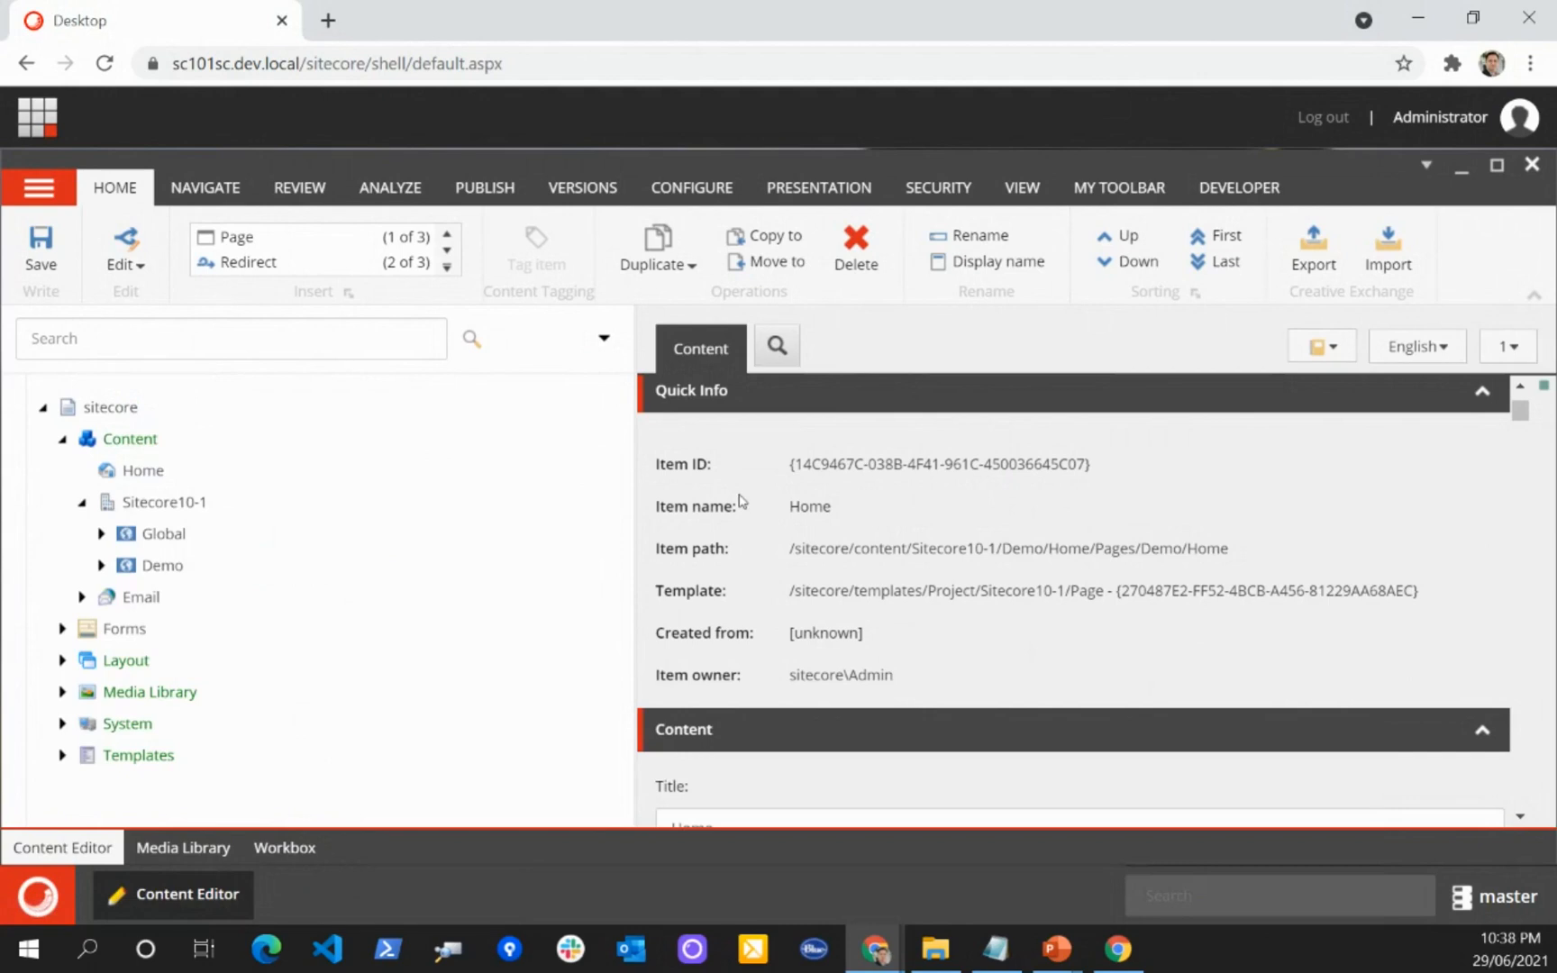
Step: Return to the Launchpad, open the Desktop and start the Content Editor again
left_click(62, 439)
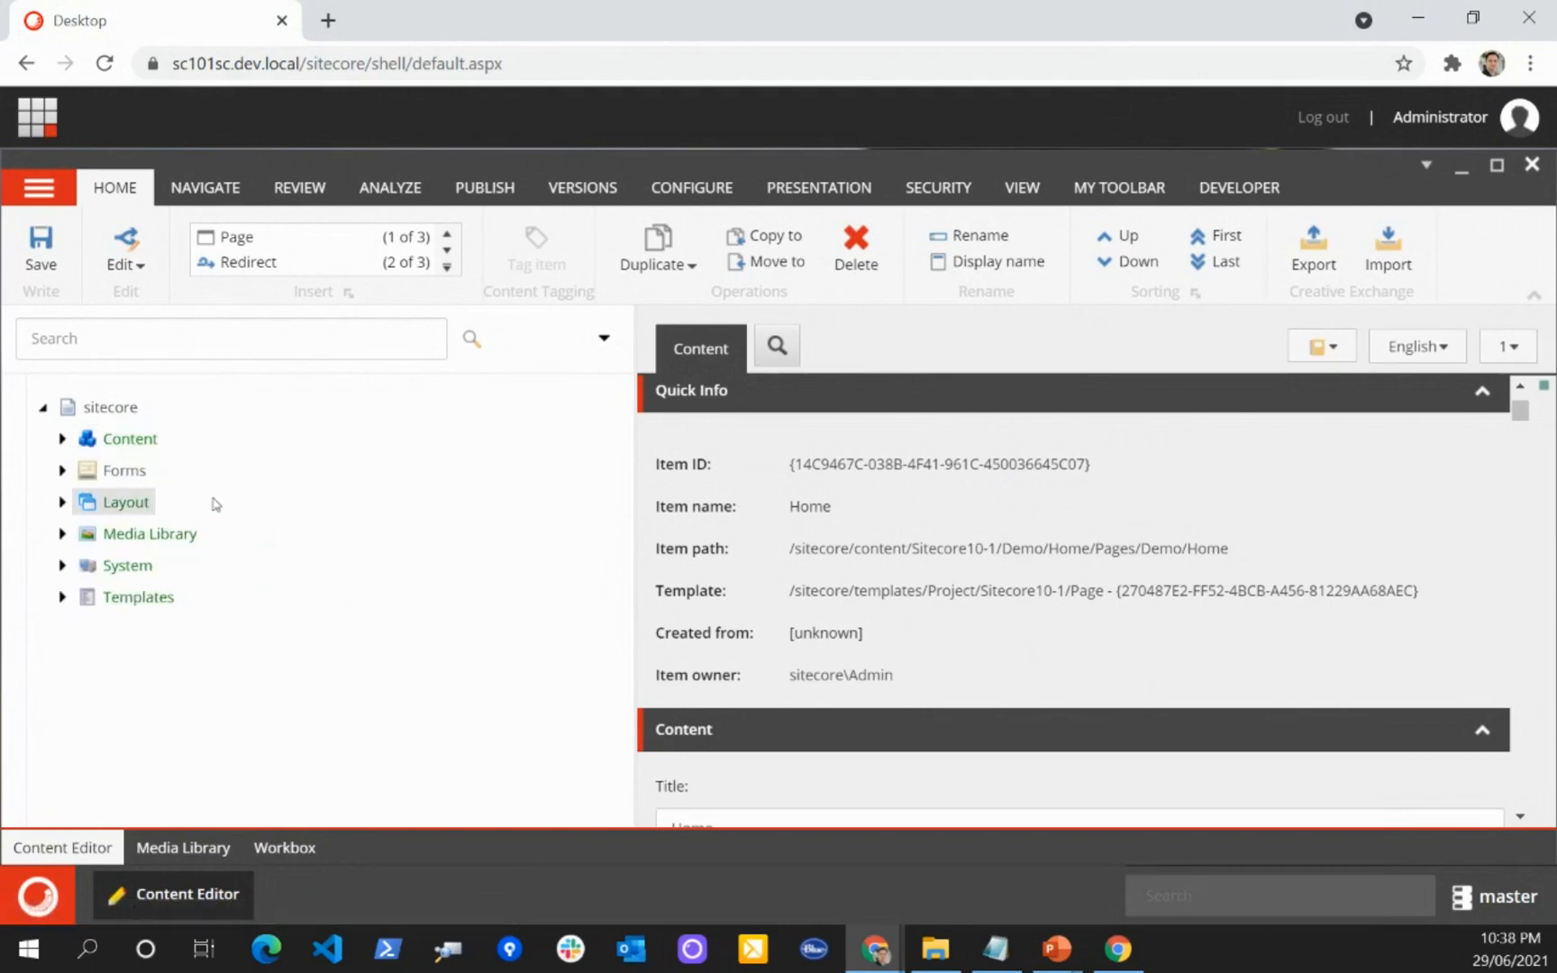
left_click(37, 115)
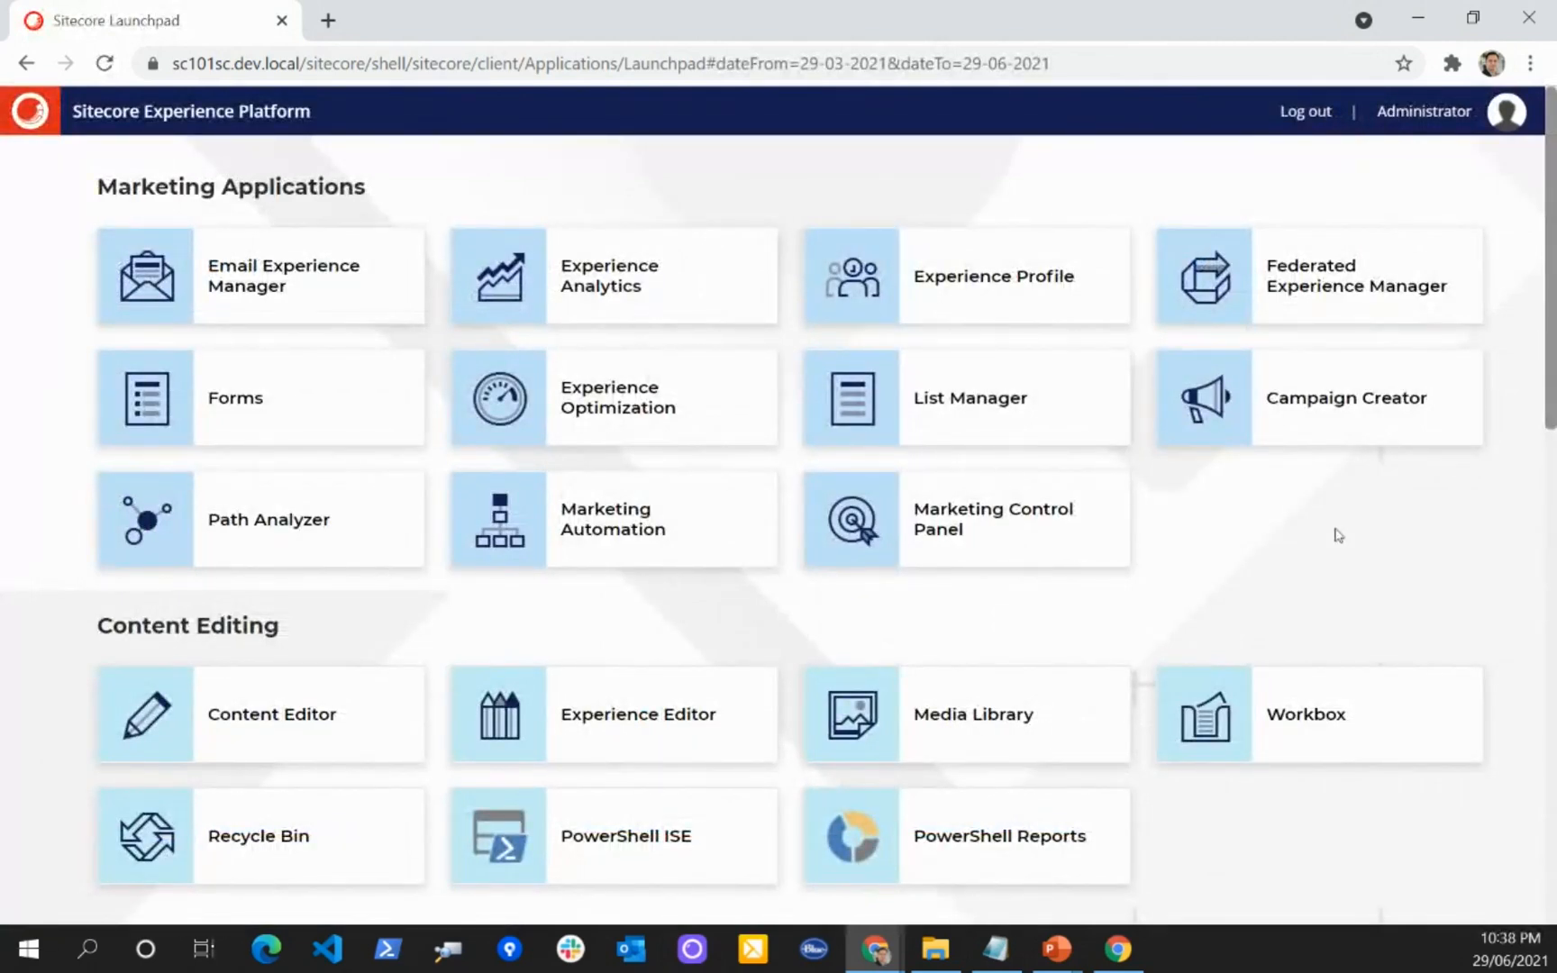
scroll(1035, 652, "down", 5)
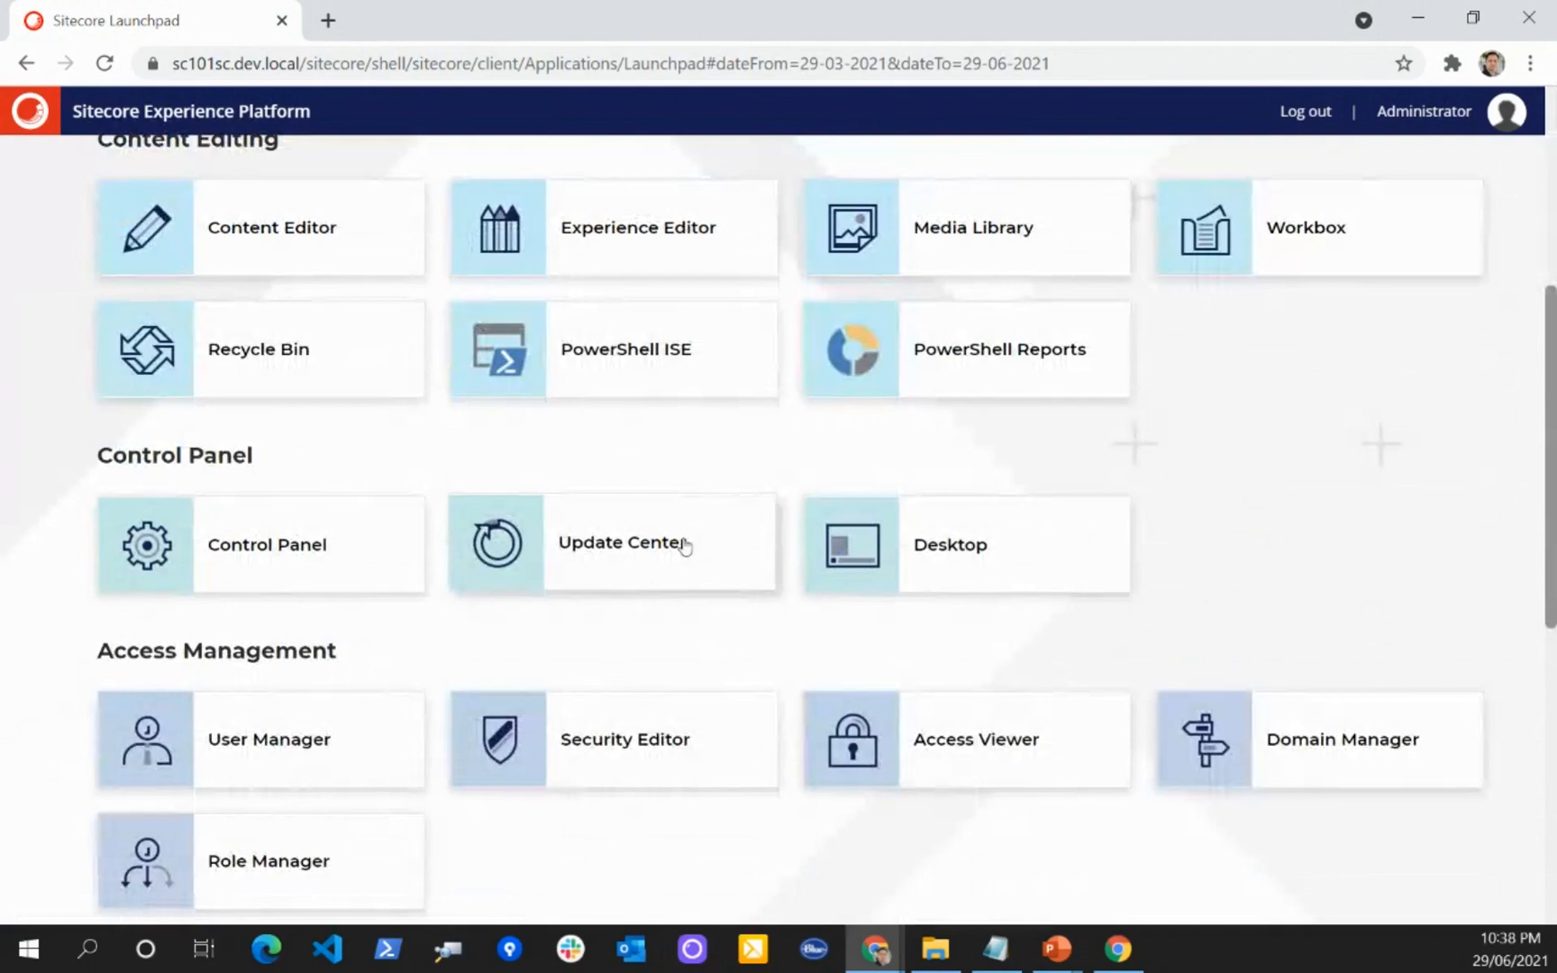
left_click(969, 545)
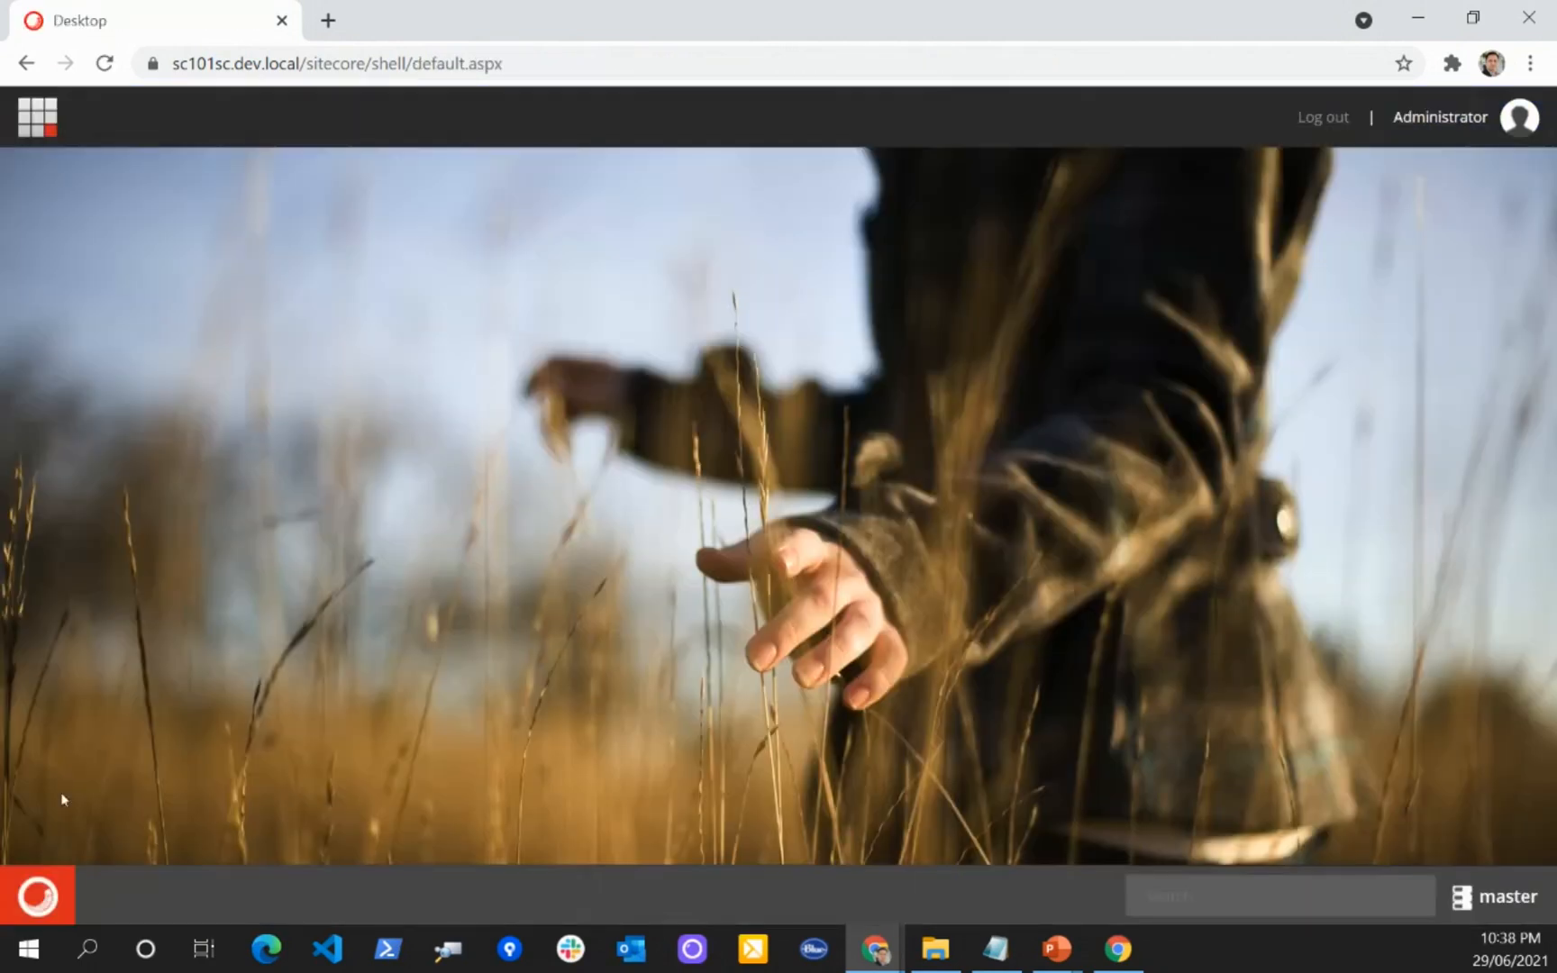
left_click(50, 874)
left_click(167, 160)
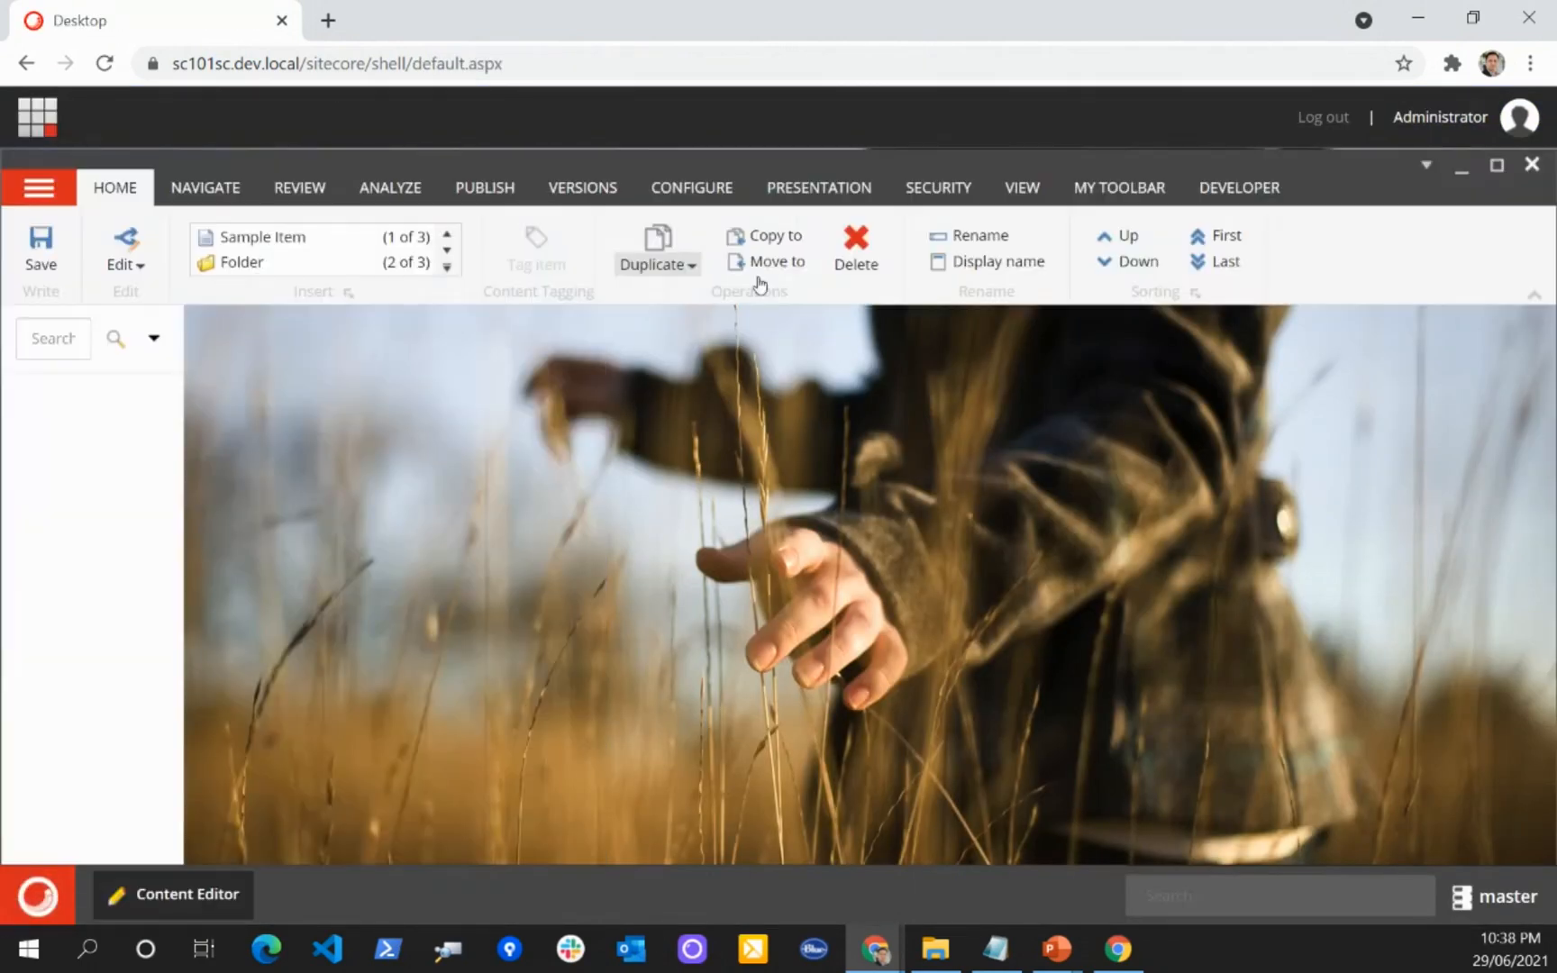
Step: Expand the Sitecore10-1 tenant and its Global site in the content tree to view the child items
left_click(82, 502)
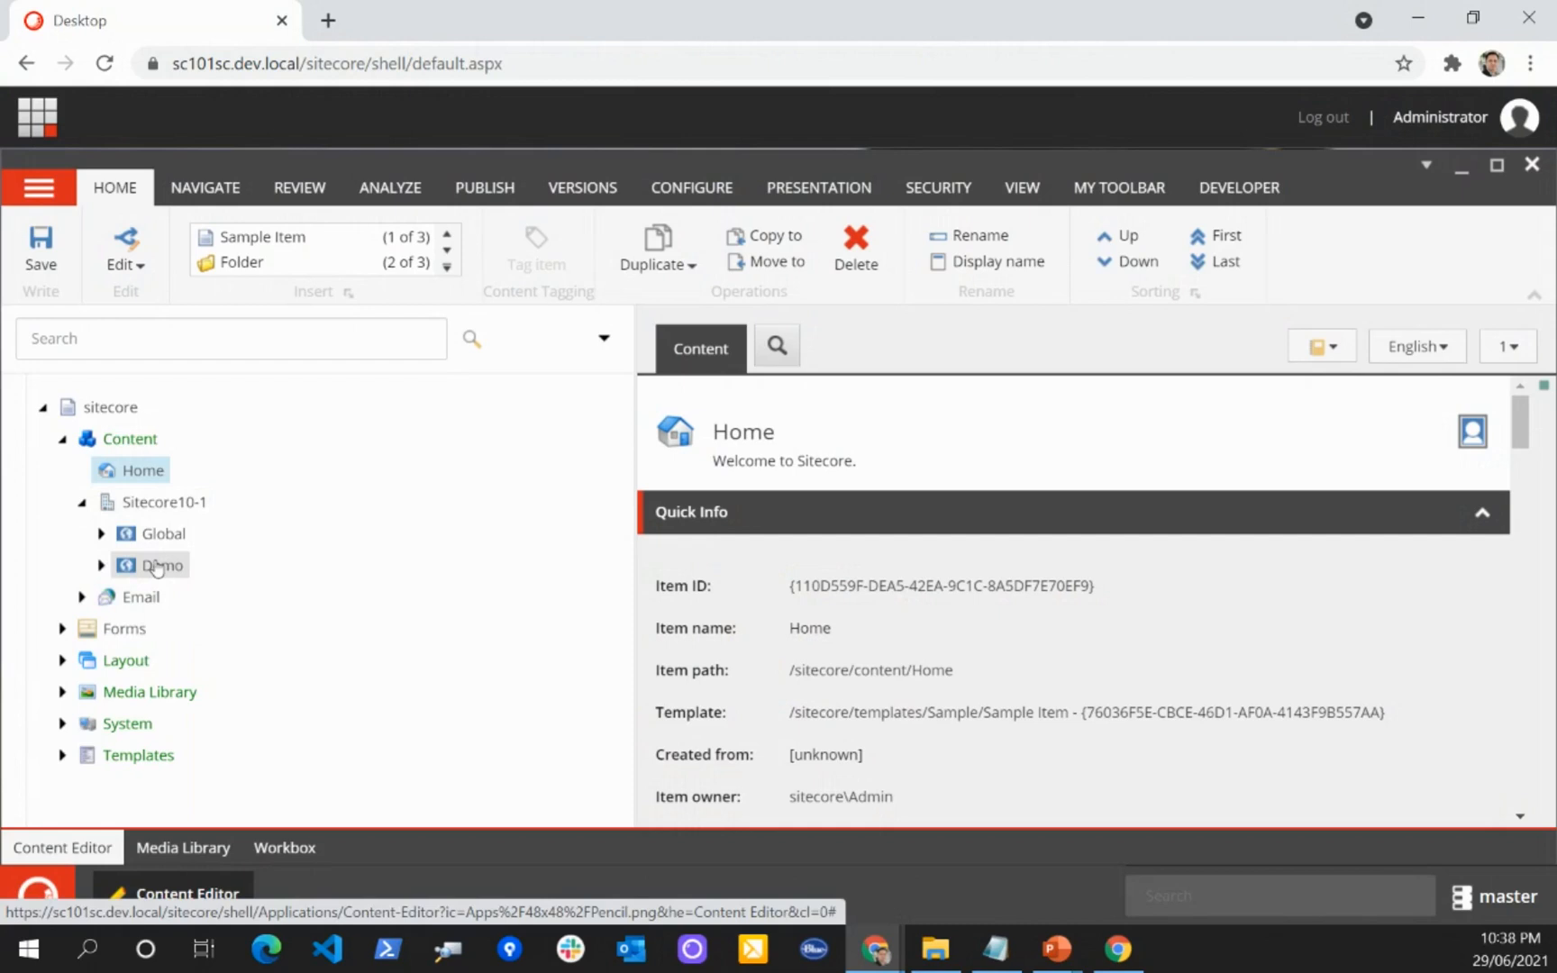
left_click(101, 533)
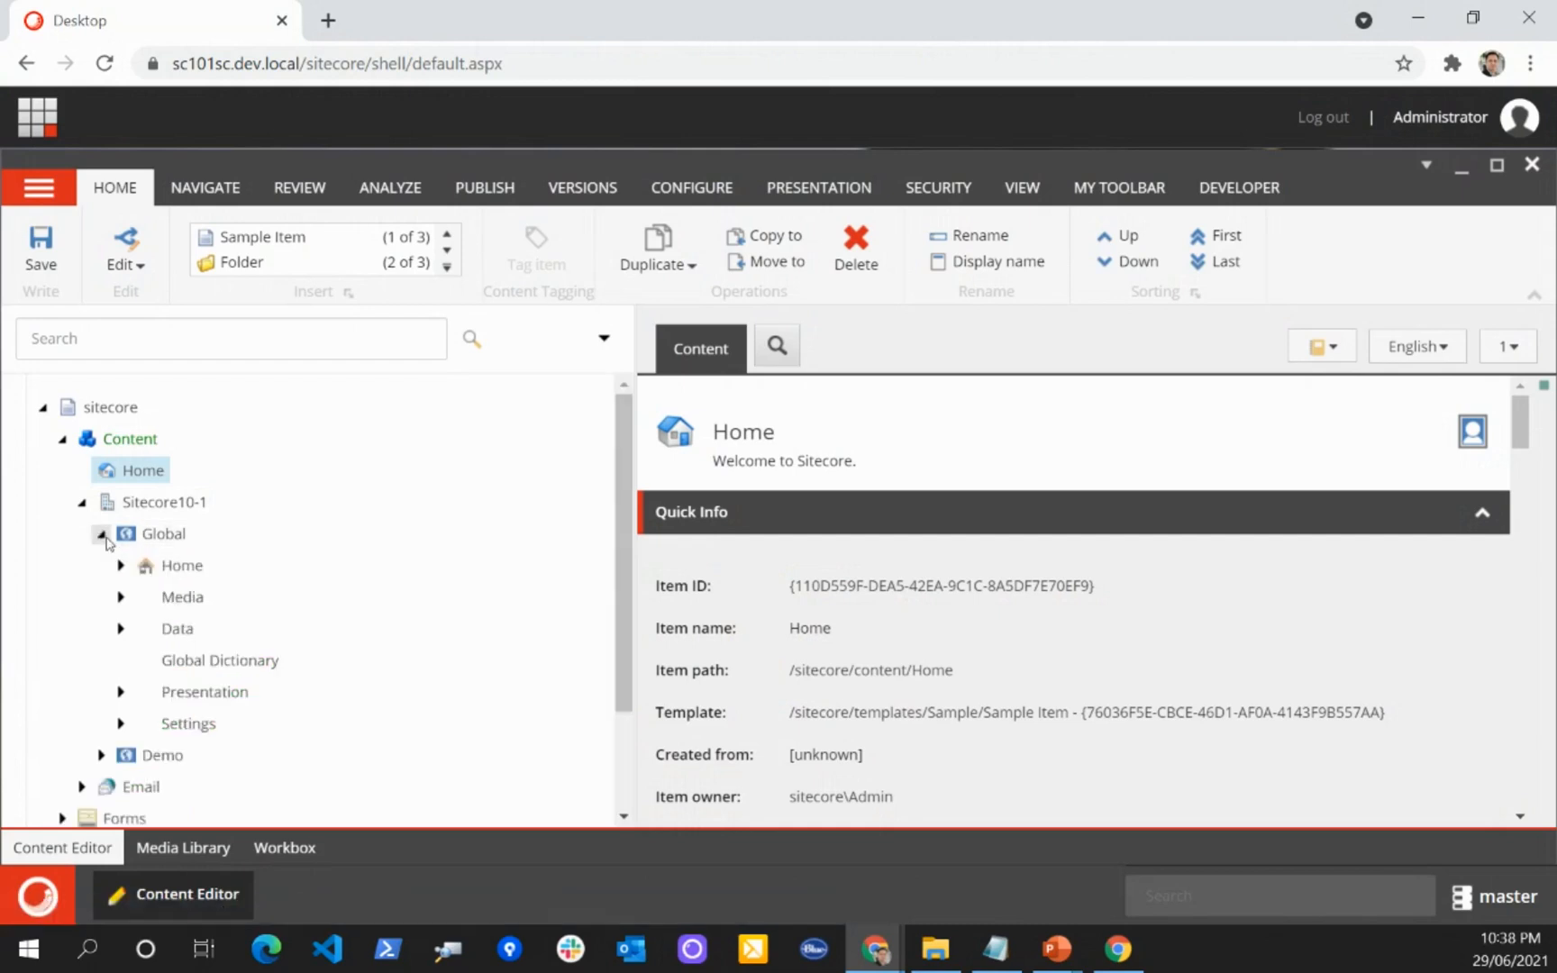
scroll(286, 471, "down", 3)
scroll(286, 471, "up", 3)
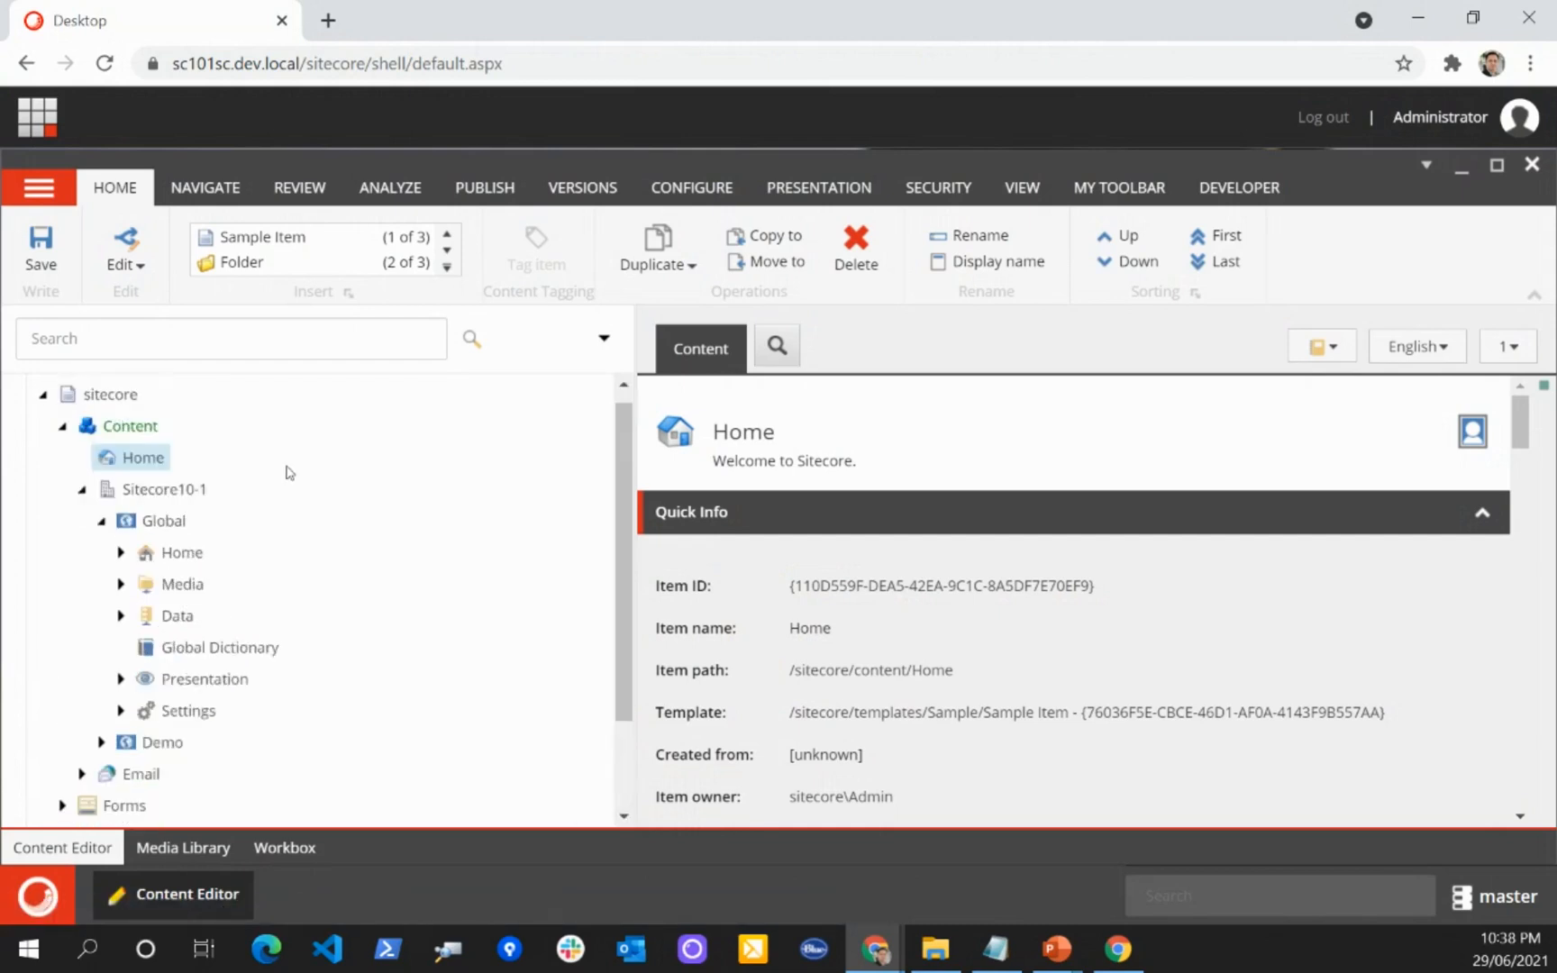
Step: Open the Sitecore10-1 tenant item and examine its configuration locations, selected modules and shared sites setting
left_click(154, 491)
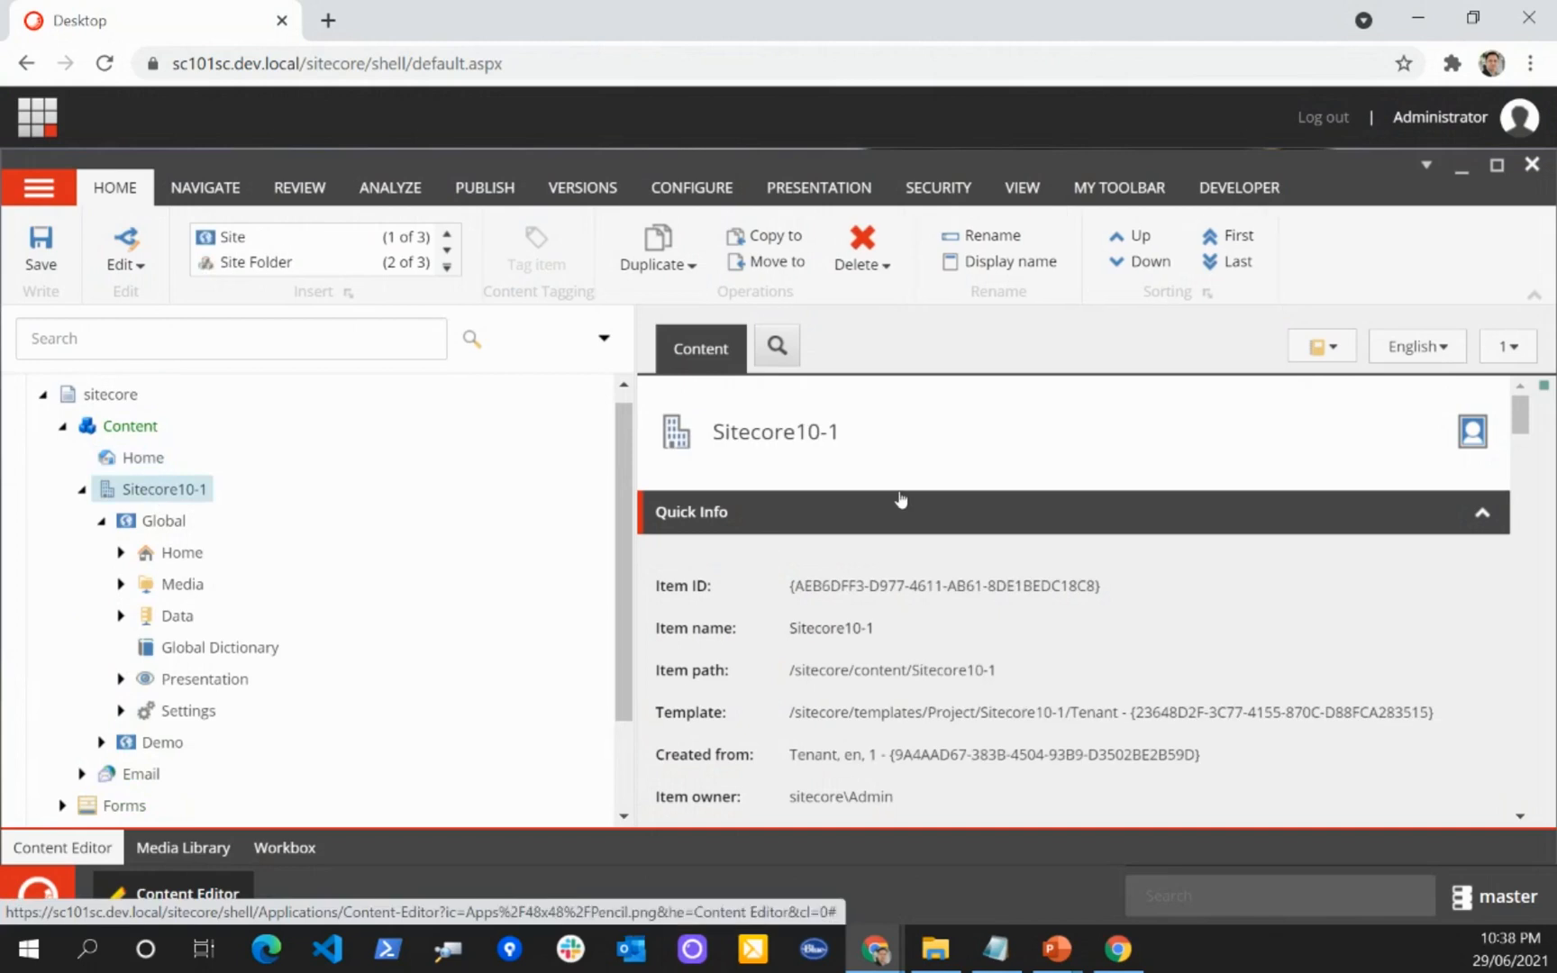
scroll(977, 493, "down", 3)
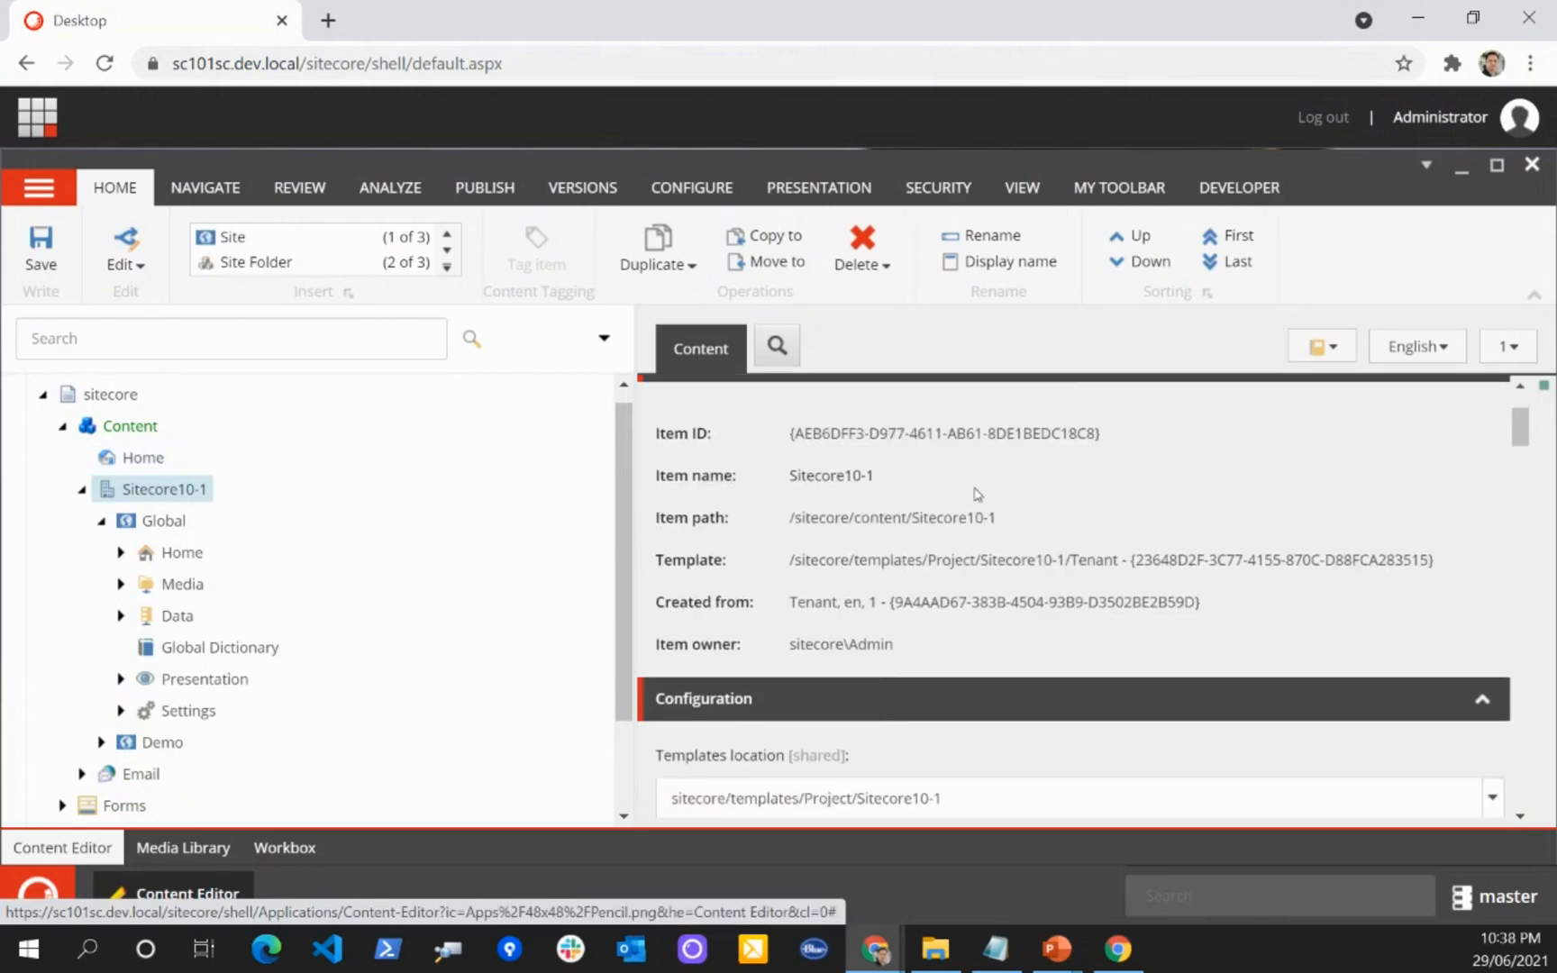
scroll(977, 494, "down", 2)
scroll(977, 494, "down", 2)
scroll(978, 494, "down", 2)
scroll(964, 493, "up", 2)
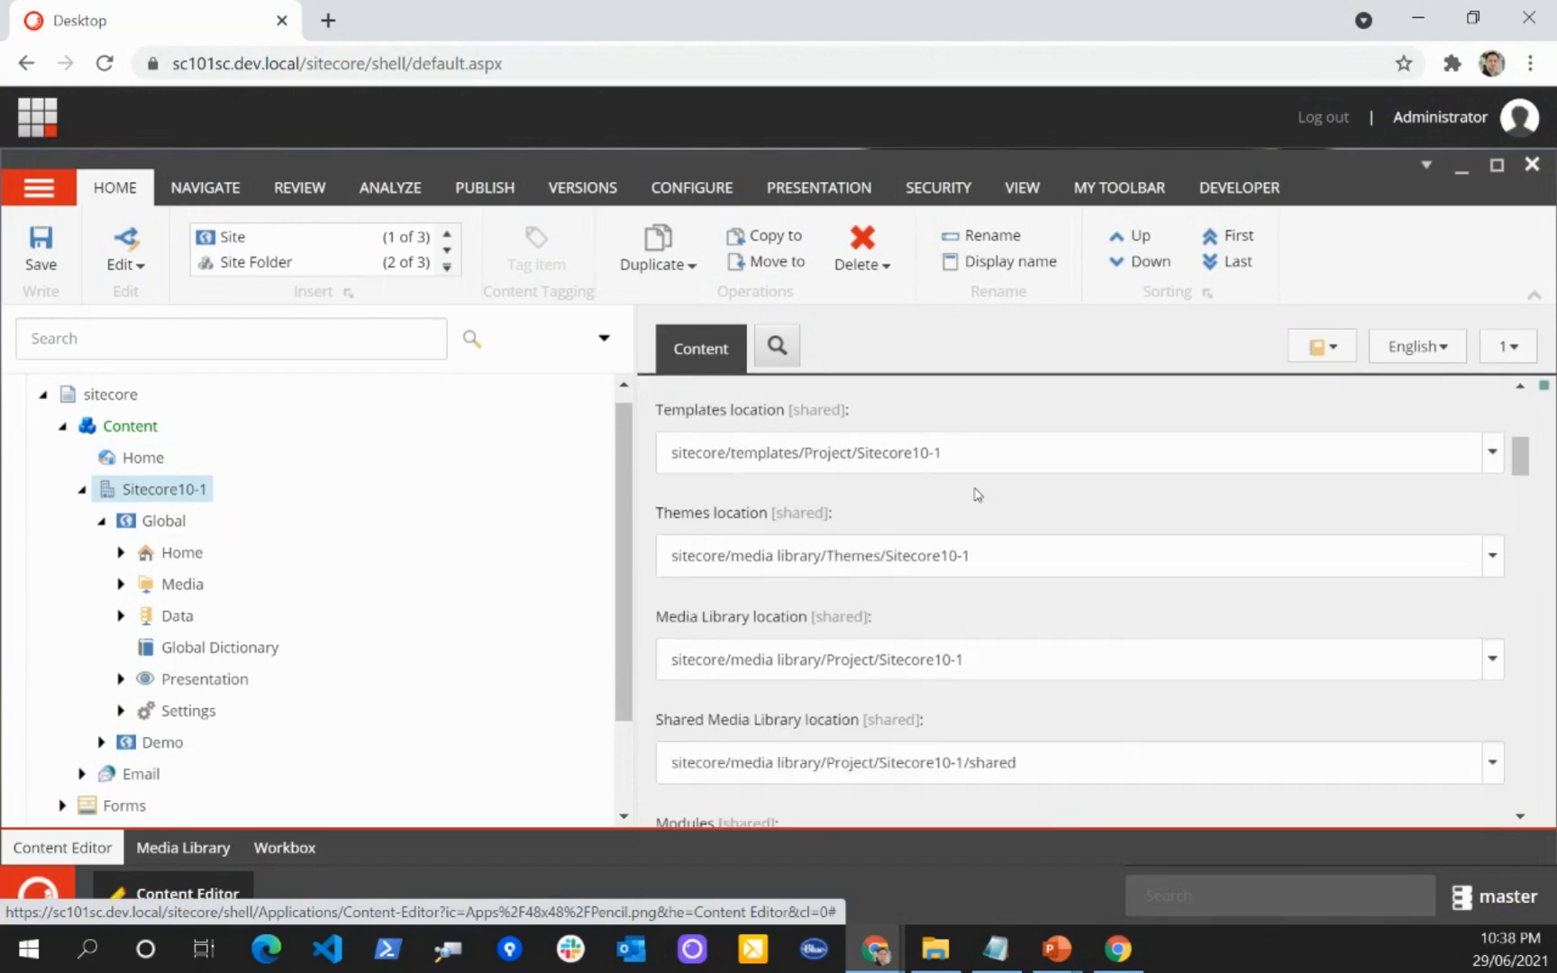
scroll(937, 554, "down", 2)
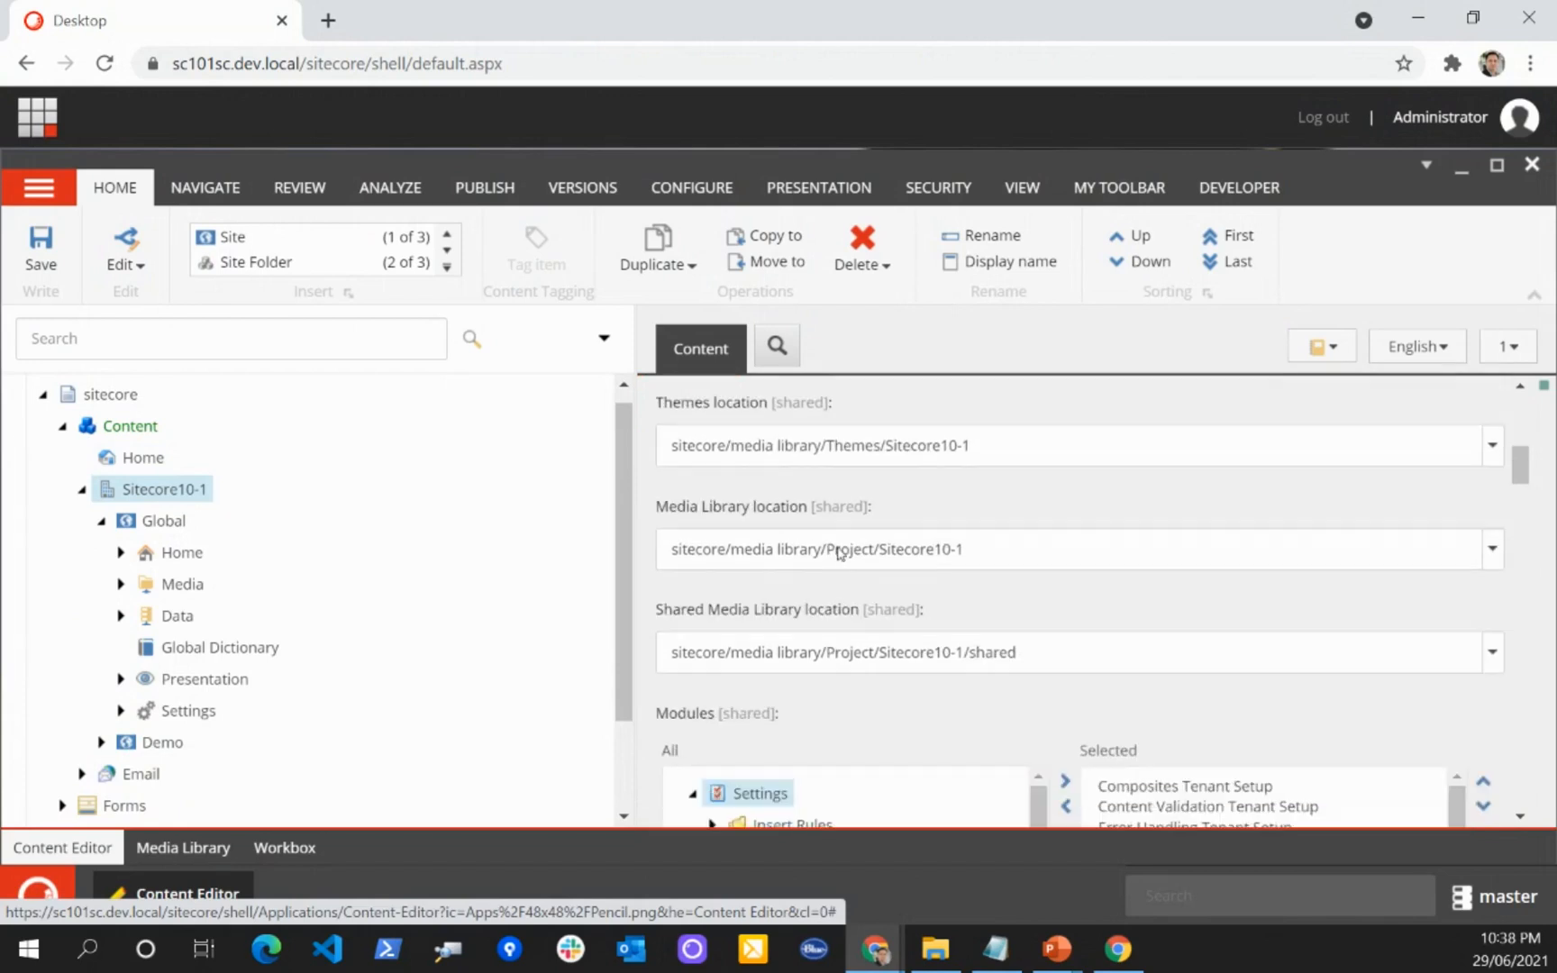
scroll(933, 550, "down", 2)
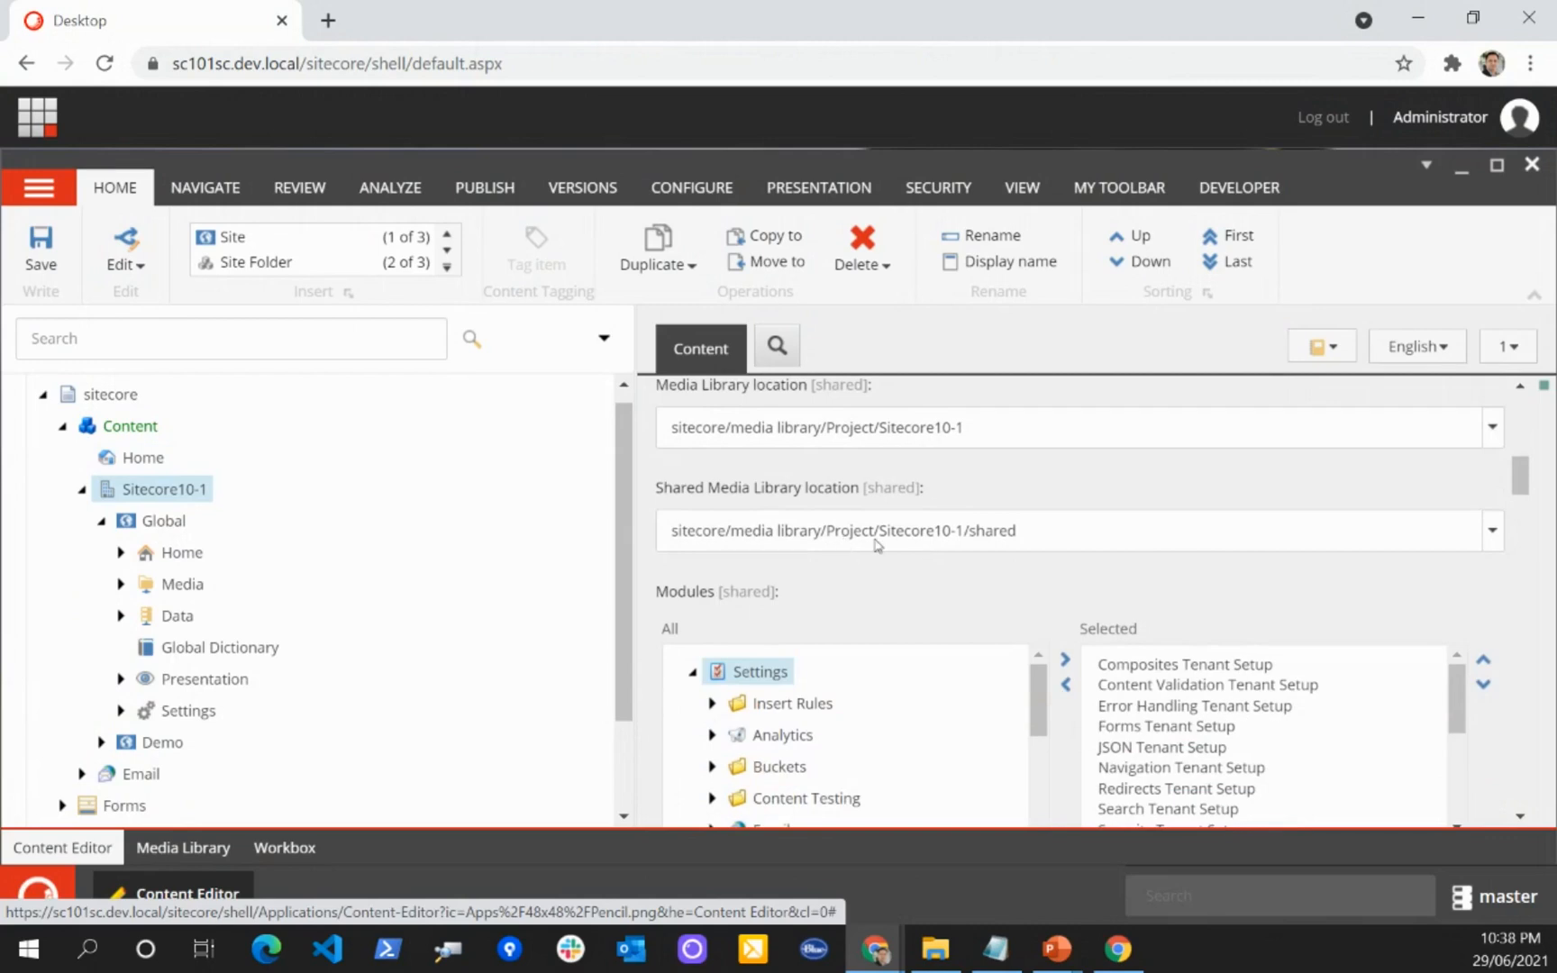
scroll(975, 545, "down", 2)
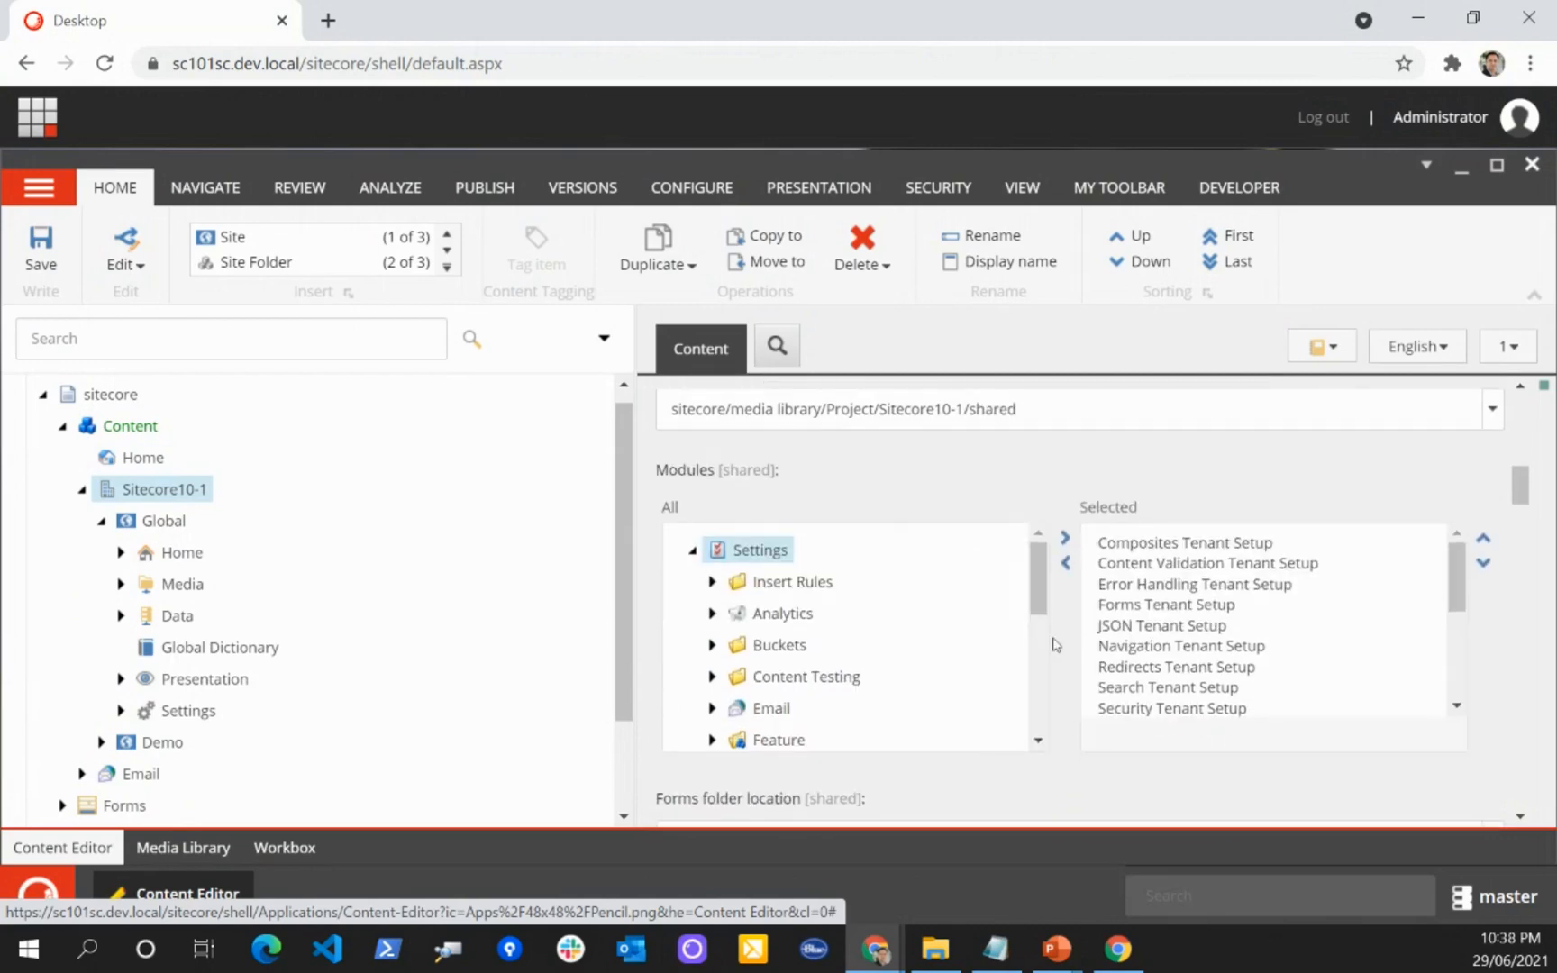
scroll(1052, 638, "down", 2)
scroll(1025, 563, "down", 2)
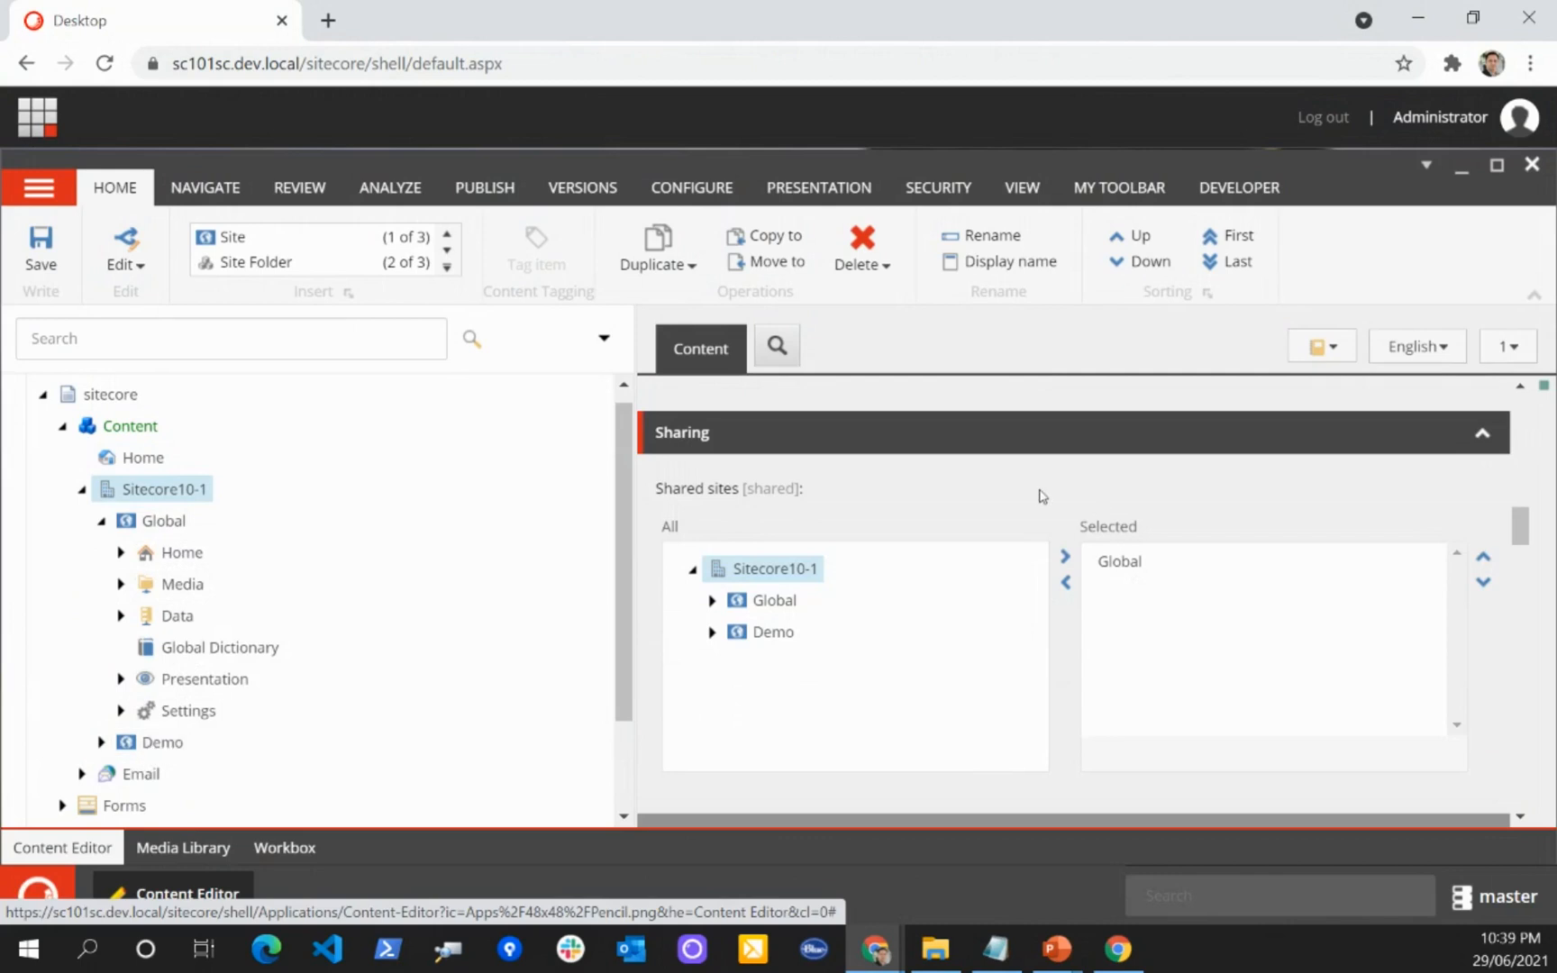
Step: Collapse the Global site, expand the Demo site through Home, Pages and Demo, and open the nested Home page item
left_click(100, 522)
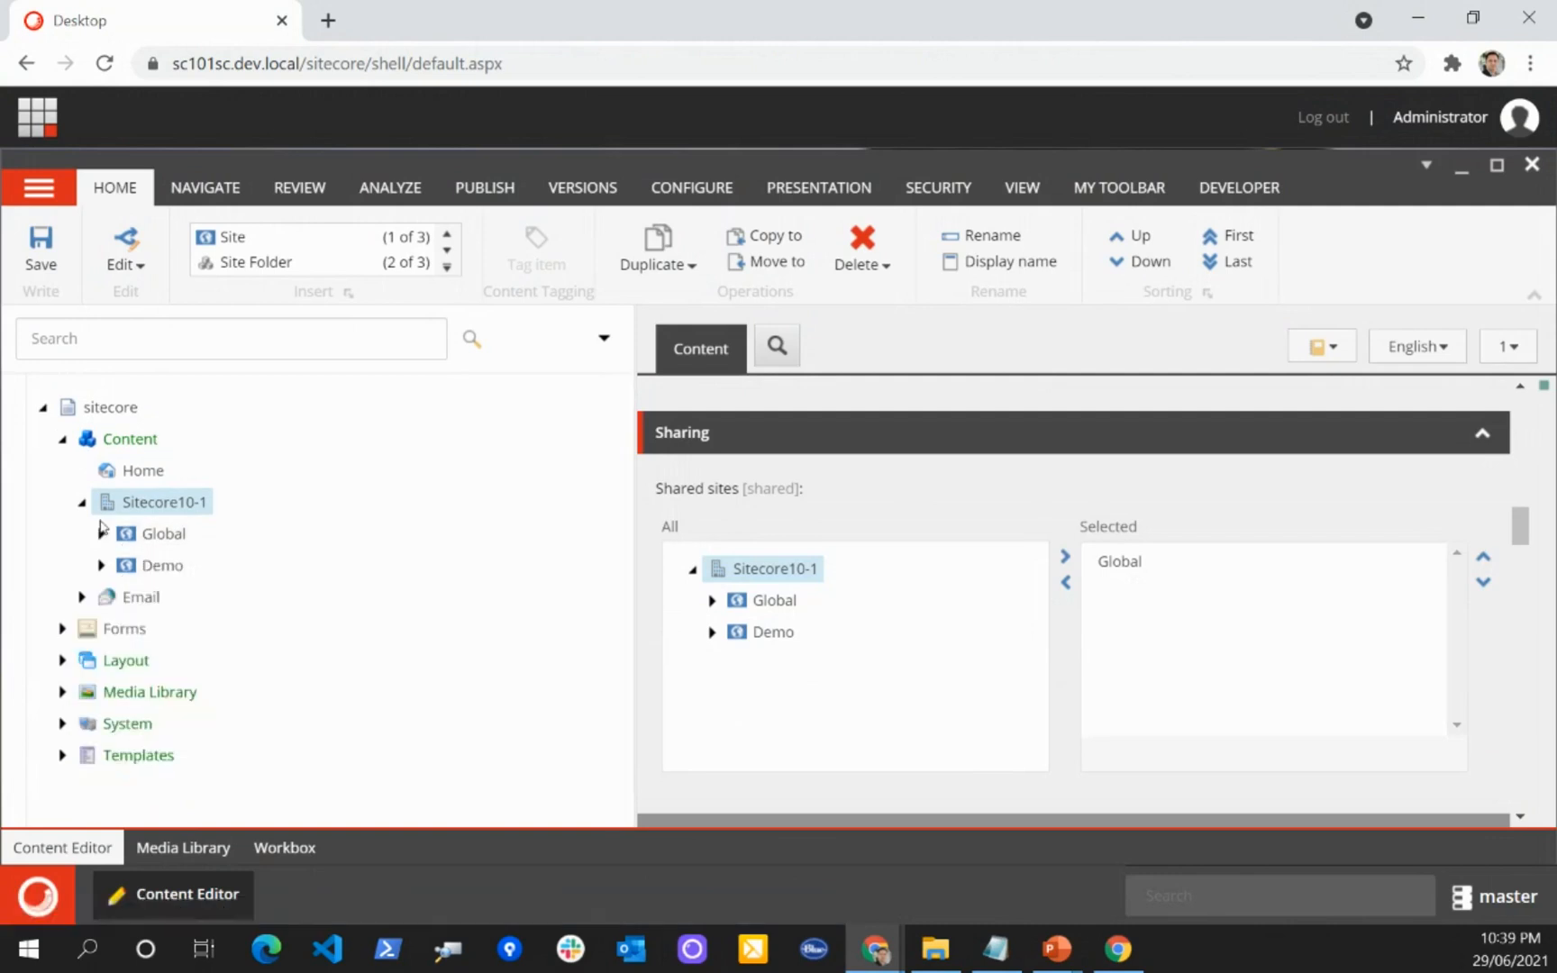
left_click(1070, 953)
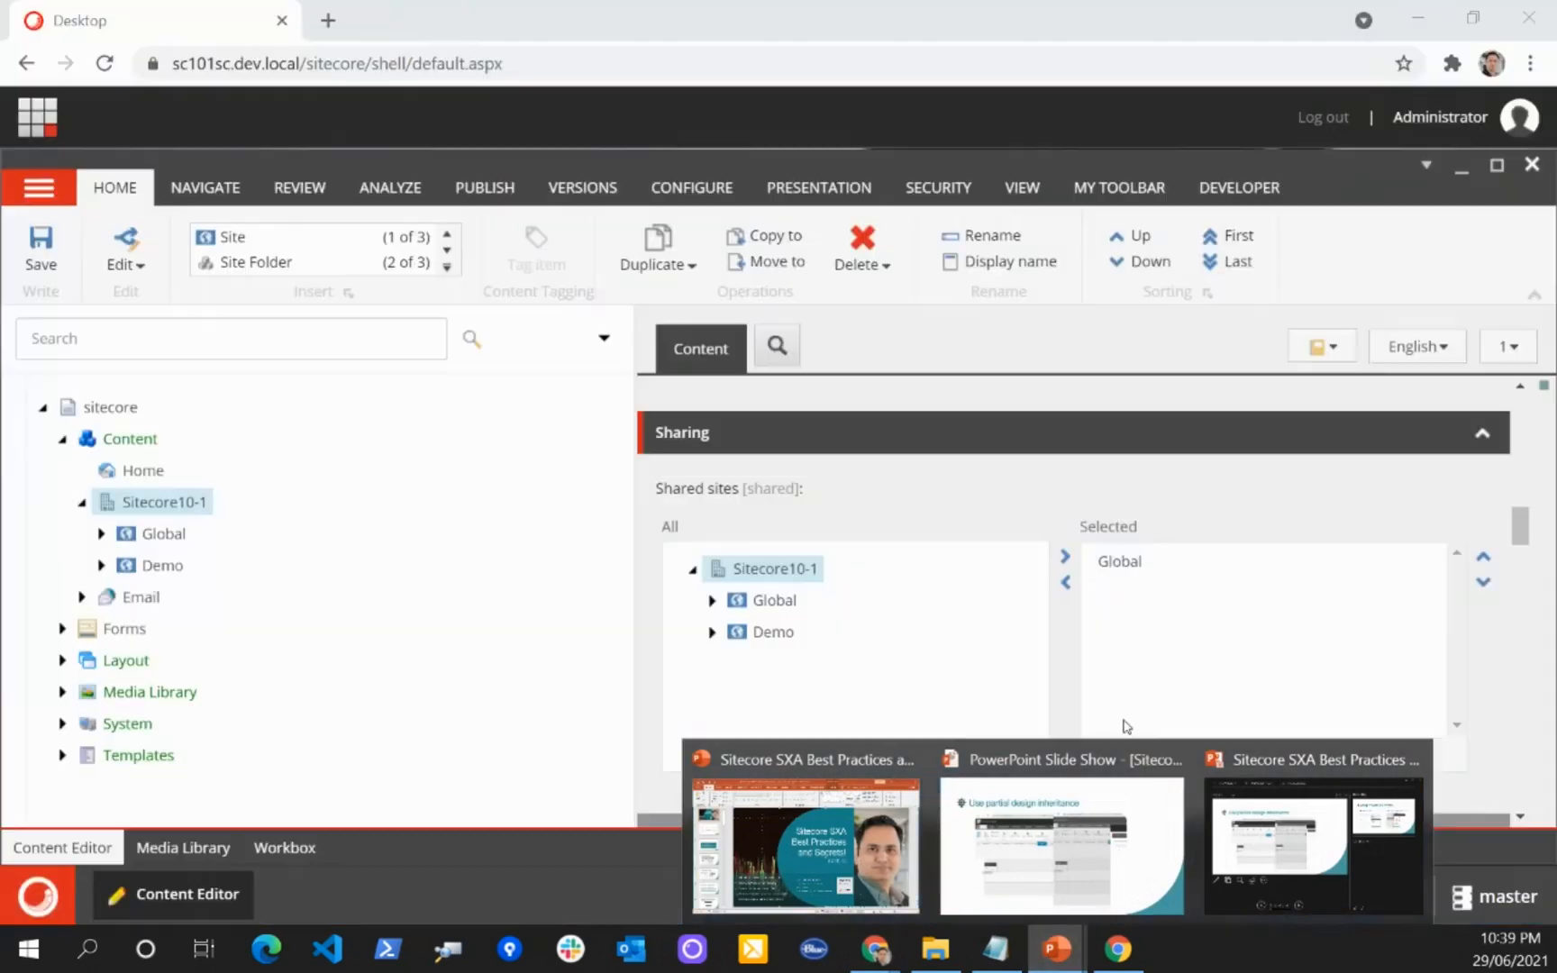
left_click(985, 482)
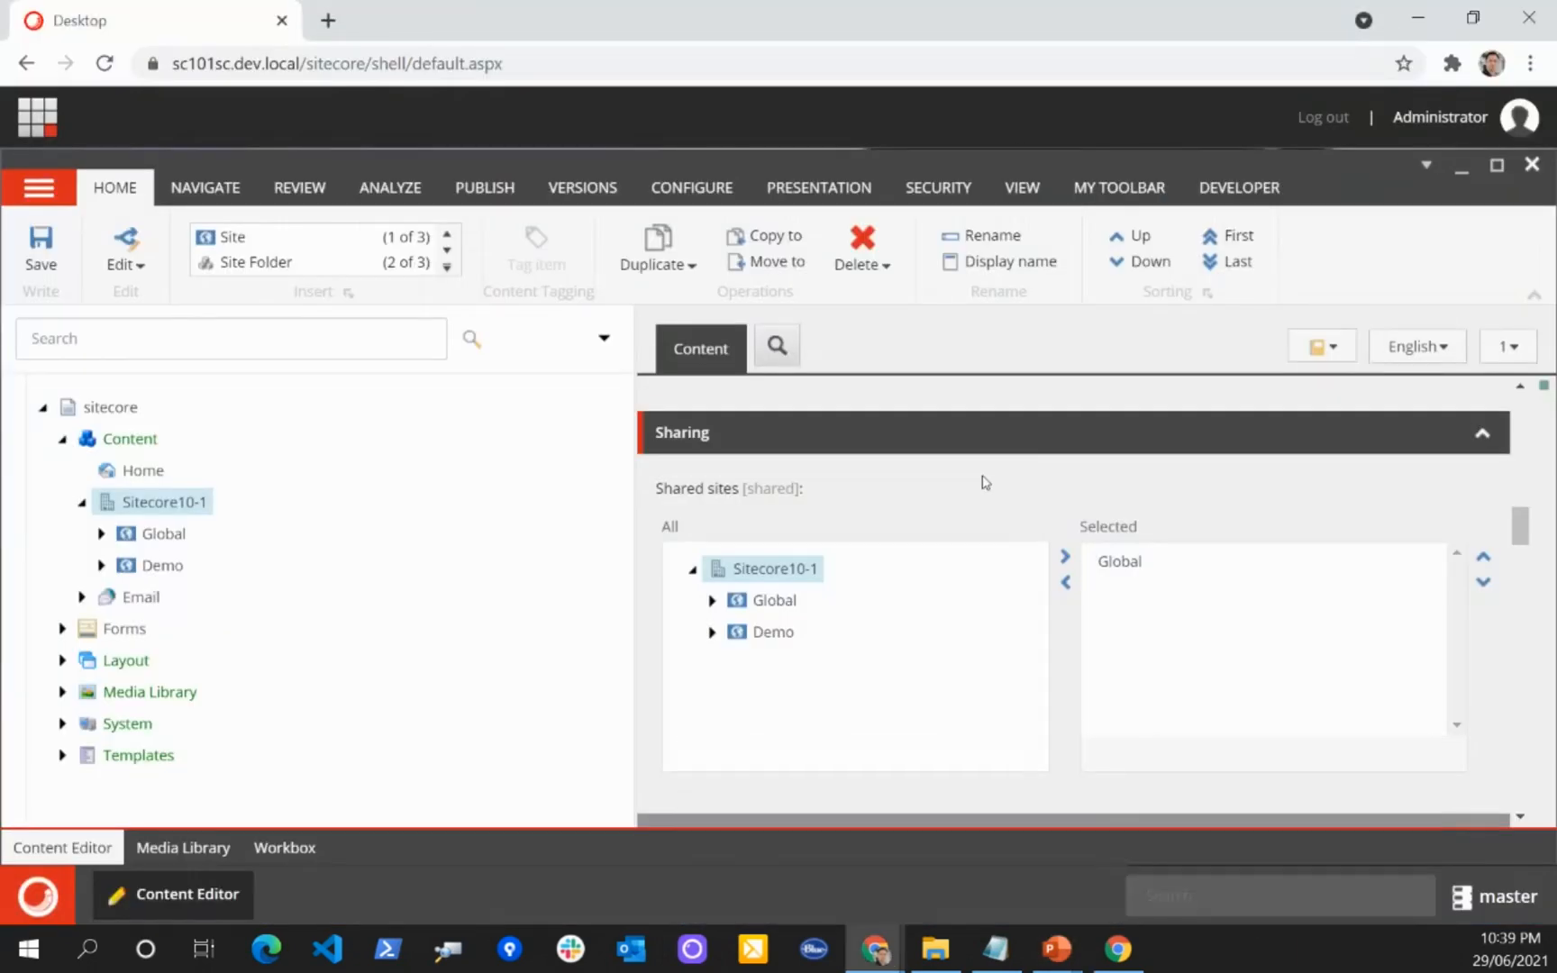
left_click(101, 566)
scroll(254, 543, "down", 2)
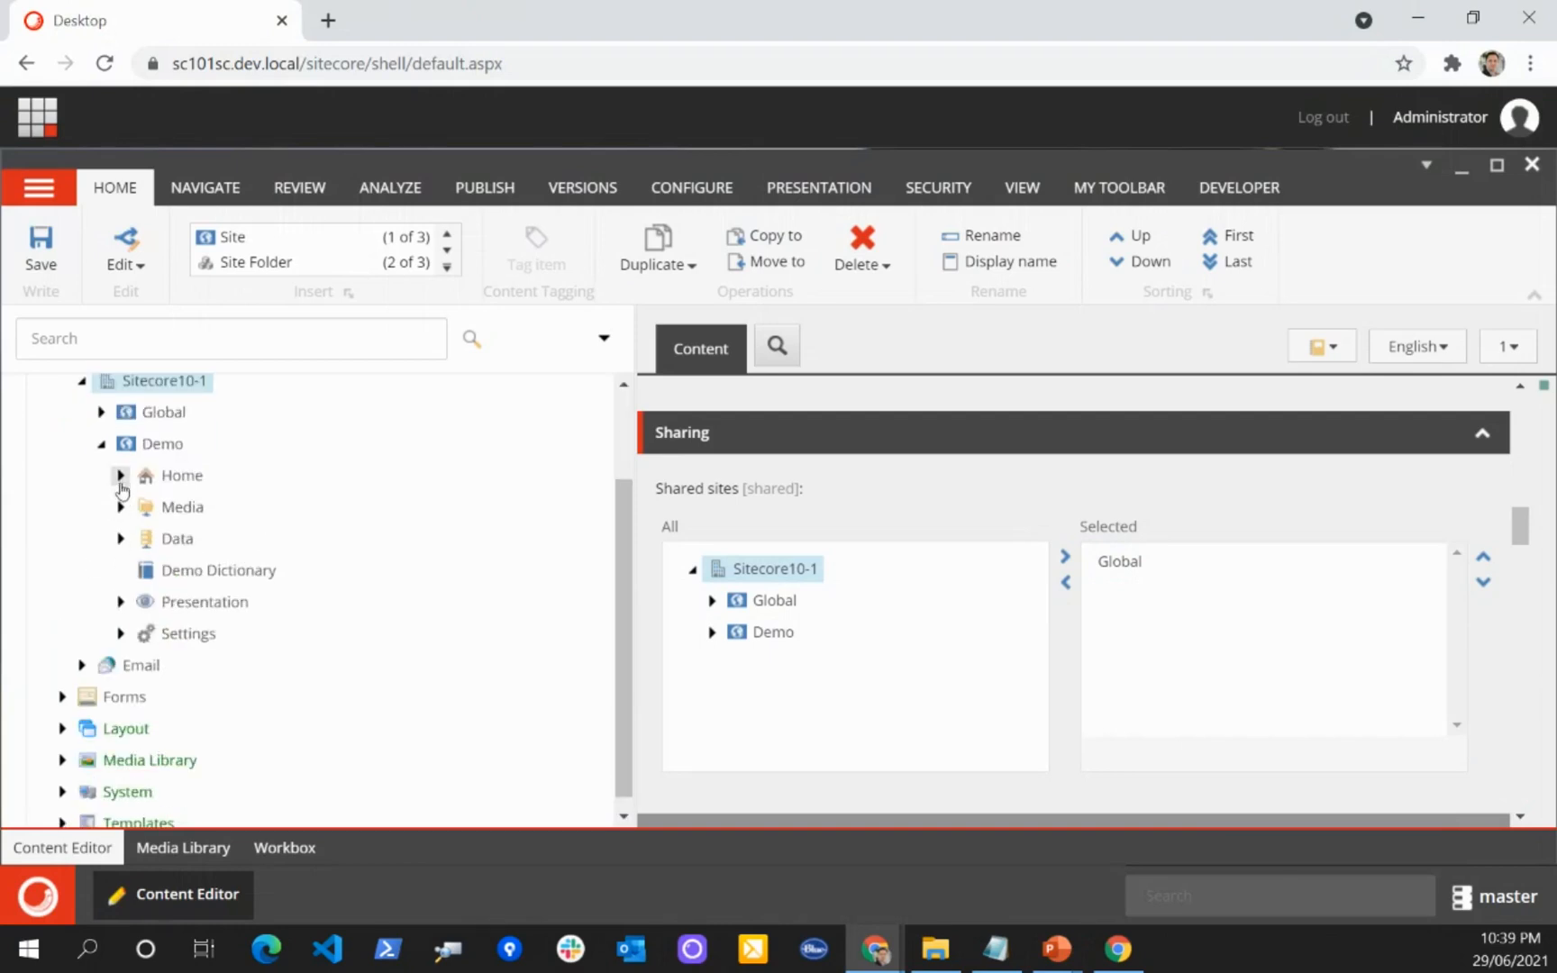
left_click(121, 475)
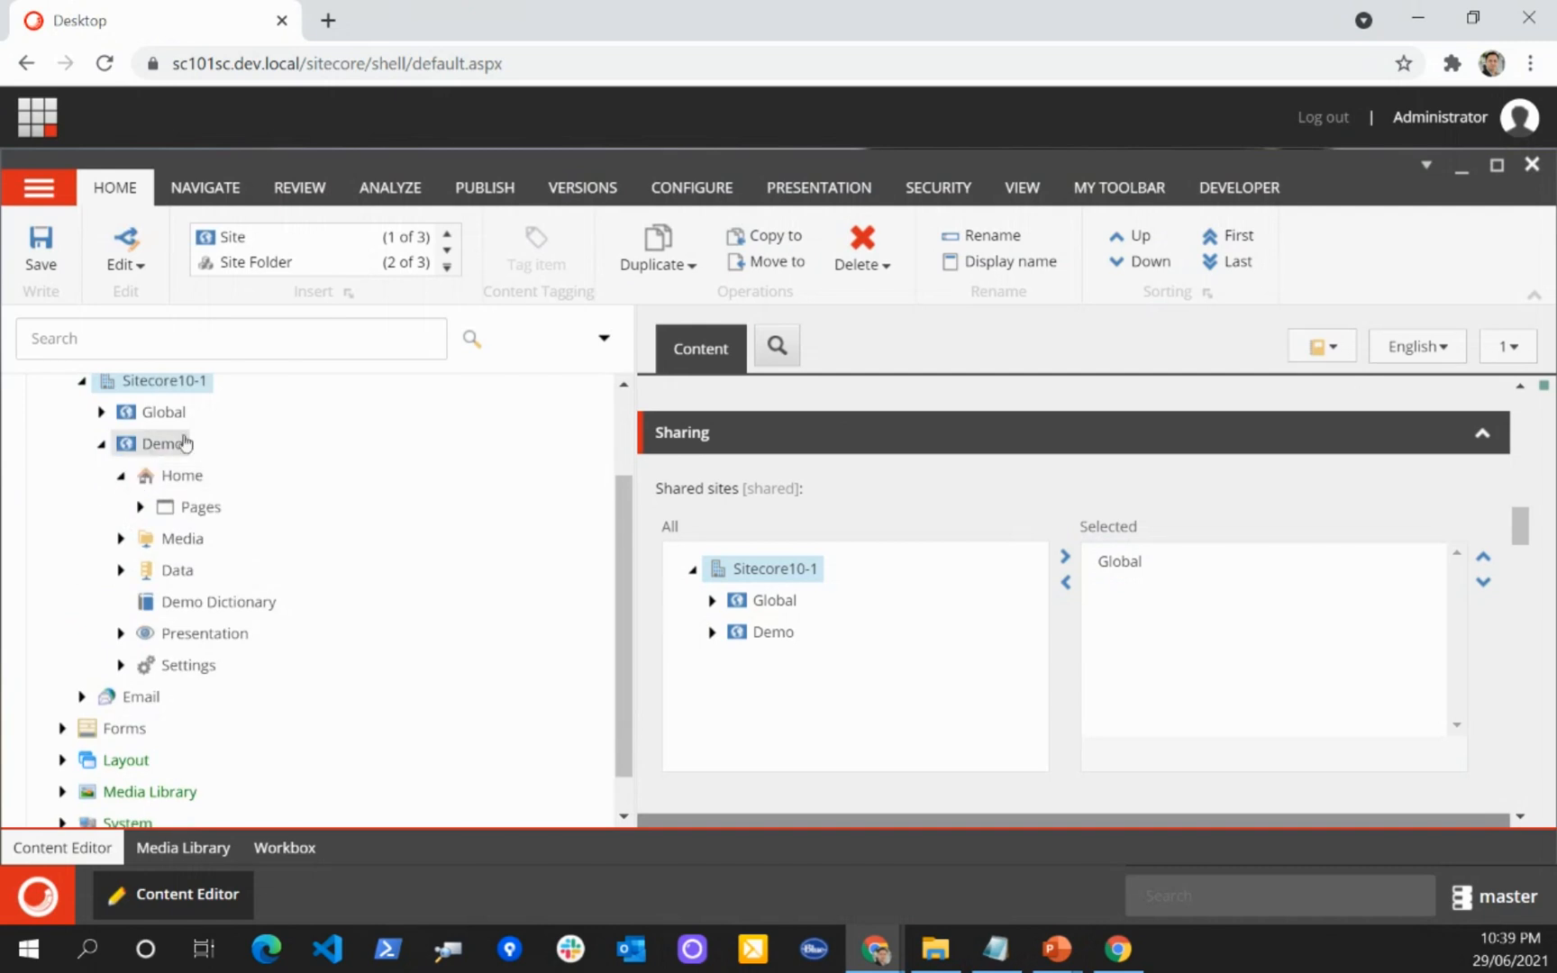
left_click(140, 507)
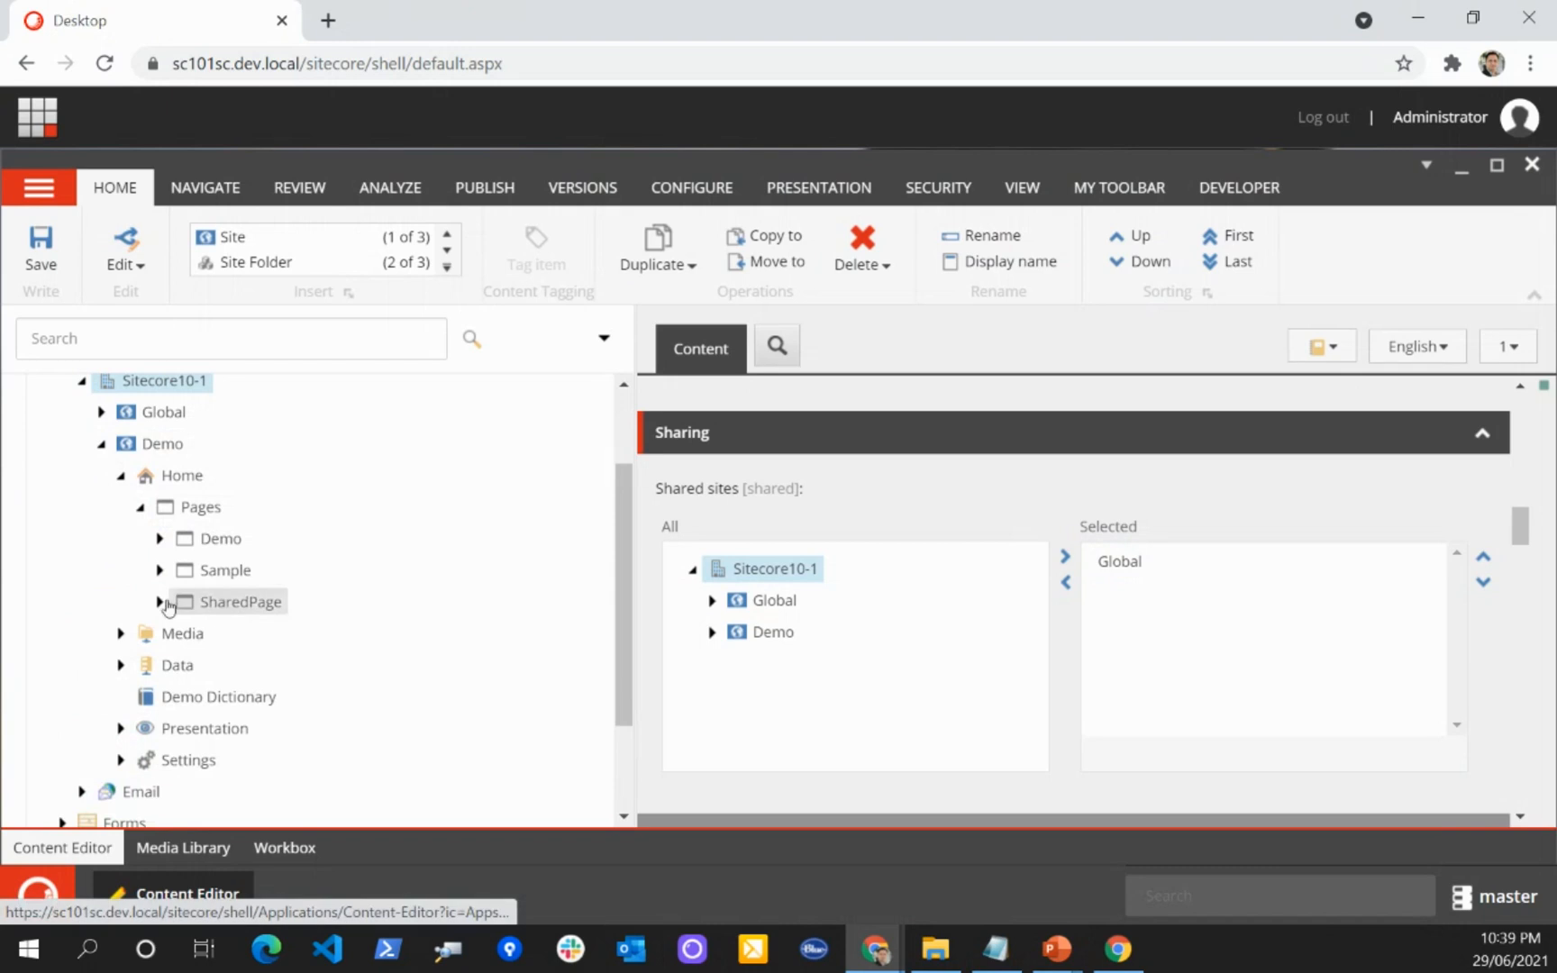
left_click(159, 538)
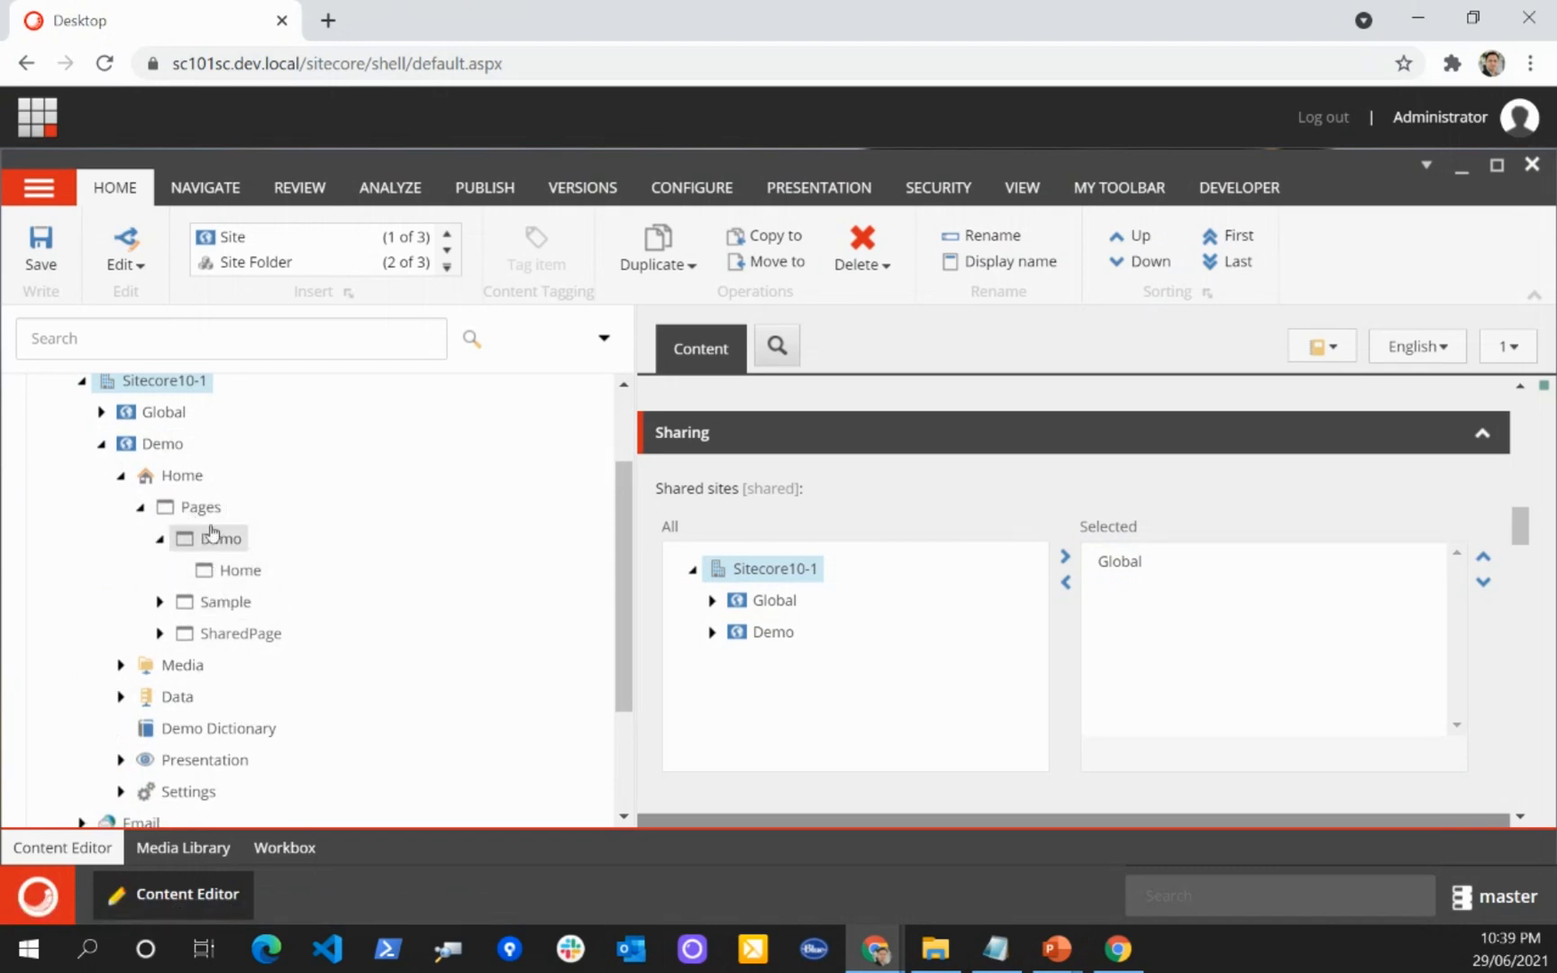
left_click(232, 573)
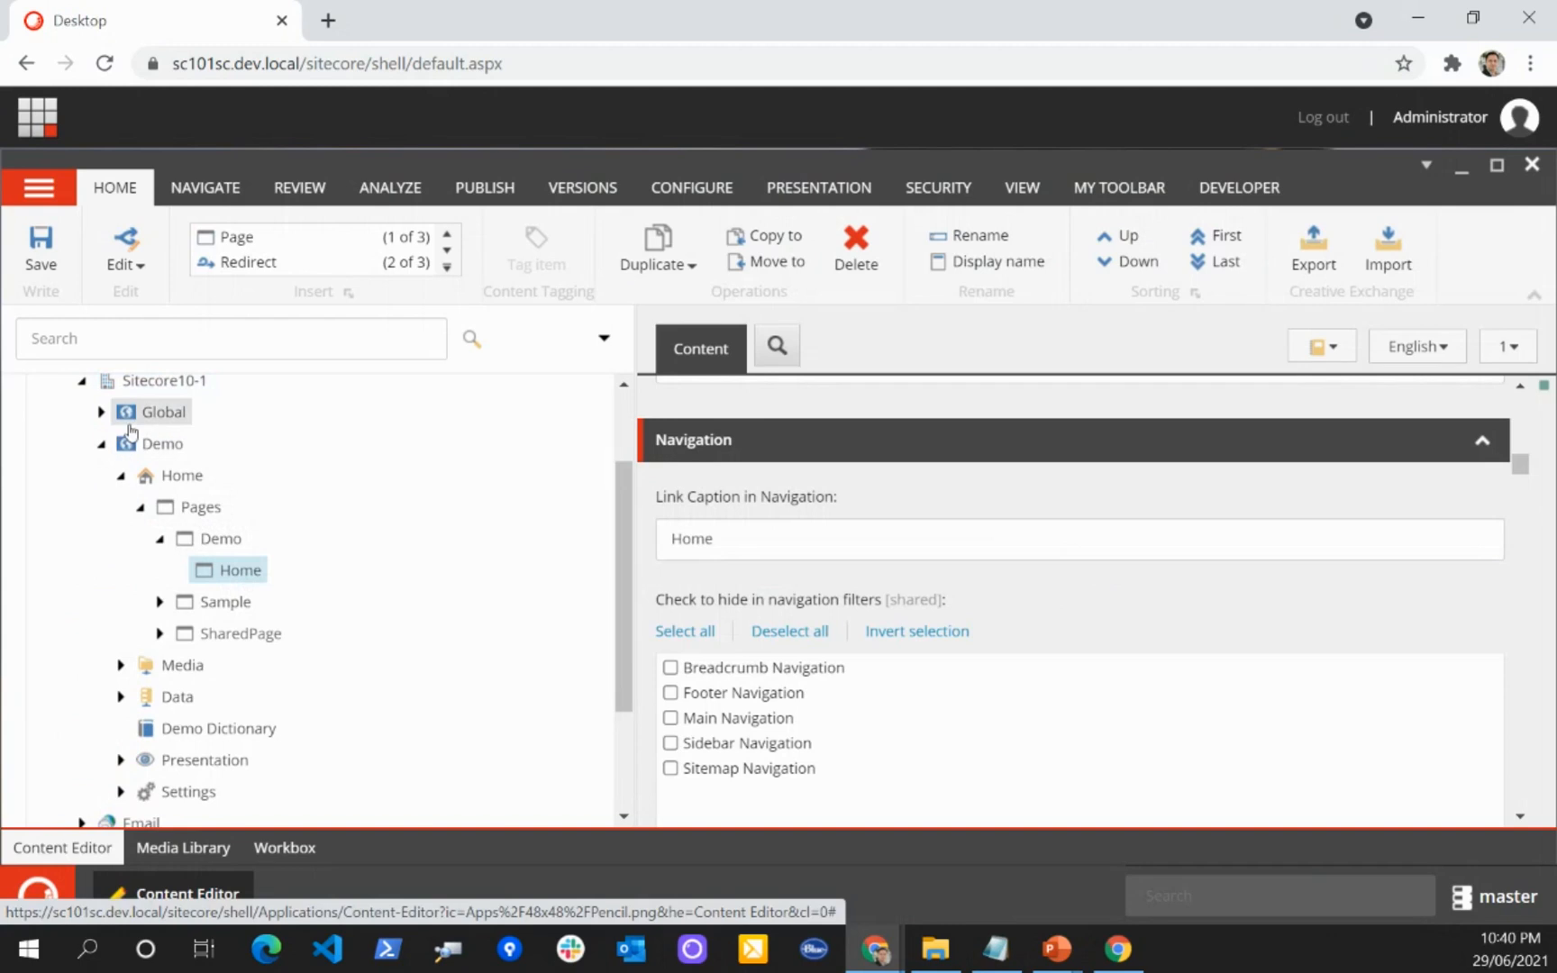
Step: Expand the Global site's Presentation node and its Page Designs folder
left_click(101, 411)
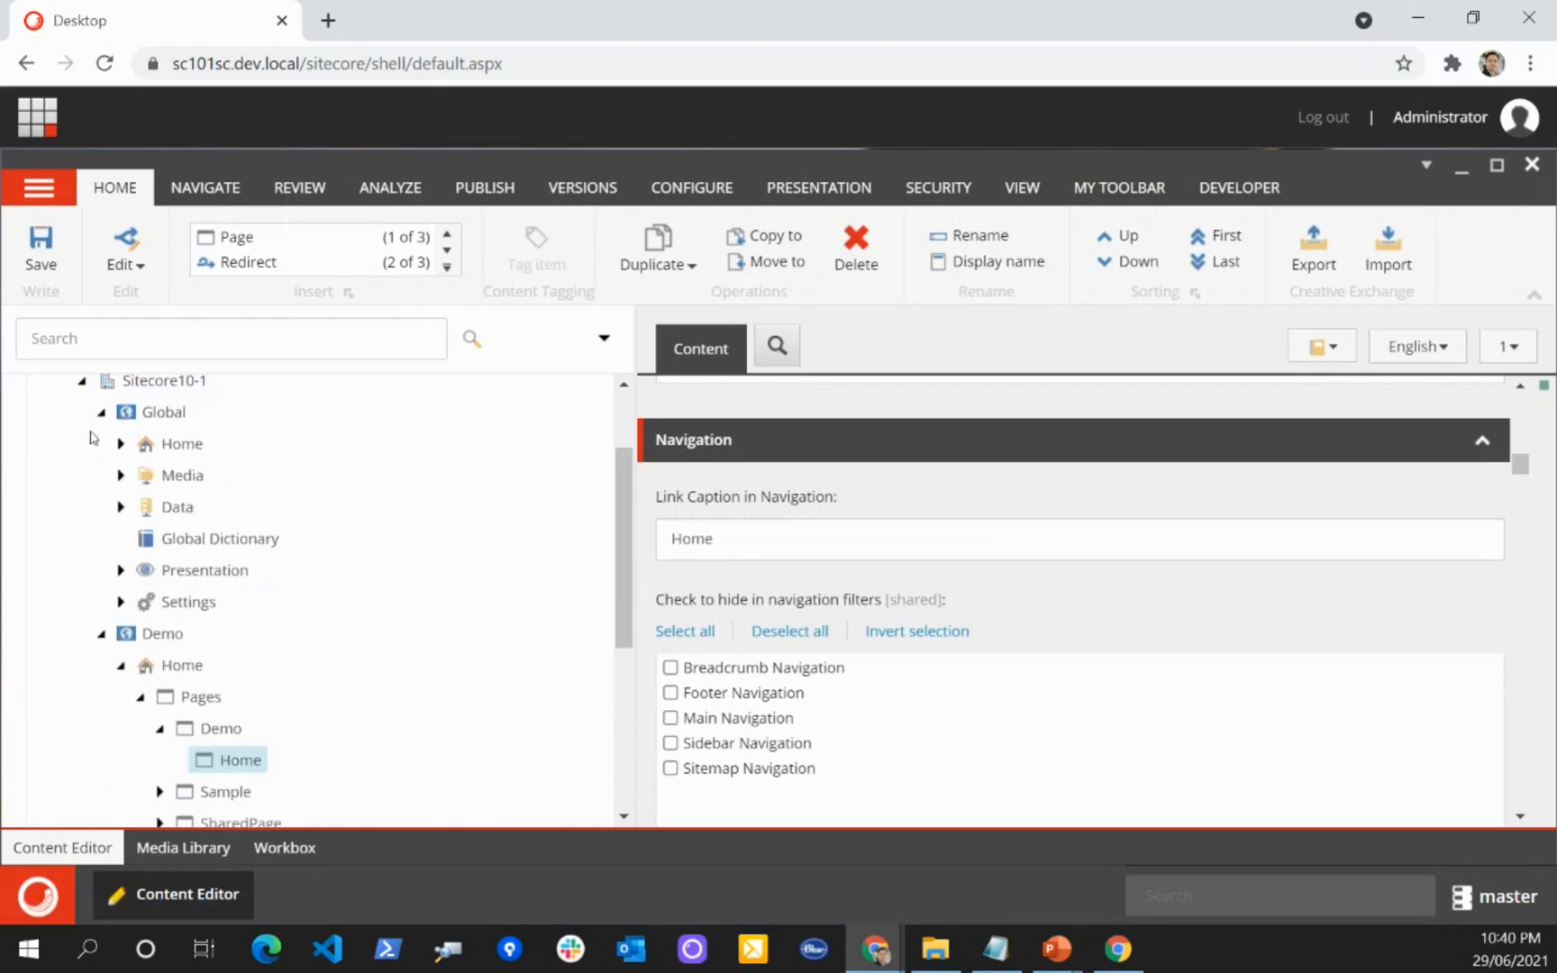
left_click(119, 569)
scroll(72, 523, "down", 1)
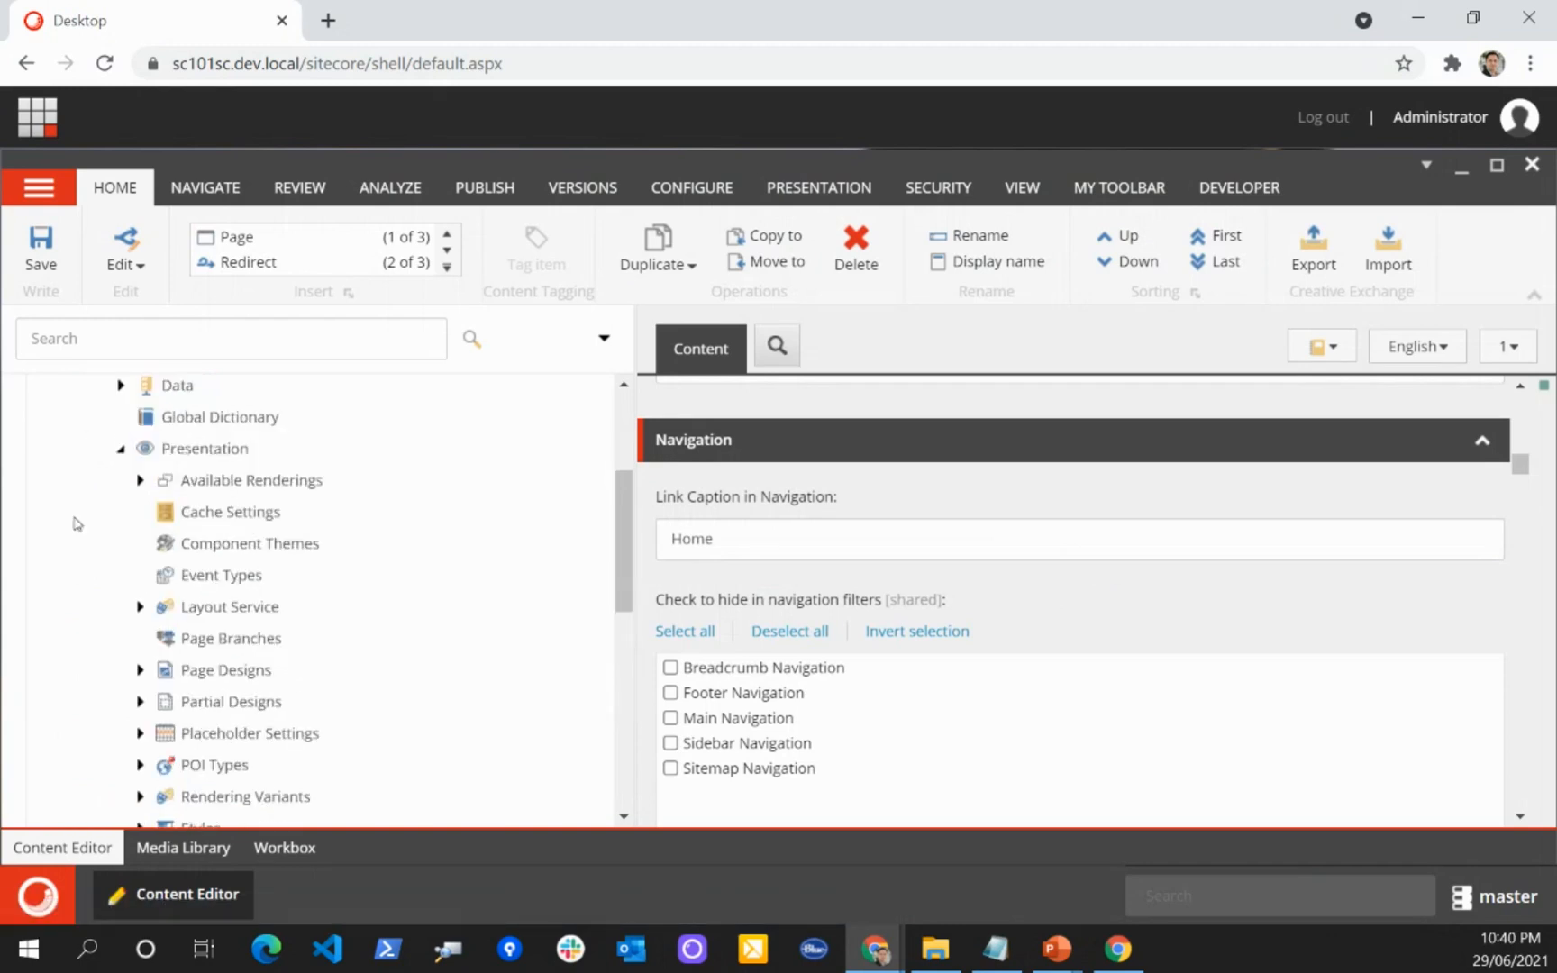
scroll(77, 523, "down", 1)
left_click(139, 549)
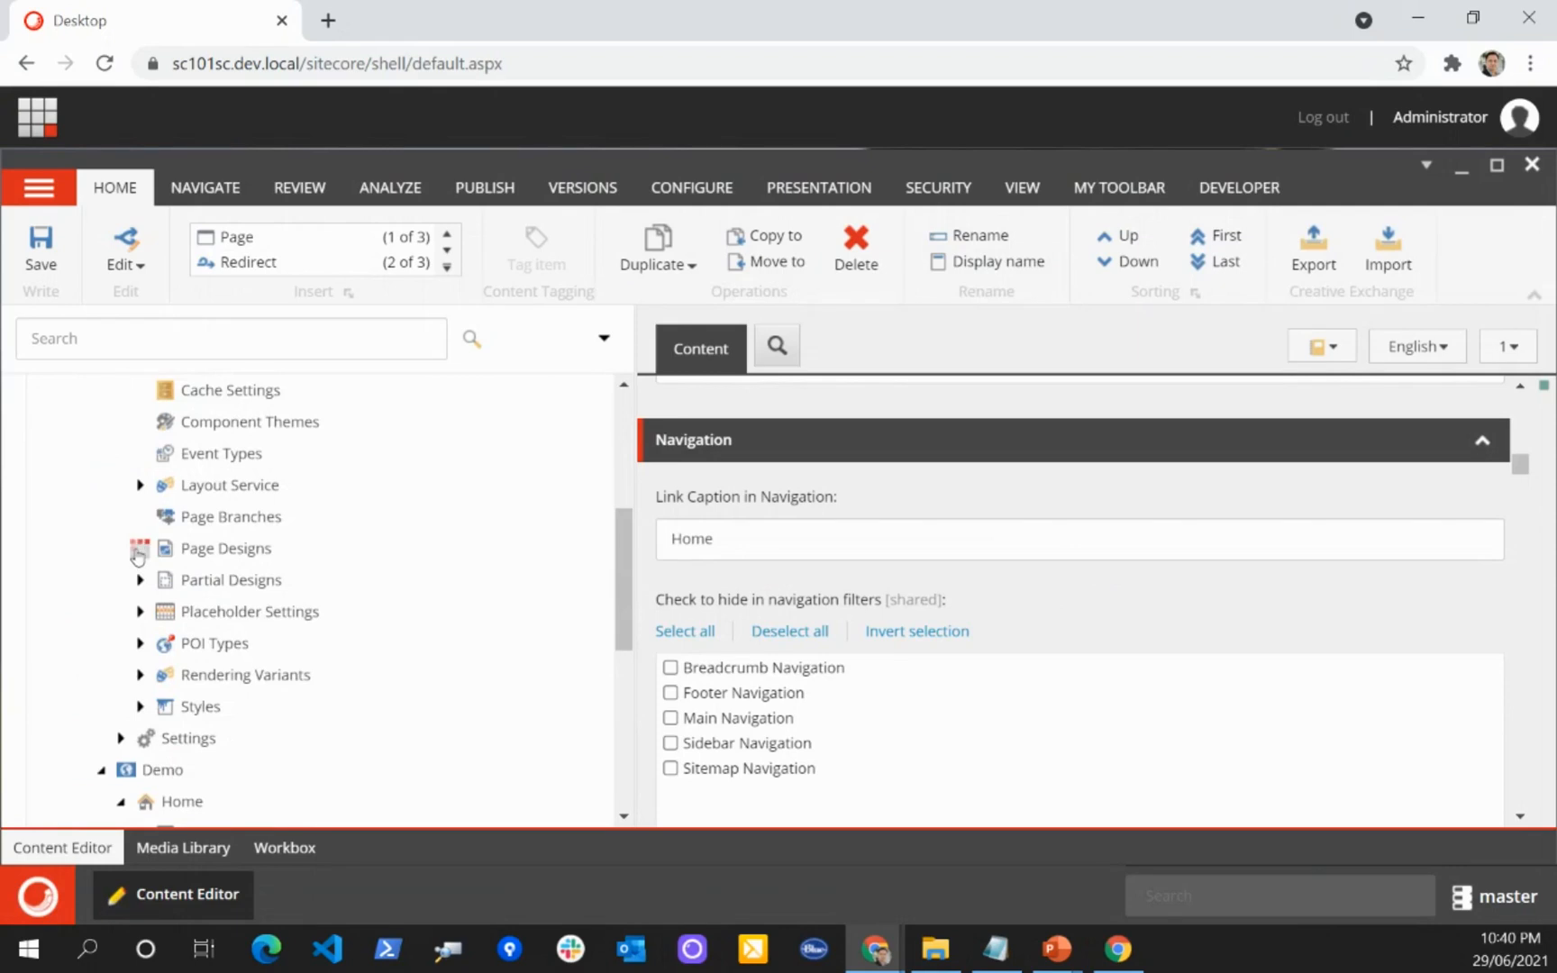
scroll(139, 540, "down", 1)
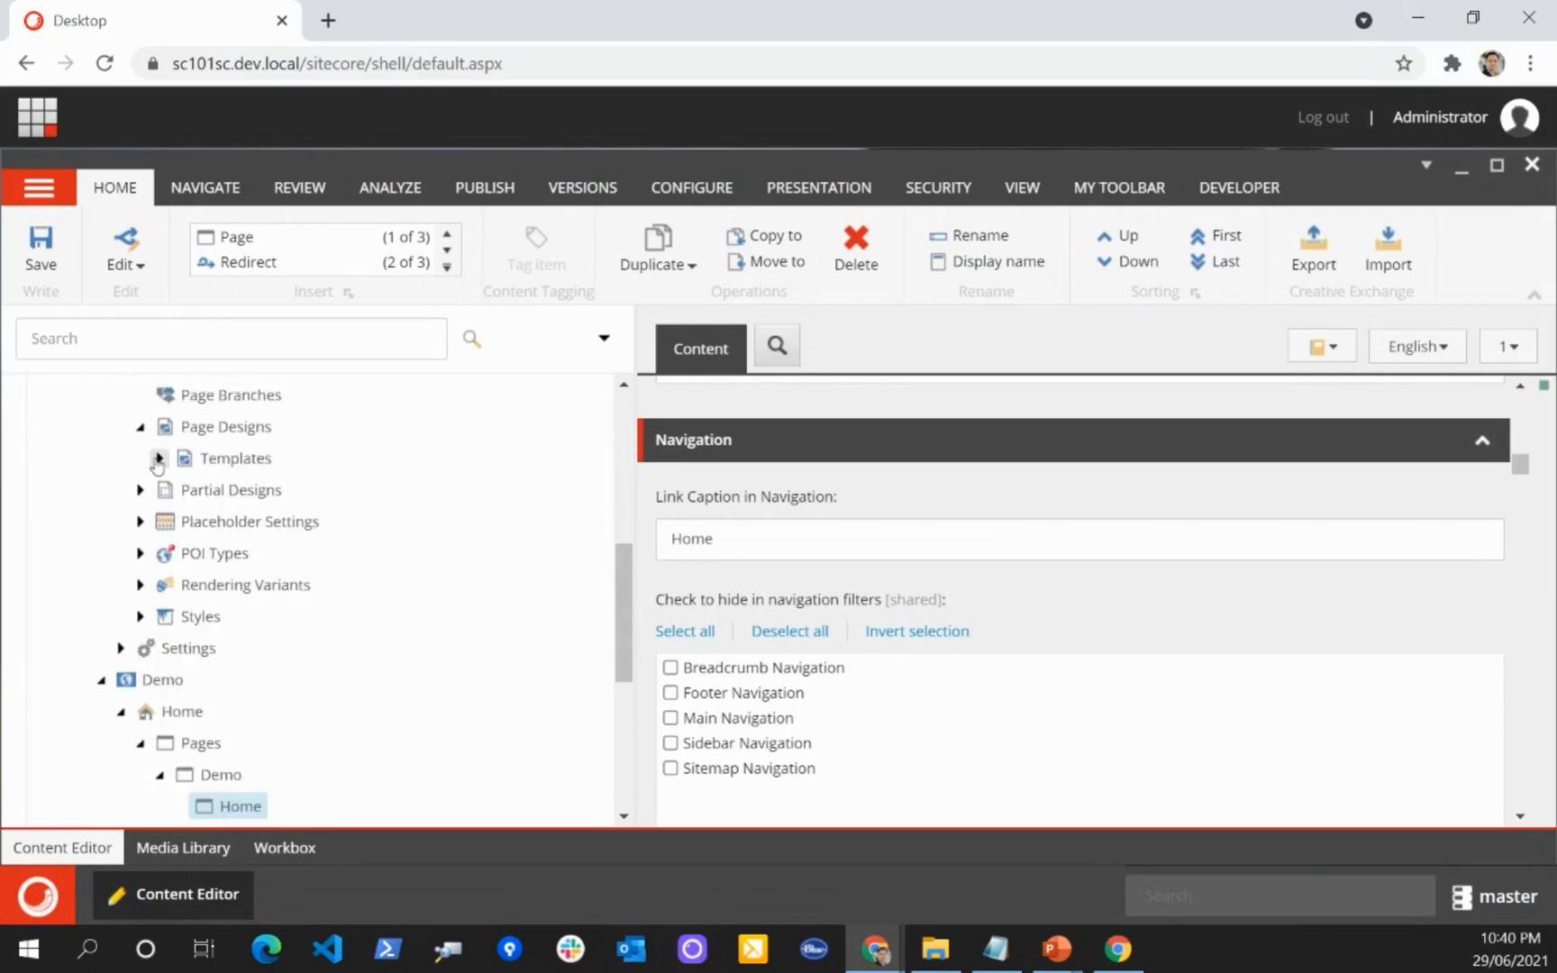
Step: Insert a page design folder named Demo under the Global site's Page Designs
right_click(230, 426)
mouse_move(307, 442)
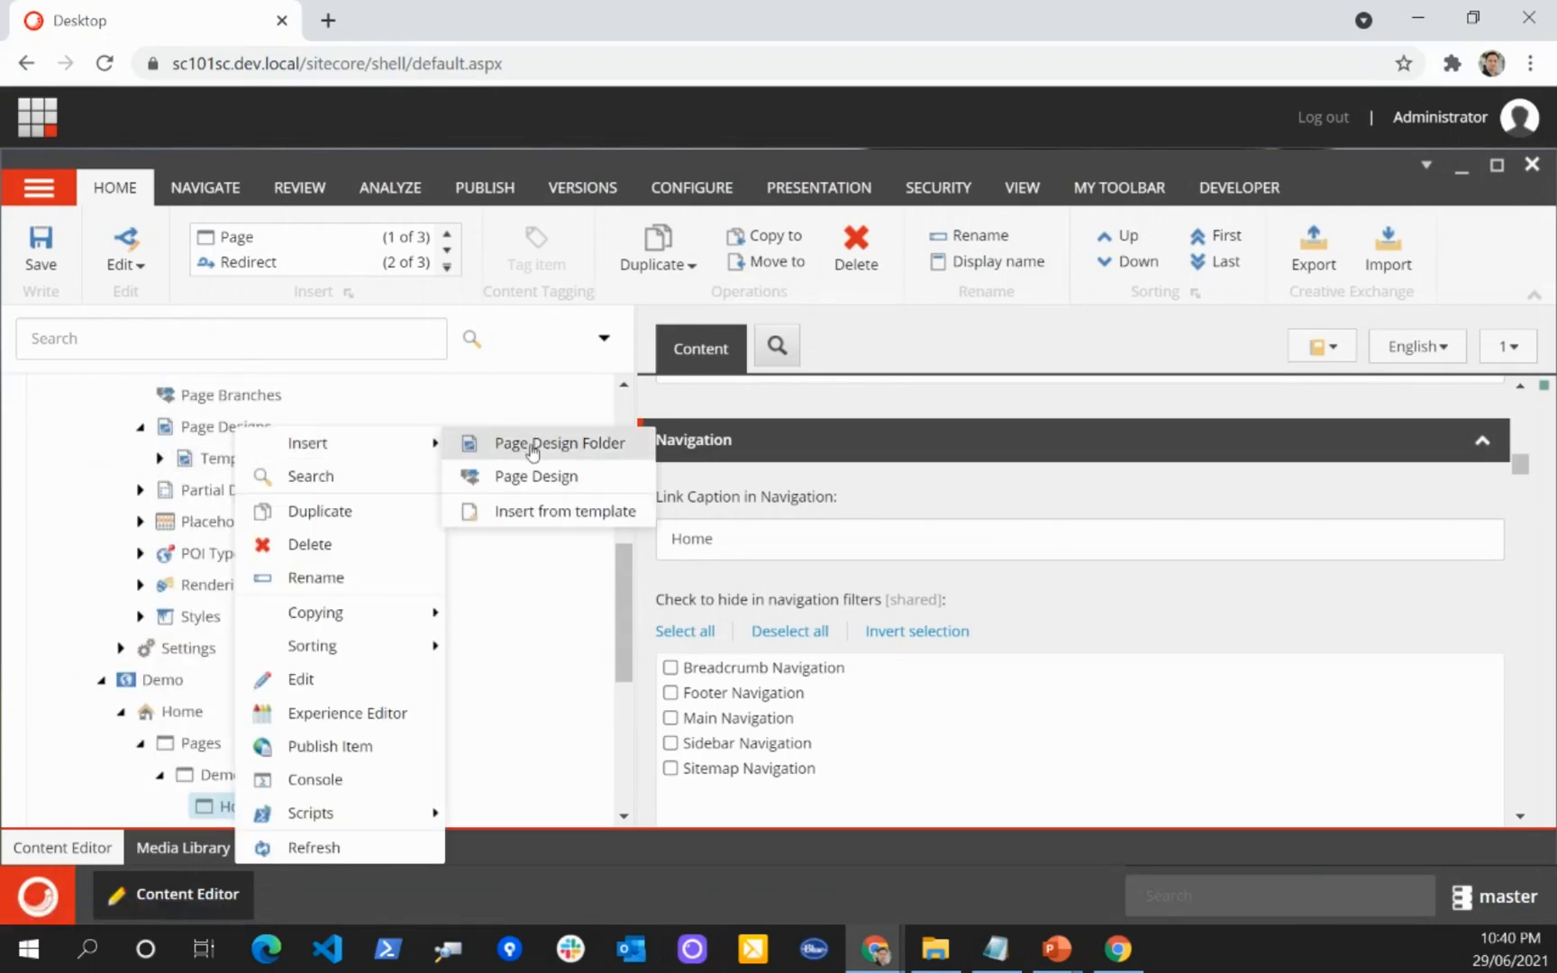
left_click(532, 446)
type("Demo")
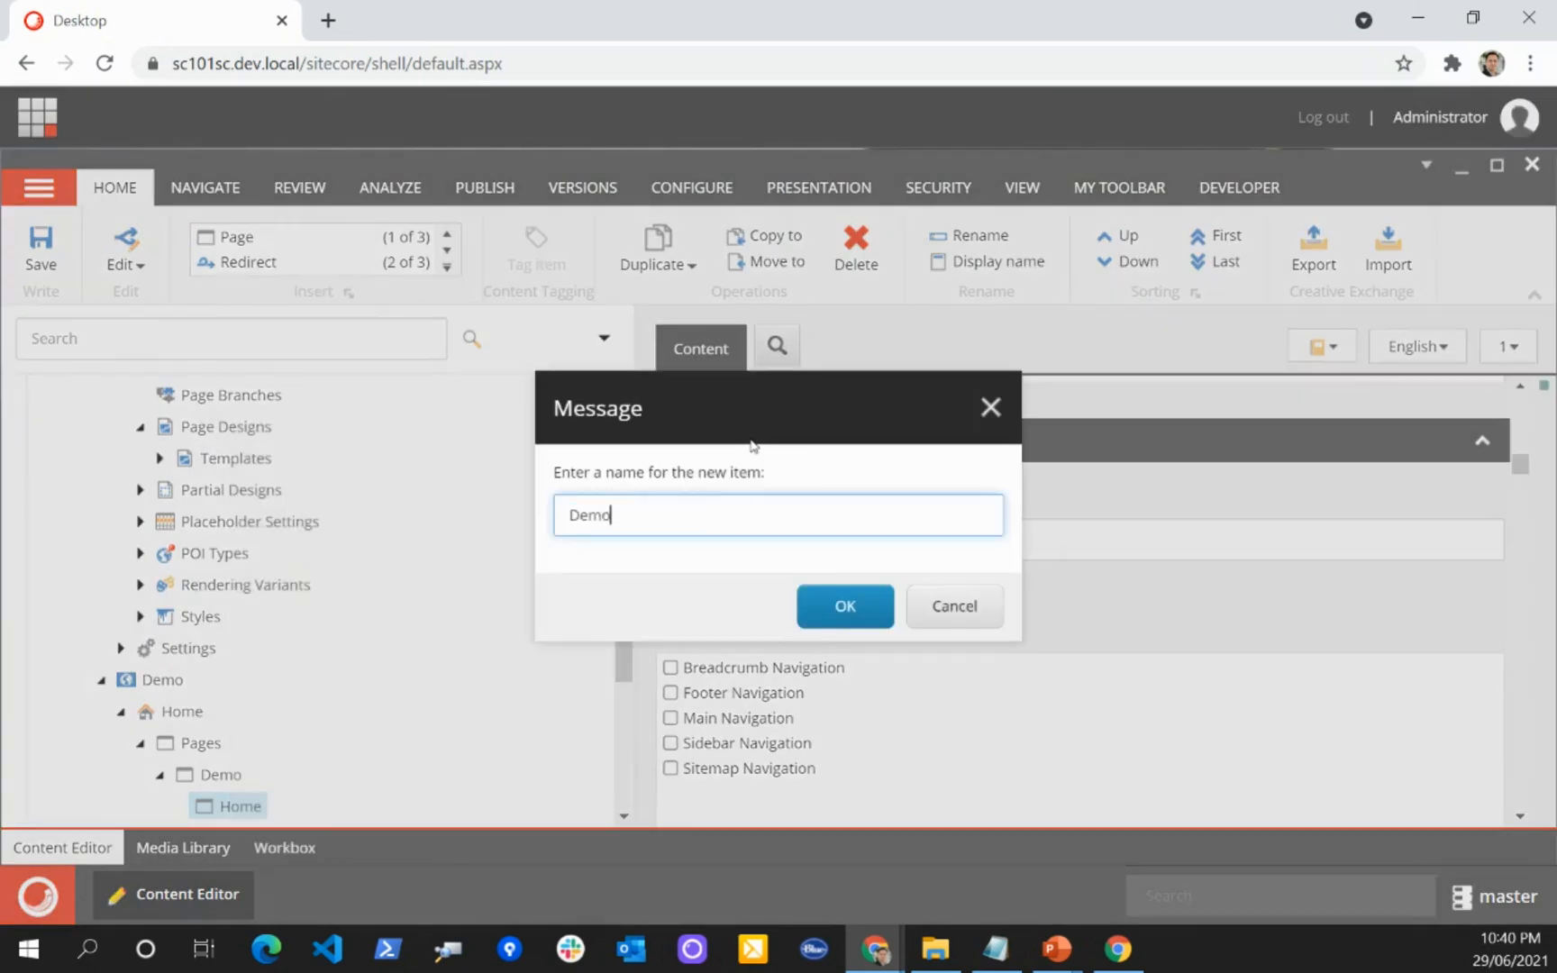
key("Return")
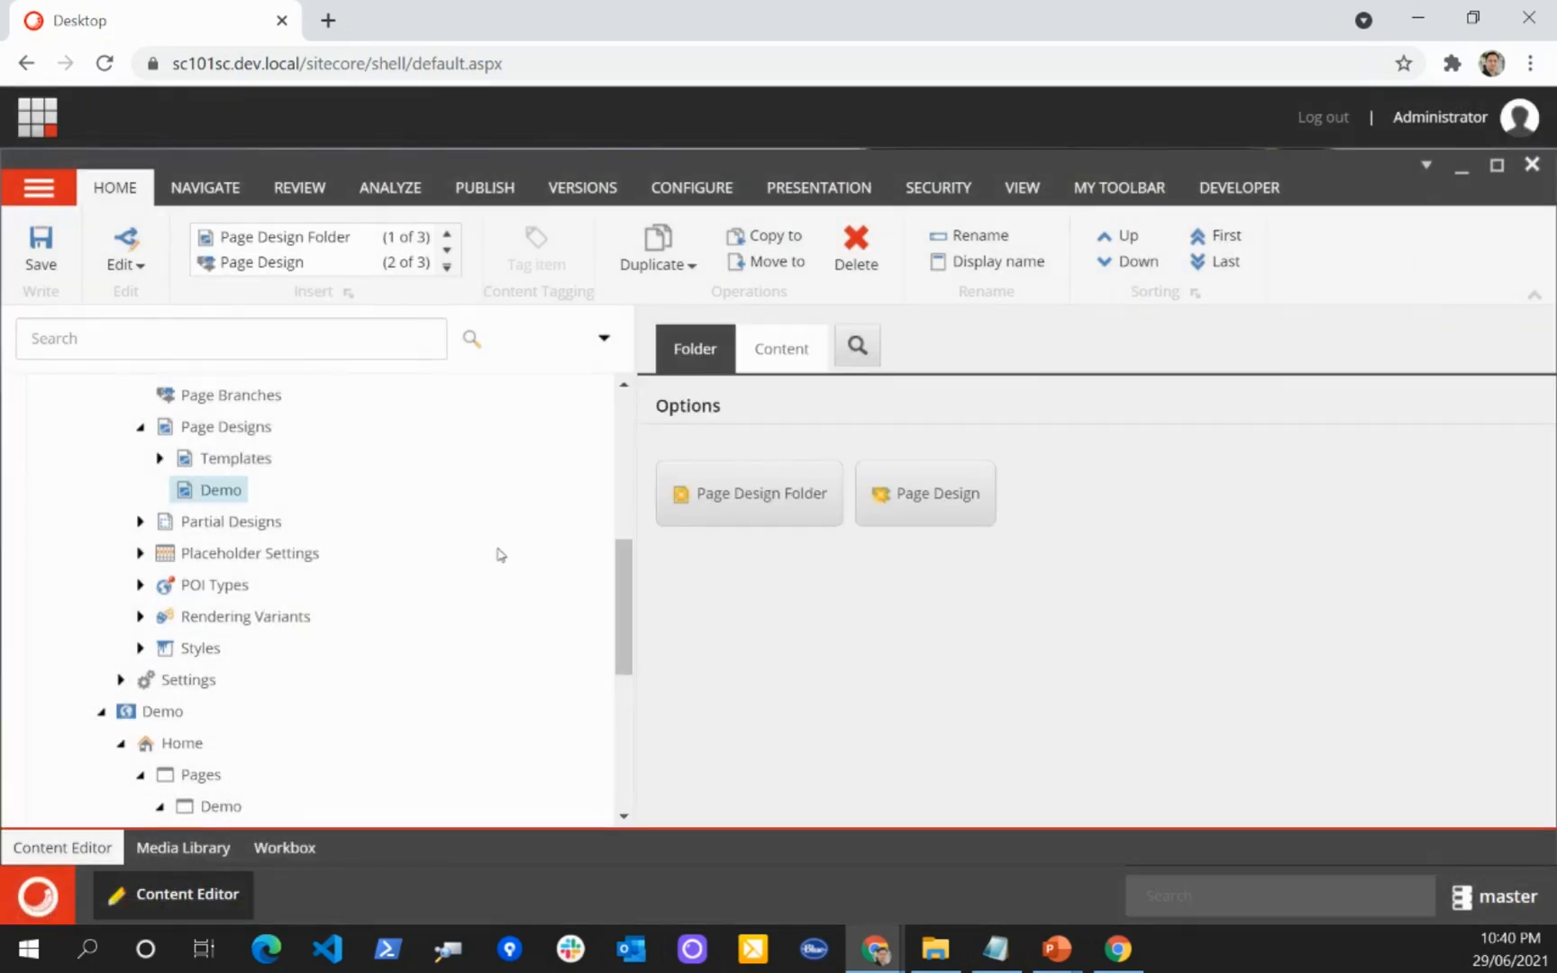
Step: Delete the new Demo folder from the Global site's Page Designs
right_click(216, 492)
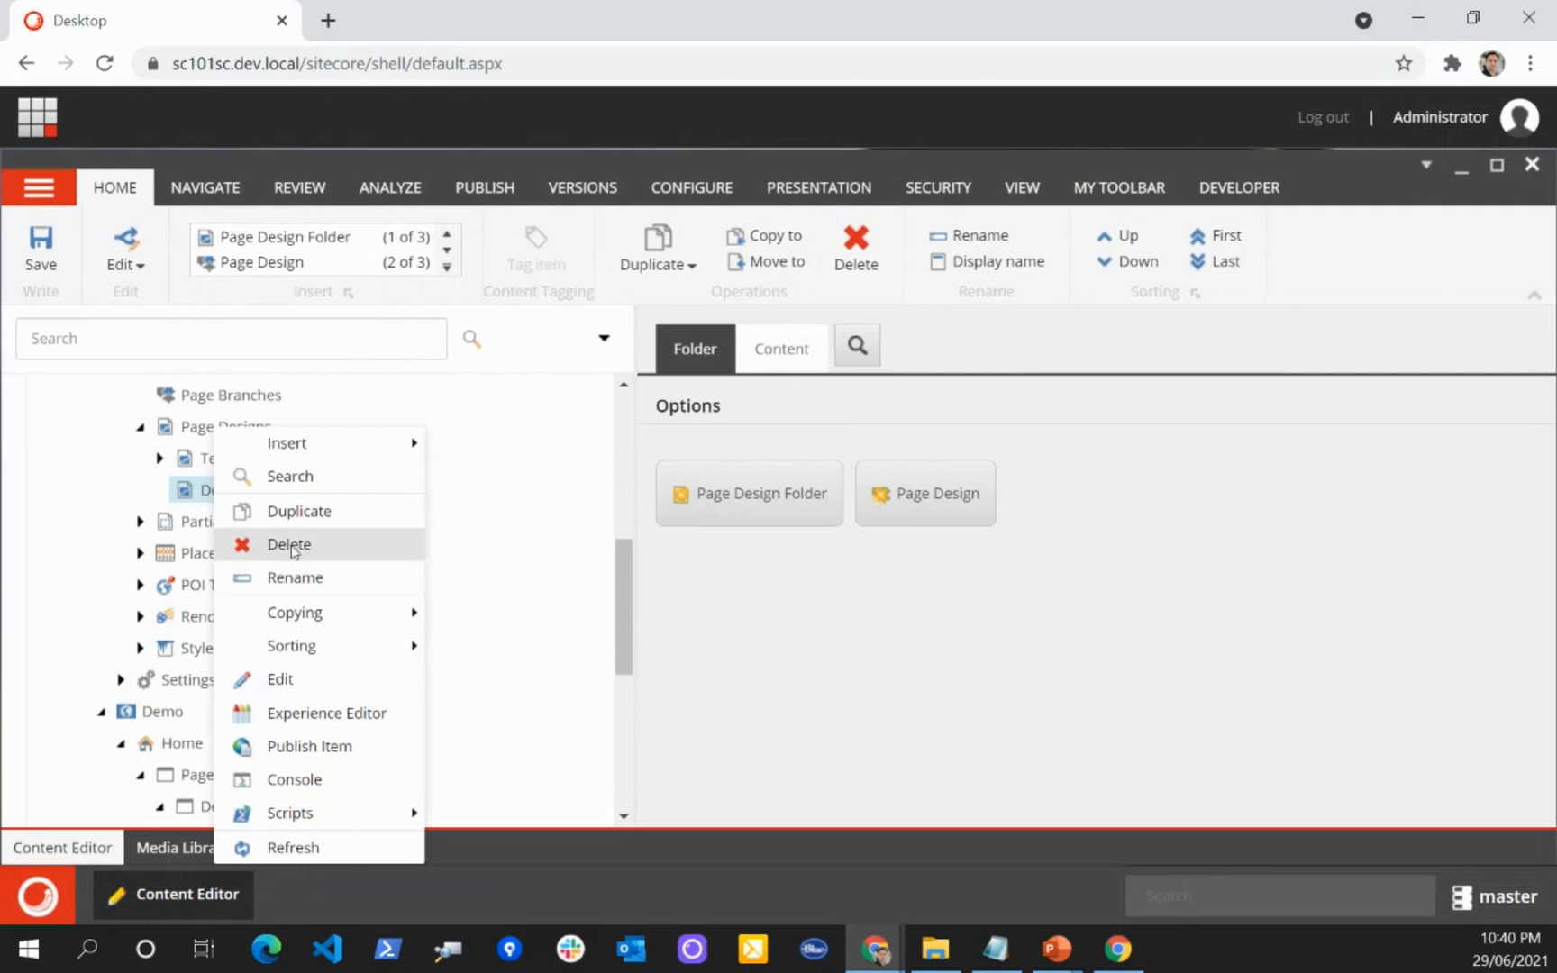
left_click(288, 546)
key("Return")
Step: Insert a page design folder named Demo Folder under the Global site's Page Designs
right_click(241, 433)
mouse_move(321, 450)
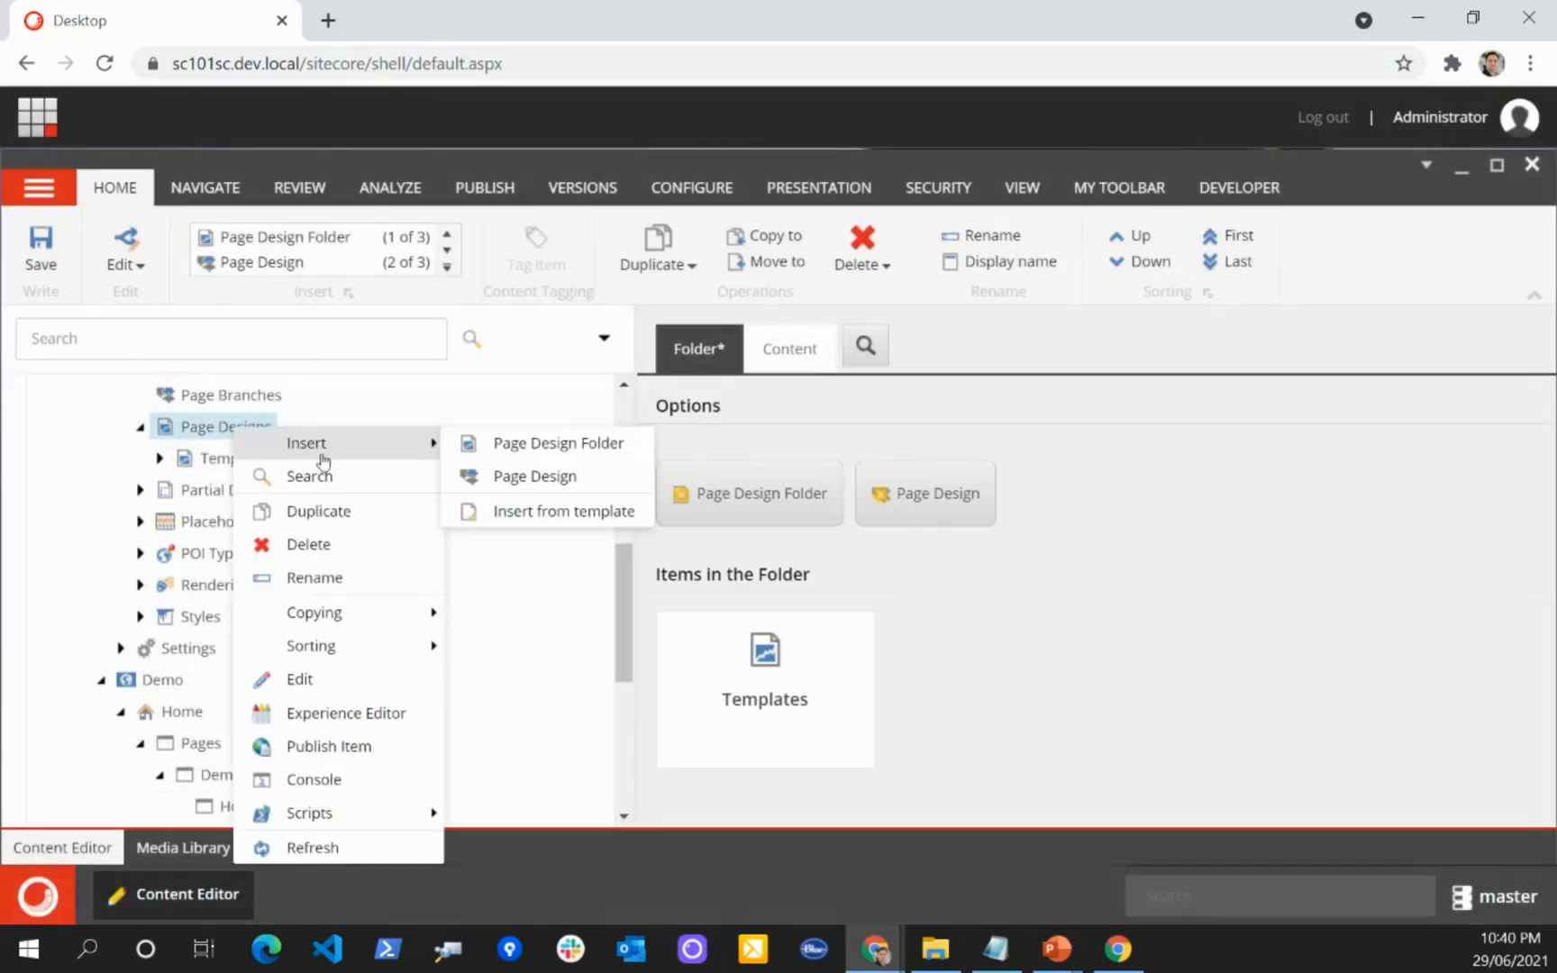
left_click(551, 443)
left_click(796, 591)
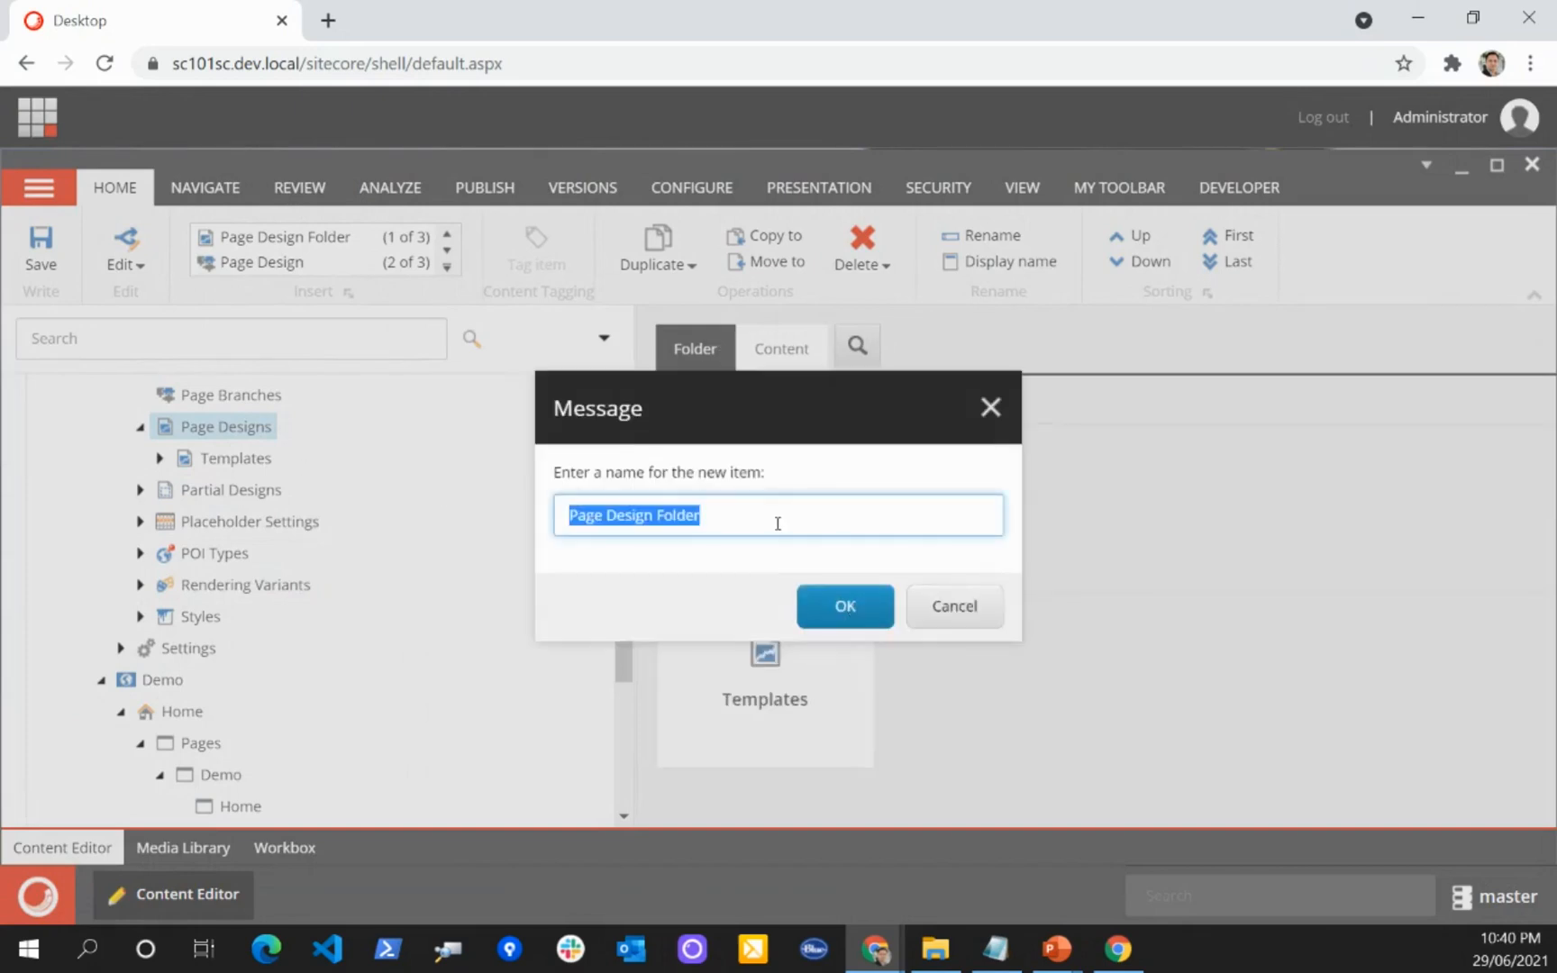
type("Demo Fold")
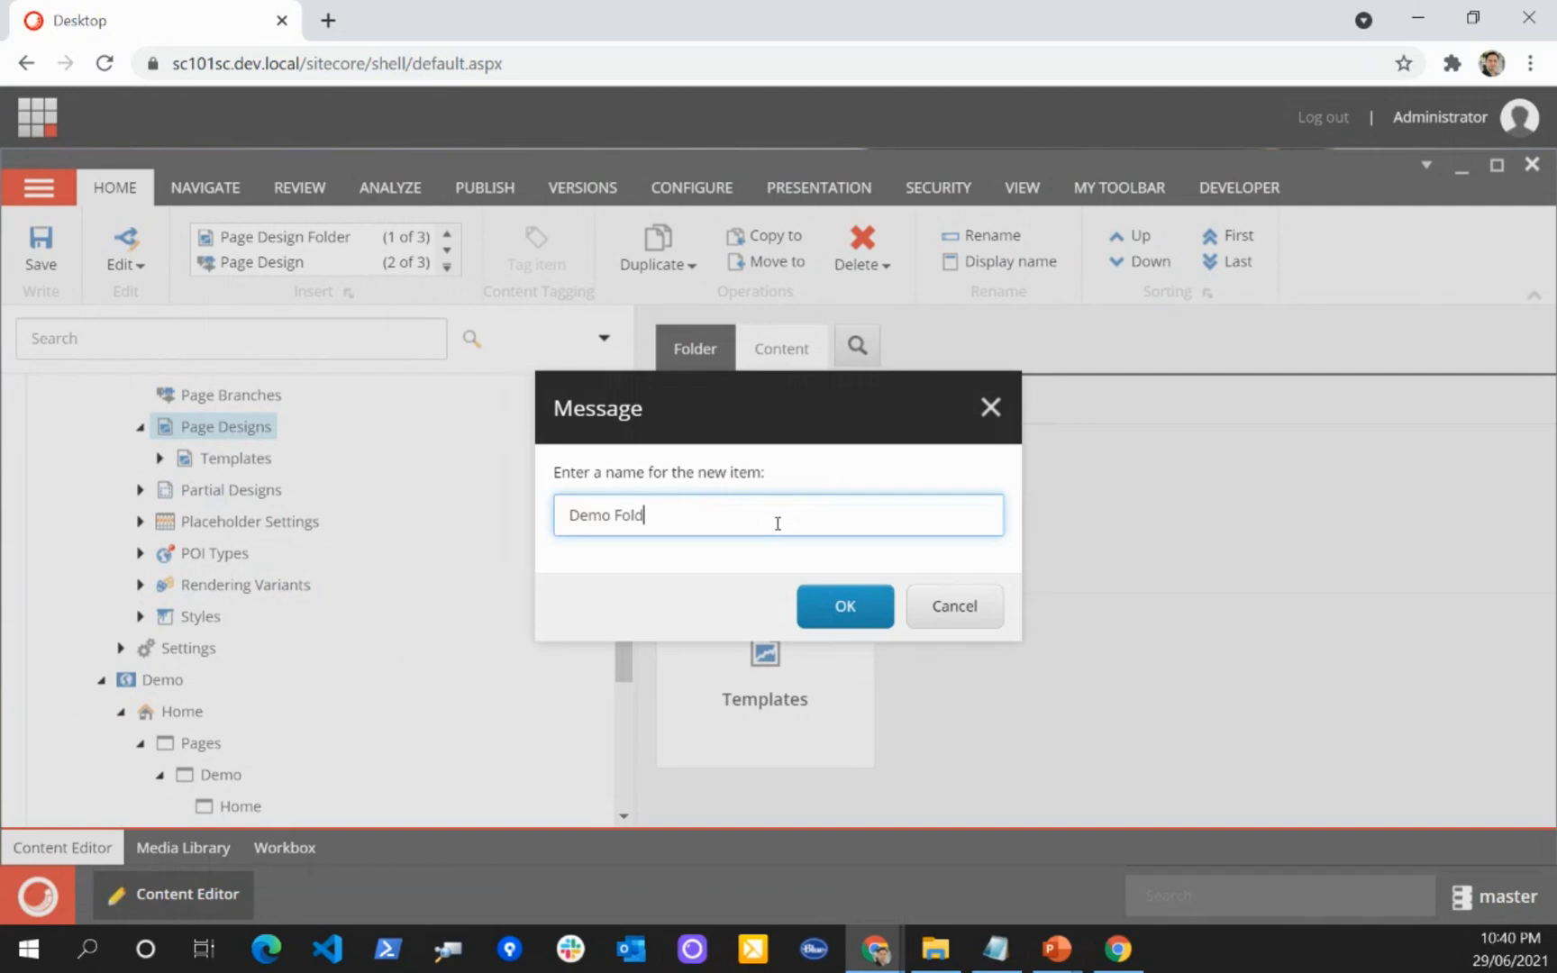
key("Return")
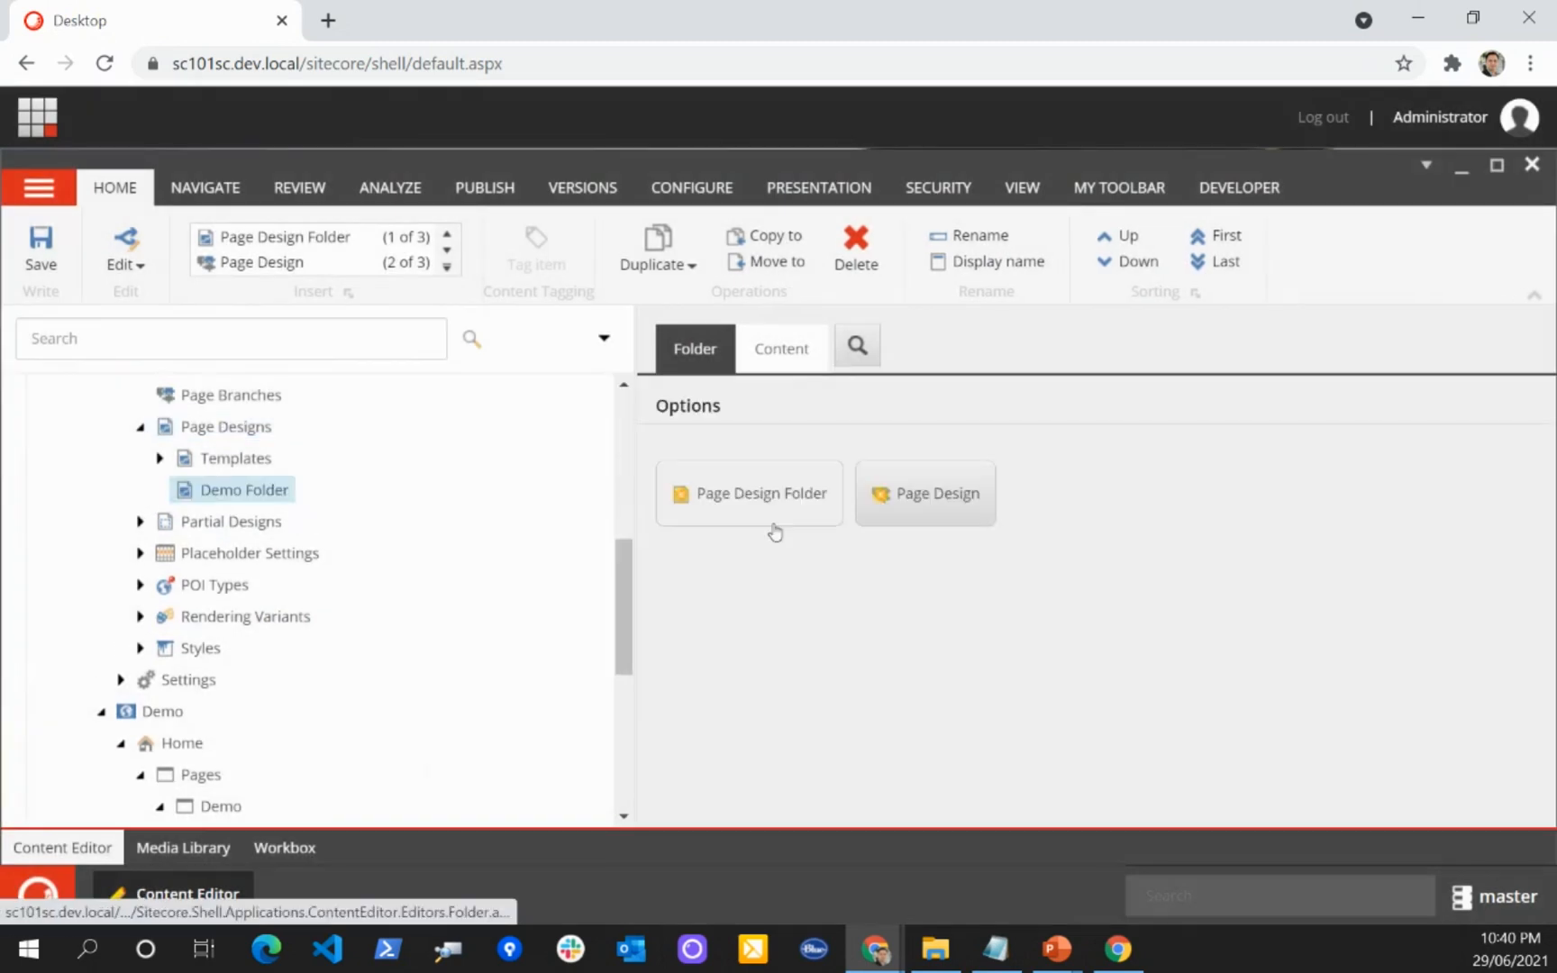
Step: Insert a page design named Article under the Global site's Demo Folder in Page Designs and save it
right_click(281, 494)
mouse_move(353, 445)
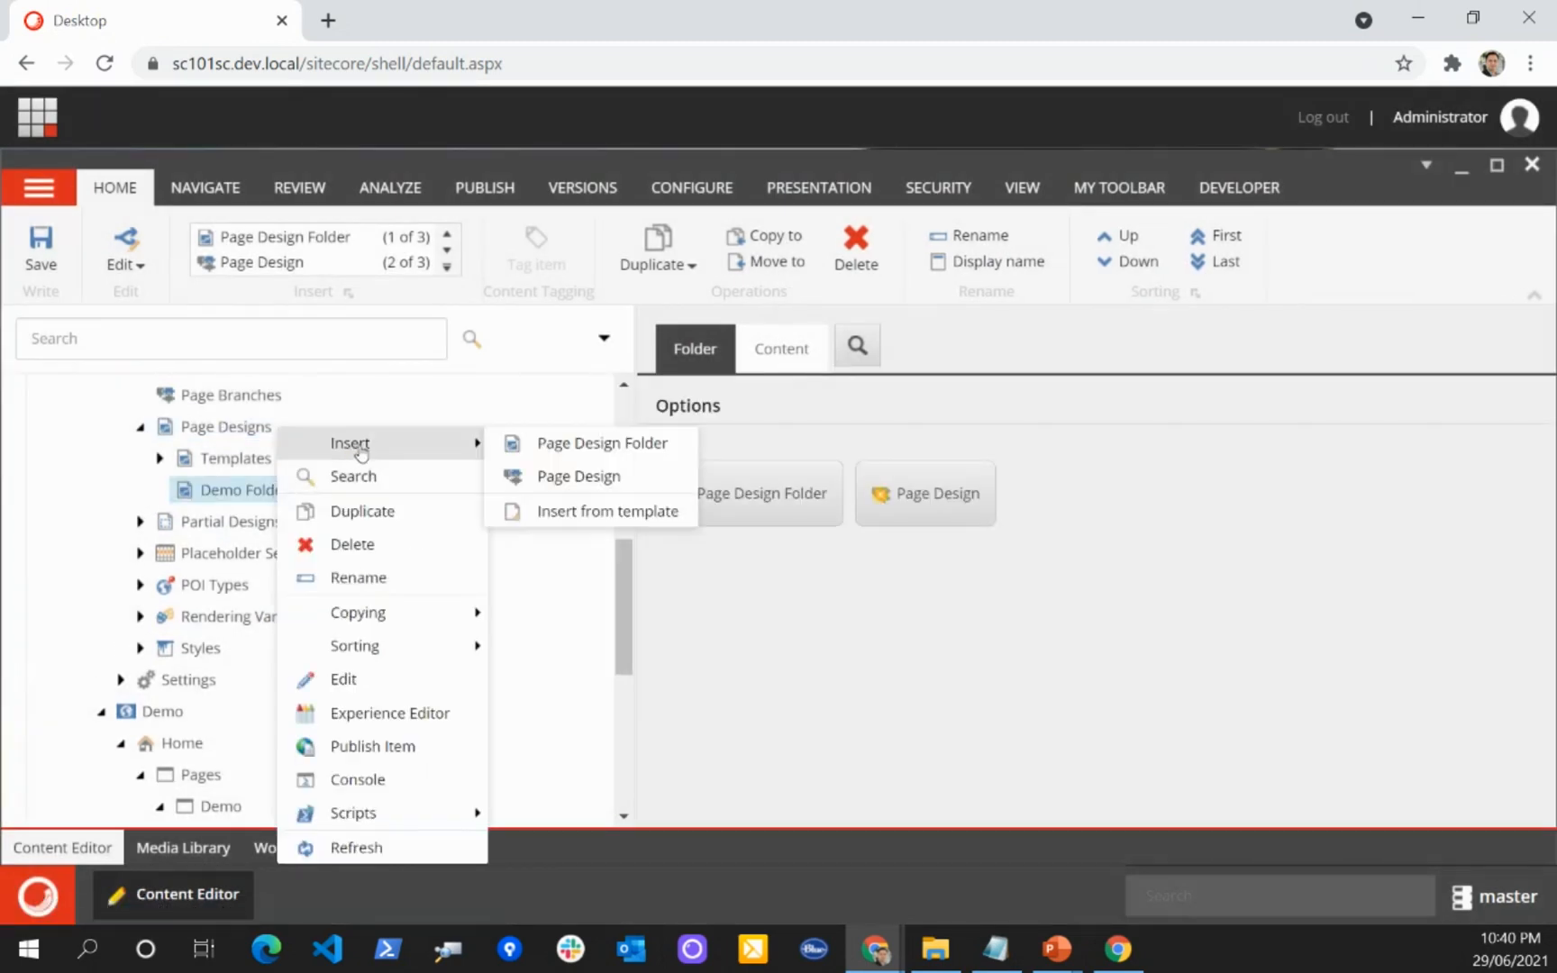
left_click(572, 477)
type("Artic")
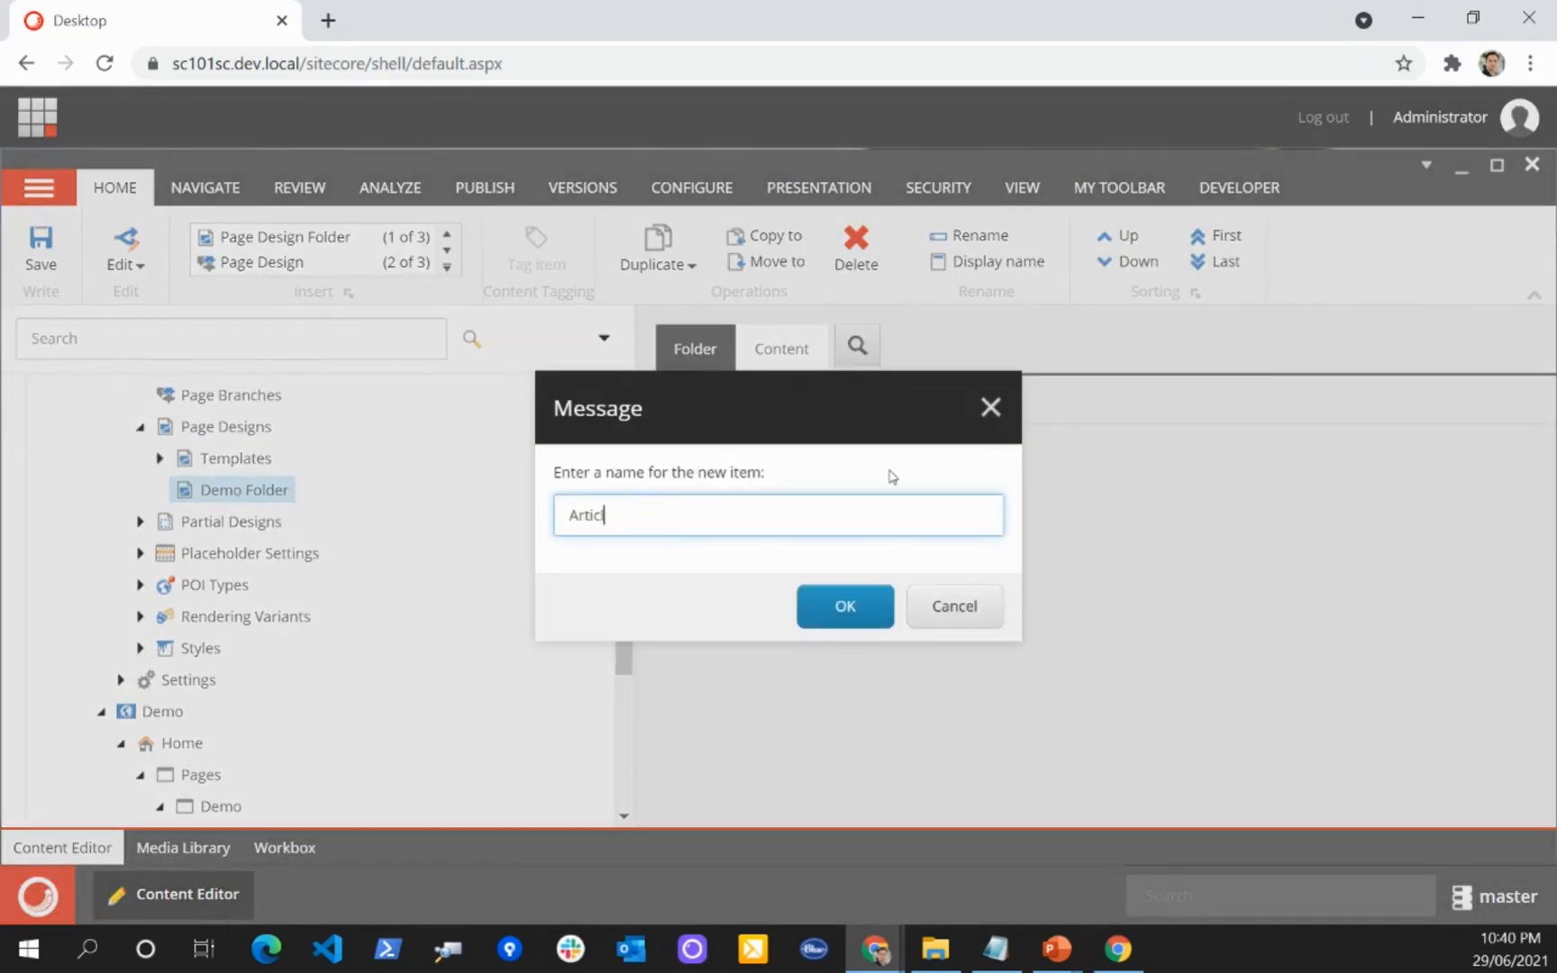
type("le")
key("Return")
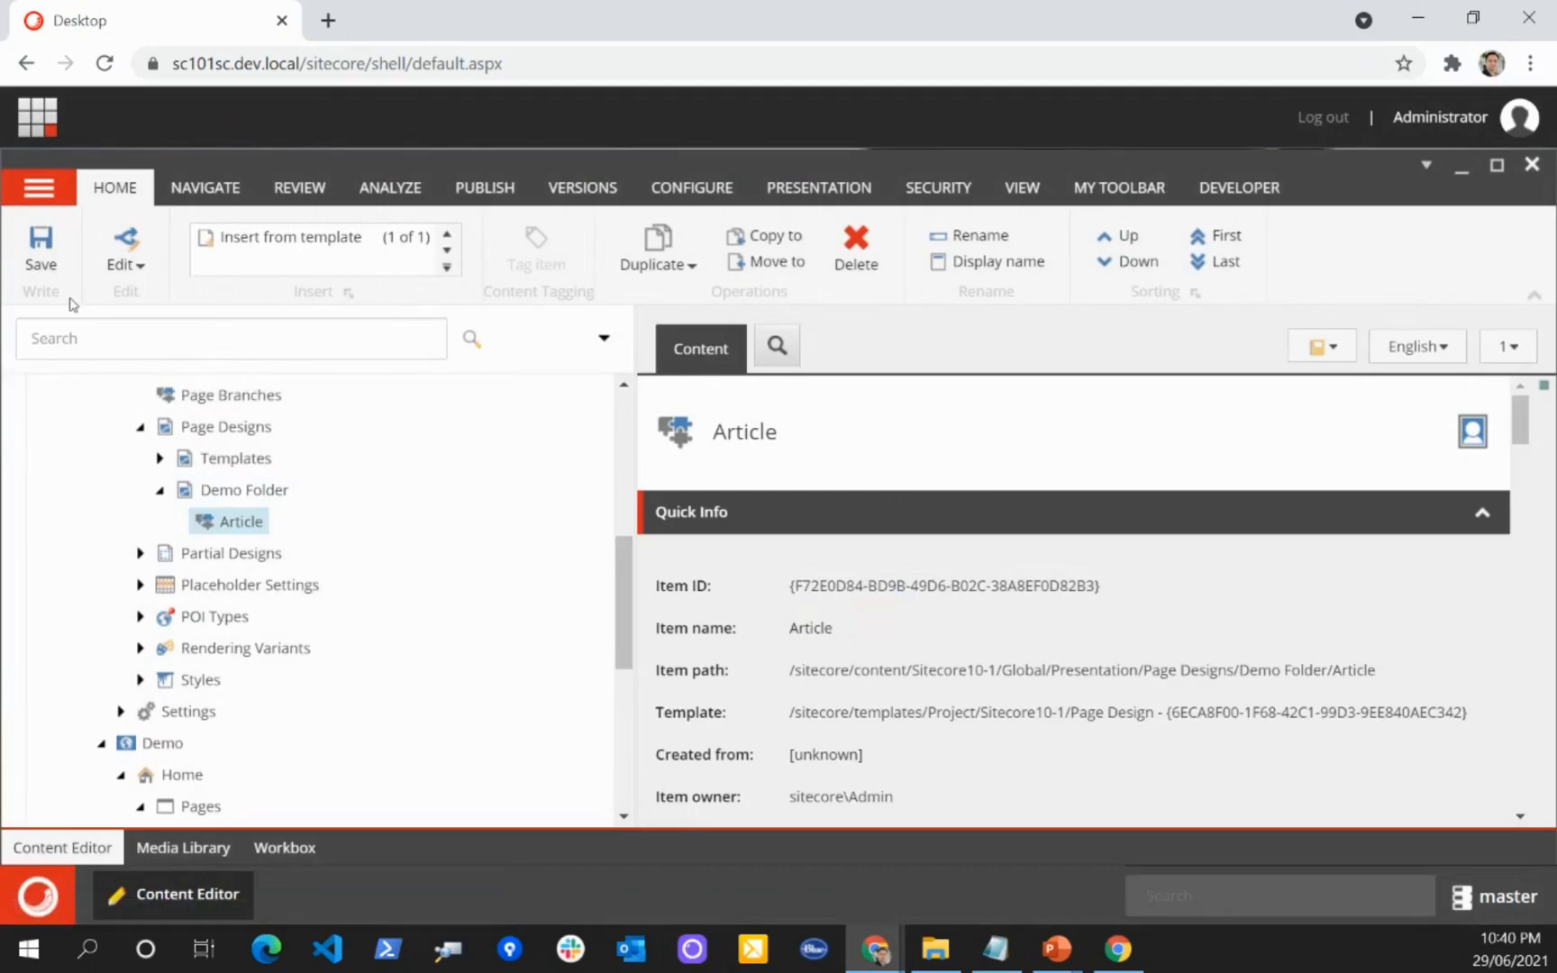
left_click(41, 252)
Step: Open the Article page design in the Experience Editor and examine its header, main and footer placeholders
left_click(478, 188)
left_click(382, 237)
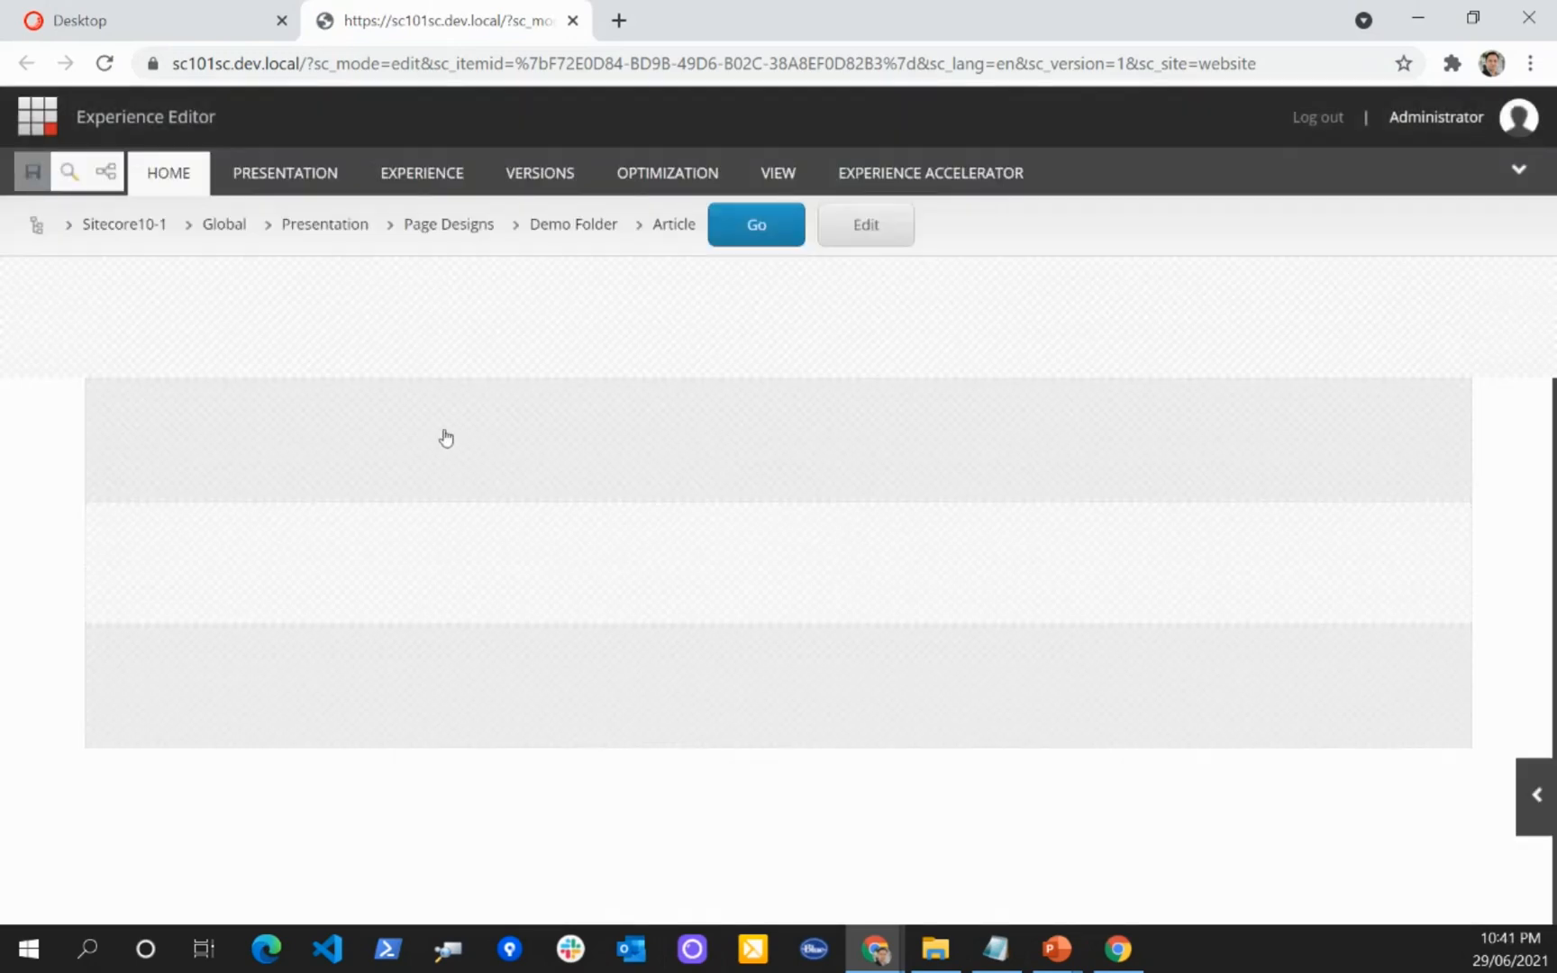
left_click(444, 435)
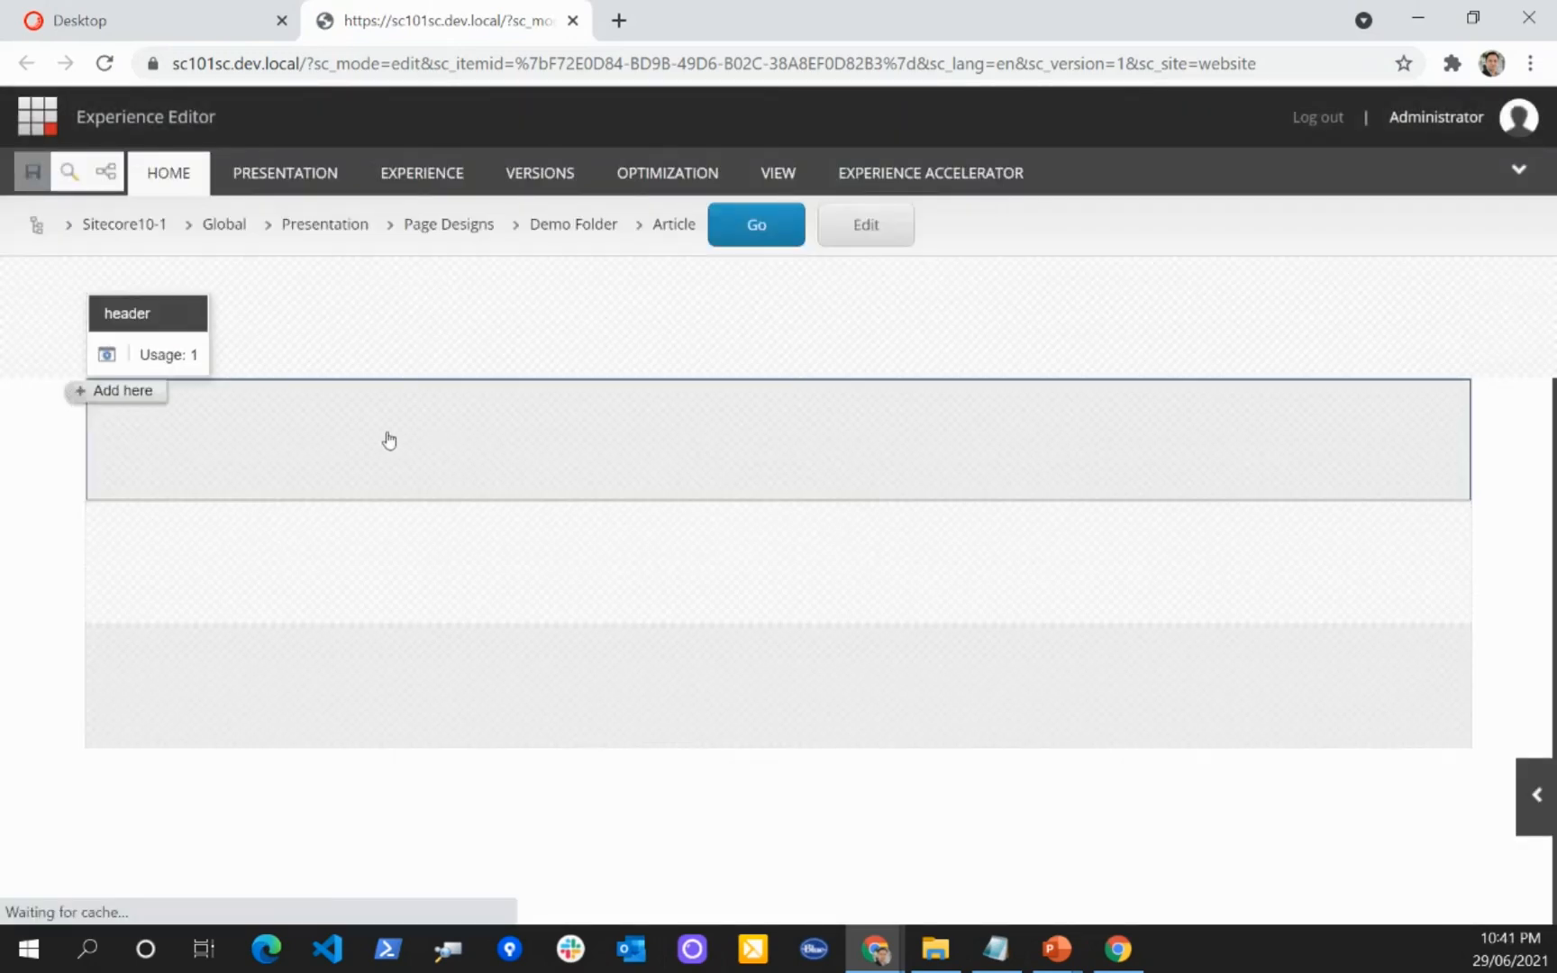
left_click(203, 565)
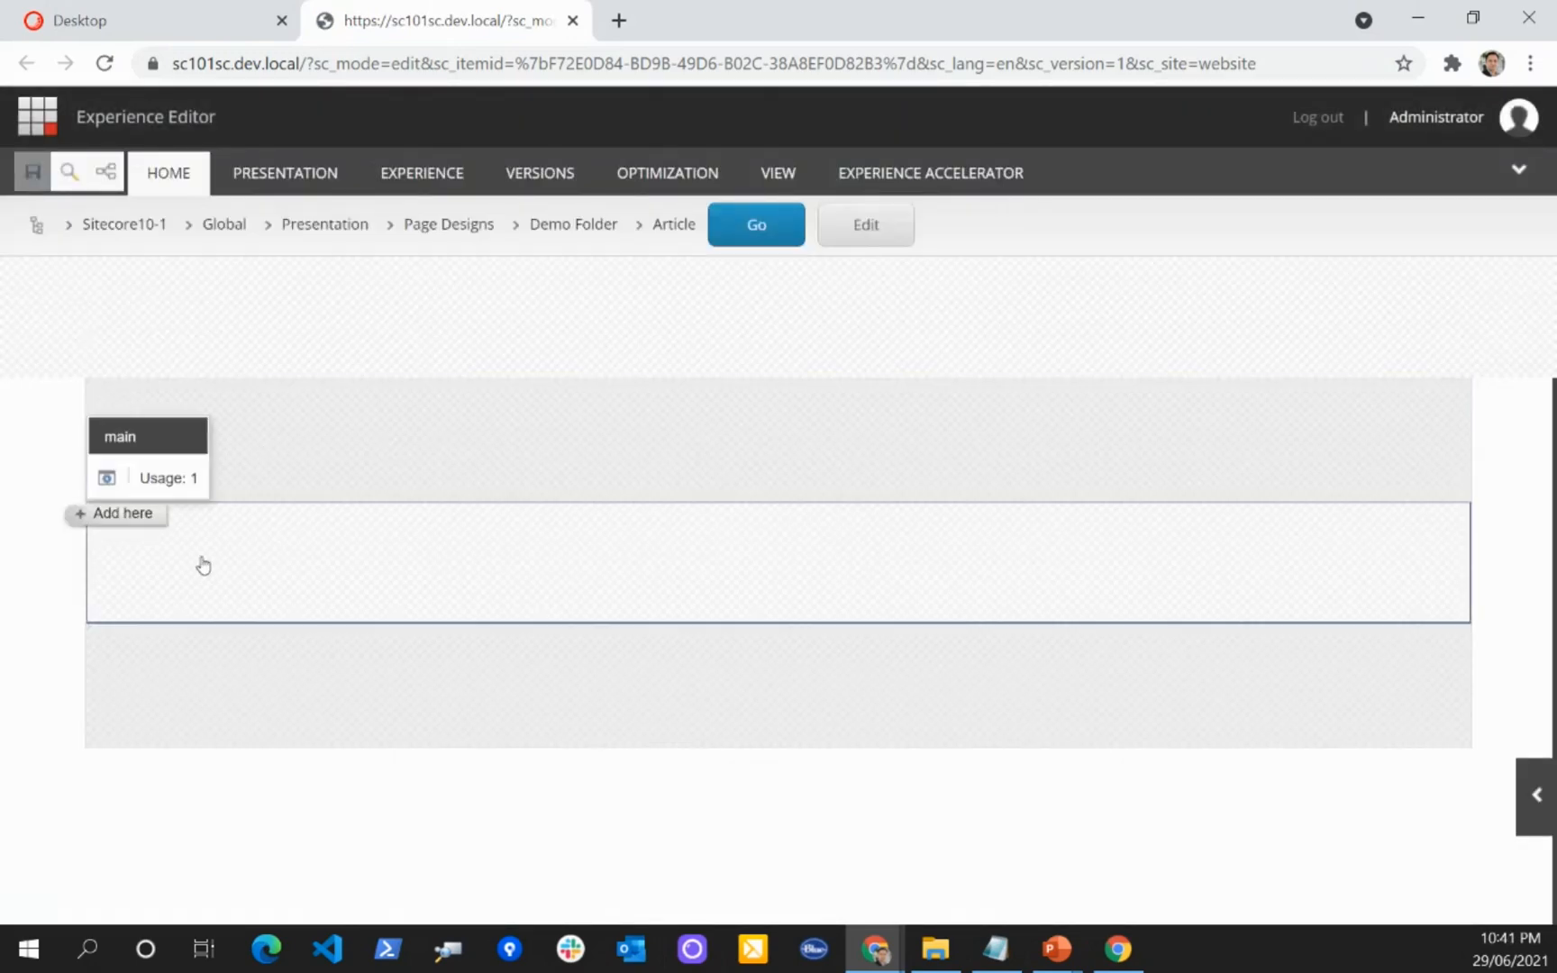
left_click(243, 671)
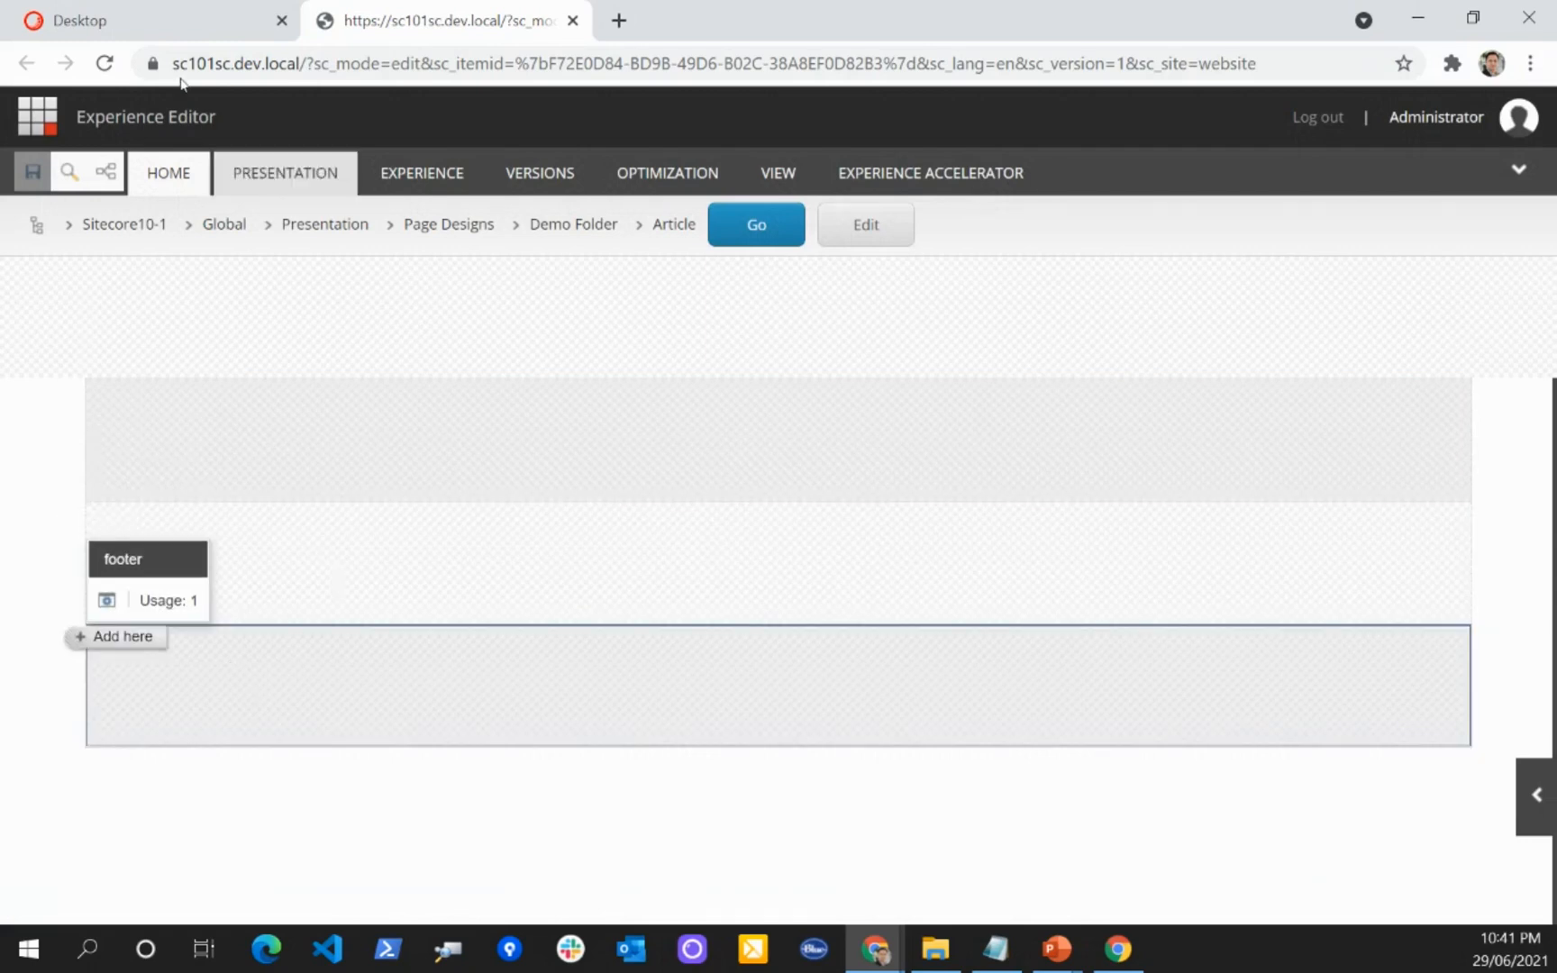
Step: Back in the Content Editor, insert a partial design folder named Demo Folder under the Global site's Partial Designs
left_click(106, 34)
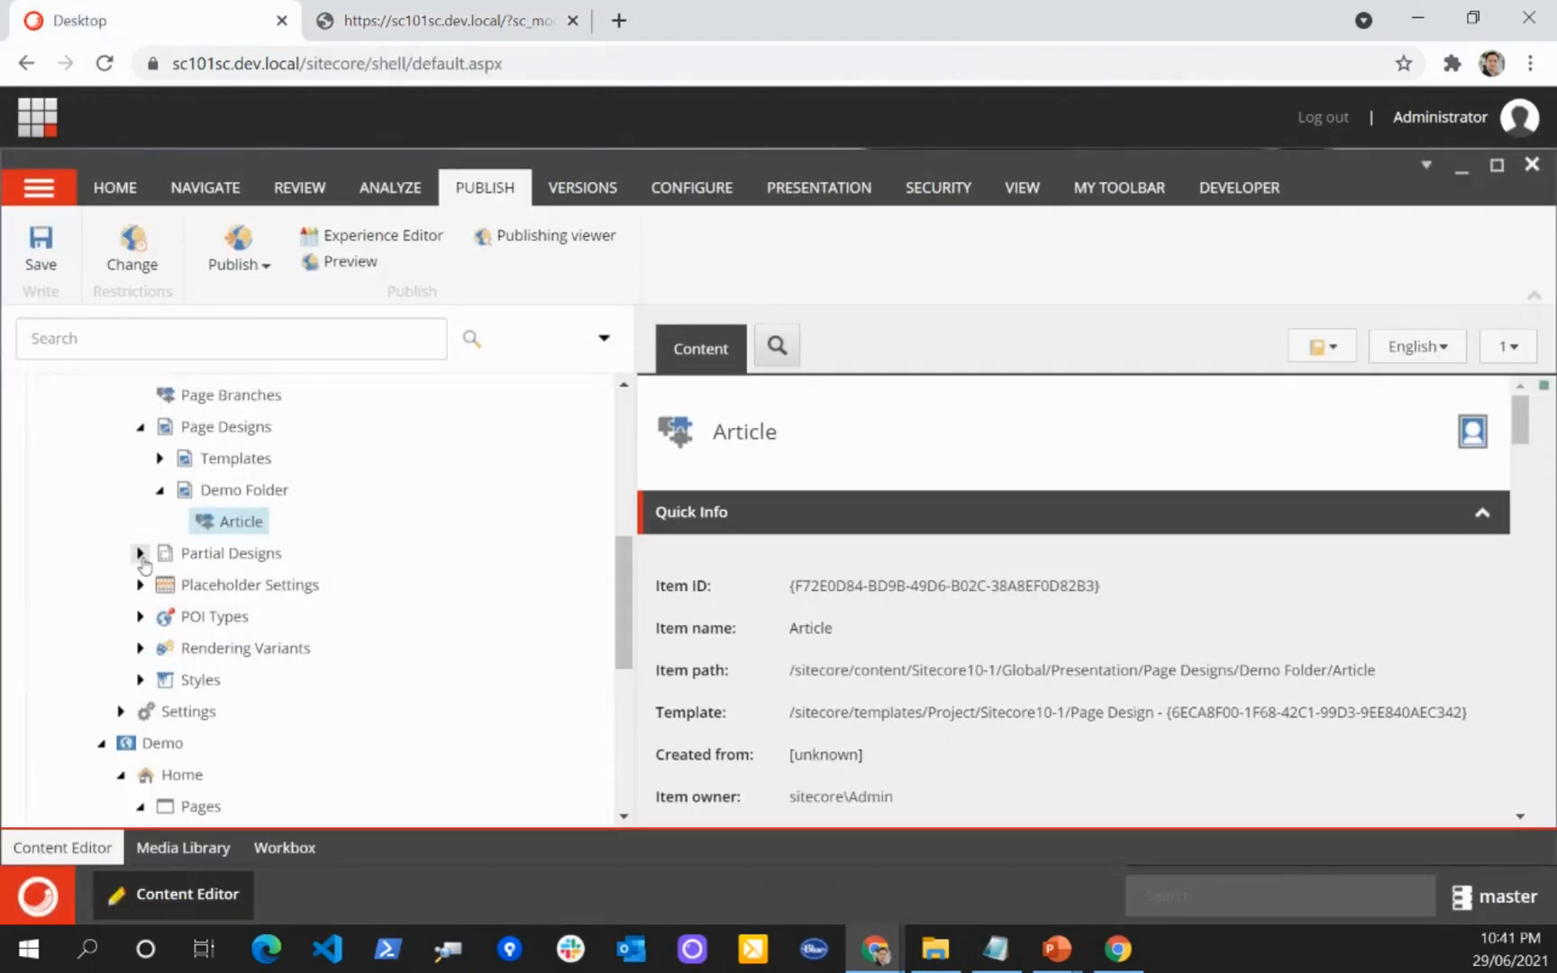
right_click(232, 553)
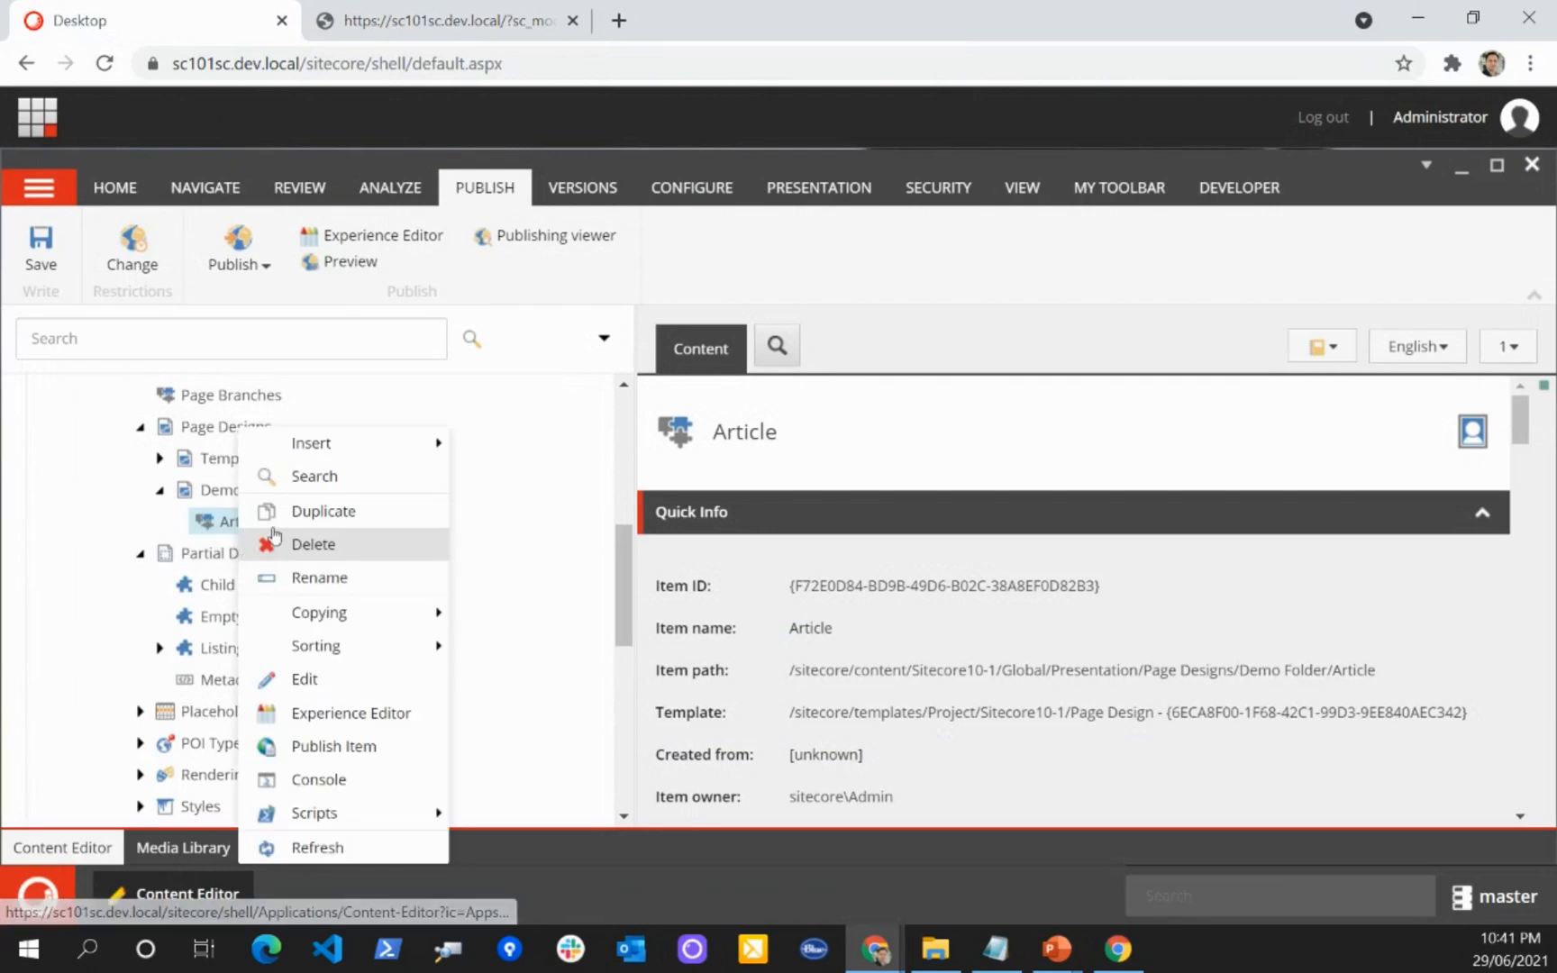
mouse_move(438, 443)
left_click(545, 445)
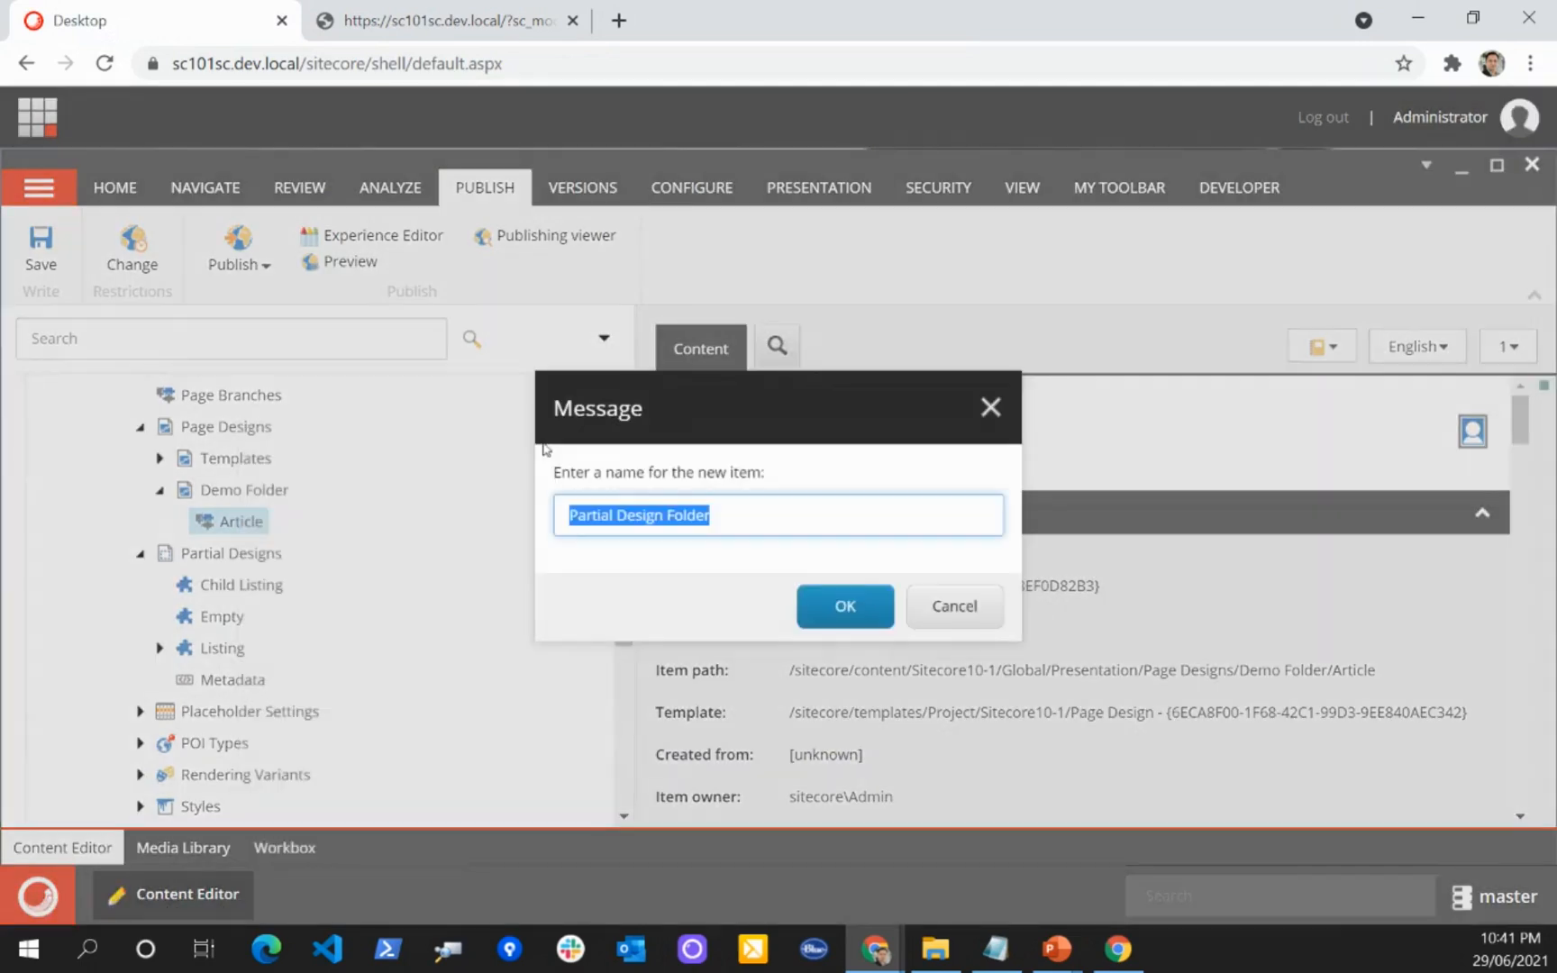
type("e")
type("emo FOl")
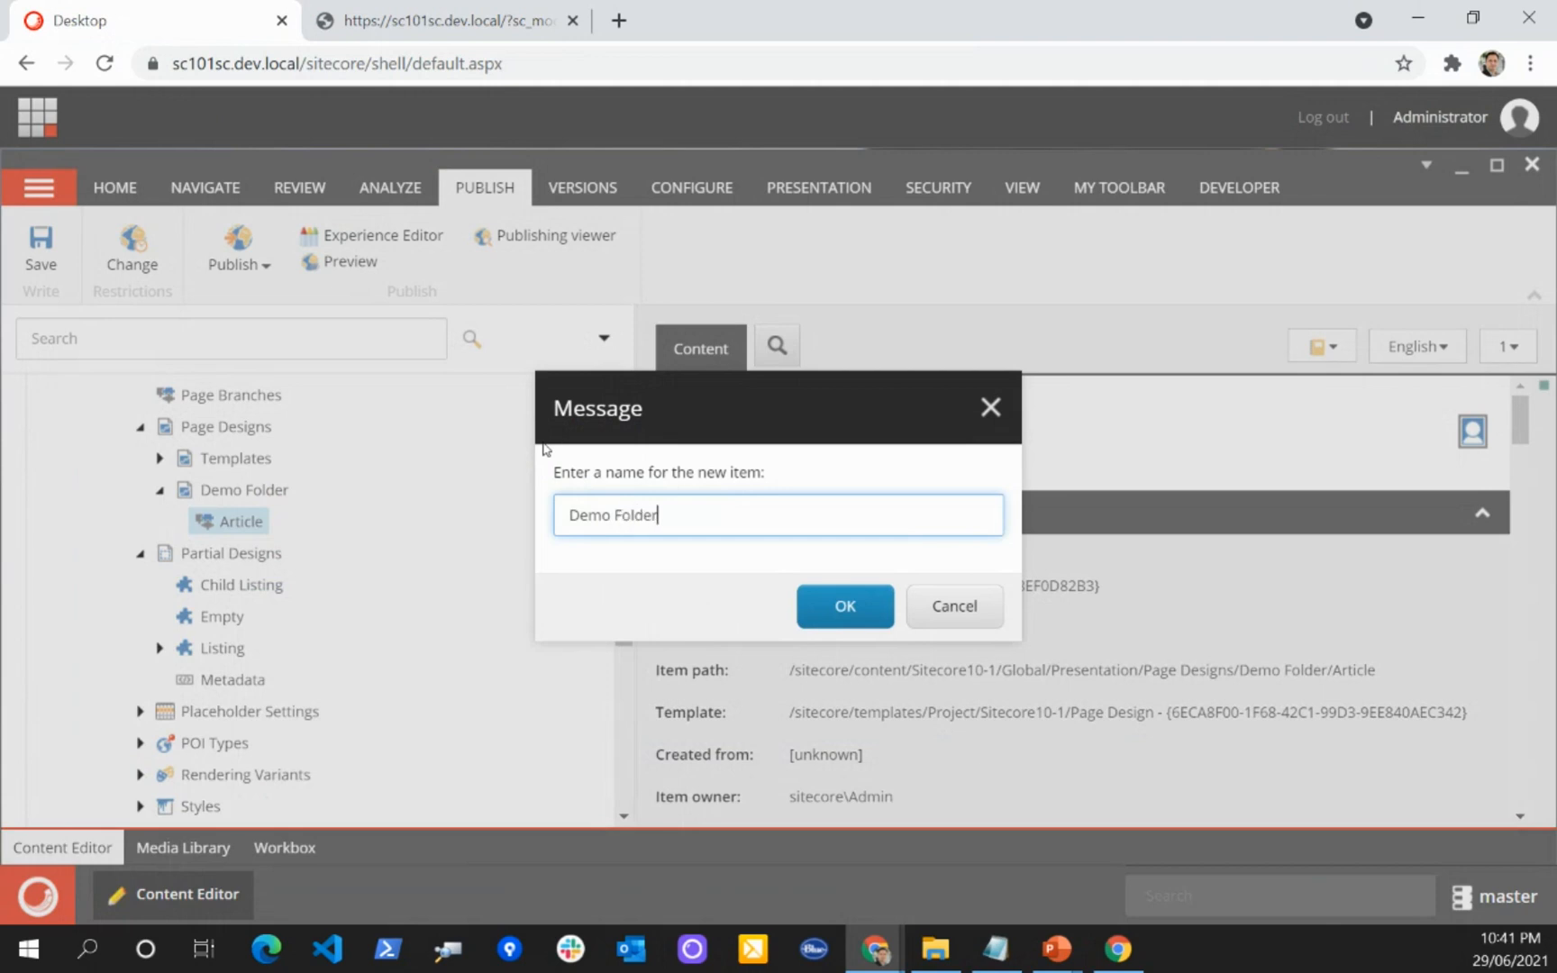
key("Return")
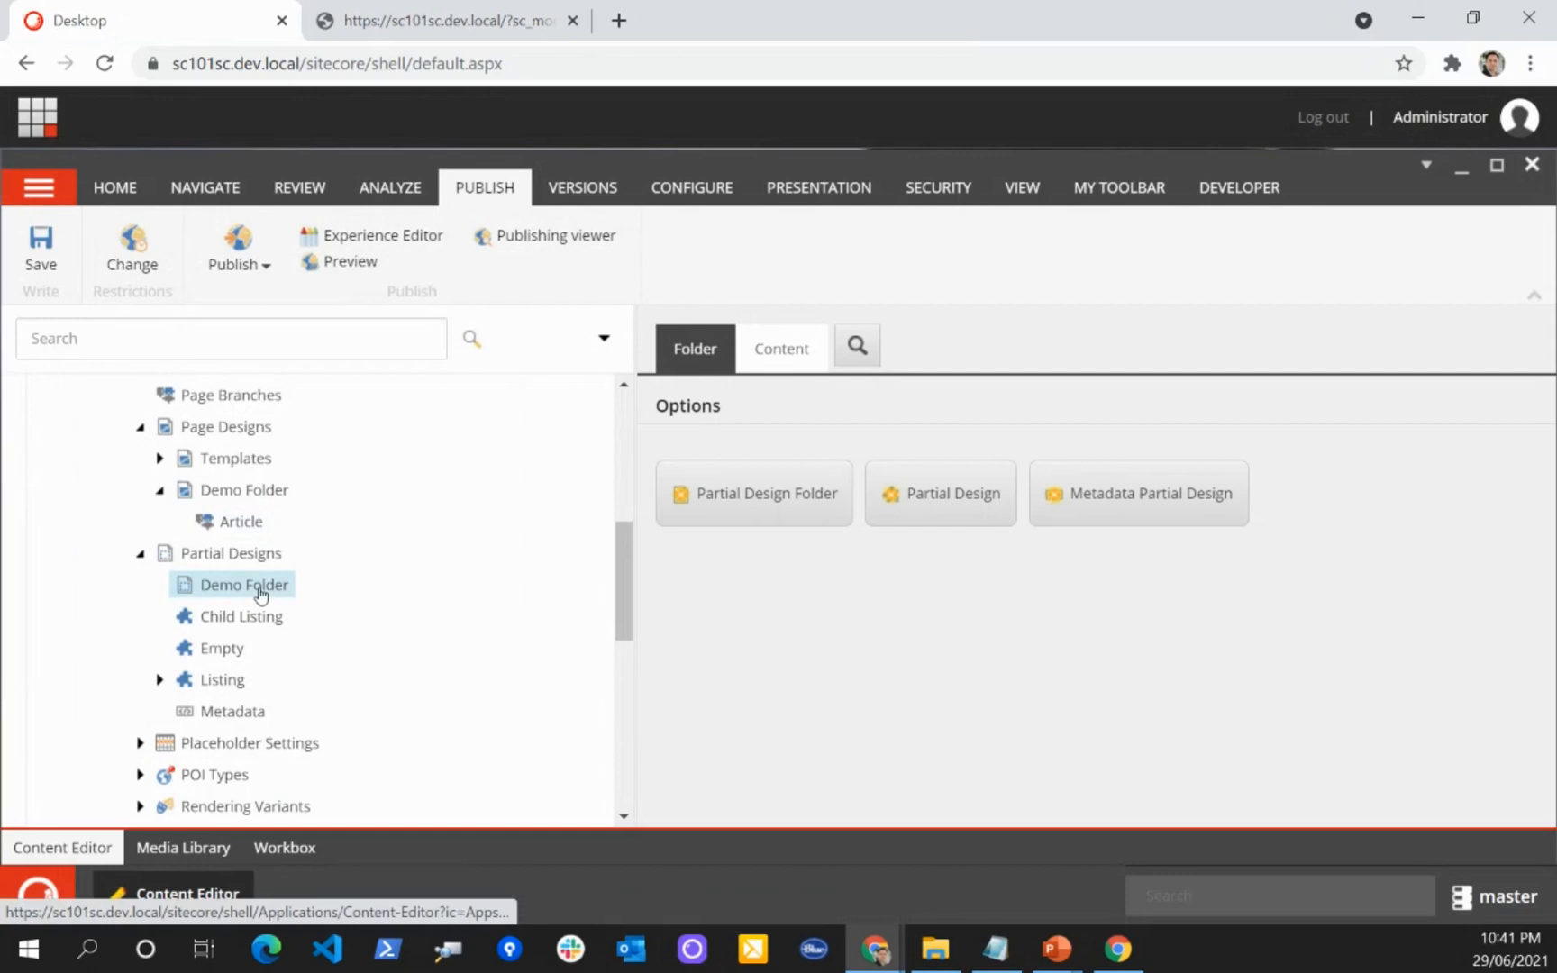
Step: Insert a partial design named Article Content under the Demo Folder in Partial Designs
right_click(260, 591)
mouse_move(424, 442)
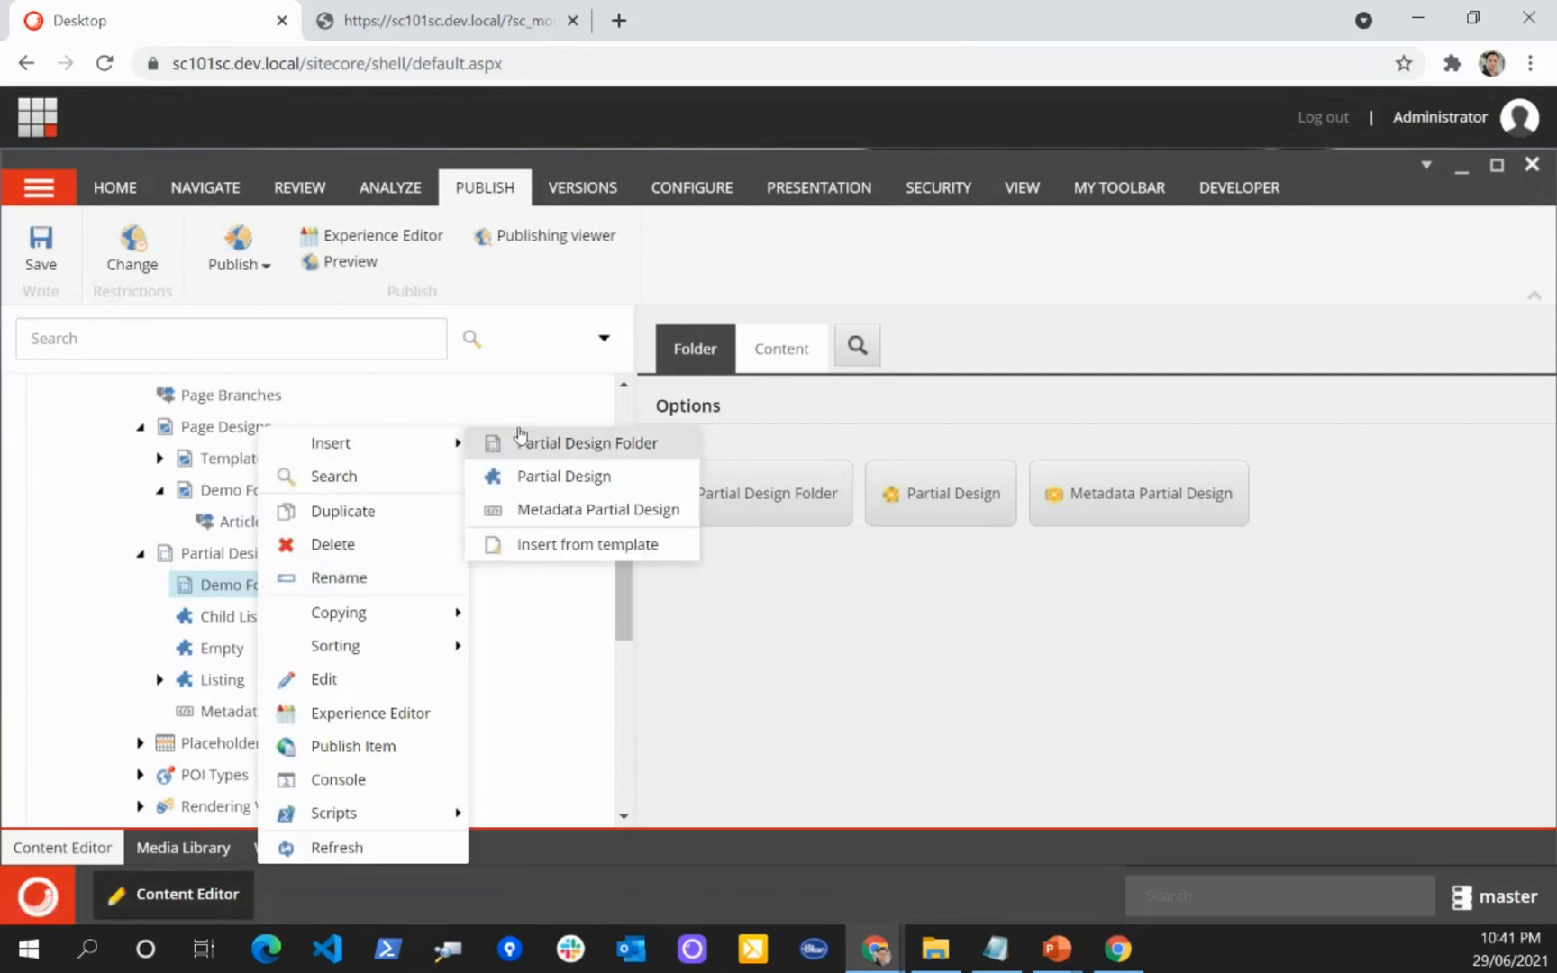
left_click(532, 478)
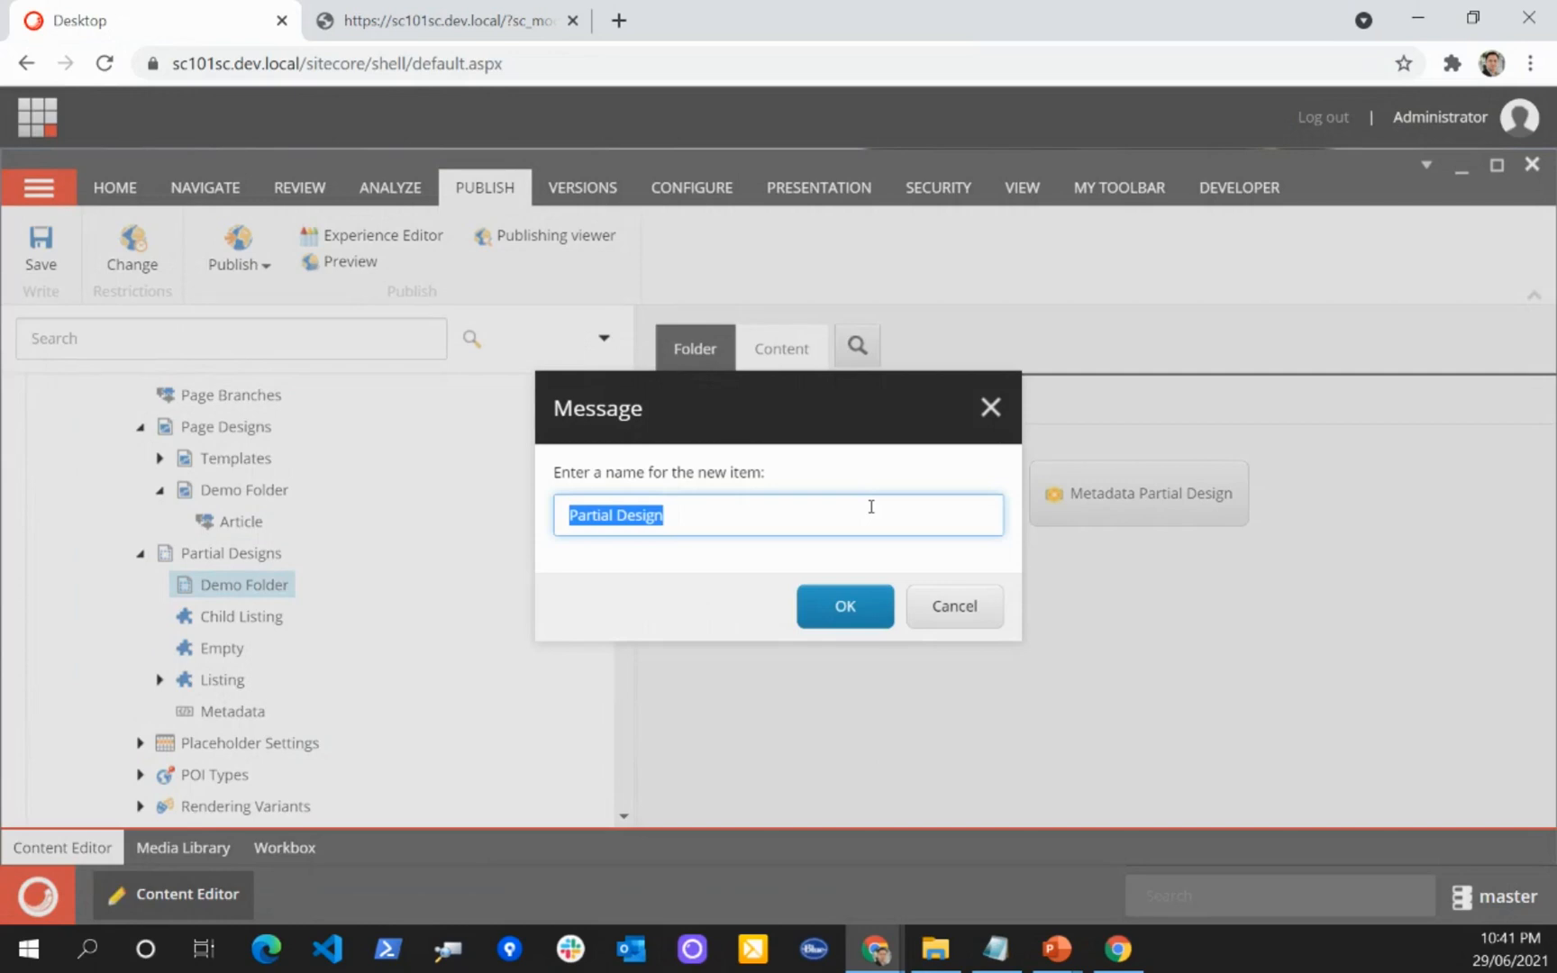
type("Article")
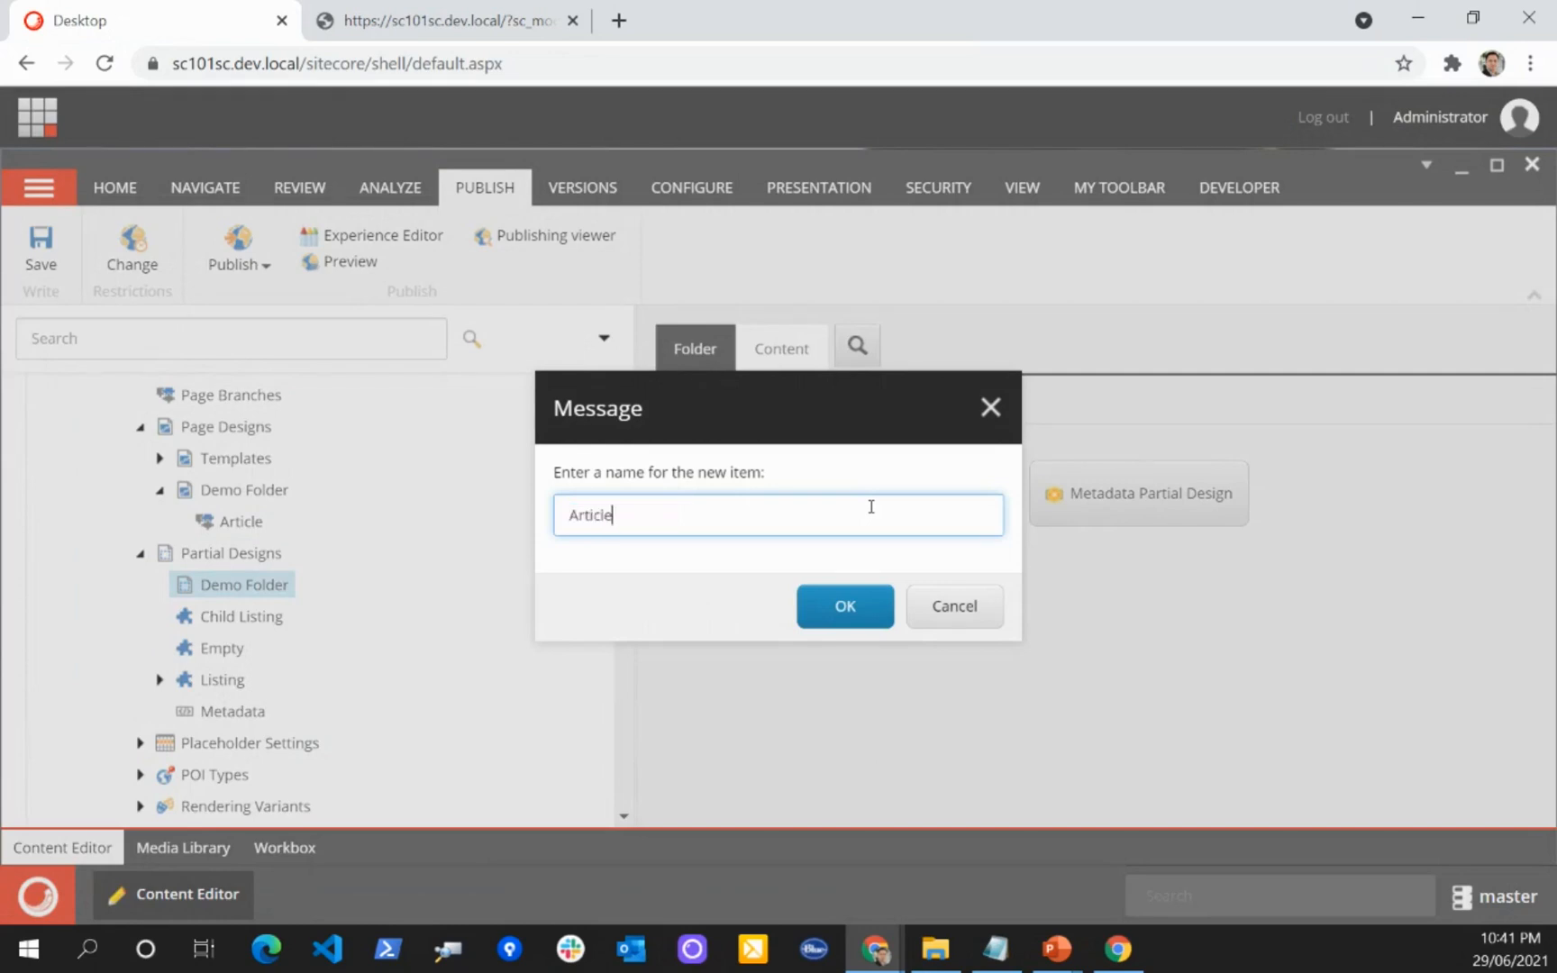
type("ontent")
key("Return")
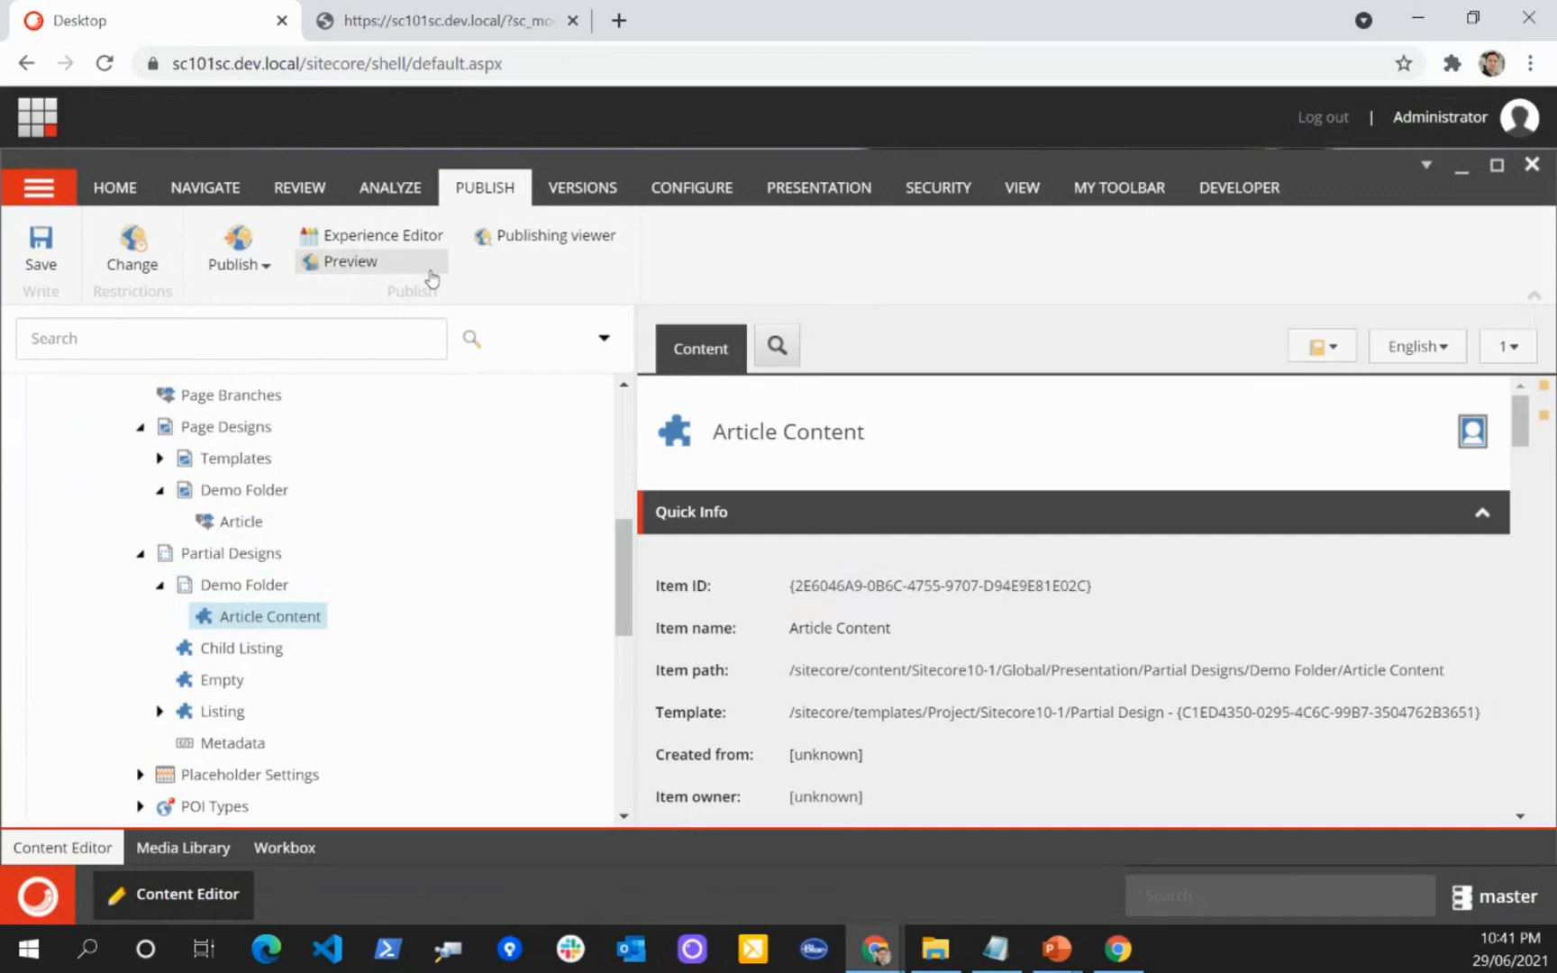
Step: In the Experience Editor, add a Rich Text rendering reading "This is my base Partial Design" to Article Content's main placeholder and save
left_click(382, 240)
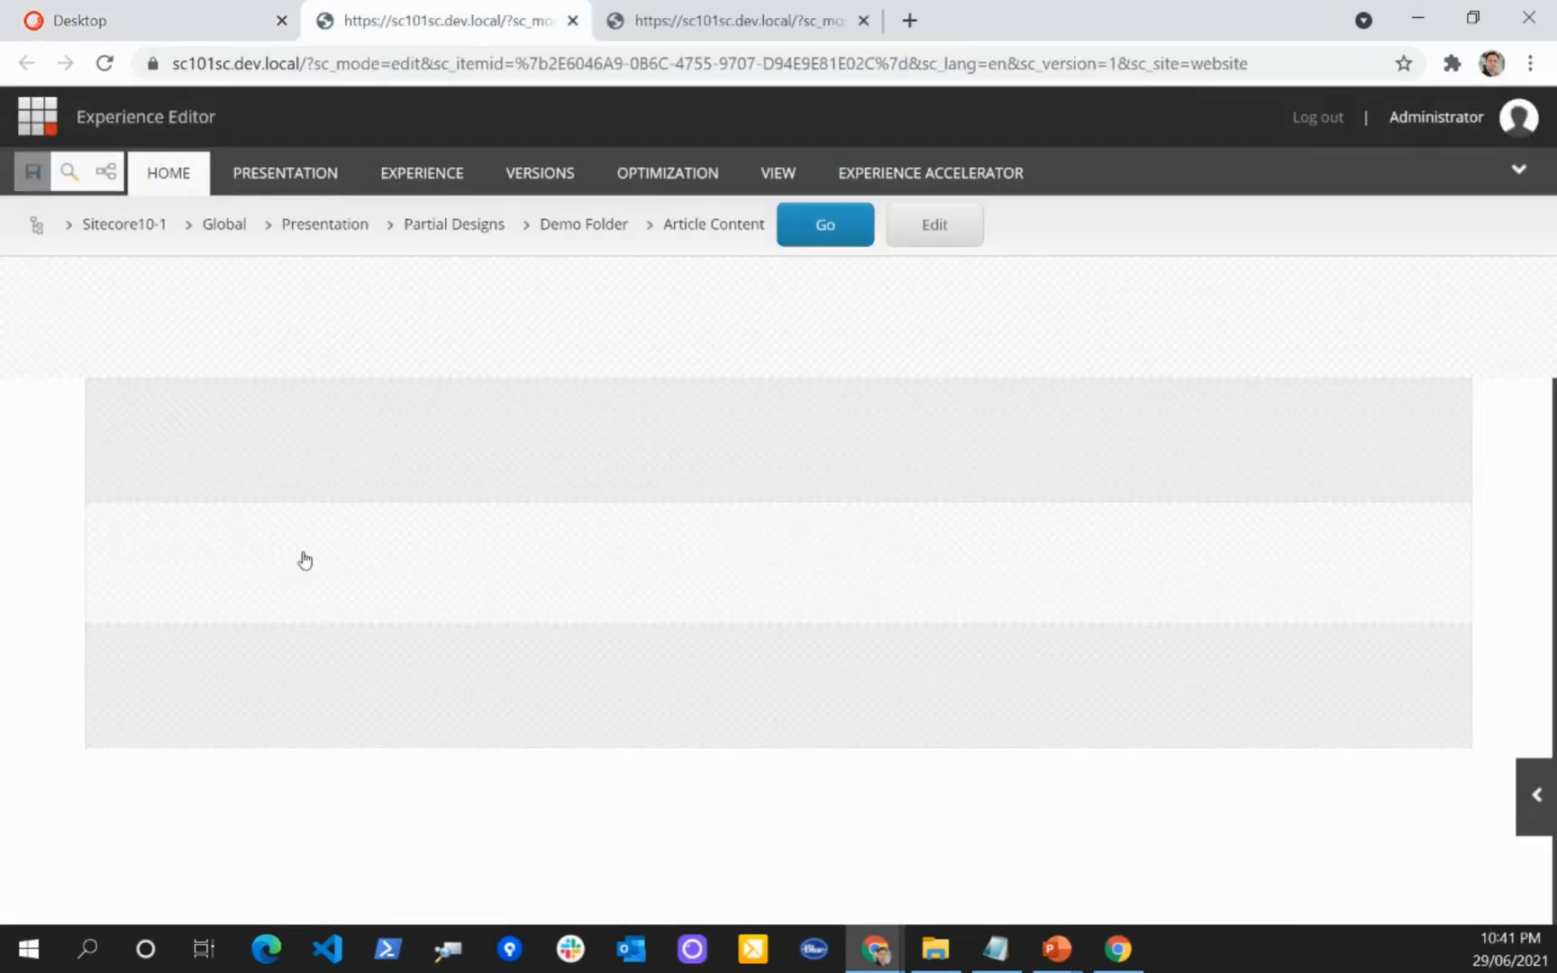
left_click(304, 556)
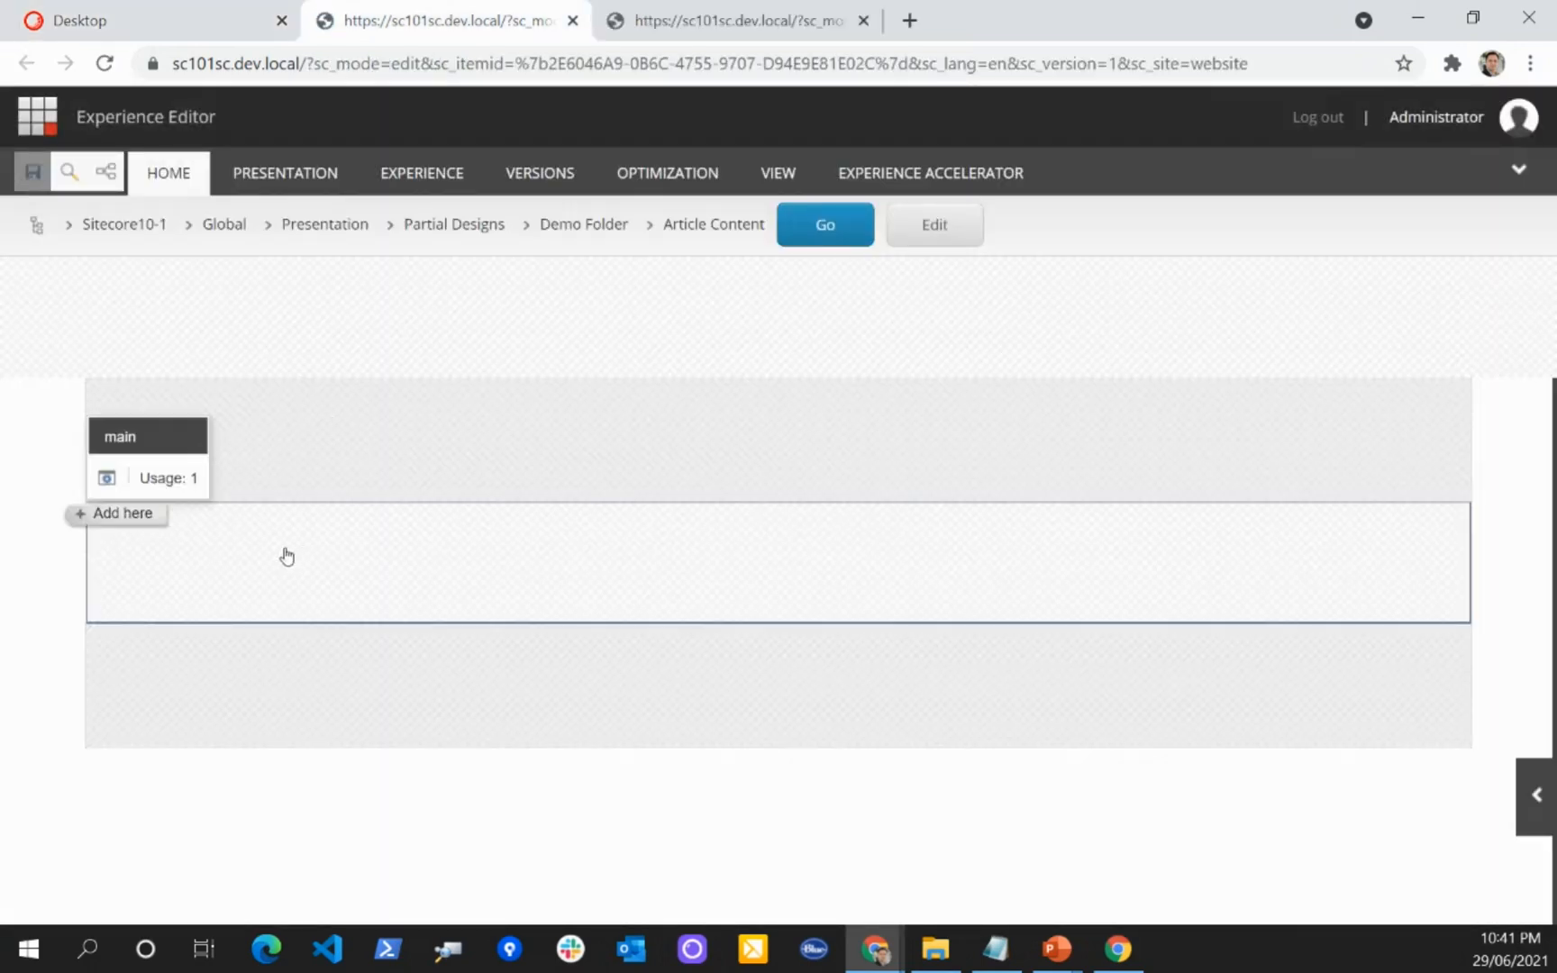
left_click(121, 520)
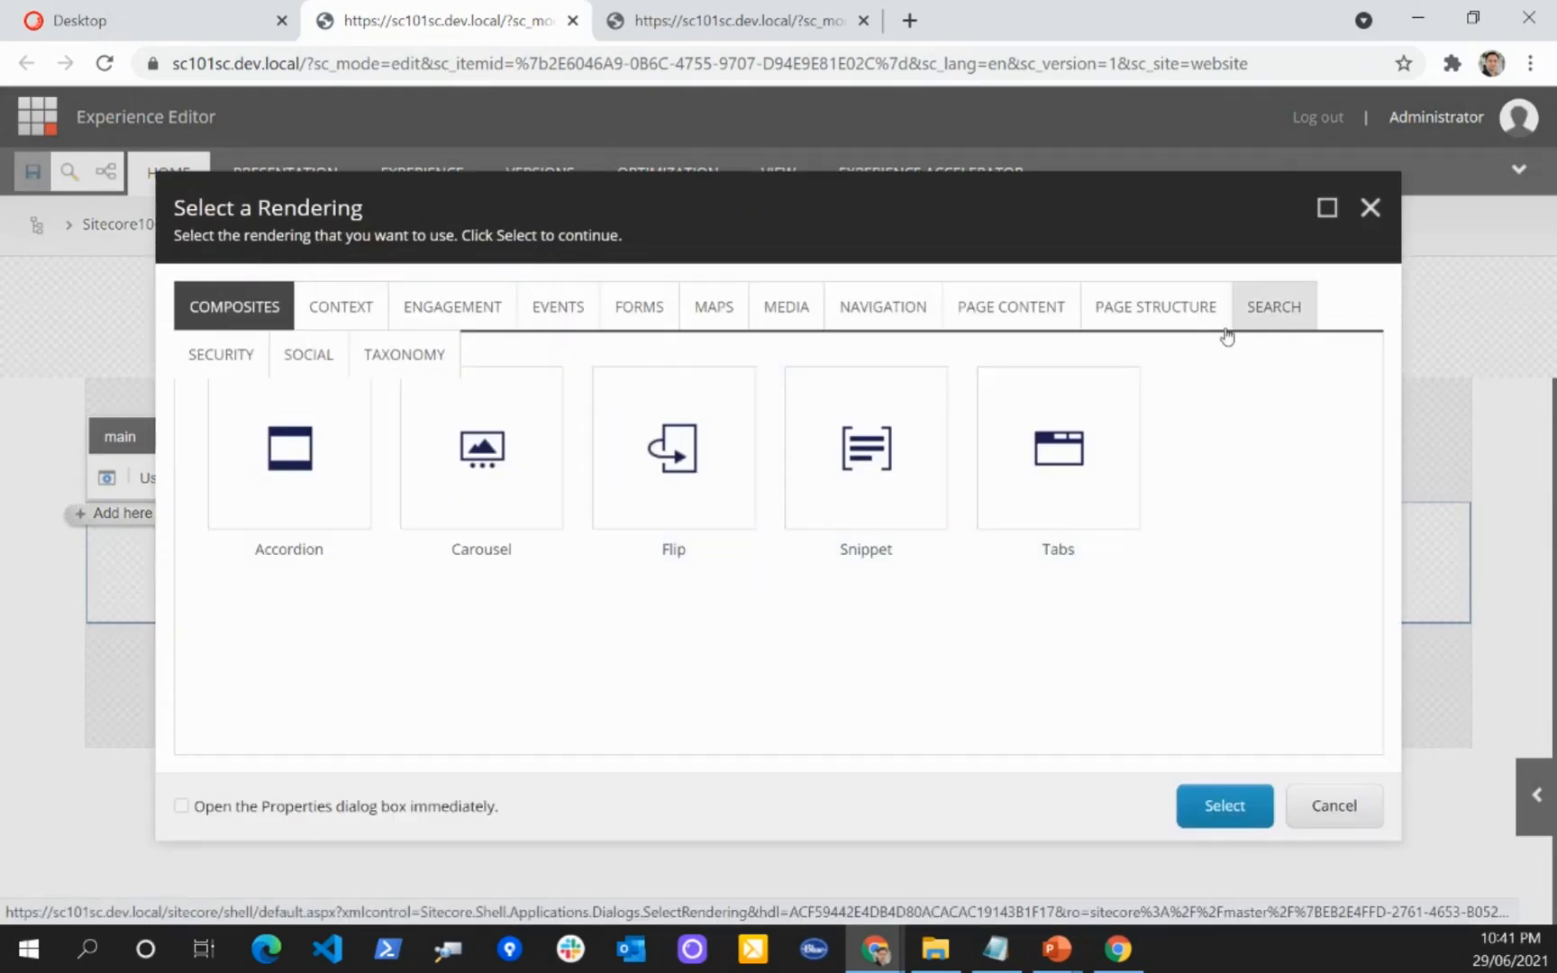
left_click(1007, 311)
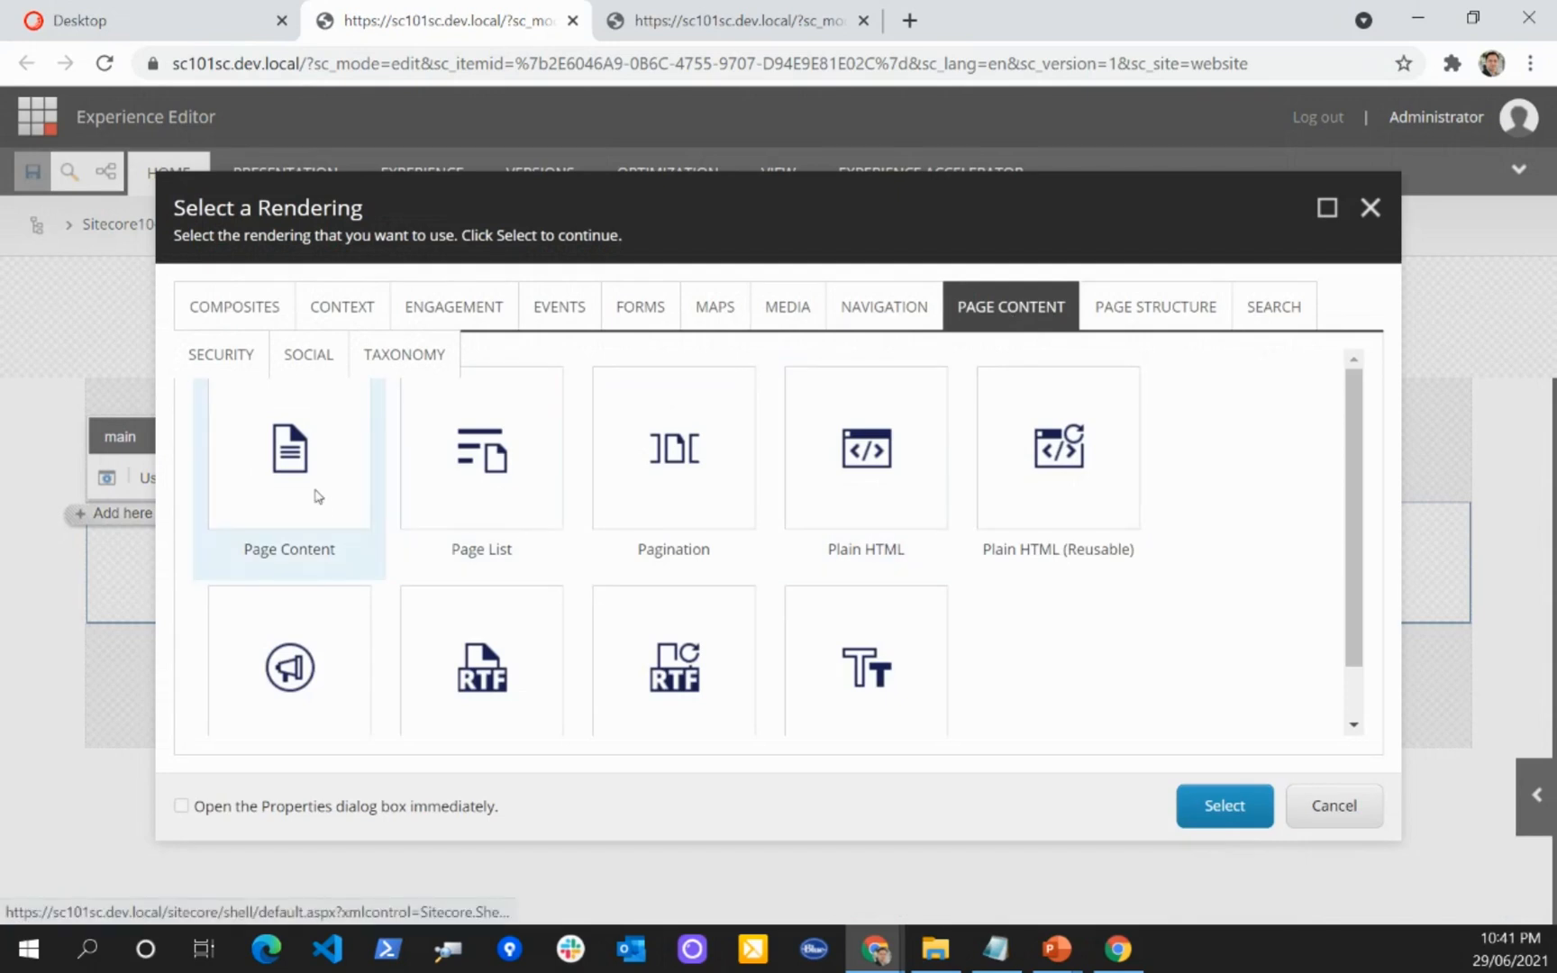
scroll(865, 490, "down", 1)
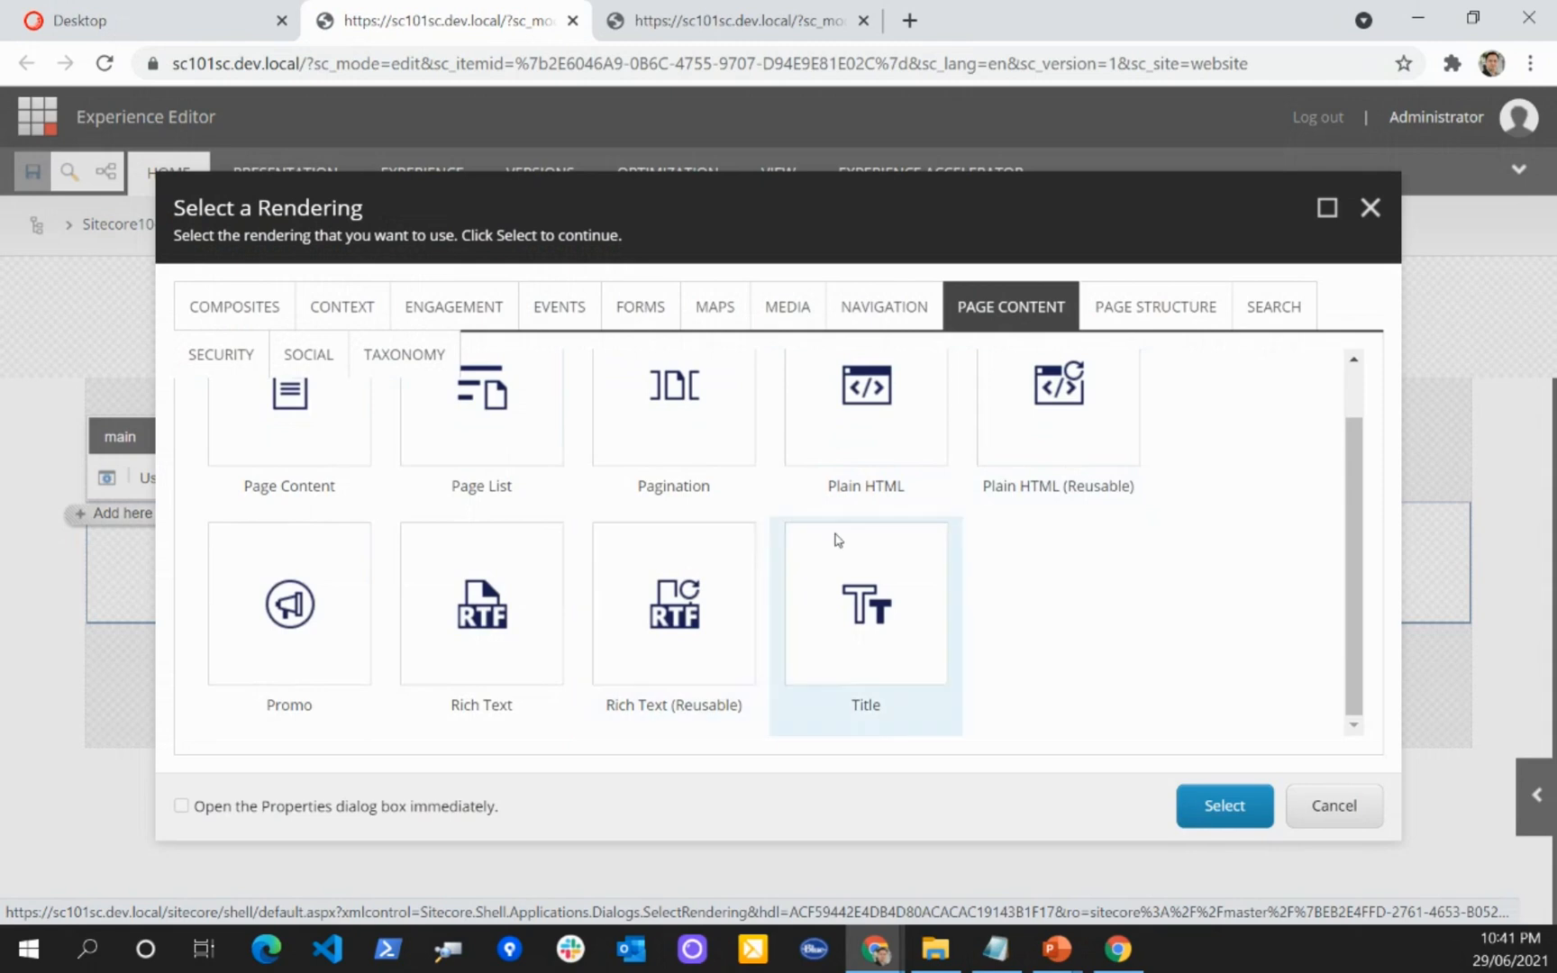
left_click(509, 628)
left_click(1223, 805)
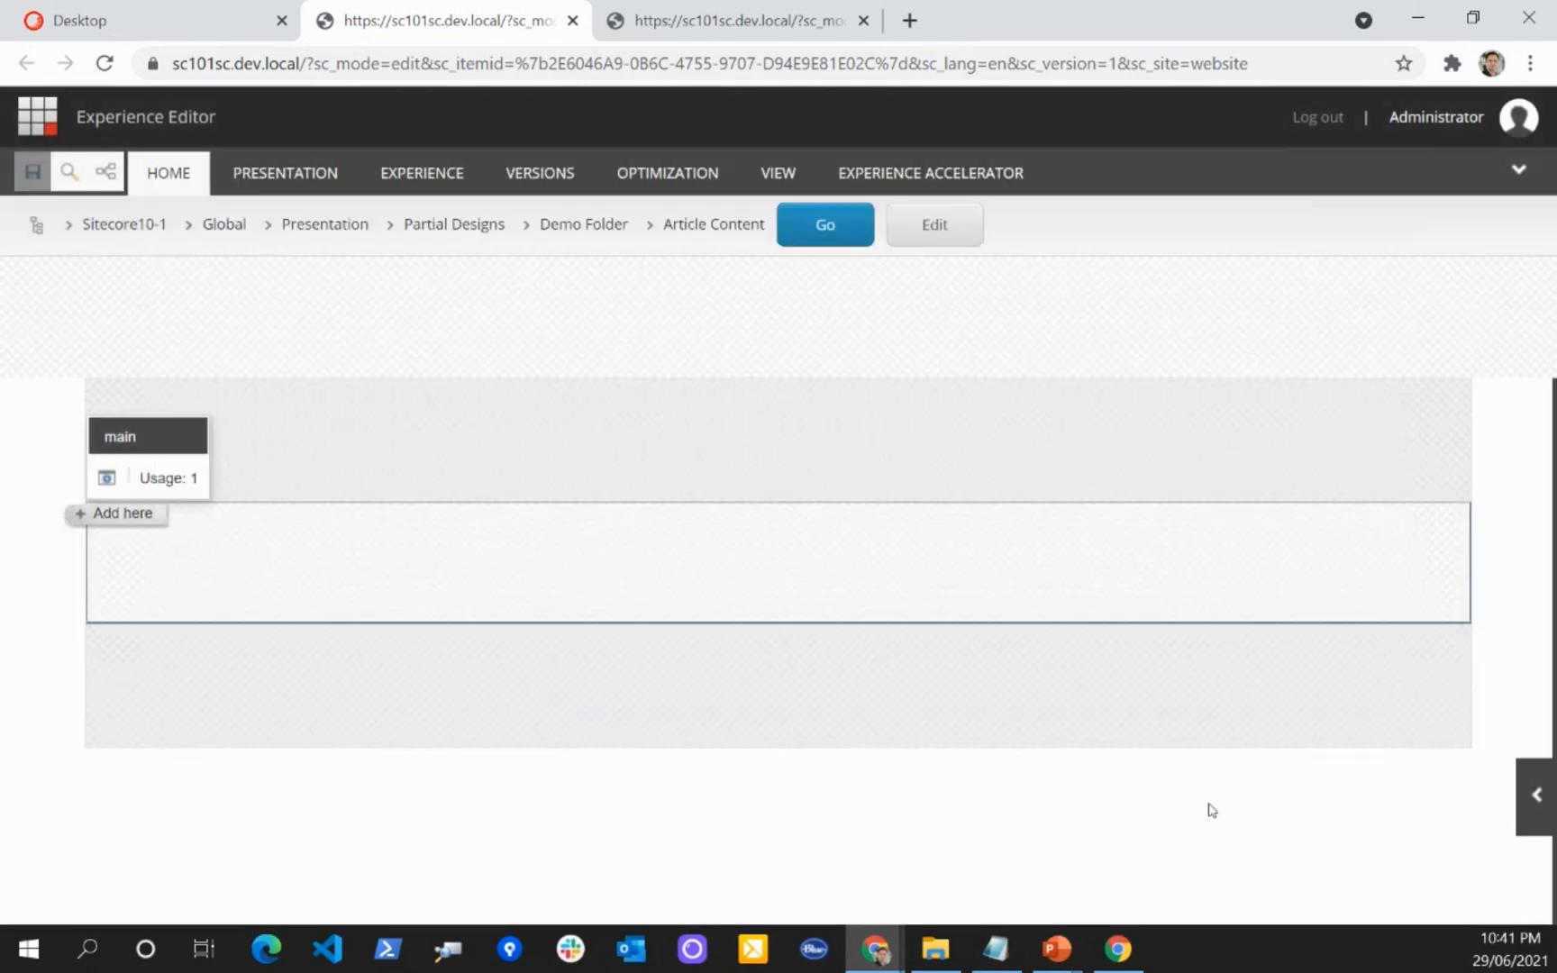
left_click(232, 532)
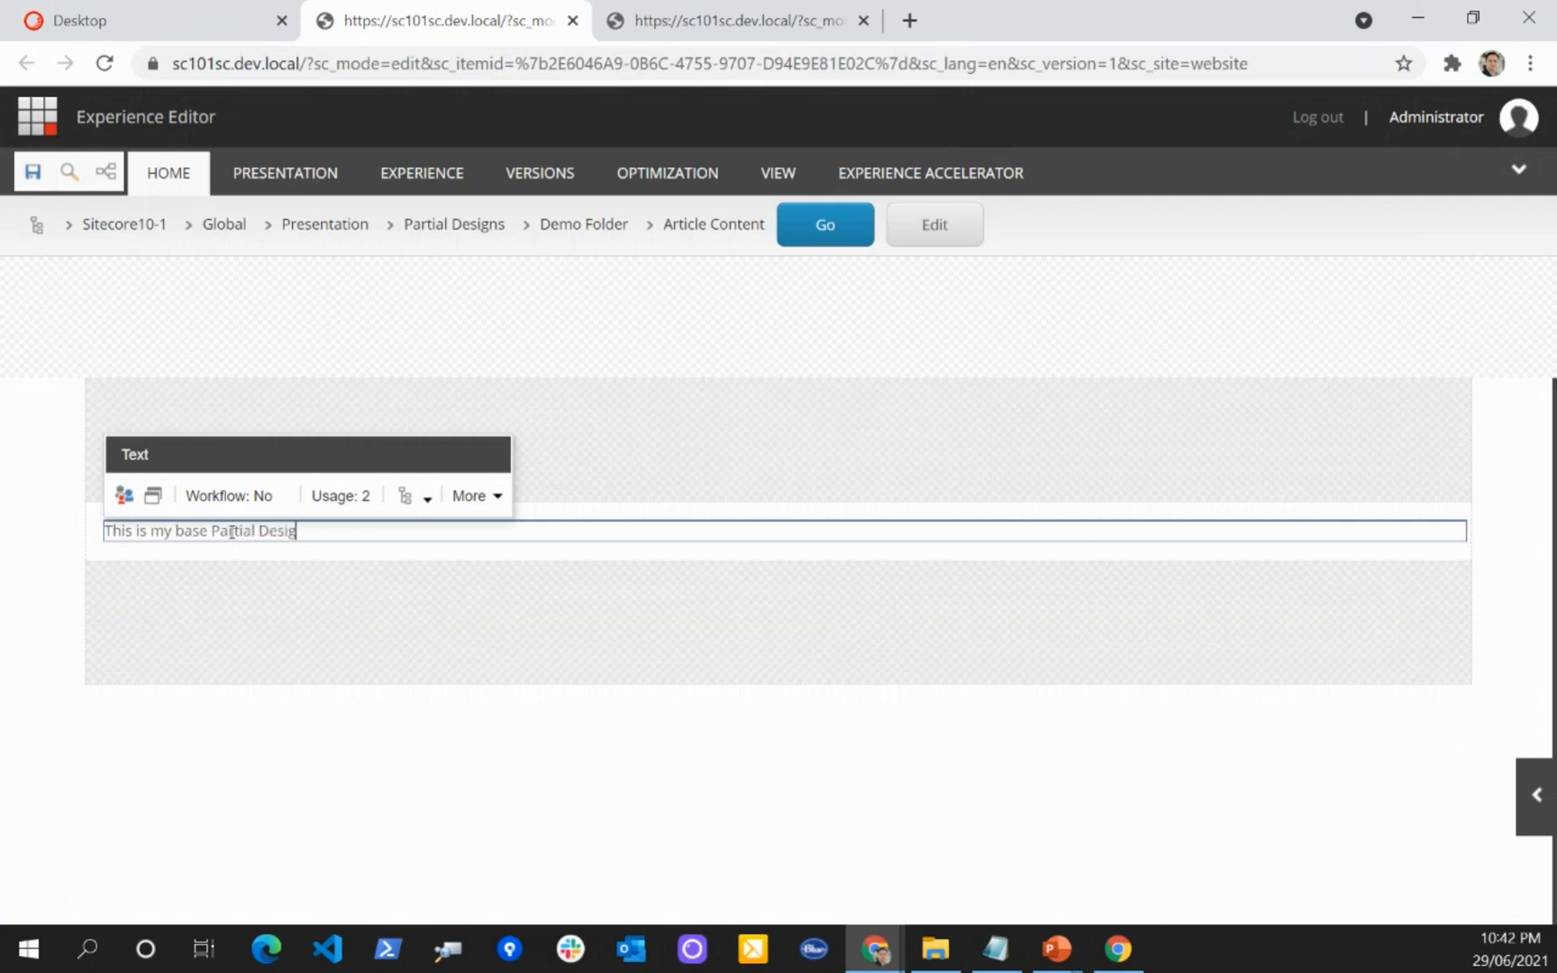
left_click(33, 171)
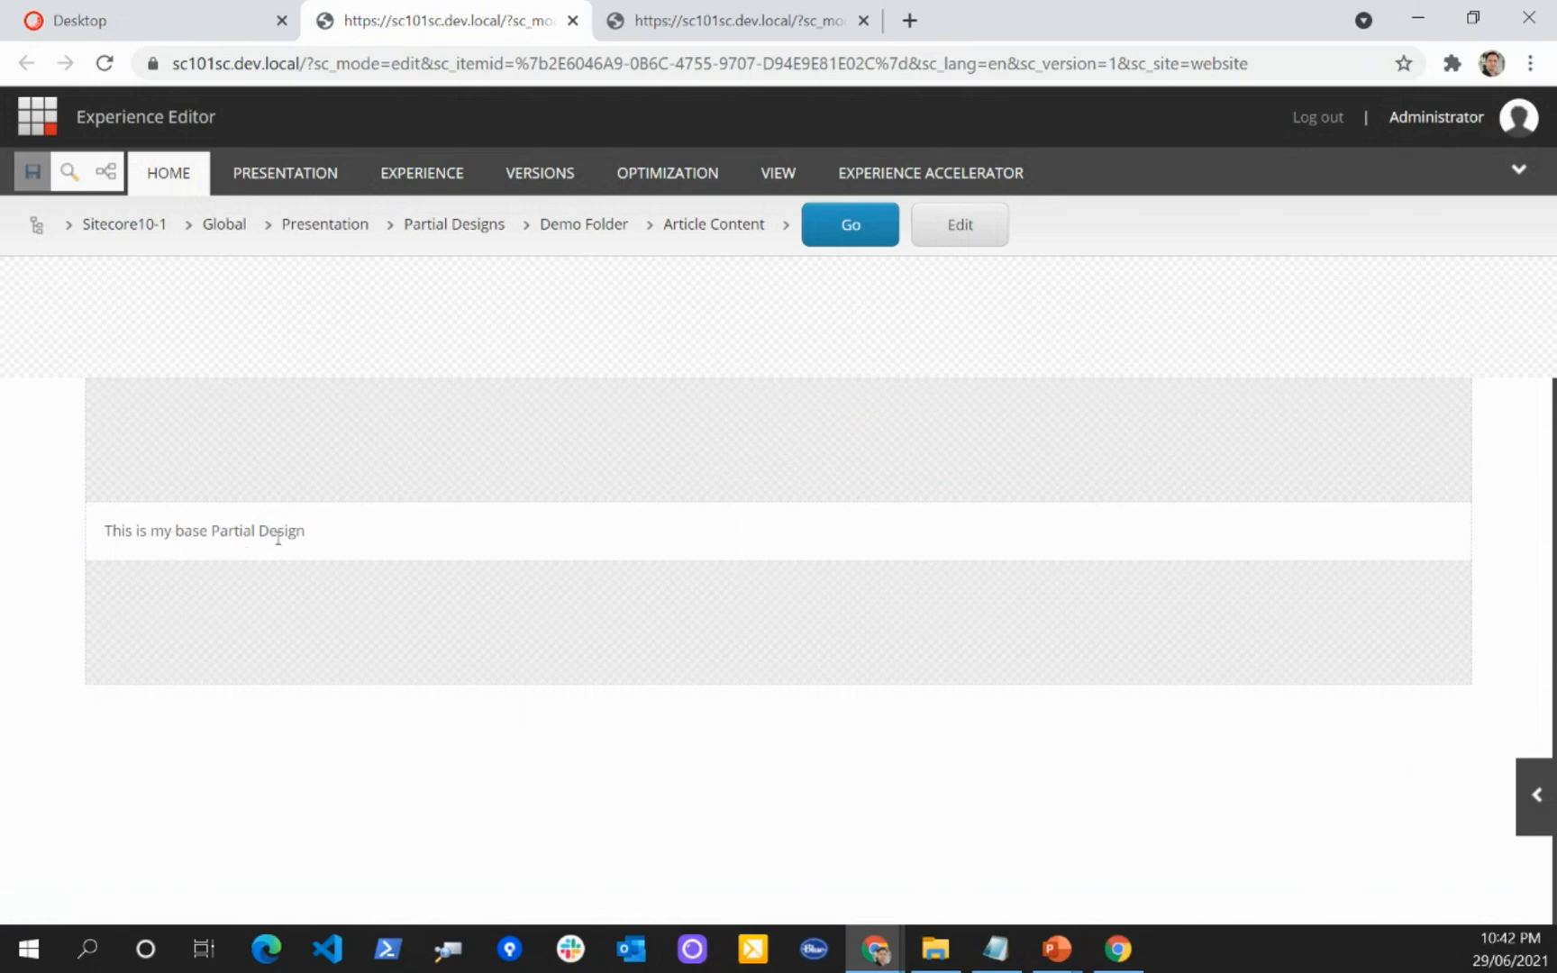
Step: Back in the Content Editor, assign the Article Content partial design to the Article page design and save it
left_click(220, 38)
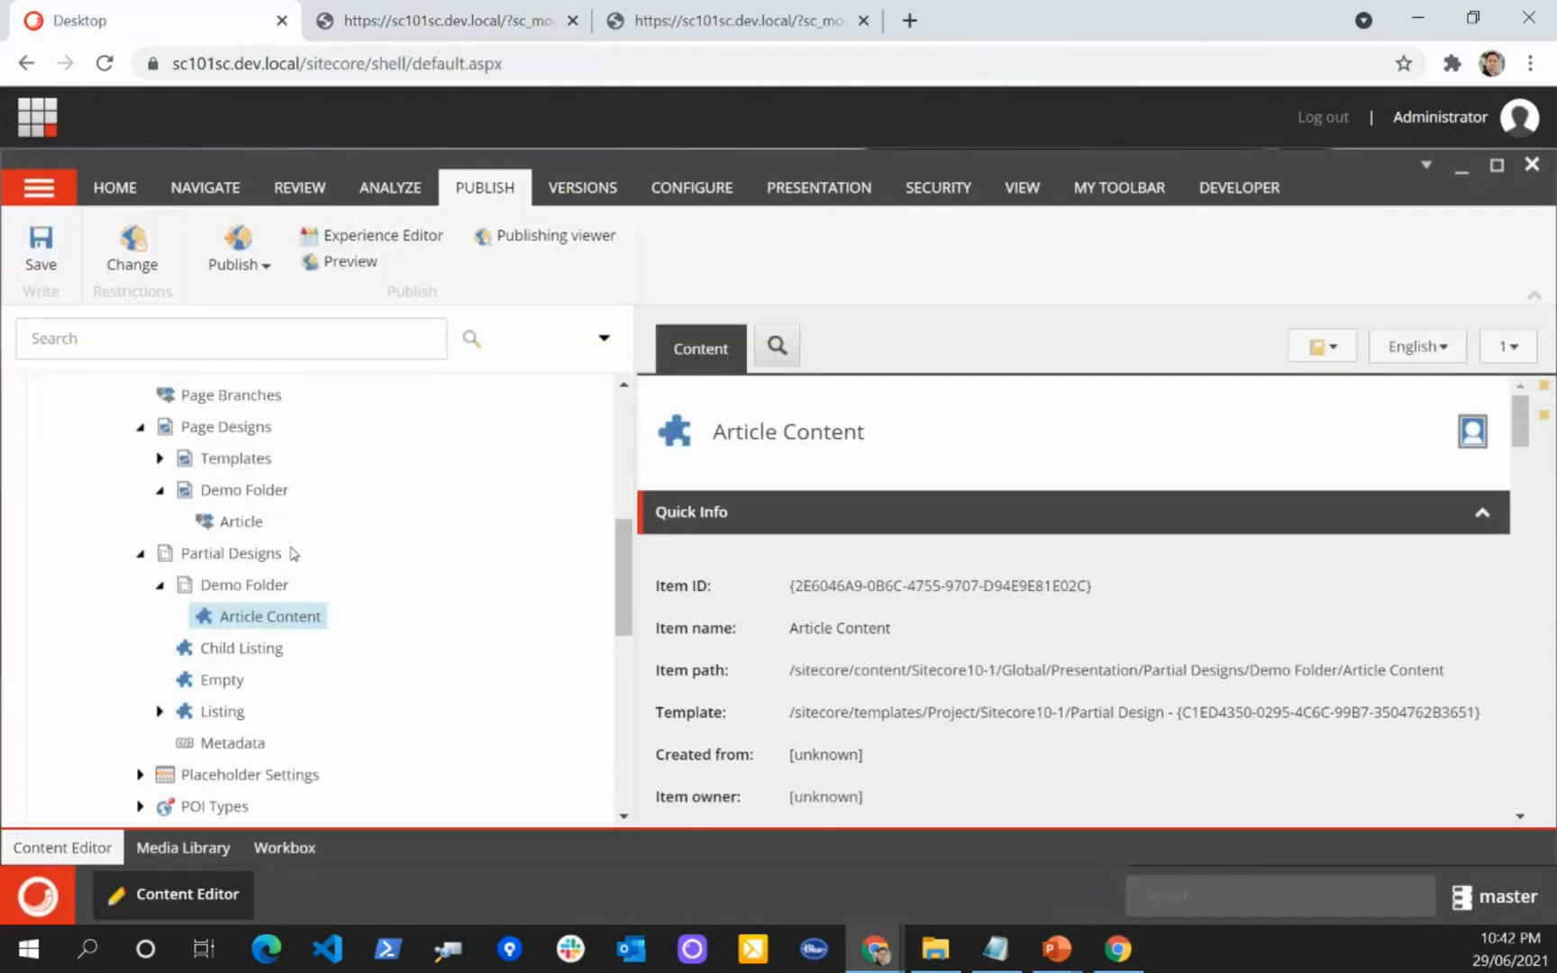
left_click(241, 521)
scroll(898, 636, "down", 3)
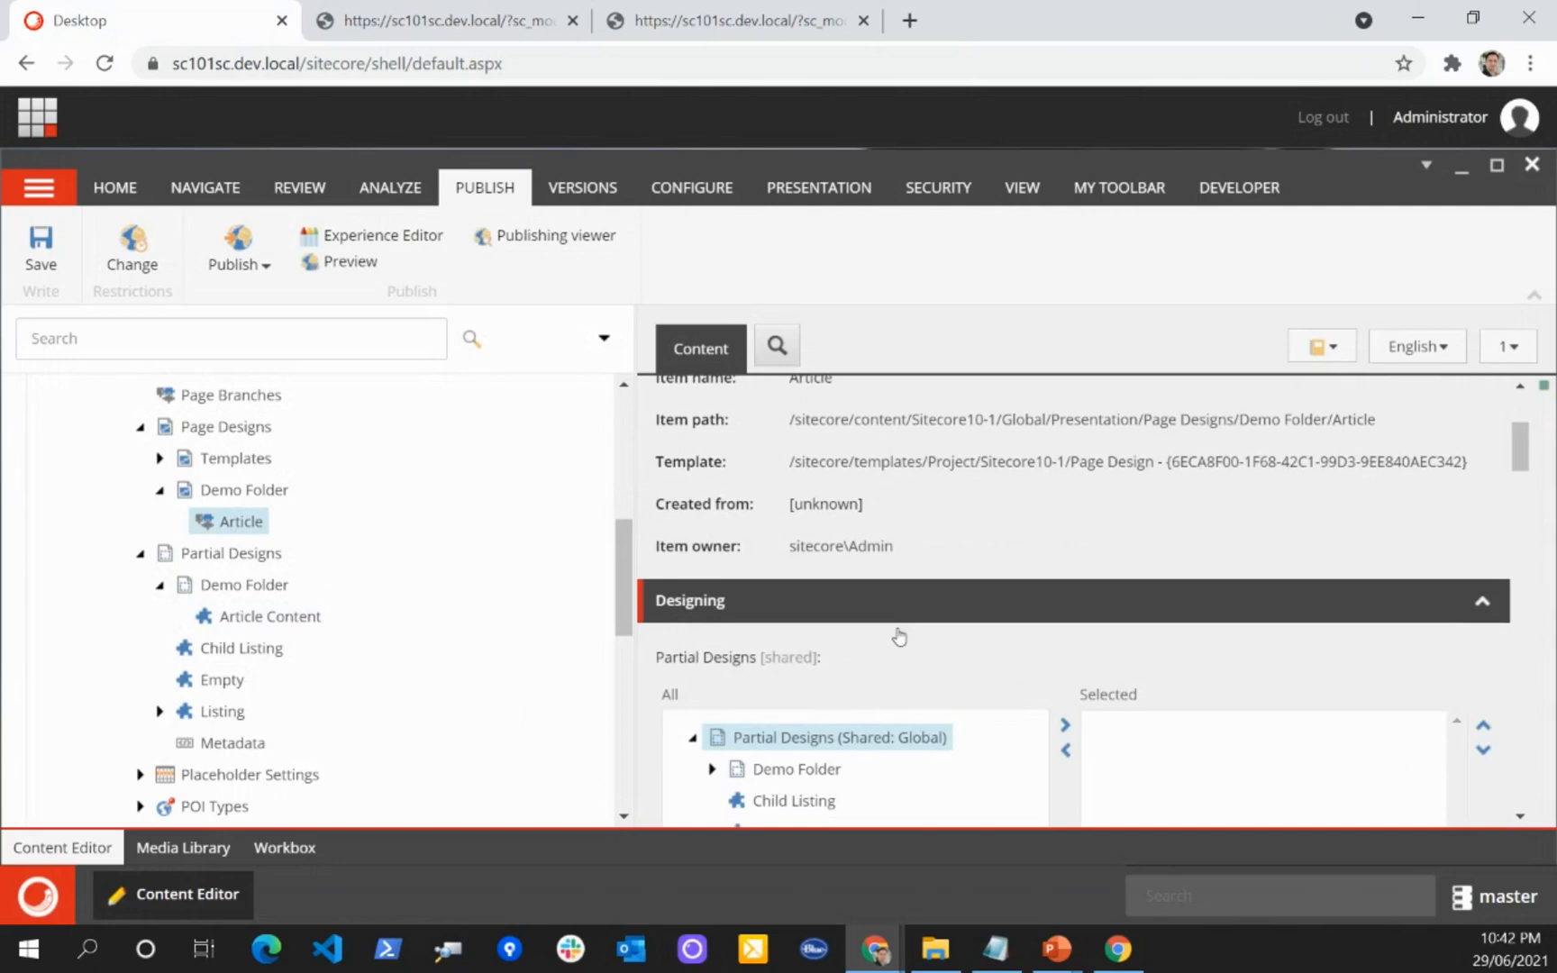
scroll(901, 631, "down", 2)
left_click(711, 533)
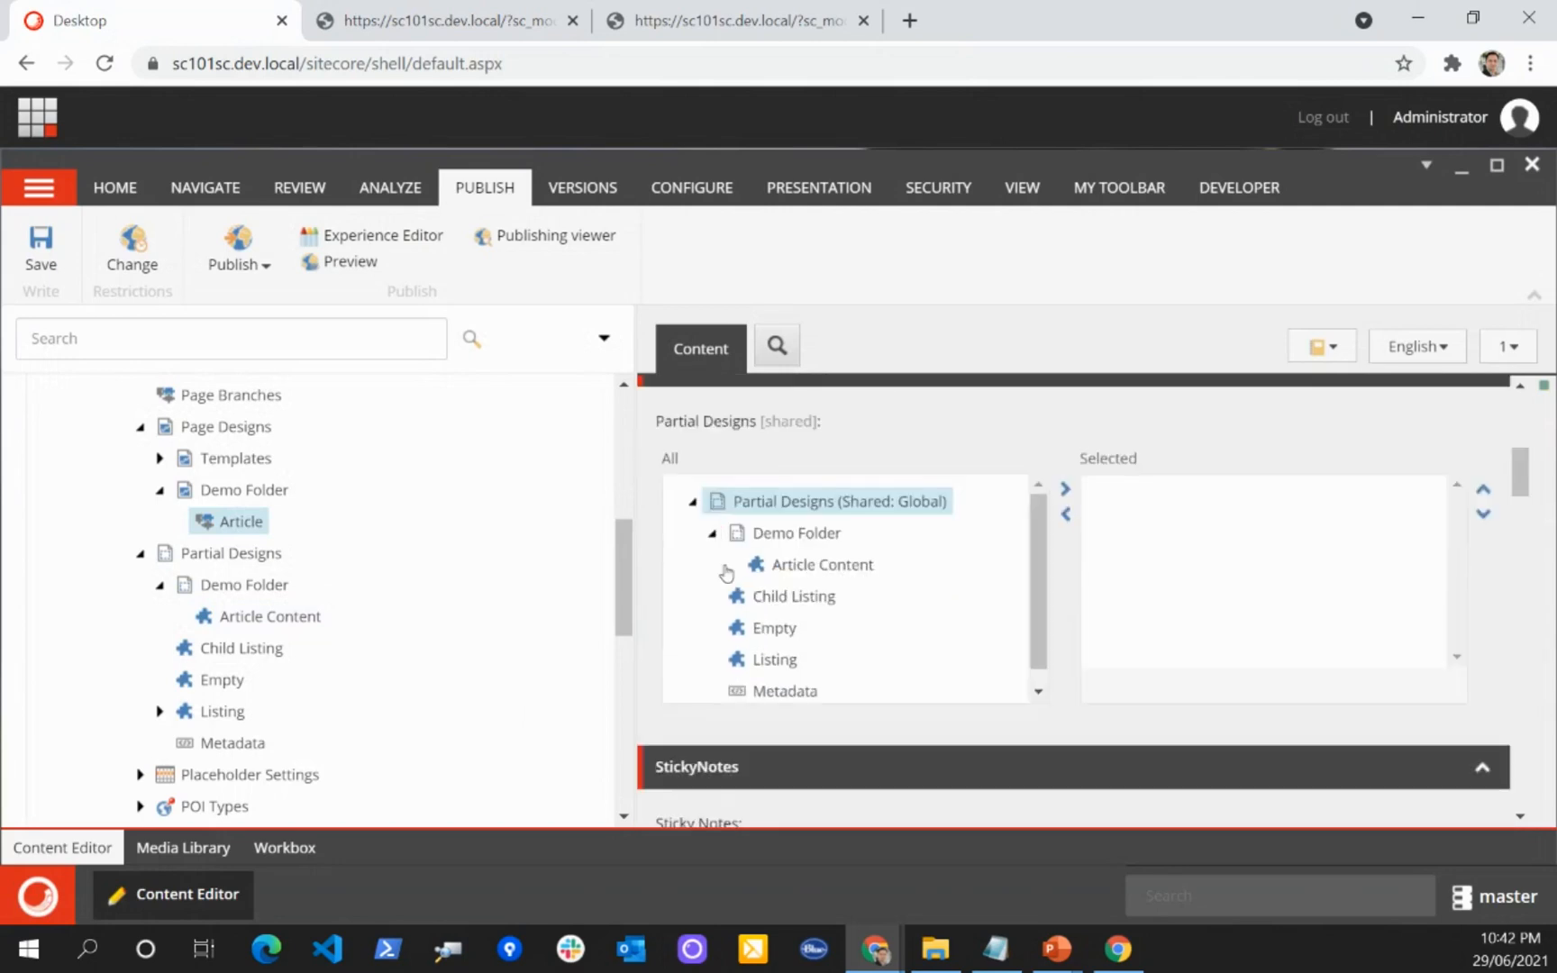
double_click(784, 565)
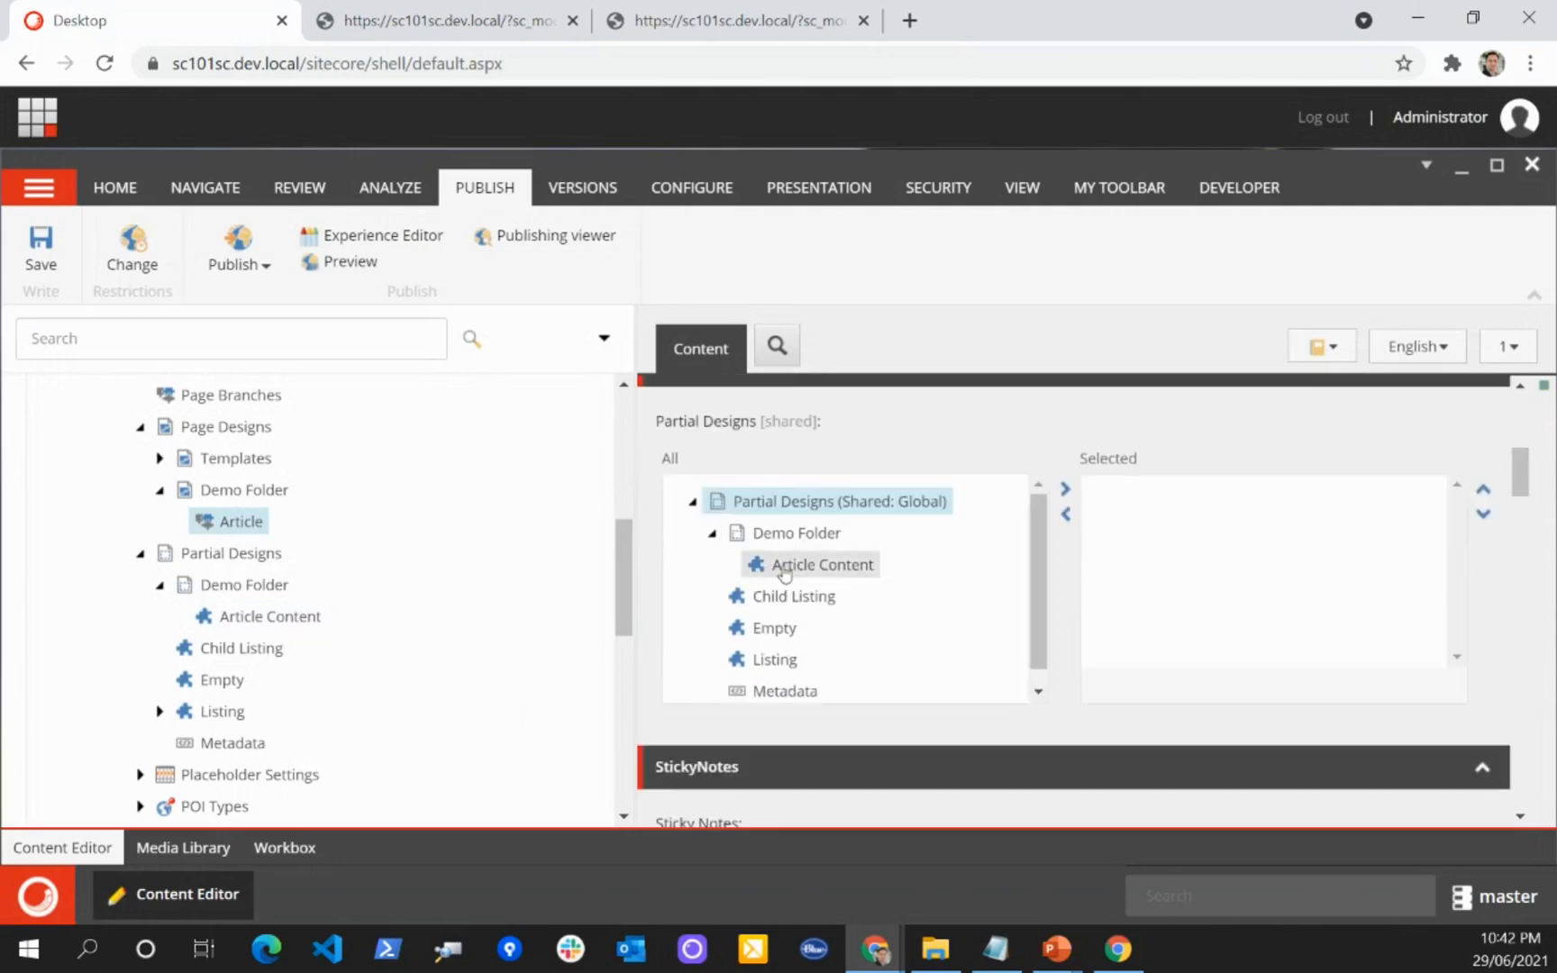
left_click(42, 259)
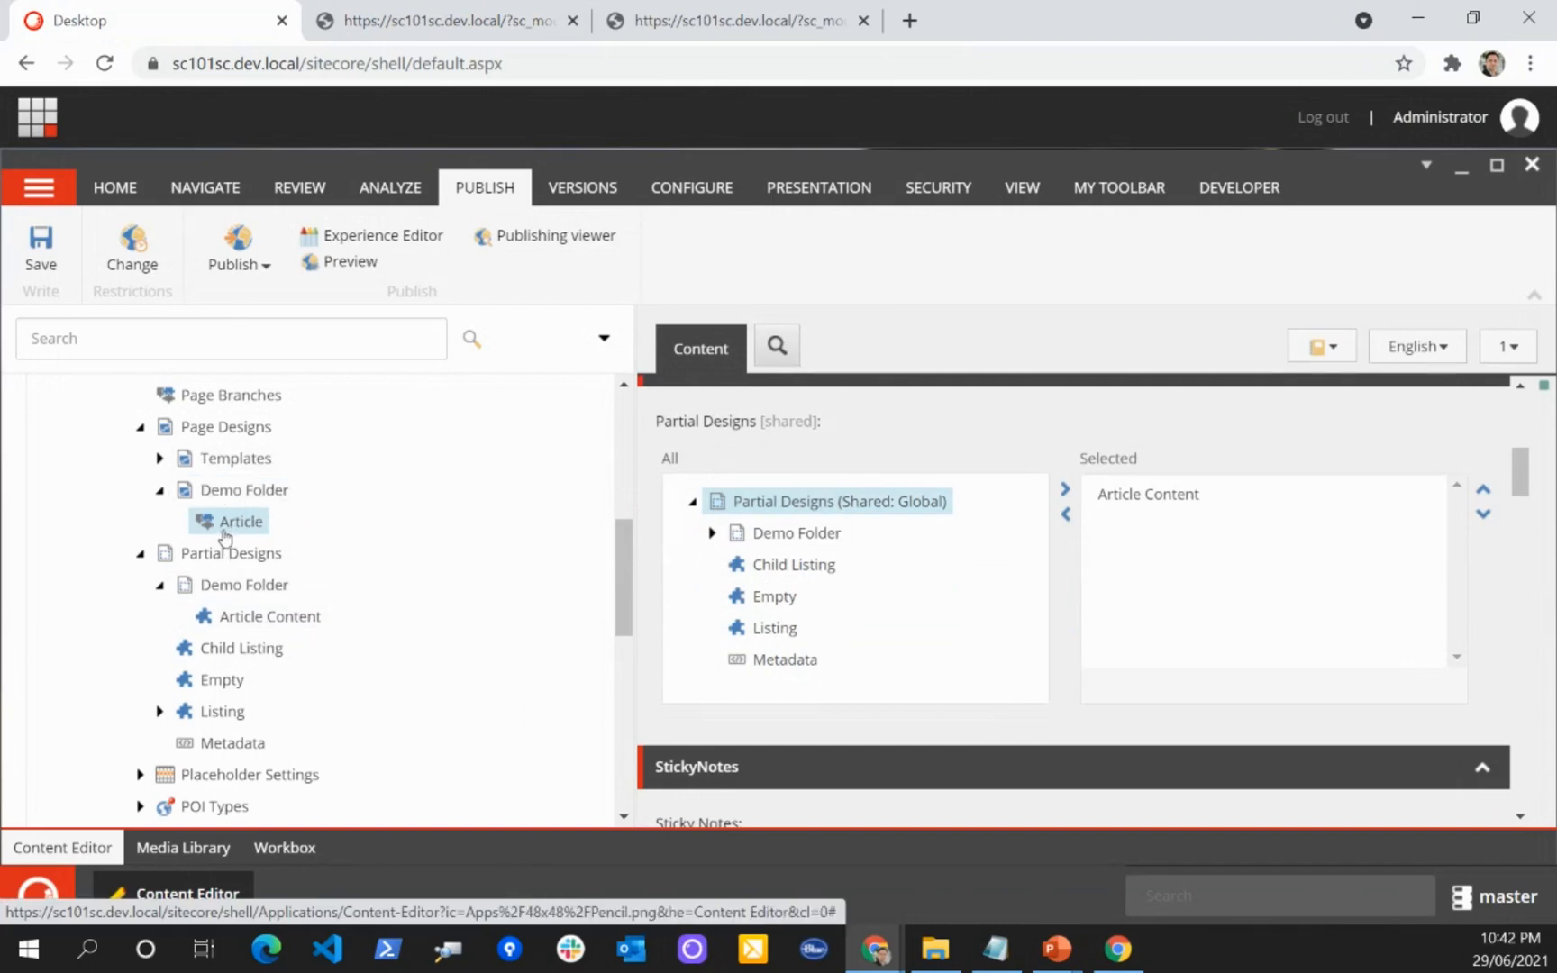
Step: Rename the Home page under the Demo site's Pages/Demo node as Article and save it
scroll(396, 550, "down", 1)
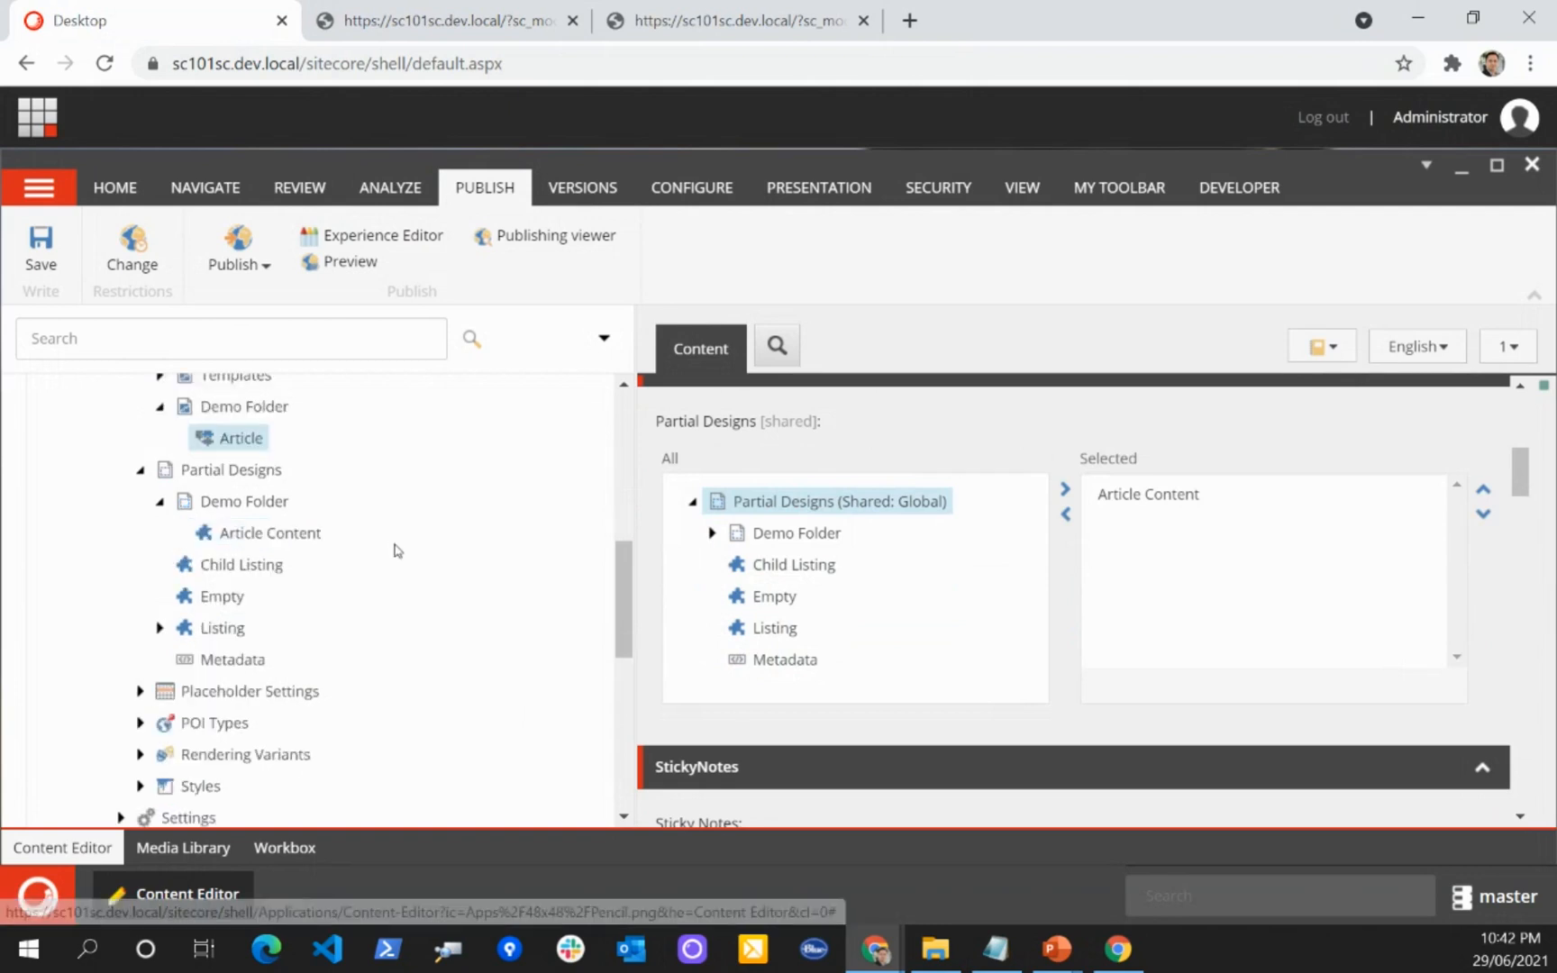
scroll(396, 550, "down", 5)
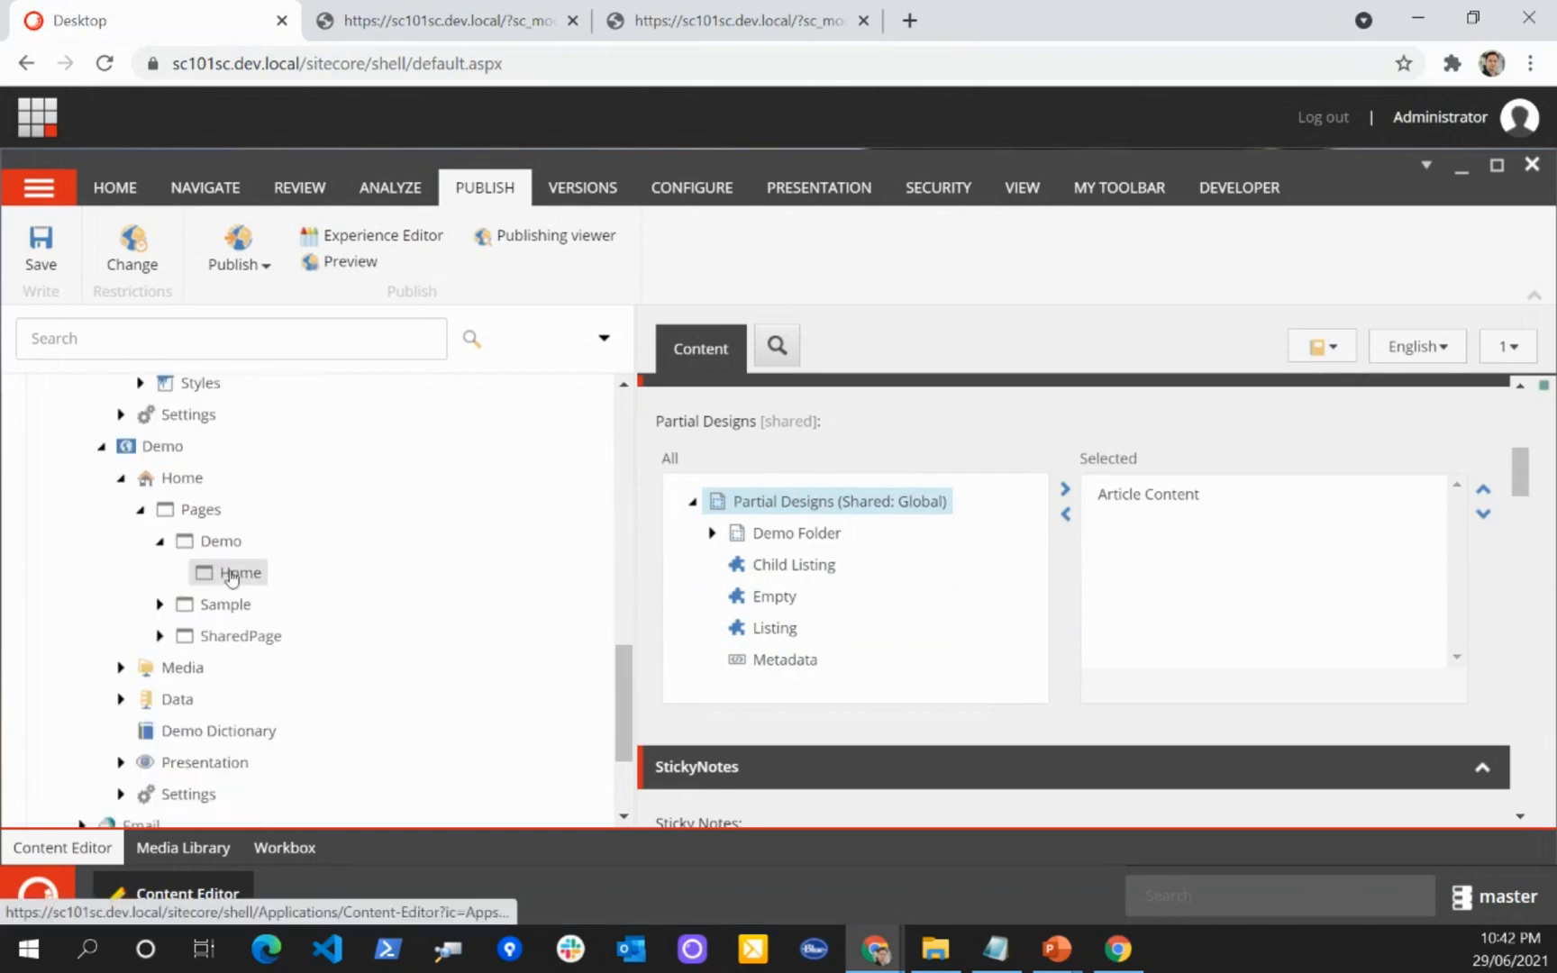
left_click(232, 577)
right_click(236, 573)
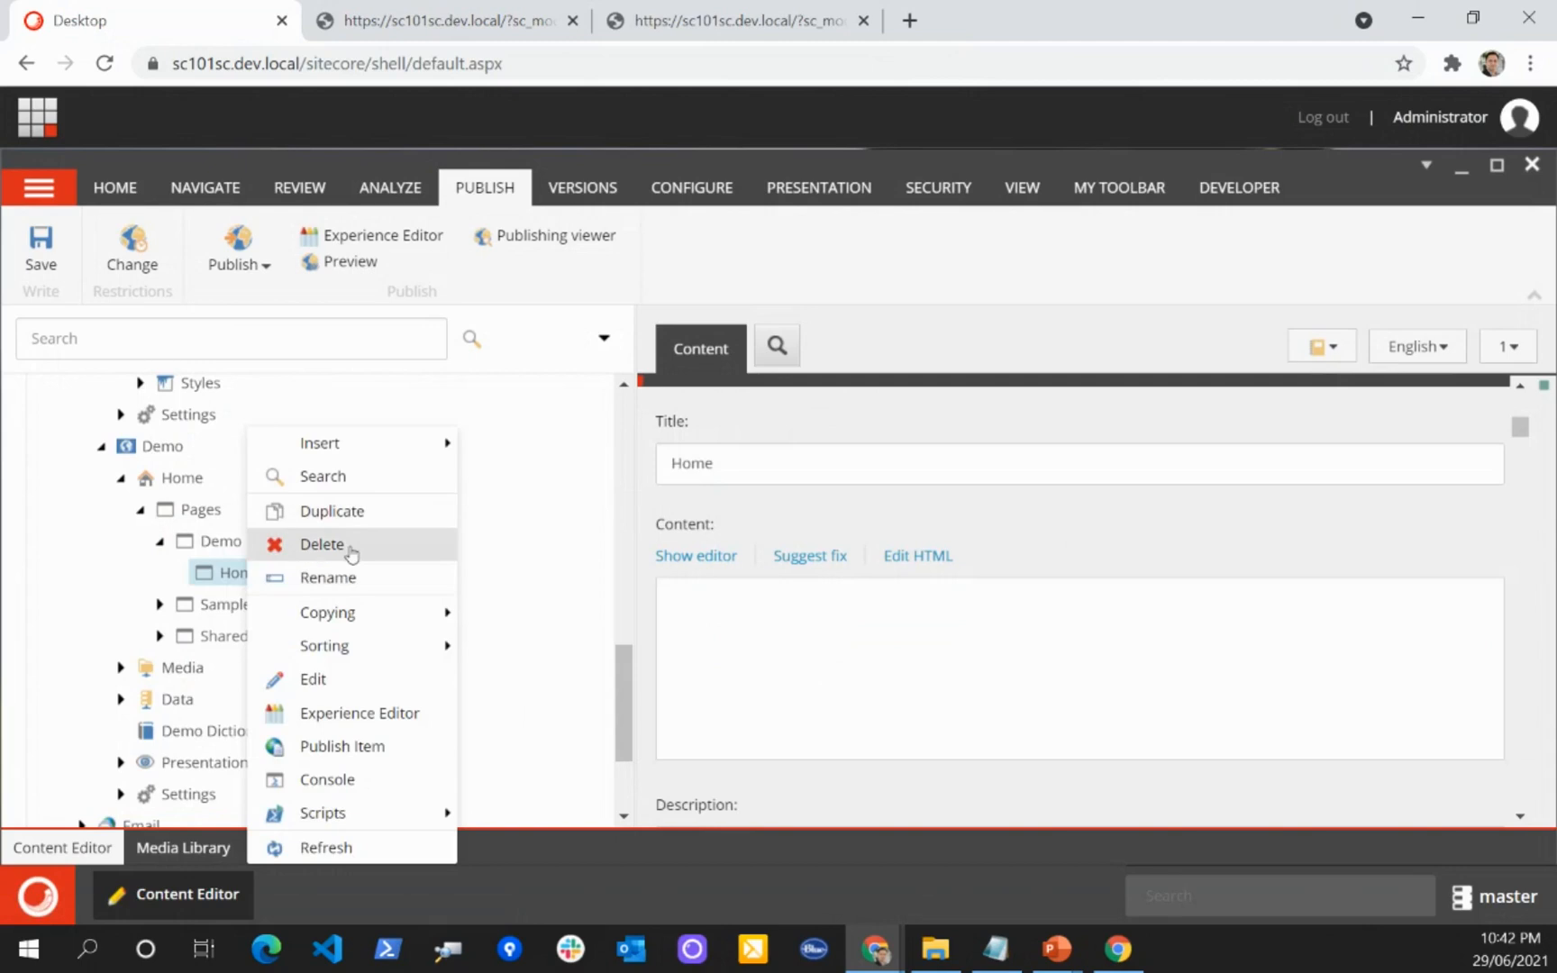
left_click(346, 581)
type("Artic")
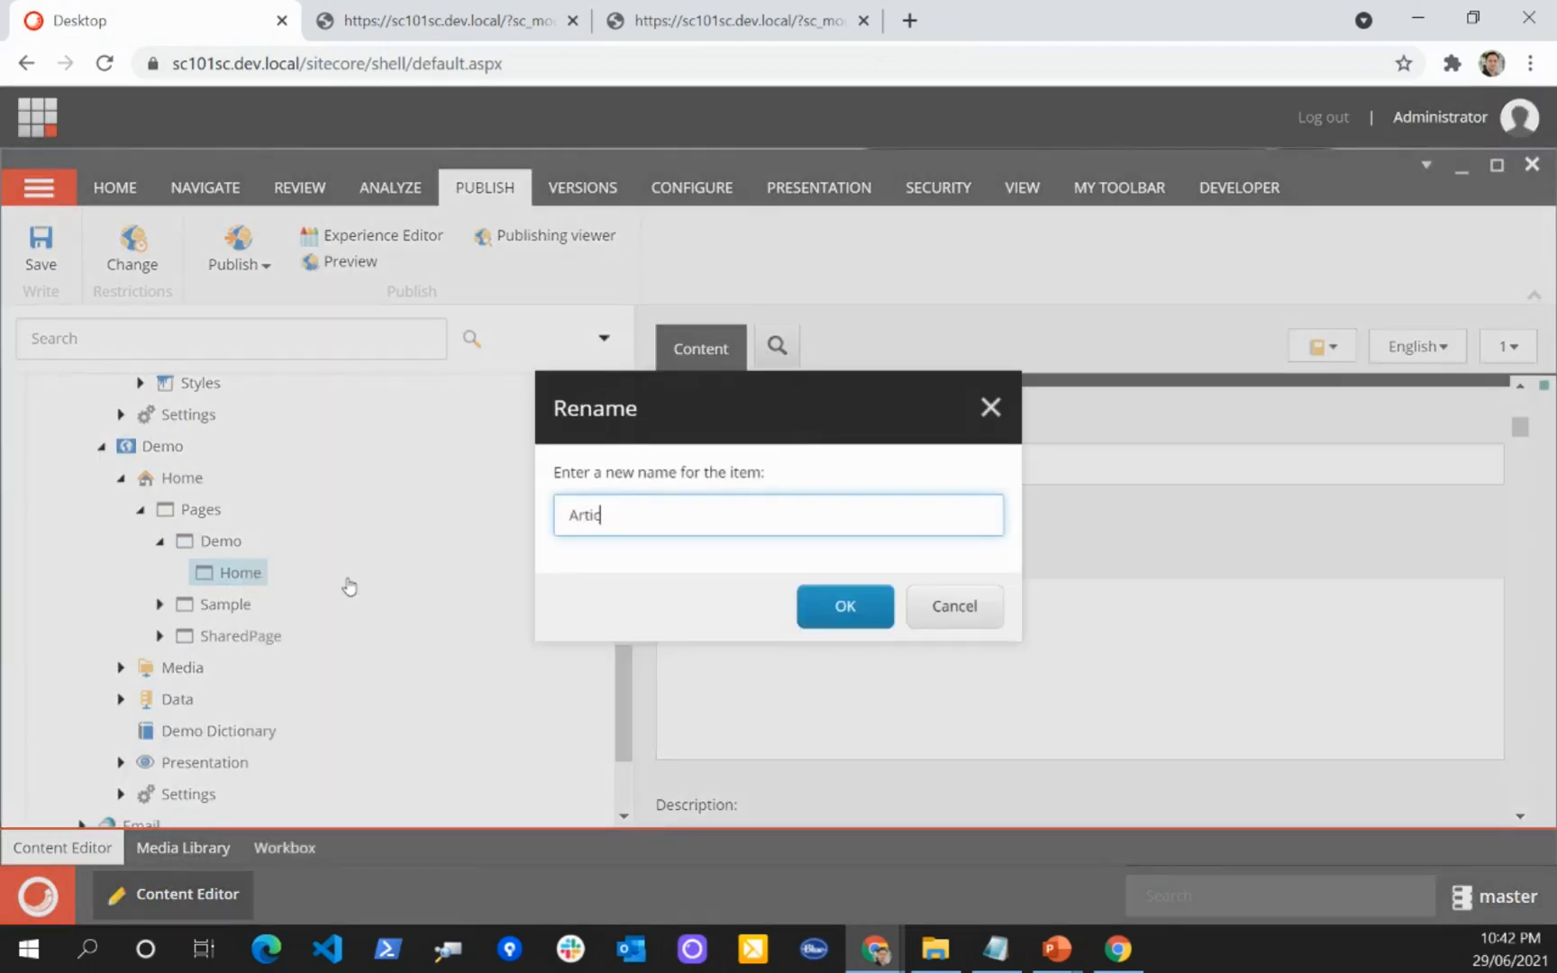
type("le")
key("Return")
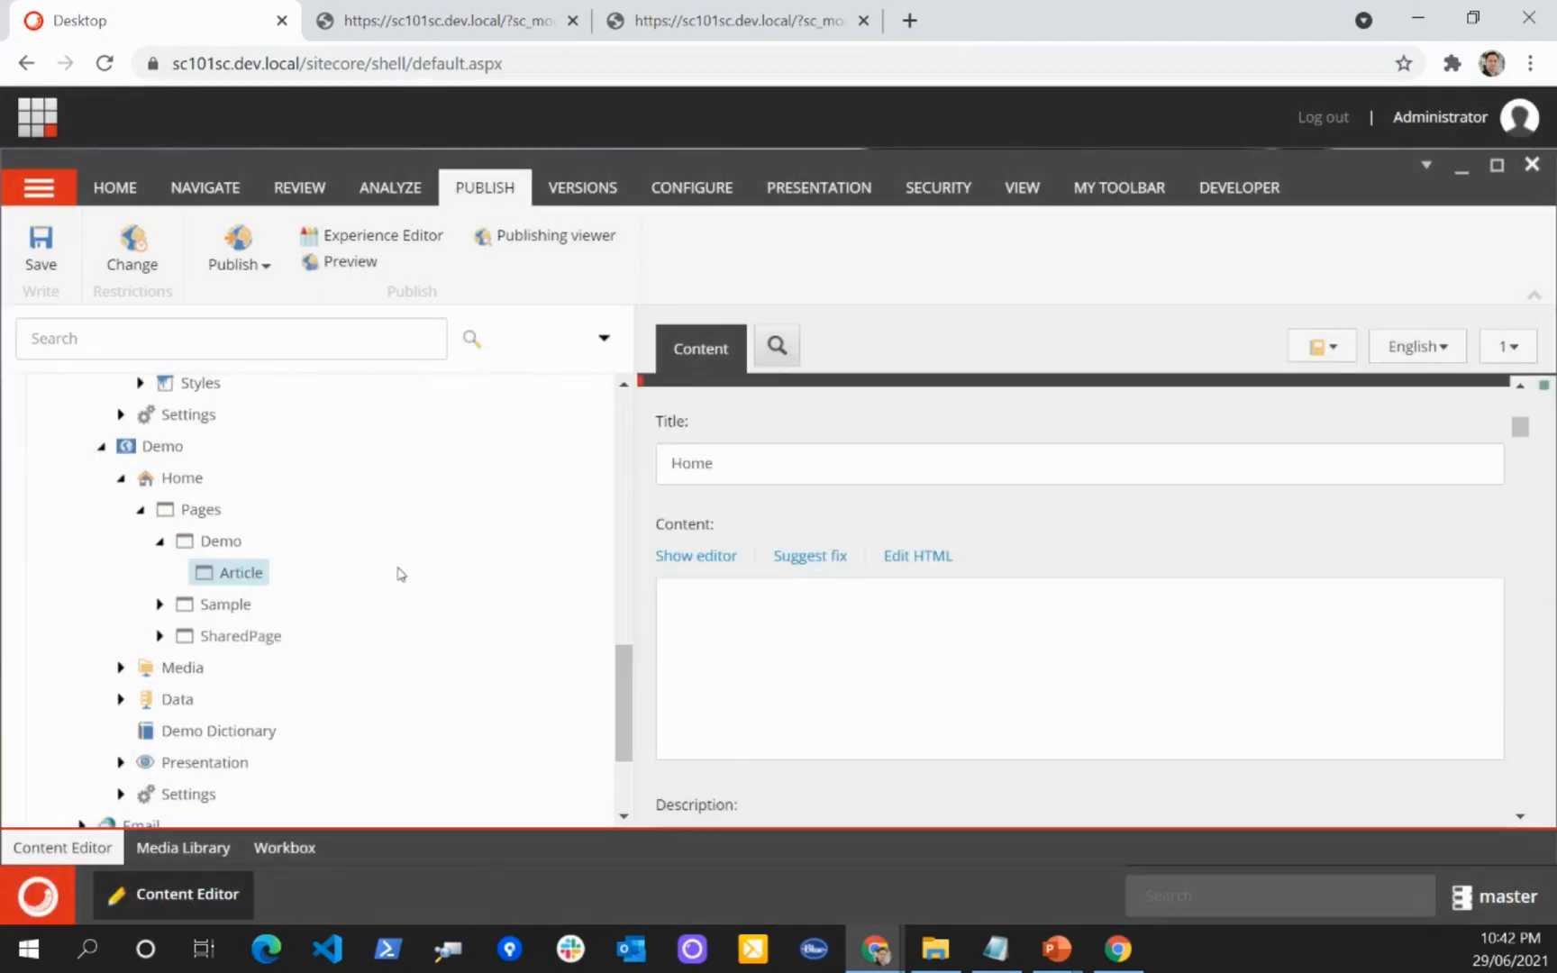
left_click(40, 248)
scroll(277, 496, "up", 1)
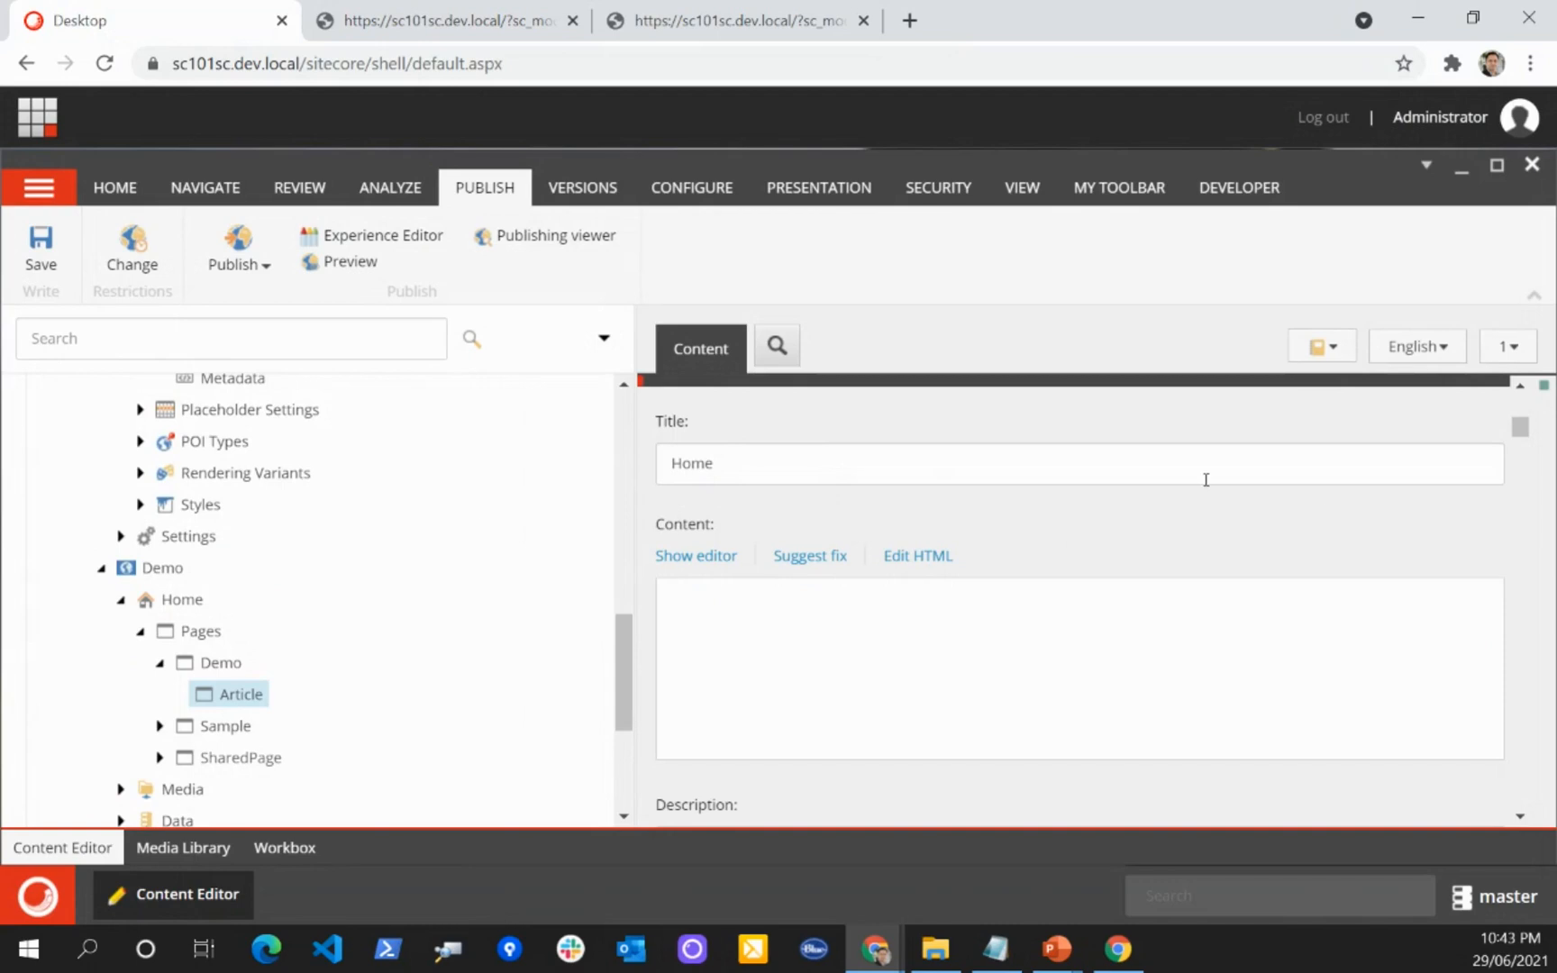
Step: Jump to the Page Design field of the Demo site's Article page and examine the page designs offered
scroll(1318, 492, "up", 1)
scroll(325, 514, "up", 1)
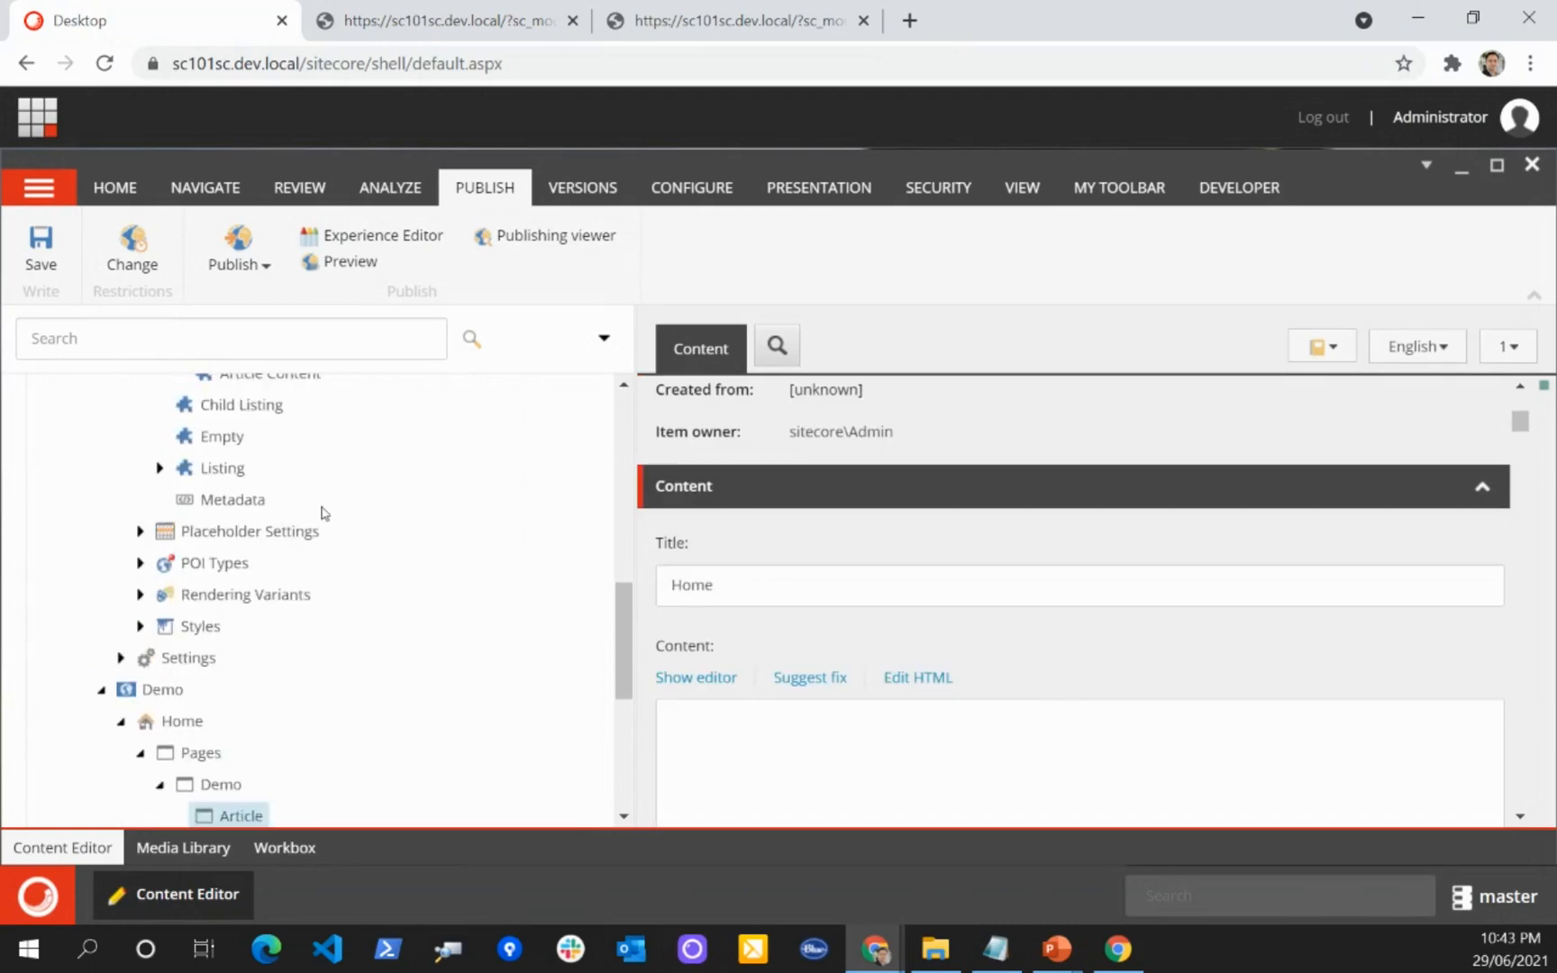
scroll(1018, 542, "down", 2)
left_click(1337, 342)
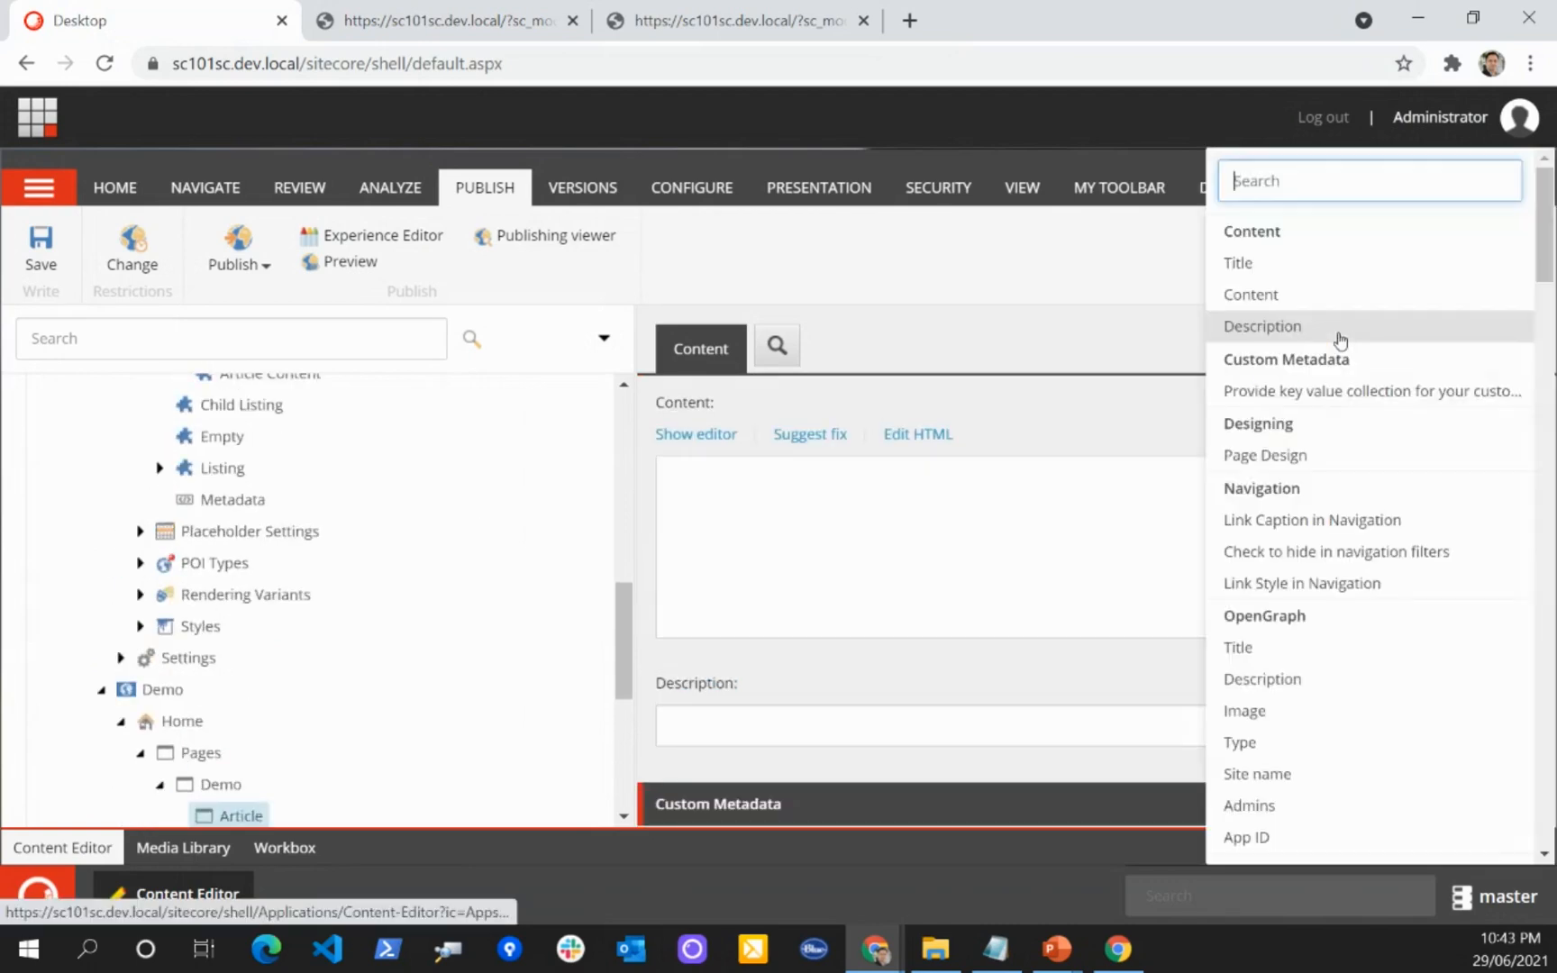
type("page")
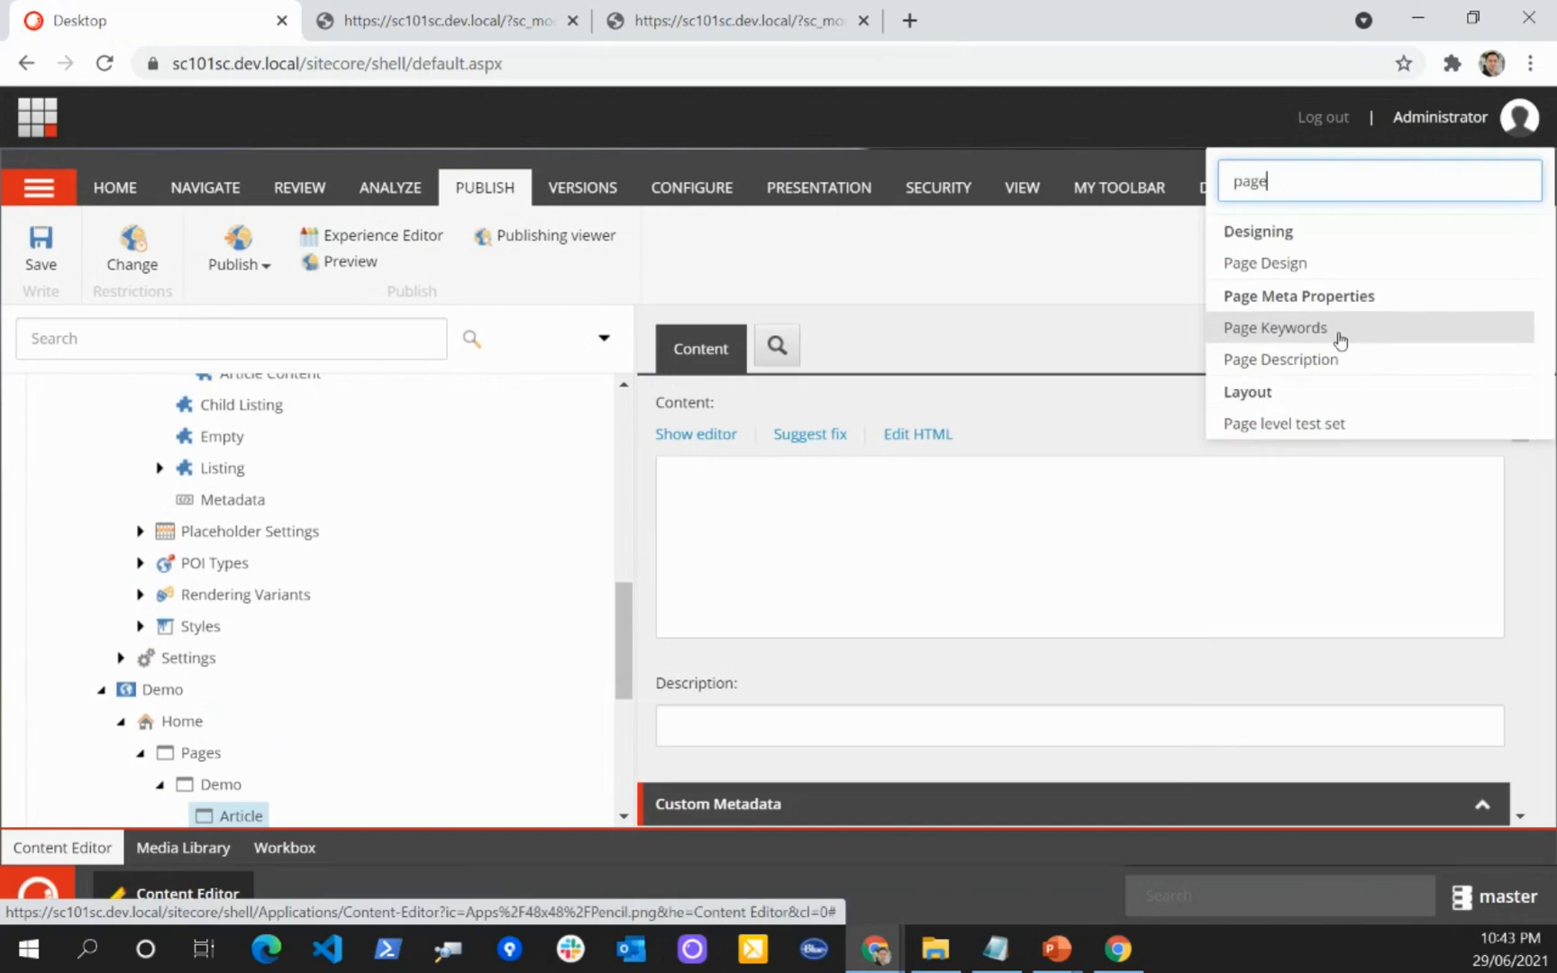
left_click(1291, 261)
left_click(890, 427)
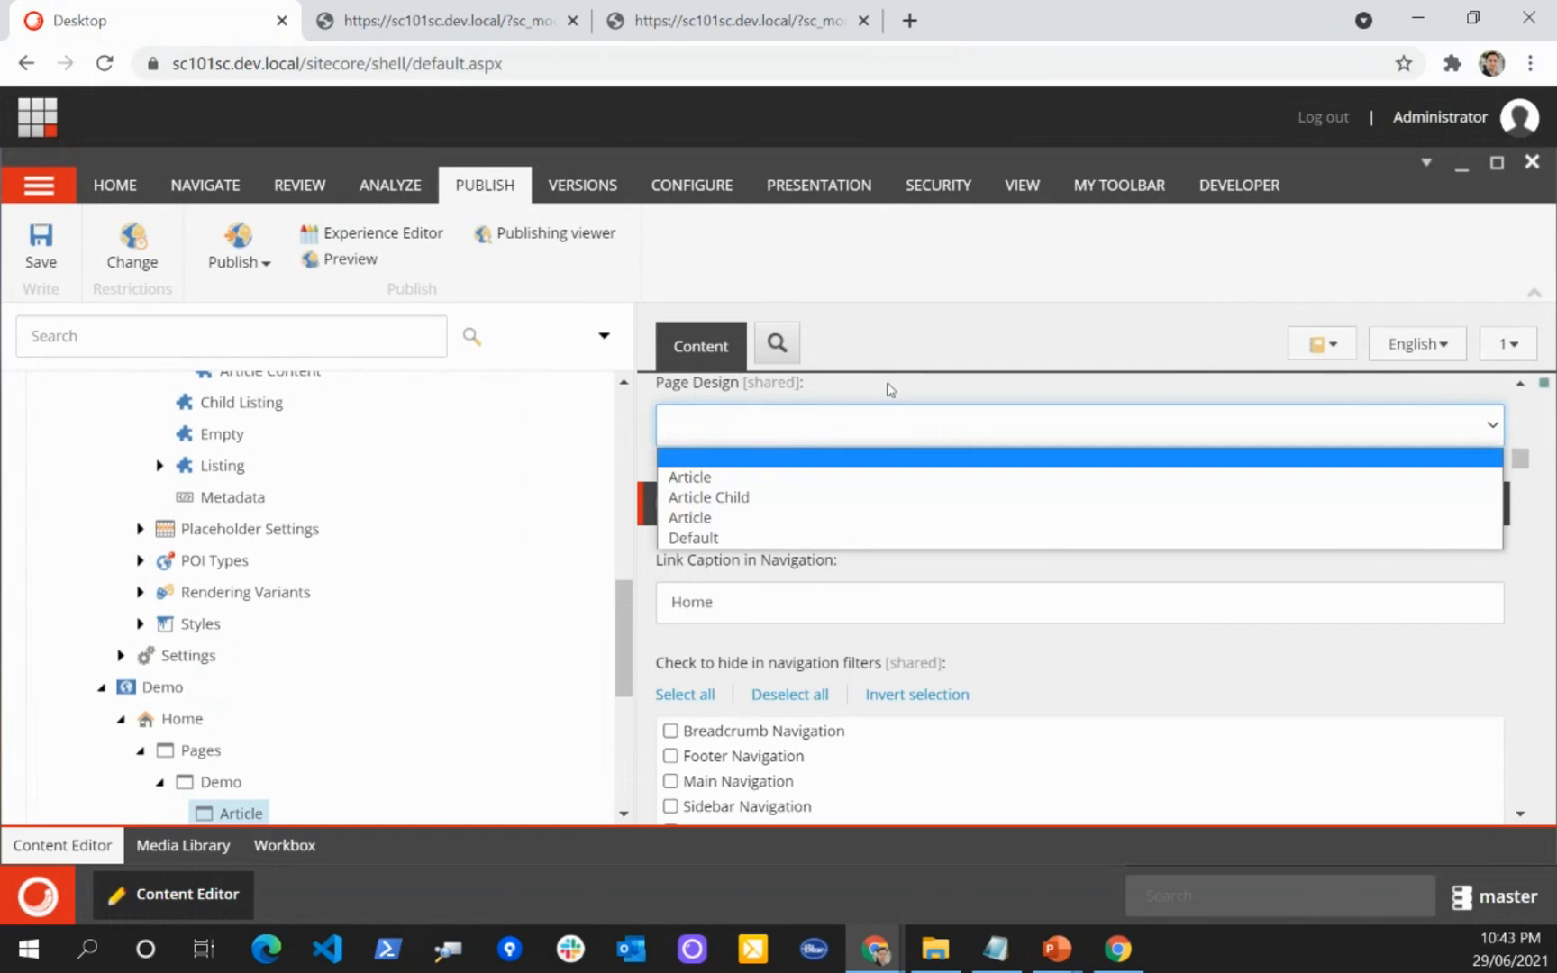
left_click(837, 390)
scroll(420, 506, "up", 3)
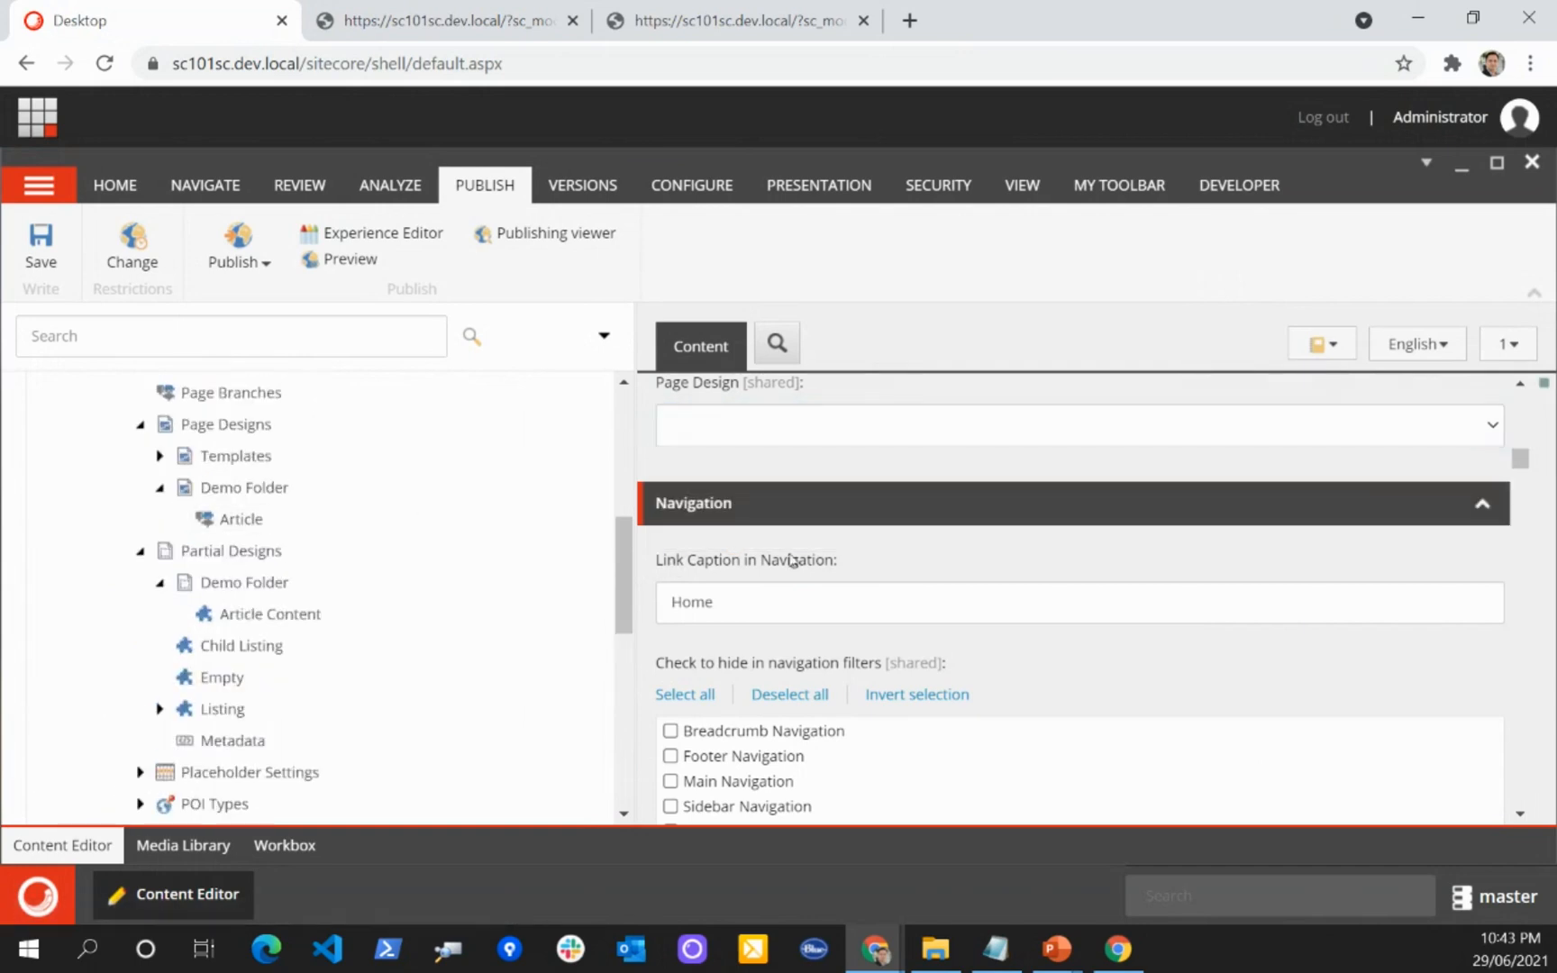
left_click(757, 442)
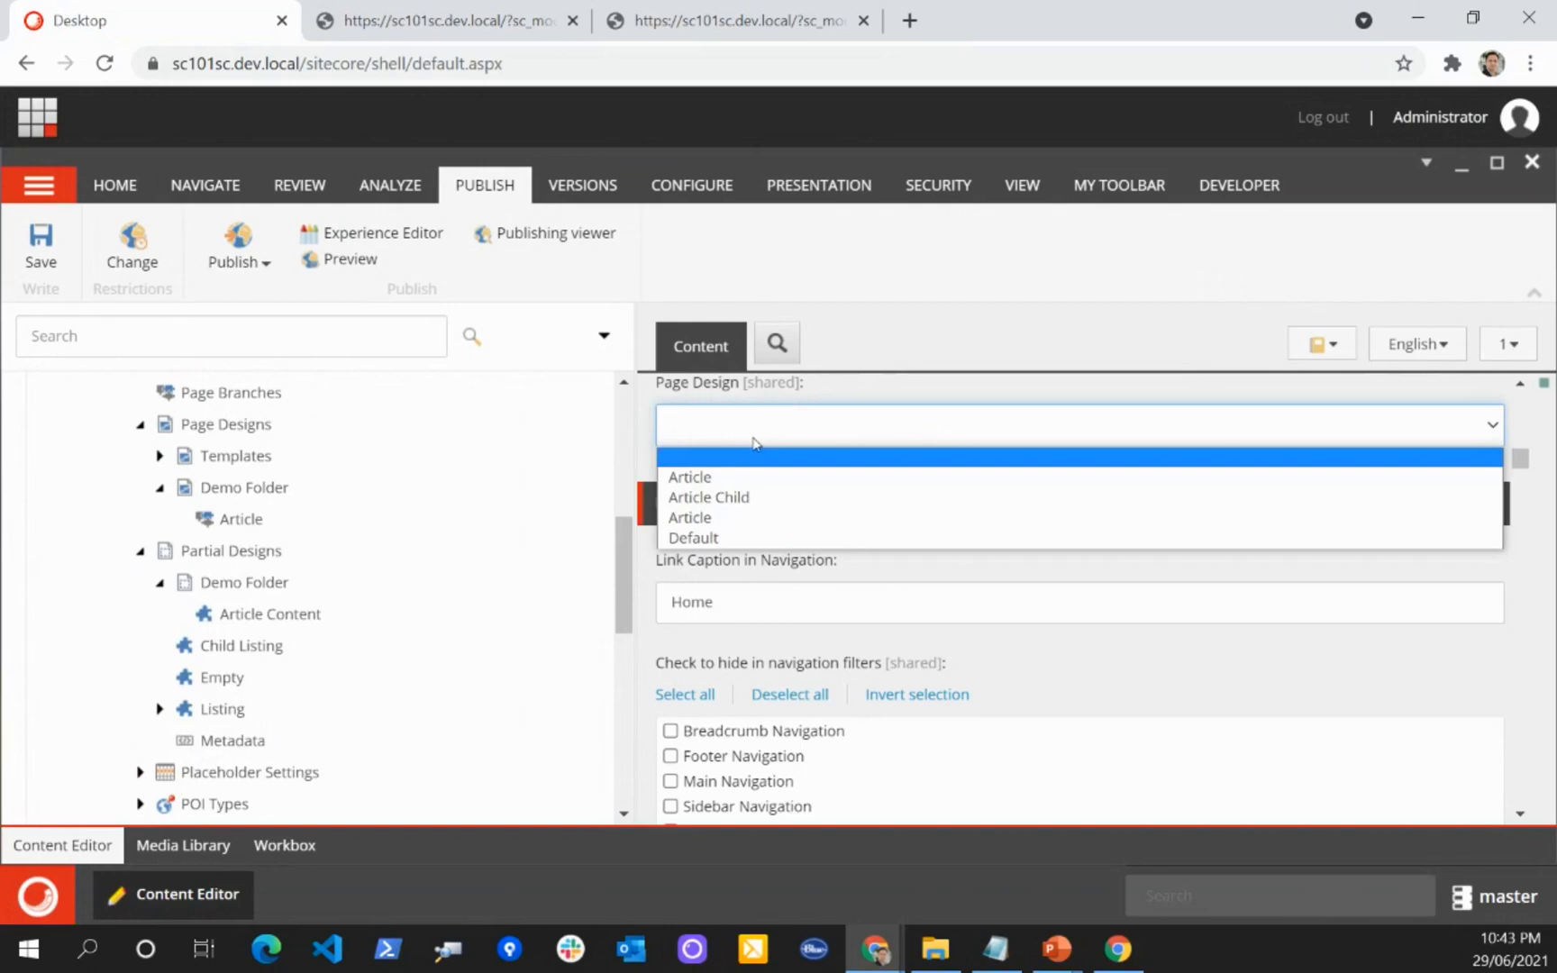
left_click(851, 375)
Step: Rename the Article page design in the Demo Folder under Page Designs as DemoArticle and save
right_click(242, 519)
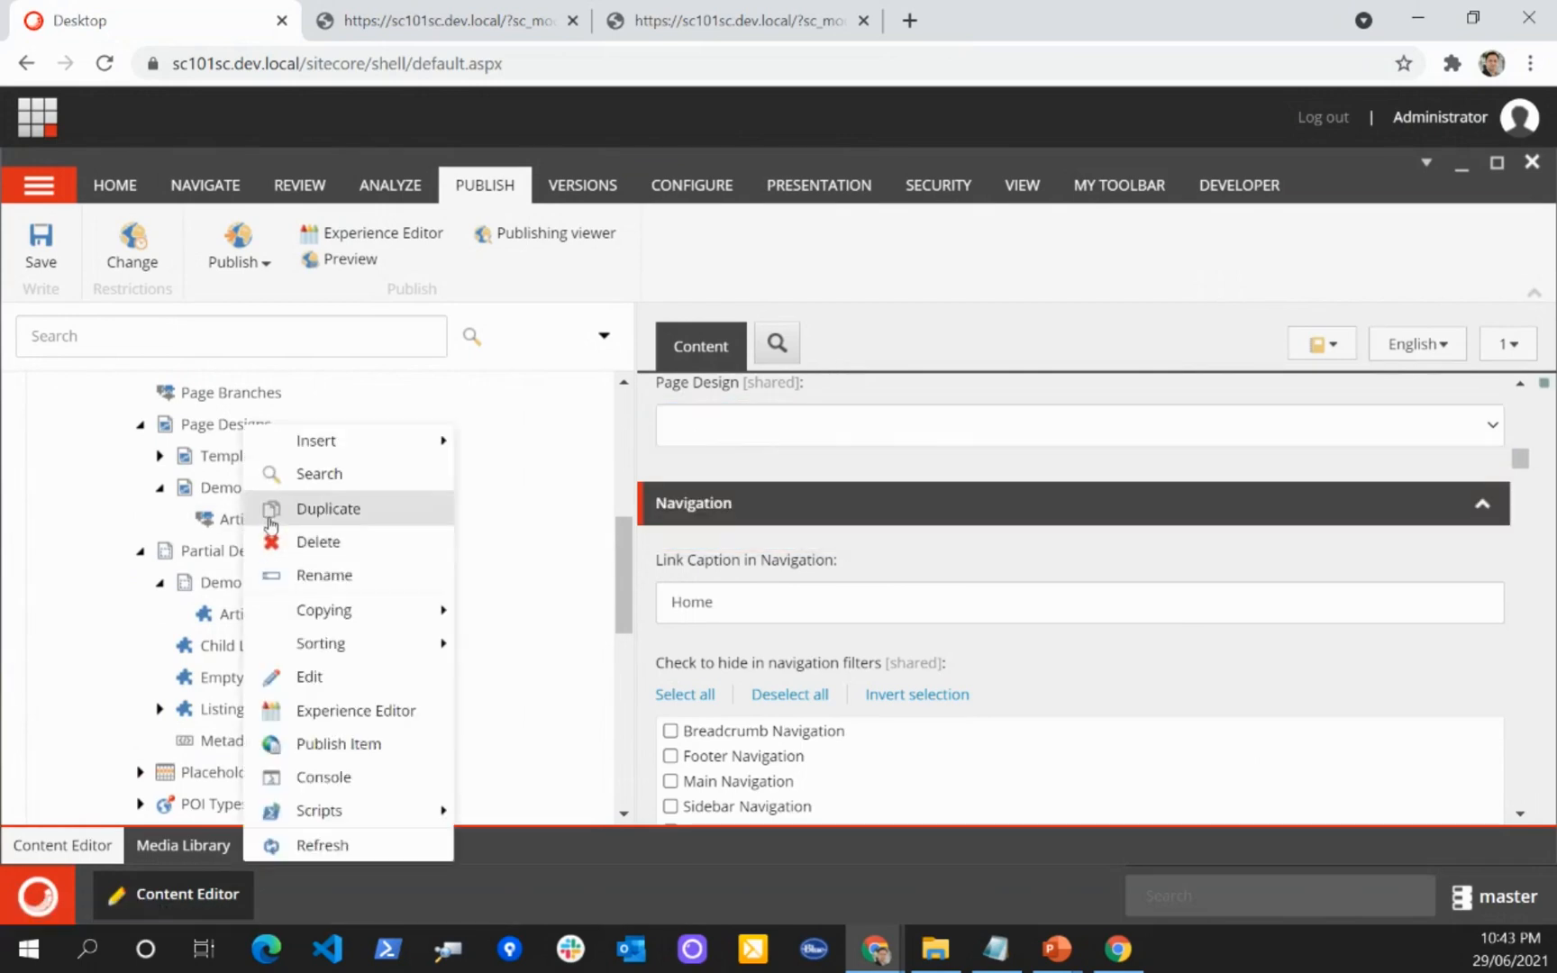
left_click(330, 578)
key("Home")
type("Demo")
key("Return")
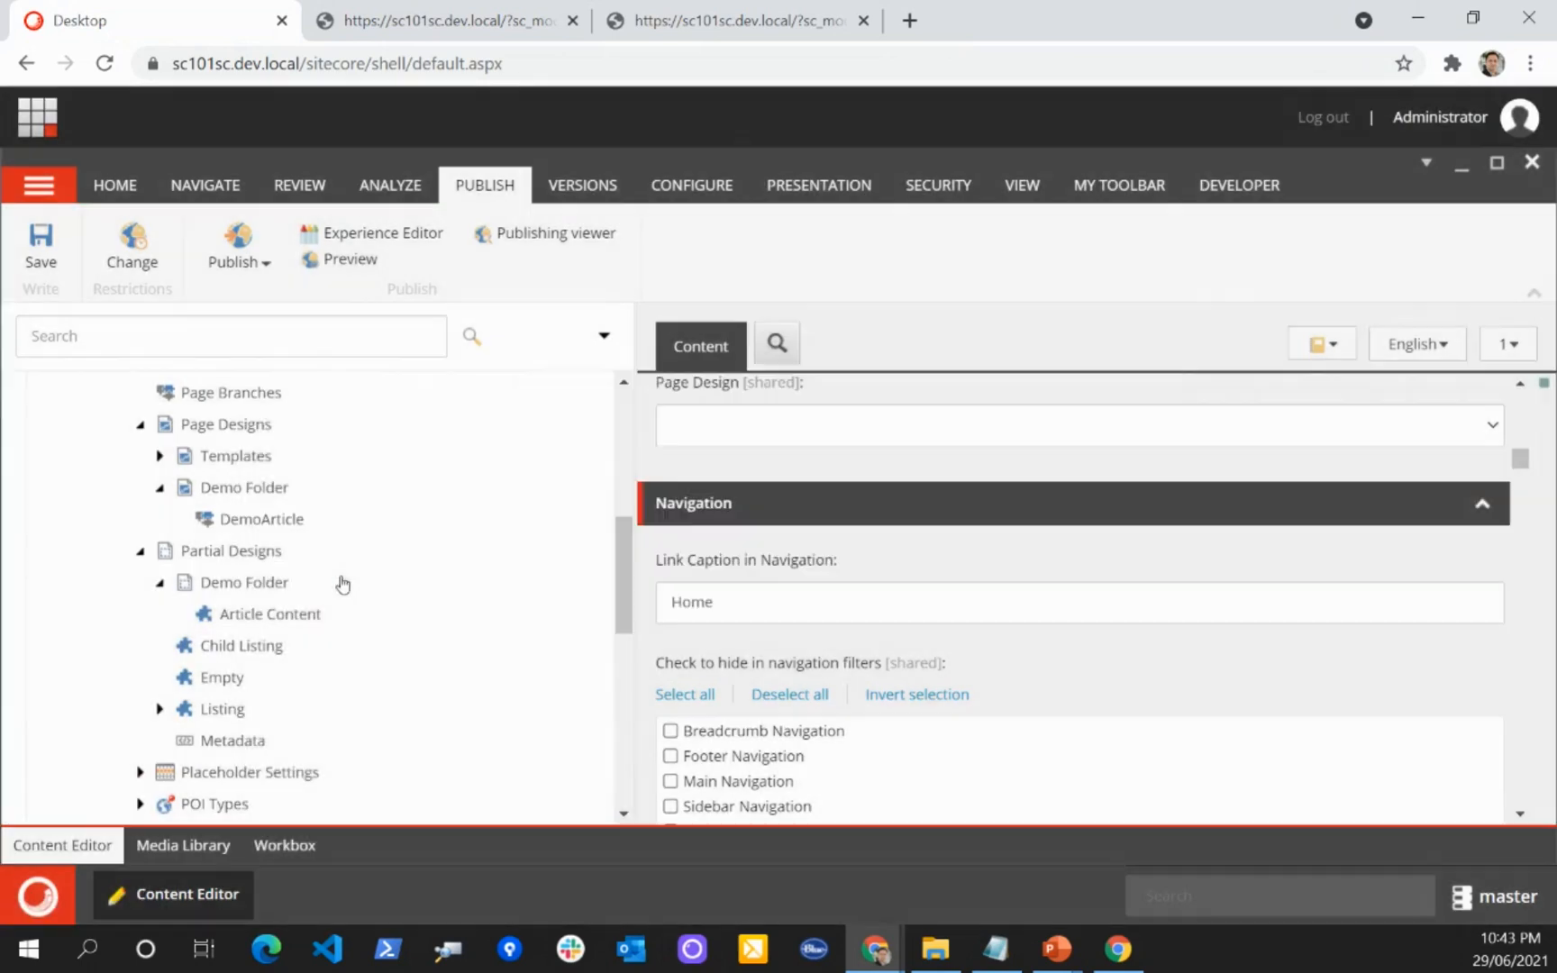
left_click(34, 252)
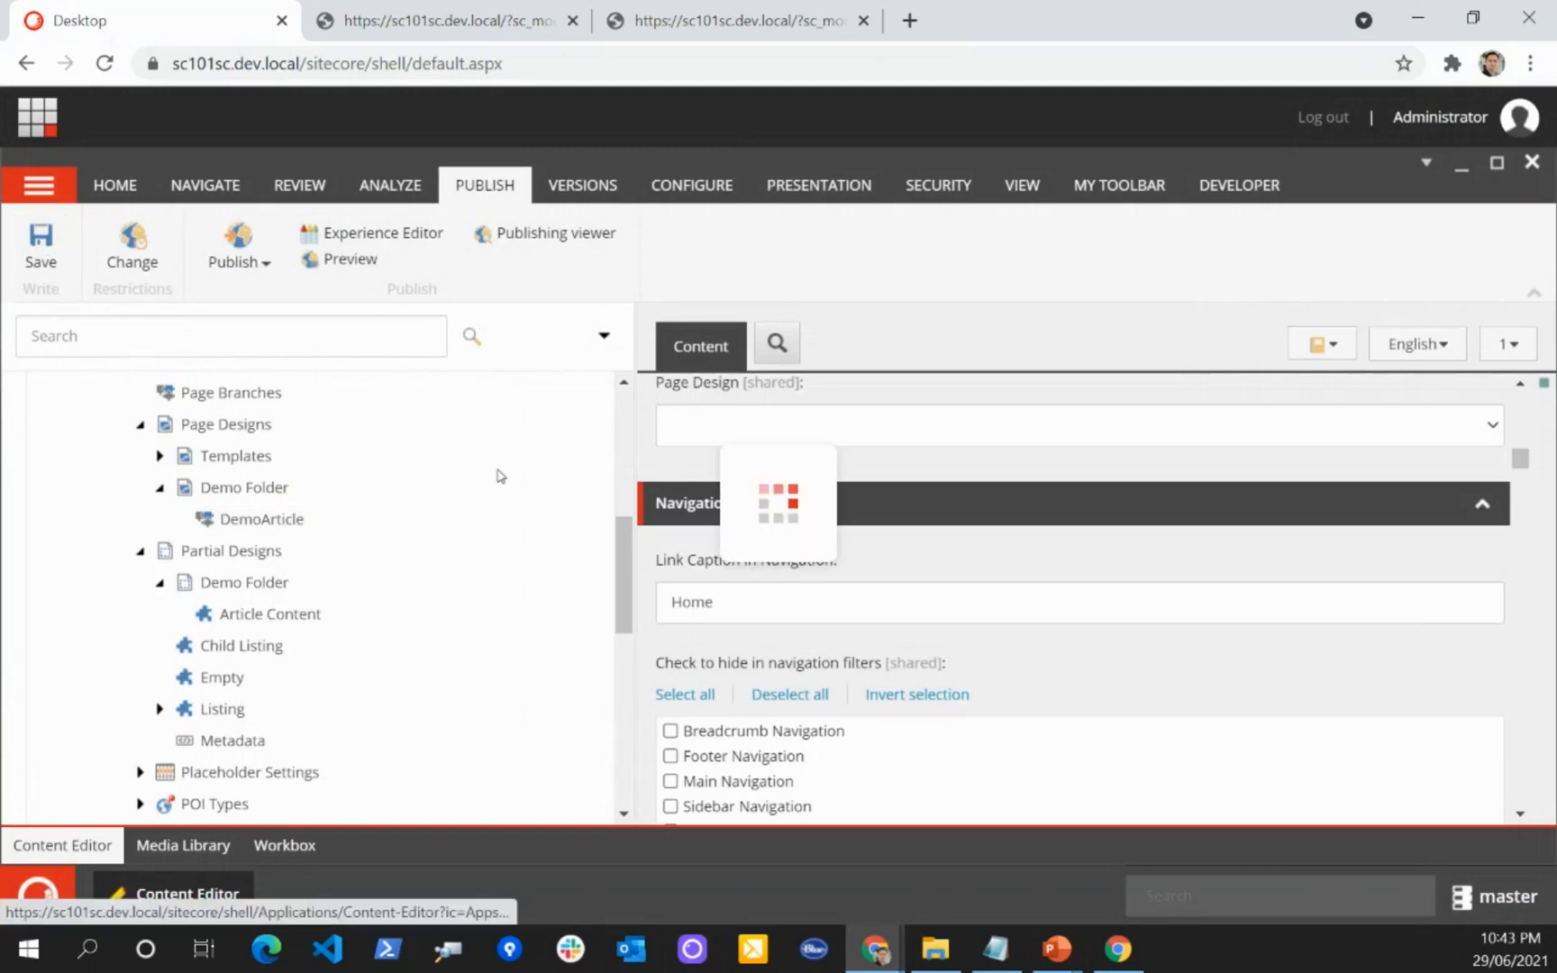
Step: Reload the Demo site's Article page item, set its Page Design to DemoArticle, save, and open the page in the Experience Editor
left_click(785, 418)
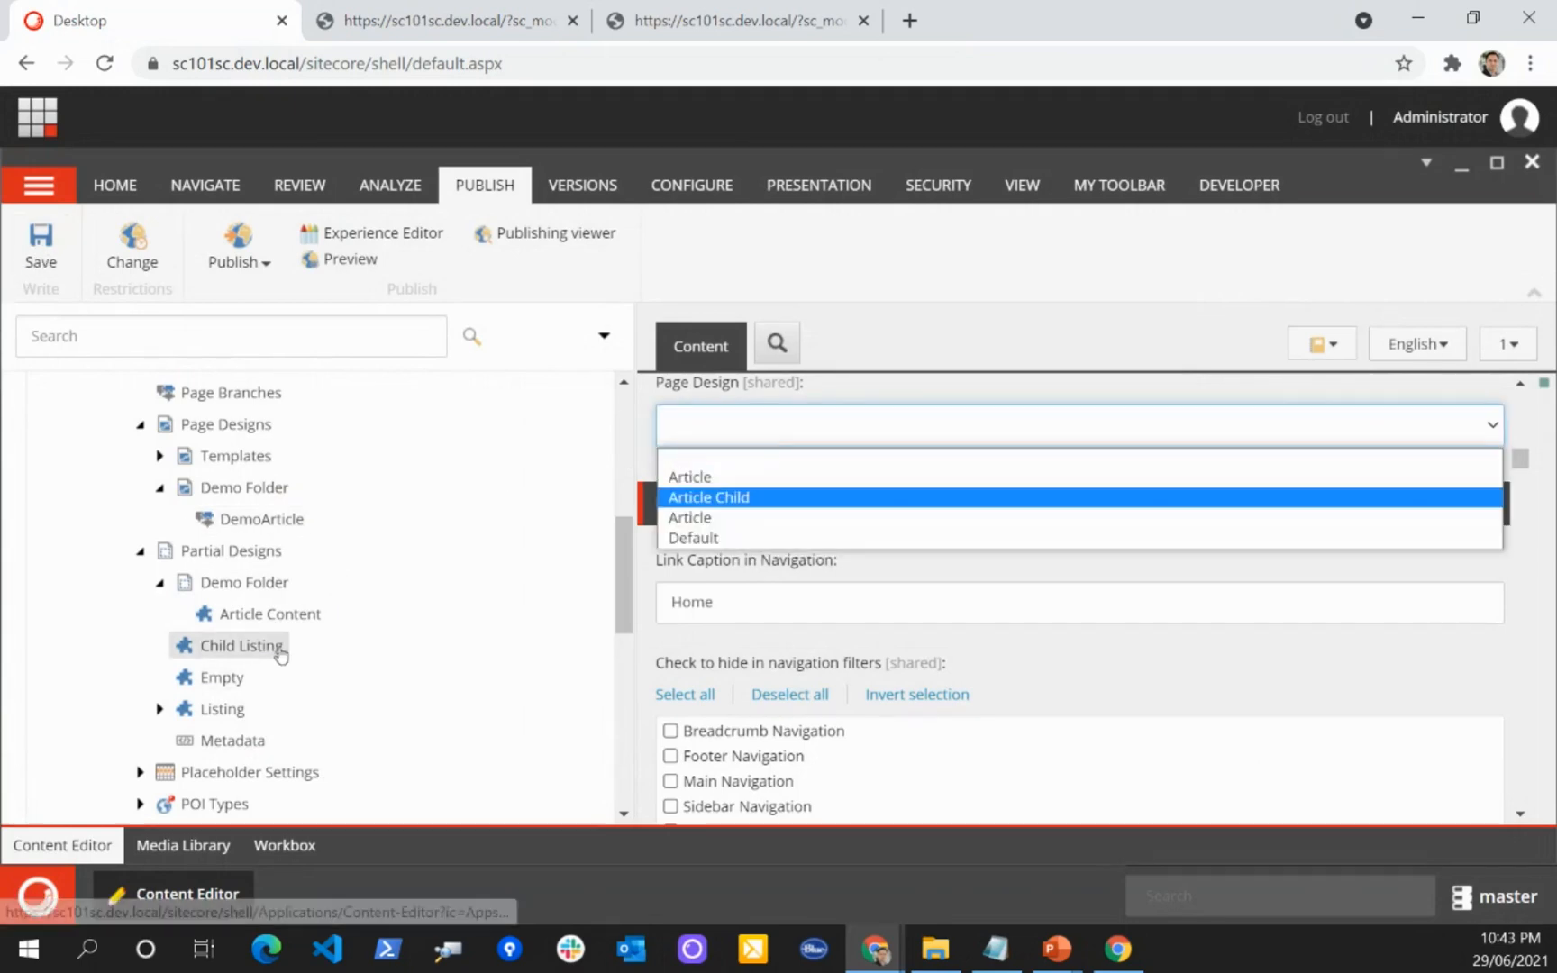
scroll(261, 649, "down", 3)
scroll(284, 646, "down", 3)
left_click(211, 538)
left_click(241, 570)
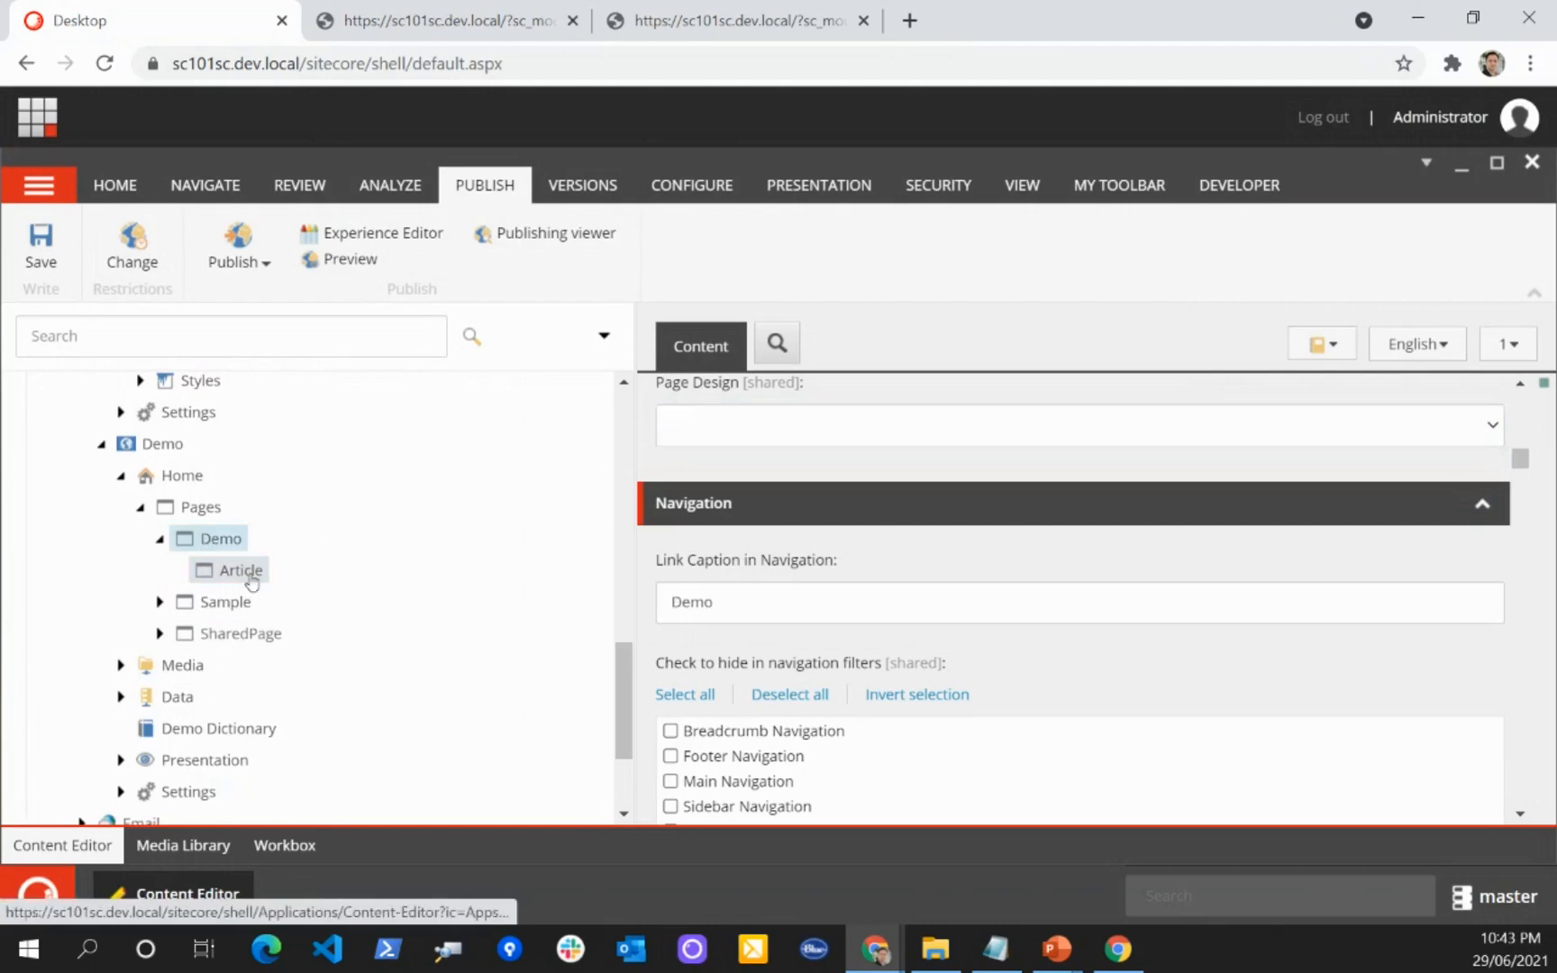
left_click(760, 430)
left_click(746, 517)
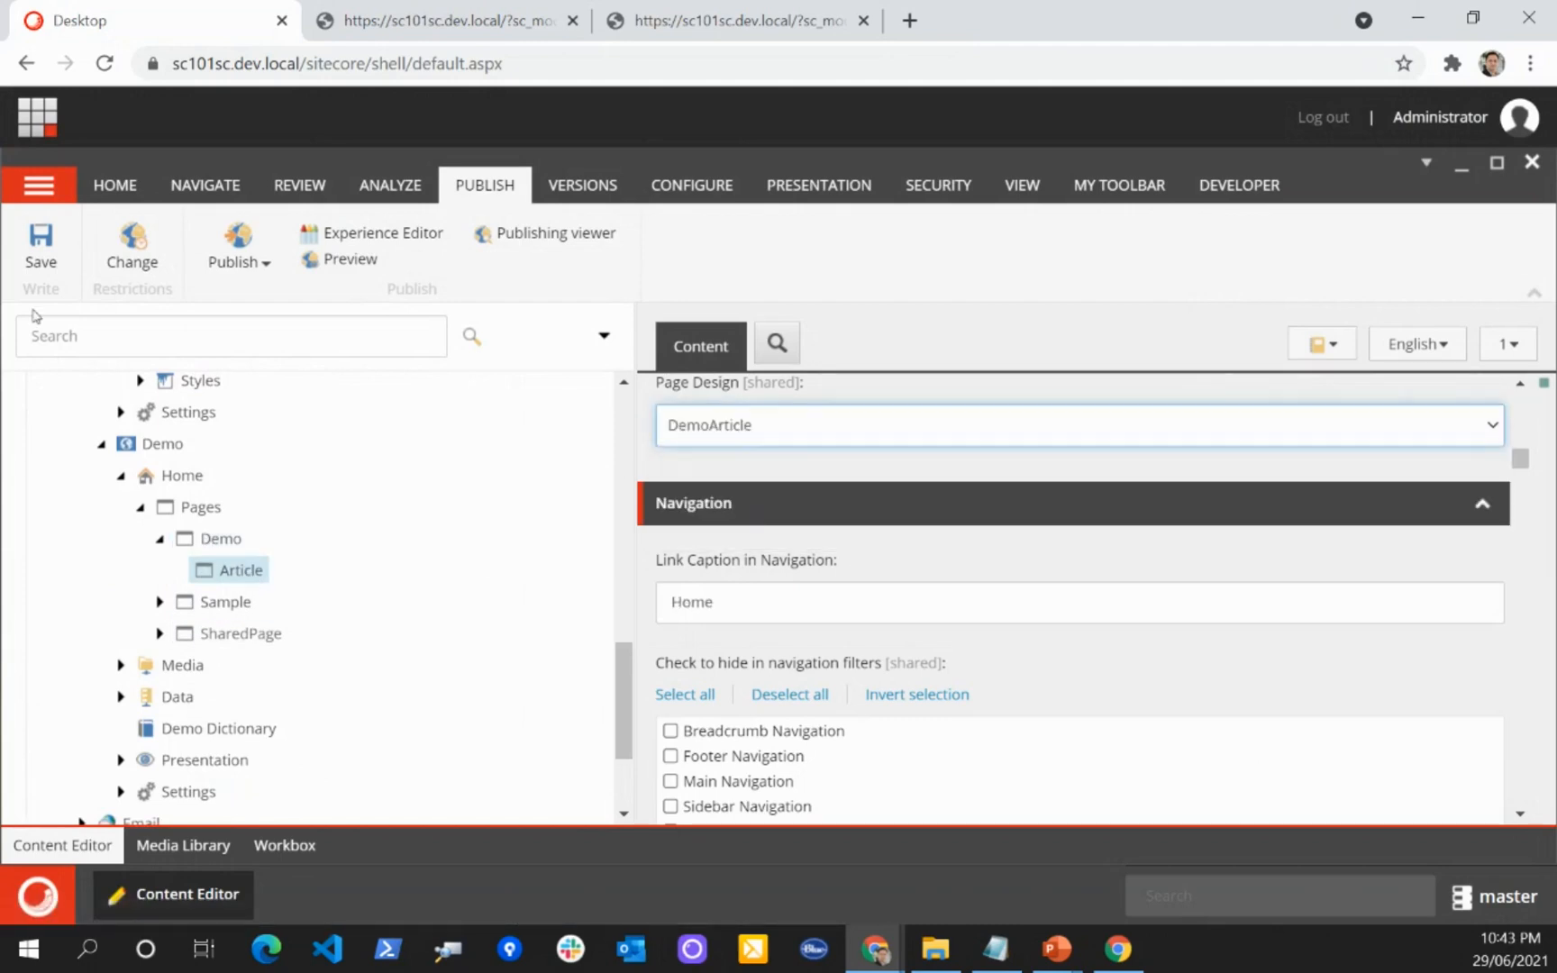
left_click(40, 245)
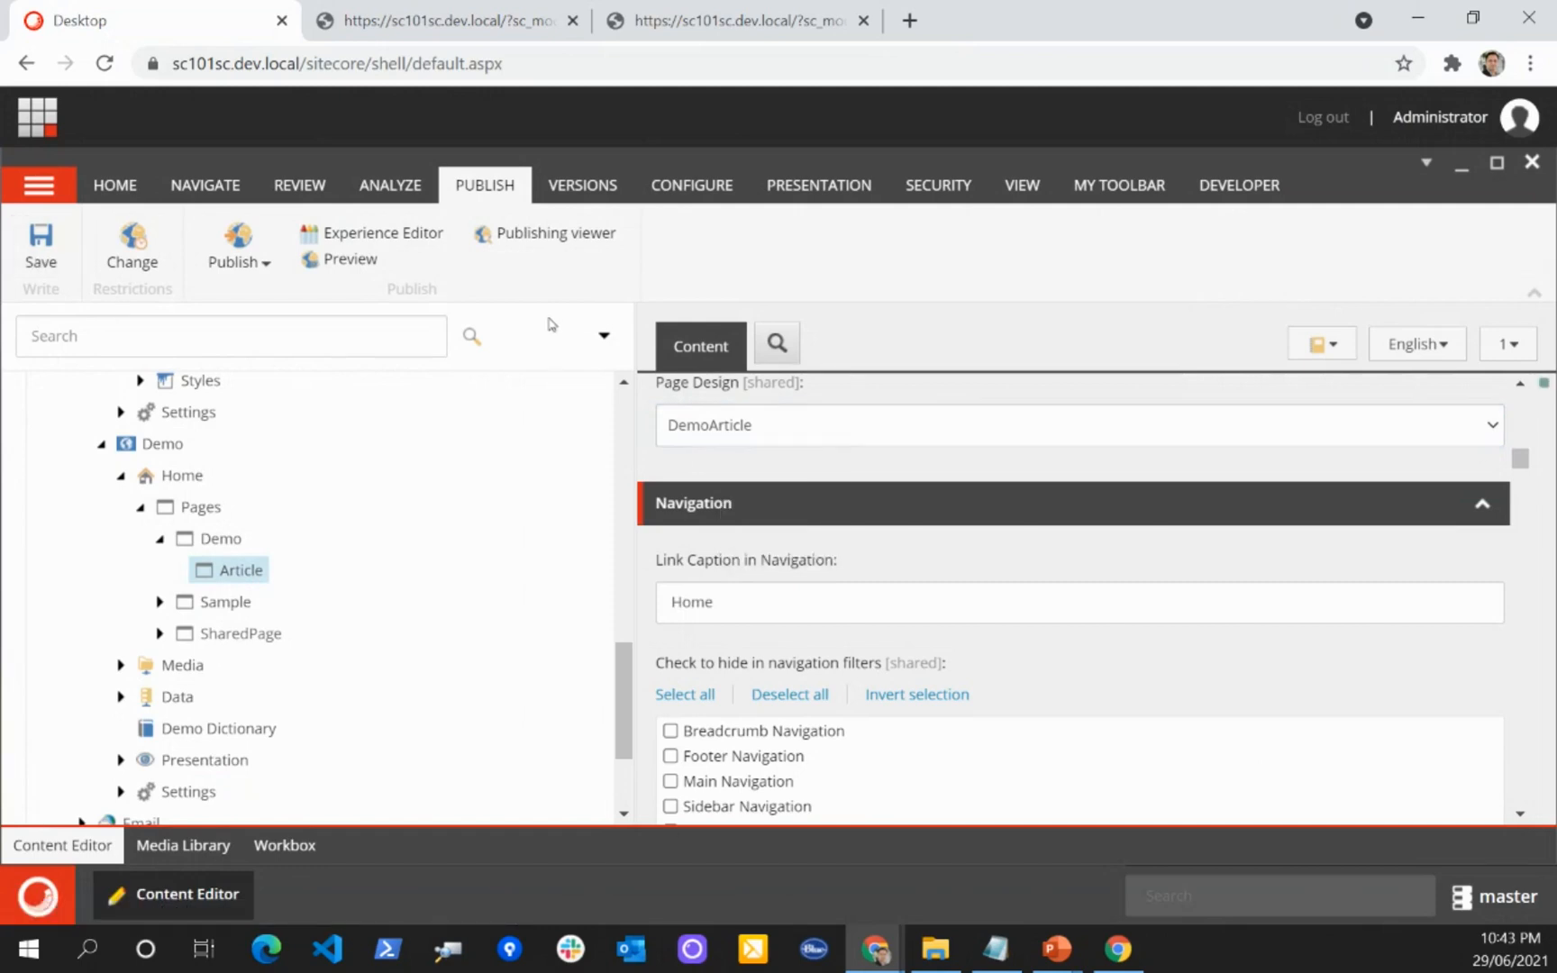
left_click(393, 238)
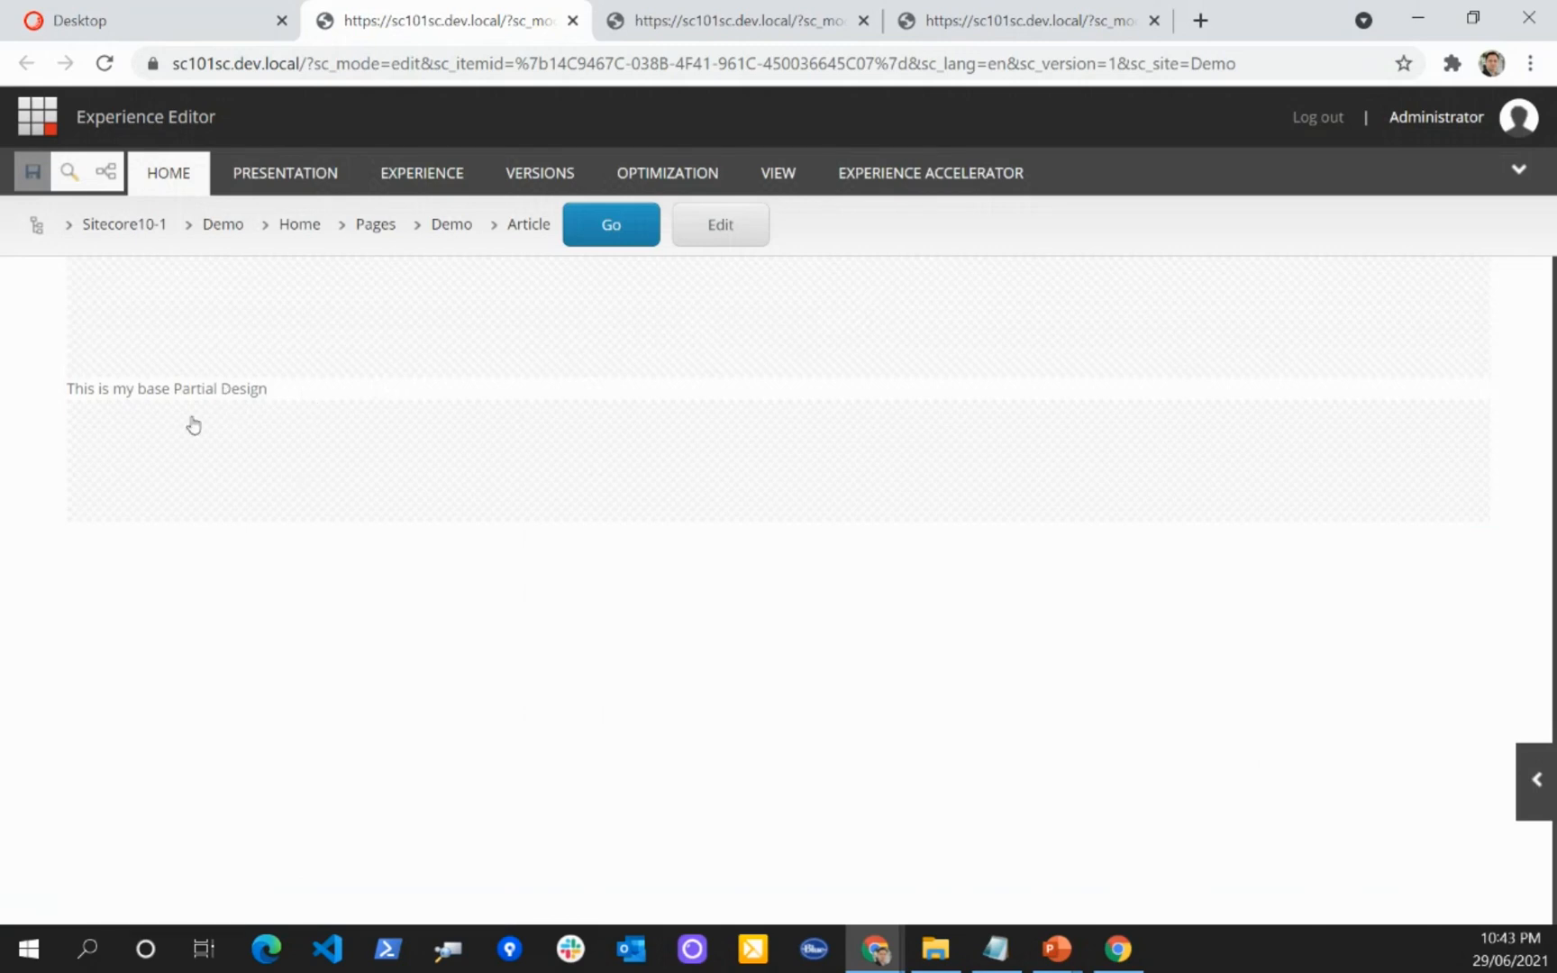
Step: Back in the Content Editor, insert a partial design named Article Content Extended under the Demo Folder in Partial Designs and save
left_click(172, 21)
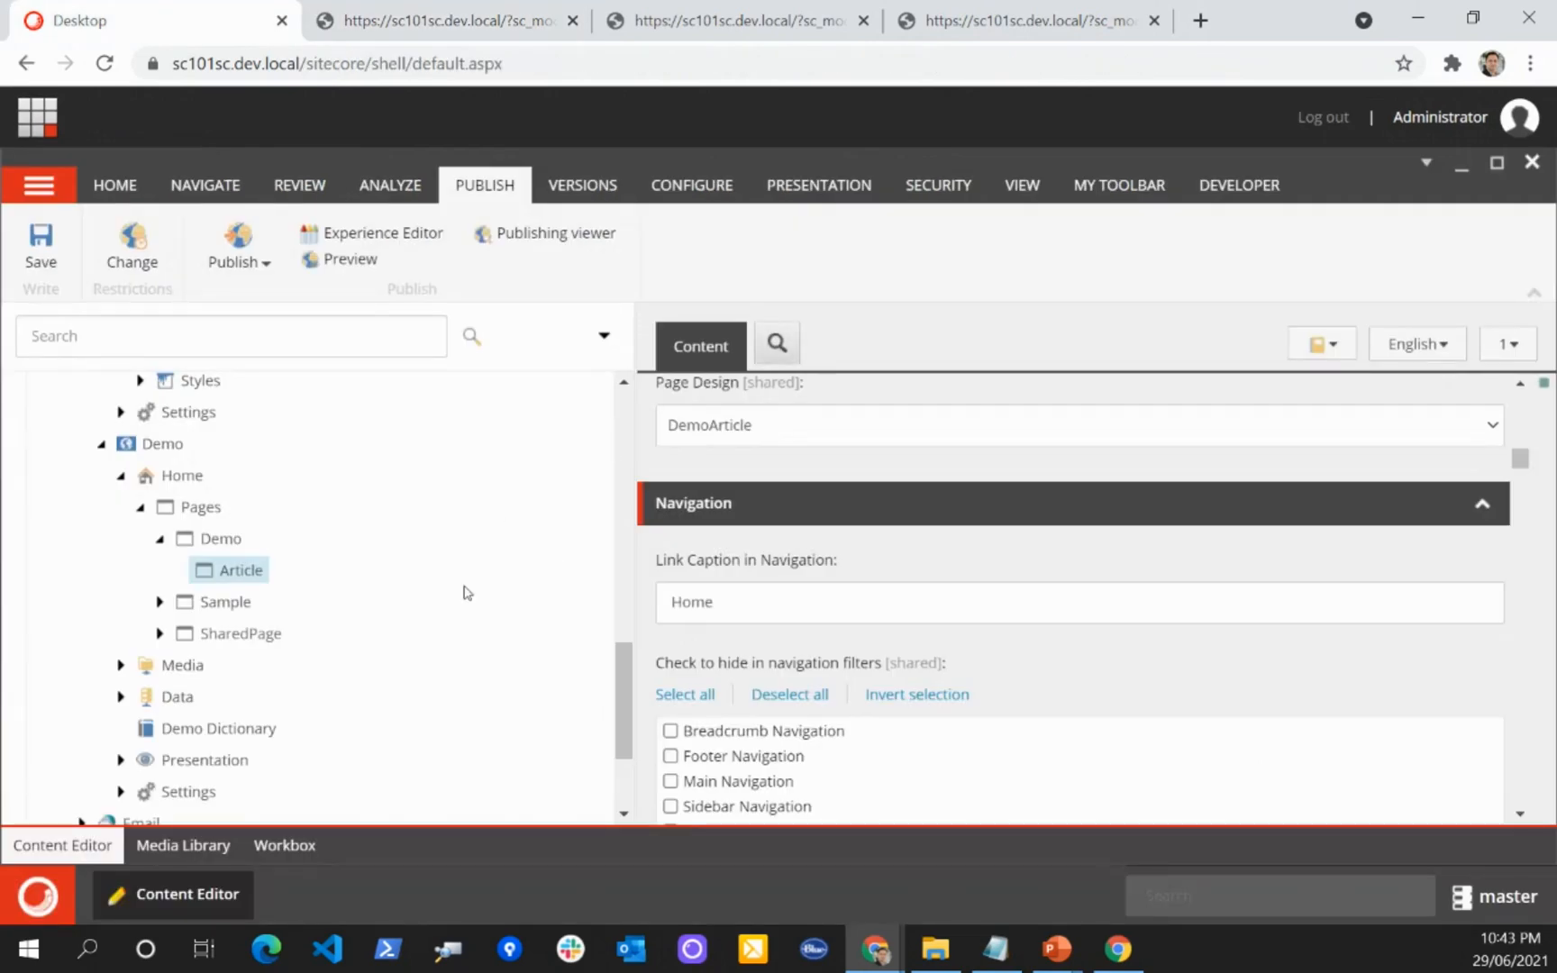
scroll(441, 598, "up", 3)
scroll(441, 598, "up", 3)
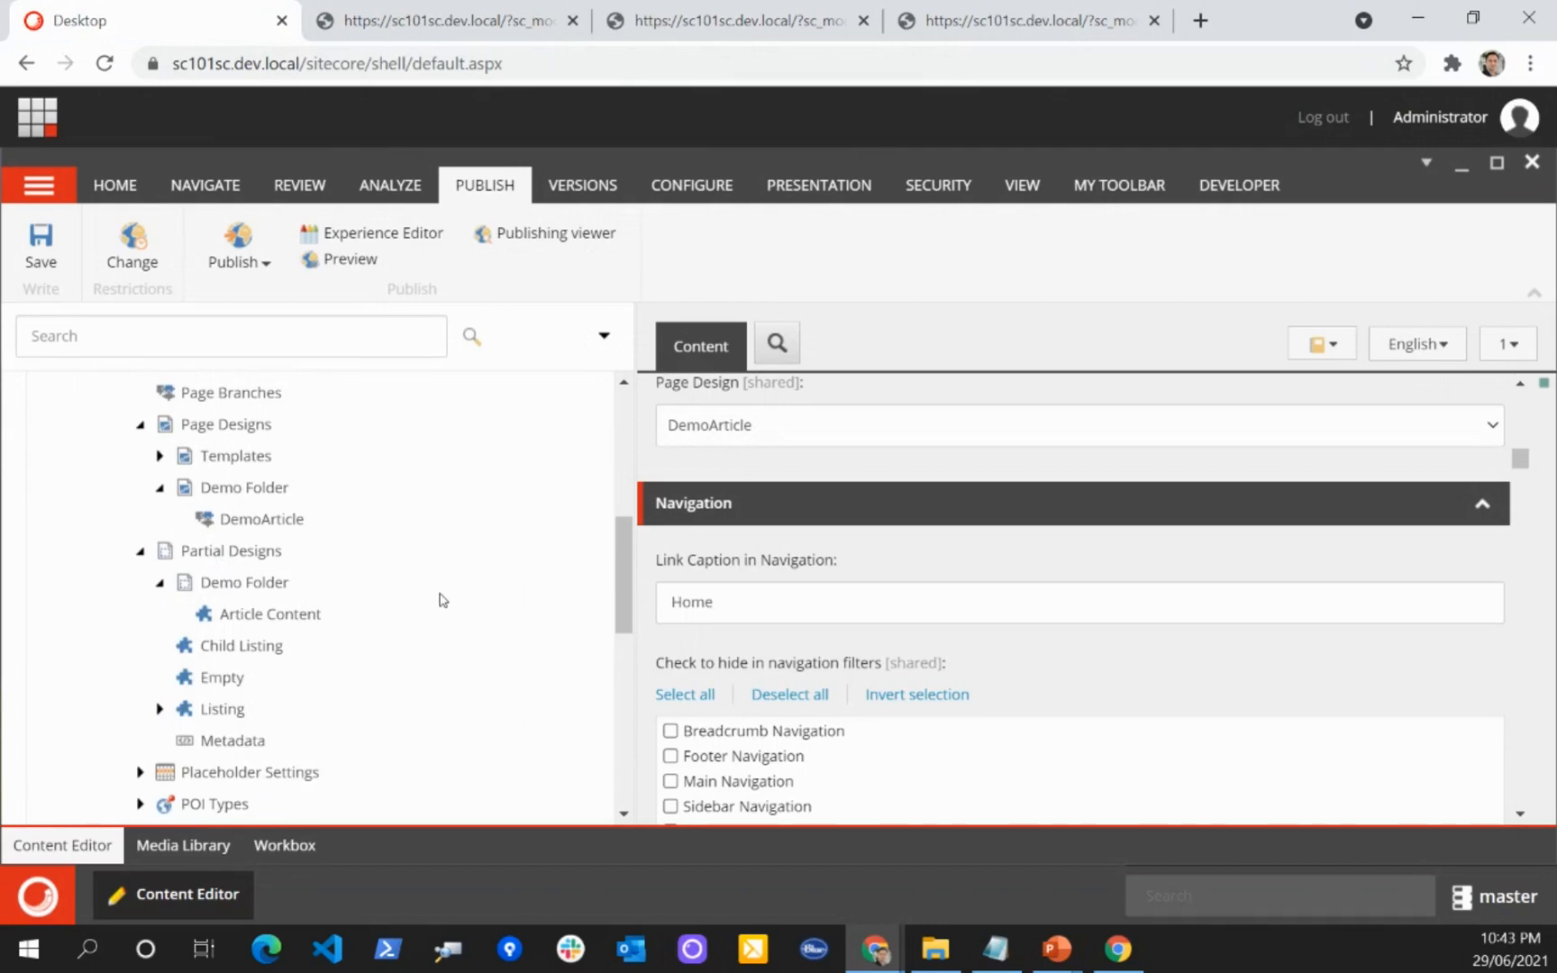
left_click(325, 617)
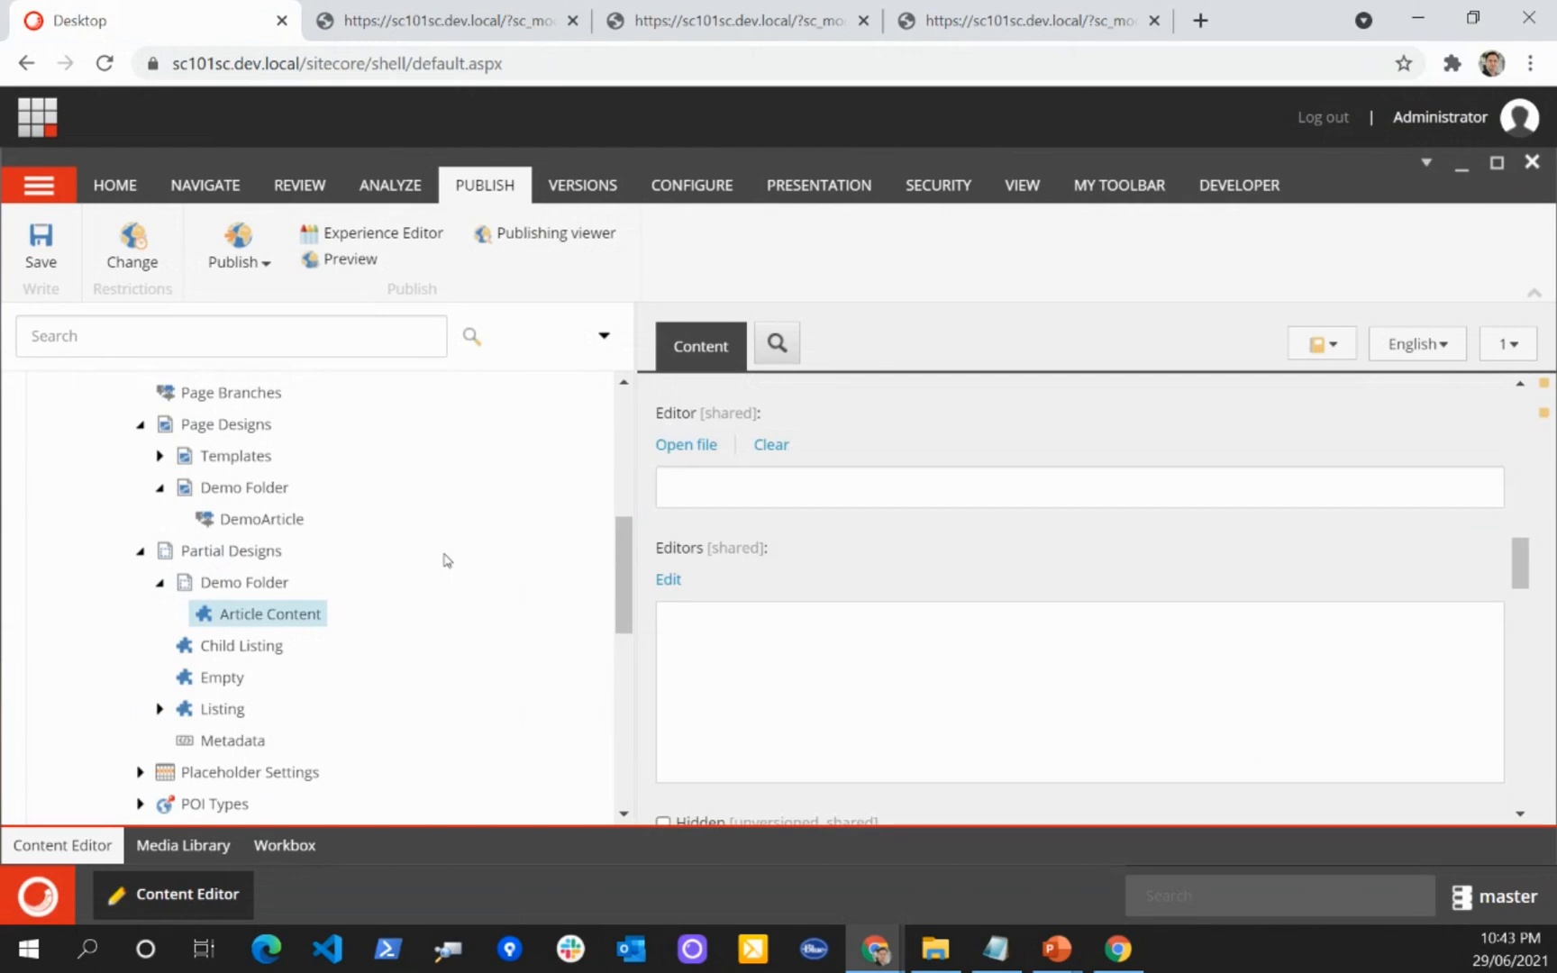
scroll(302, 619, "down", 1)
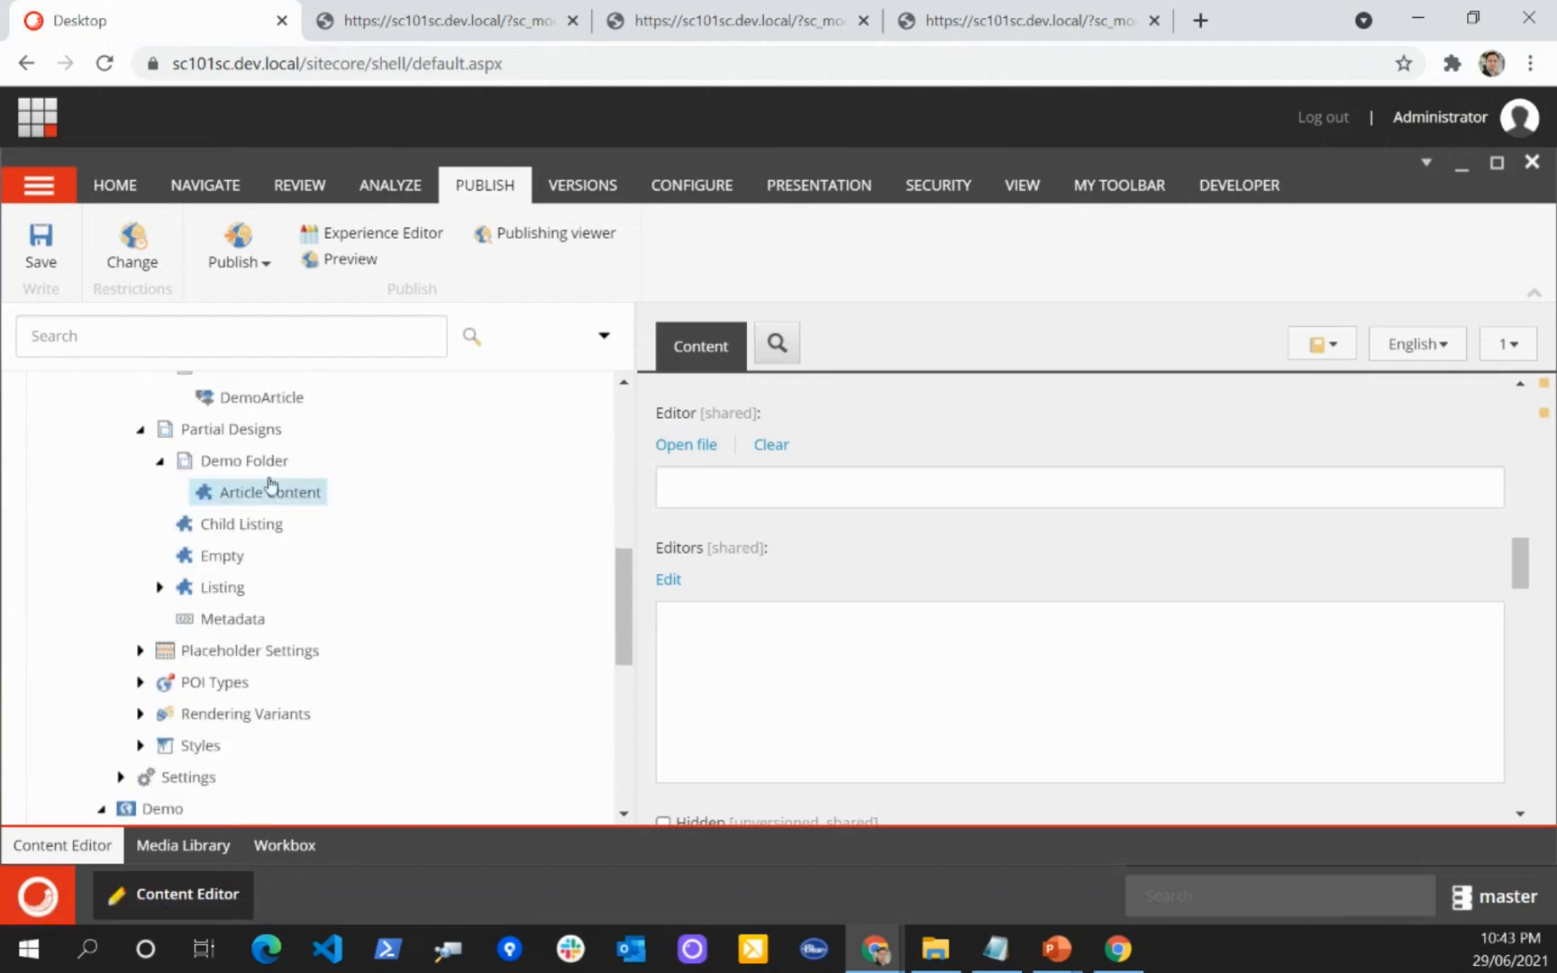
right_click(256, 468)
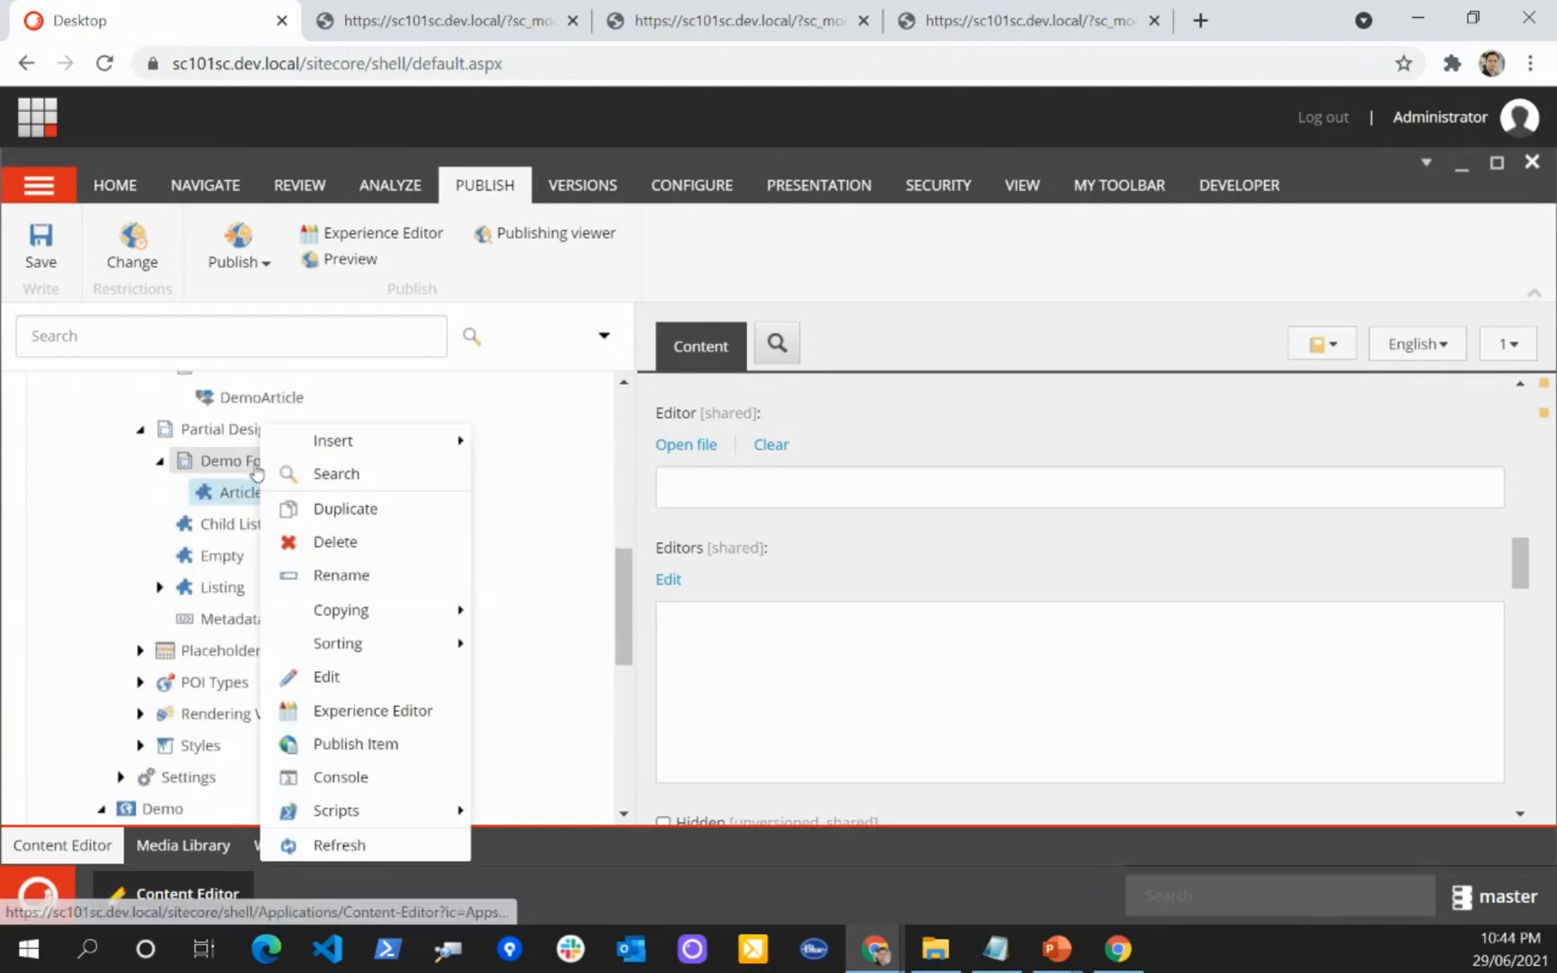
mouse_move(364, 441)
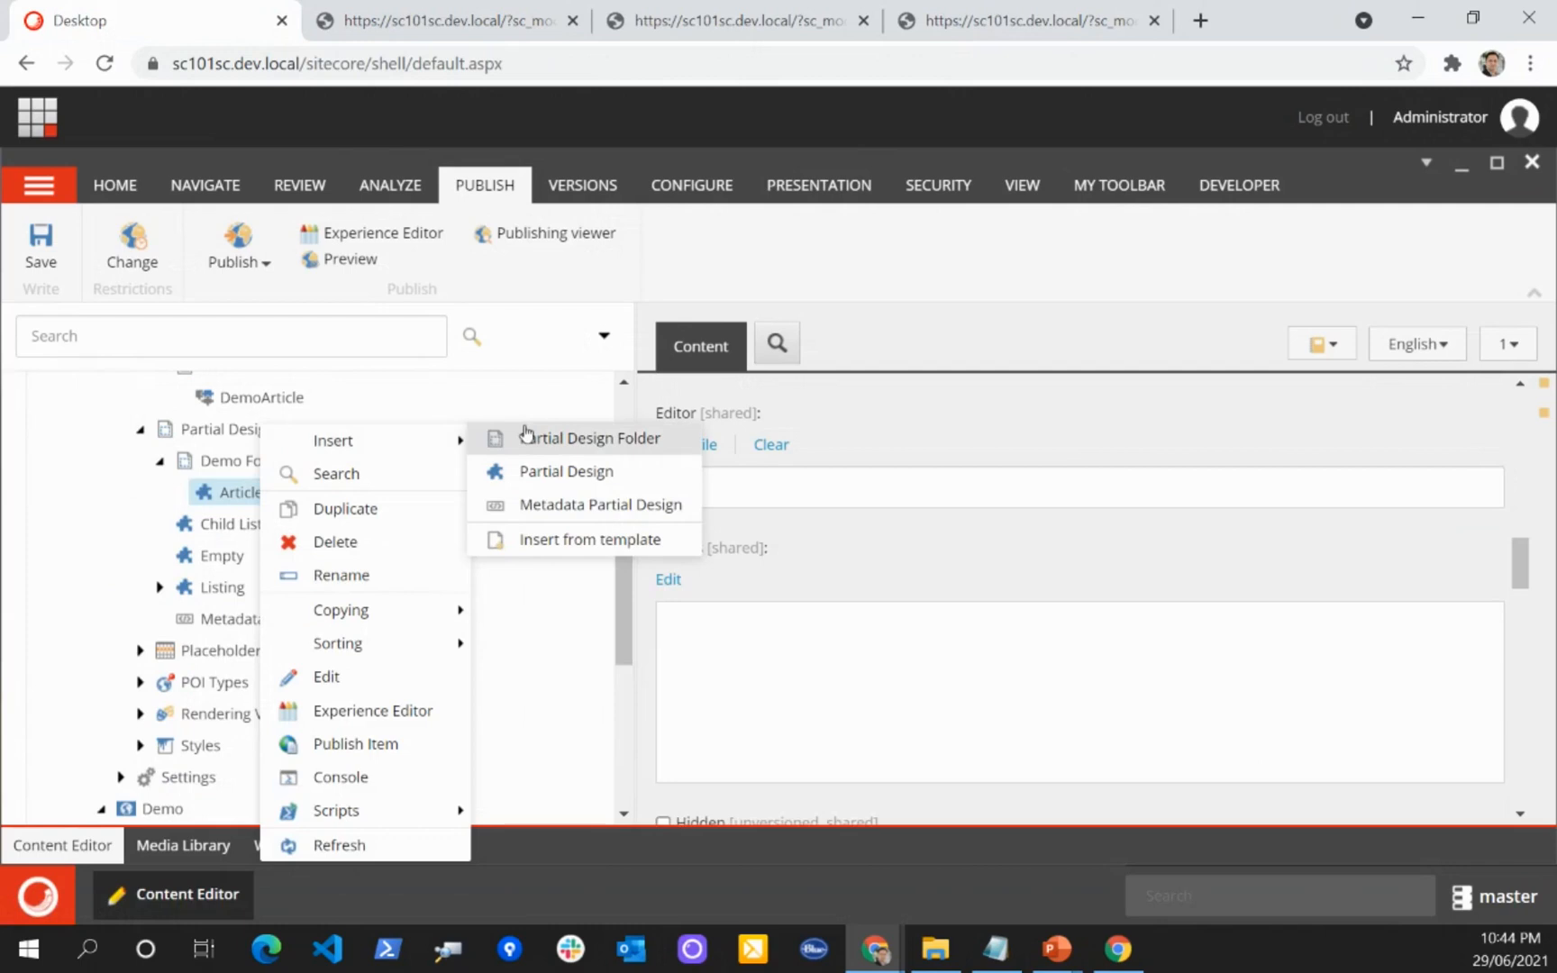
left_click(521, 471)
type("Ar")
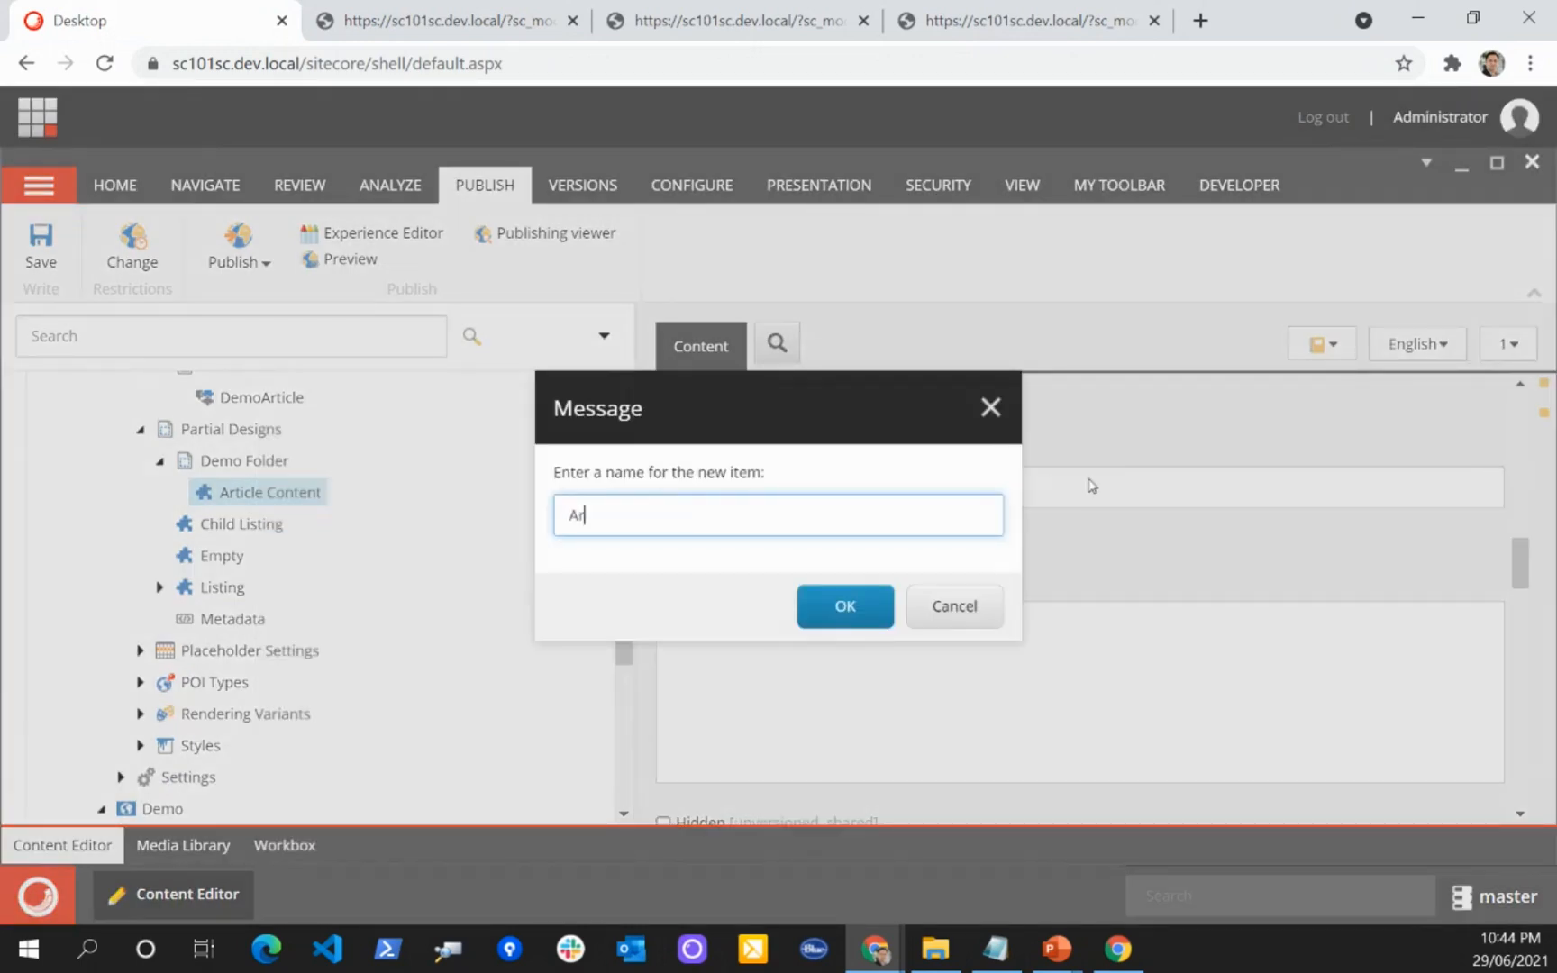
type("ticle Content Extended")
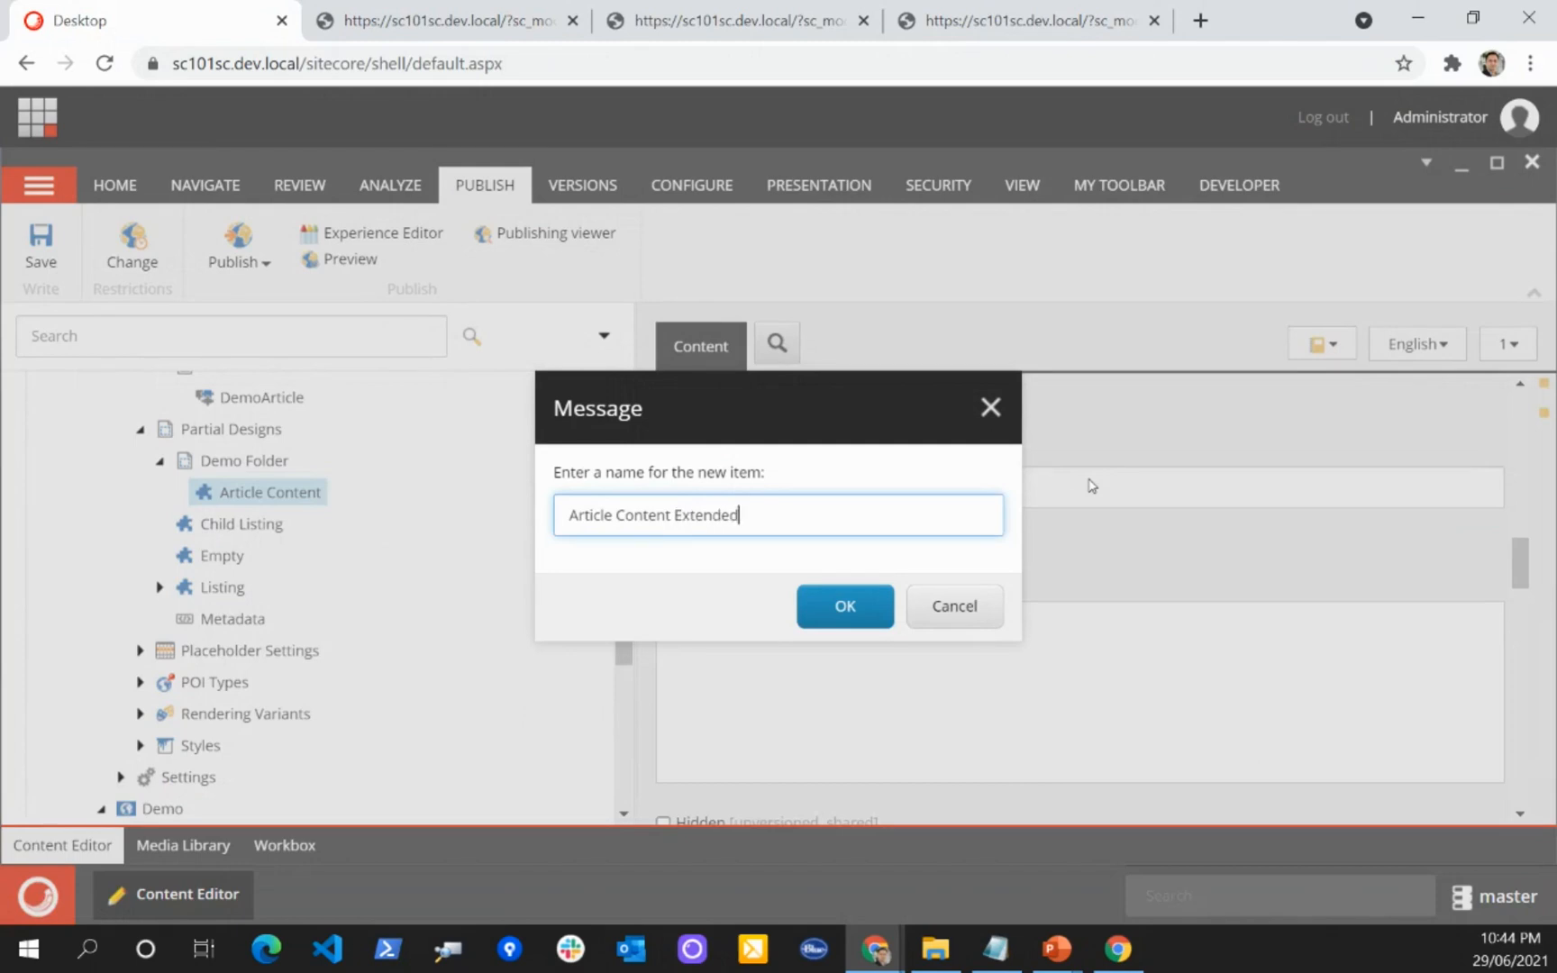
key("Return")
left_click(38, 263)
Step: In the Experience Editor, set Article Content Extended's Base Partial Design to Partial Designs/Demo Folder/Article Content and save
left_click(389, 234)
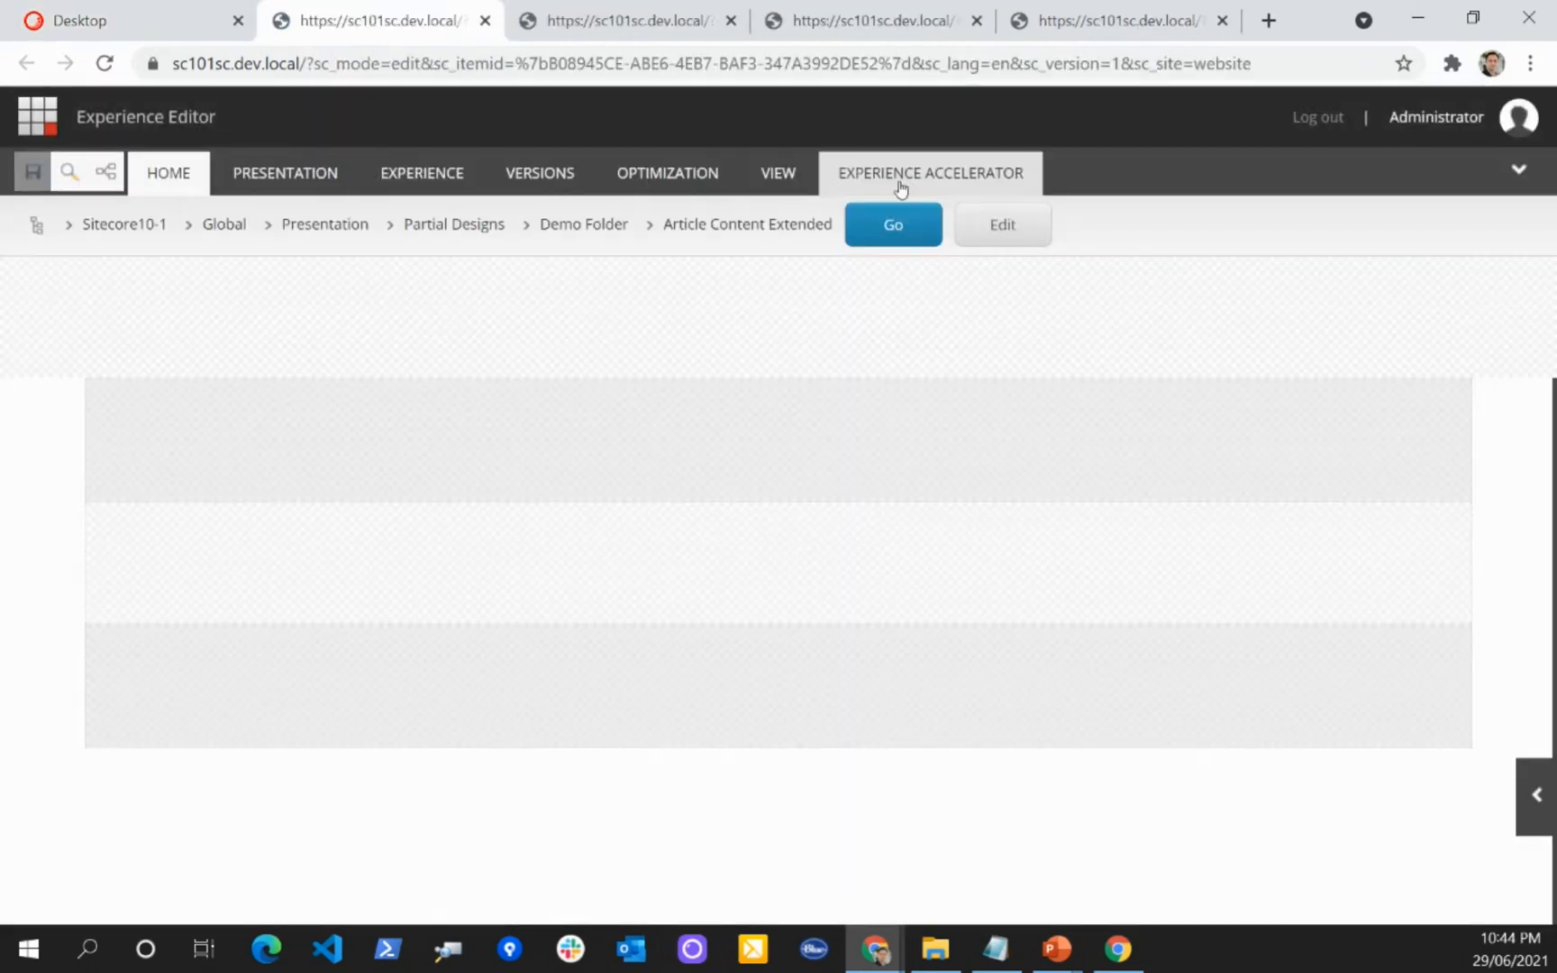
left_click(910, 176)
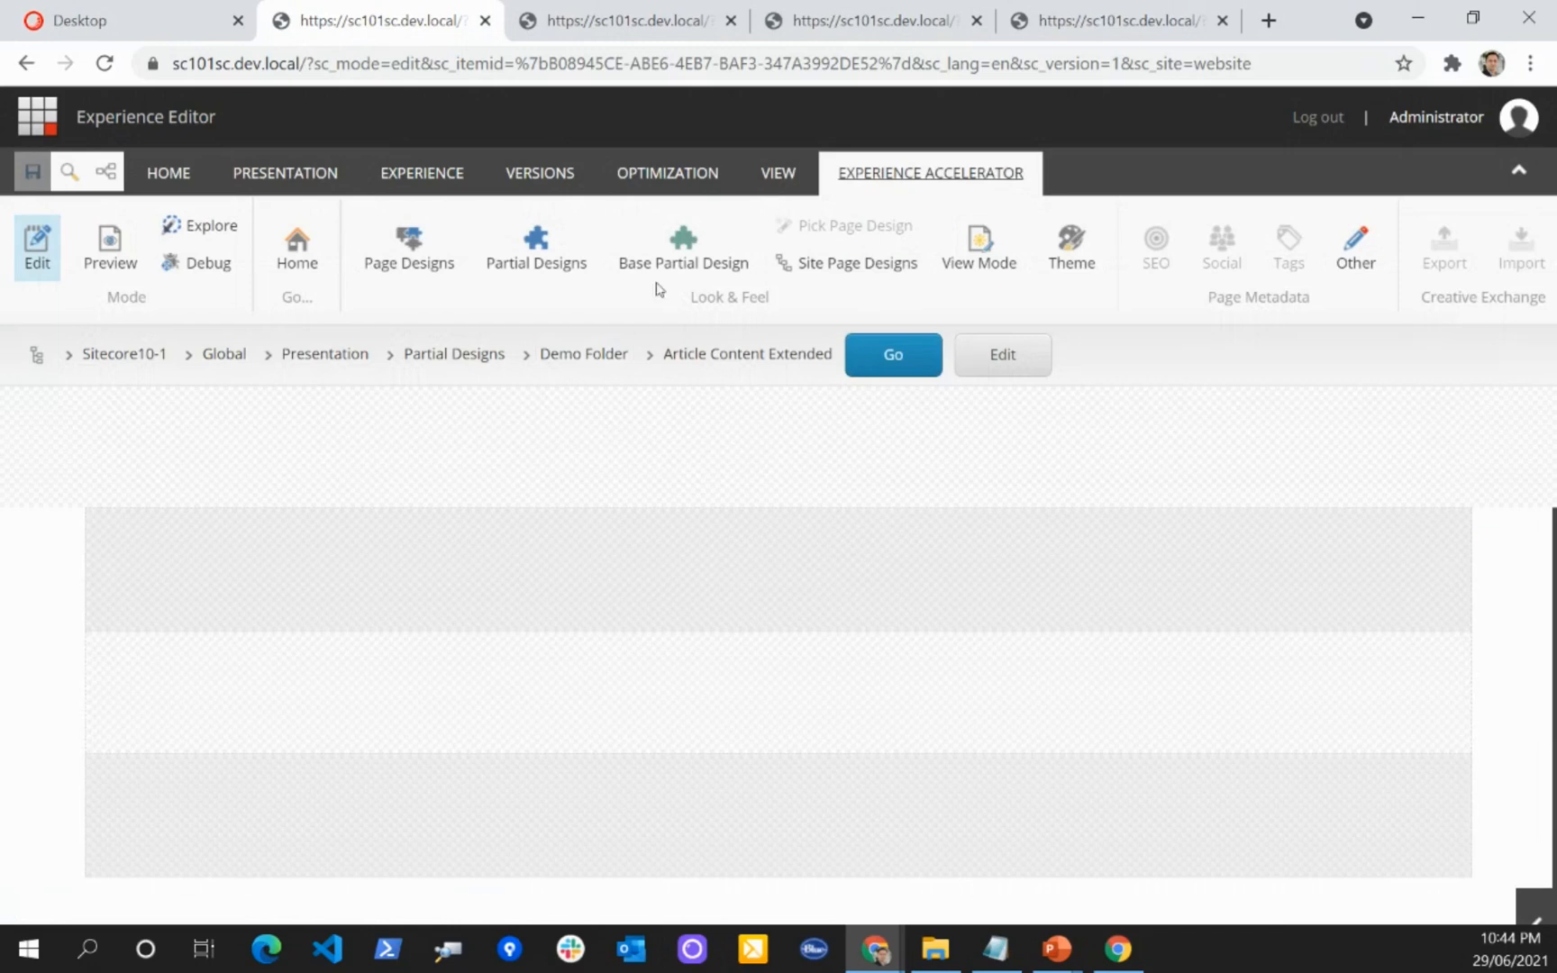
left_click(687, 253)
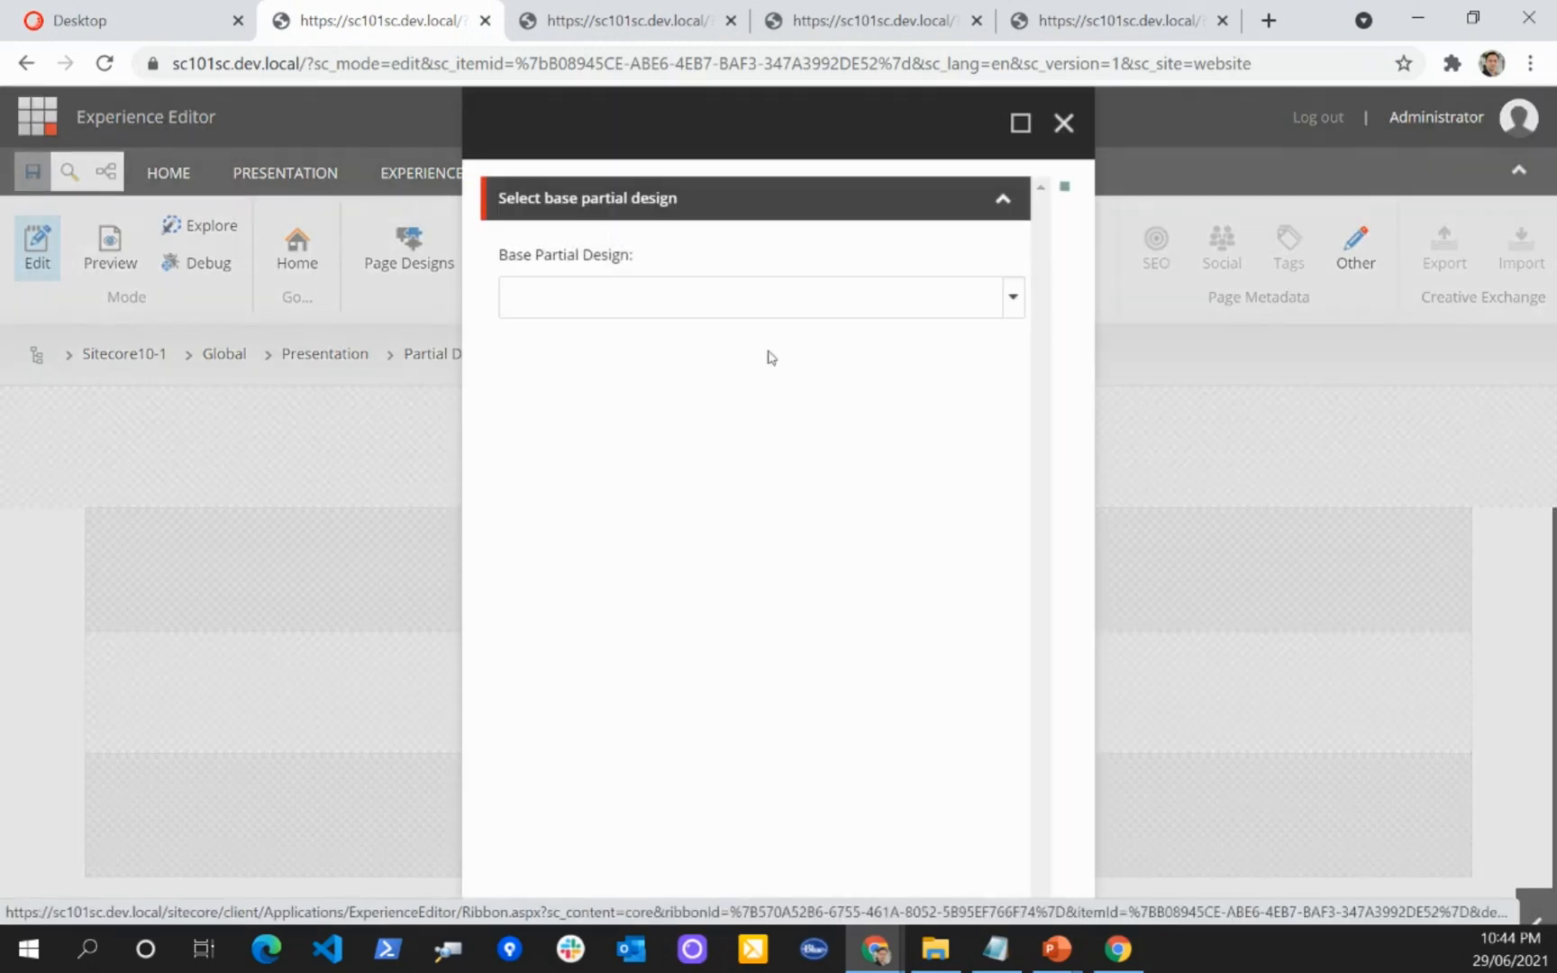
left_click(790, 295)
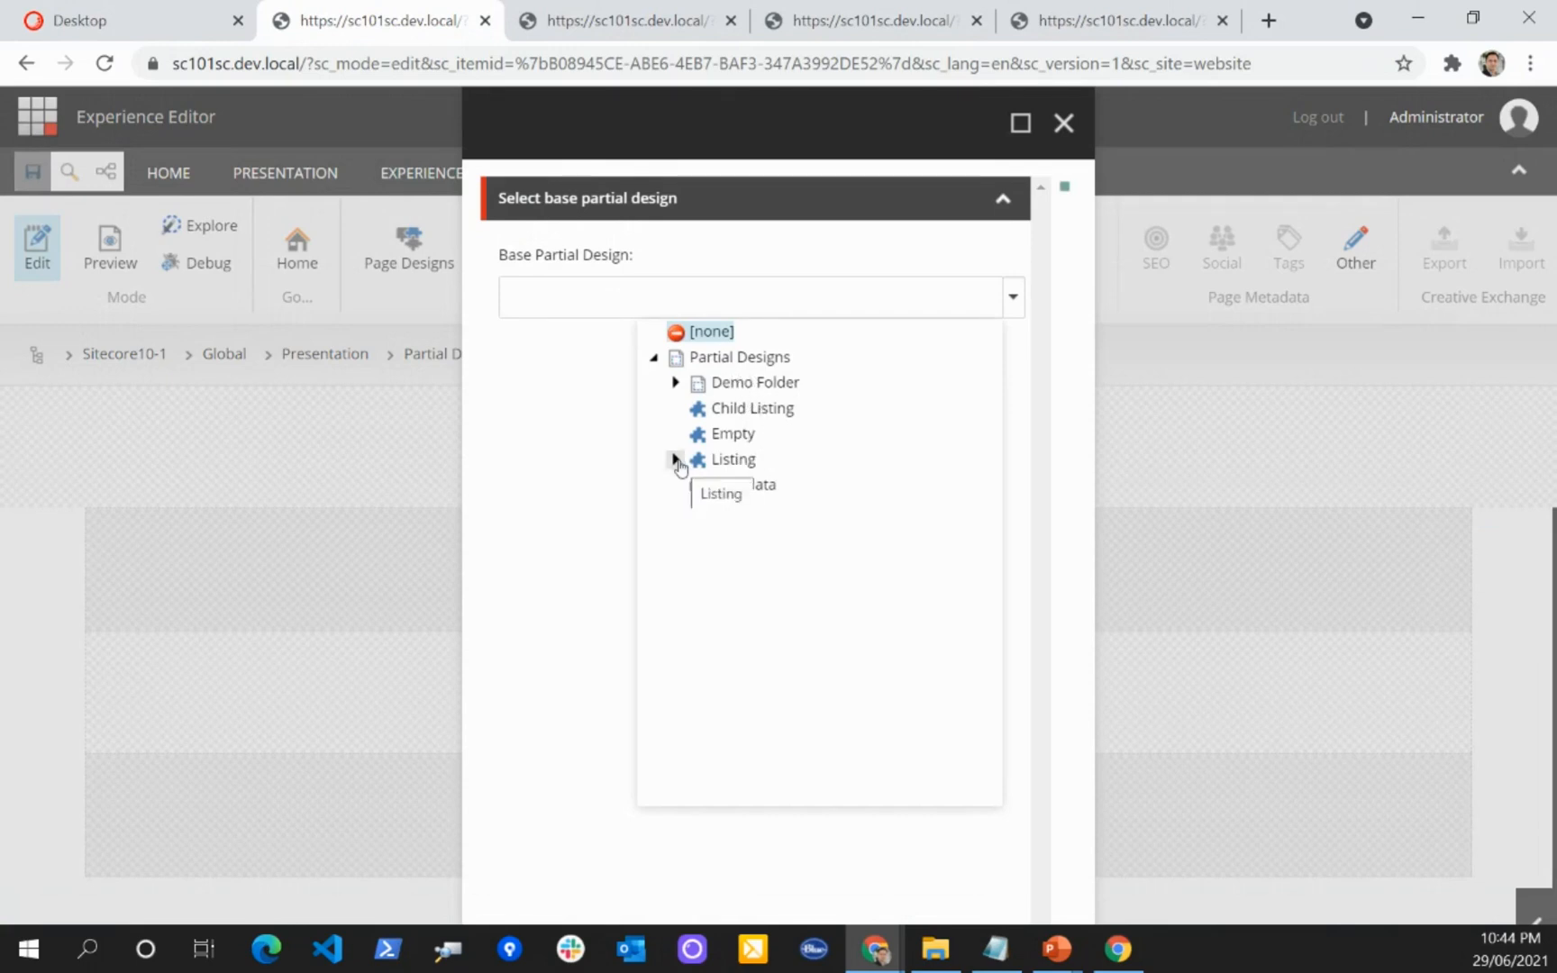
left_click(675, 382)
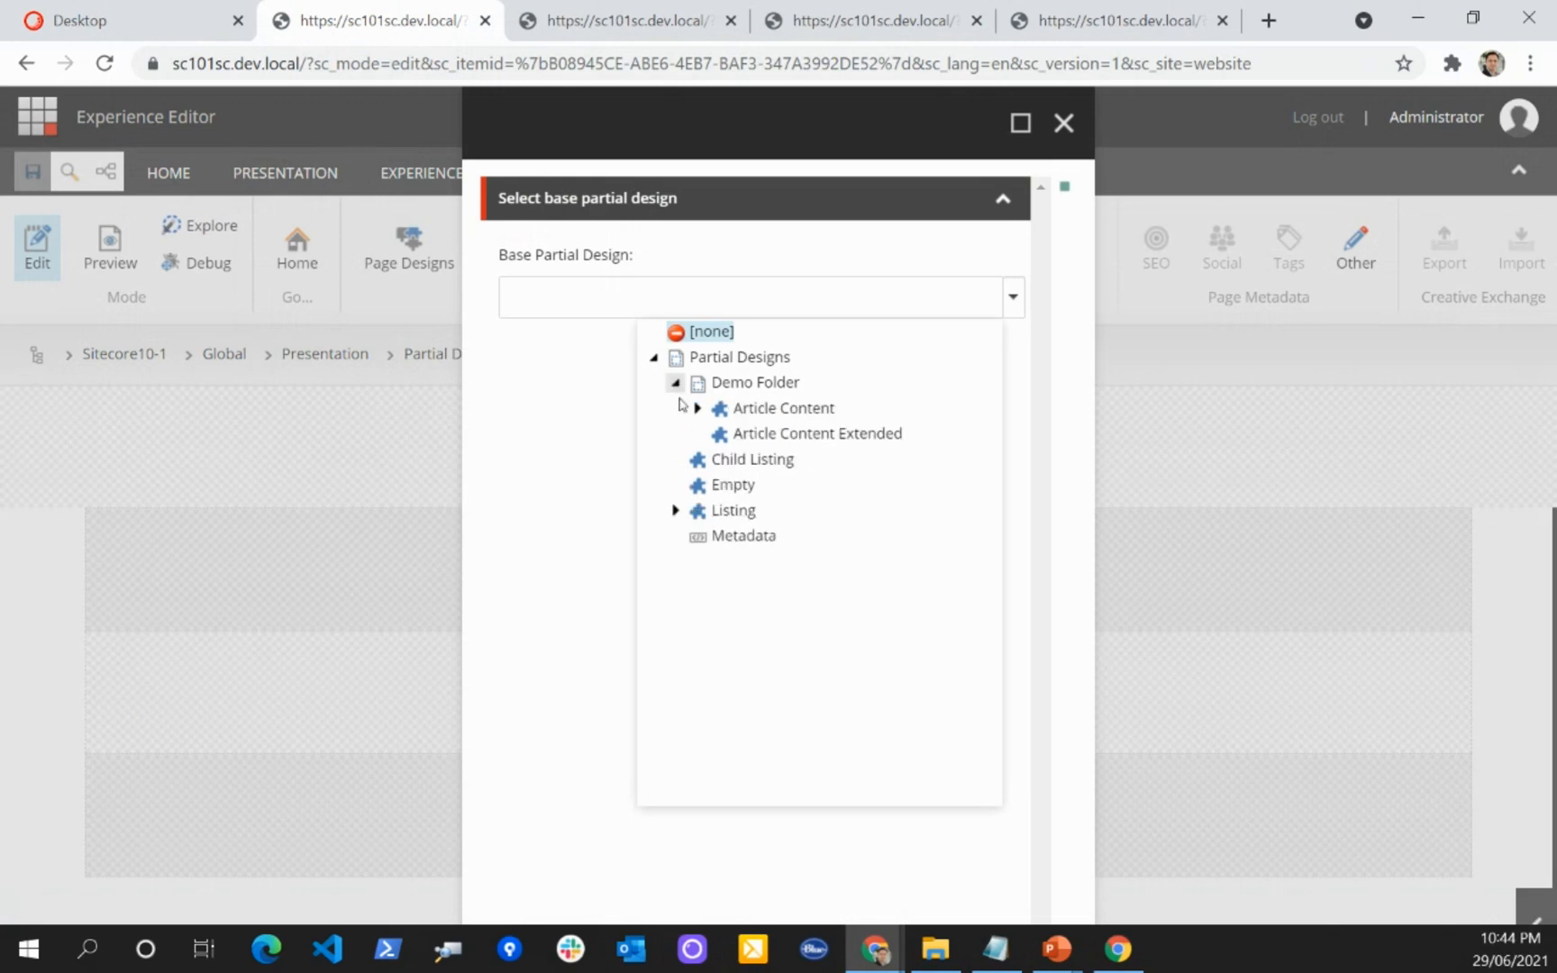
left_click(782, 409)
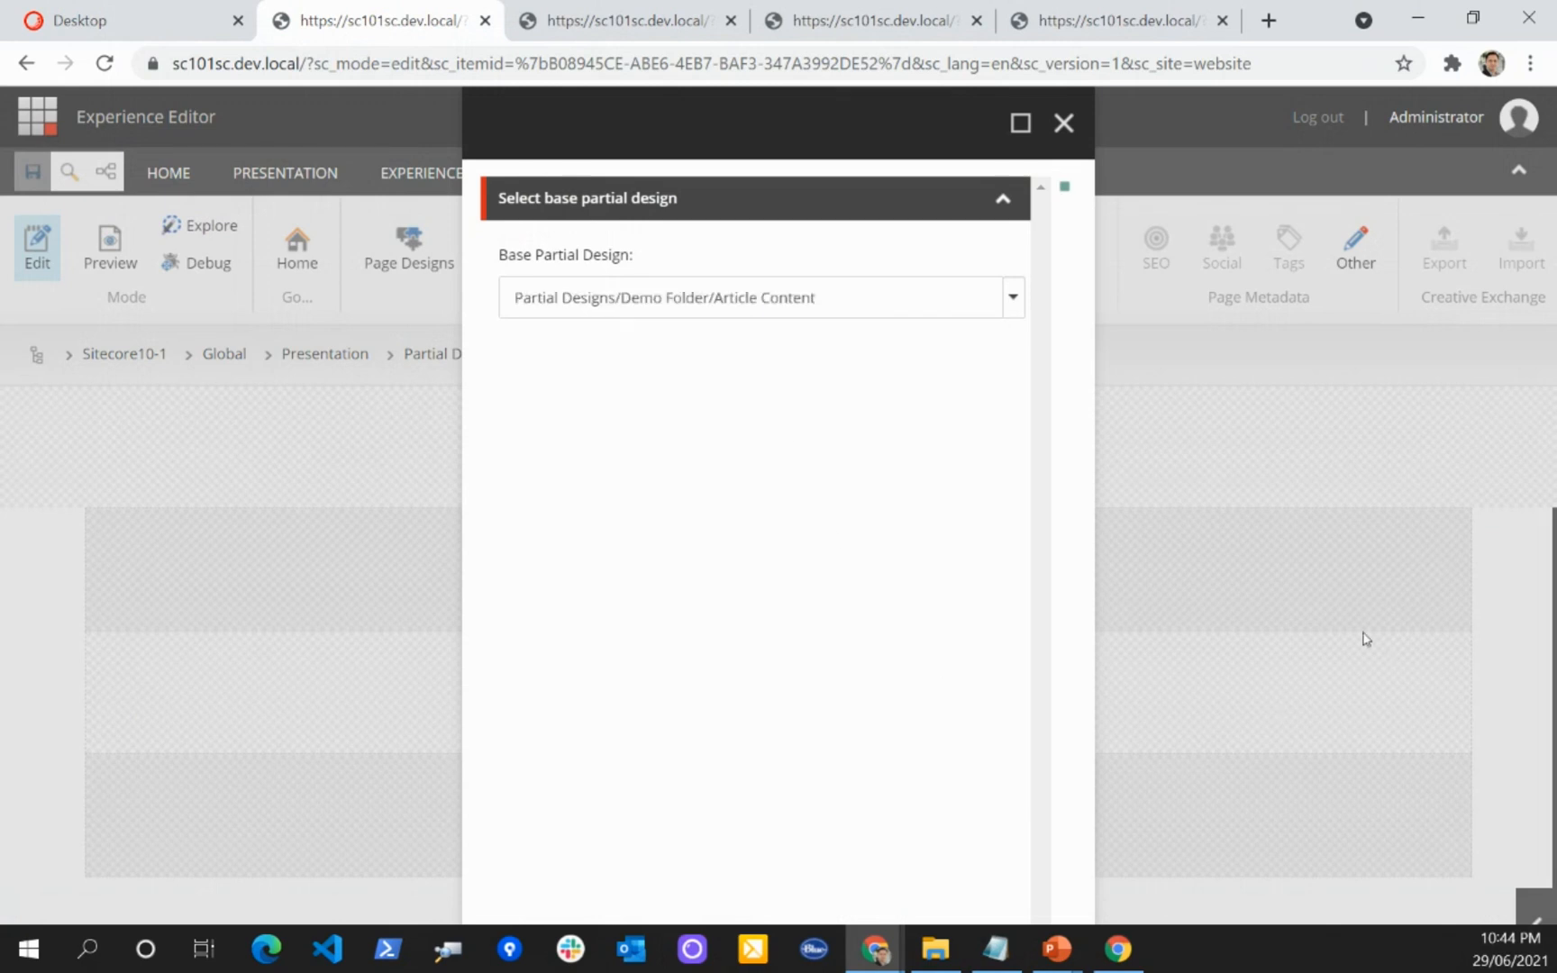
left_click(1529, 65)
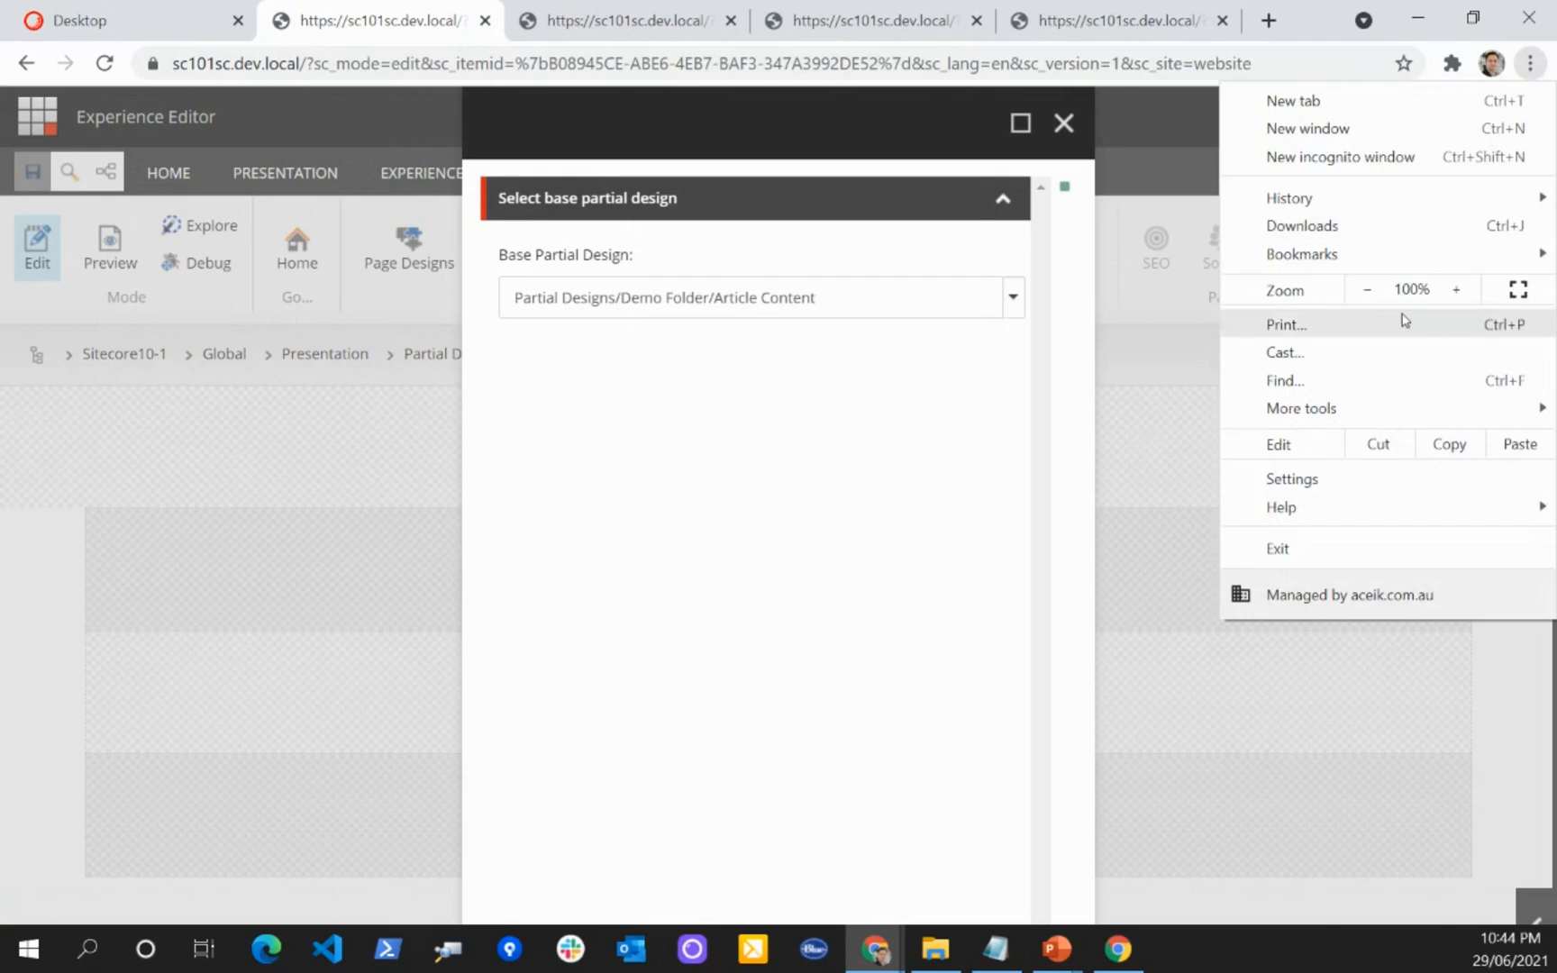
left_click(1366, 289)
left_click(836, 906)
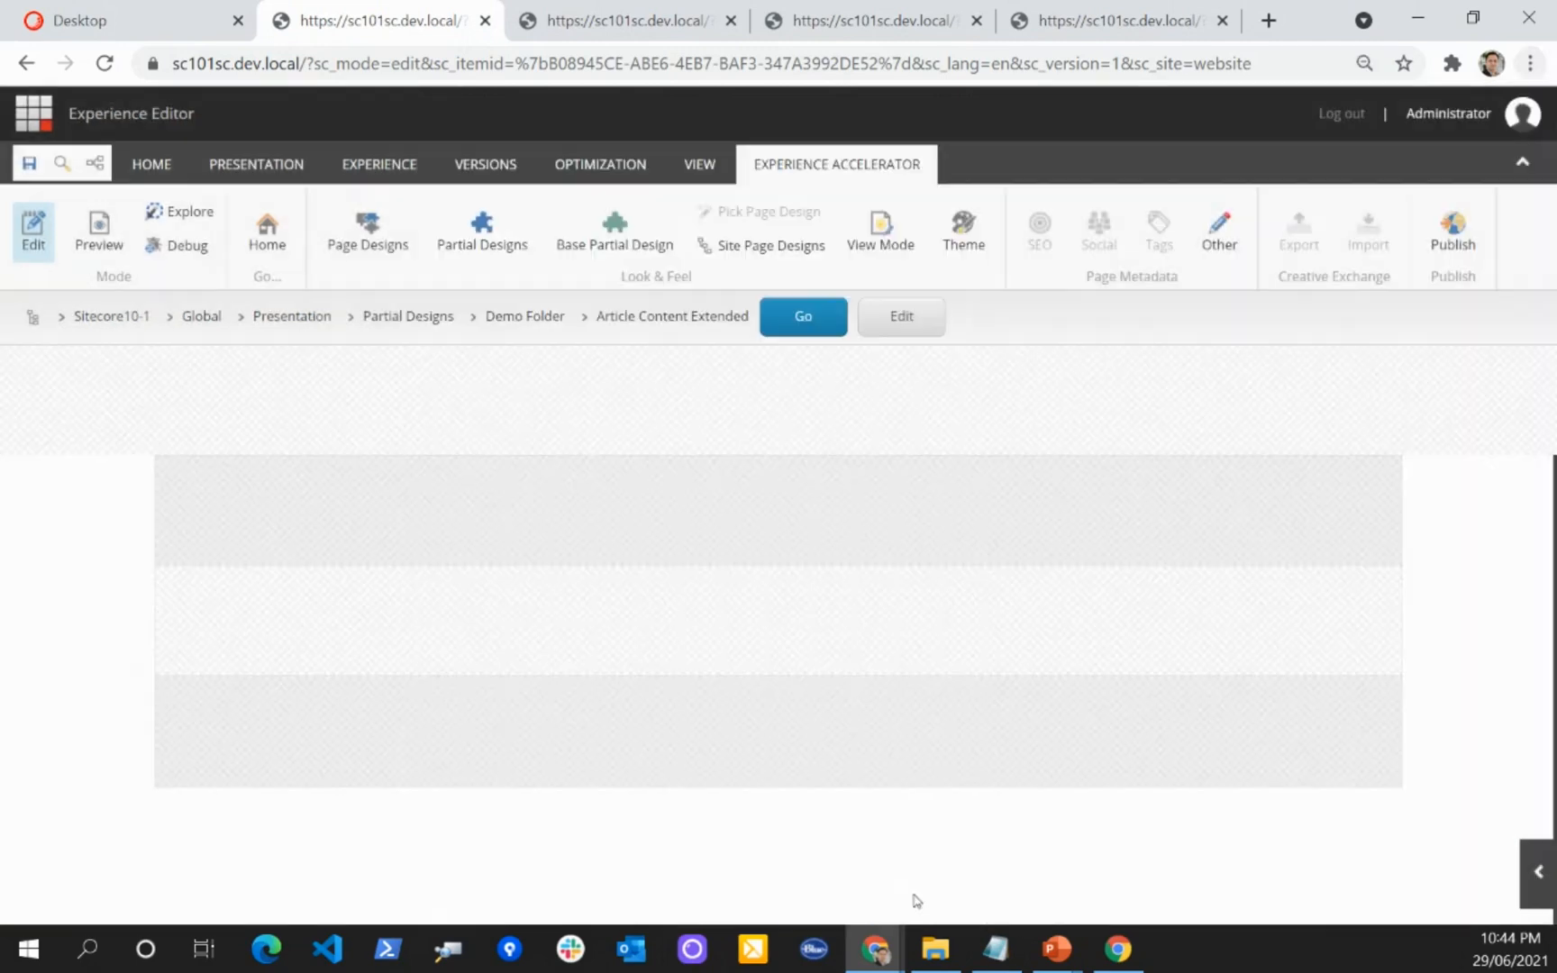
left_click(32, 165)
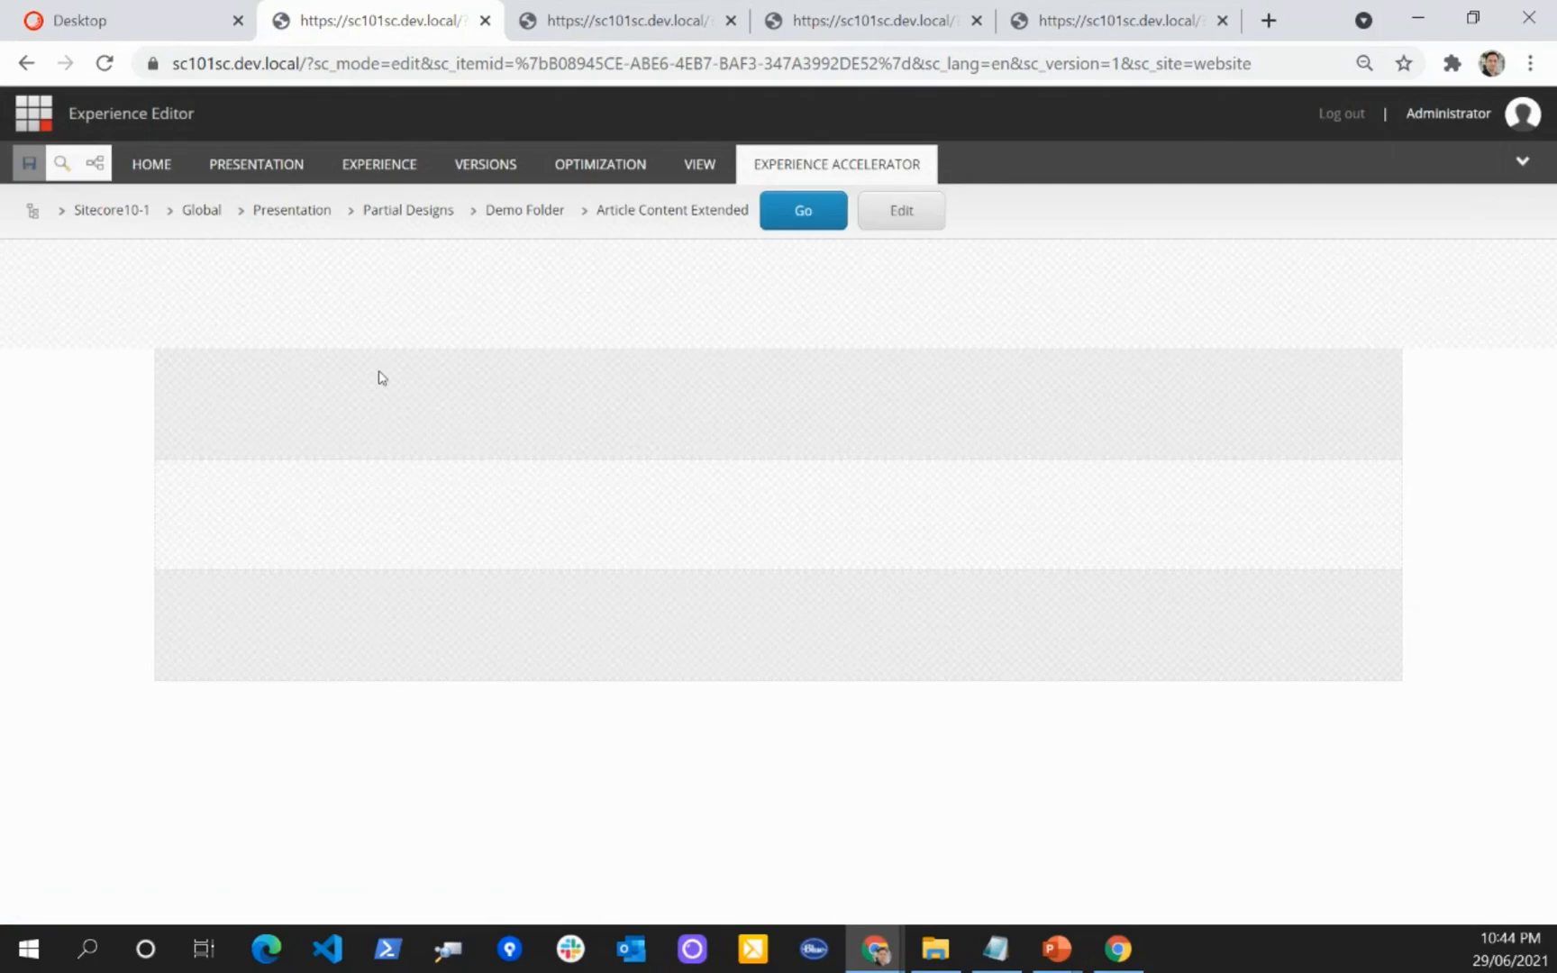
Step: Add an Image rendering to the main placeholder of the Article Content Extended partial design
mouse_move(222, 511)
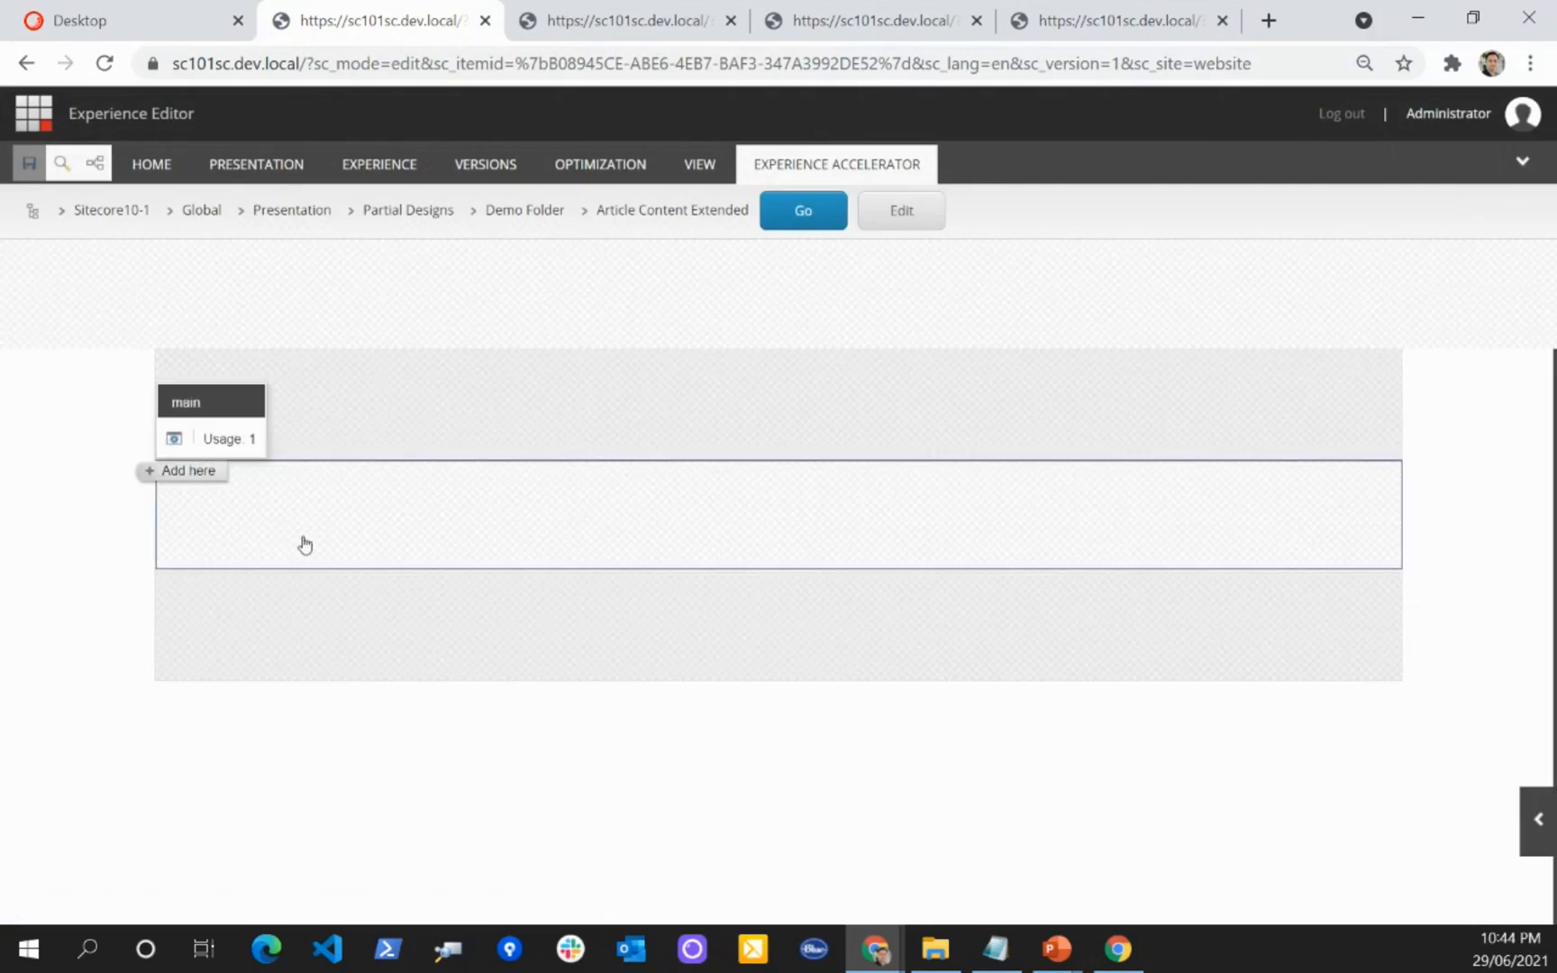
left_click(176, 472)
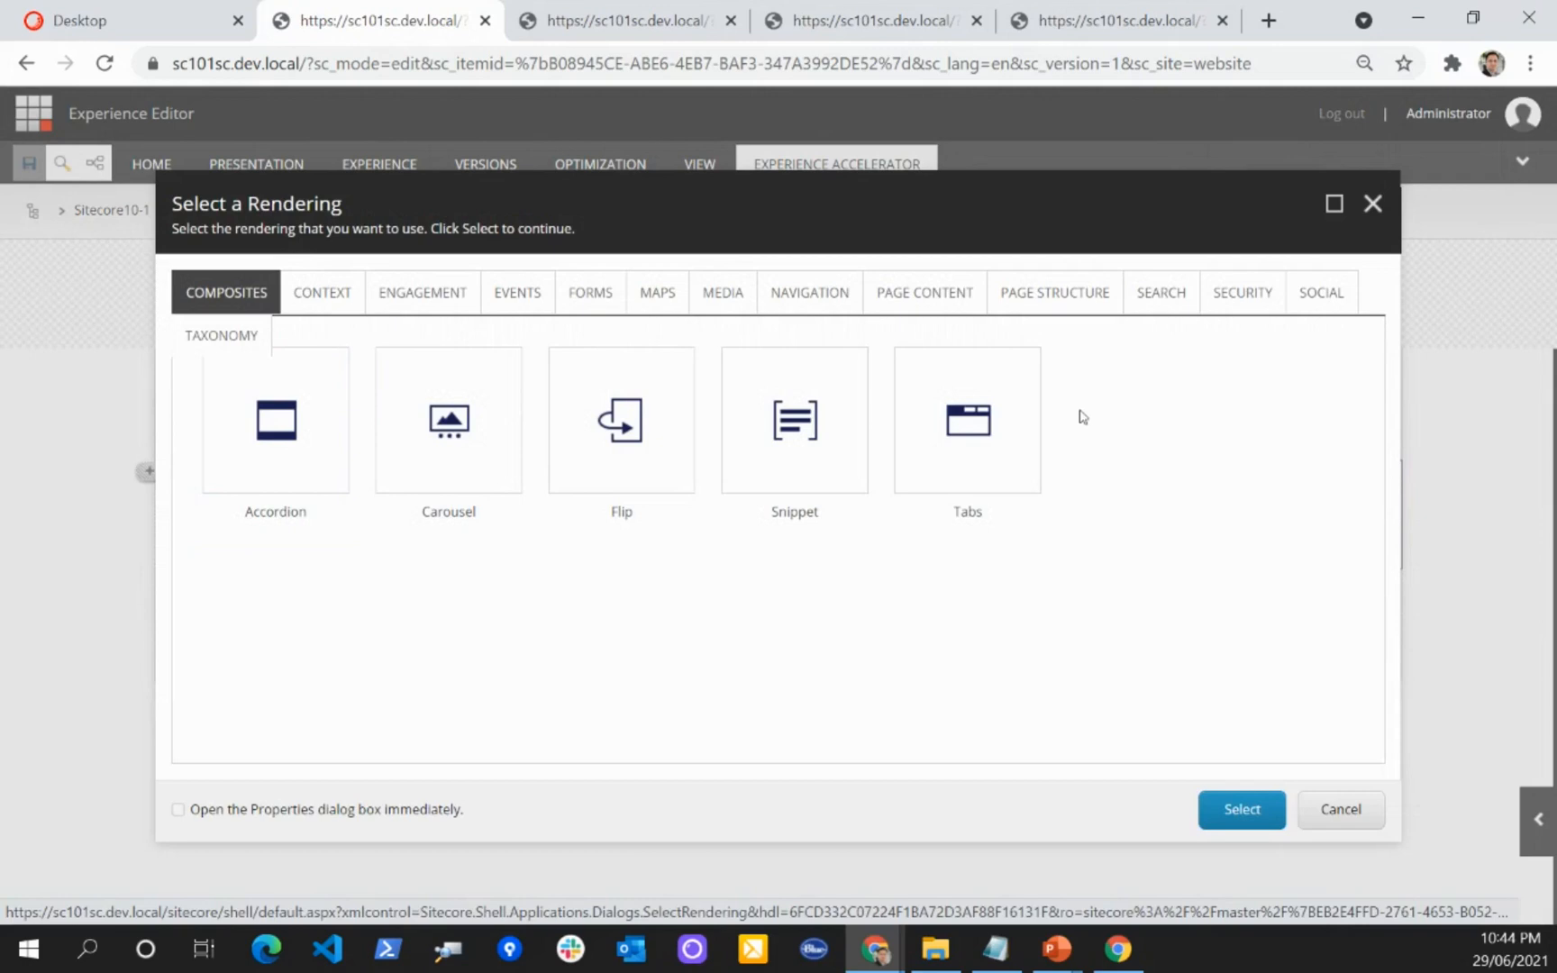
left_click(905, 298)
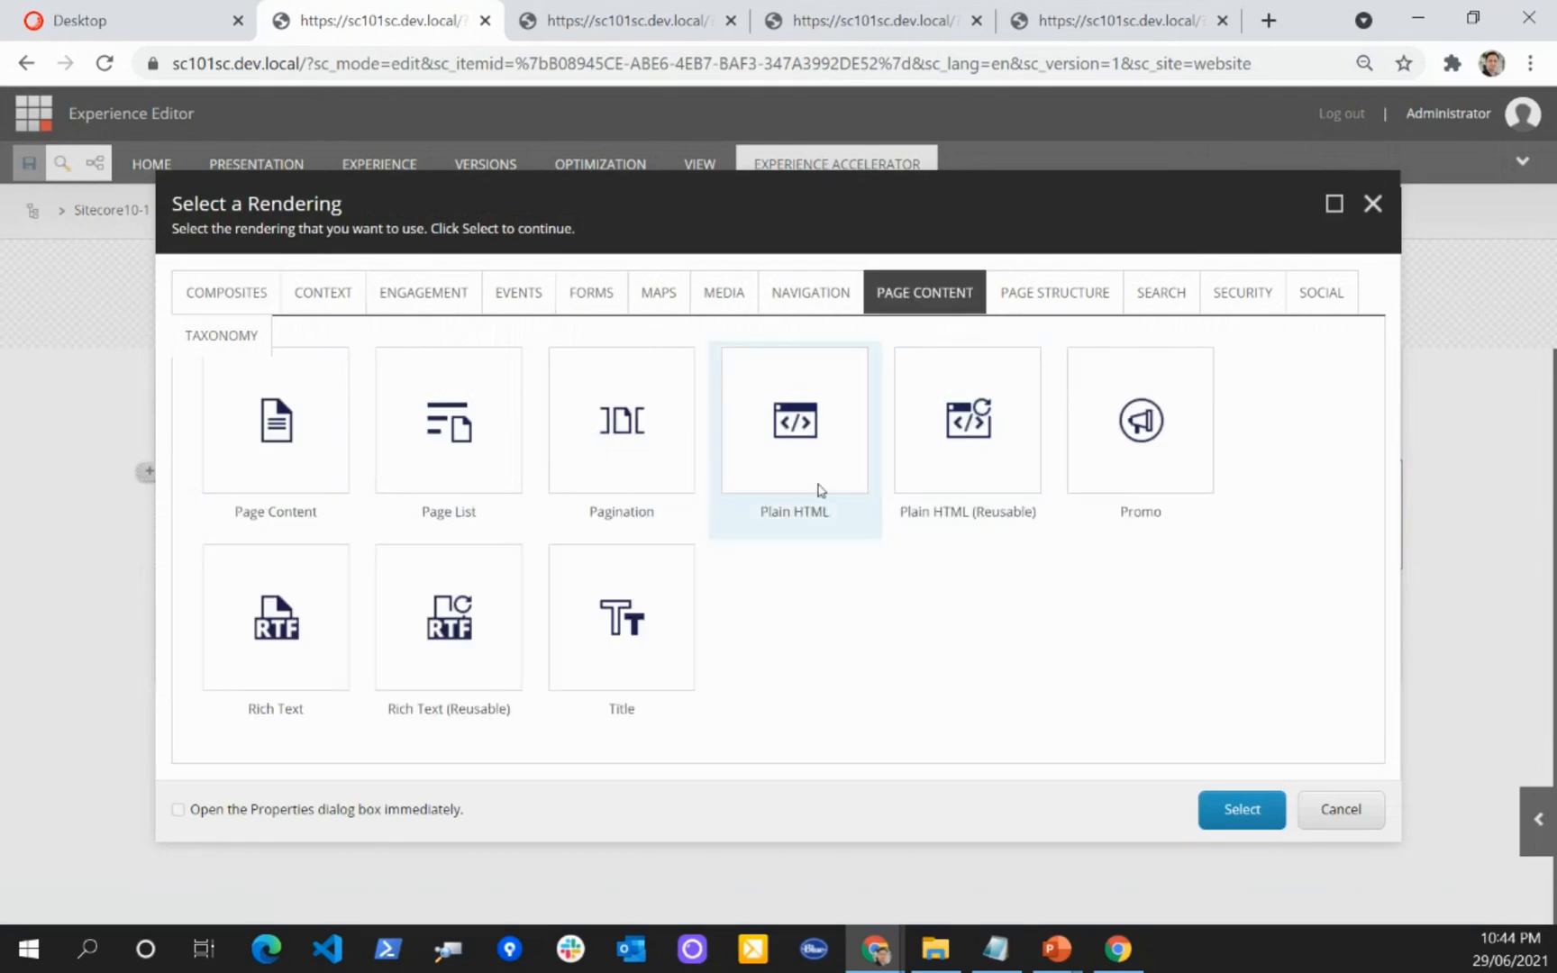
left_click(723, 292)
left_click(689, 365)
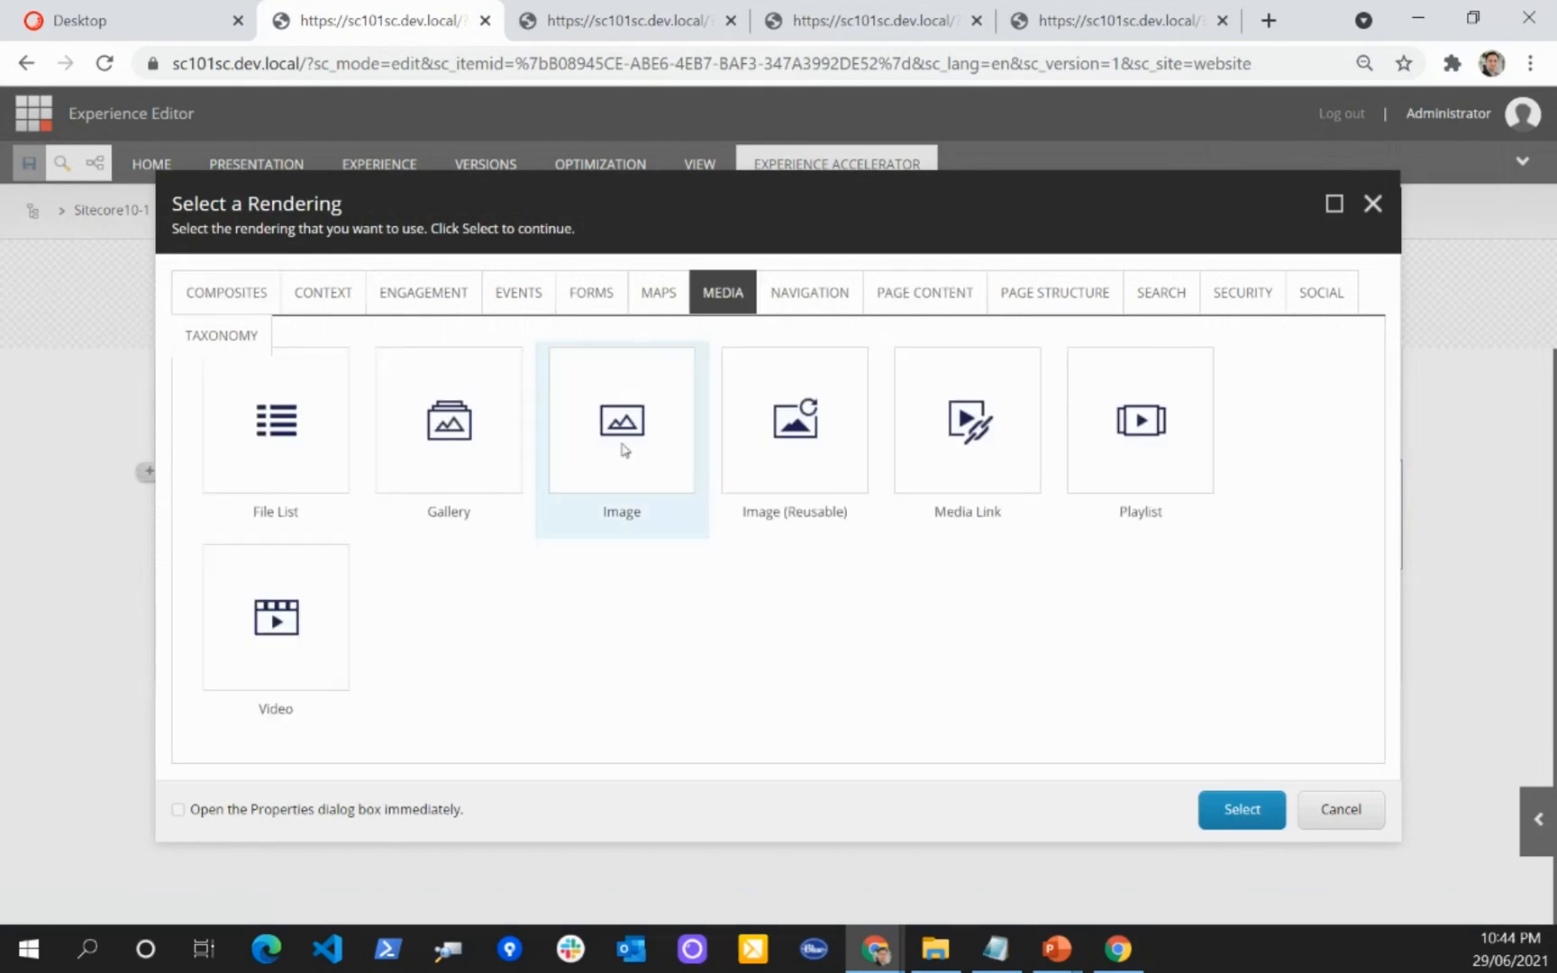
left_click(1242, 810)
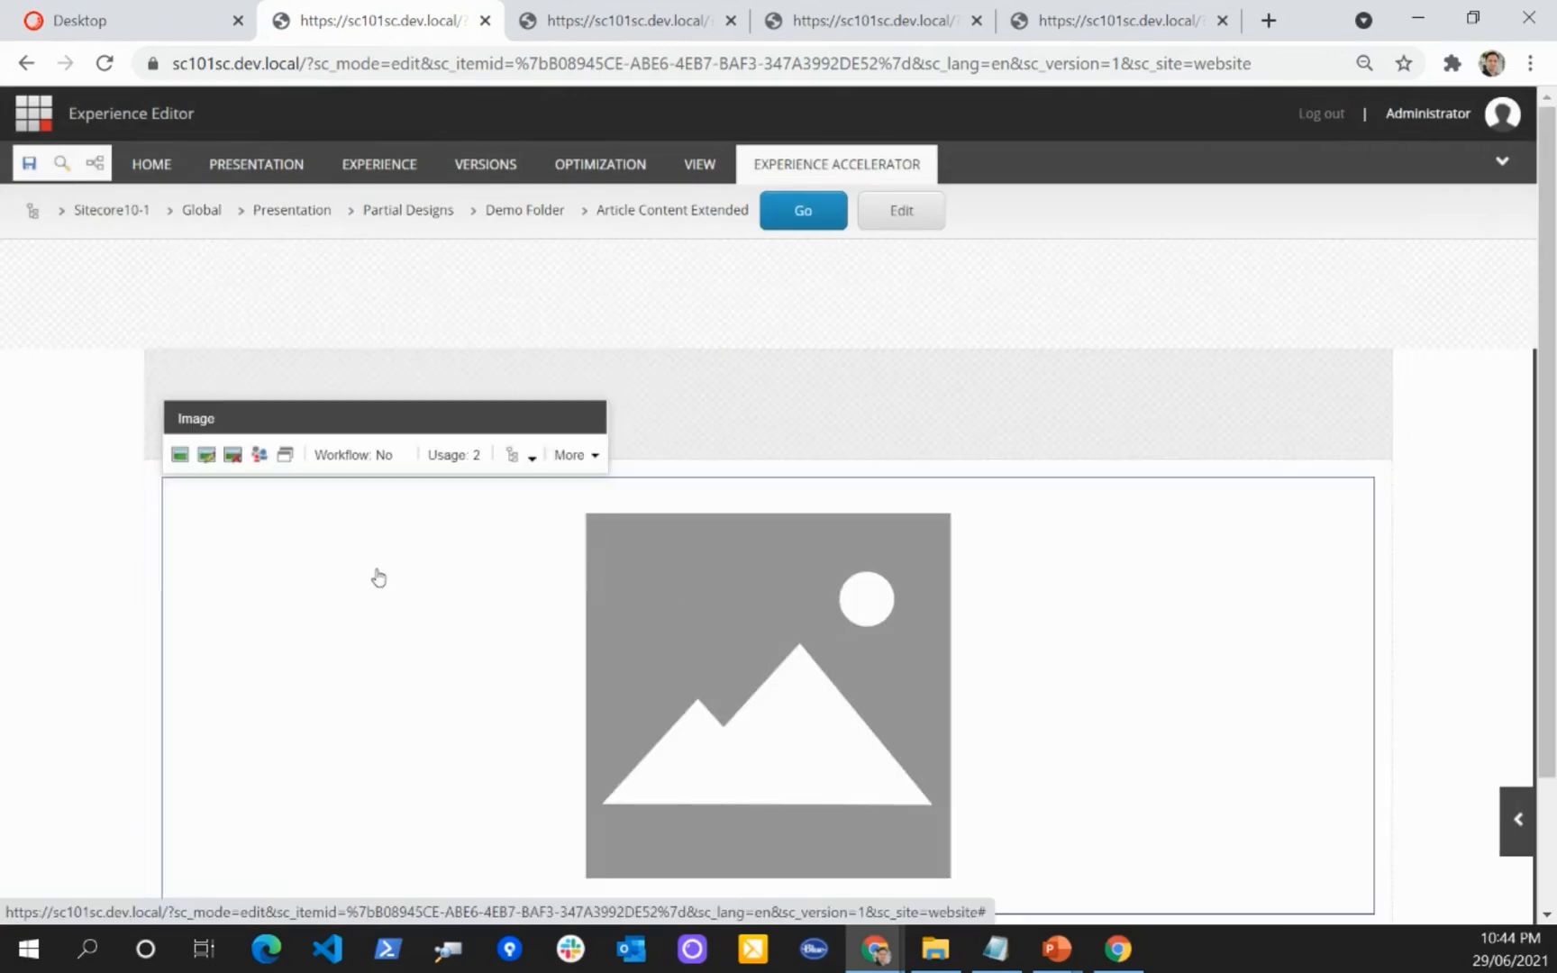
Step: Try to choose a picture for the Image rendering from all image files in the media library, and cancel the selection
left_click(180, 455)
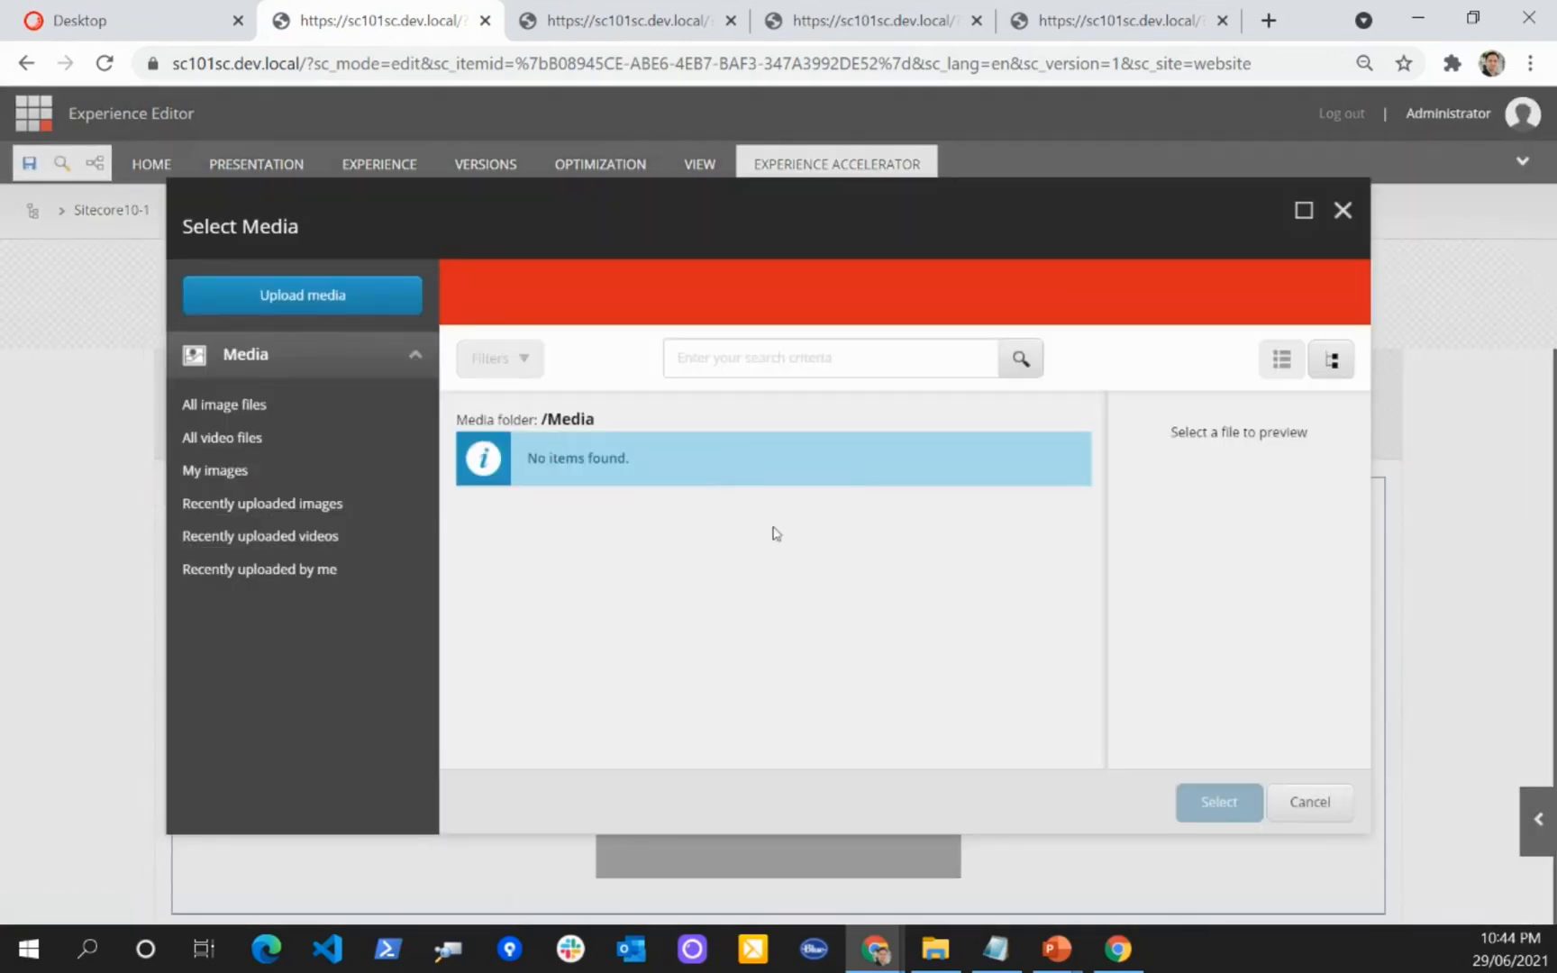
left_click(231, 405)
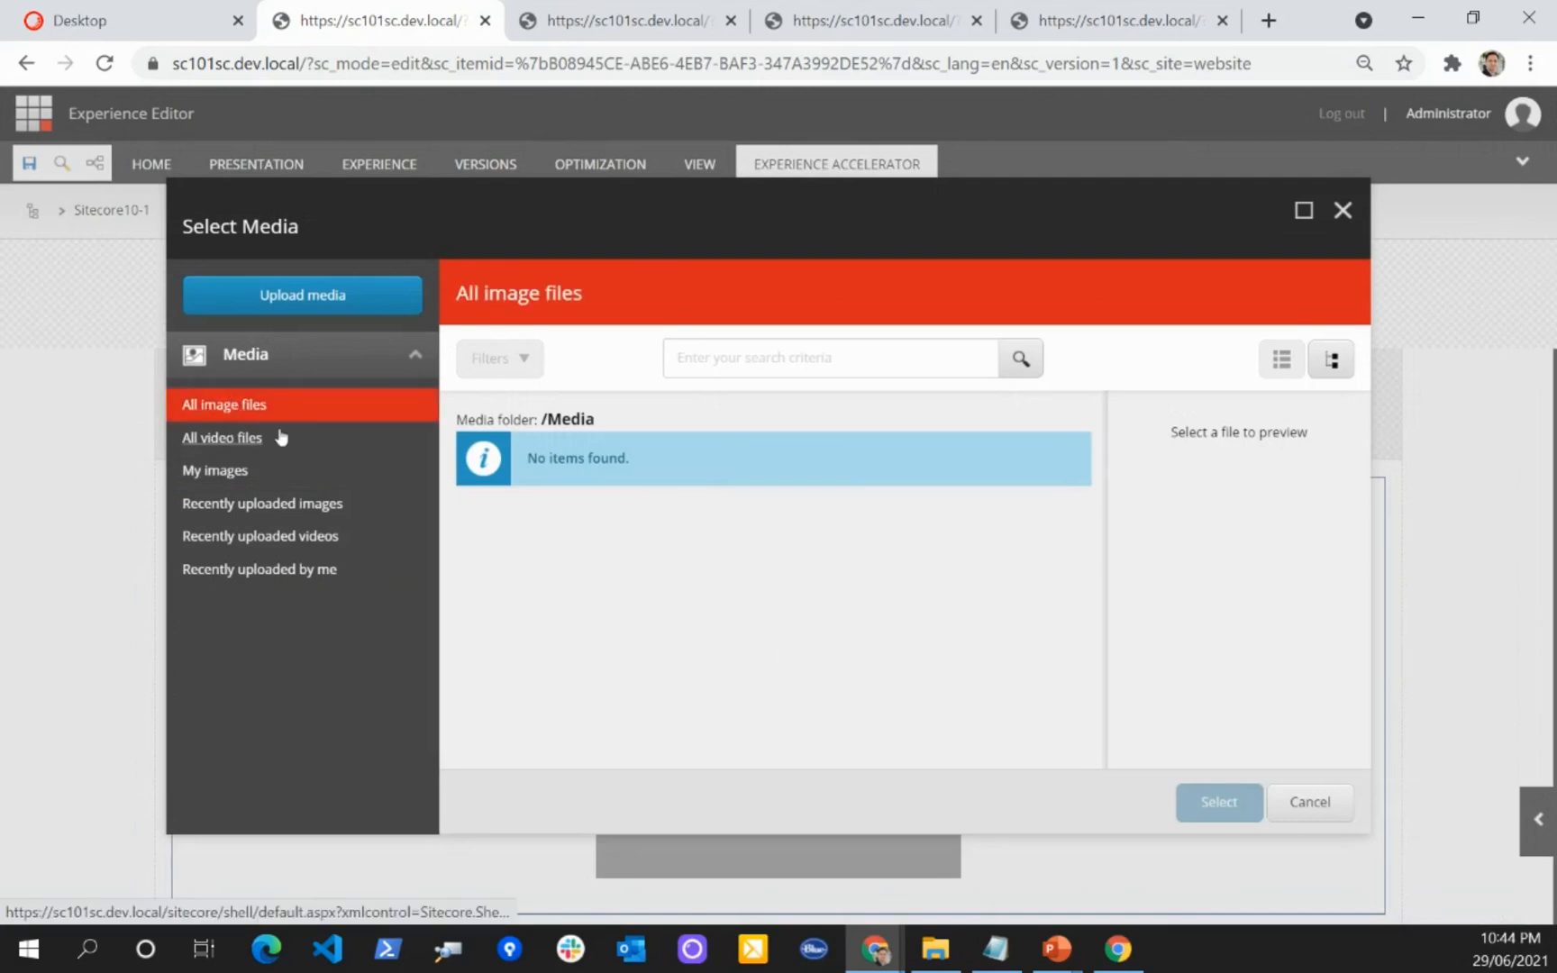
left_click(1288, 799)
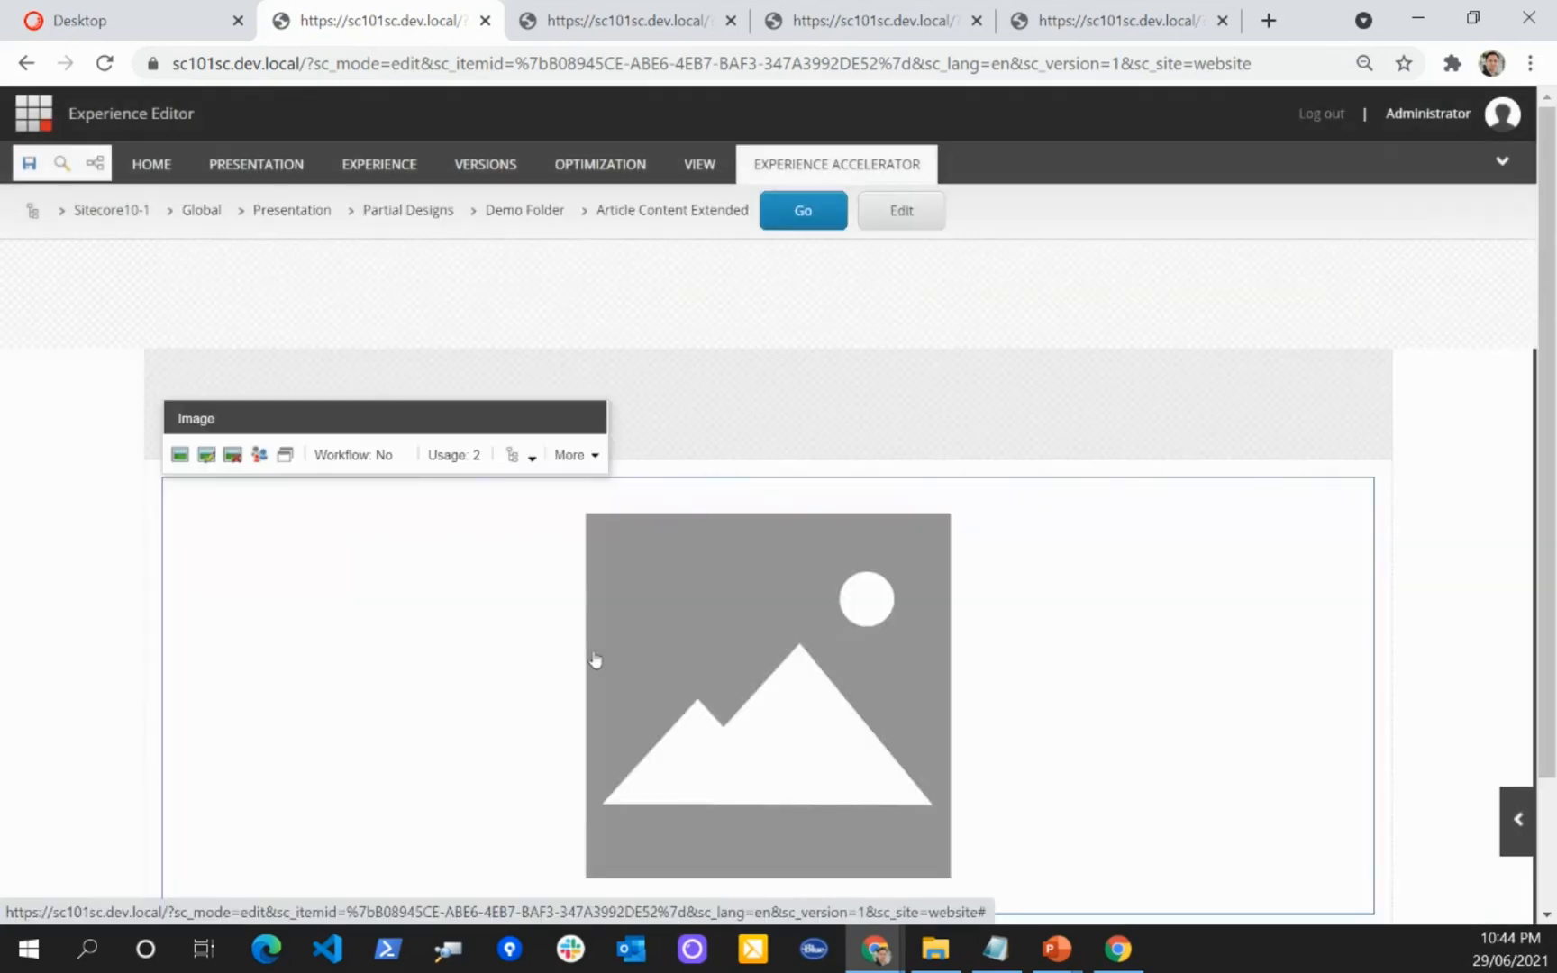
left_click(179, 454)
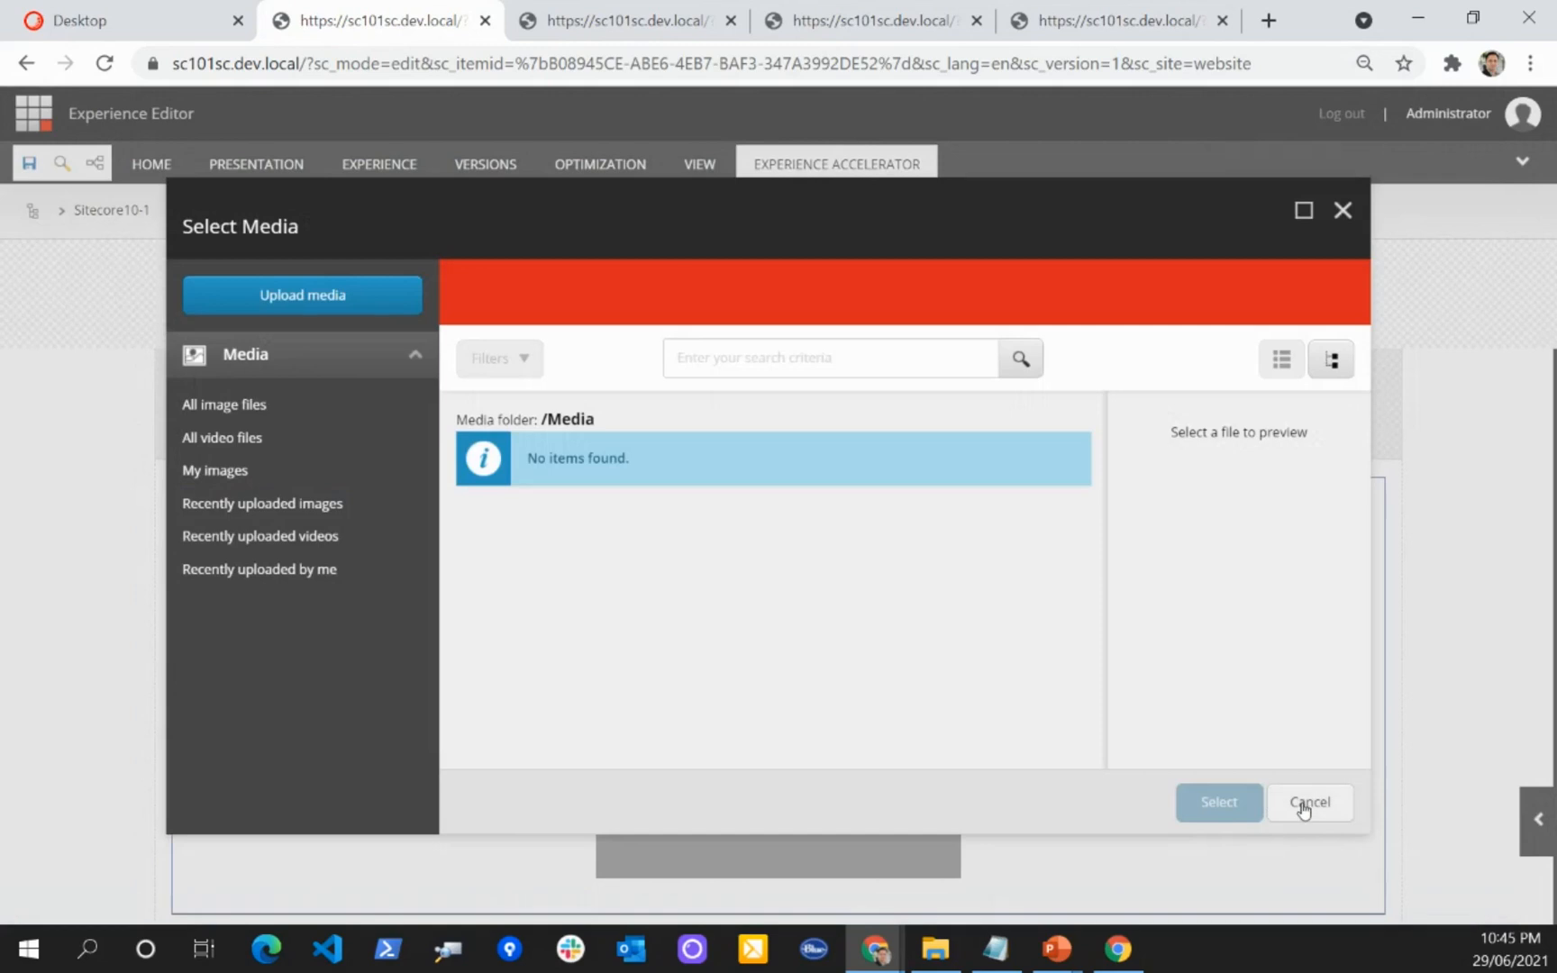
left_click(1302, 804)
left_click(236, 455)
left_click(962, 592)
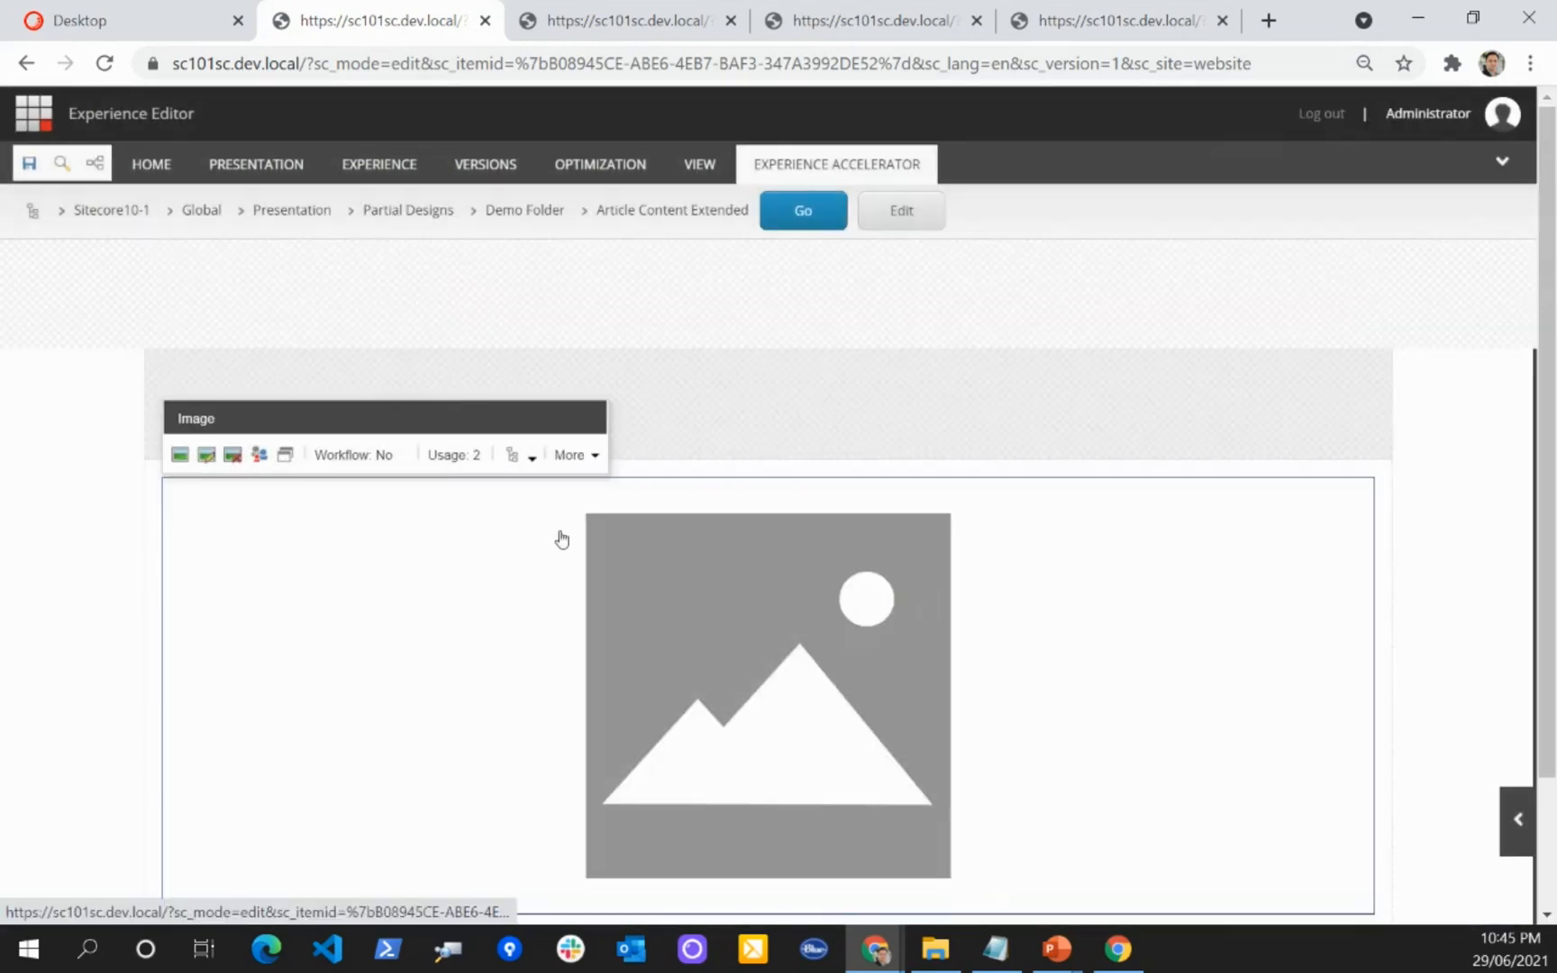
Step: Remove the Image rendering from the main placeholder of Article Content Extended
left_click(526, 456)
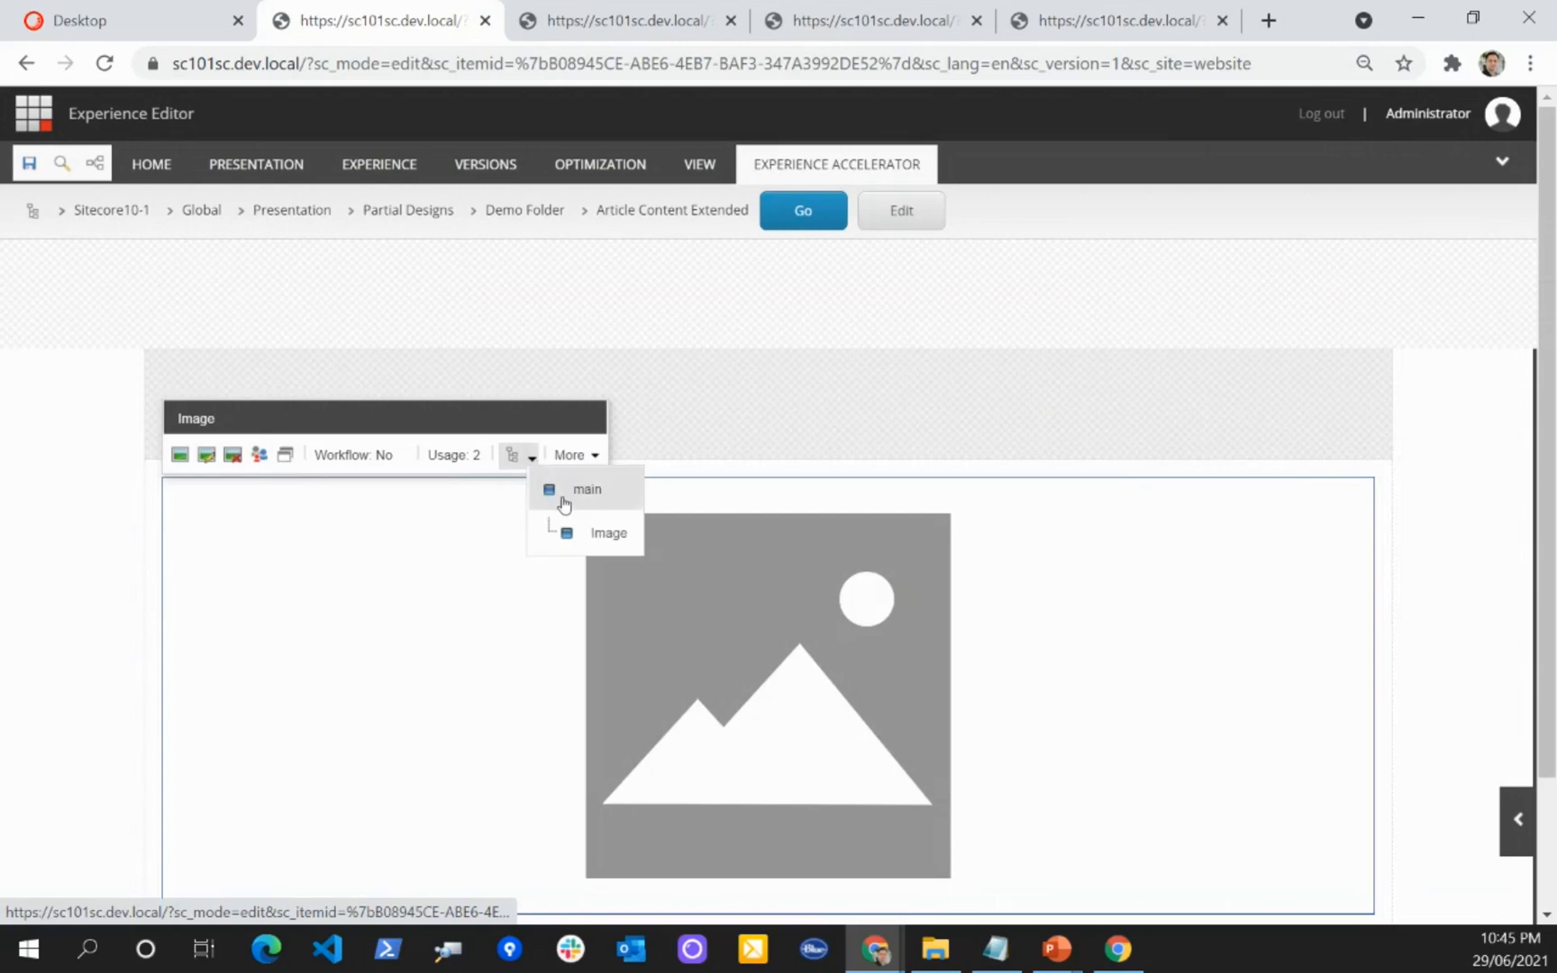
left_click(586, 532)
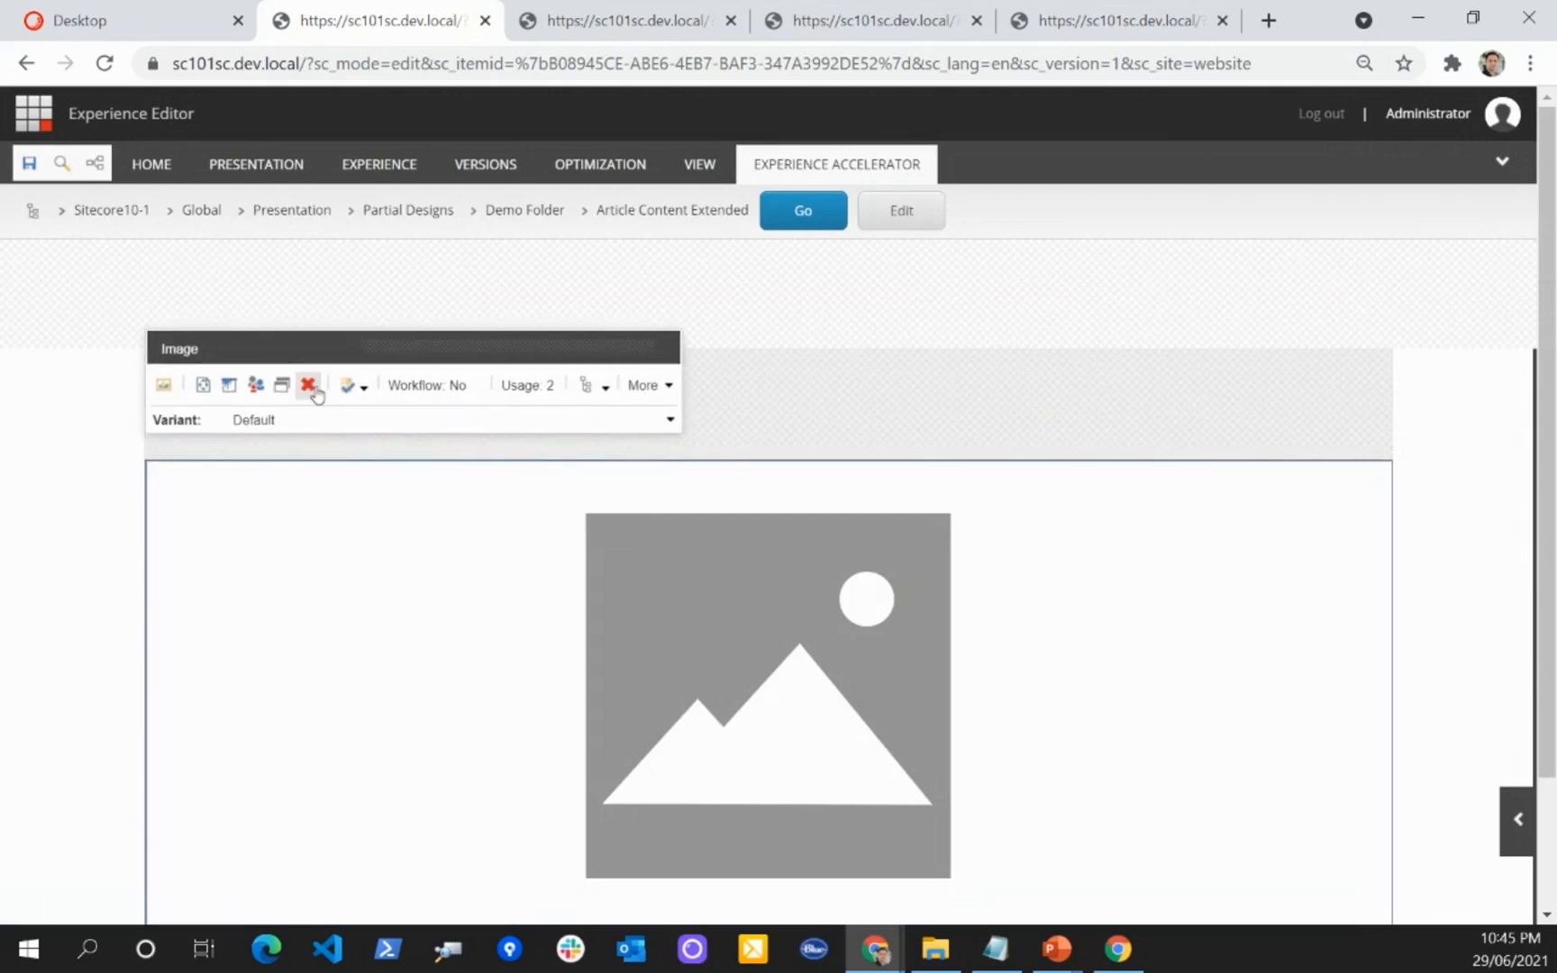
left_click(312, 387)
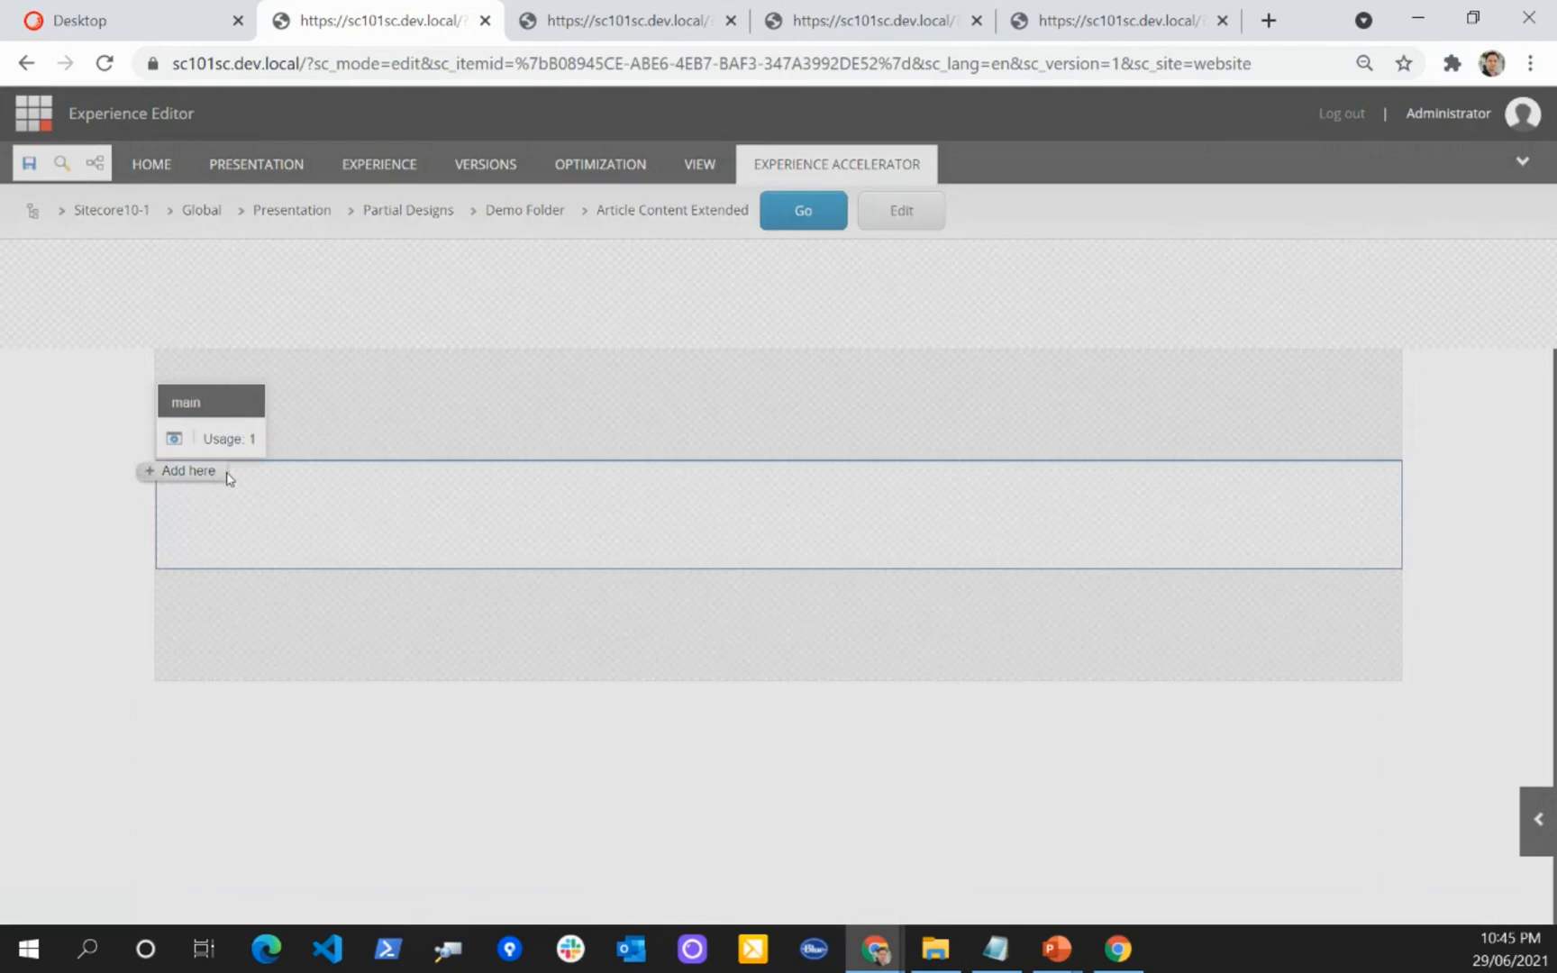
Step: Add a Rich Text rendering to Article Content Extended's main placeholder with the text "Partial Design extended" and save
left_click(224, 473)
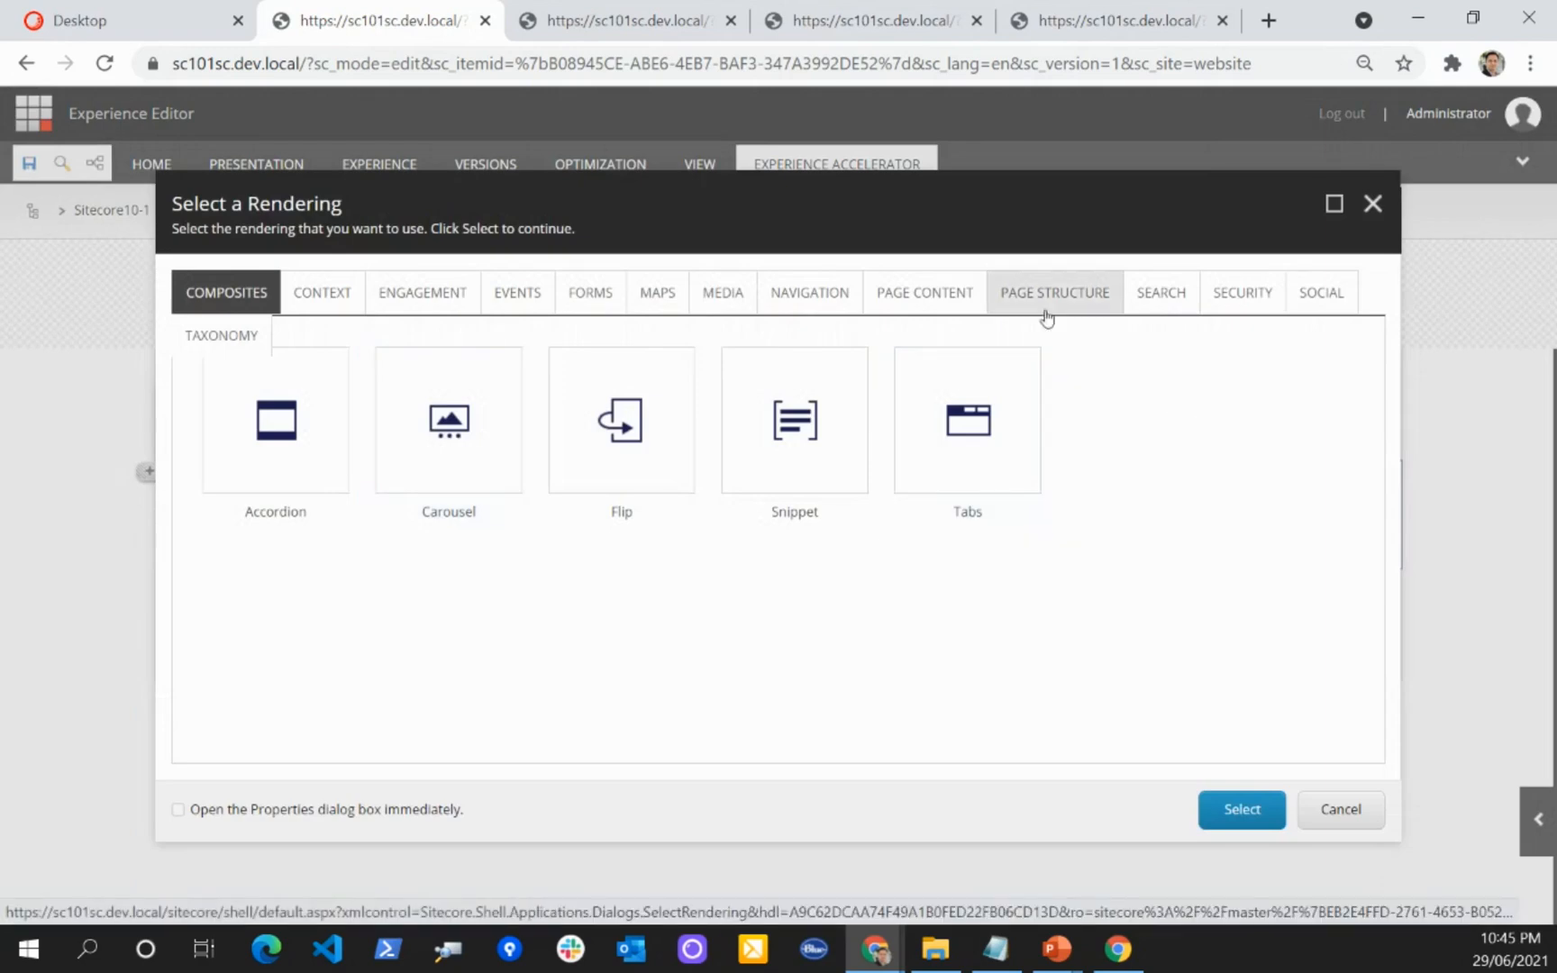
left_click(933, 299)
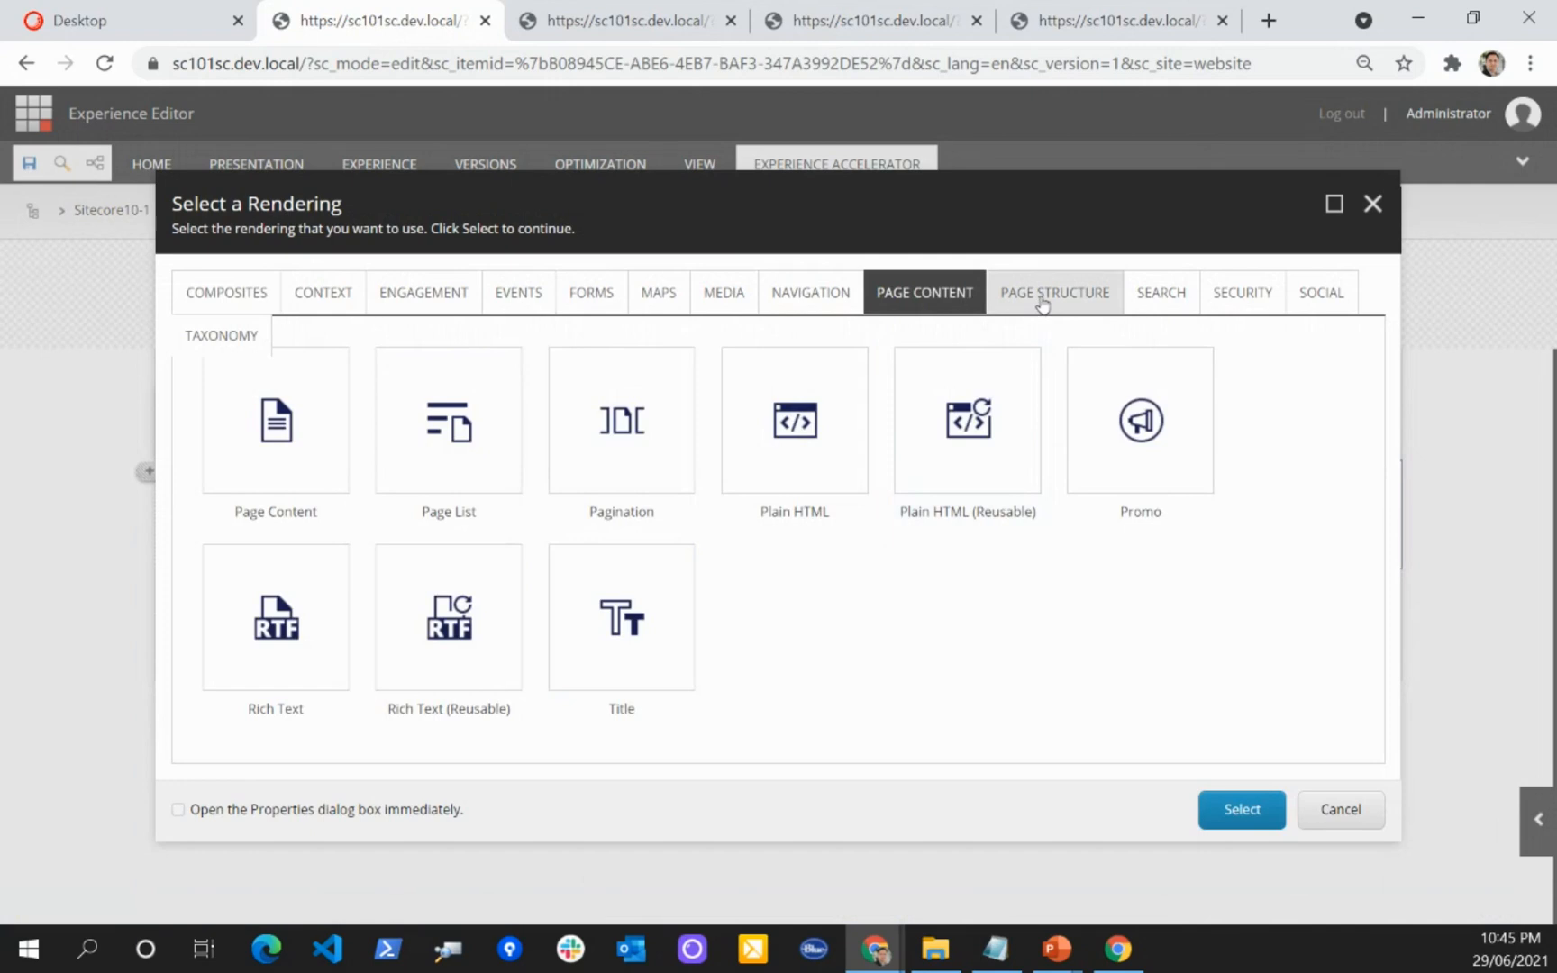
left_click(276, 621)
left_click(1240, 809)
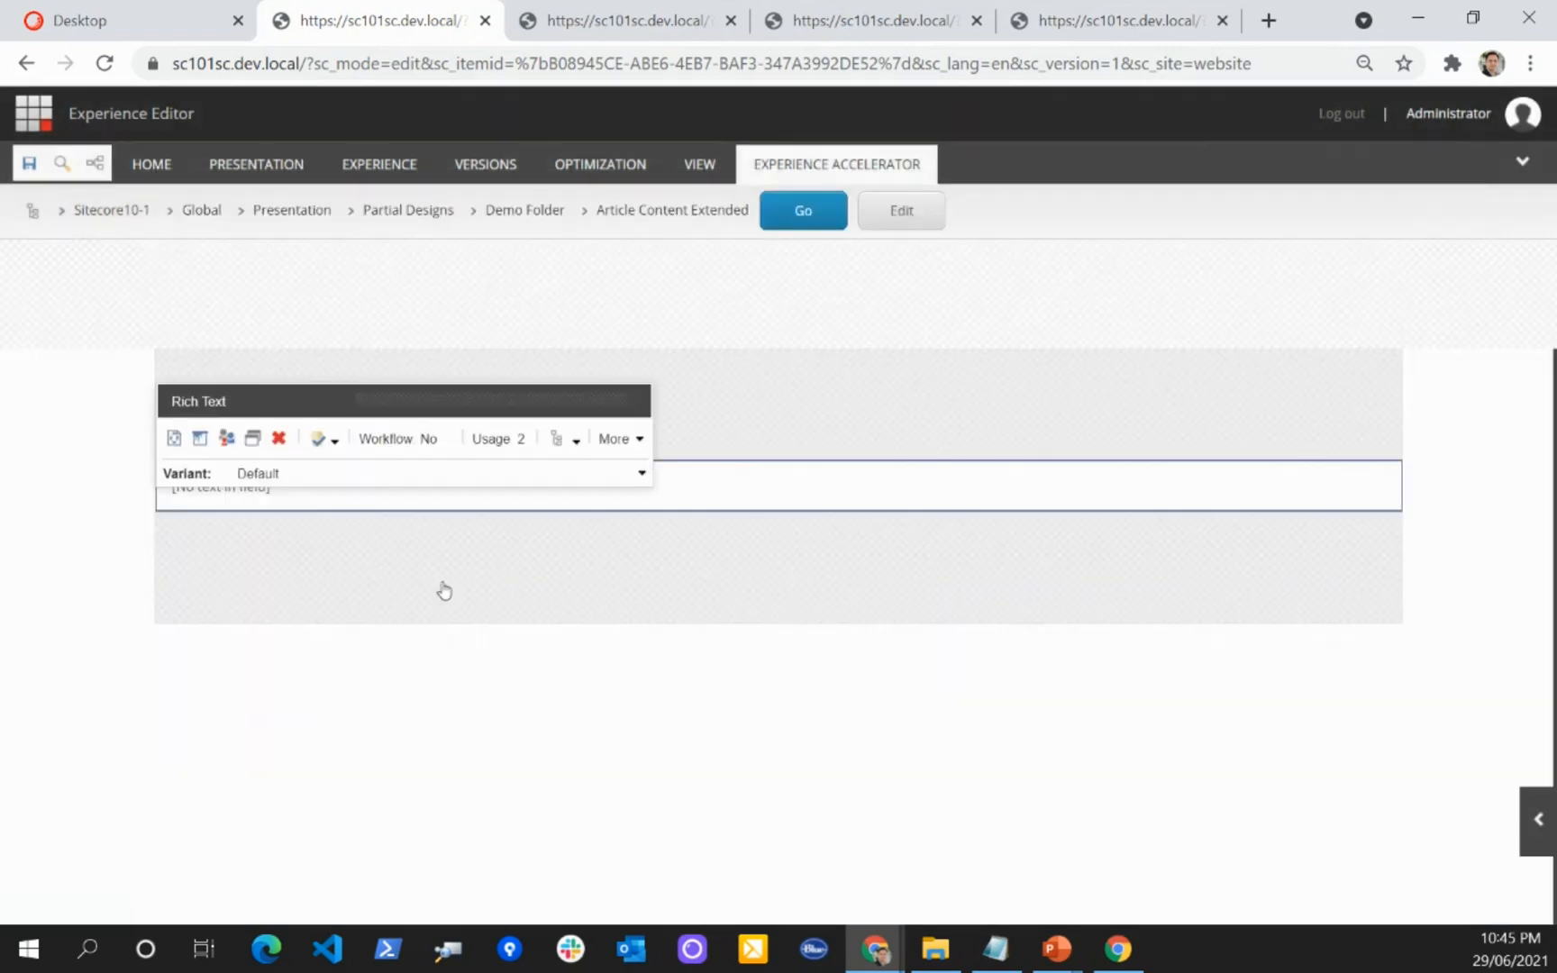
left_click(247, 483)
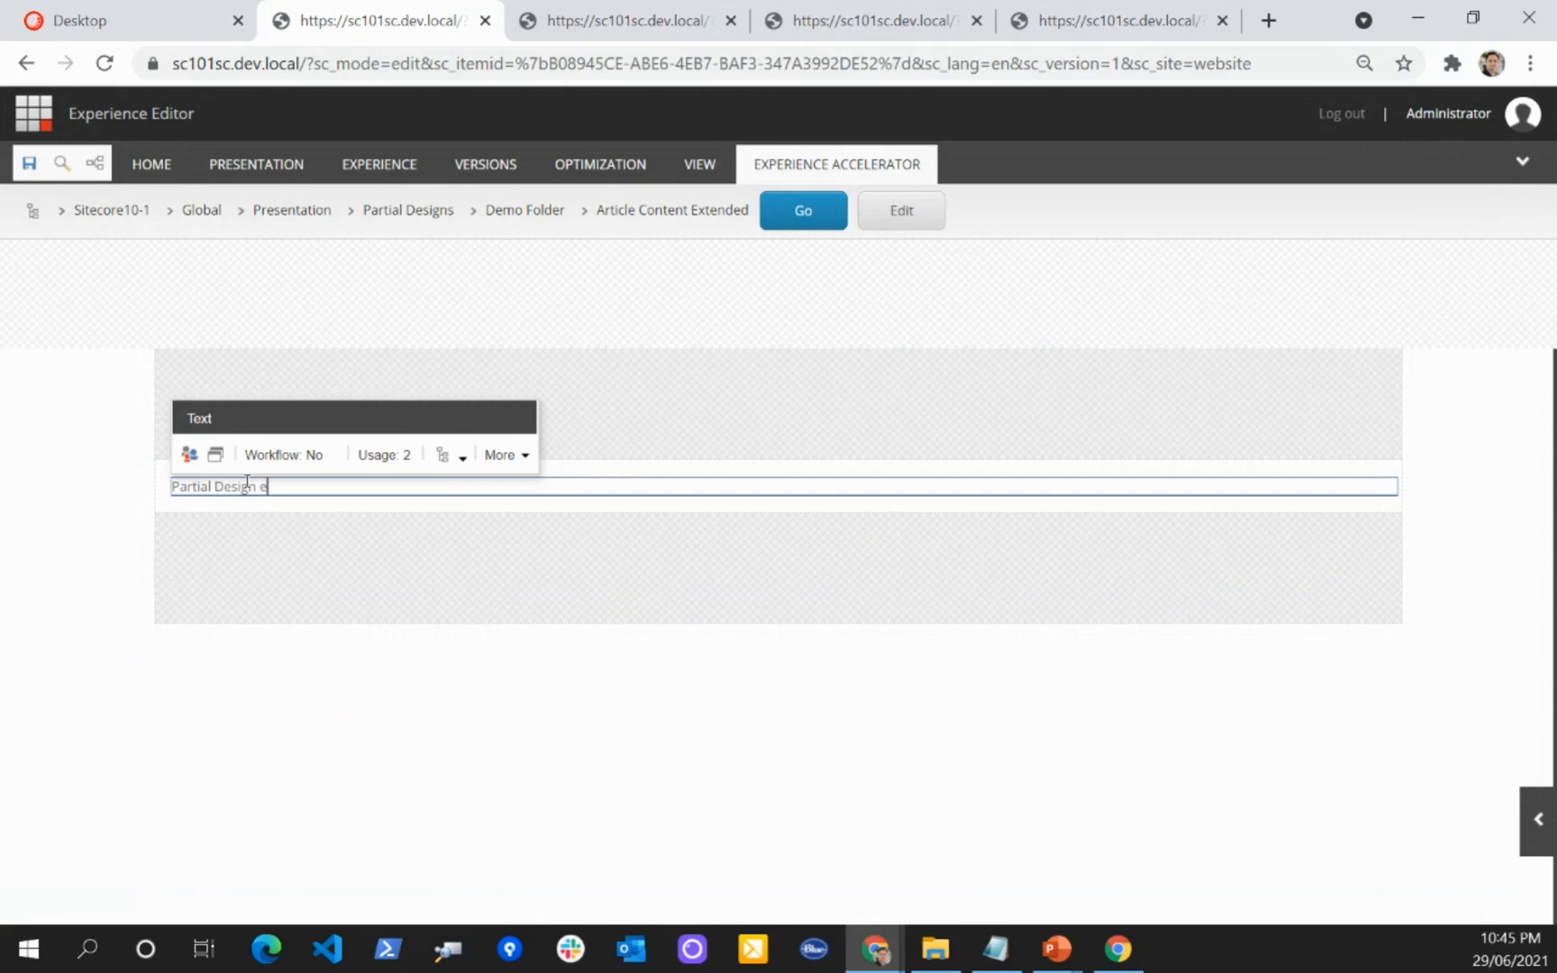
type("Partial Design extended")
key("ctrl+s")
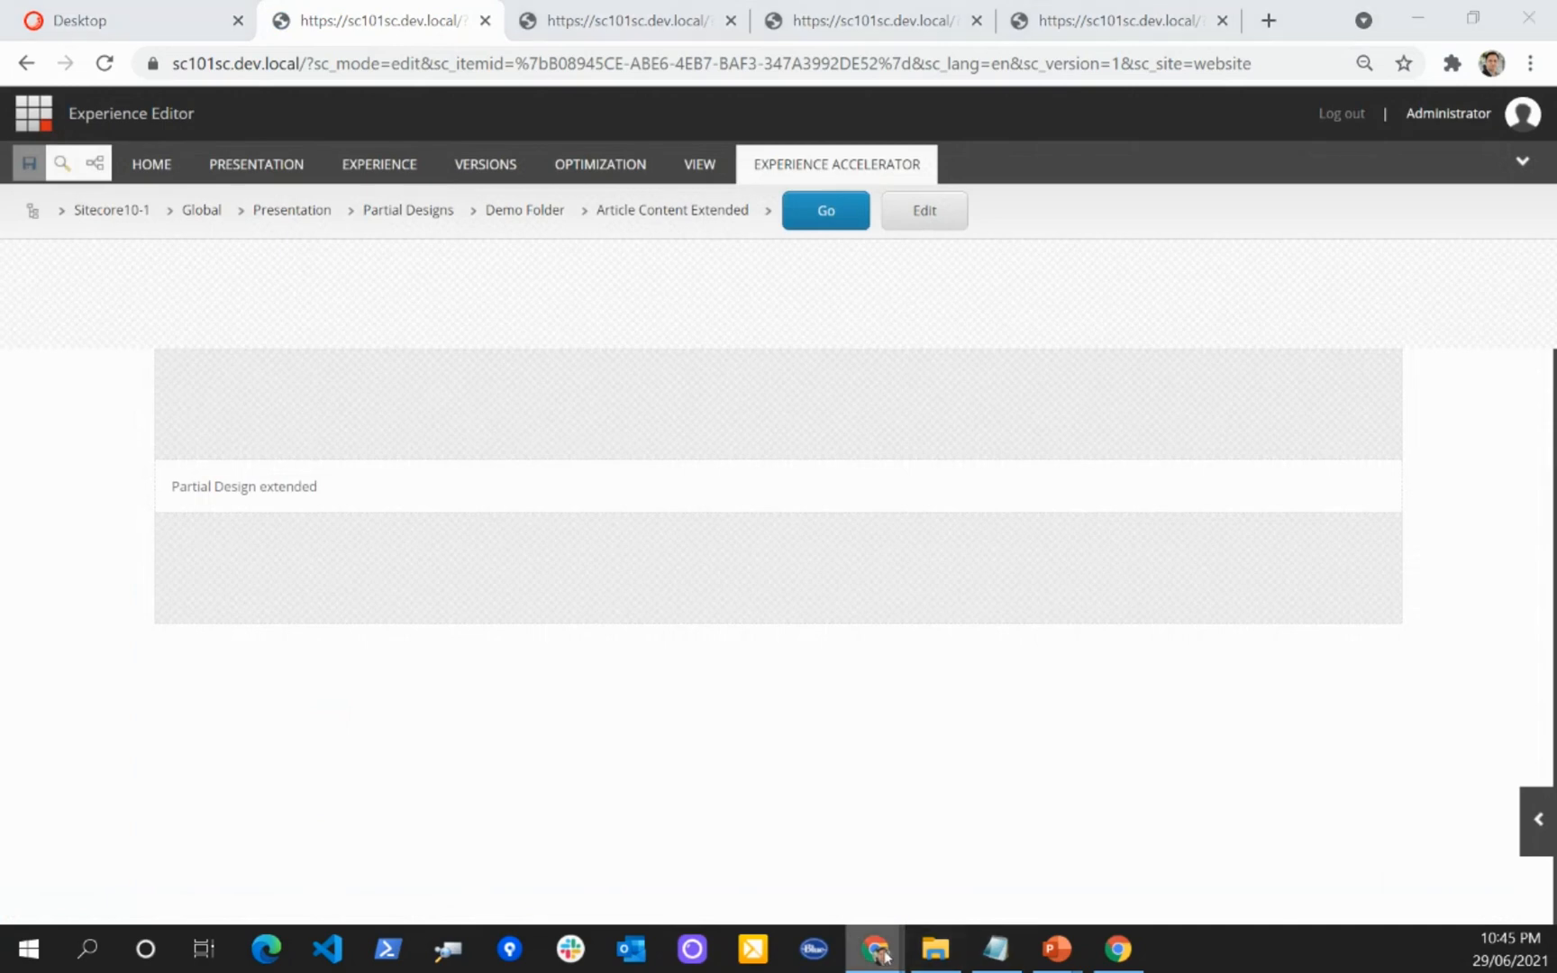
Step: Open the Demo site's Home link in the incognito window twice and examine the Article page's base partial design text
mouse_move(873, 949)
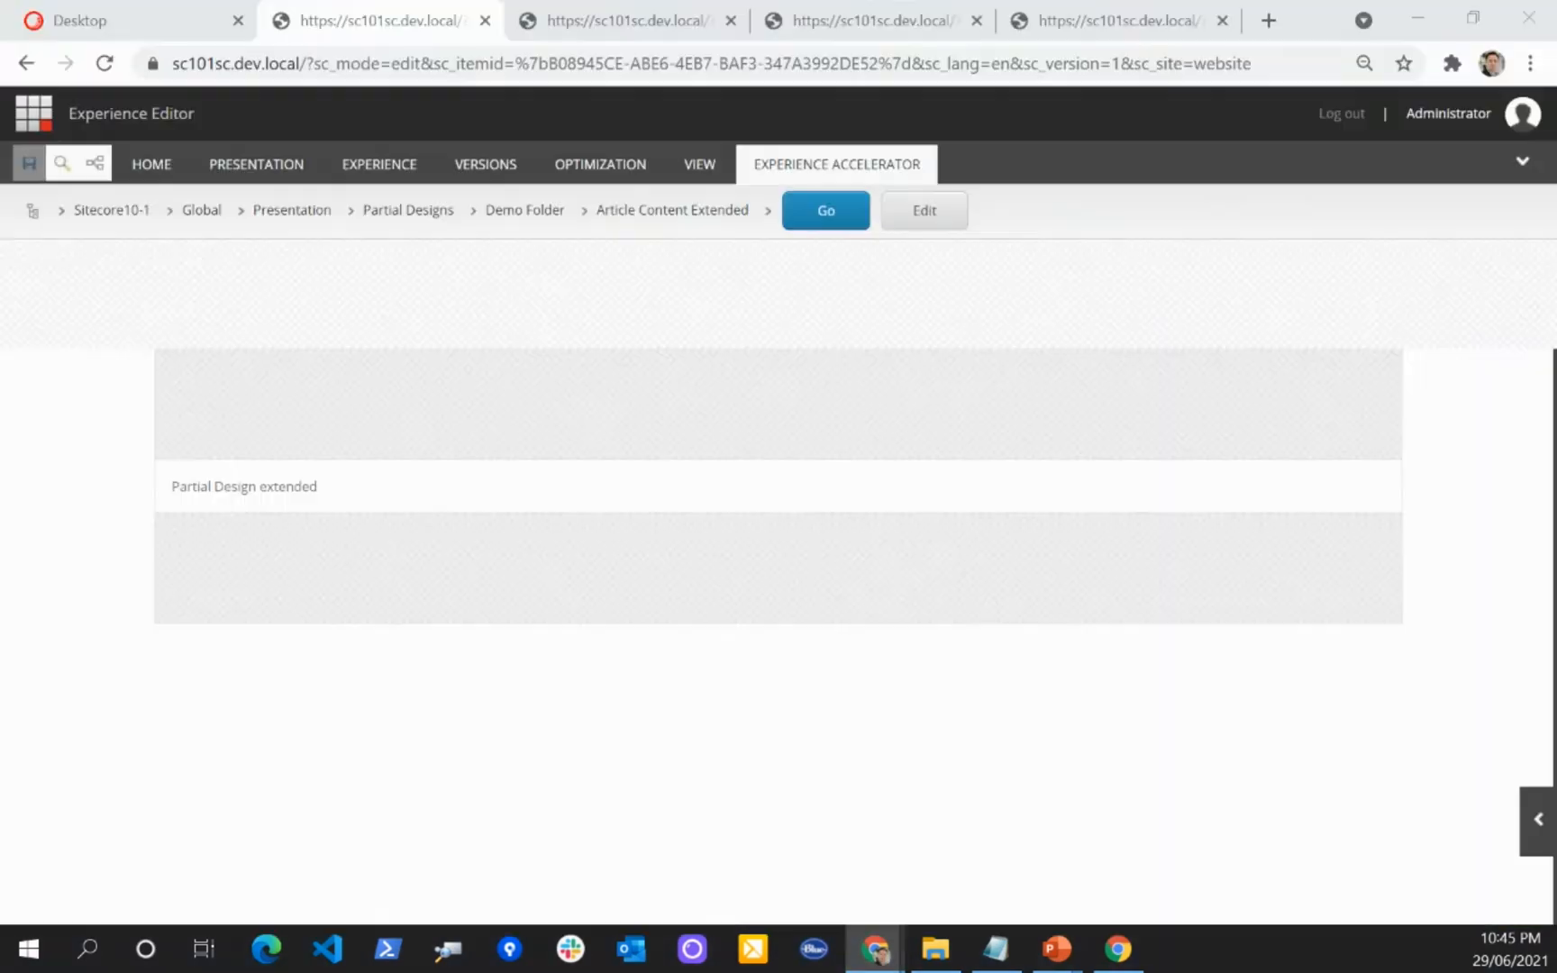
left_click_drag(1556, 90, 870, 135)
left_click(570, 170)
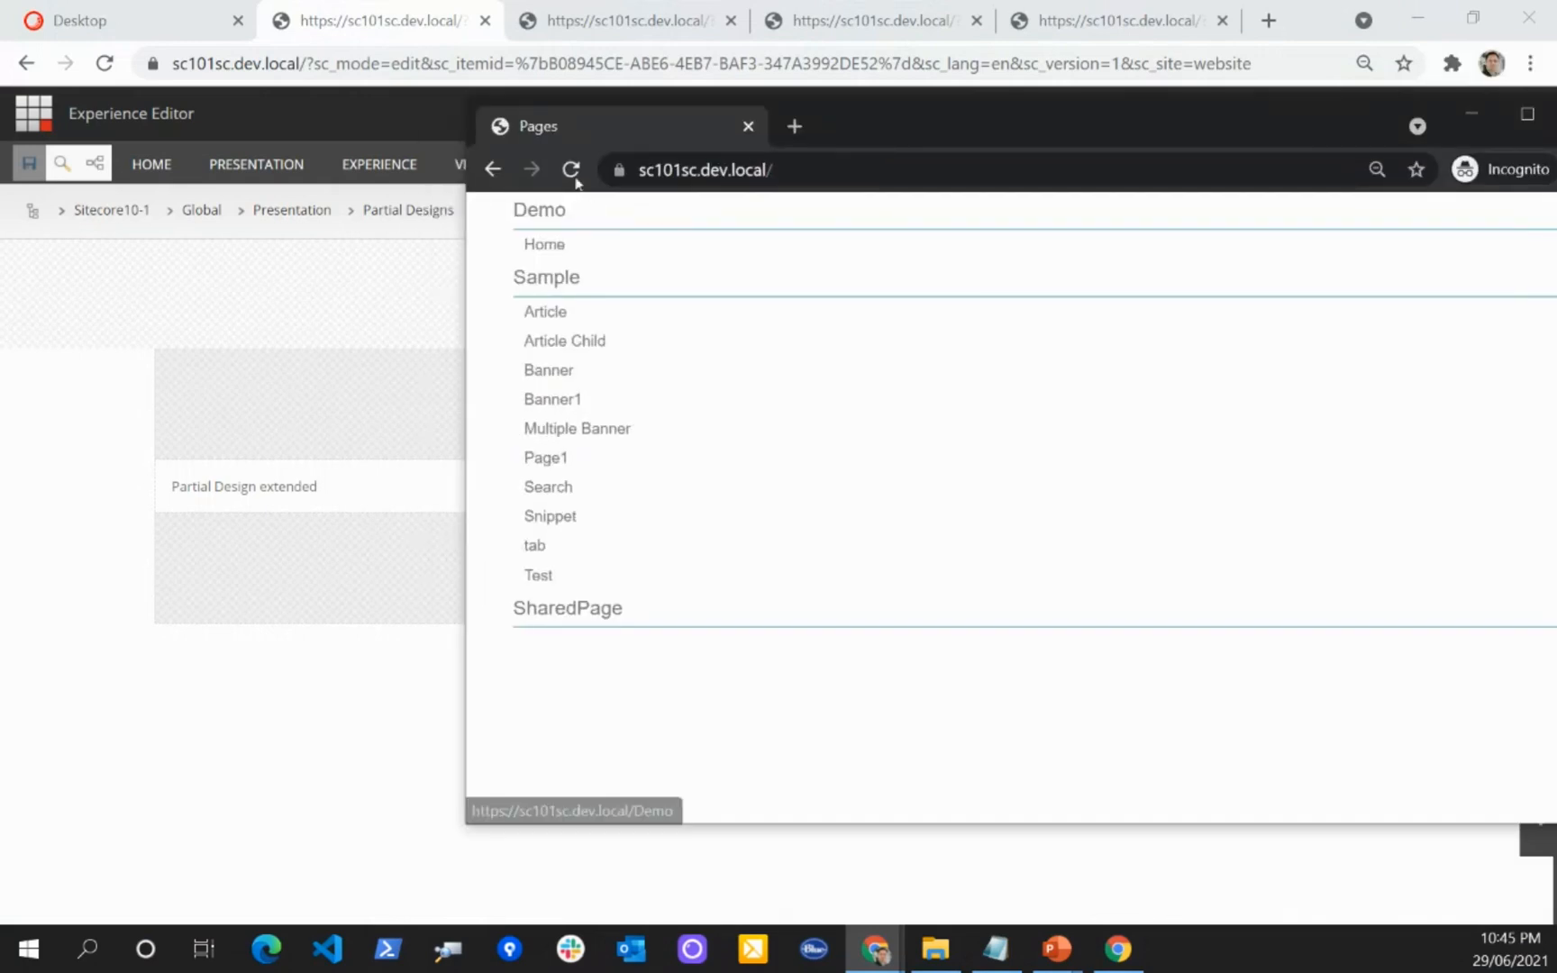
left_click(544, 244)
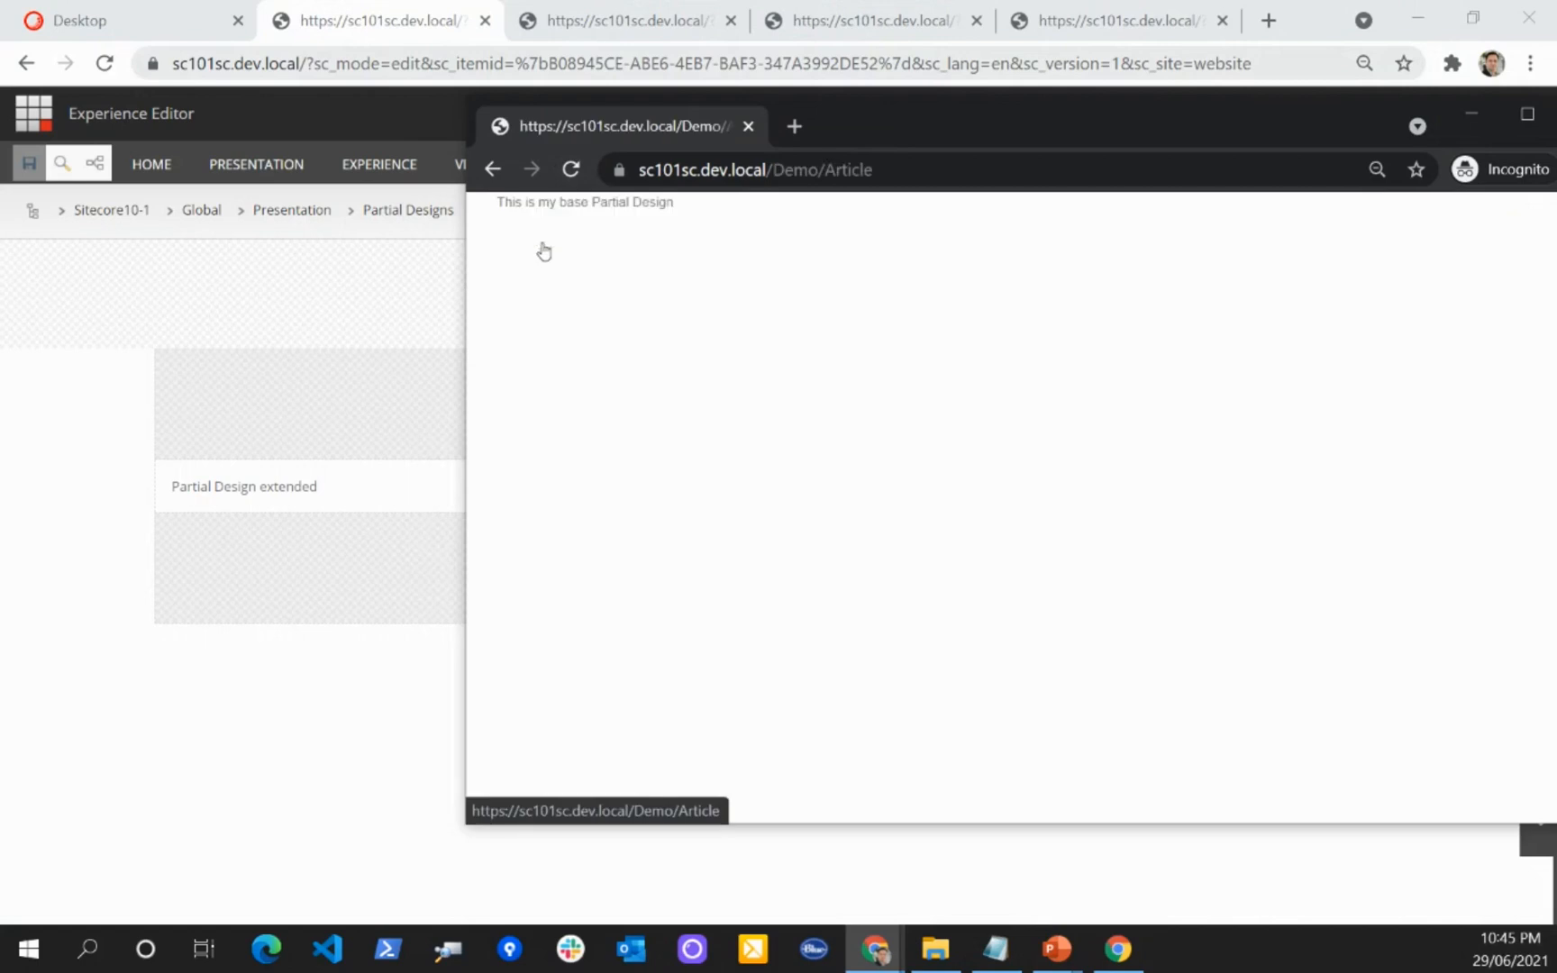
left_click(492, 168)
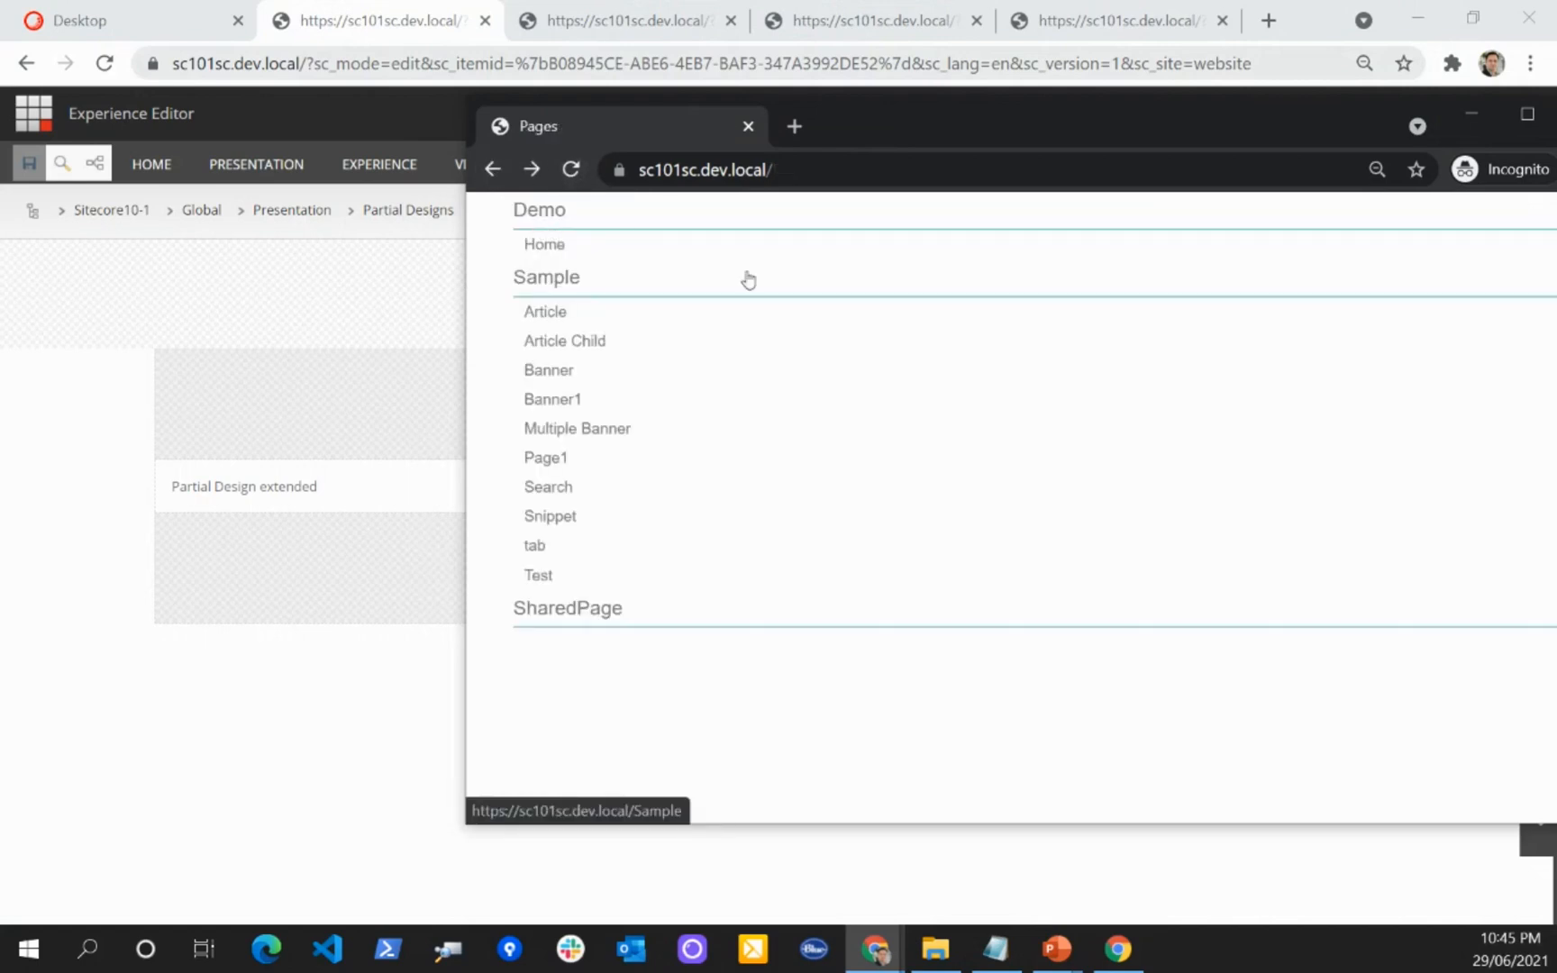
left_click(559, 252)
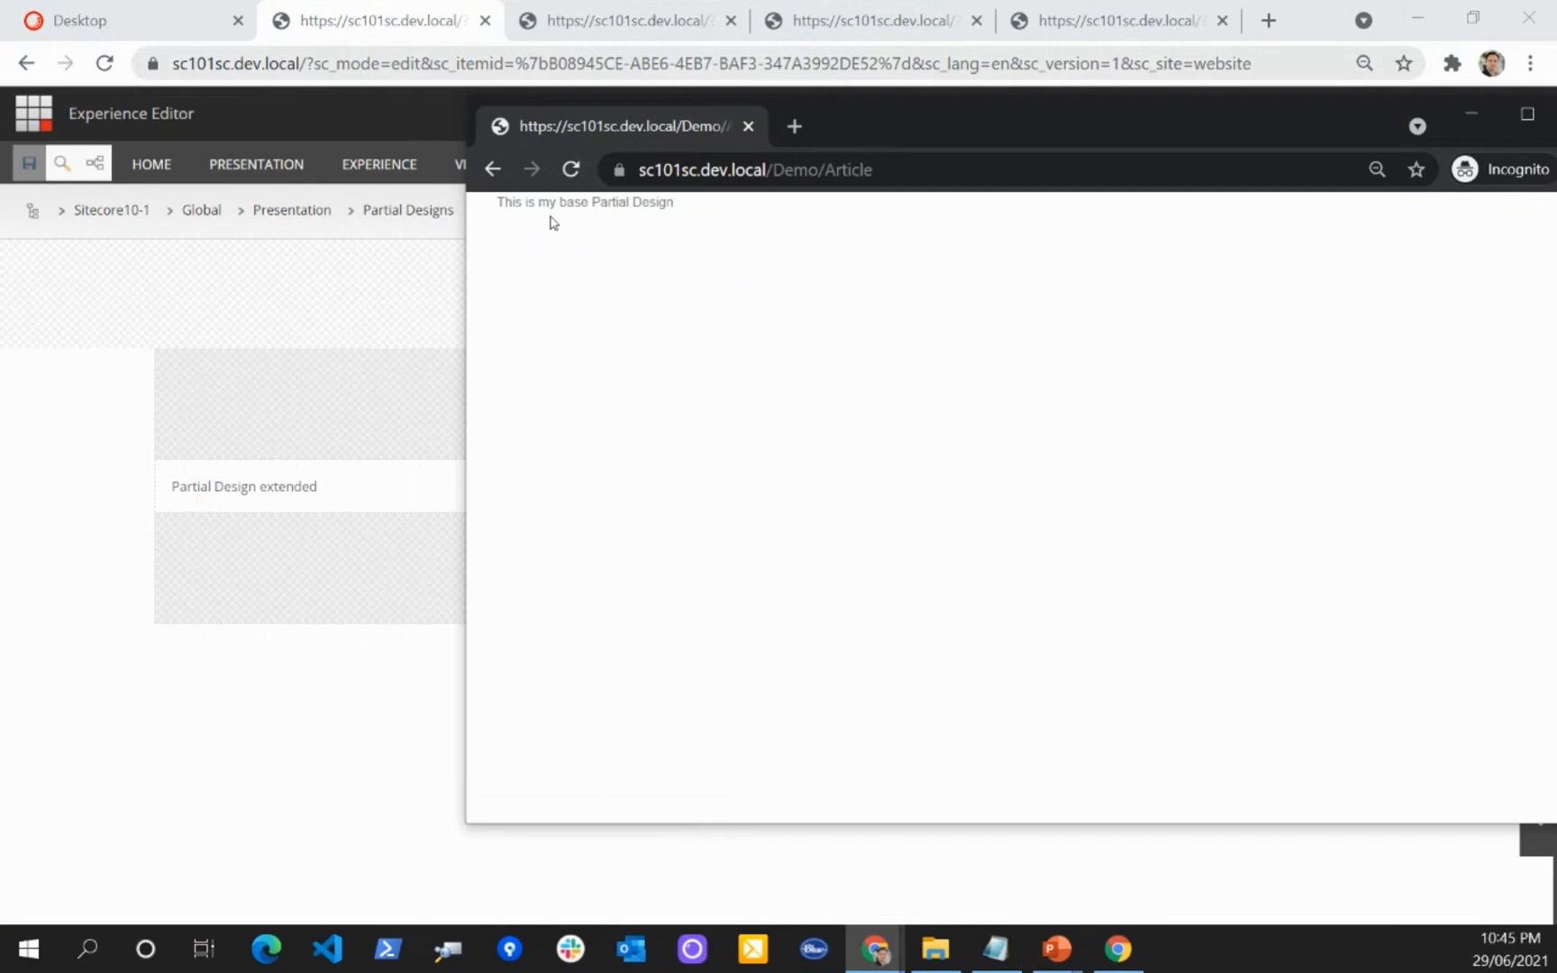
left_click_drag(542, 204, 773, 208)
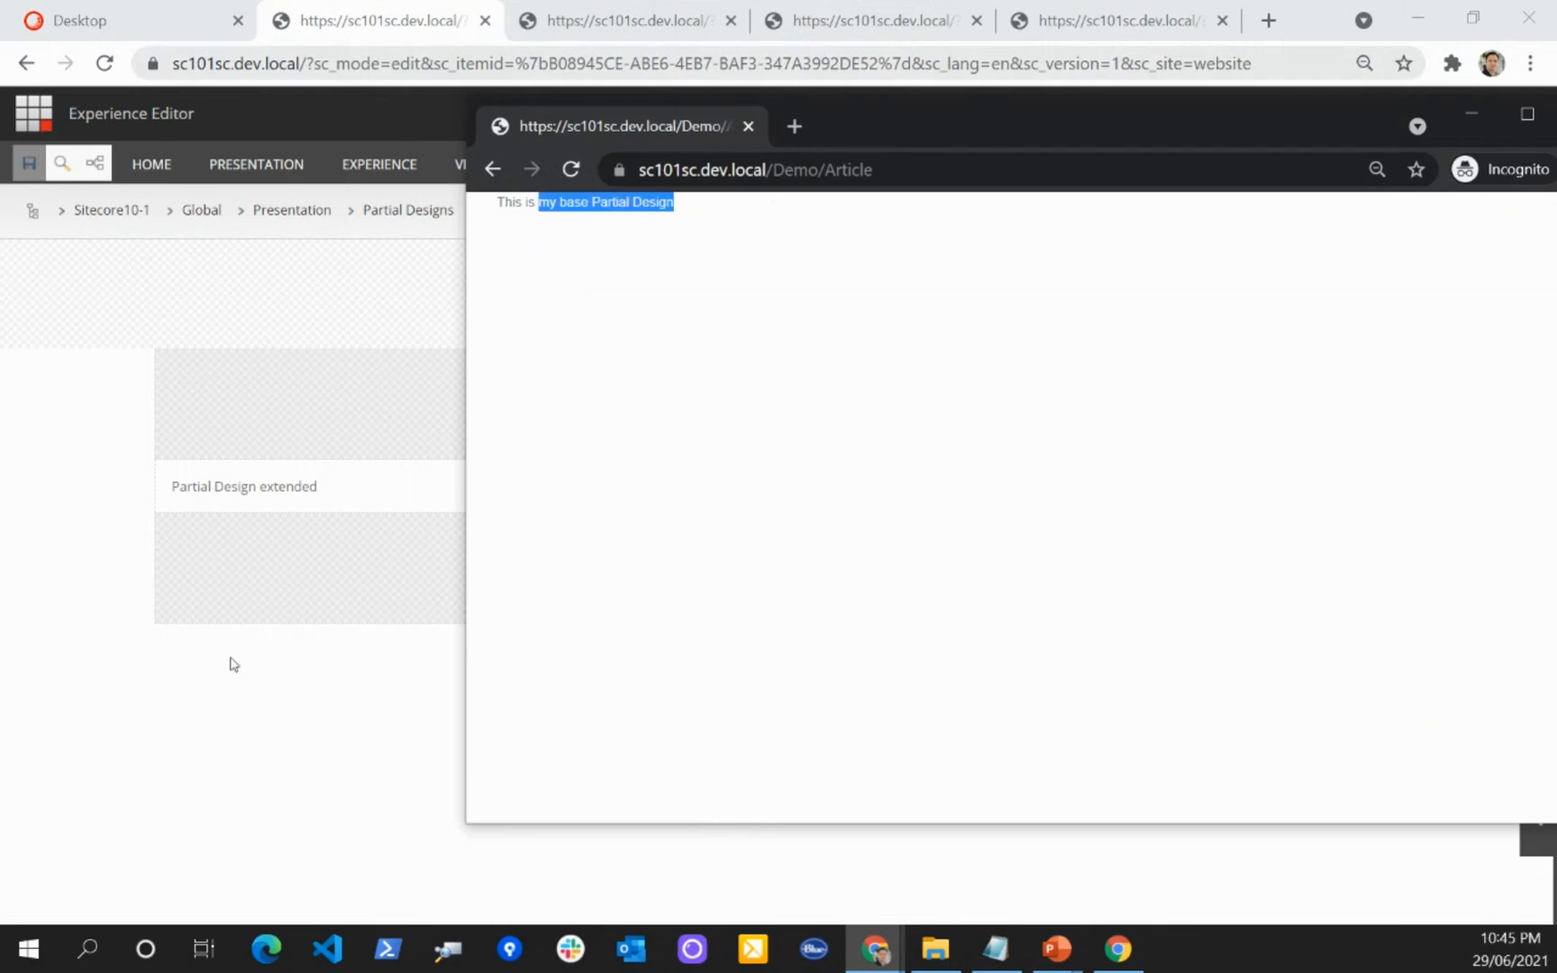
left_click(88, 525)
Step: Save Article Content Extended in the Content Editor and check its text in the open Experience Editor page
left_click(155, 32)
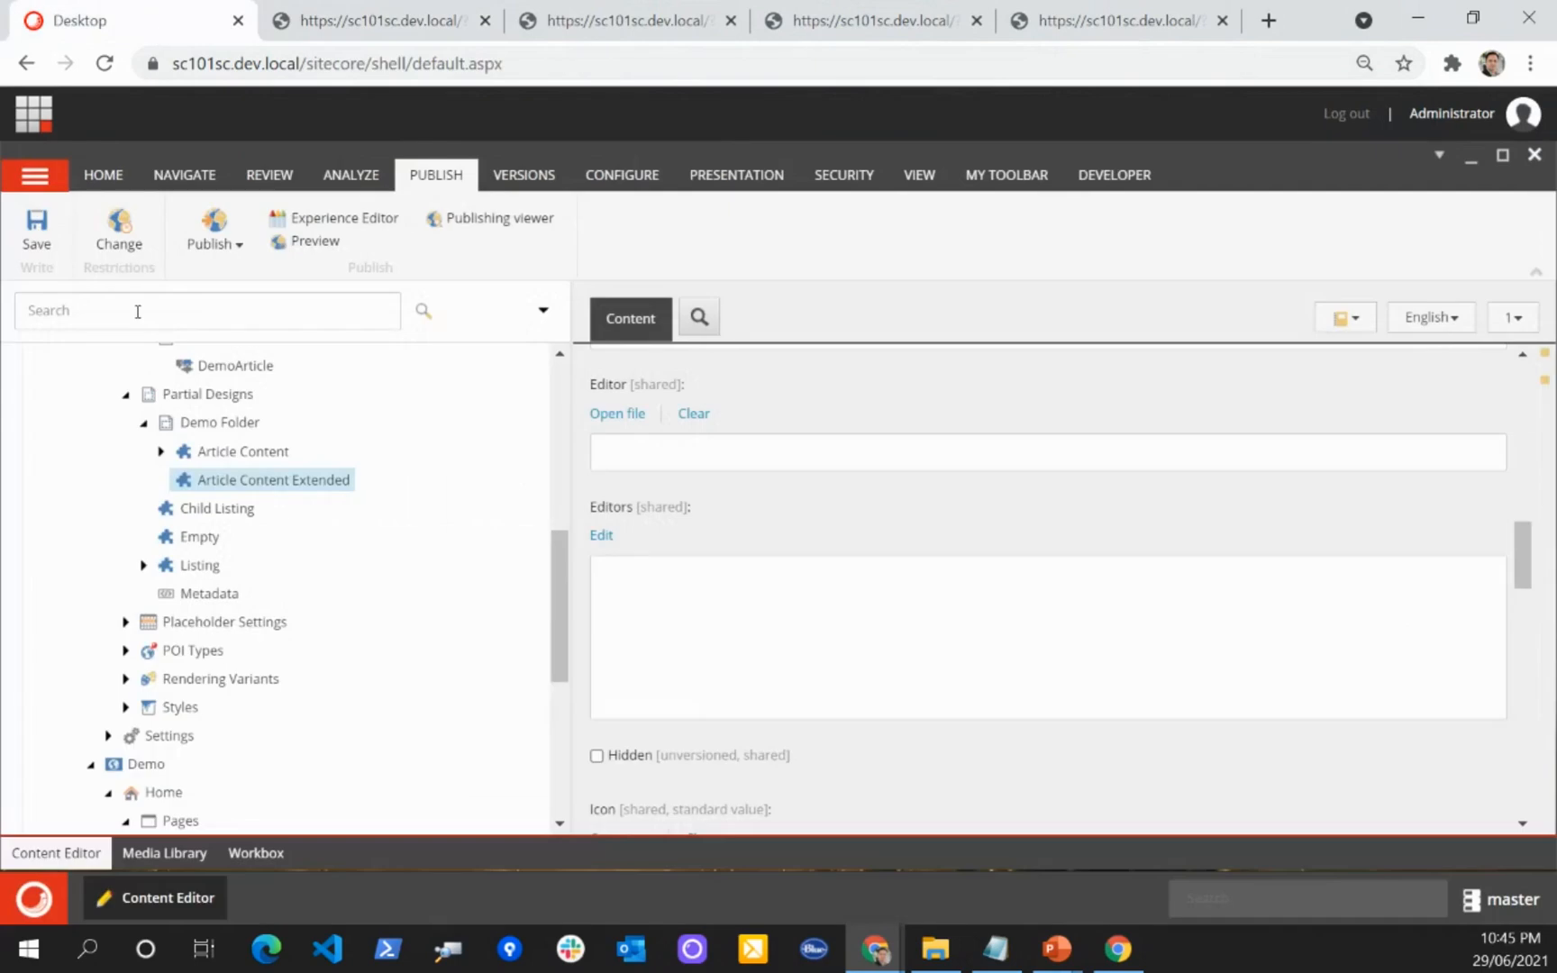
left_click(54, 261)
left_click(971, 599)
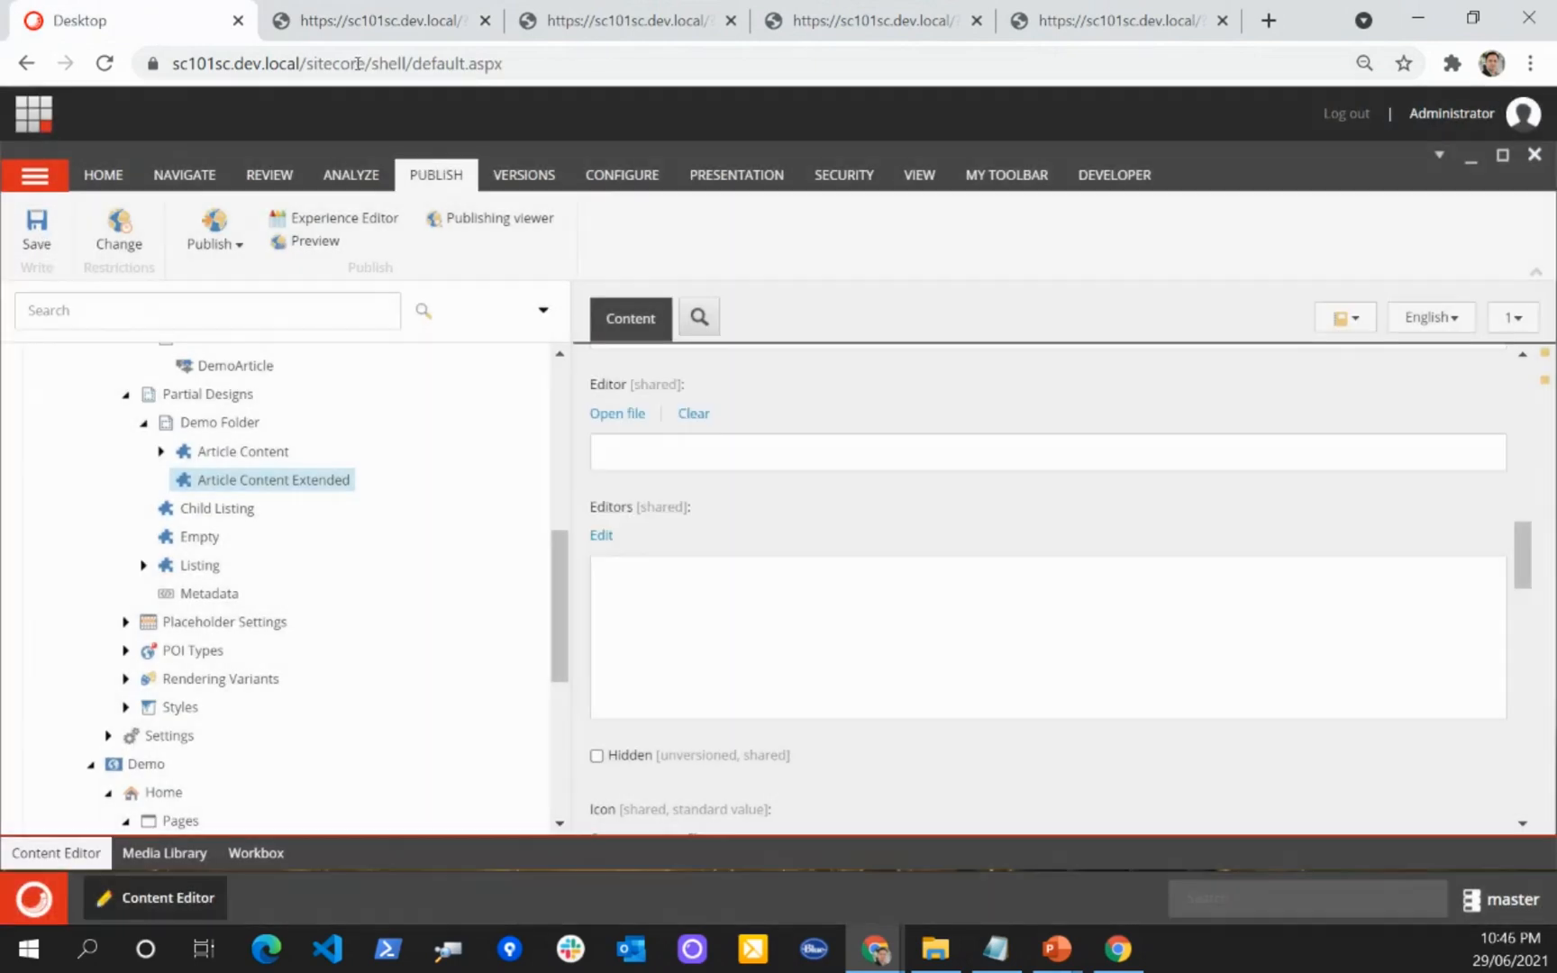
left_click(347, 33)
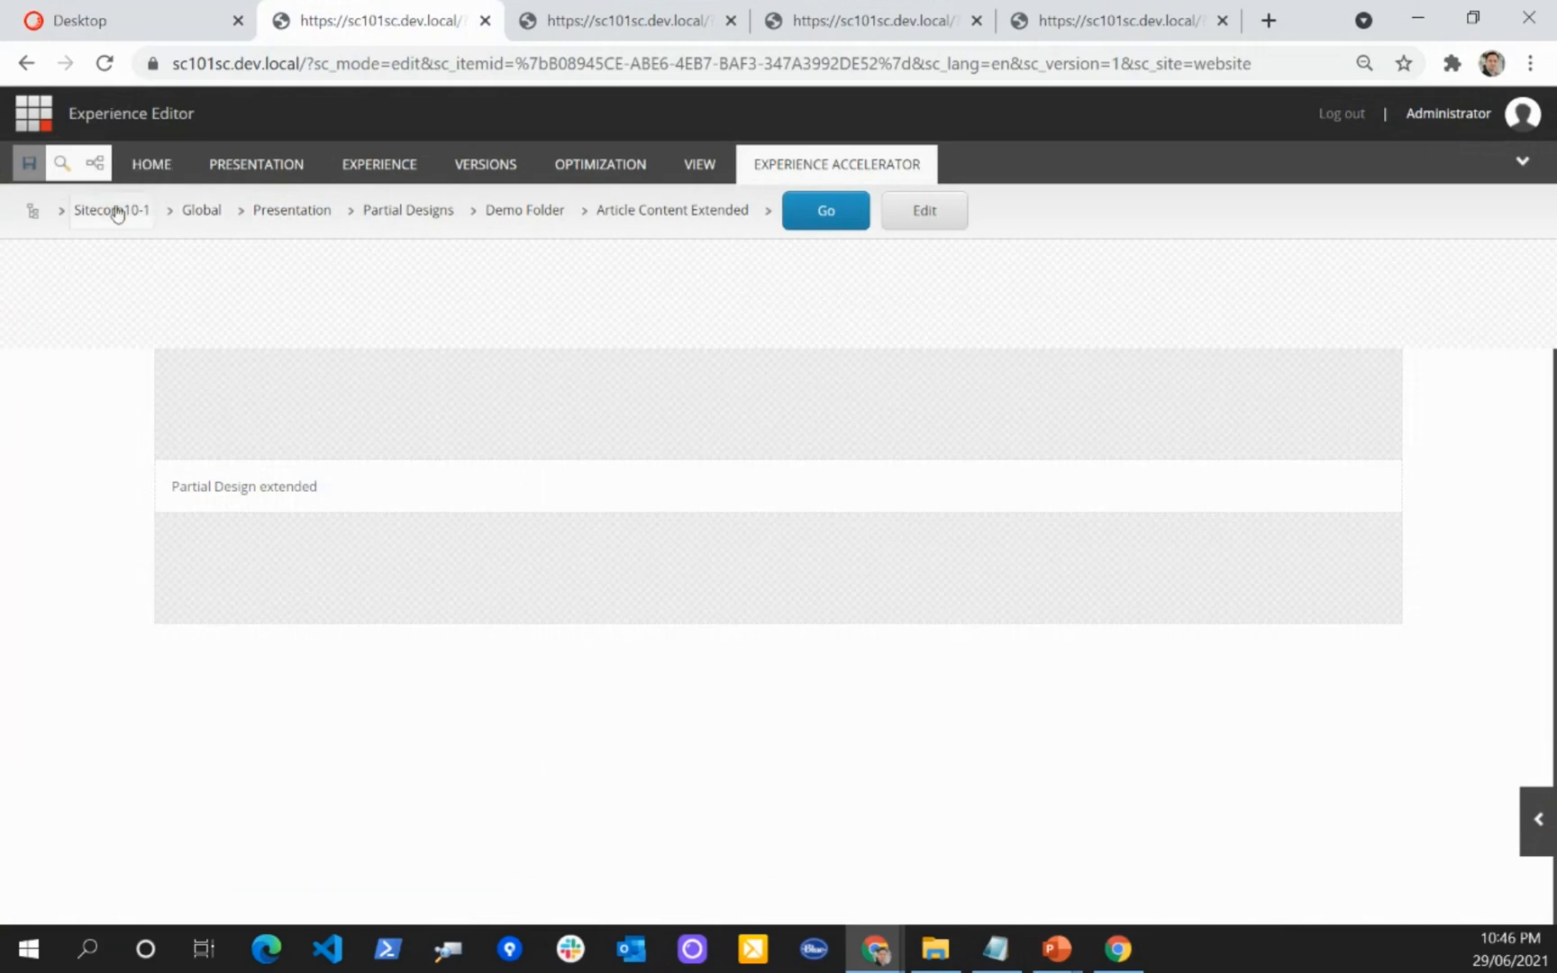
left_click(365, 482)
left_click(109, 464)
Step: Save Article Content Extended again in the Content Editor, reopen it in the Experience Editor, and close its old editor tab
left_click(149, 27)
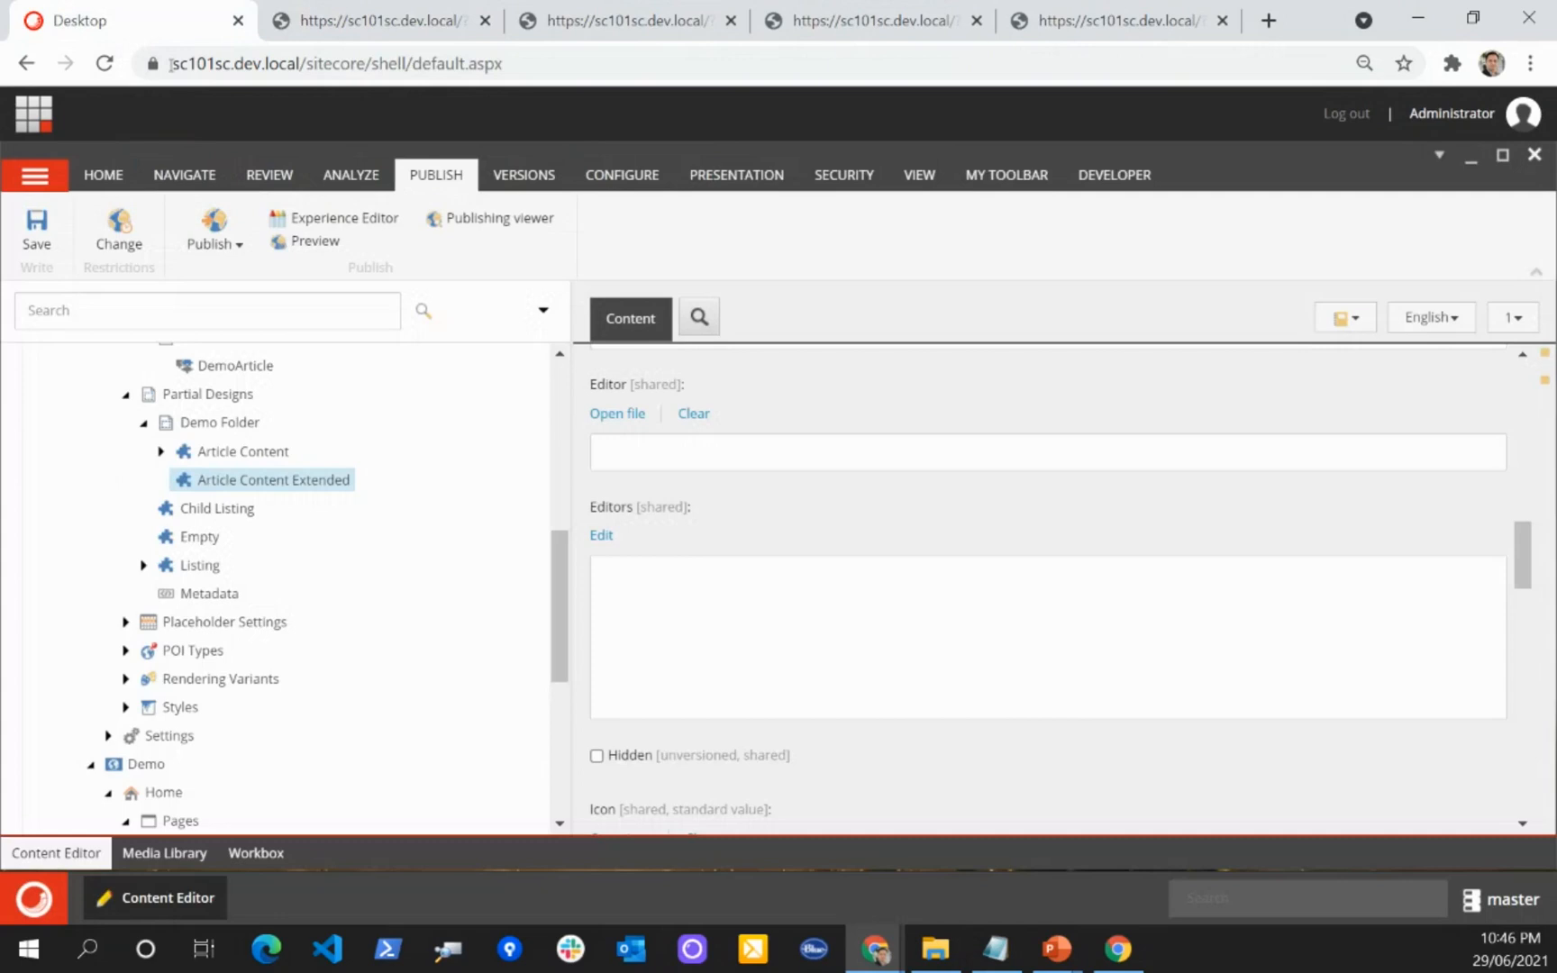
left_click(63, 241)
left_click(894, 602)
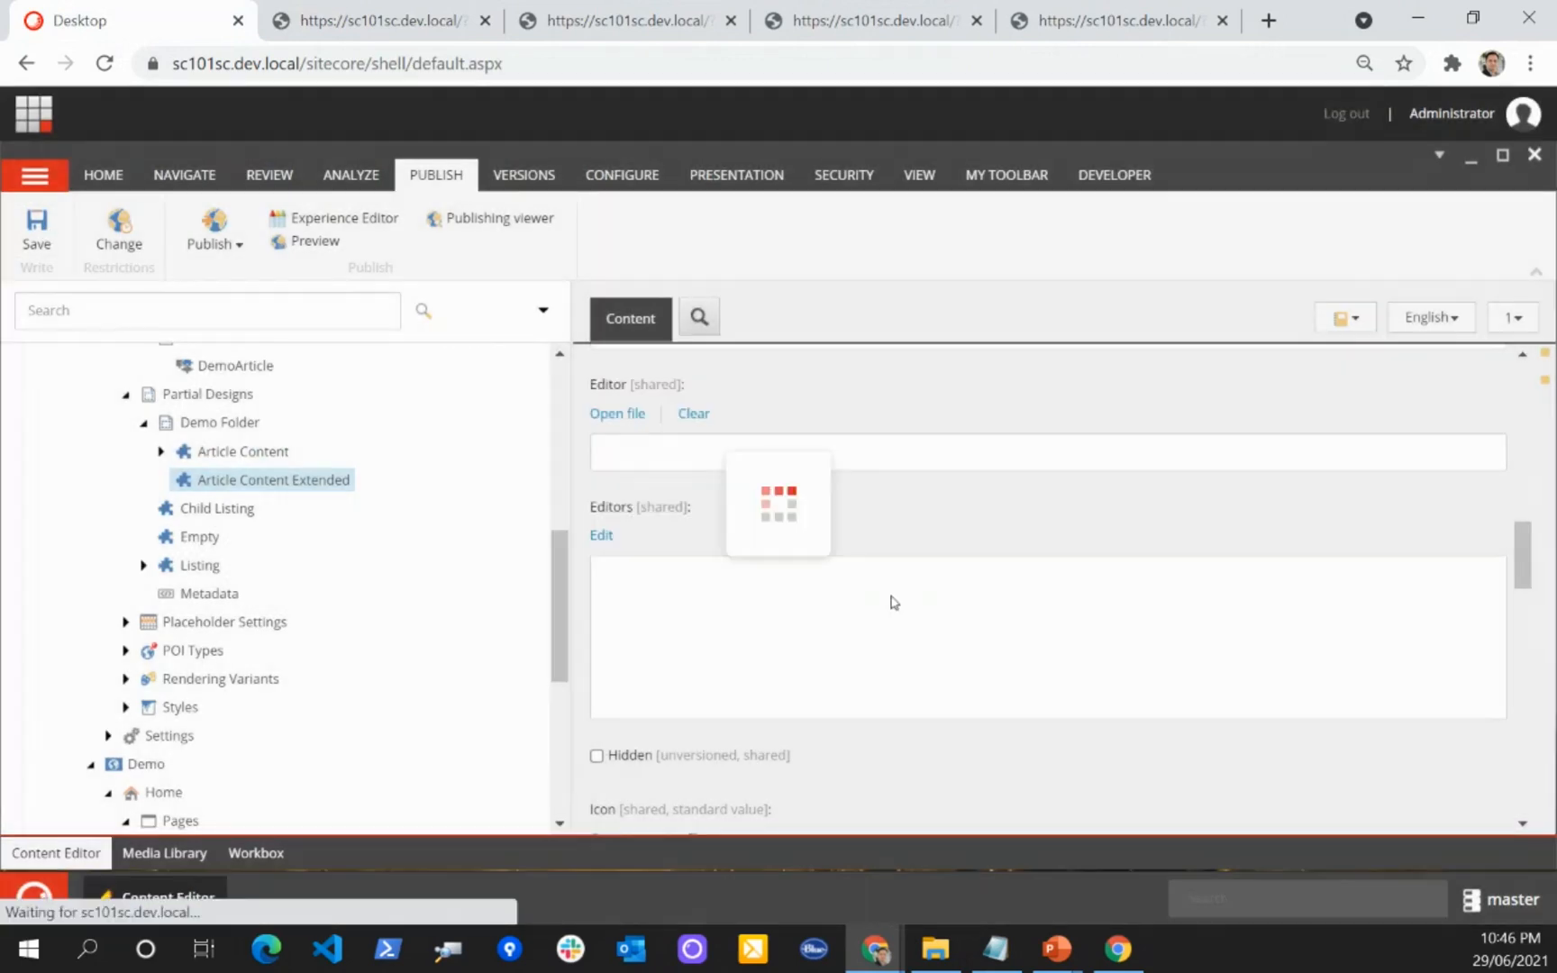
left_click(334, 218)
left_click(453, 36)
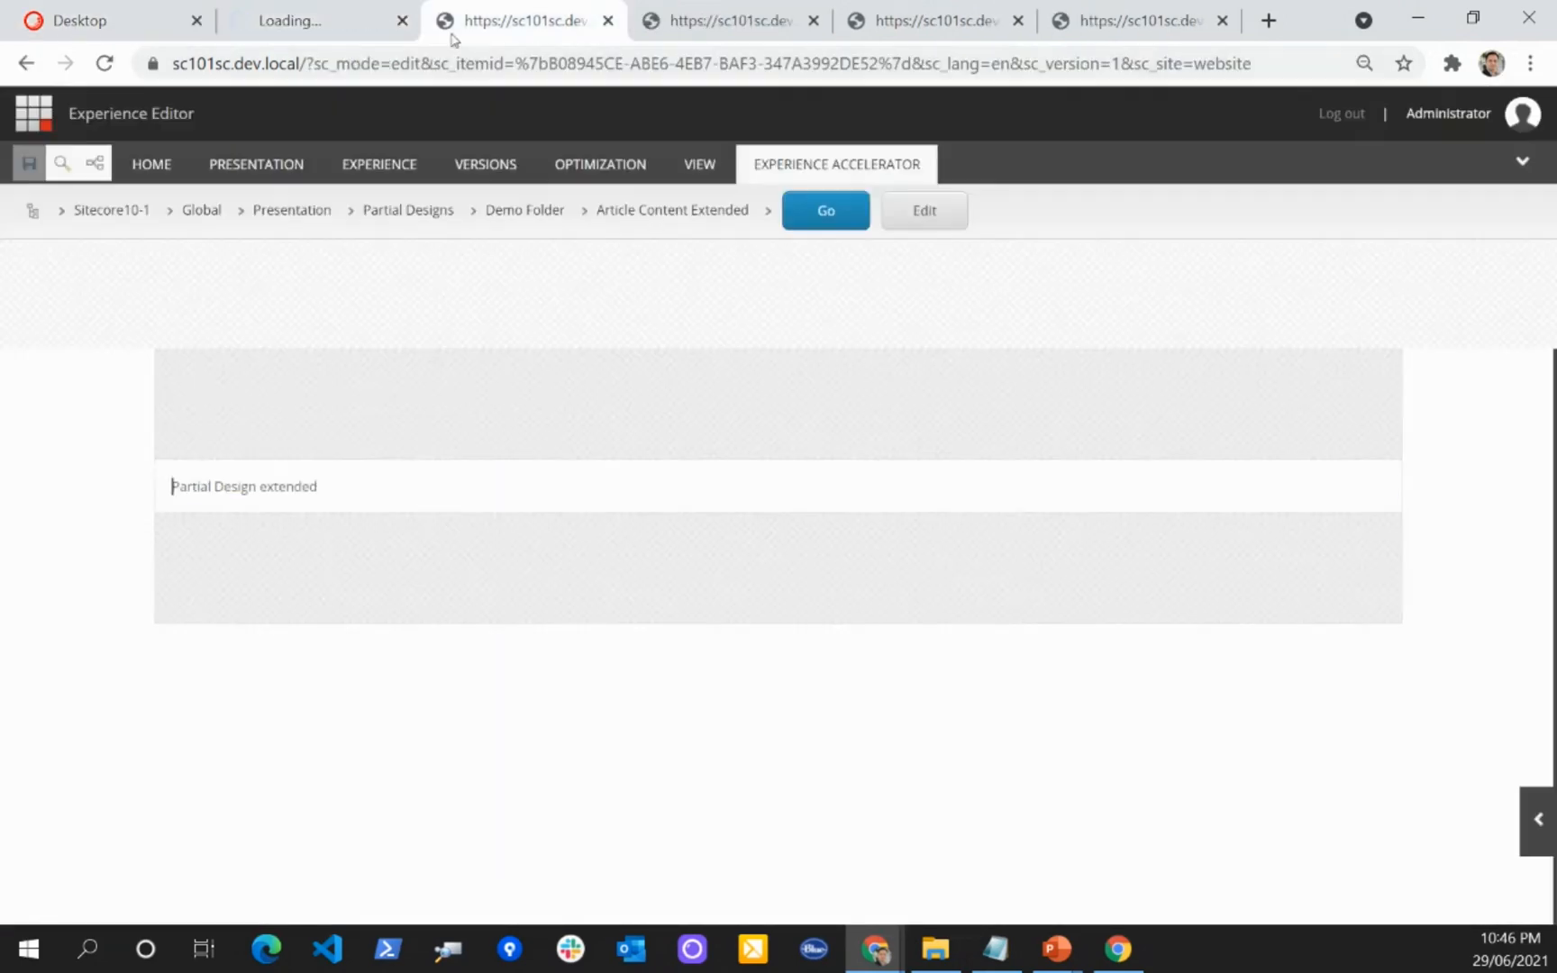
left_click(609, 20)
left_click(320, 19)
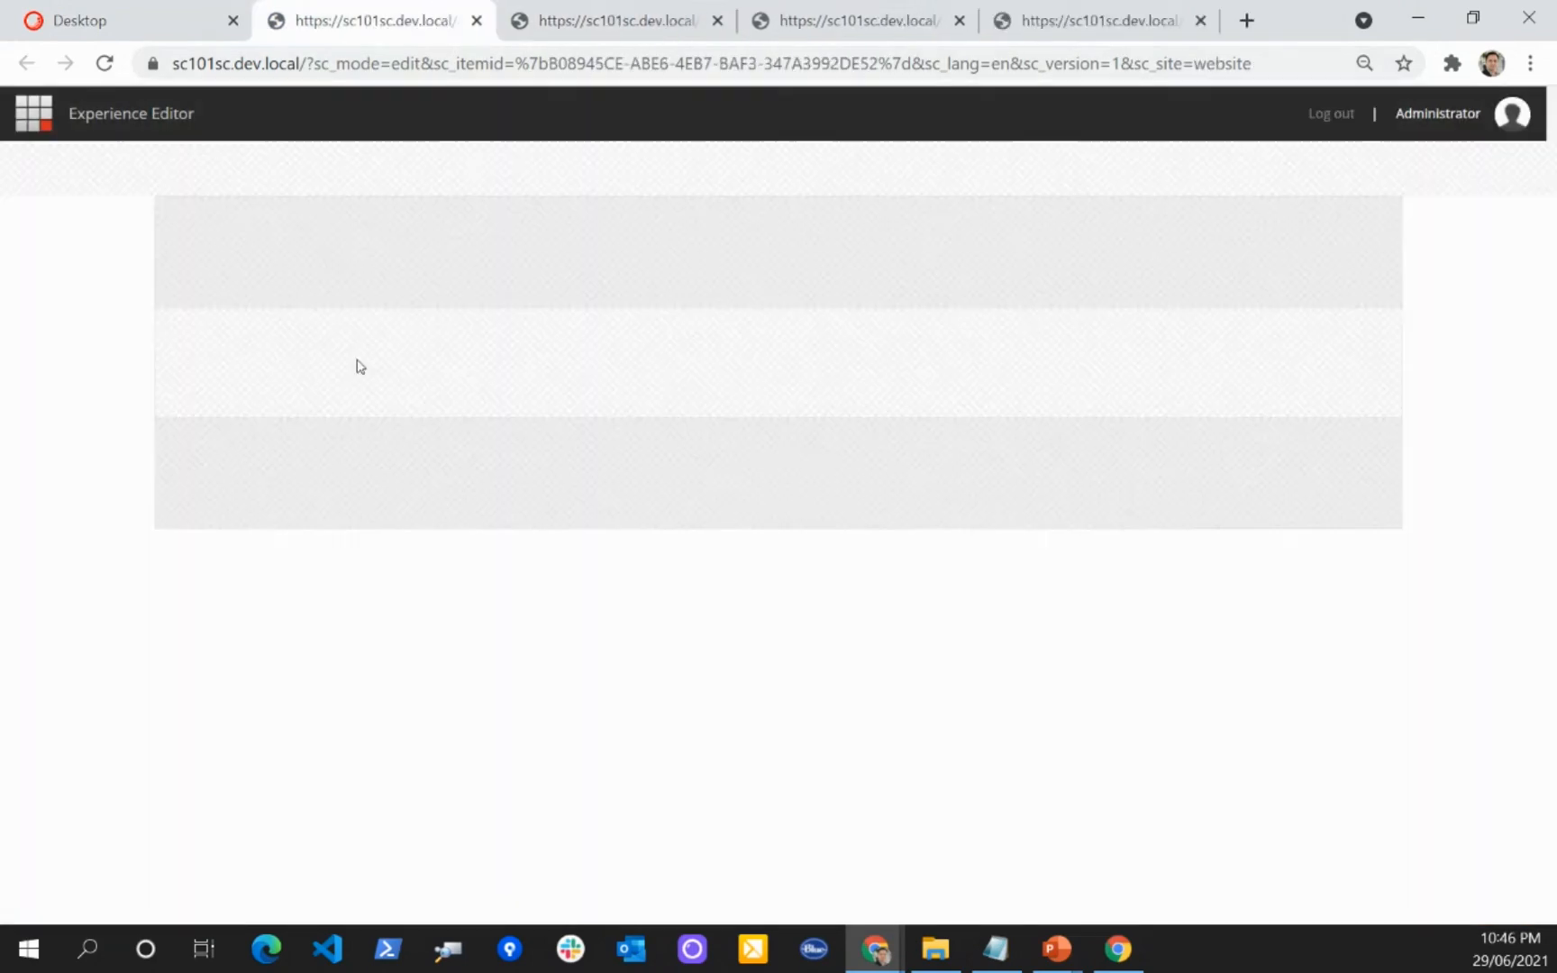
Step: Insert a Rich Text rendering into the main placeholder of the reopened Article Content Extended partial design
mouse_move(337, 553)
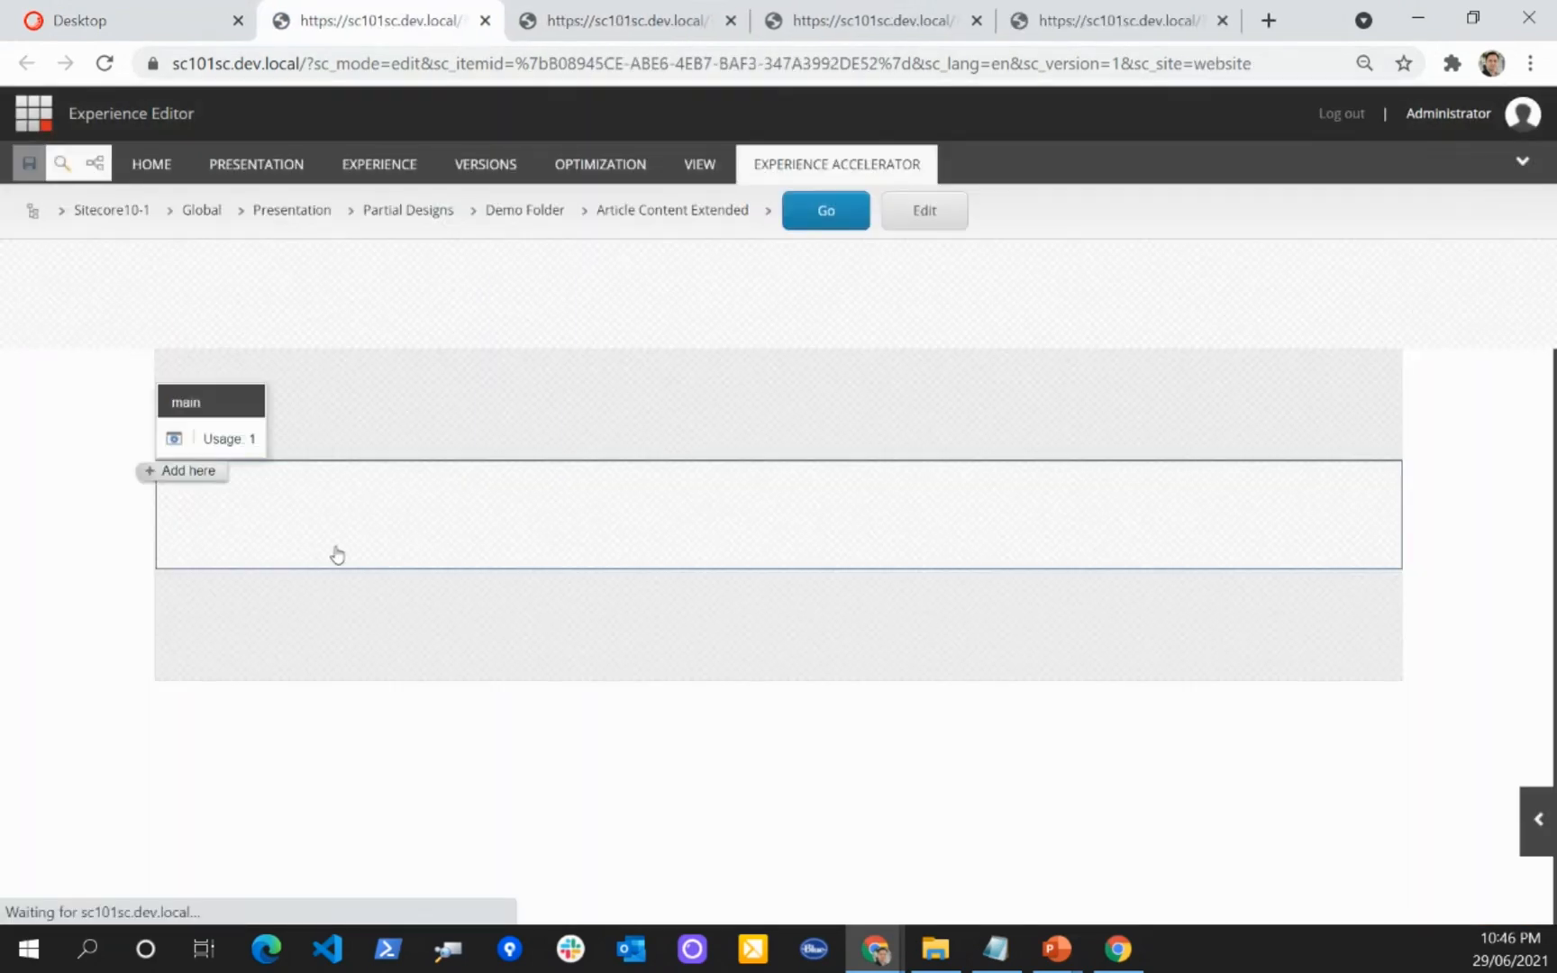
left_click(166, 471)
left_click(1036, 287)
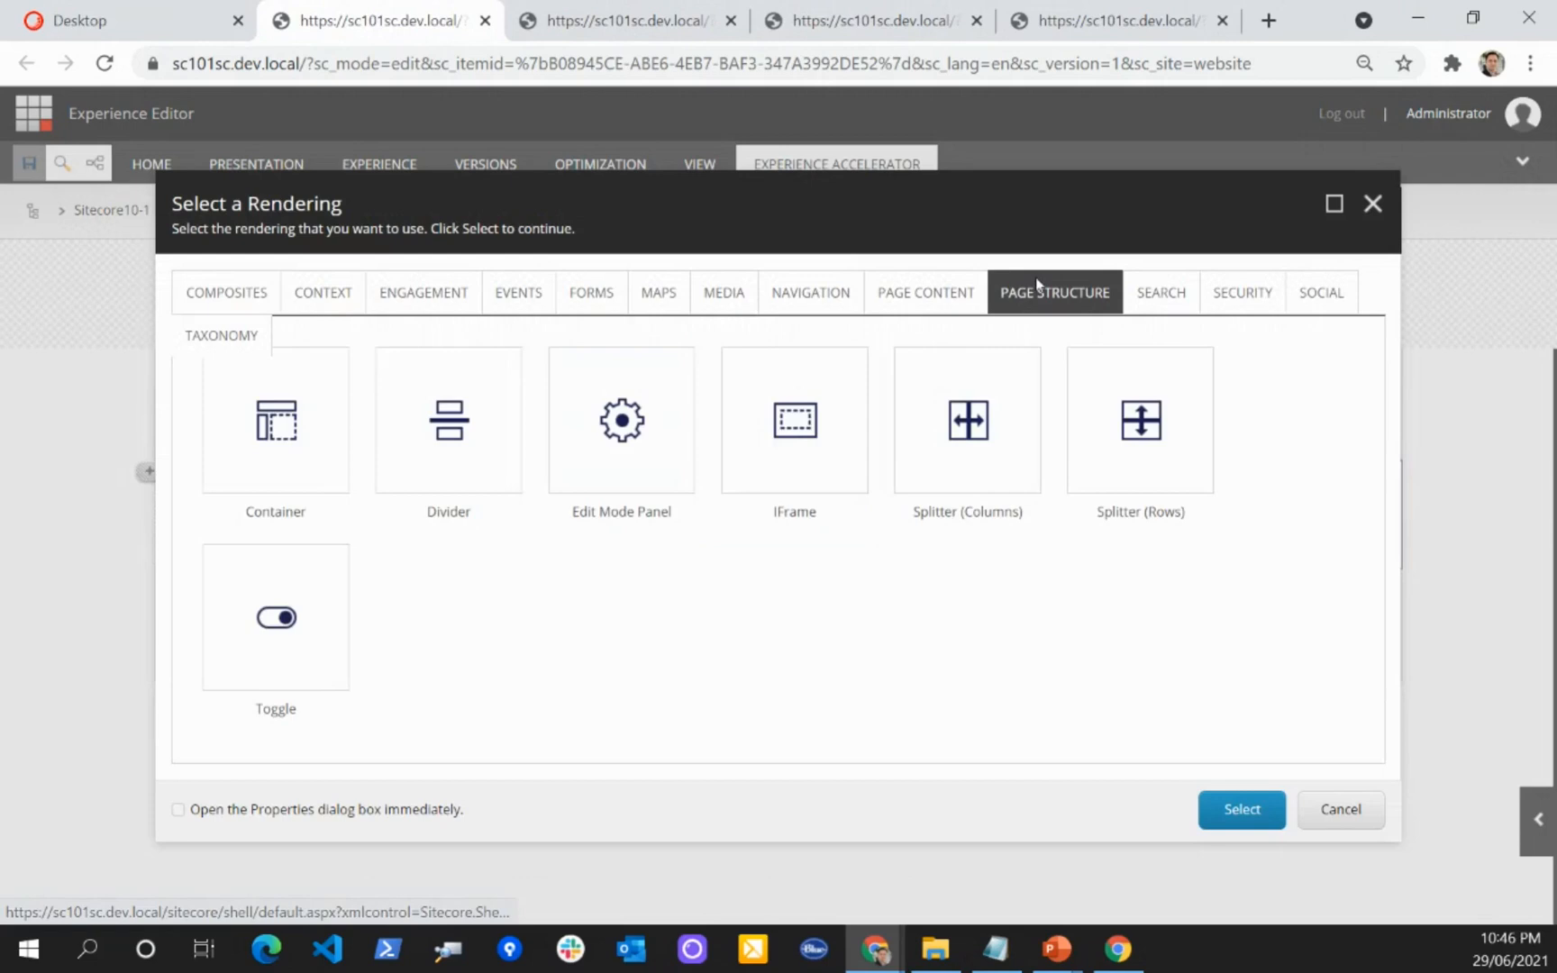
left_click(918, 295)
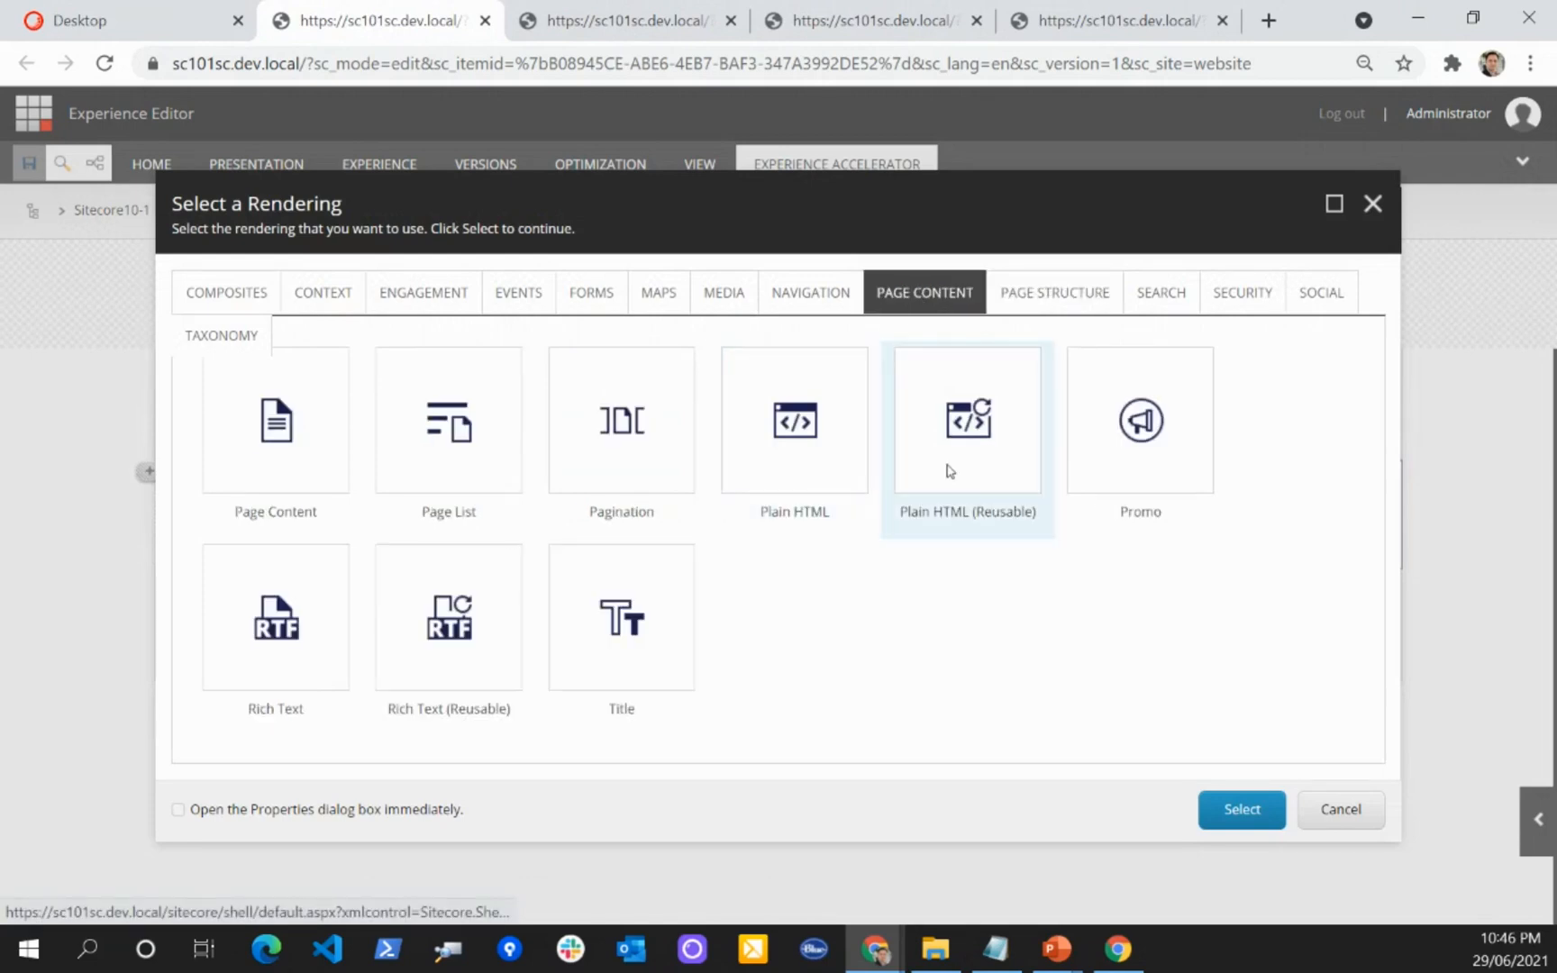
left_click(273, 622)
left_click(1241, 809)
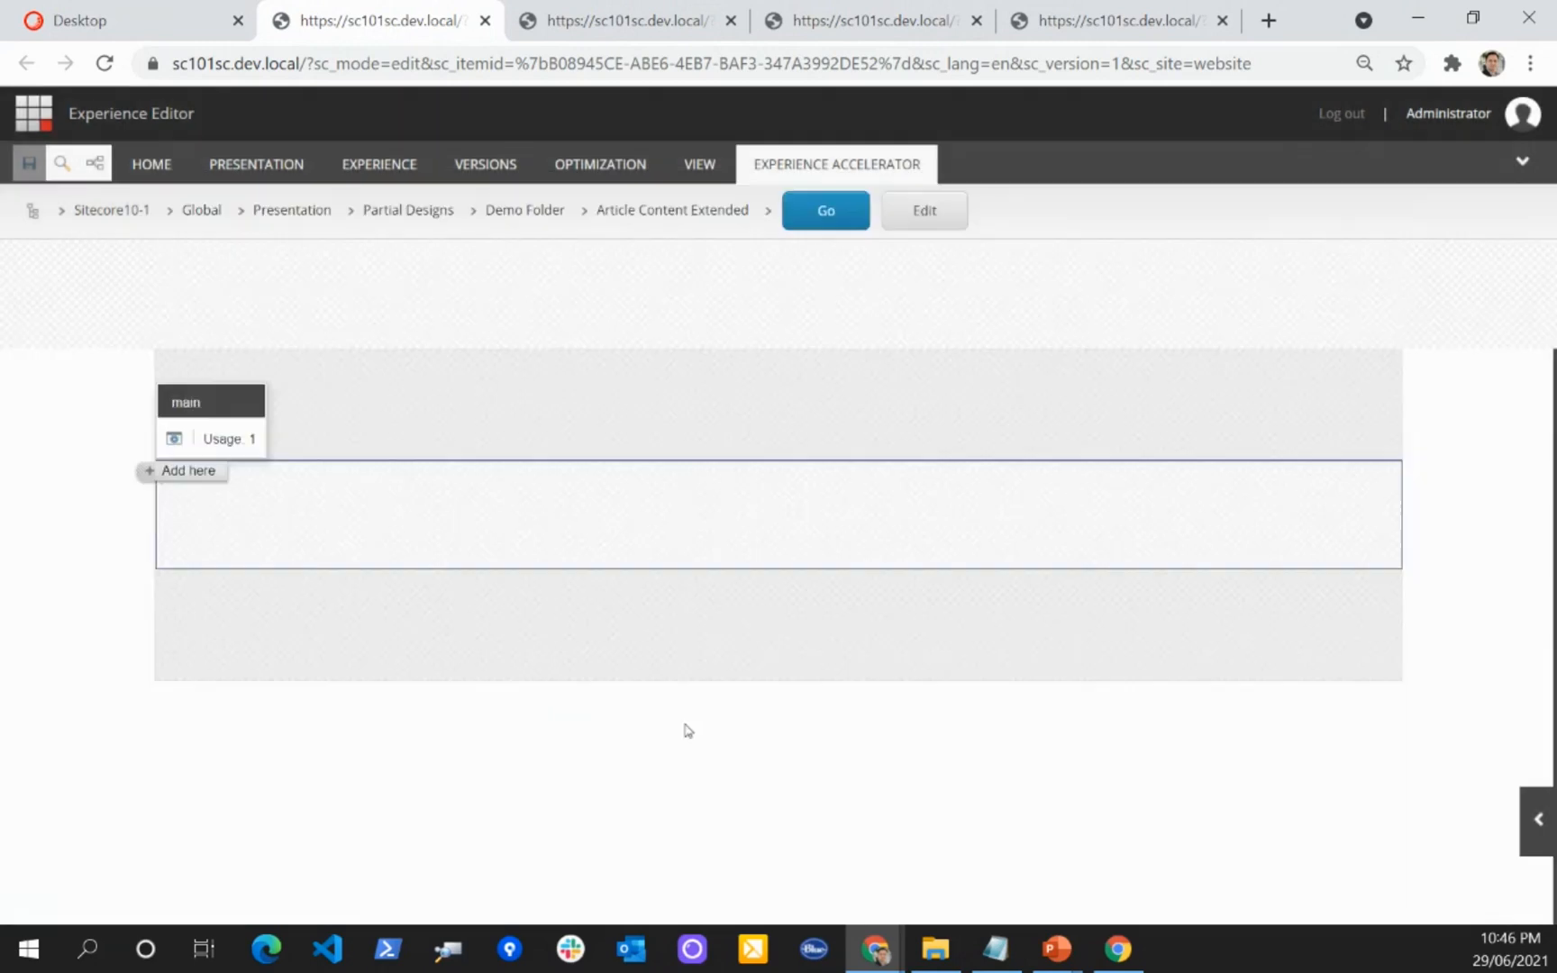
Step: Enter "Partial Design Extended" in the new Rich Text rendering, save Article Content Extended and close its editor tab
left_click(220, 485)
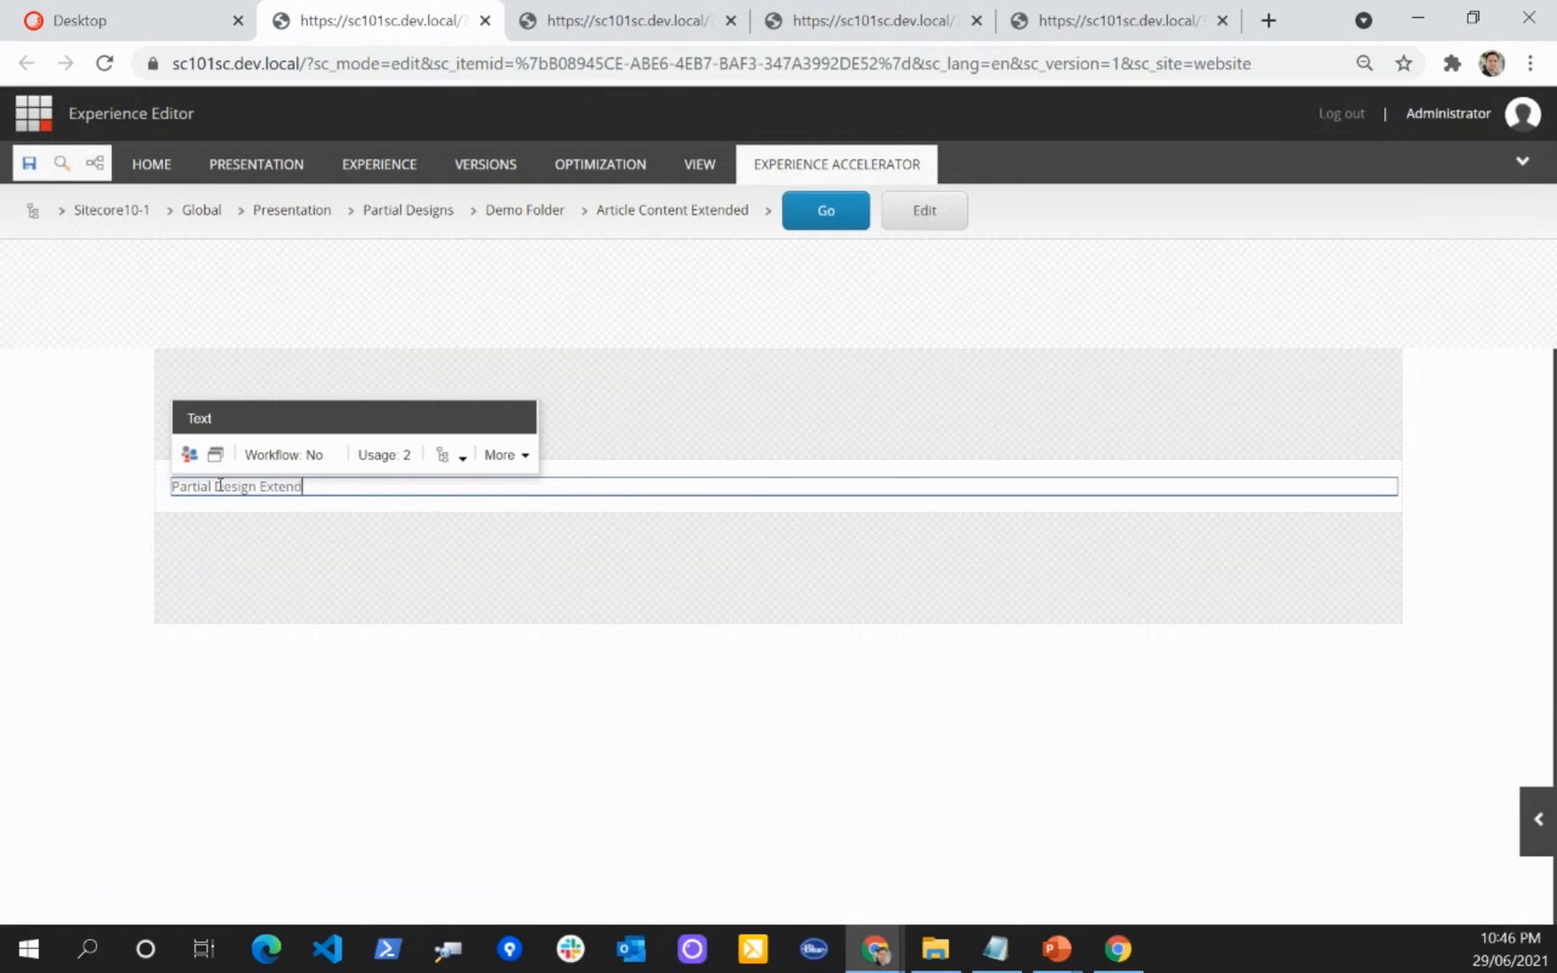
key("ctrl+s")
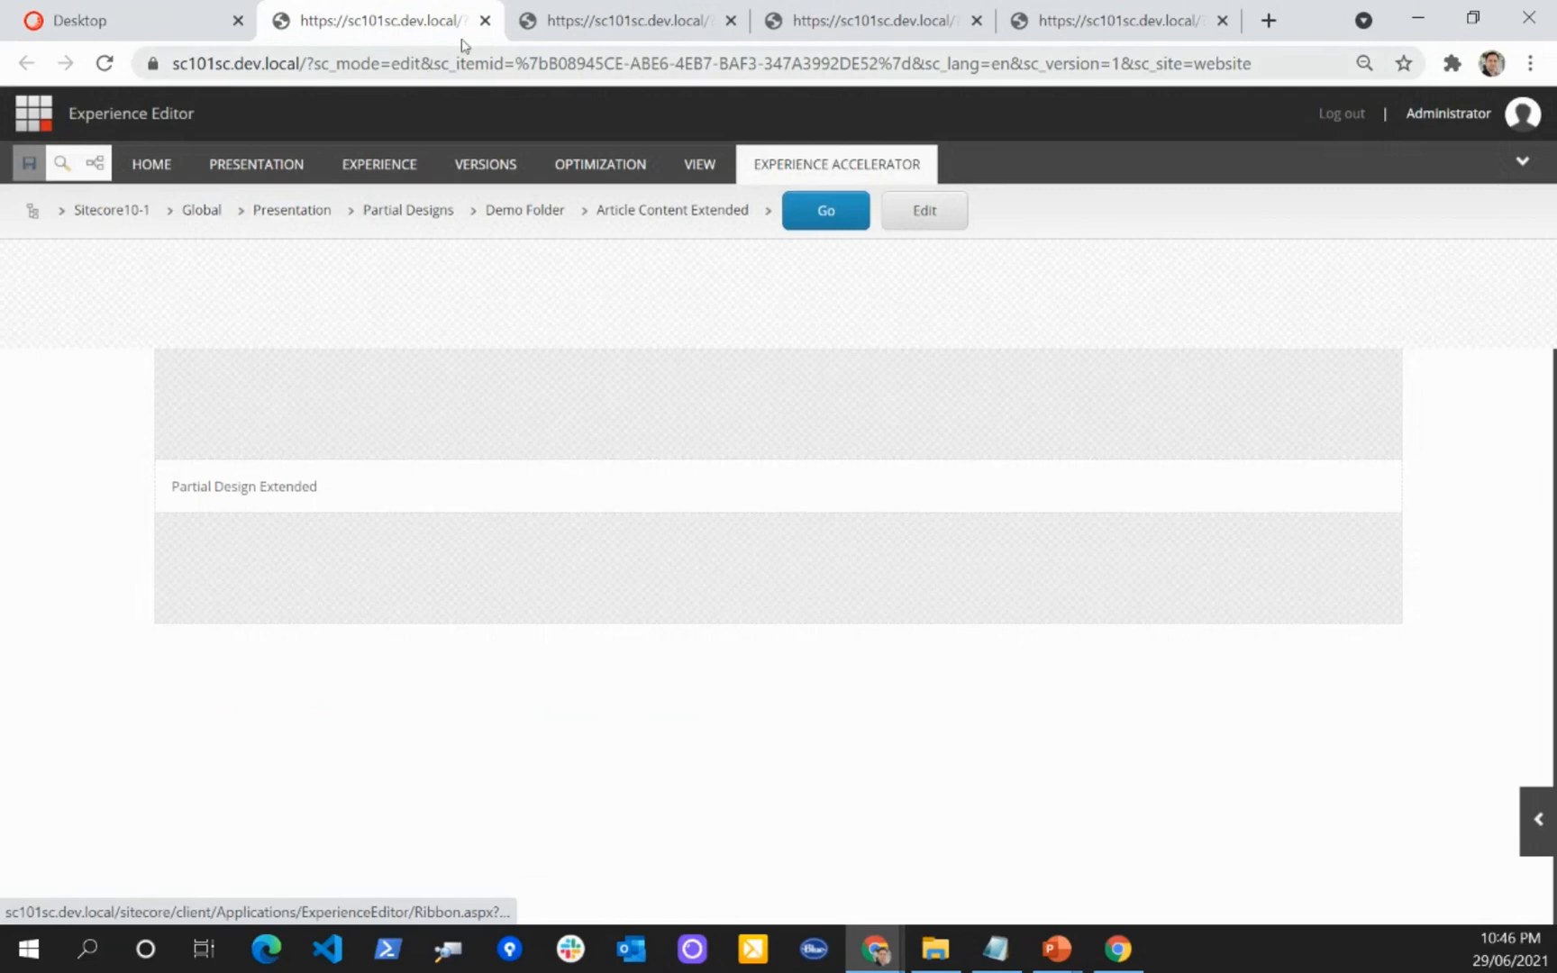
left_click(485, 20)
Step: Add Article Content Extended to the DemoArticle page design's selected partial designs and save the item
left_click(127, 36)
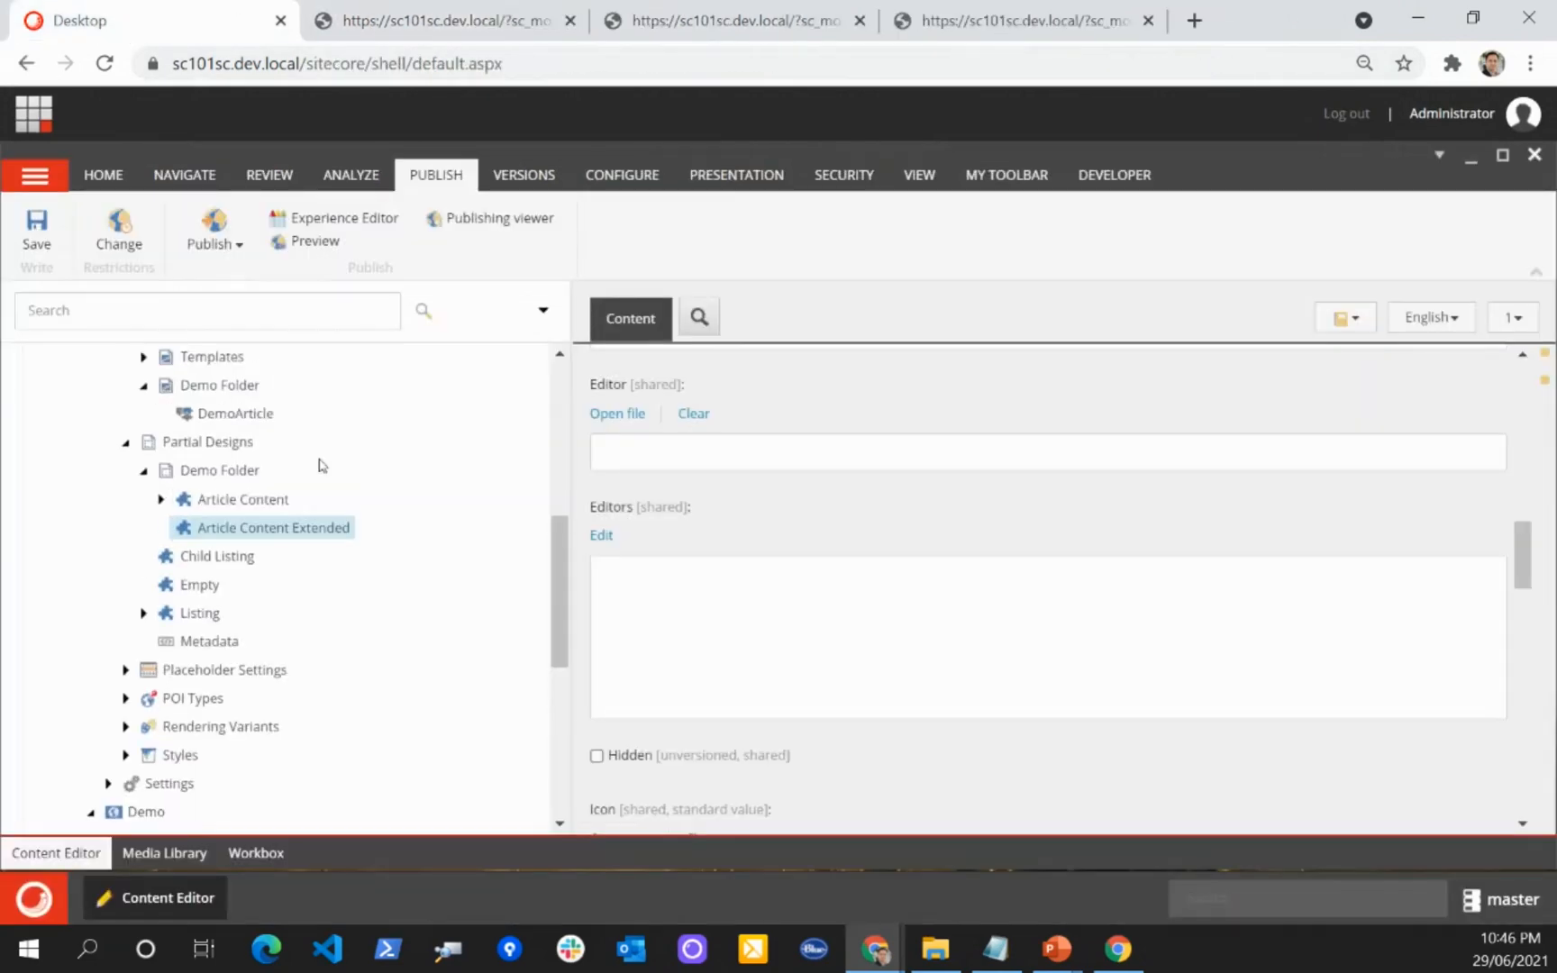
left_click(230, 486)
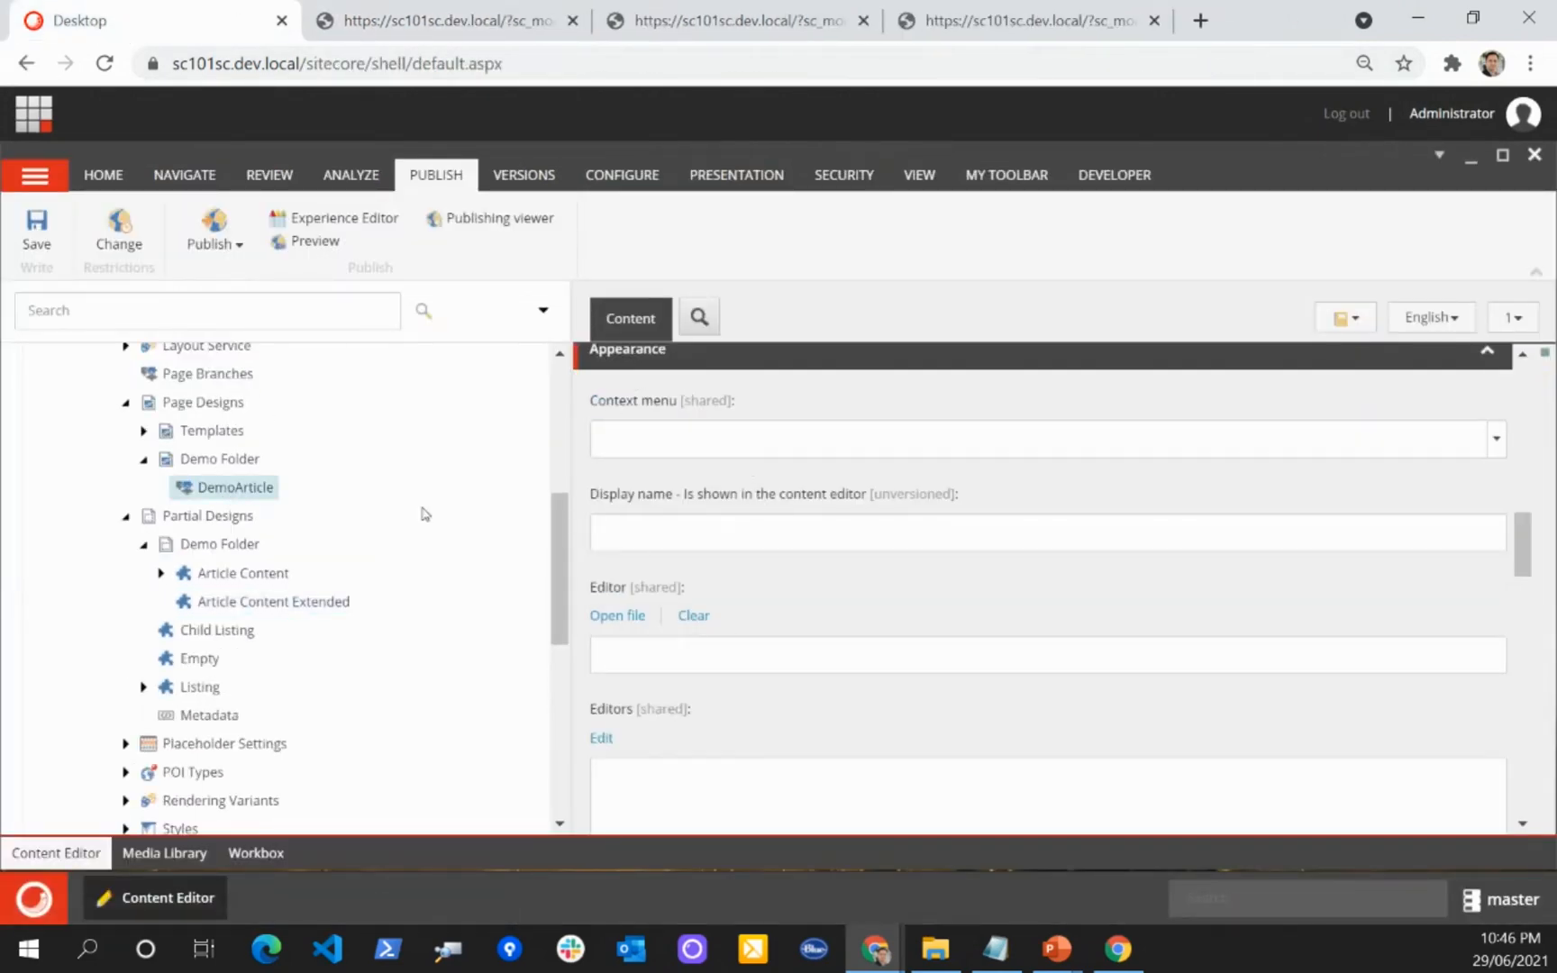
scroll(360, 496, "up", 3)
scroll(803, 495, "up", 6)
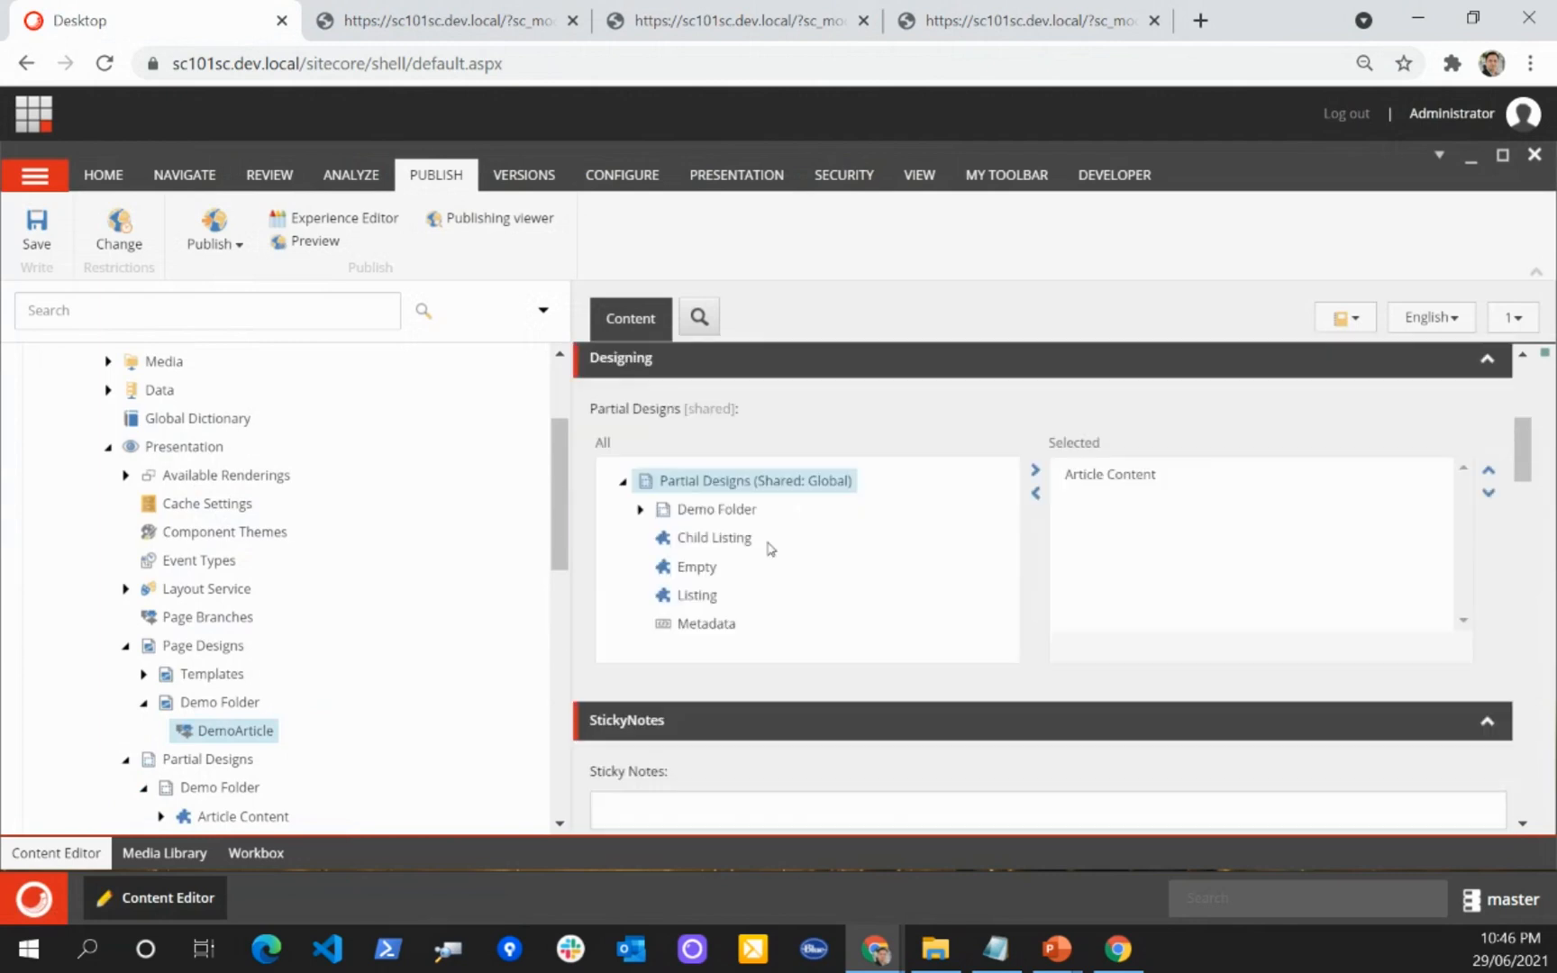
left_click(642, 512)
double_click(759, 566)
left_click(36, 230)
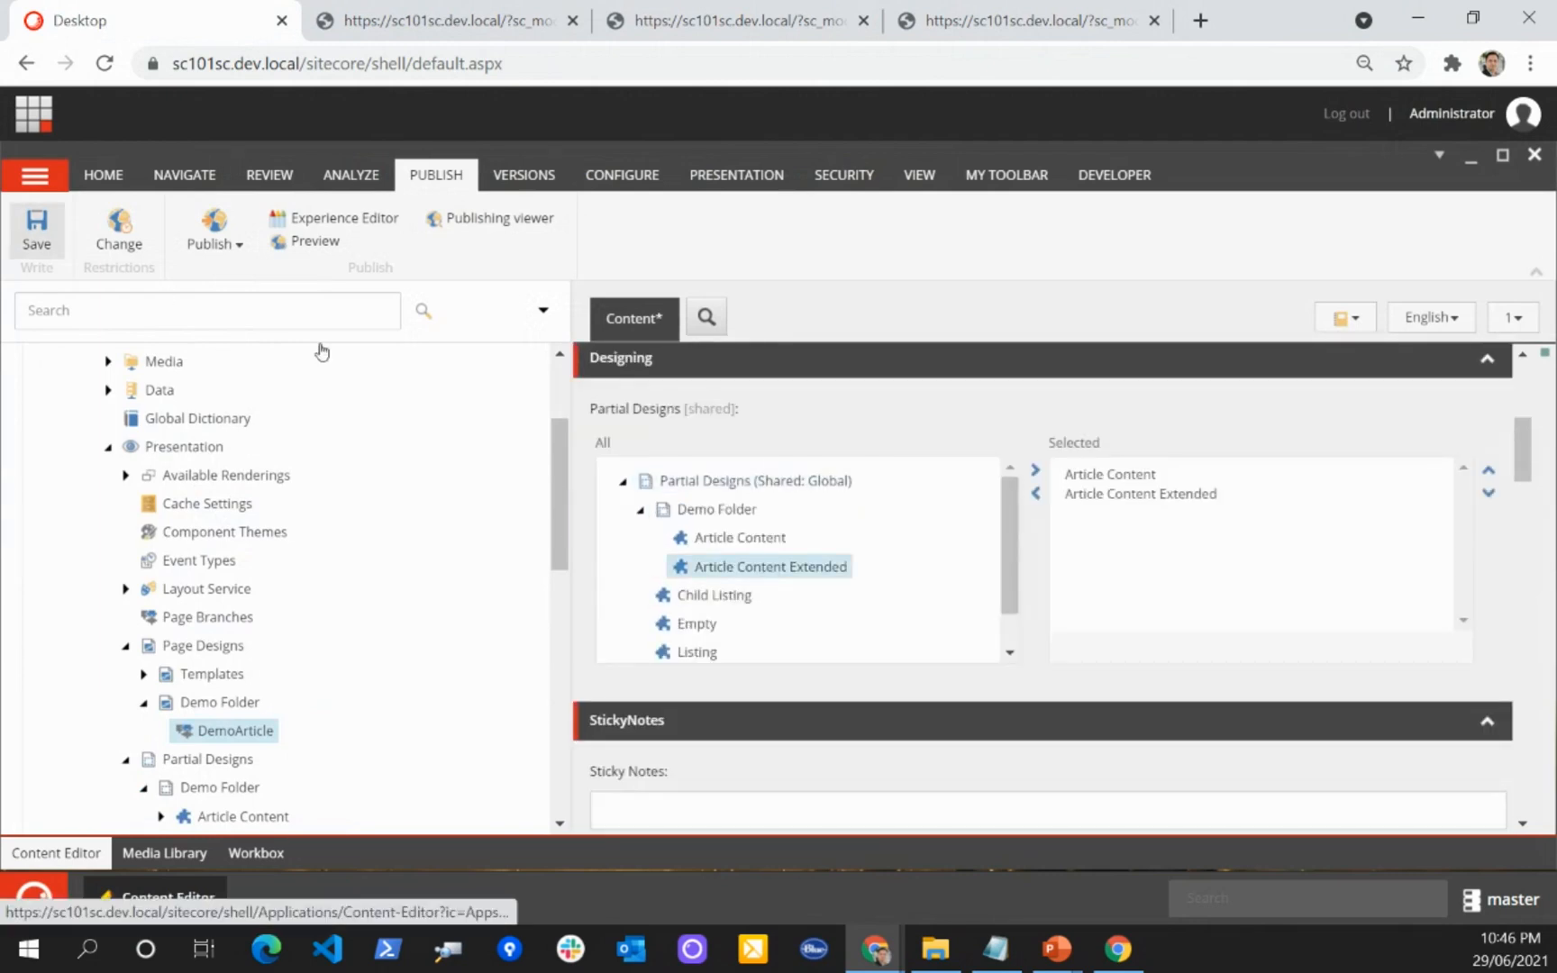
mouse_move(878, 953)
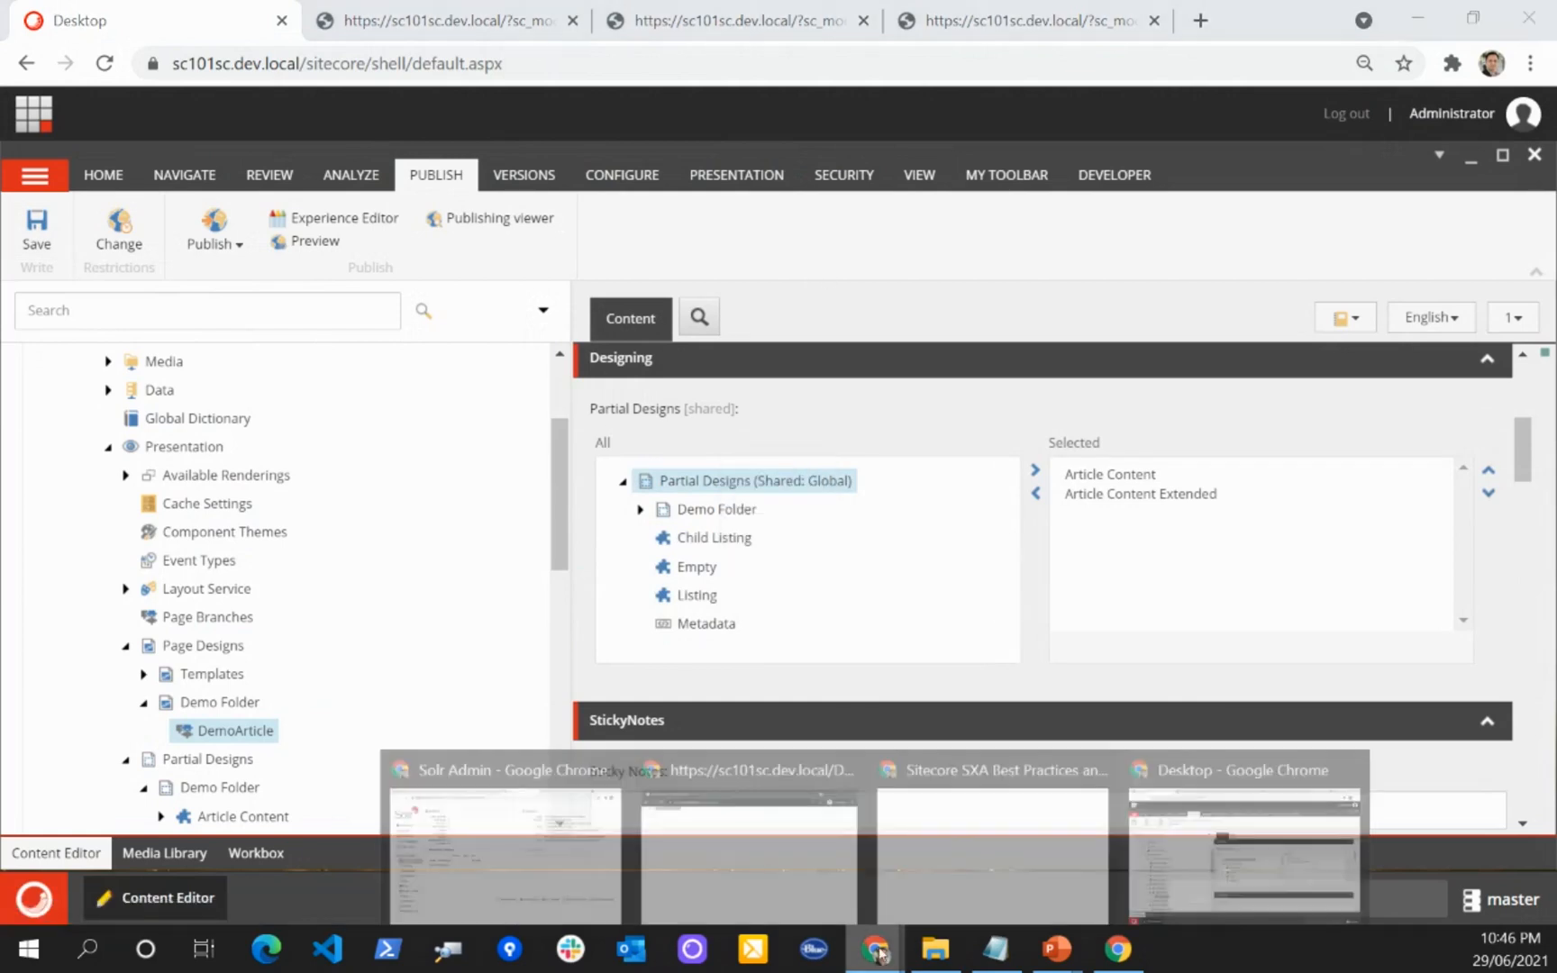
left_click(1026, 839)
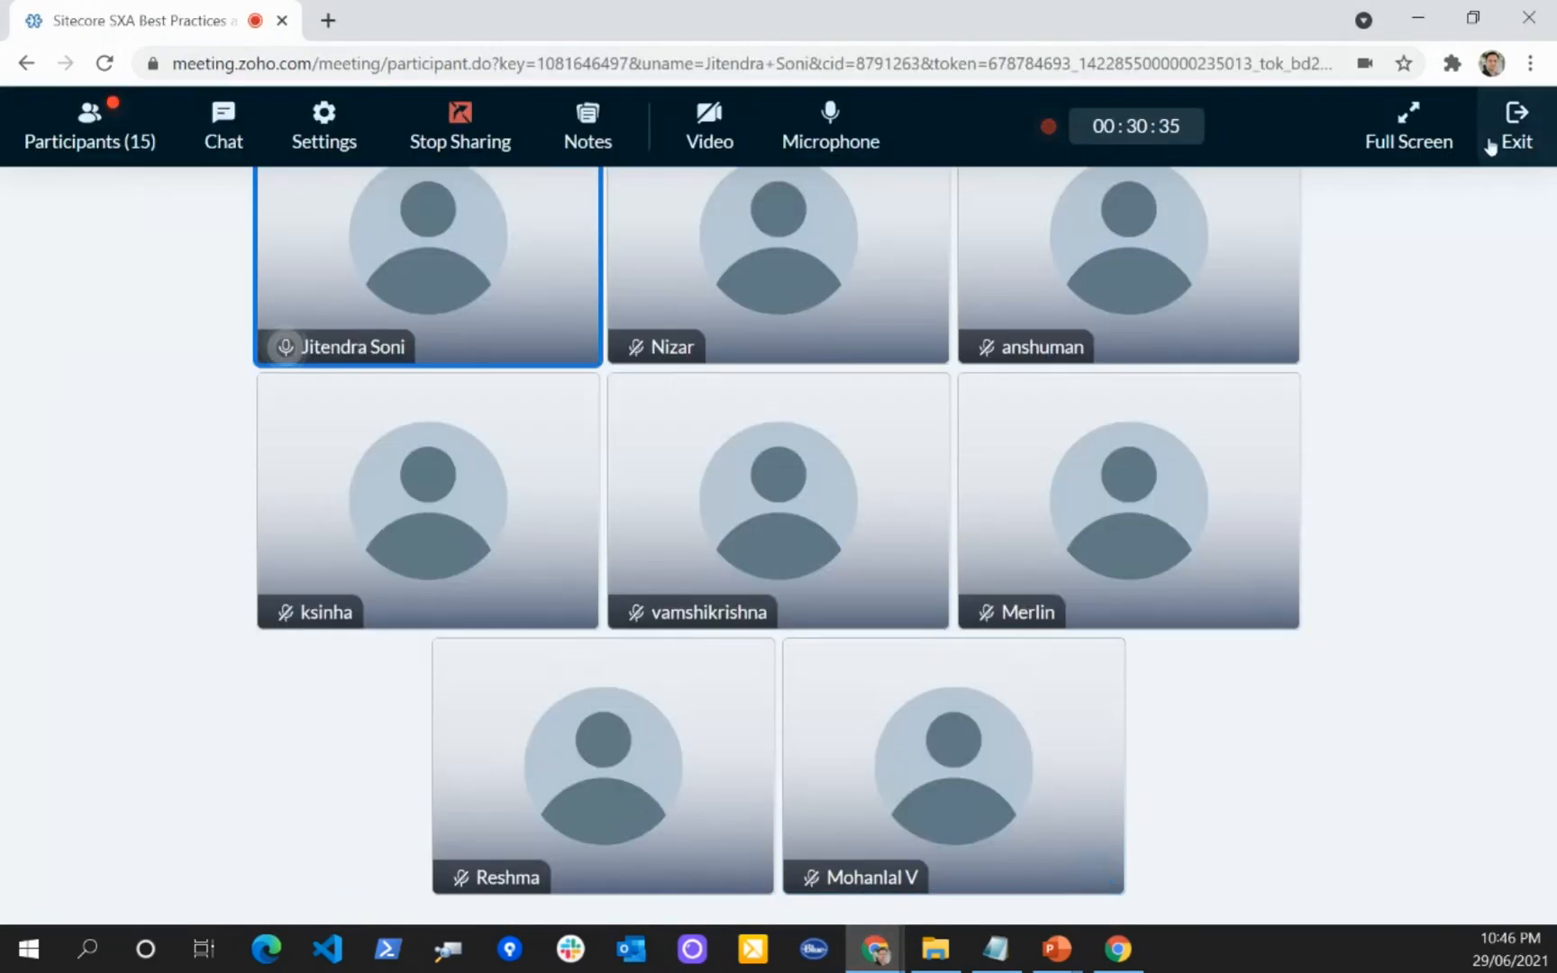
left_click(1418, 19)
Step: Reload the Demo/Article page in the incognito window and check its partial design text
mouse_move(872, 956)
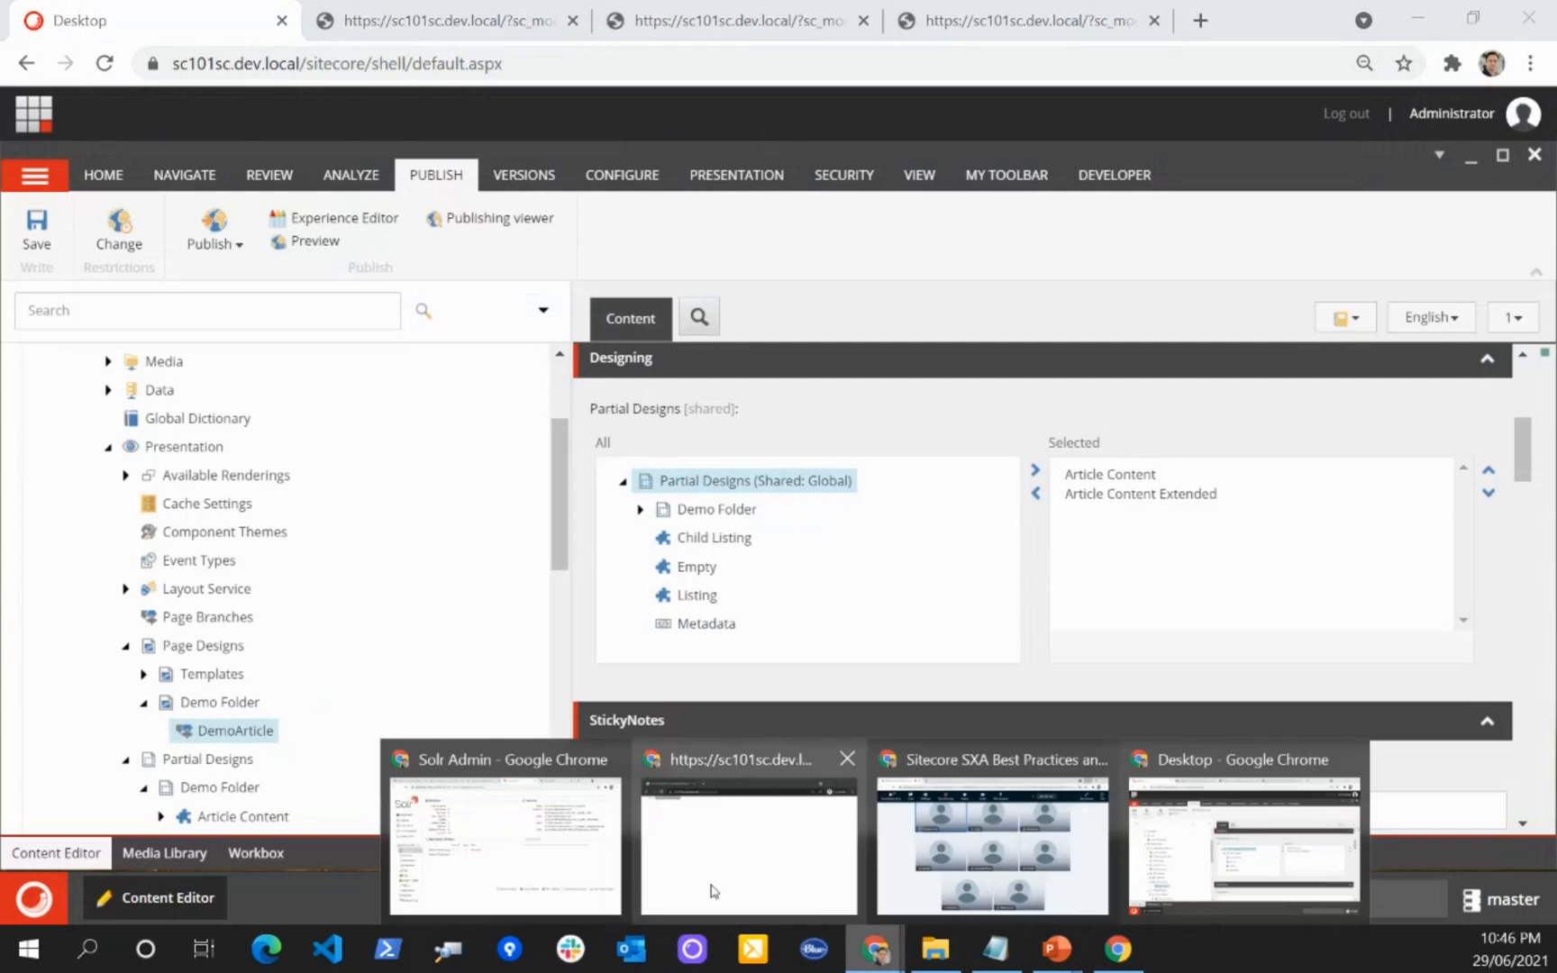
left_click(711, 878)
left_click(573, 171)
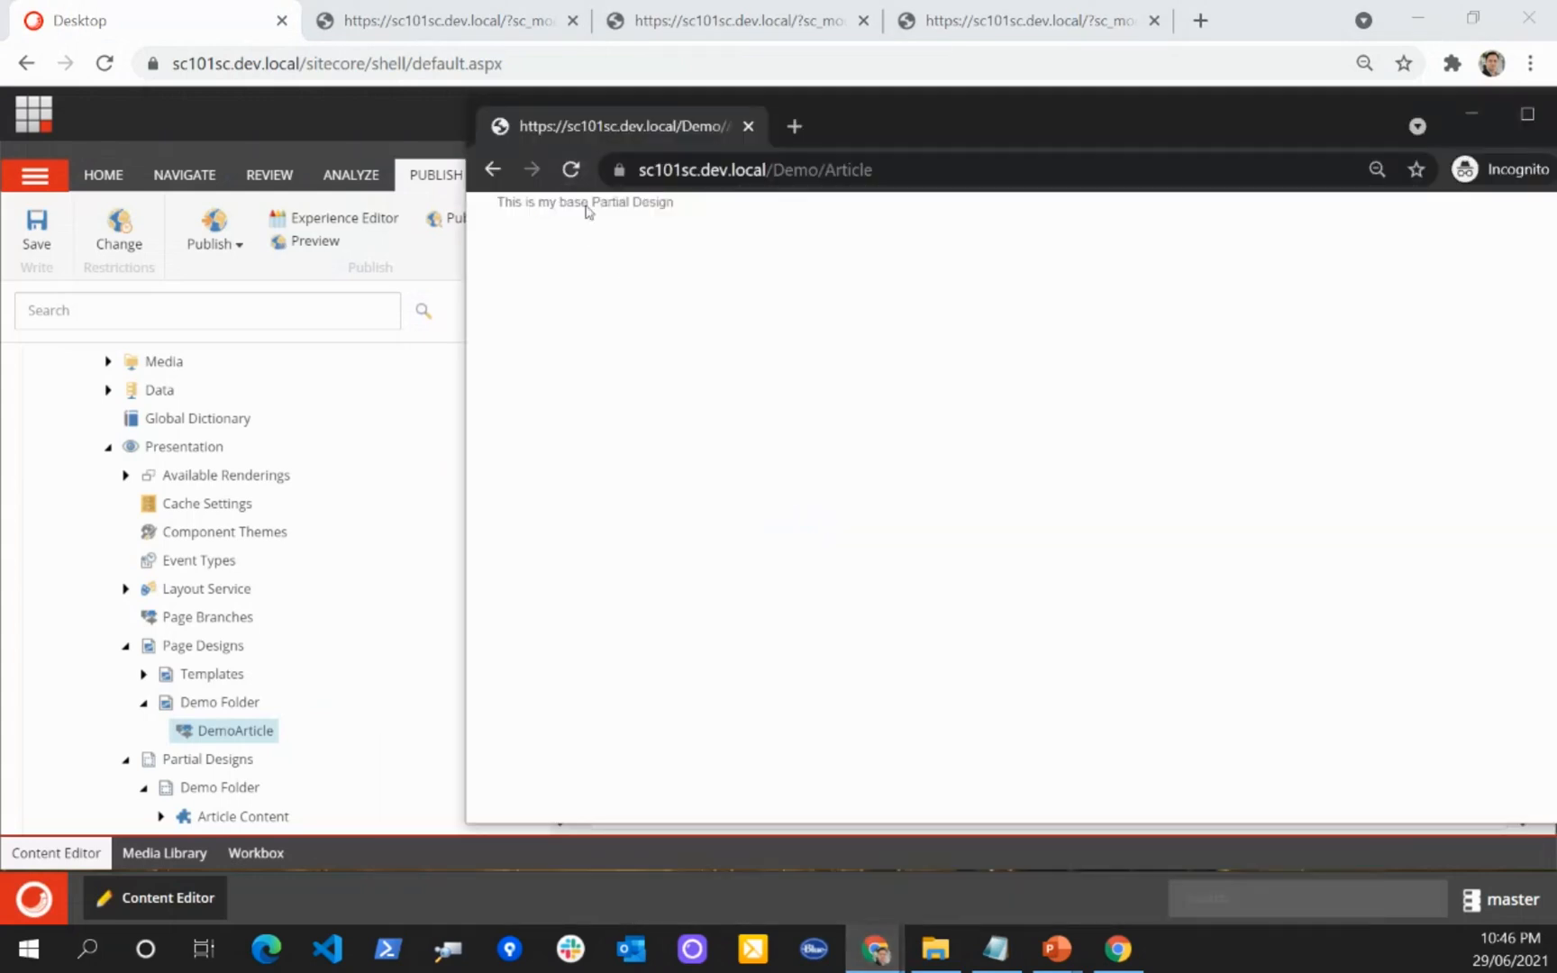
left_click(950, 171)
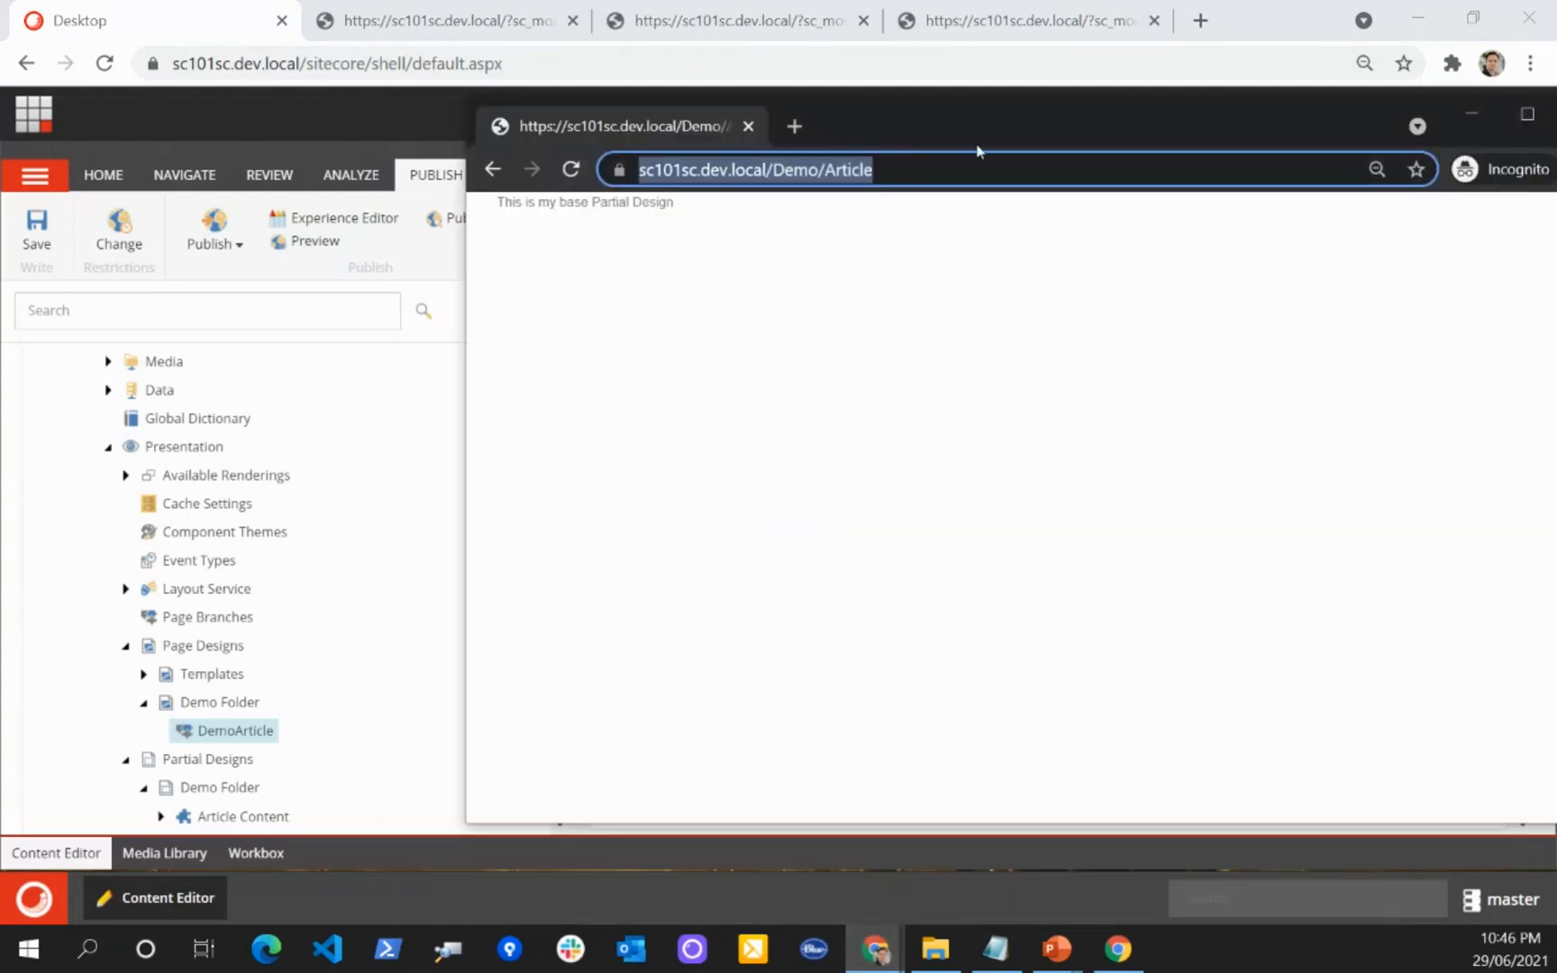
key("Return")
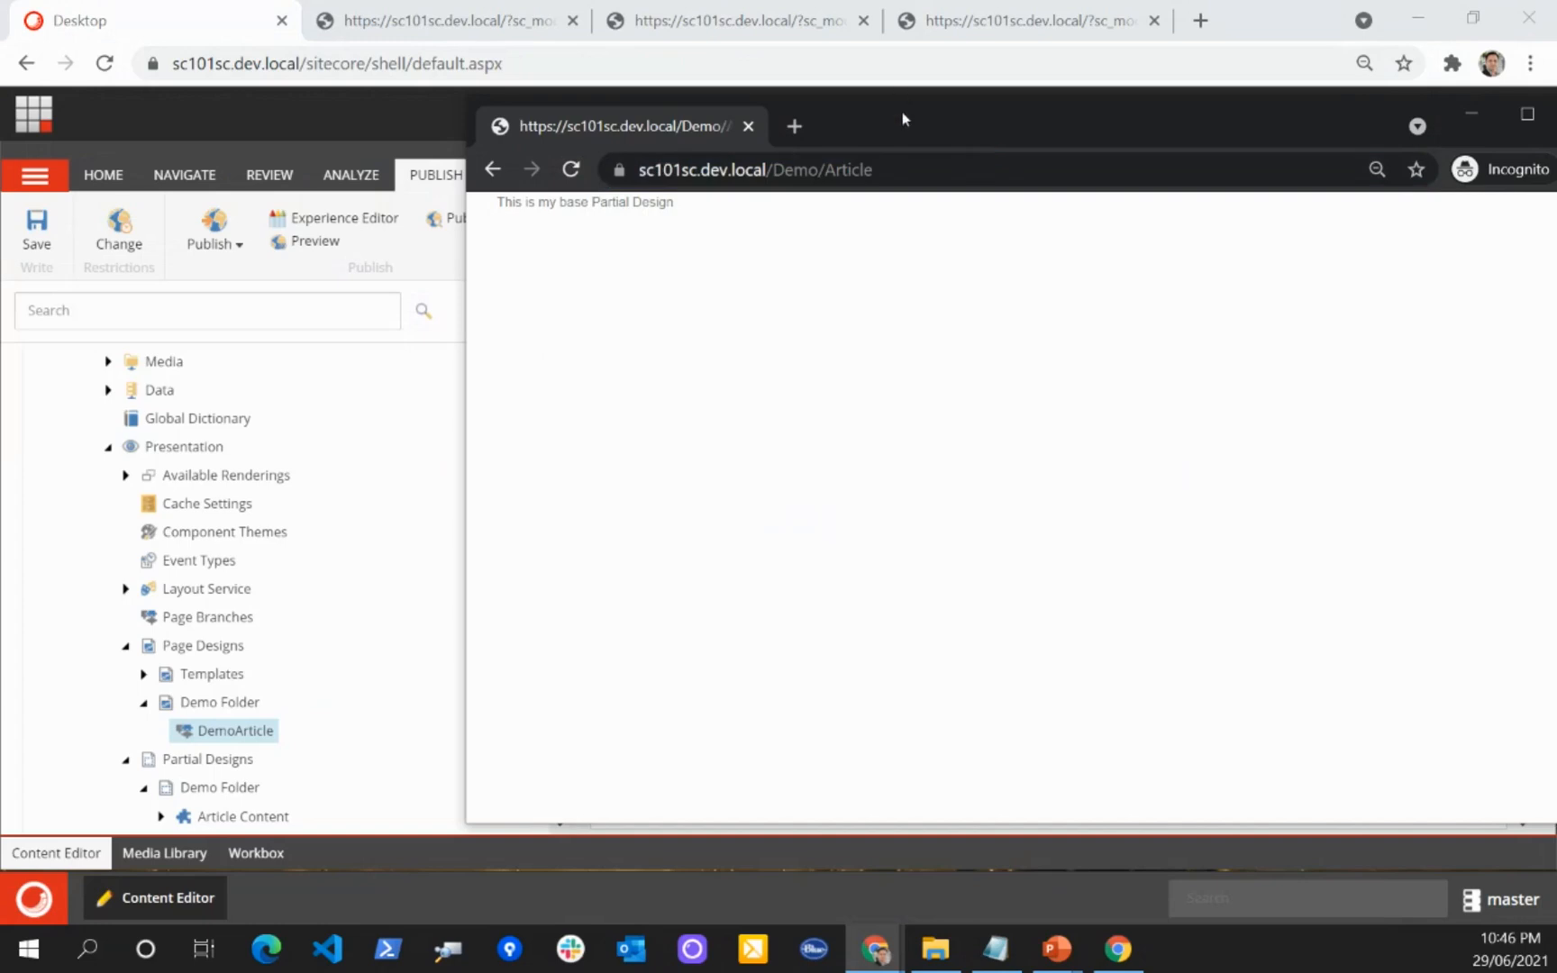
left_click_drag(901, 113, 1001, 170)
left_click(769, 123)
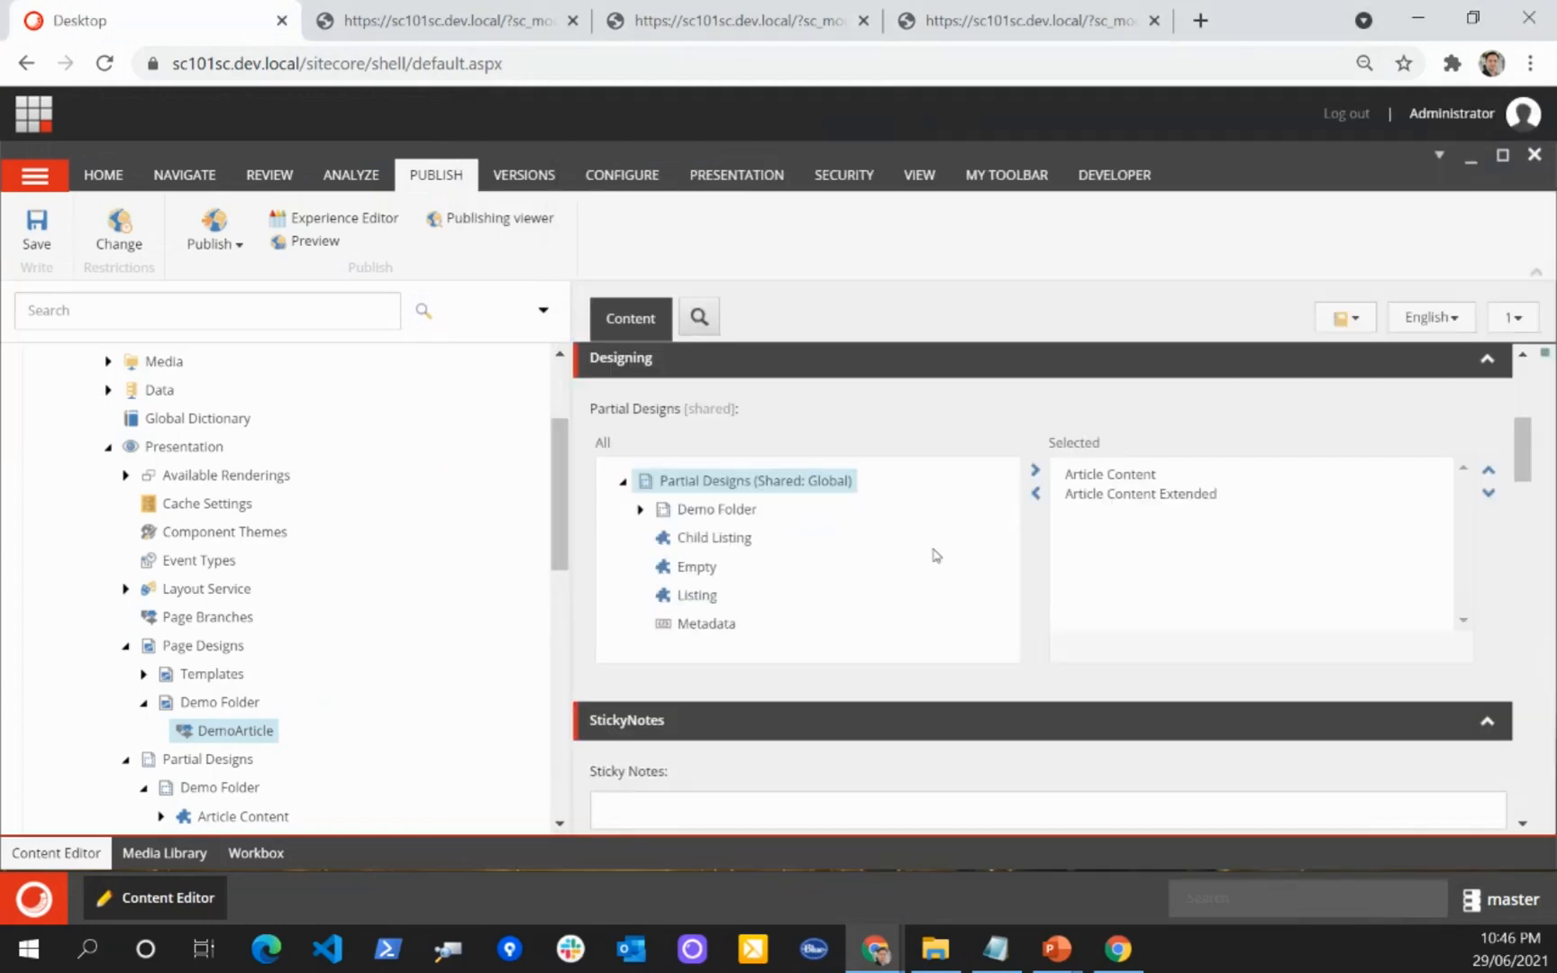
Step: Save DemoArticle again and reopen the Demo site's Home link from the incognito window's page list
left_click(37, 236)
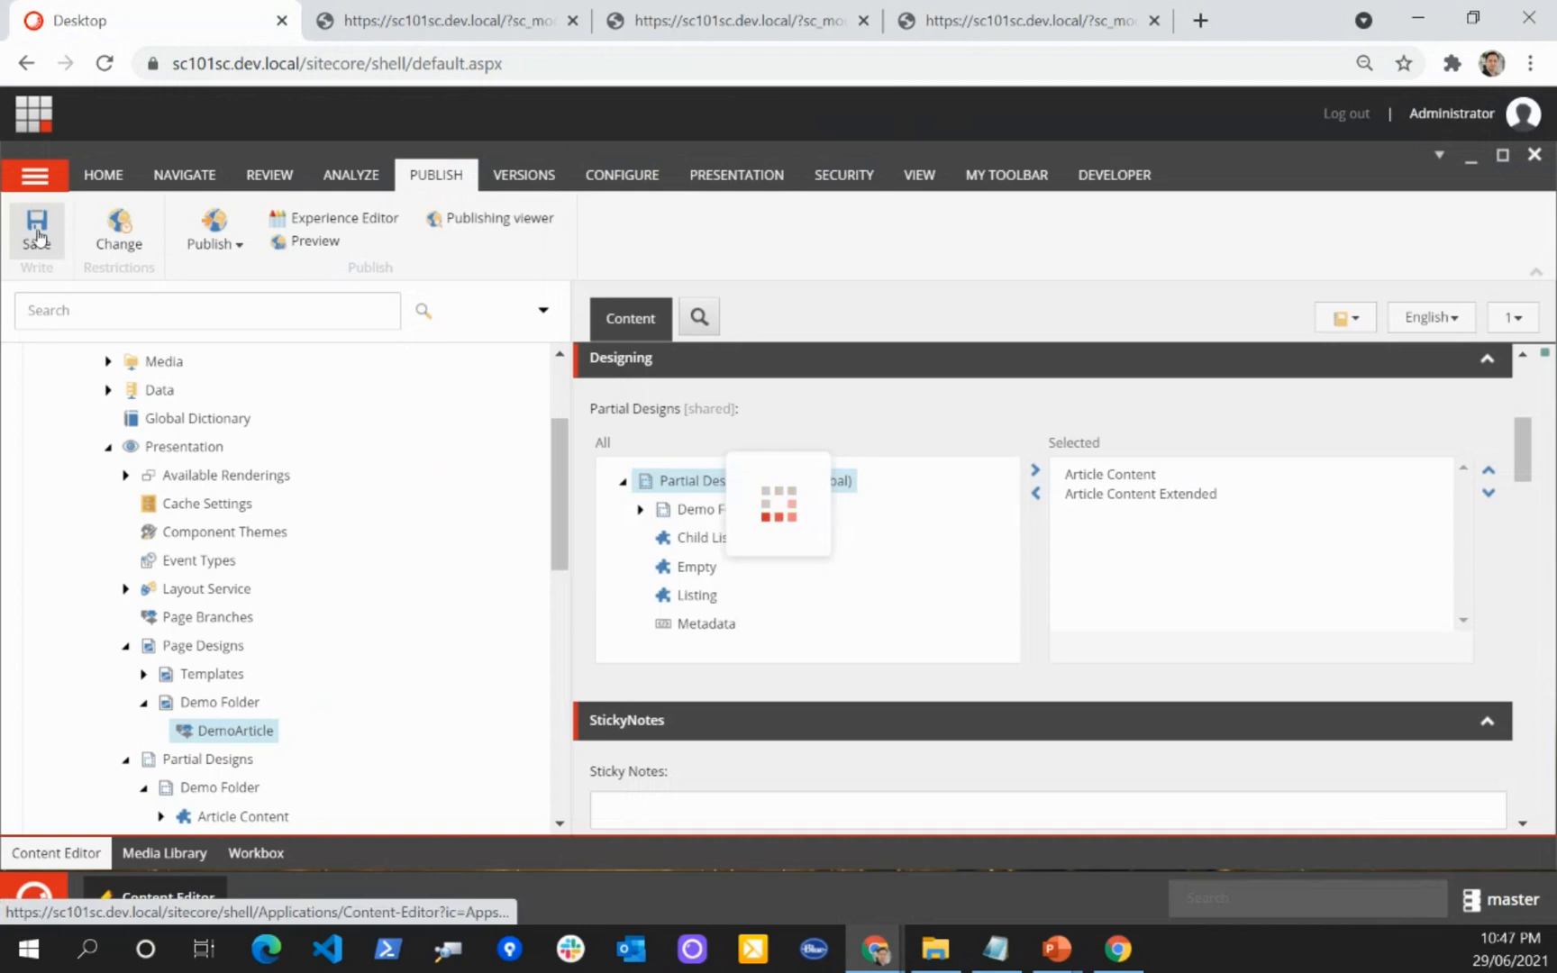
key("alt+Tab")
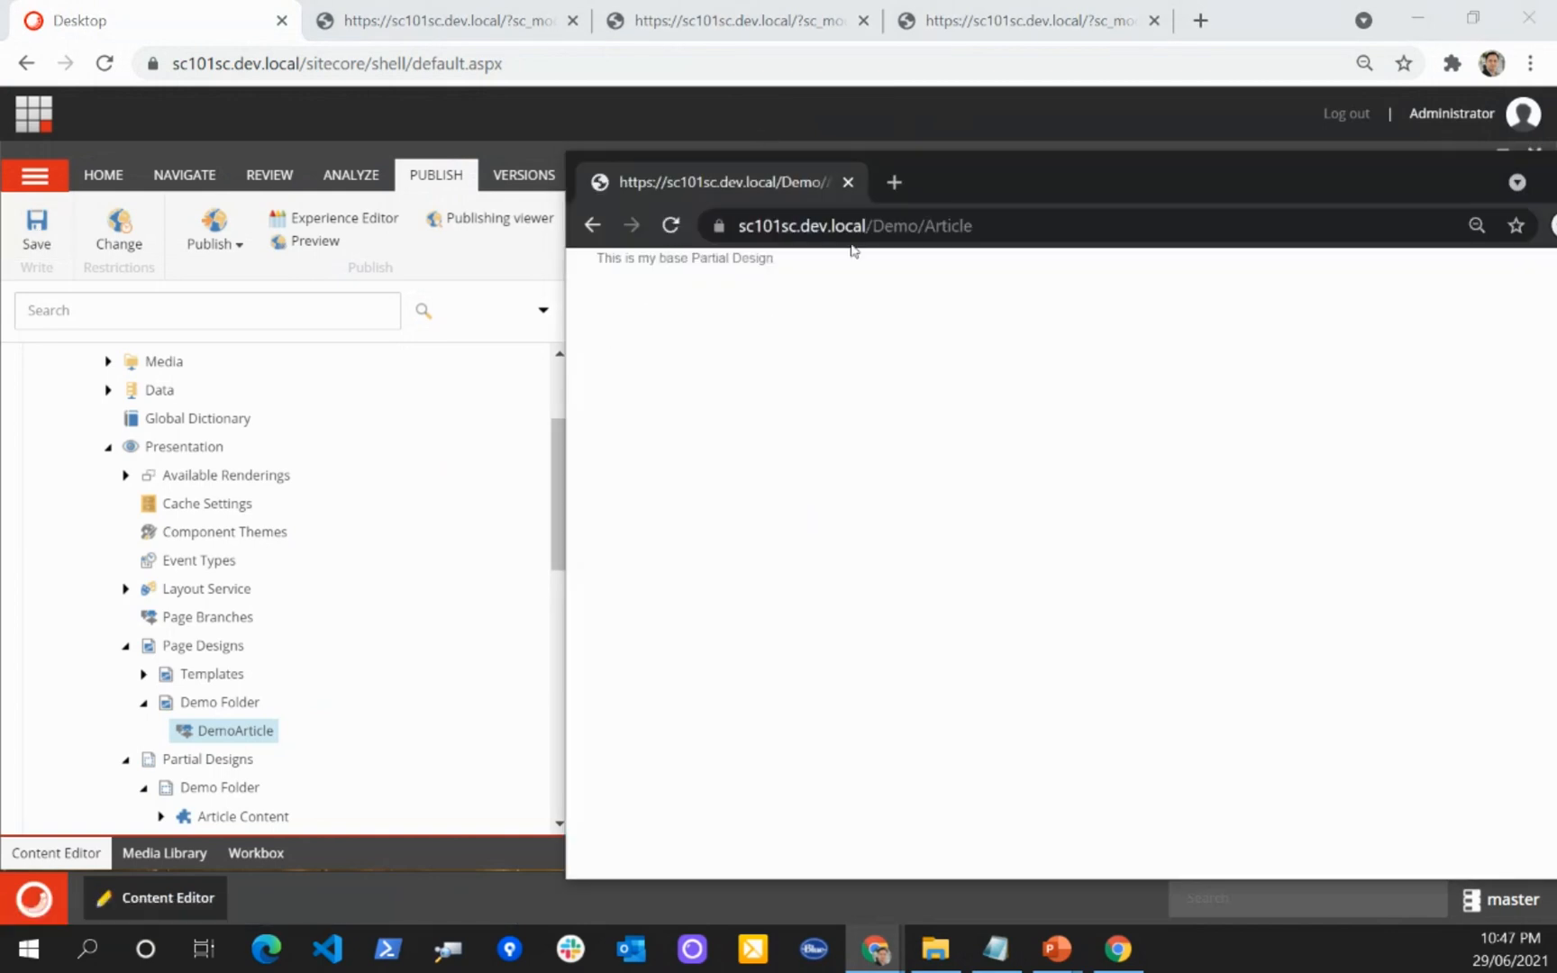
left_click(592, 226)
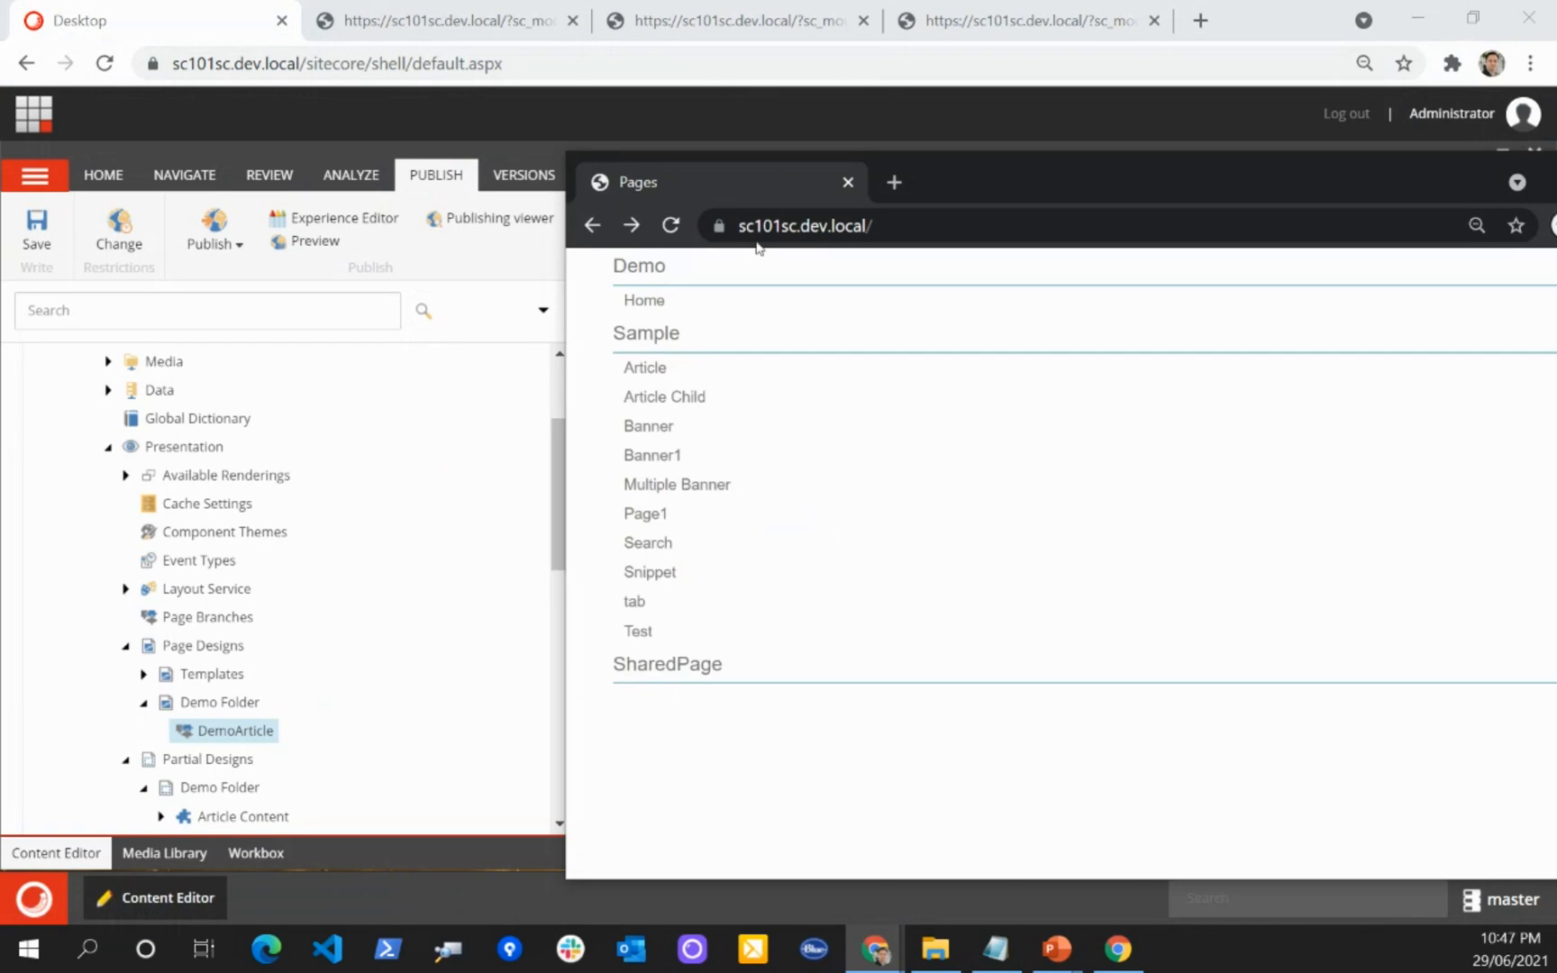
left_click(646, 298)
Step: Select the Article page item under the Demo site's Pages and compare it with the page in the incognito window
key("alt+Tab")
scroll(408, 569, "down", 3)
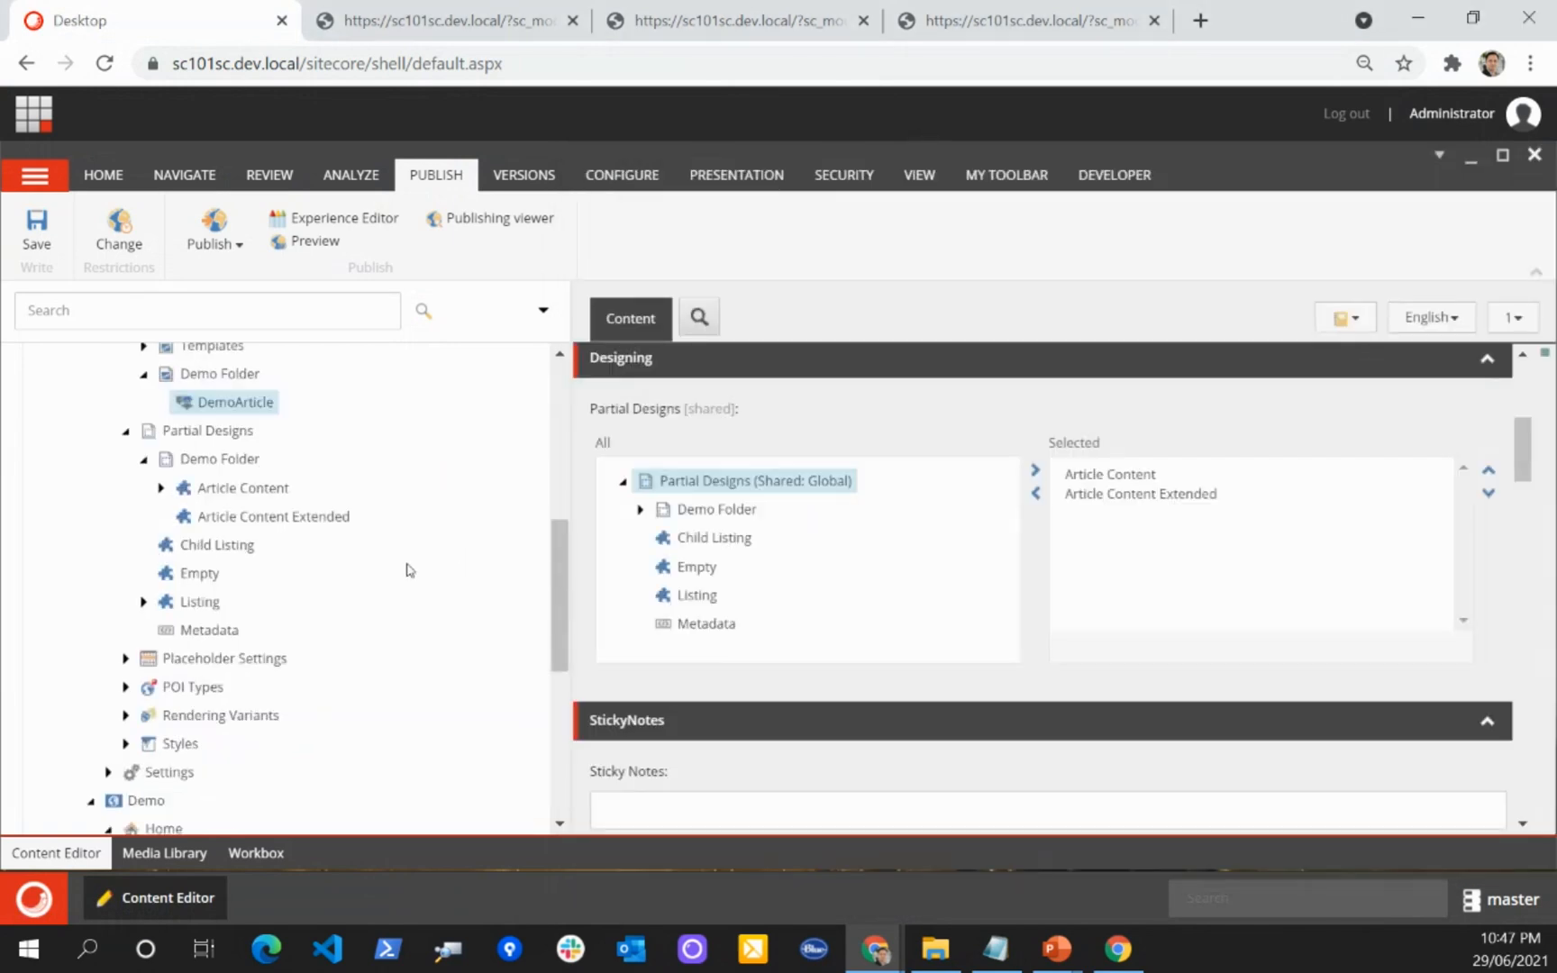
scroll(408, 570, "down", 5)
scroll(268, 580, "up", 1)
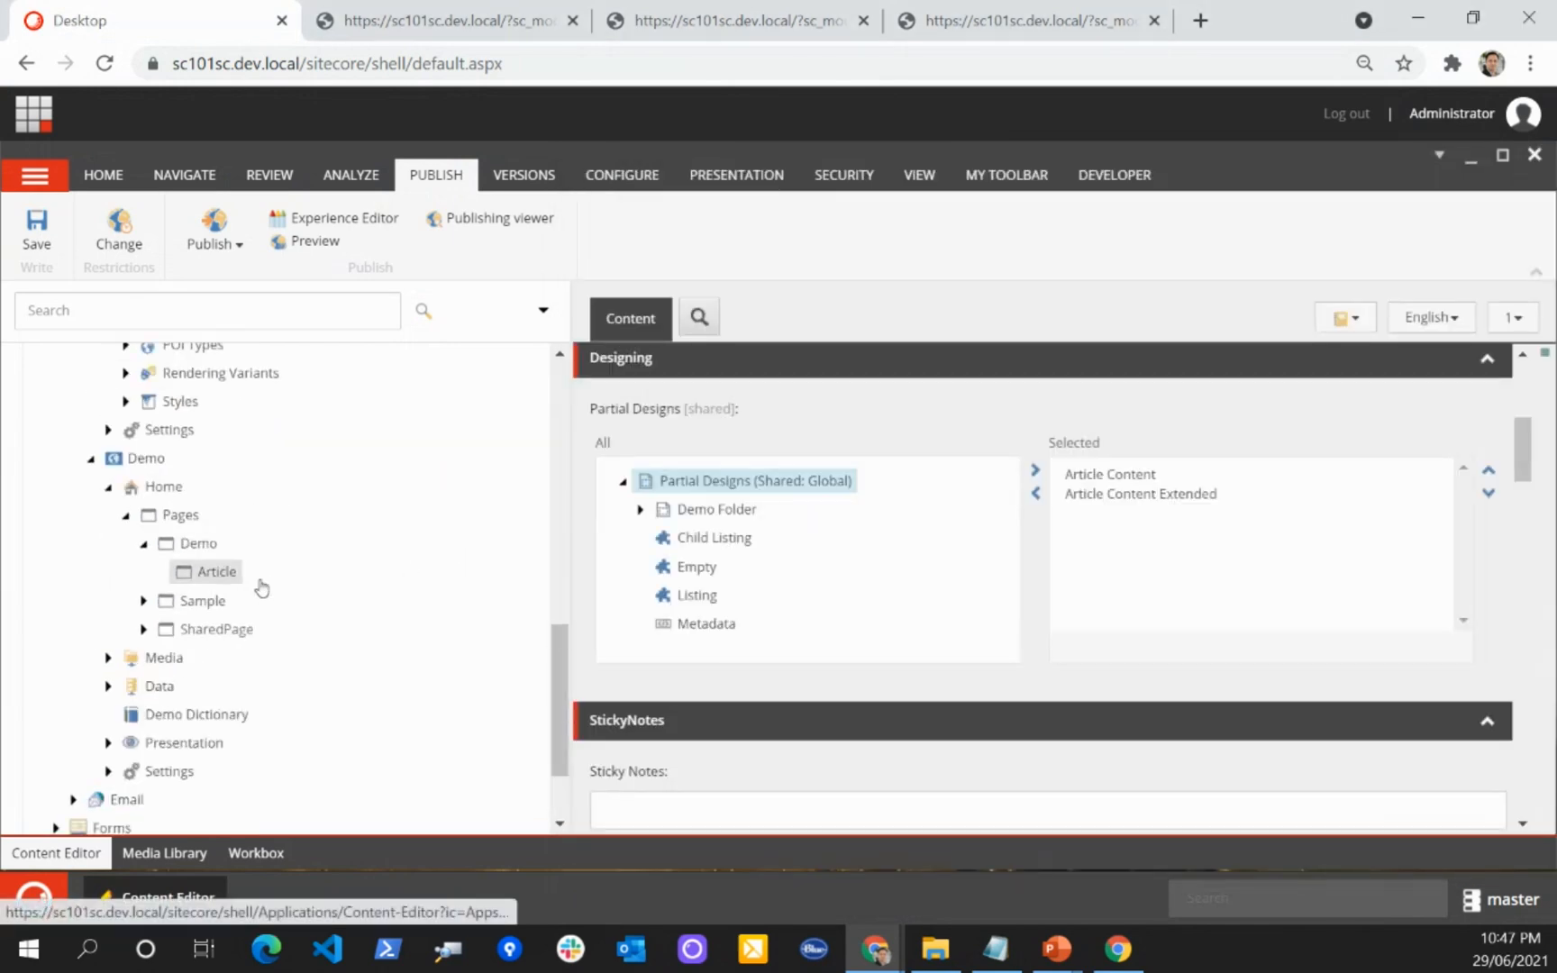
left_click(259, 582)
key("alt+Tab")
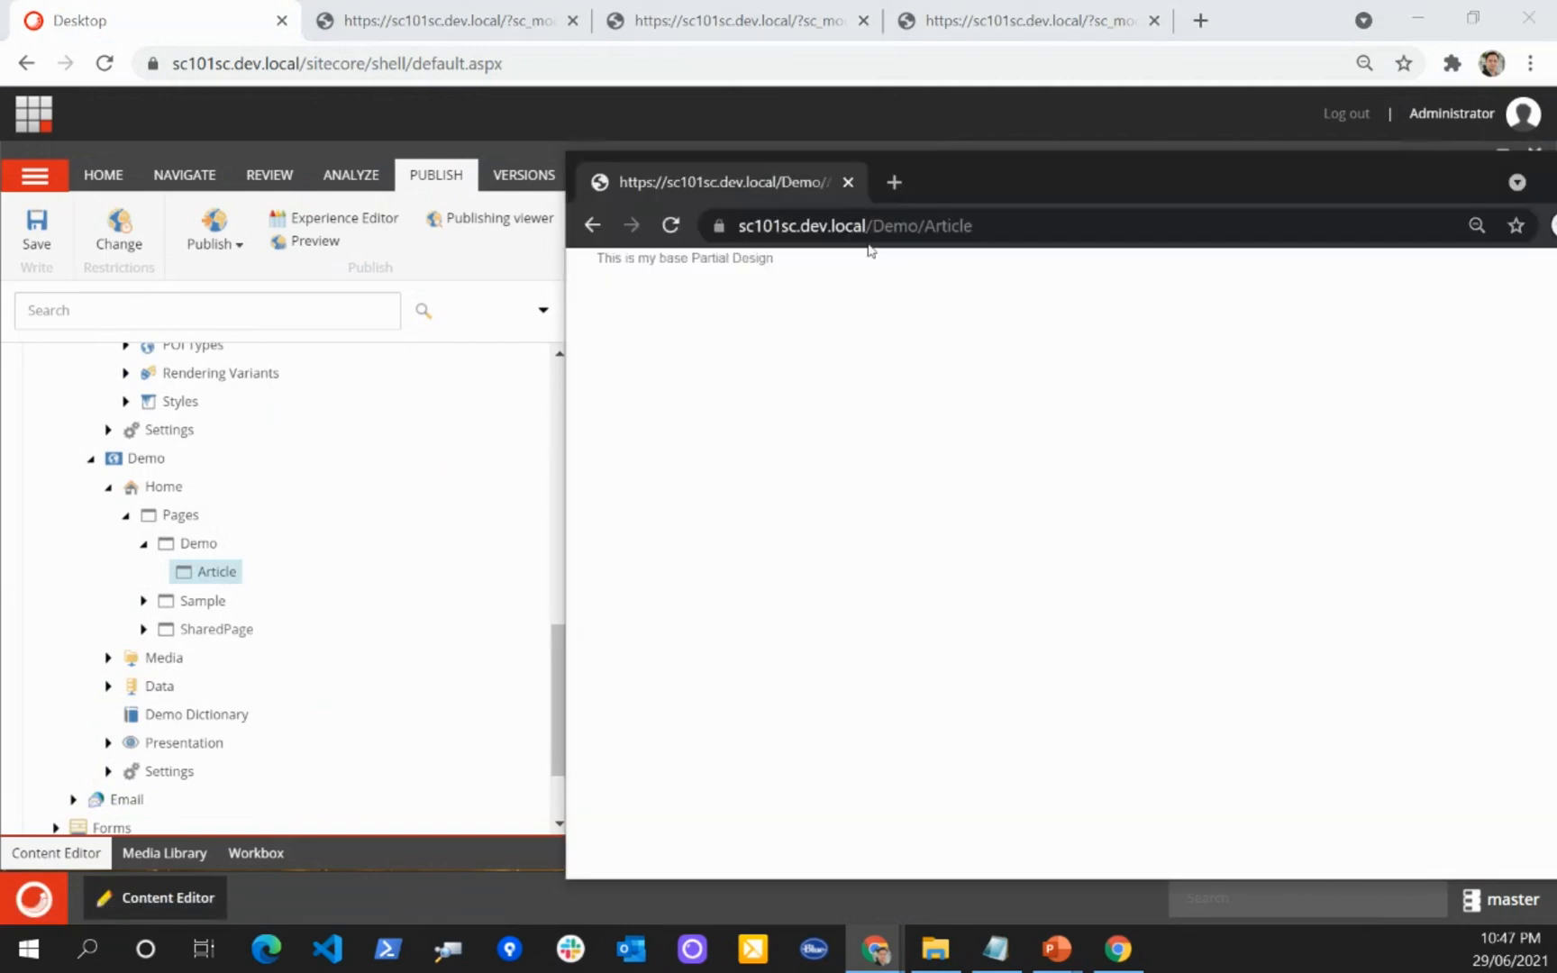
left_click(987, 234)
Step: Save the DemoArticle page design once more and check the Article page in its open Experience Editor tab
key("alt+Tab")
scroll(468, 524, "up", 3)
scroll(445, 521, "up", 3)
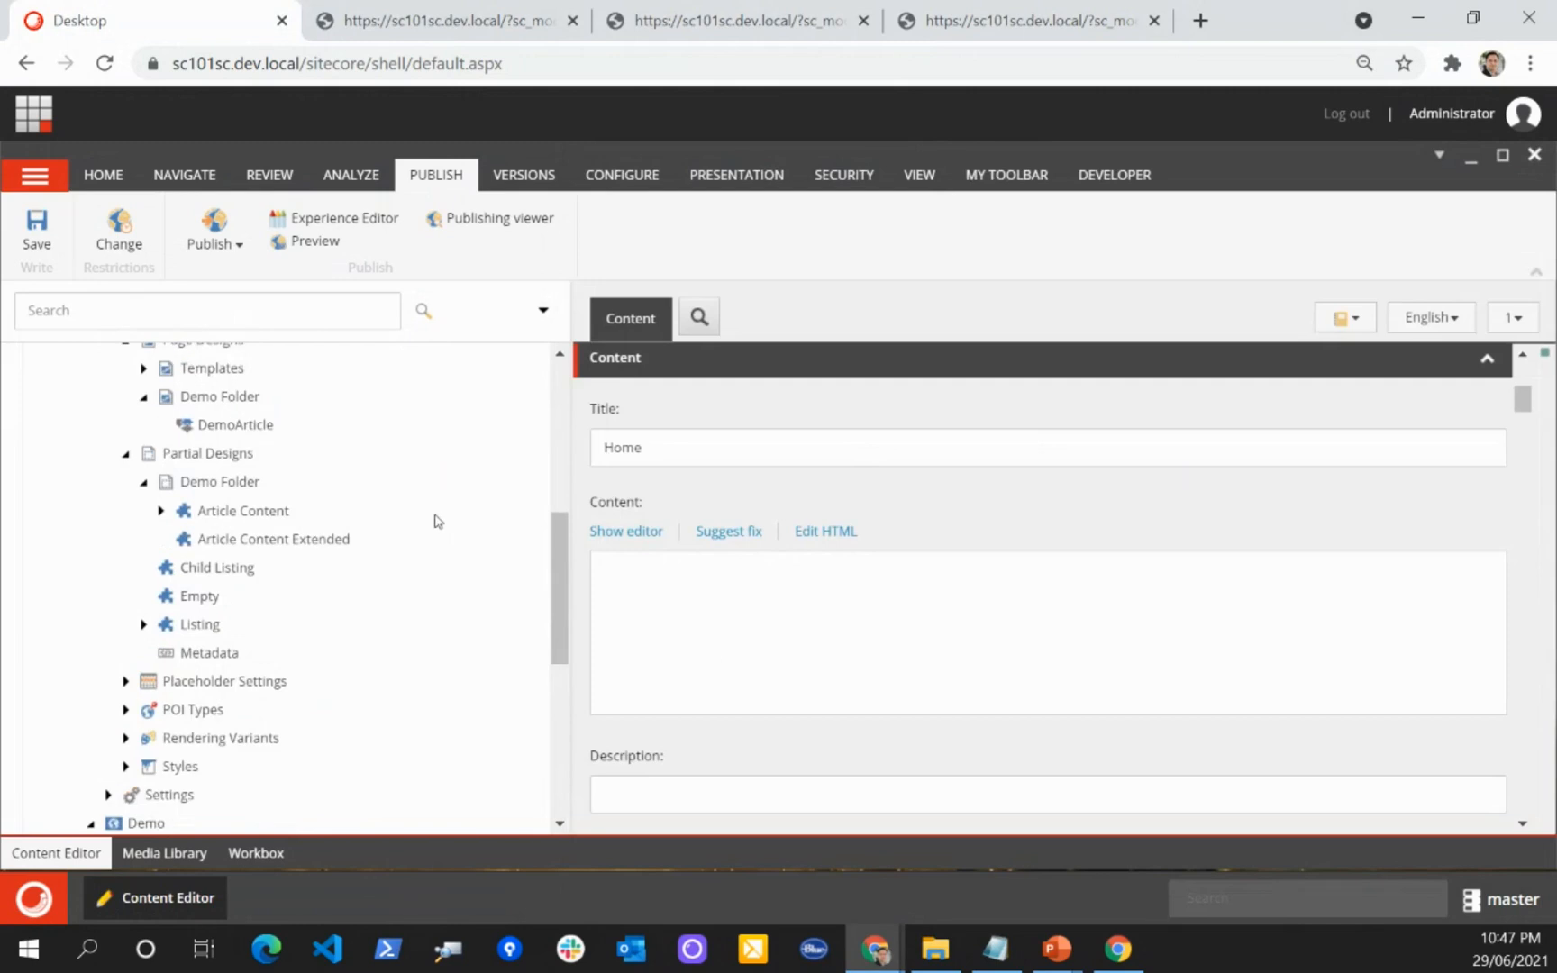
left_click(270, 546)
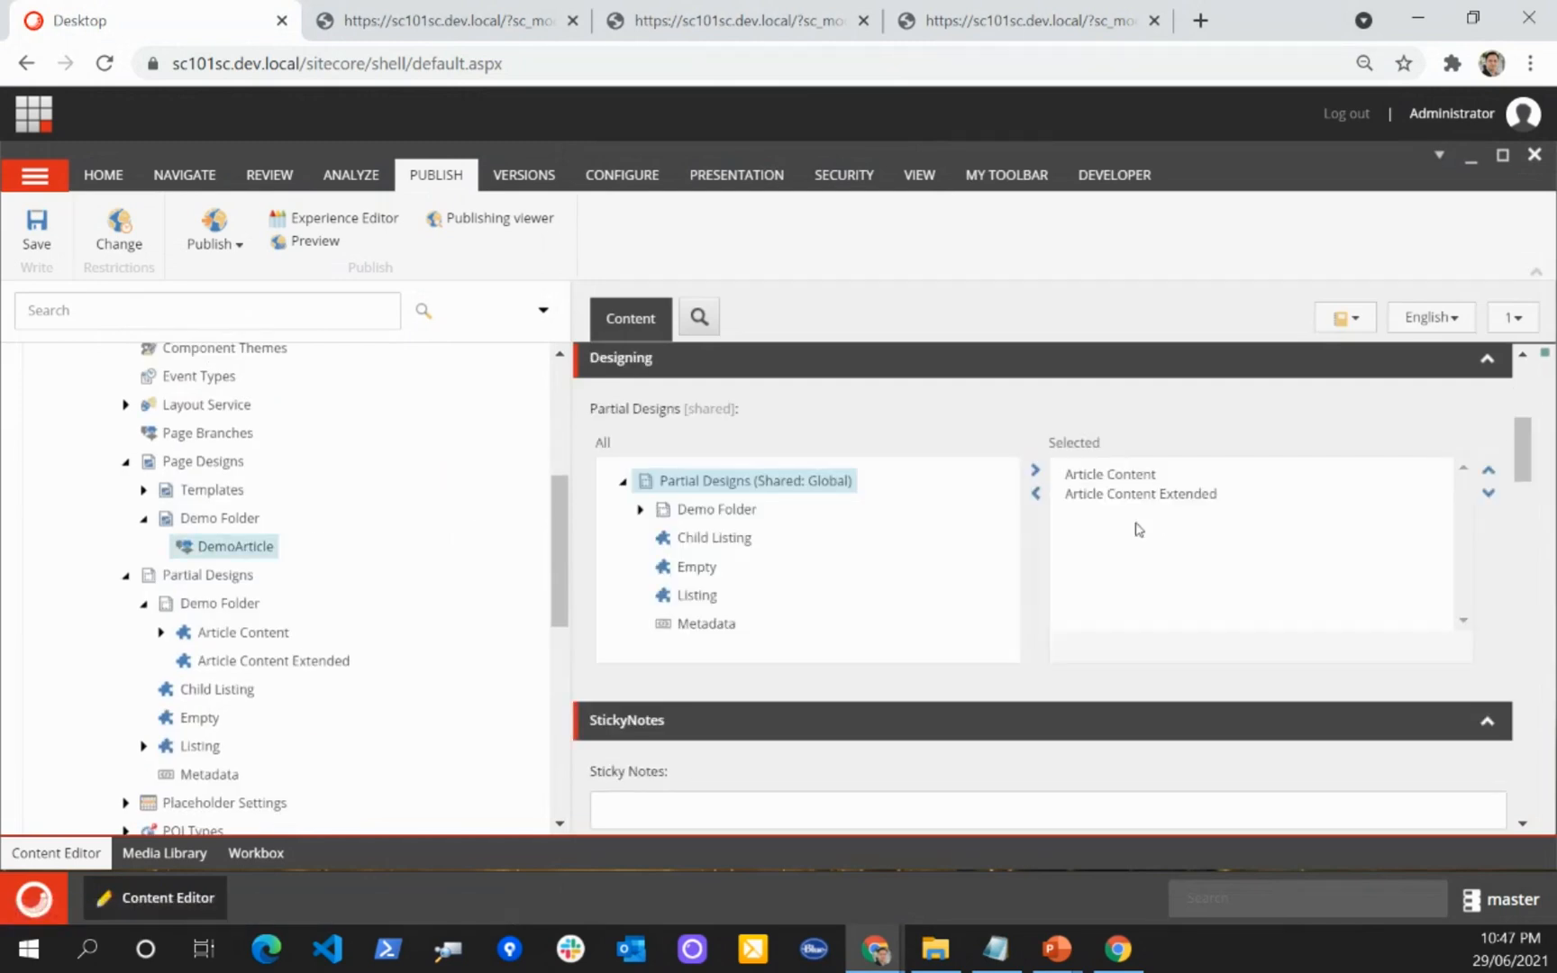
left_click(36, 230)
left_click(504, 22)
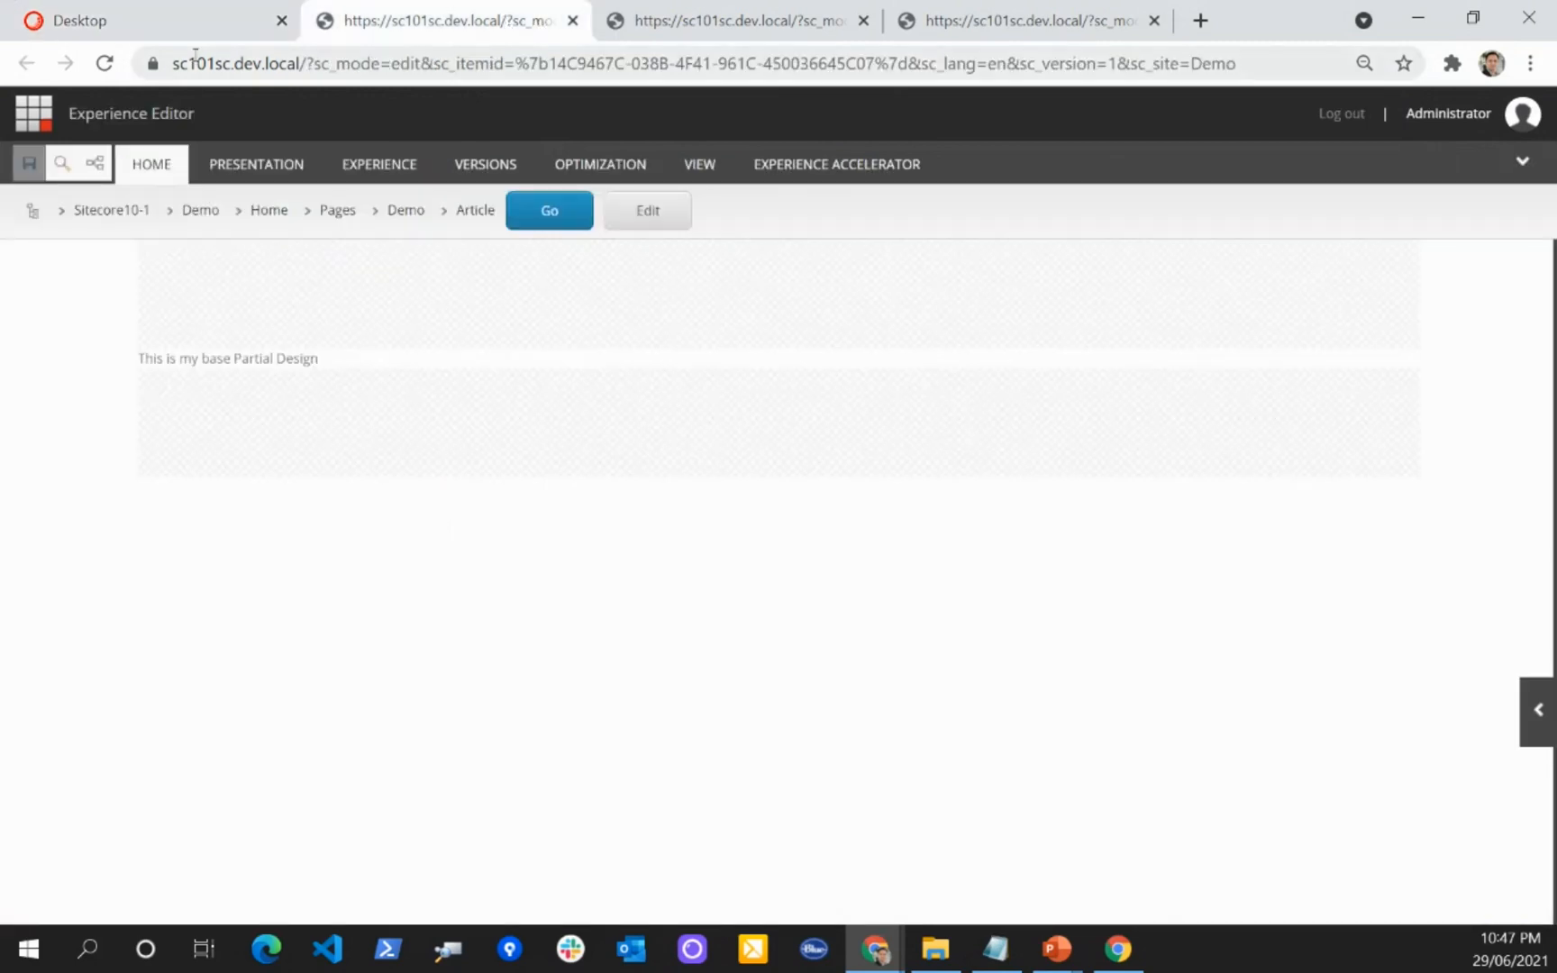
Step: Open the Article Content Extended partial design from the Content Editor in the Experience Editor
left_click(120, 27)
scroll(260, 497, "down", 2)
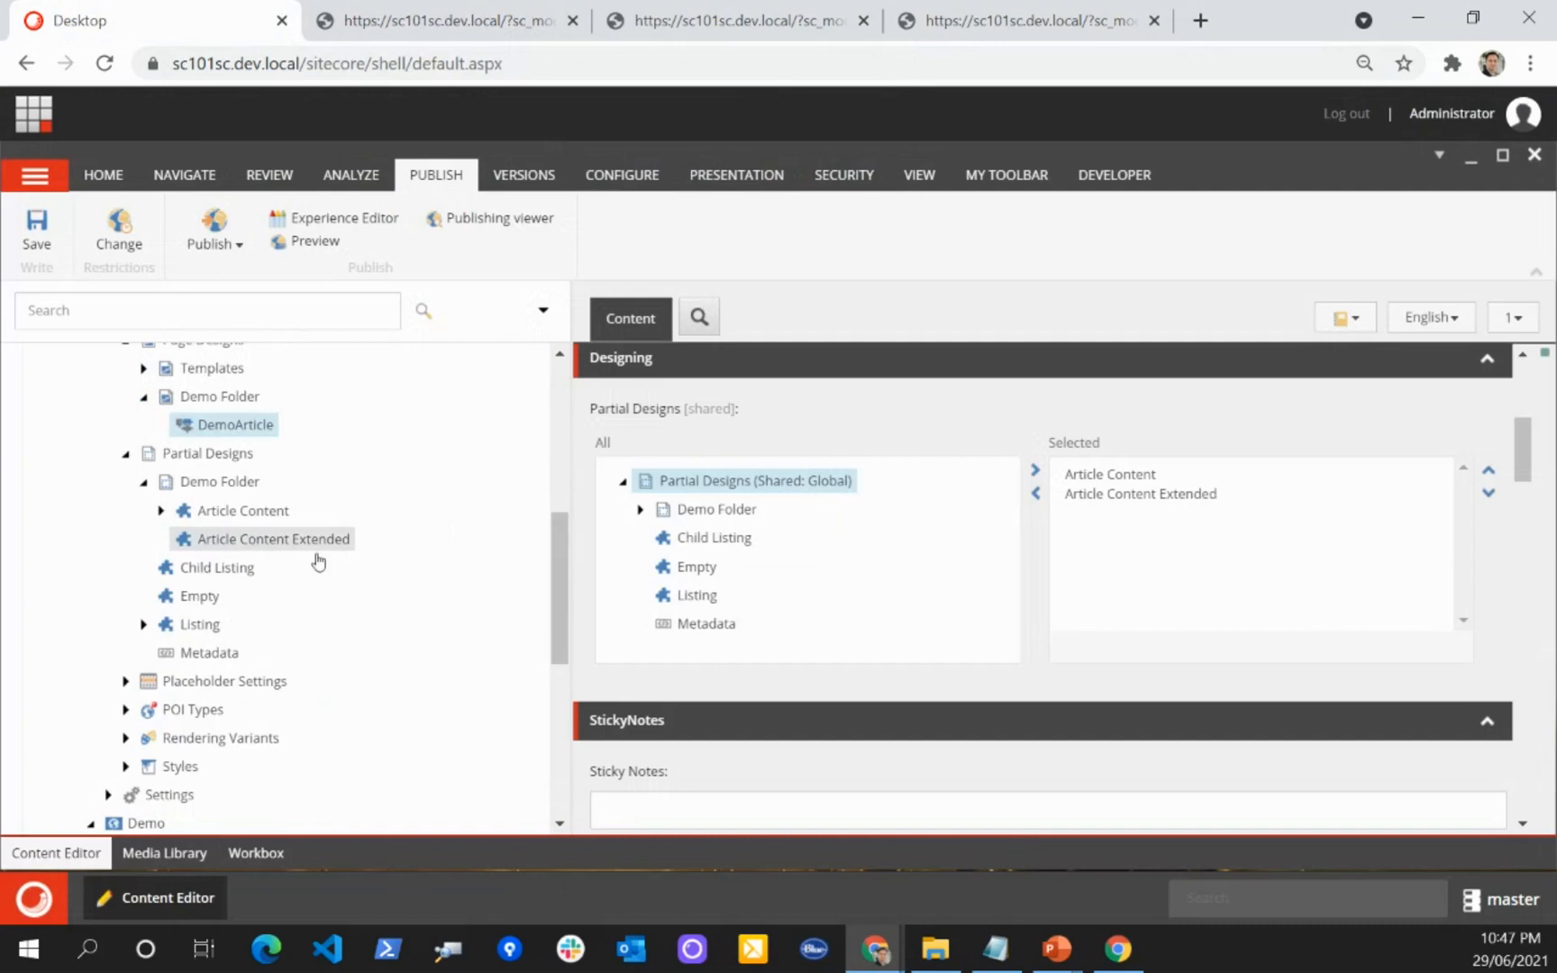
left_click(257, 539)
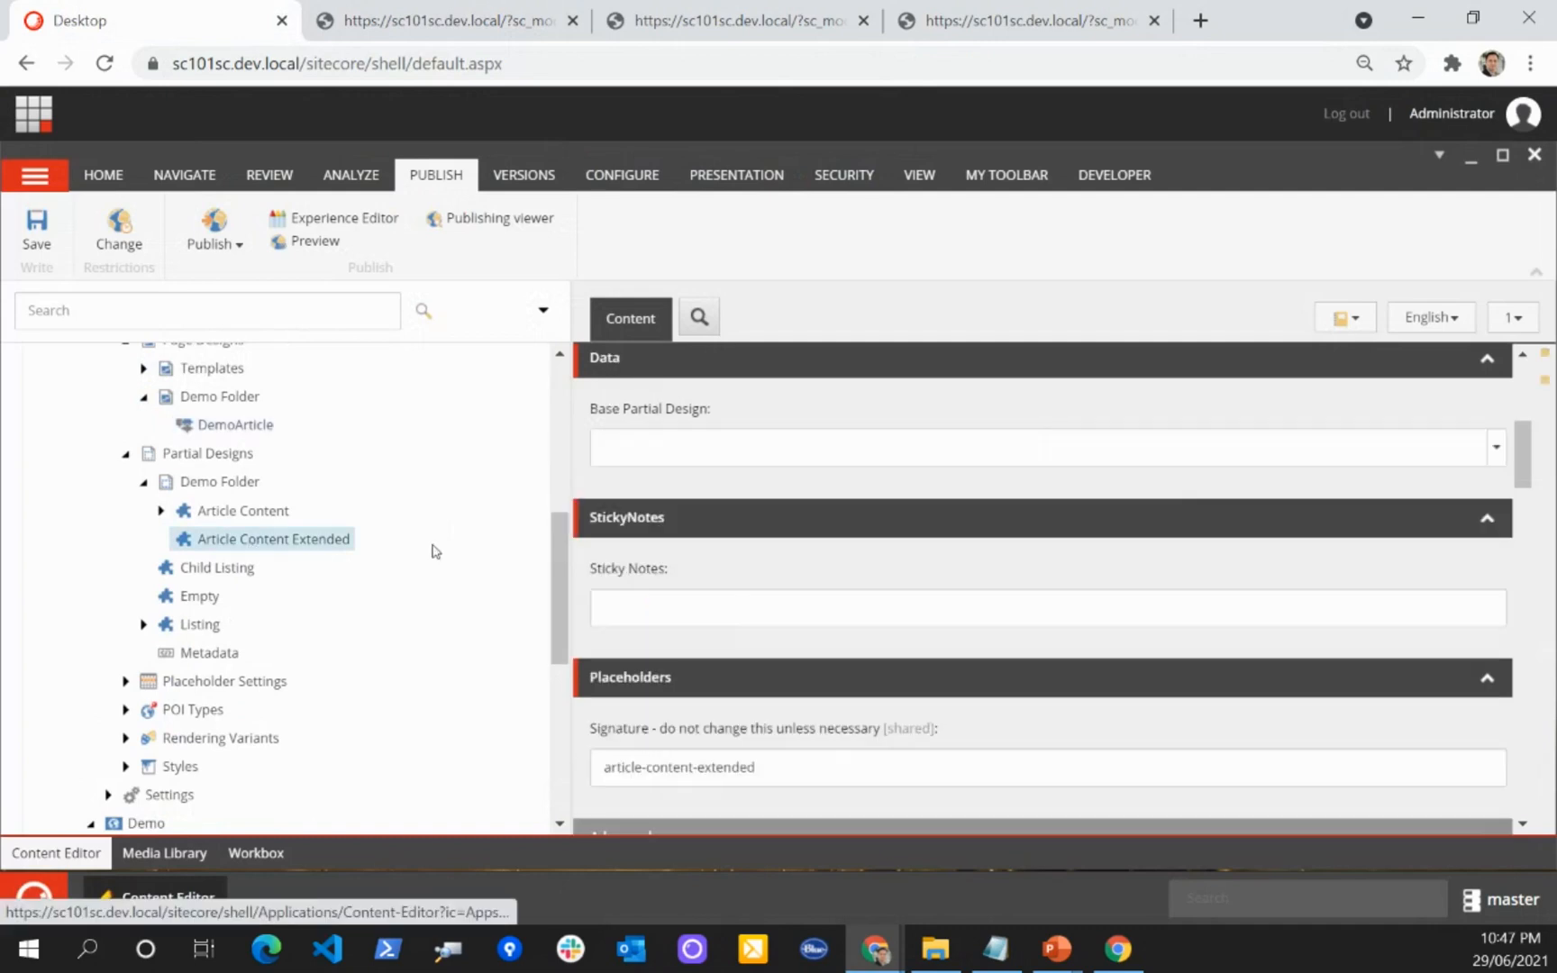
left_click(332, 221)
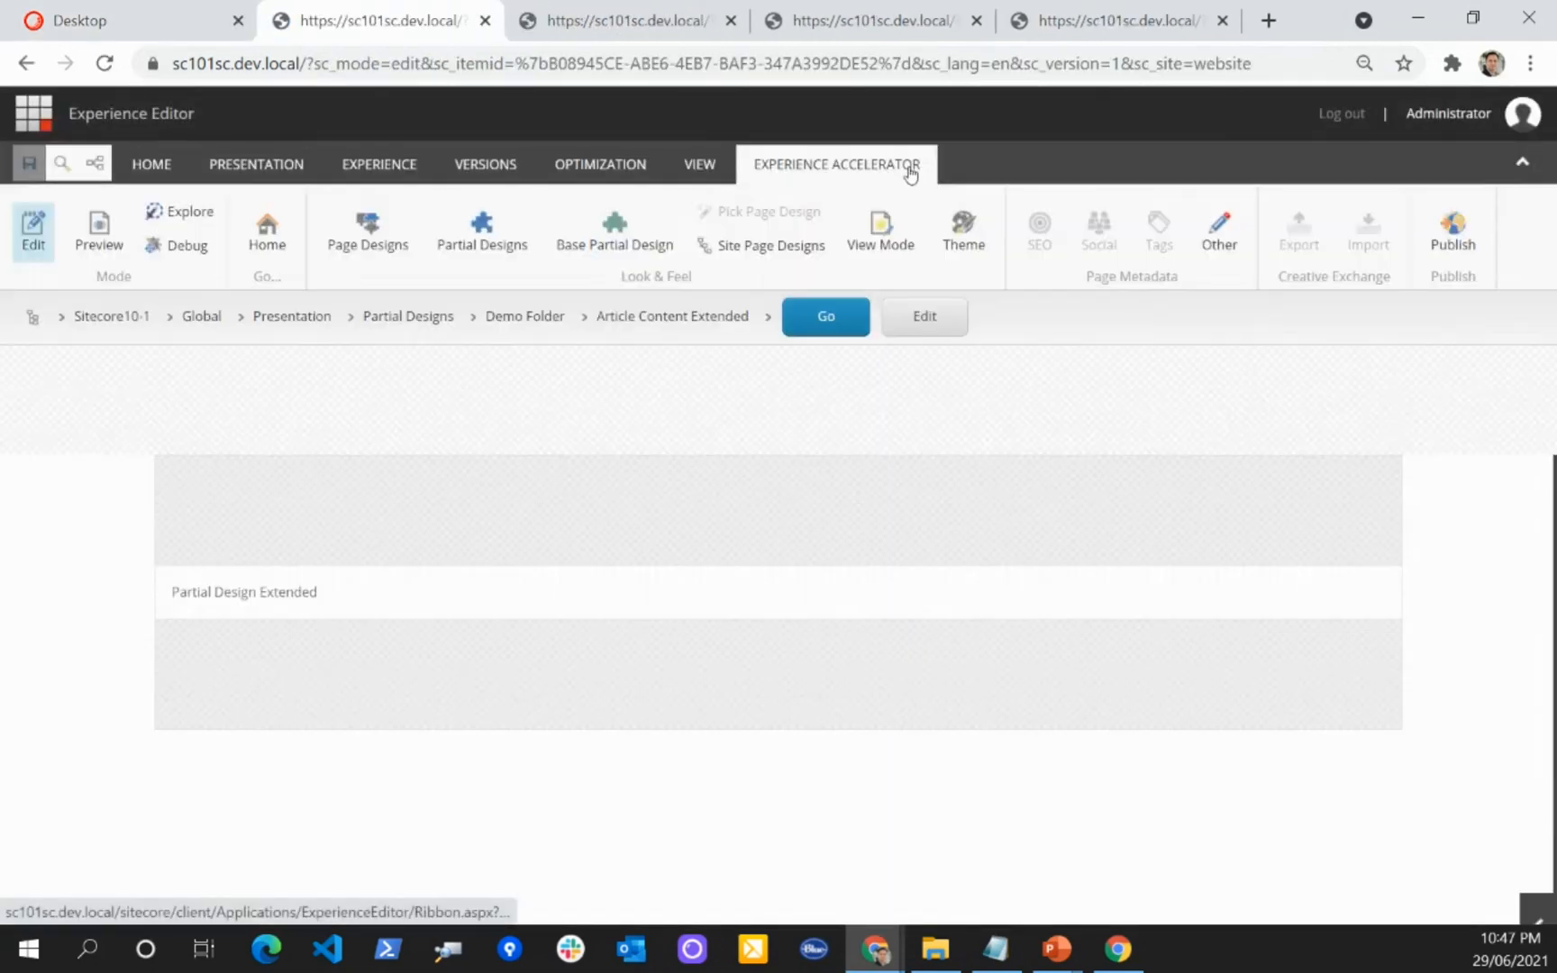
Step: Set the base partial design of Article Content Extended to Article Content from Demo Folder
left_click(616, 231)
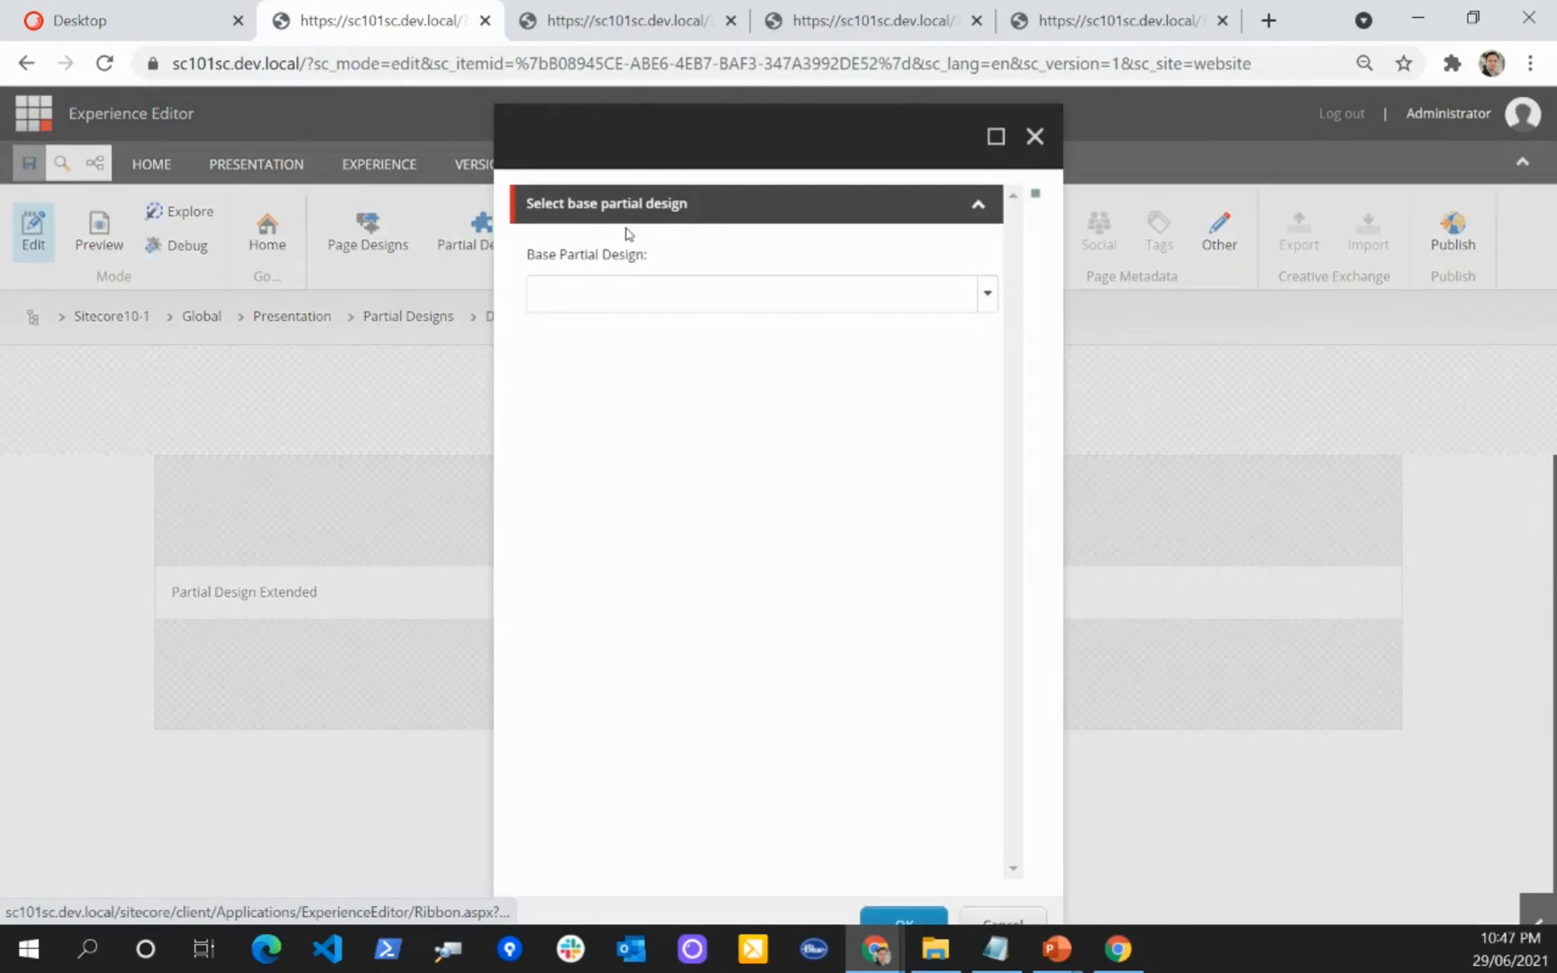
left_click(988, 298)
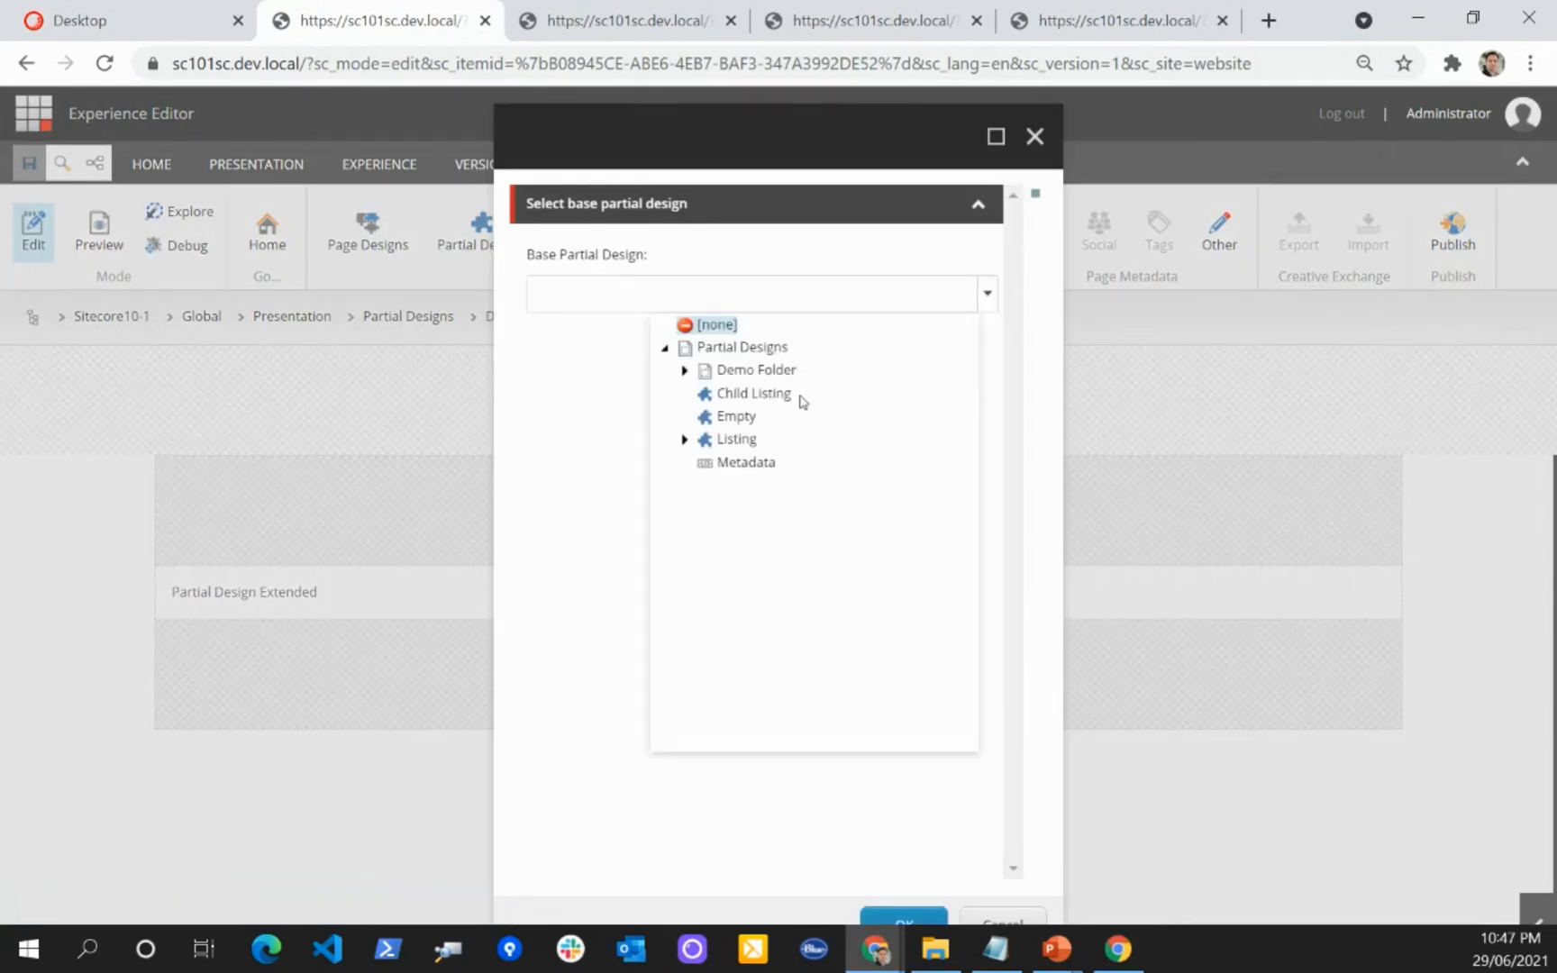
left_click(684, 369)
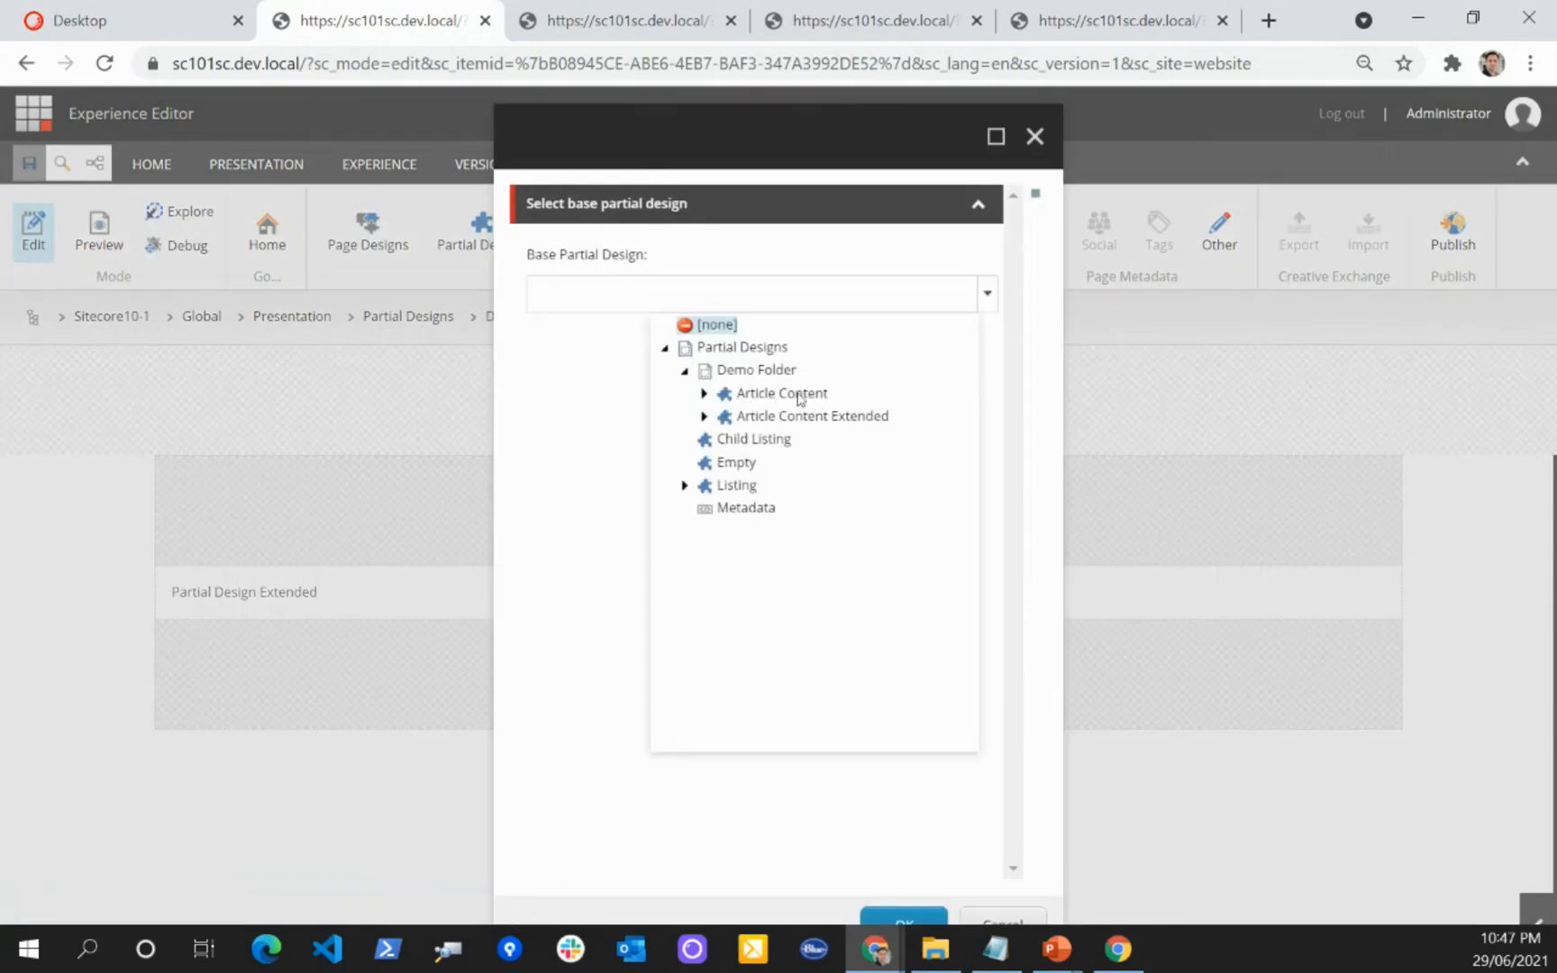
left_click(797, 396)
left_click(913, 918)
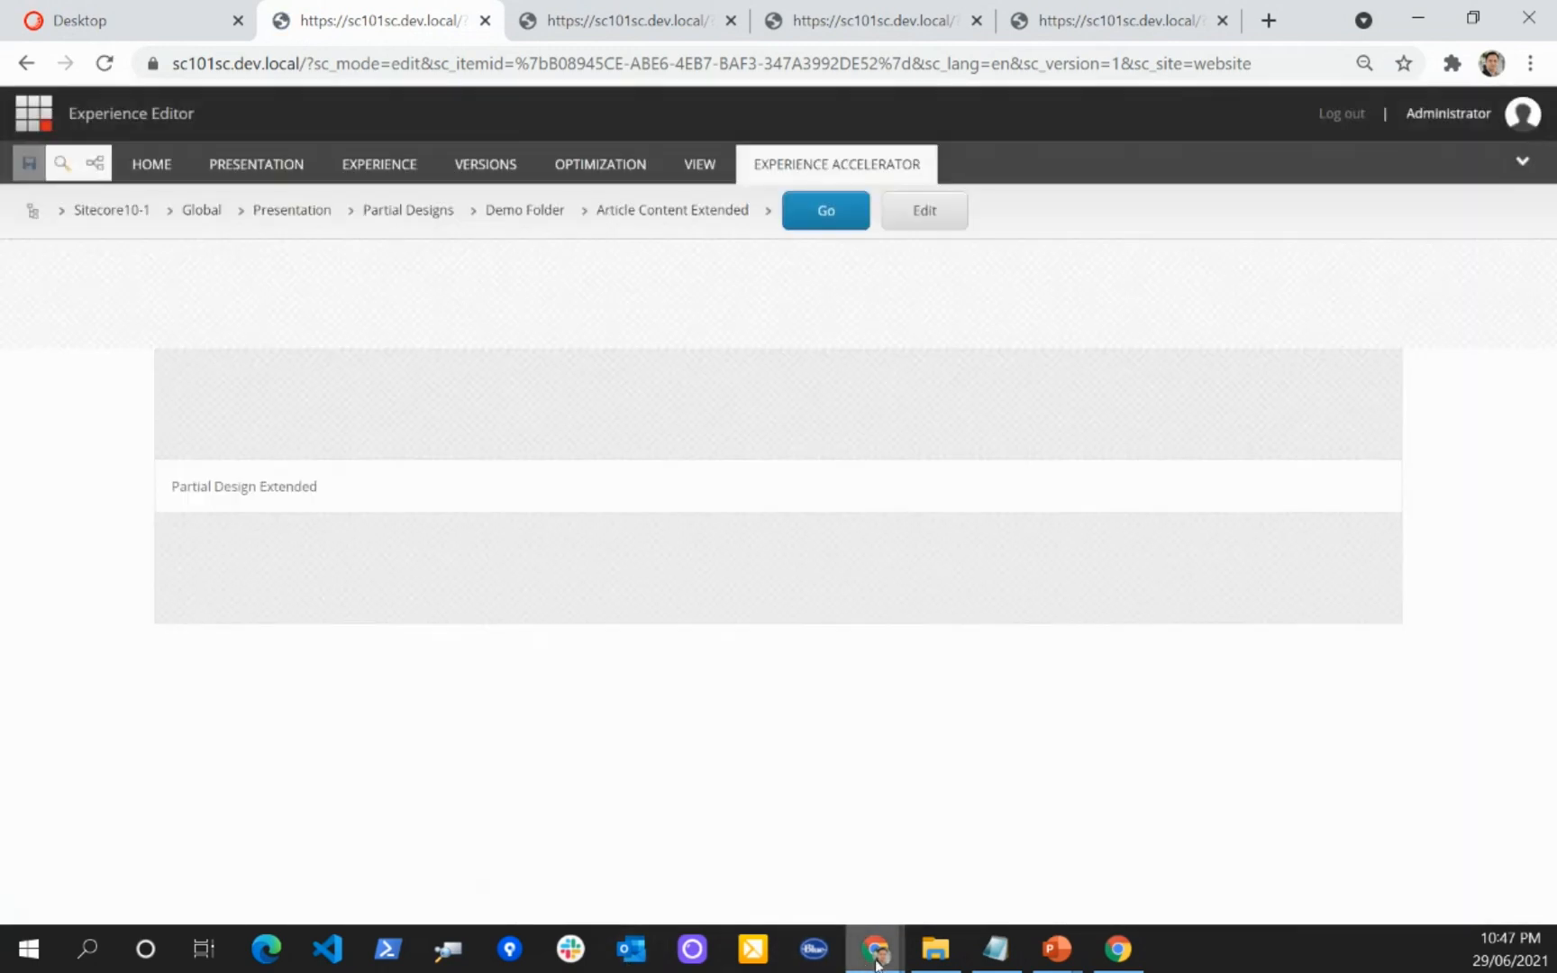
Step: Check the Article page in the incognito window and return to the Article Content Extended editor
mouse_move(873, 951)
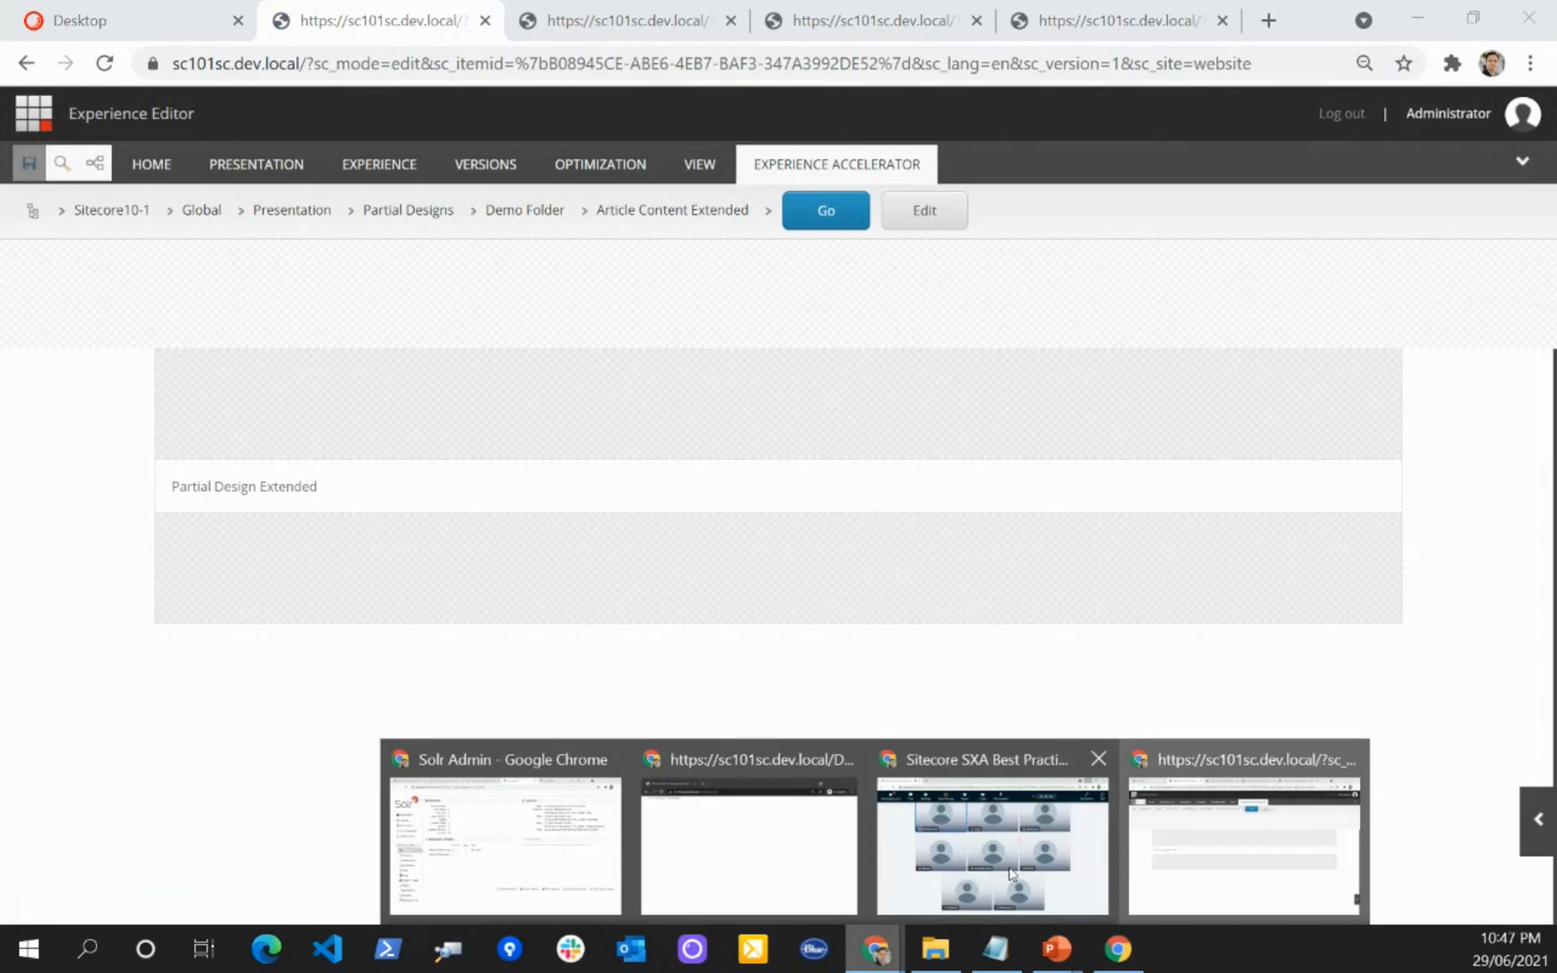
left_click(802, 858)
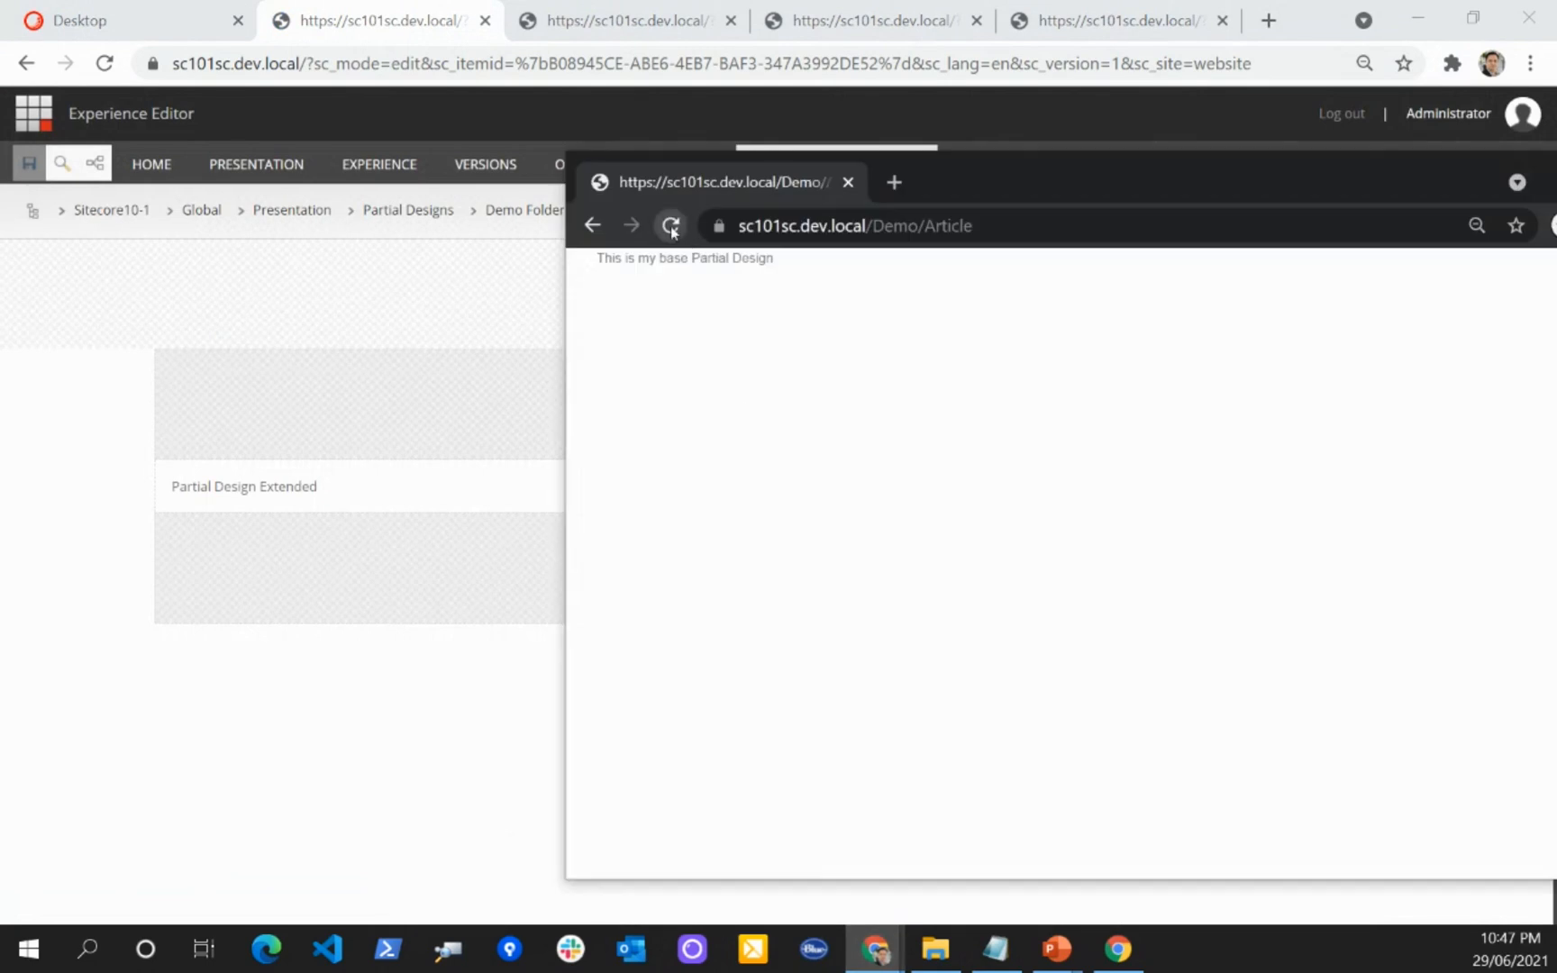
left_click(314, 317)
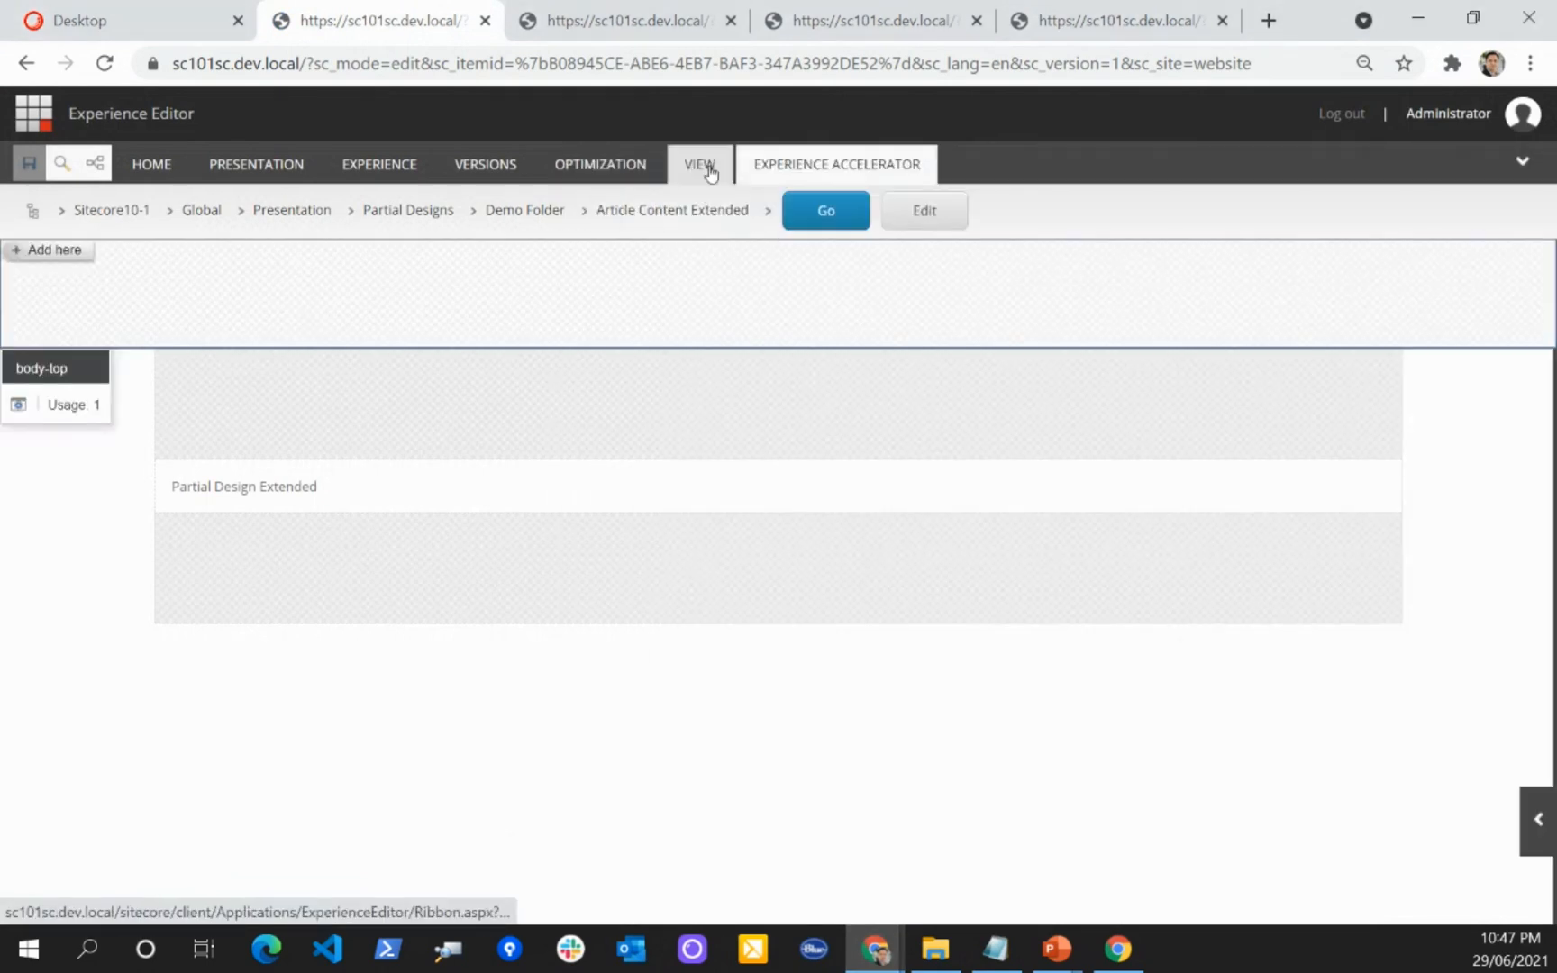
Step: Reopen the base partial design selection for Article Content Extended and confirm Article Content
left_click(834, 167)
left_click(610, 240)
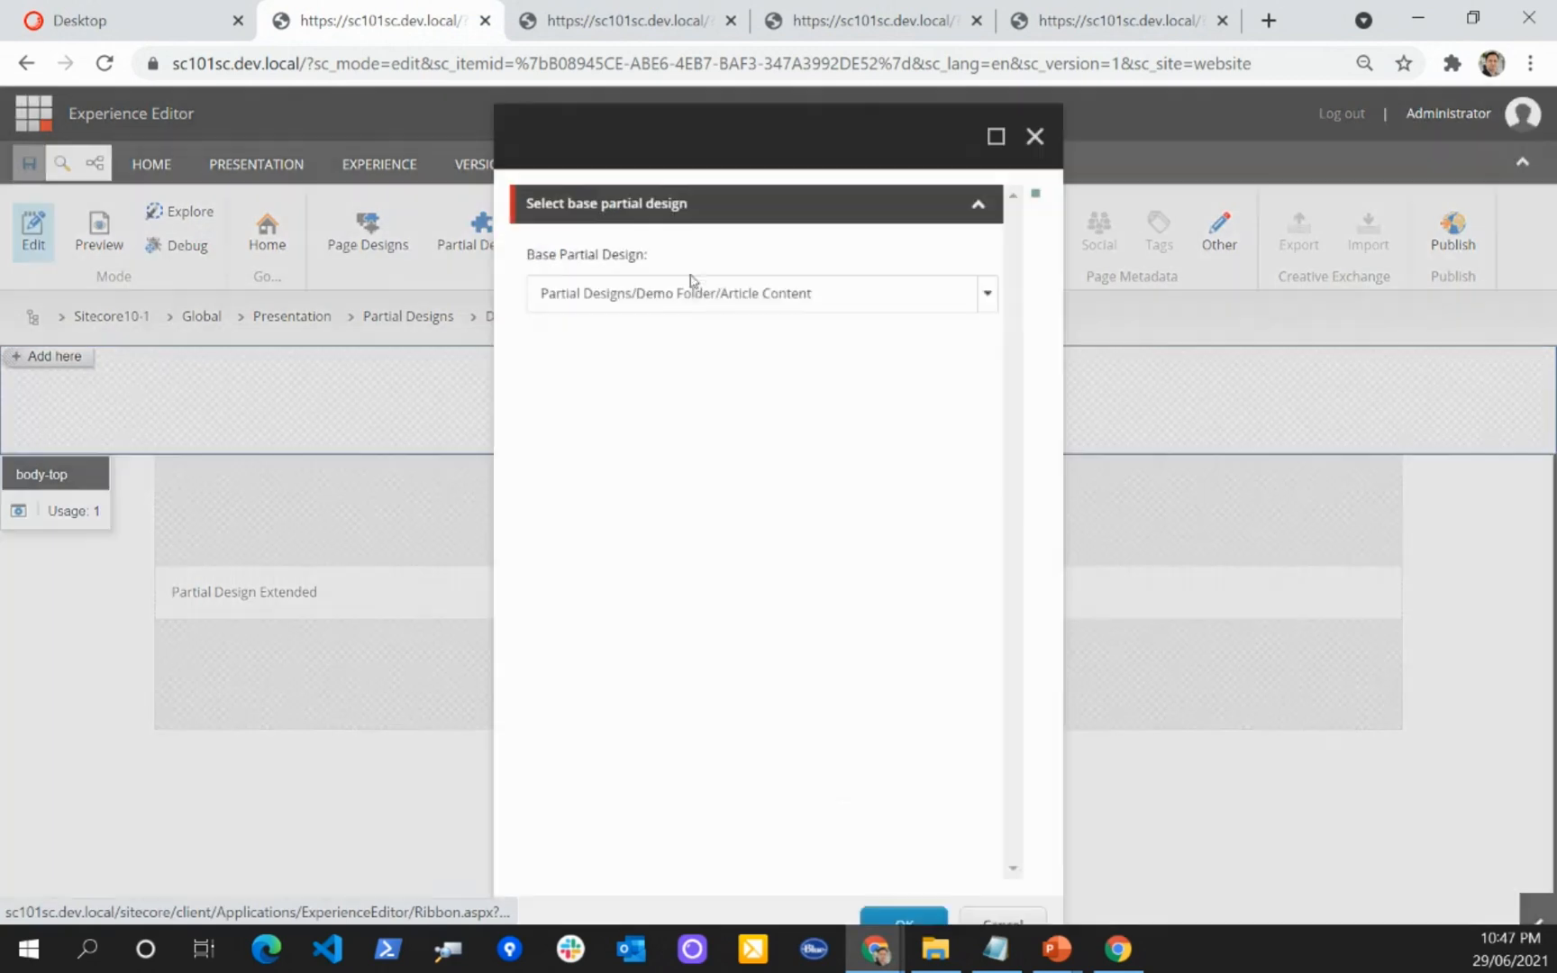
left_click(988, 296)
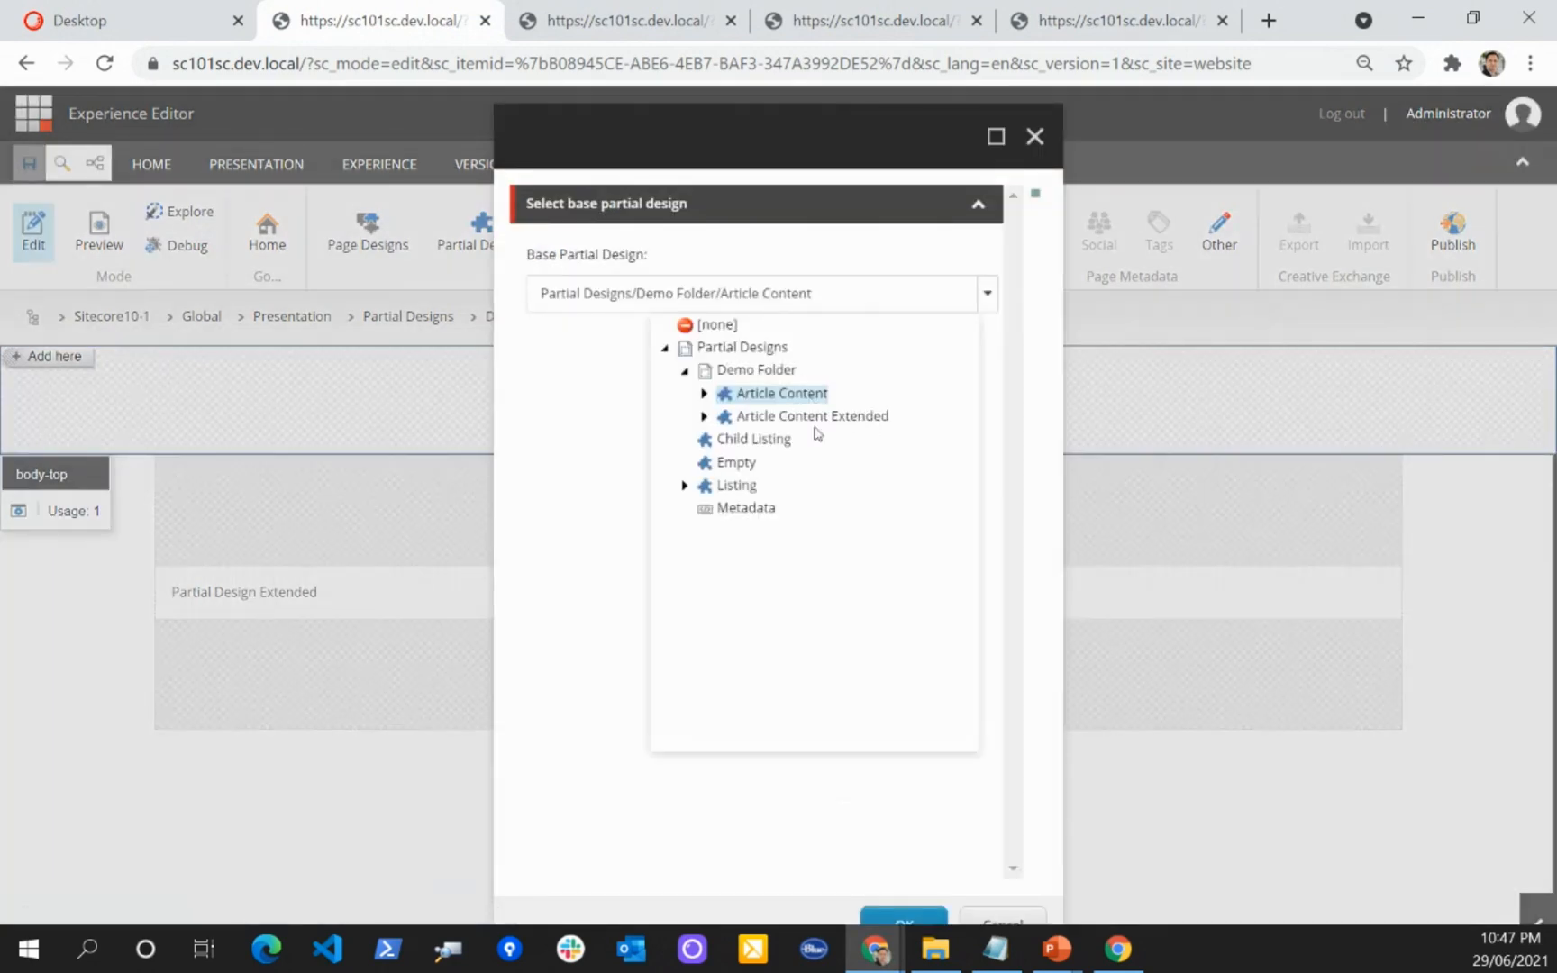
left_click(917, 919)
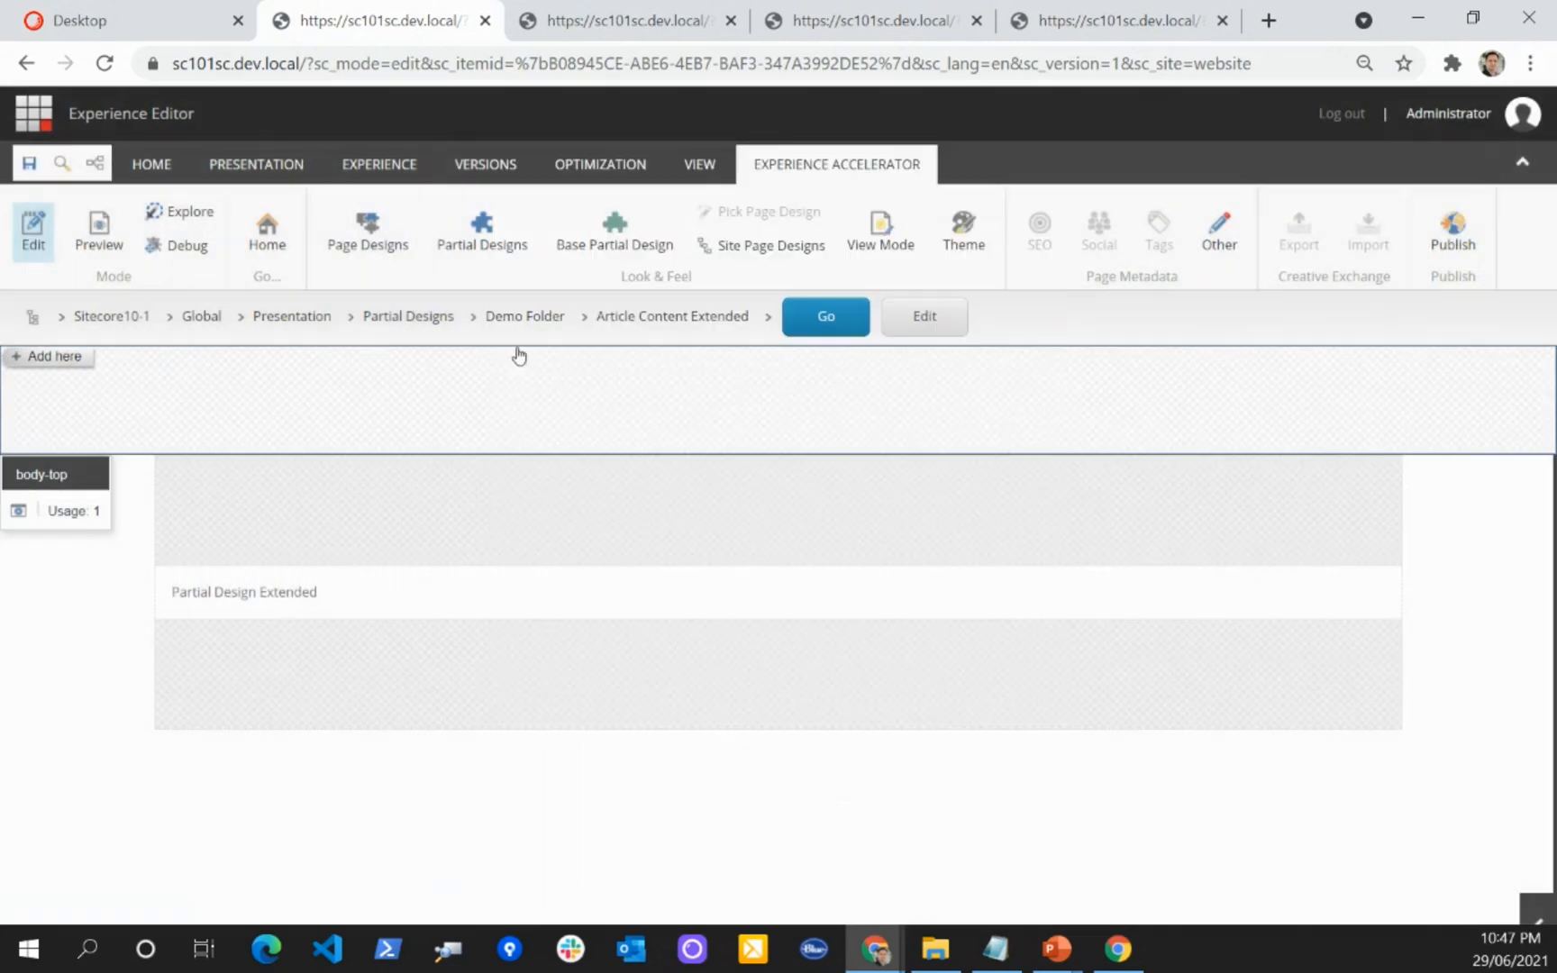
Step: Save the Article Content Extended partial design
left_click(29, 163)
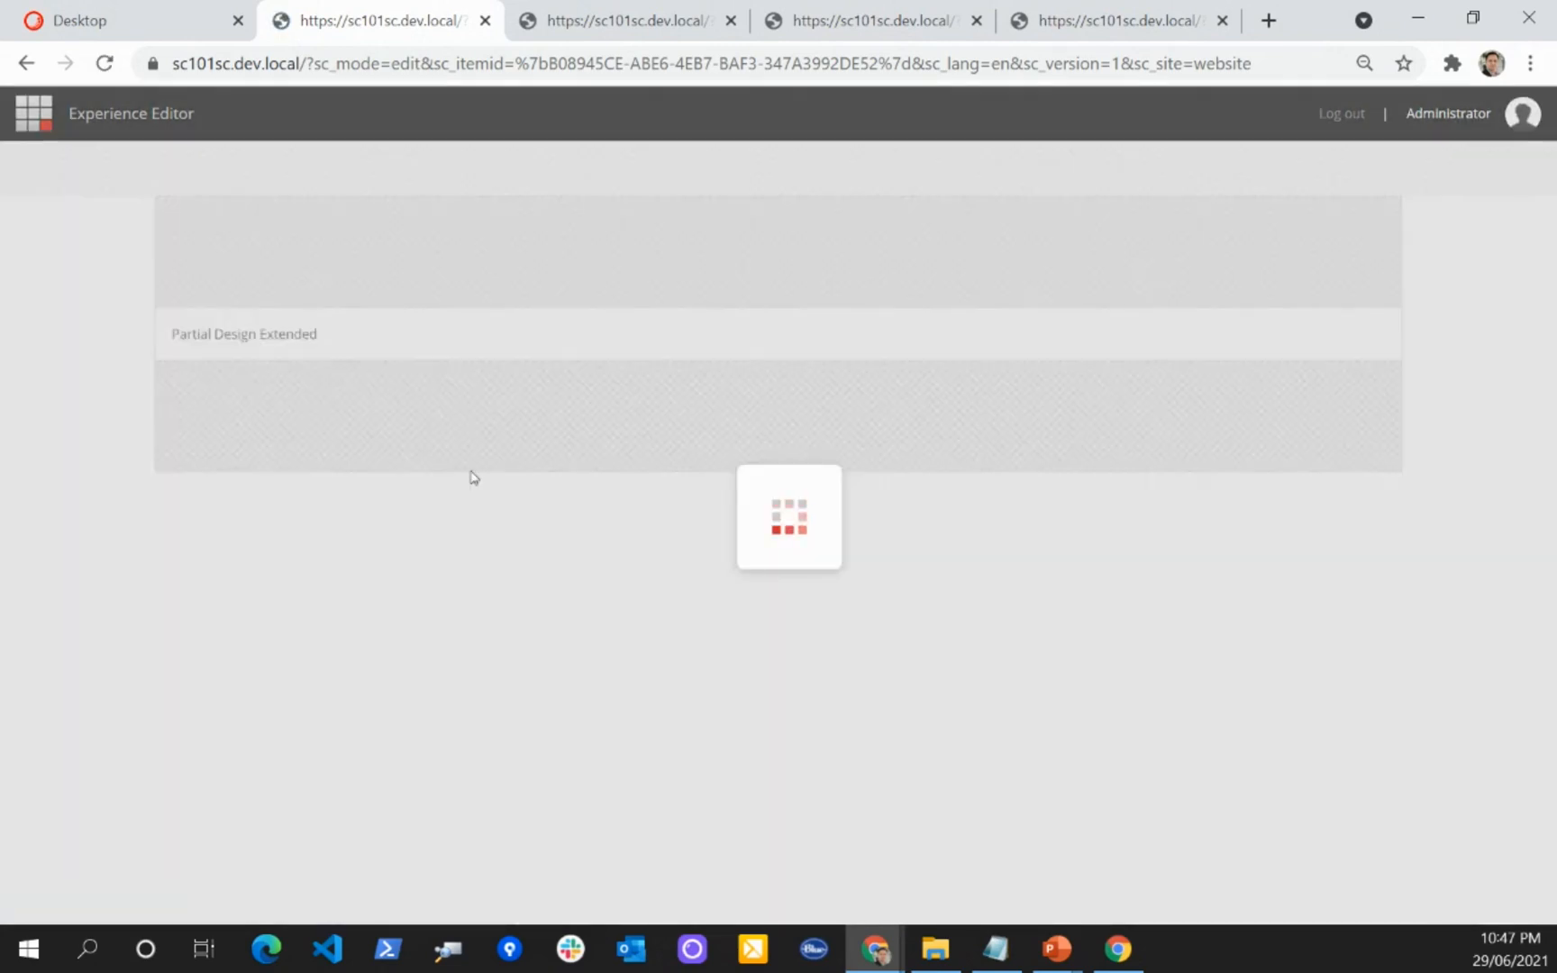
left_click(307, 487)
left_click(523, 740)
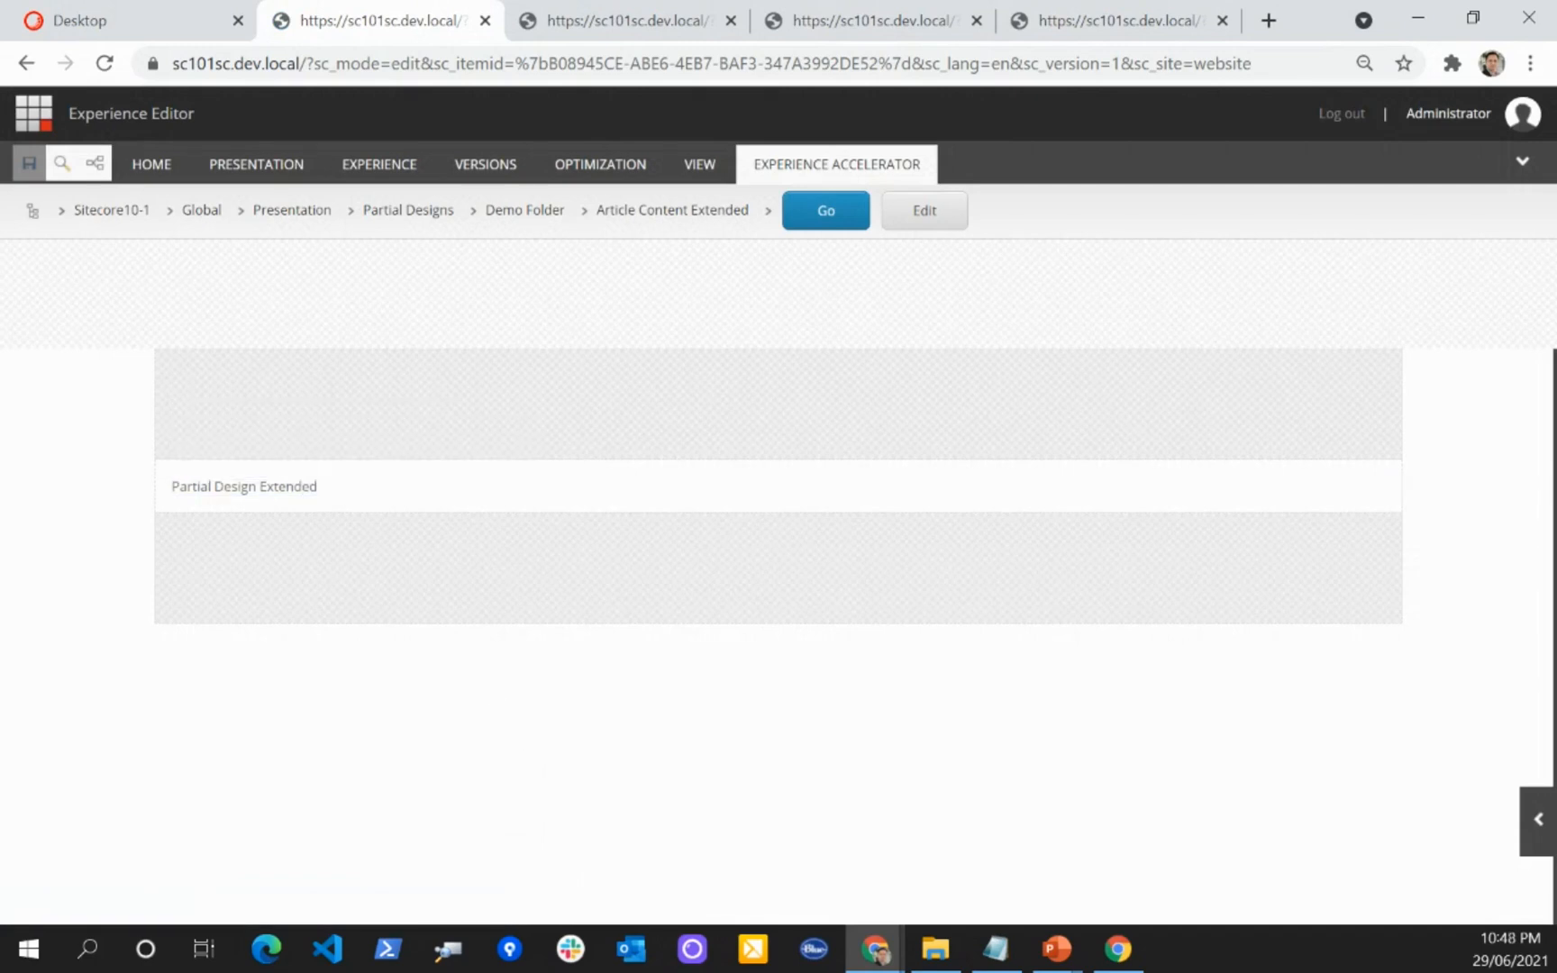
Step: Switch to the PowerPoint slide show and advance to the "Configure shared site properly" slide
left_click(1060, 952)
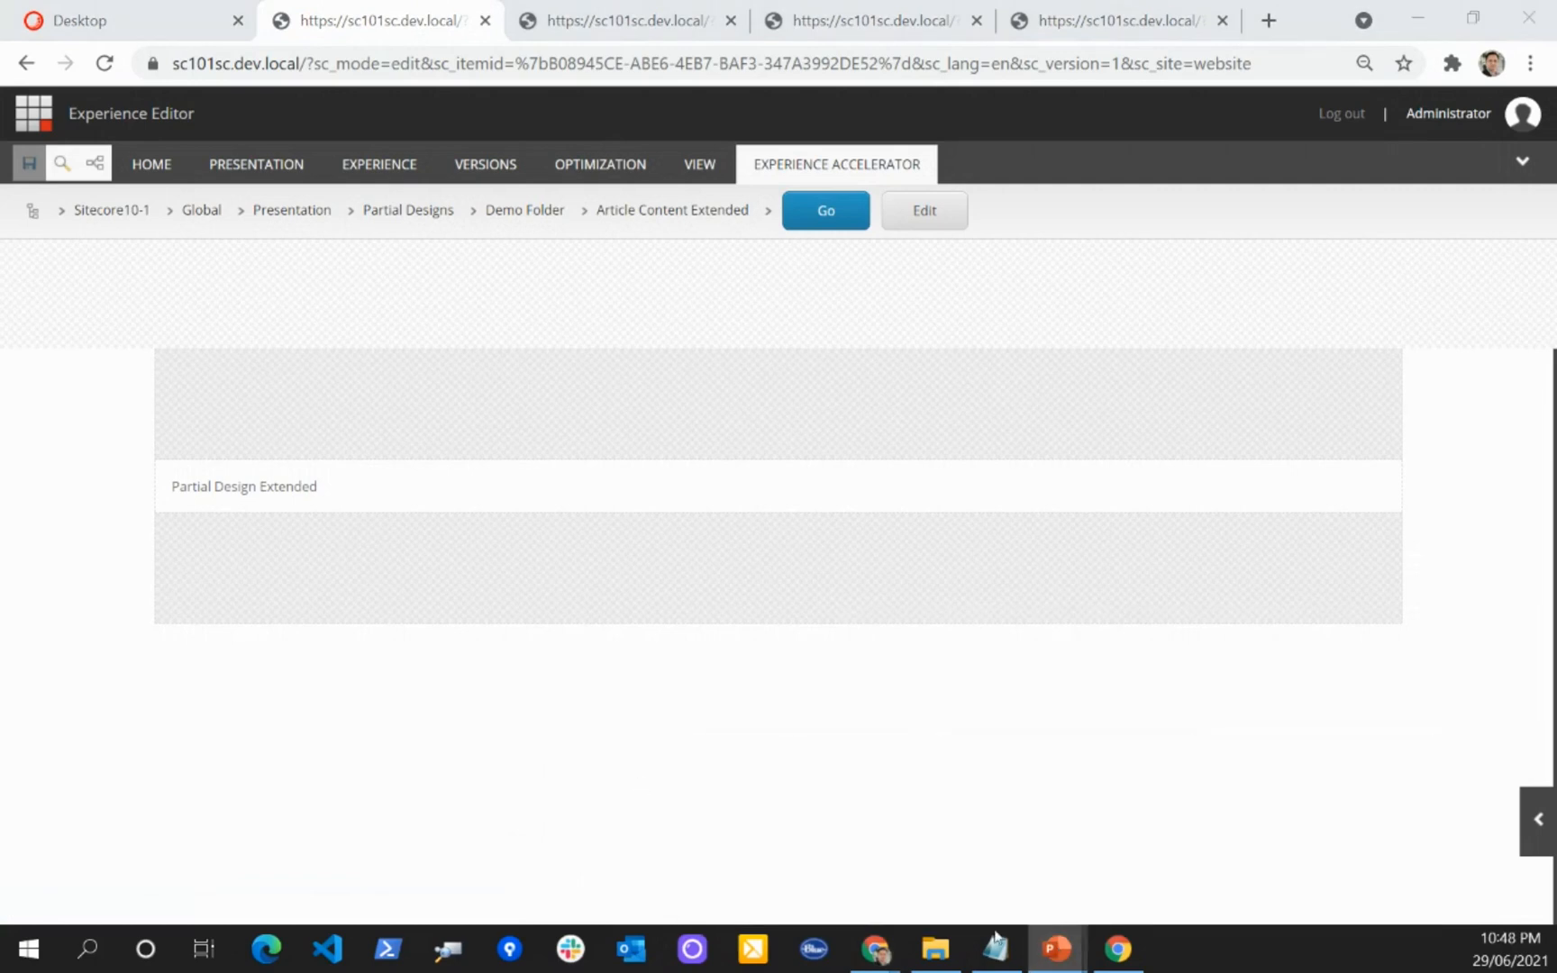
left_click(886, 842)
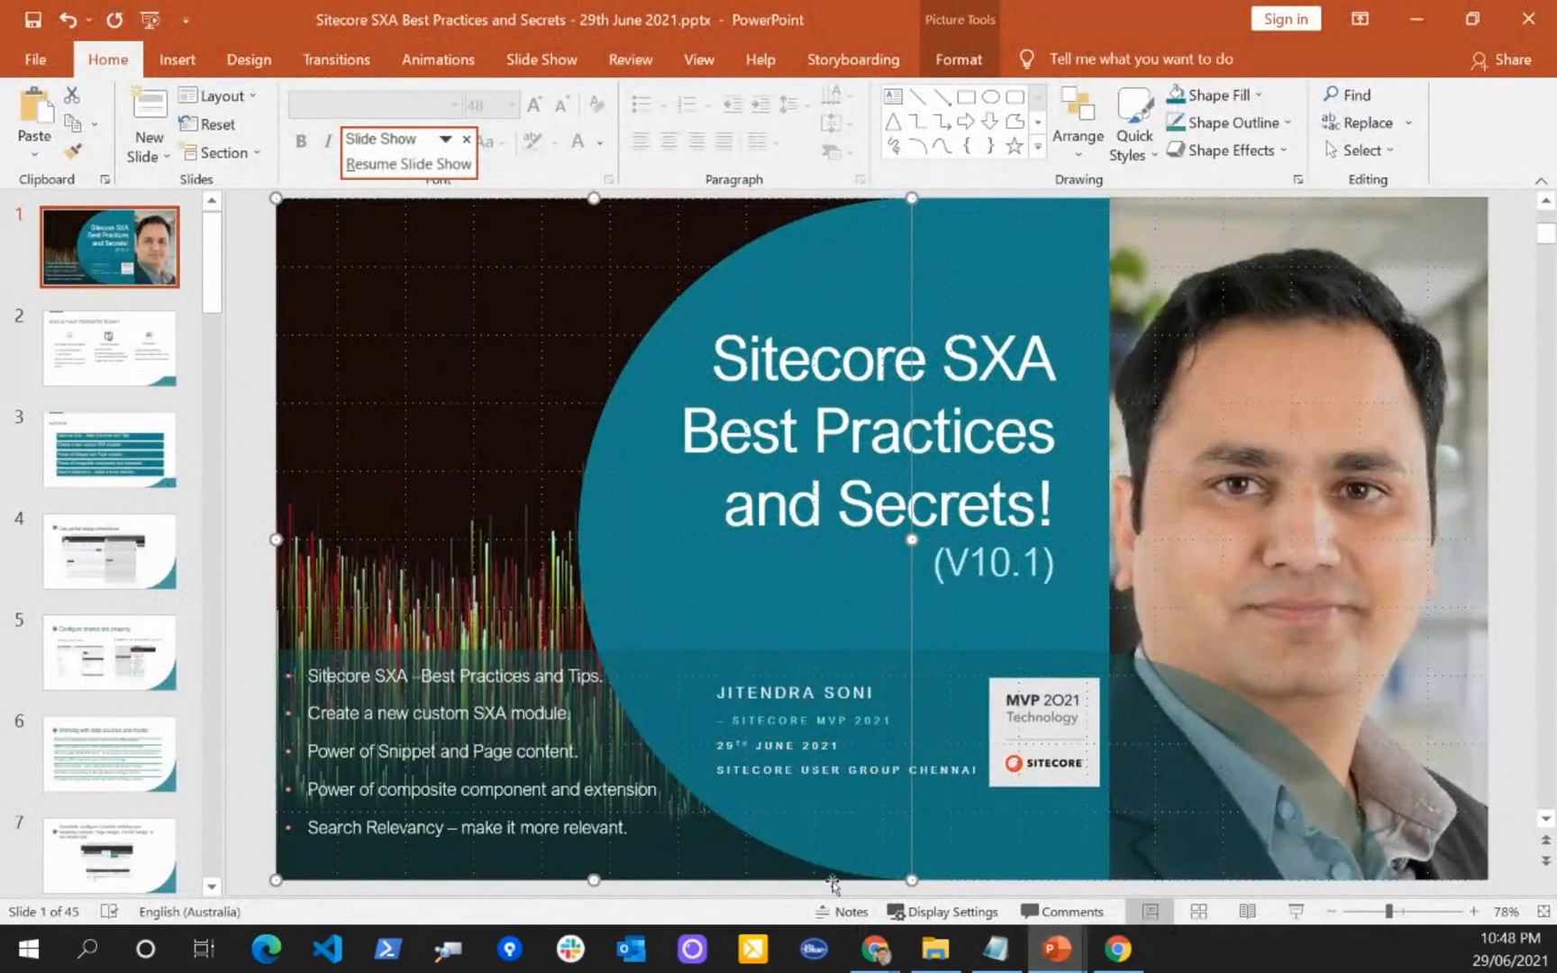
left_click(1056, 949)
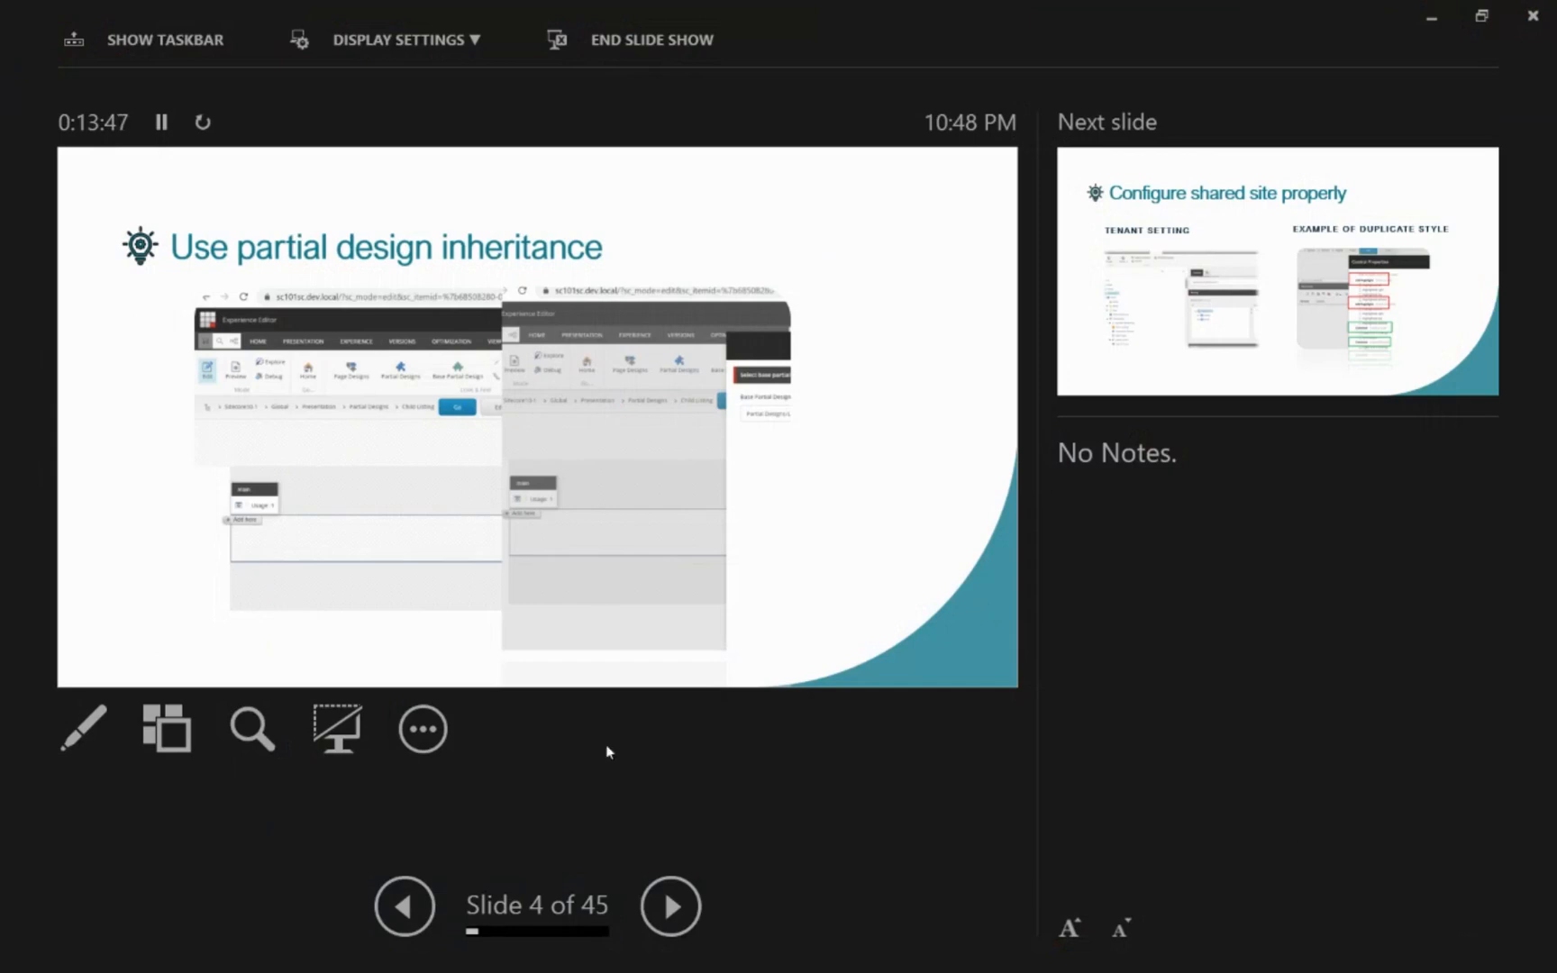
key("Right")
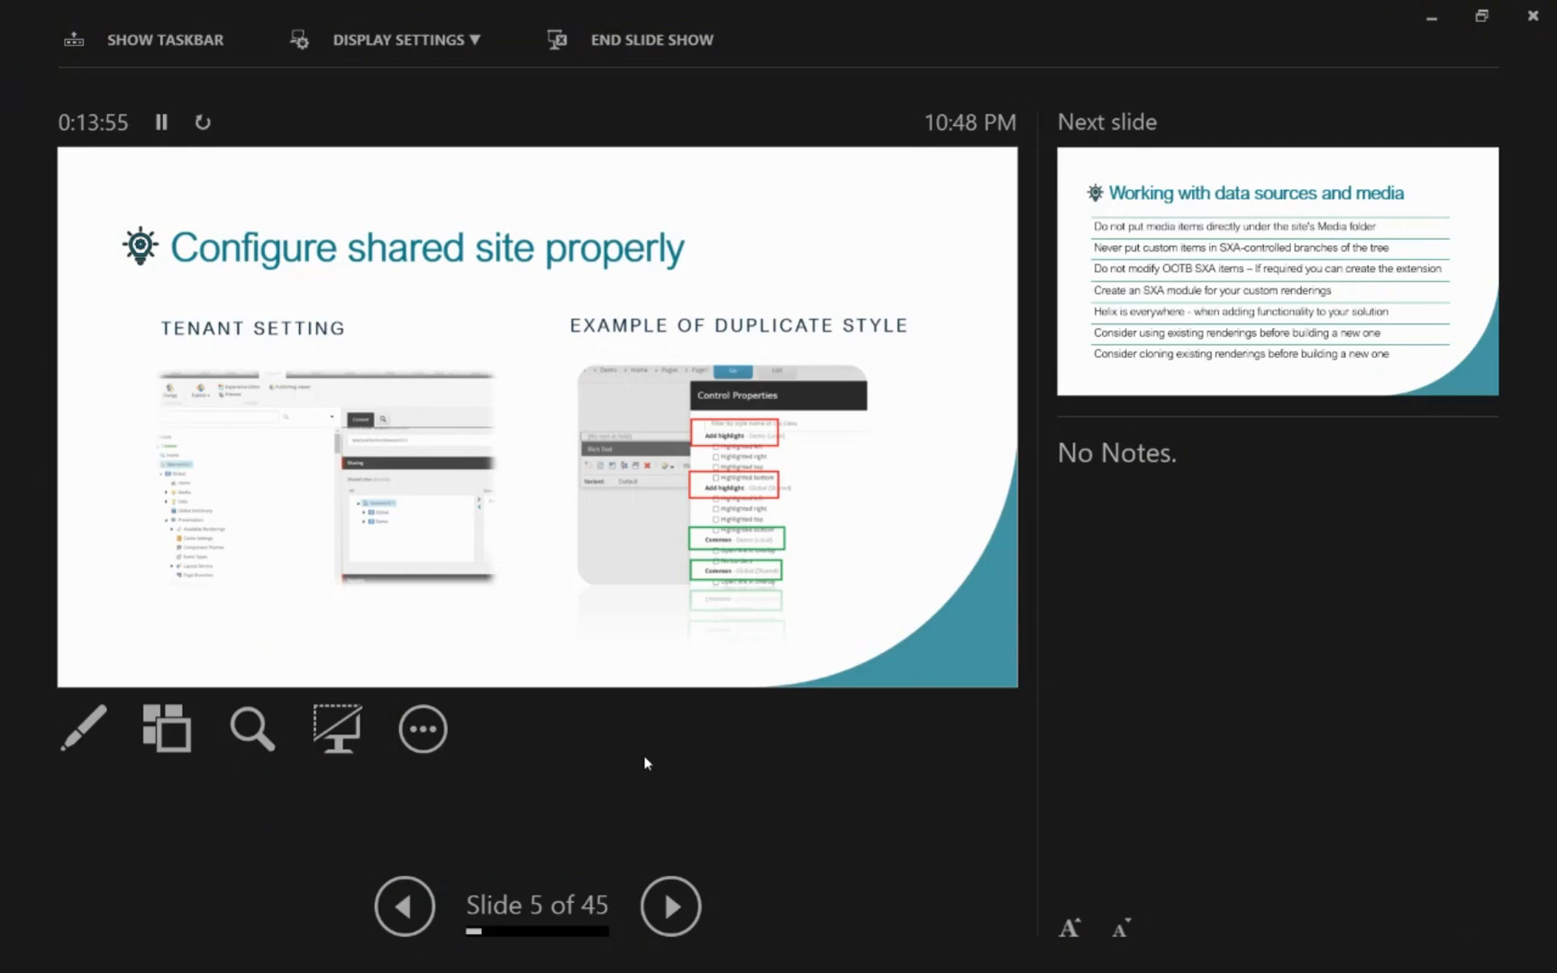
Step: Return to the Content Editor in the browser and open the Demo site's Article page in the Experience Editor
key("alt+Tab")
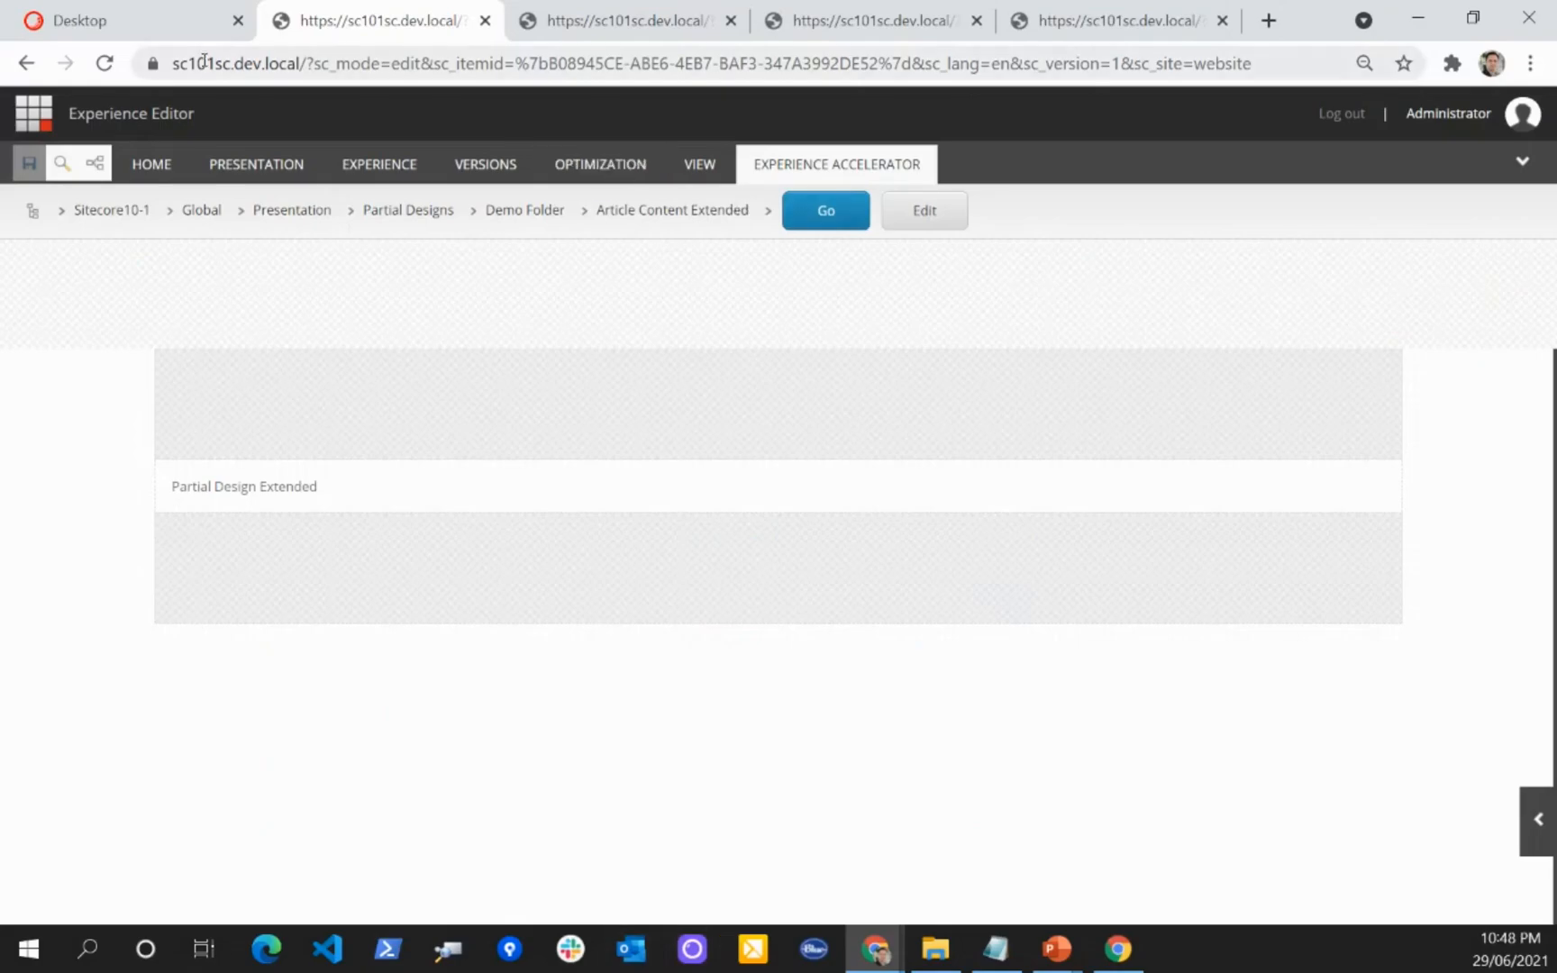
left_click(139, 34)
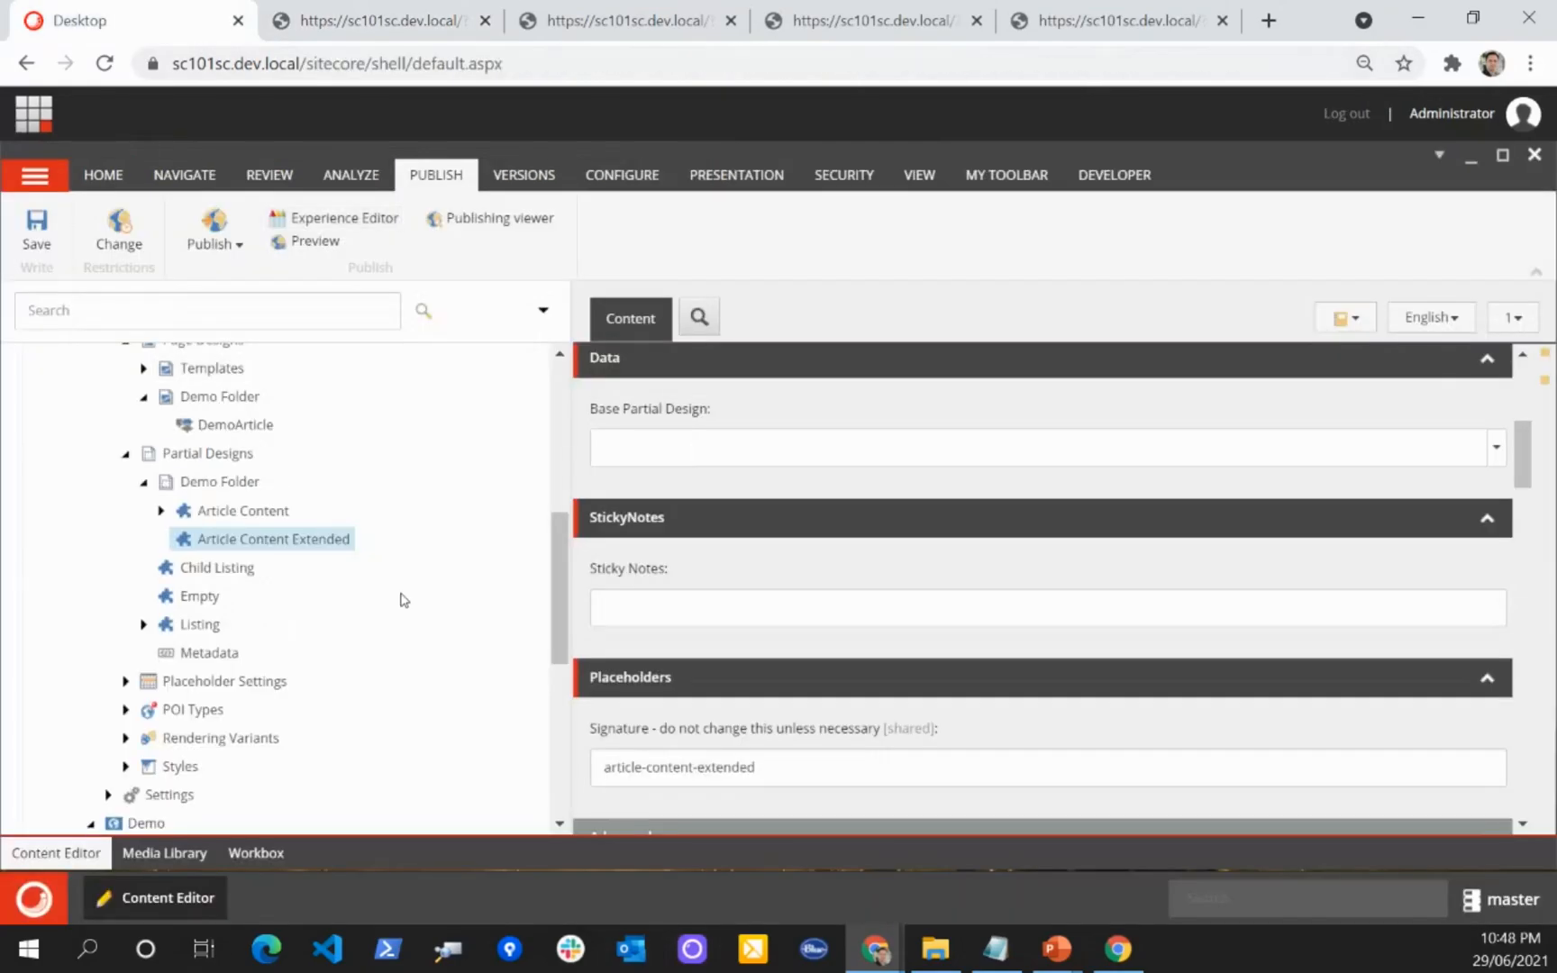
scroll(408, 594, "down", 4)
left_click(193, 573)
left_click(348, 218)
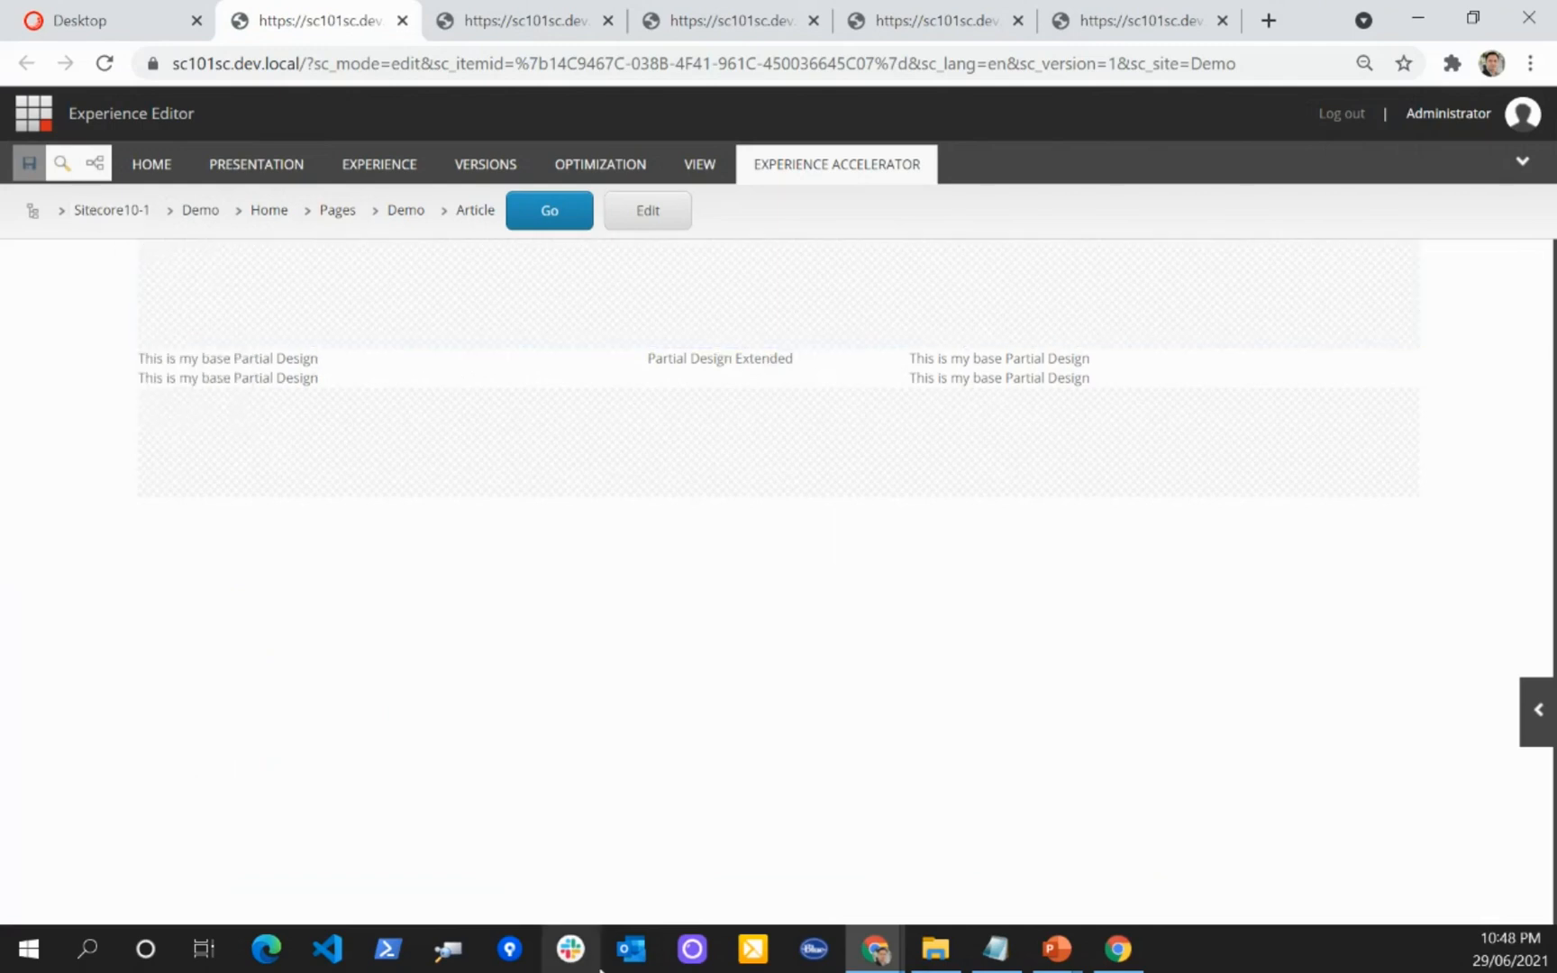
mouse_move(386, 445)
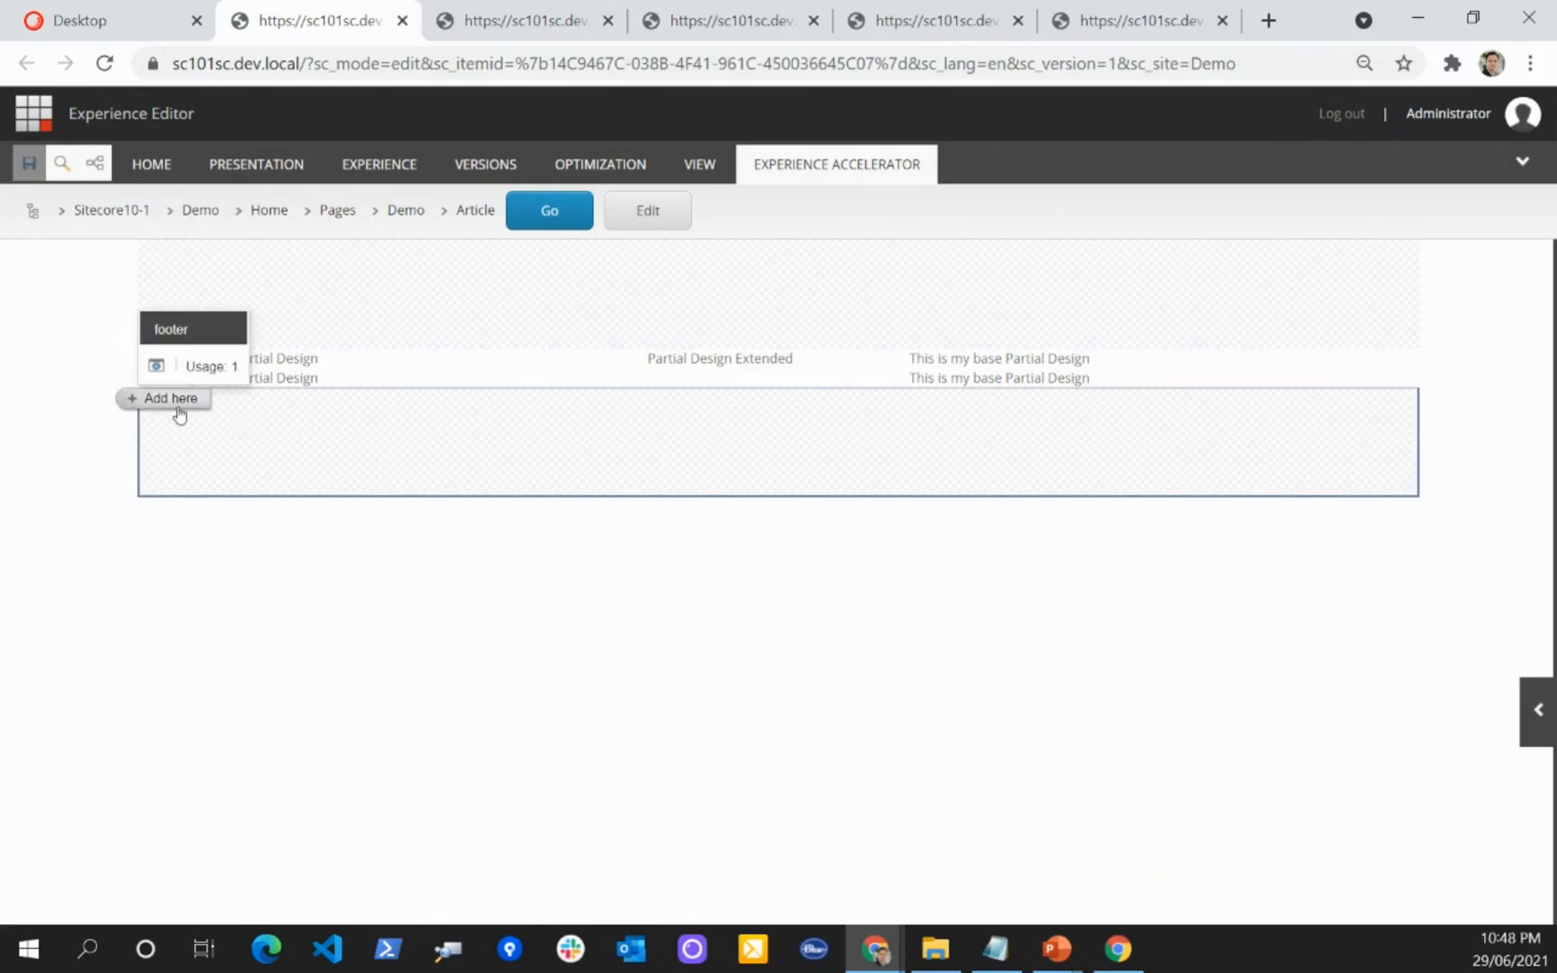
Step: Expand the Styles folder under the Global site's Presentation node in the Content Editor to examine the shared styles
left_click(85, 25)
scroll(324, 619, "up", 9)
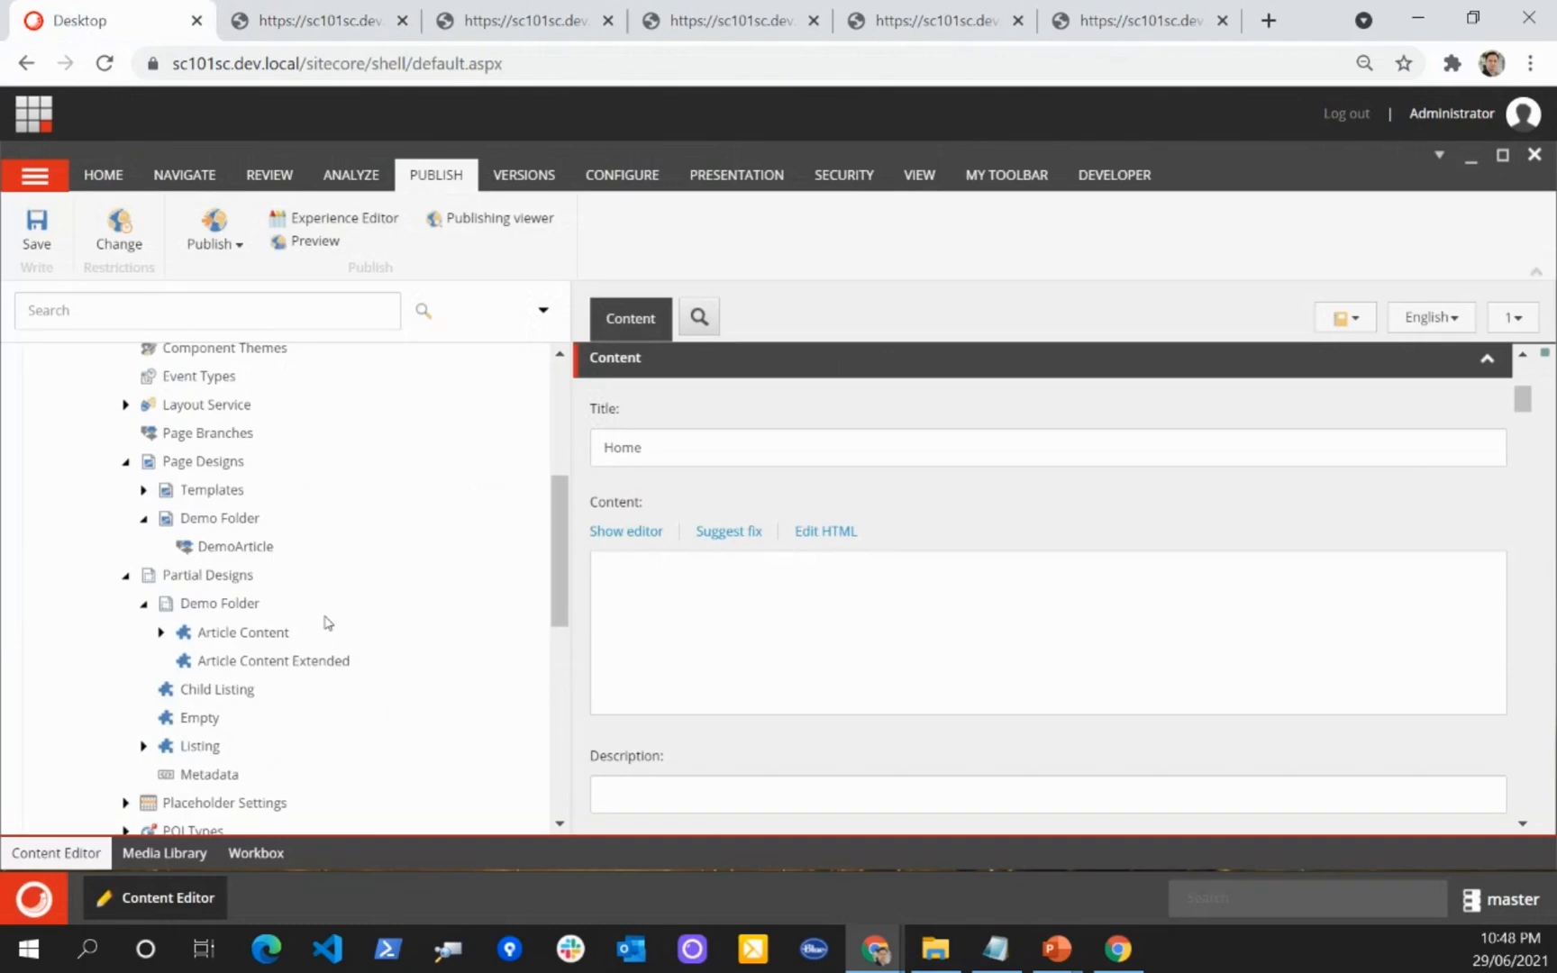
left_click(108, 628)
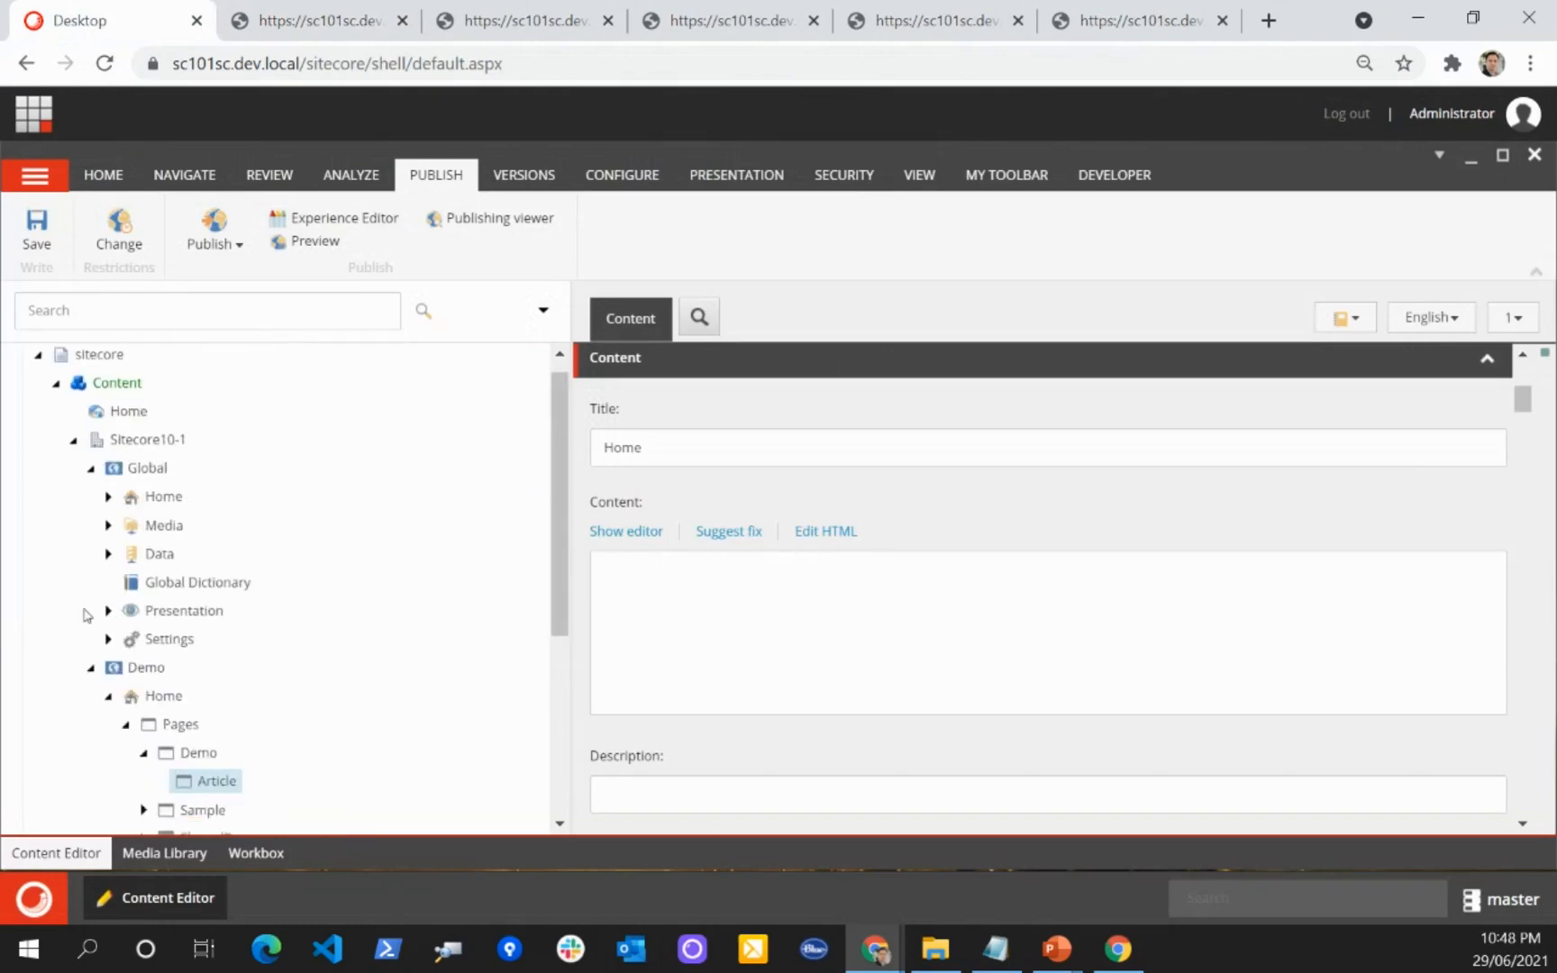
scroll(90, 586, "down", 2)
left_click(108, 506)
scroll(110, 522, "down", 2)
scroll(111, 527, "down", 4)
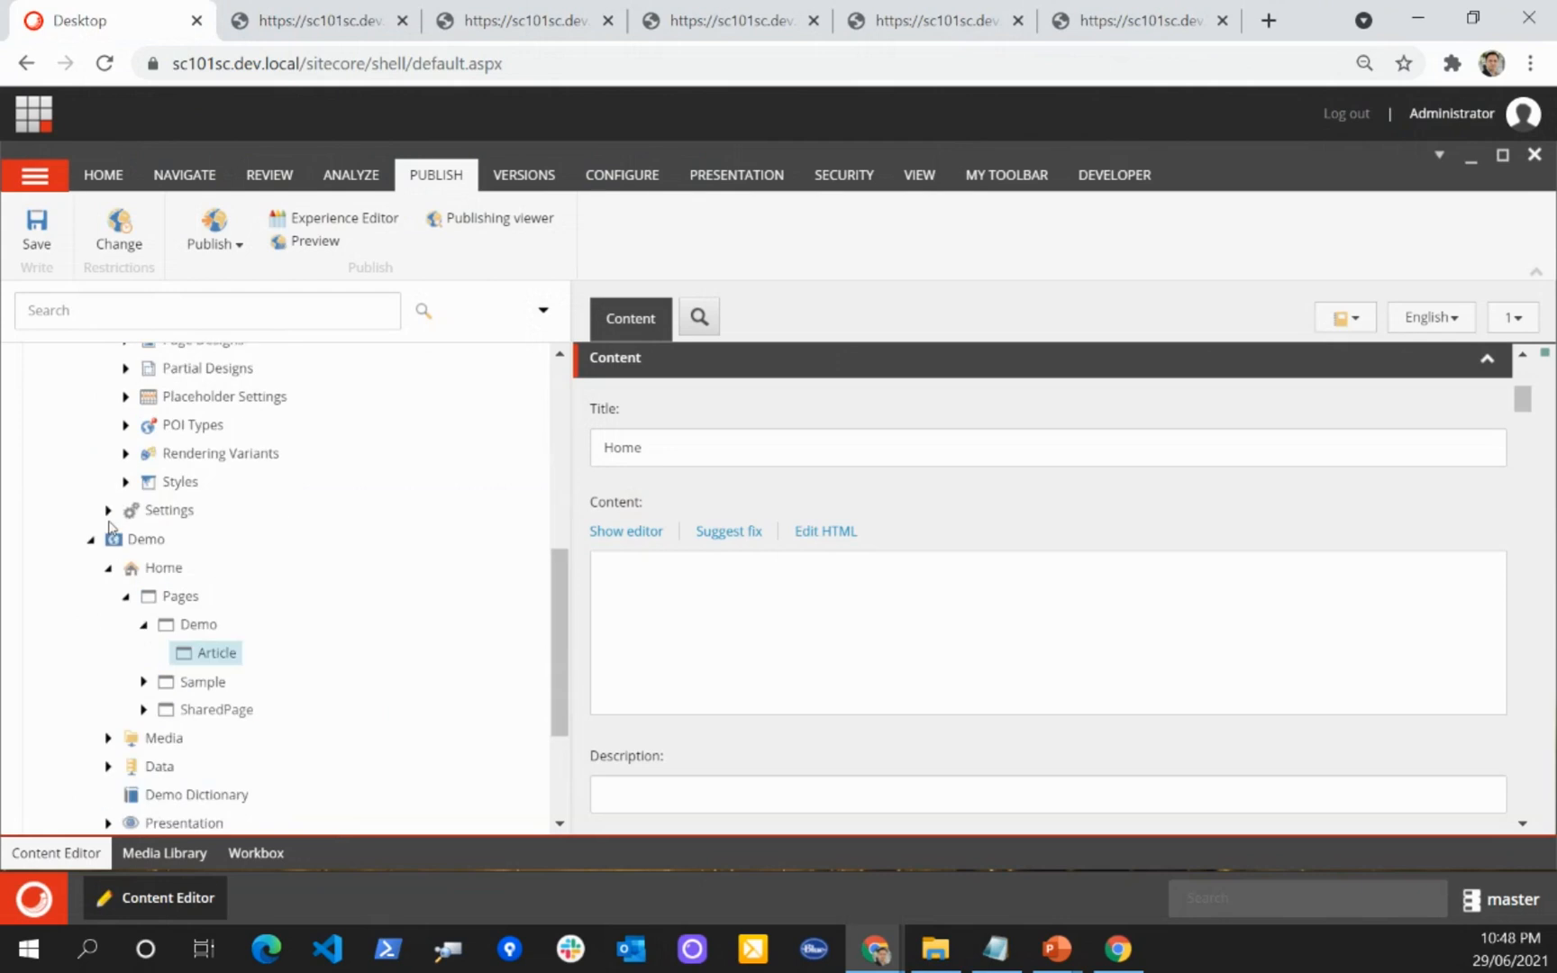
scroll(110, 527, "up", 2)
left_click(126, 602)
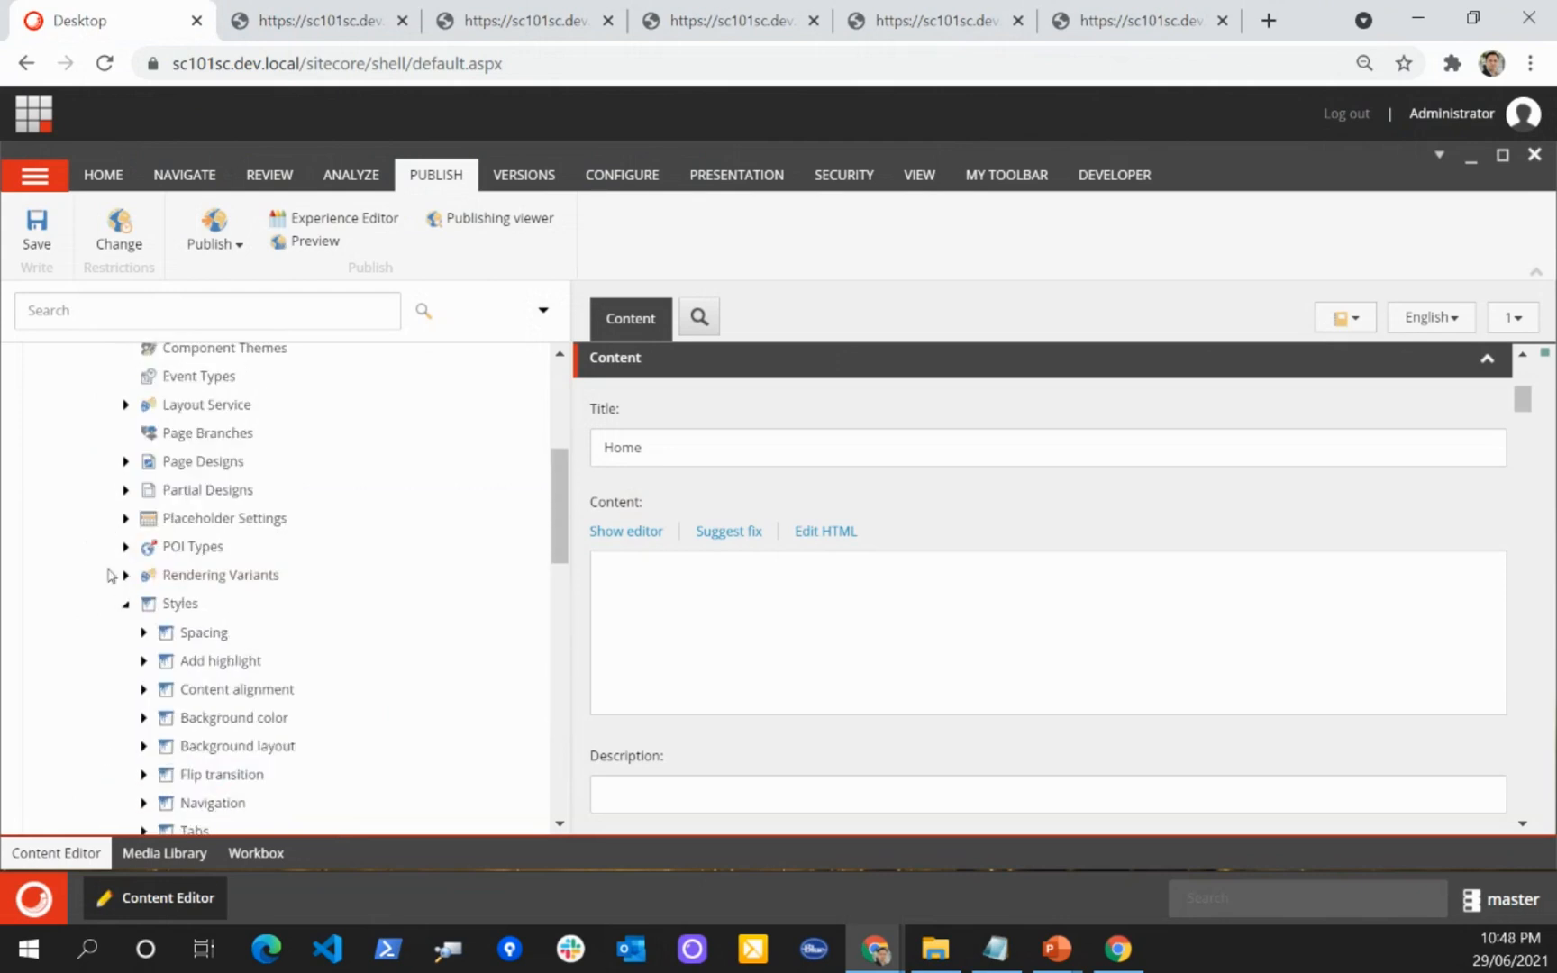
Step: Add a Promo rendering from the Page Content group to the footer placeholder of the Article page
left_click(322, 20)
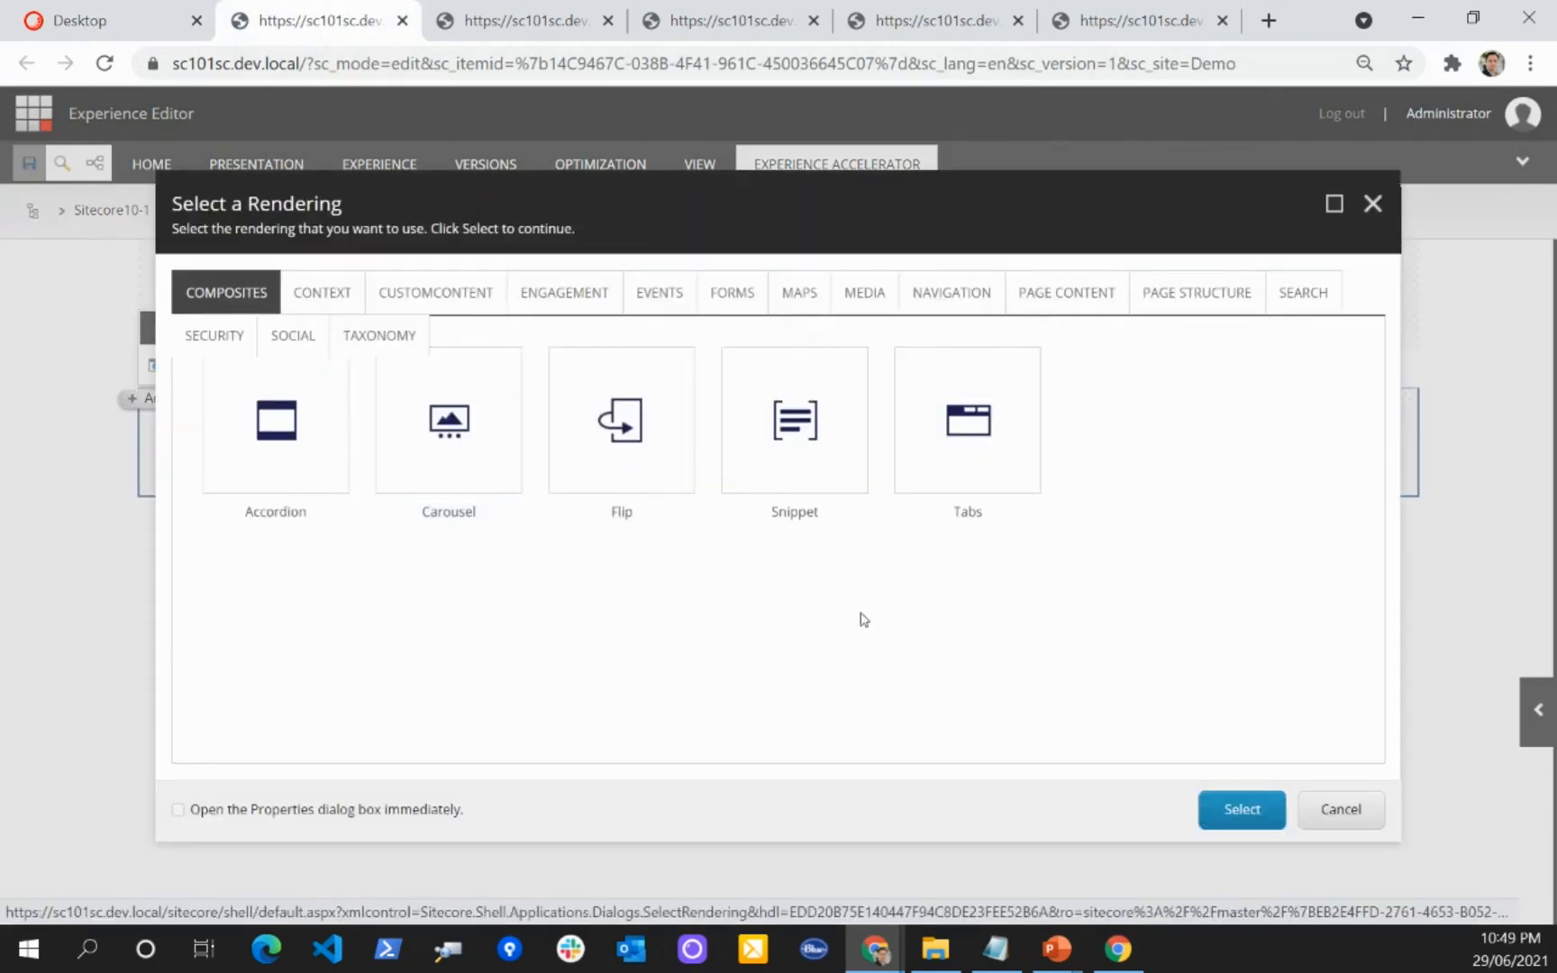
left_click(1059, 297)
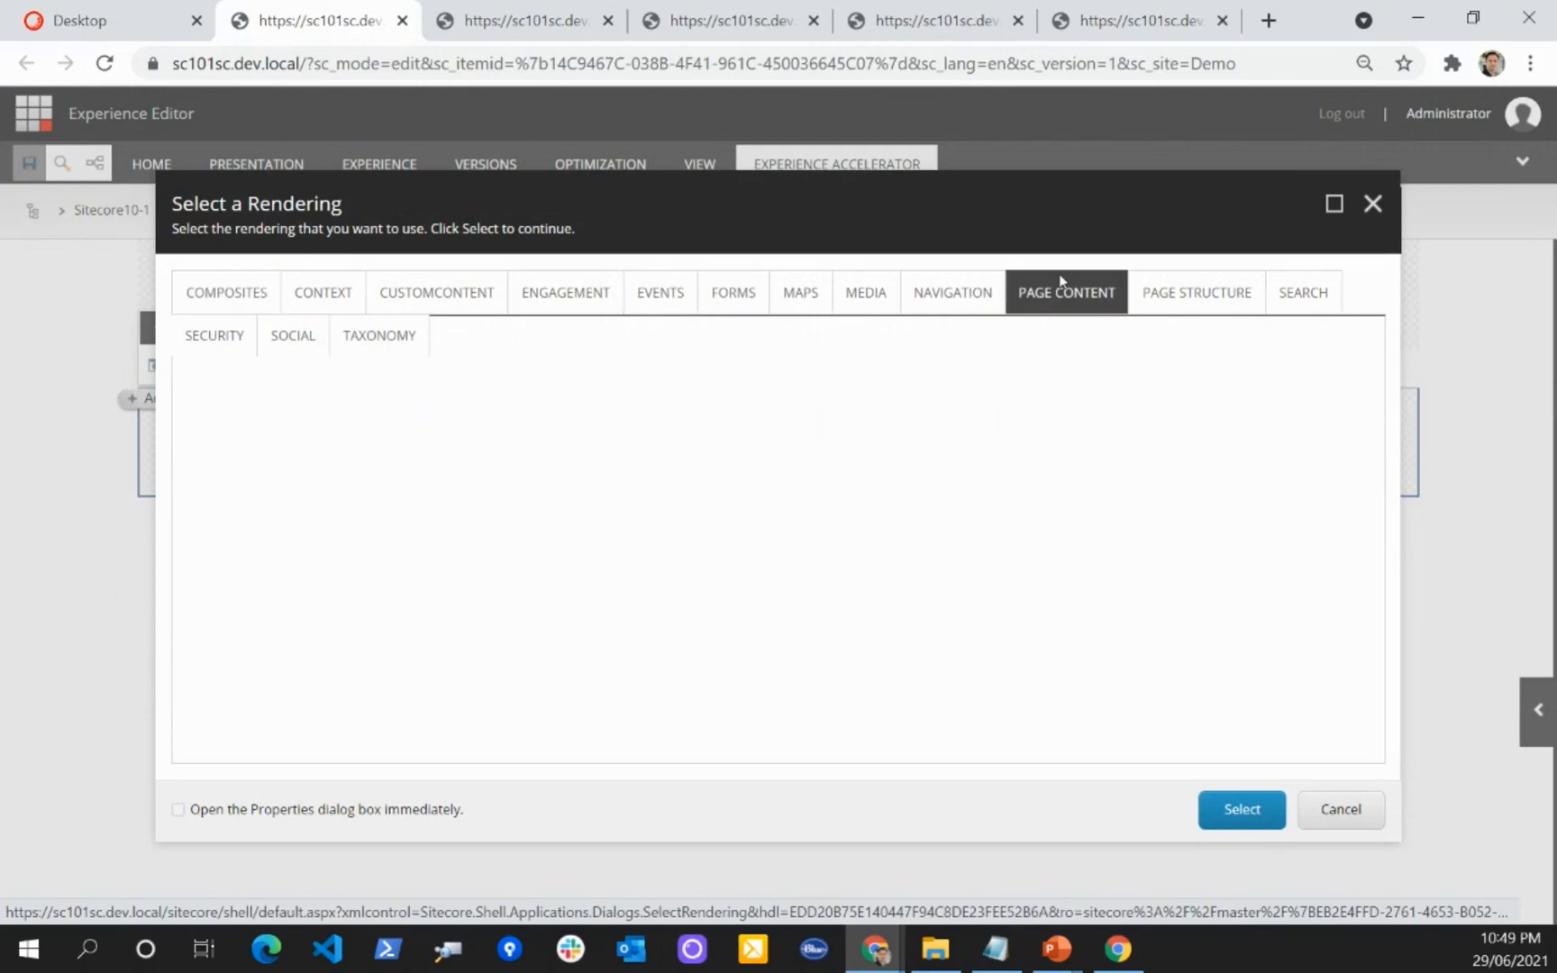
left_click(1159, 451)
left_click(1241, 809)
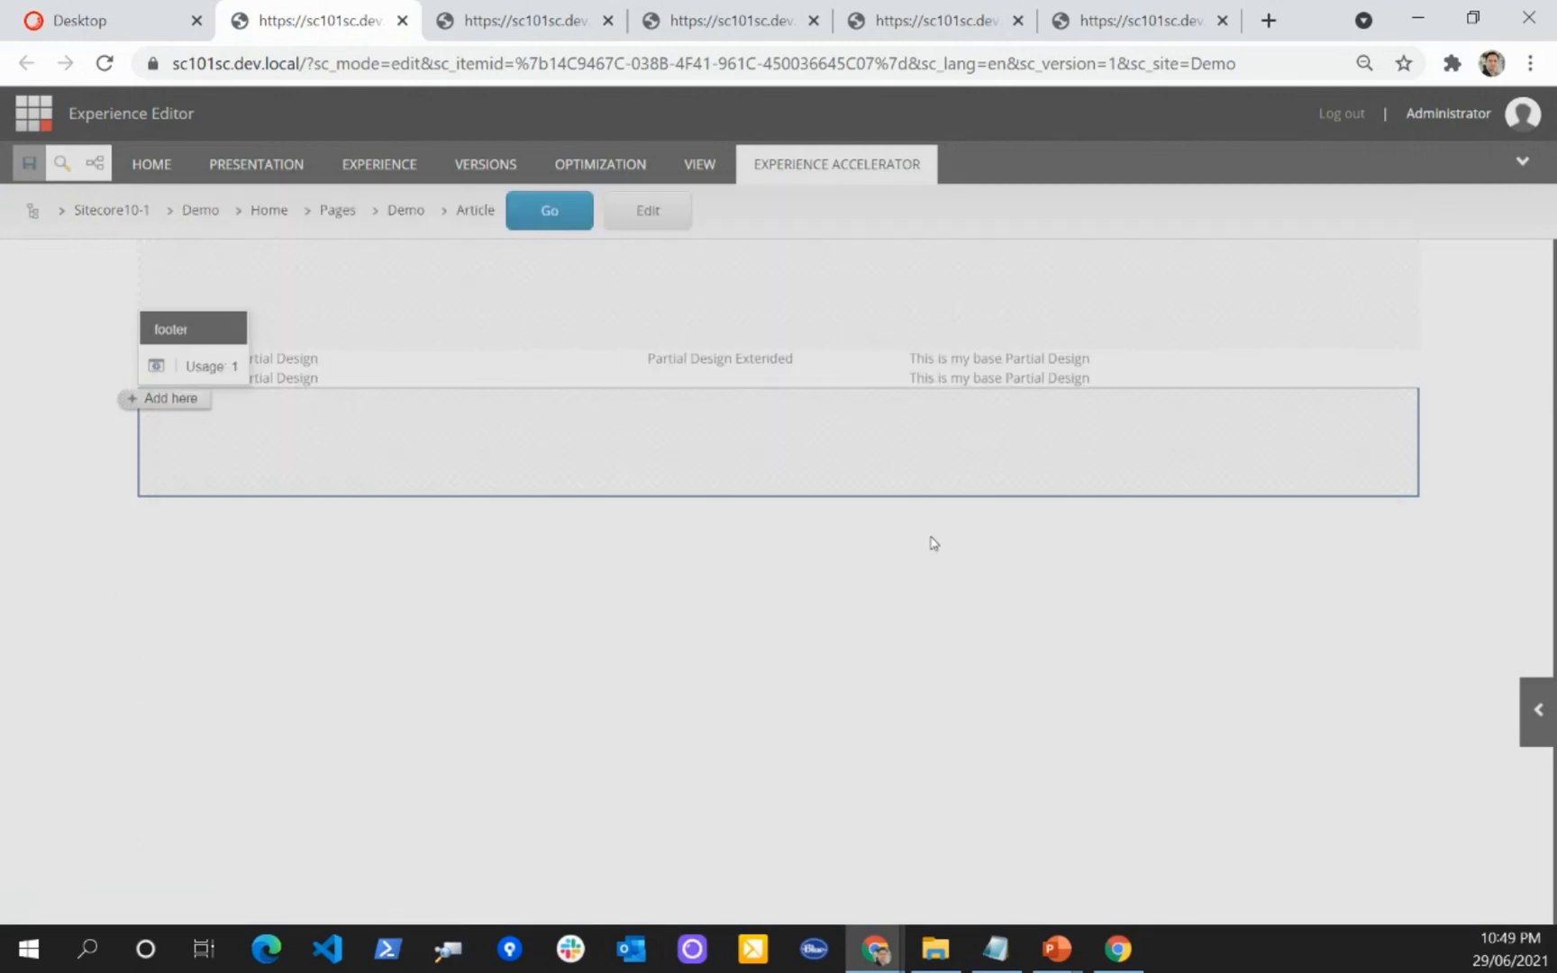
Step: Create a data source named "Test Promo" under the page's Data item for the Promo
left_click(752, 530)
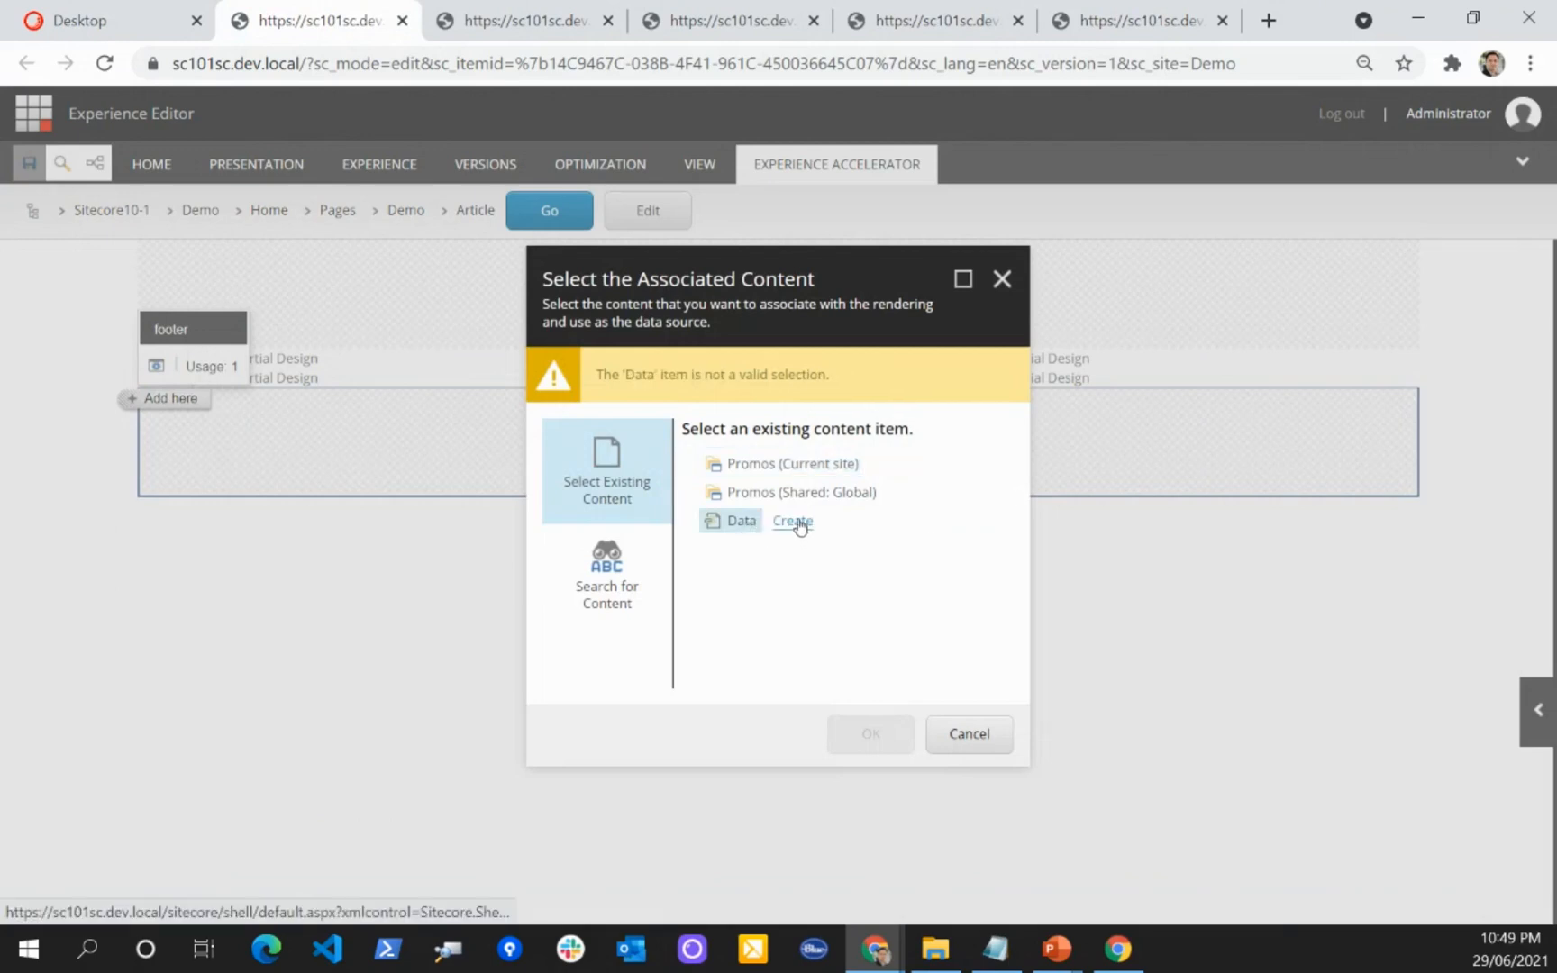
left_click(793, 523)
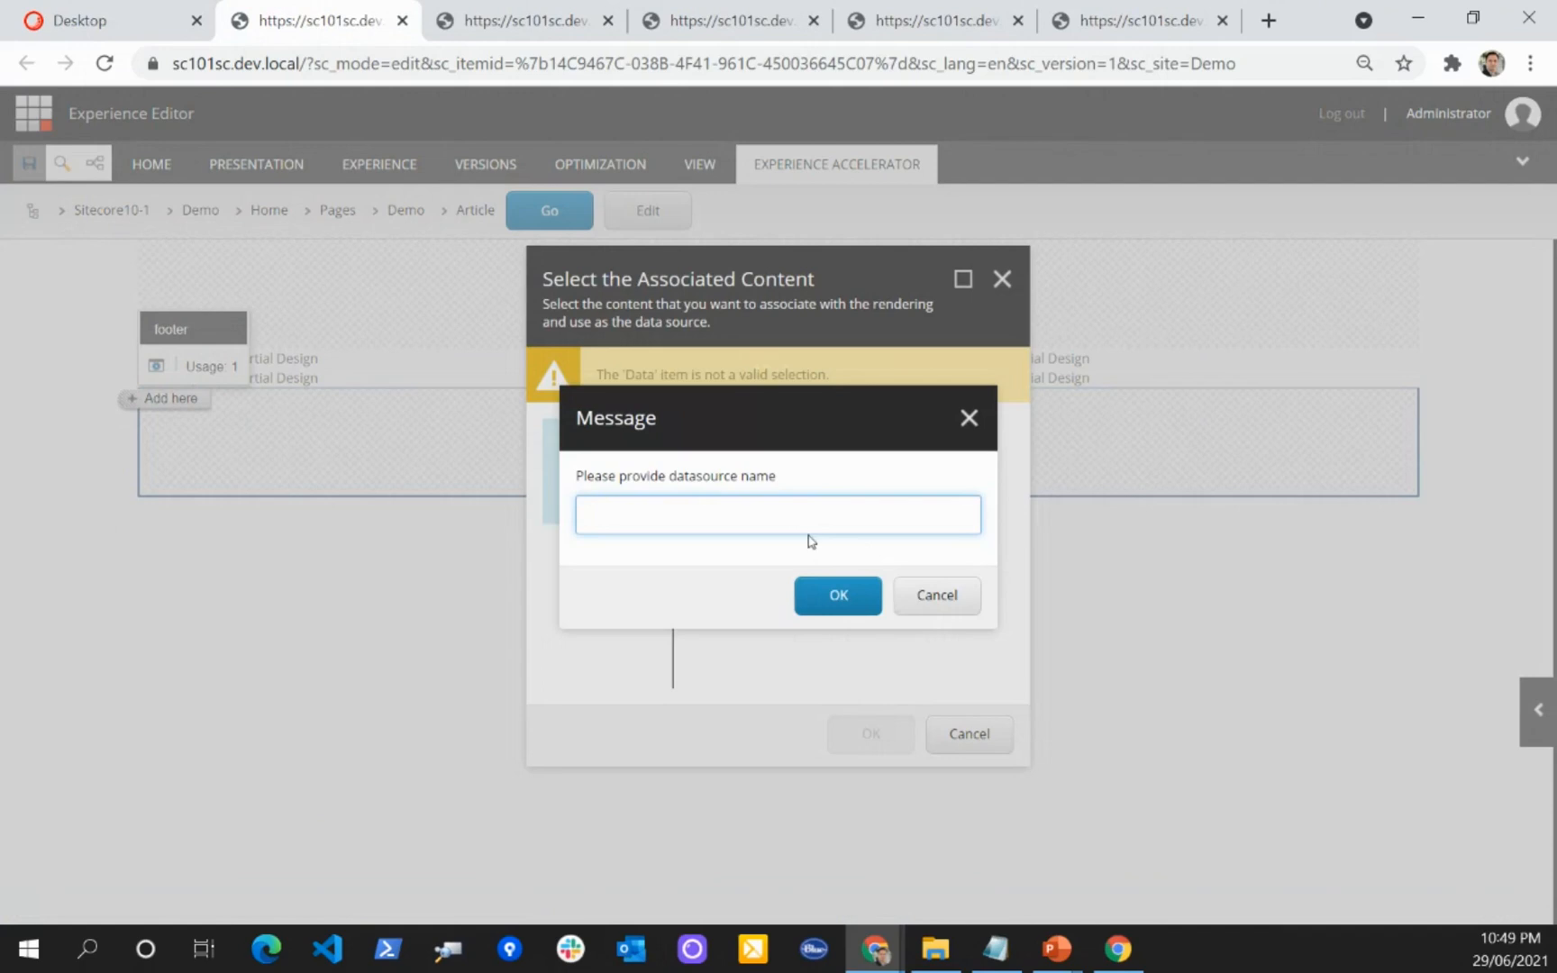
type("Test Promo")
key("Return")
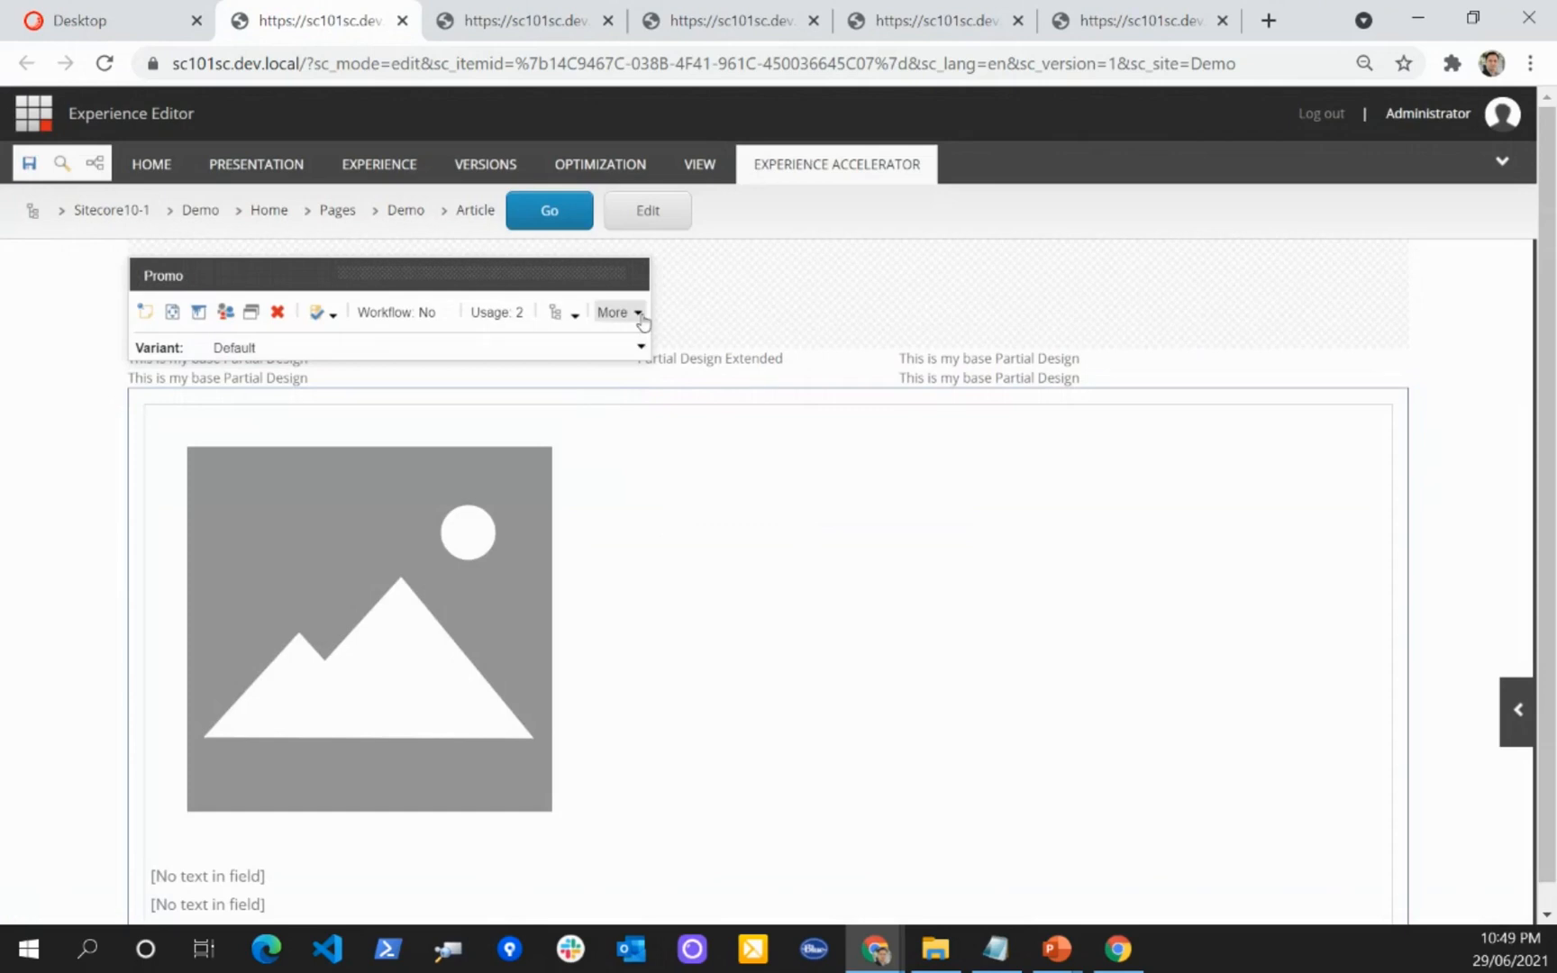
Step: Examine the Demo (Local) and Global (Shared) style options in the Promo's control properties, closing them without changes
left_click(638, 313)
left_click(685, 387)
scroll(721, 501, "down", 15)
scroll(722, 505, "down", 8)
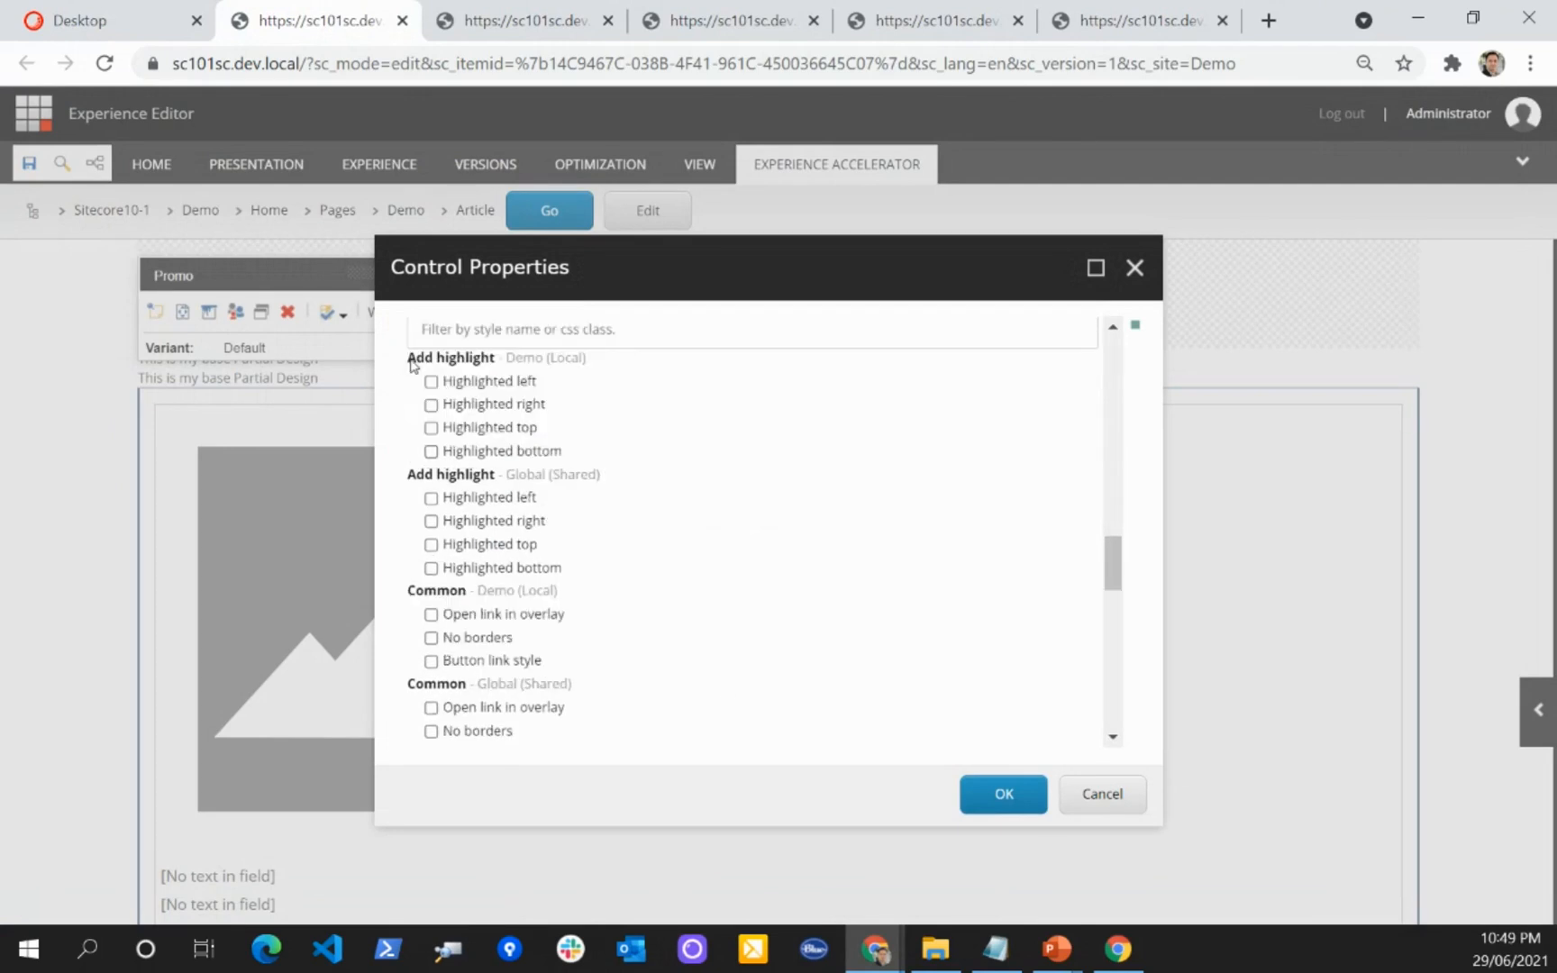
scroll(587, 552, "down", 1)
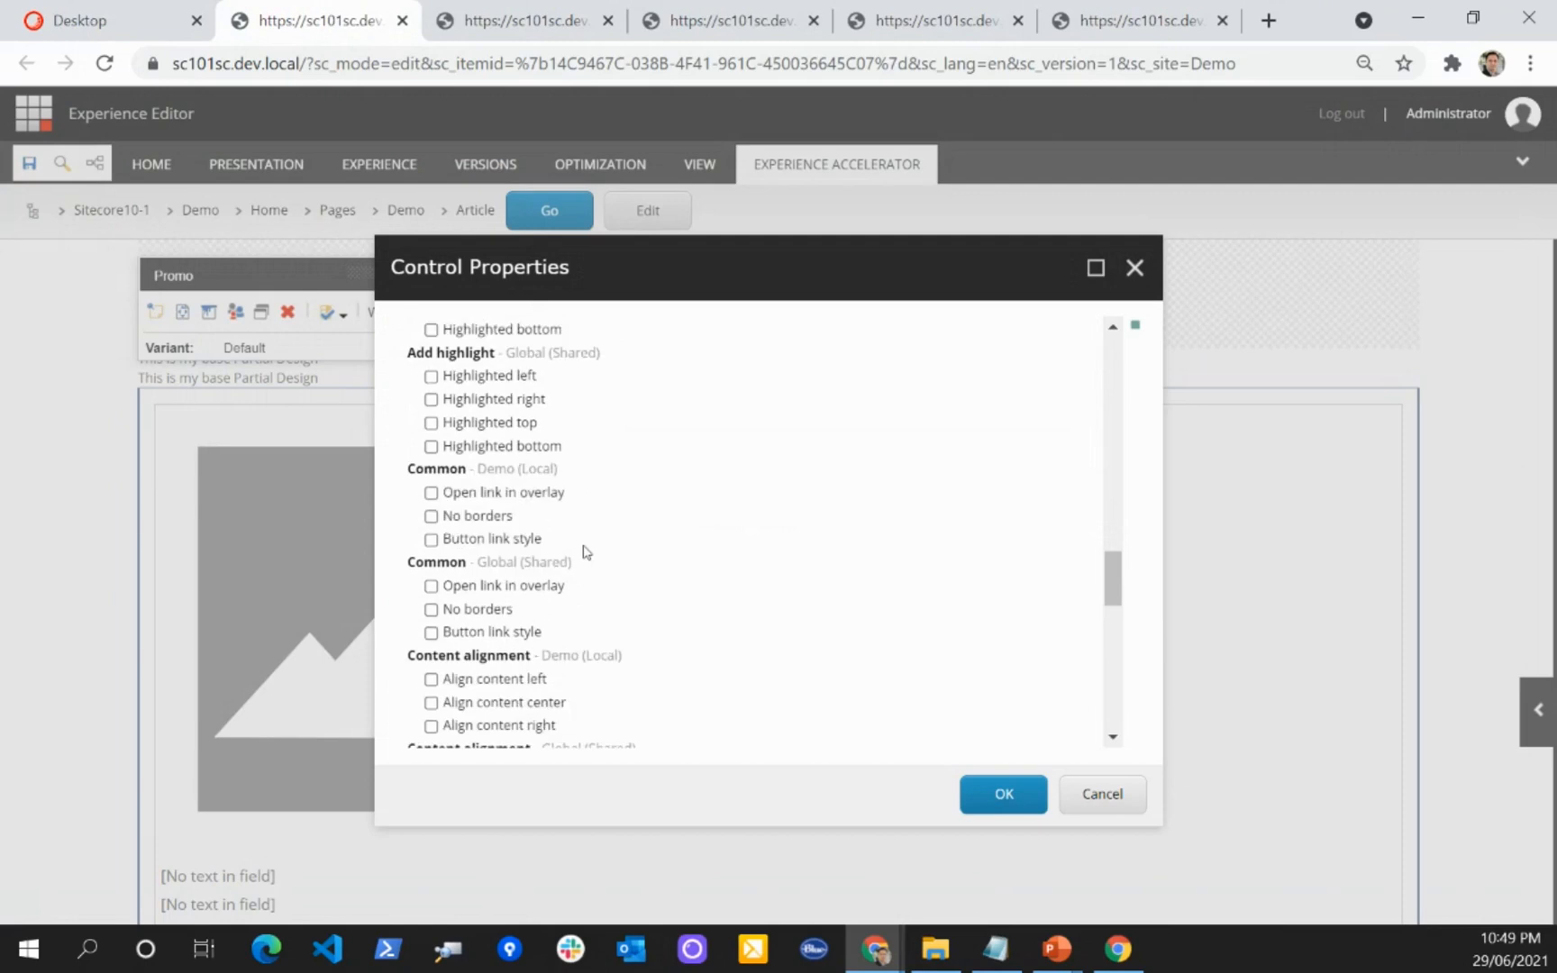
scroll(586, 552, "down", 1)
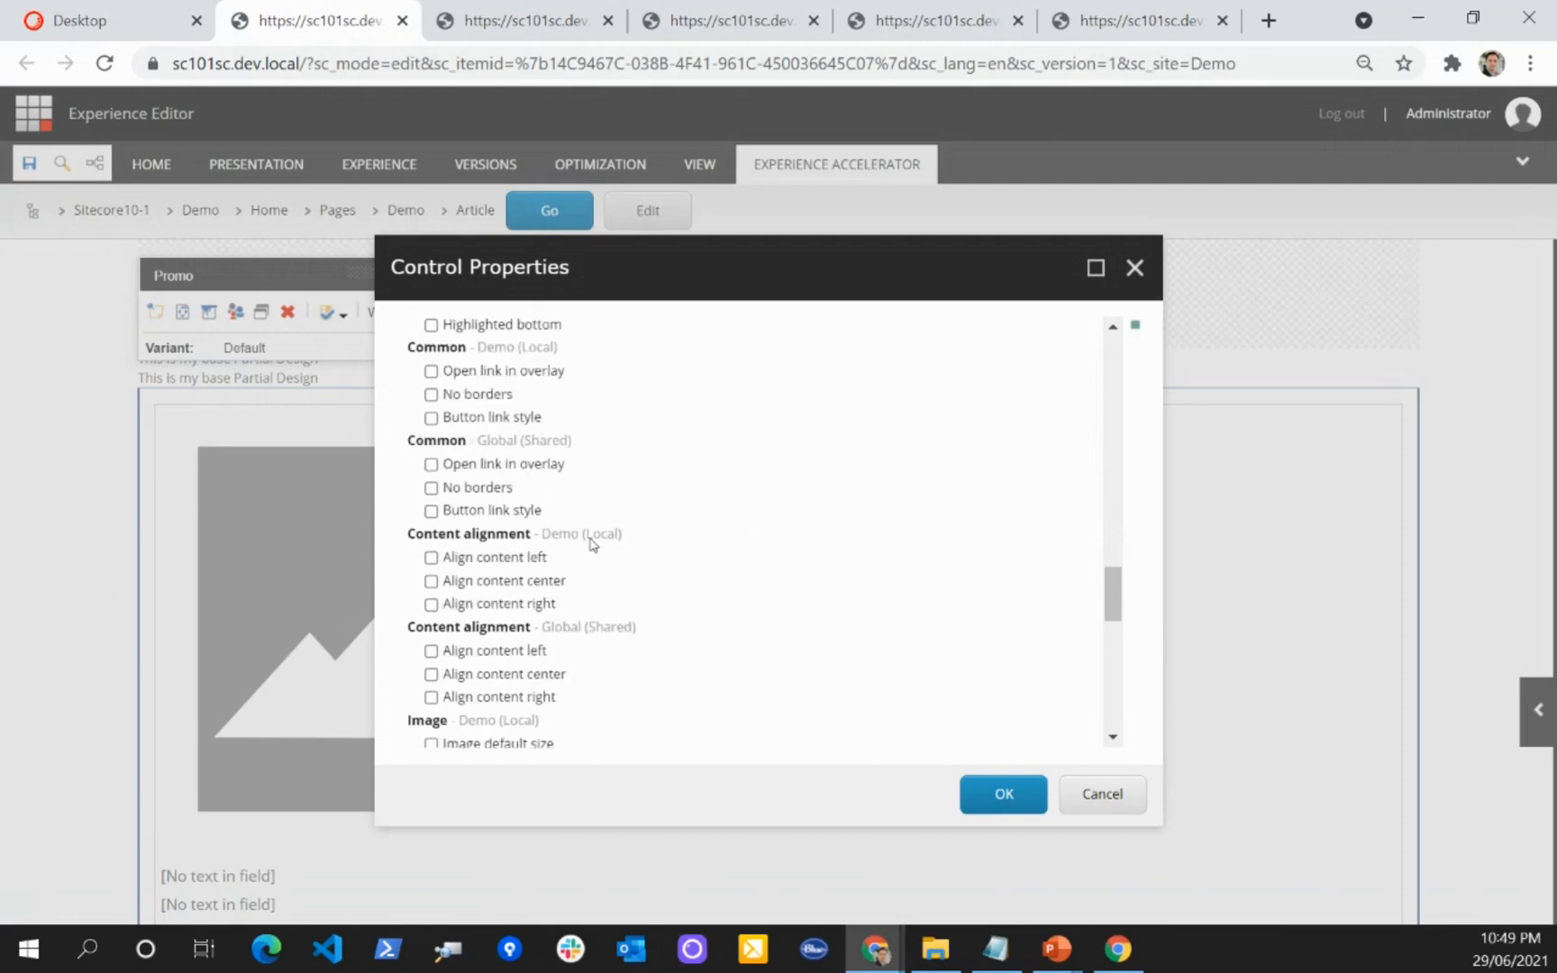
scroll(587, 548, "down", 1)
scroll(601, 480, "up", 1)
scroll(590, 450, "up", 1)
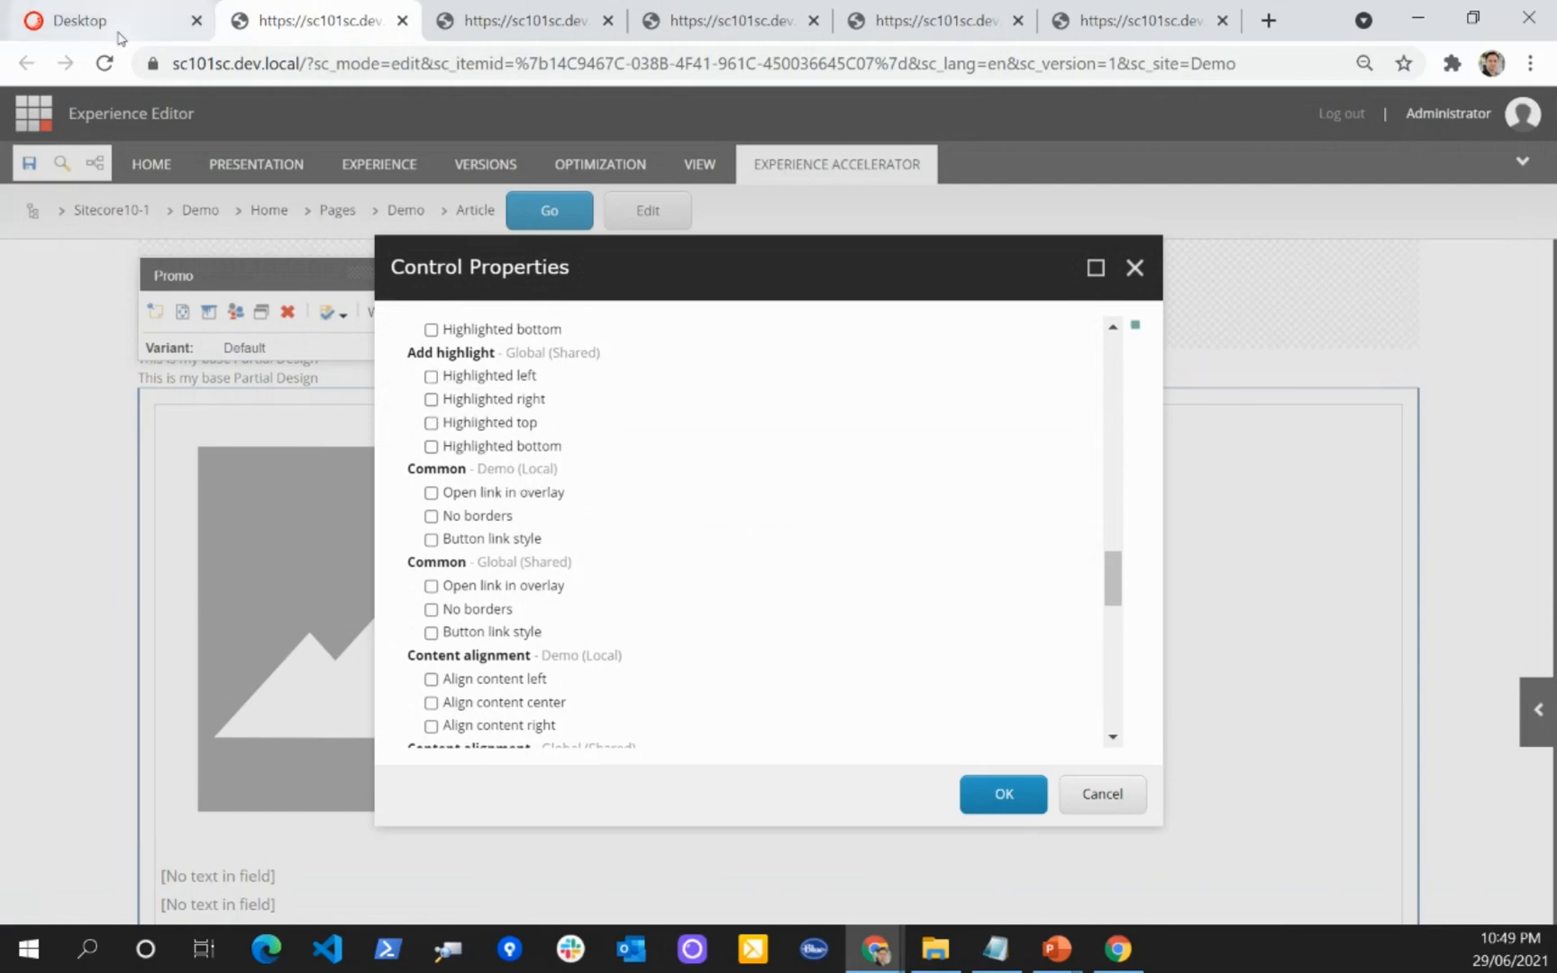
scroll(660, 594, "down", 10)
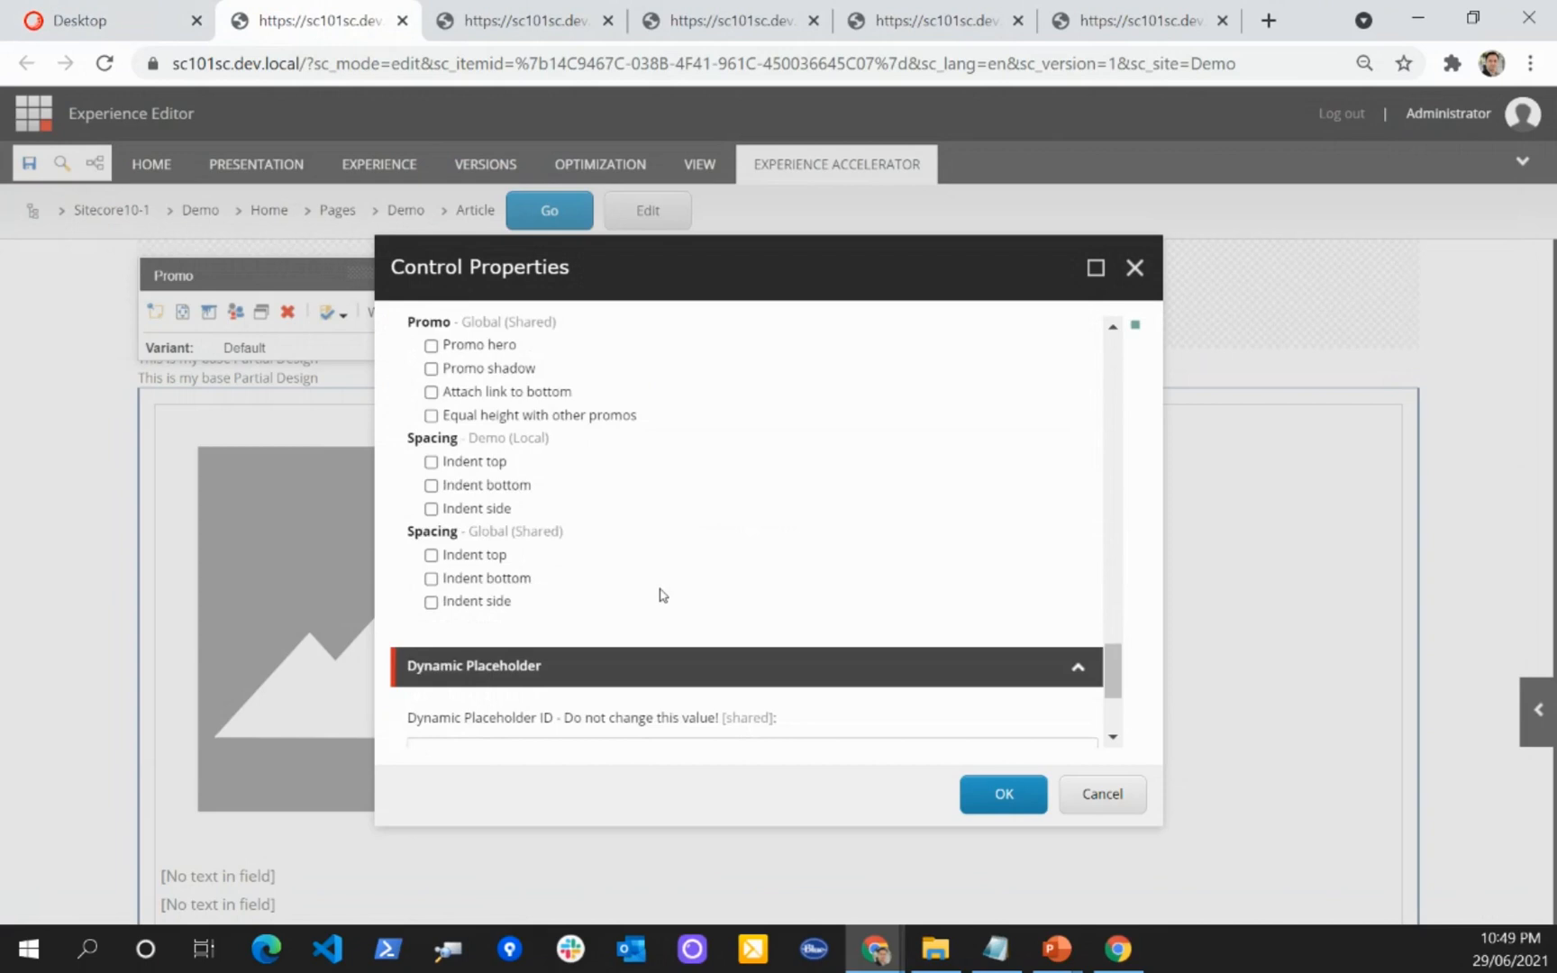
scroll(723, 581, "up", 15)
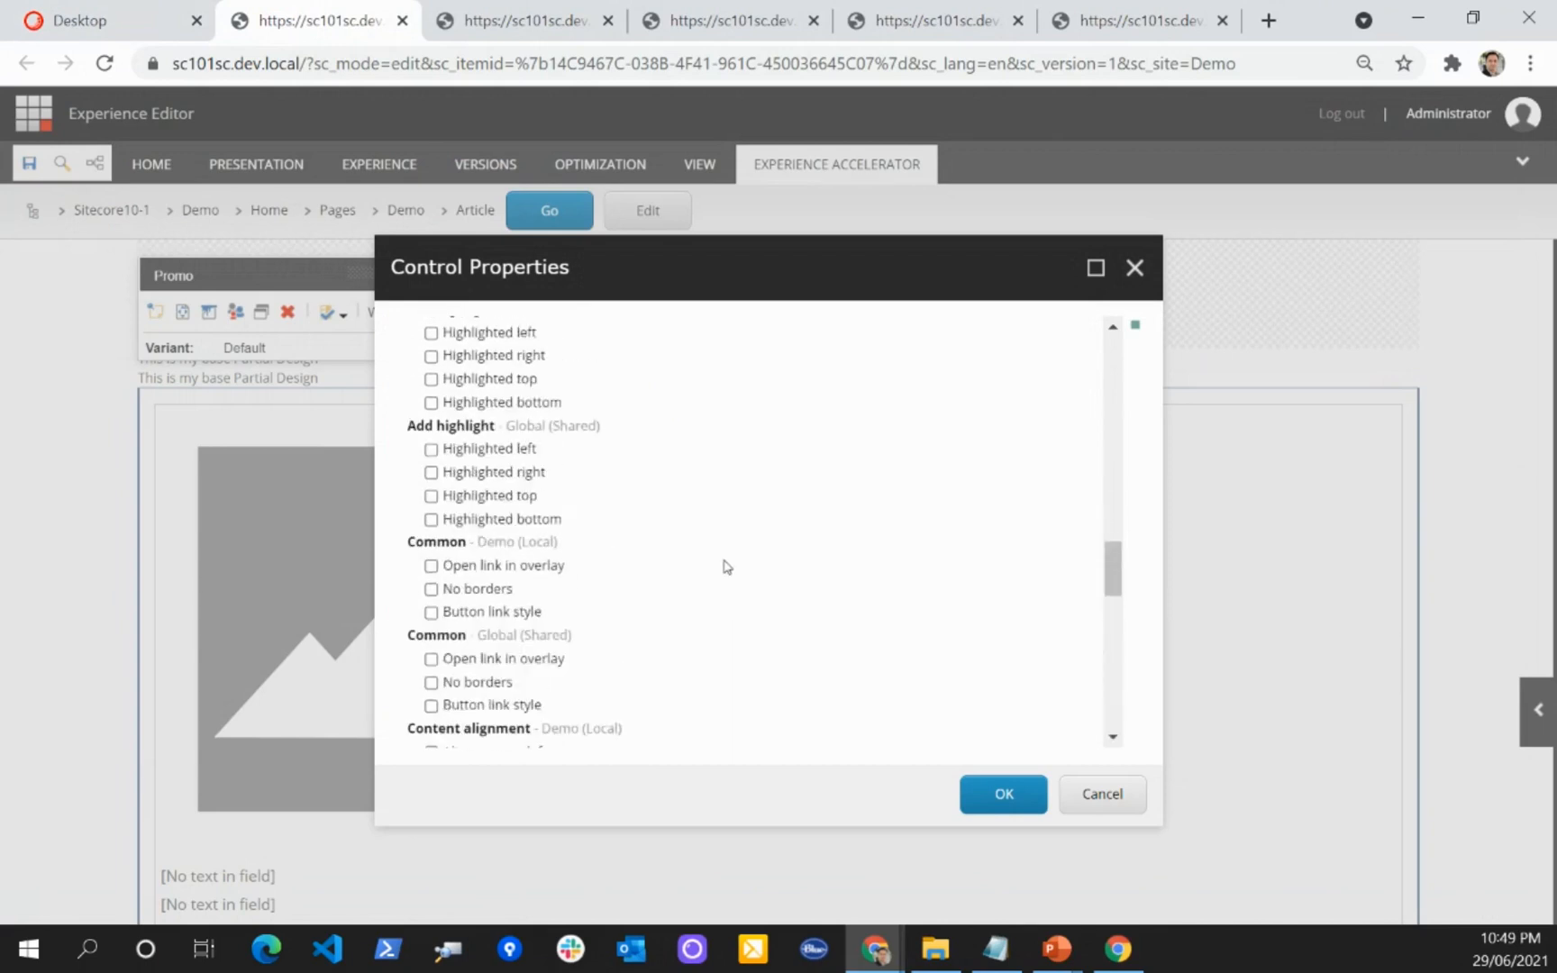
scroll(723, 566, "up", 10)
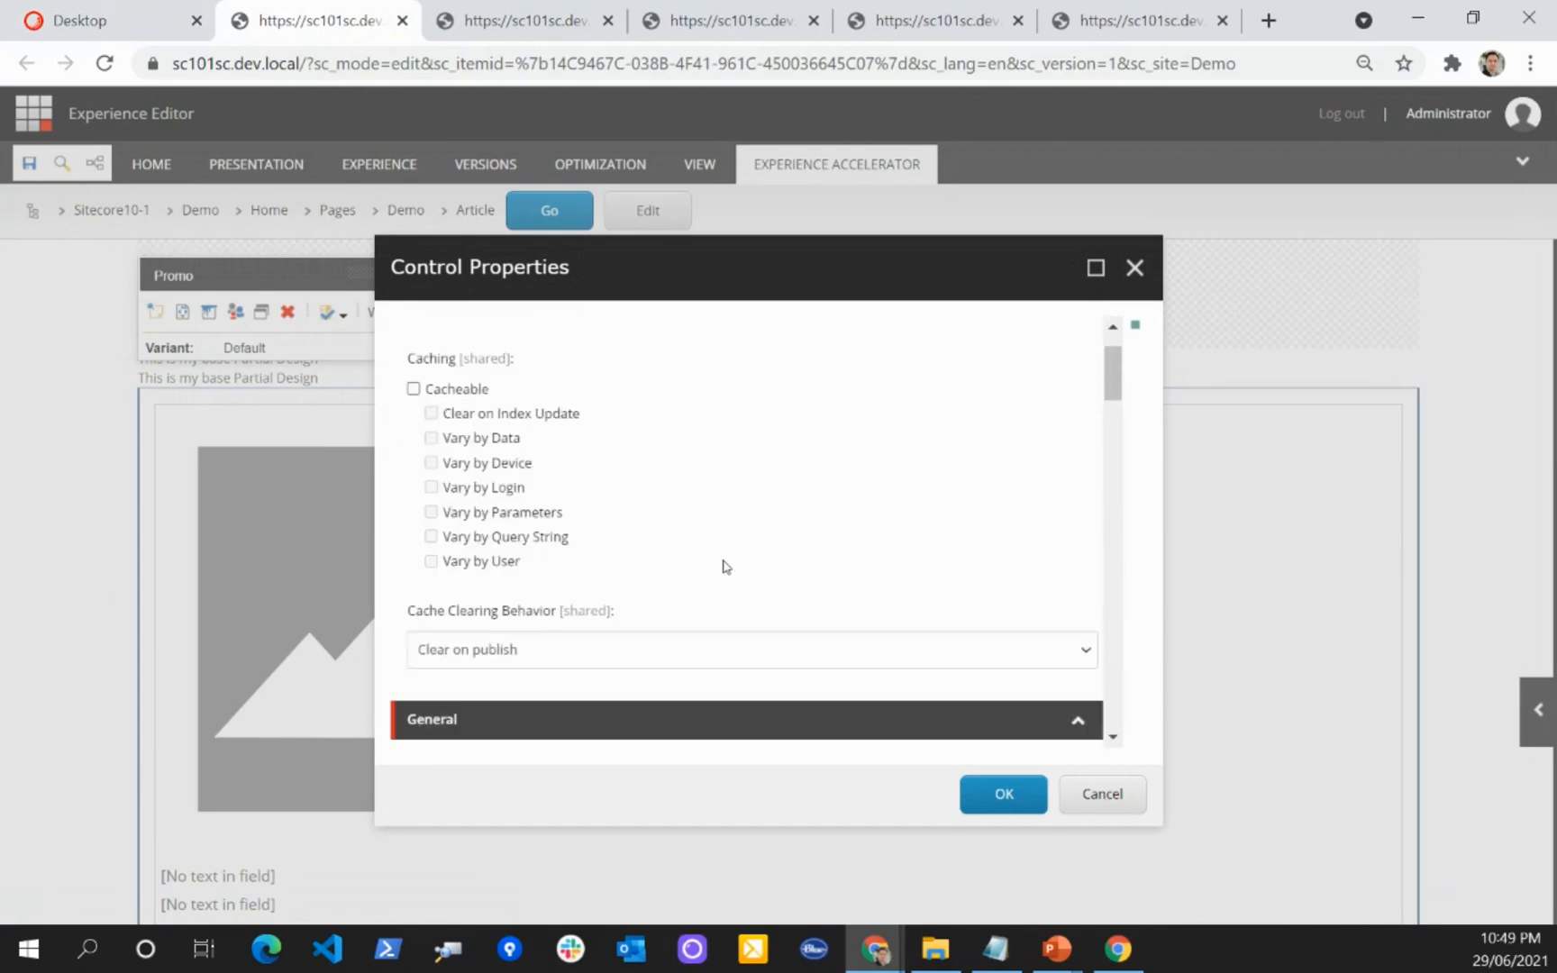
scroll(811, 523, "down", 5)
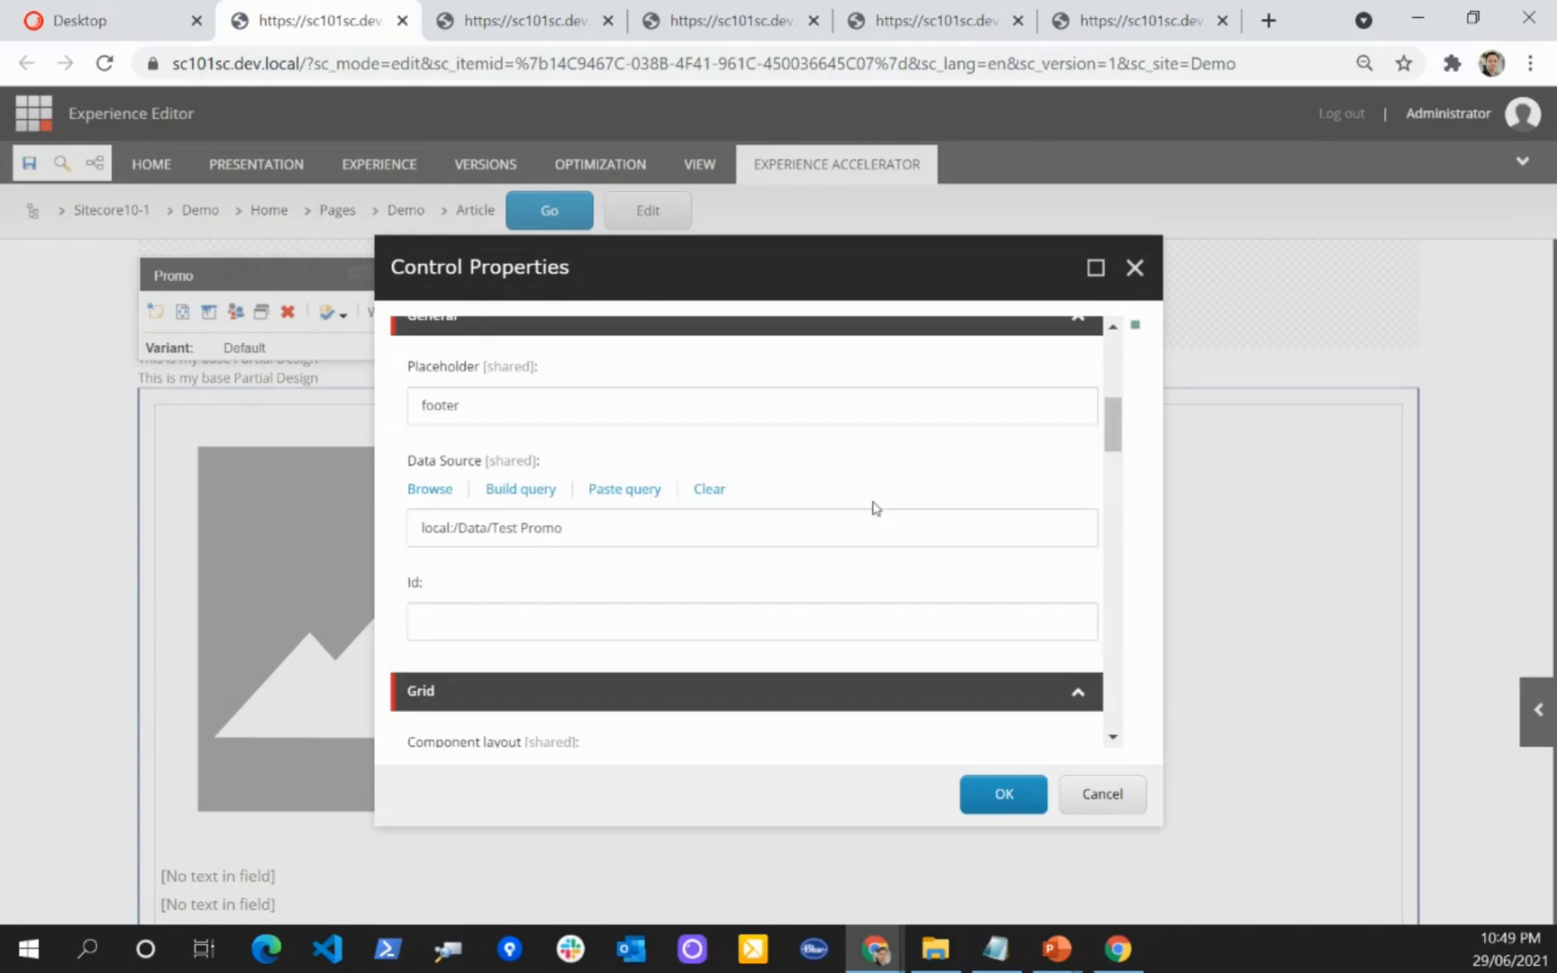
left_click(1105, 796)
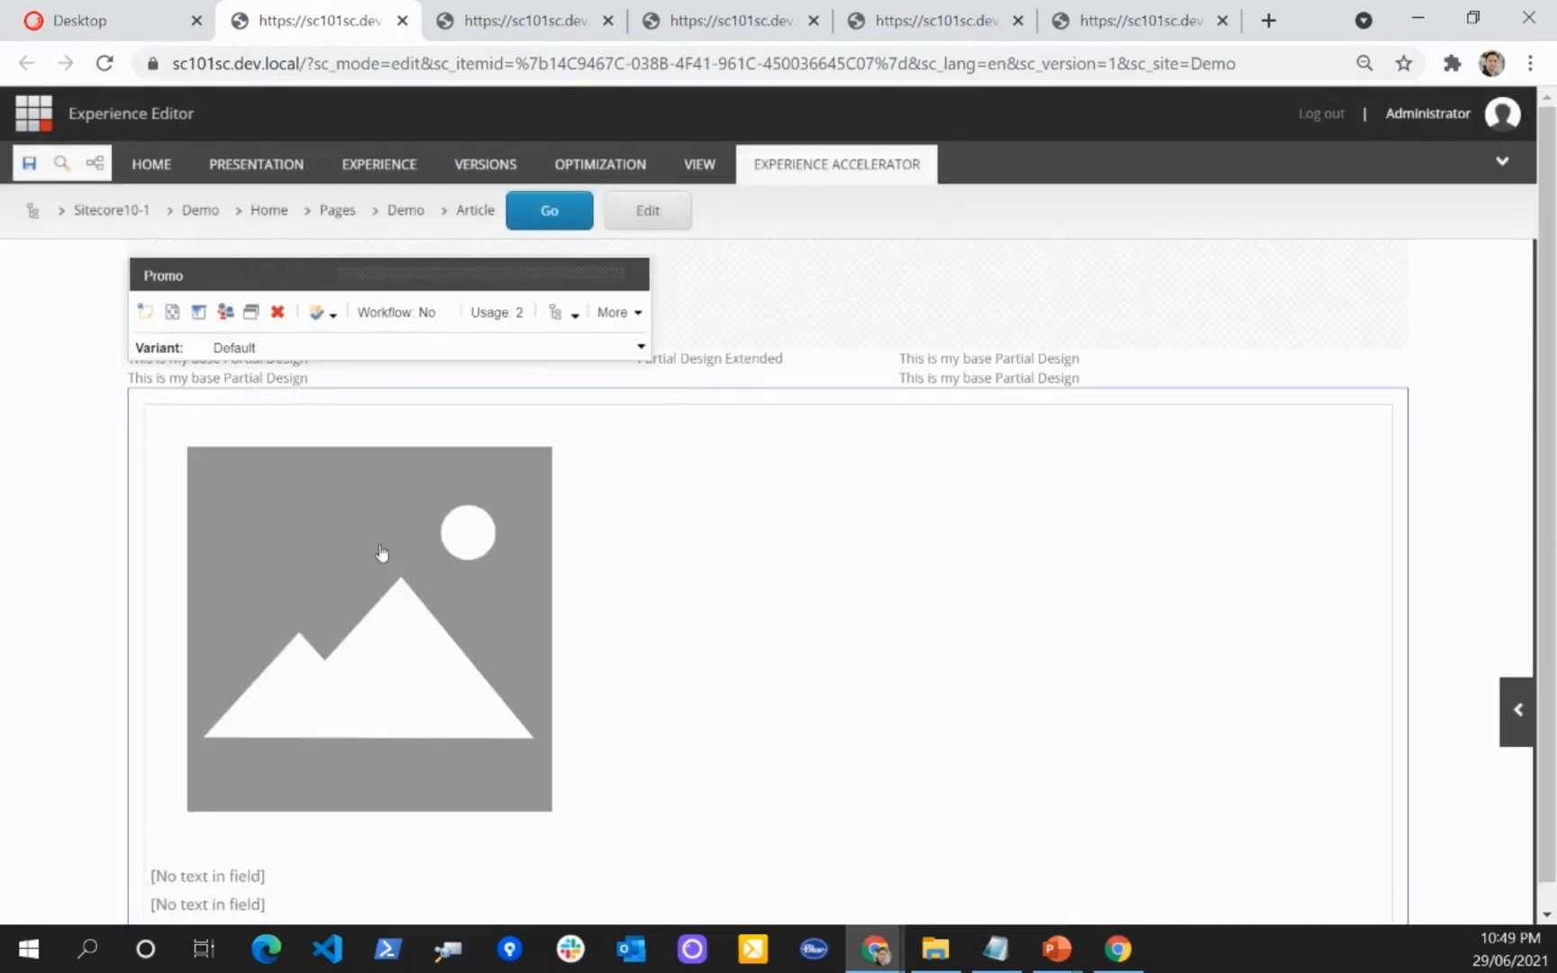
Step: Remove the Promo rendering from the footer placeholder of the Article page
left_click(264, 314)
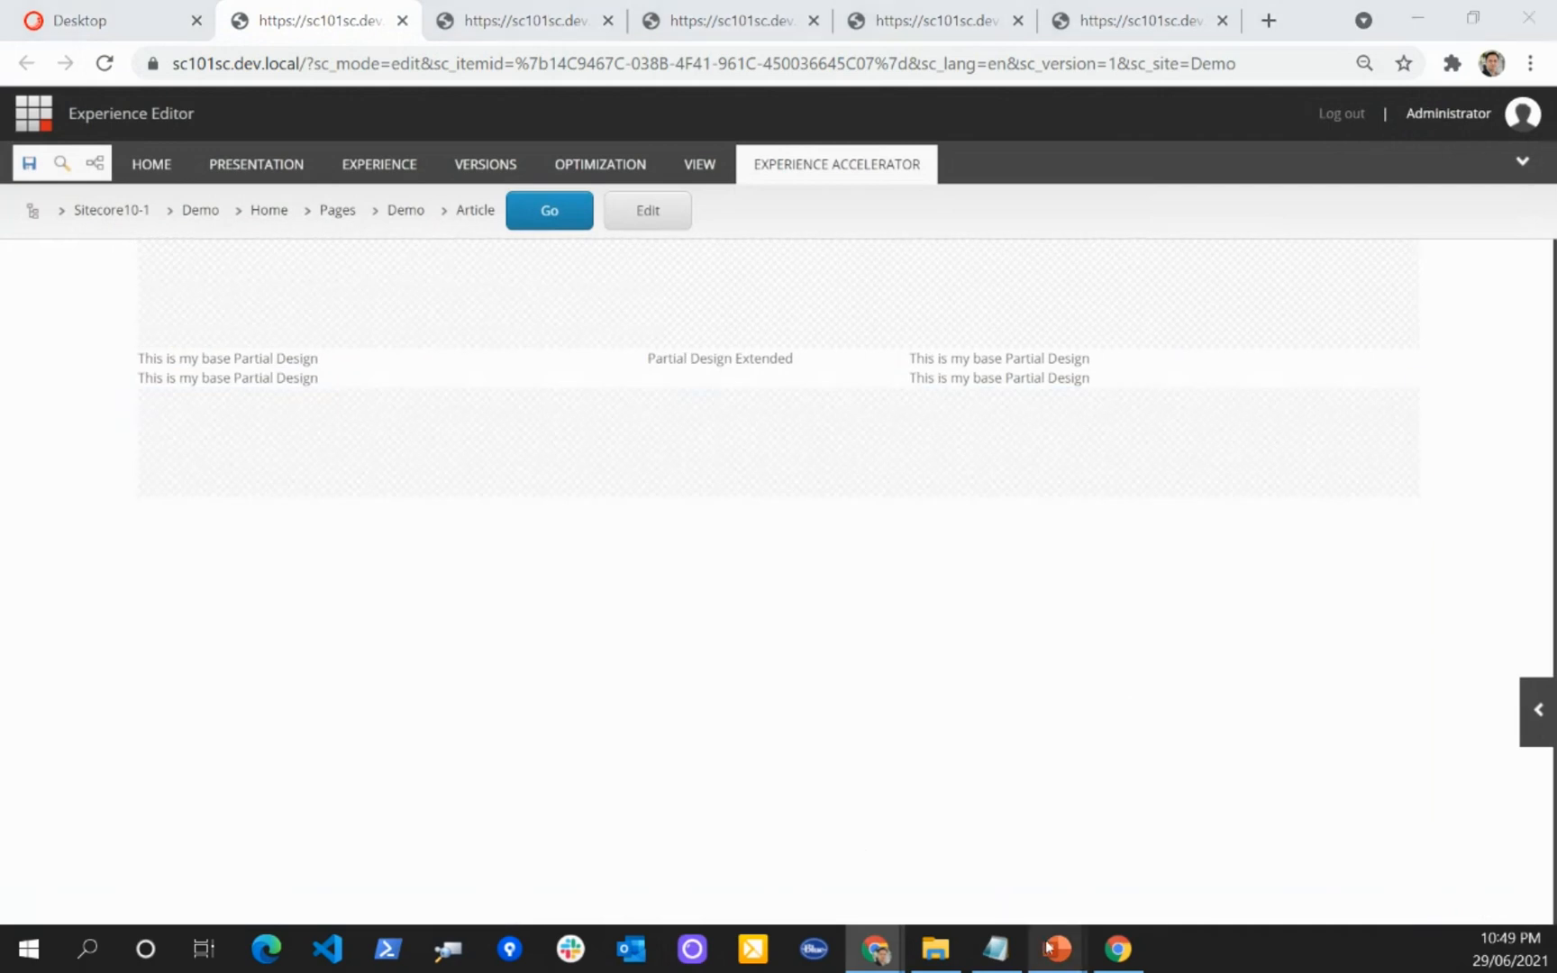
Step: Switch back to the PowerPoint slide show and advance to the "Working with data sources and media" slide
mouse_move(1057, 948)
left_click(1247, 835)
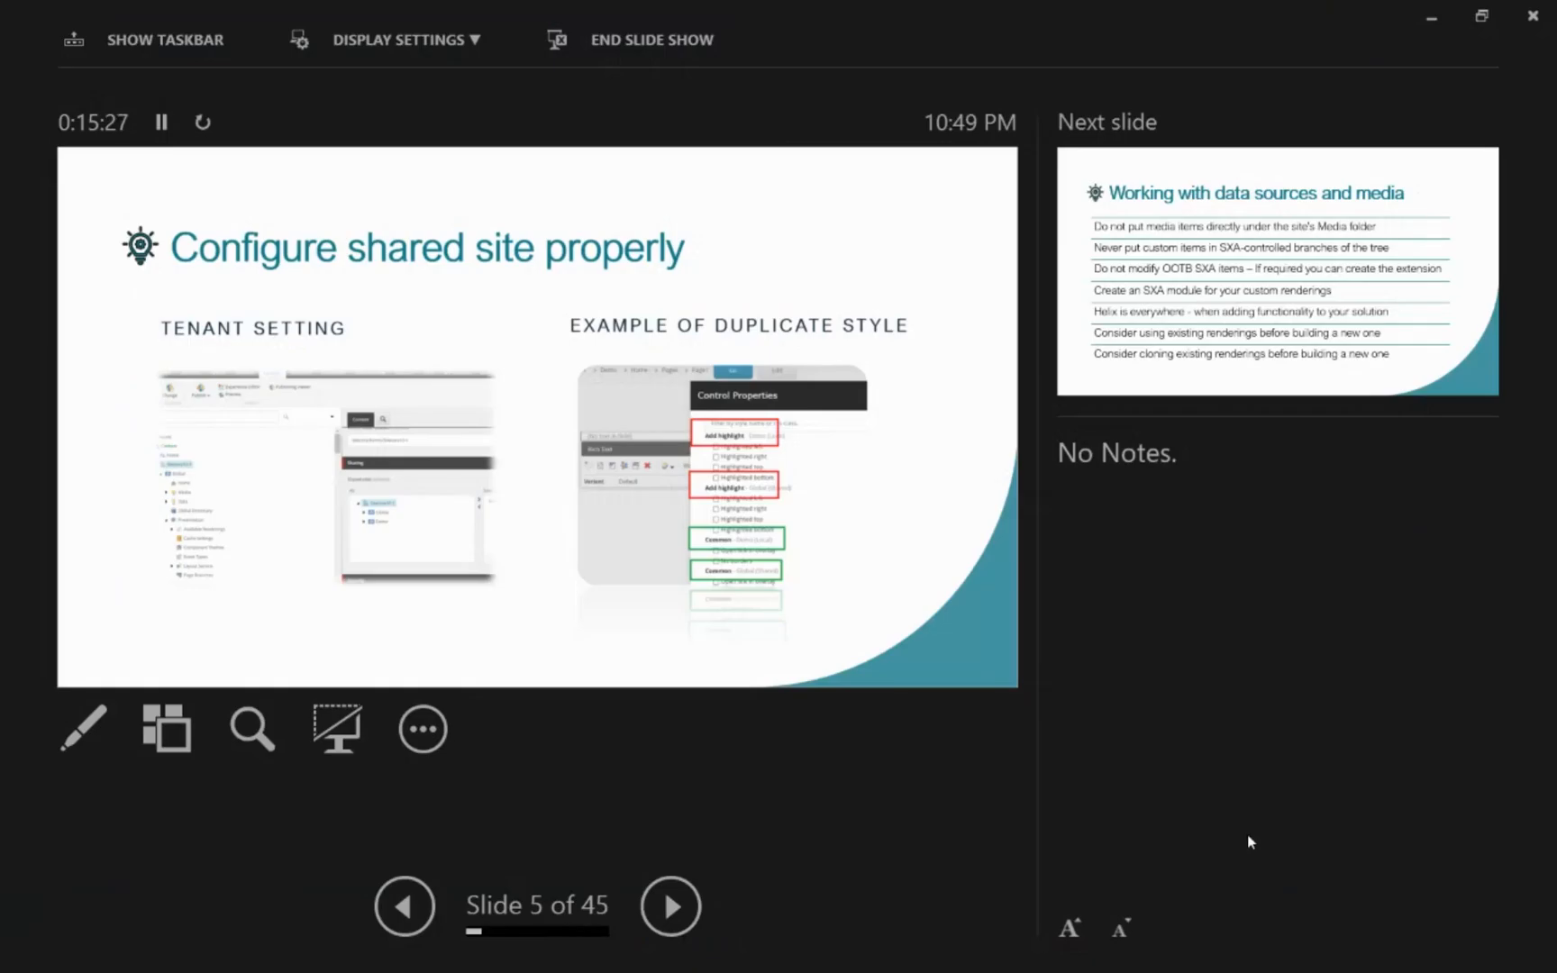
left_click(677, 907)
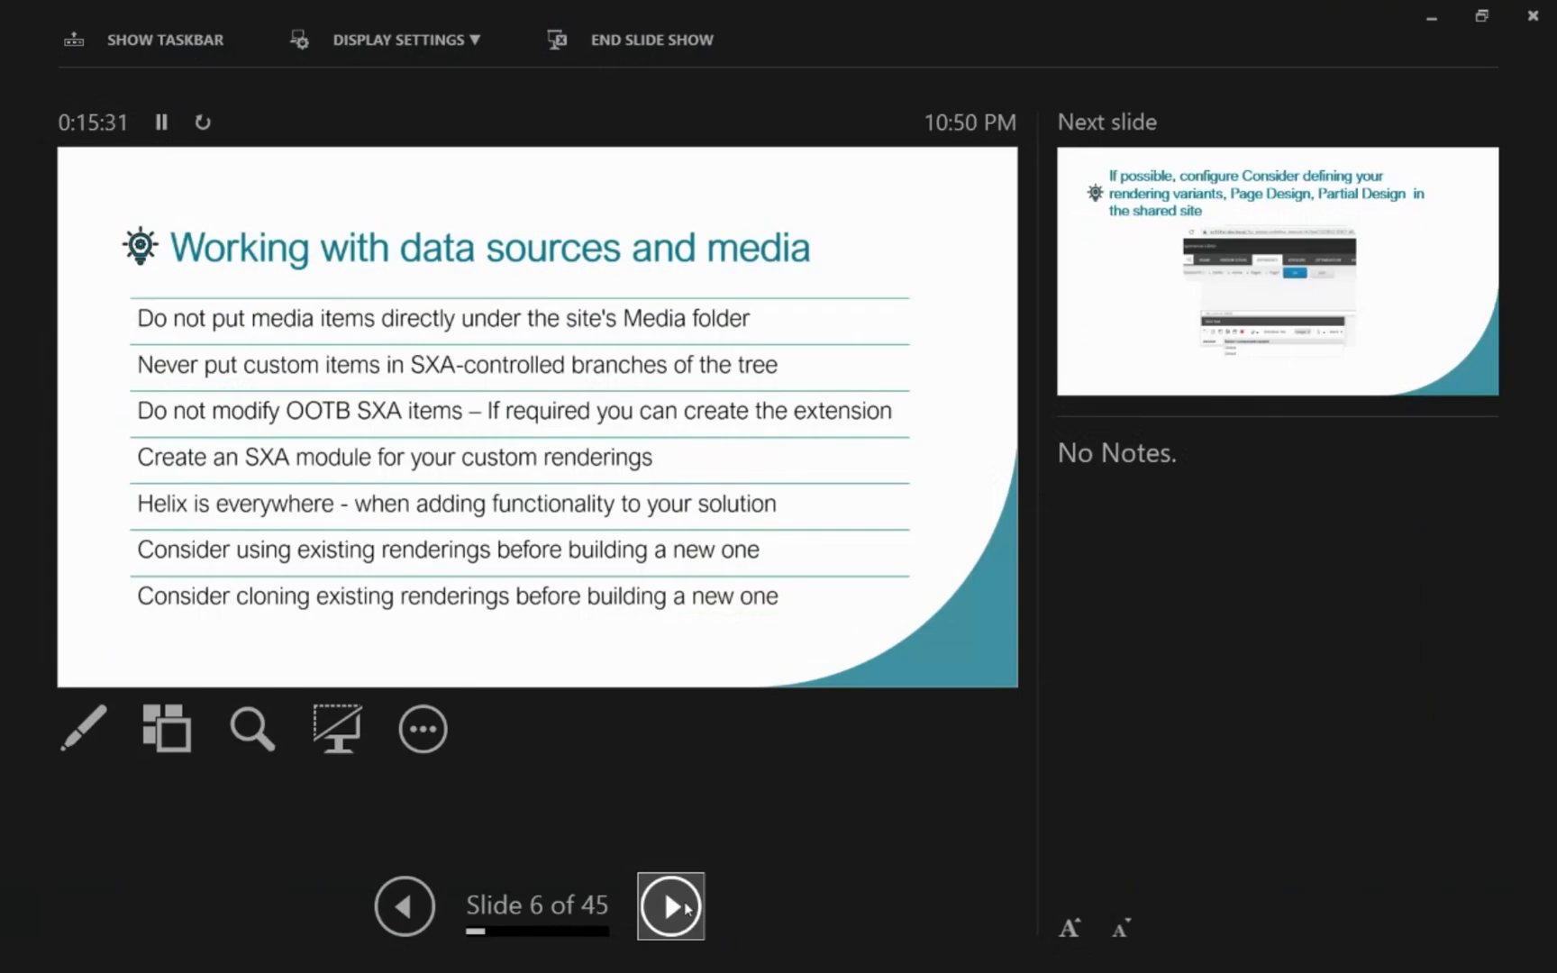
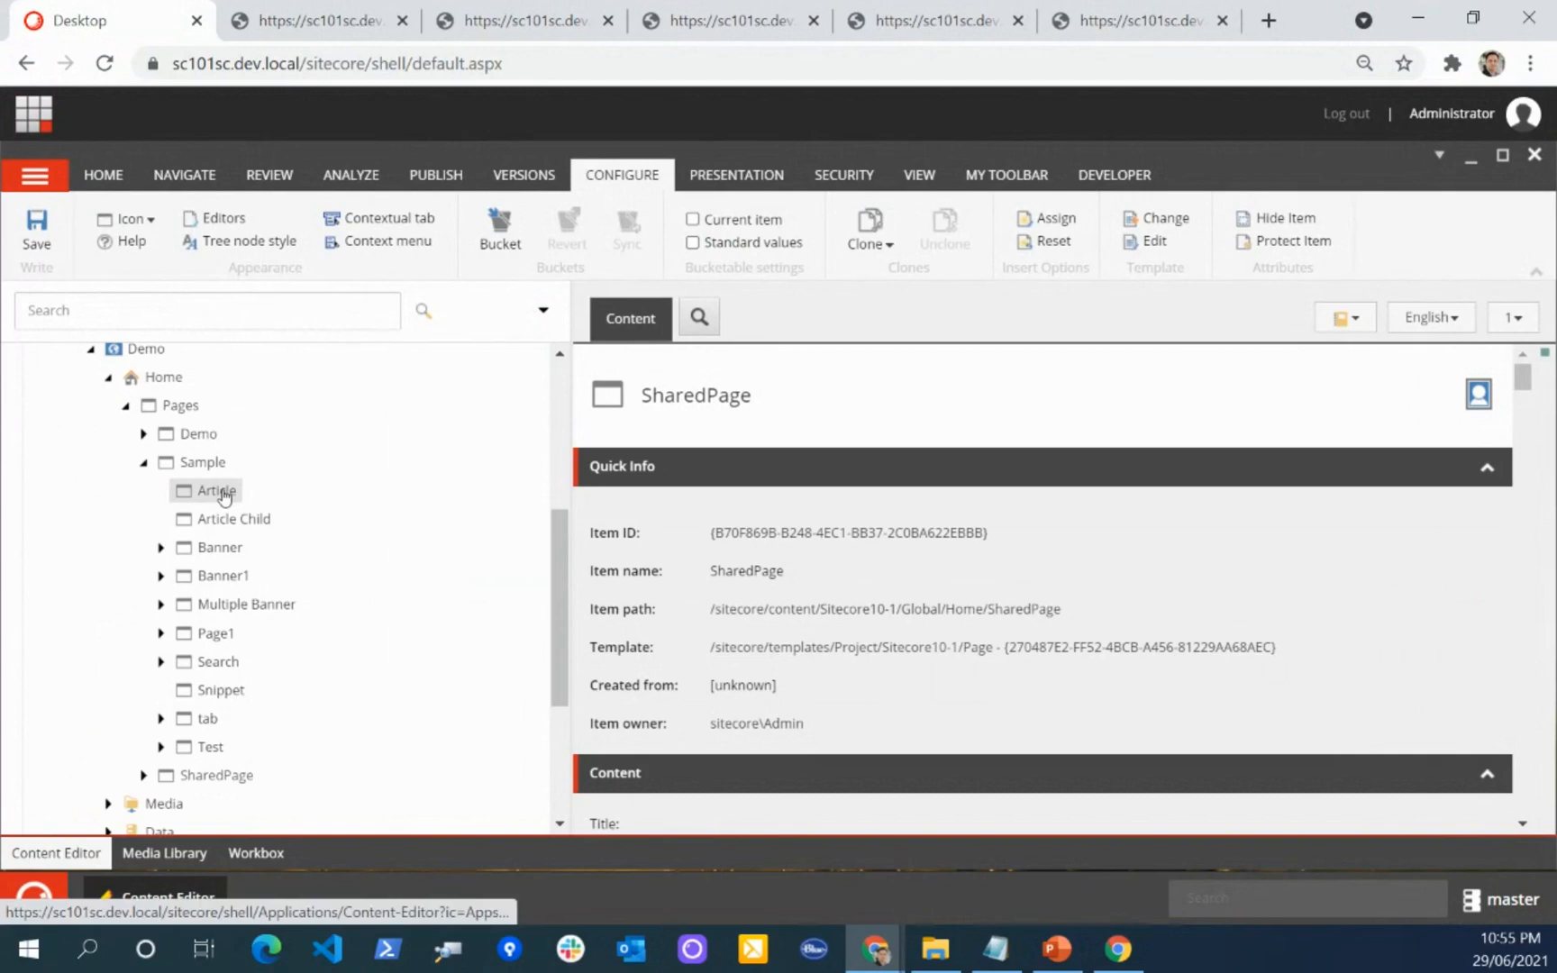
Step: Select the Article page under Sample and check the site's page list in the SharedPage browser window
left_click(223, 493)
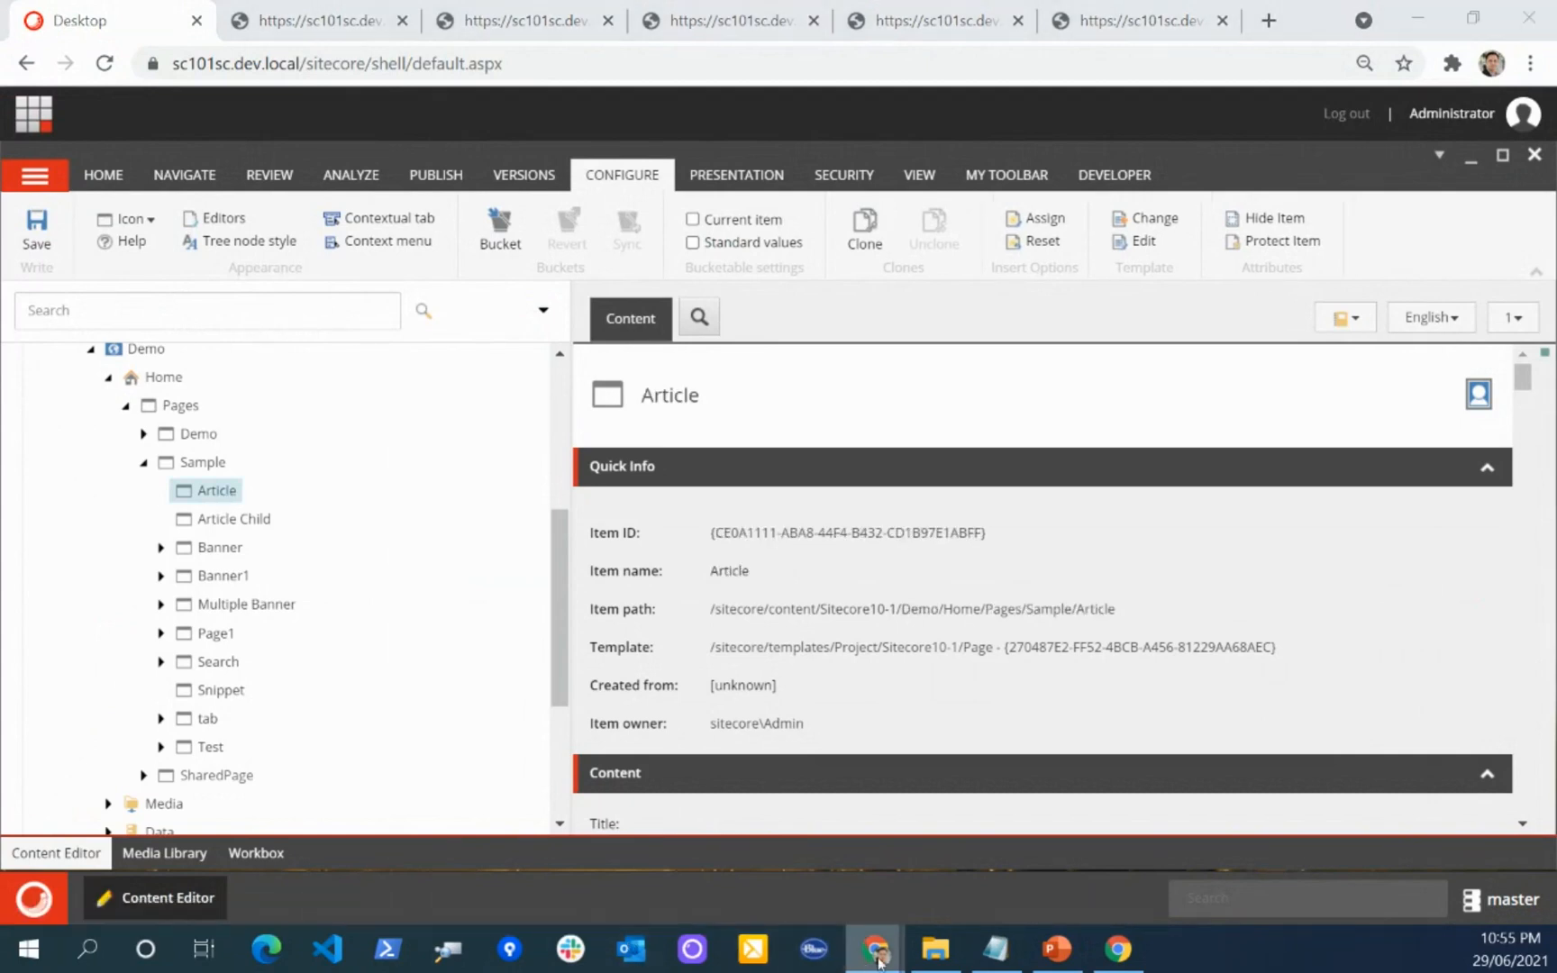
mouse_move(881, 957)
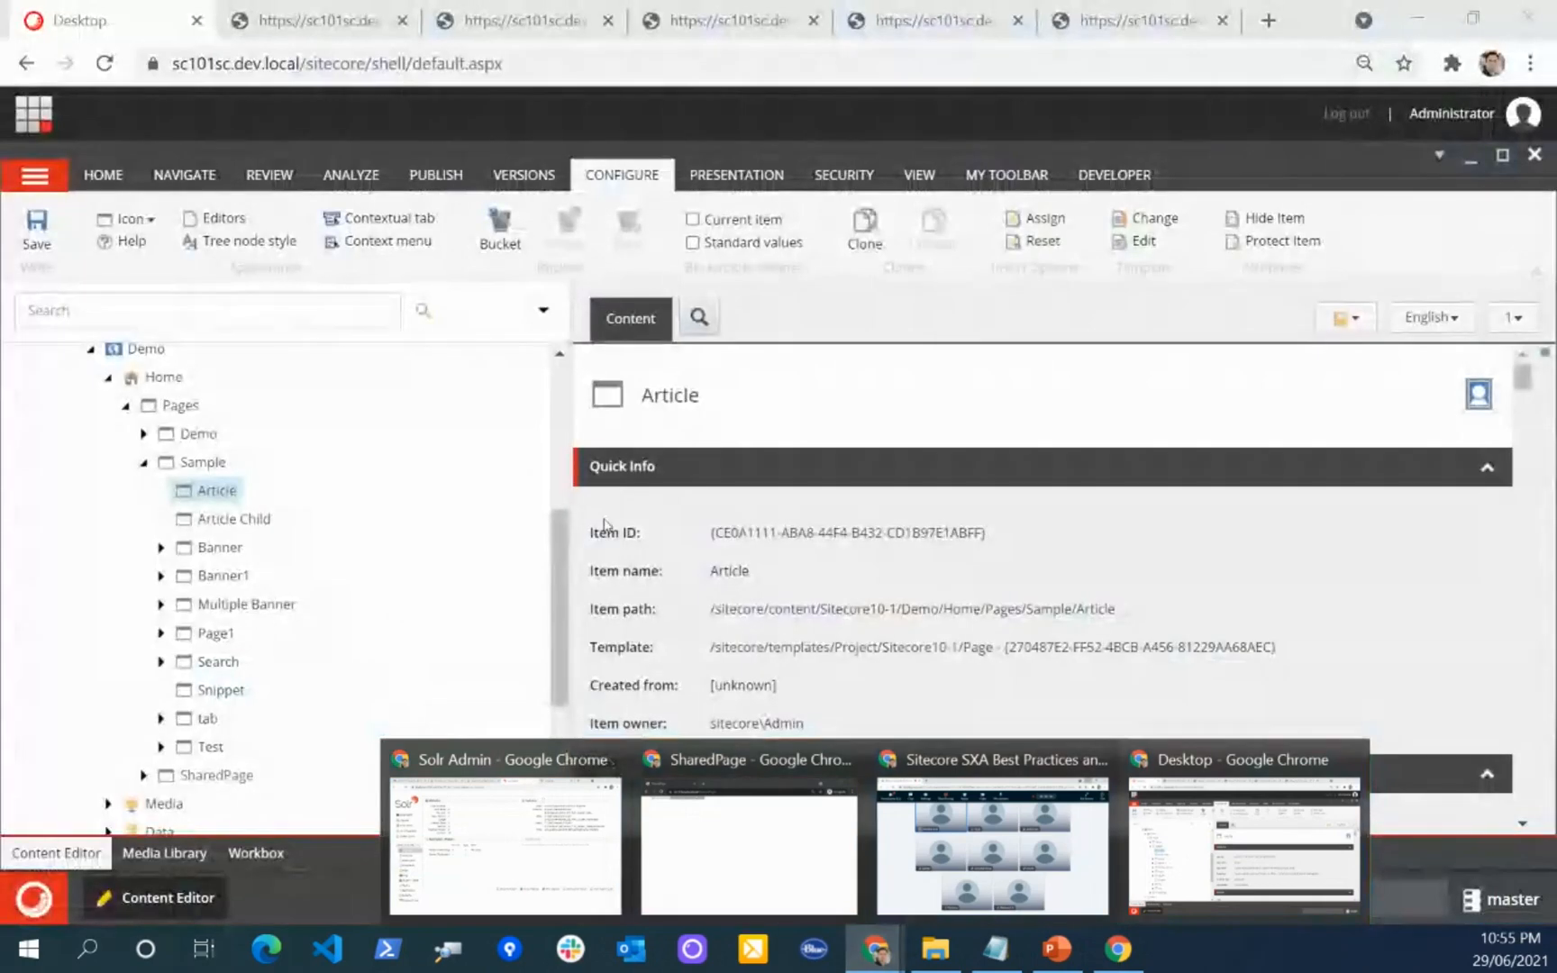
left_click(876, 322)
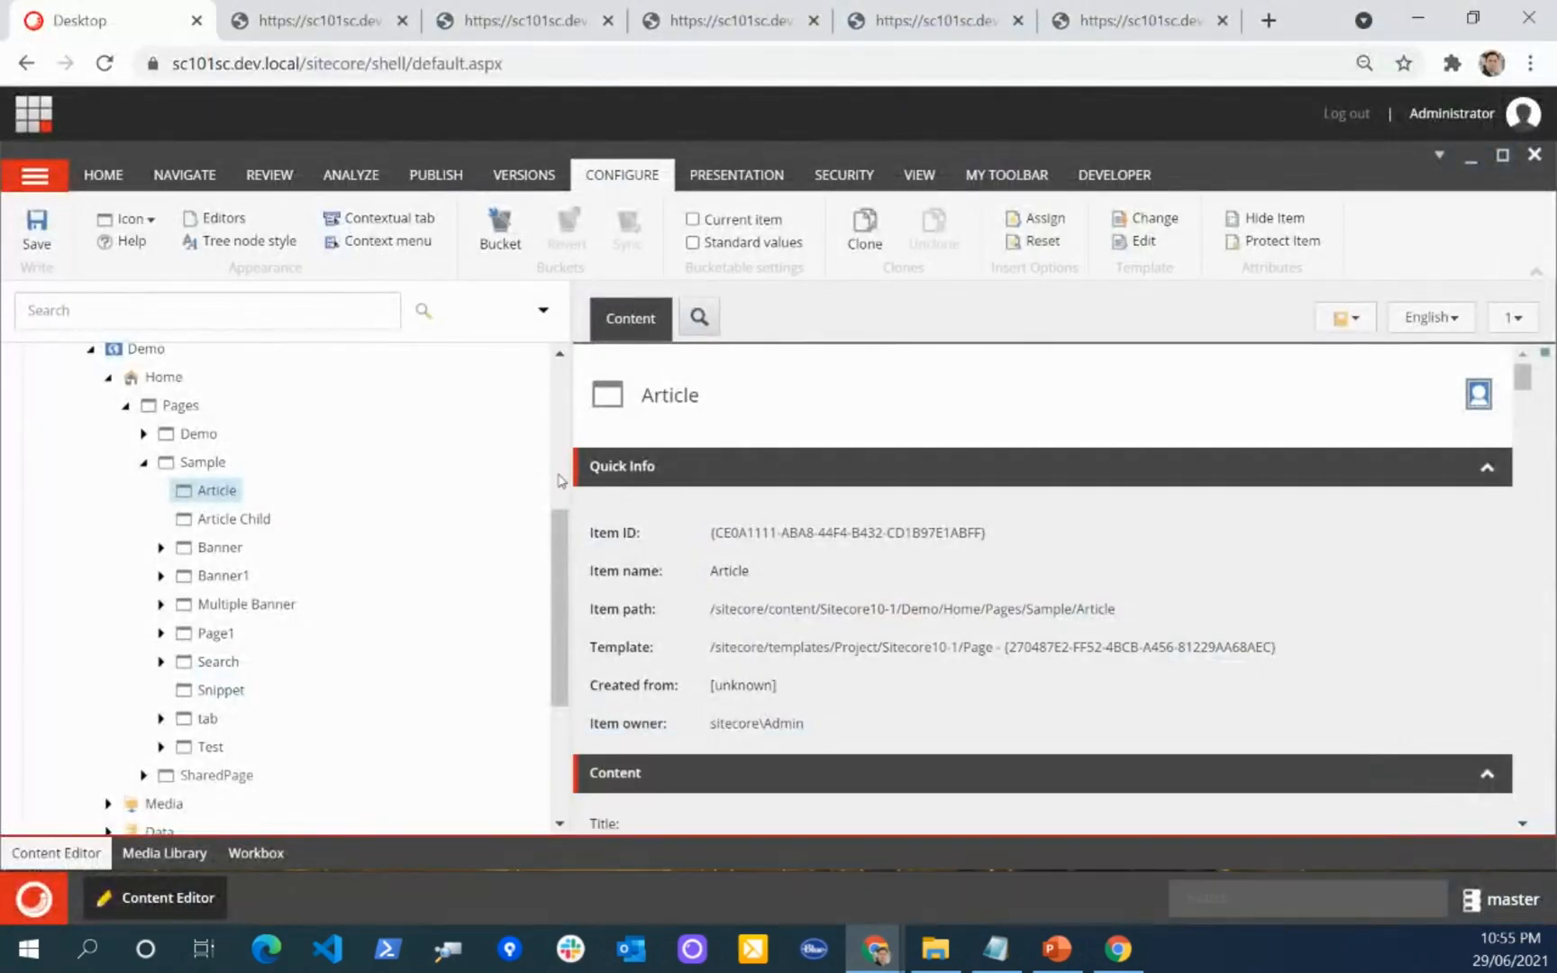
left_click(734, 887)
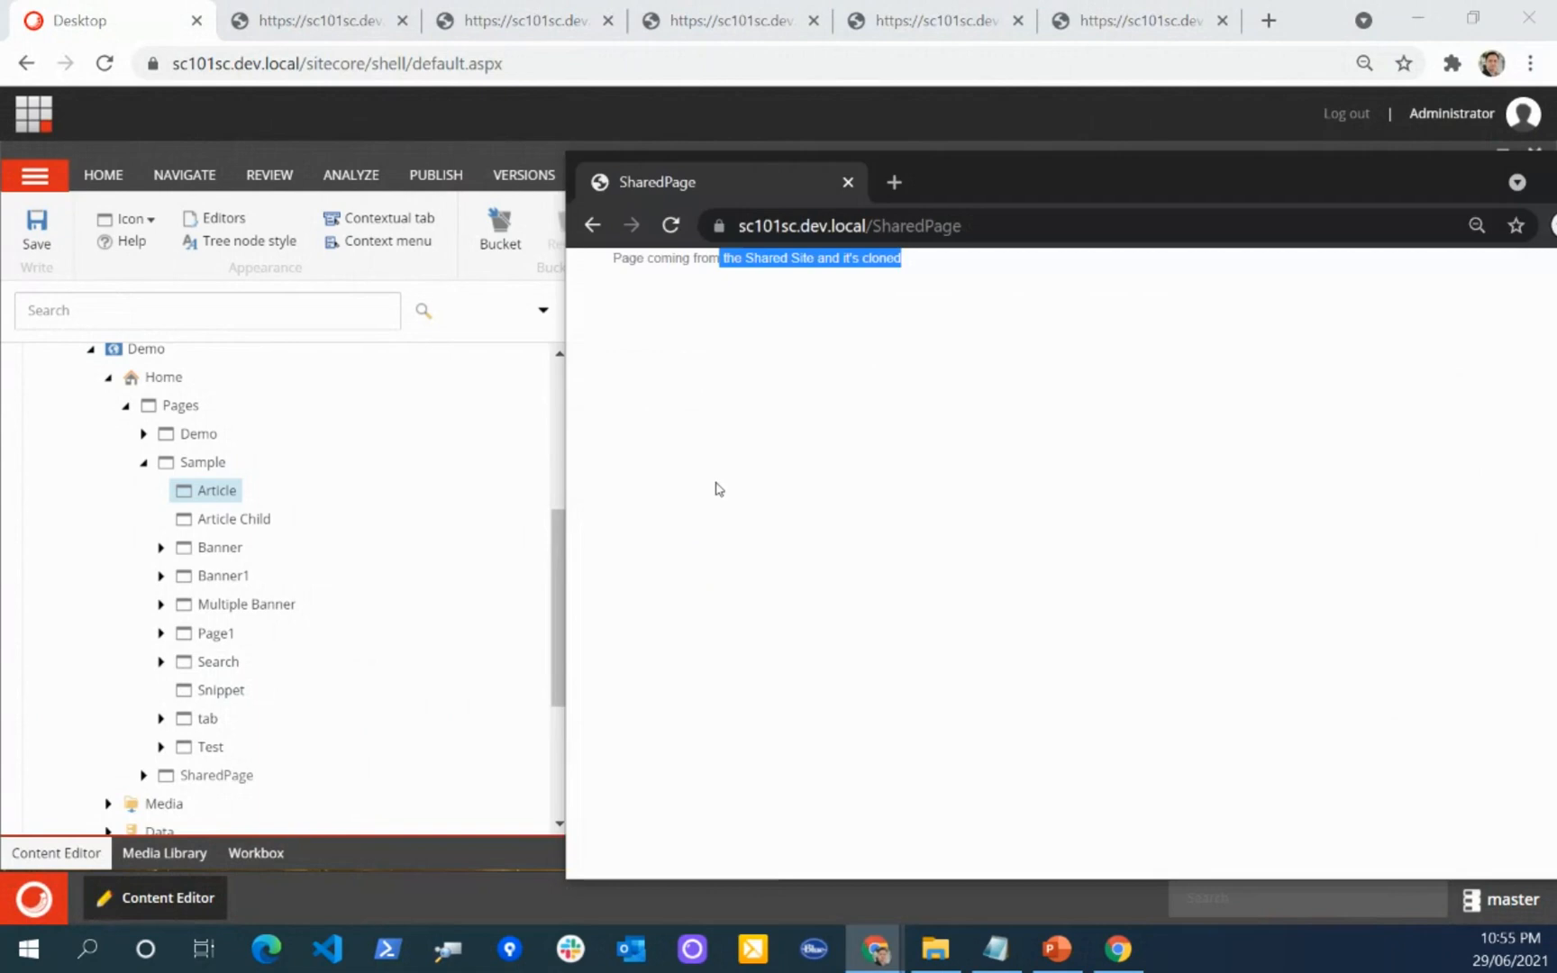
left_click(592, 226)
left_click(677, 364)
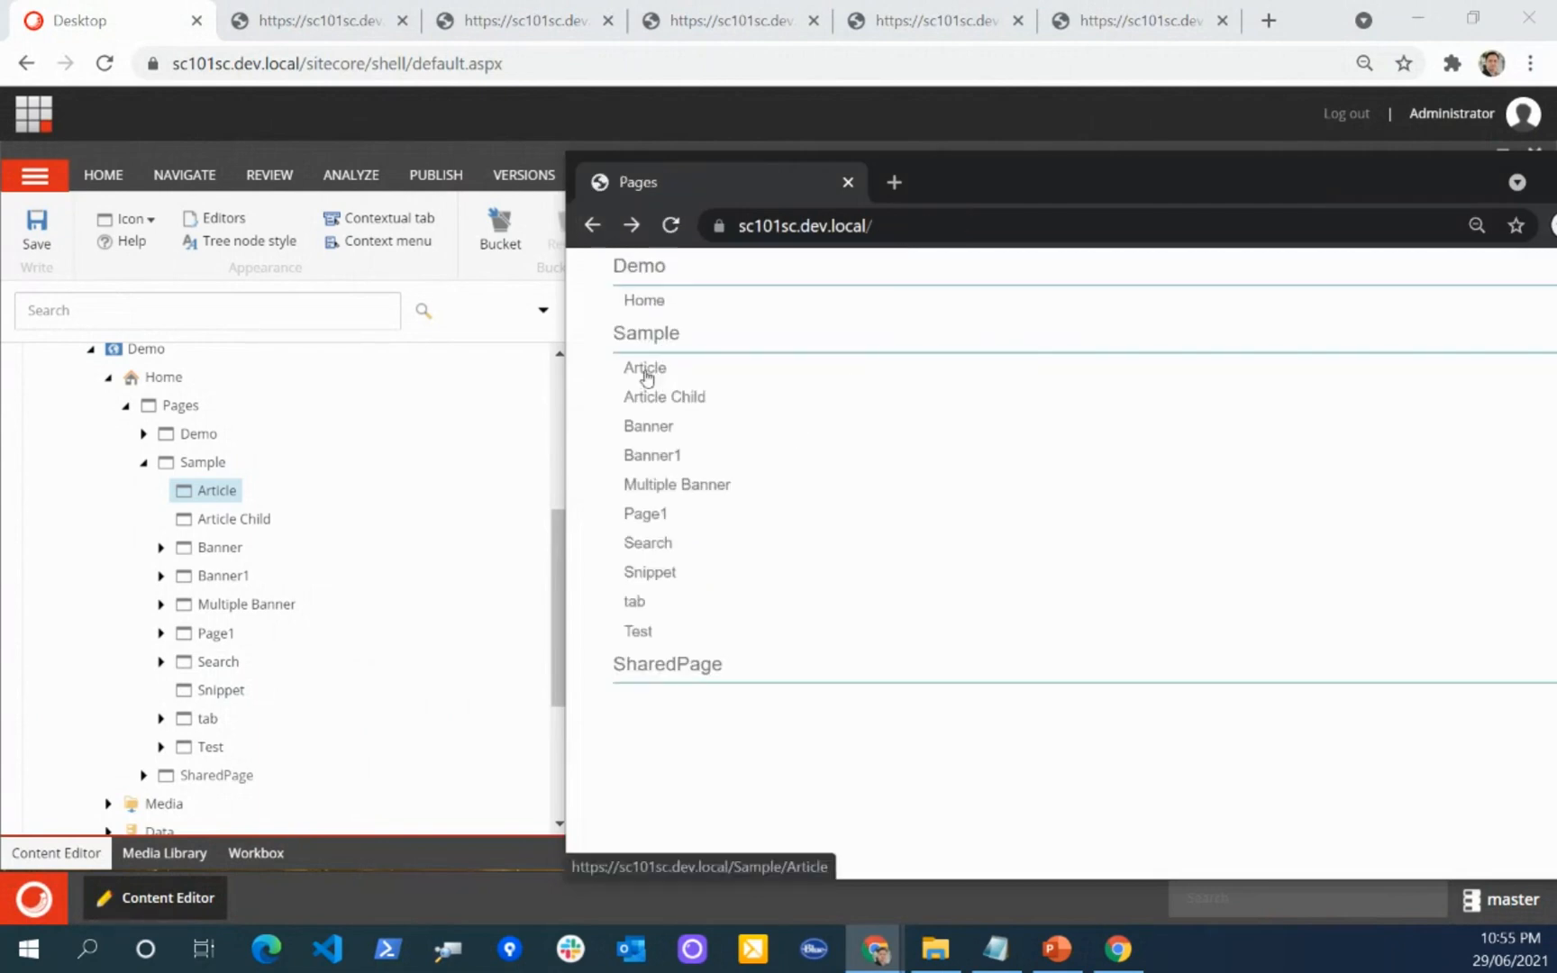
left_click(600, 233)
left_click(712, 128)
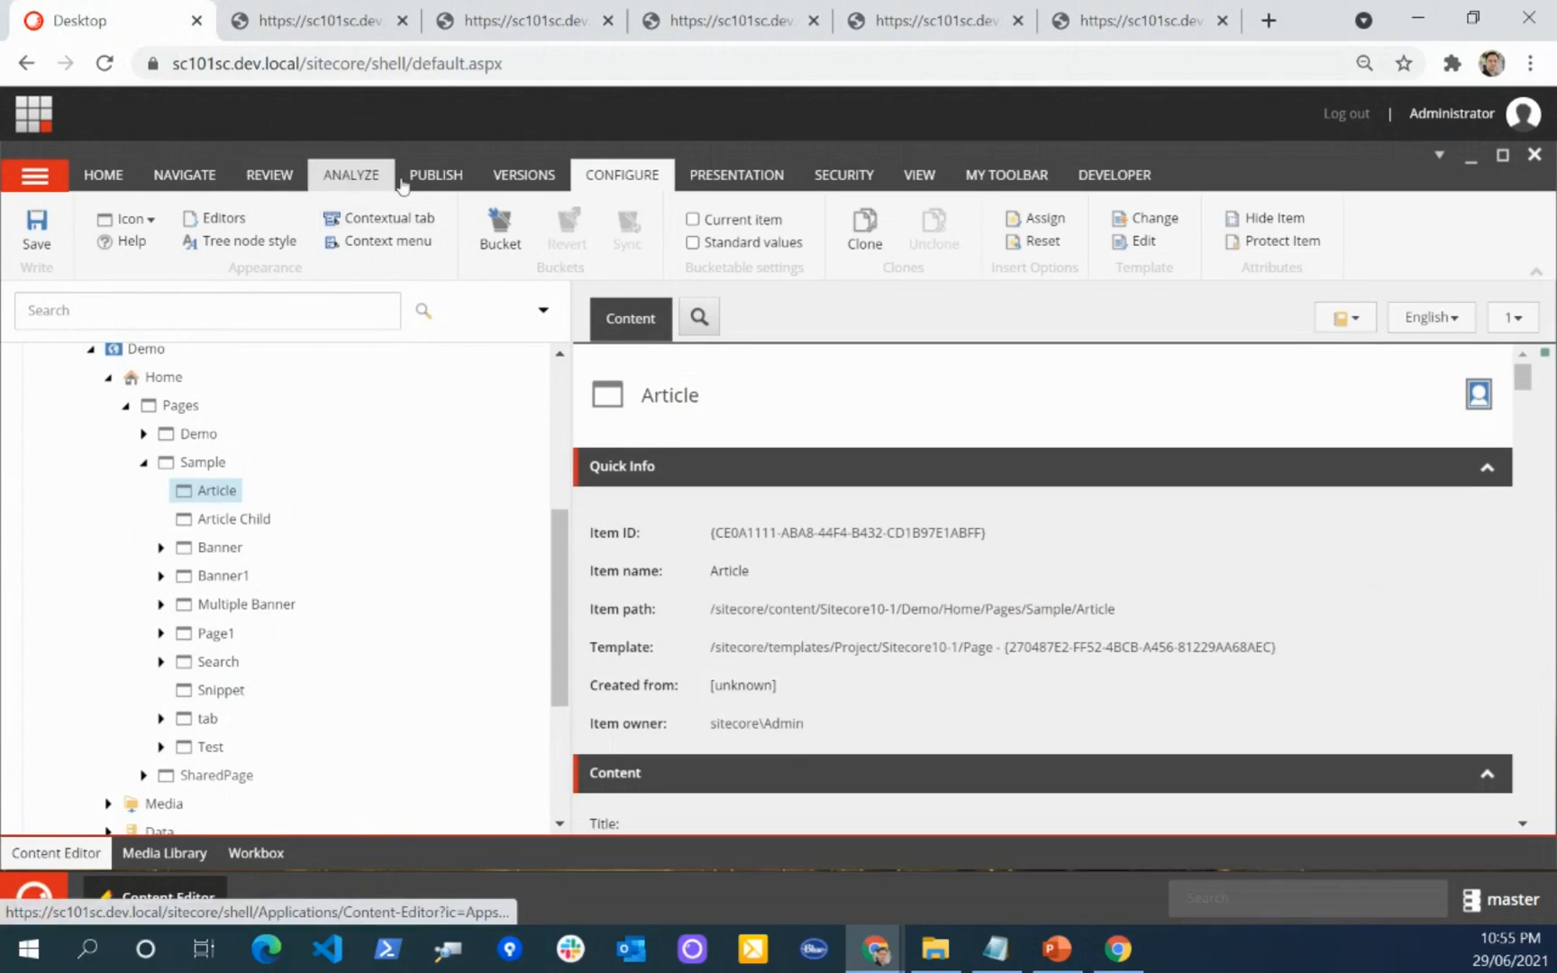
Step: Open the Article page in Experience Editor and select its article-1-2 placeholder
left_click(440, 178)
left_click(363, 233)
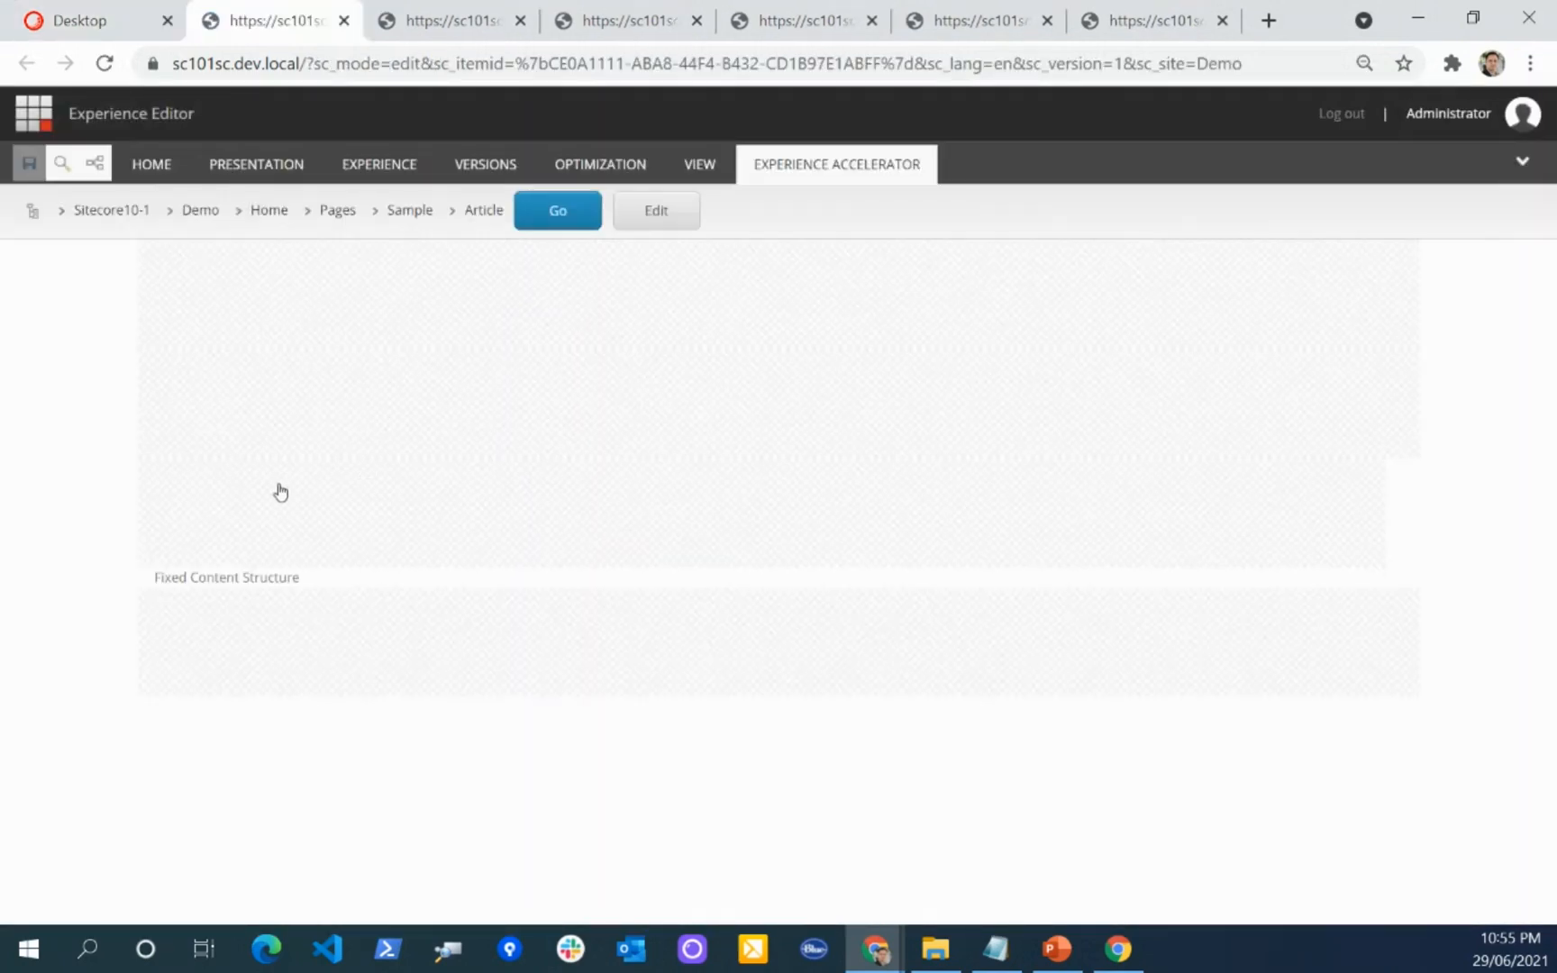
left_click(276, 479)
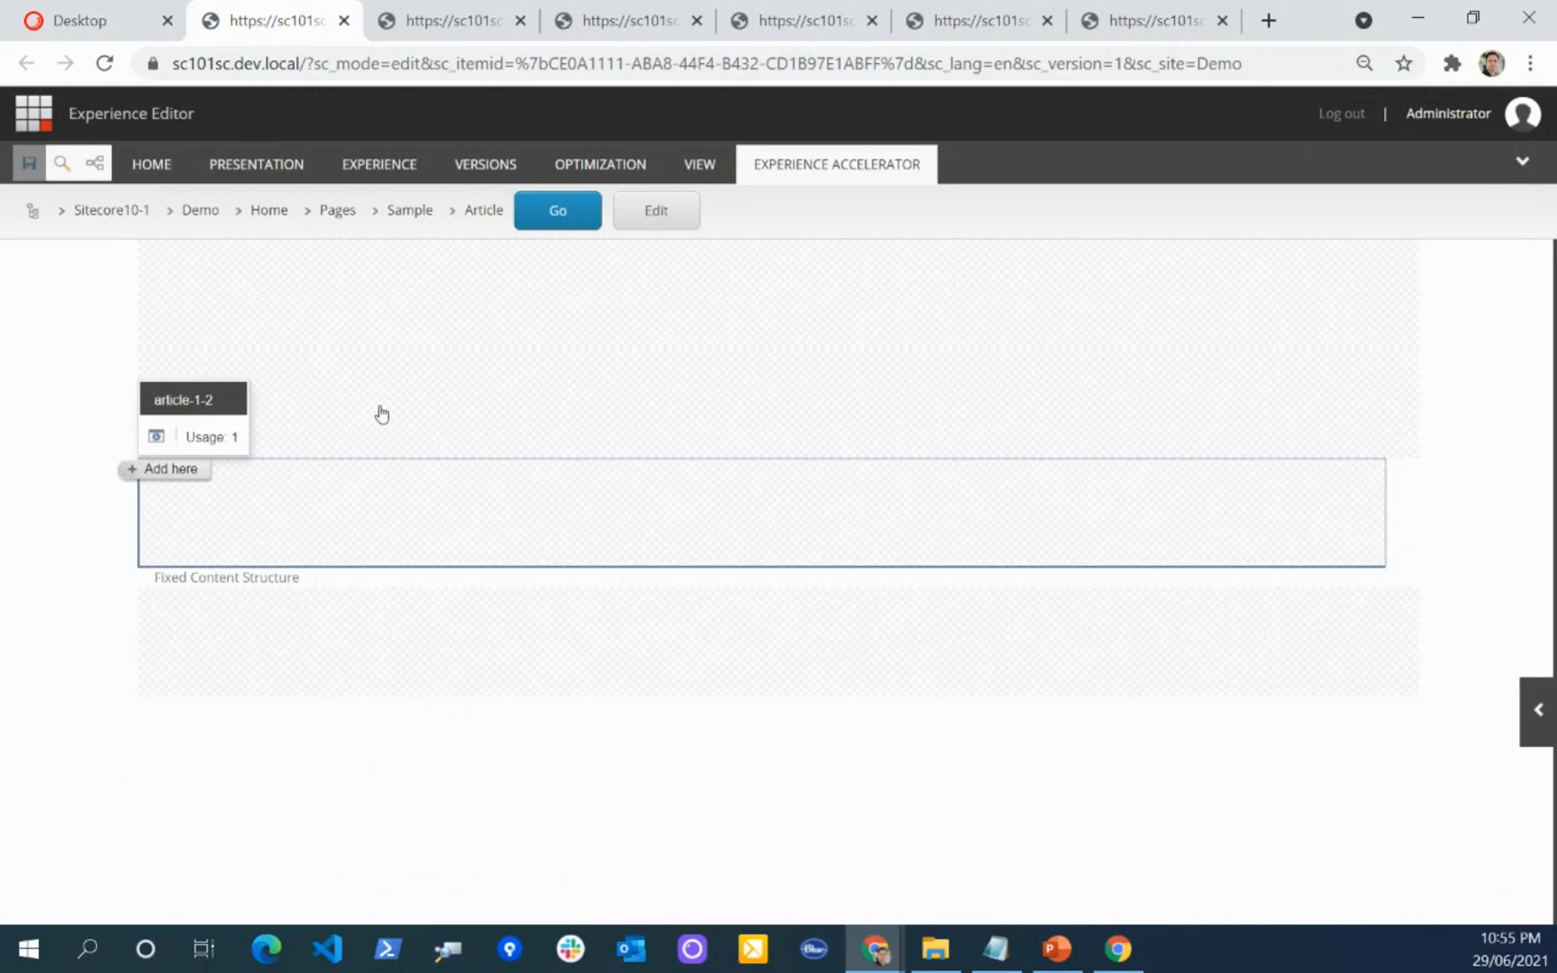
left_click(153, 470)
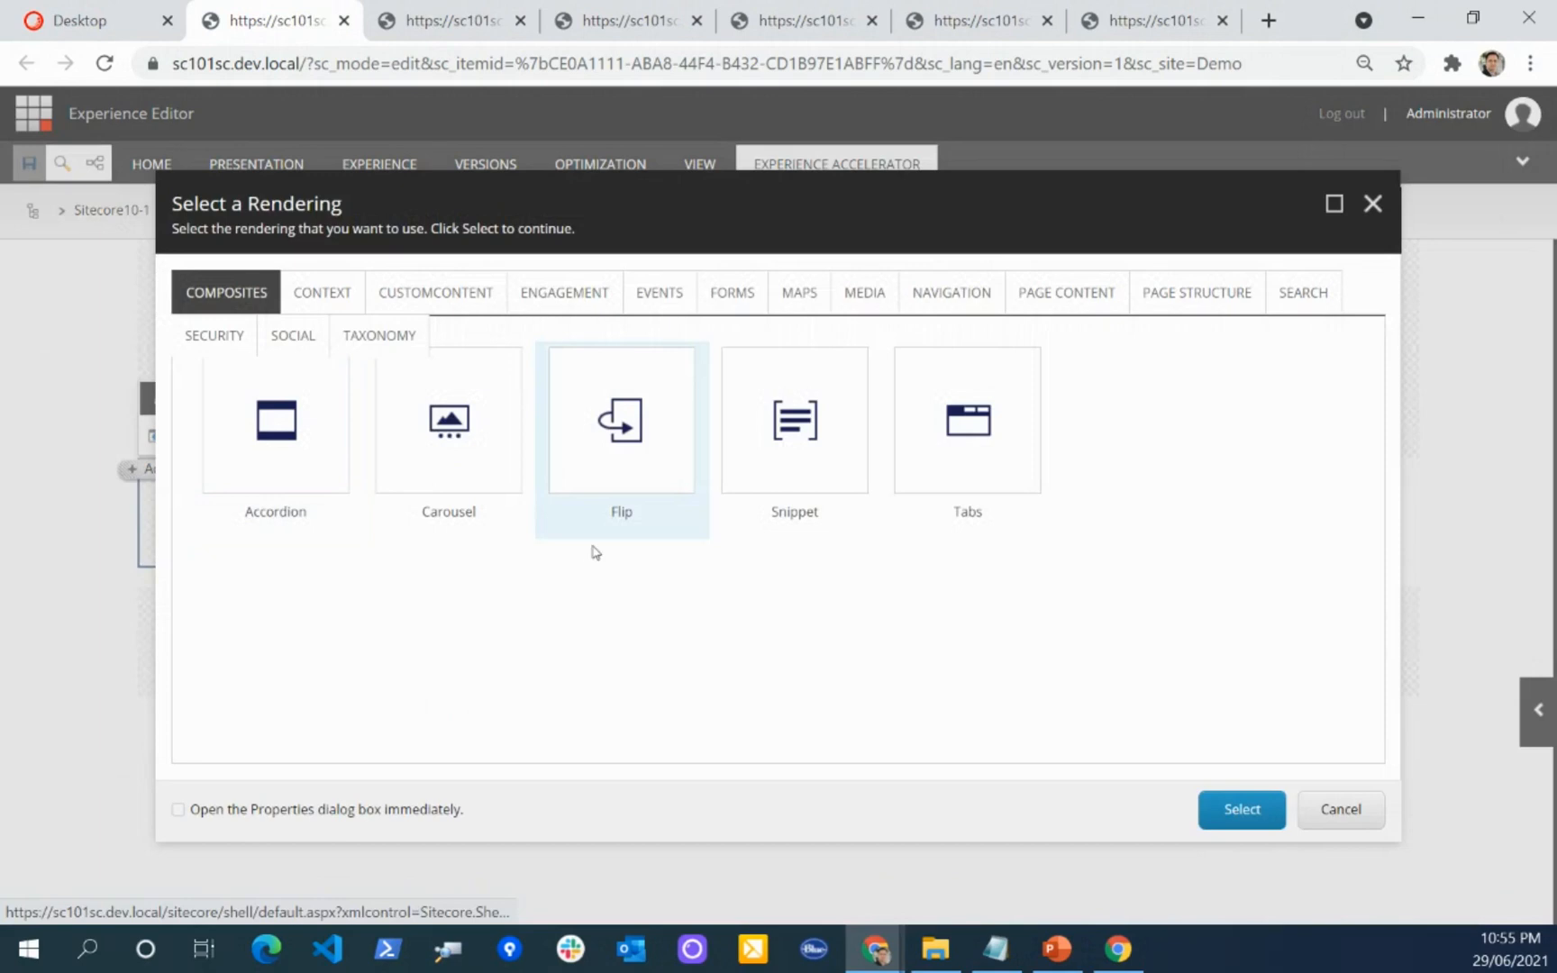
left_click(1062, 311)
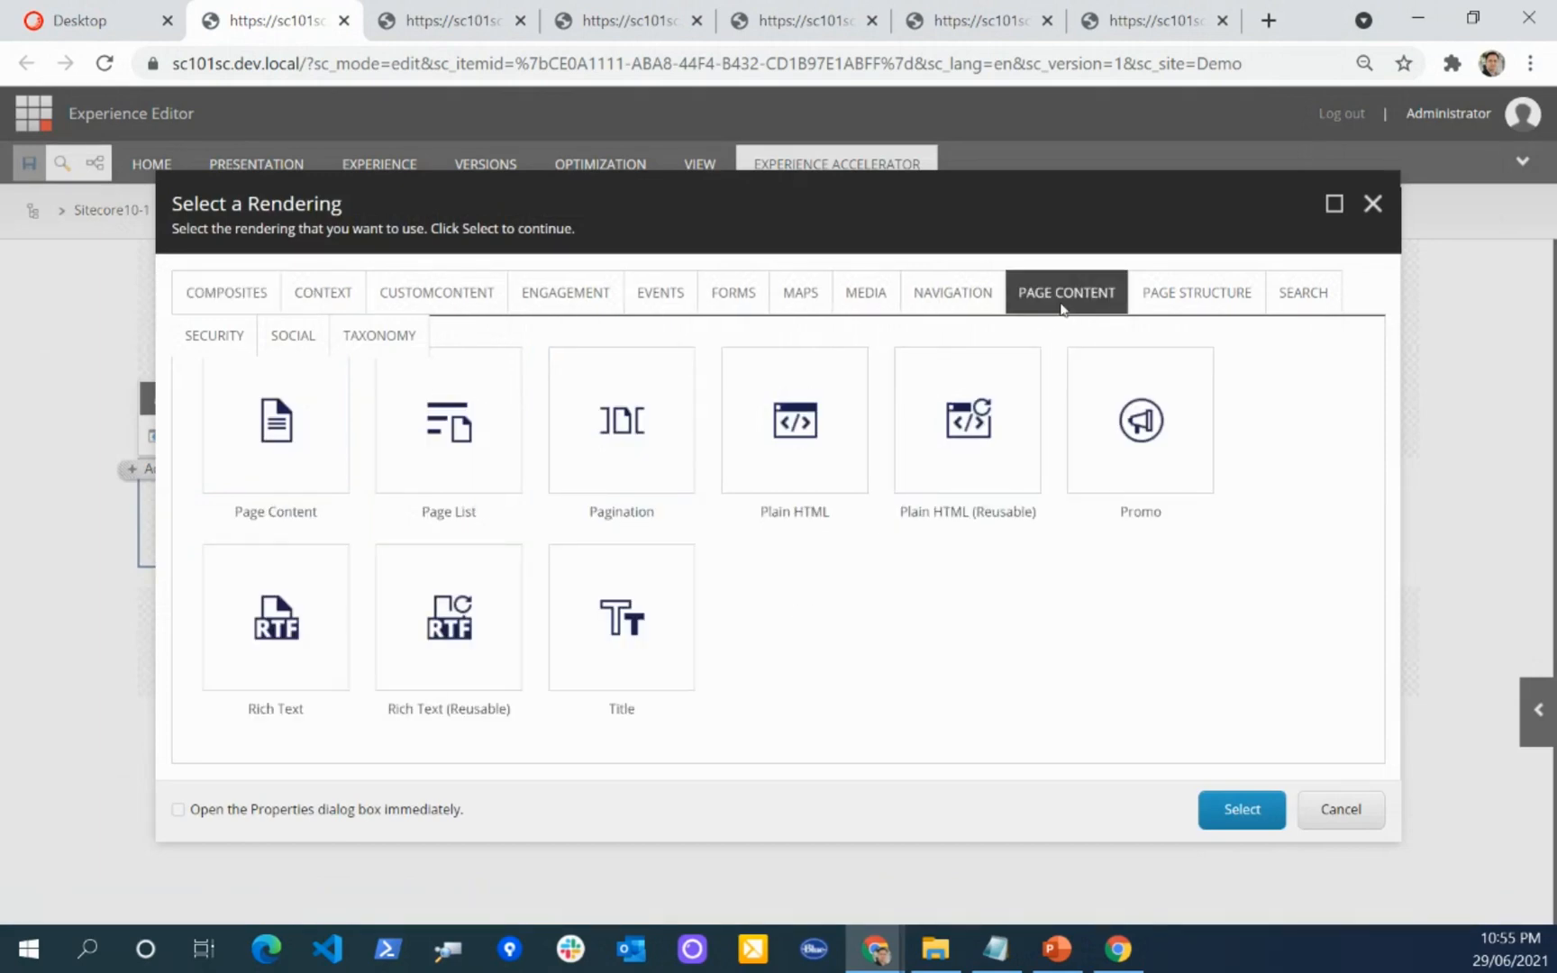
left_click(1338, 815)
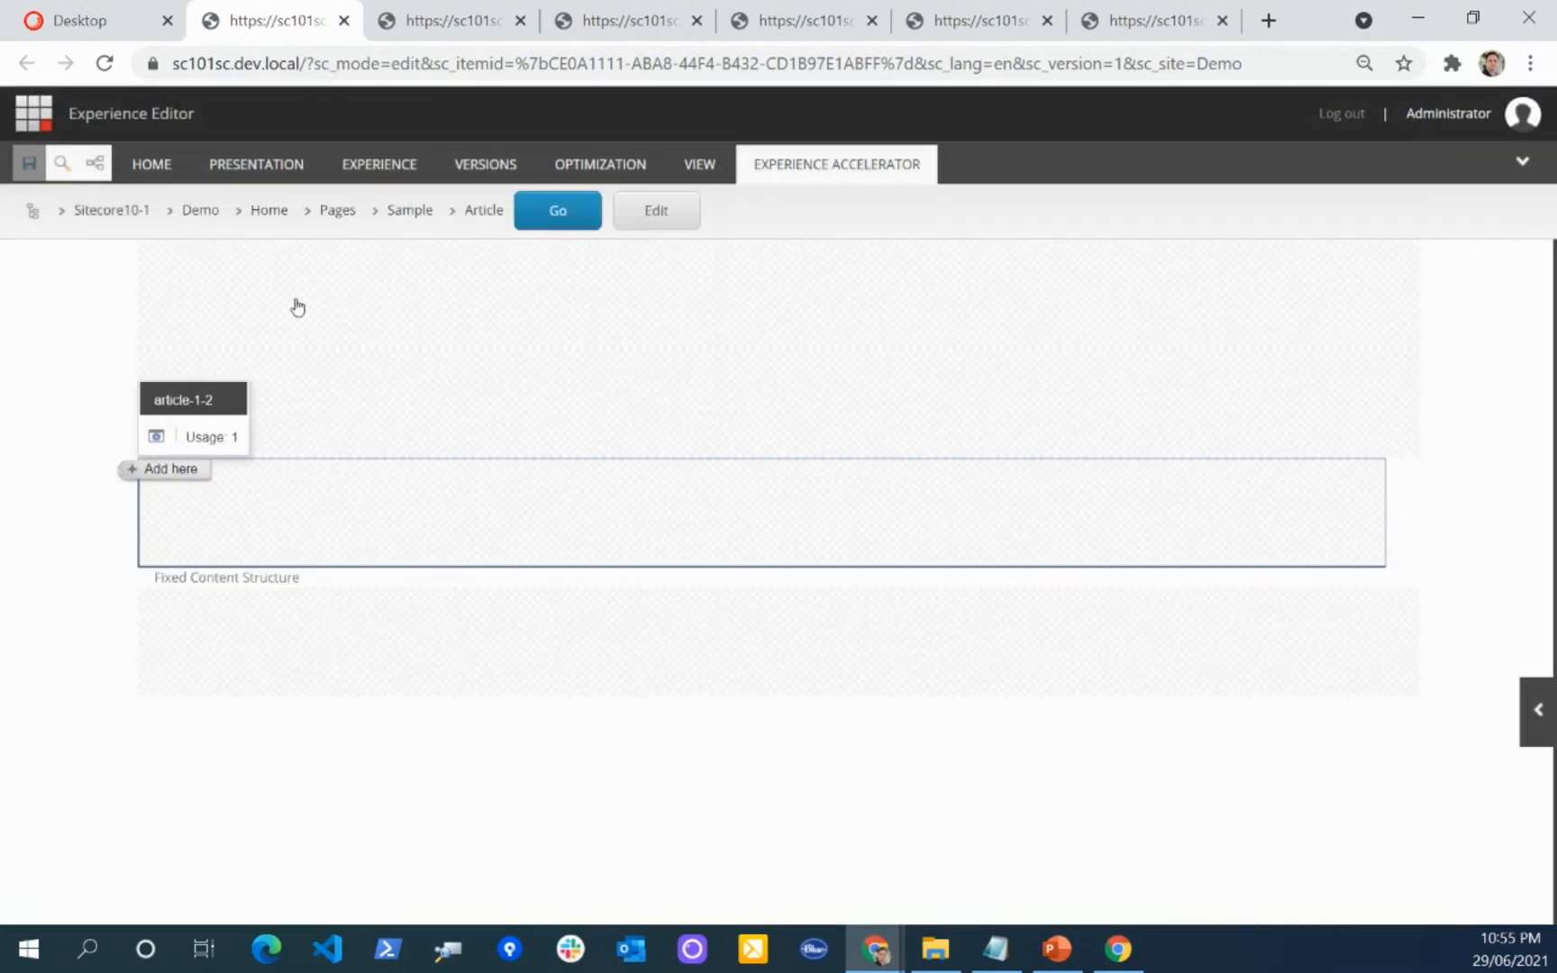
Step: Add a Container rendering from the page structure group to the article-1-2 placeholder
left_click(162, 469)
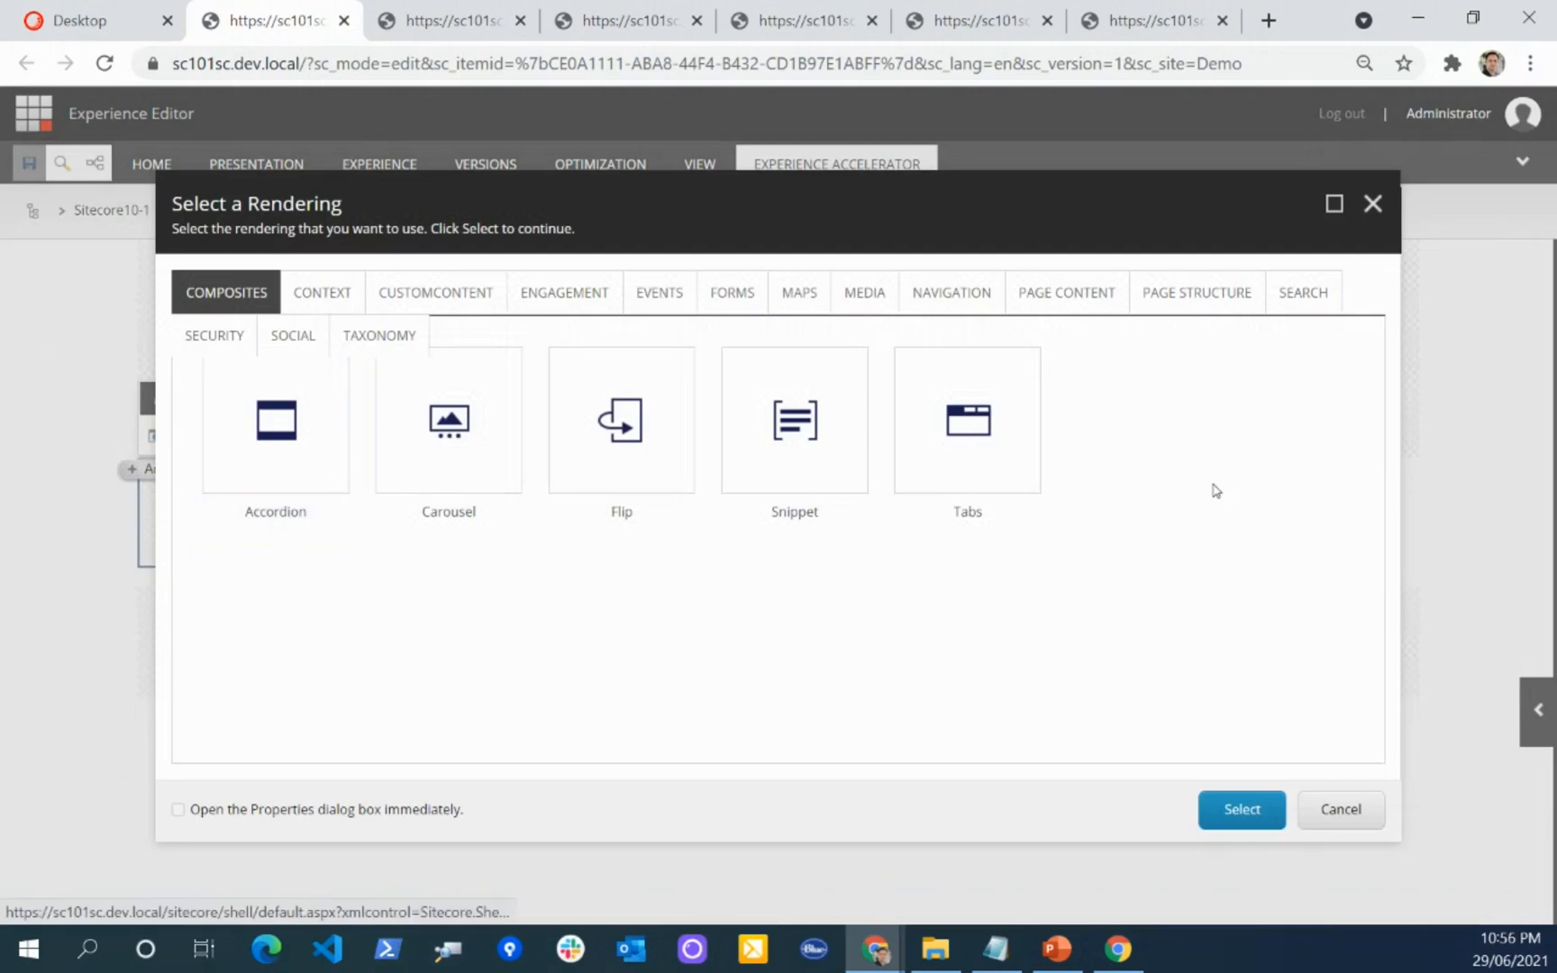
left_click(1086, 308)
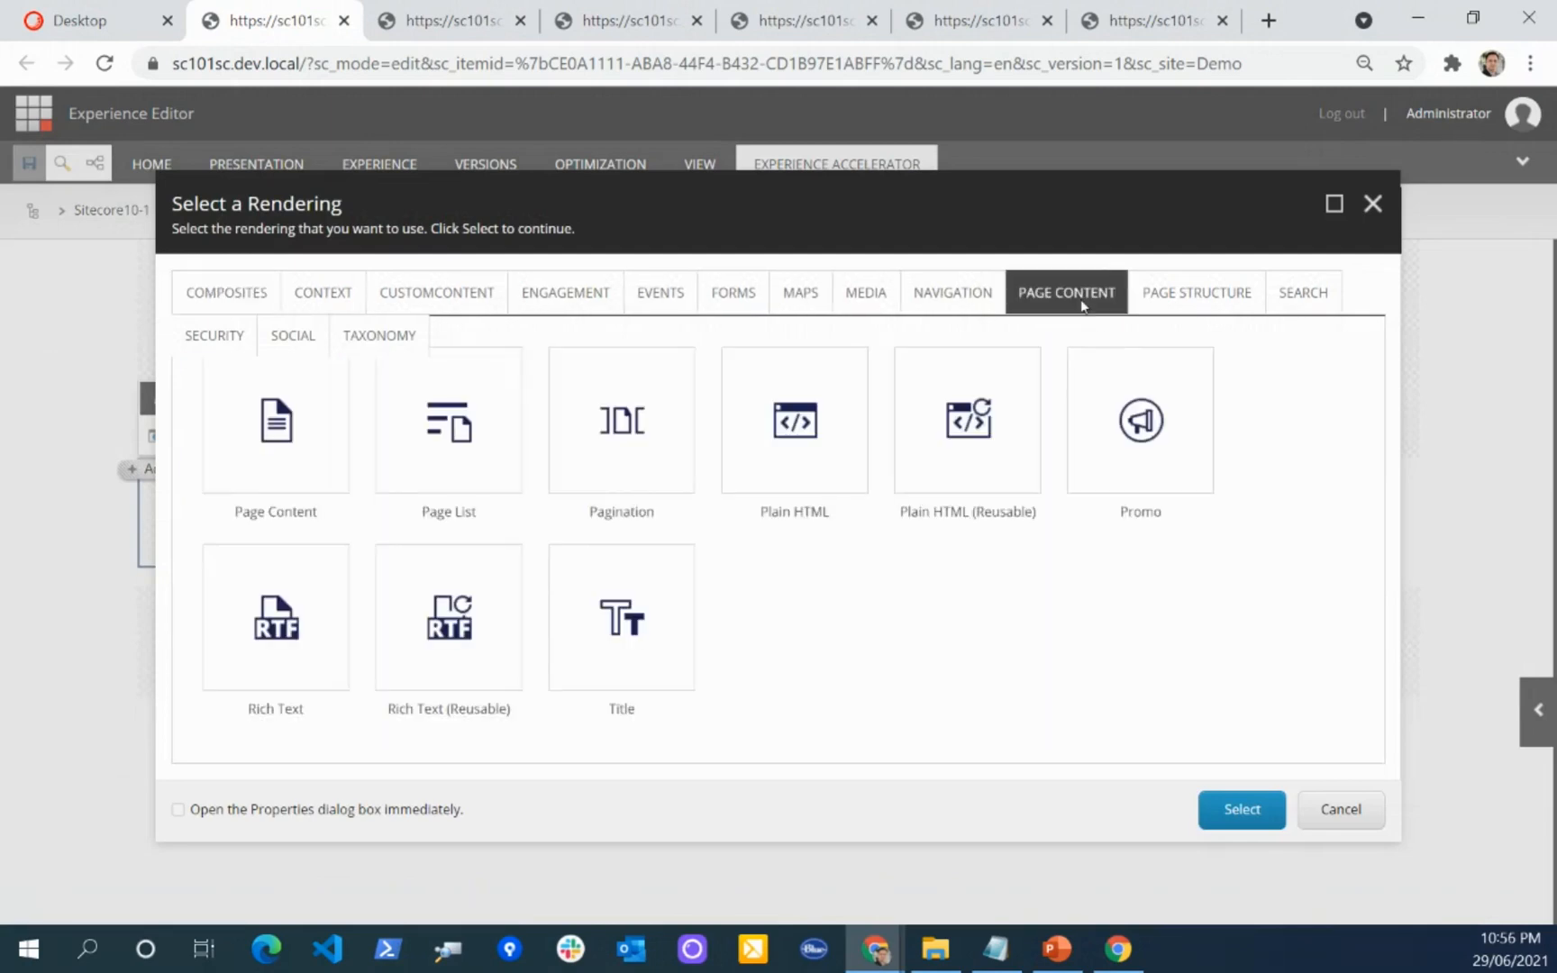
left_click(1181, 292)
left_click(286, 419)
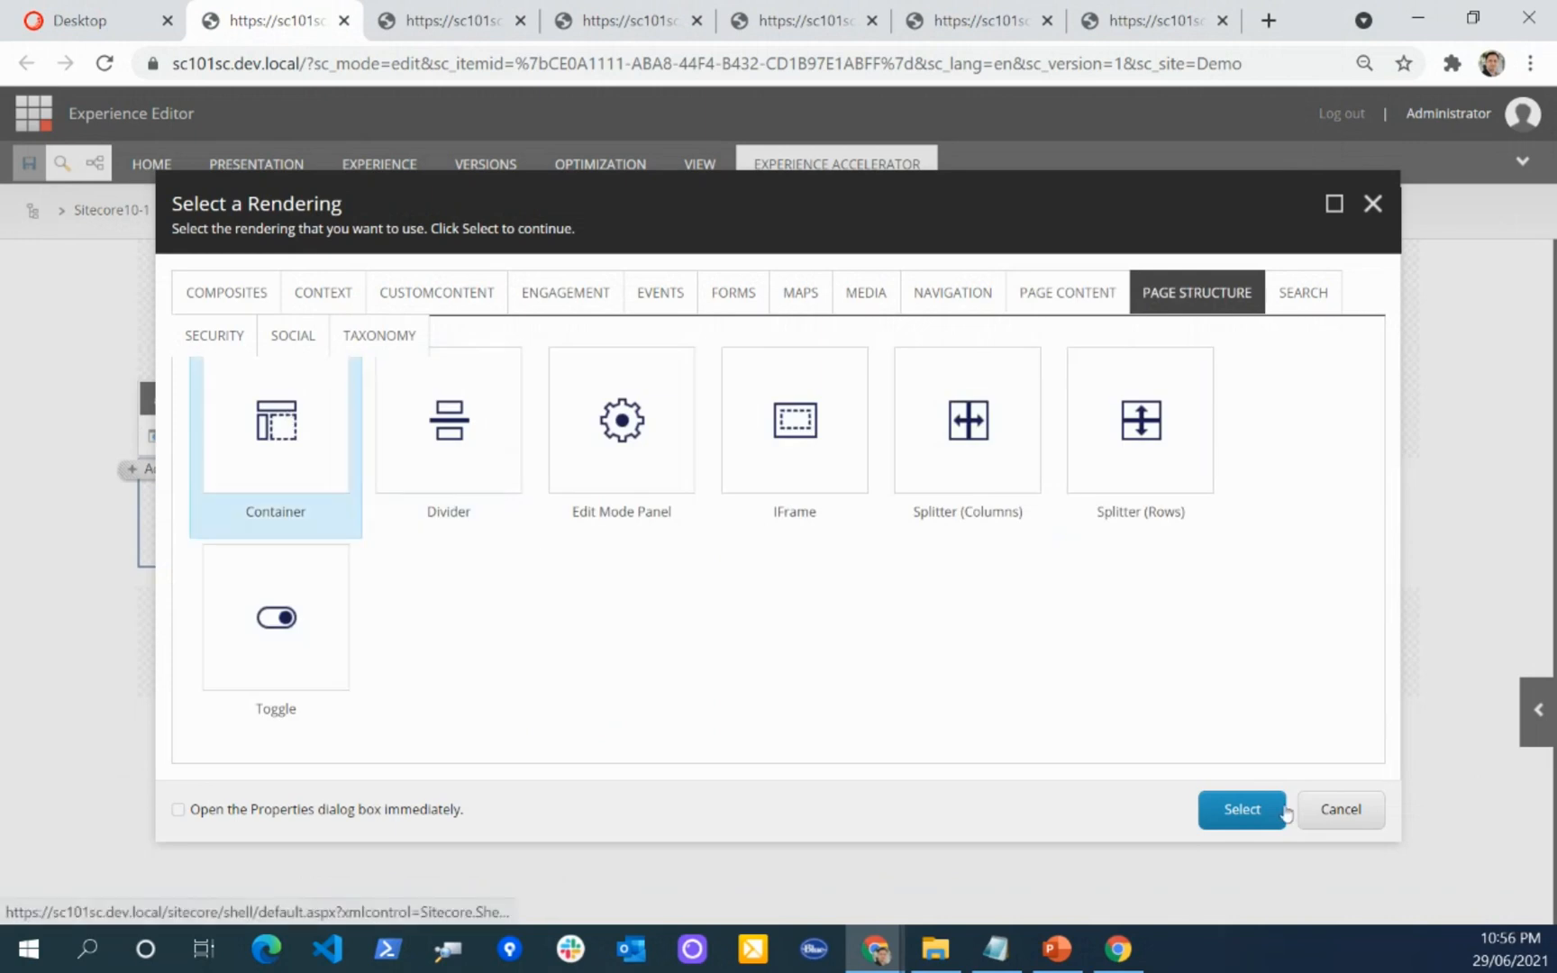
left_click(1243, 811)
mouse_move(292, 521)
Step: Insert an Image rendering from the media group inside the new Container
left_click(155, 469)
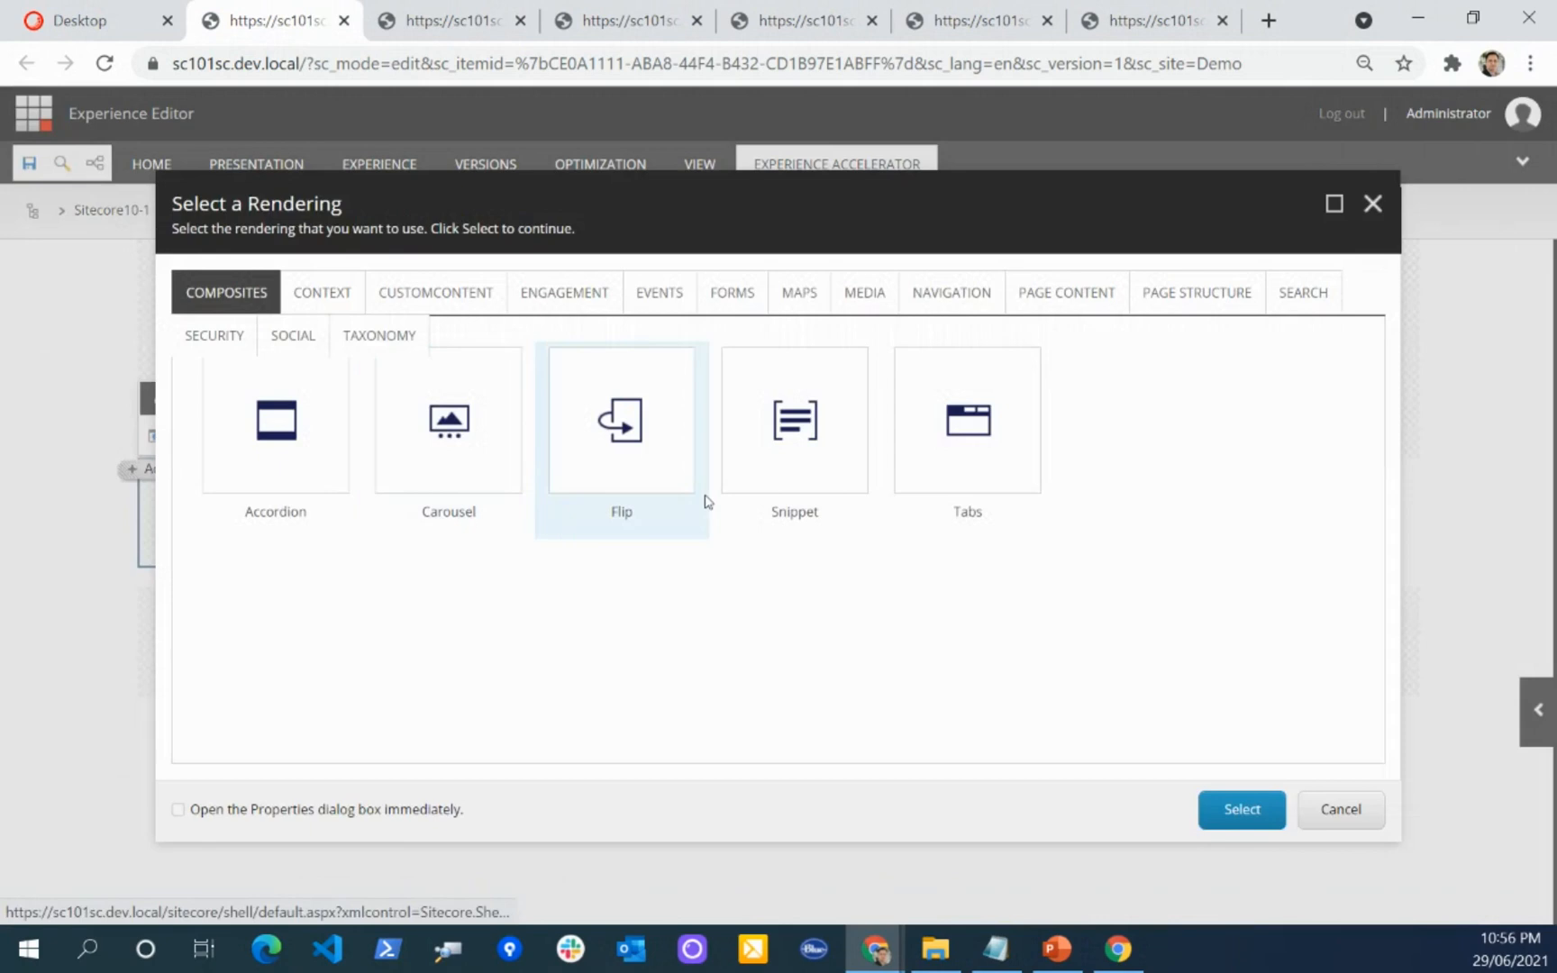
left_click(847, 294)
left_click(620, 437)
left_click(1230, 810)
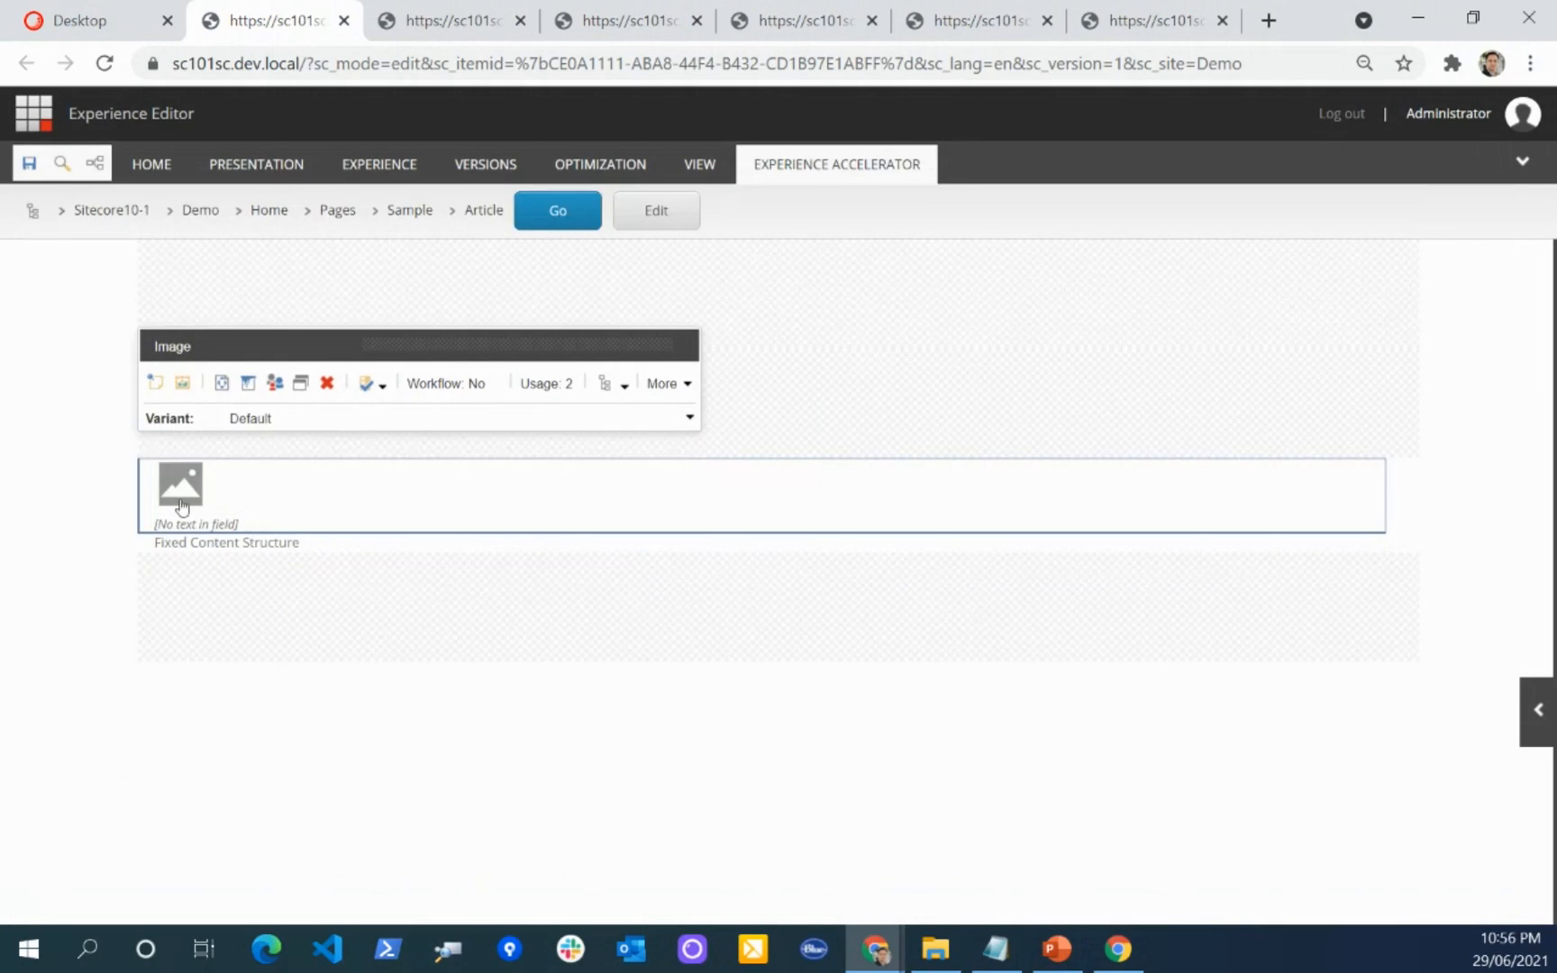
Step: Assign Test Image1 from the media folder to the Image component and save the page
left_click(182, 506)
left_click(171, 439)
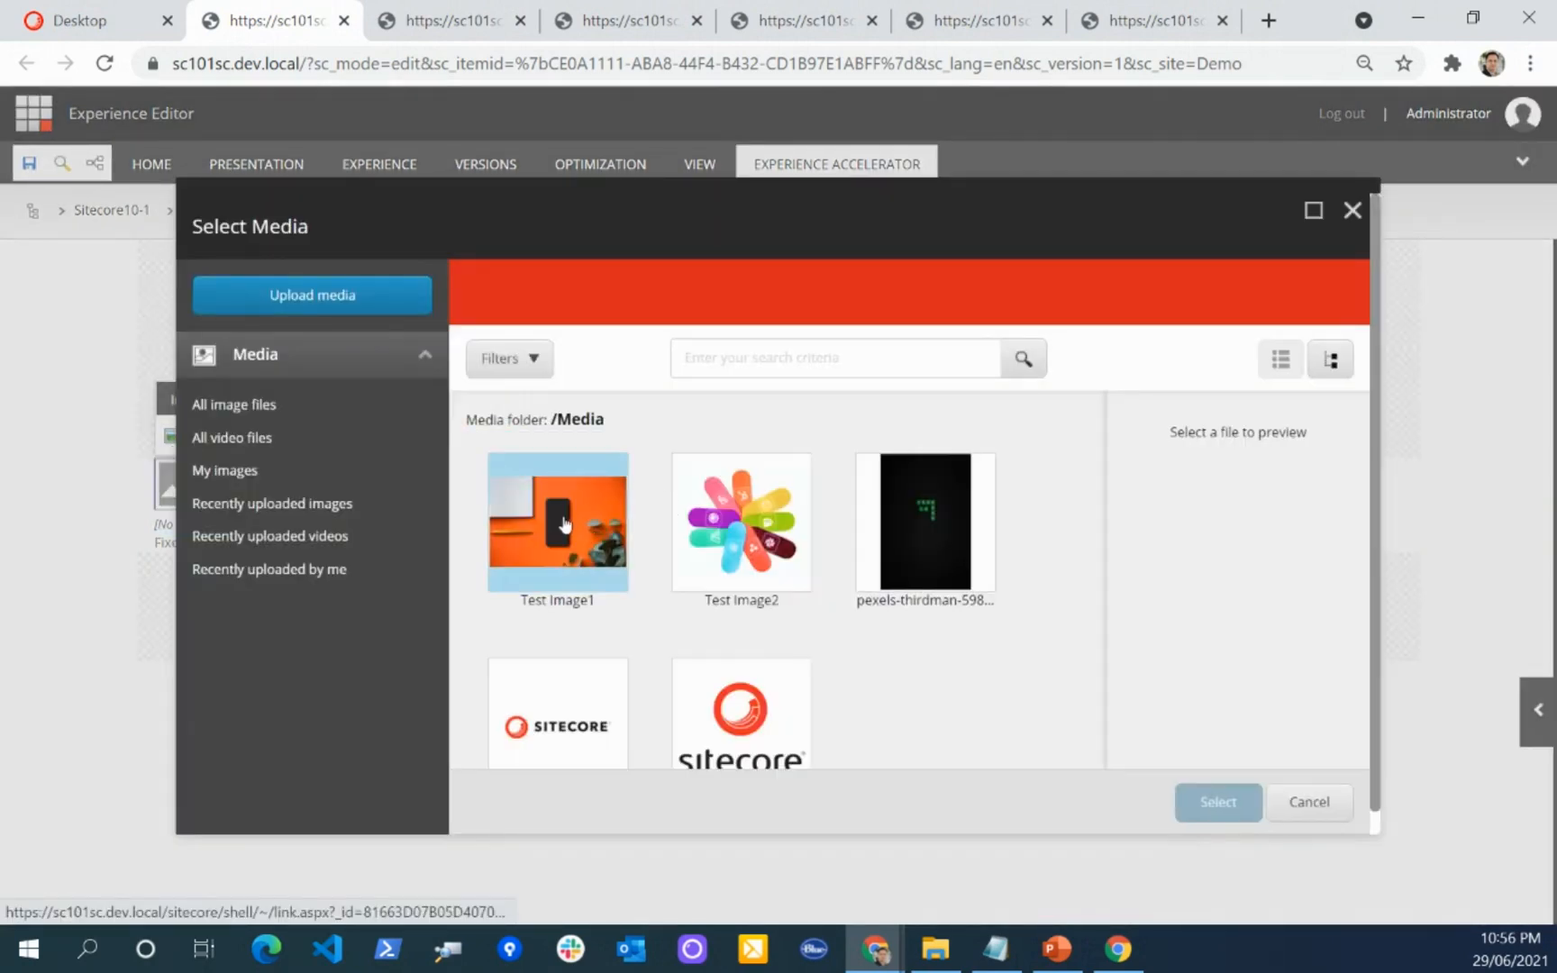
left_click(563, 524)
left_click(1214, 805)
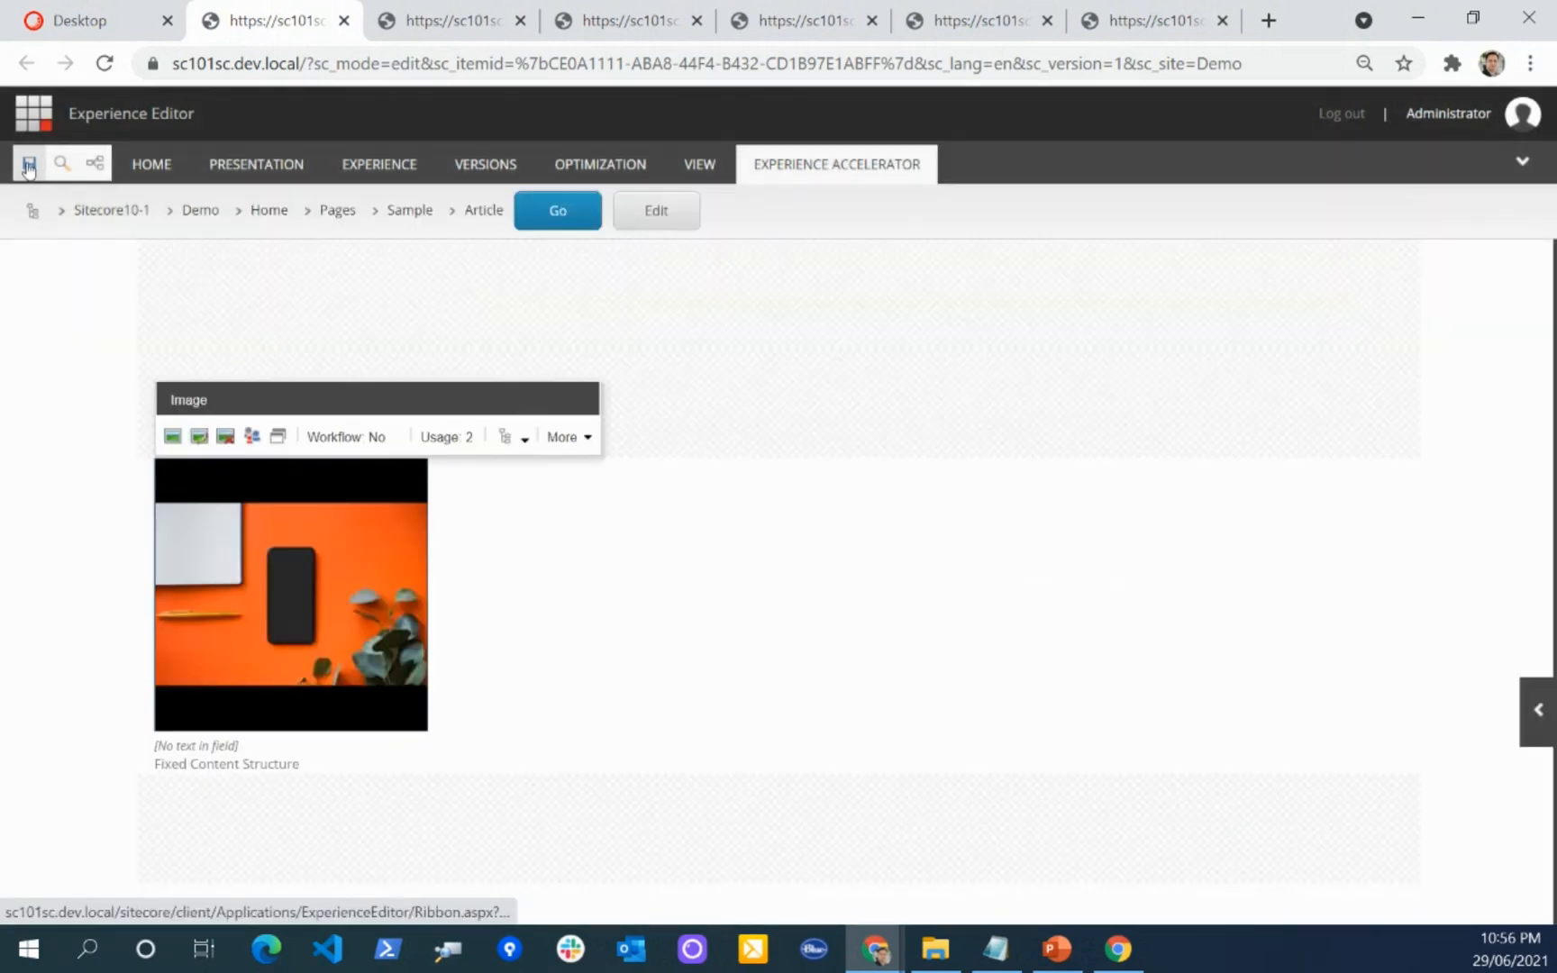
key("ctrl+s")
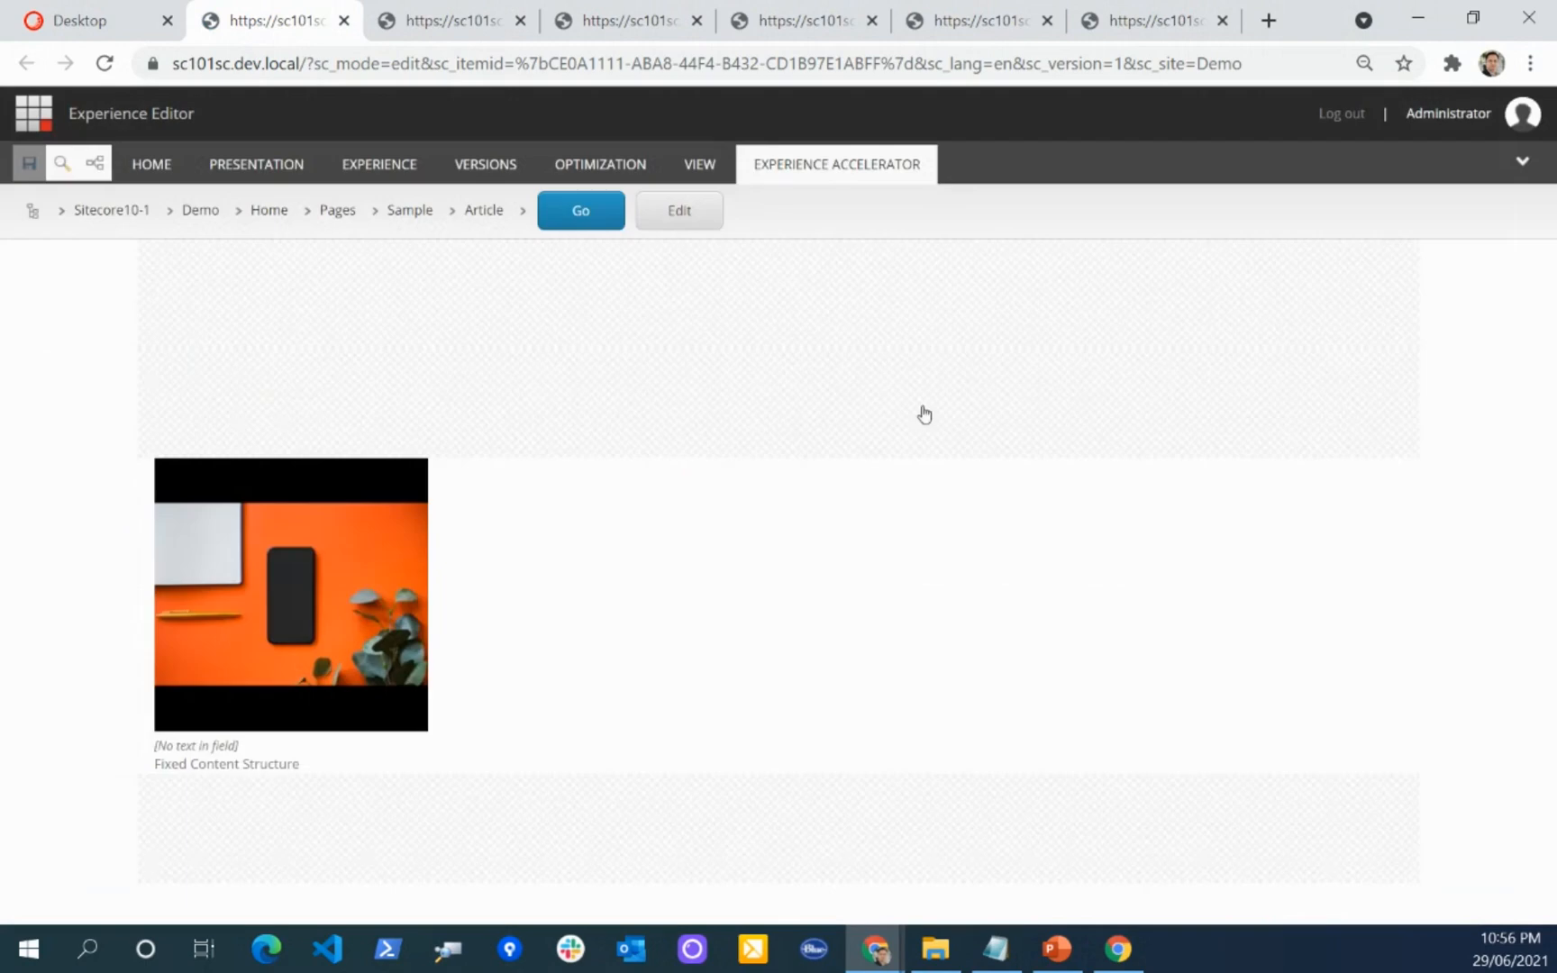
Step: Set the Image component's desktop grid size to 4 in its component properties
left_click(379, 497)
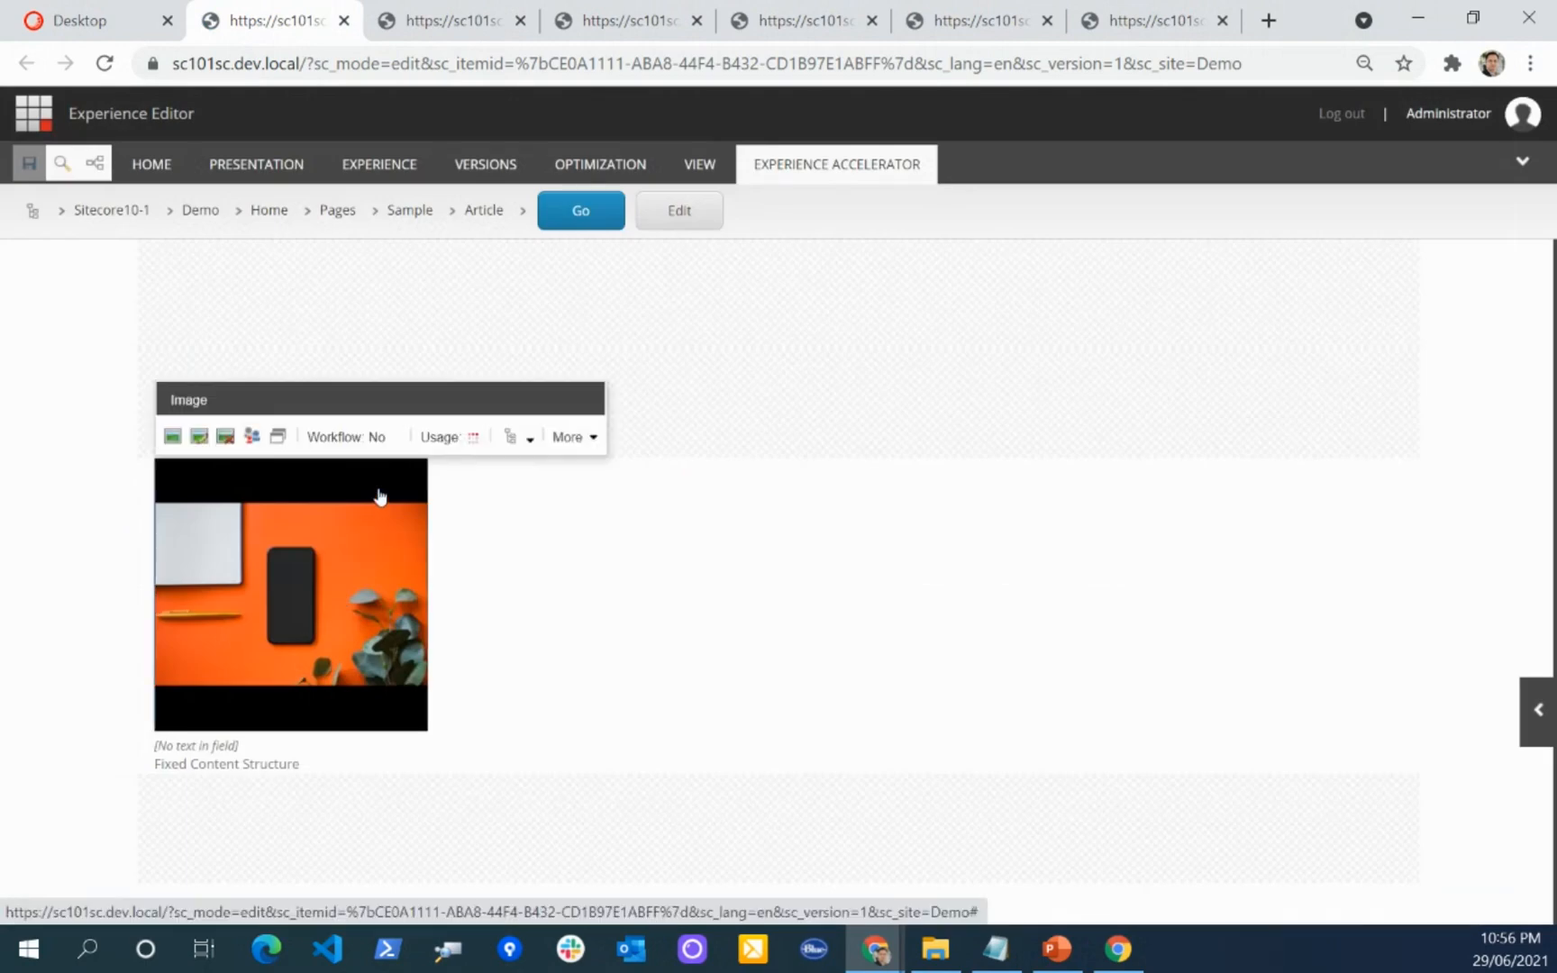
left_click(521, 437)
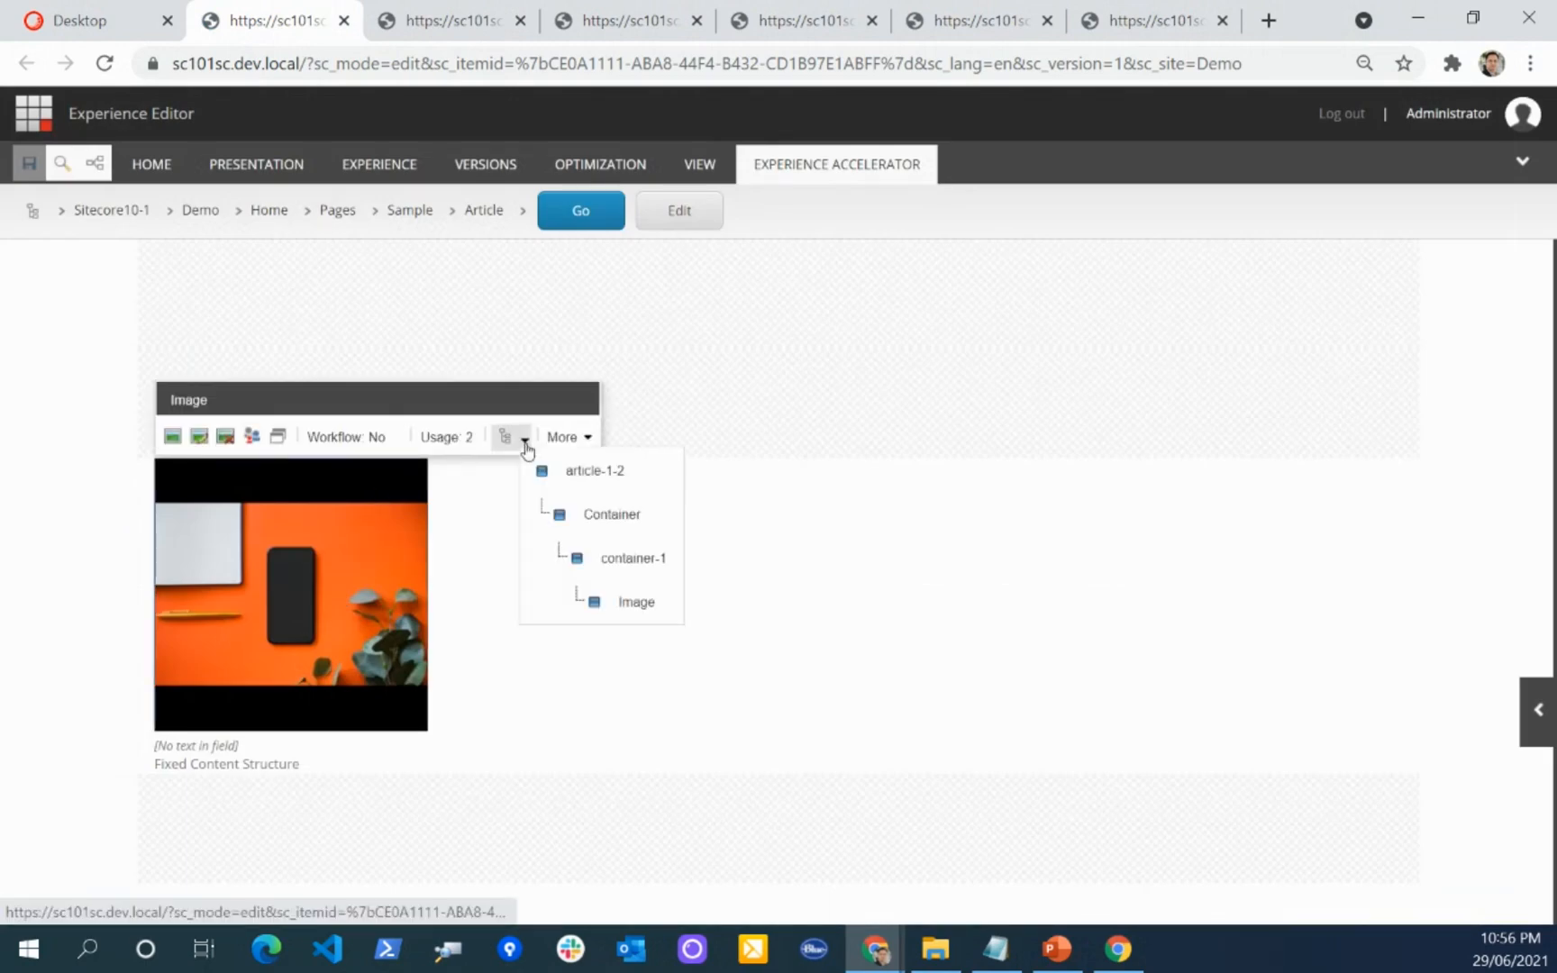
left_click(638, 606)
left_click(681, 383)
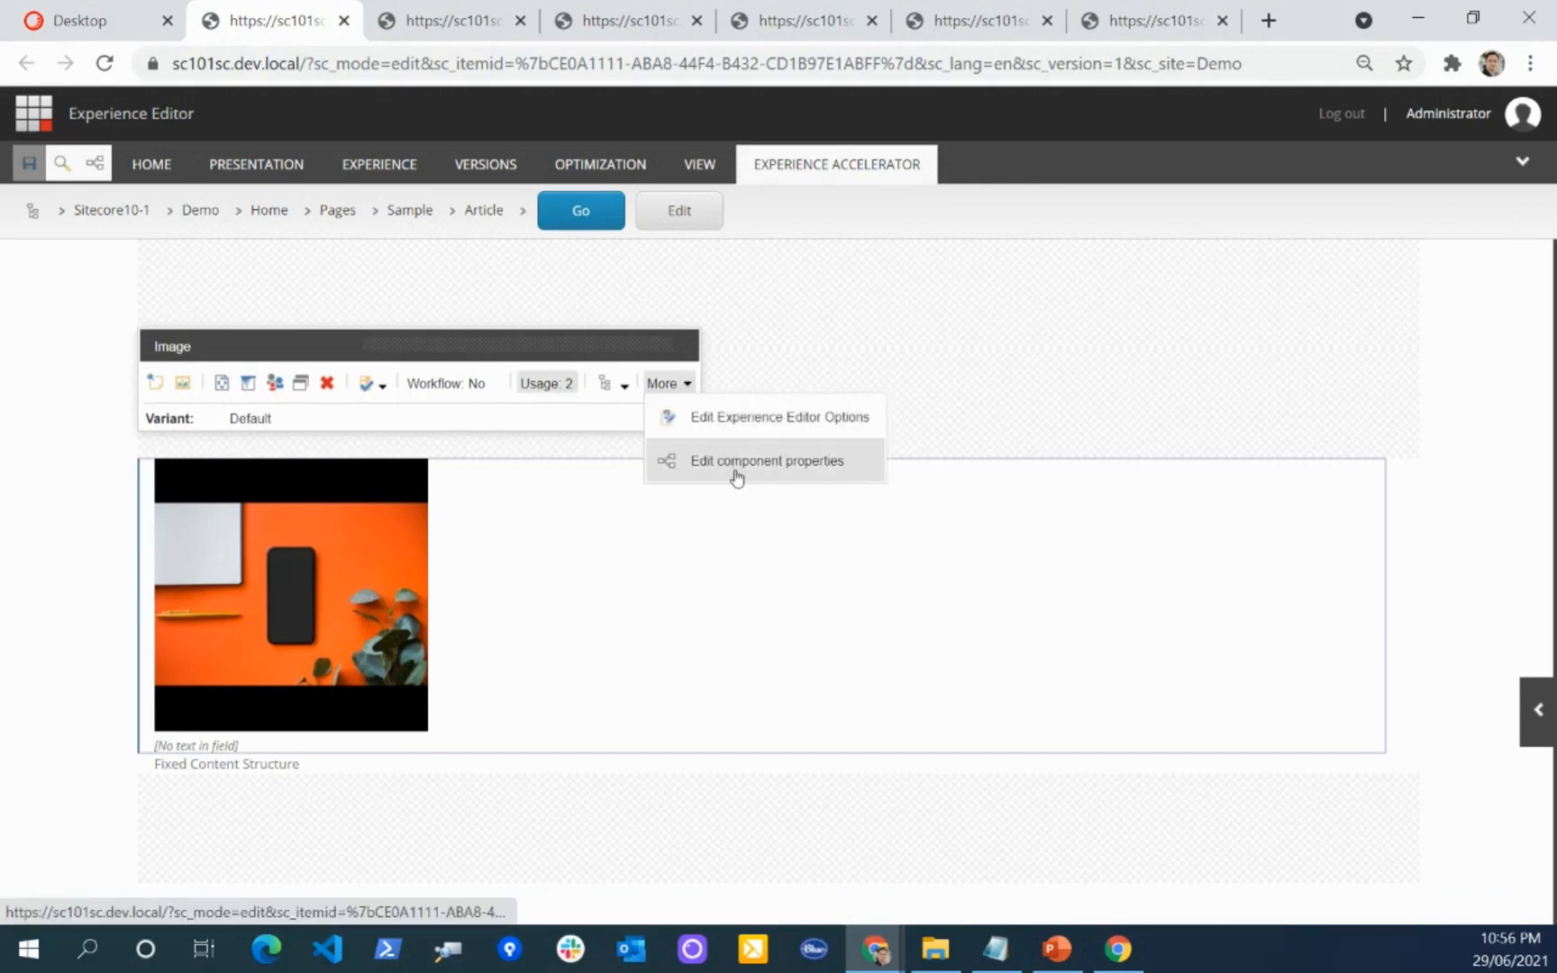
left_click(734, 459)
scroll(604, 482, "down", 10)
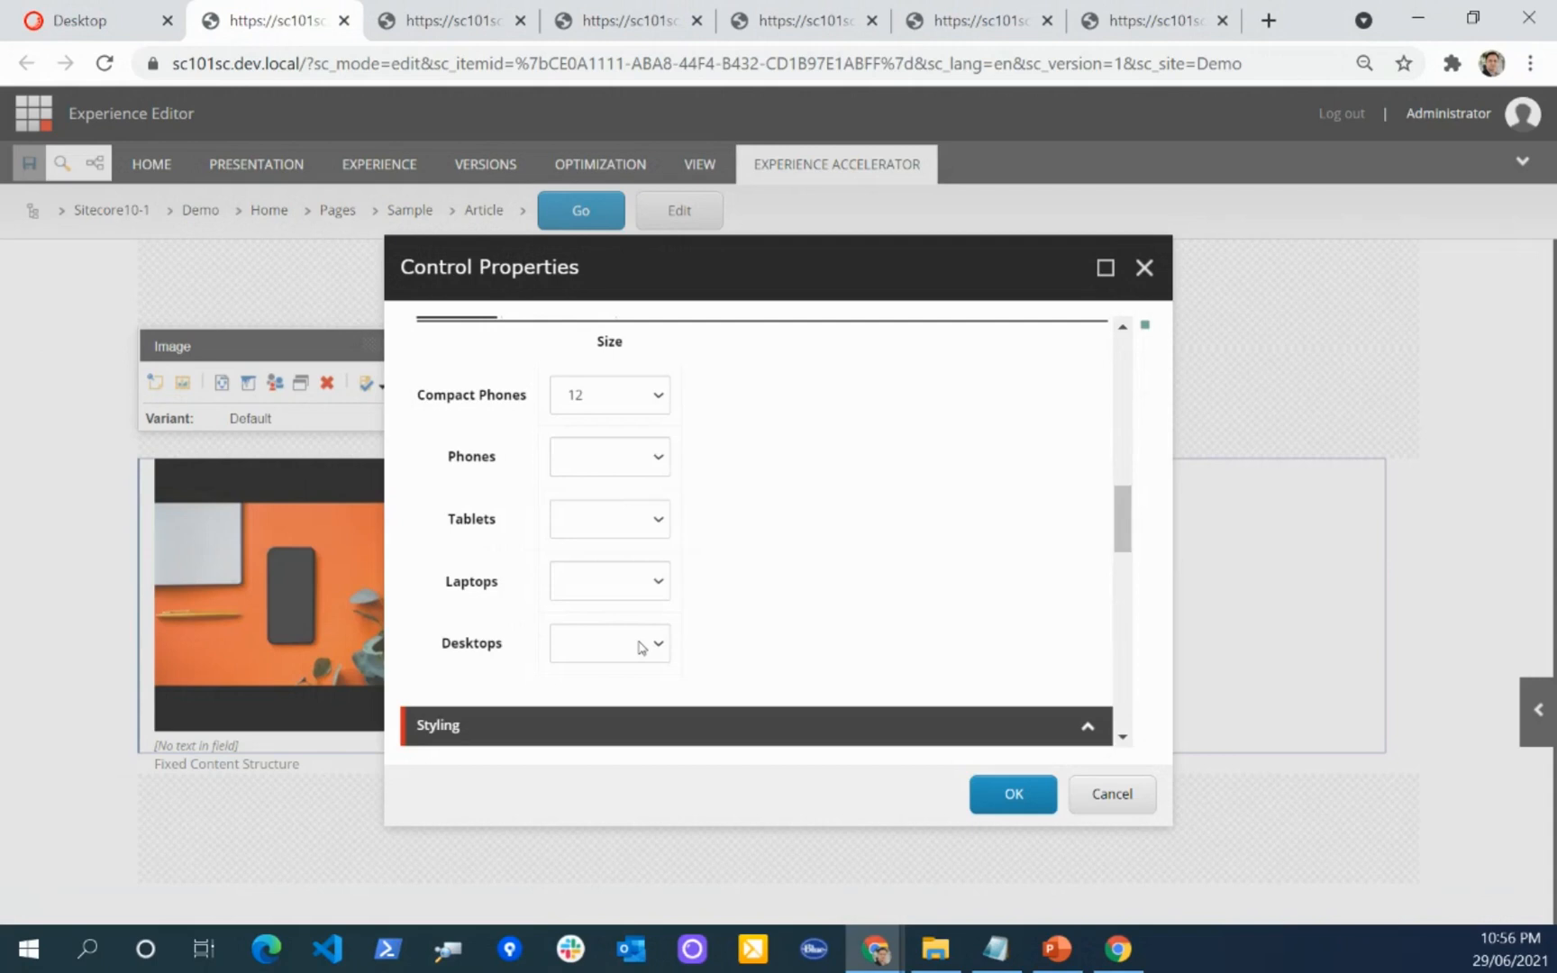
left_click(629, 647)
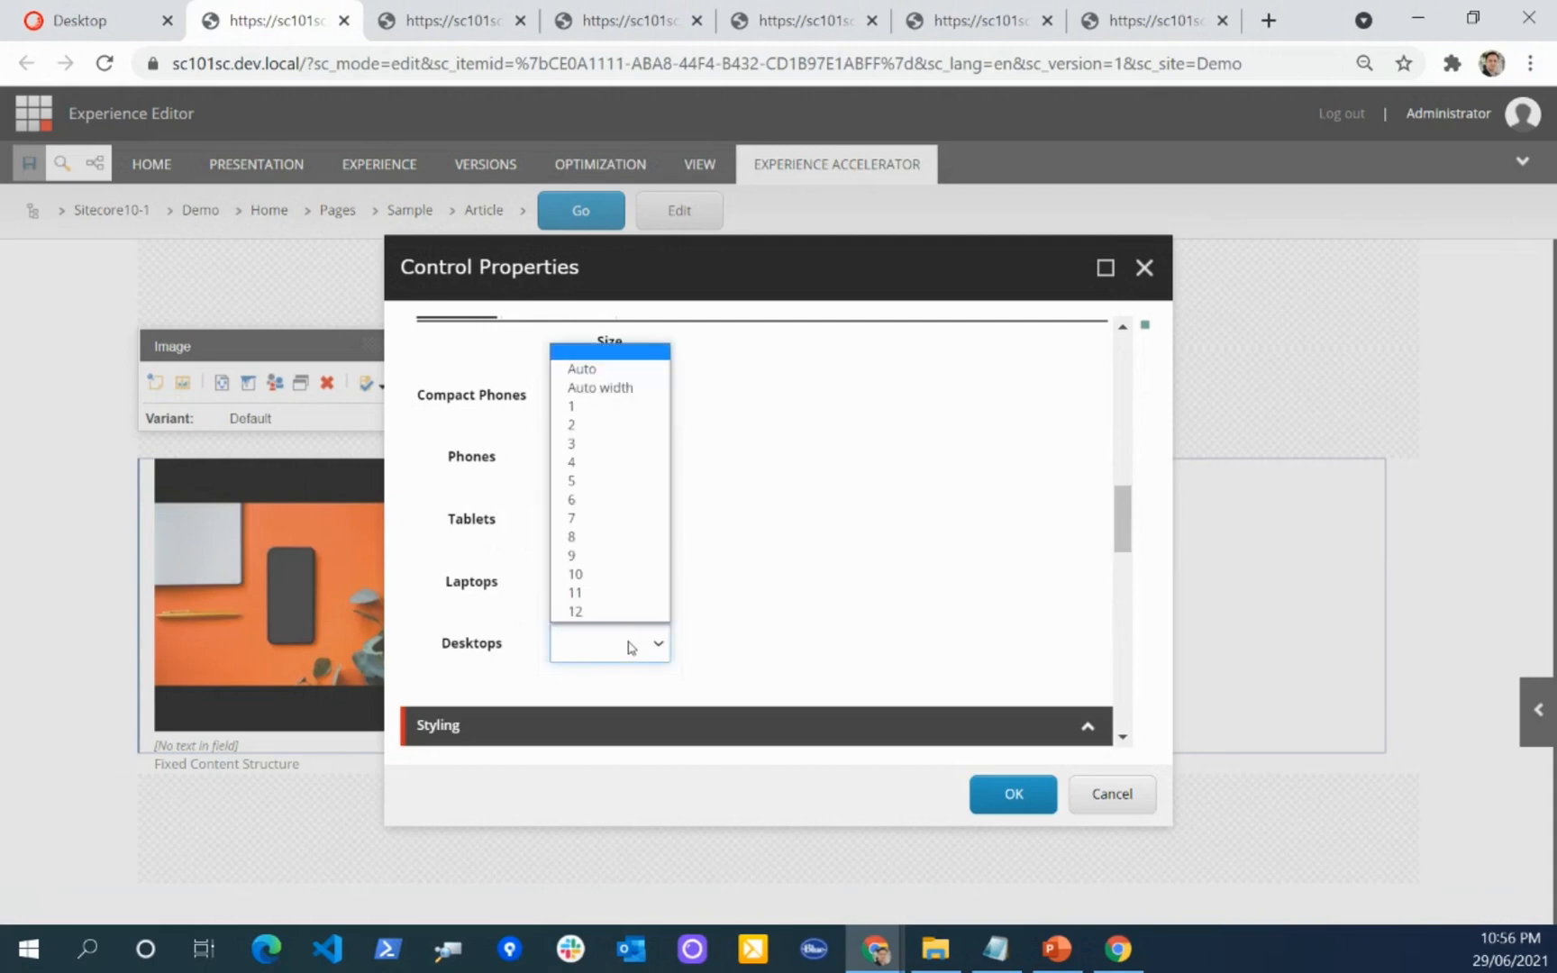
left_click(595, 463)
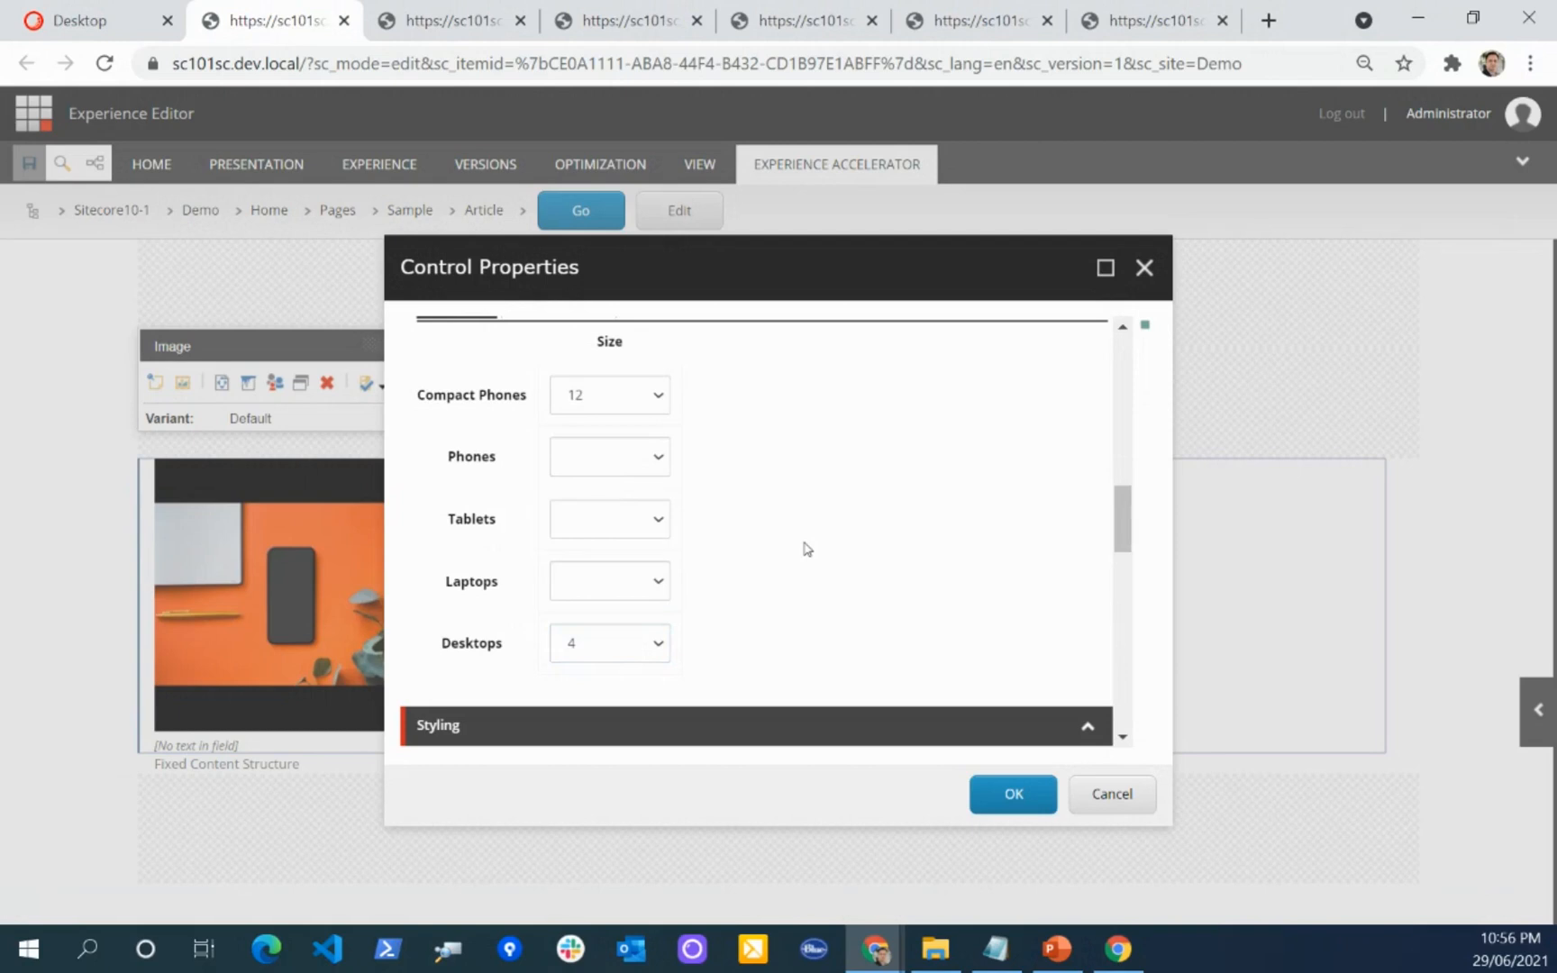
left_click(1013, 793)
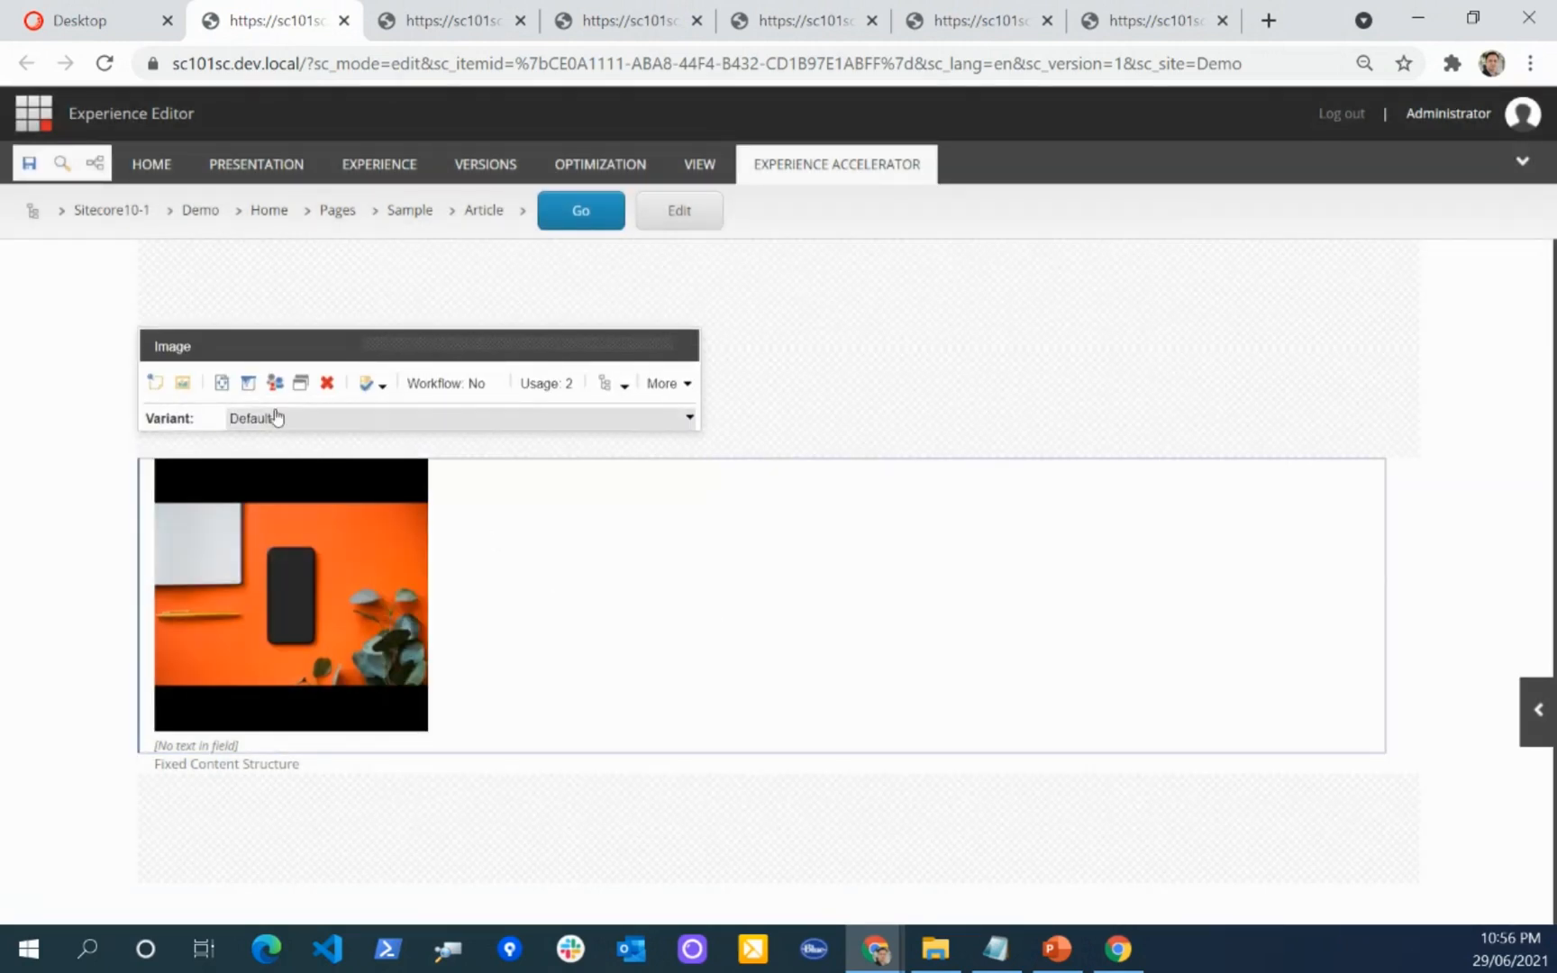
Step: Add a second Image rendering to the container-1 placeholder, directly below the first image
left_click(244, 747)
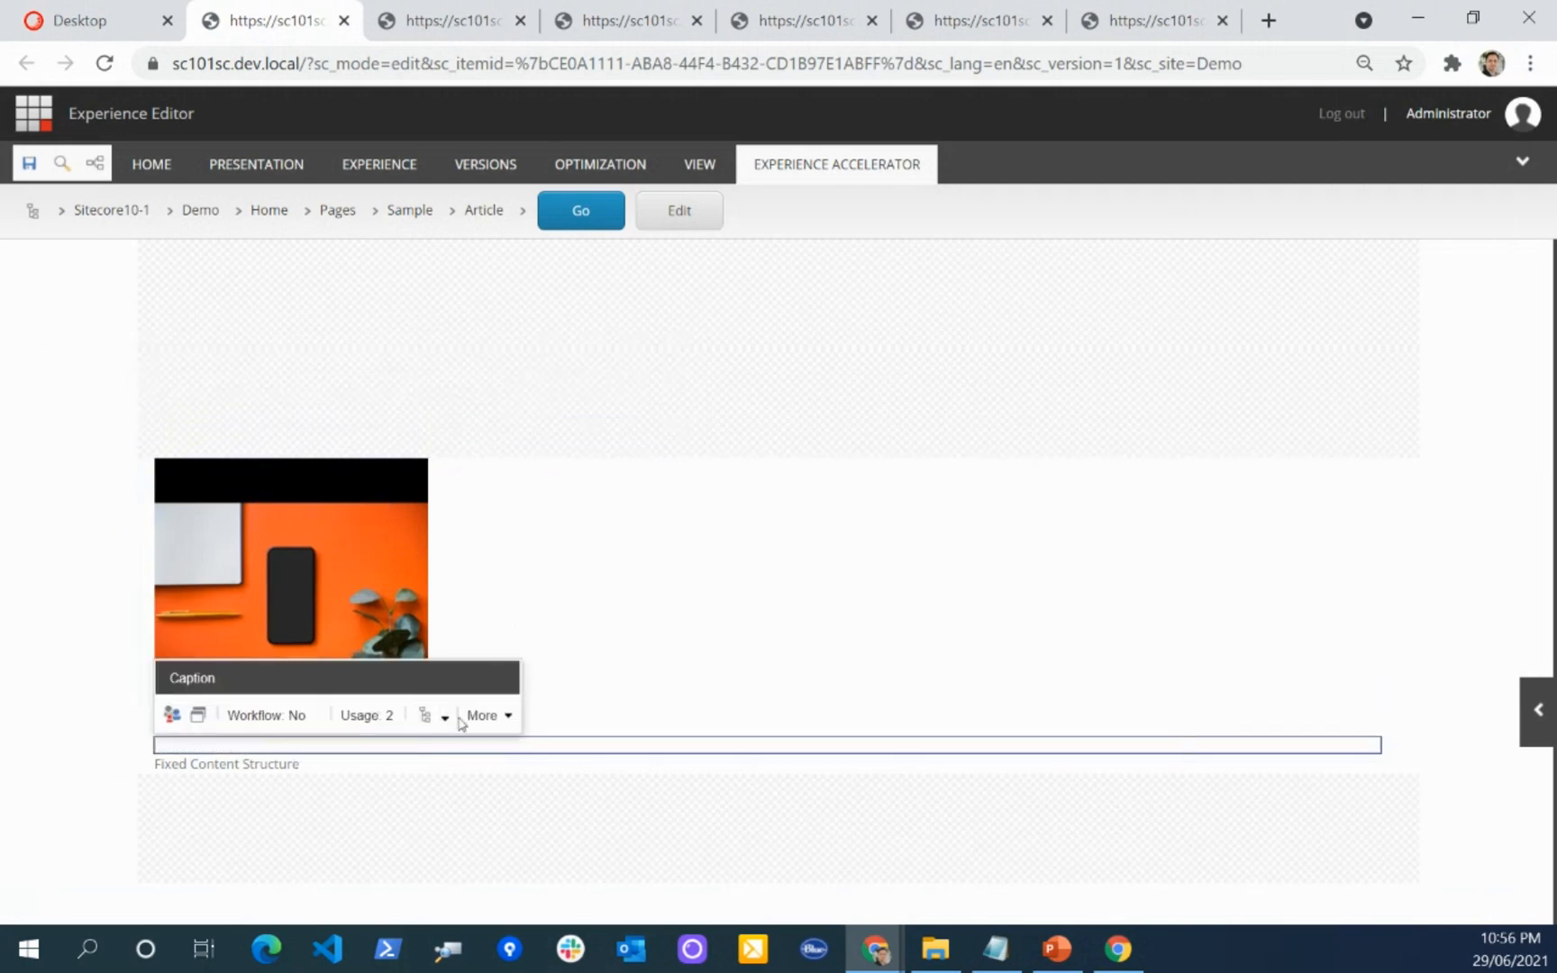
left_click(445, 718)
left_click(538, 880)
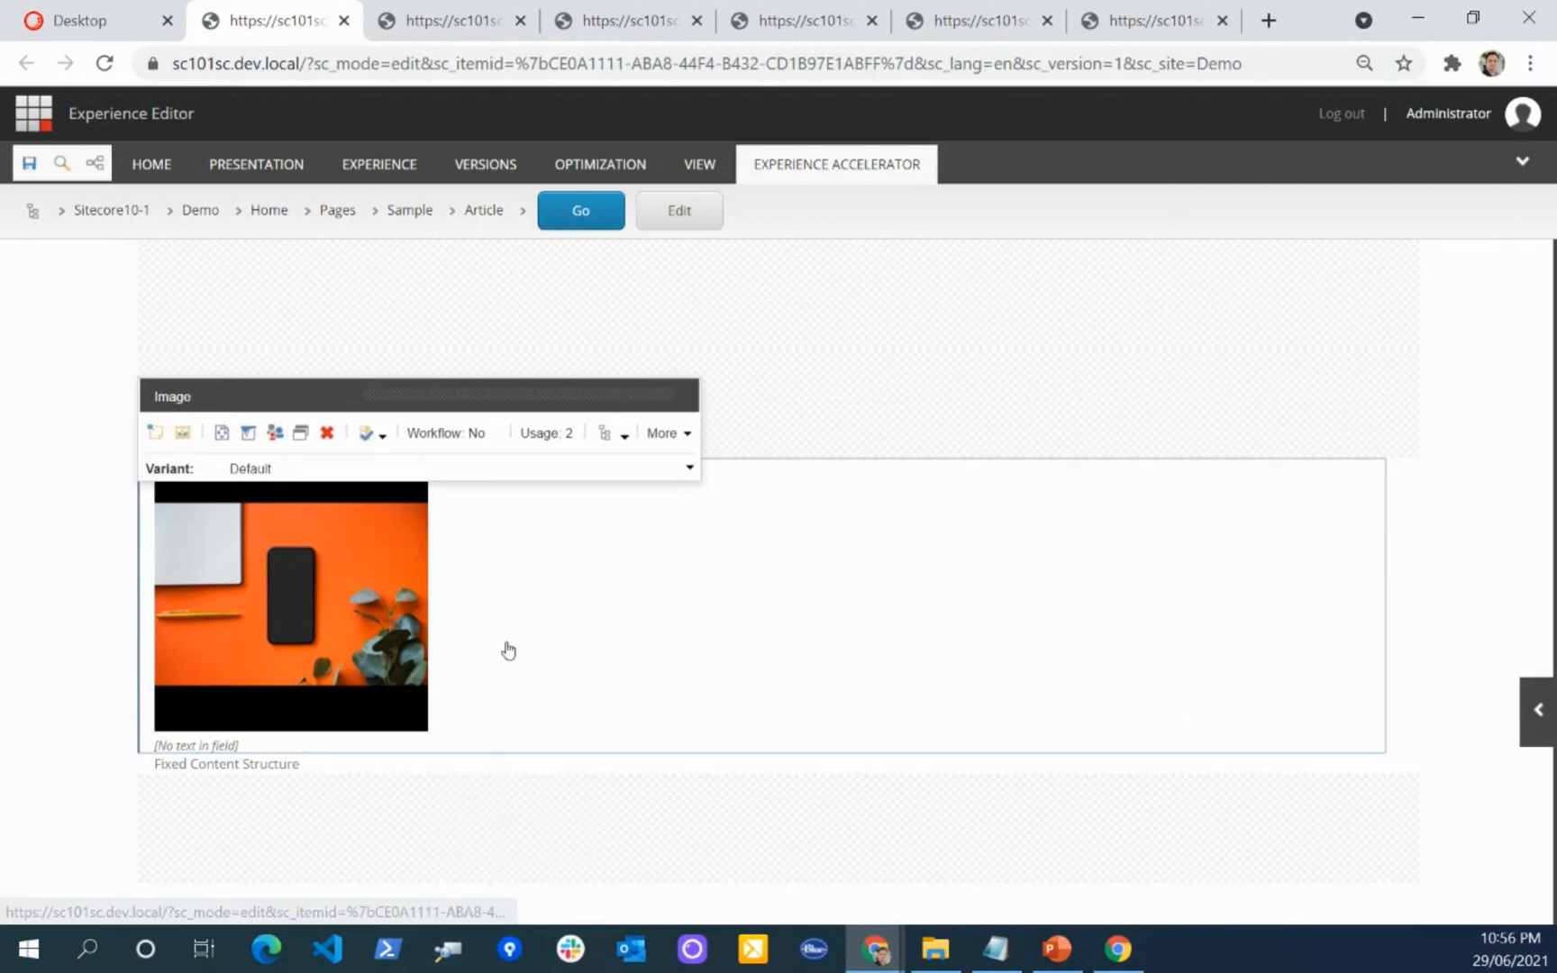
left_click(96, 164)
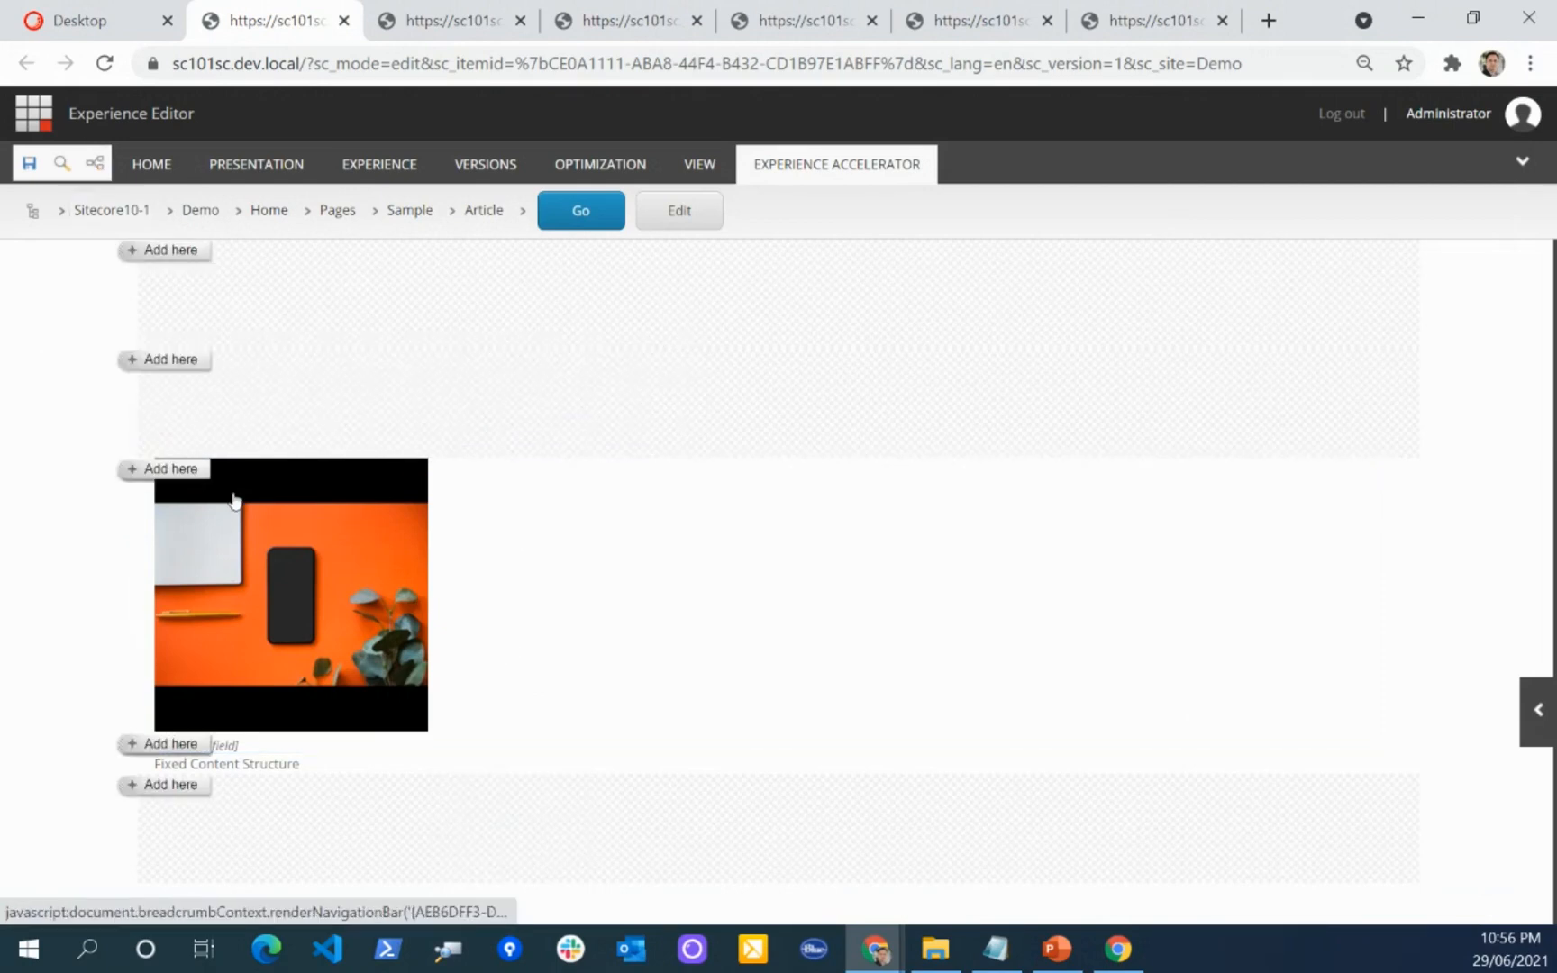
left_click(184, 746)
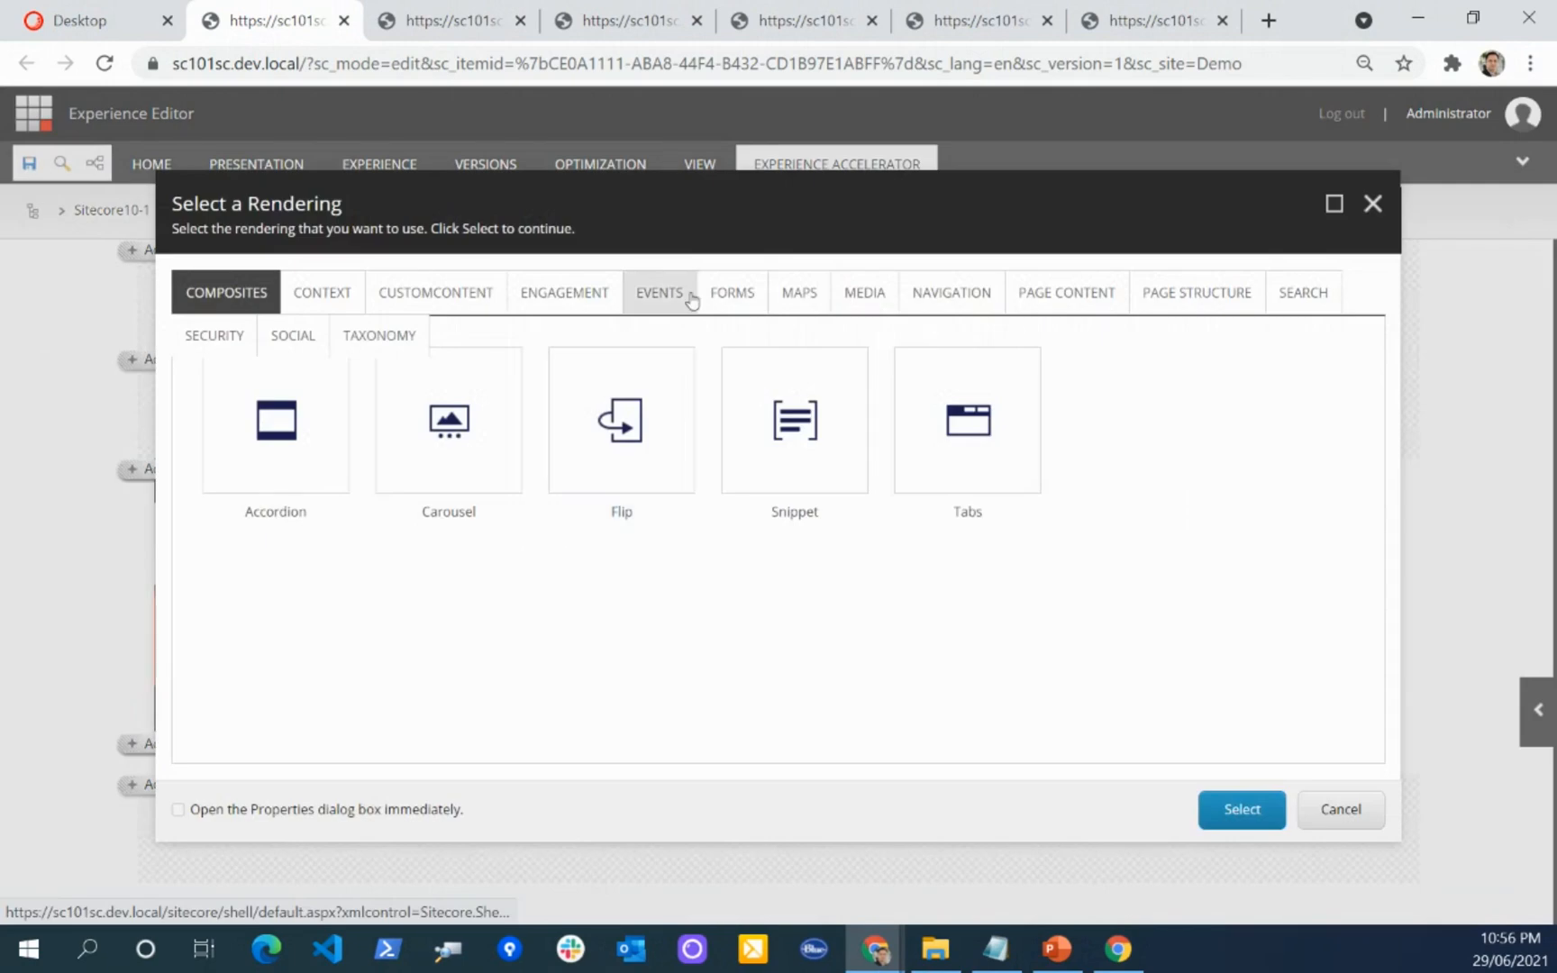
left_click(866, 304)
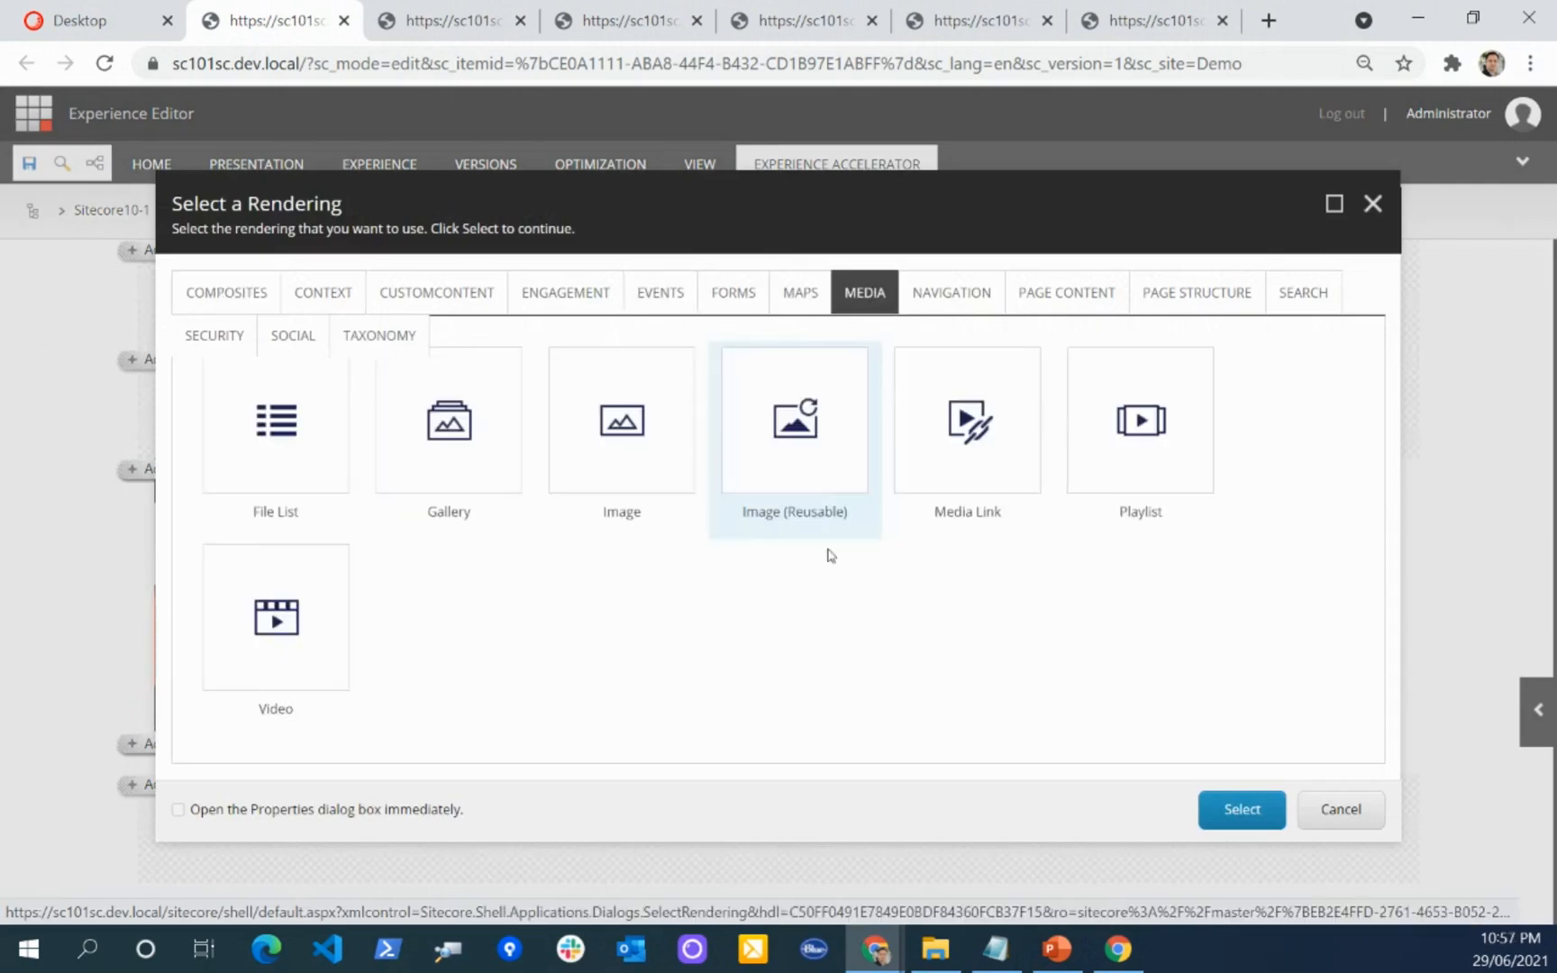
left_click(586, 531)
left_click(1241, 809)
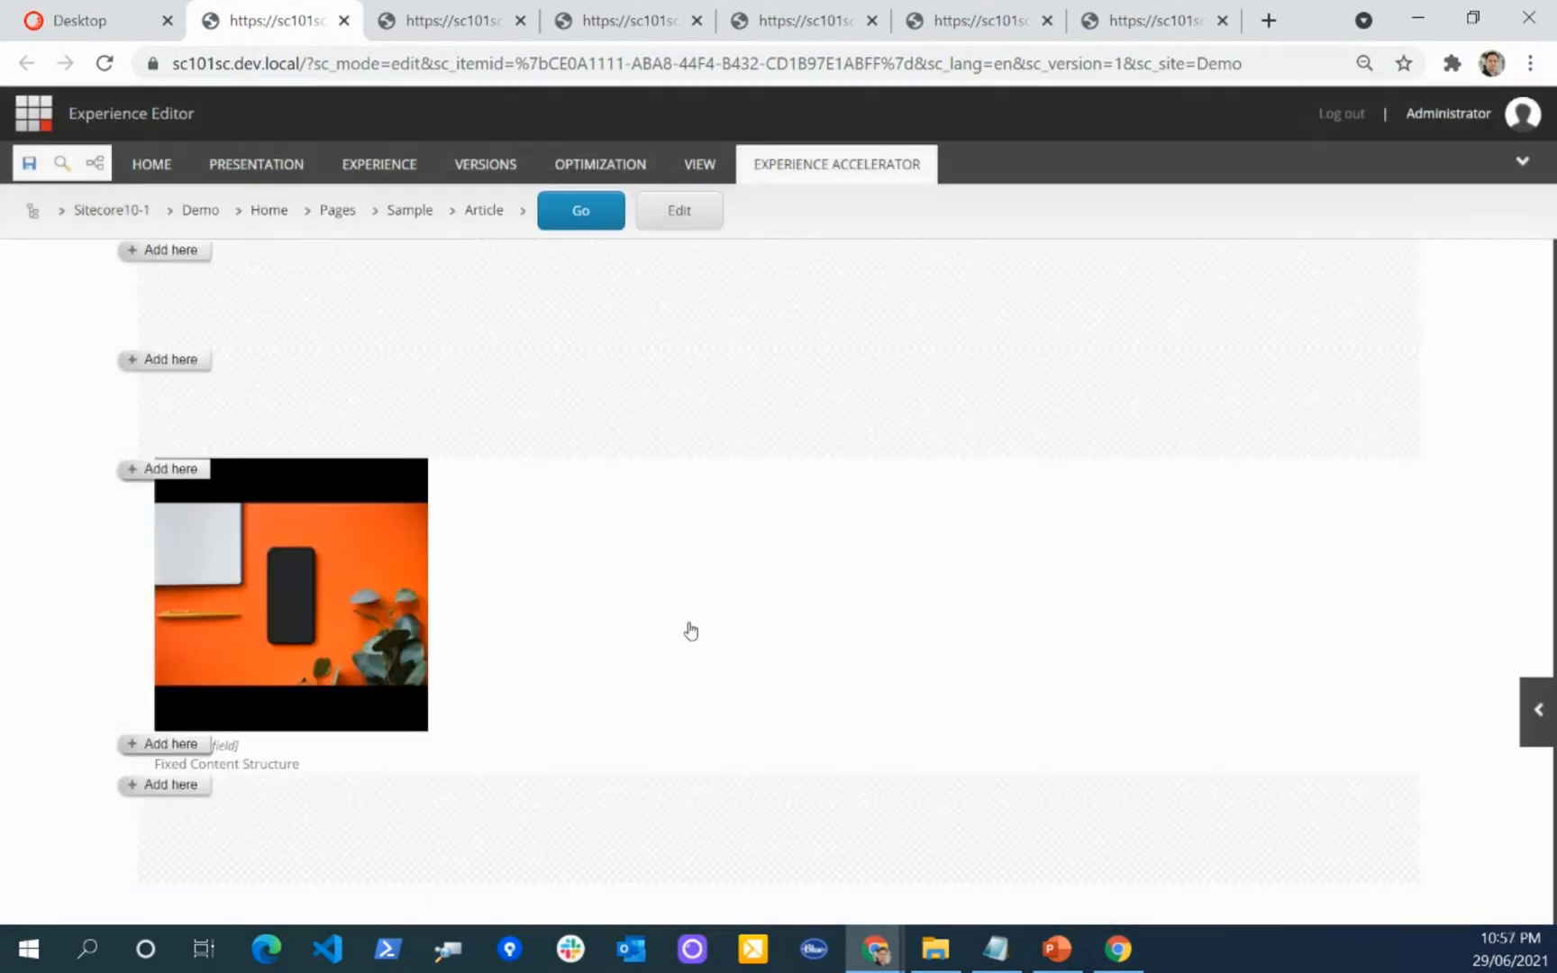
Step: Assign Test Image2 from the media folder to the second Image component
left_click(167, 788)
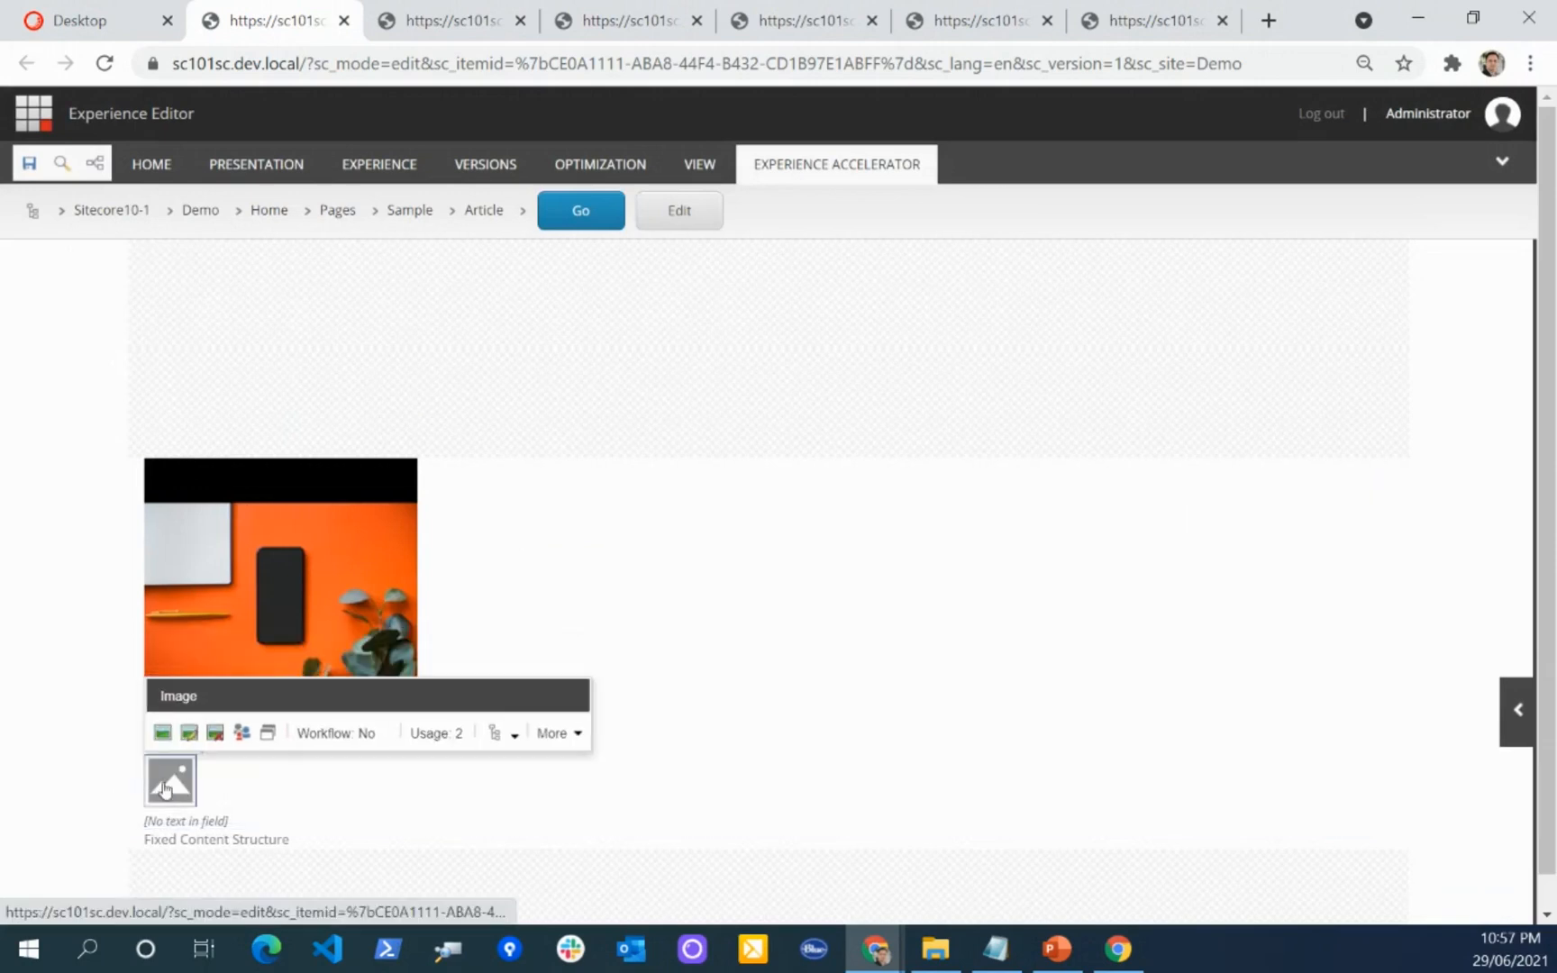
left_click(176, 738)
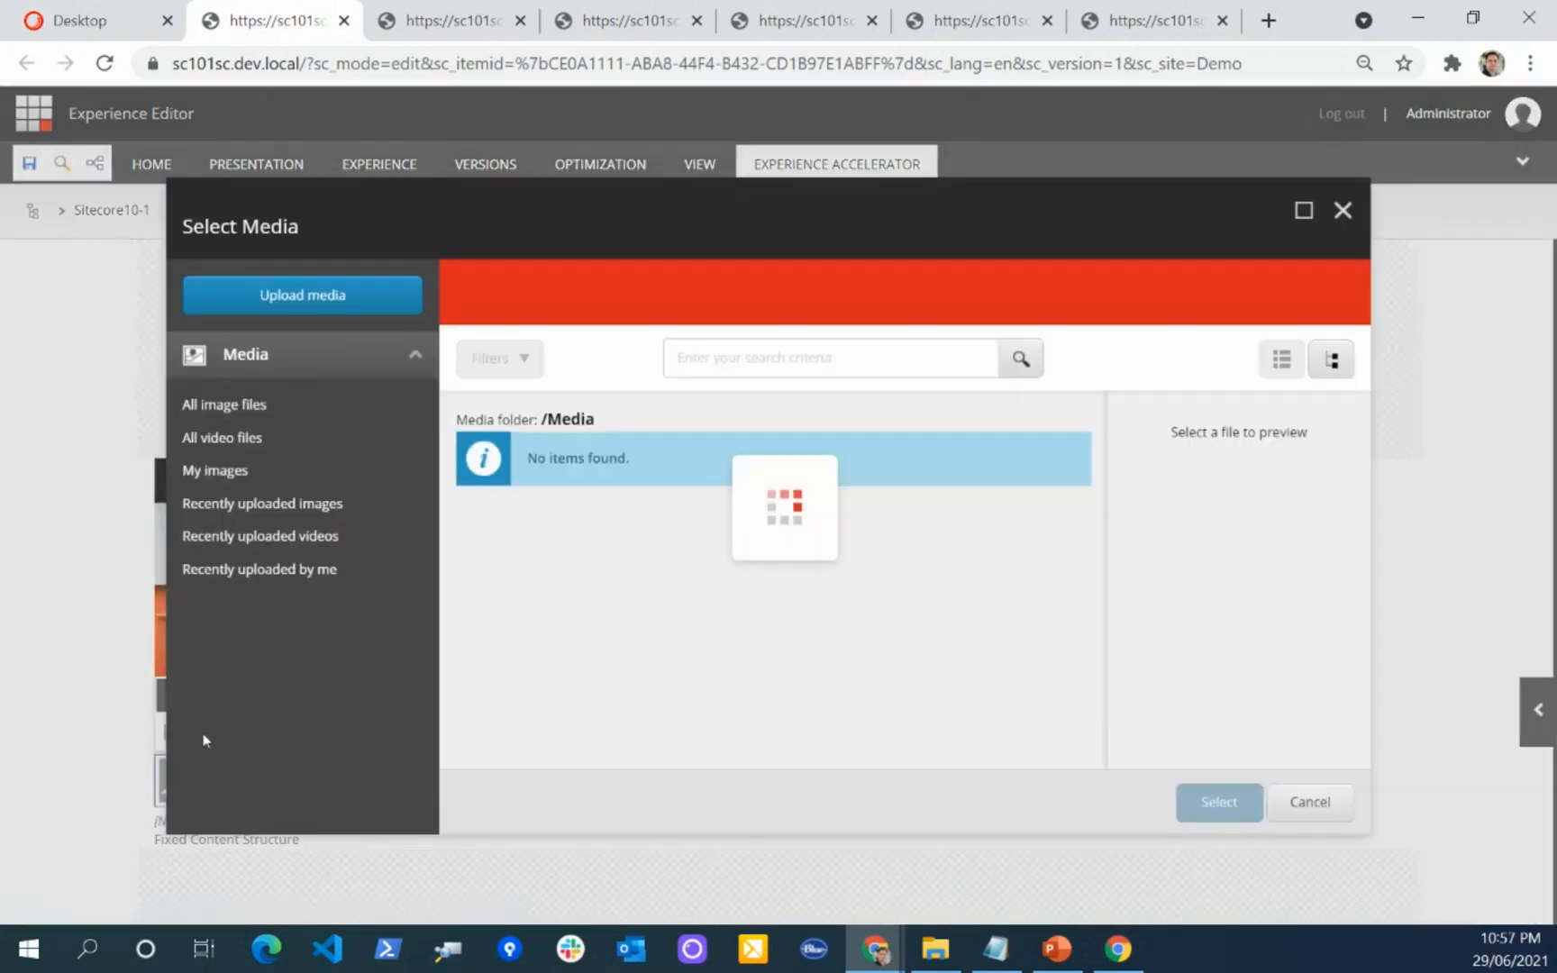
left_click(759, 532)
left_click(1207, 802)
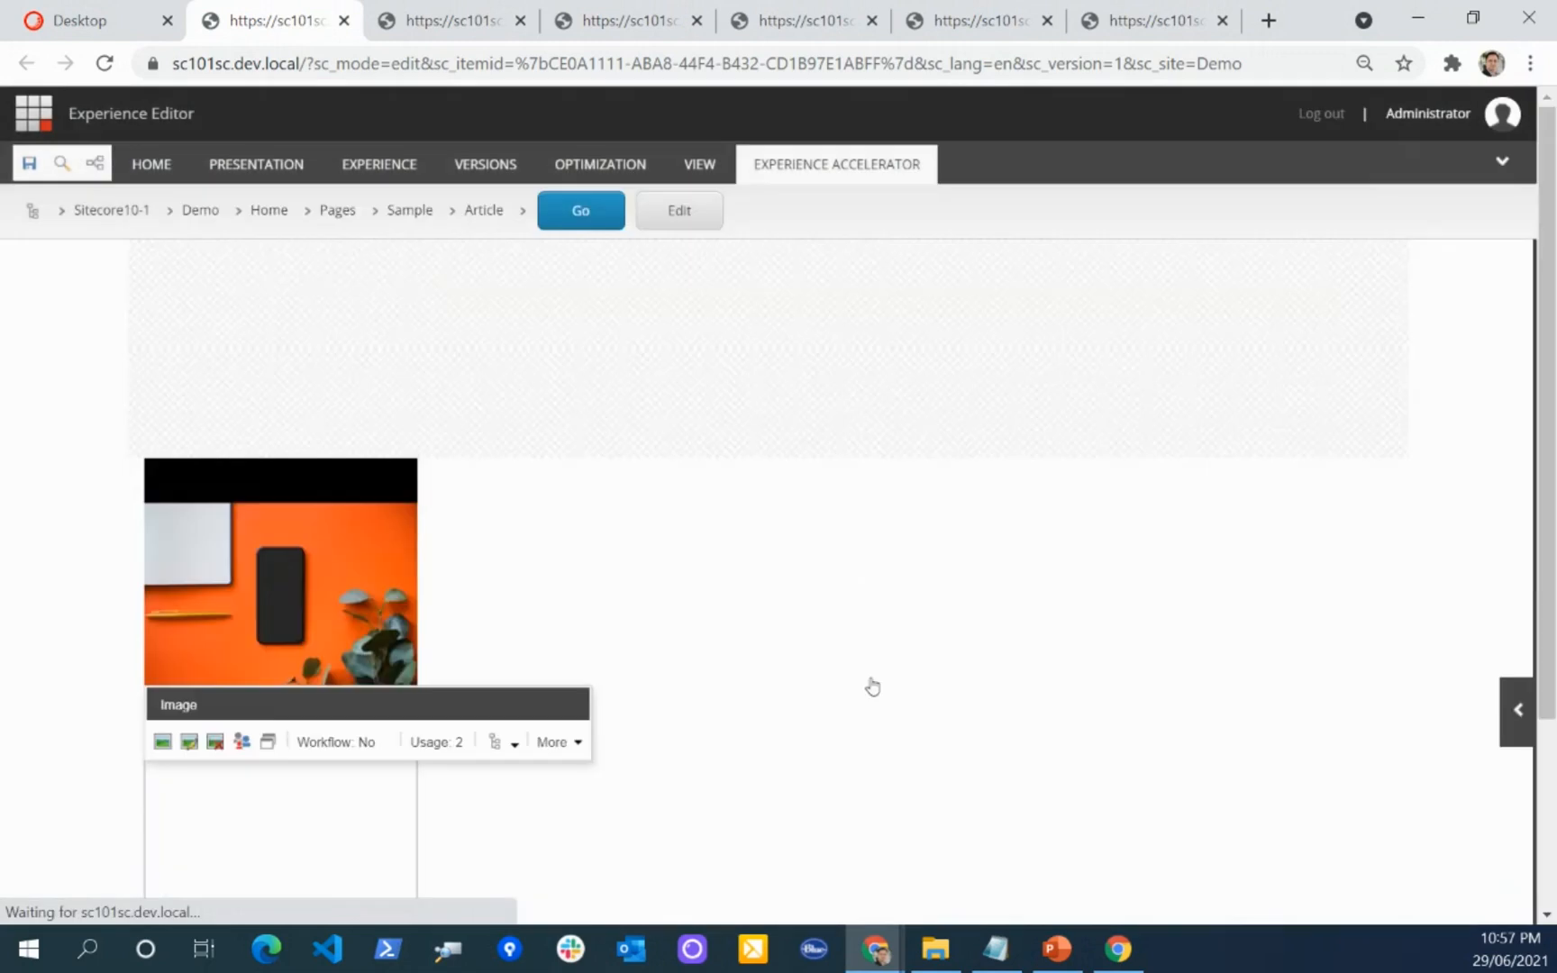
Step: Set the Test Image2 component's desktop grid size to 4 in its component properties, saving the page before and after the change
scroll(558, 507, "down", 3)
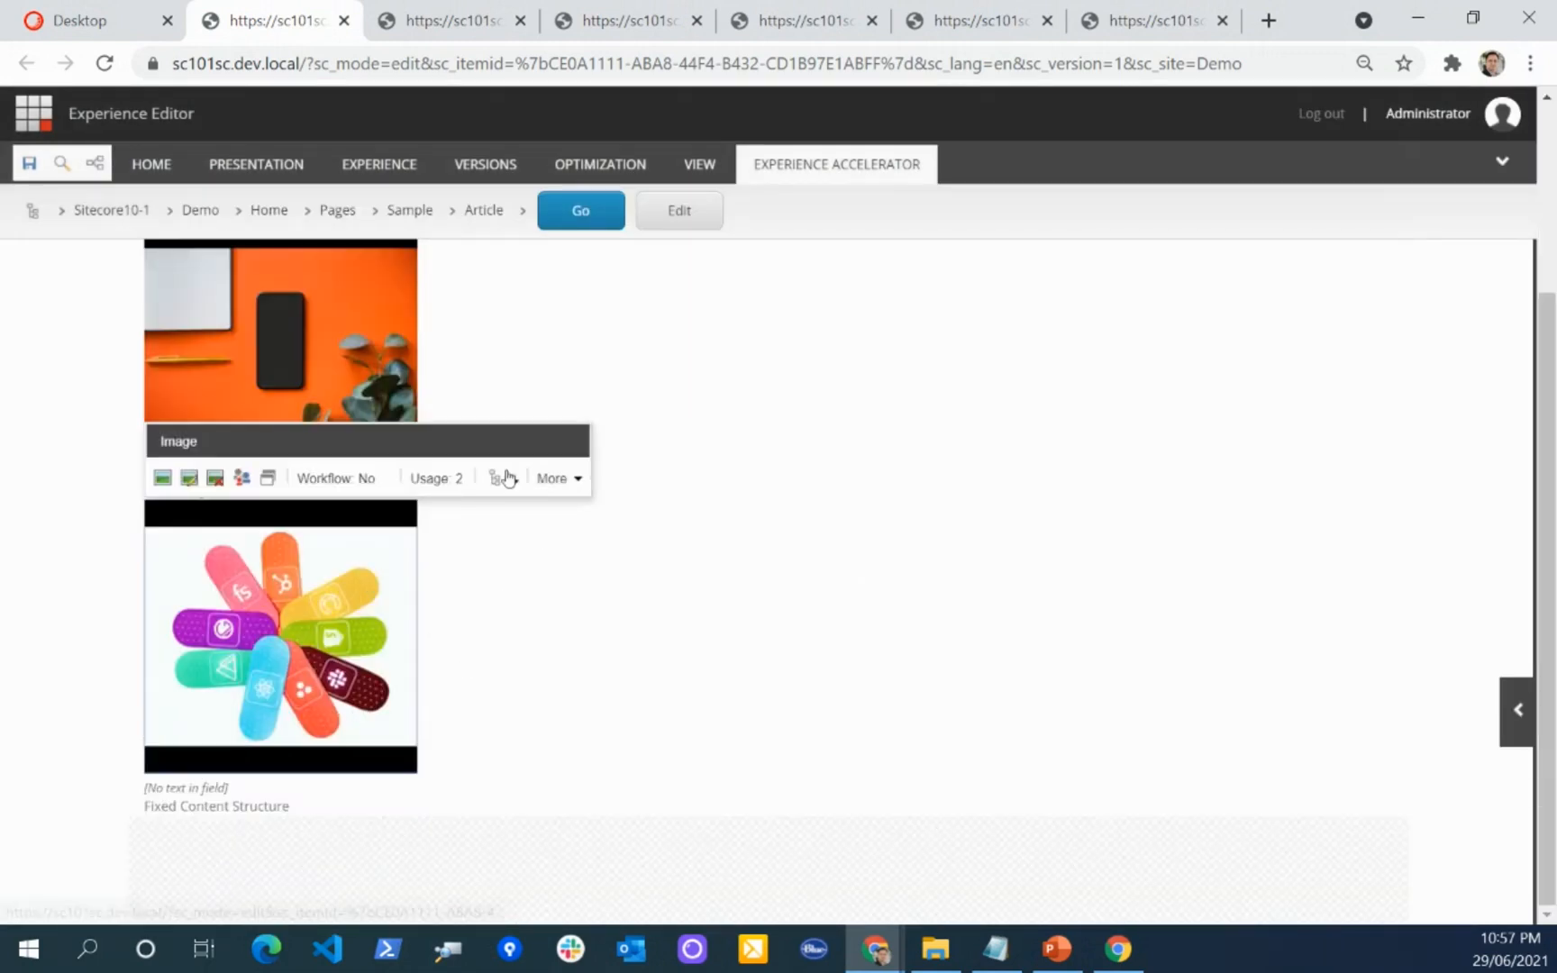
left_click(29, 171)
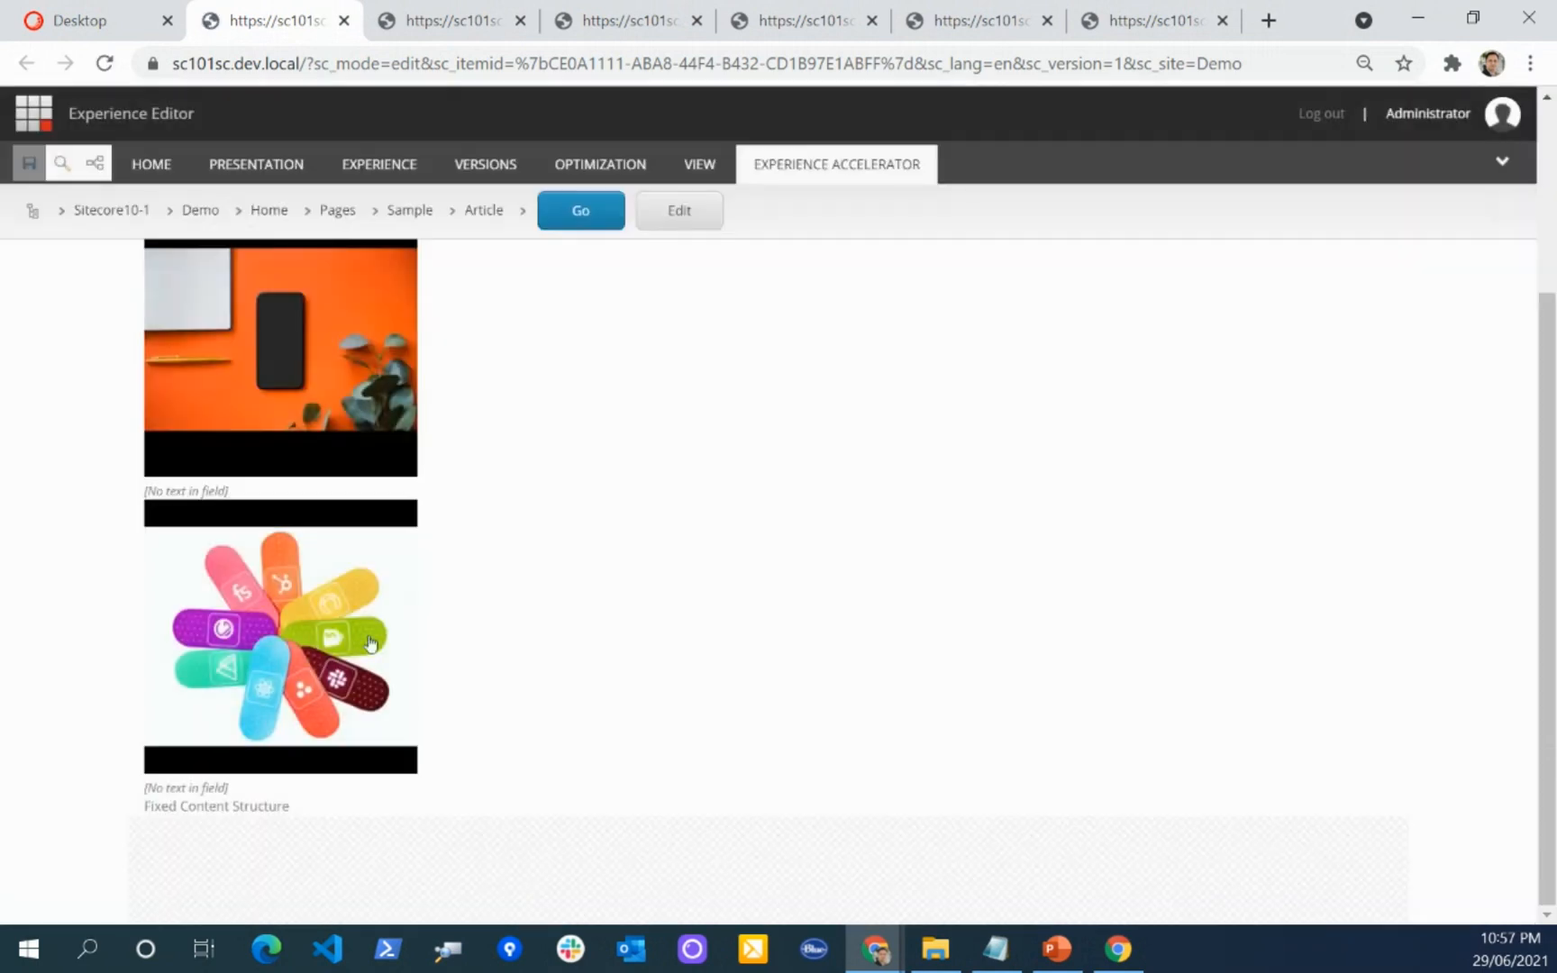
left_click(371, 644)
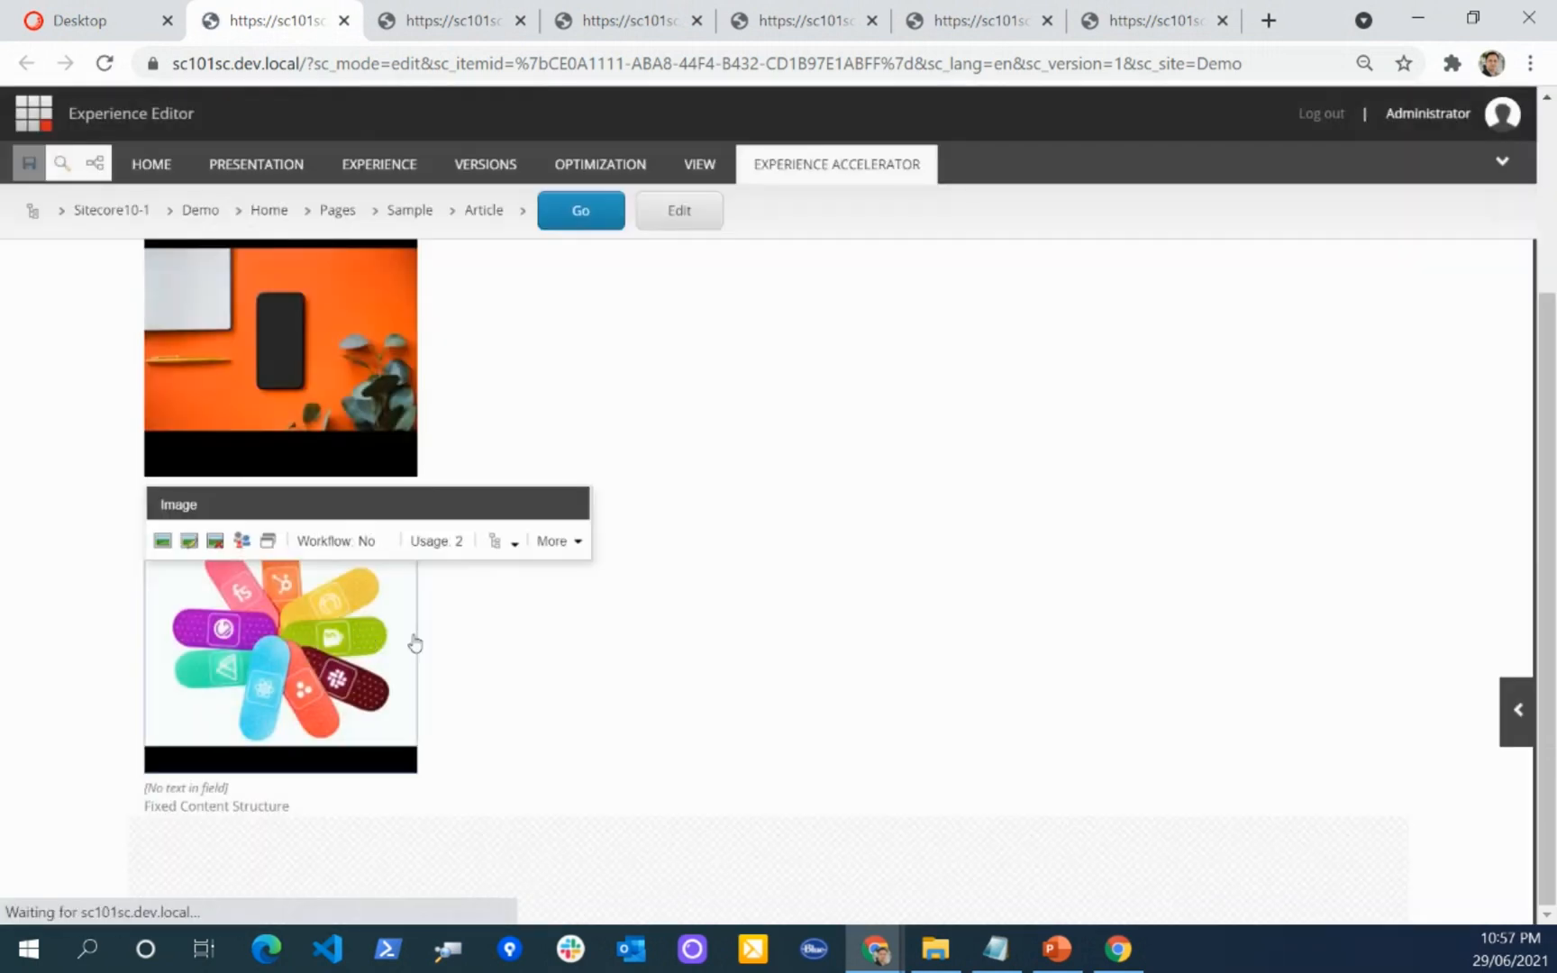
left_click(556, 479)
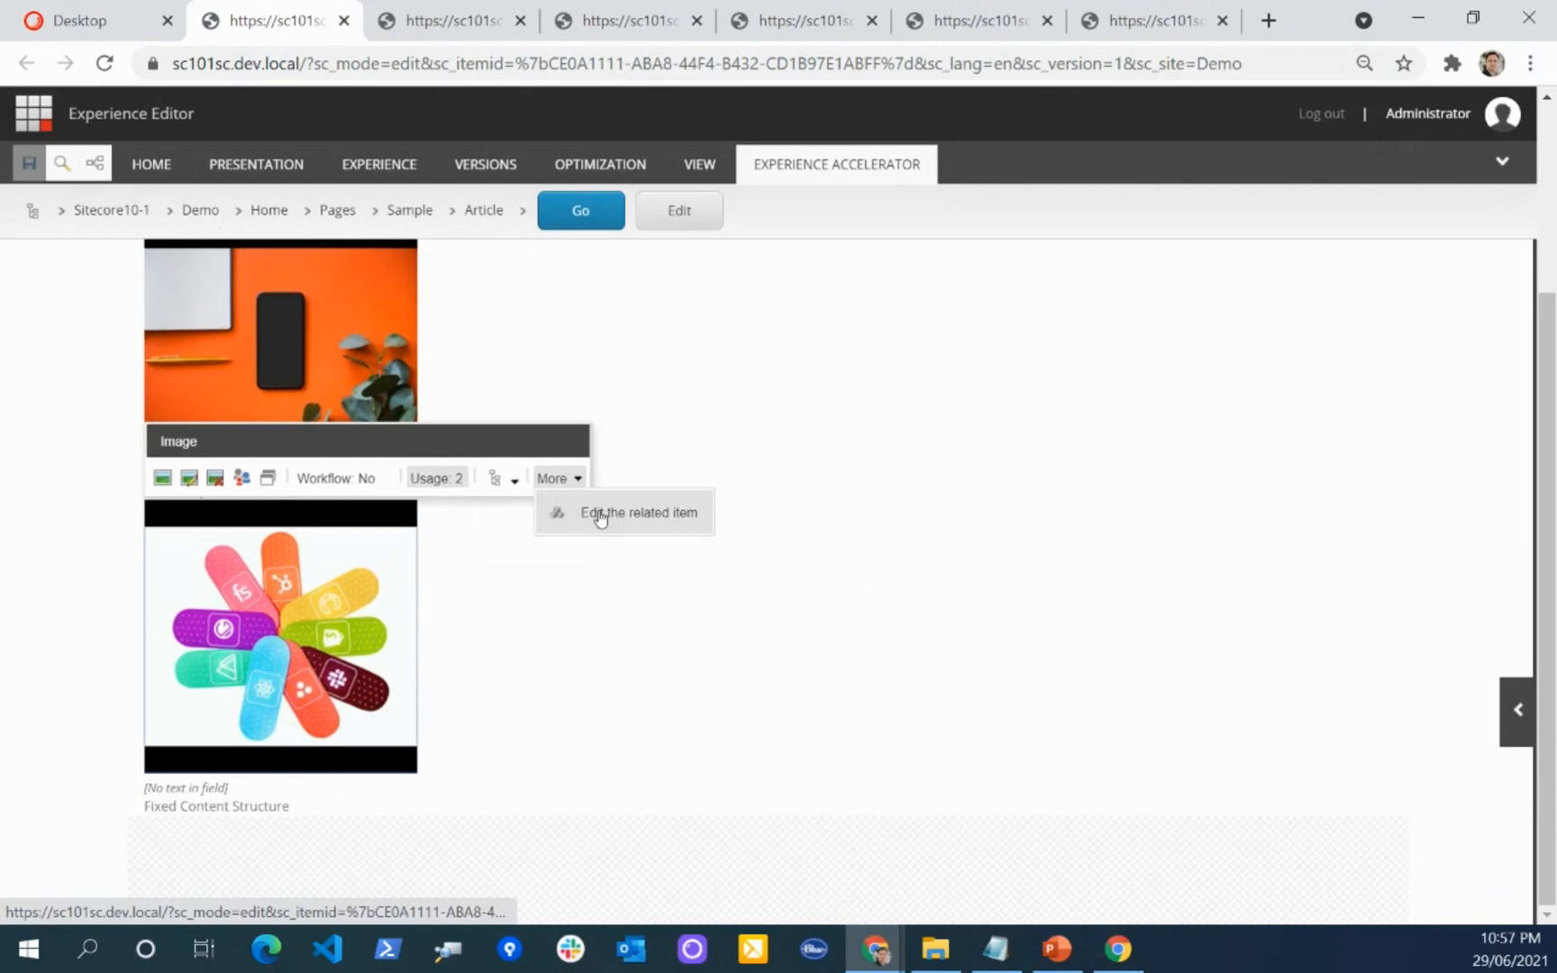
left_click(509, 483)
left_click(642, 656)
left_click(671, 425)
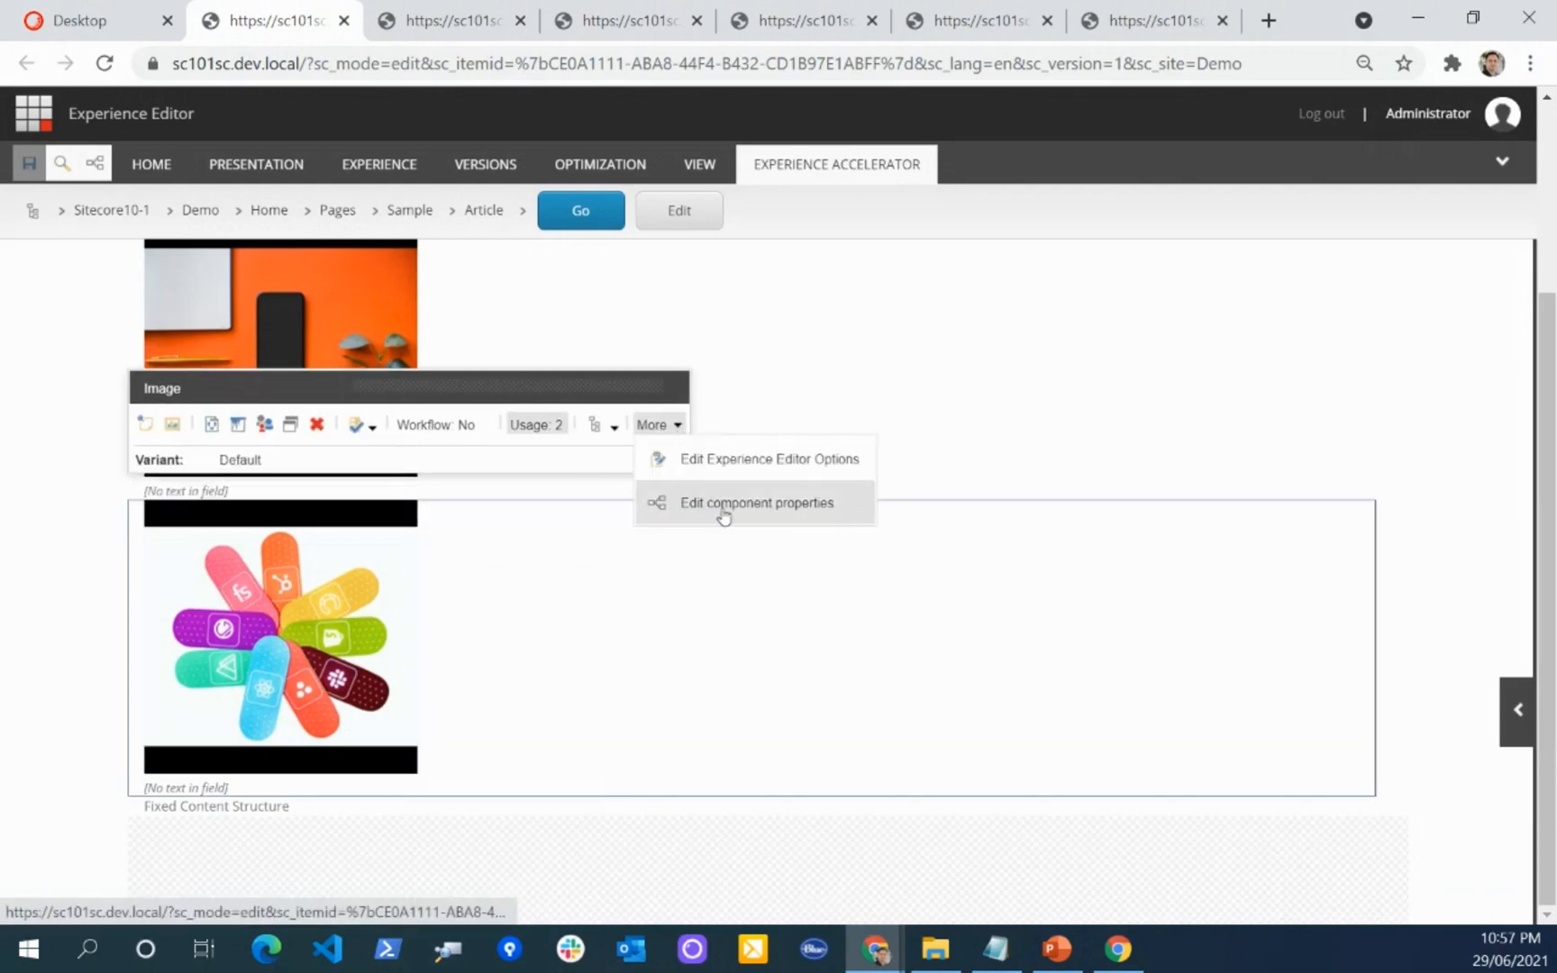
left_click(723, 515)
scroll(612, 500, "down", 5)
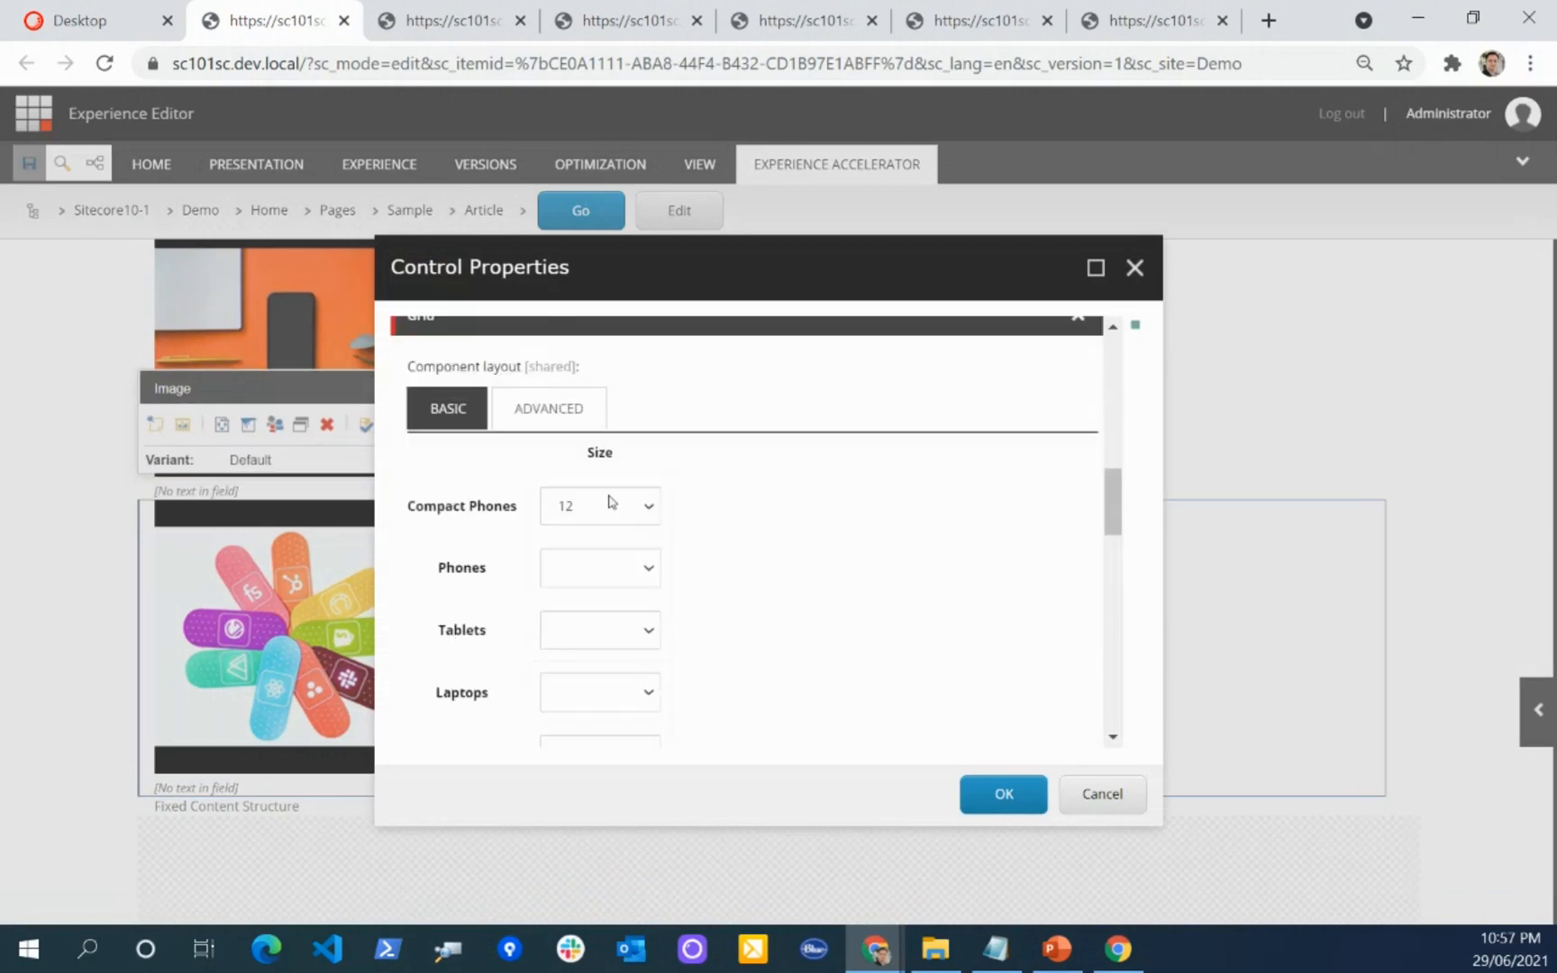
scroll(609, 500, "down", 4)
left_click(605, 525)
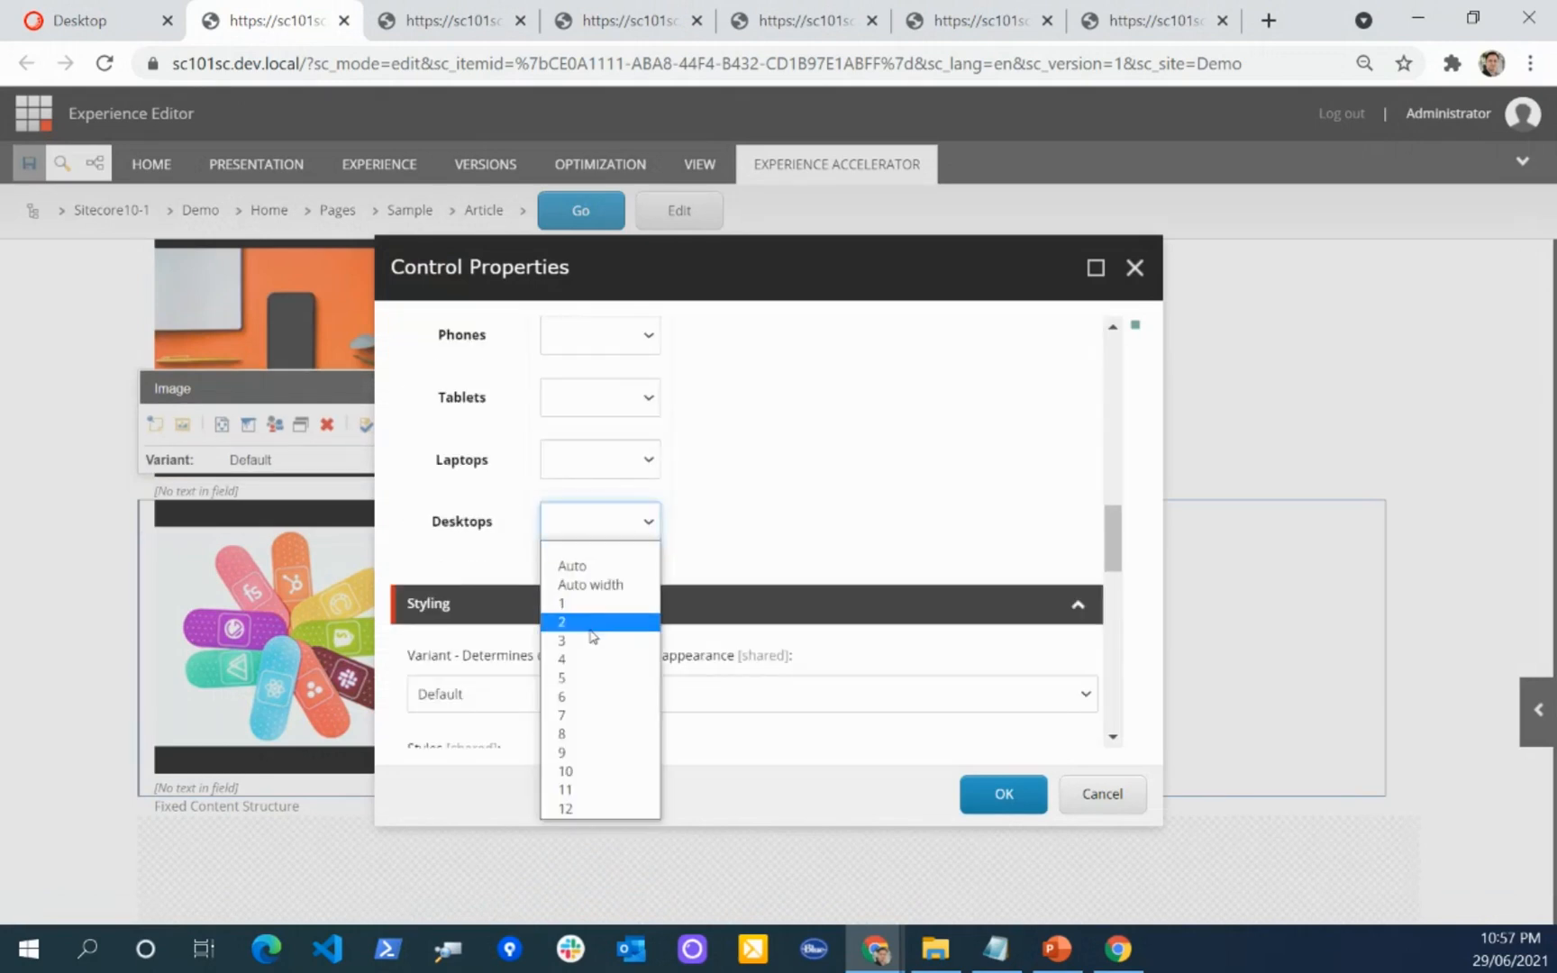
left_click(598, 655)
left_click(1000, 796)
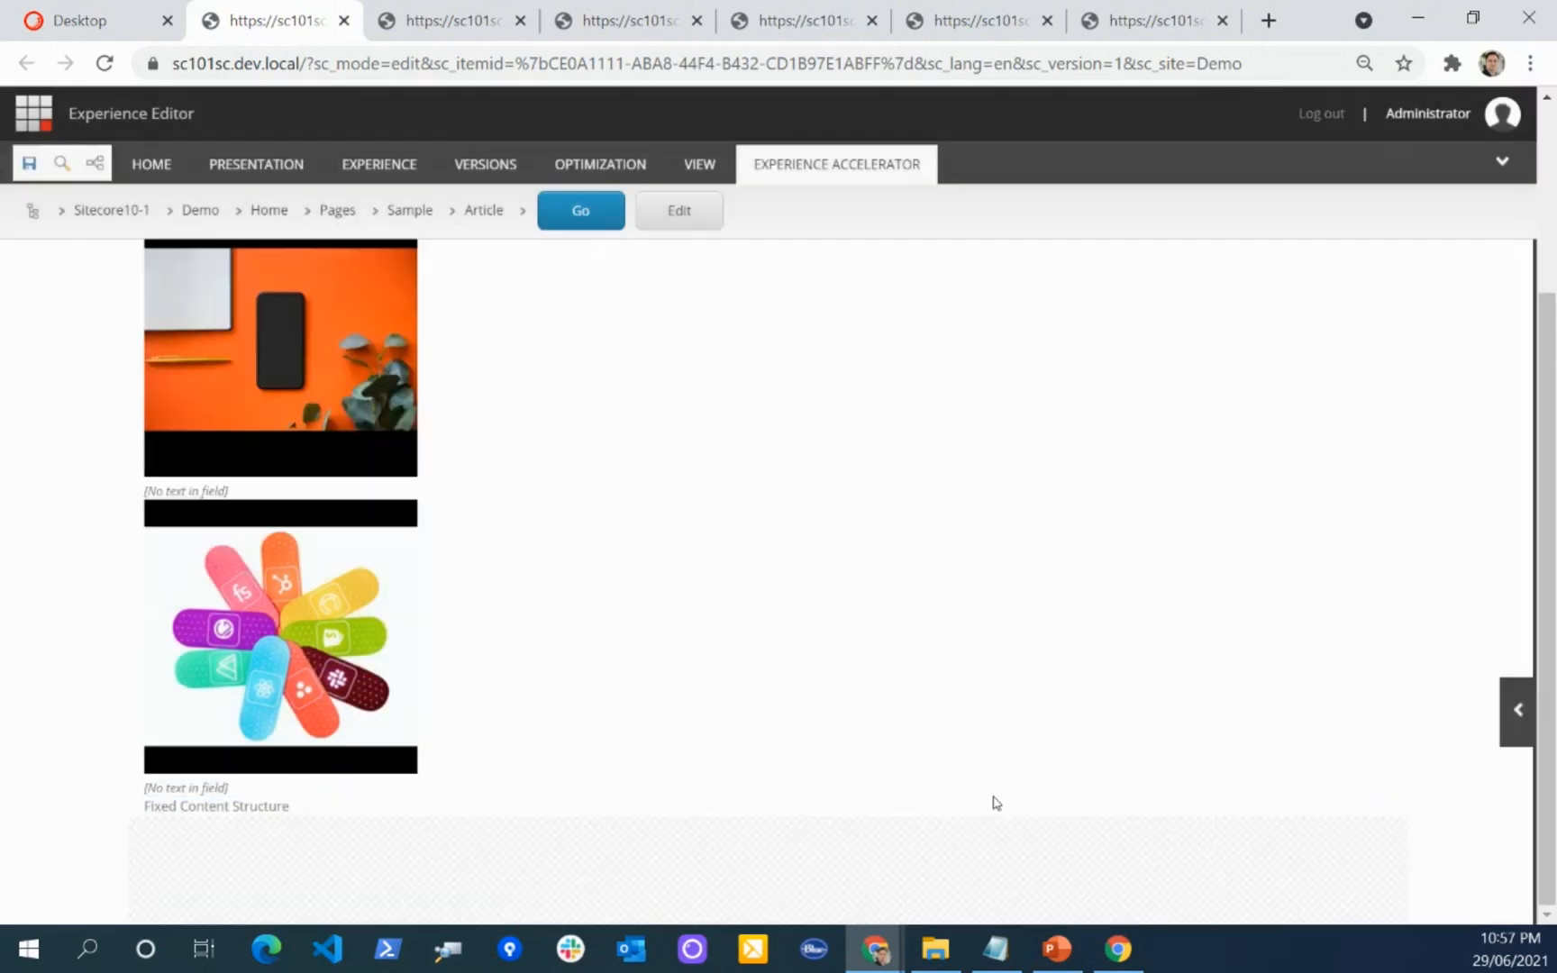
left_click(29, 163)
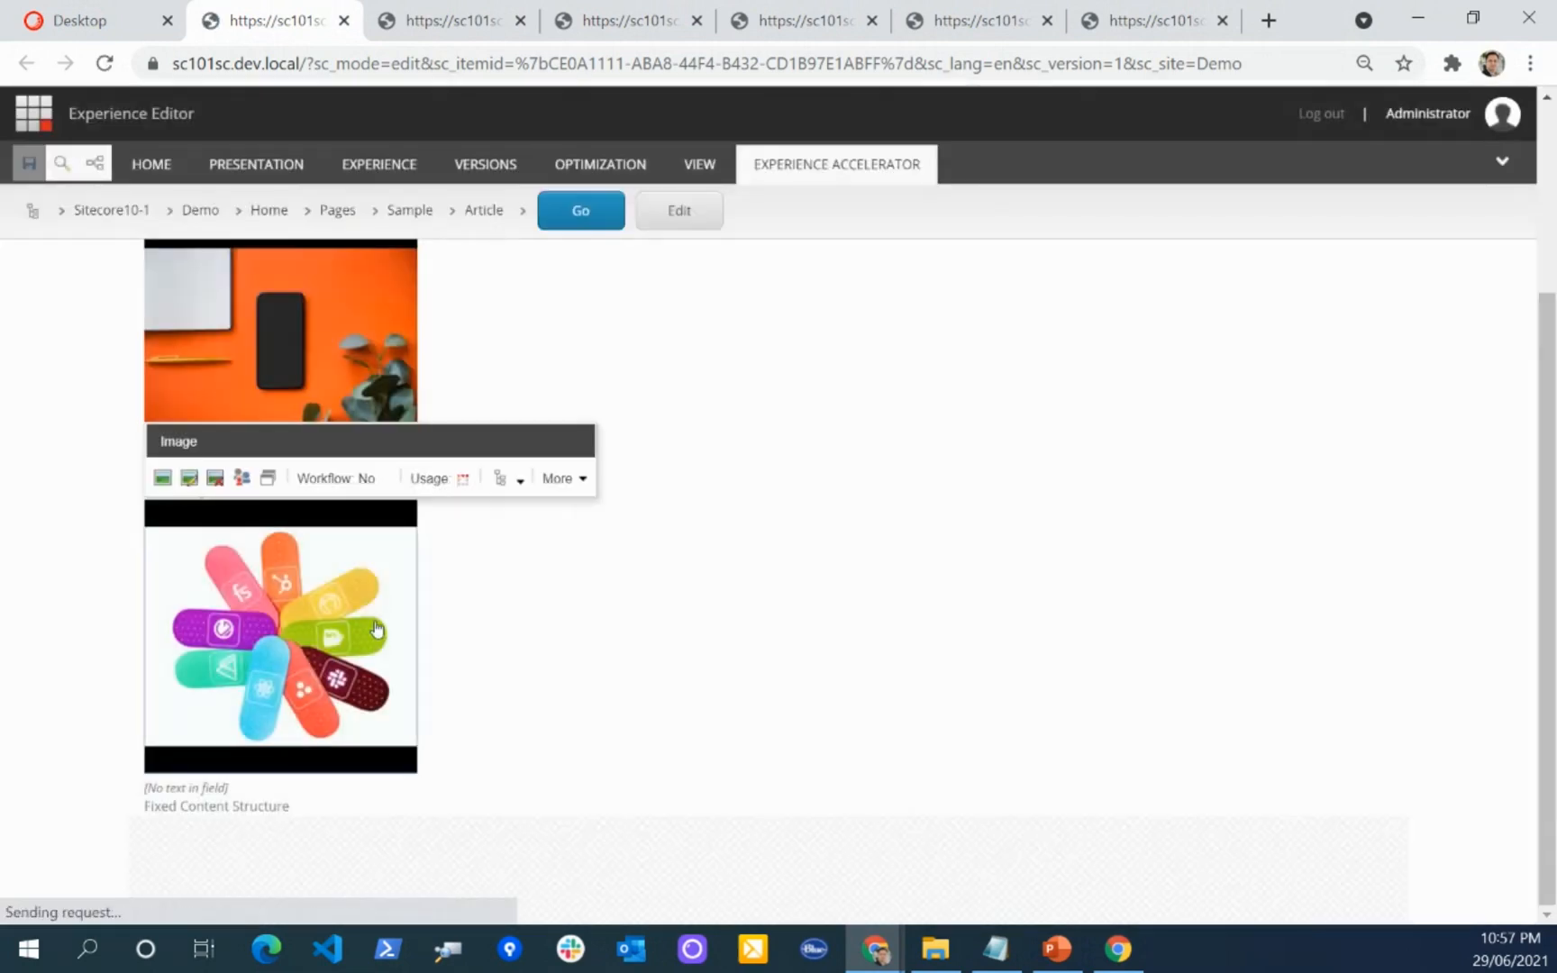
Step: Set the second Image component's laptop grid size to 4 in its component properties and save the page
left_click(514, 479)
left_click(532, 600)
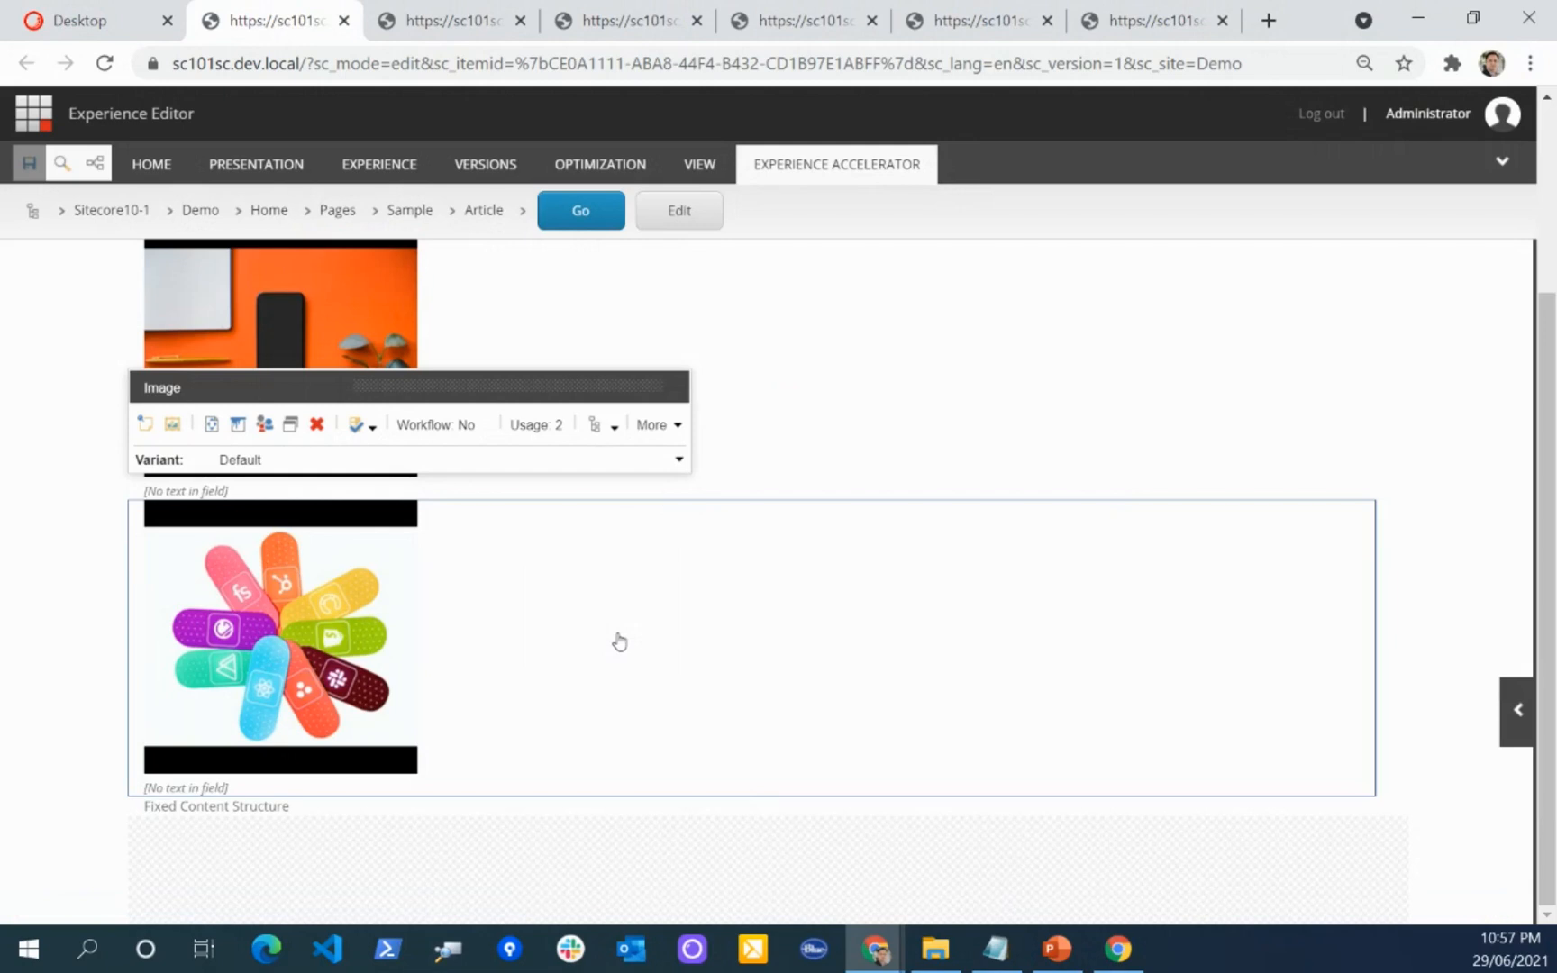
left_click(662, 424)
left_click(711, 504)
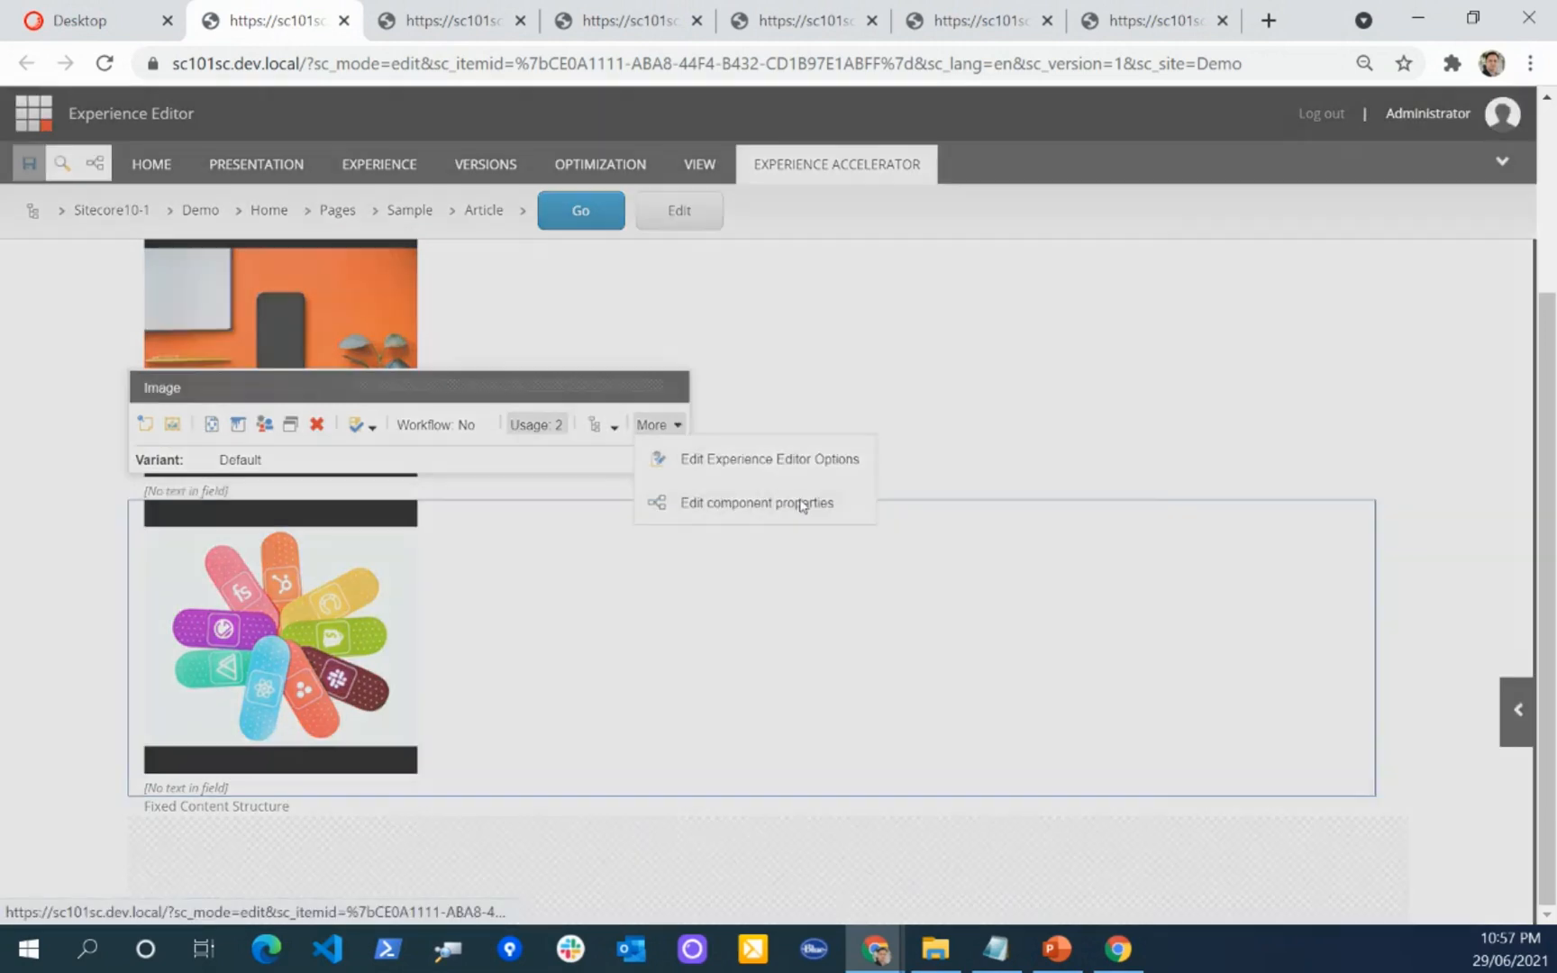
scroll(684, 511, "down", 15)
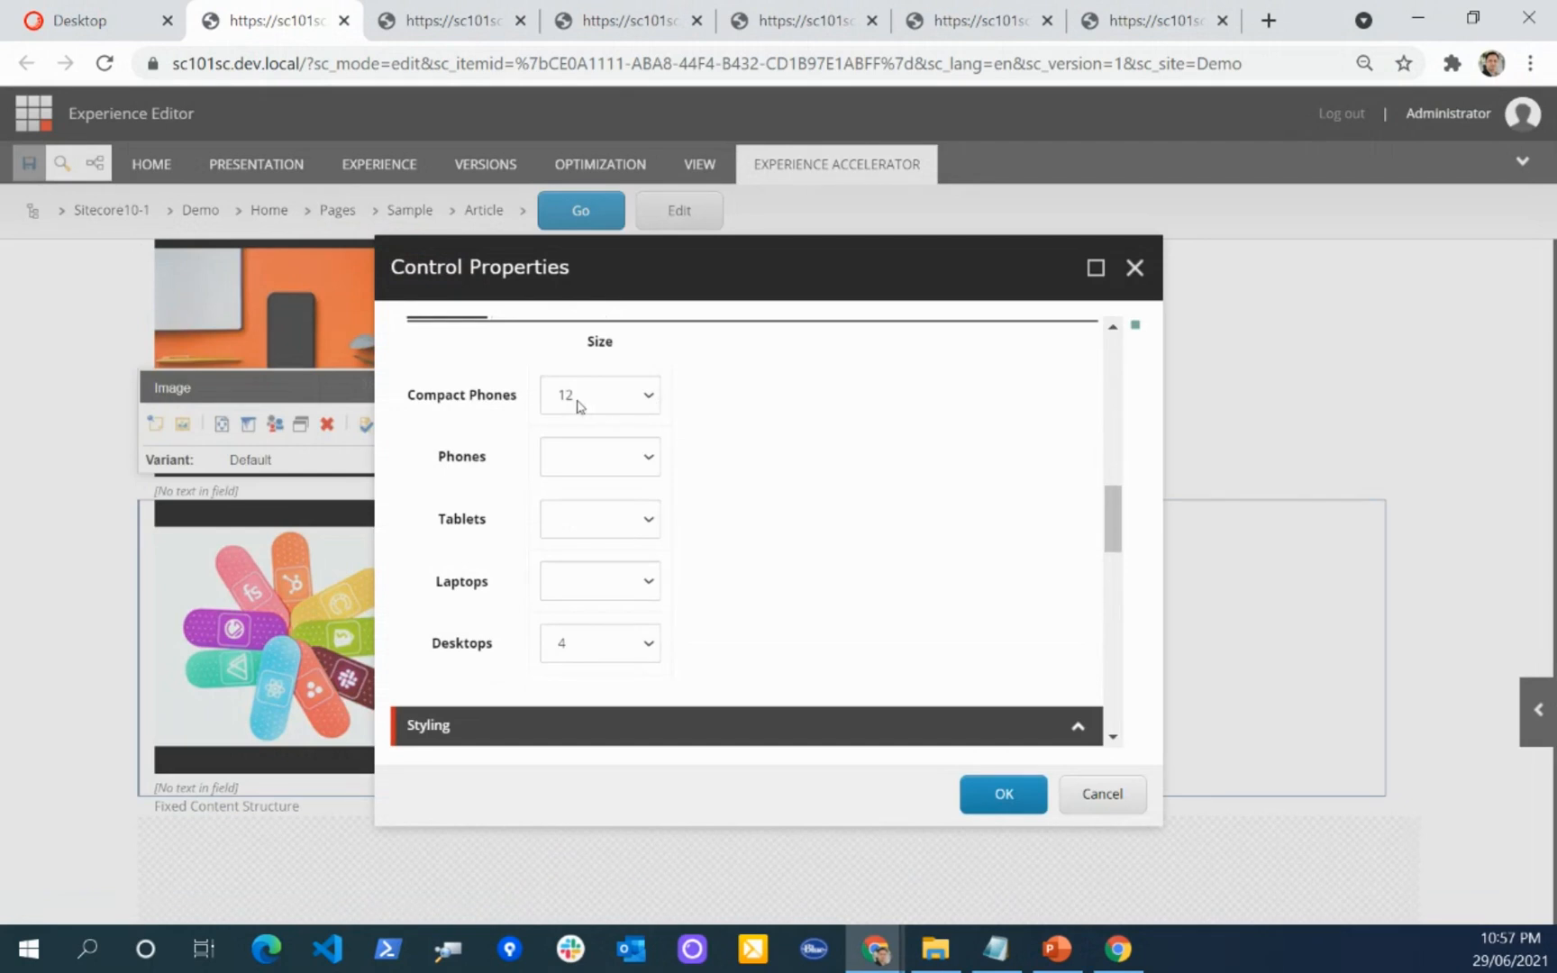
left_click(616, 586)
left_click(618, 721)
left_click(1000, 795)
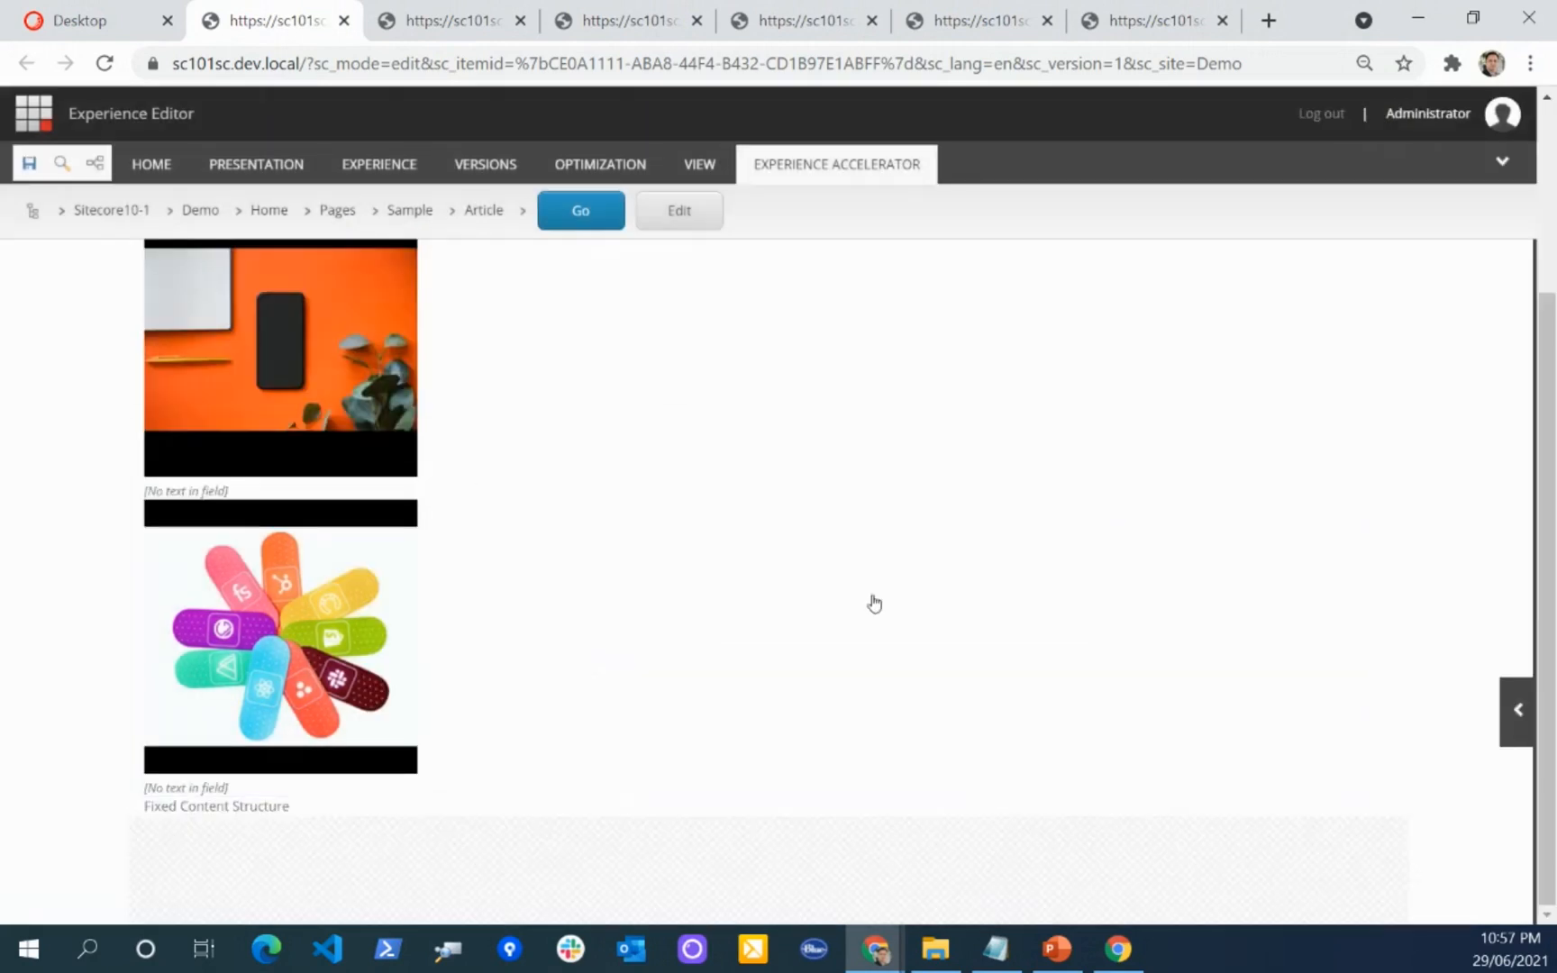
left_click(38, 166)
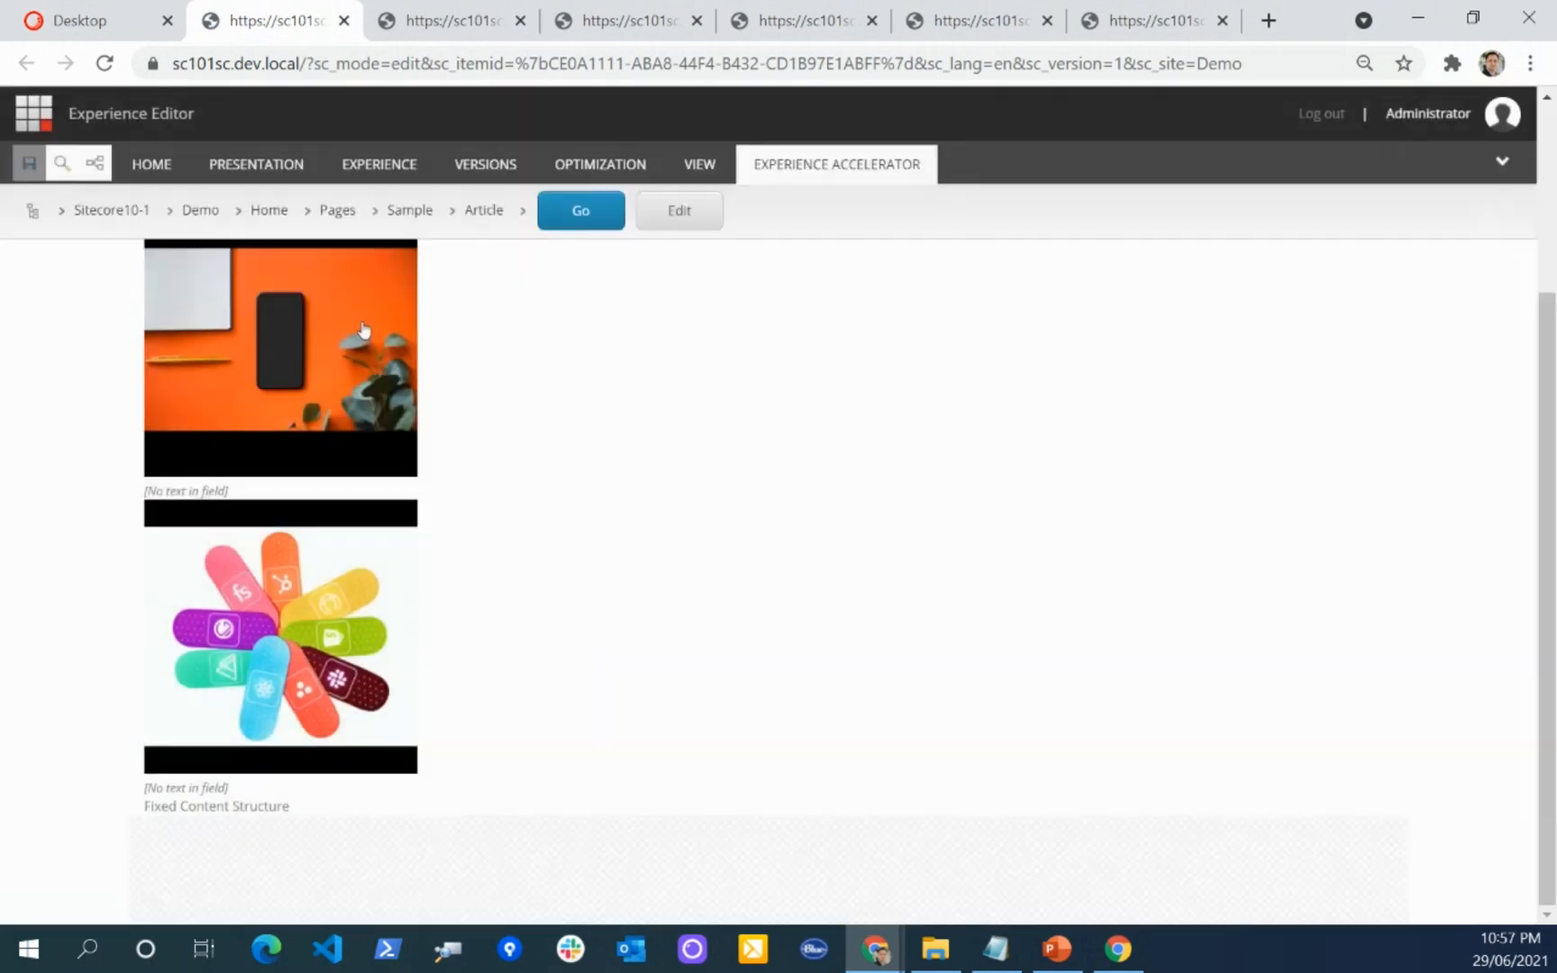
Step: Set the first Image component's laptop grid size to 4 in its component properties and save the page
left_click(362, 402)
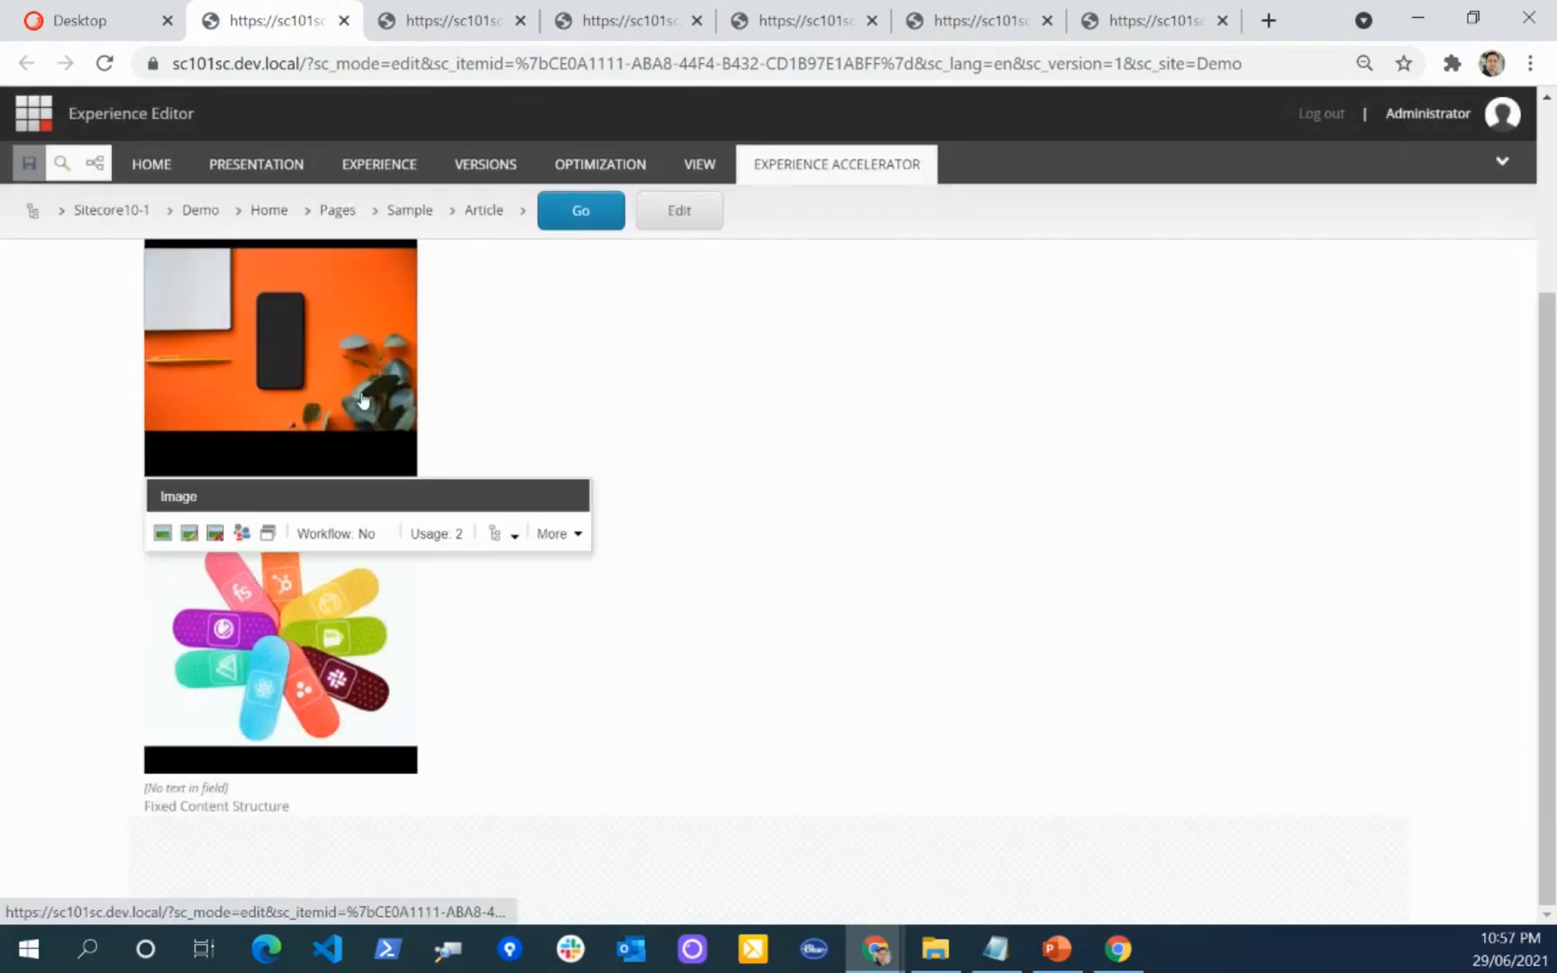
scroll(401, 392, "up", 2)
left_click(514, 429)
left_click(608, 586)
left_click(677, 372)
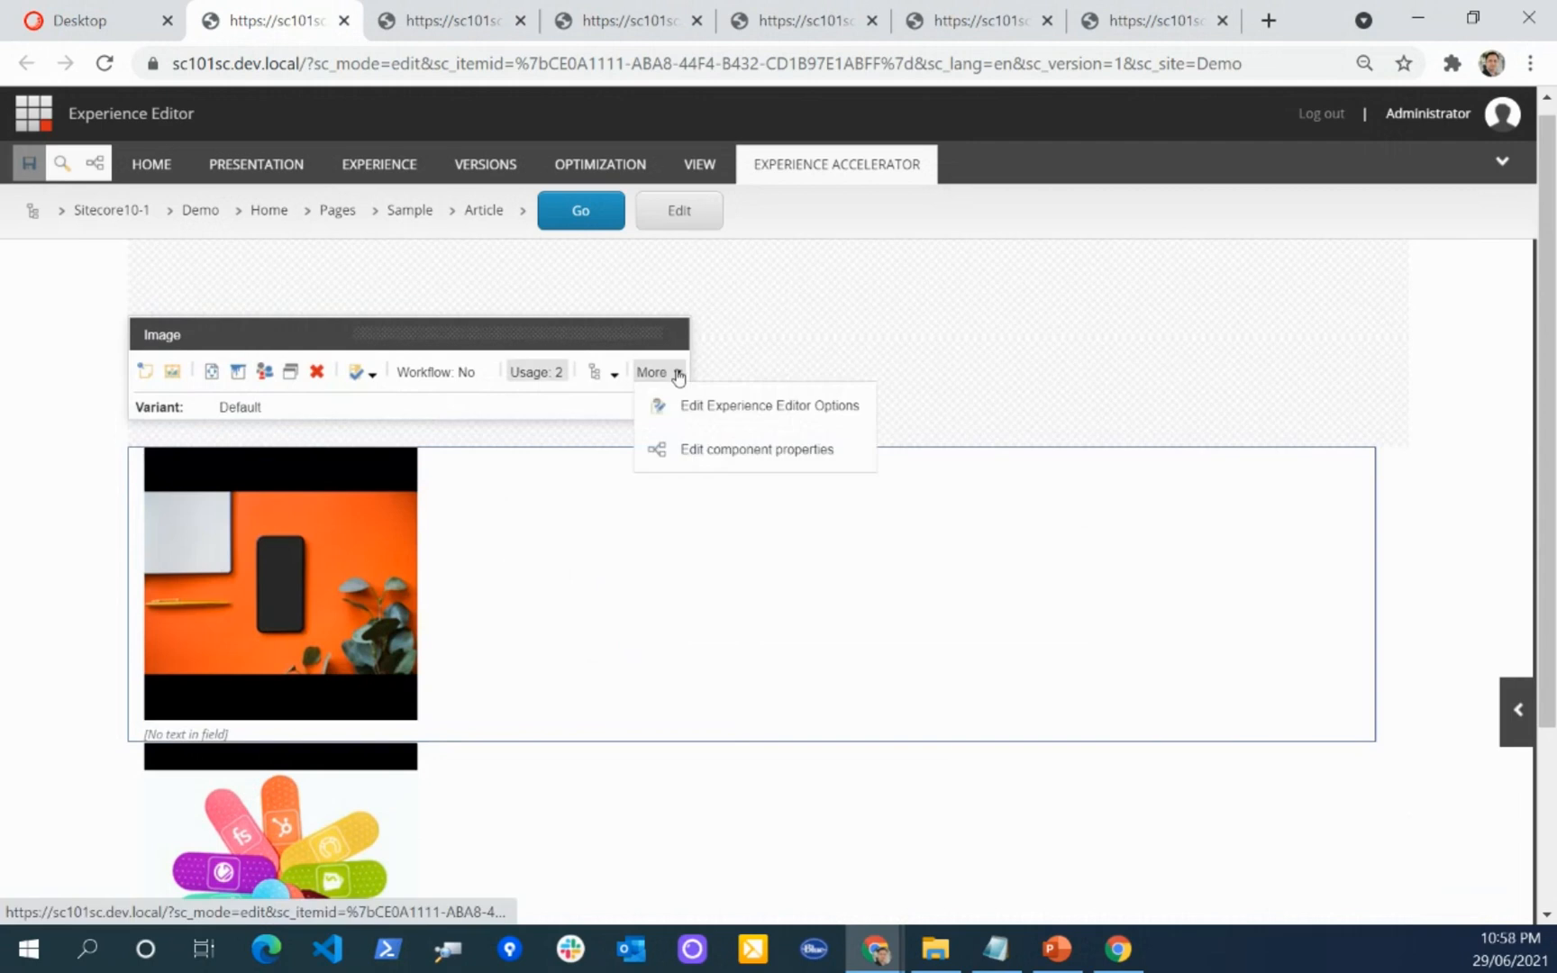
left_click(734, 453)
scroll(730, 470, "down", 3)
scroll(711, 473, "down", 10)
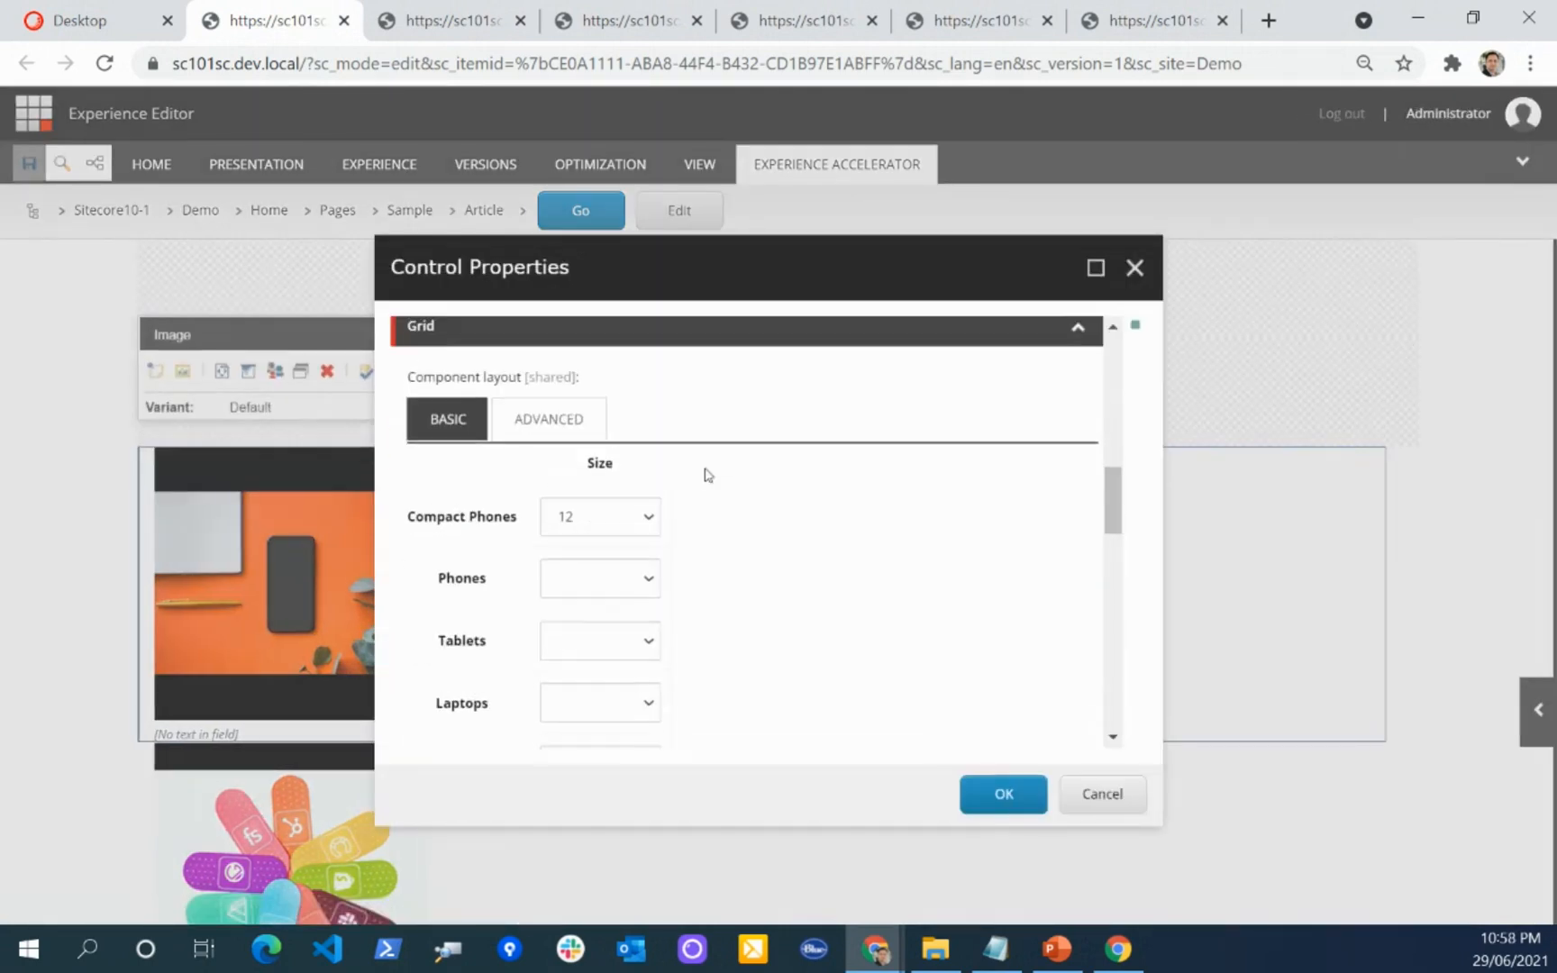
left_click(600, 461)
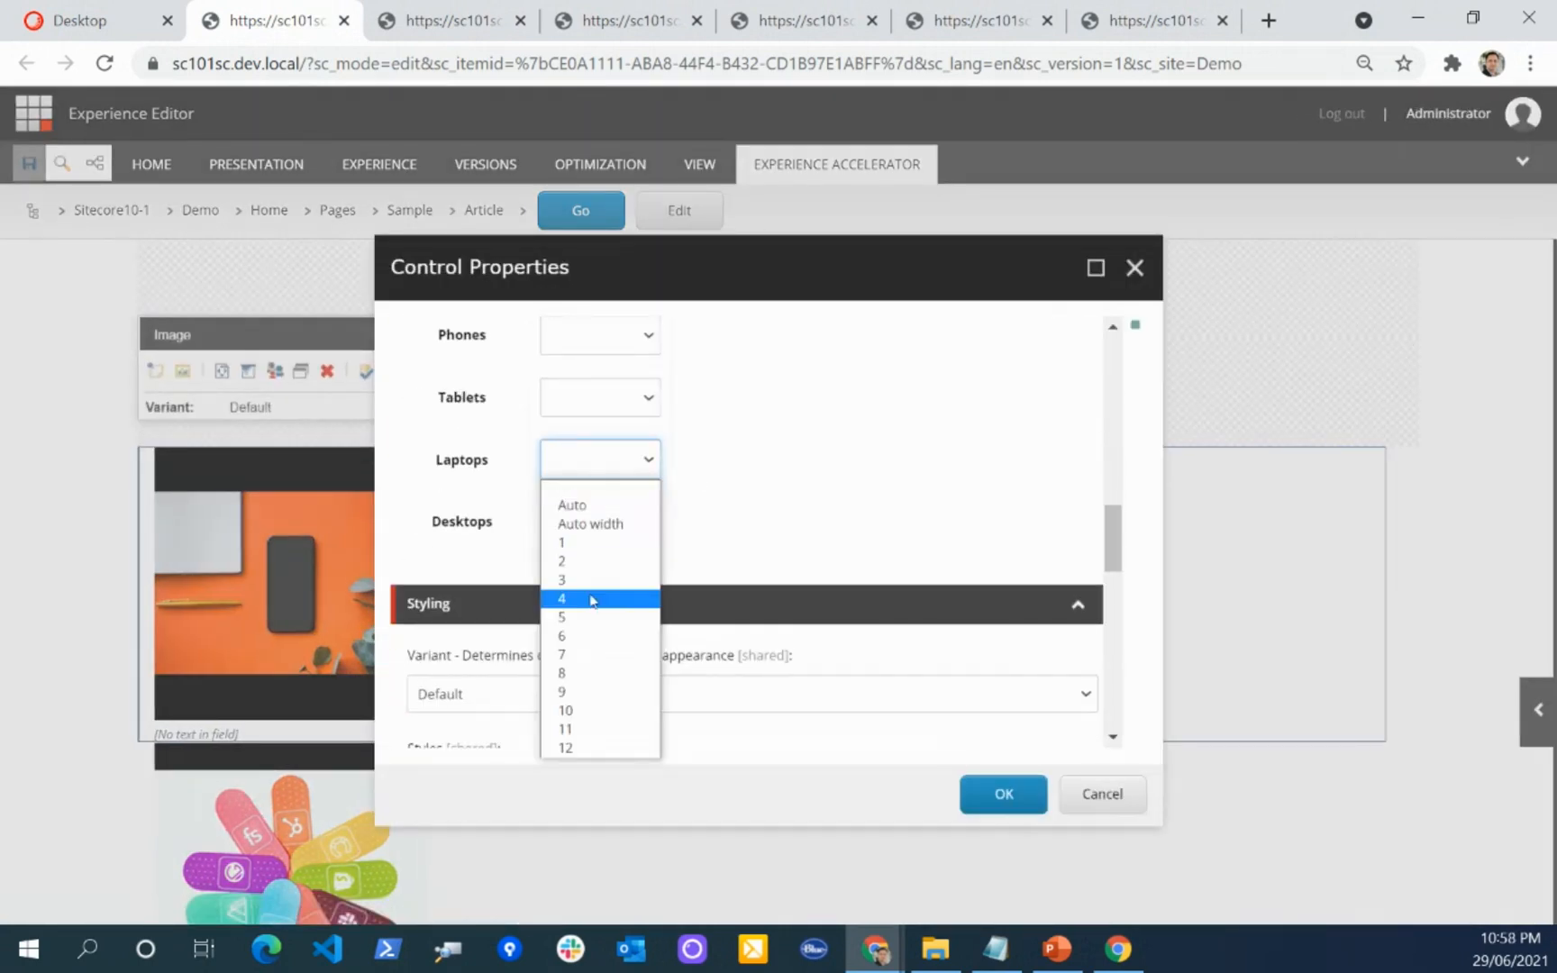
left_click(582, 599)
left_click(1002, 794)
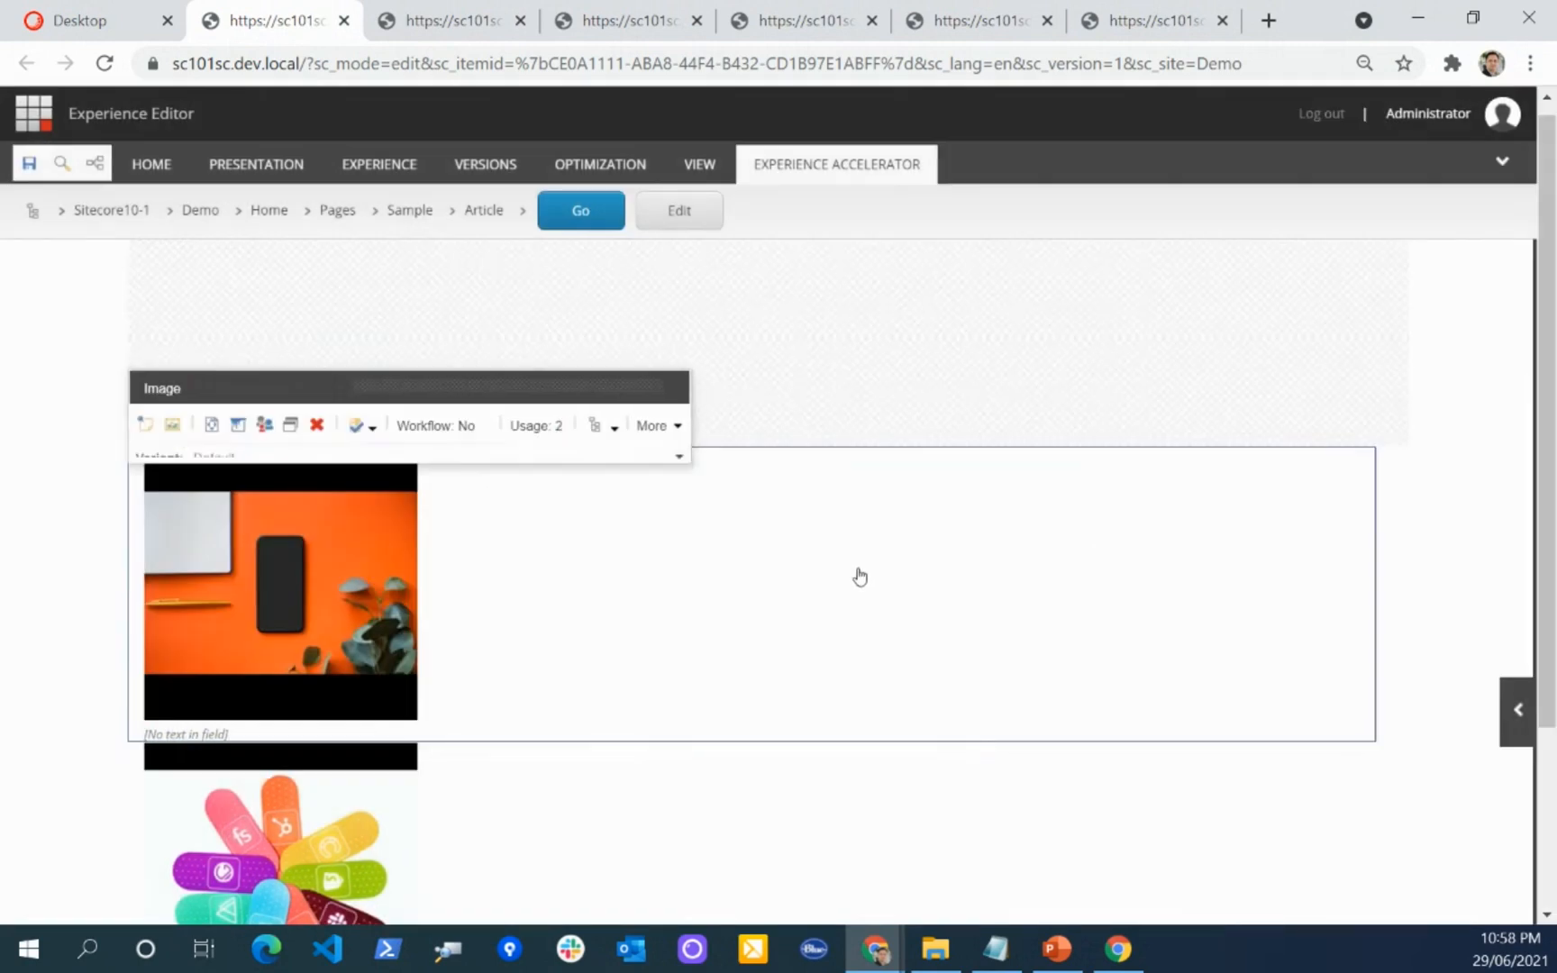
left_click(21, 166)
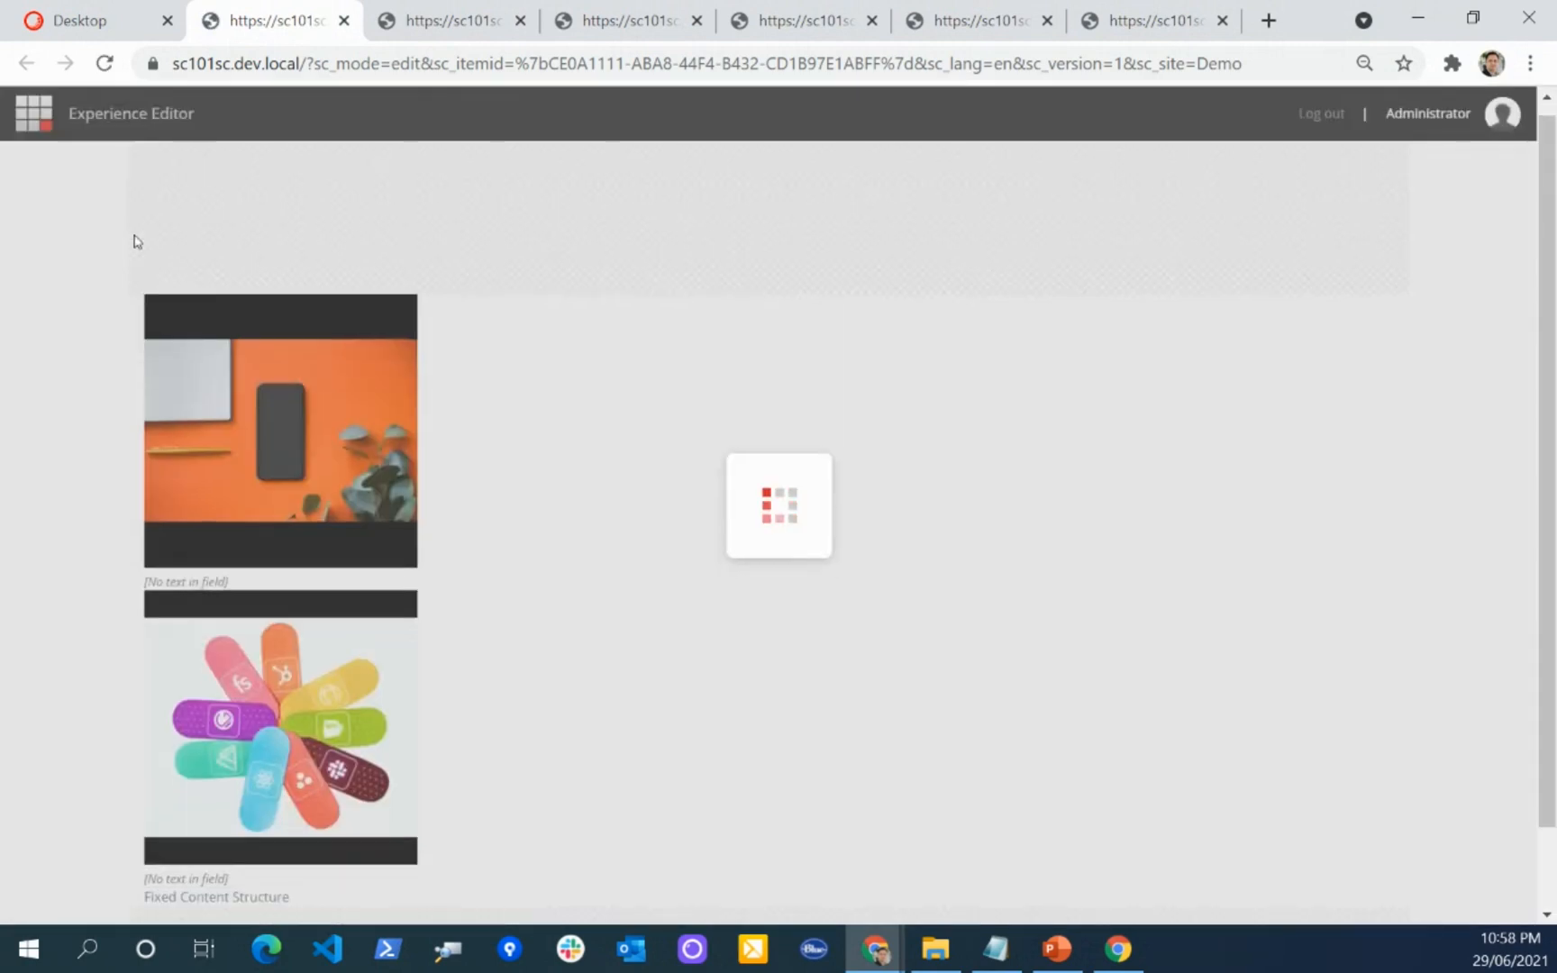
scroll(638, 532, "down", 2)
scroll(636, 531, "up", 3)
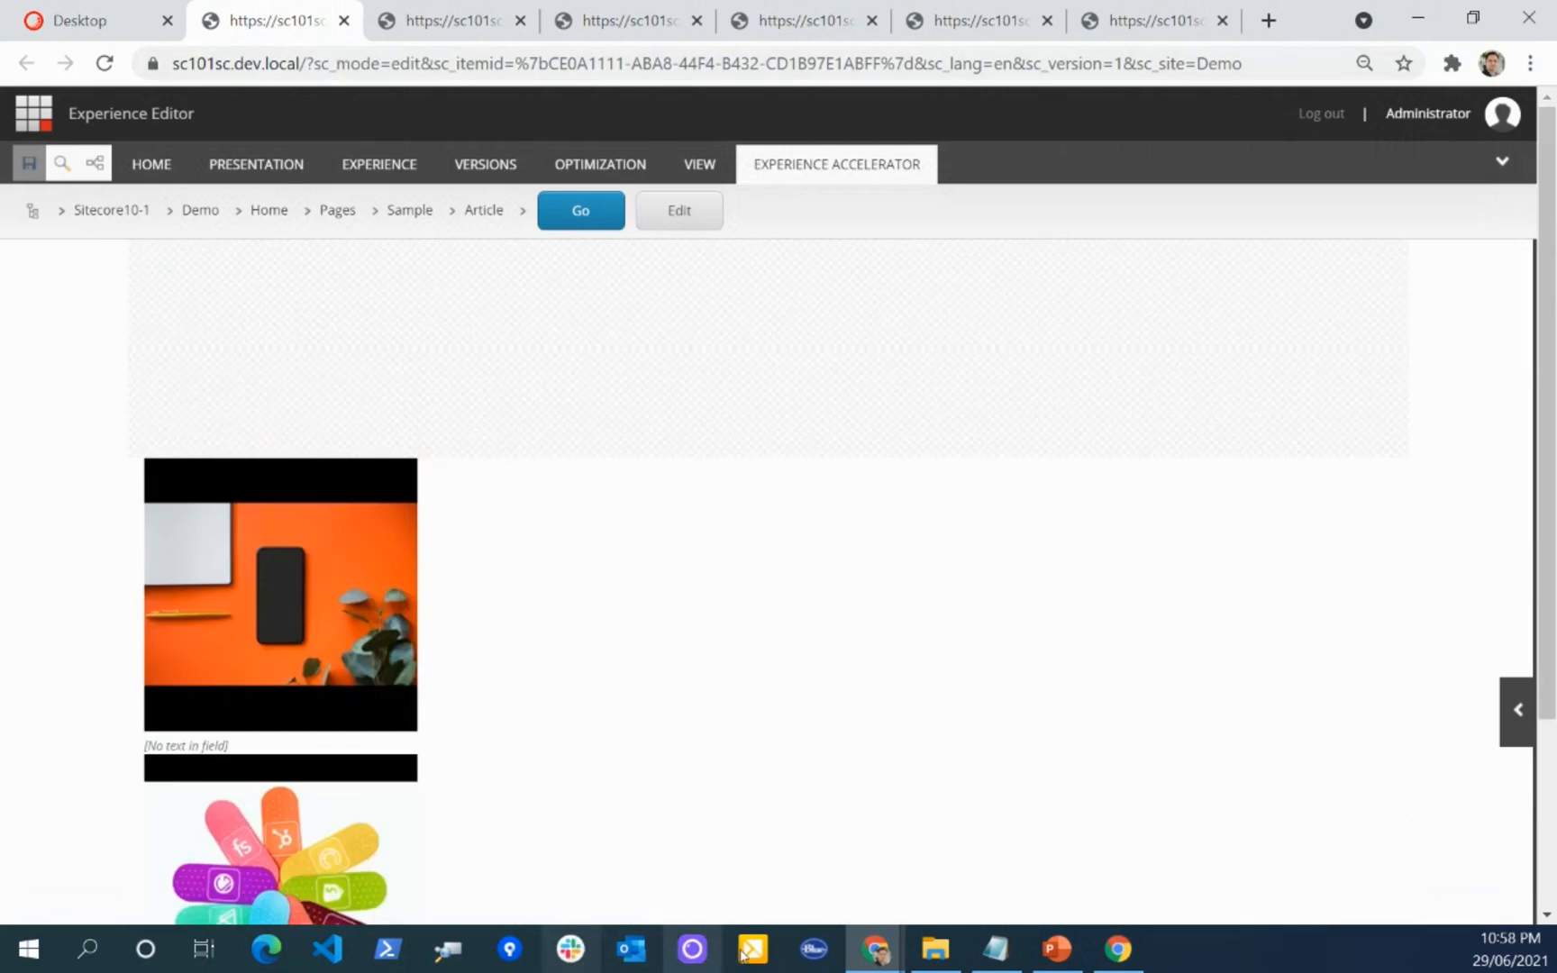
Step: Switch to the Incognito browser window and open the Article page from the site's page list
left_click(874, 949)
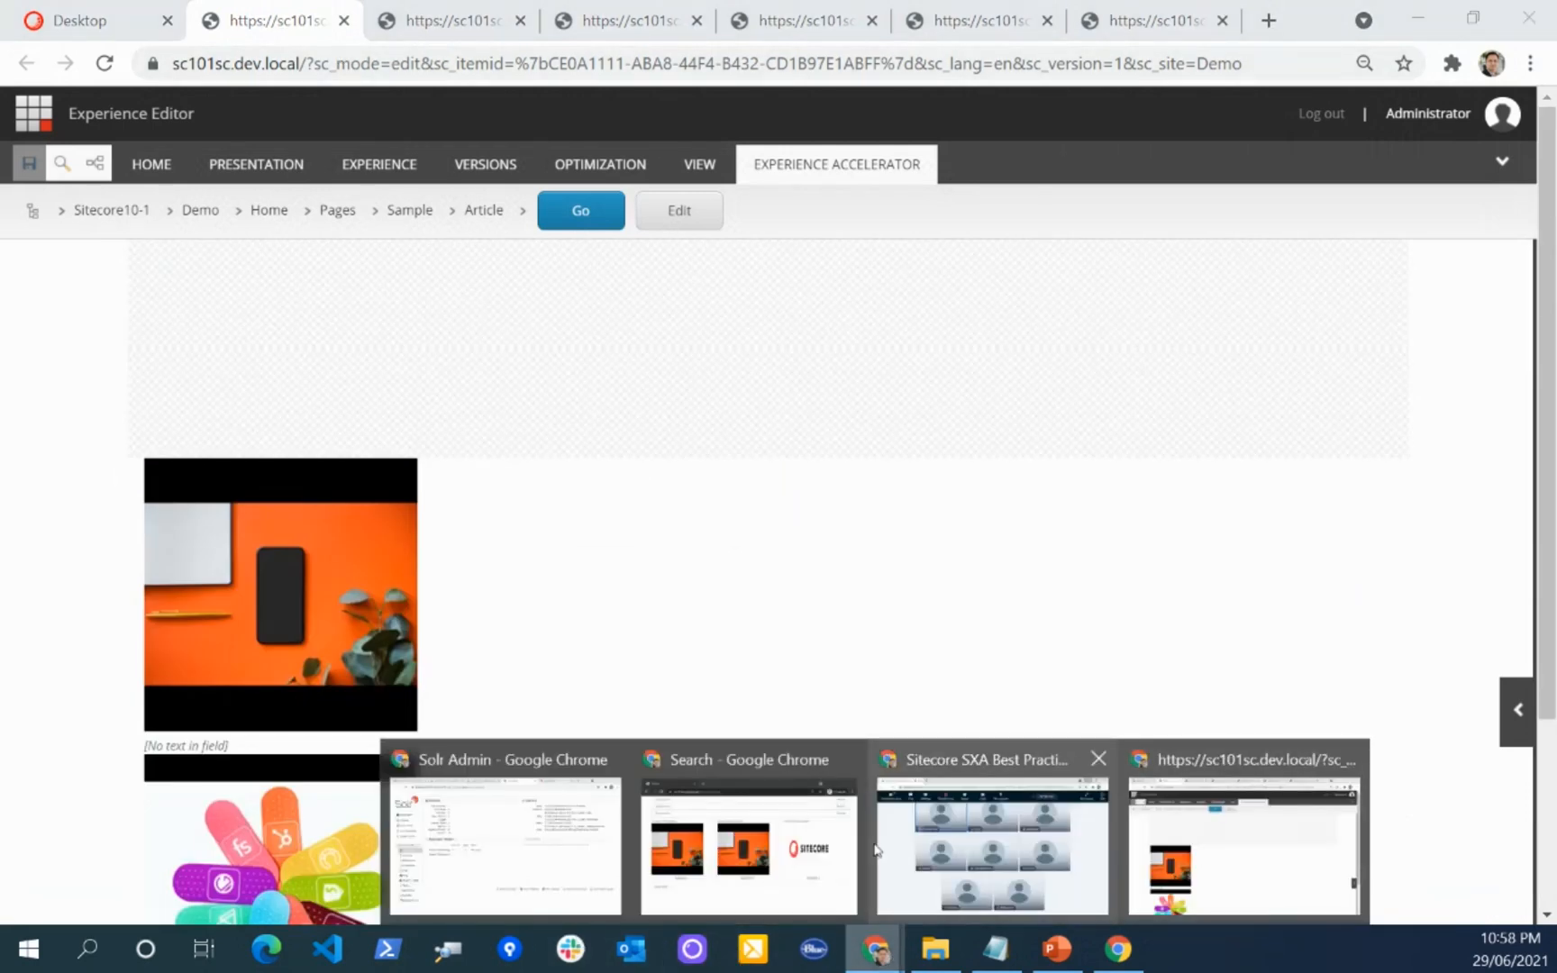
left_click(847, 847)
left_click(592, 225)
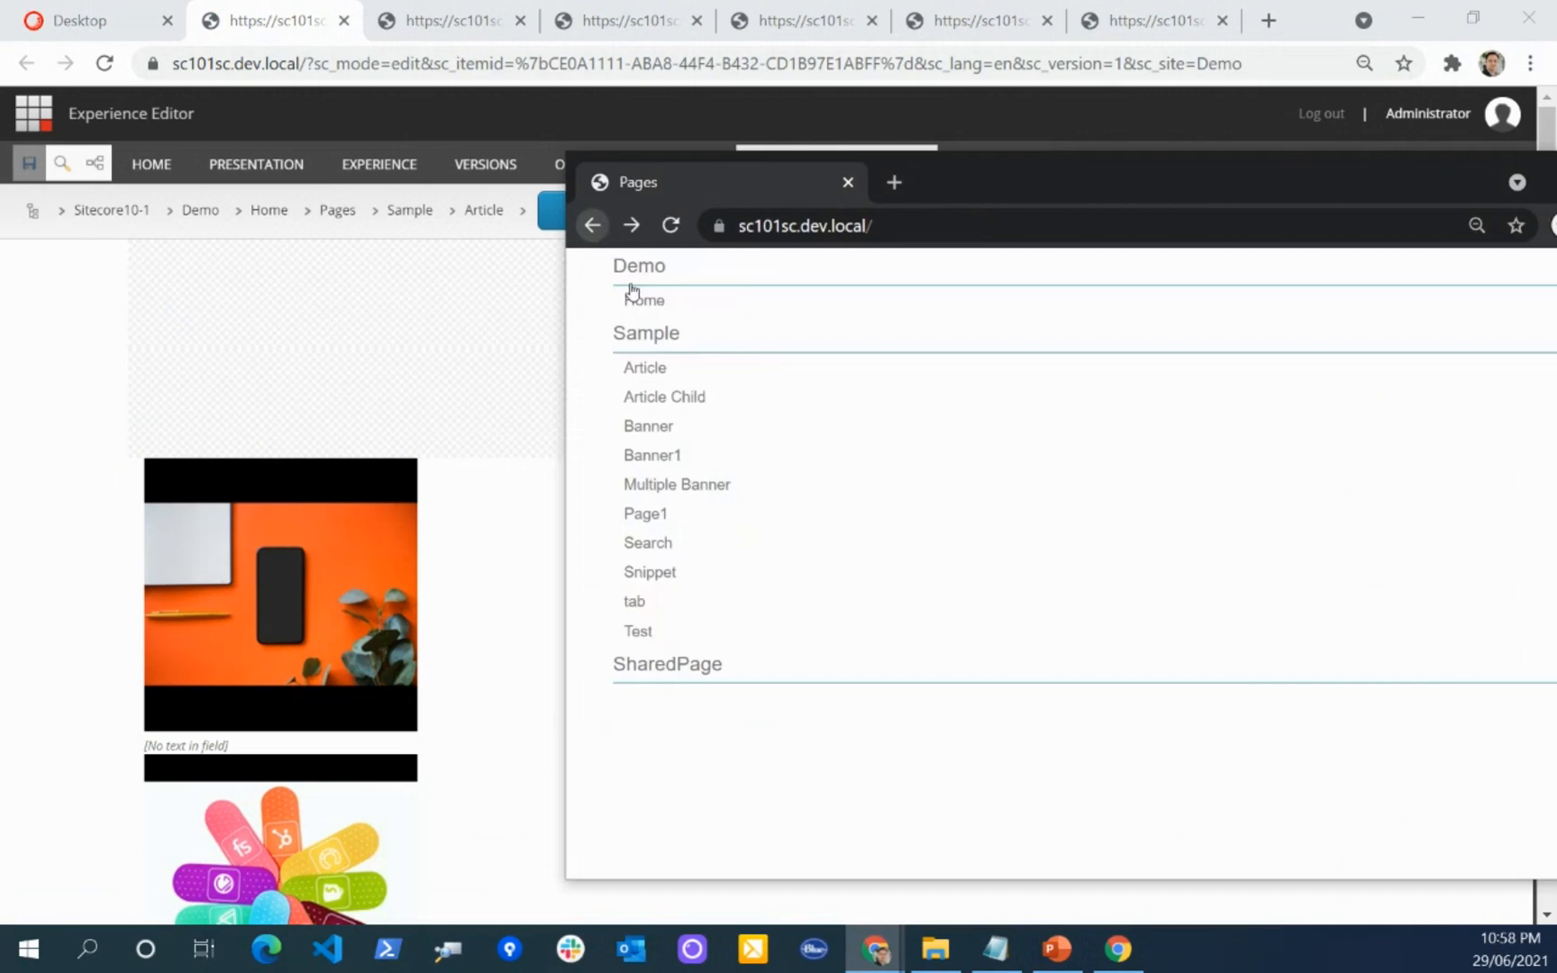
left_click(657, 372)
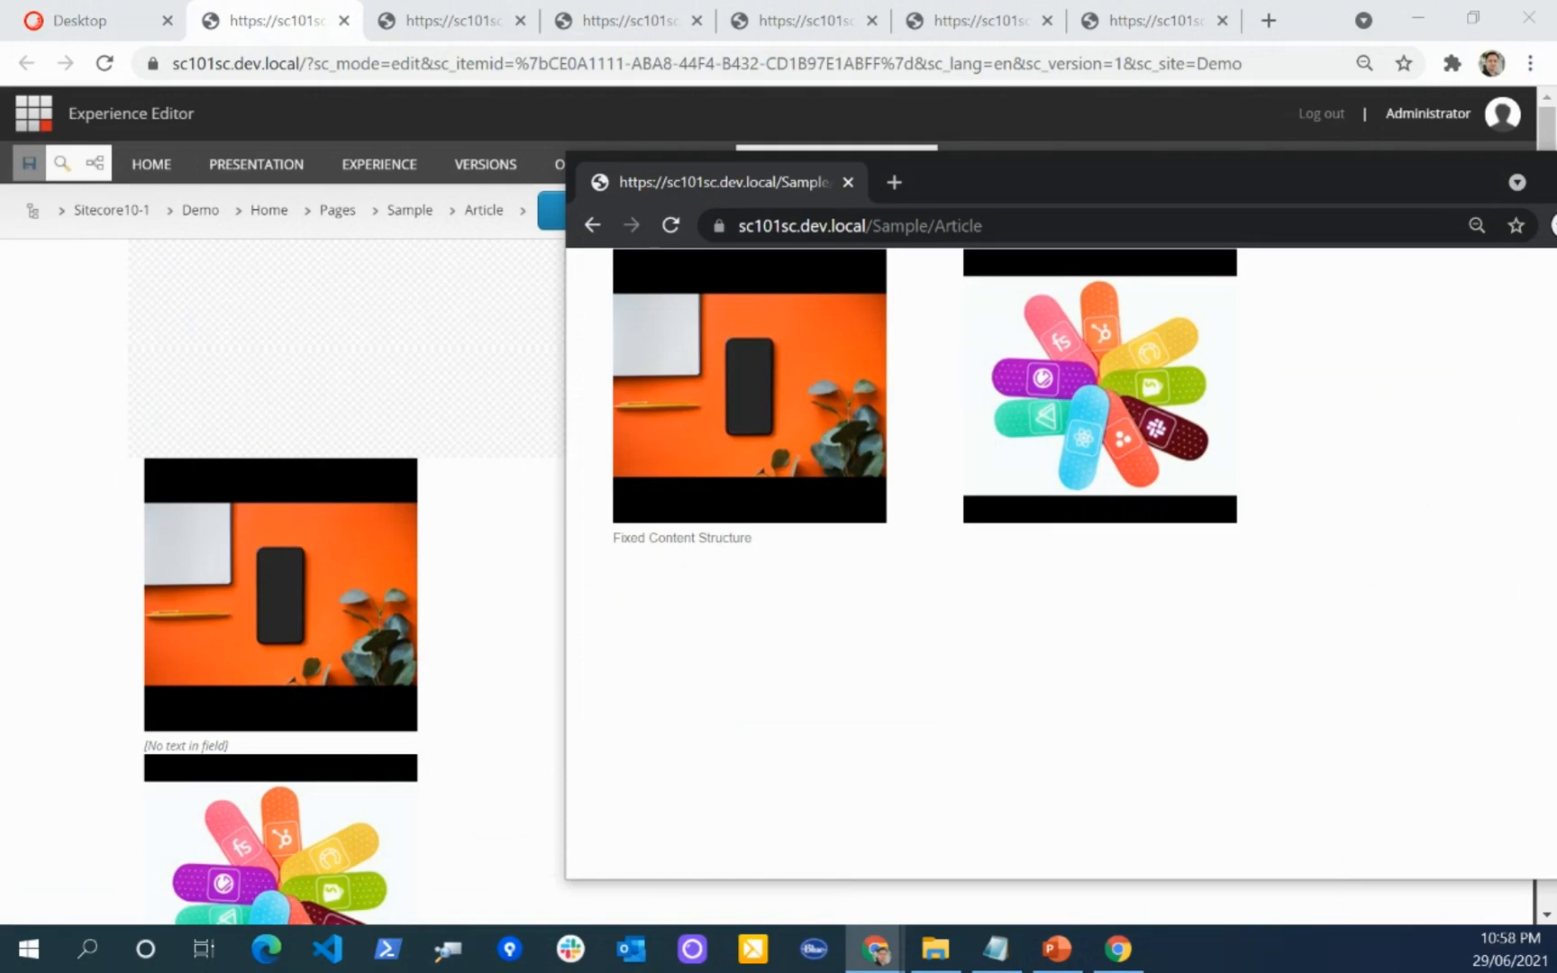
Step: Move and resize the Incognito window to examine how the two images reflow at different widths
mouse_move(1556, 414)
left_mouse_down()
mouse_move(1404, 413)
mouse_move(1556, 414)
left_mouse_up()
left_click_drag(1134, 167, 839, 136)
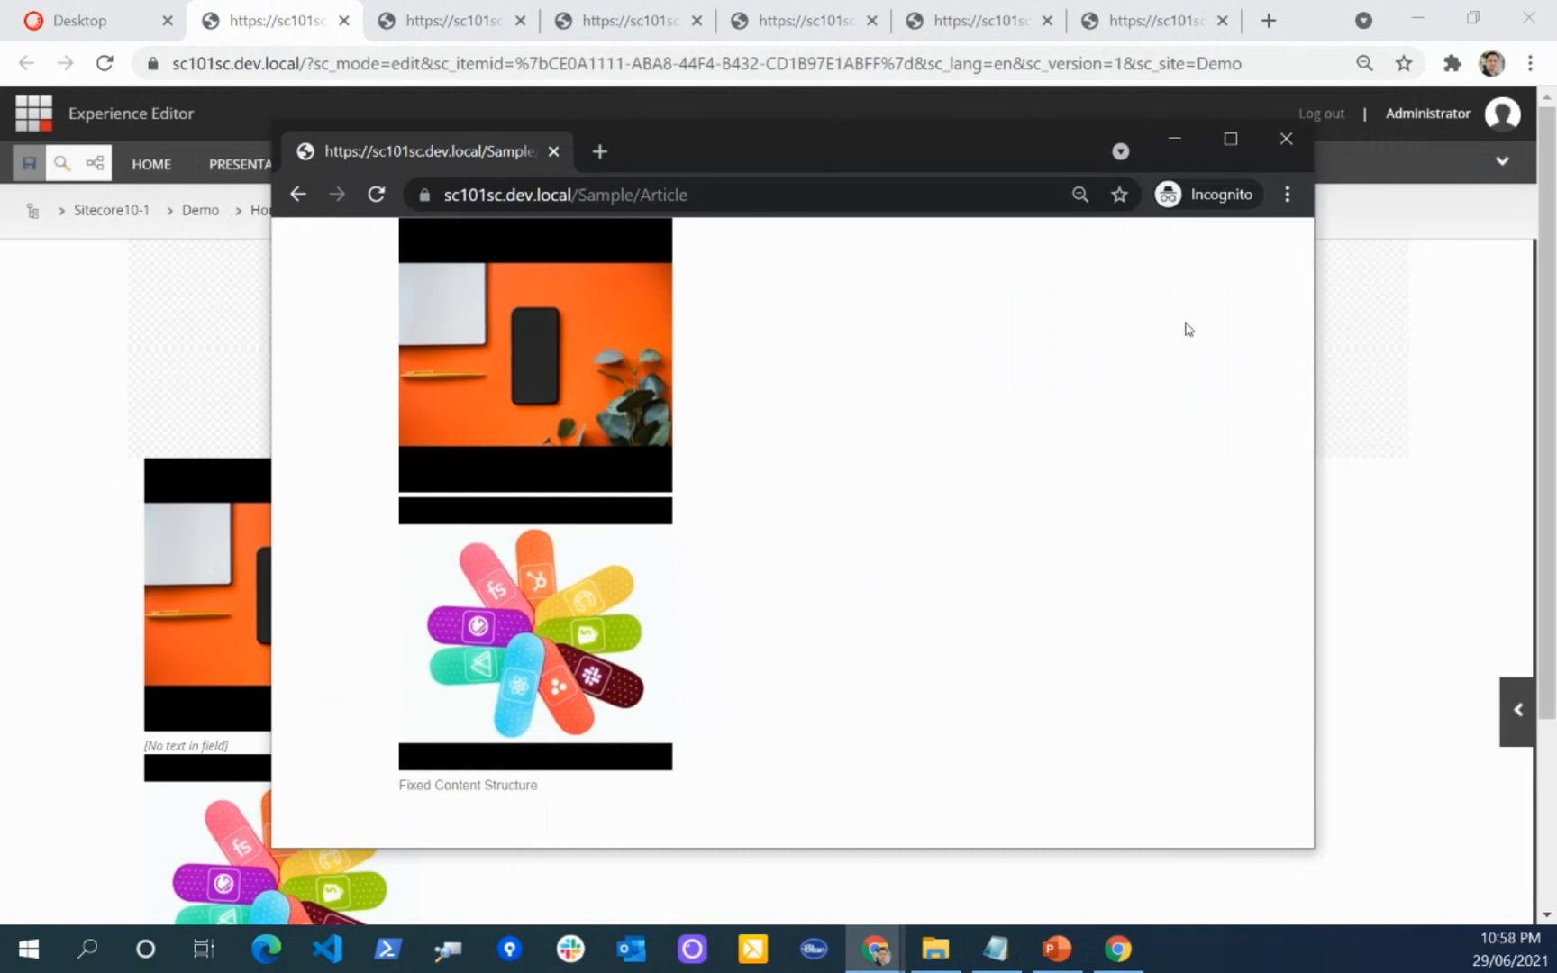
left_click_drag(1318, 382, 1548, 417)
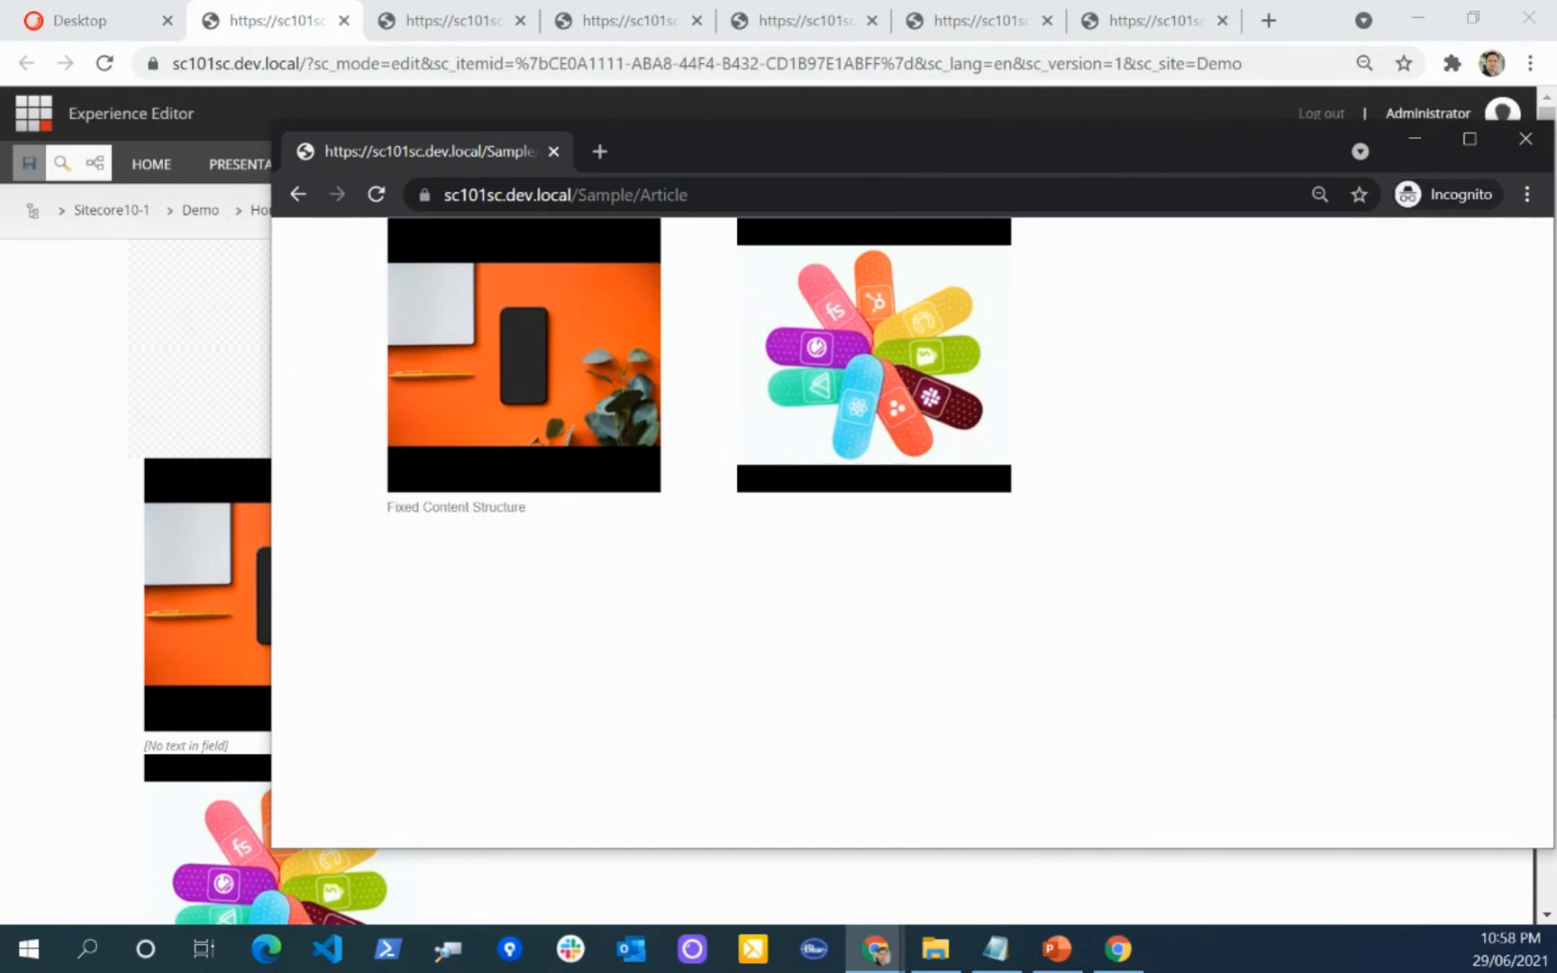
left_click_drag(1115, 153, 1083, 125)
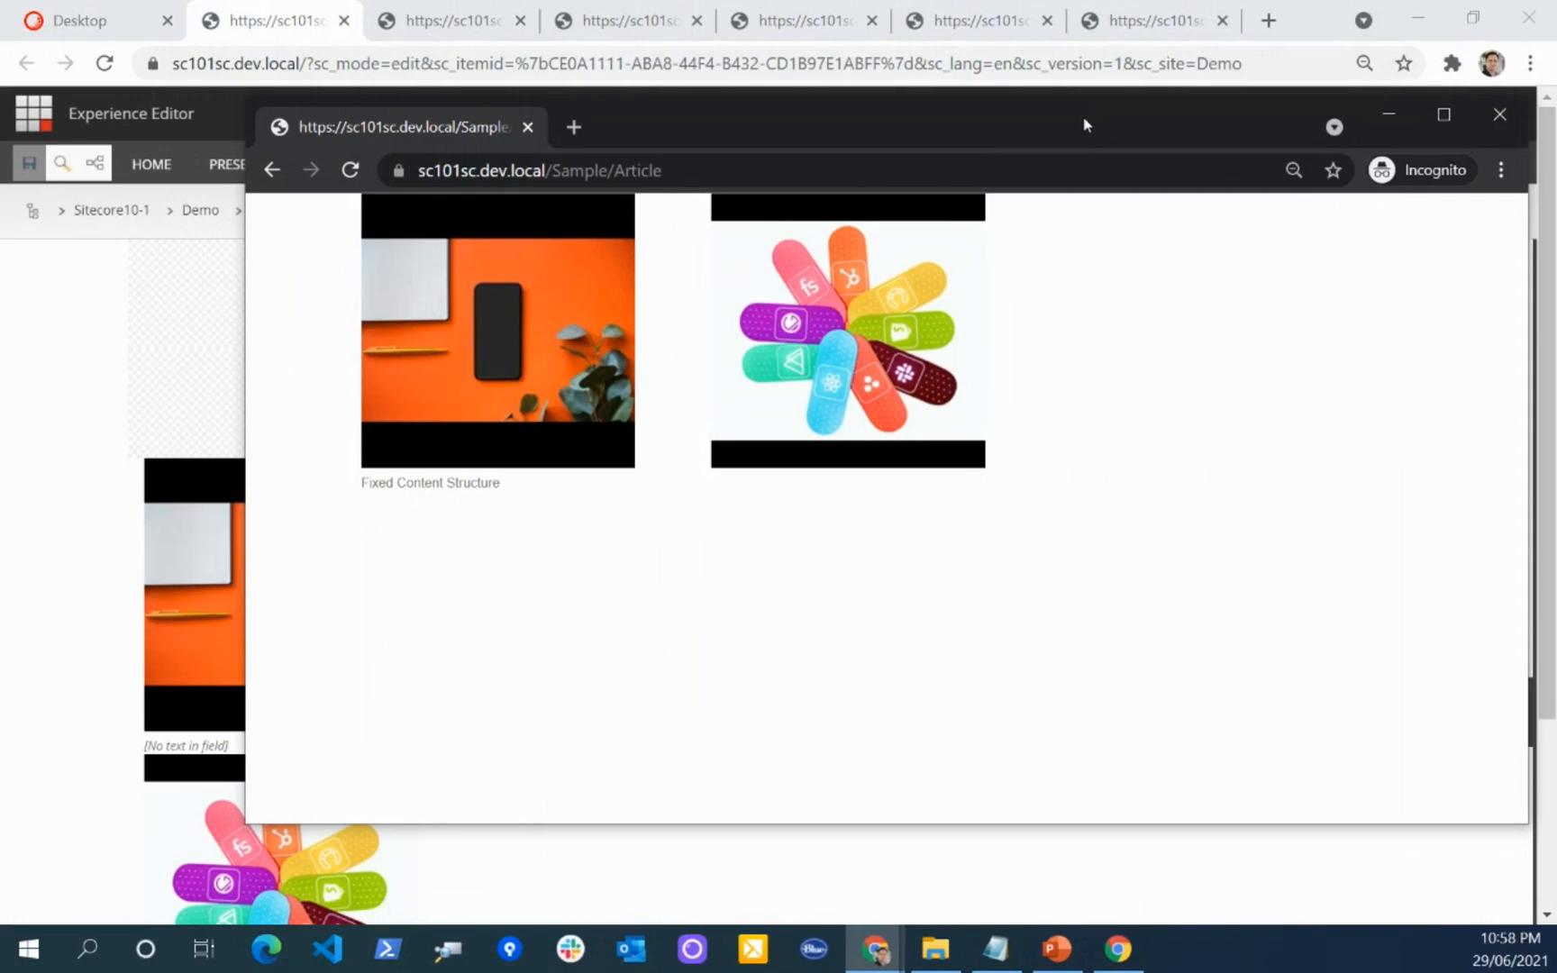
left_click_drag(1528, 364, 1503, 388)
Step: Return to the Experience Editor and add a third Image rendering directly below the second image
left_click(58, 511)
scroll(534, 545, "down", 3)
left_click(463, 705)
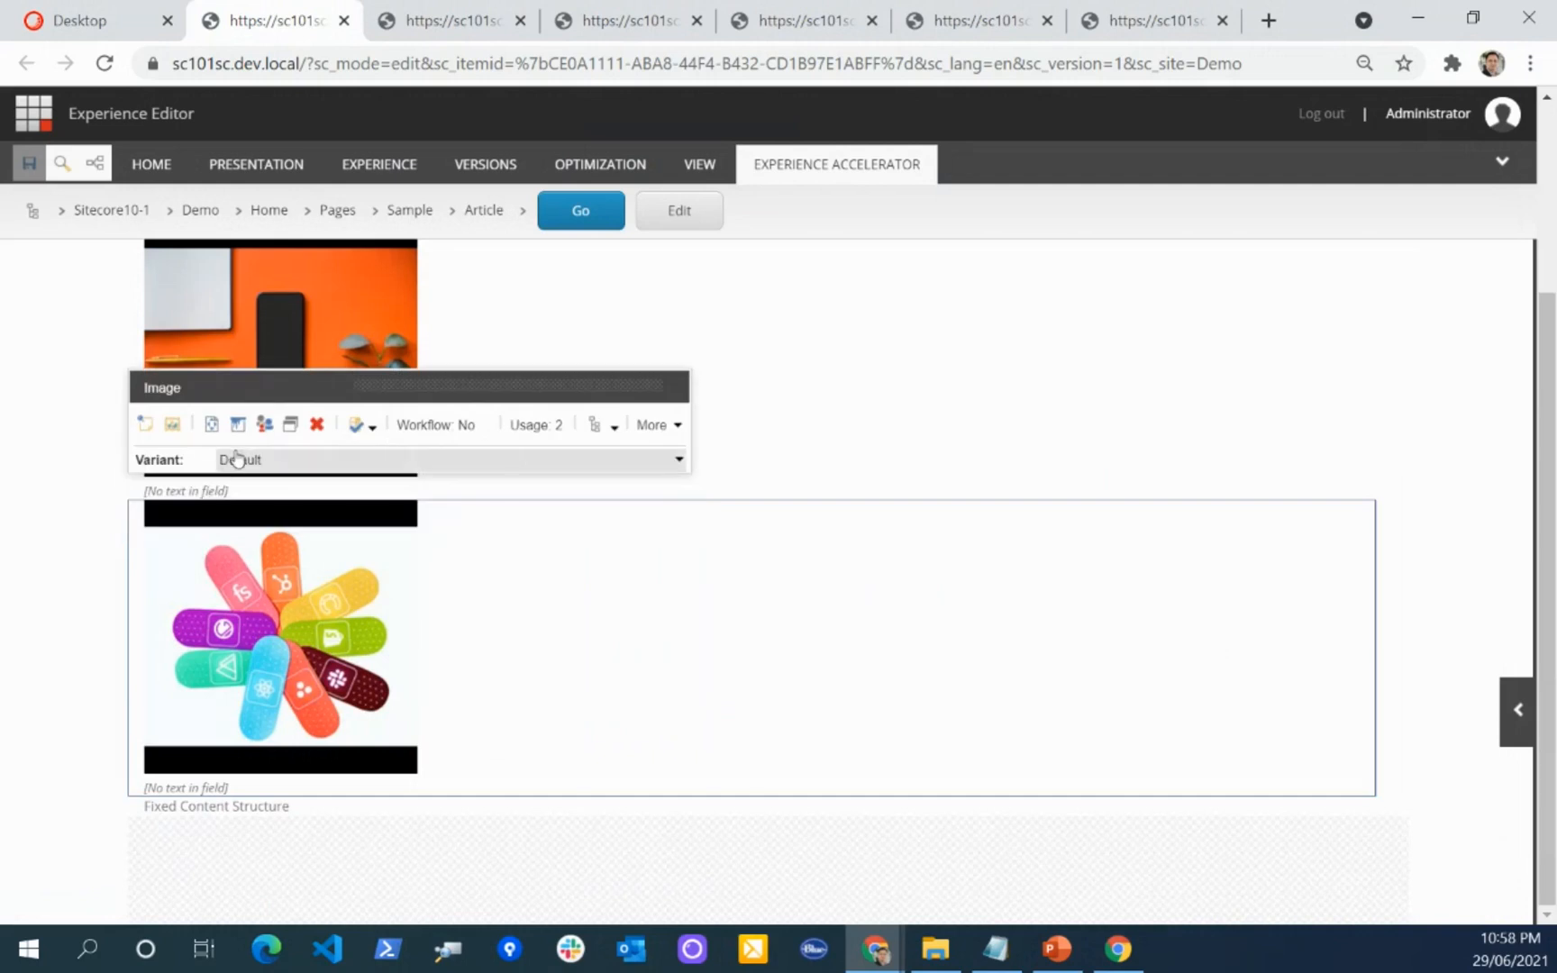
left_click(95, 163)
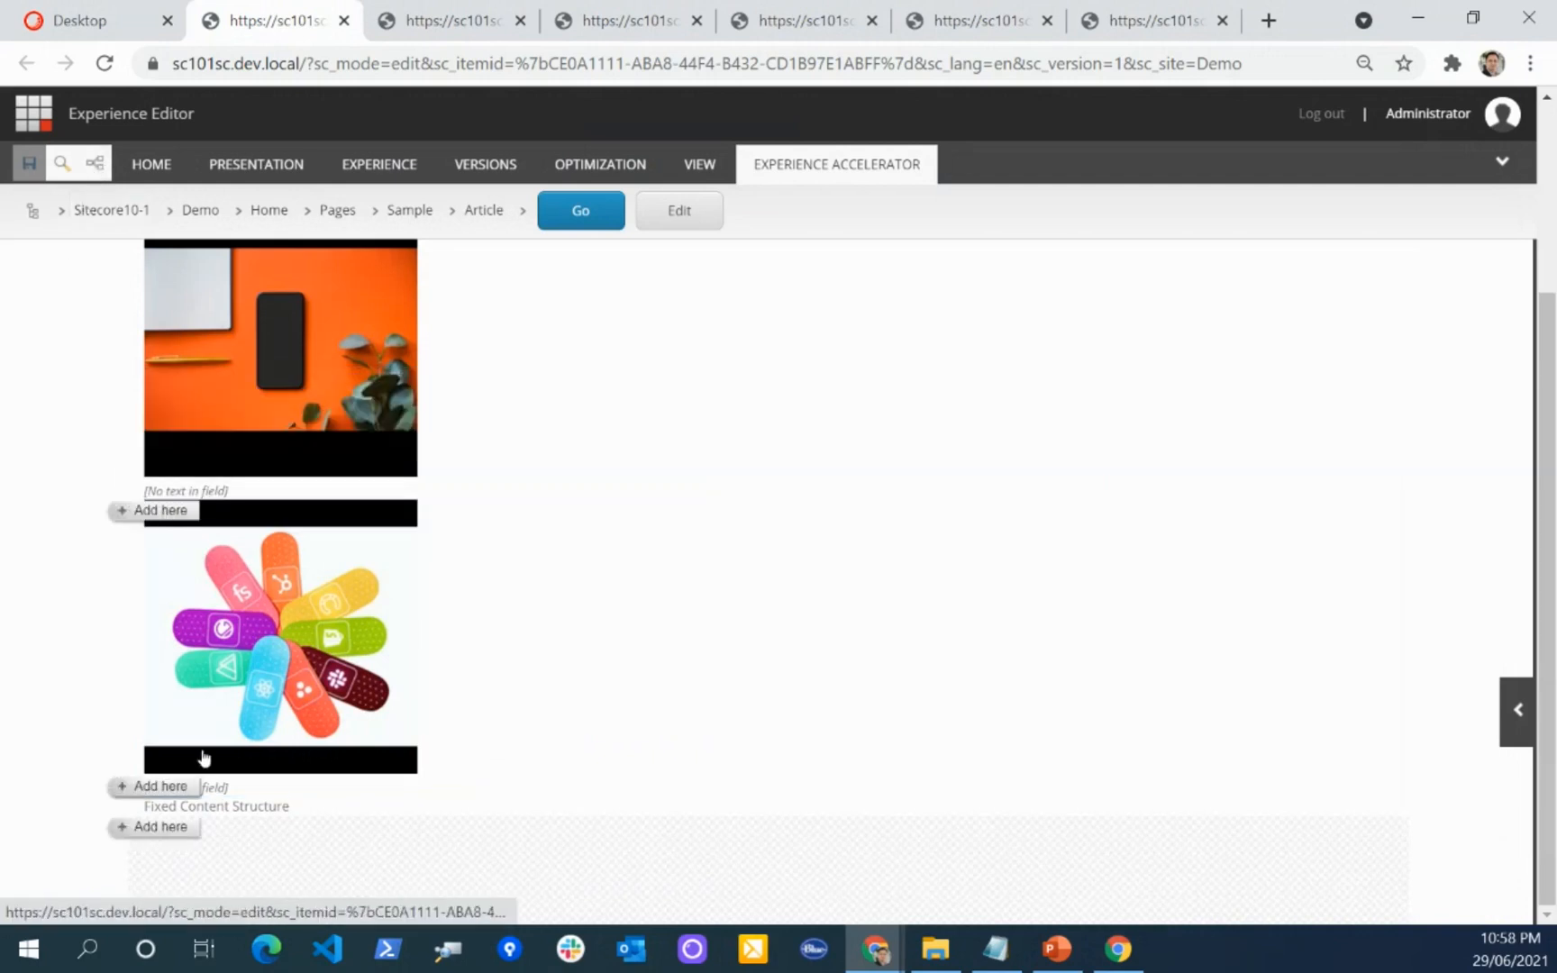
left_click(167, 793)
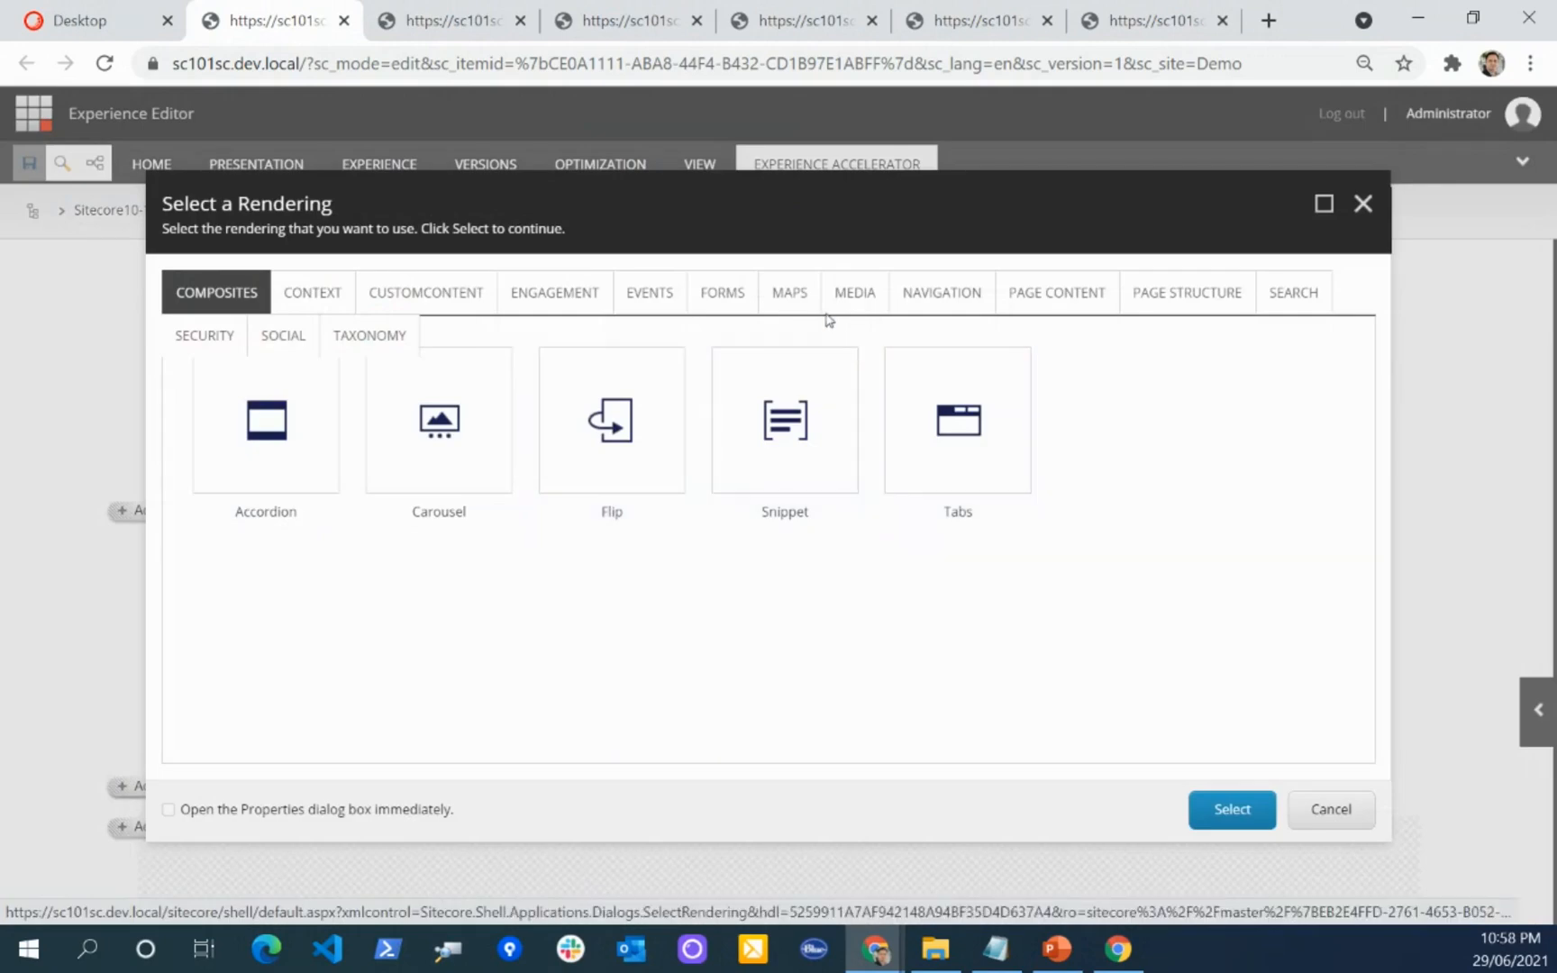
left_click(854, 295)
left_click(618, 434)
left_click(1230, 811)
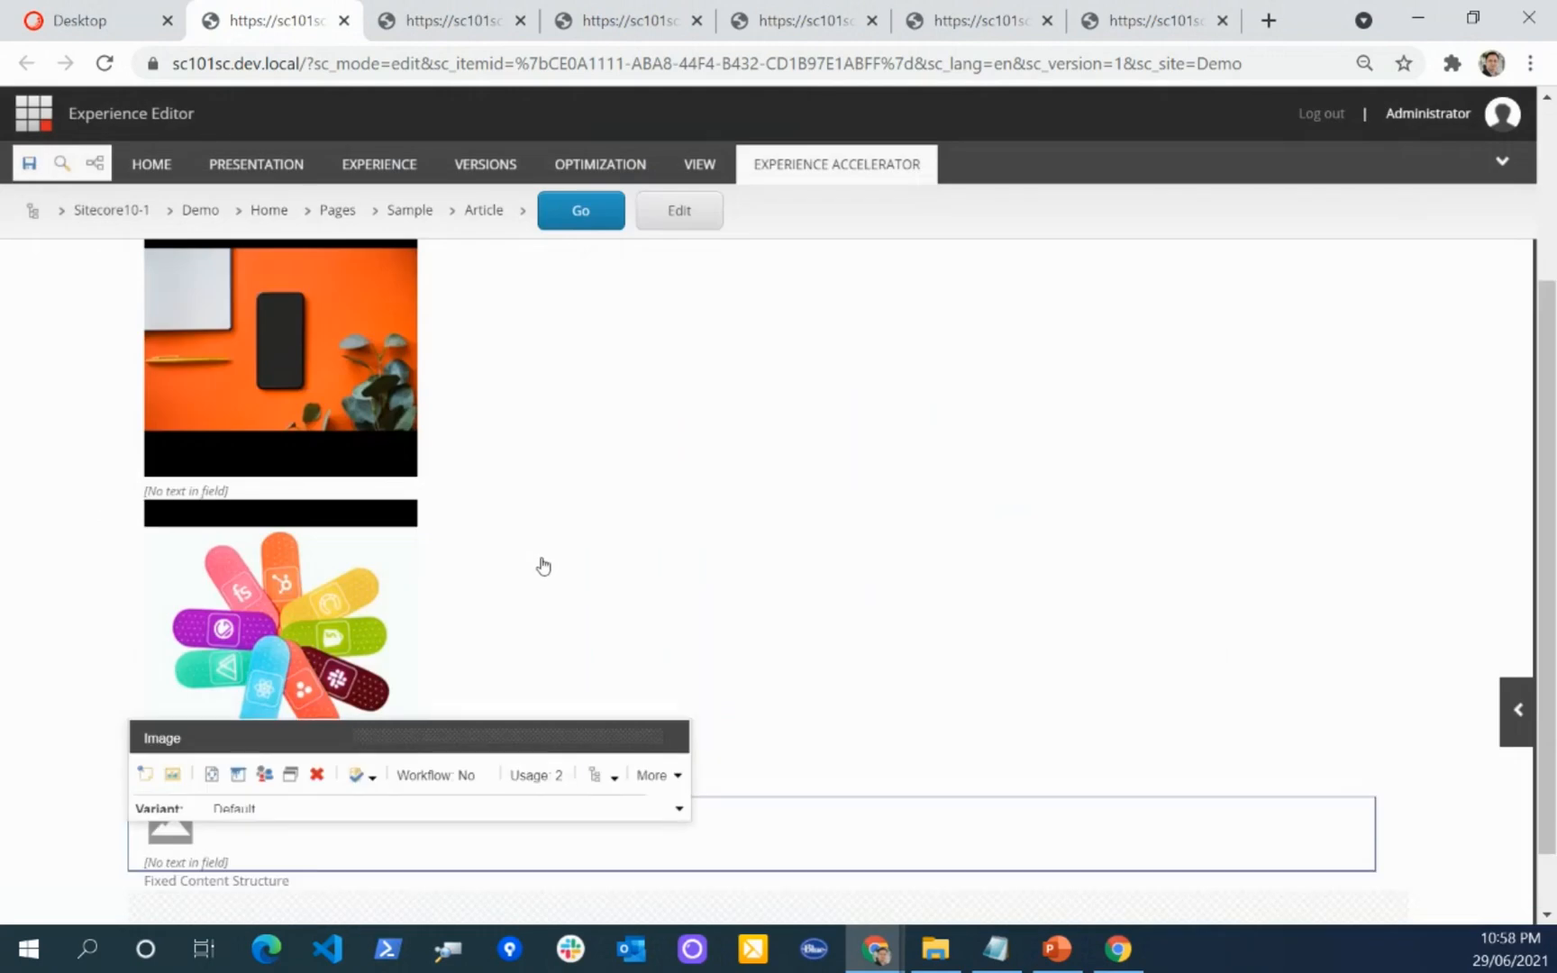
Step: Assign the horizontal Sitecore logo from the media folder to the third Image component
left_click(182, 756)
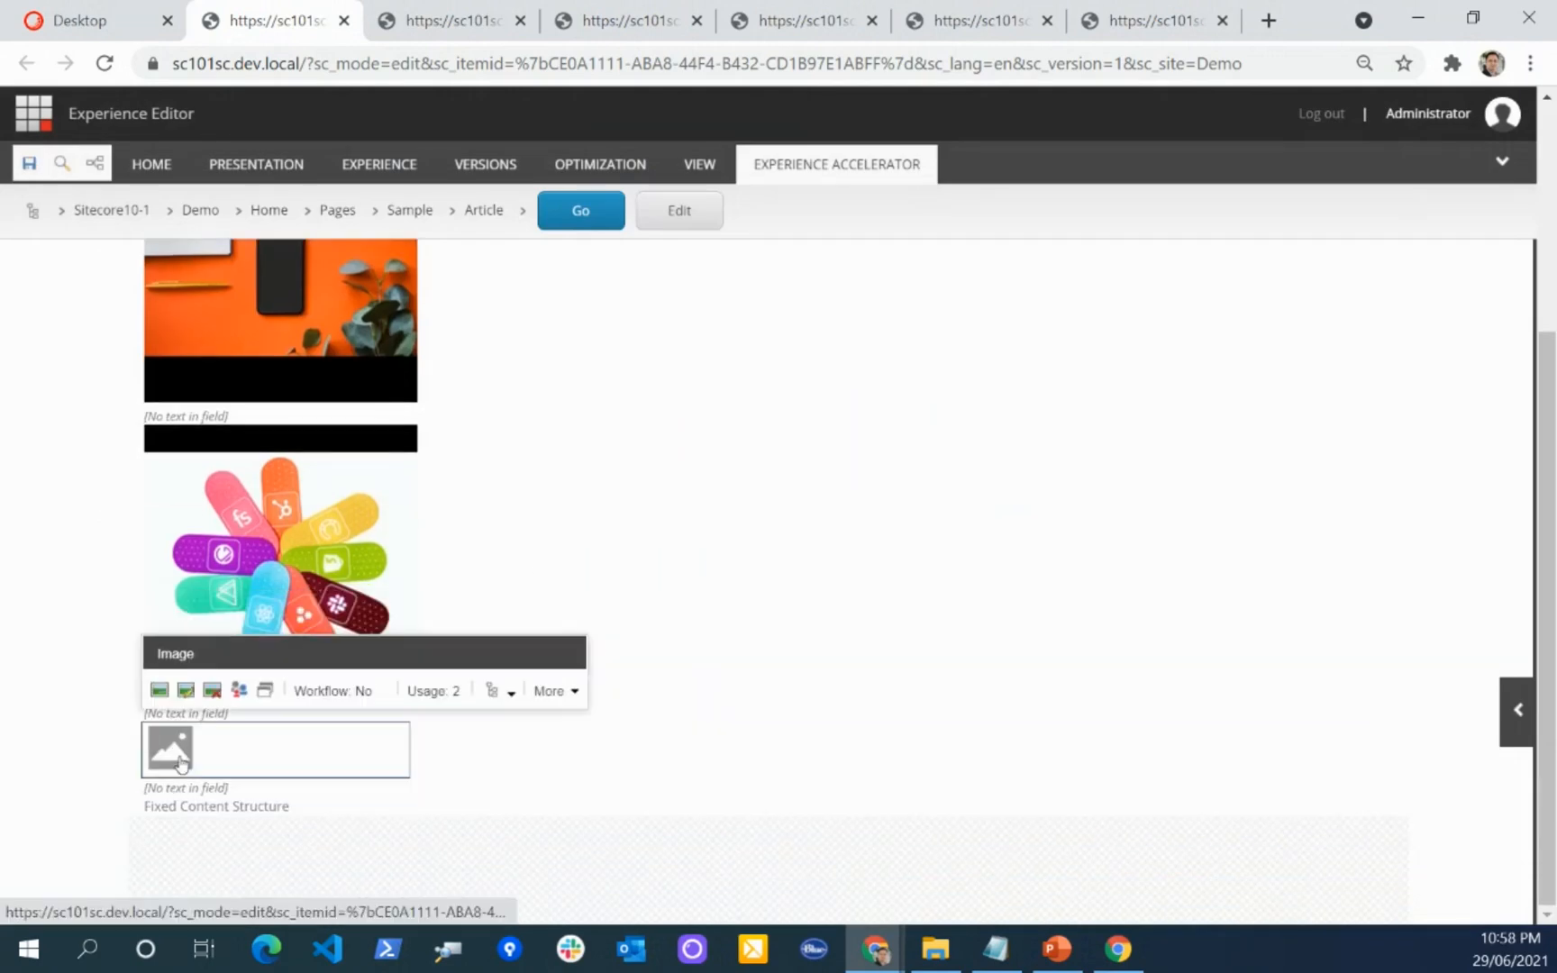
left_click(165, 702)
left_click(776, 721)
left_click(598, 732)
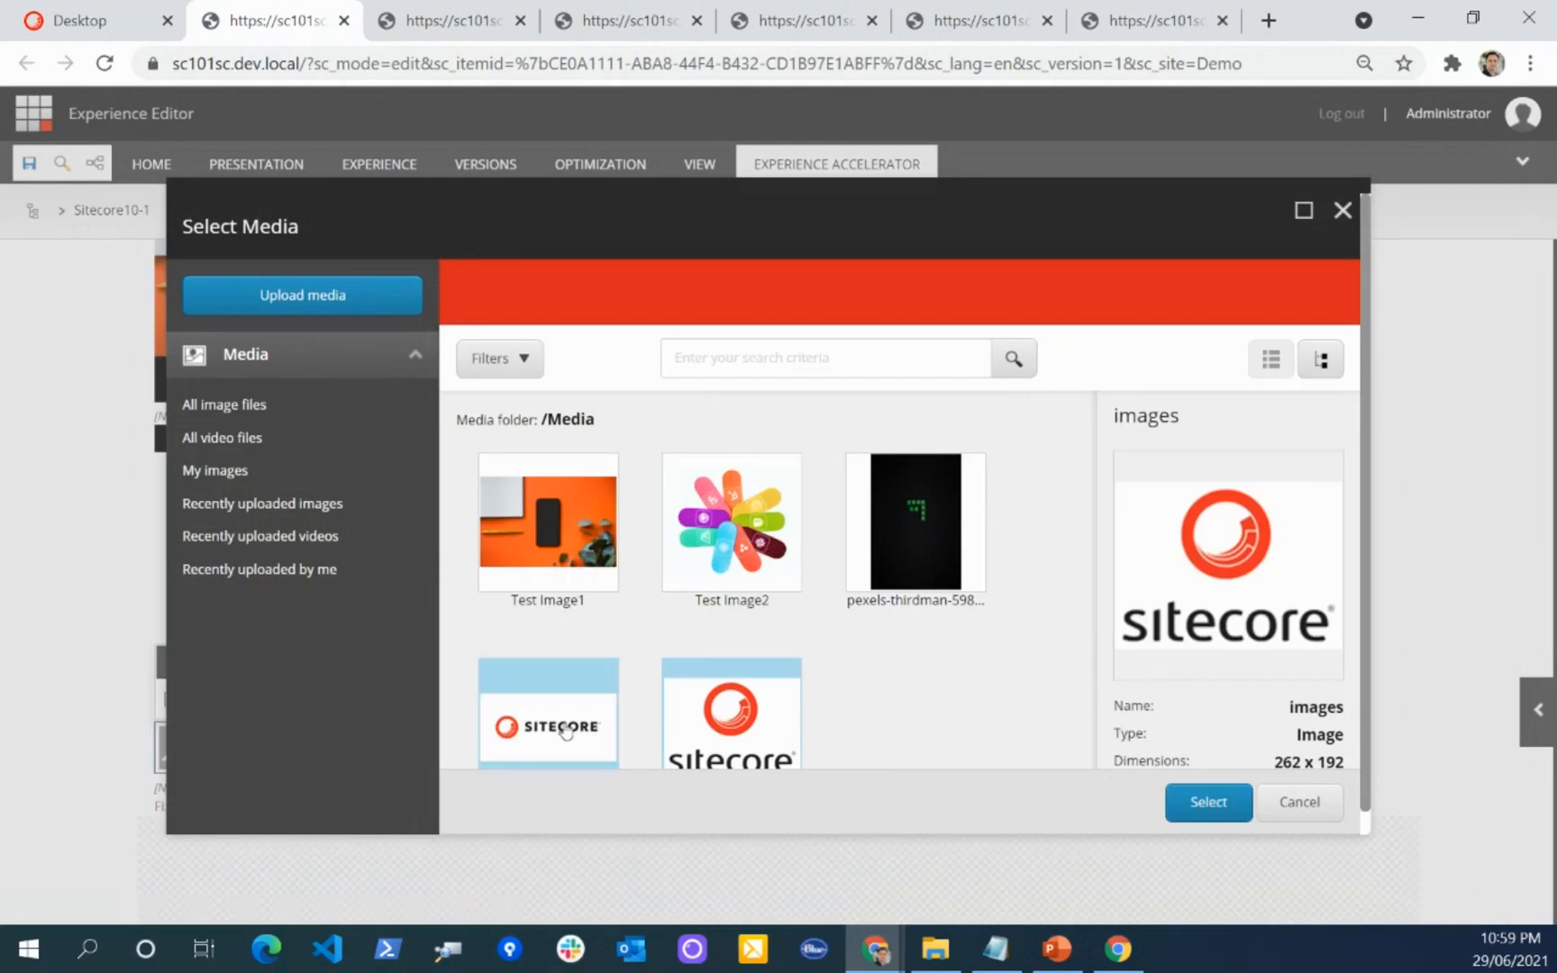
left_click(1208, 802)
Step: Edit the logo Image component's grid properties, choosing a desktop size and setting the laptop size to 4
scroll(549, 546, "down", 1)
left_click(505, 616)
left_click(623, 737)
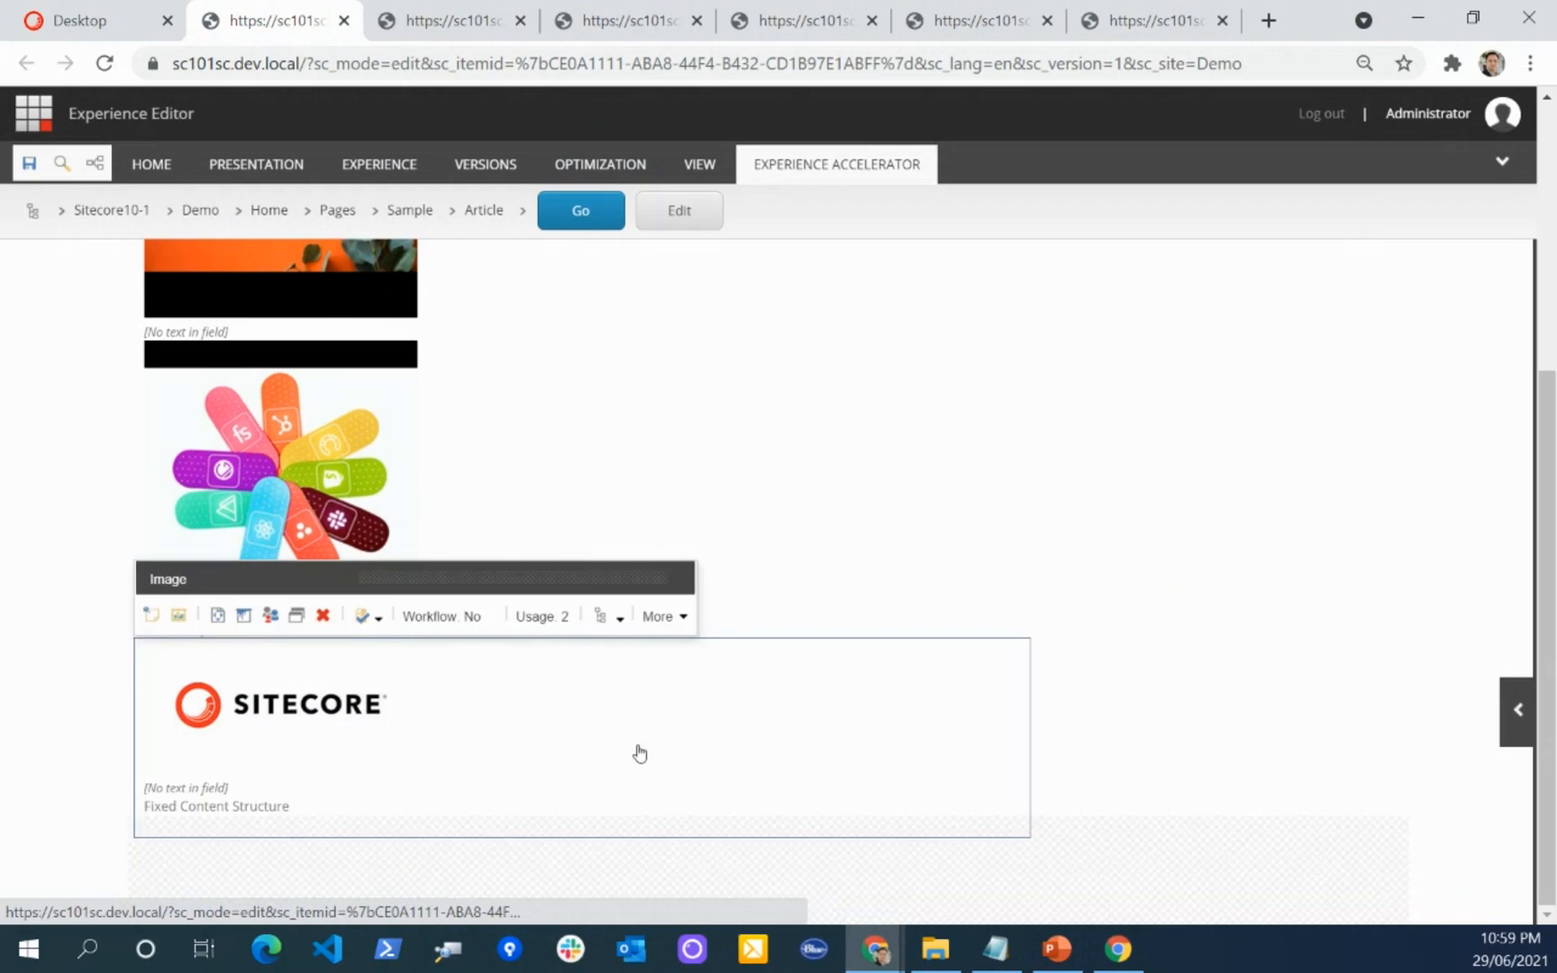
left_click(674, 568)
left_click(736, 642)
scroll(646, 479, "down", 10)
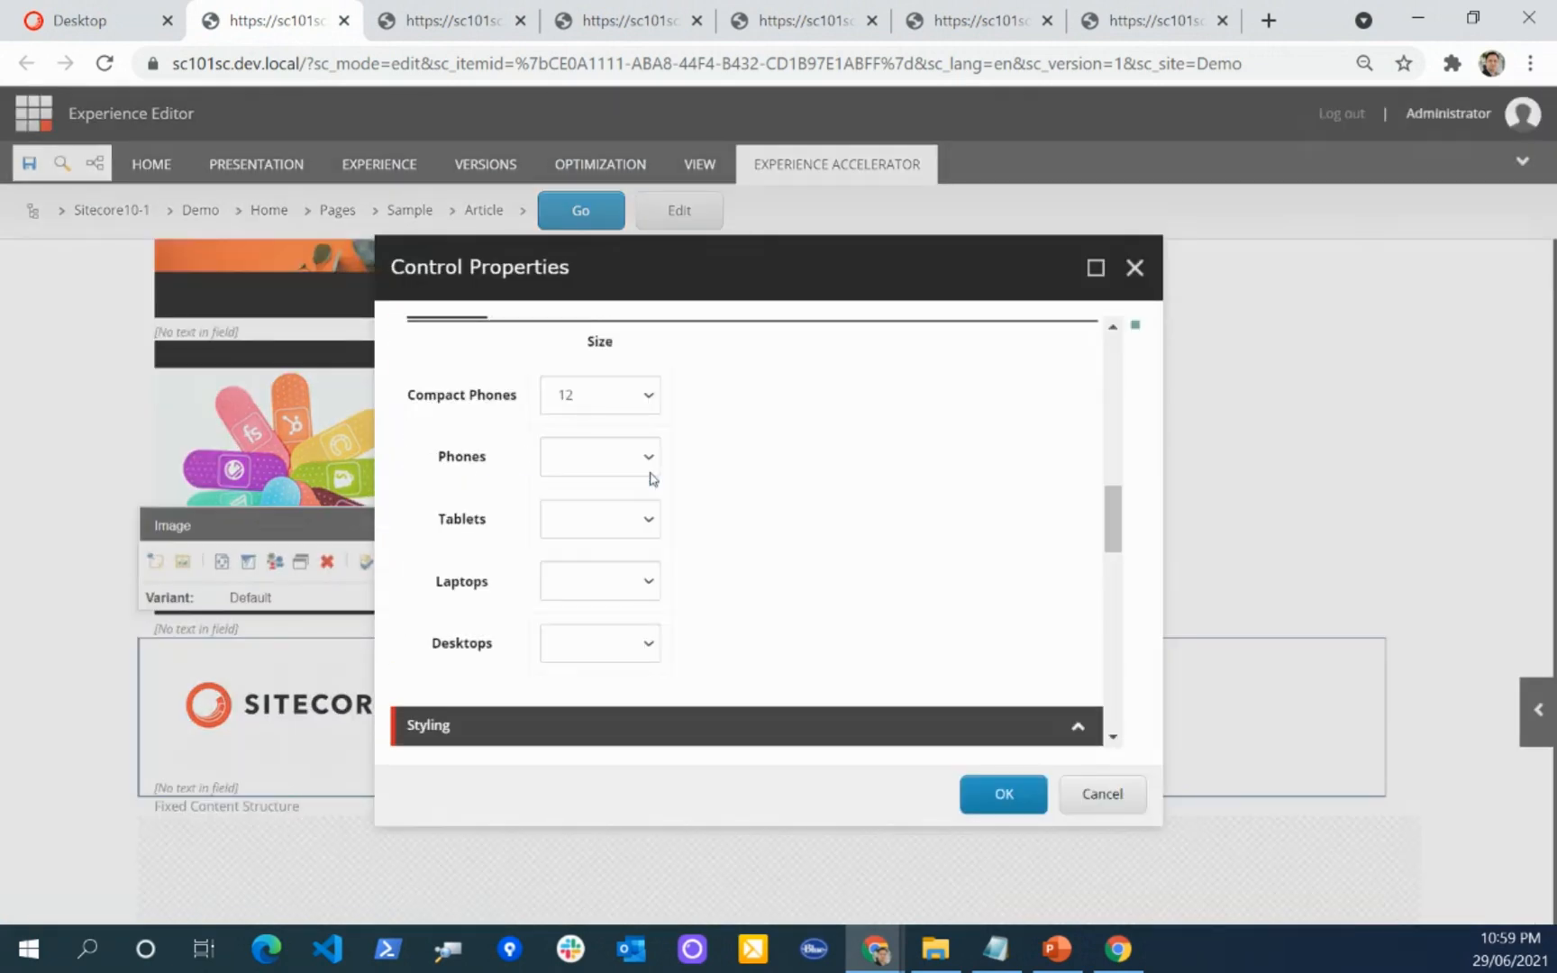
left_click(618, 521)
left_click(599, 659)
left_click(585, 461)
left_click(590, 596)
scroll(764, 514, "up", 4)
scroll(758, 528, "down", 1)
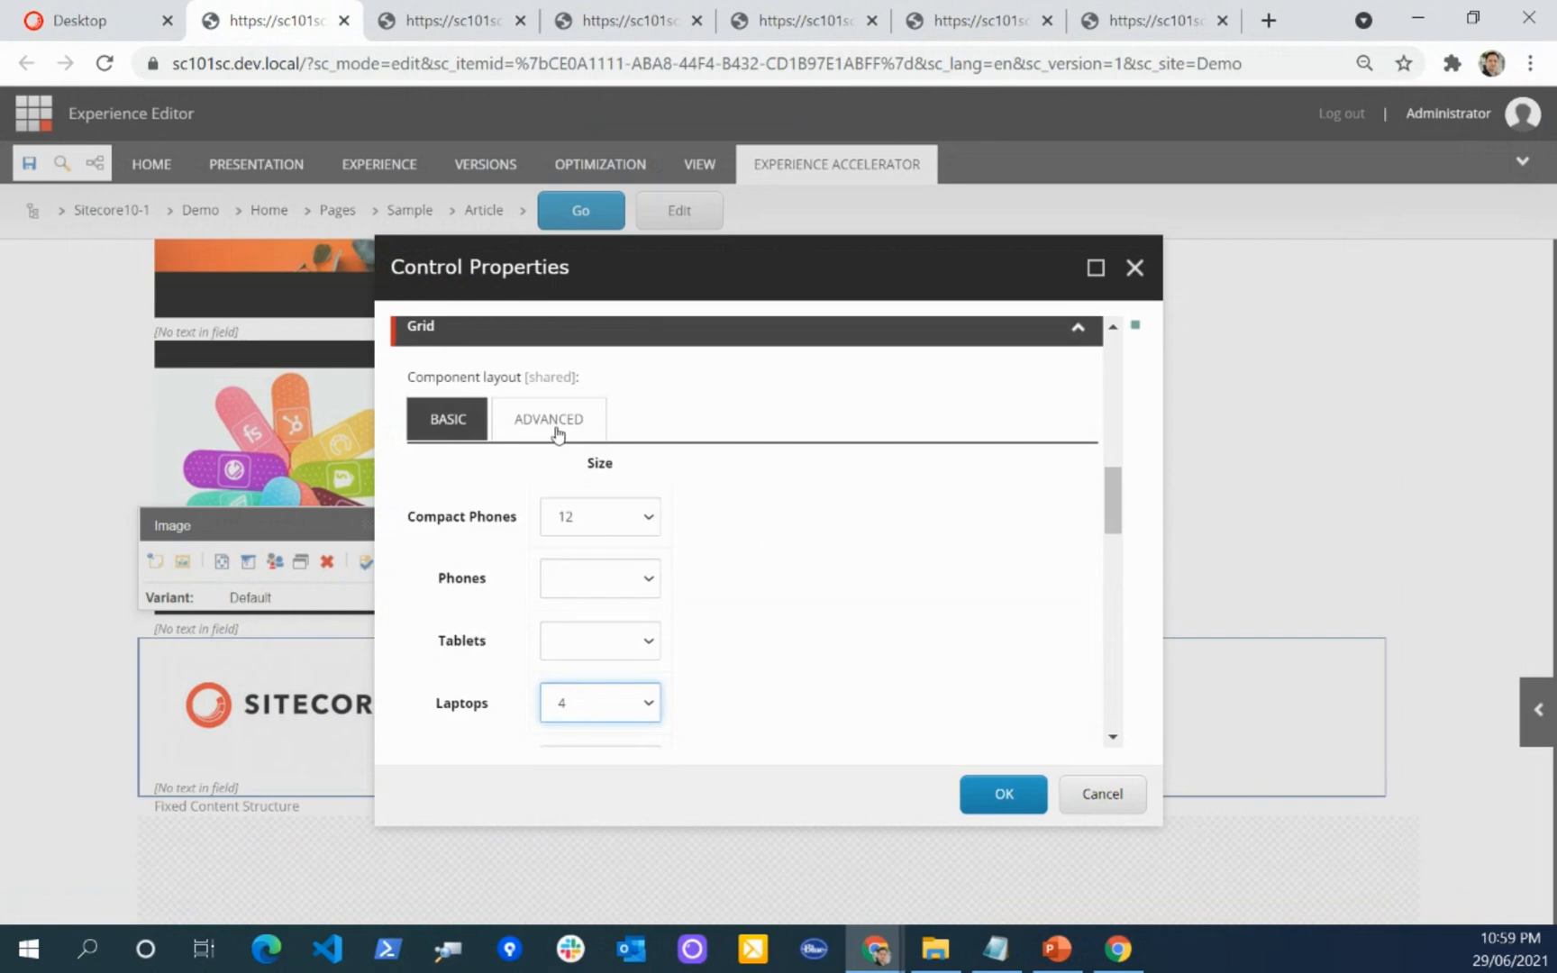
Step: Check the logo's advanced grid options before applying its component properties and saving the page
left_click(558, 428)
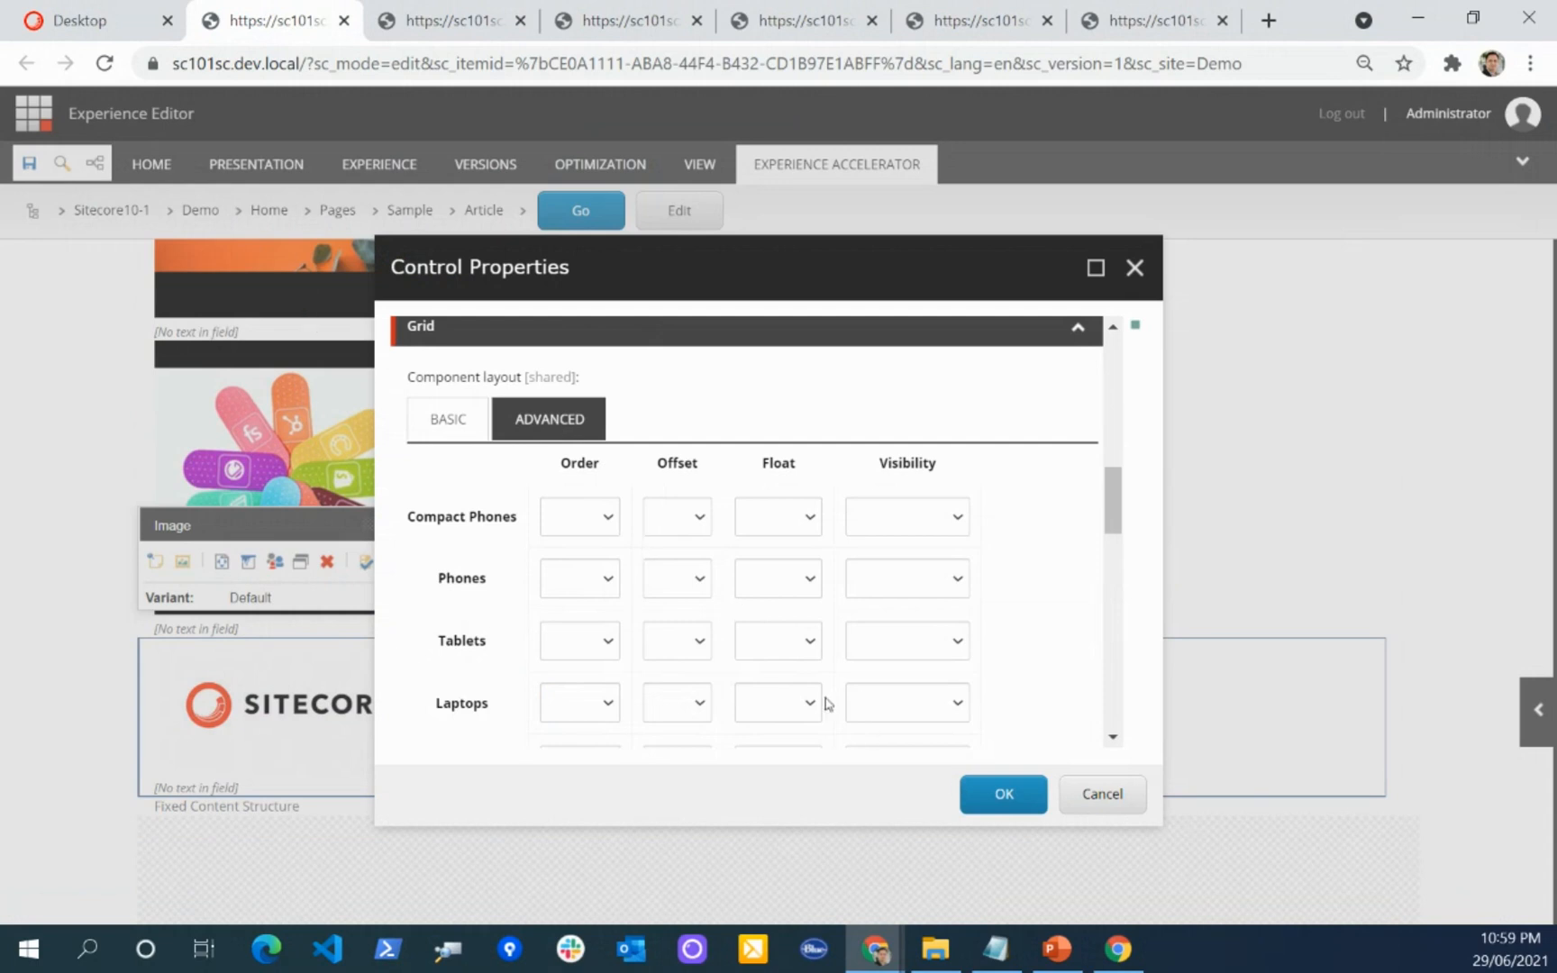
left_click(1000, 795)
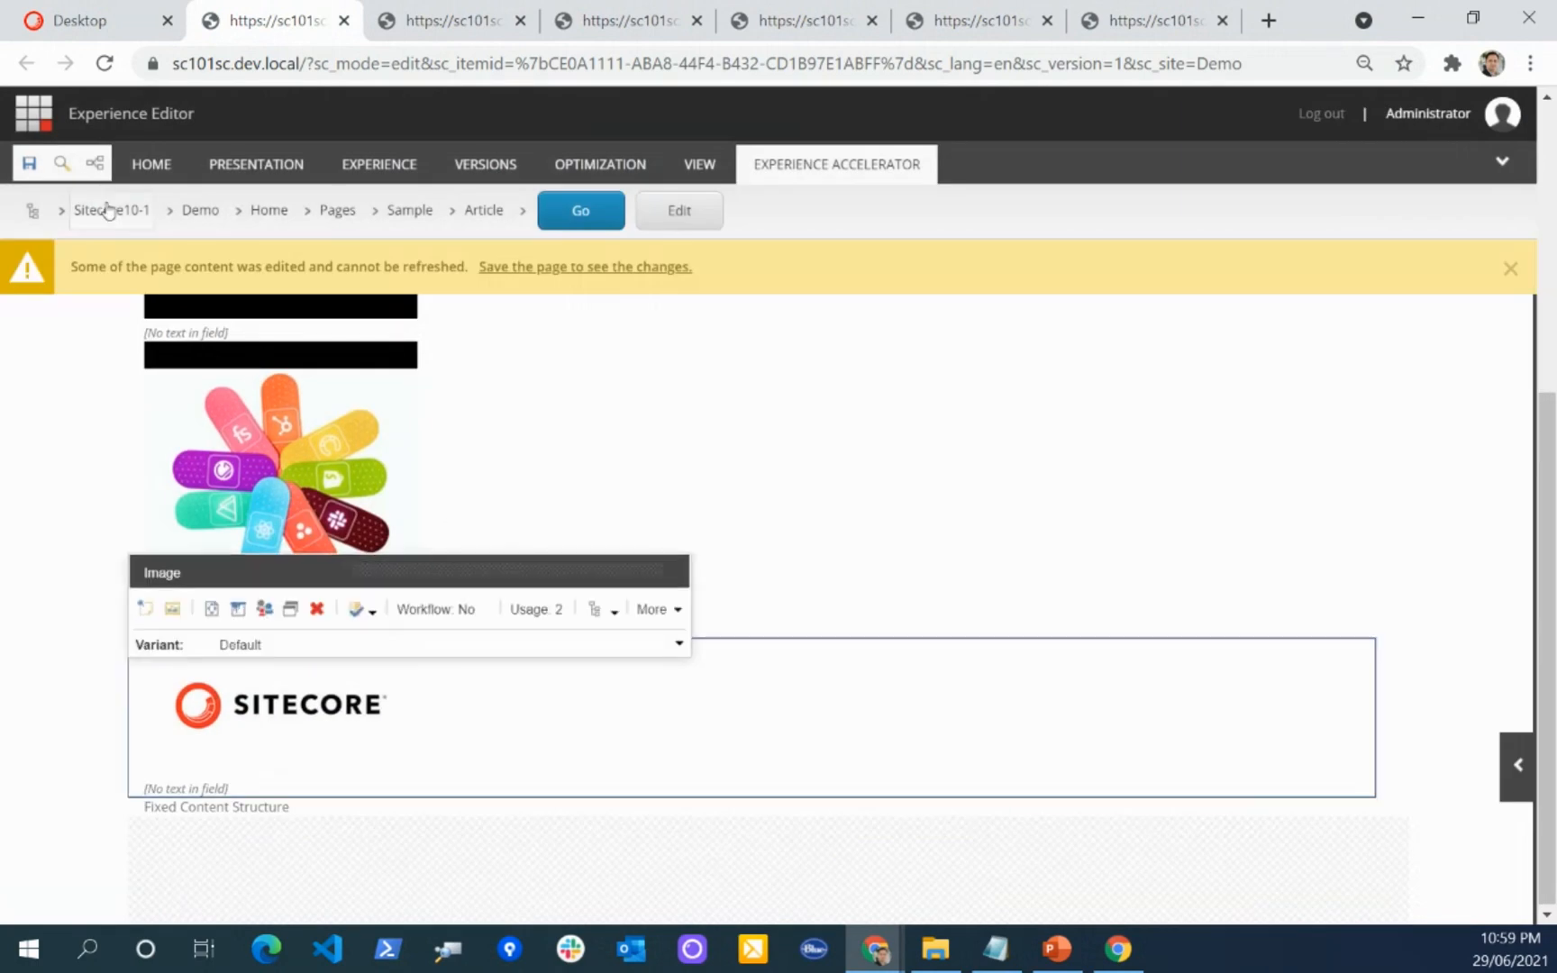
left_click(29, 163)
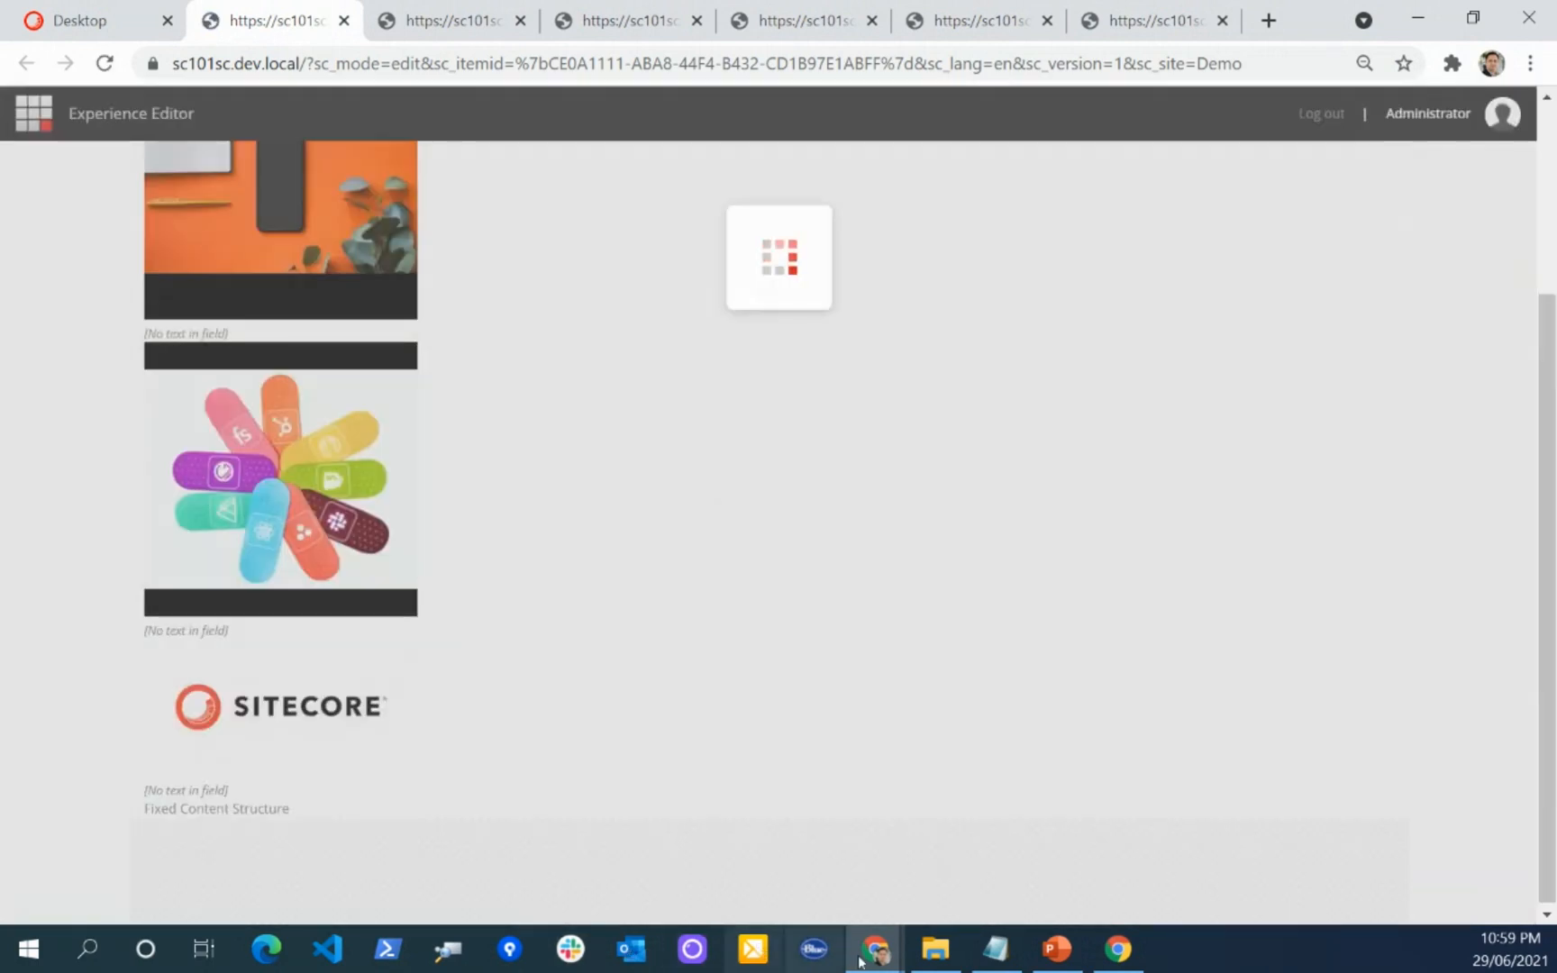
Step: Reload the Article page in the Incognito window and resize it to examine how the three images reflow at narrow and wide widths
mouse_move(874, 946)
left_click(816, 838)
left_click(351, 170)
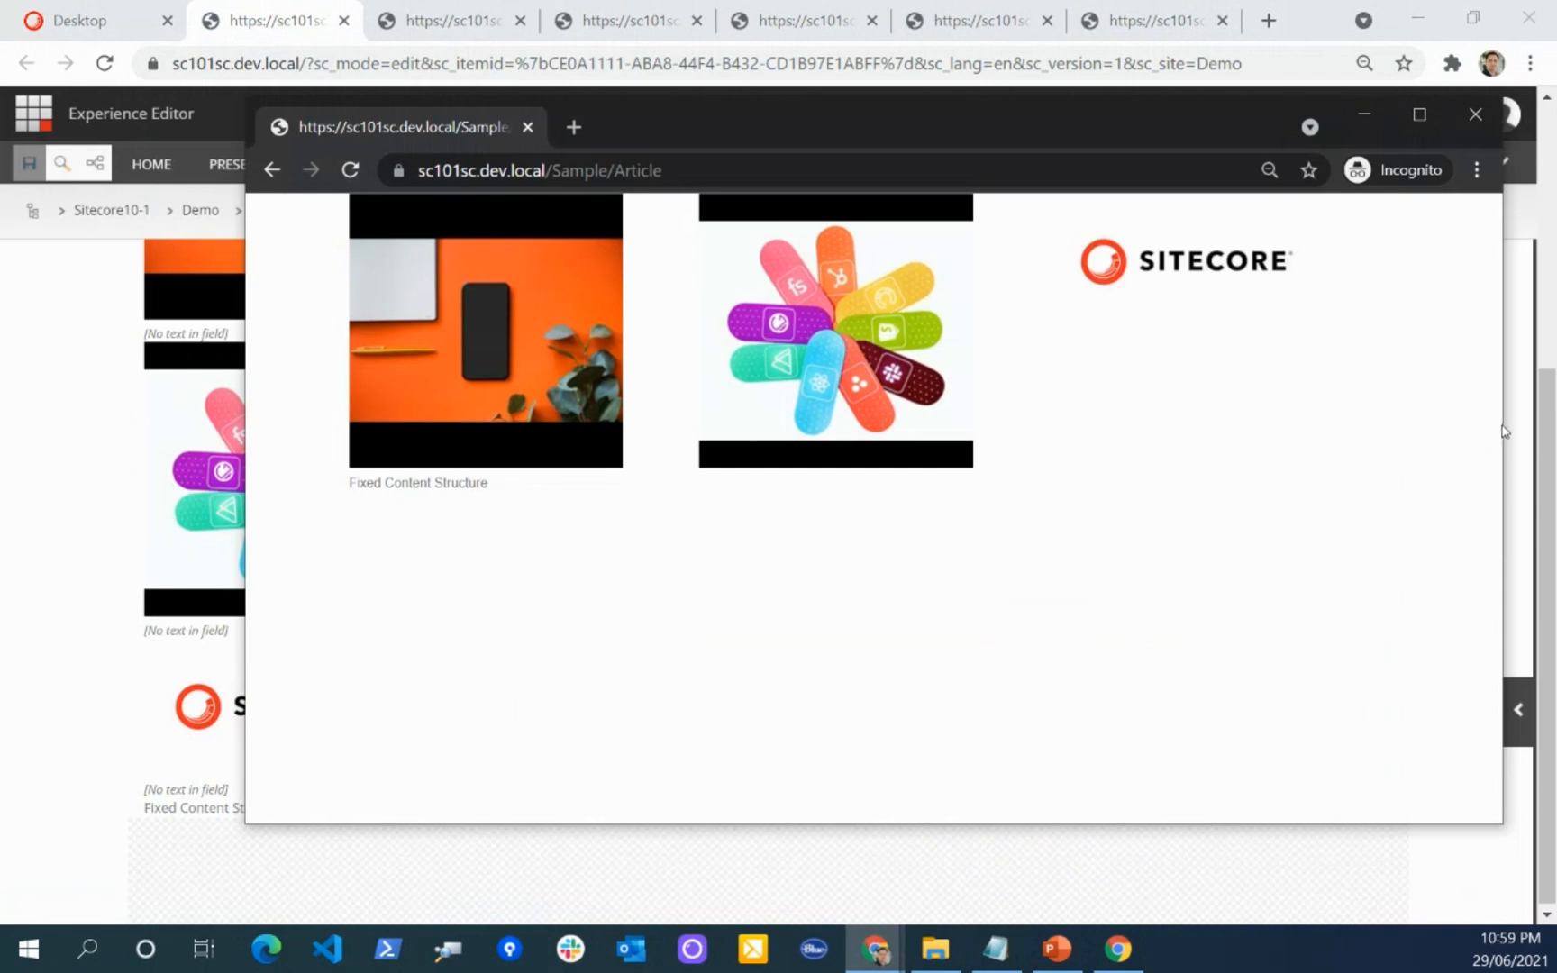
left_click_drag(1507, 426, 1202, 450)
scroll(487, 617, "down", 1)
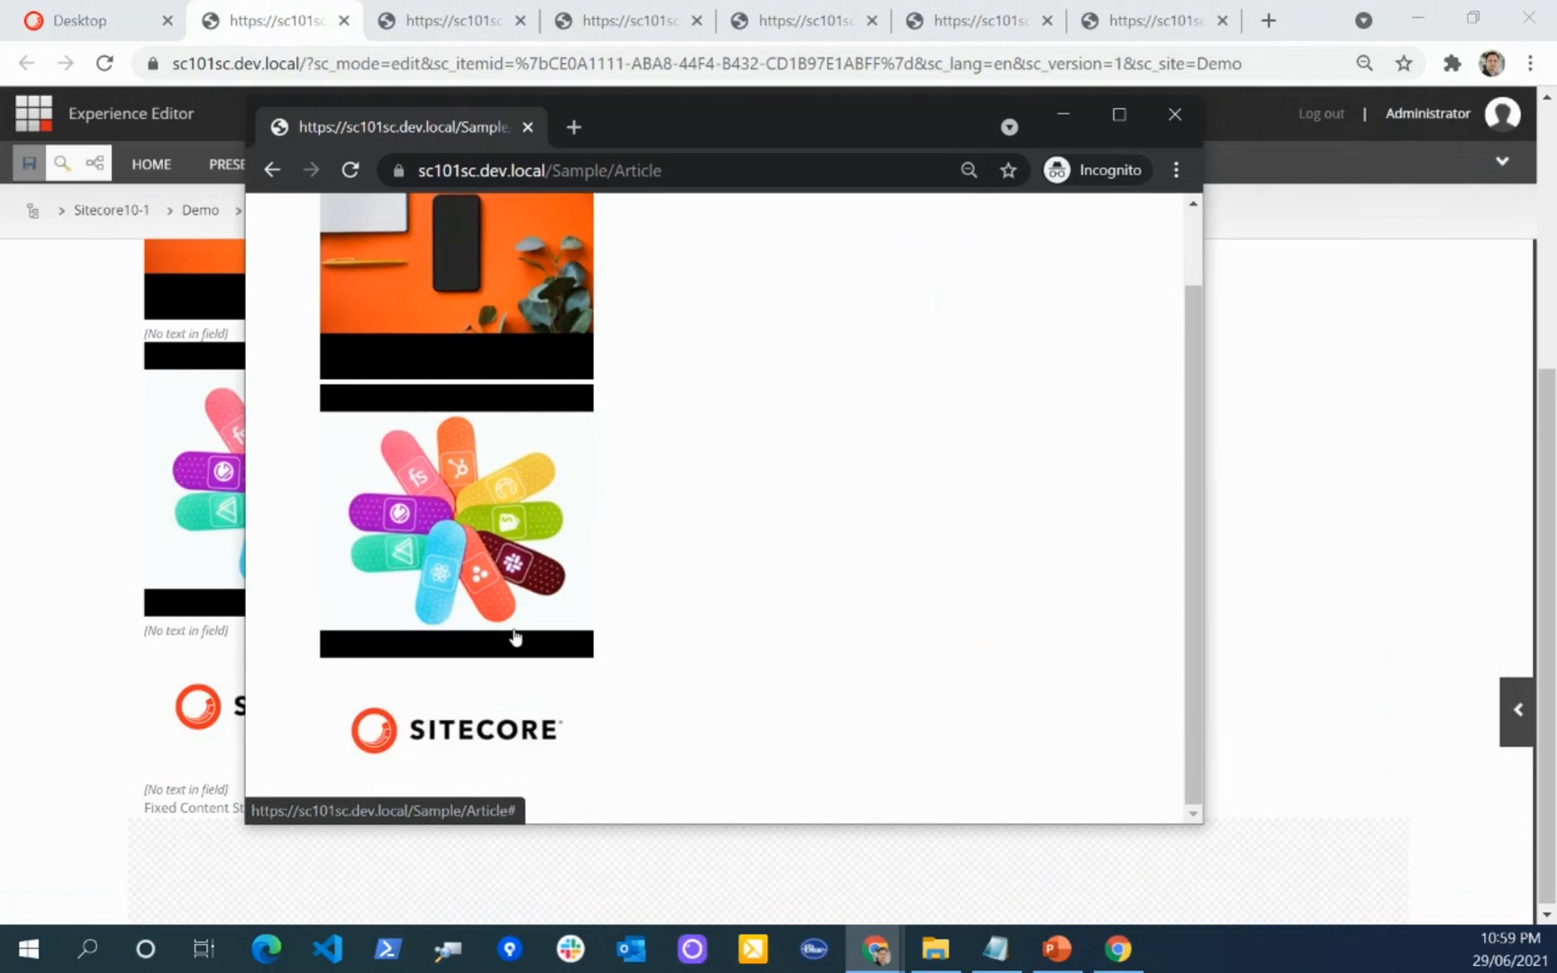
scroll(510, 521, "up", 1)
scroll(514, 452, "down", 1)
scroll(526, 527, "up", 1)
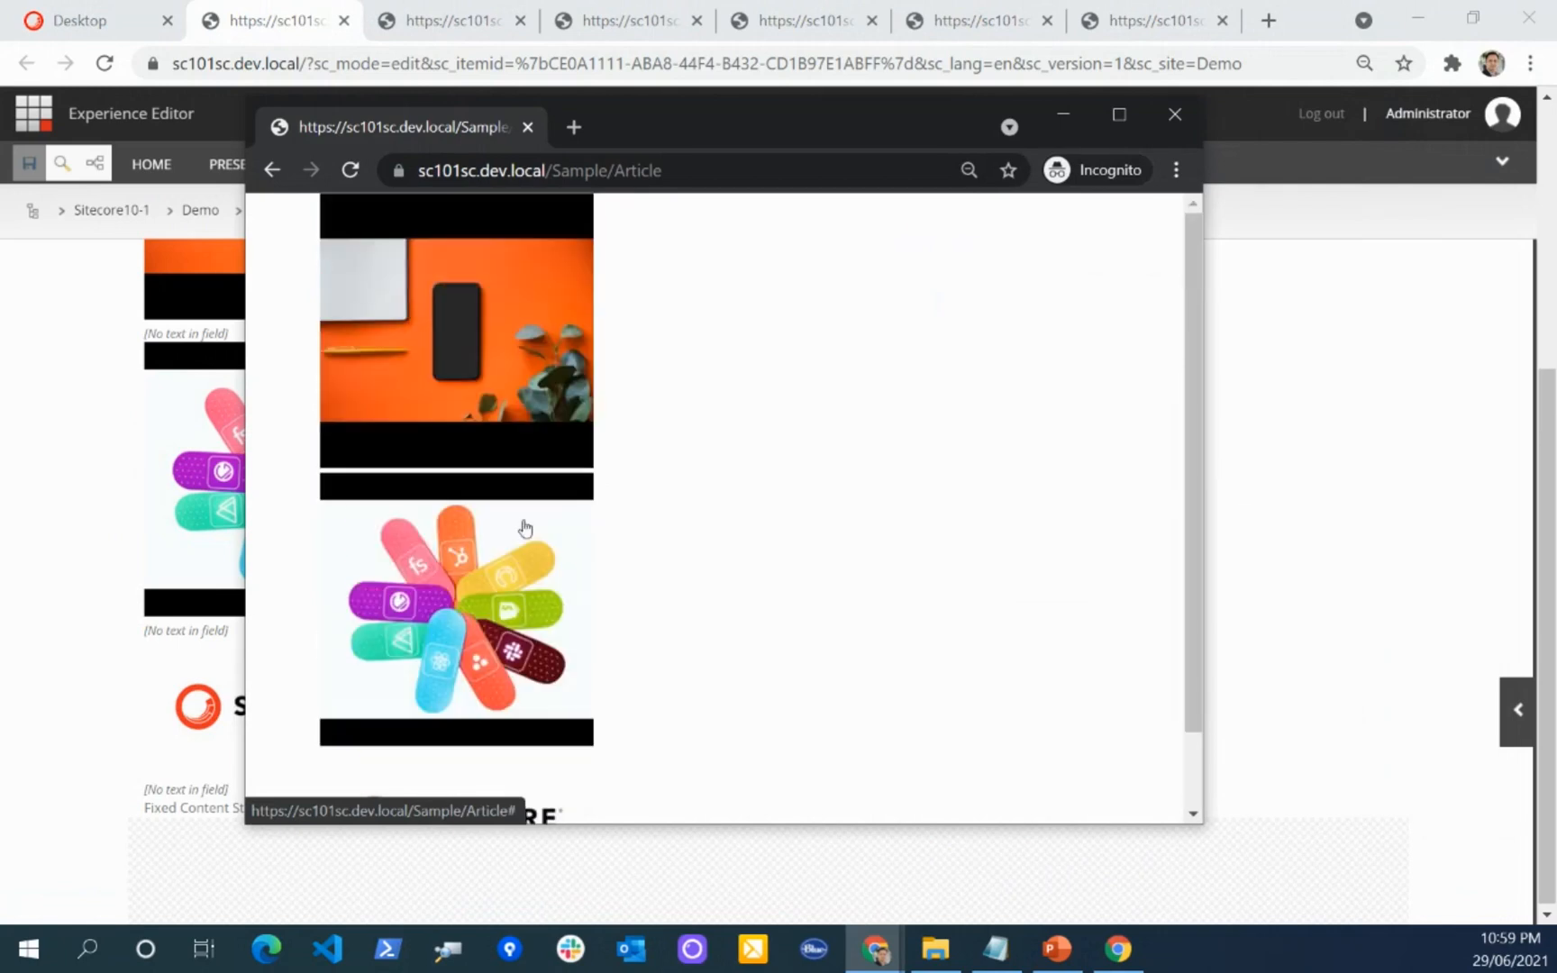
left_click_drag(1211, 480, 1529, 482)
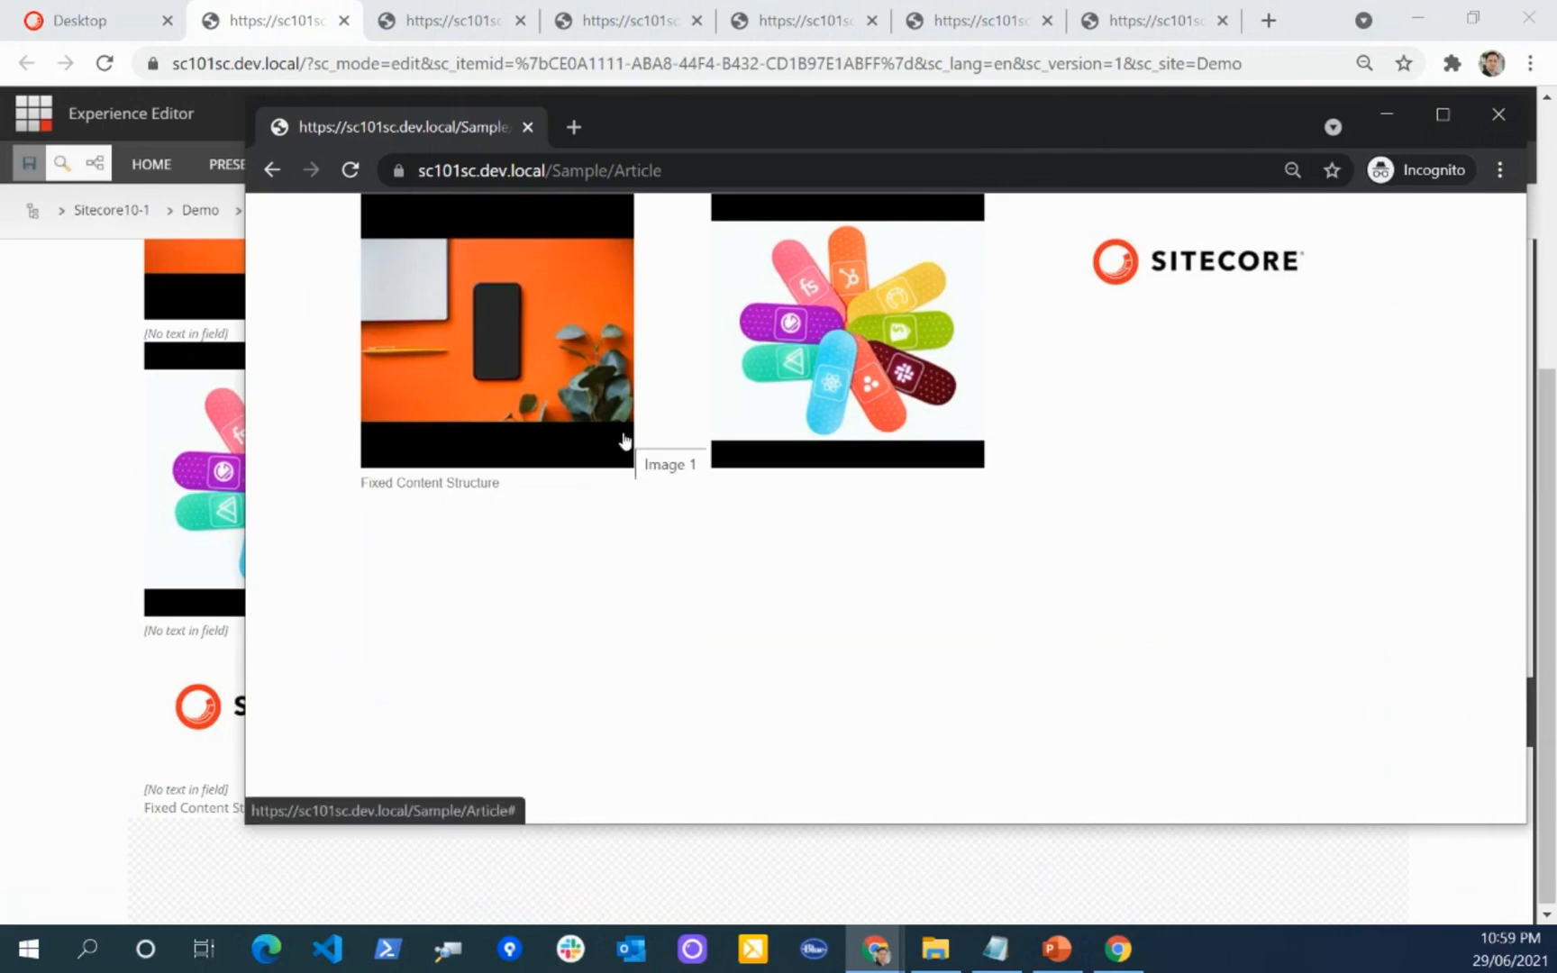
Step: Return to the Experience Editor and set the orange phone Image component's grid order to 1 for laptops and desktops
left_click(76, 623)
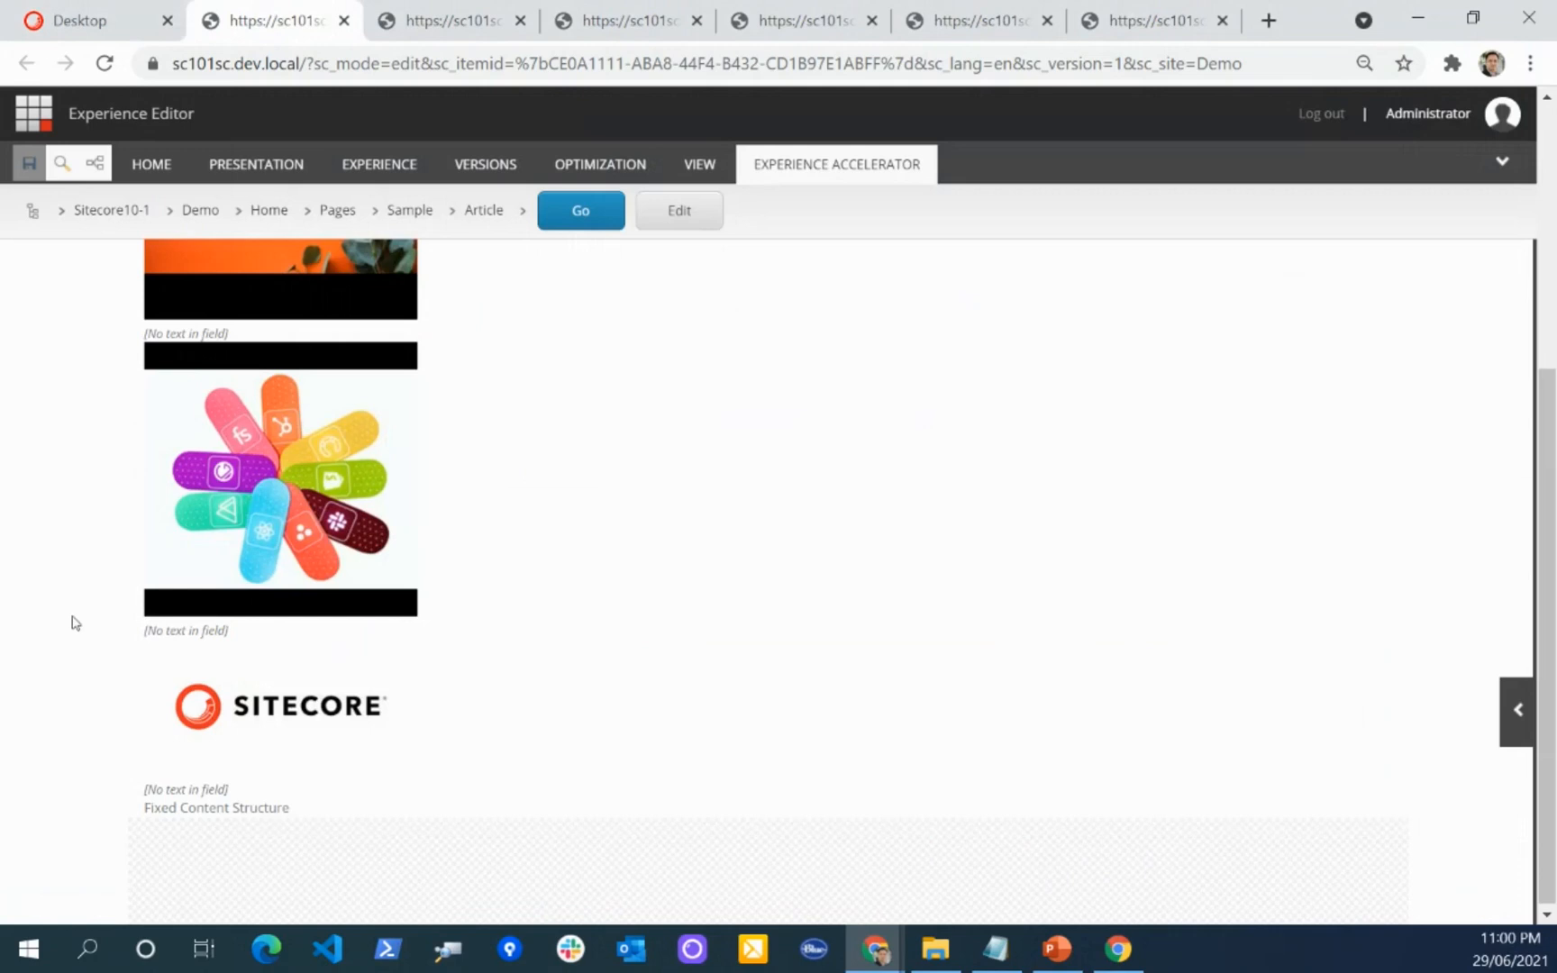
scroll(76, 622, "up", 5)
left_click(308, 521)
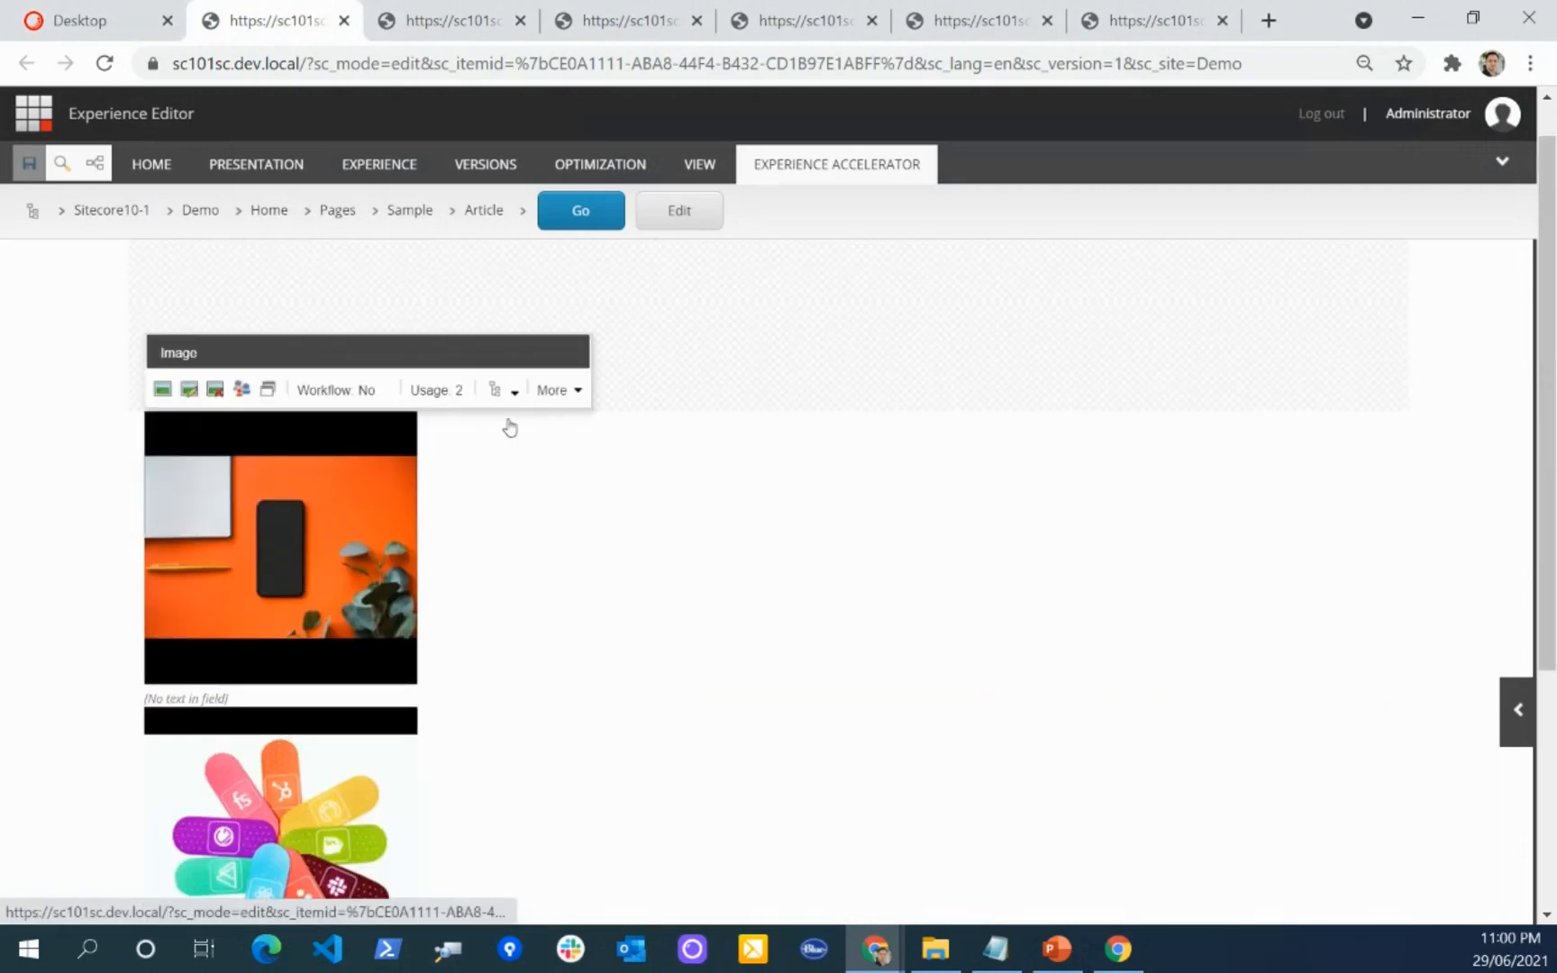
left_click(577, 390)
left_click(514, 396)
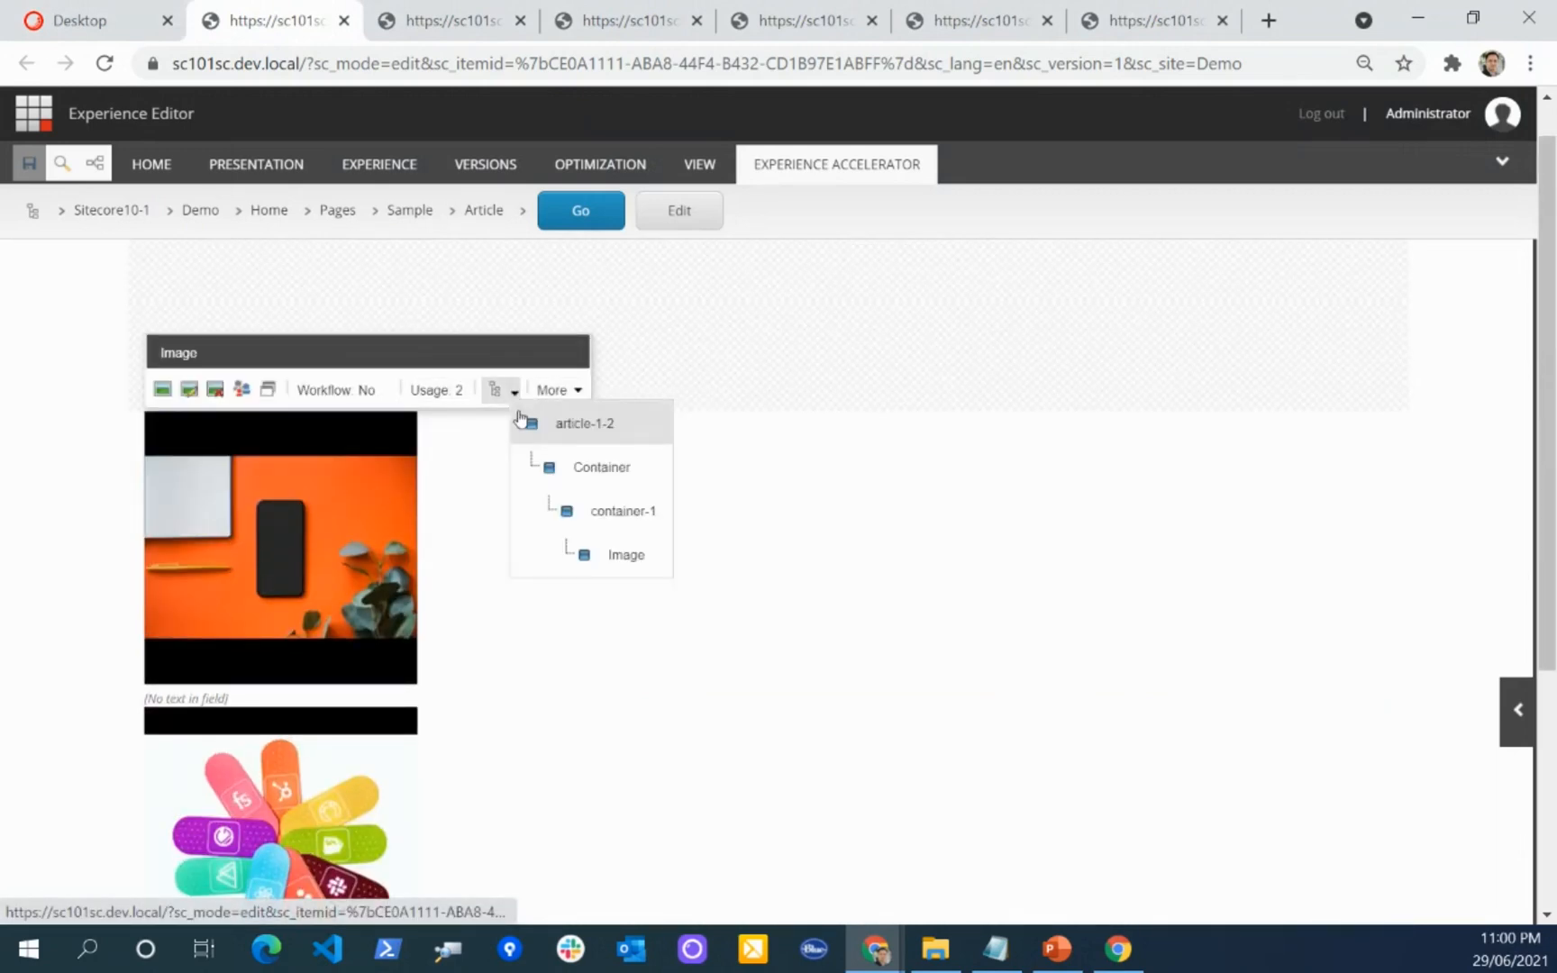
left_click(614, 557)
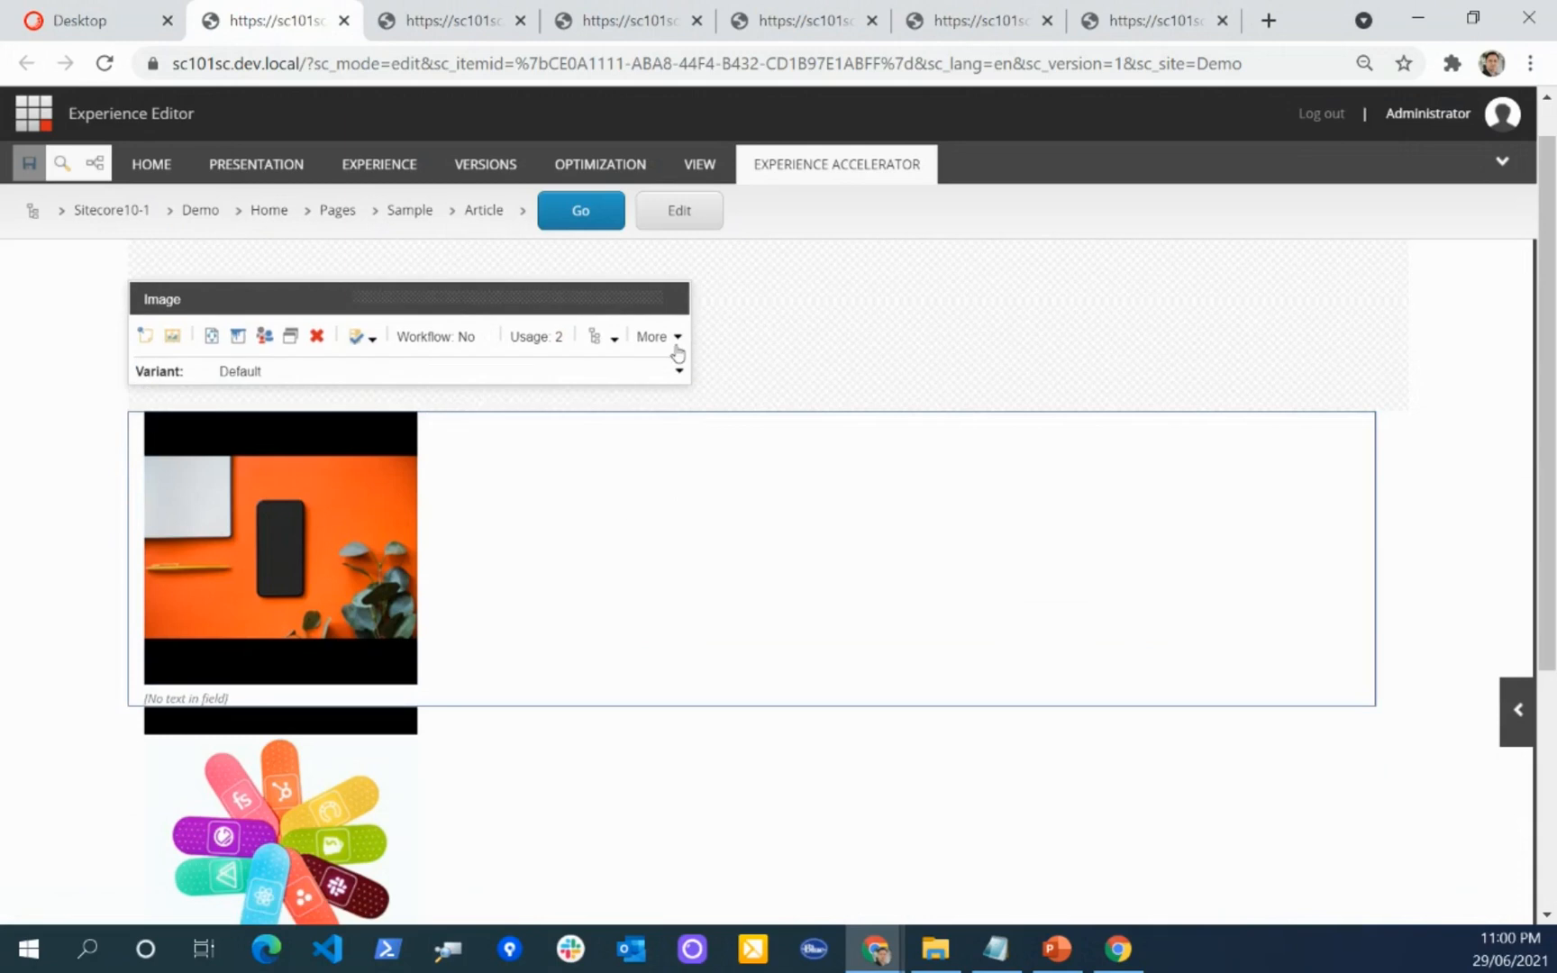
left_click(674, 345)
left_click(718, 422)
scroll(742, 416, "down", 10)
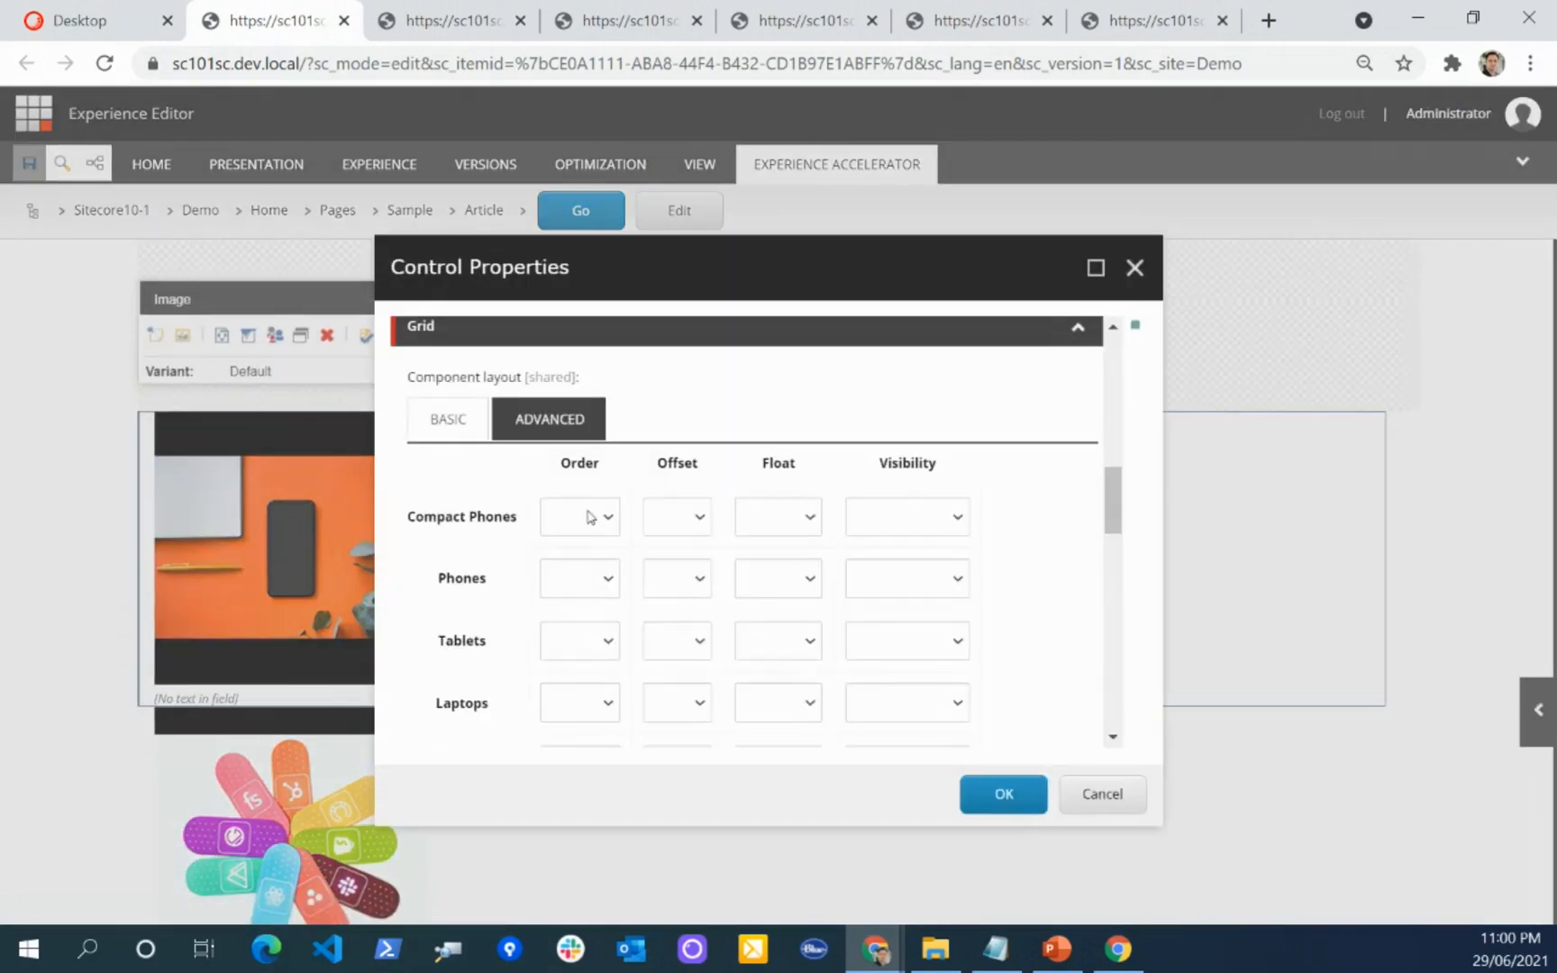
scroll(504, 511, "down", 3)
left_click(591, 580)
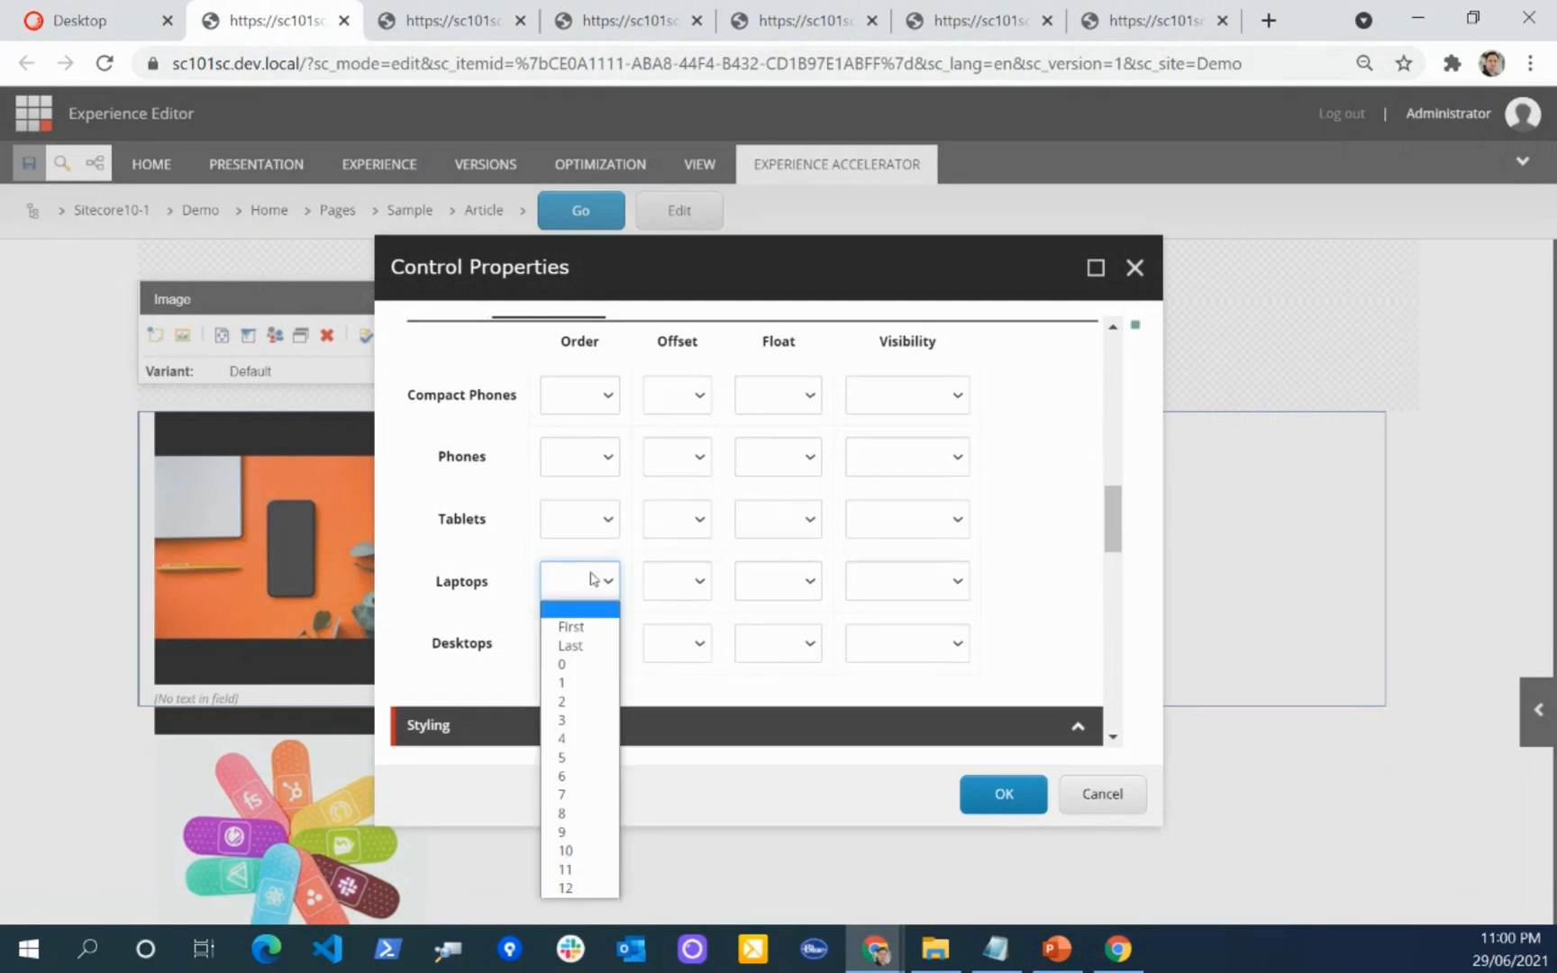
left_click(591, 682)
left_click(591, 660)
left_click(577, 409)
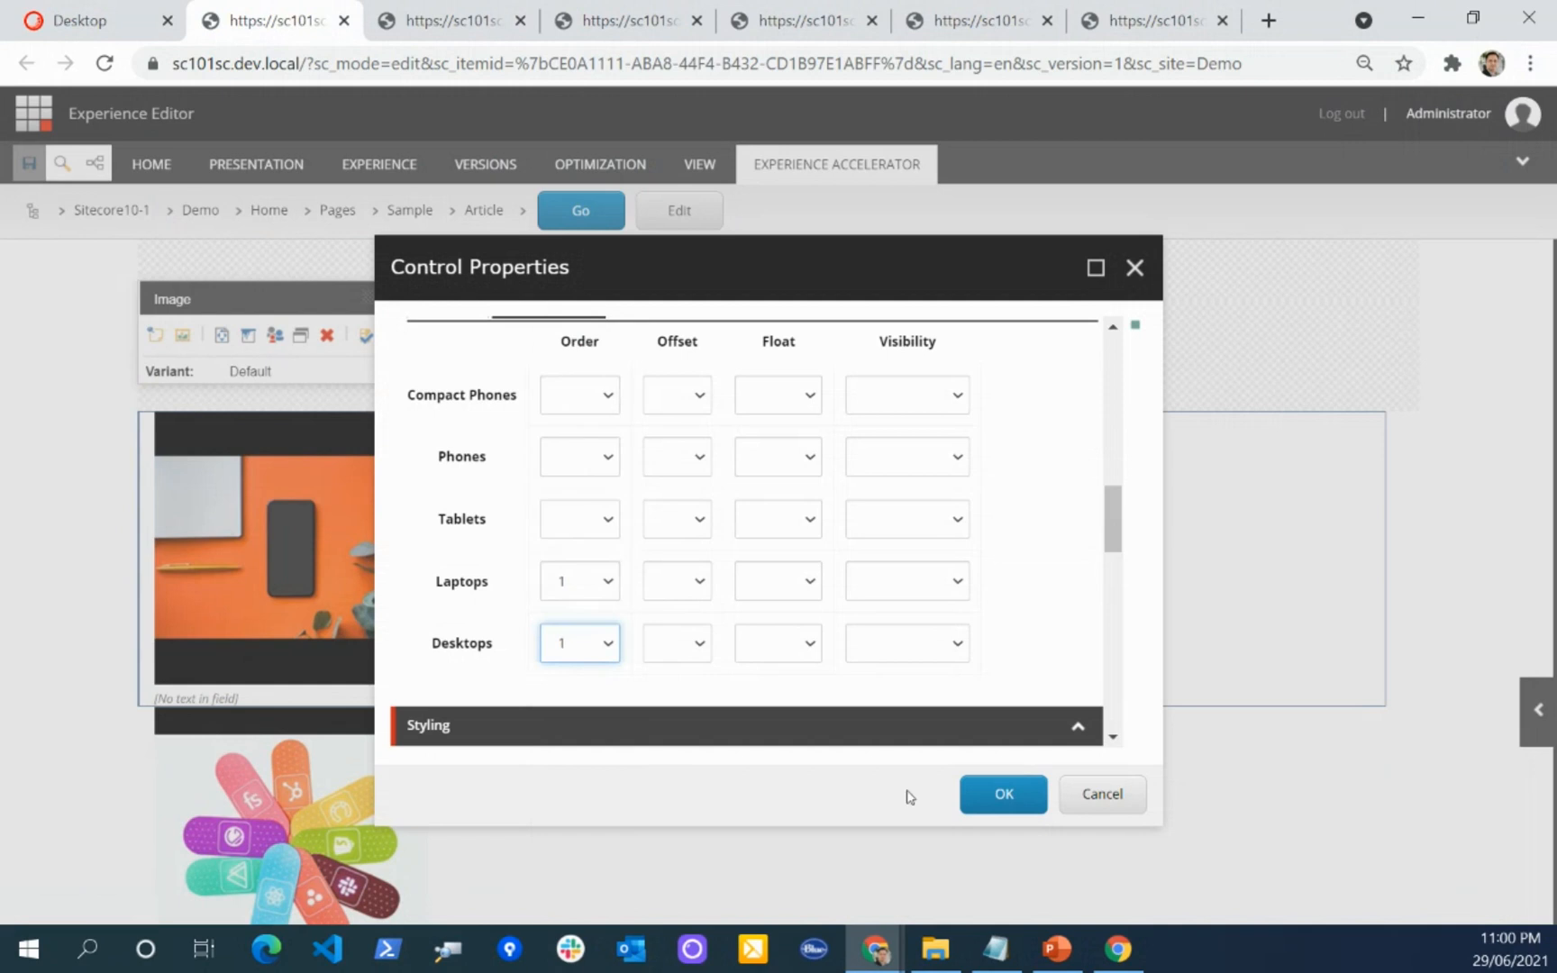
left_click(1002, 794)
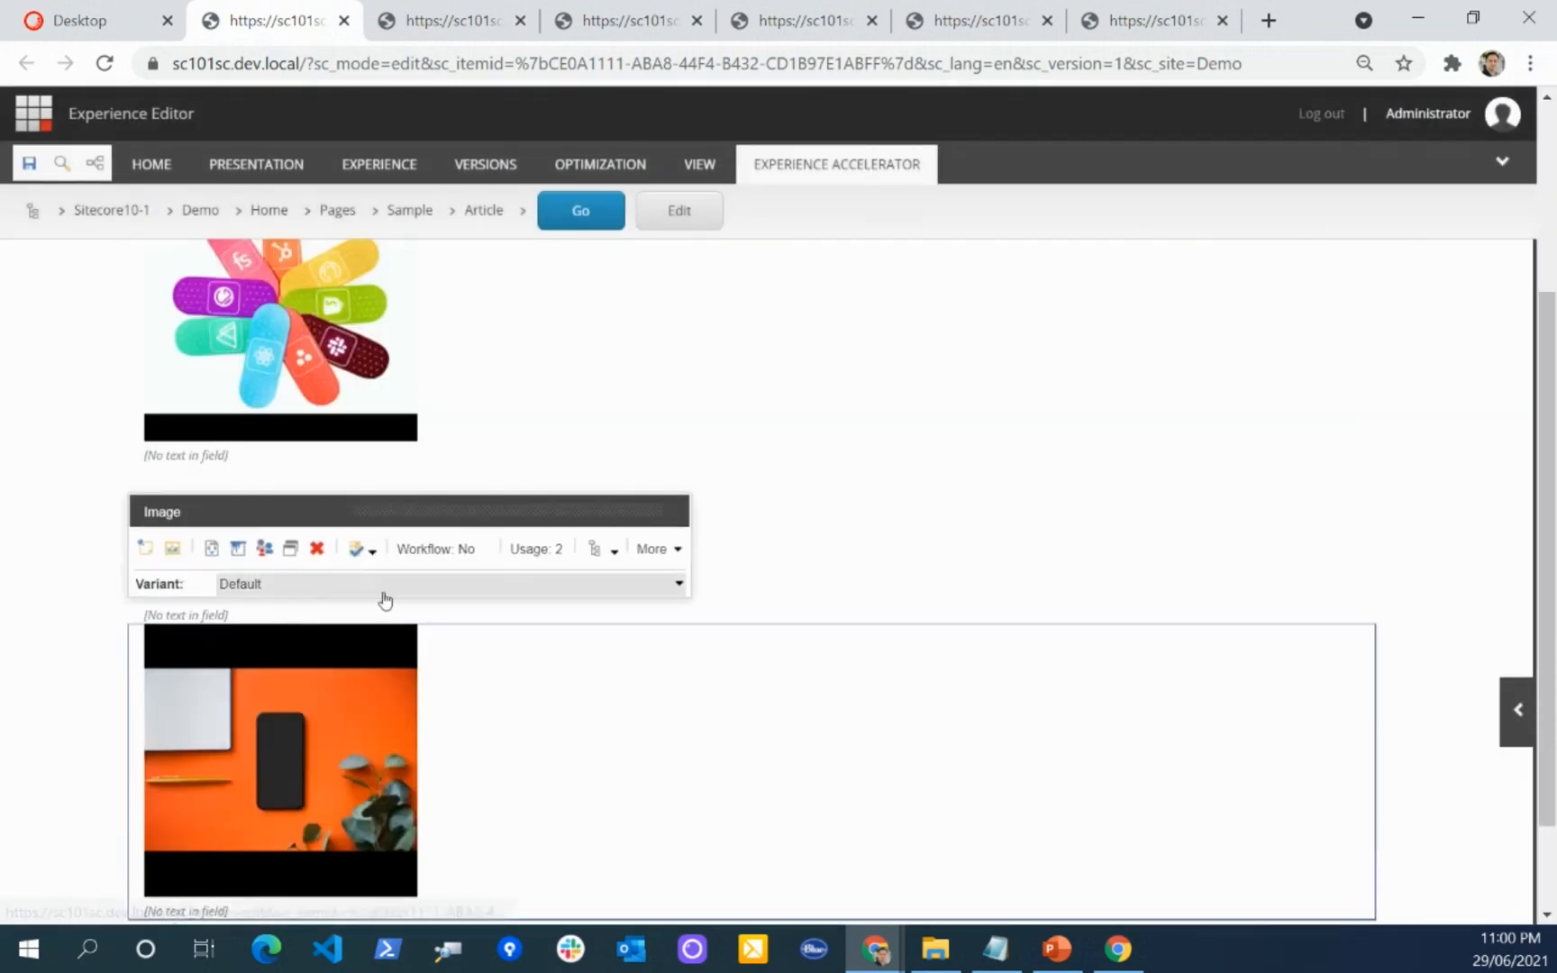
Step: Select the Sitecore logo's Image component and set its advanced grid order to 2 for laptops and desktops
scroll(357, 487, "down", 2)
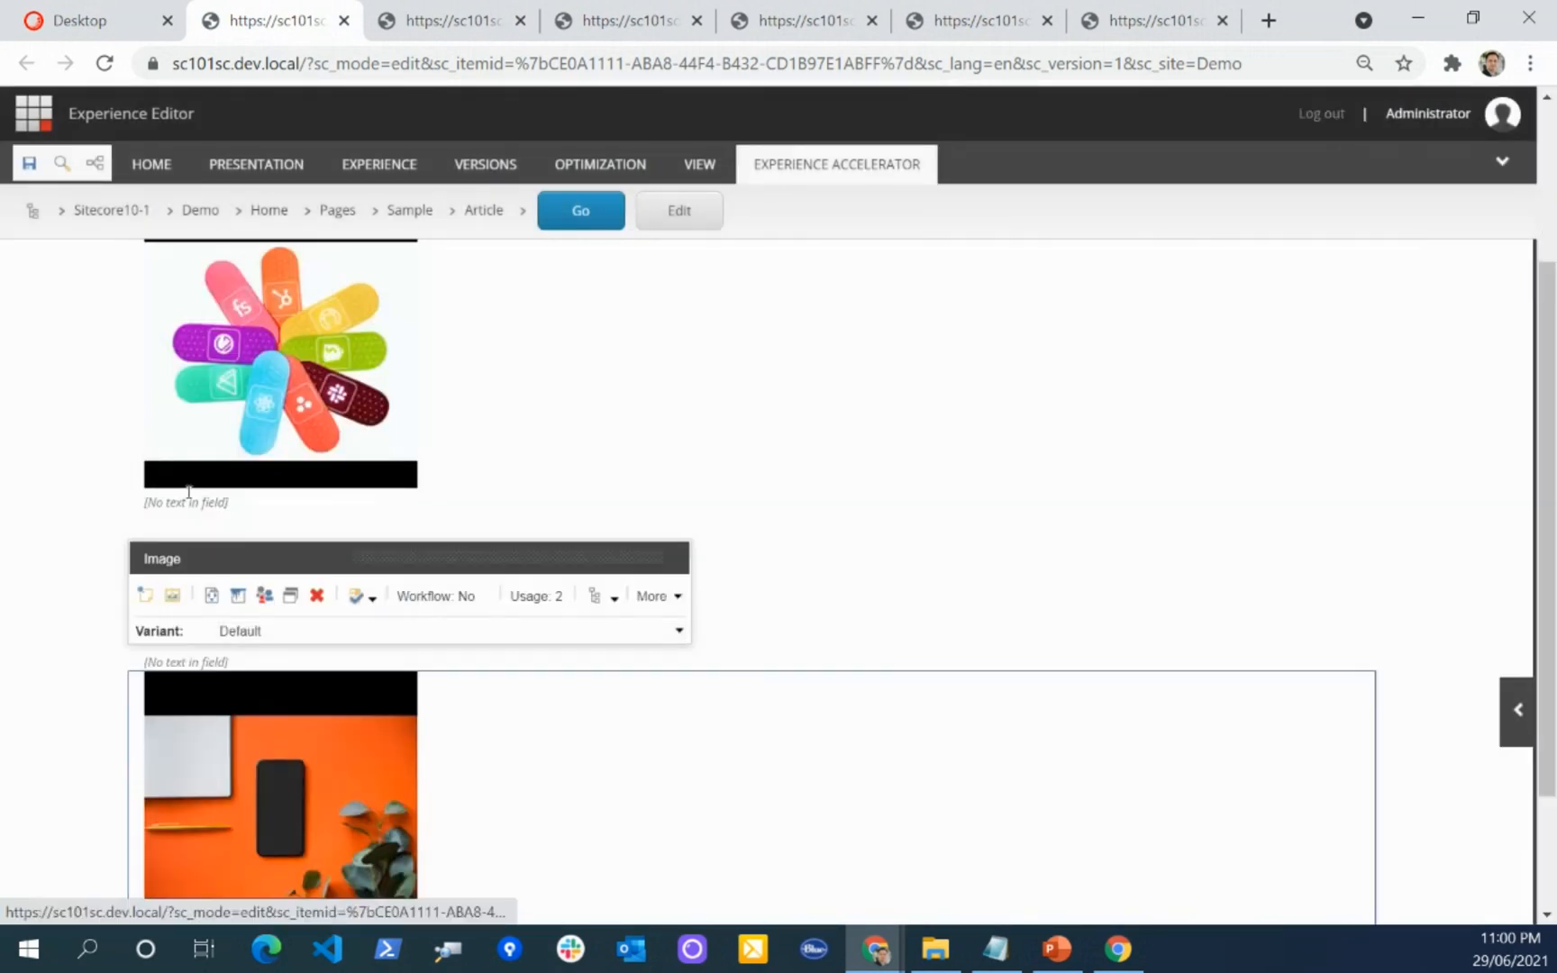
scroll(511, 647, "down", 2)
left_click(54, 425)
left_click(253, 423)
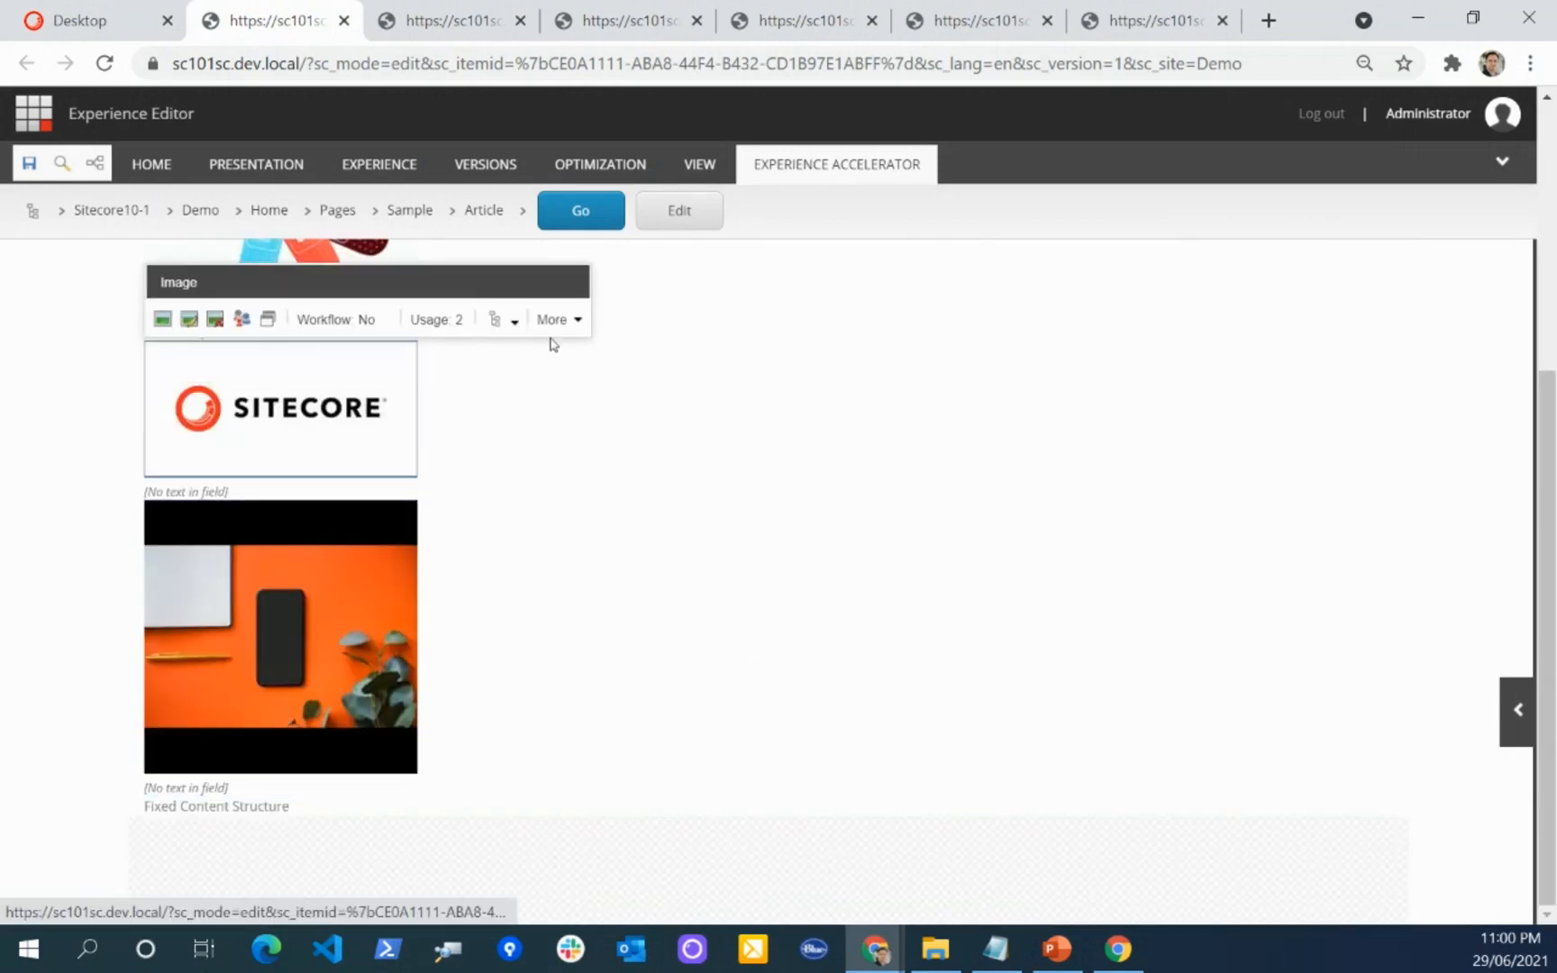
left_click(509, 337)
left_click(623, 483)
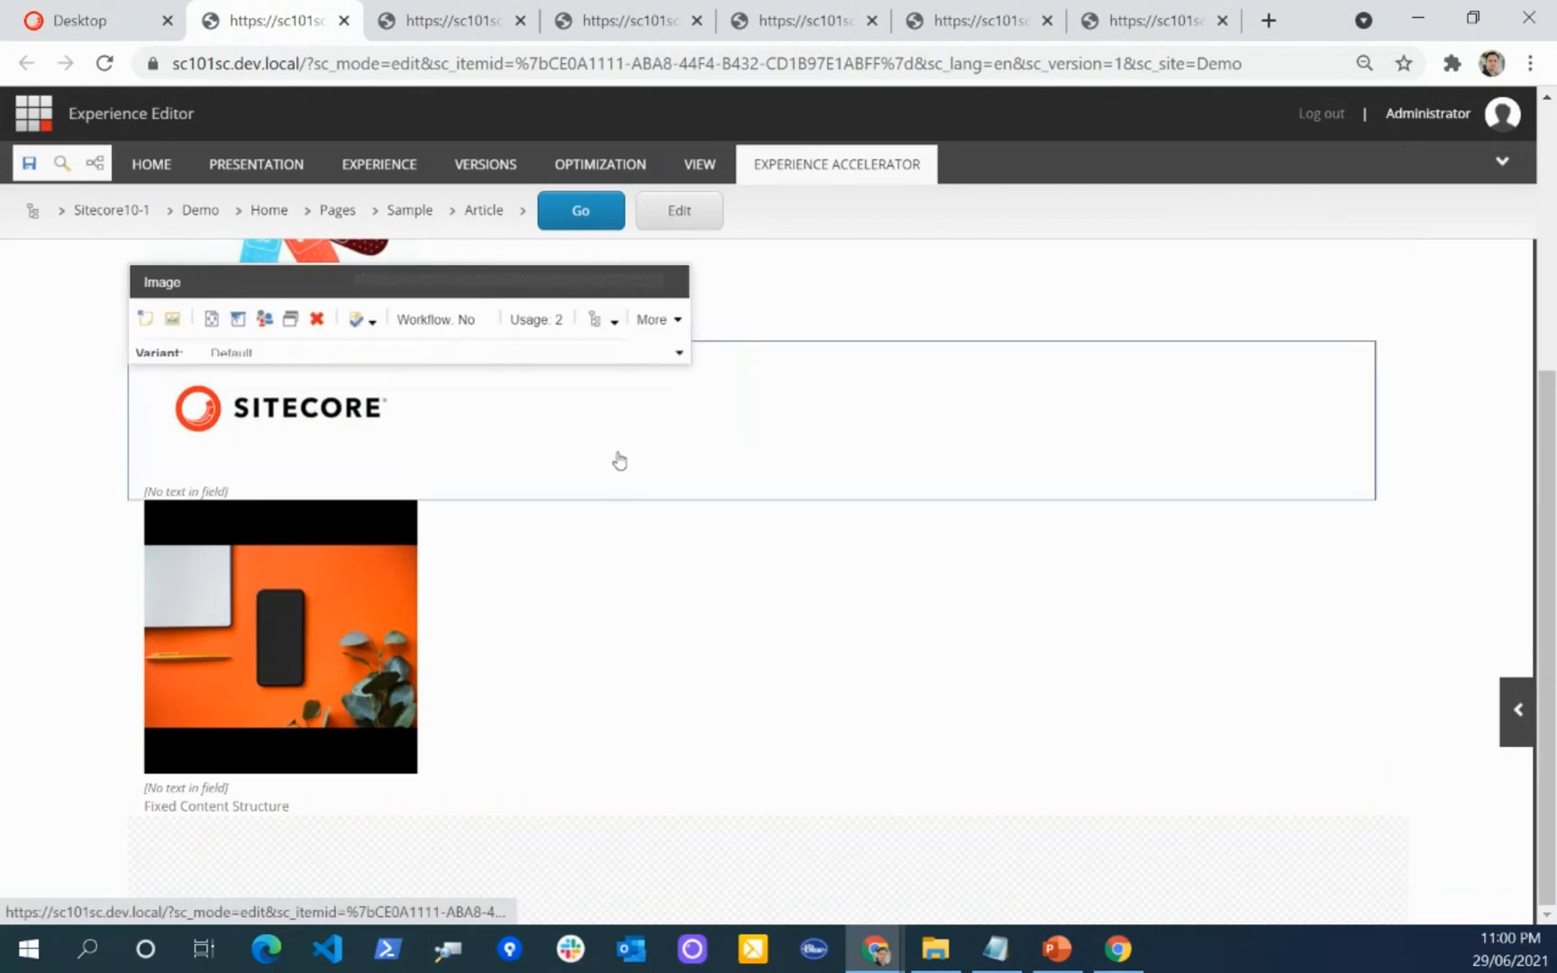
left_click(674, 557)
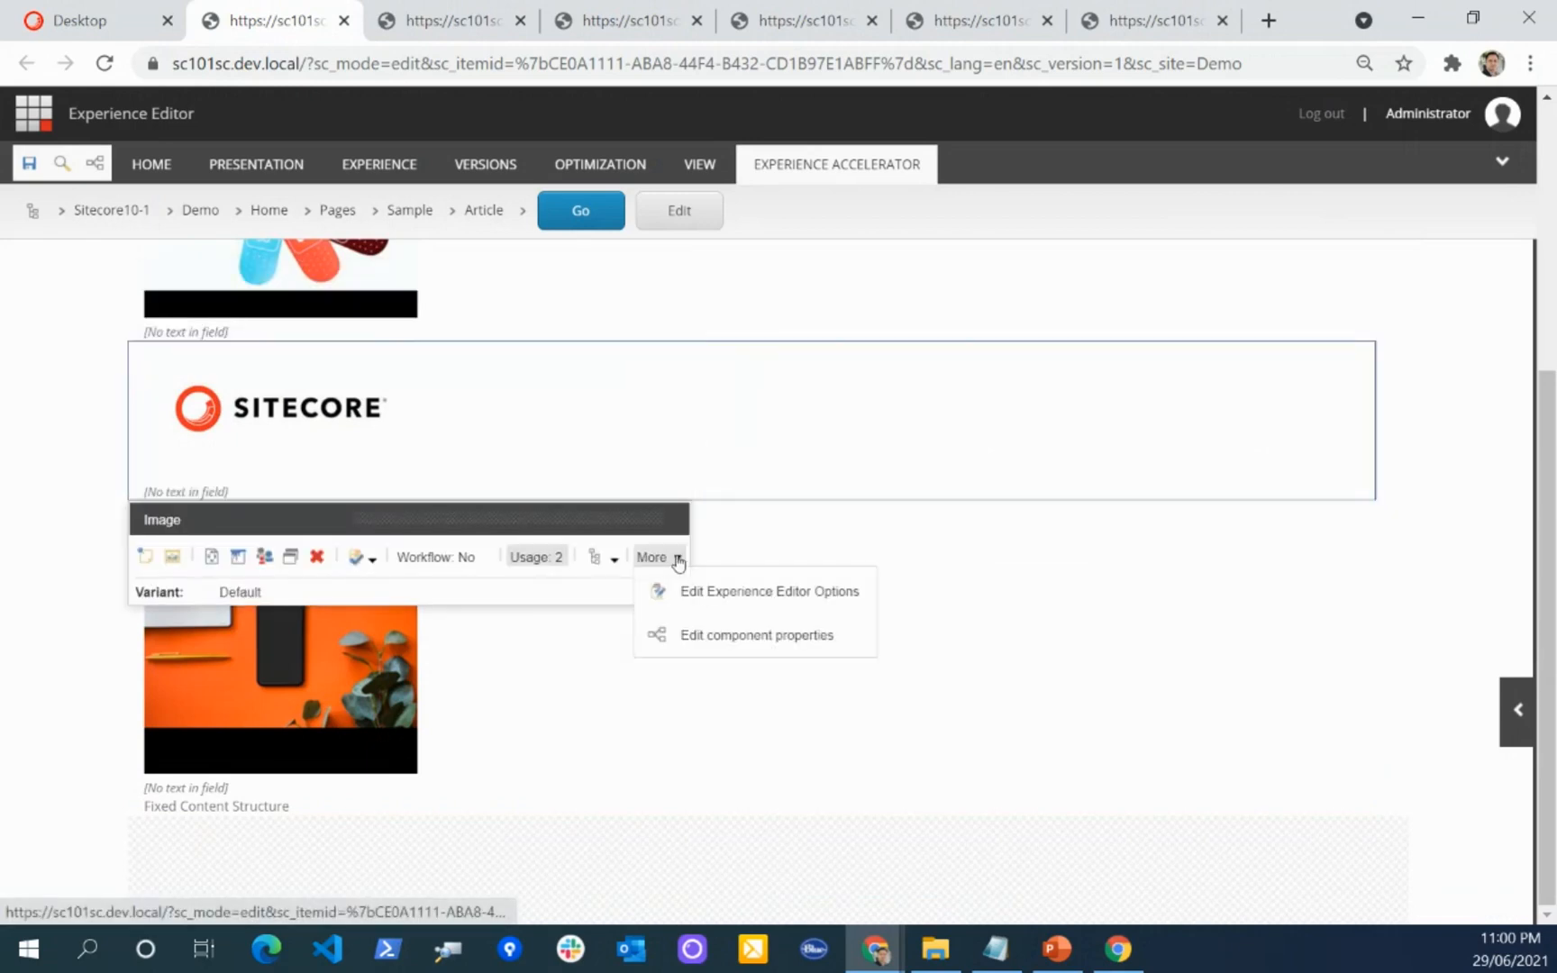
left_click(725, 632)
scroll(591, 507, "down", 10)
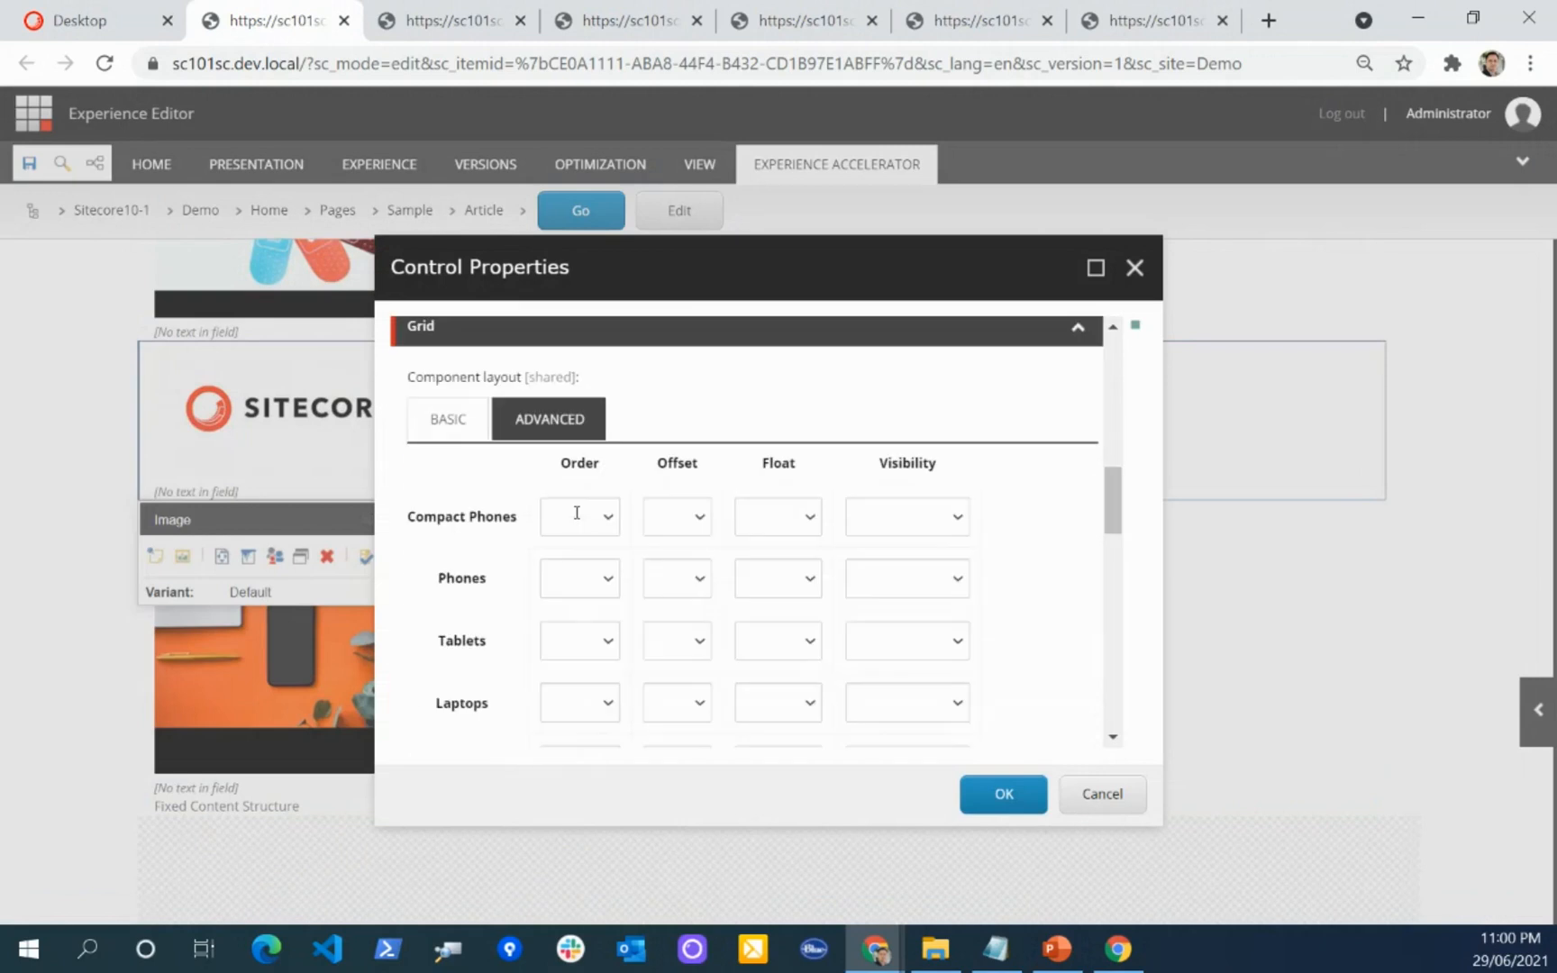
scroll(595, 547, "down", 3)
left_click(593, 459)
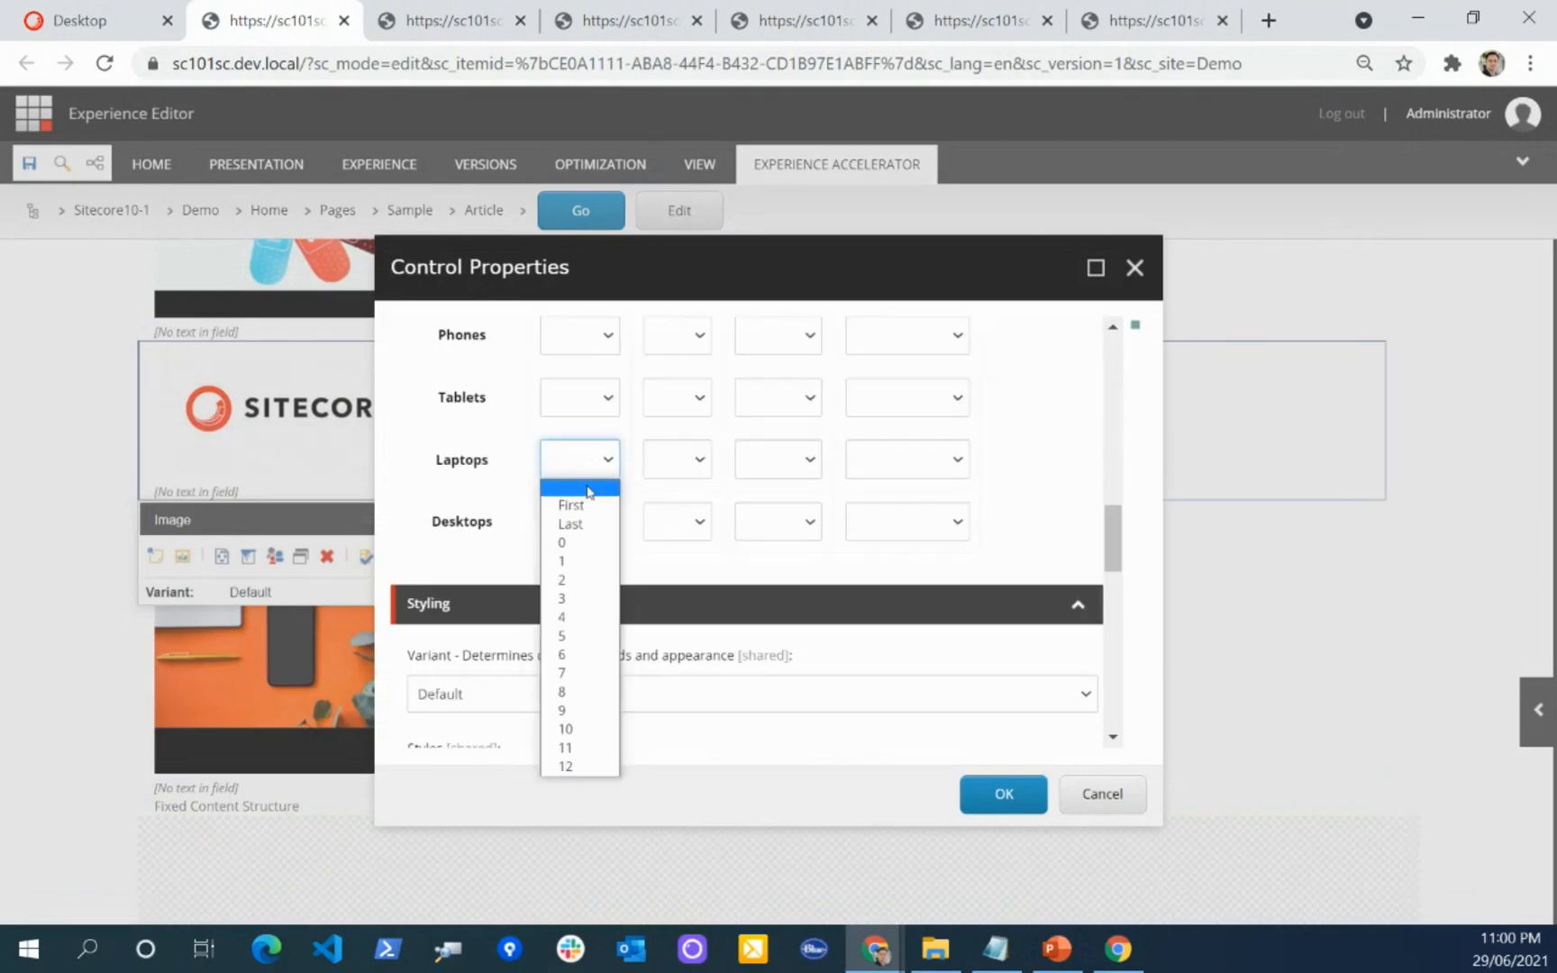
left_click(580, 580)
left_click(579, 521)
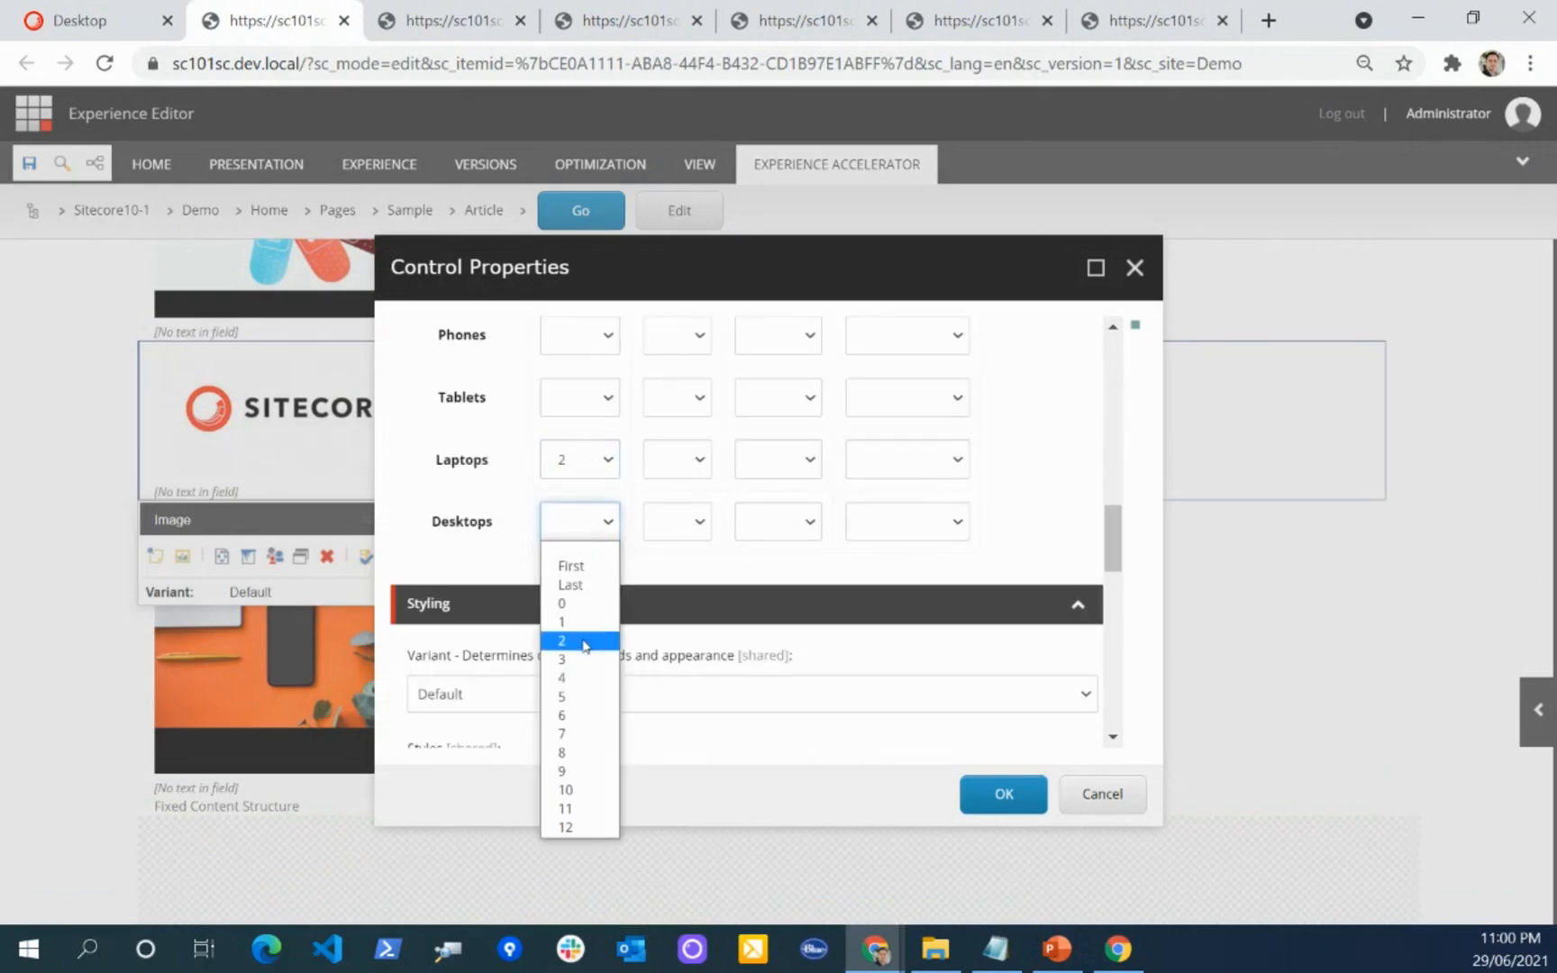
left_click(581, 641)
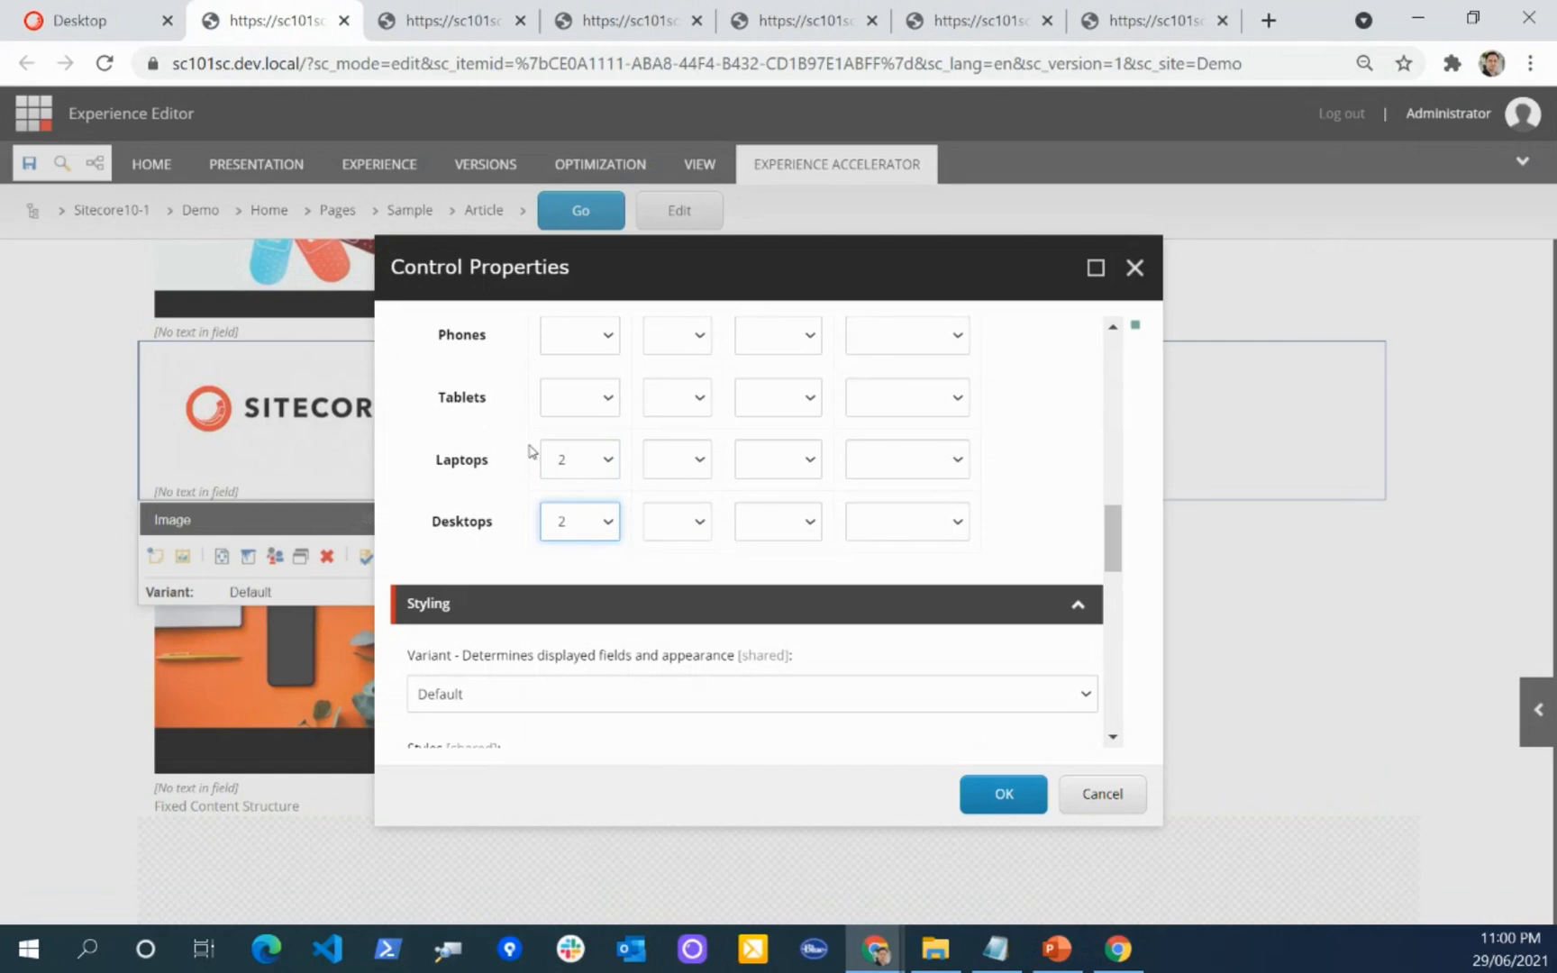
Step: Set the logo's grid order to 3 for phones and compact phones, apply the properties and save the page
scroll(616, 444, "up", 2)
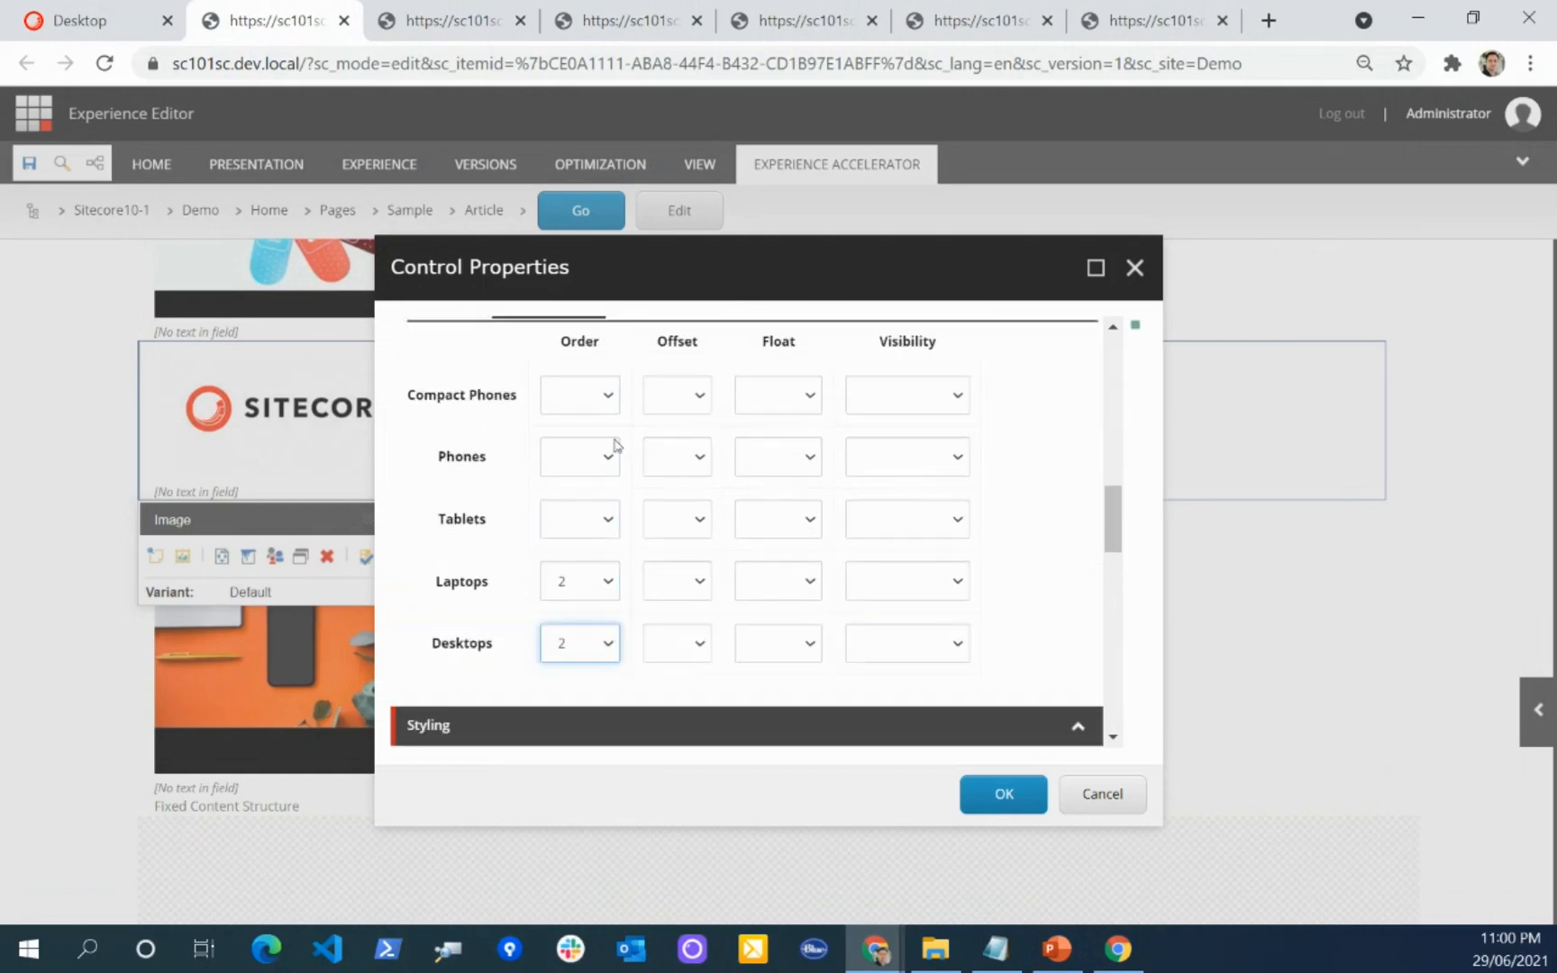
left_click(577, 465)
left_click(571, 559)
left_click(591, 465)
left_click(584, 595)
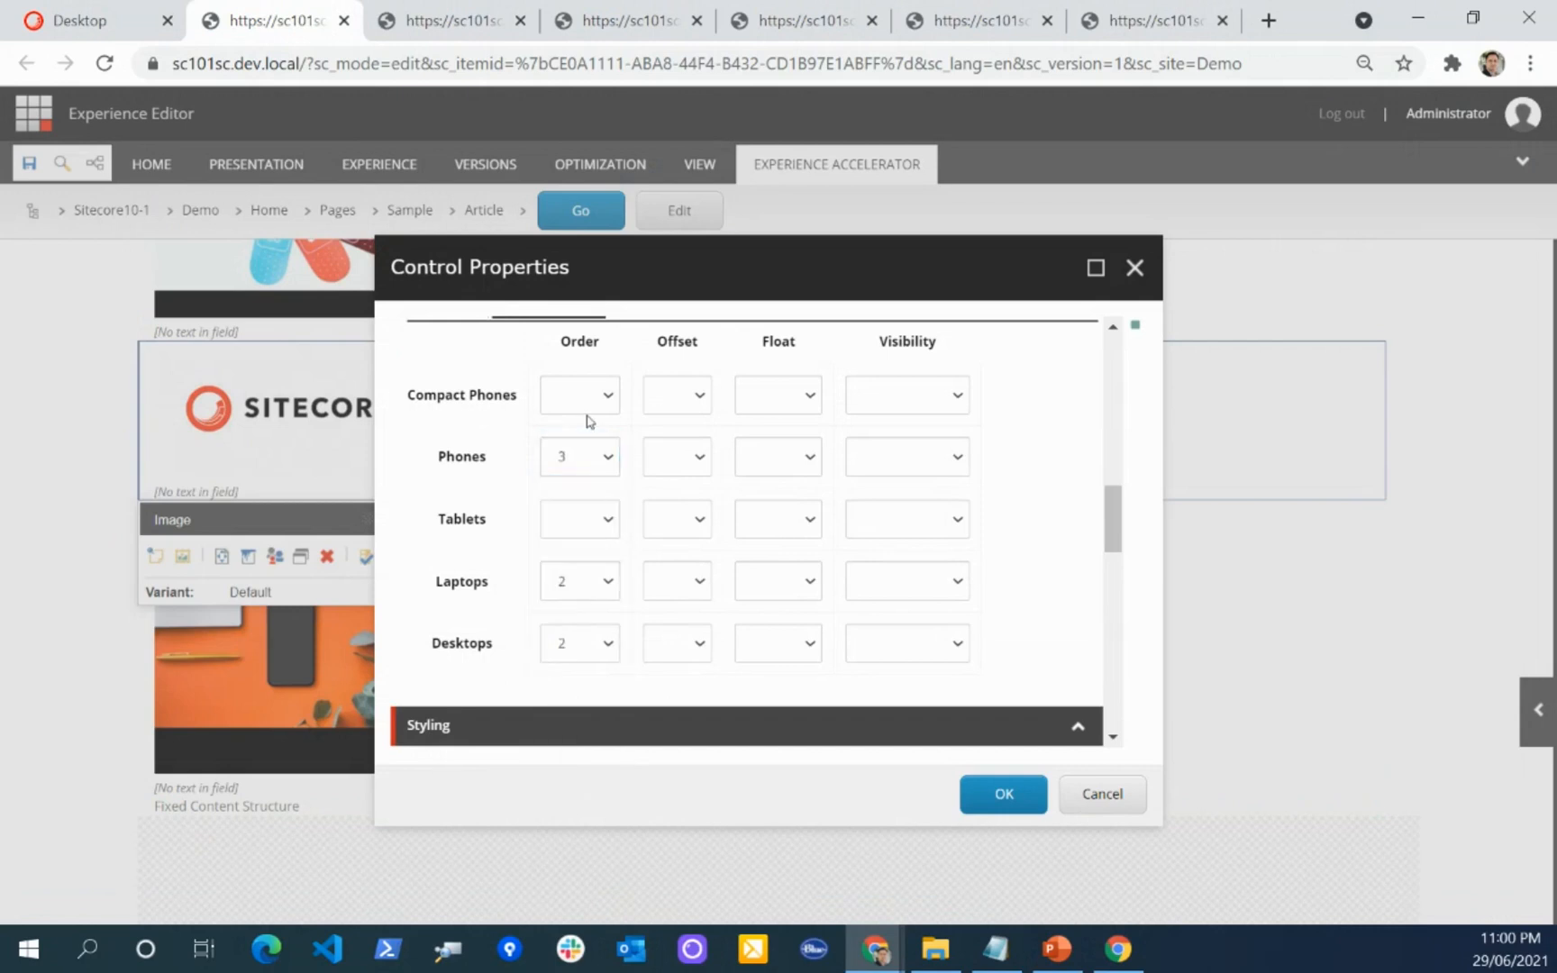
left_click(585, 409)
left_click(575, 532)
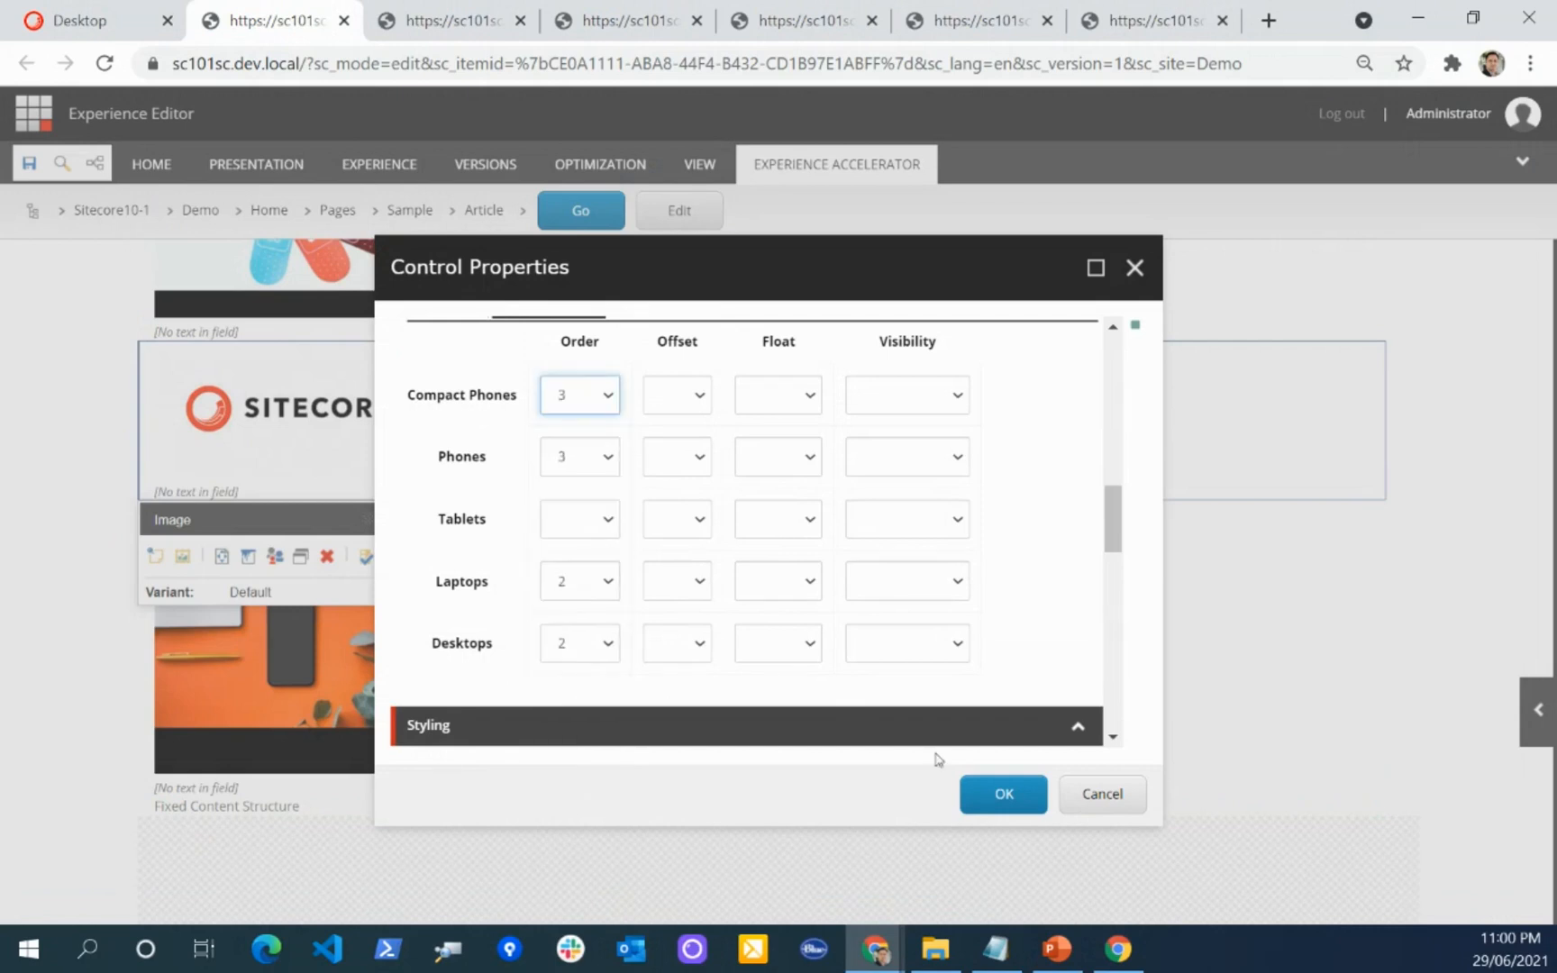
left_click(1004, 793)
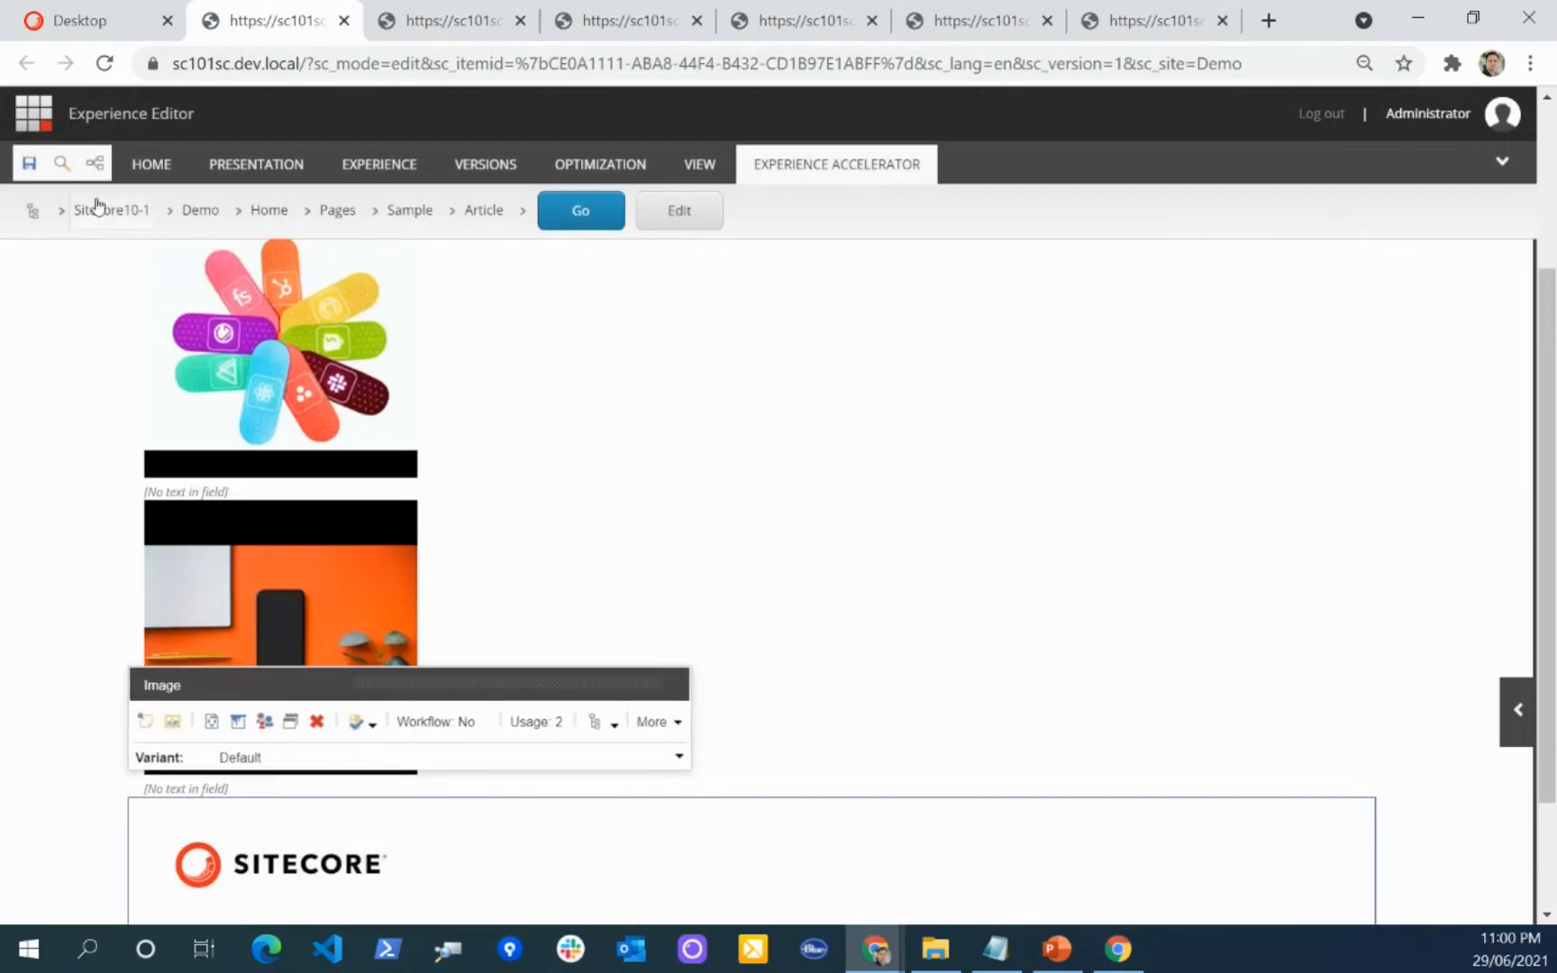
left_click(23, 167)
Step: Reload the Article page in the Incognito window and narrow it to compare the image order at different widths
mouse_move(875, 949)
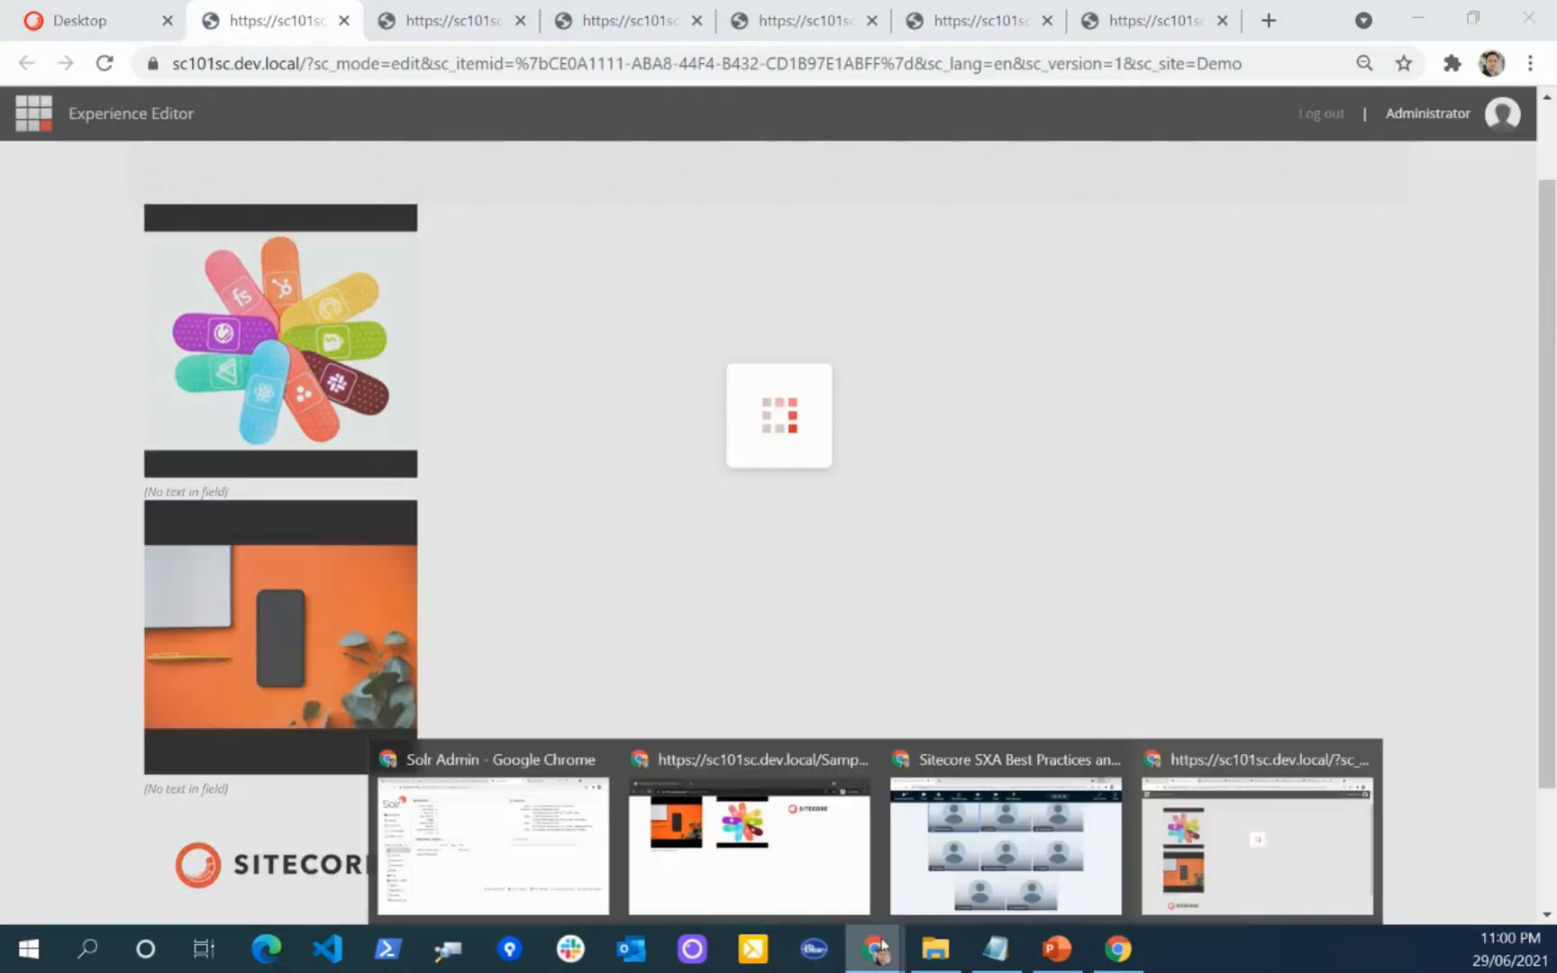
left_click(784, 840)
key("F5")
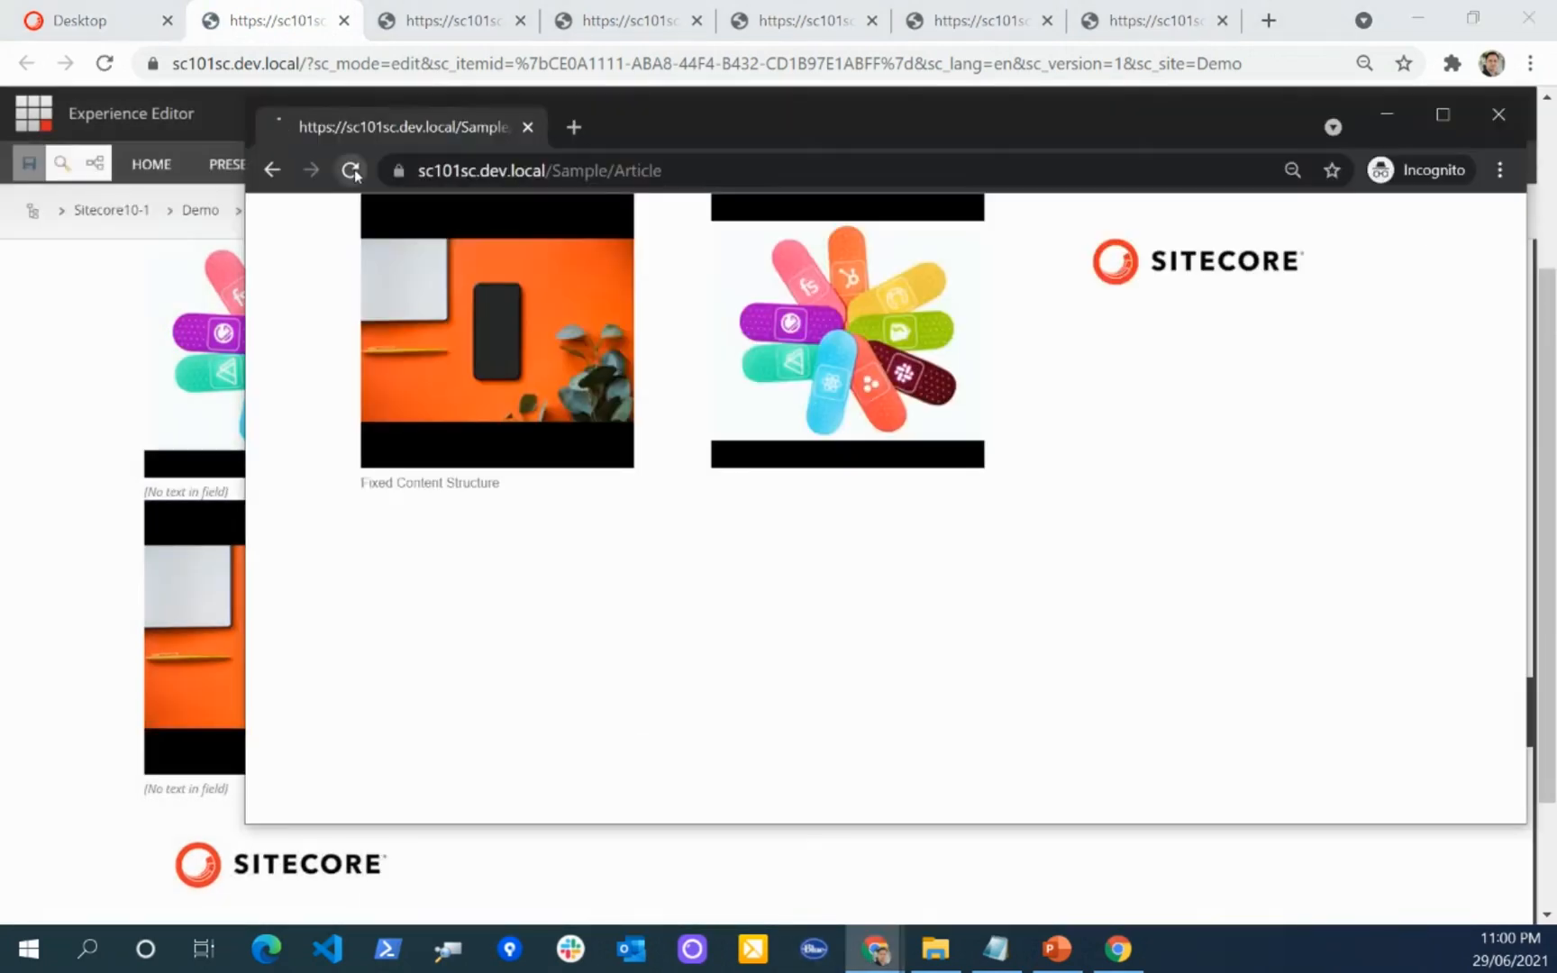
left_click_drag(1529, 433, 1468, 450)
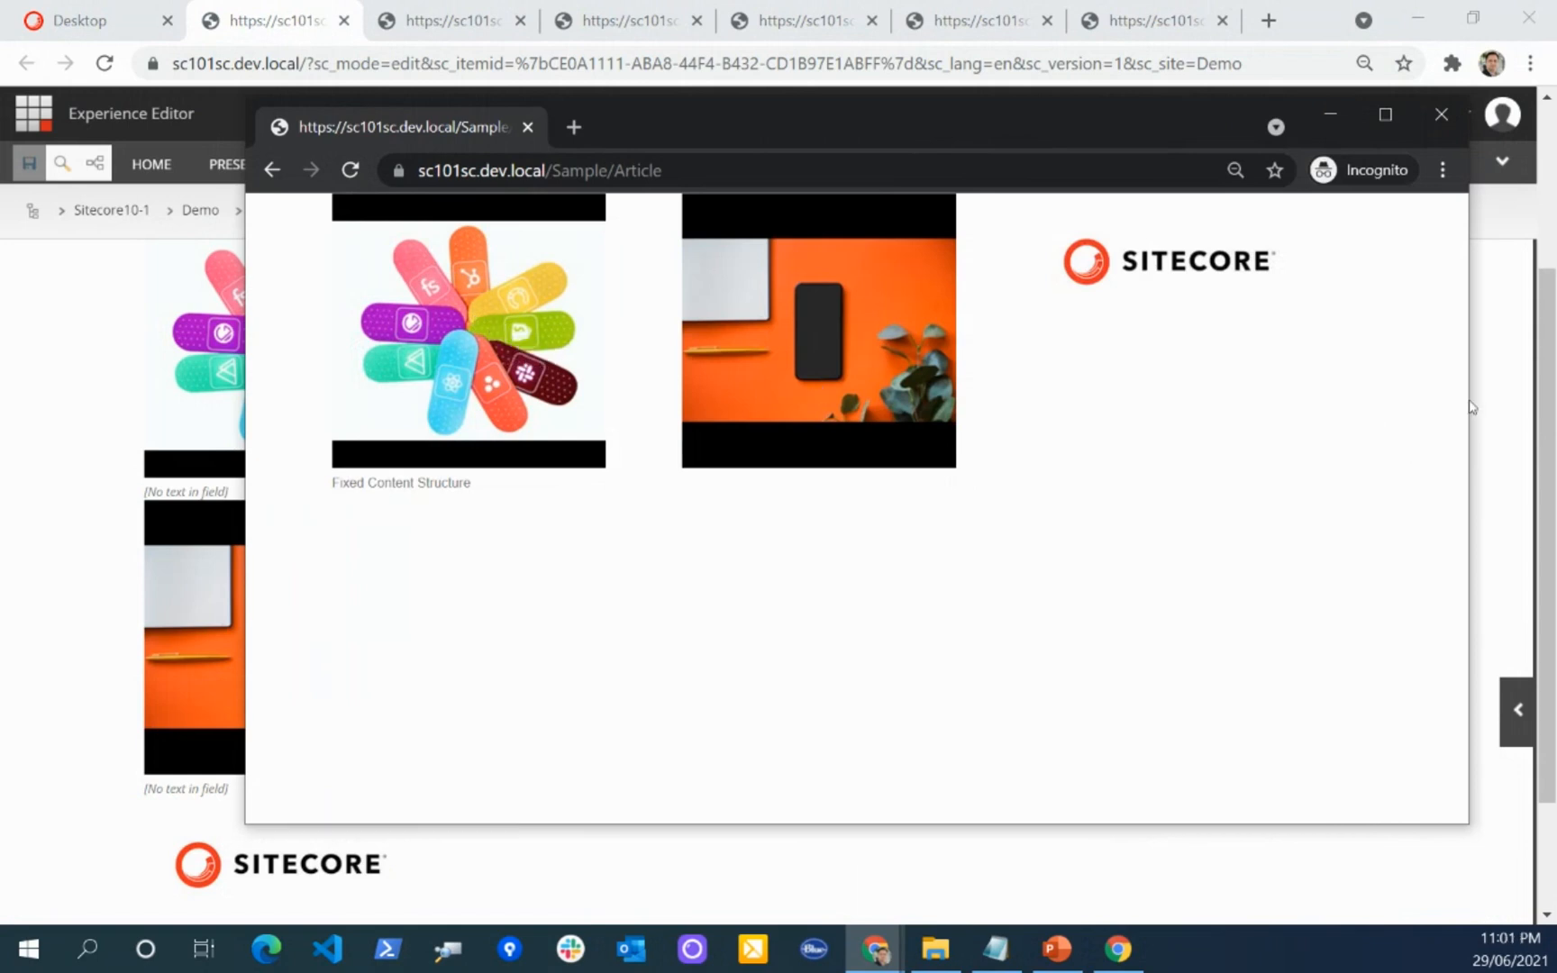
left_click_drag(1474, 403, 1300, 415)
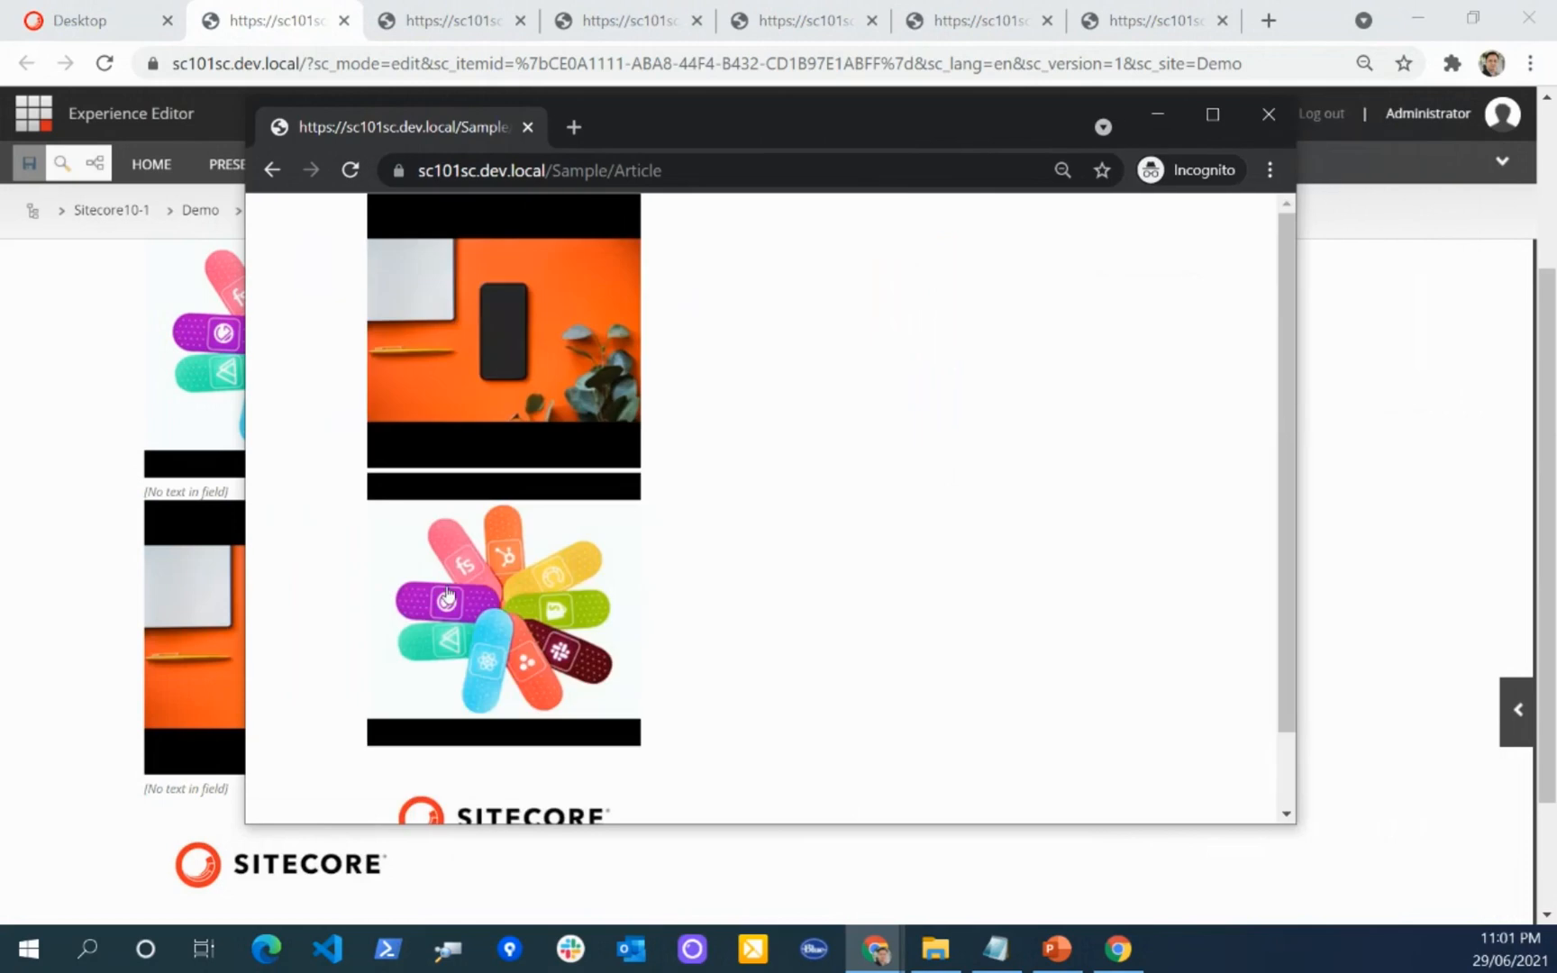
scroll(560, 613, "down", 1)
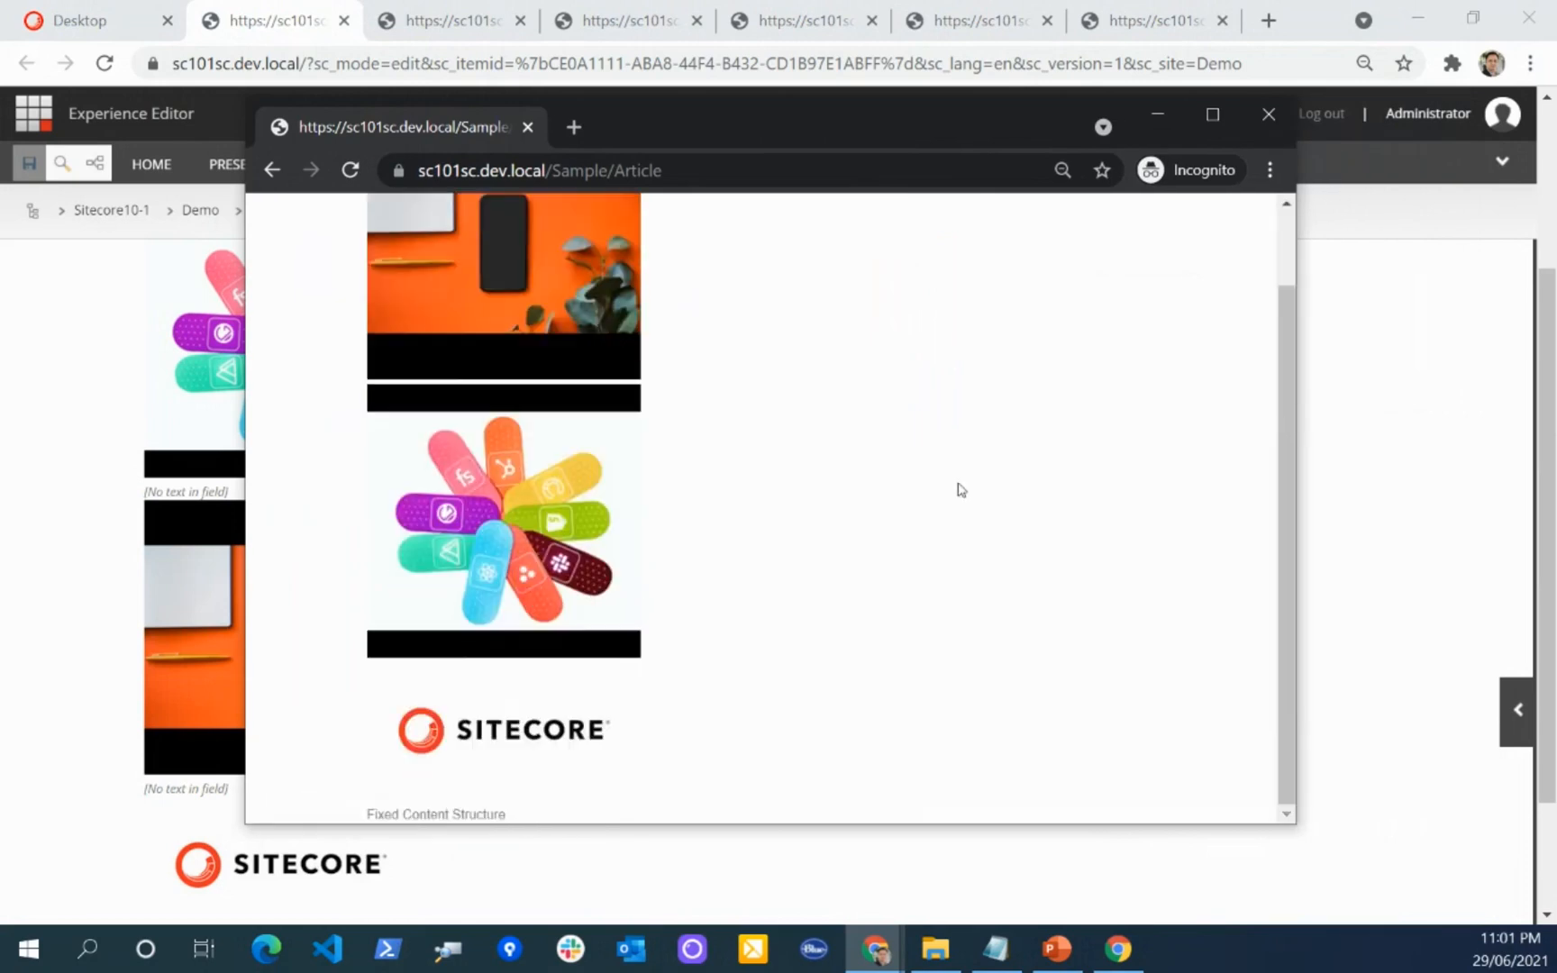
Step: Review the stacked image order on the narrowed Article page and minimize the Incognito window
scroll(961, 489, "up", 1)
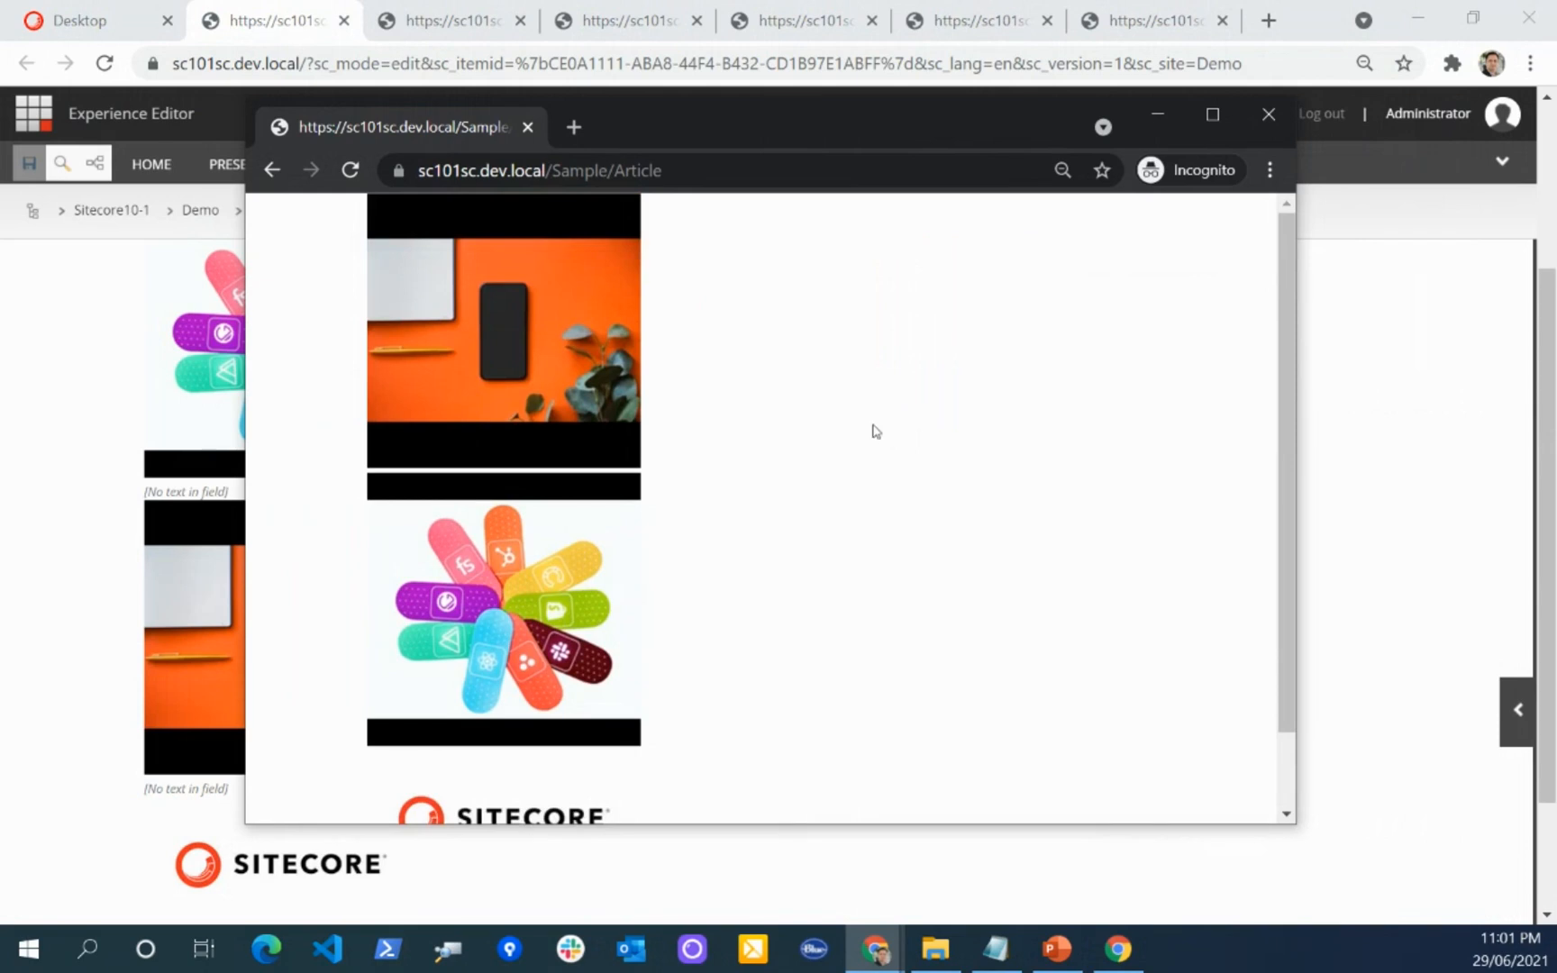
scroll(875, 430, "down", 1)
scroll(876, 430, "up", 1)
left_click(1158, 124)
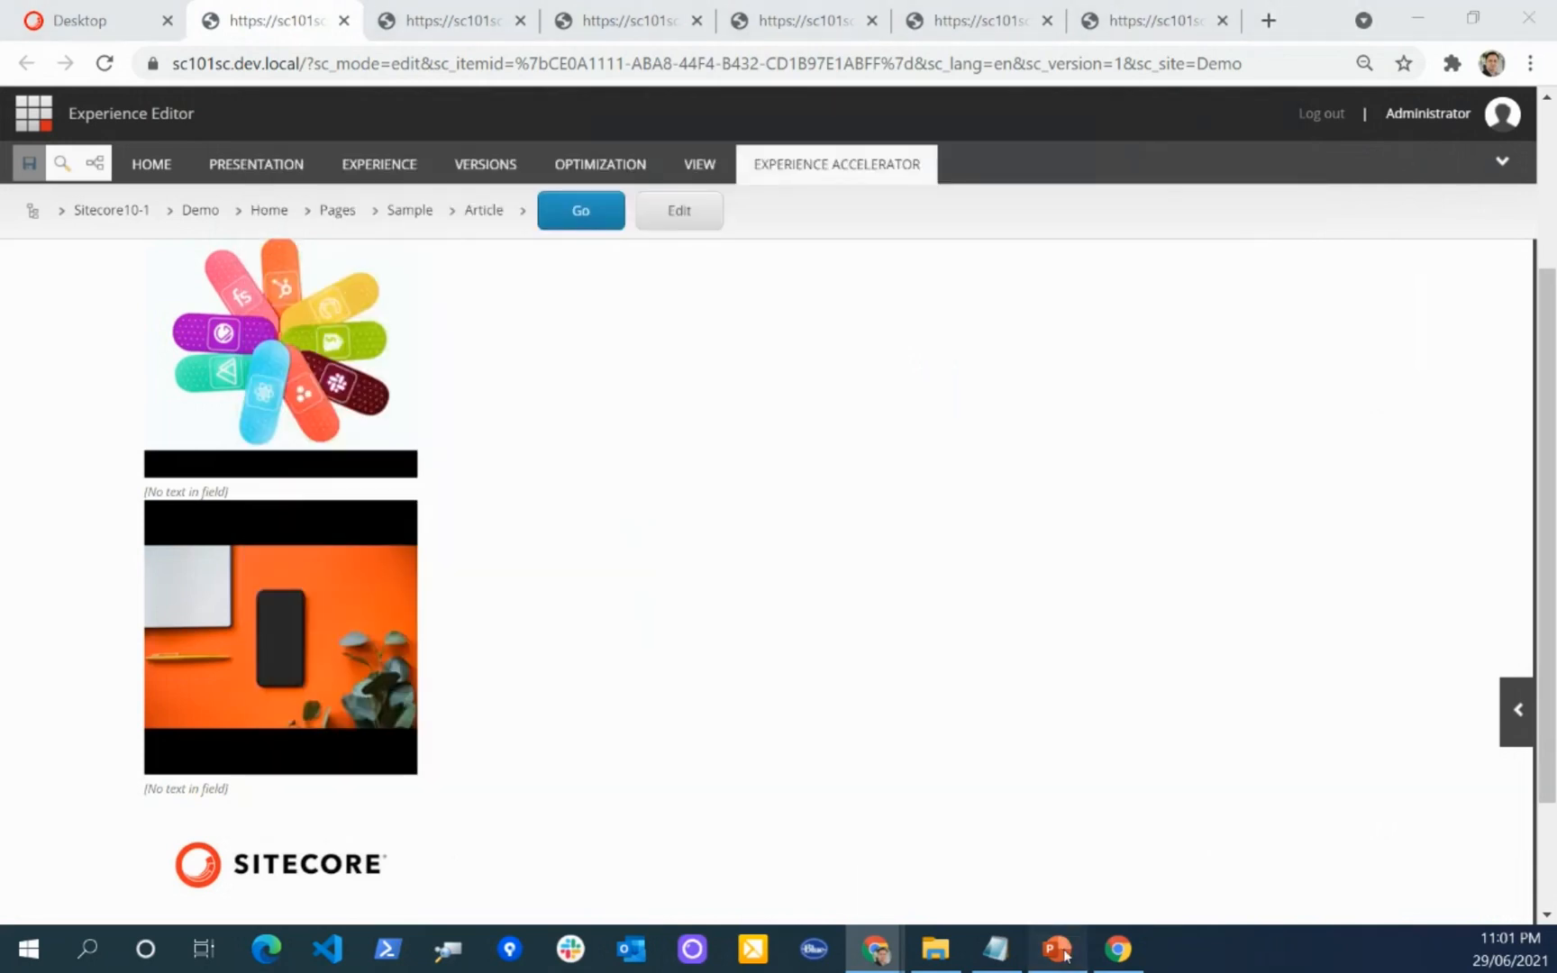
Step: Switch to the PowerPoint presentation, start the slide show from slide 13 and advance to slide 17 on limiting renderings per page
left_click(1056, 949)
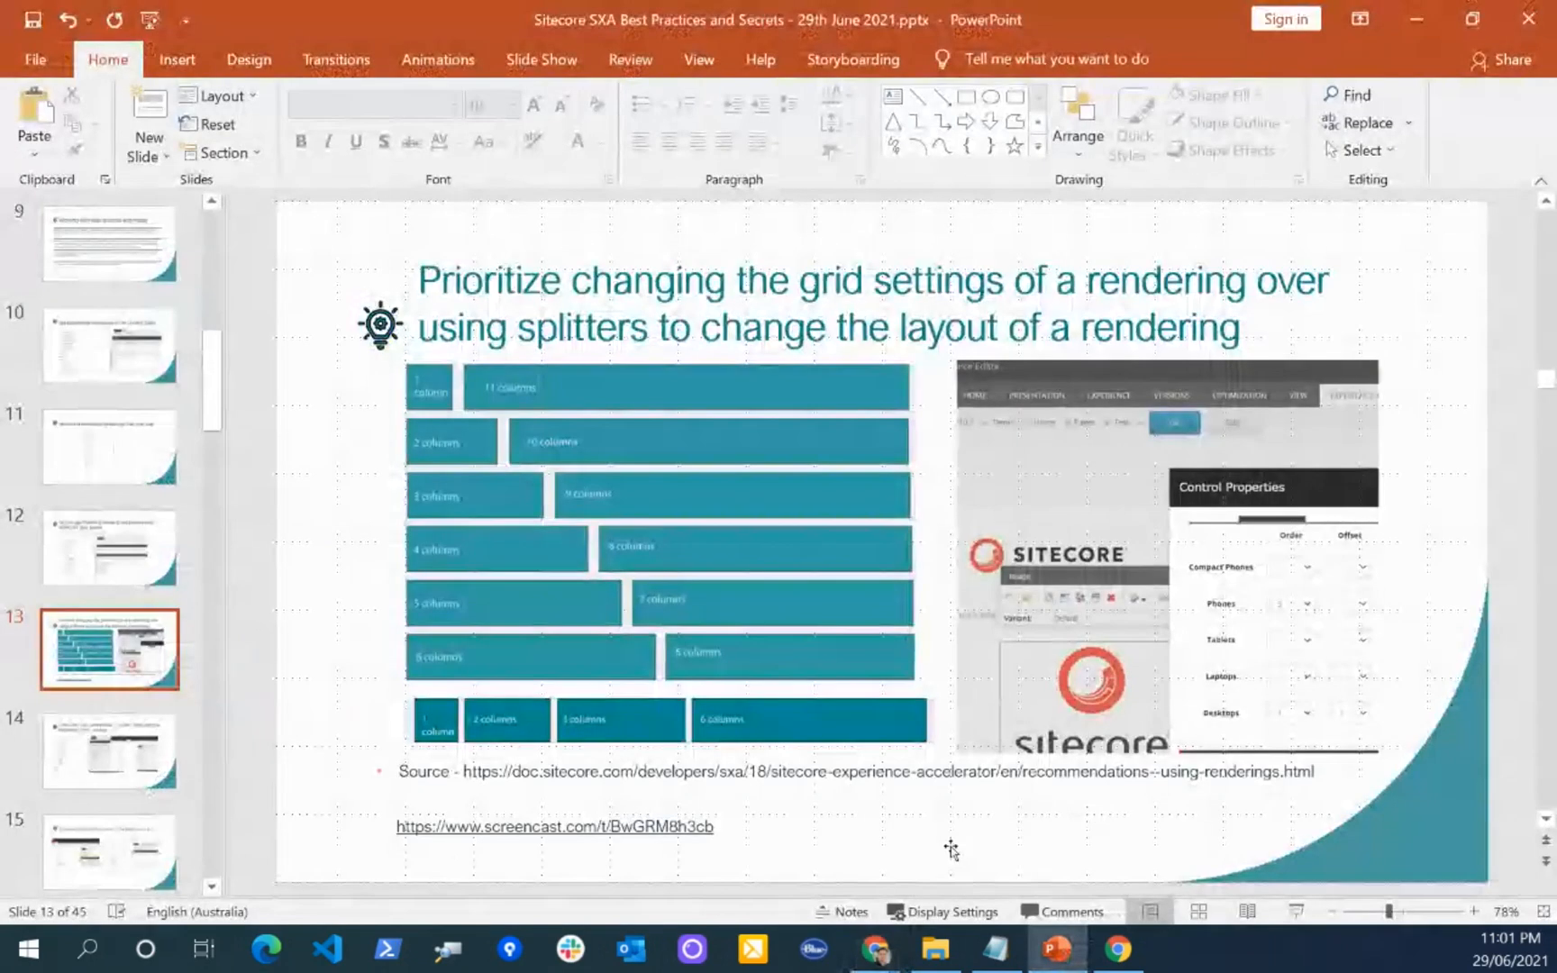
left_click(1296, 911)
key("Right")
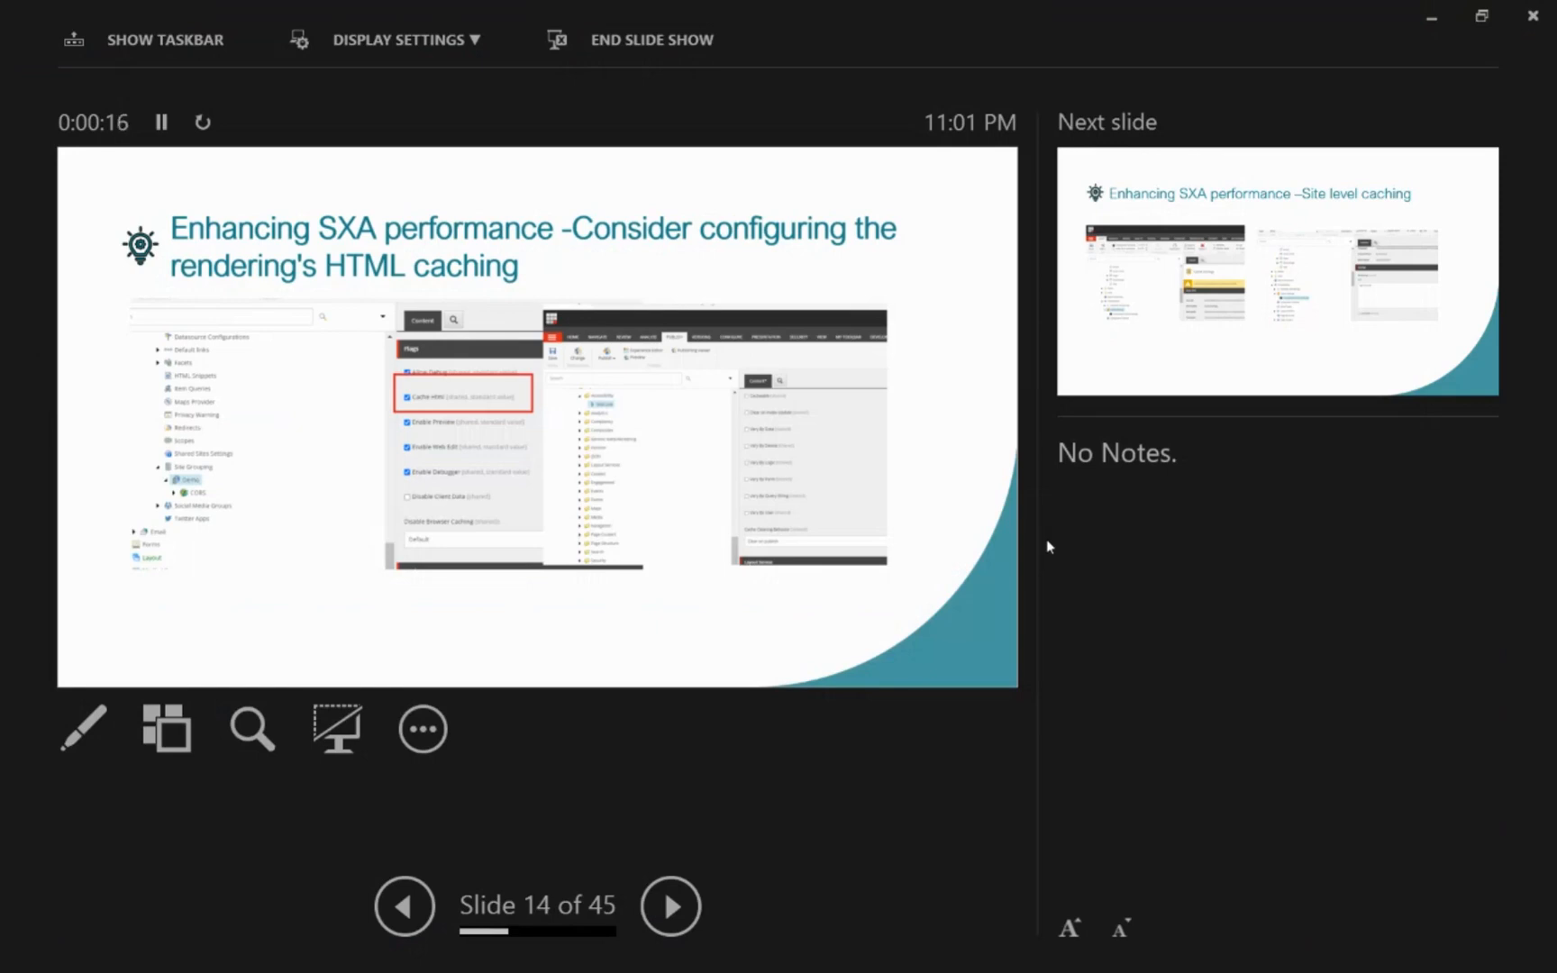
key("Right")
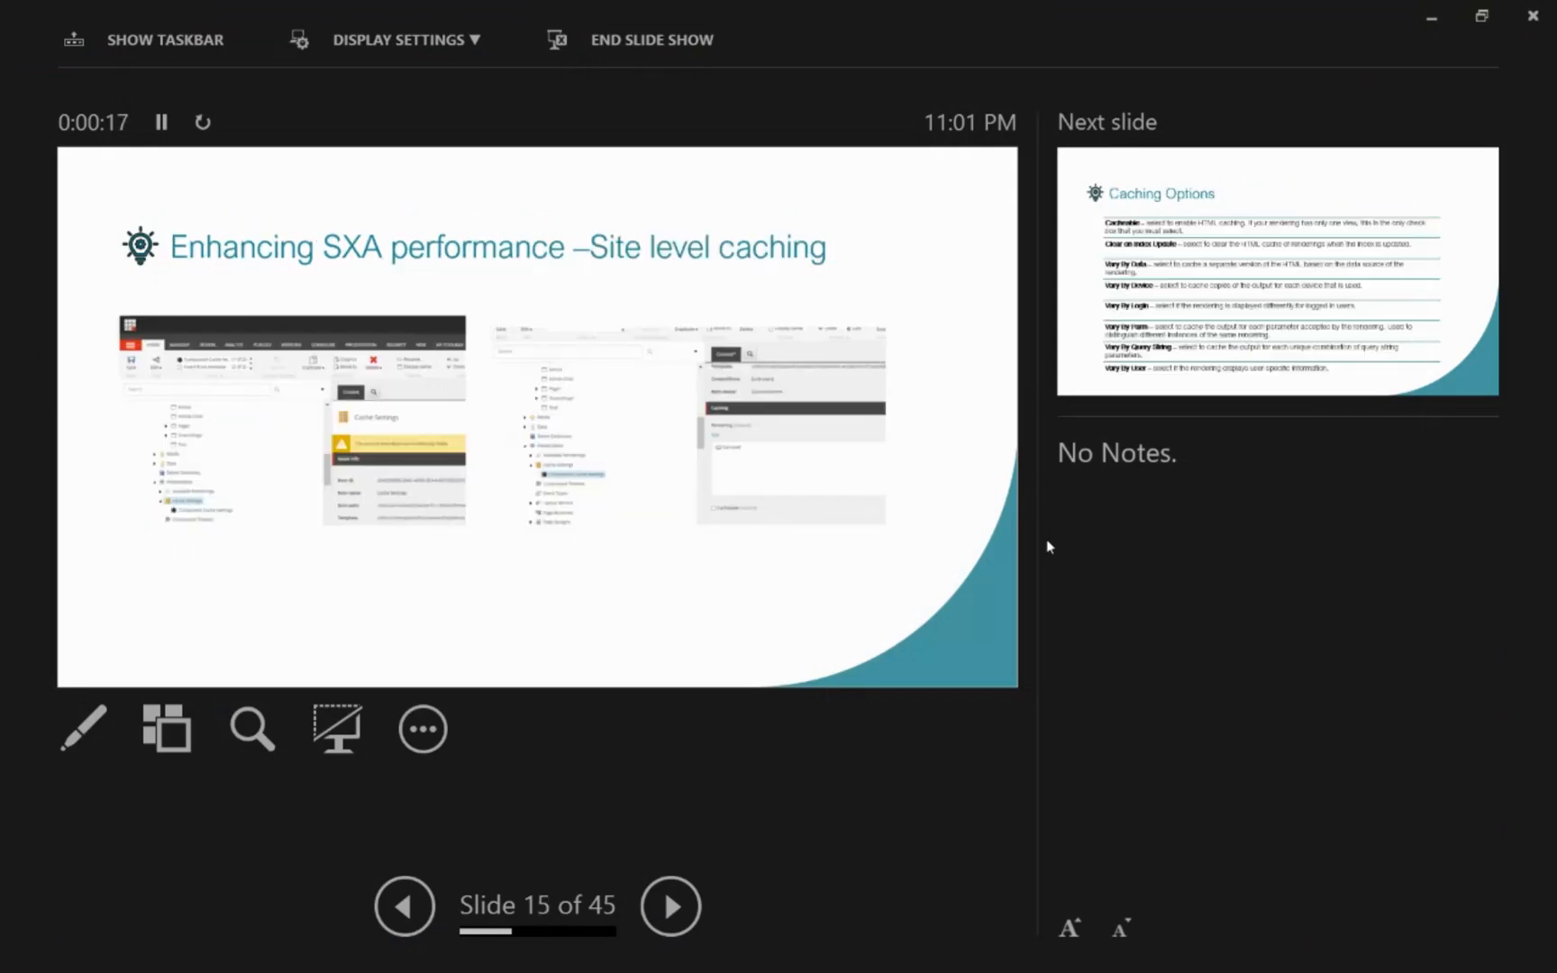
key("Right")
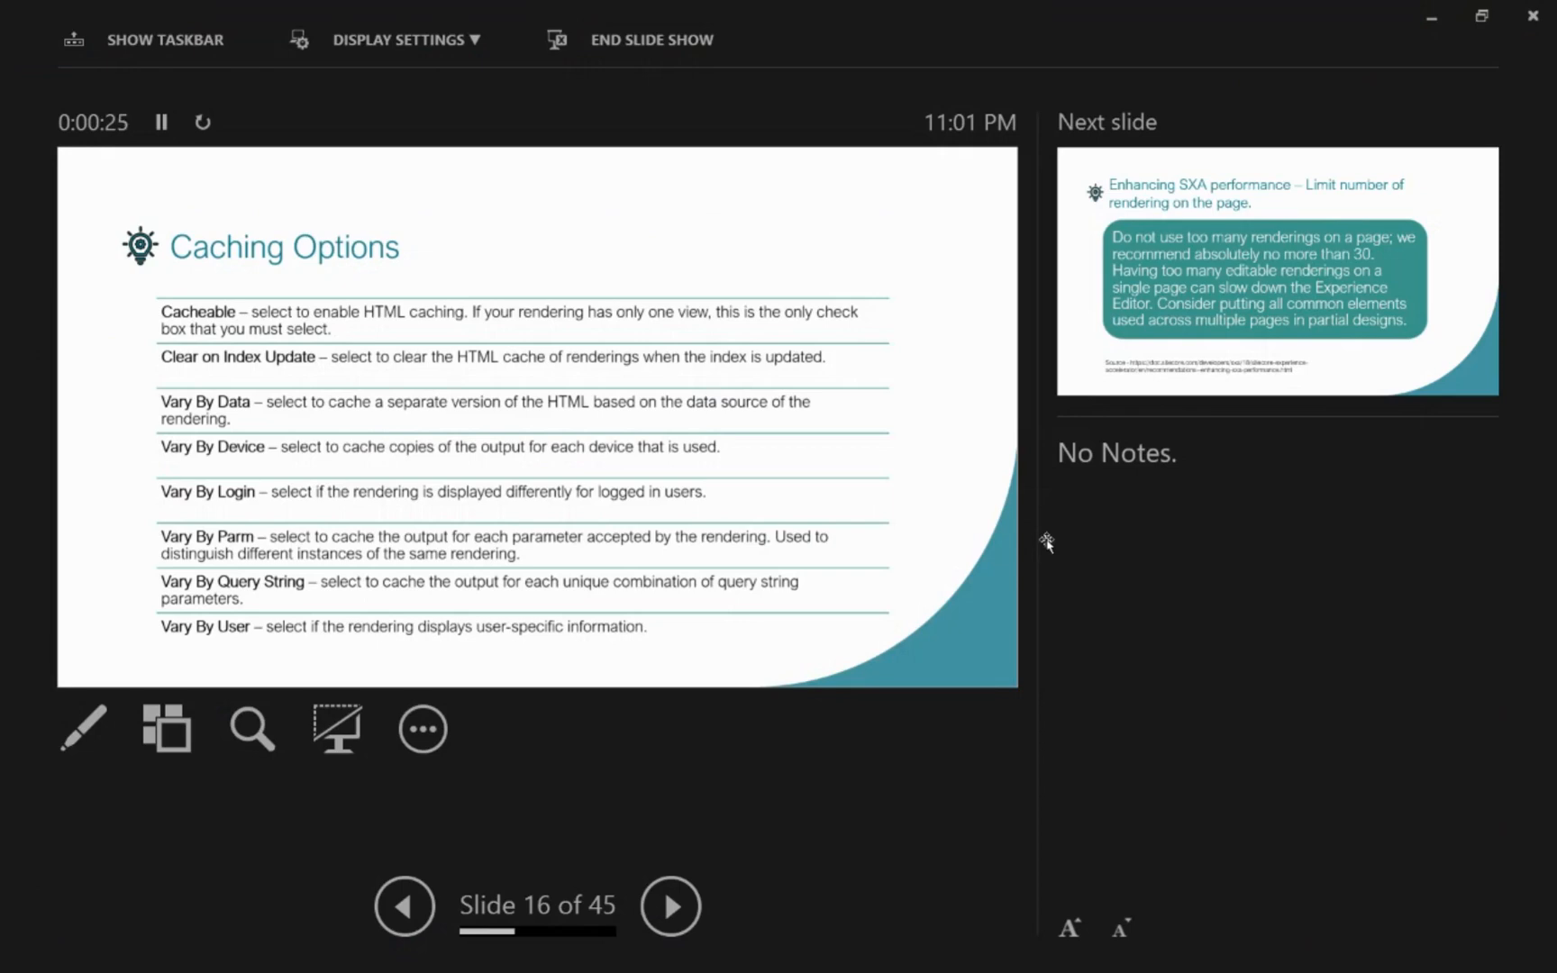
key("Right")
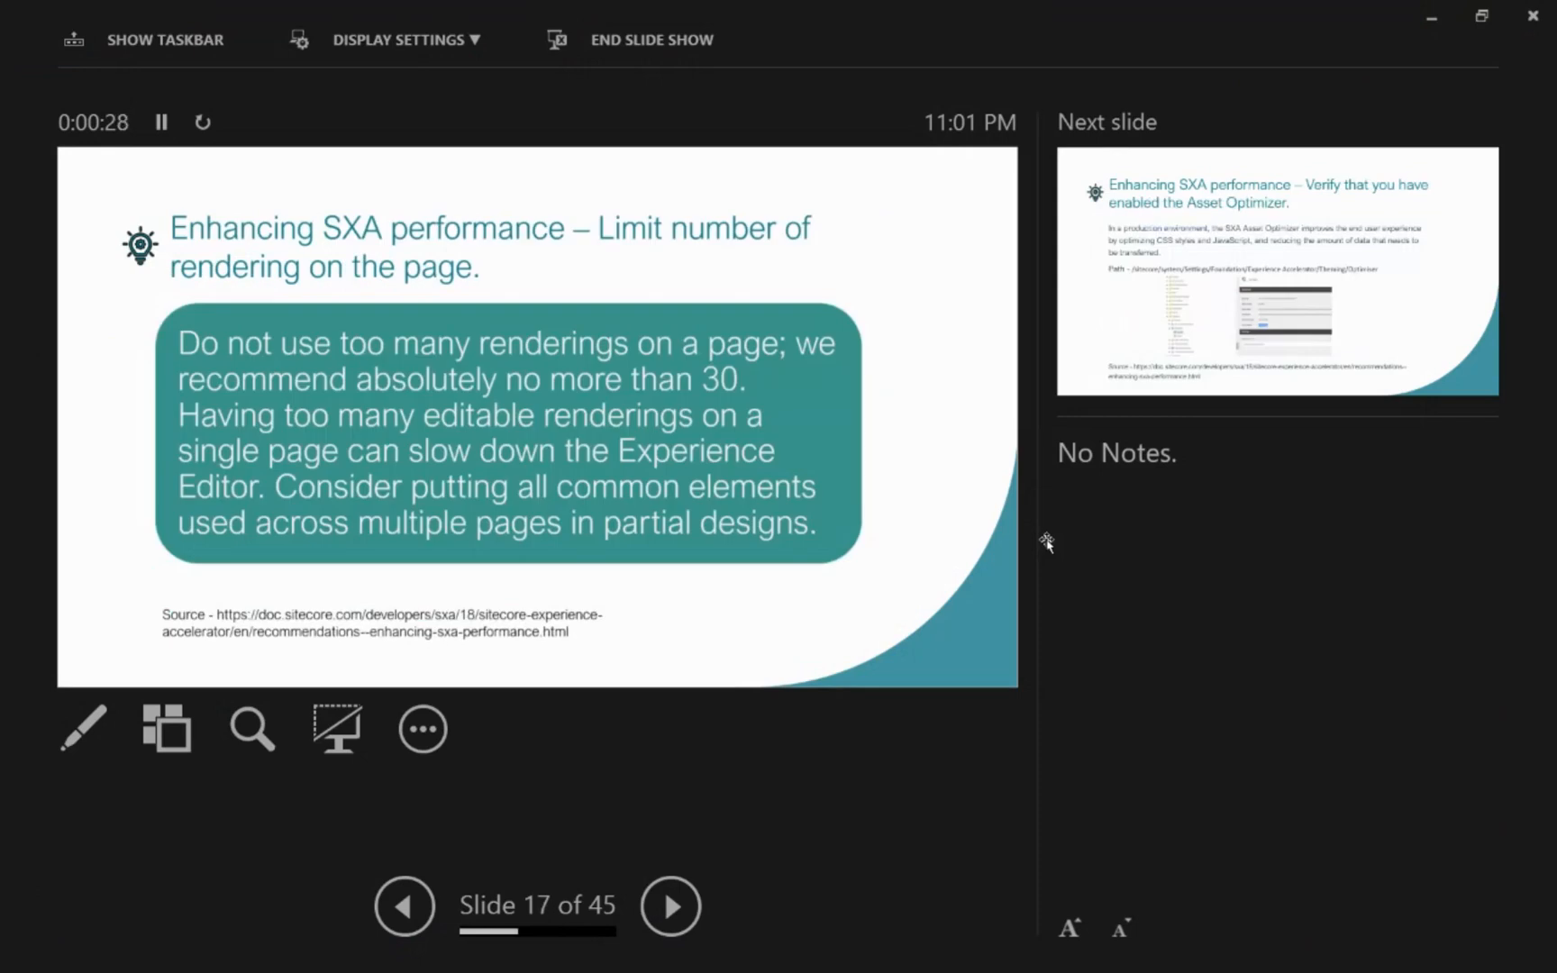
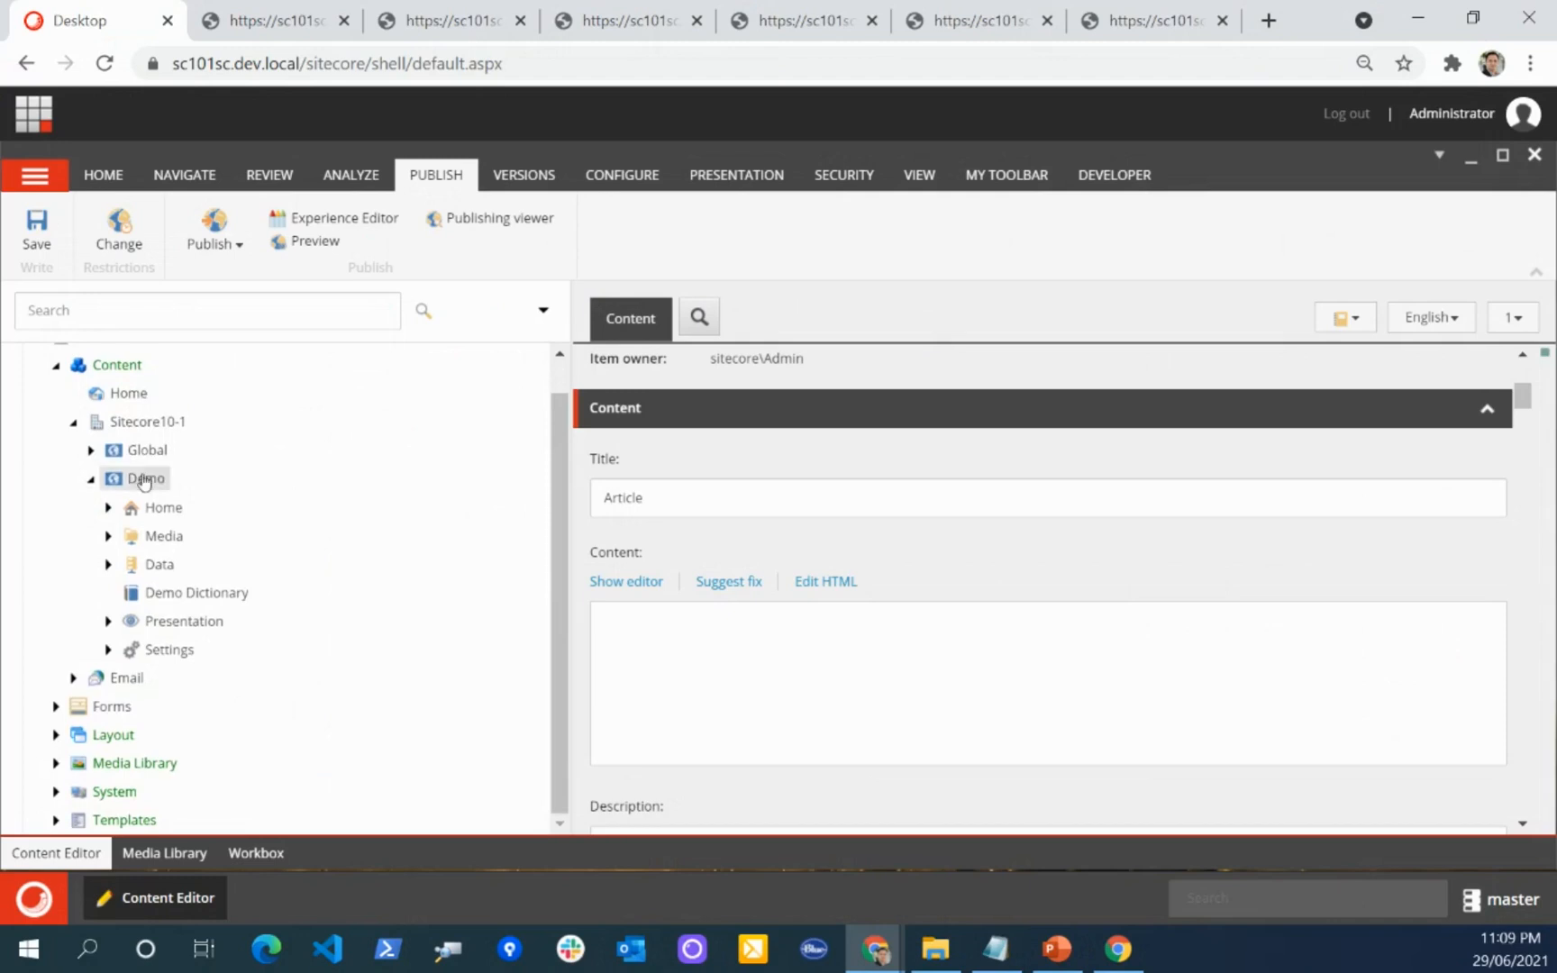
Step: Collapse the Demo site and the Content branch, and expand System, Settings and Feature in the content tree
left_click(91, 479)
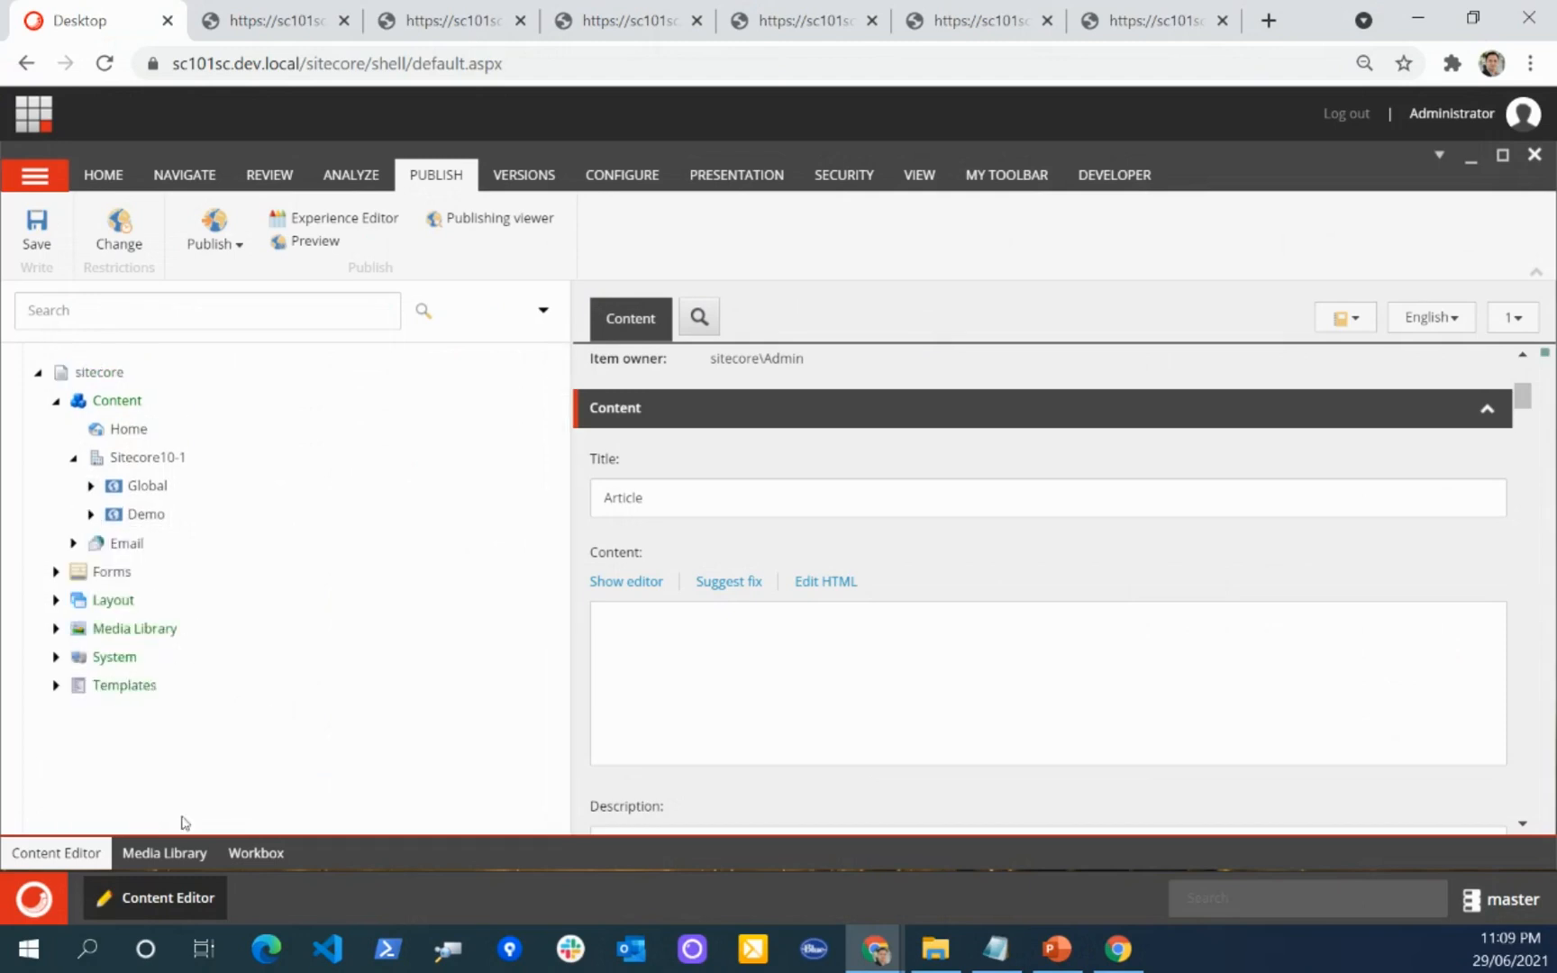
left_click(56, 400)
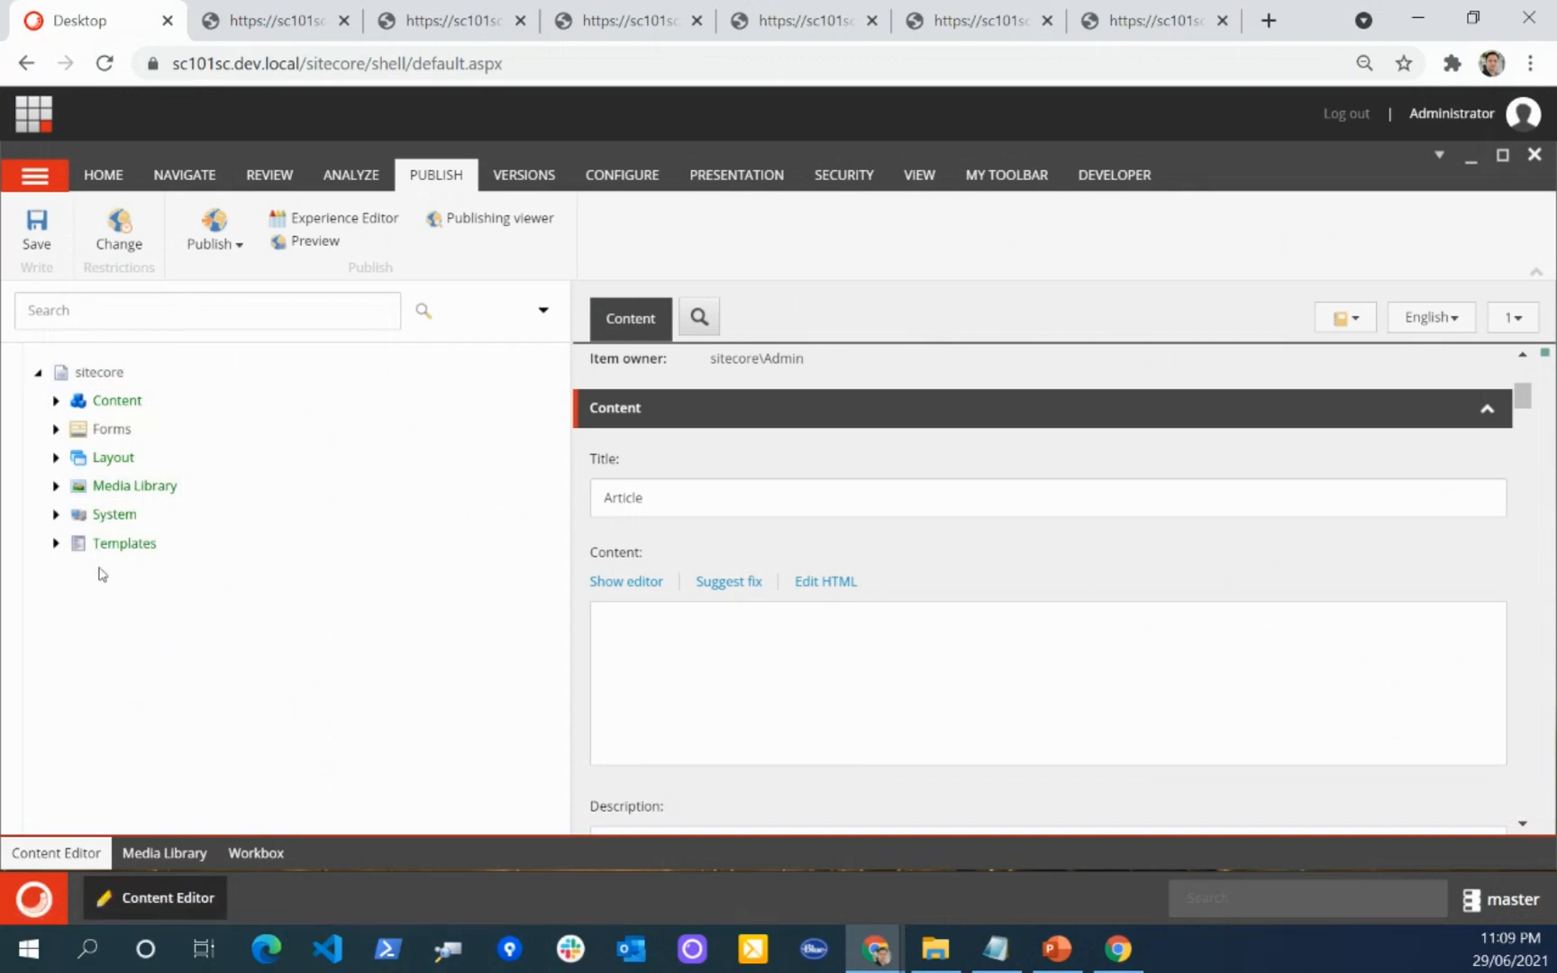
left_click(56, 514)
scroll(264, 591, "down", 1)
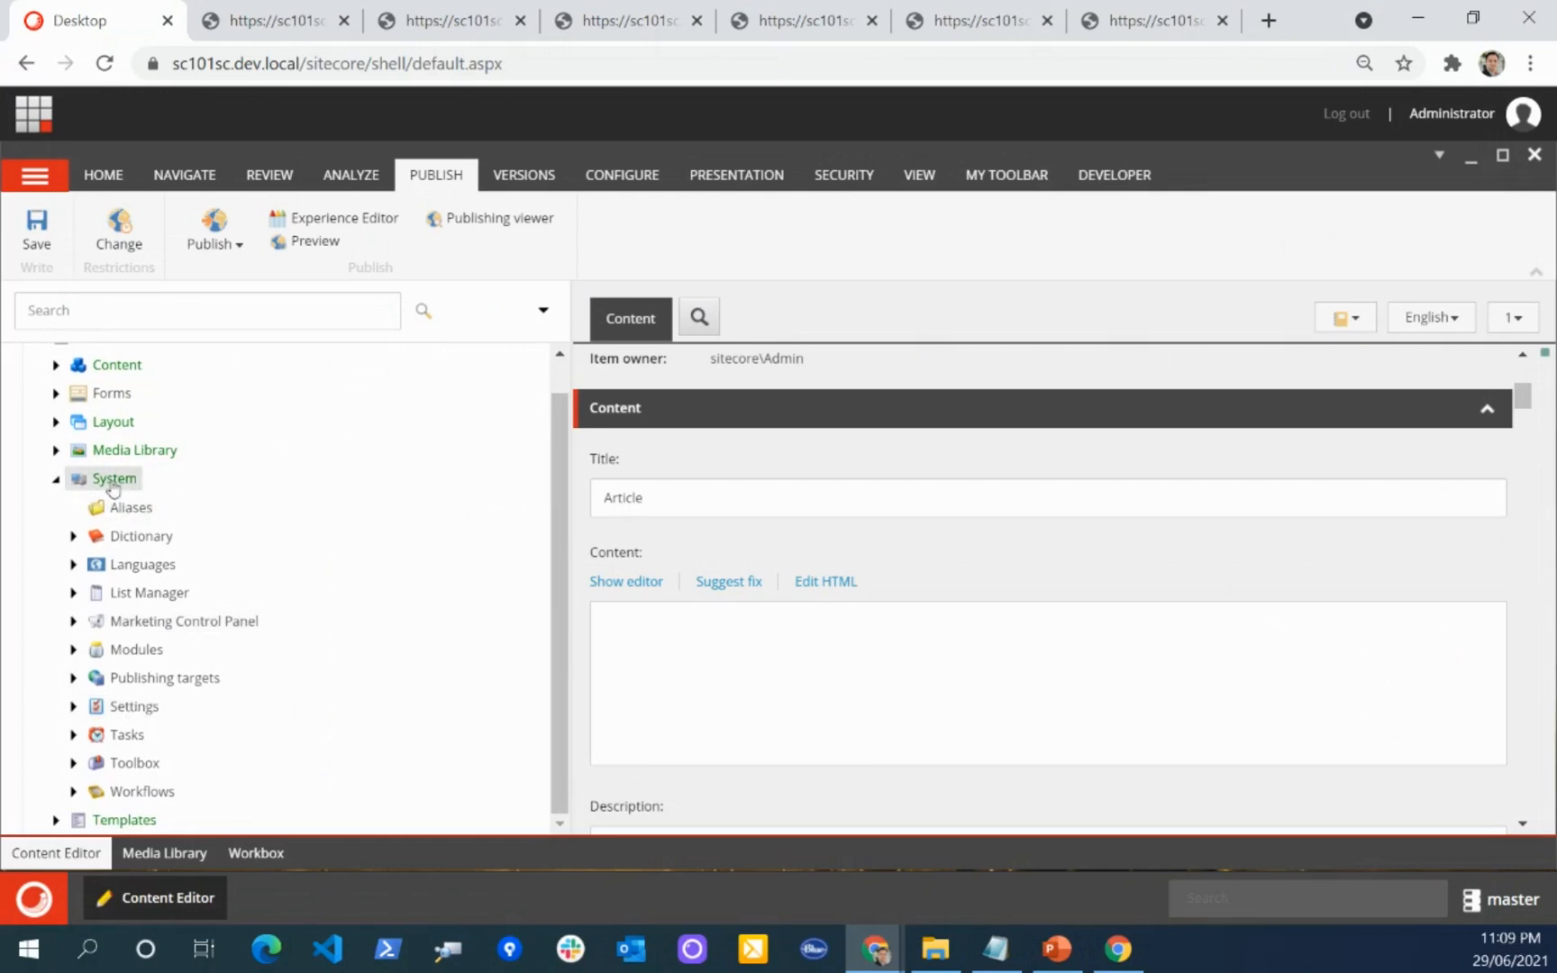
left_click(73, 709)
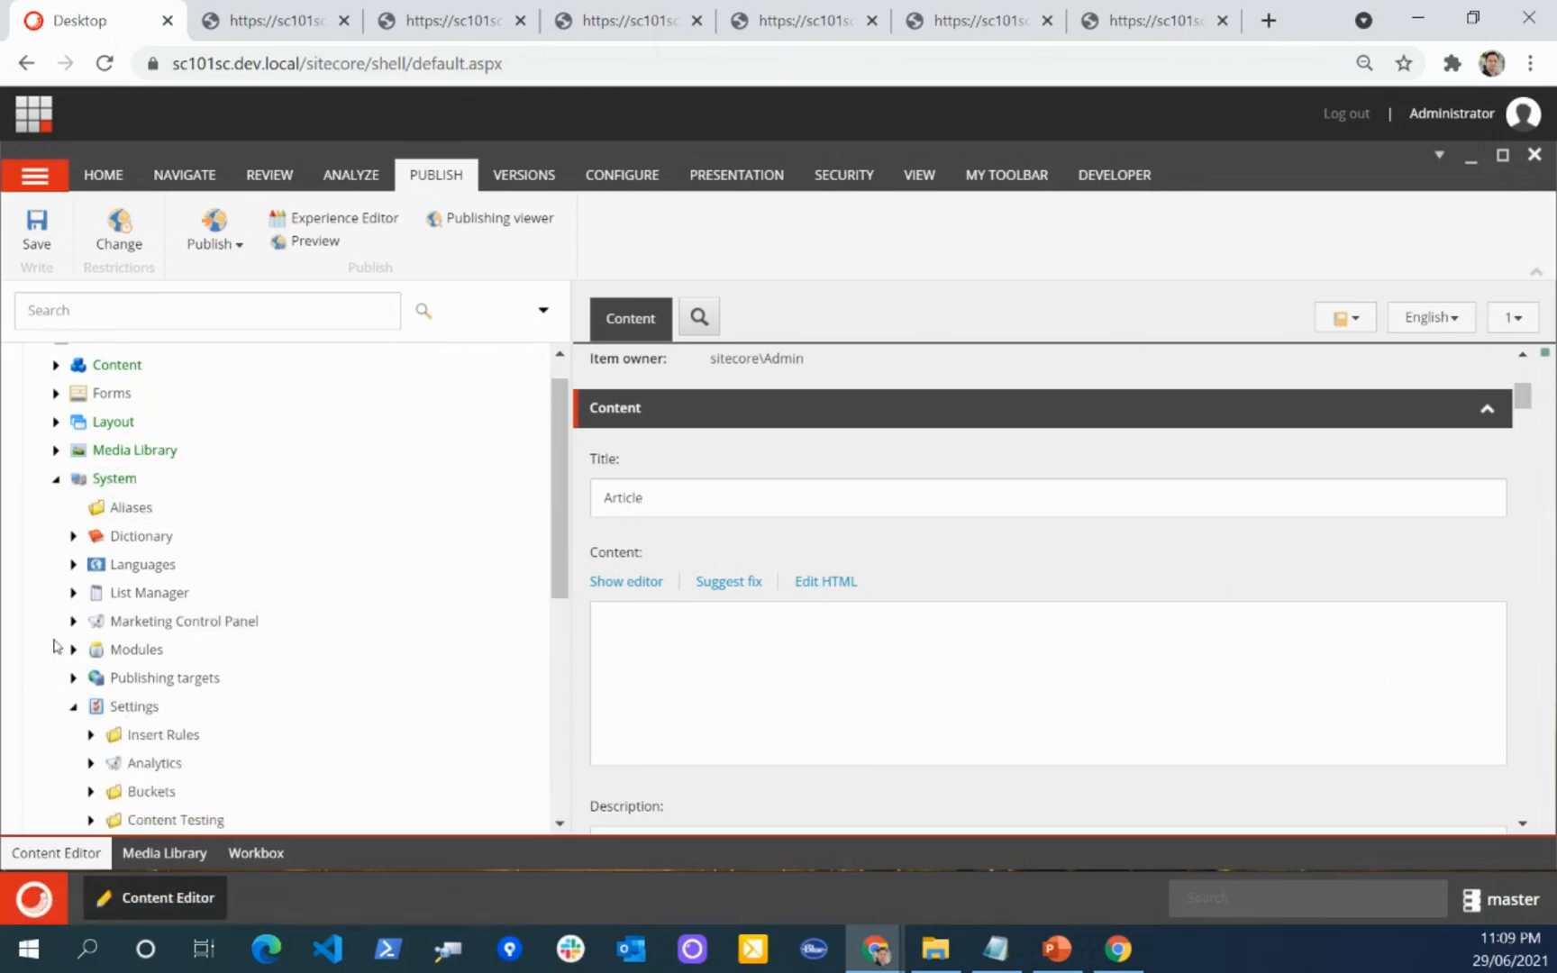
scroll(57, 645, "down", 4)
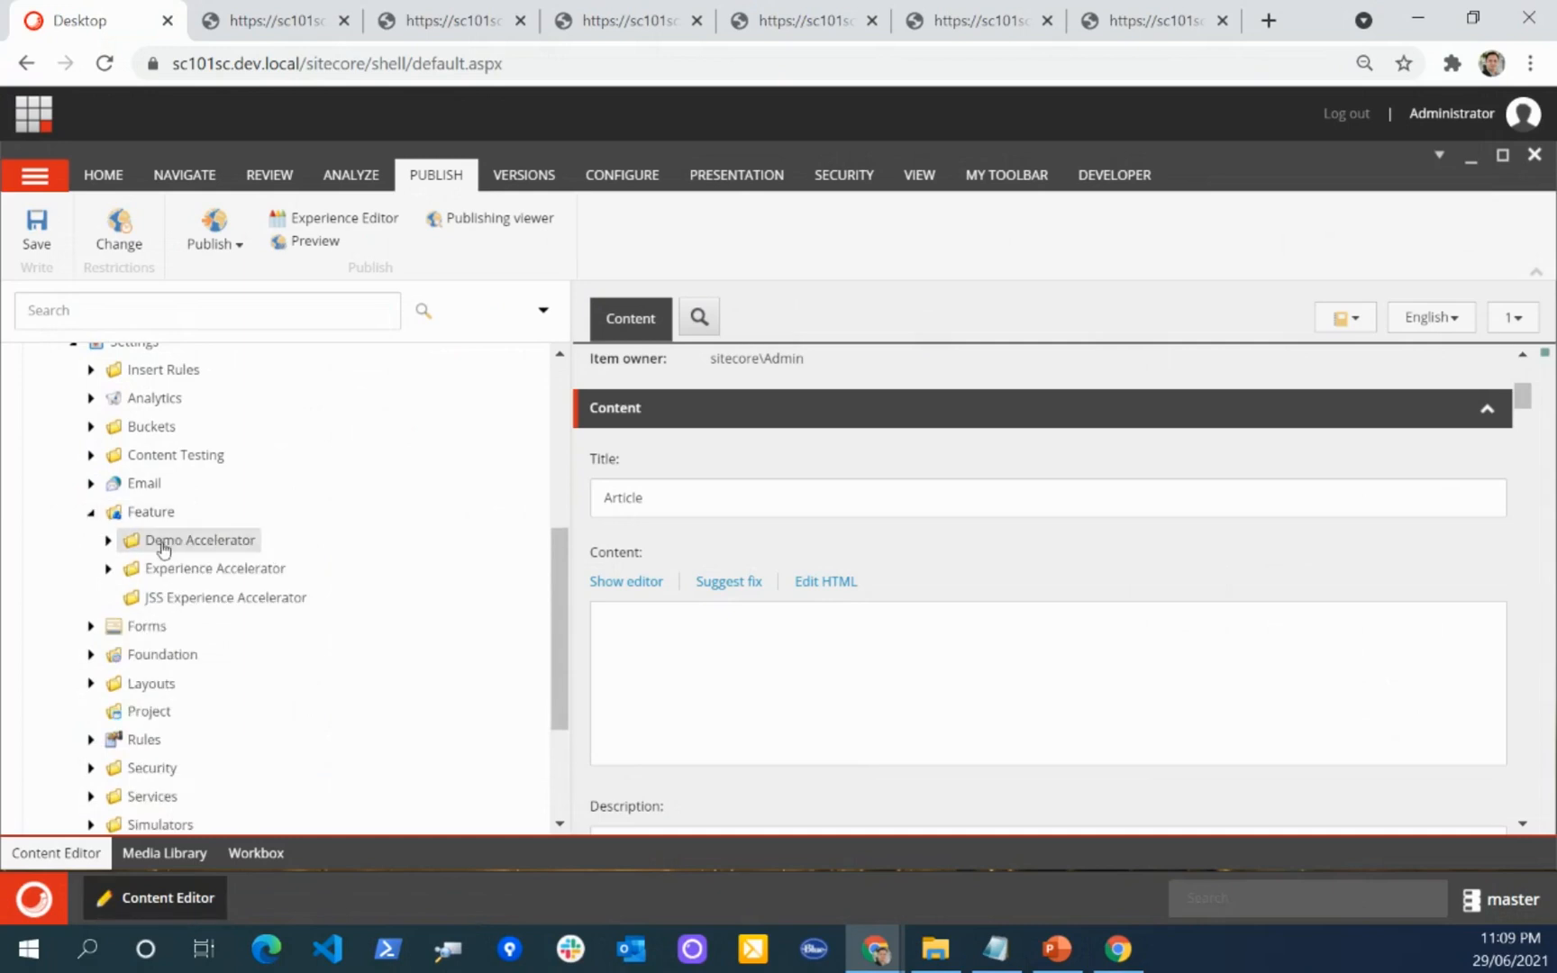
Step: Expand Demo Accelerator, Custom Content and Page Content Site Setup, and open its Add Available Renderings item
left_click(107, 540)
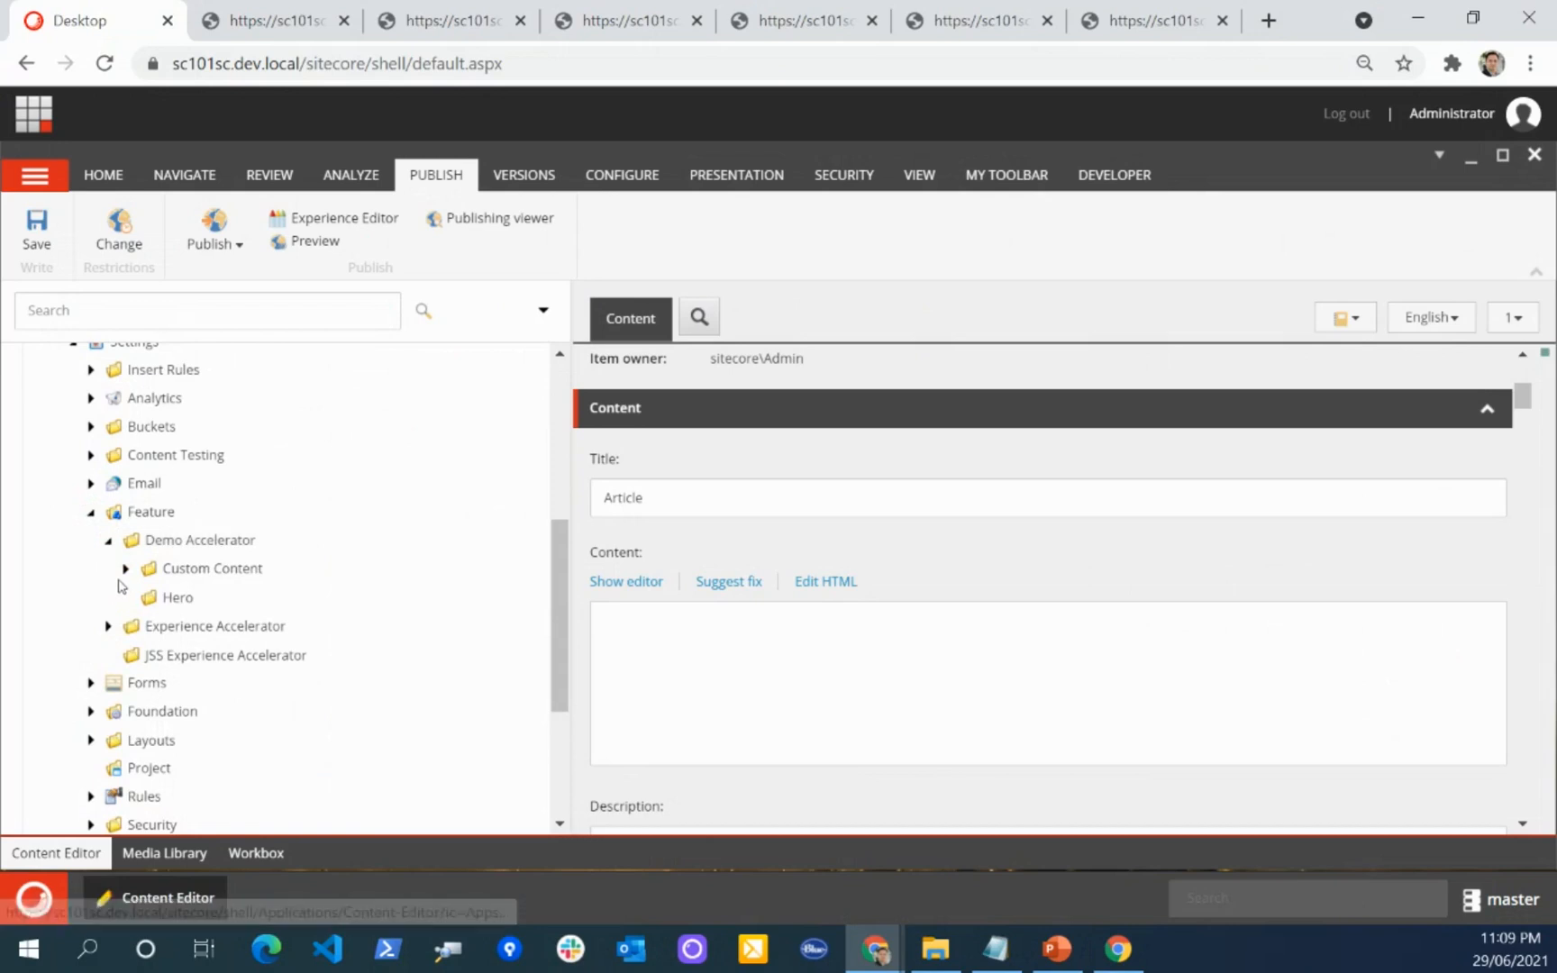
left_click(124, 570)
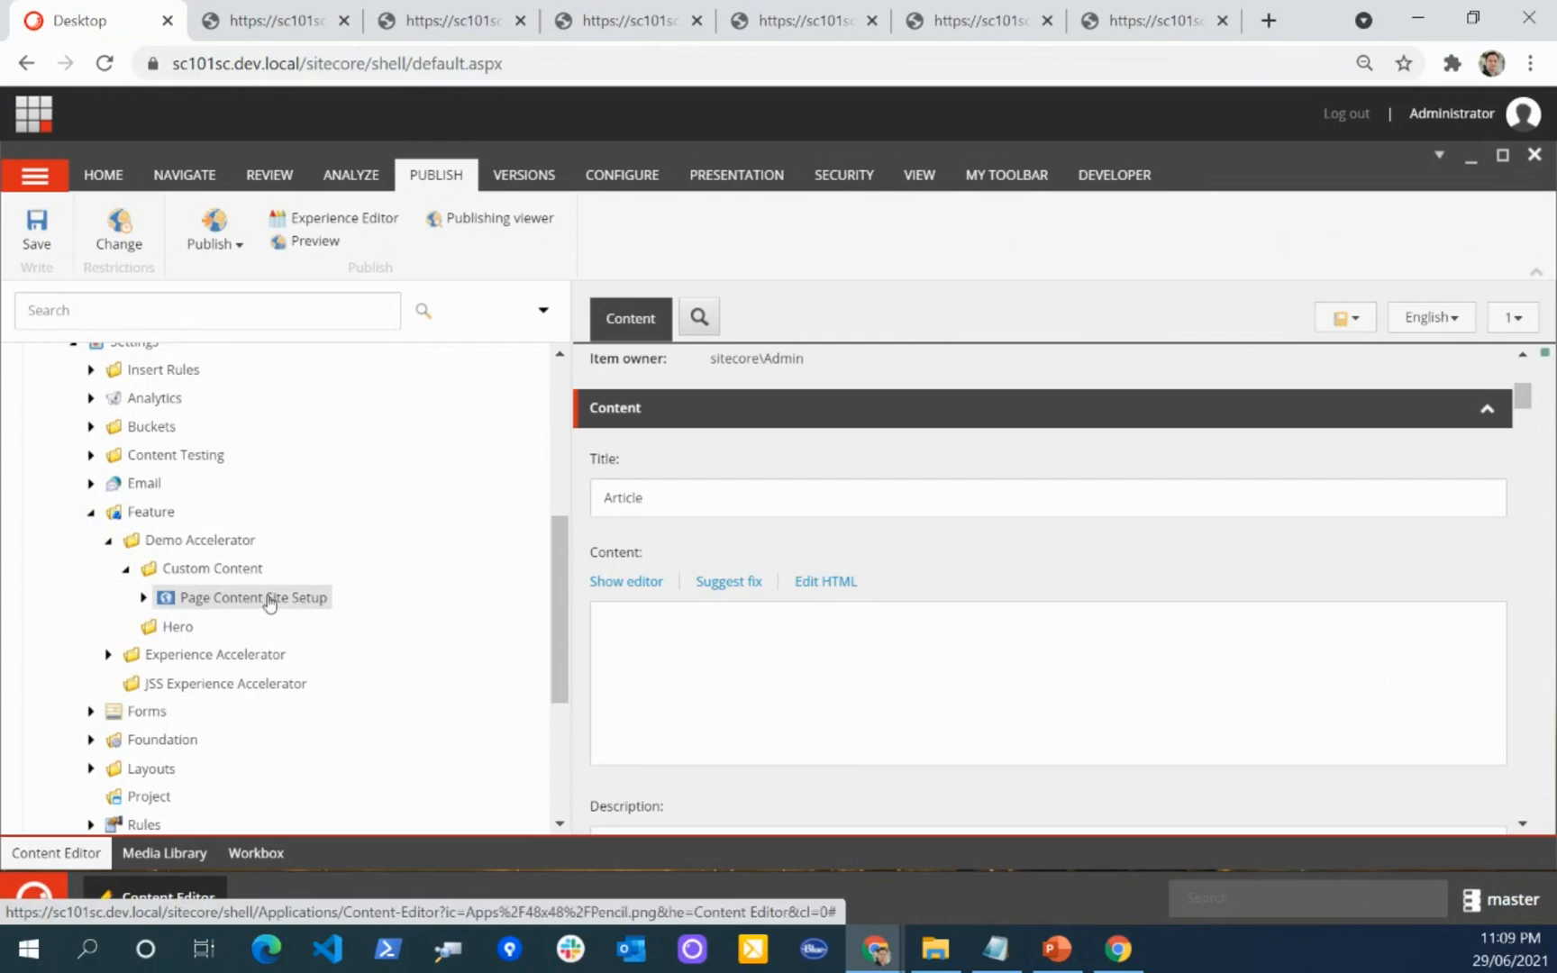
left_click(143, 597)
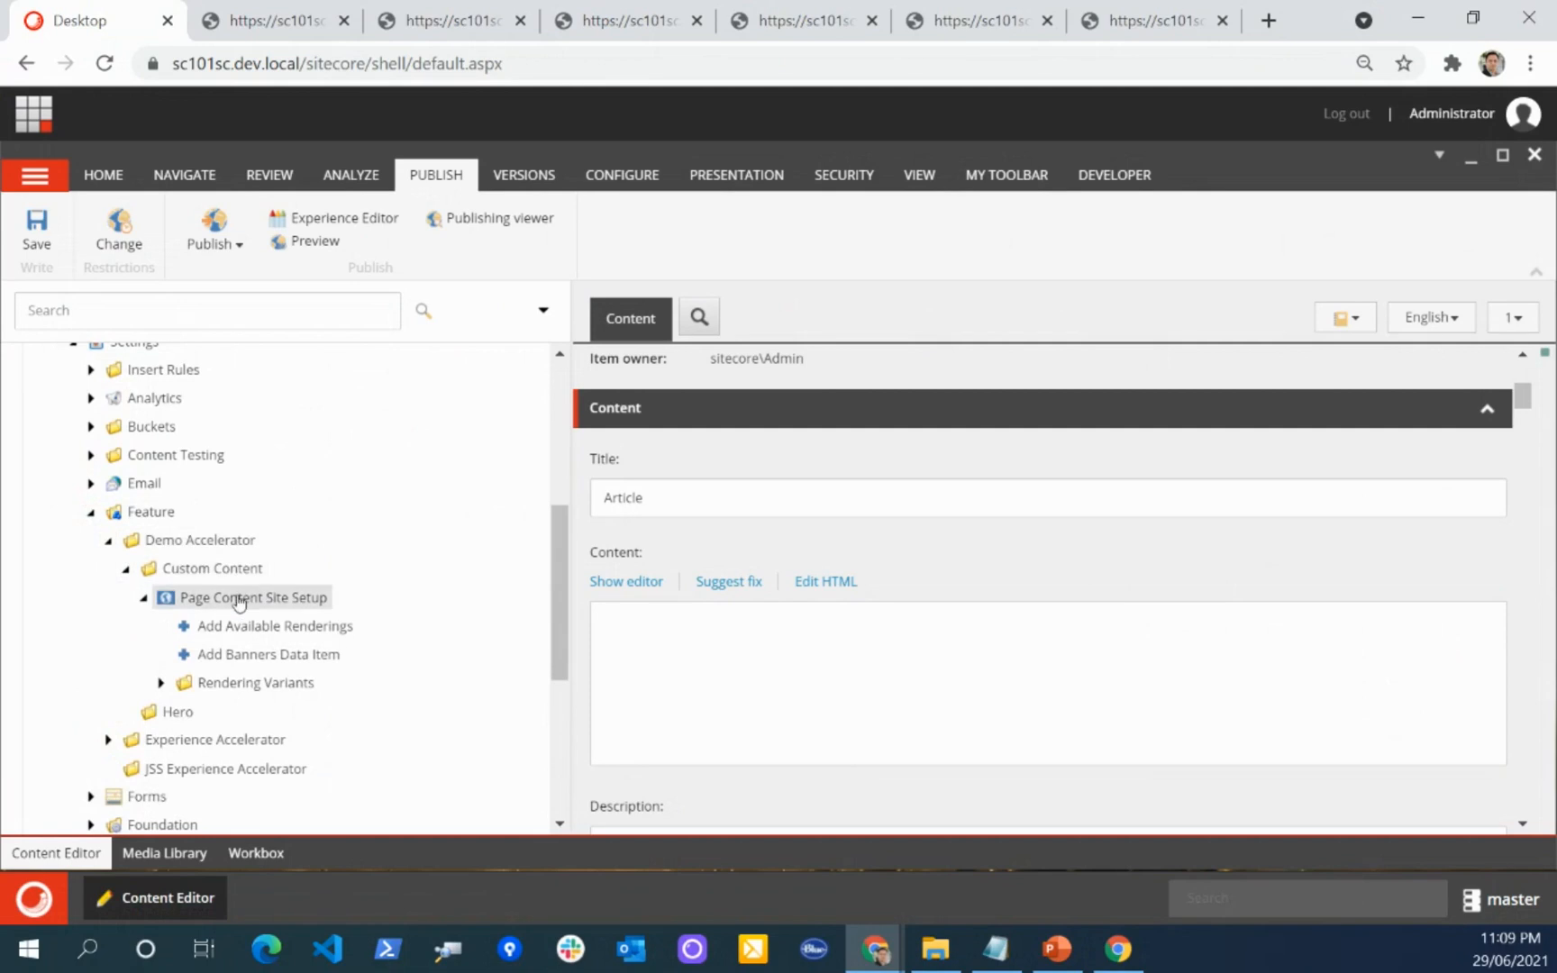
scroll(325, 530, "down", 2)
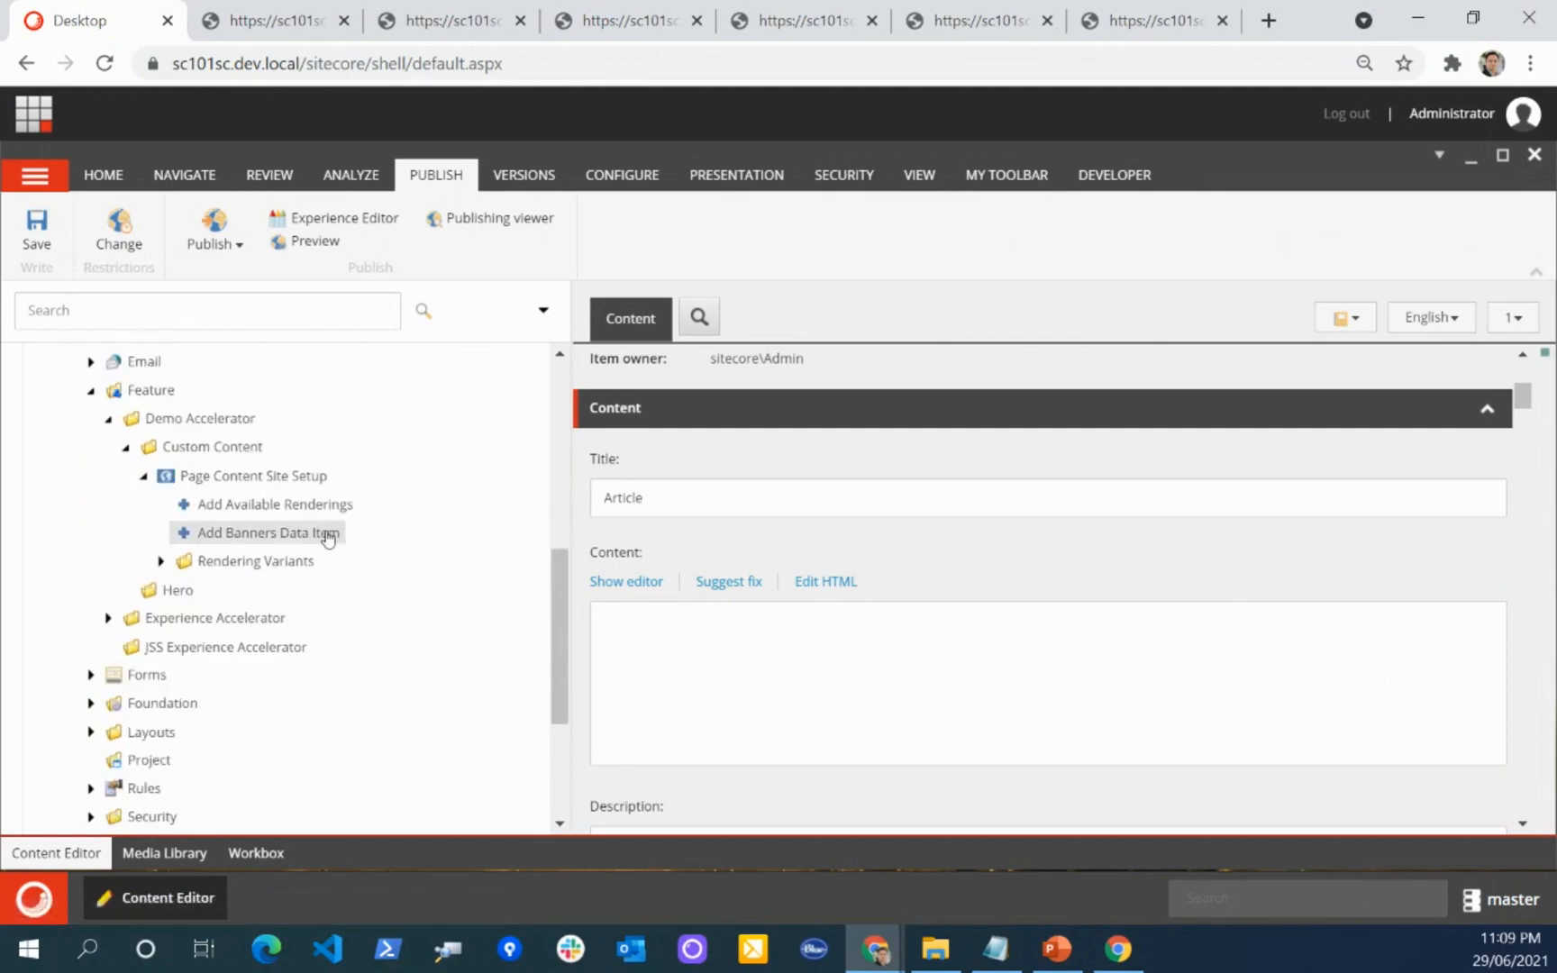
left_click(222, 512)
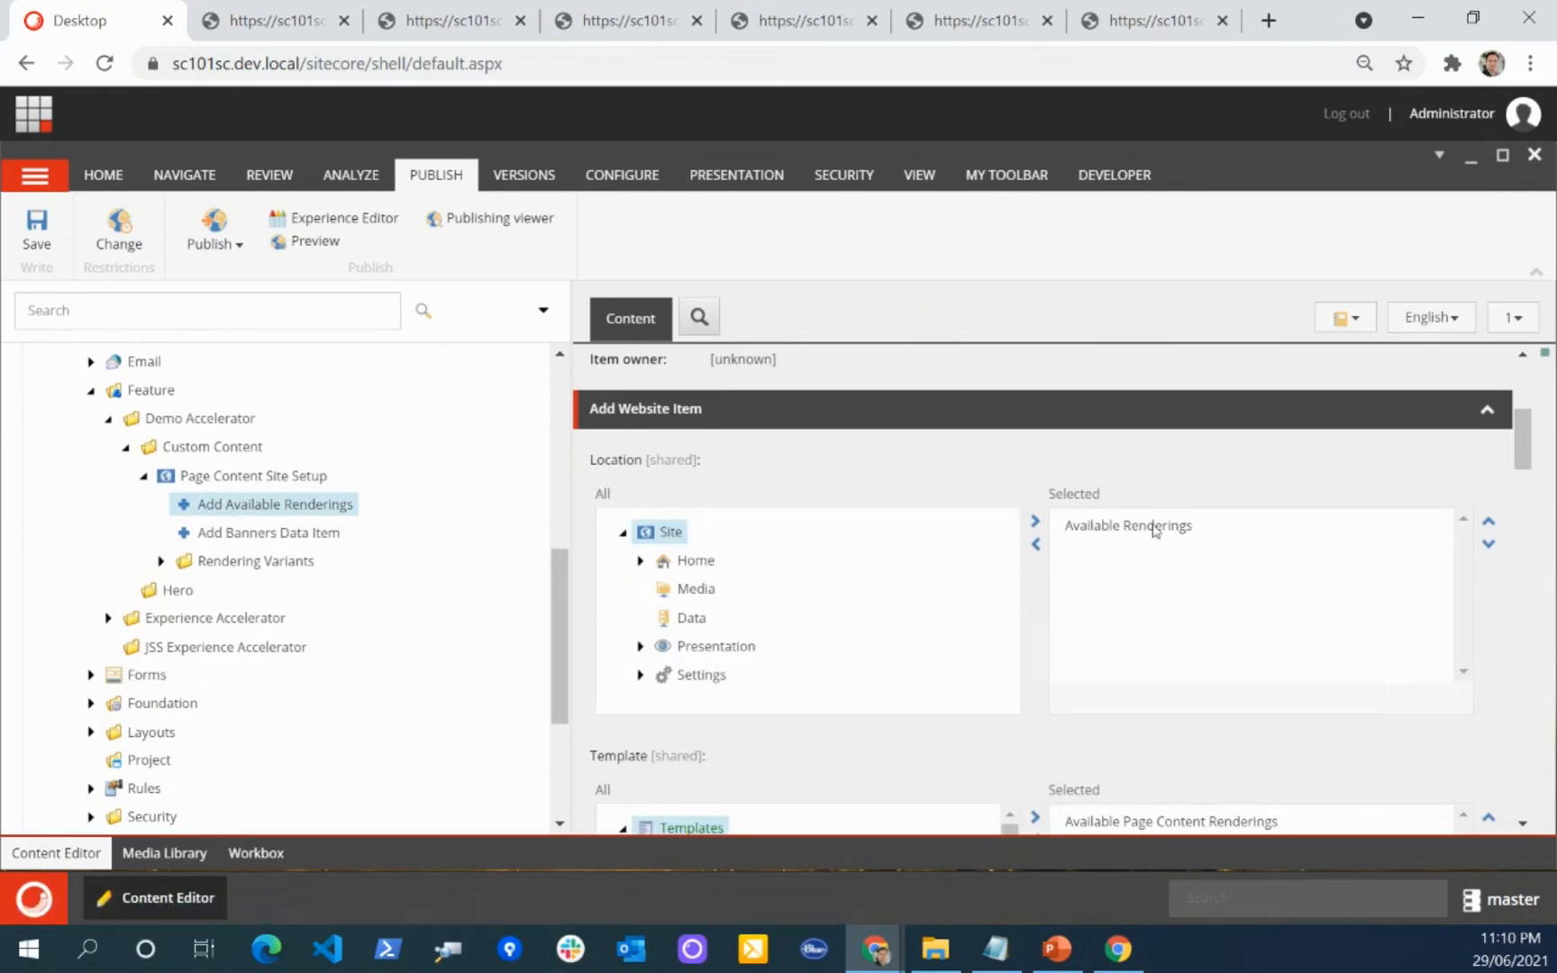
Step: Expand Content, Sitecore10-1 and the Global site down to the contents of its Presentation folder
scroll(268, 514, "up", 8)
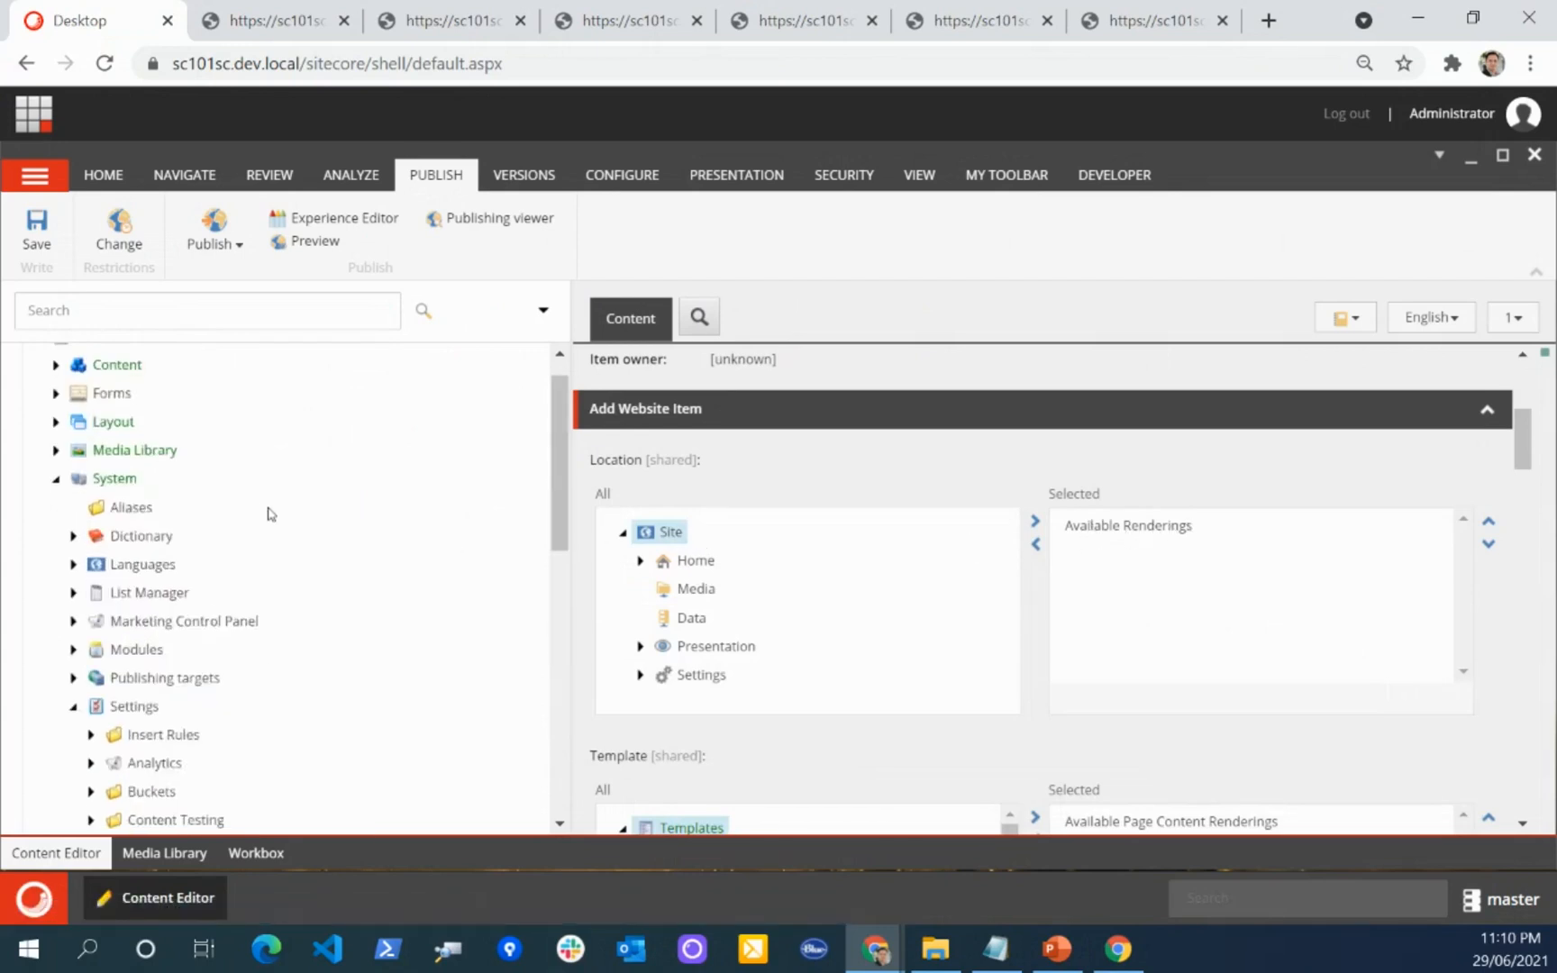
left_click(55, 402)
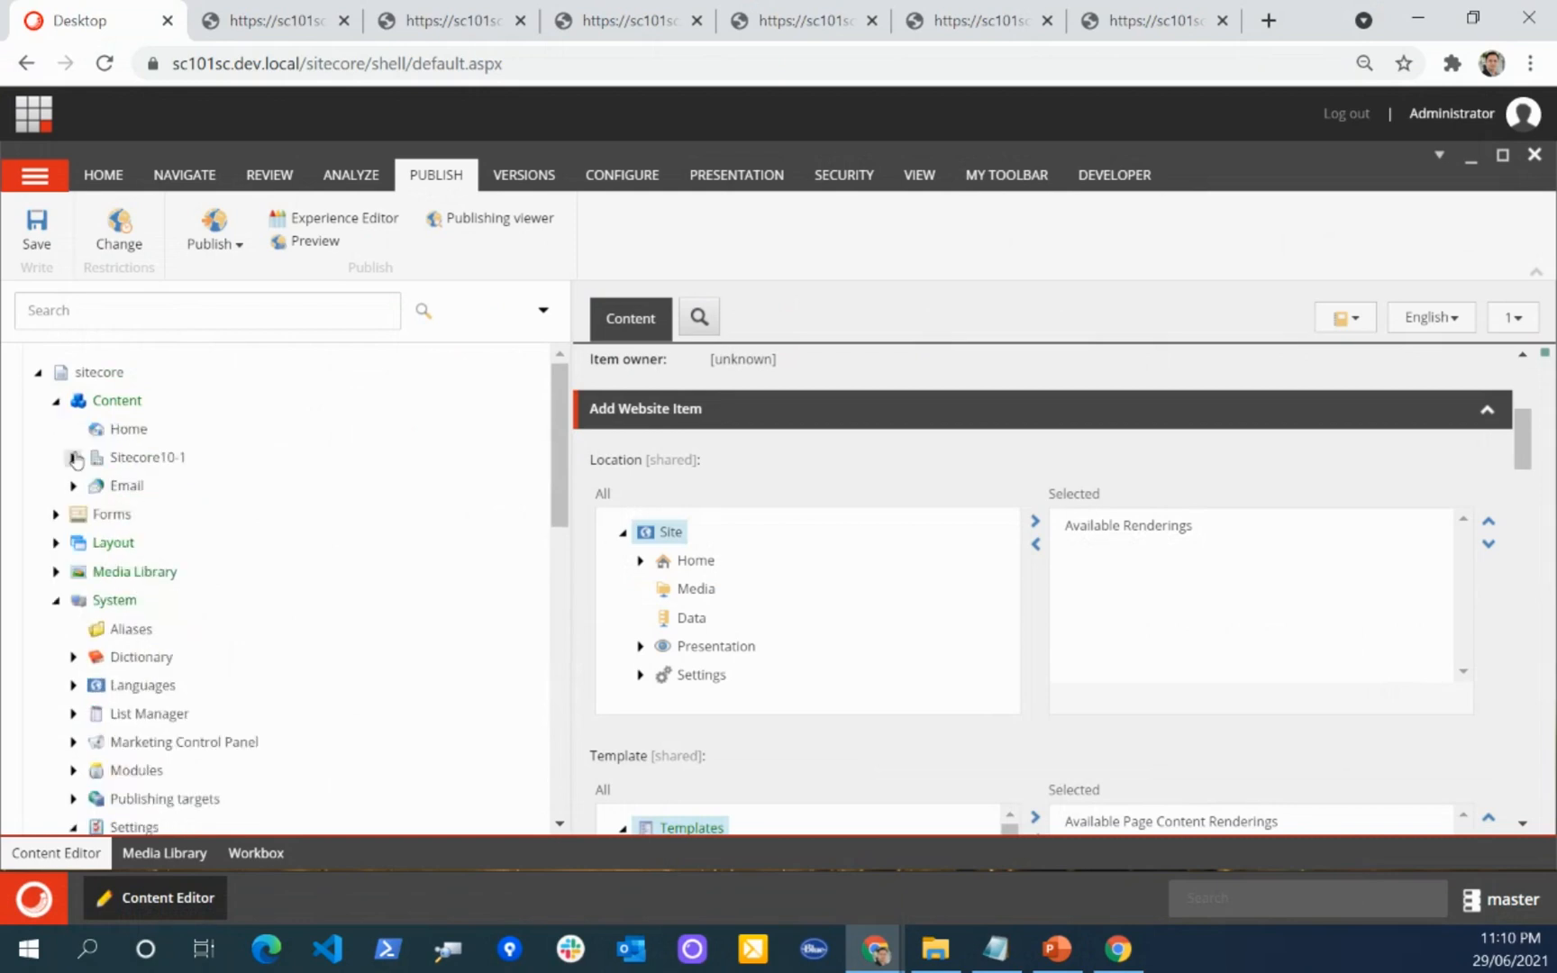
left_click(74, 458)
left_click(91, 486)
scroll(86, 493, "down", 2)
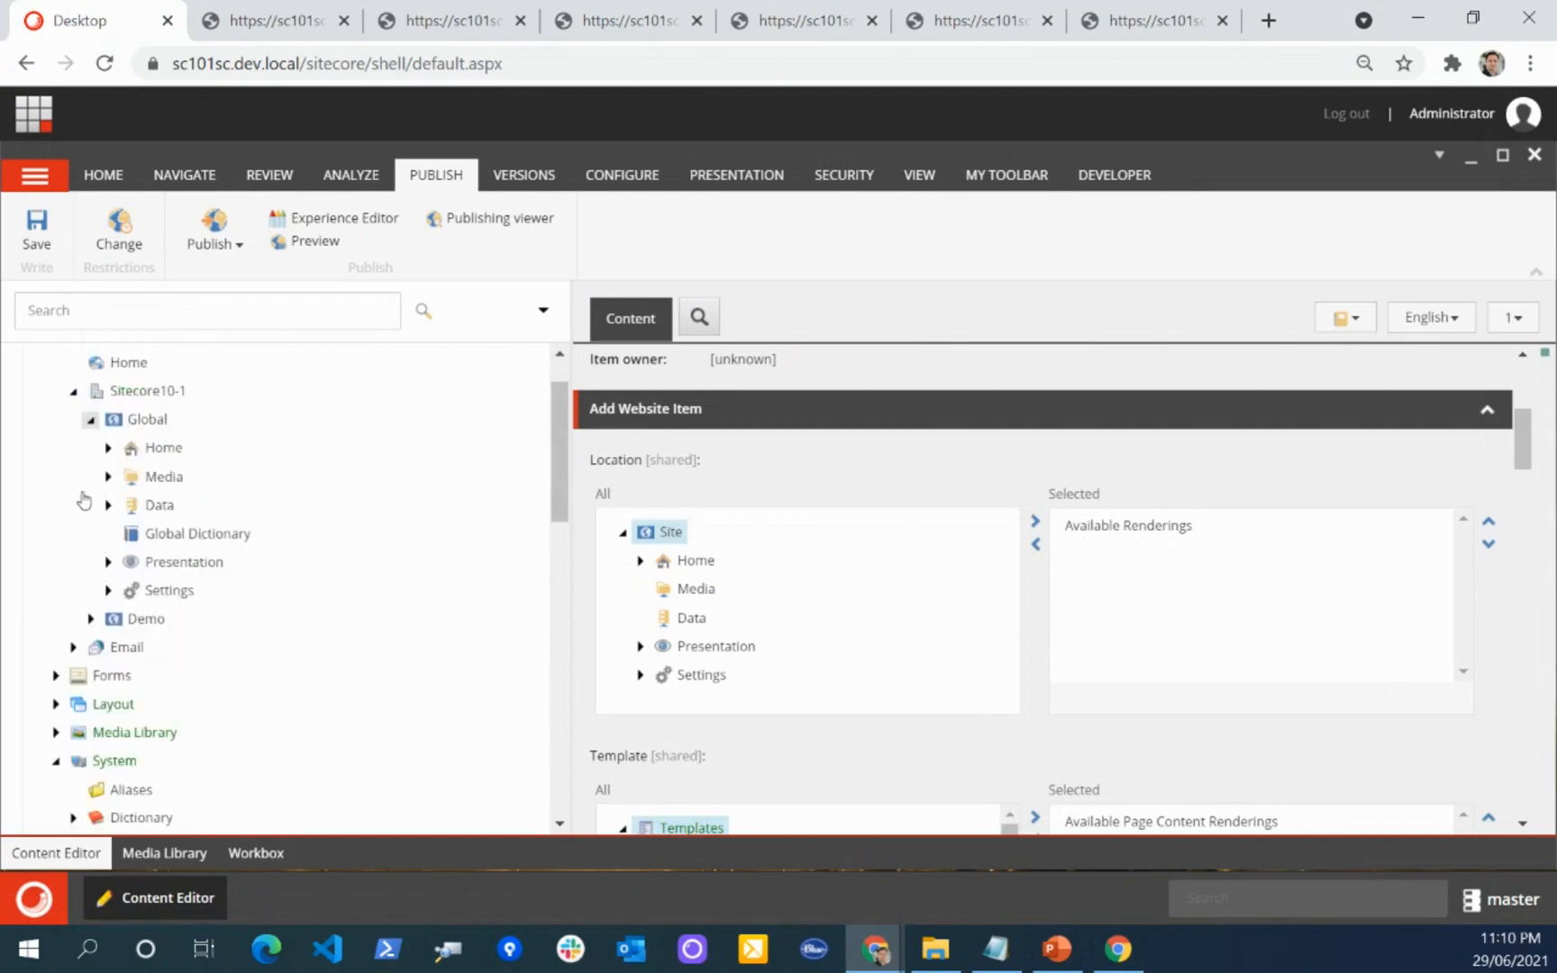
left_click(106, 506)
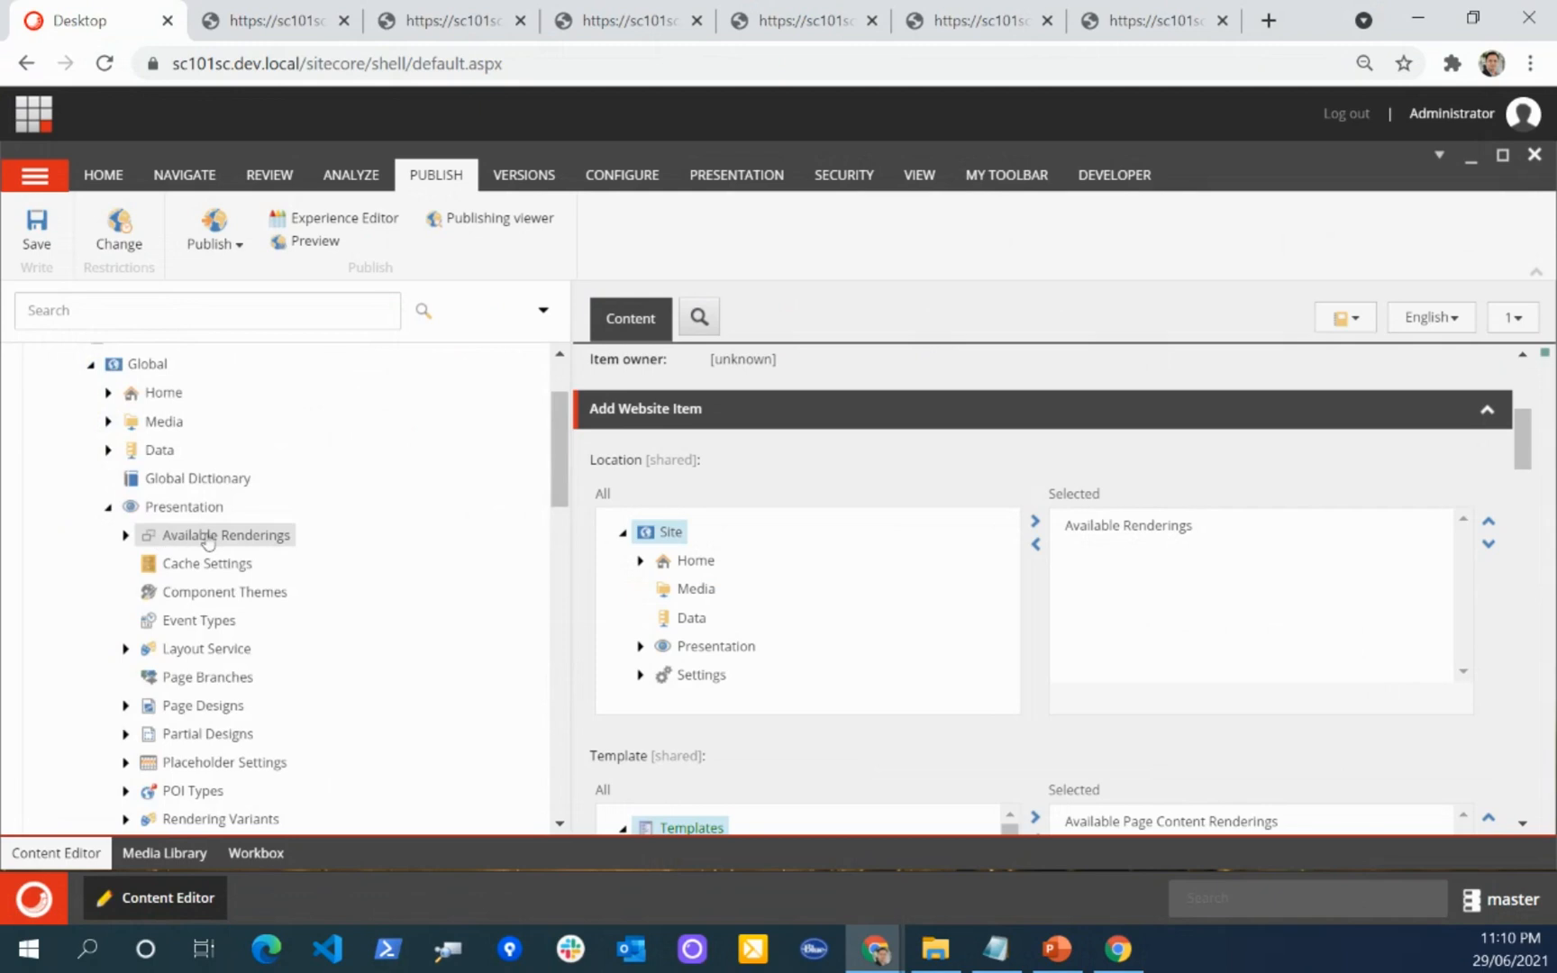
Step: Check the Template and Name fields of Add Available Renderings and look through the Global site's Available Renderings
scroll(1036, 631, "down", 4)
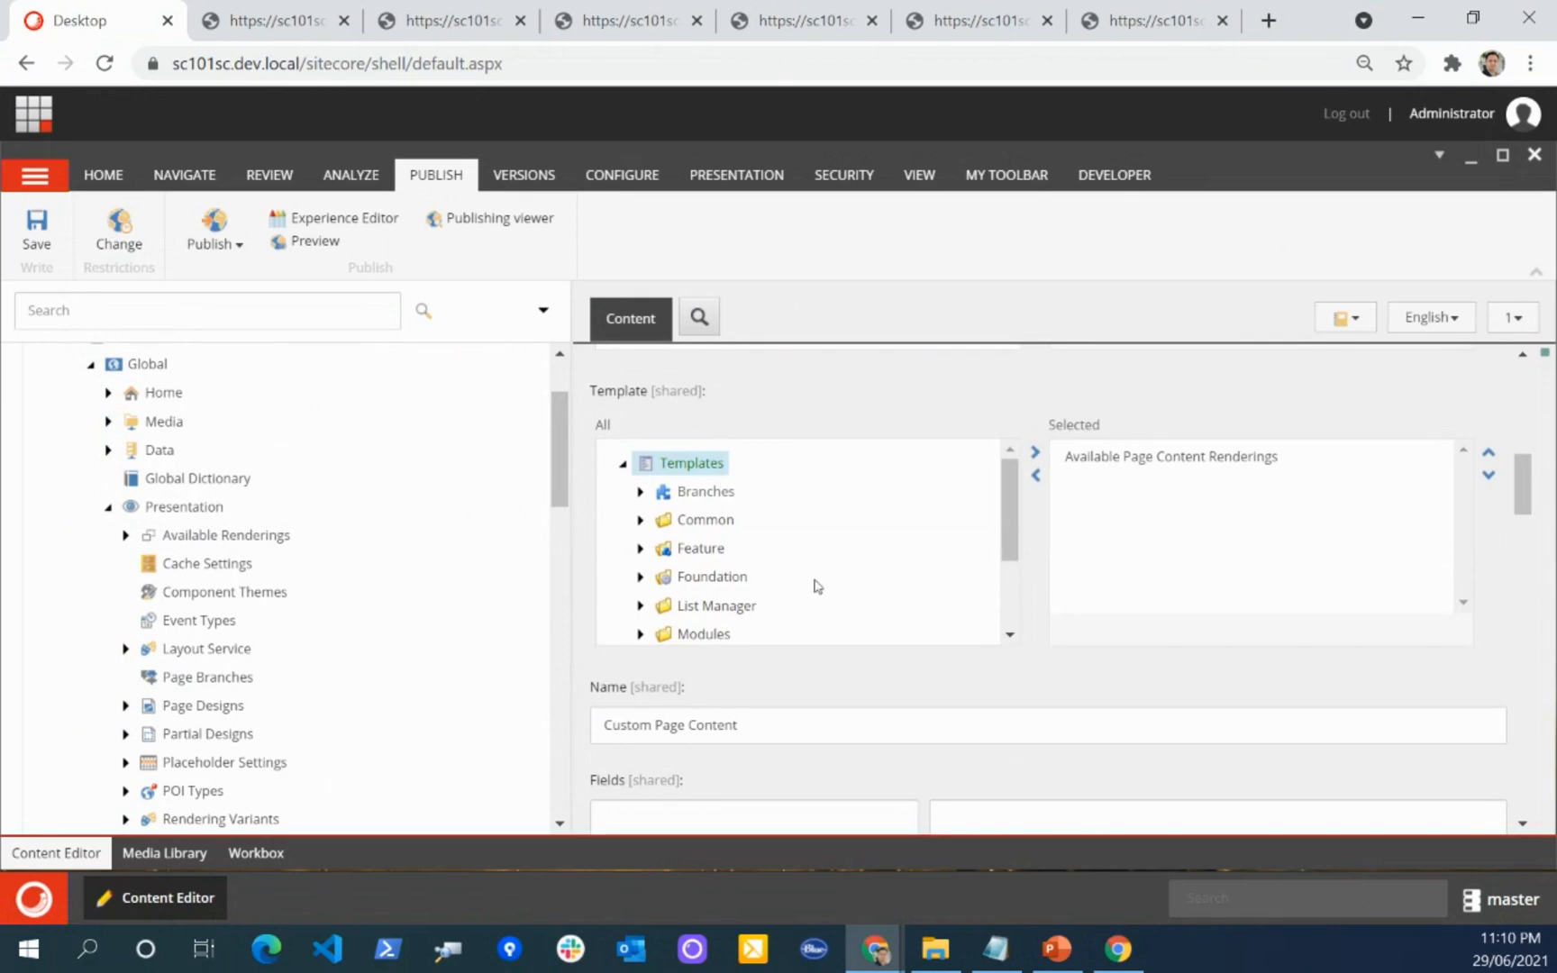
left_click(125, 535)
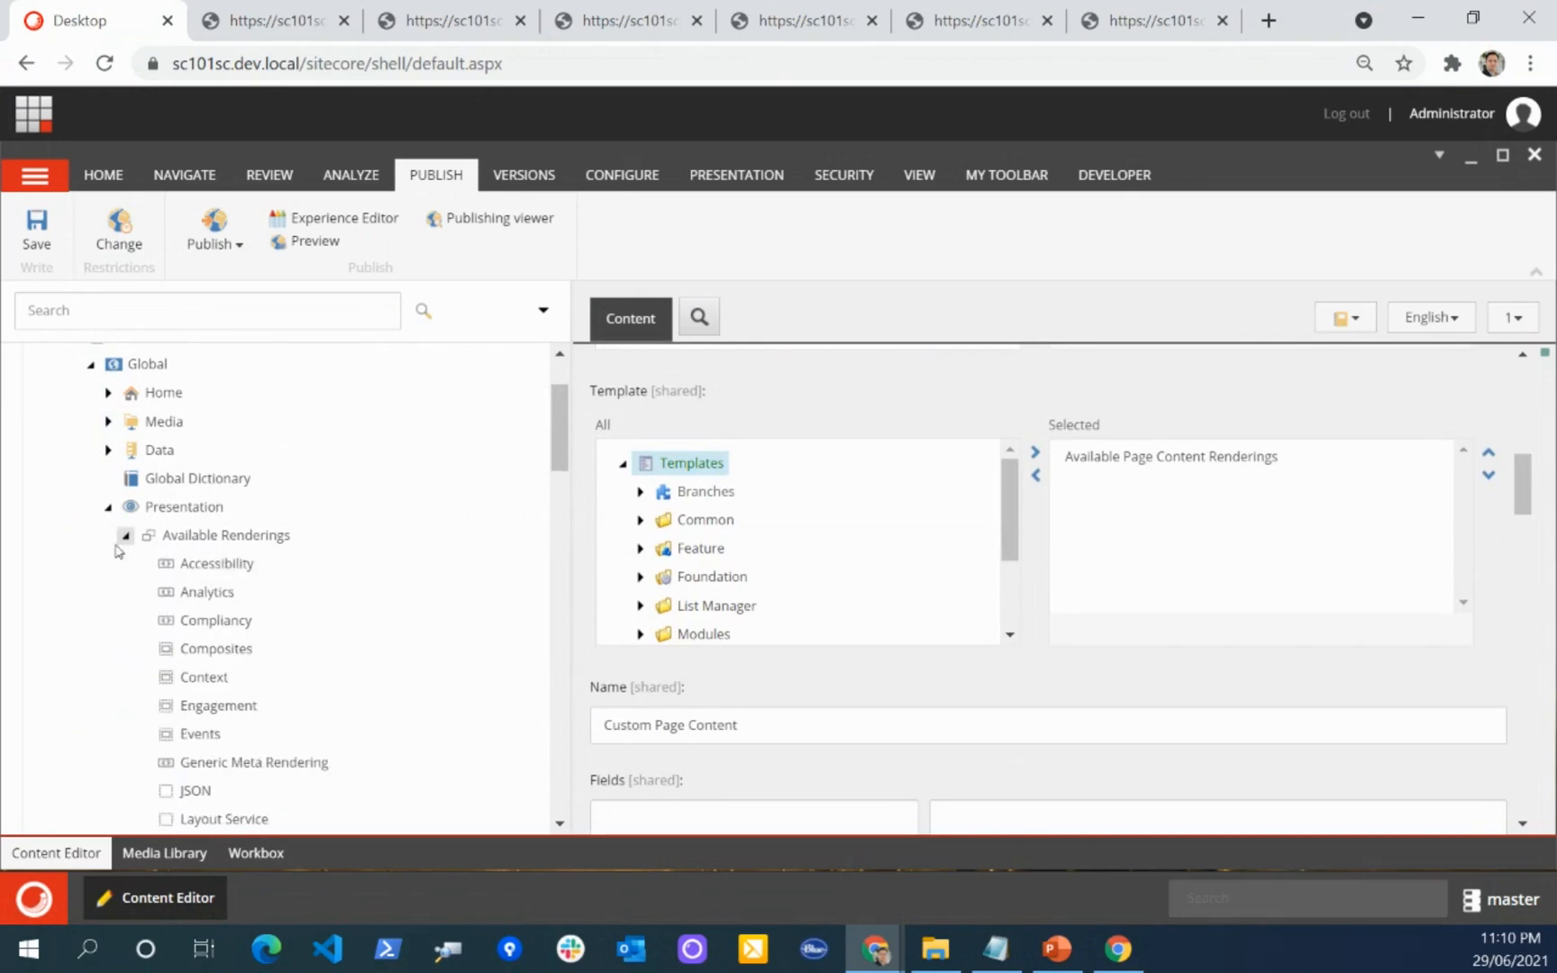
scroll(347, 549, "down", 1)
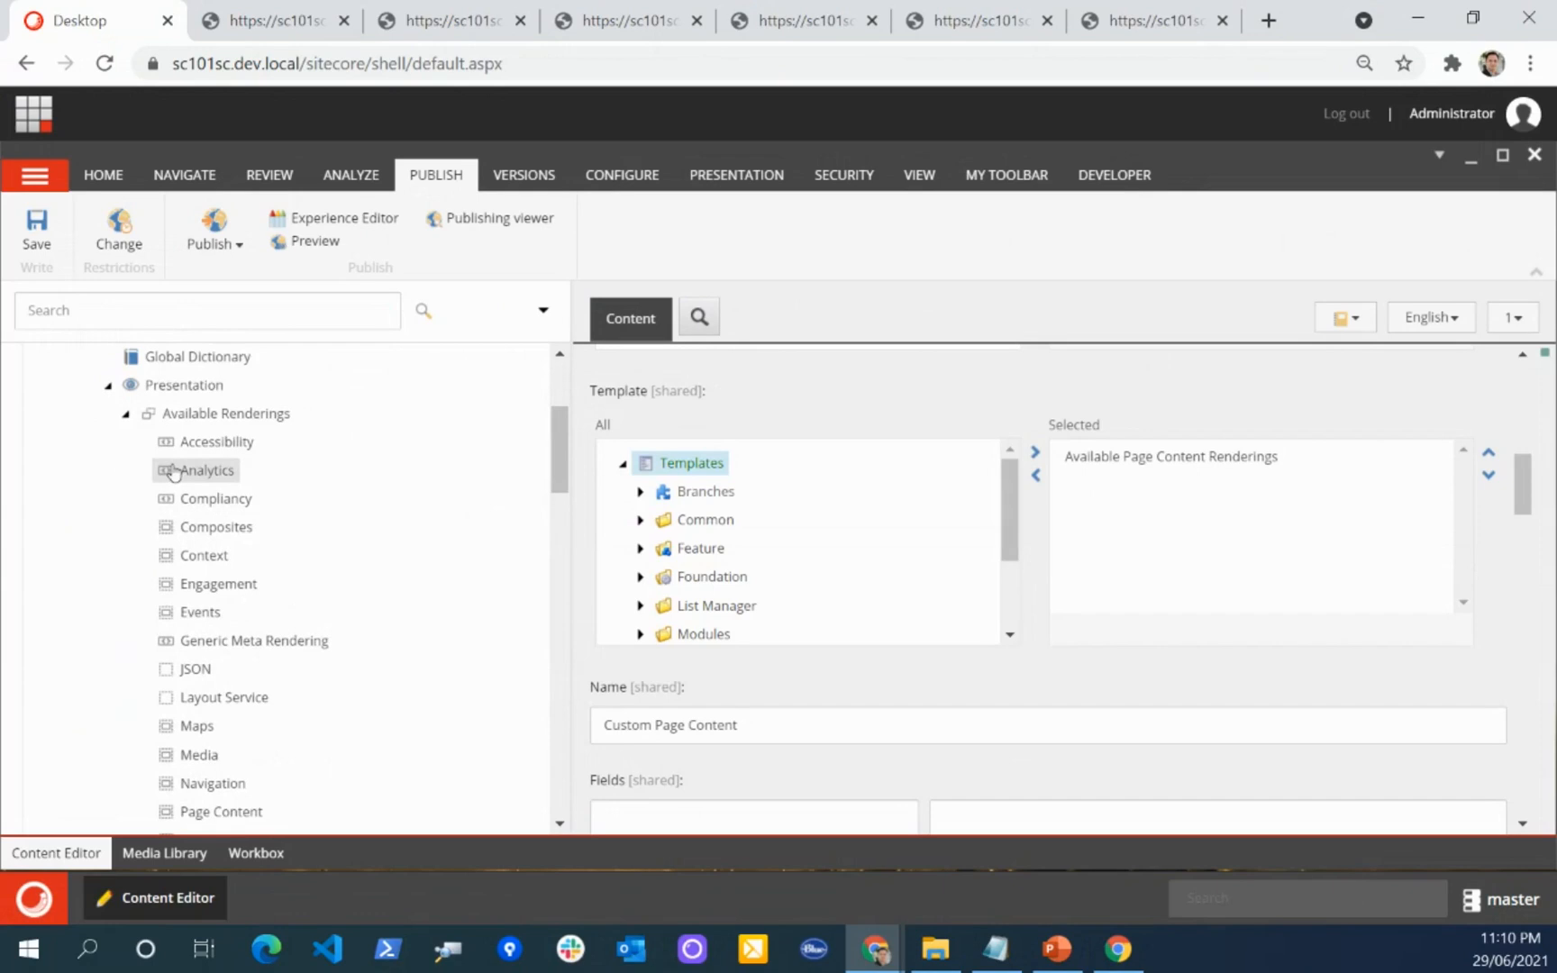
scroll(174, 471, "down", 4)
scroll(216, 552, "up", 3)
scroll(216, 552, "down", 6)
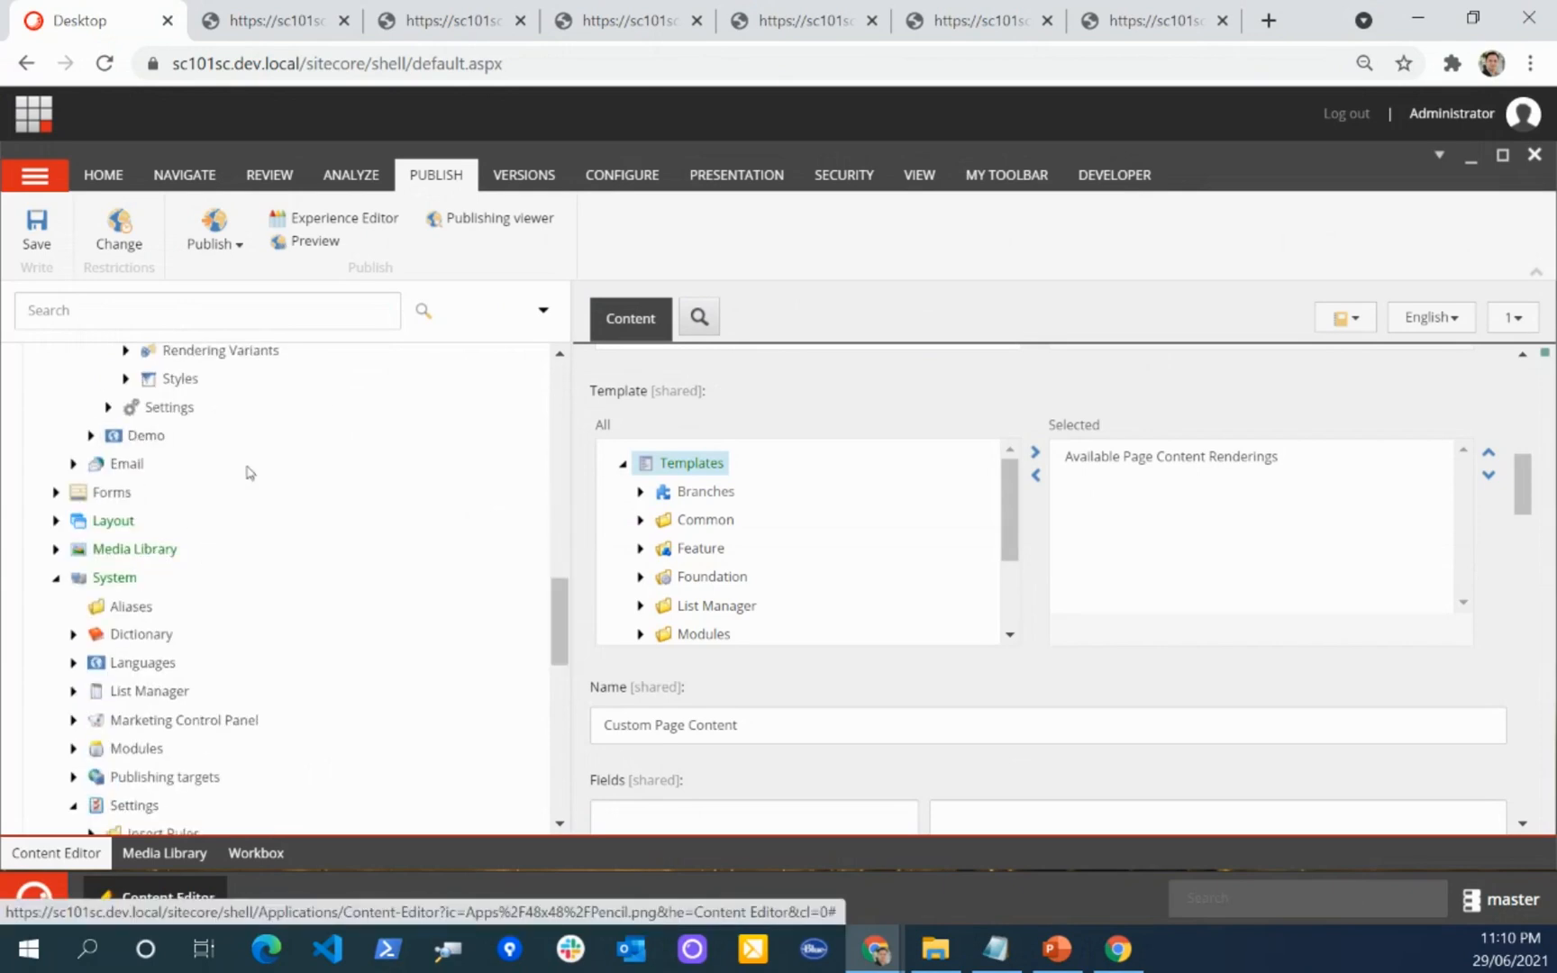
Step: Expand the Demo site's Presentation folder and look through its Available Renderings for Custom Page Content
left_click(90, 435)
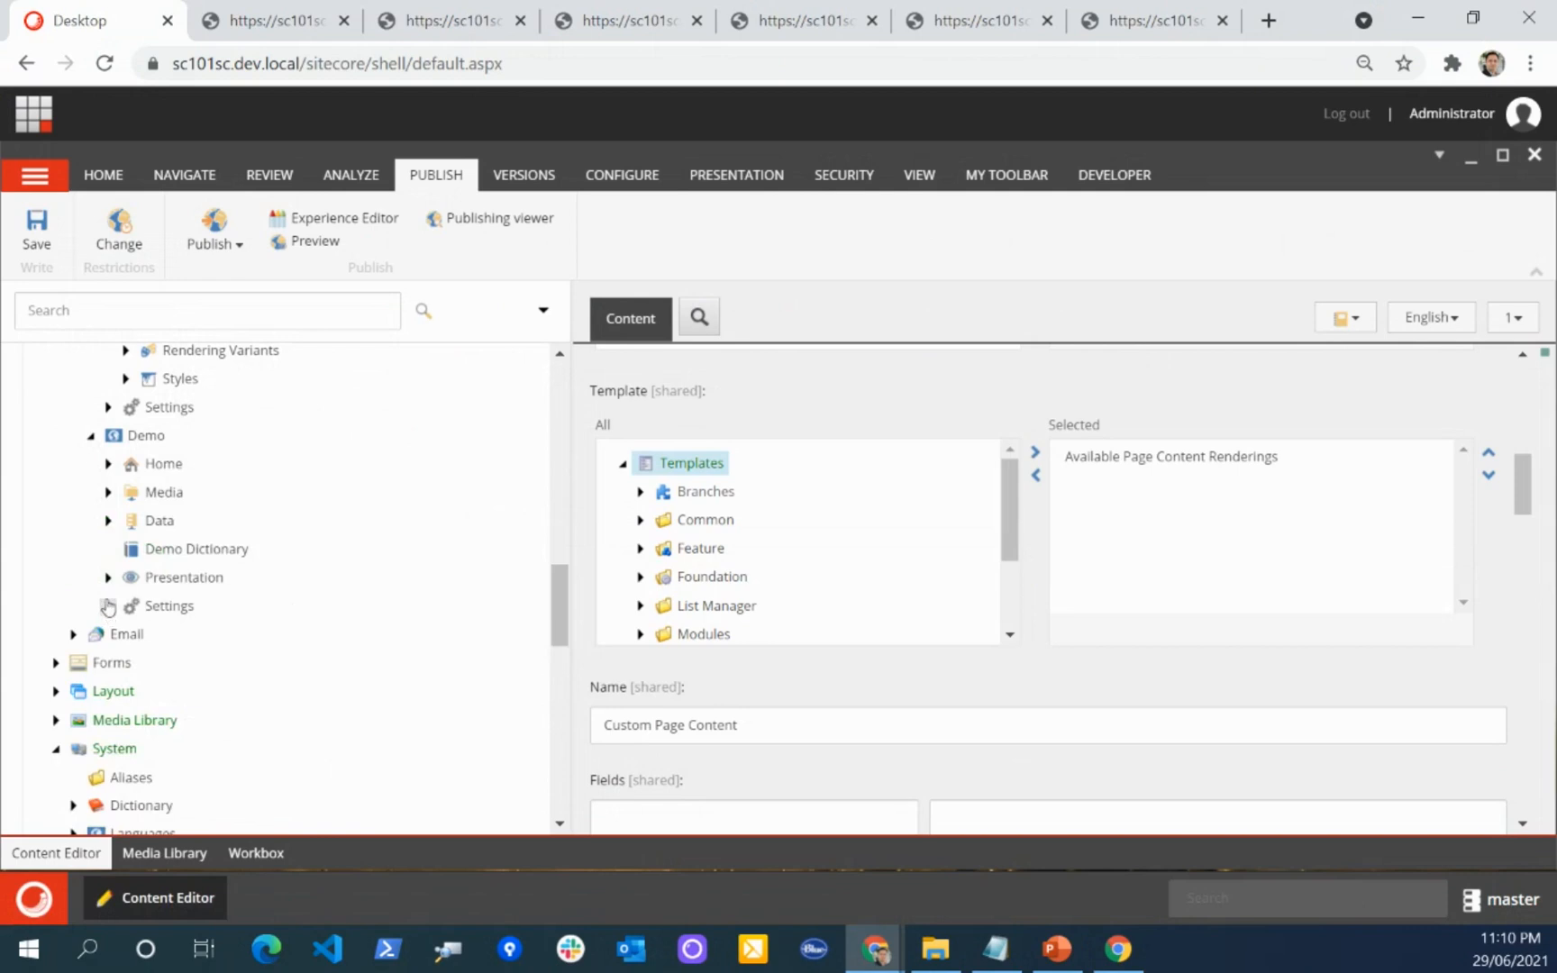
left_click(108, 577)
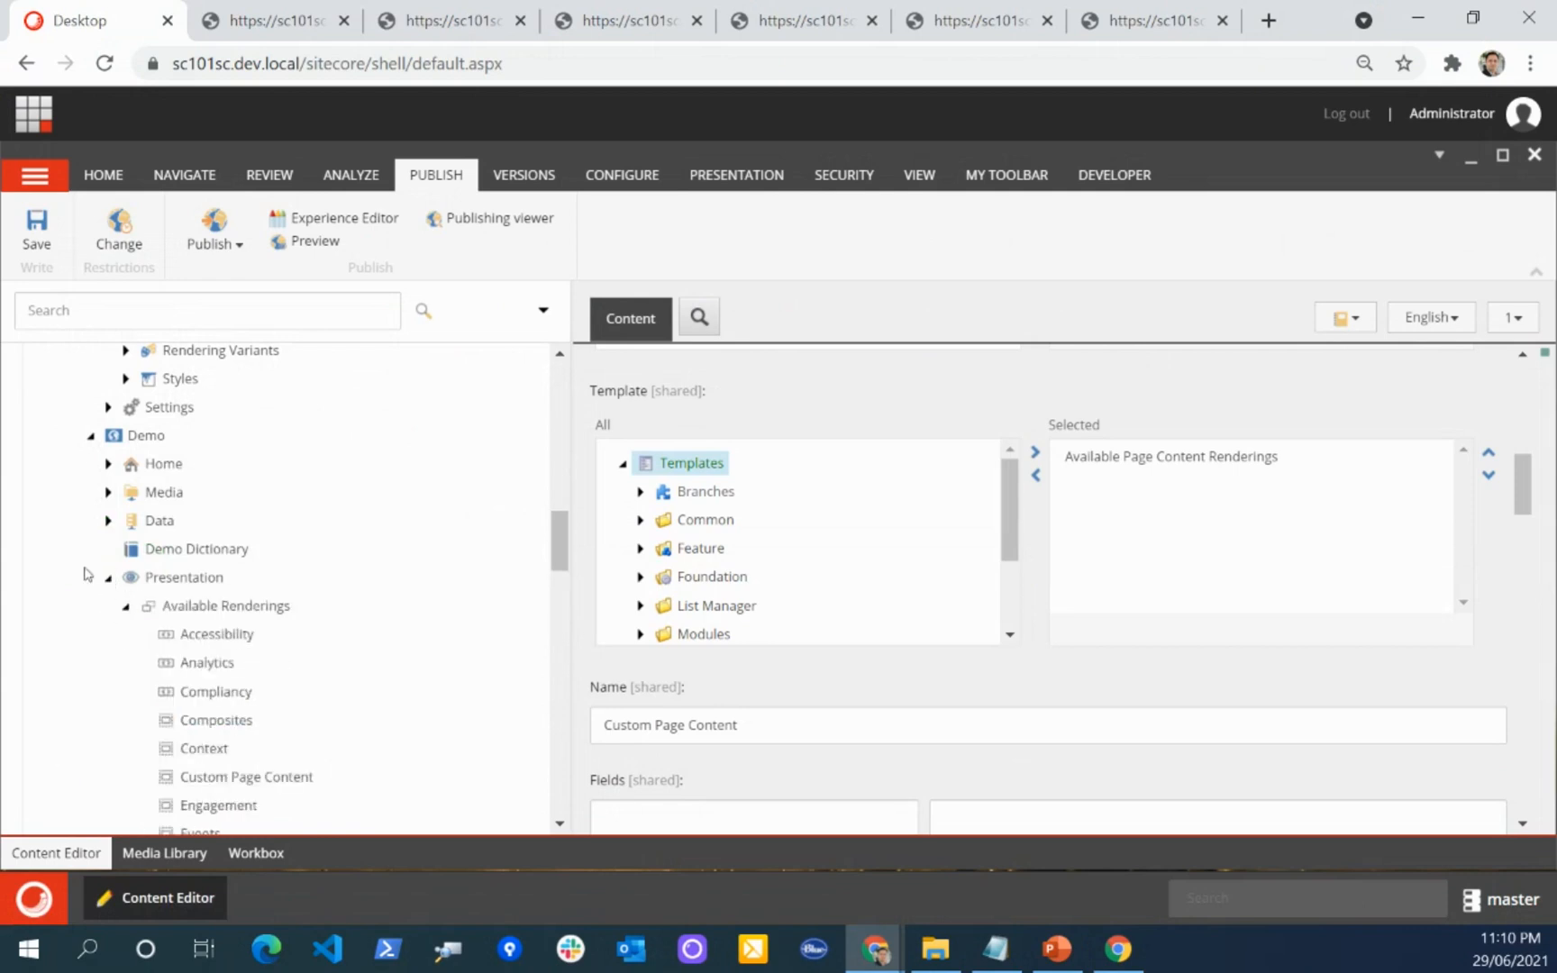
scroll(86, 574, "down", 4)
scroll(262, 533, "up", 1)
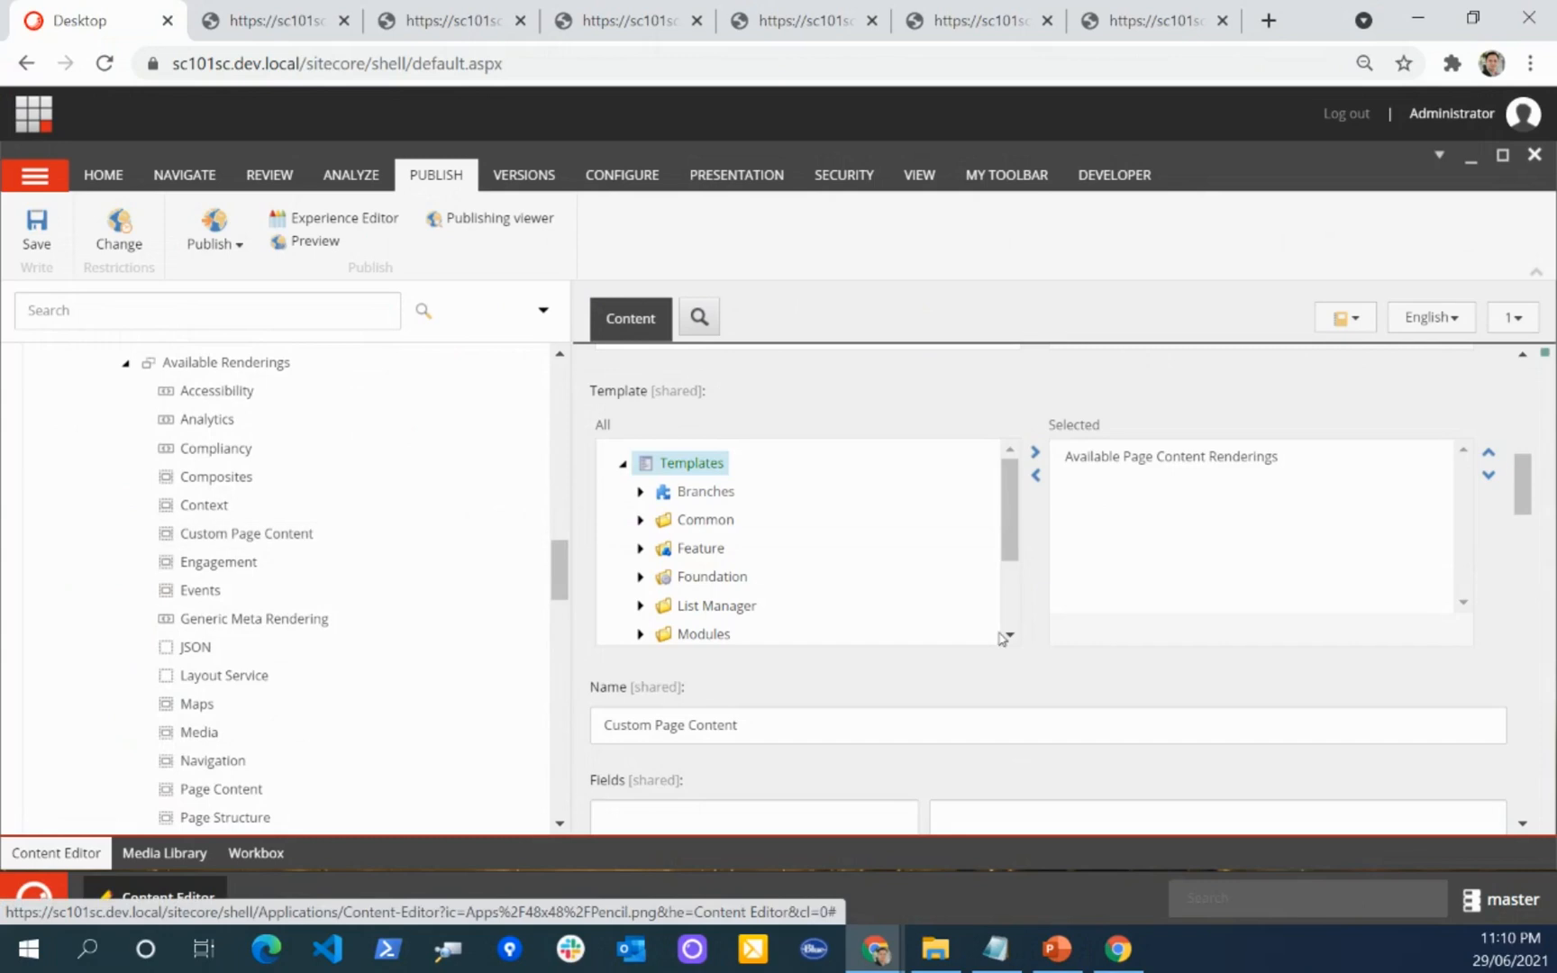
Step: Collapse the Content branch, open Add Banners Data Item under Page Content Site Setup, and review its Location and Template fields
scroll(542, 410, "up", 10)
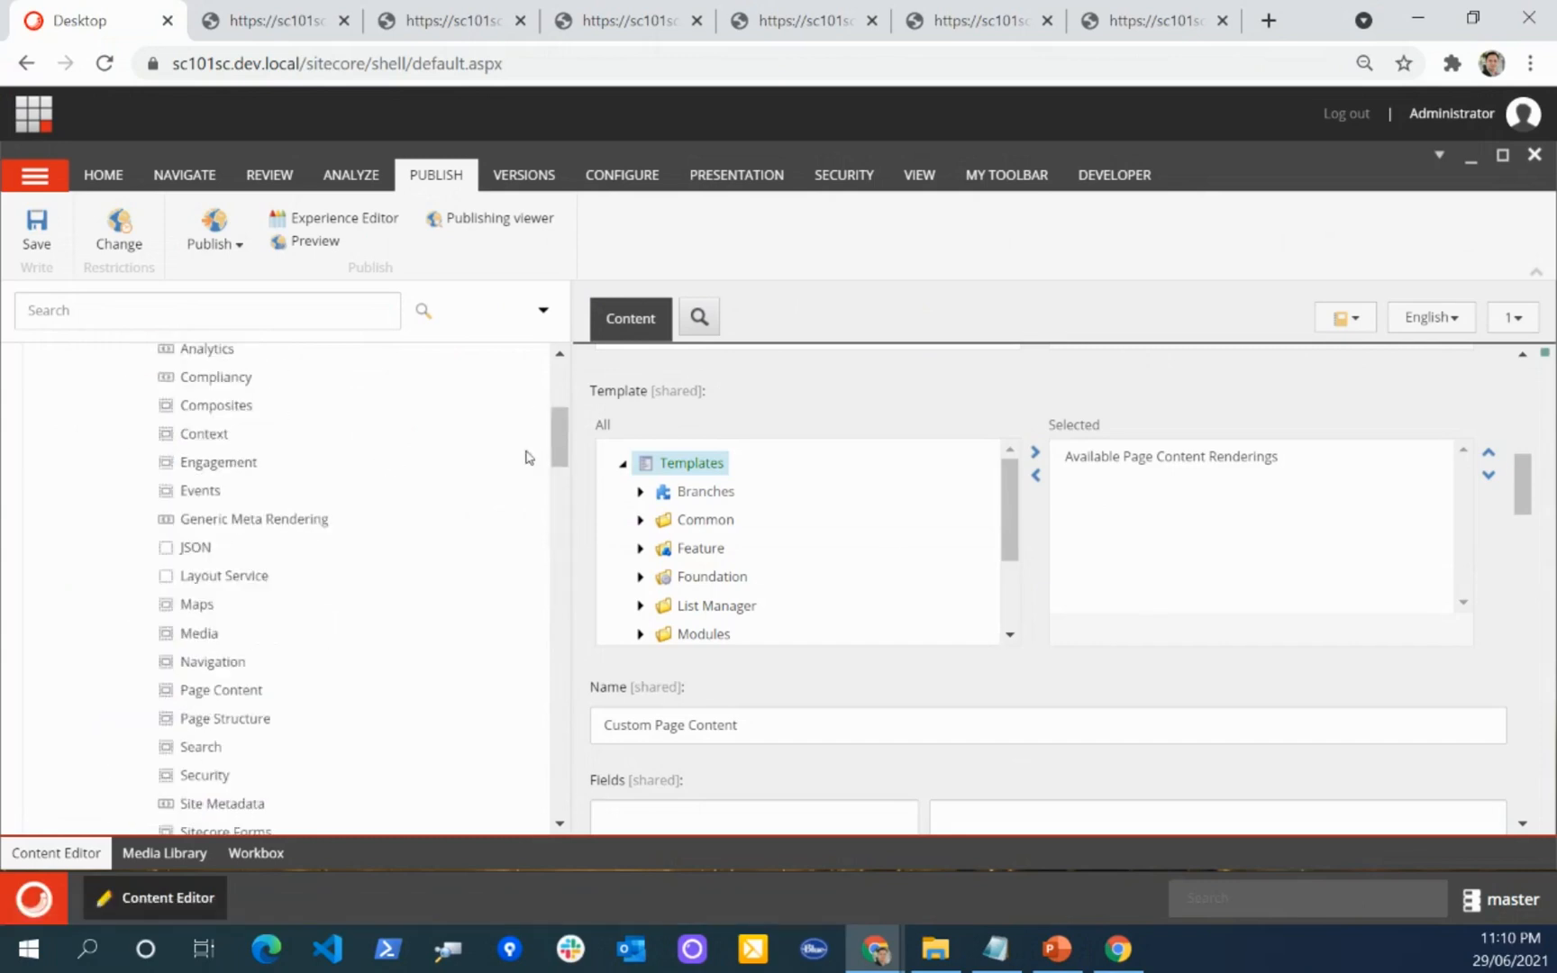
left_click(56, 400)
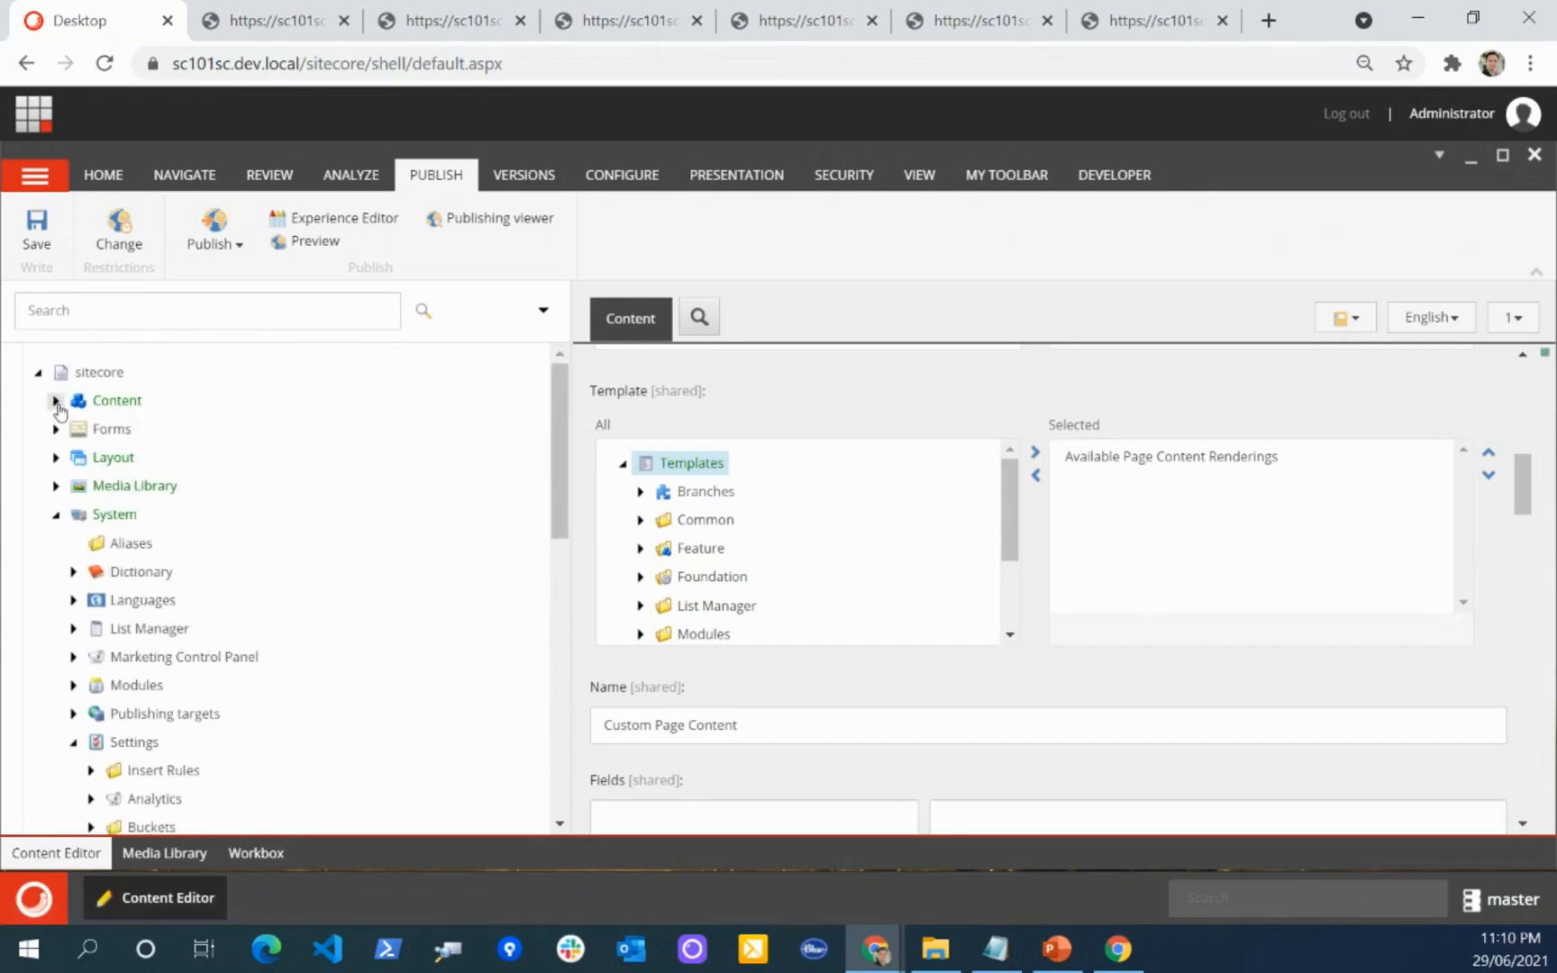
scroll(230, 514, "down", 5)
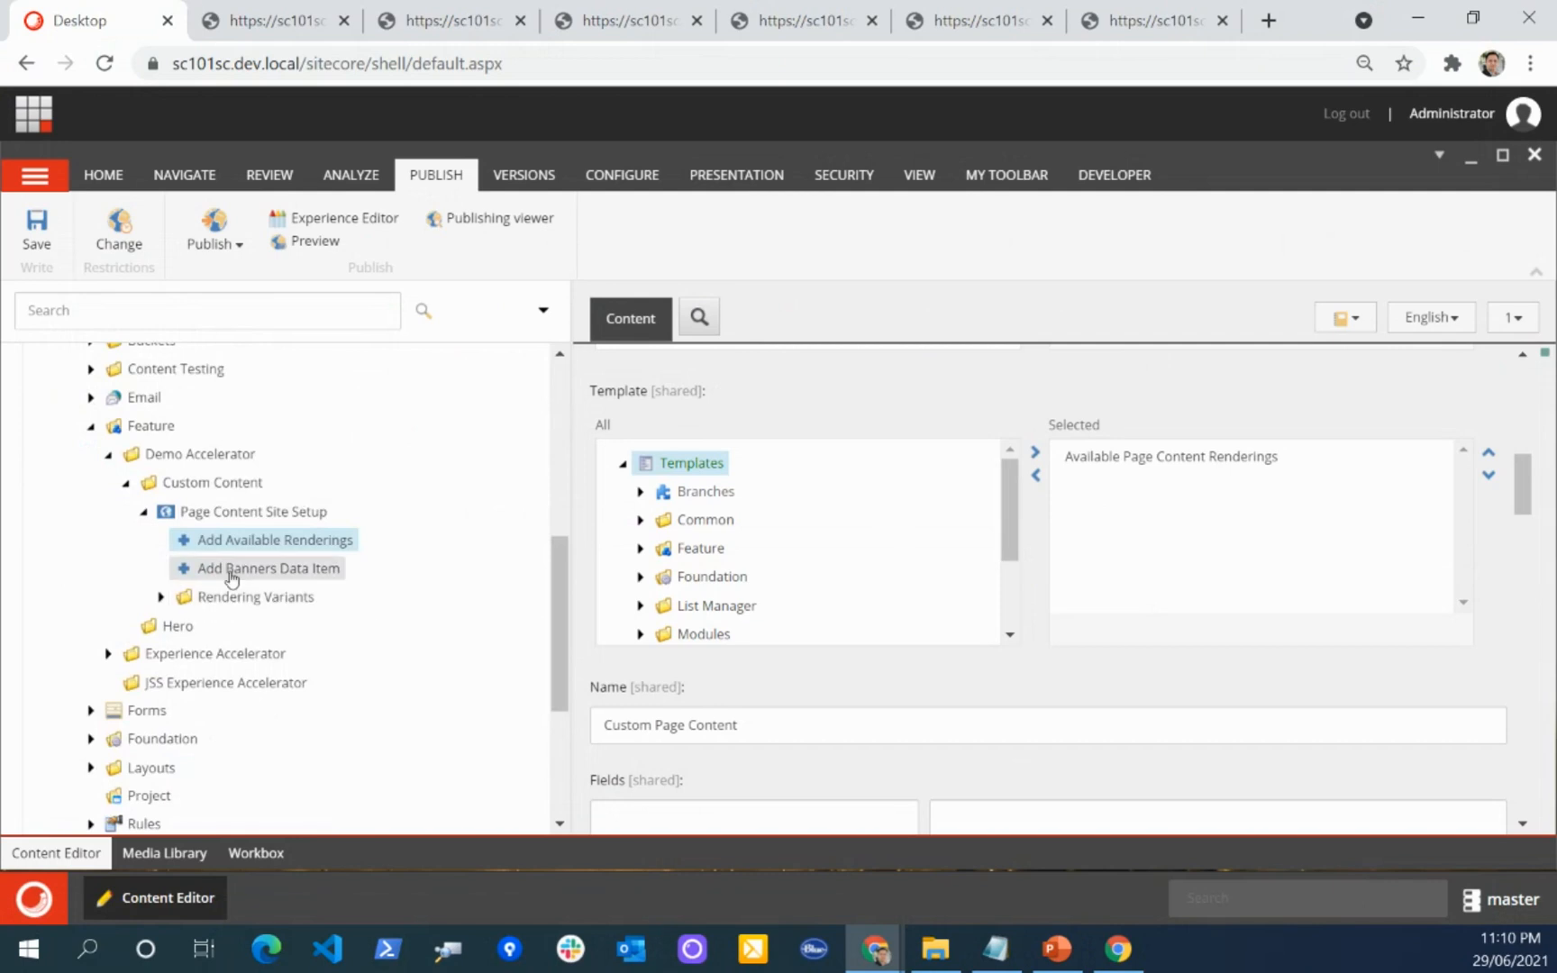
left_click(232, 576)
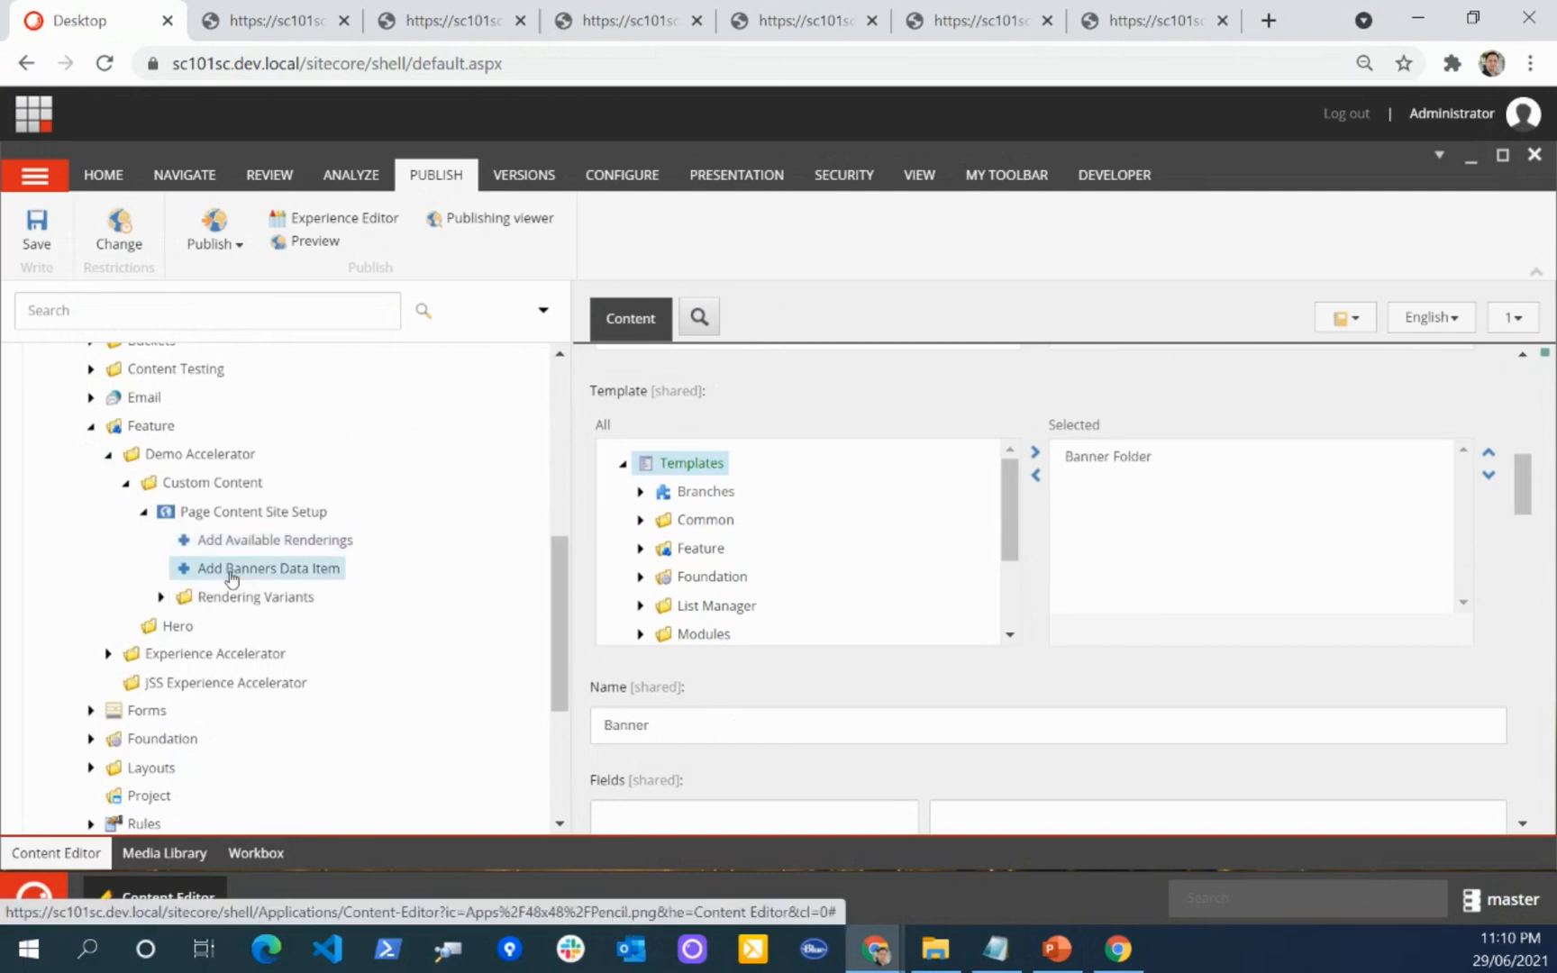
scroll(937, 648, "up", 3)
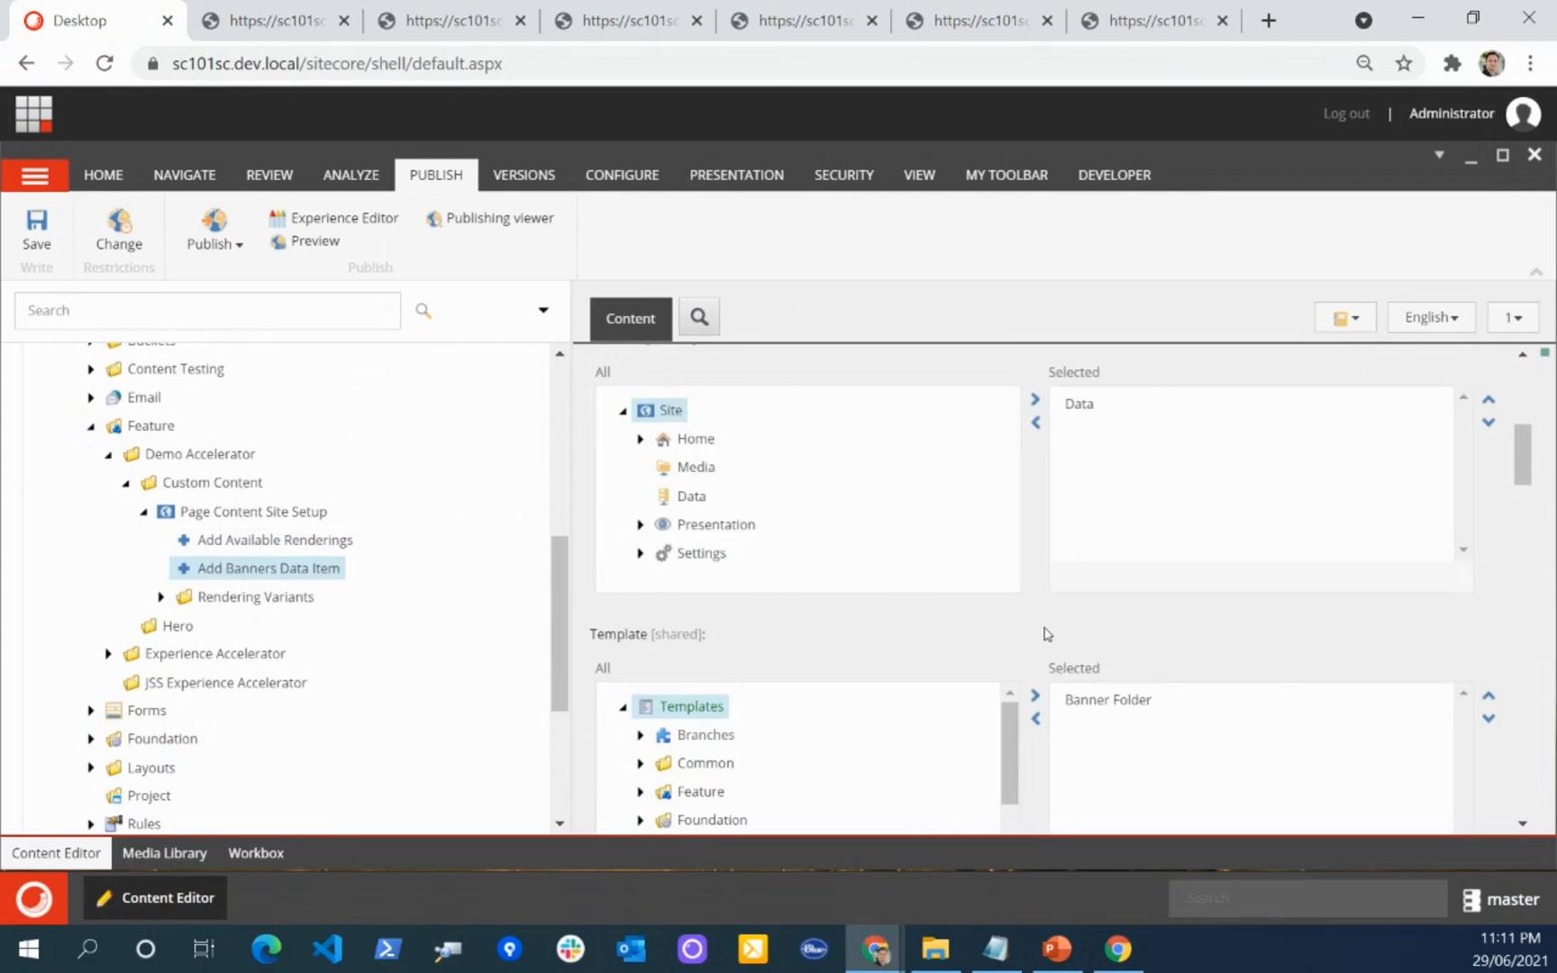
scroll(1041, 594, "up", 2)
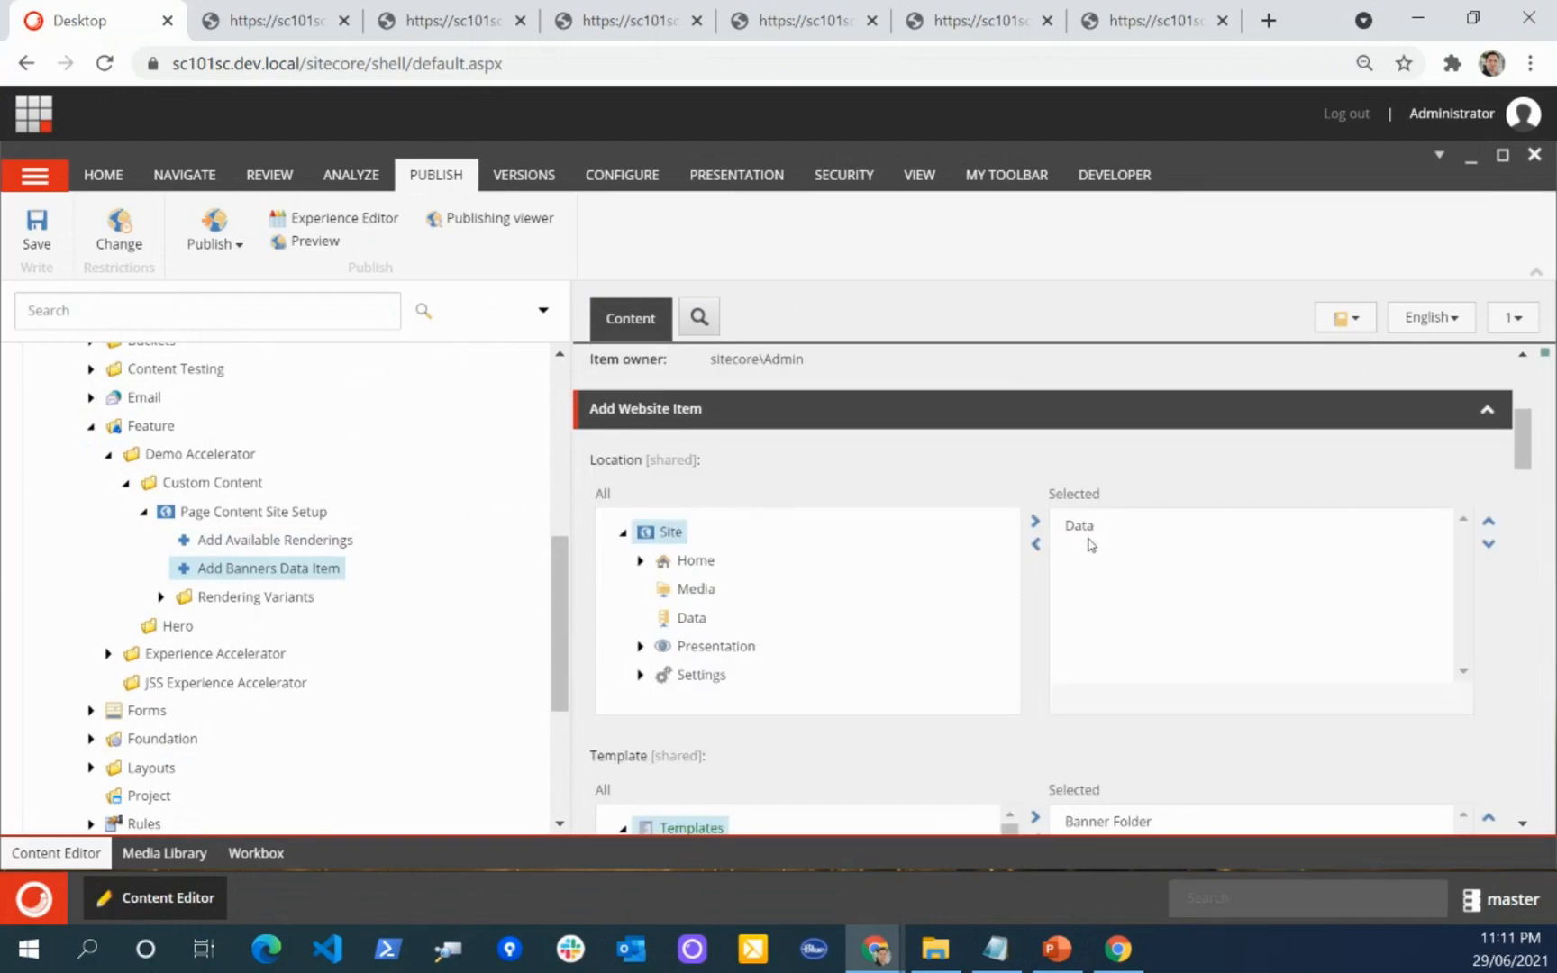
scroll(1115, 541, "down", 3)
scroll(991, 613, "down", 1)
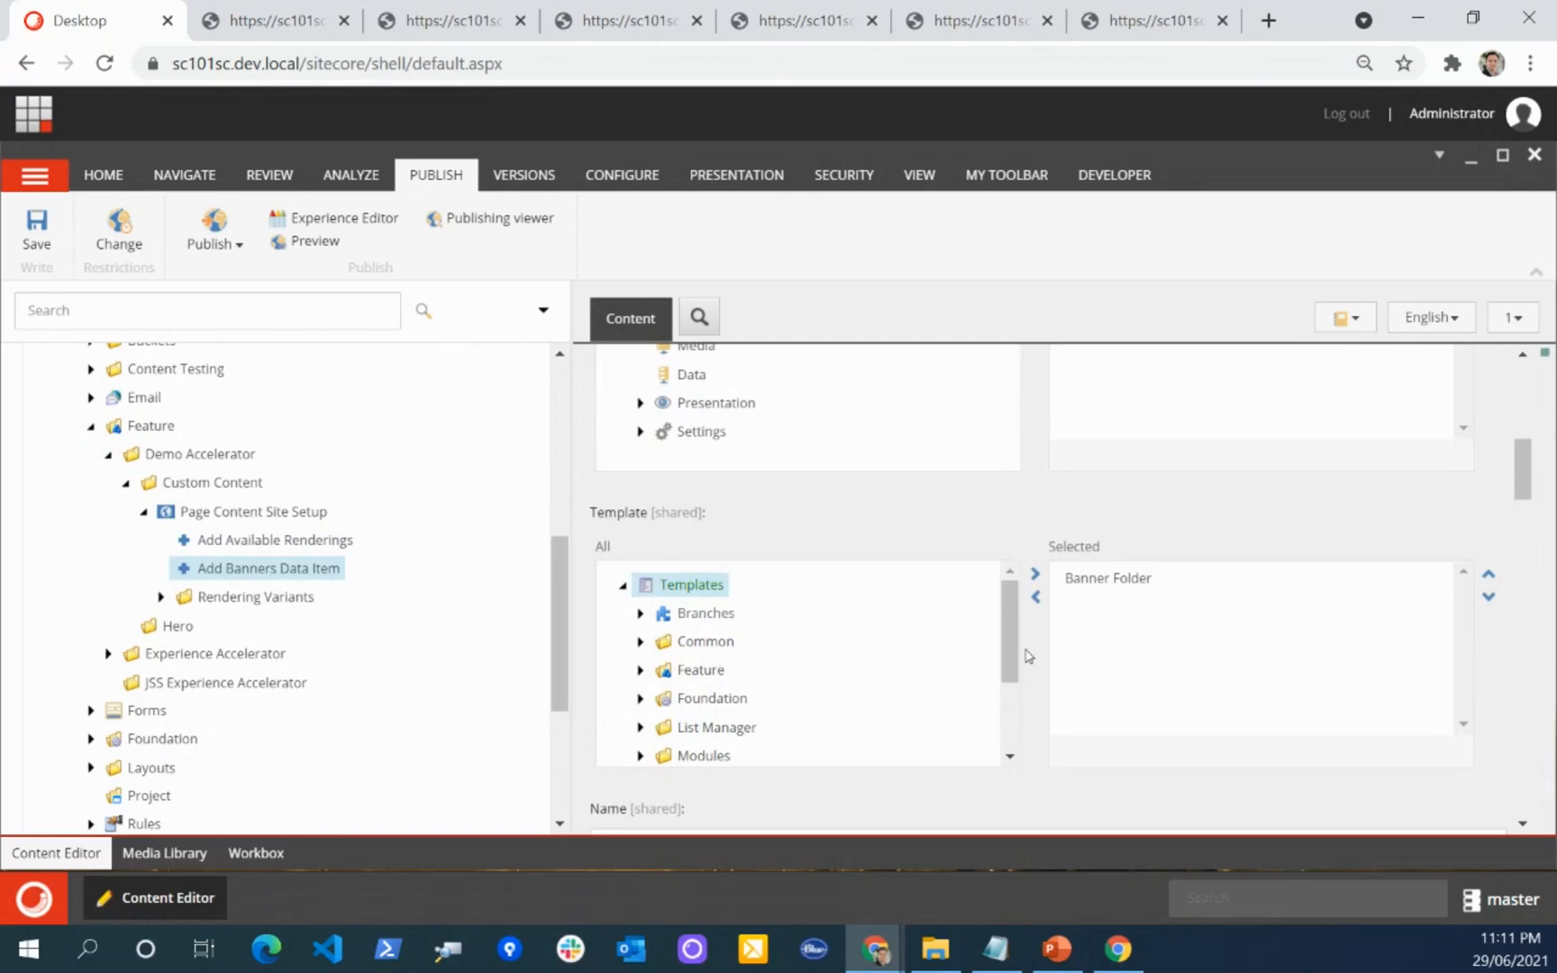
Step: Expand the Rendering Variants folder under Page Content Site Setup and review the Custom Content module structure
left_click(160, 596)
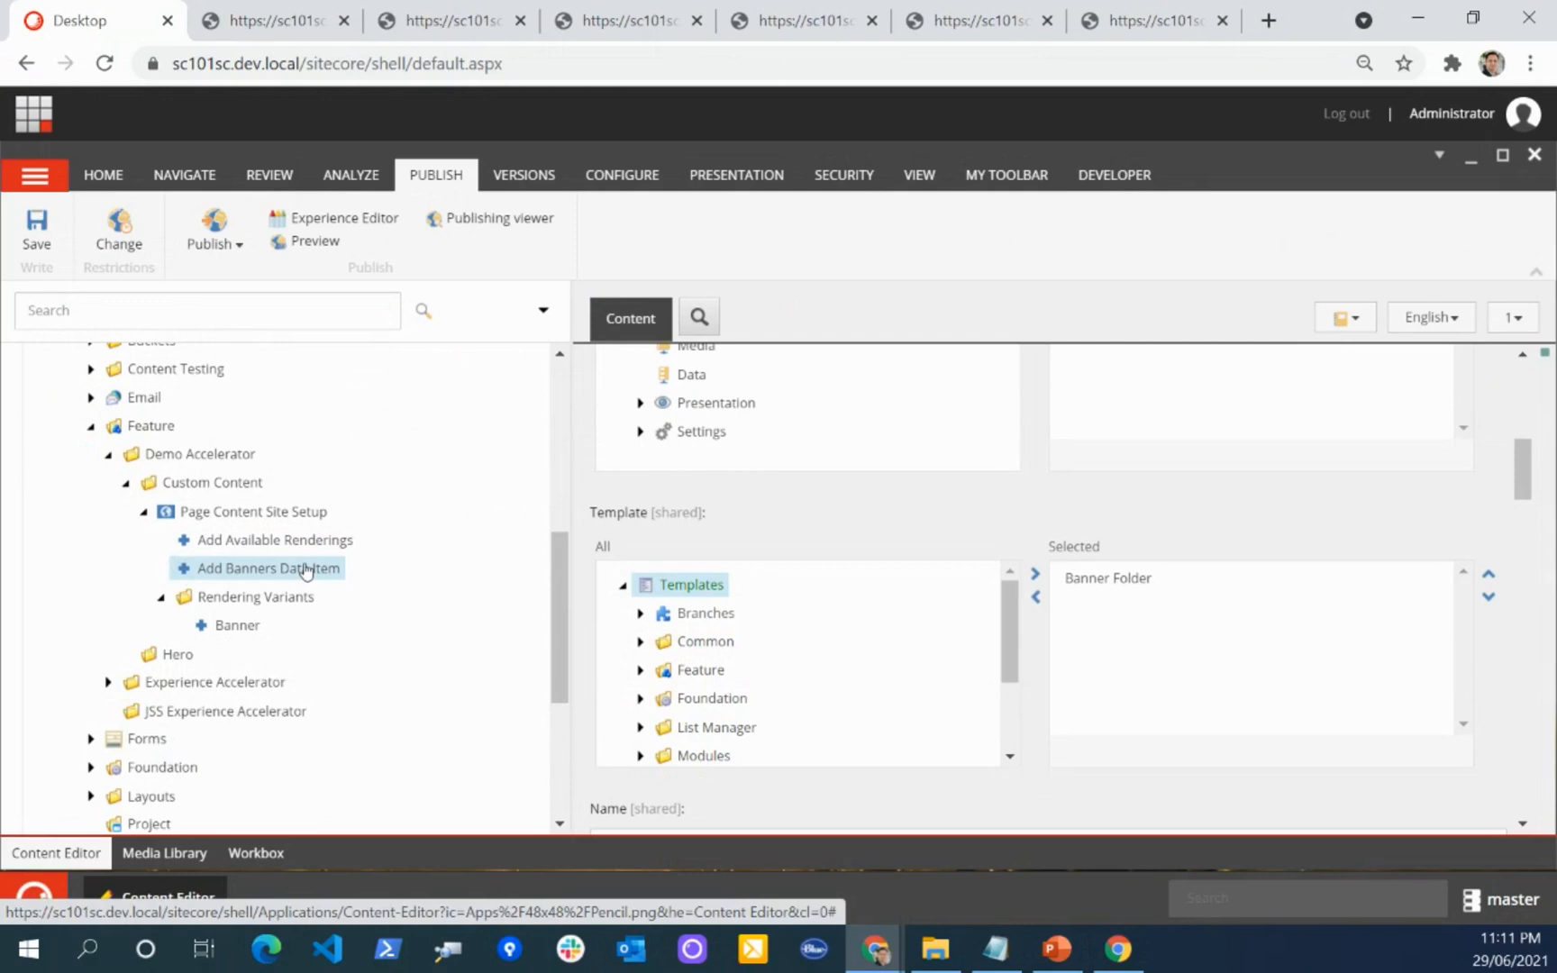
scroll(99, 599, "up", 1)
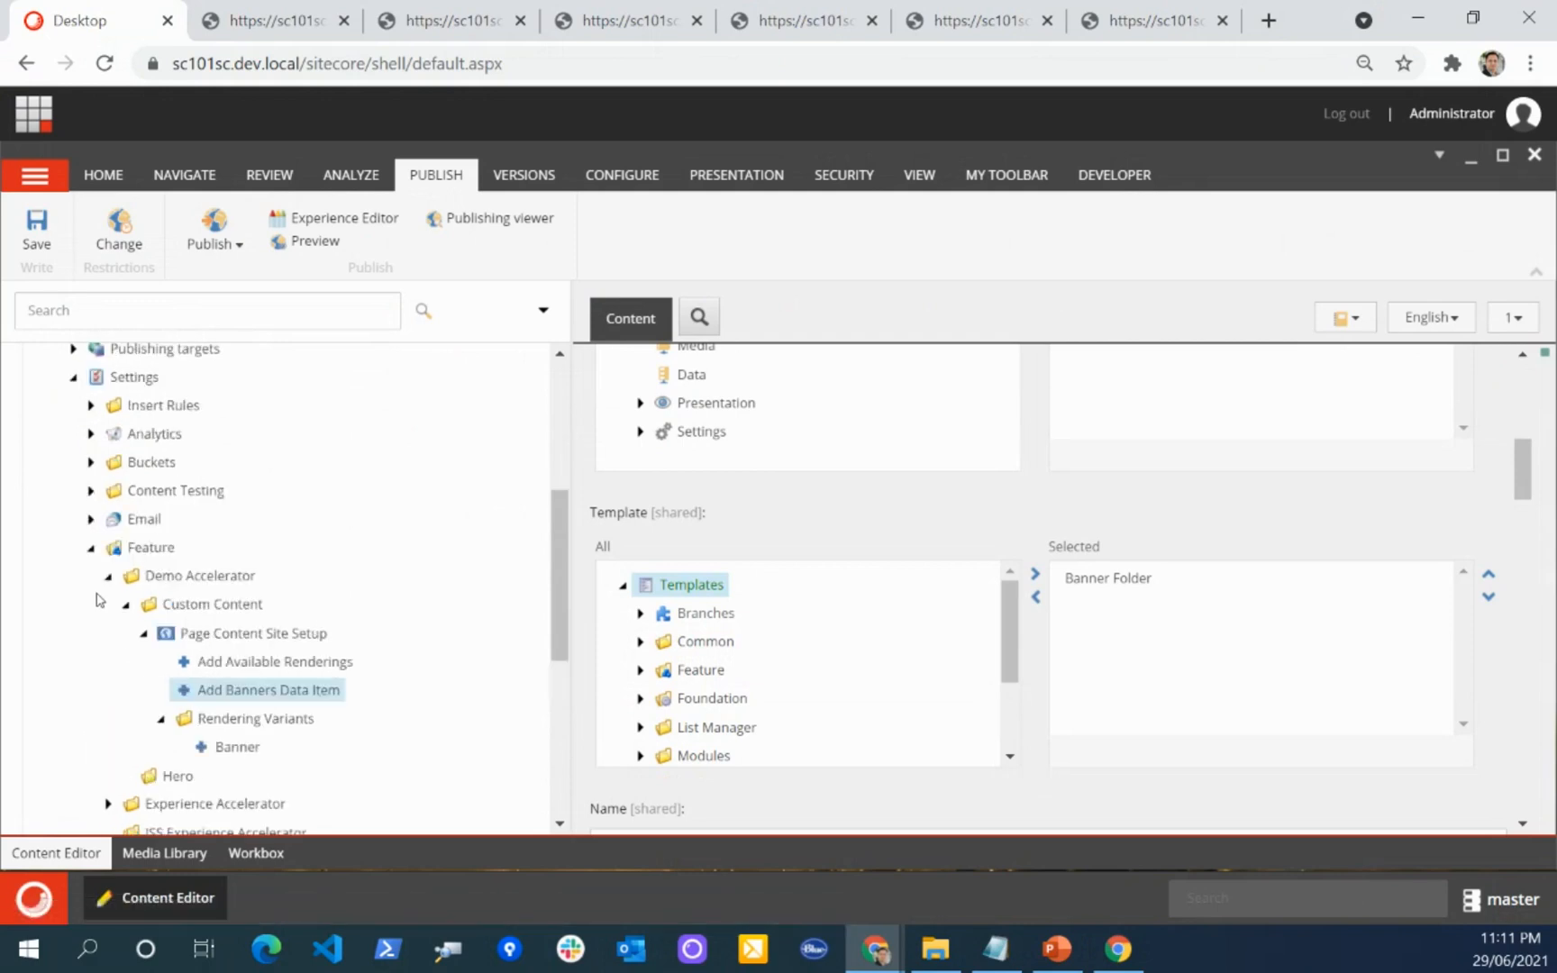
scroll(99, 599, "down", 2)
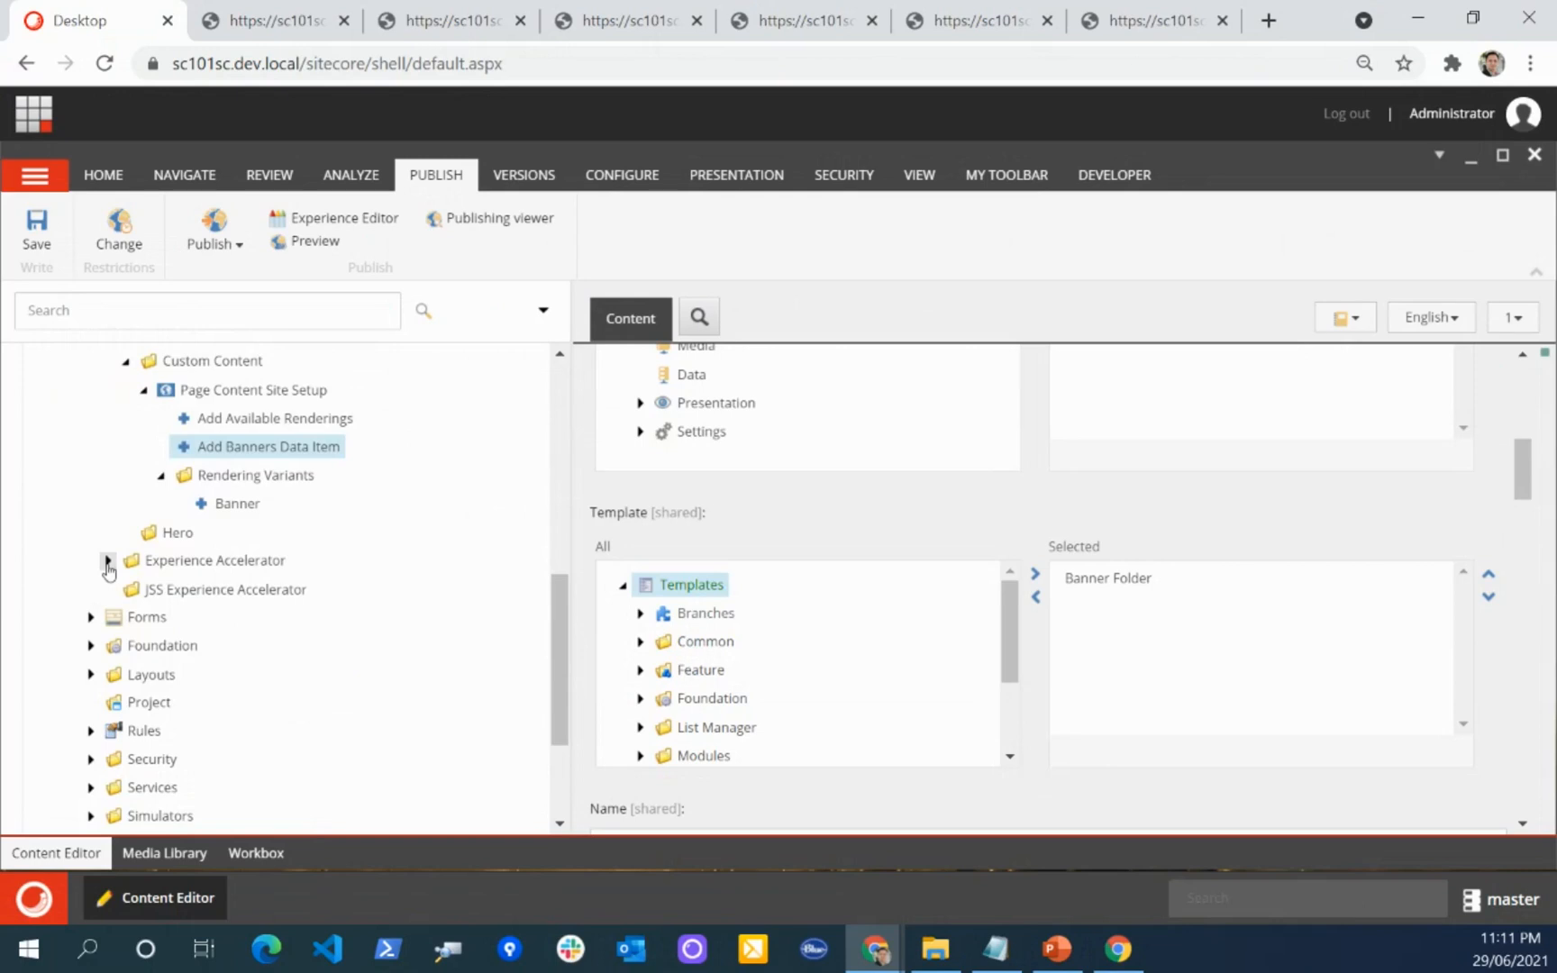
Step: Expand the Experience Accelerator feature folder, look through its modules, and expand the Navigation module
left_click(108, 561)
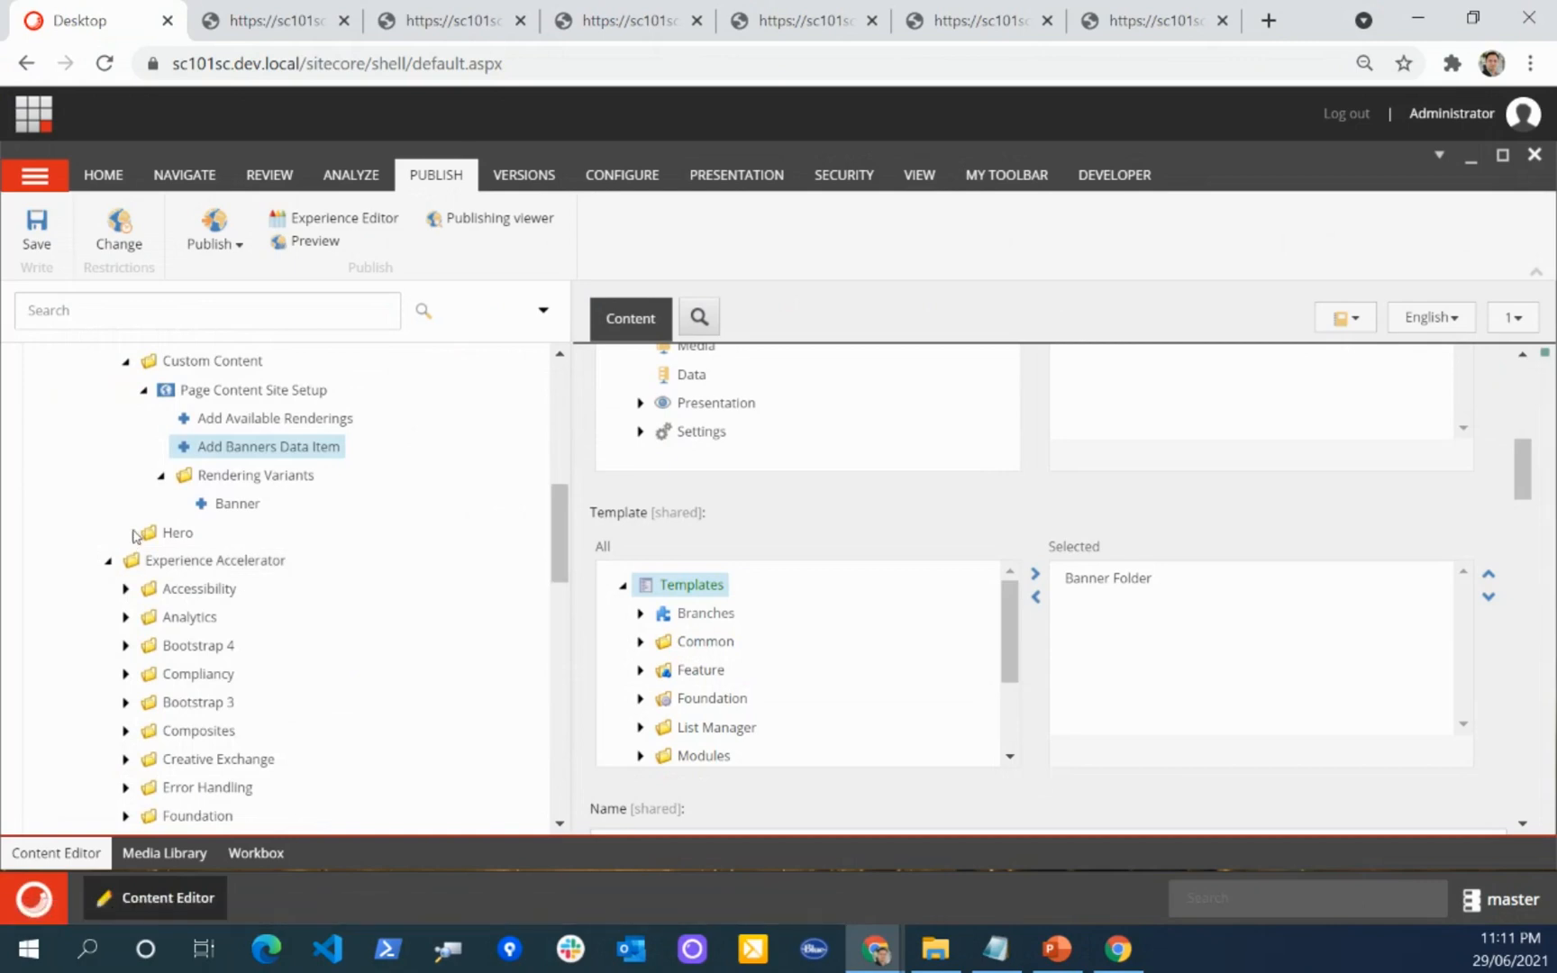
scroll(134, 535, "down", 3)
scroll(133, 535, "down", 4)
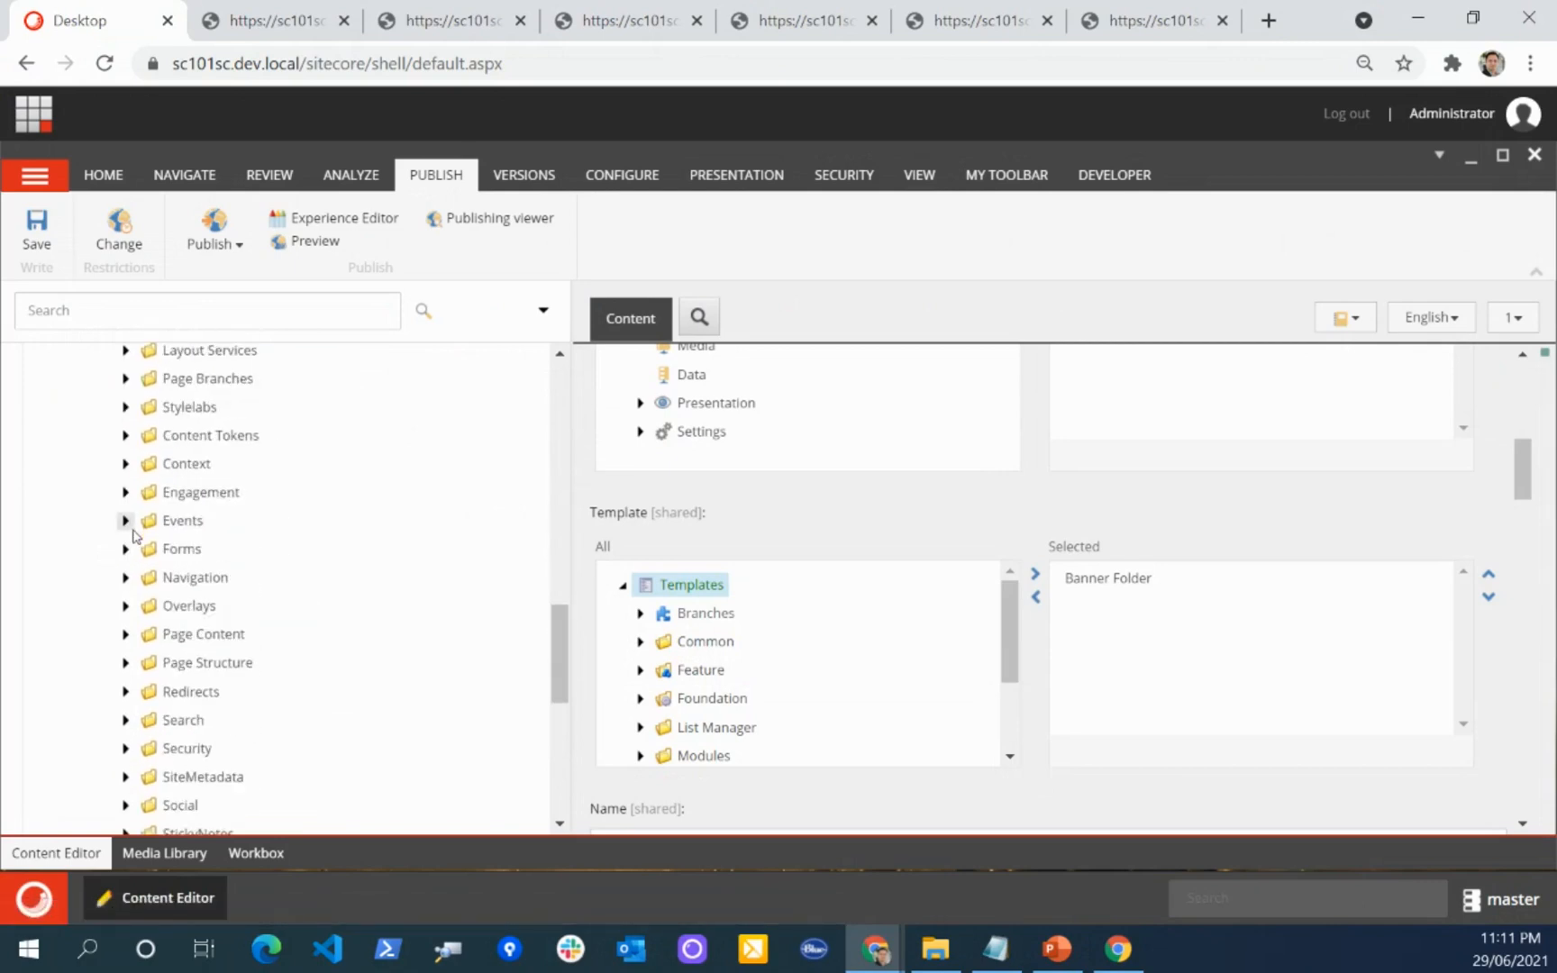
scroll(107, 488, "down", 2)
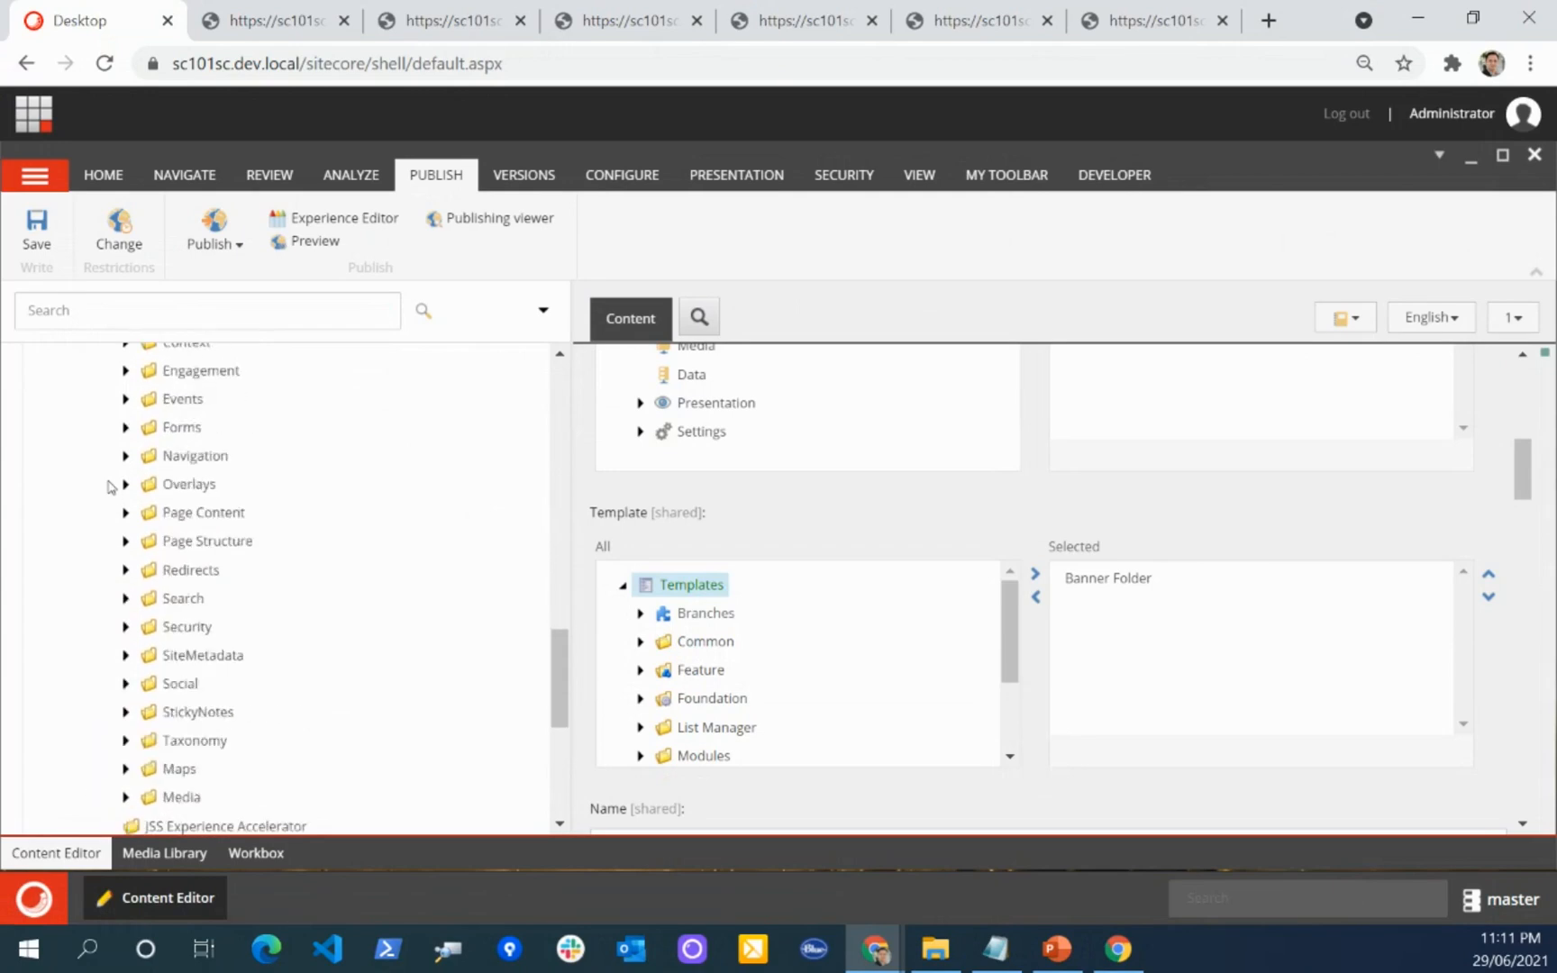
left_click(125, 455)
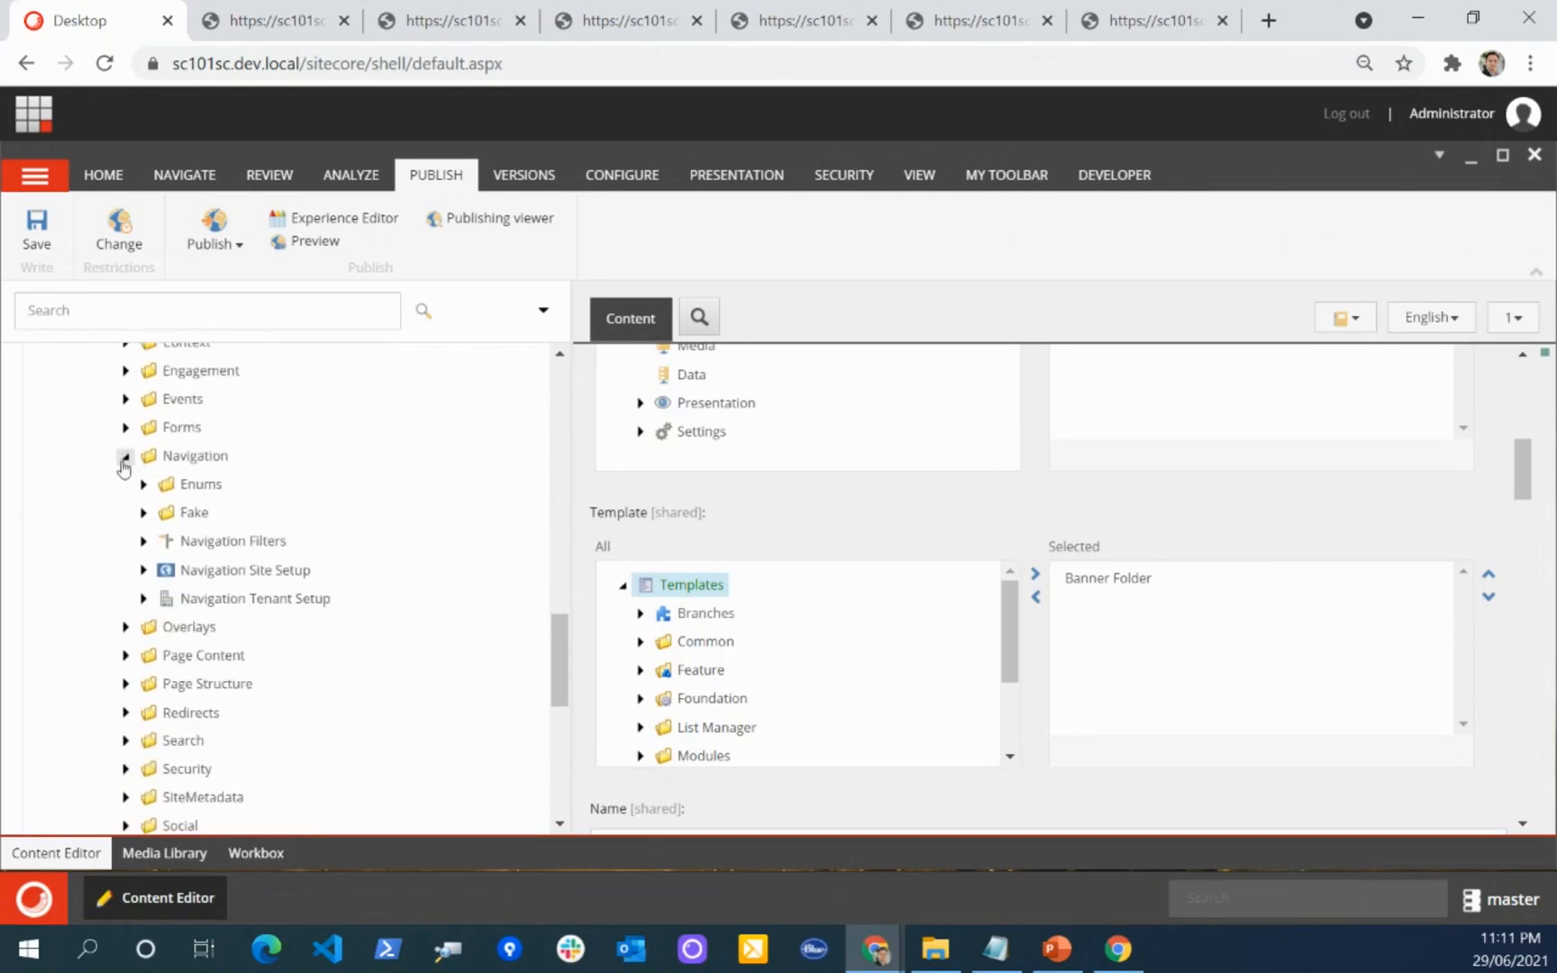
Step: Expand Navigation Site Setup and review the selected templates of its Add Default Links and Add Link Lists Data Item entries
left_click(143, 570)
scroll(140, 595, "down", 1)
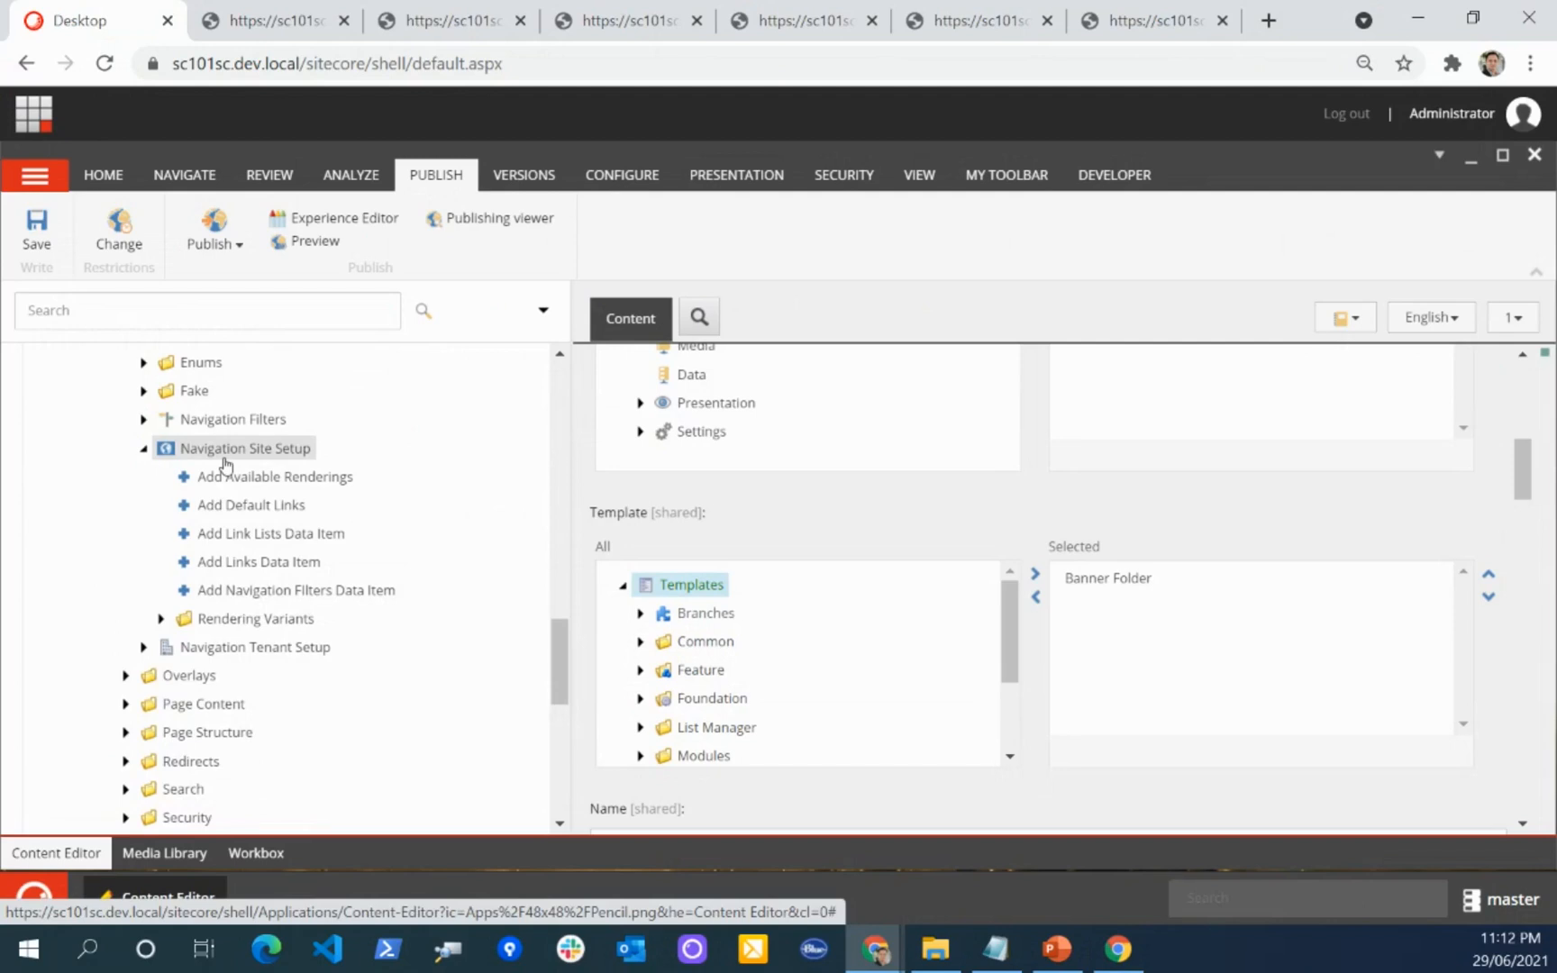
left_click(241, 503)
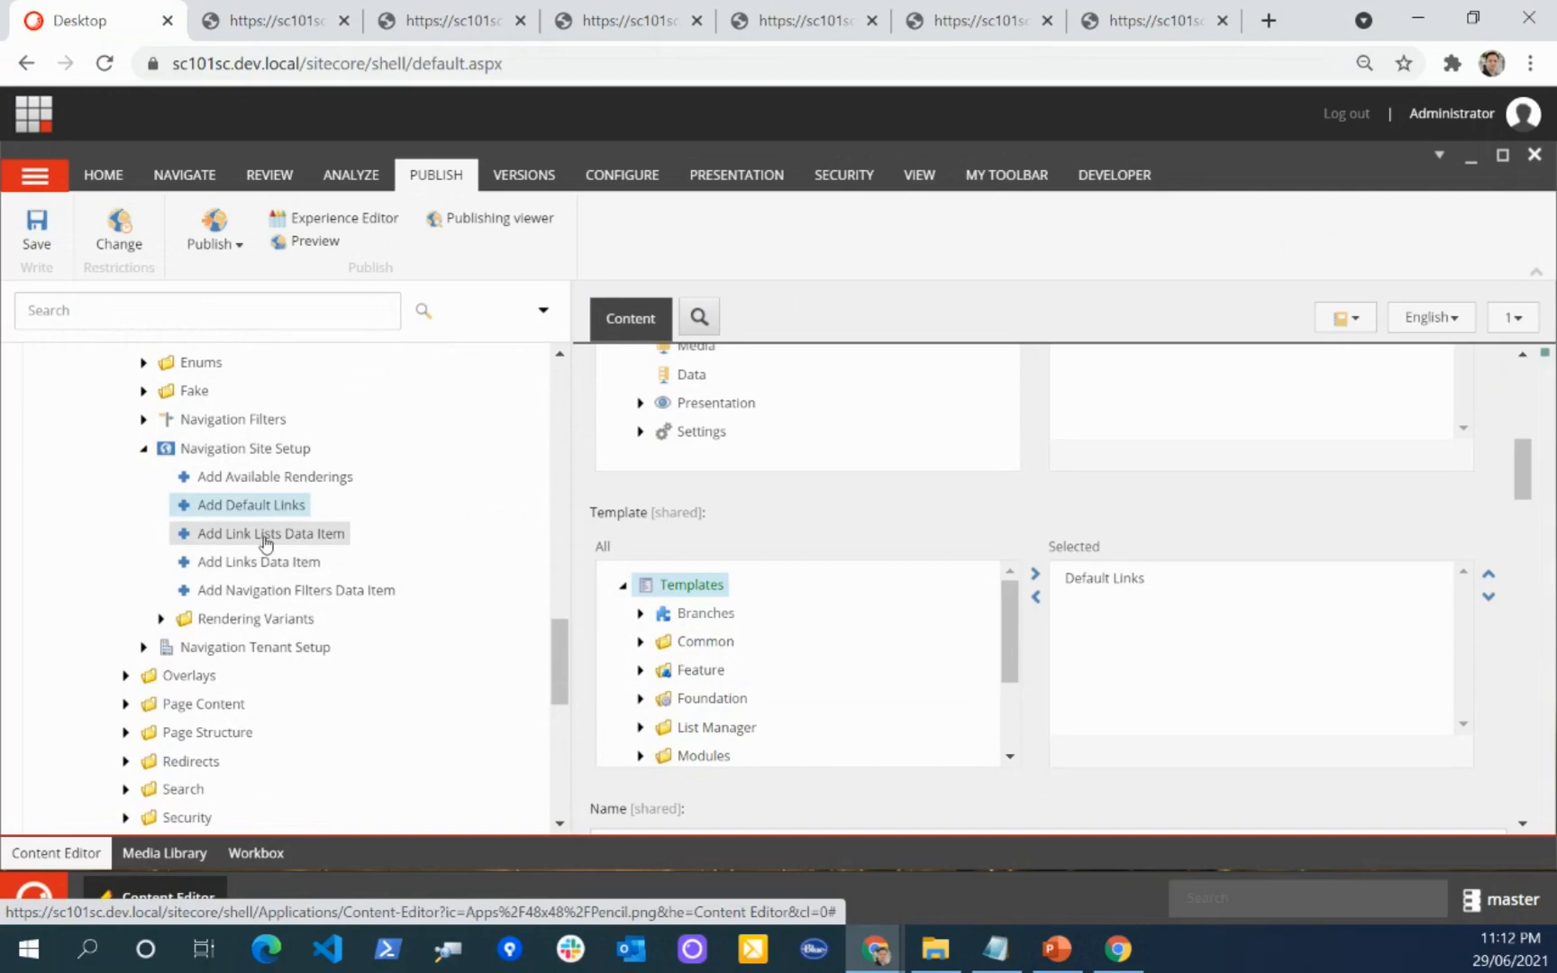
left_click(266, 538)
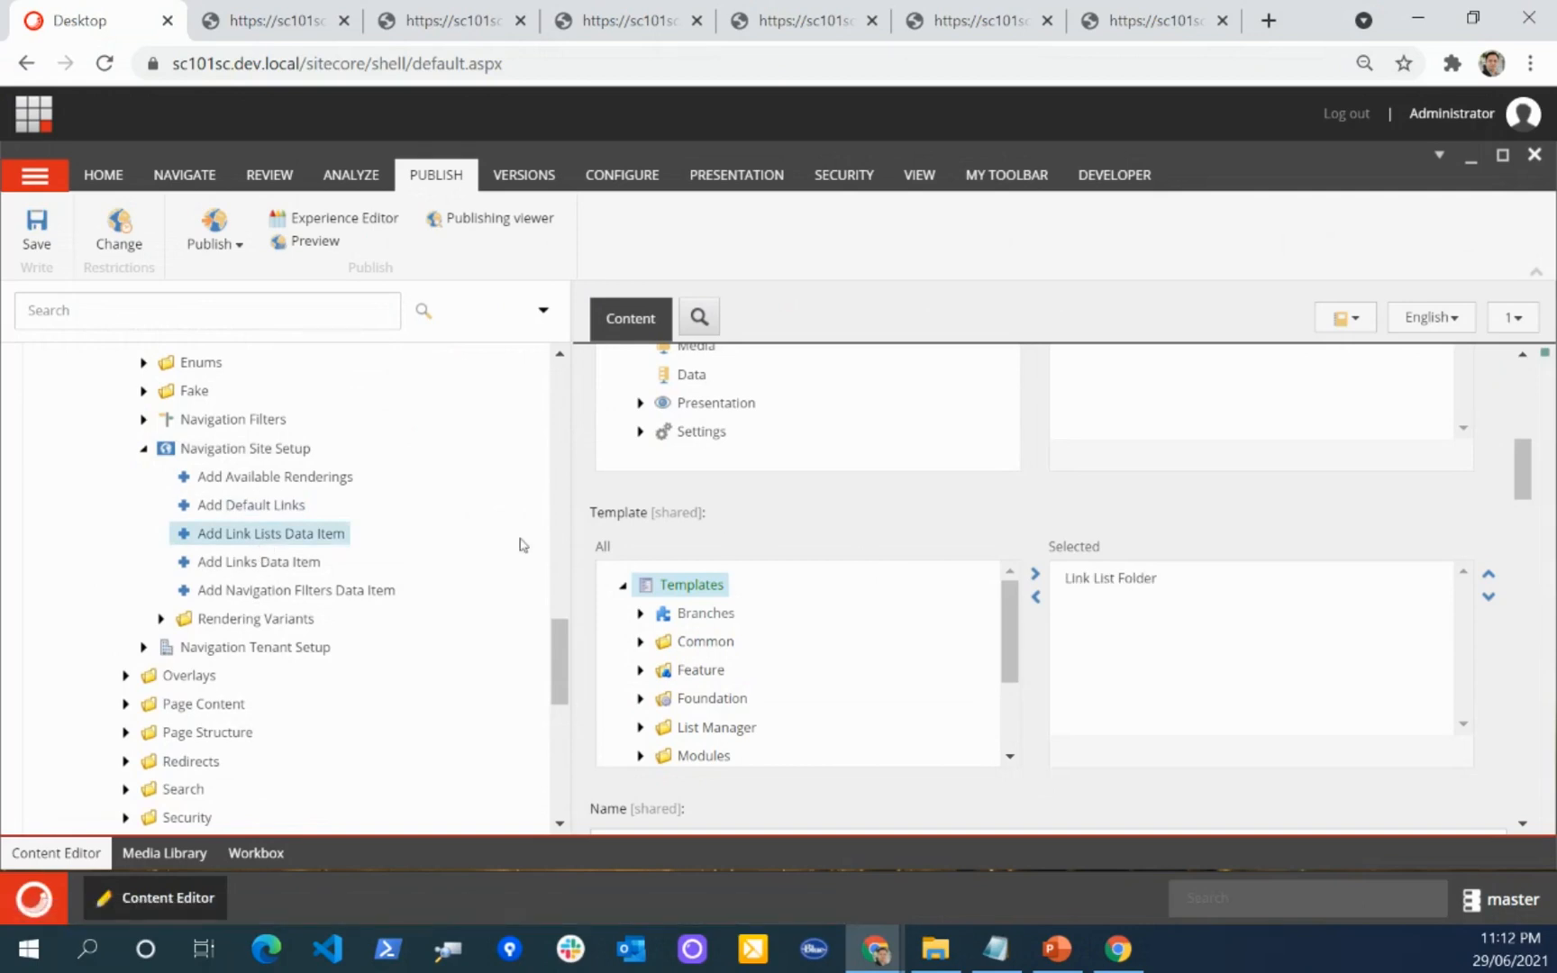
Step: Look back over the Experience Accelerator modules, then collapse that folder and the Feature folder under Settings
scroll(118, 512, "up", 6)
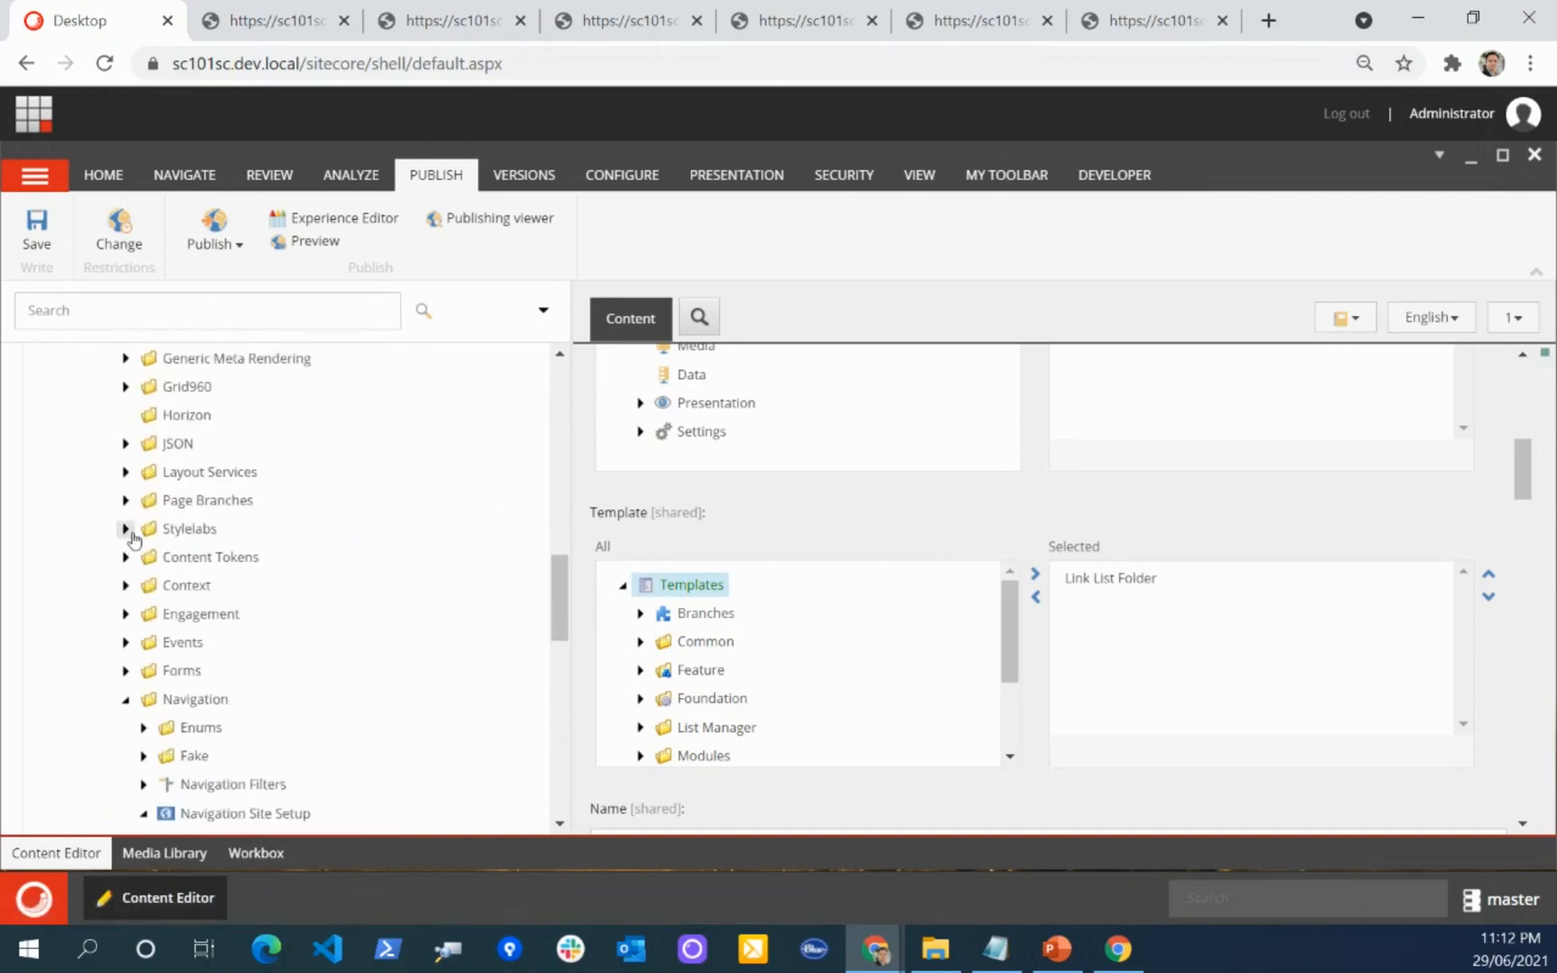
scroll(194, 464, "up", 1)
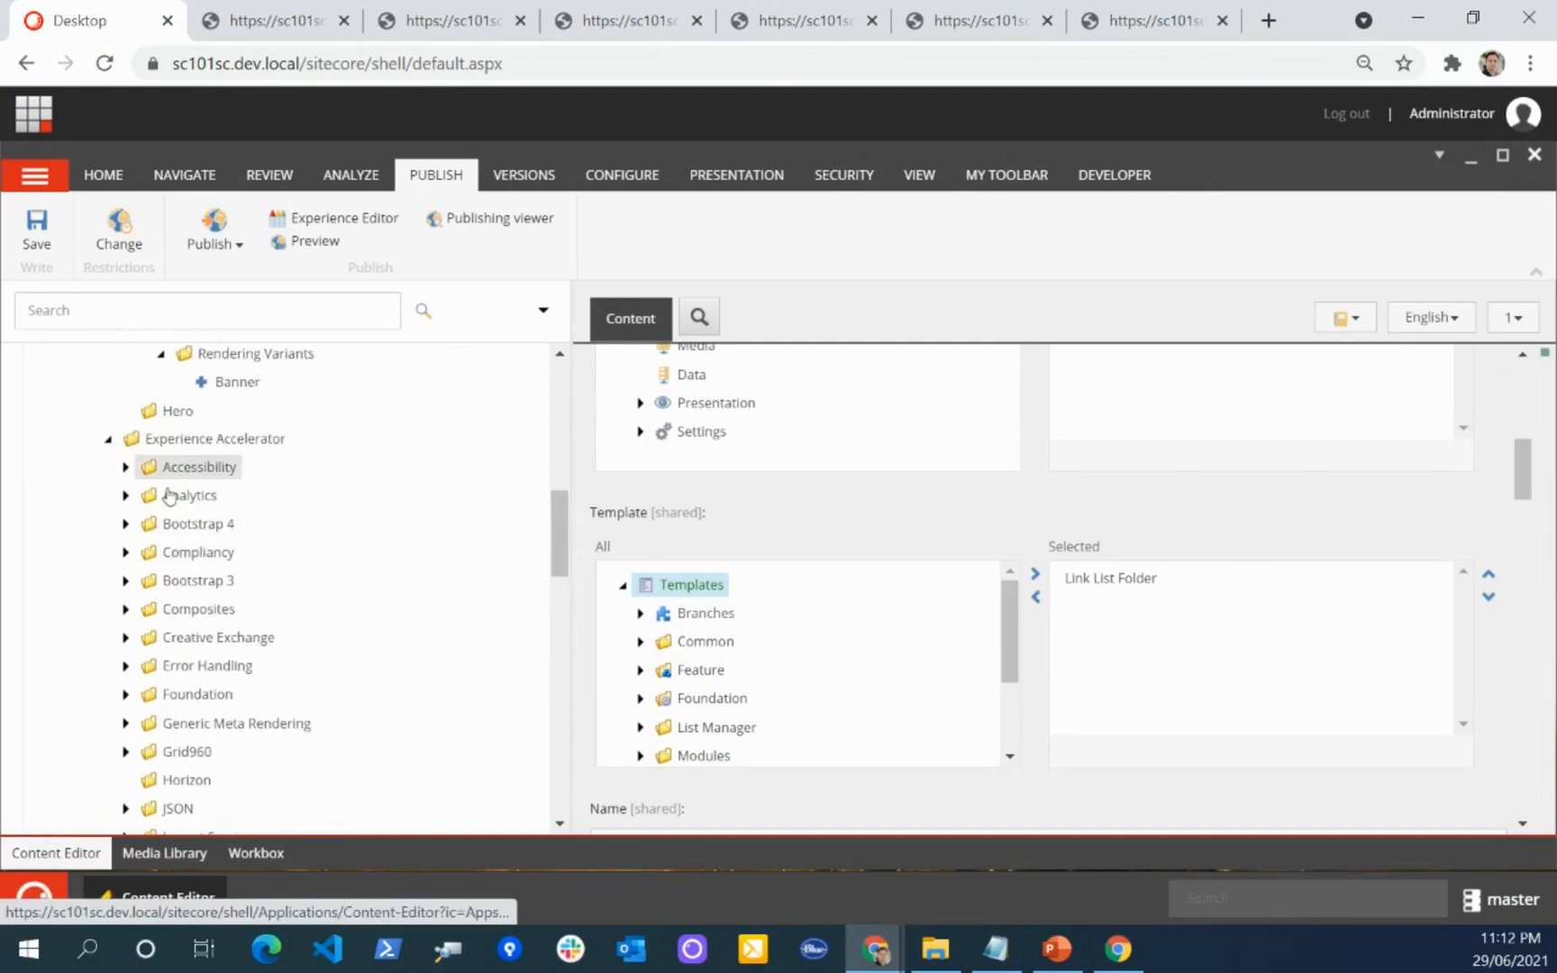
scroll(234, 504, "down", 3)
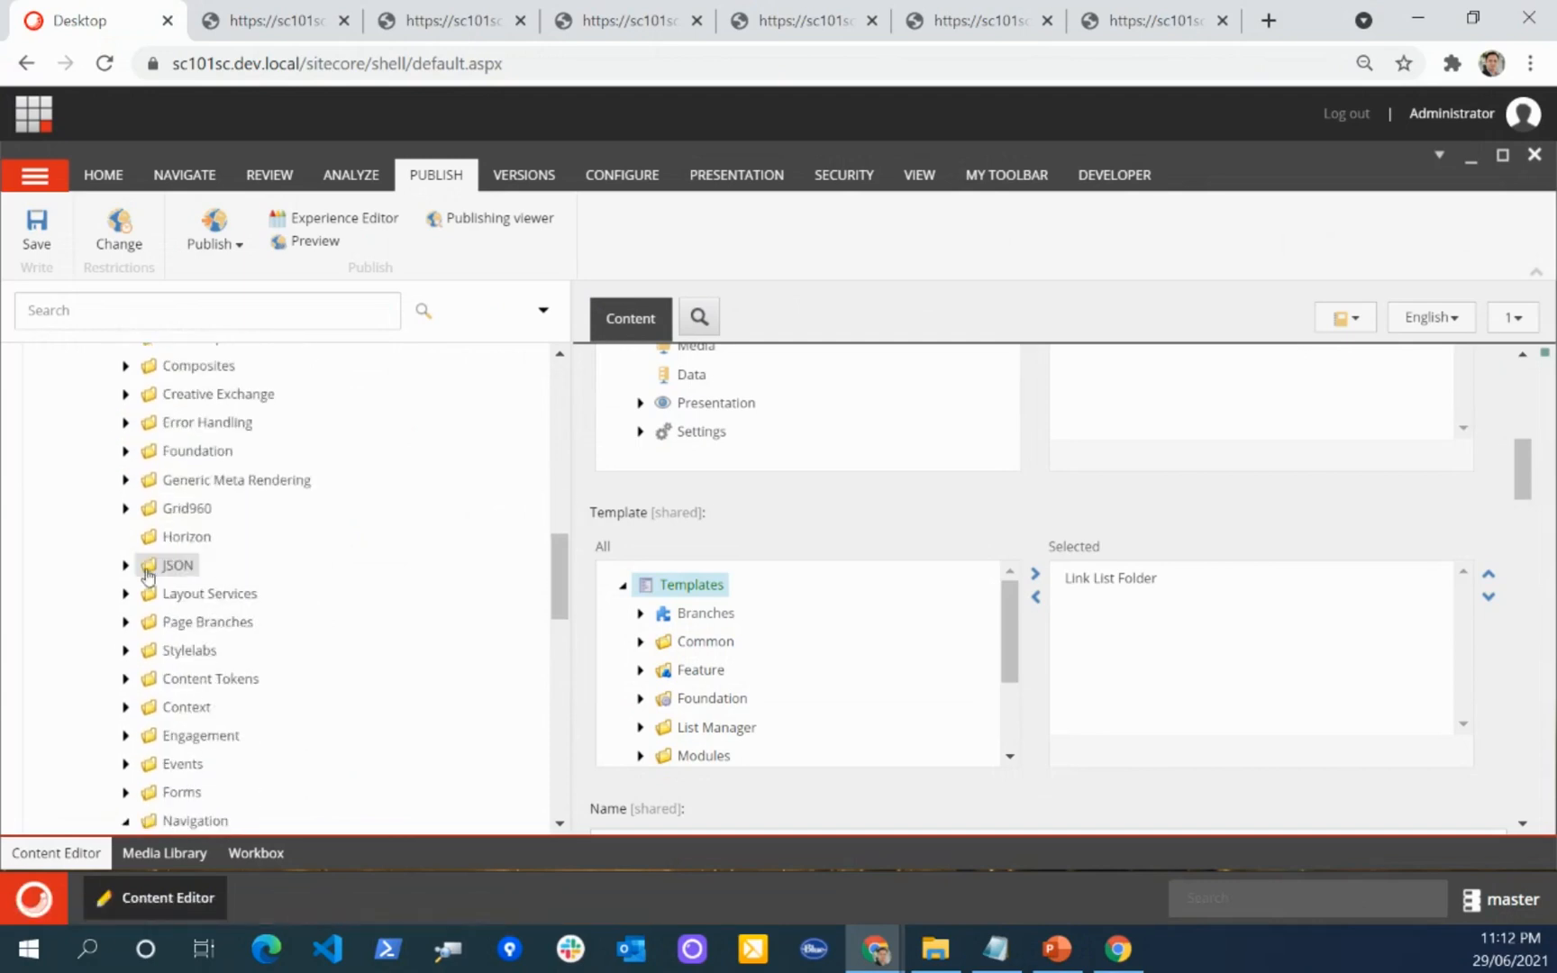
scroll(207, 523, "up", 3)
left_click(108, 440)
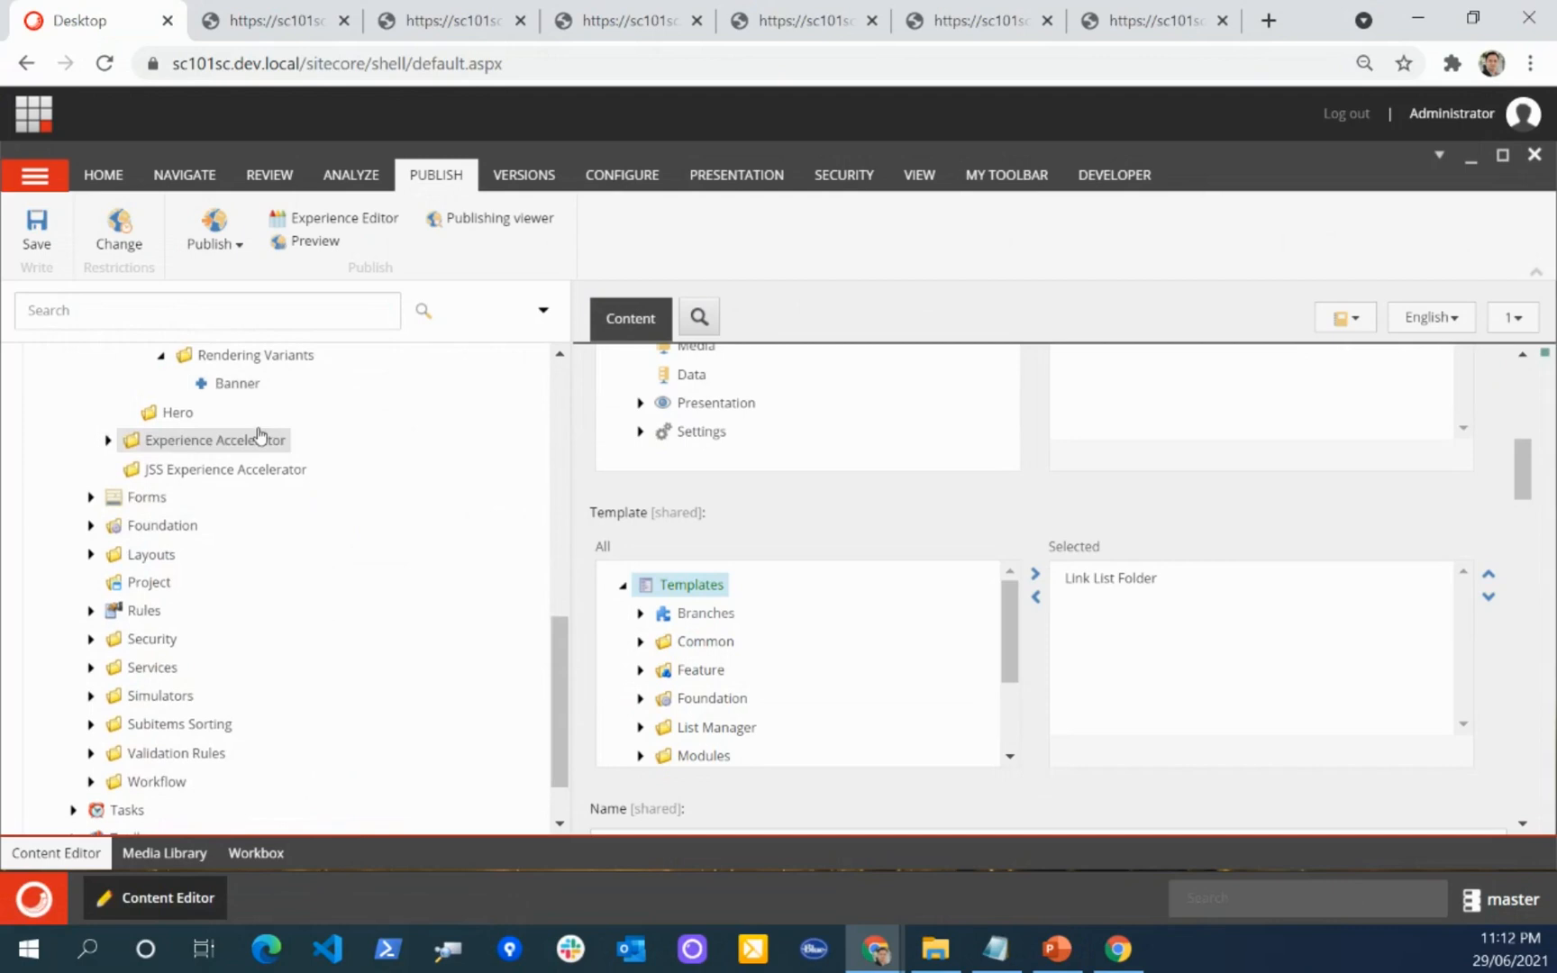
scroll(369, 541, "up", 3)
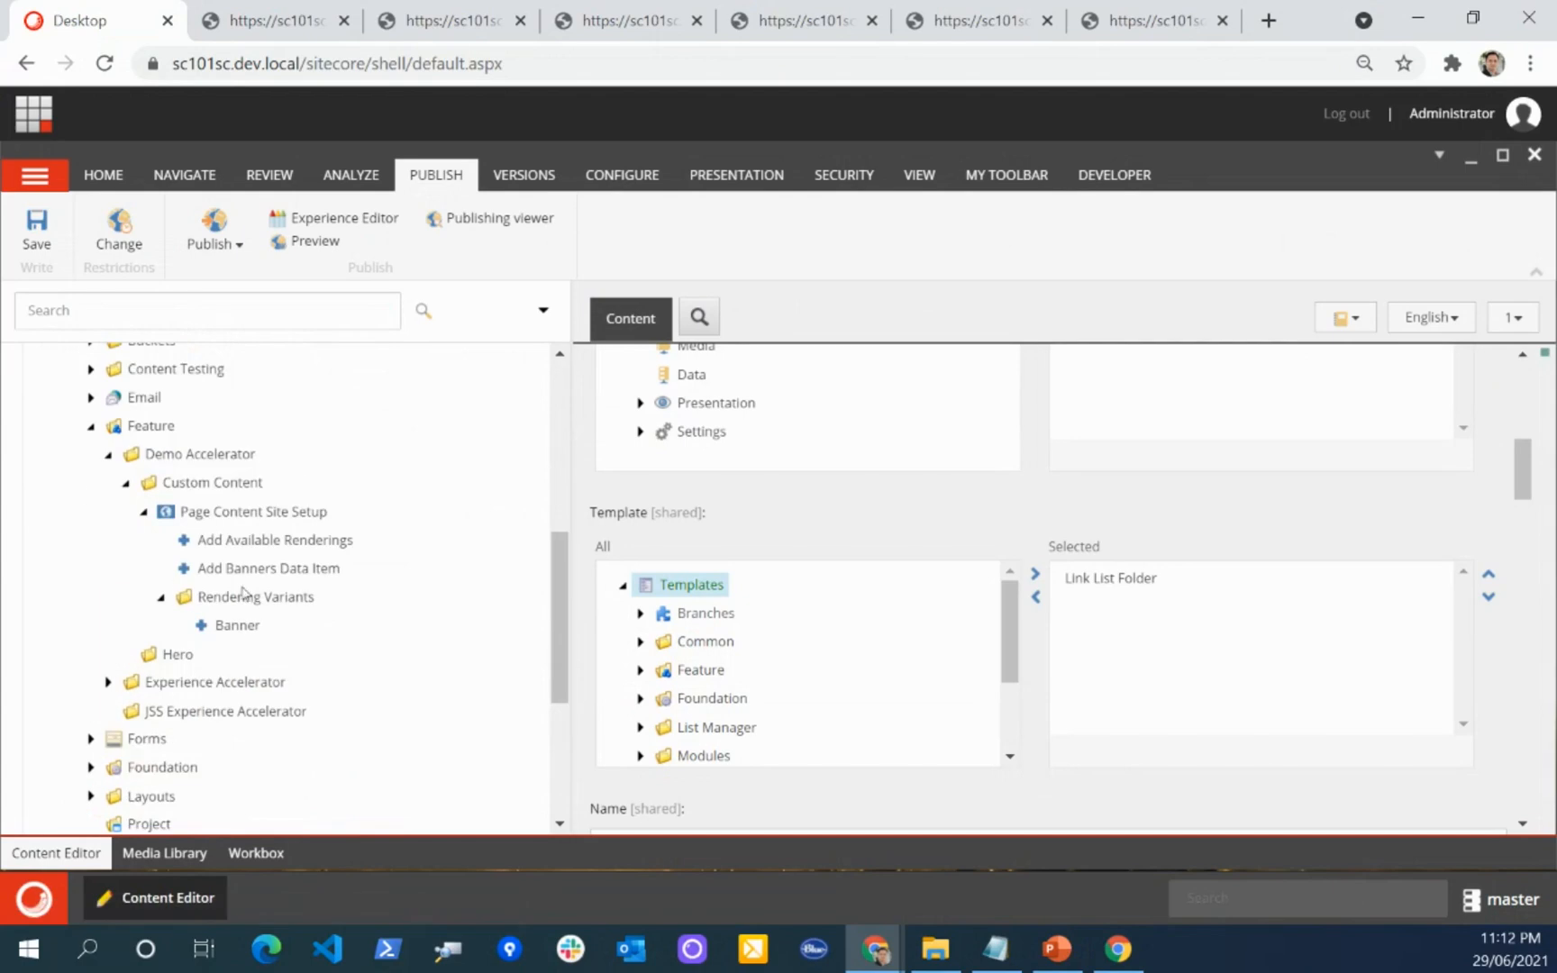
left_click(91, 429)
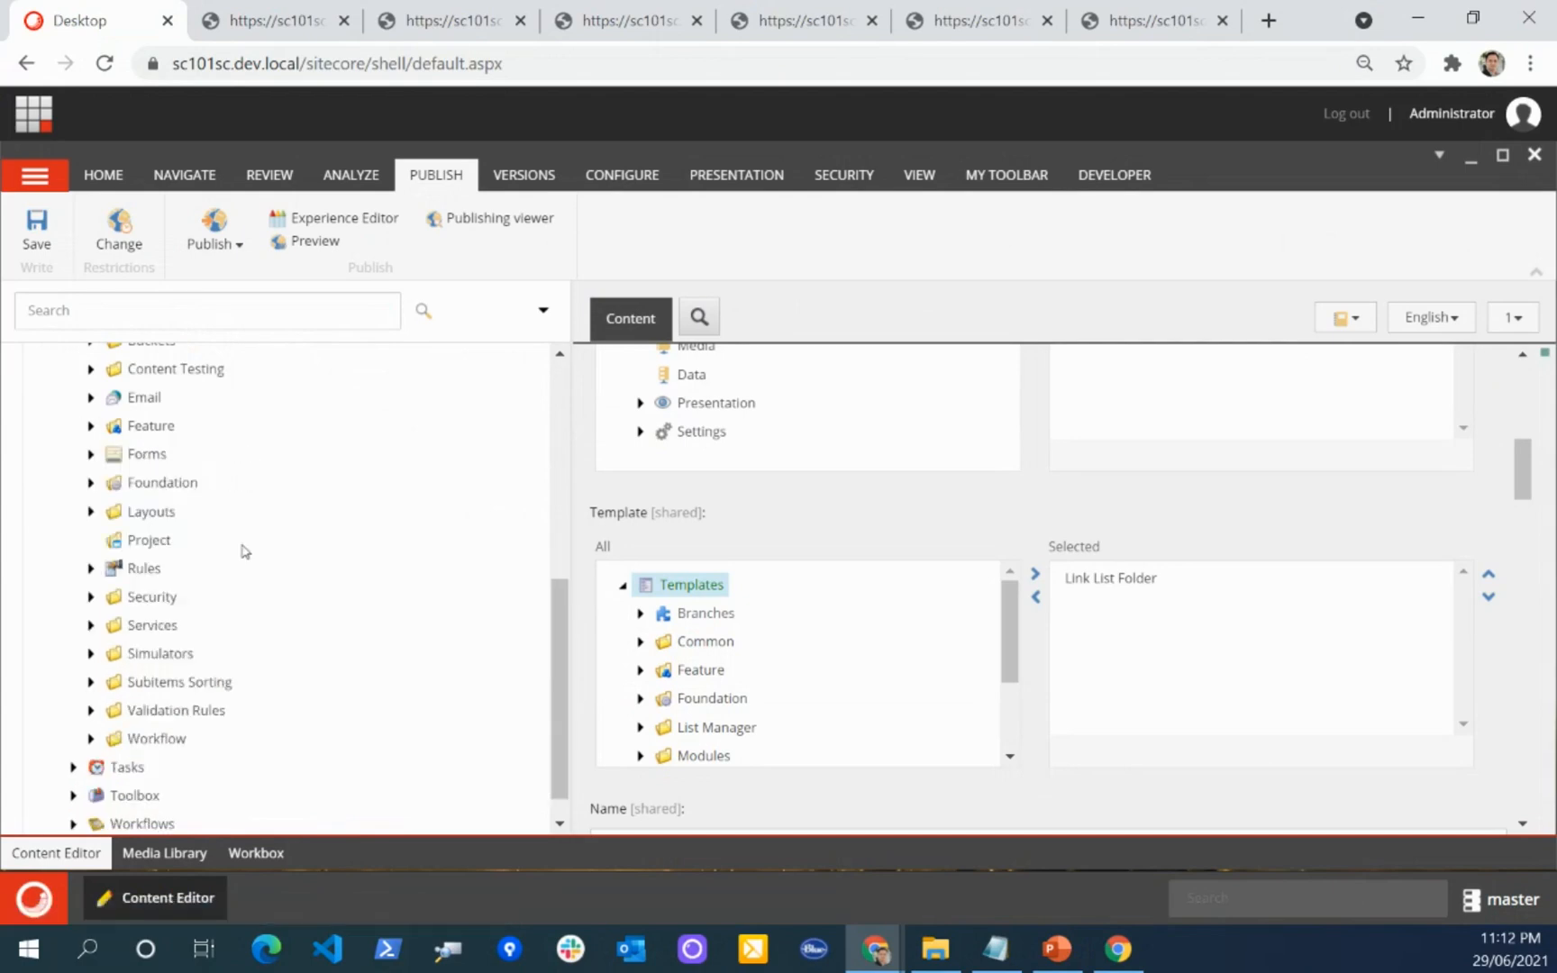
Step: Expand Templates, Feature, Demo Accelerator and CustomContent to show the custom module's templates
scroll(284, 510, "down", 1)
scroll(283, 511, "up", 5)
scroll(282, 526, "down", 3)
scroll(282, 526, "down", 3)
left_click(56, 821)
scroll(64, 671, "down", 3)
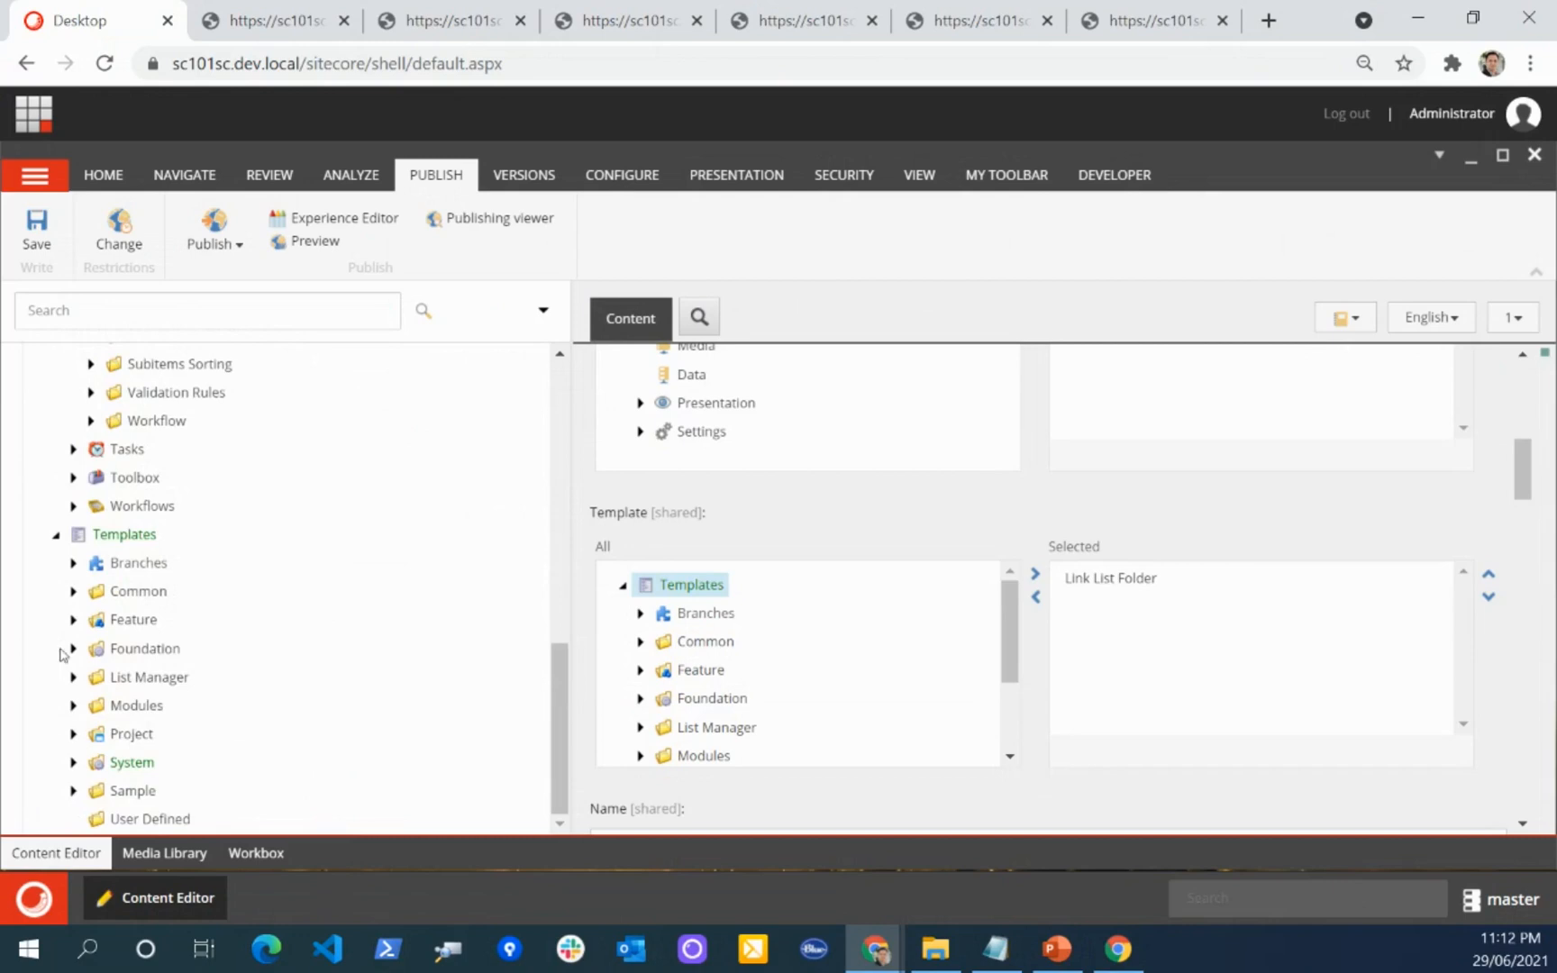
left_click(73, 619)
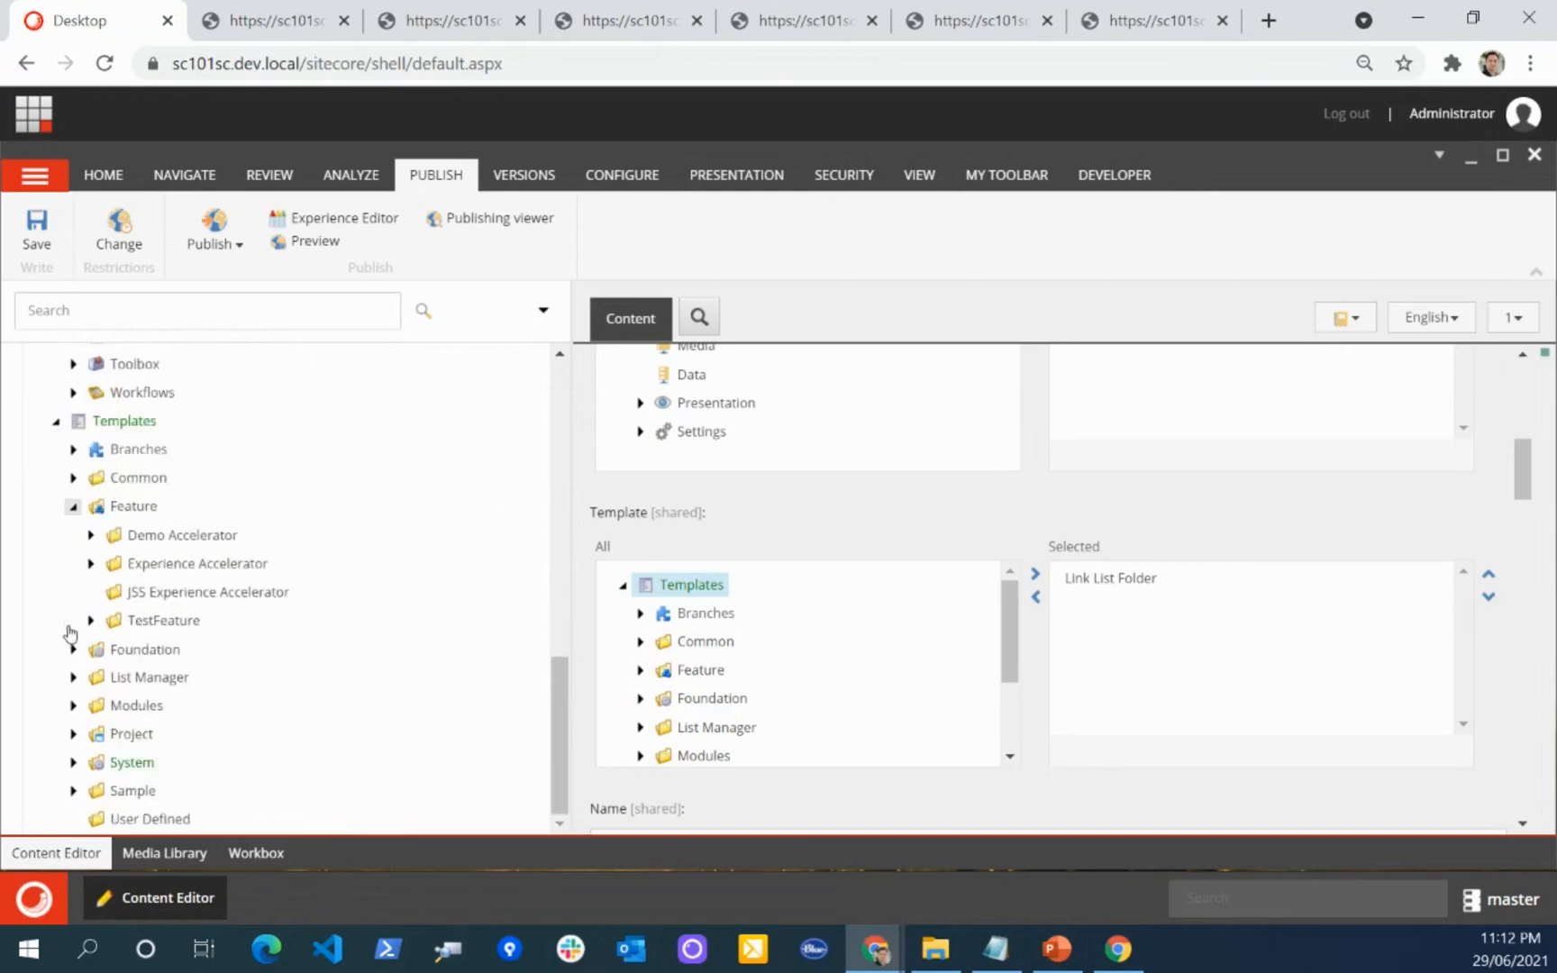
left_click(91, 535)
left_click(108, 564)
scroll(225, 564, "down", 1)
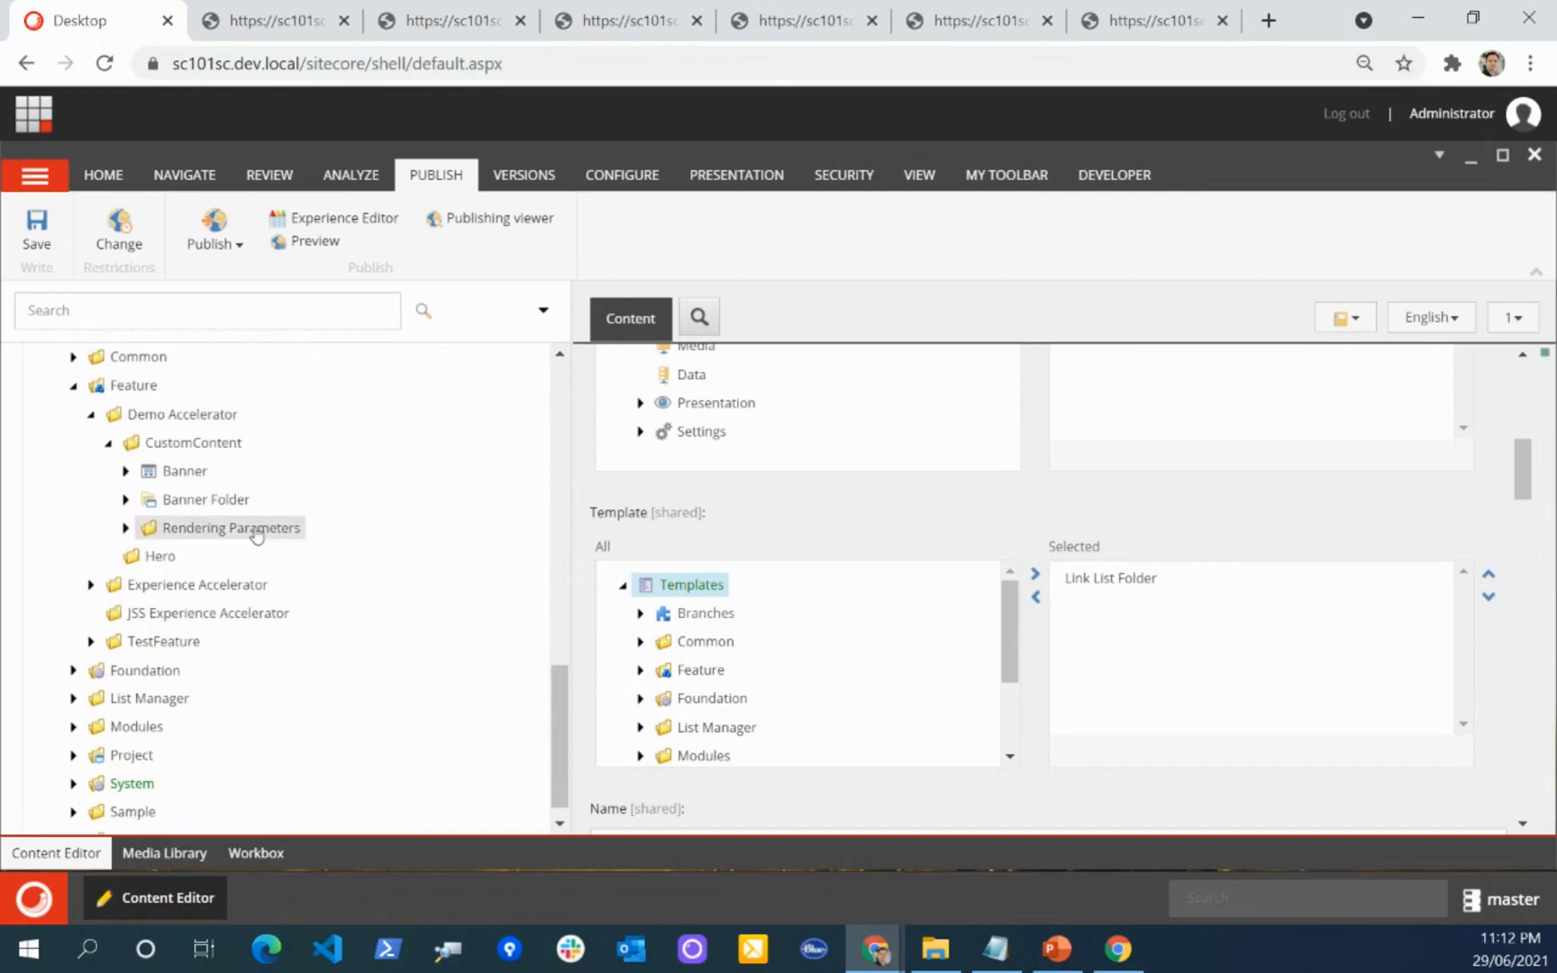
Step: Review the fields of the Banner template and the Banner rendering parameters template, then collapse CustomContent
left_click(166, 477)
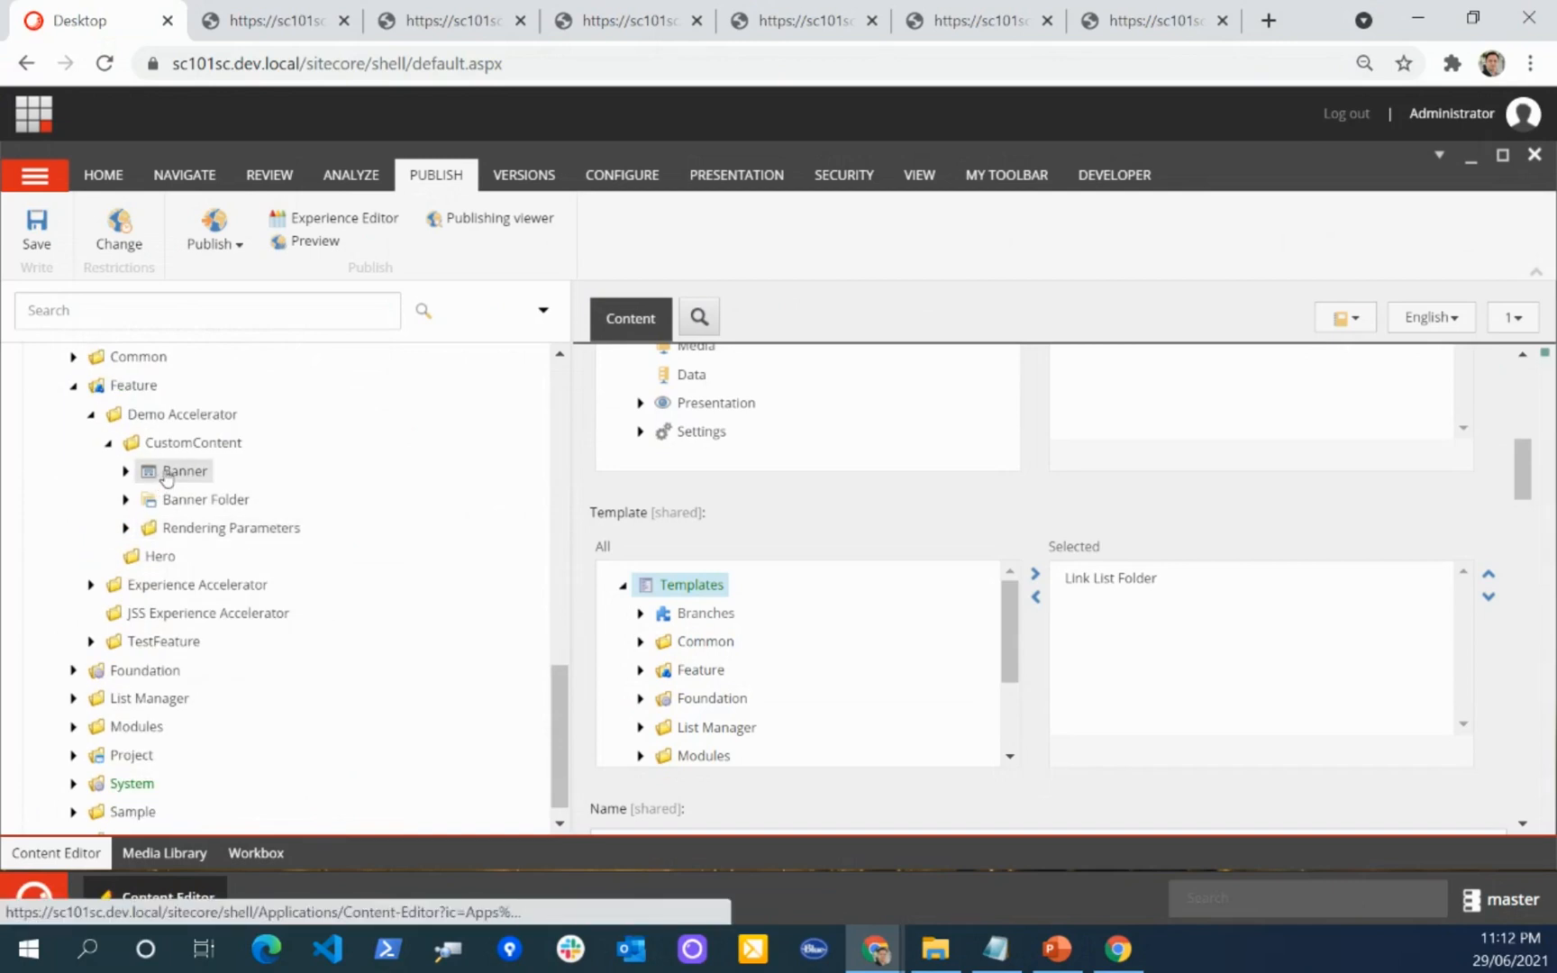
scroll(765, 473, "down", 3)
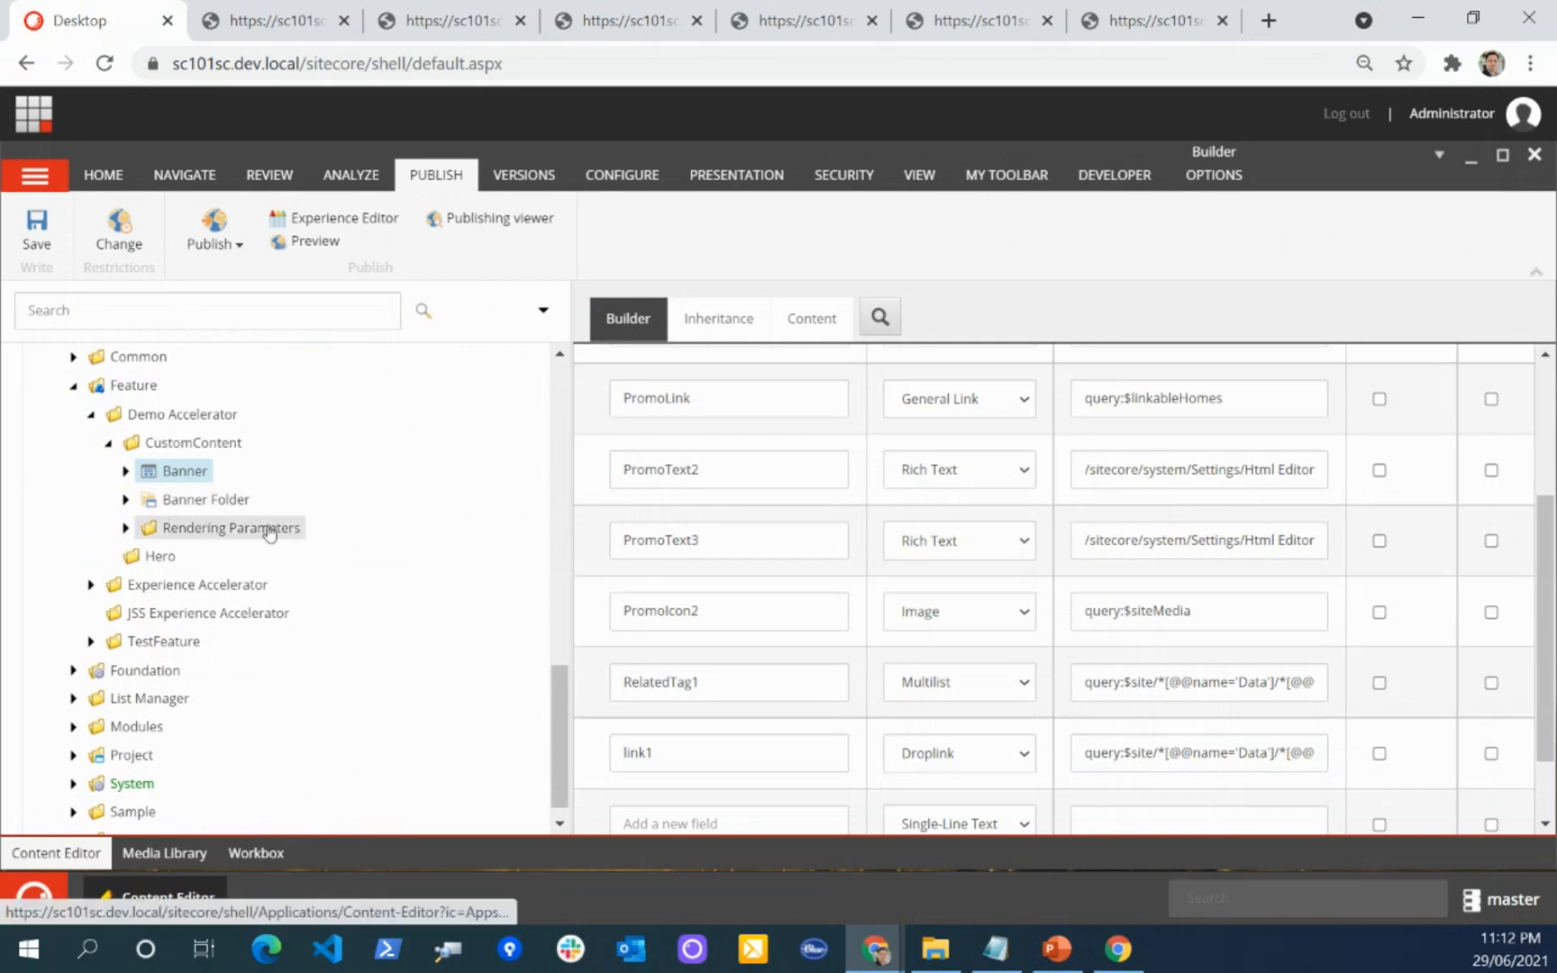
left_click(127, 529)
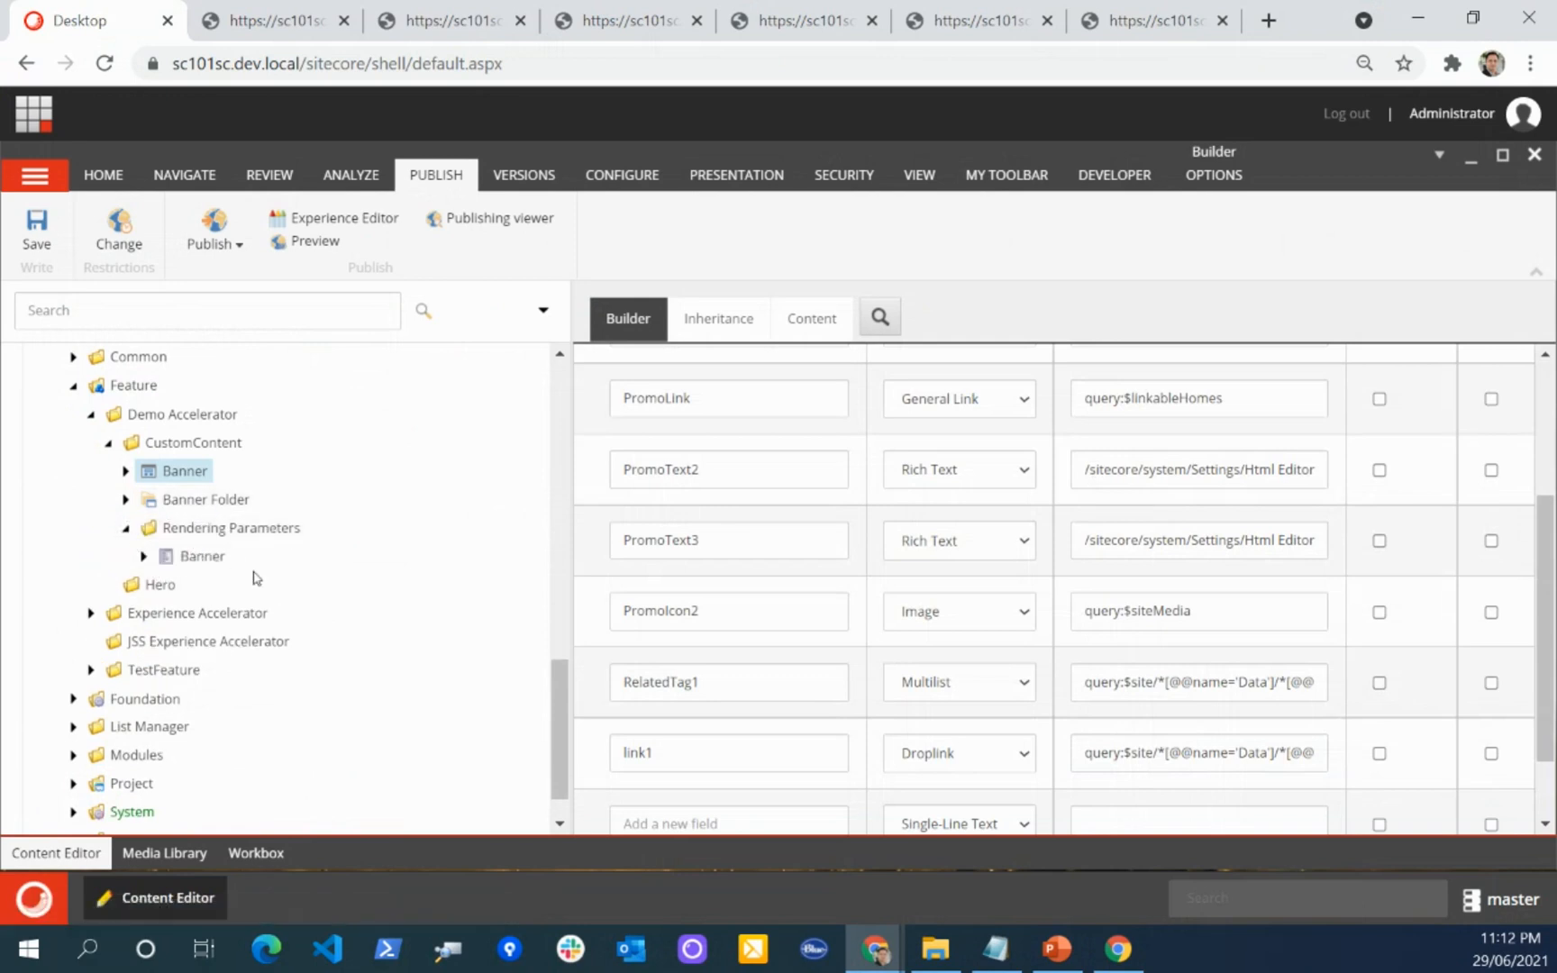
left_click(202, 557)
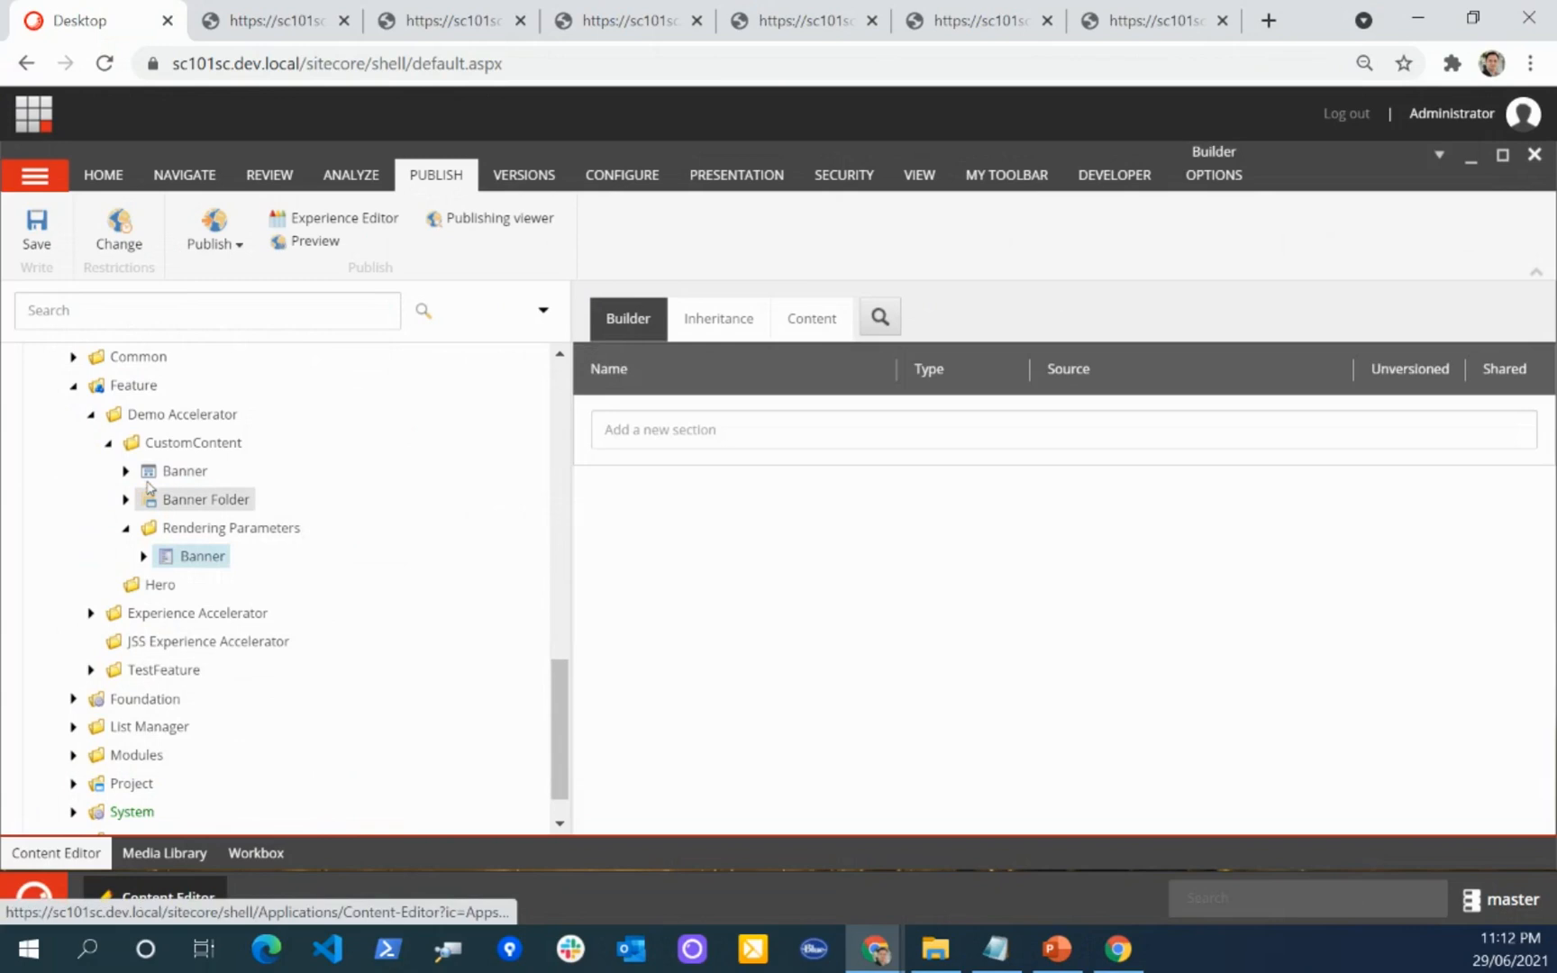
left_click(105, 443)
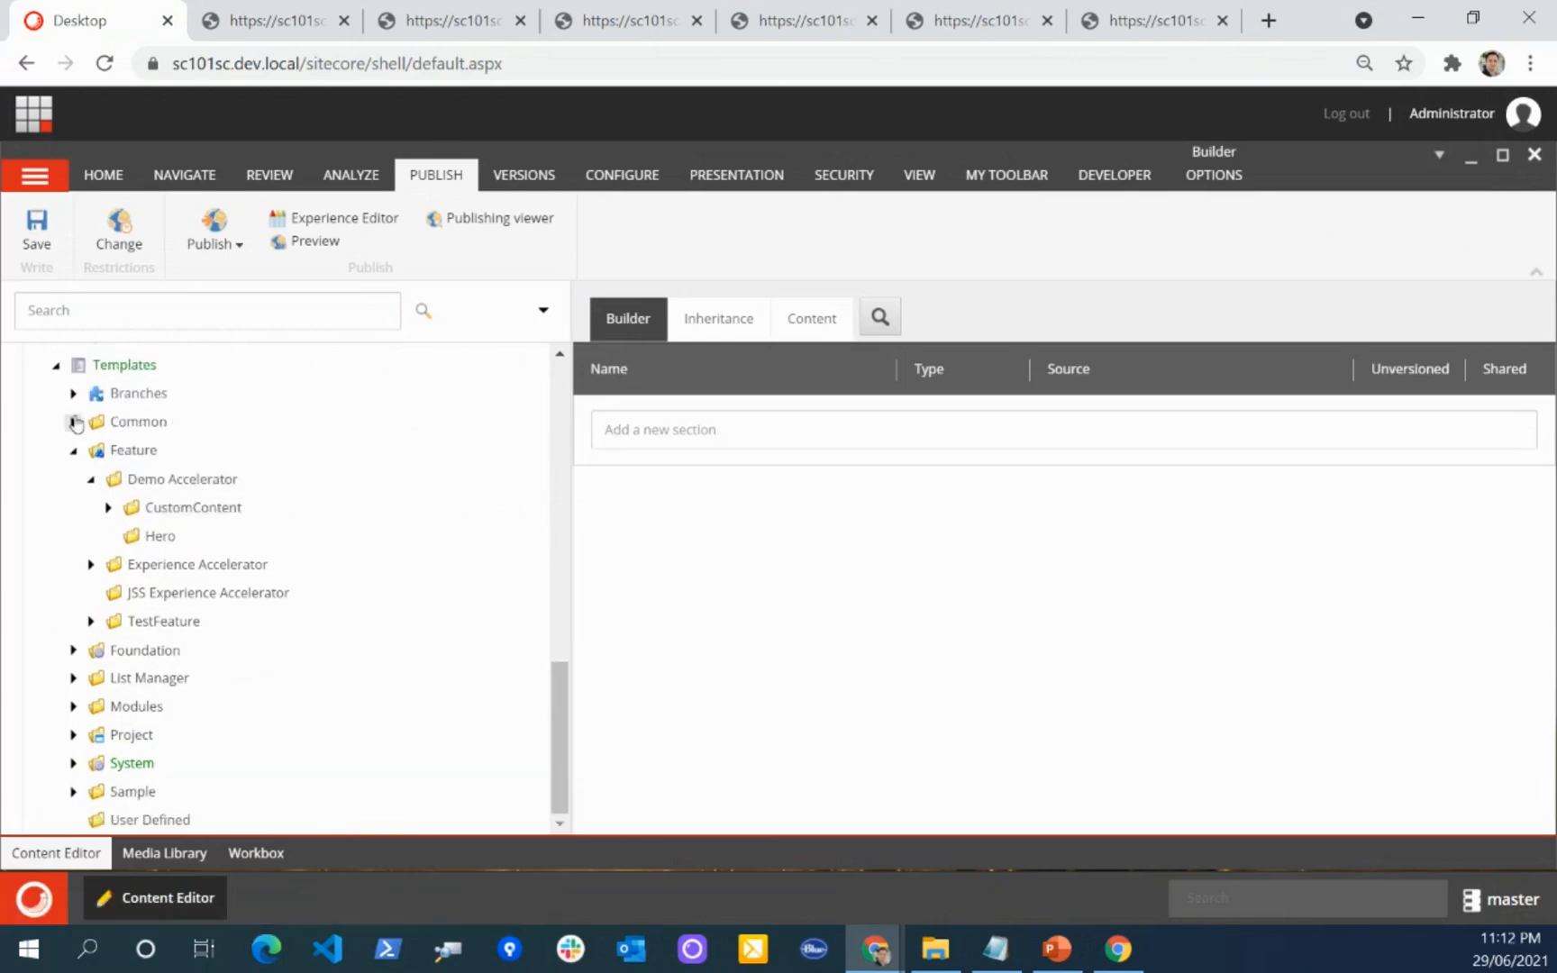
Step: Expand the template Branches down to the Demo Accelerator folder under Feature
left_click(73, 394)
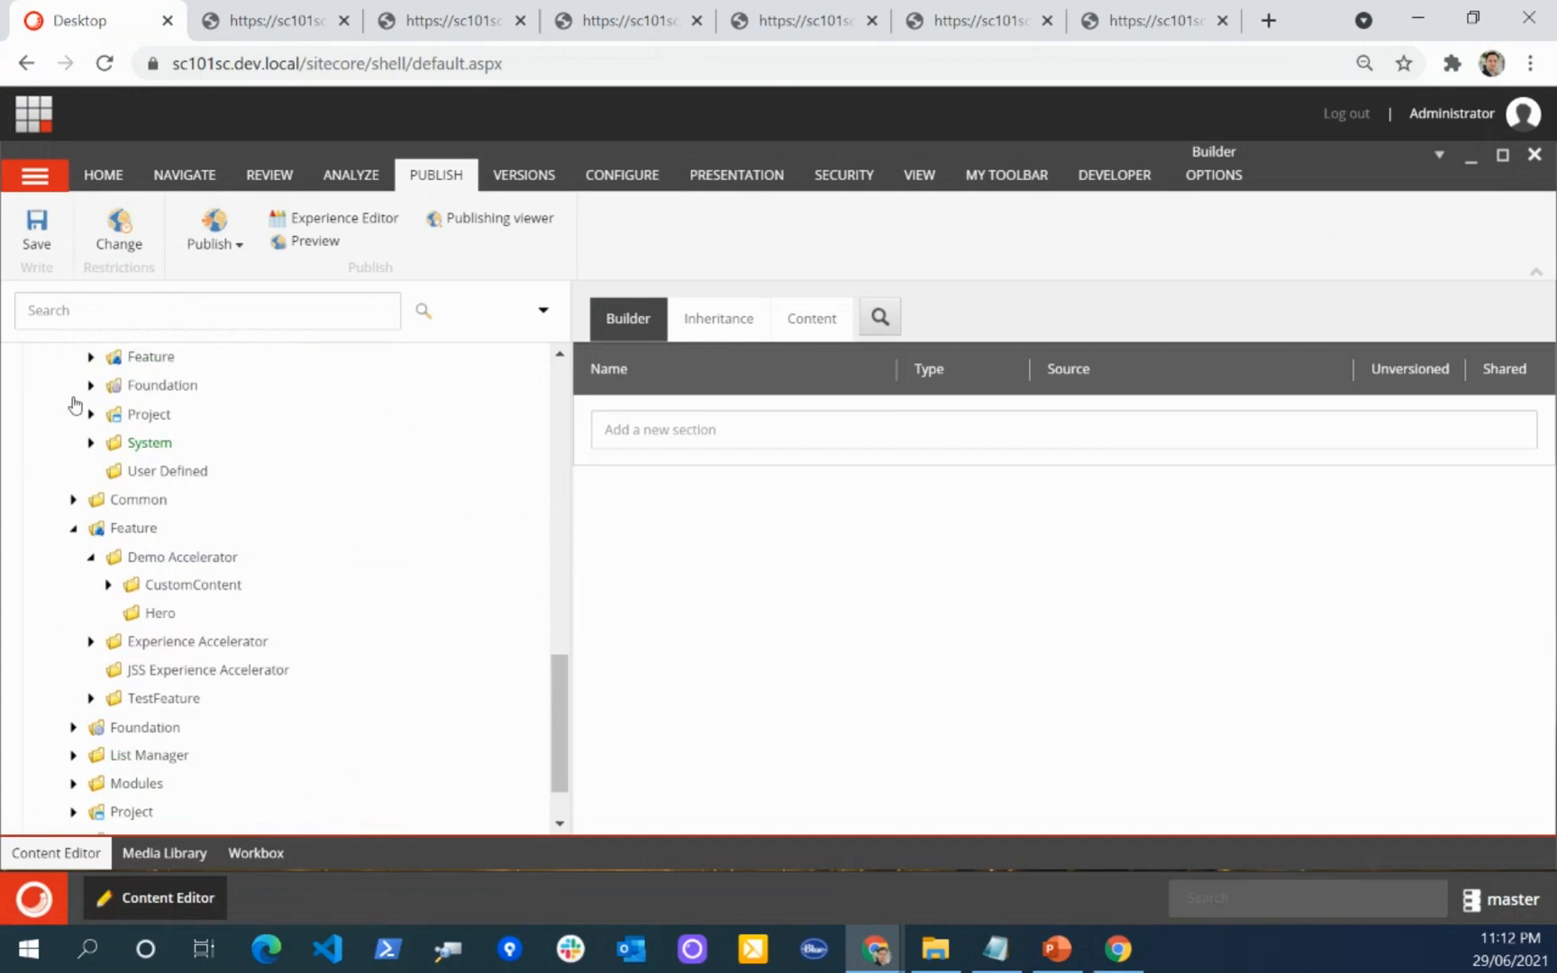
left_click(91, 357)
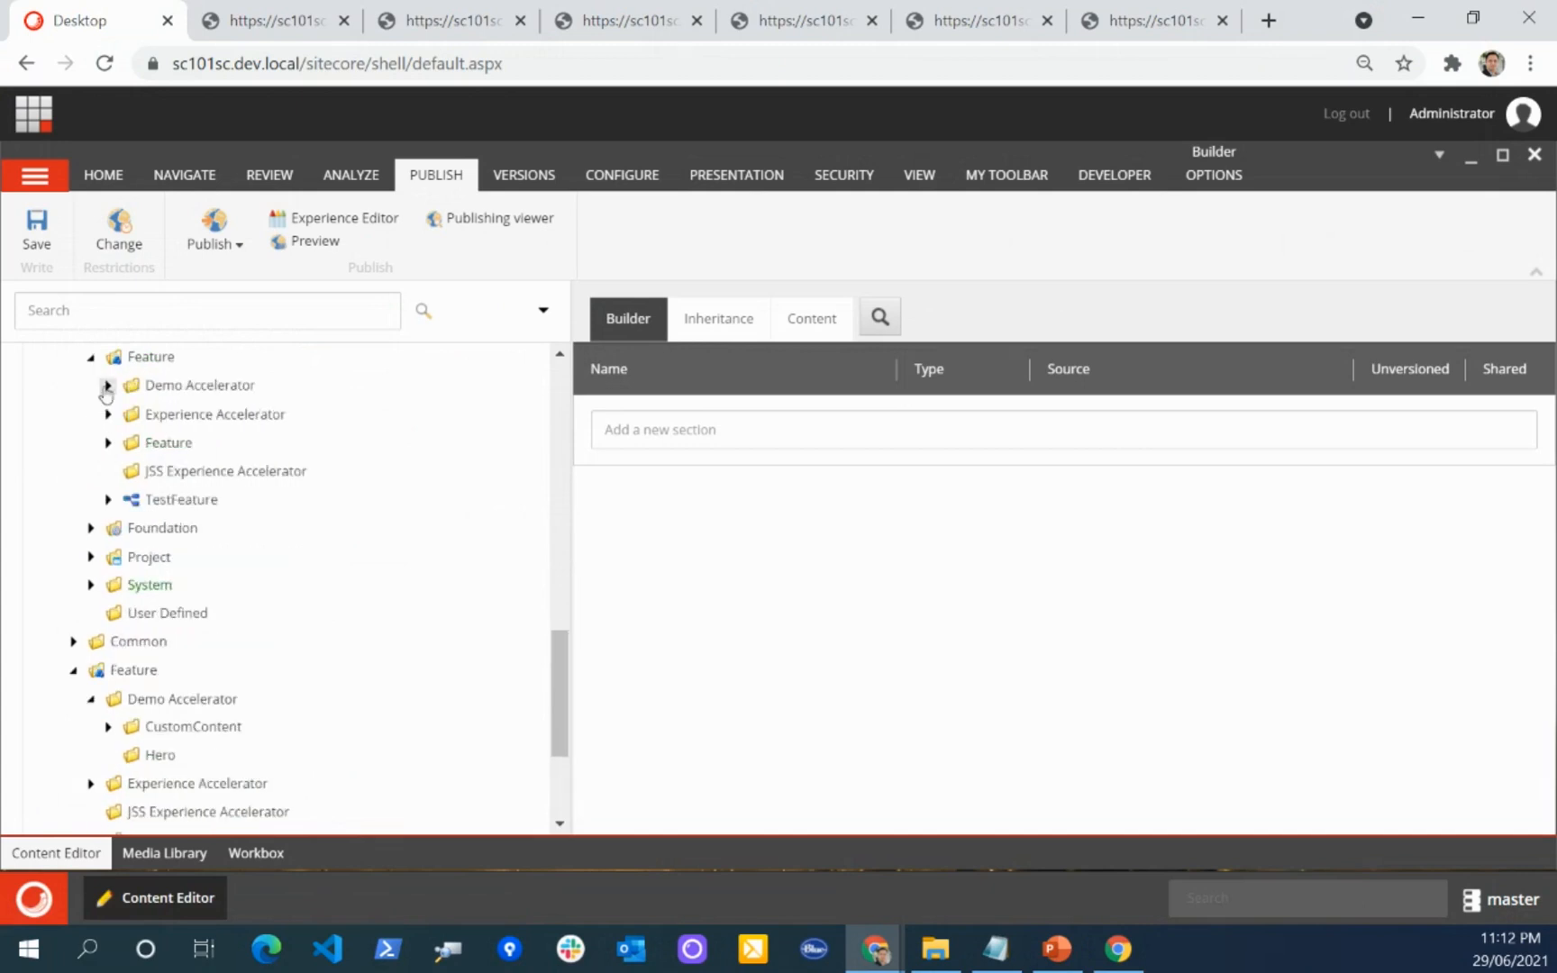
left_click(108, 386)
scroll(117, 505, "up", 1)
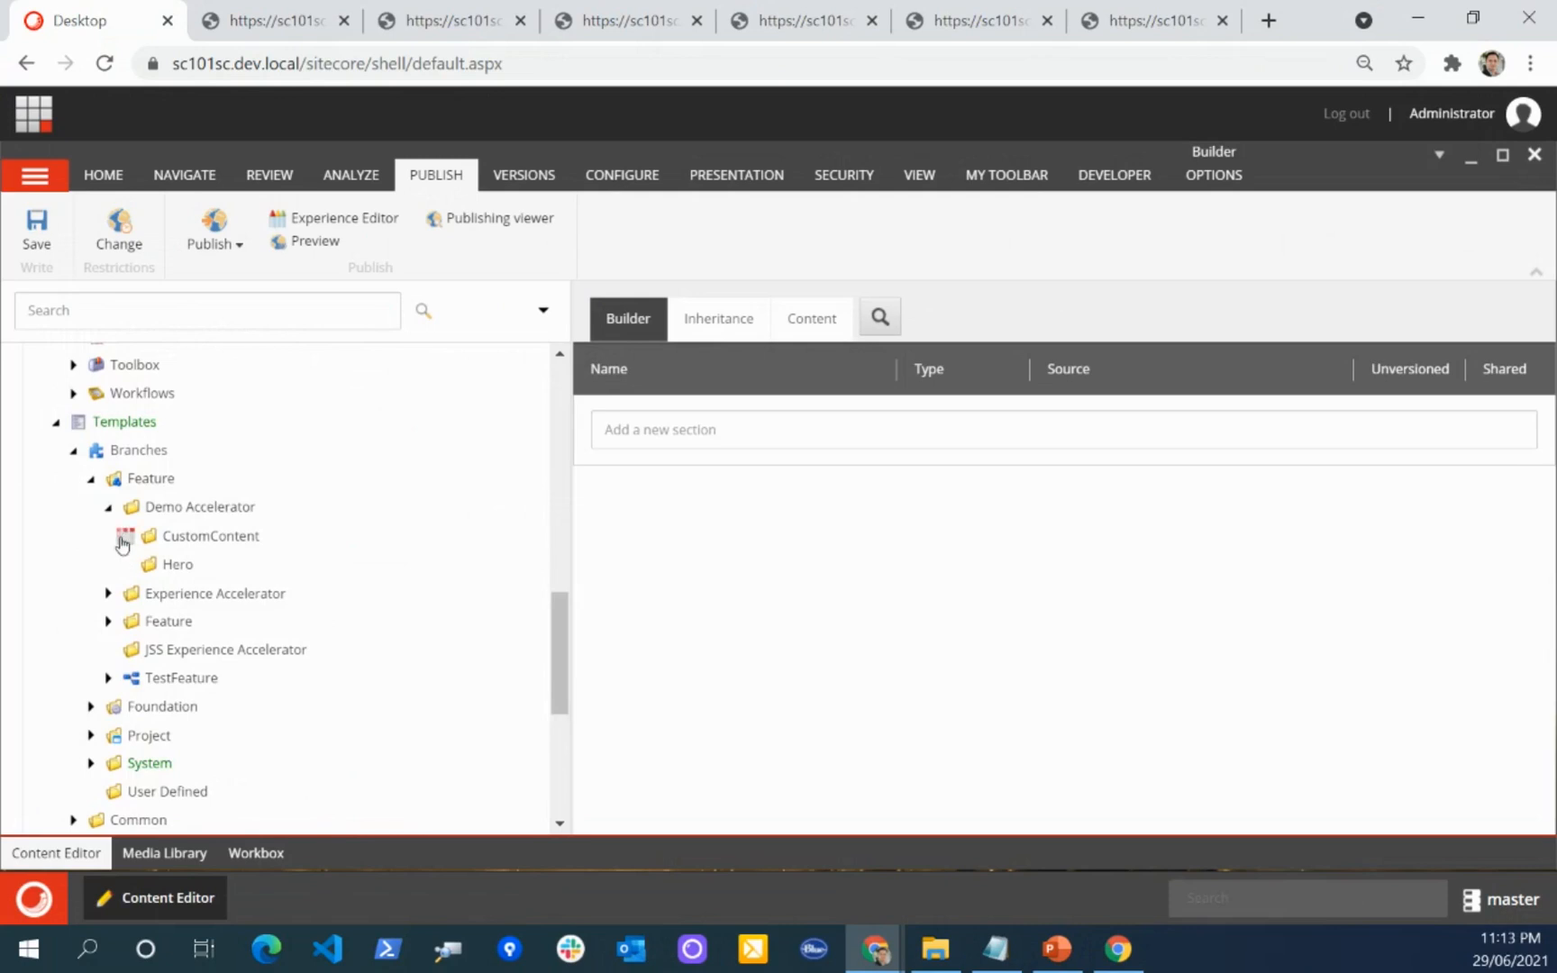
Step: Expand the CustomContent branches and examine Available Page Content Renderings and Default Custom Content Variant down to its Default variant
left_click(125, 535)
left_click(143, 564)
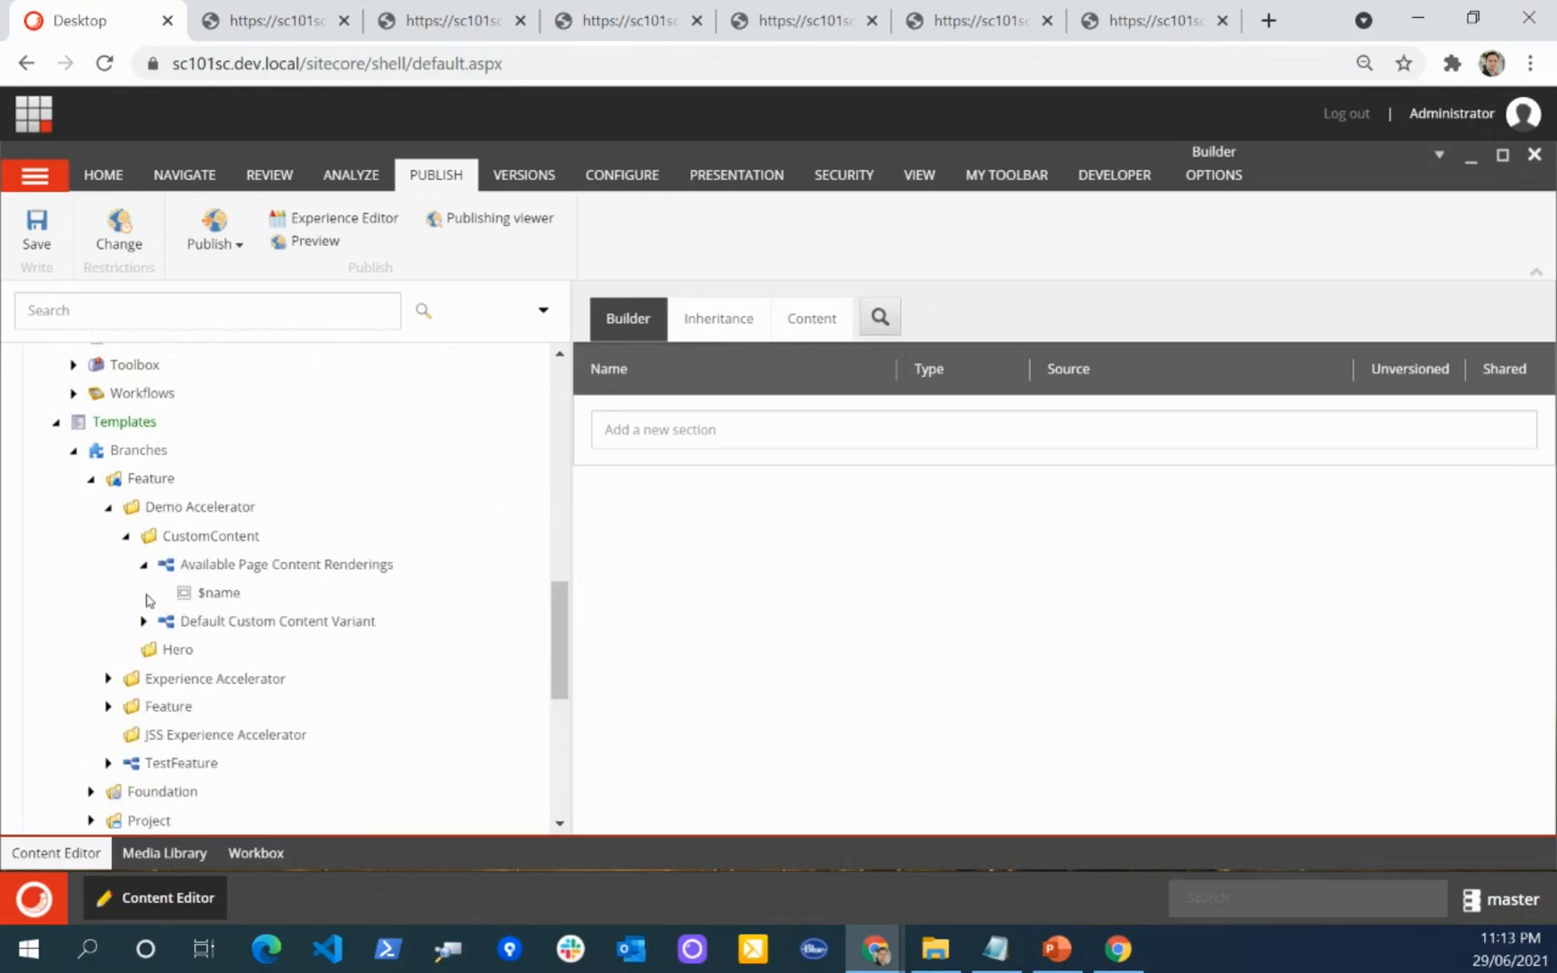
left_click(144, 621)
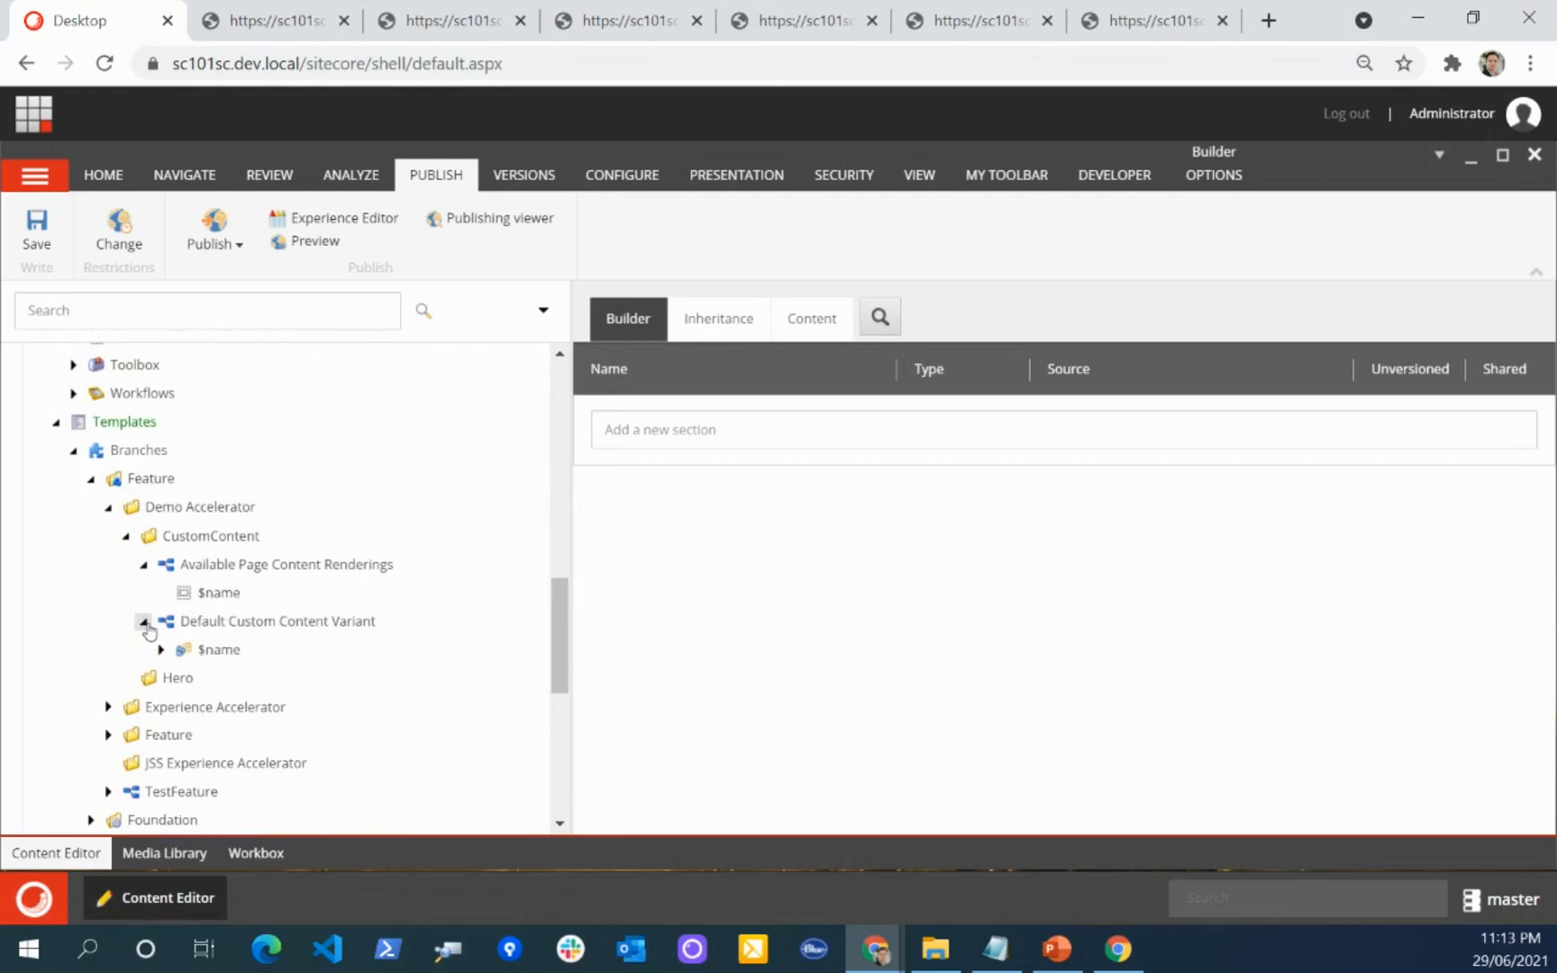
left_click(160, 650)
scroll(219, 619, "down", 2)
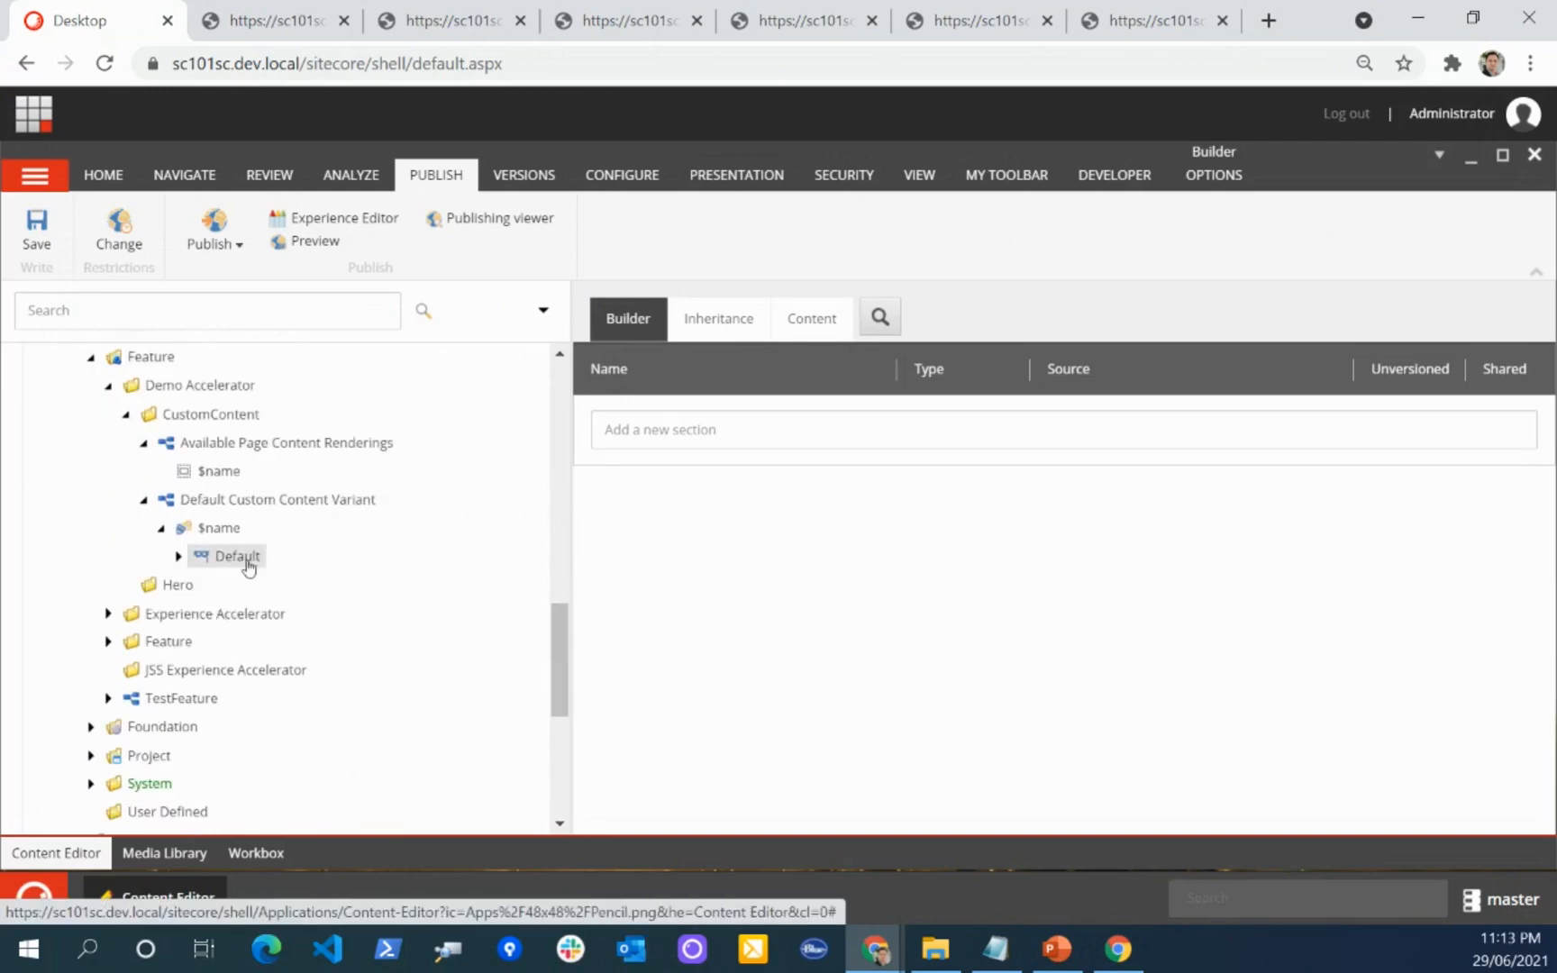
scroll(292, 535, "up", 10)
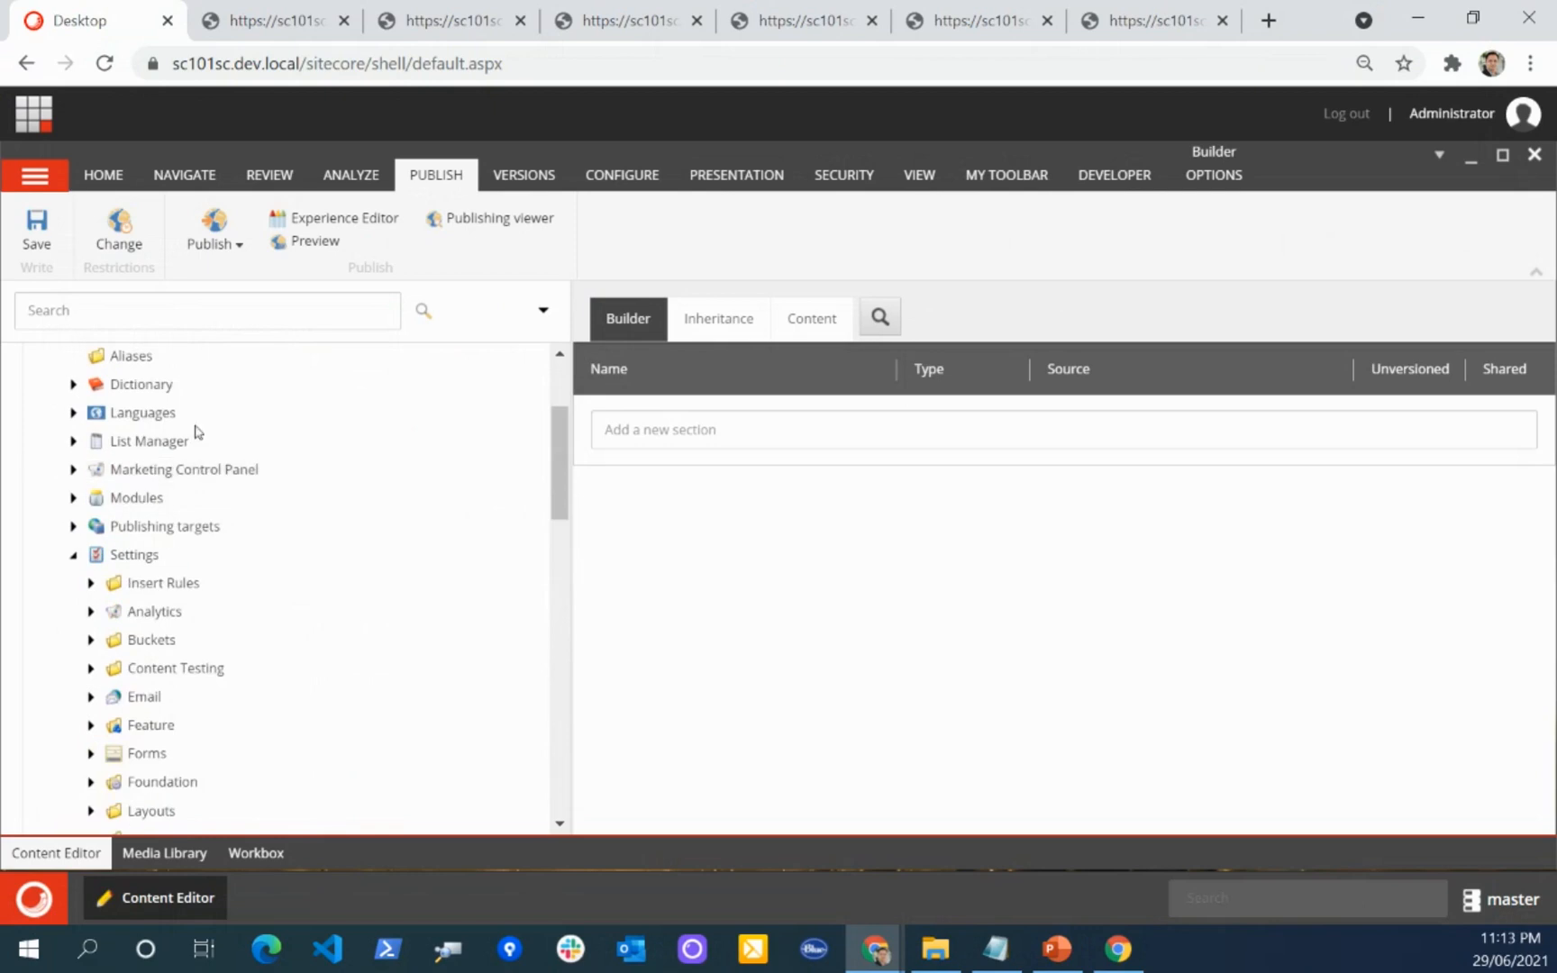
scroll(348, 522, "down", 10)
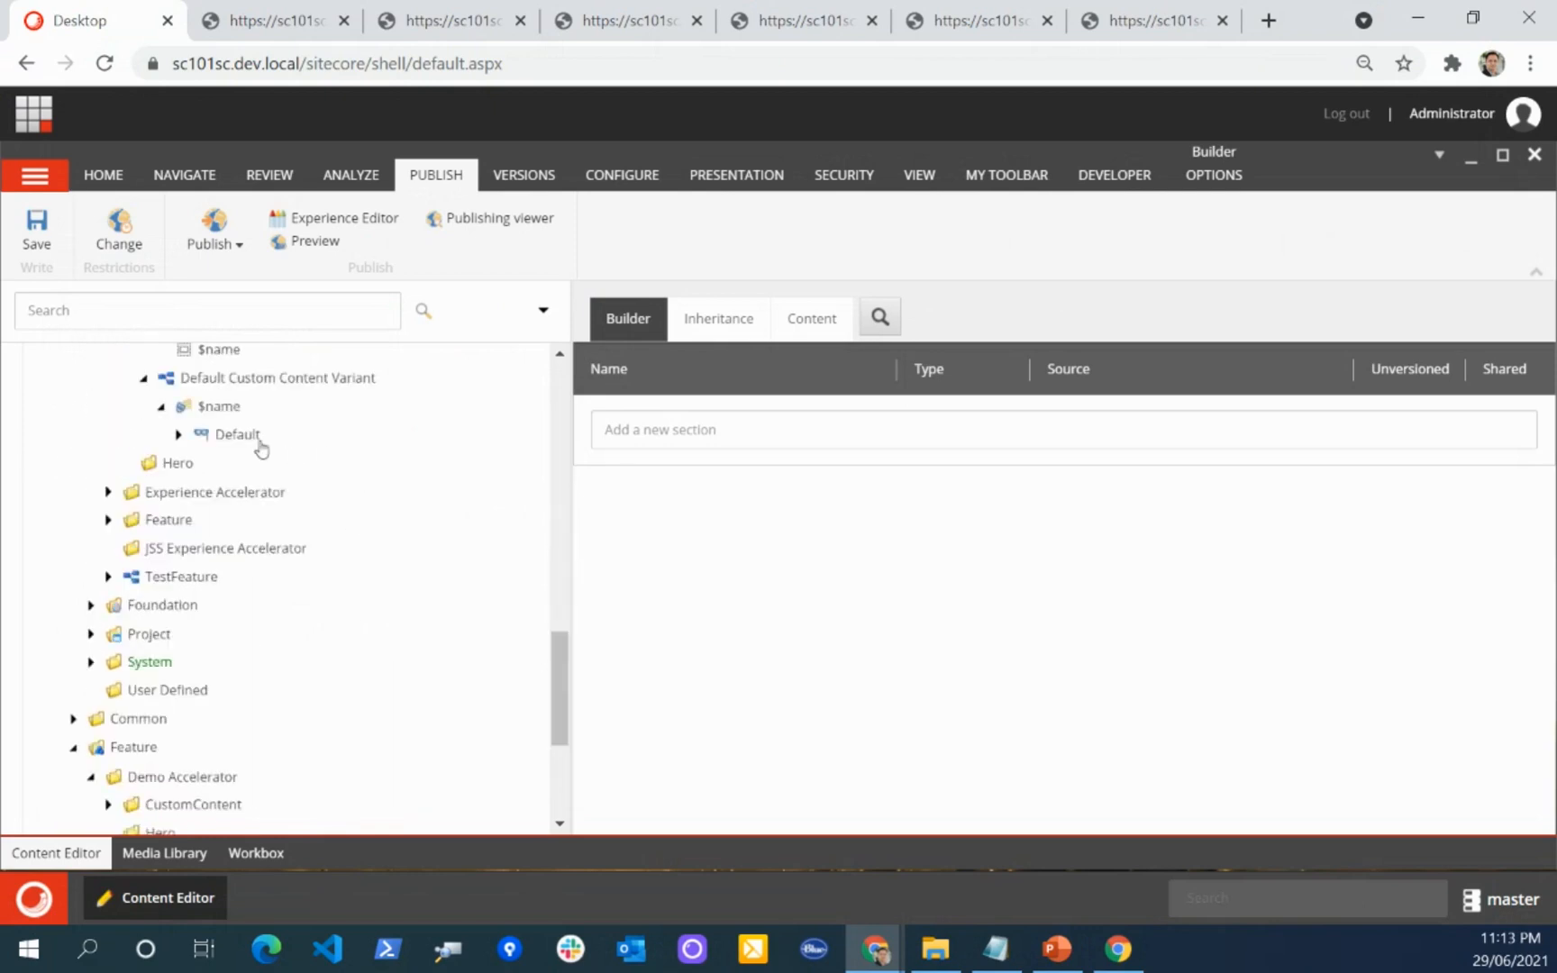
scroll(289, 452, "up", 3)
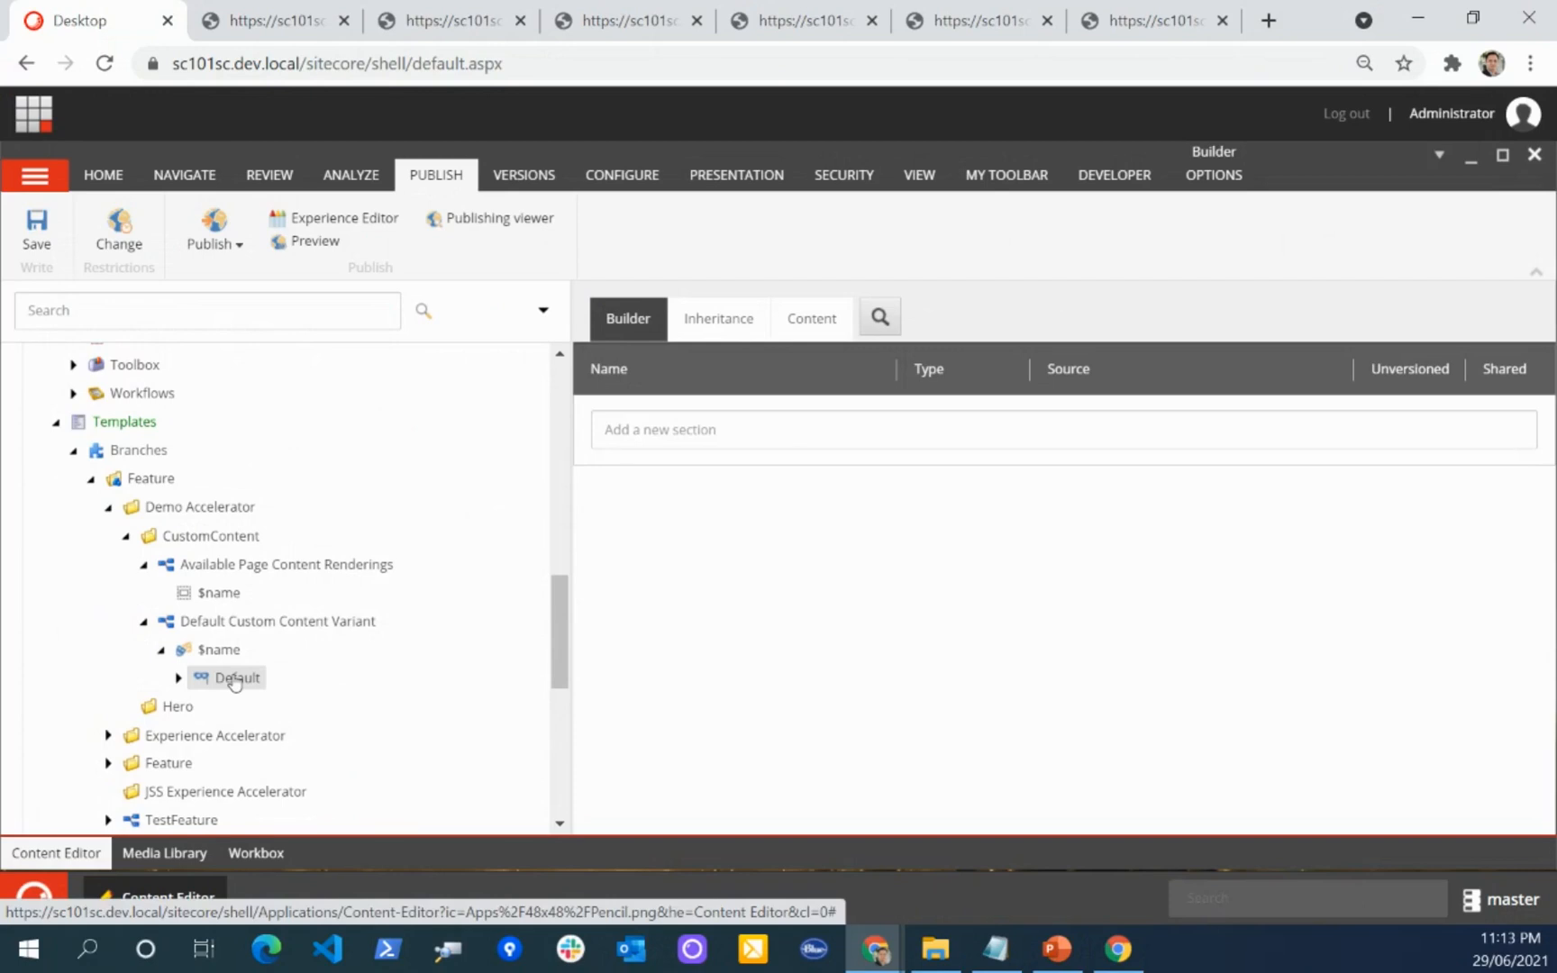
Step: Expand the Layout branch and open the Feature folder under Renderings
scroll(140, 577, "up", 1)
left_click(74, 575)
scroll(255, 604, "up", 7)
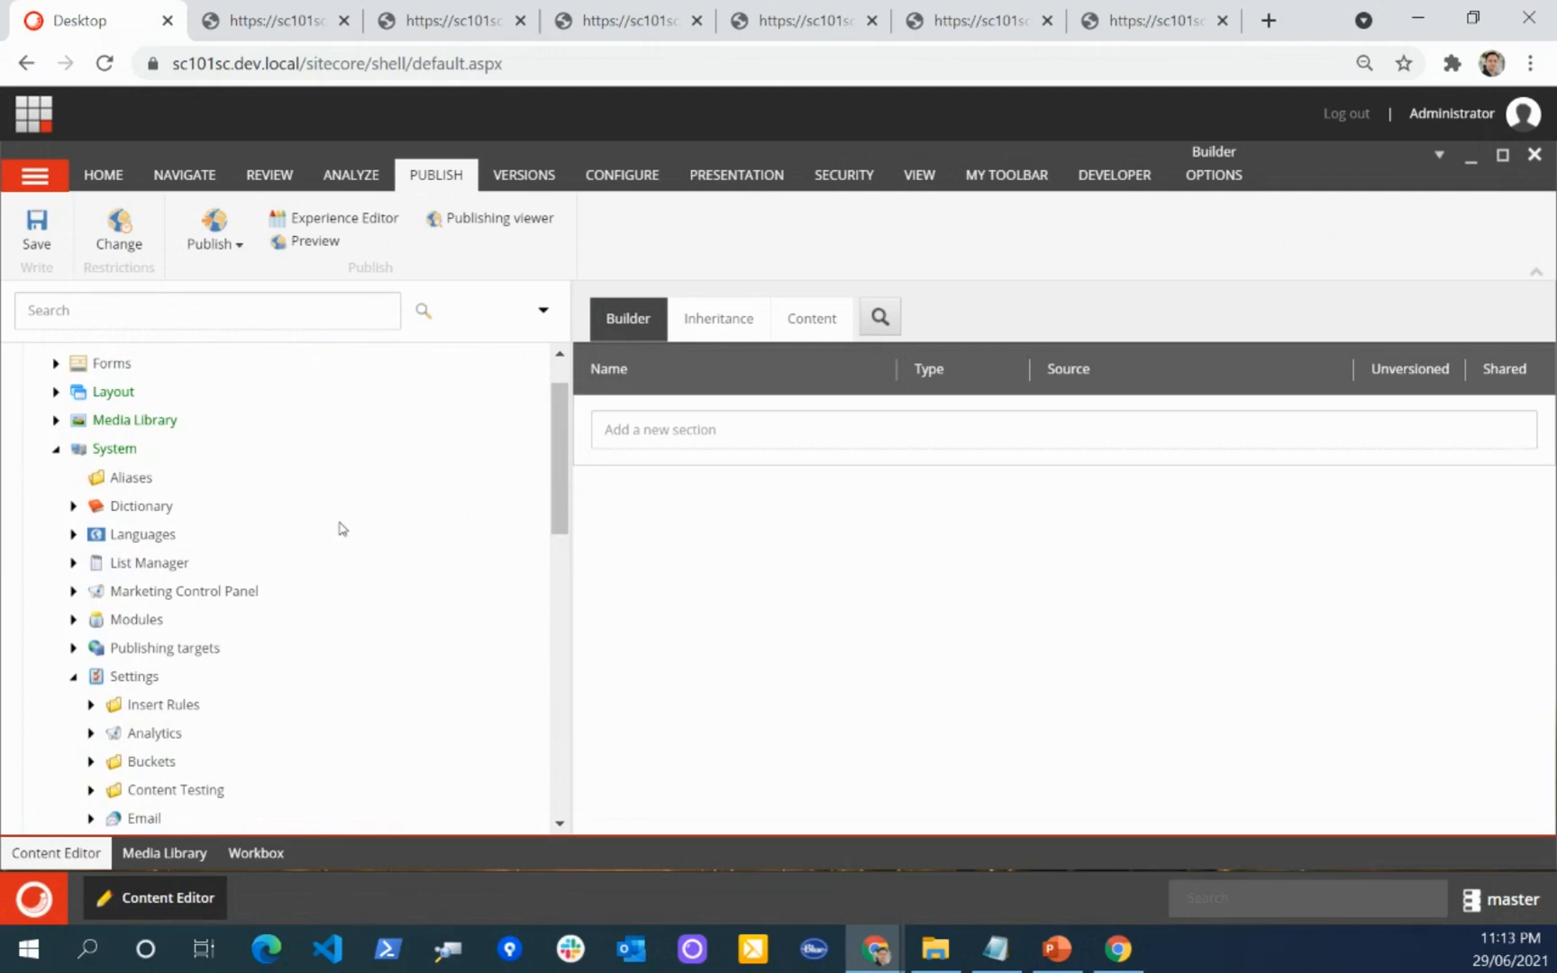
scroll(63, 501, "up", 2)
left_click(55, 458)
scroll(56, 459, "down", 3)
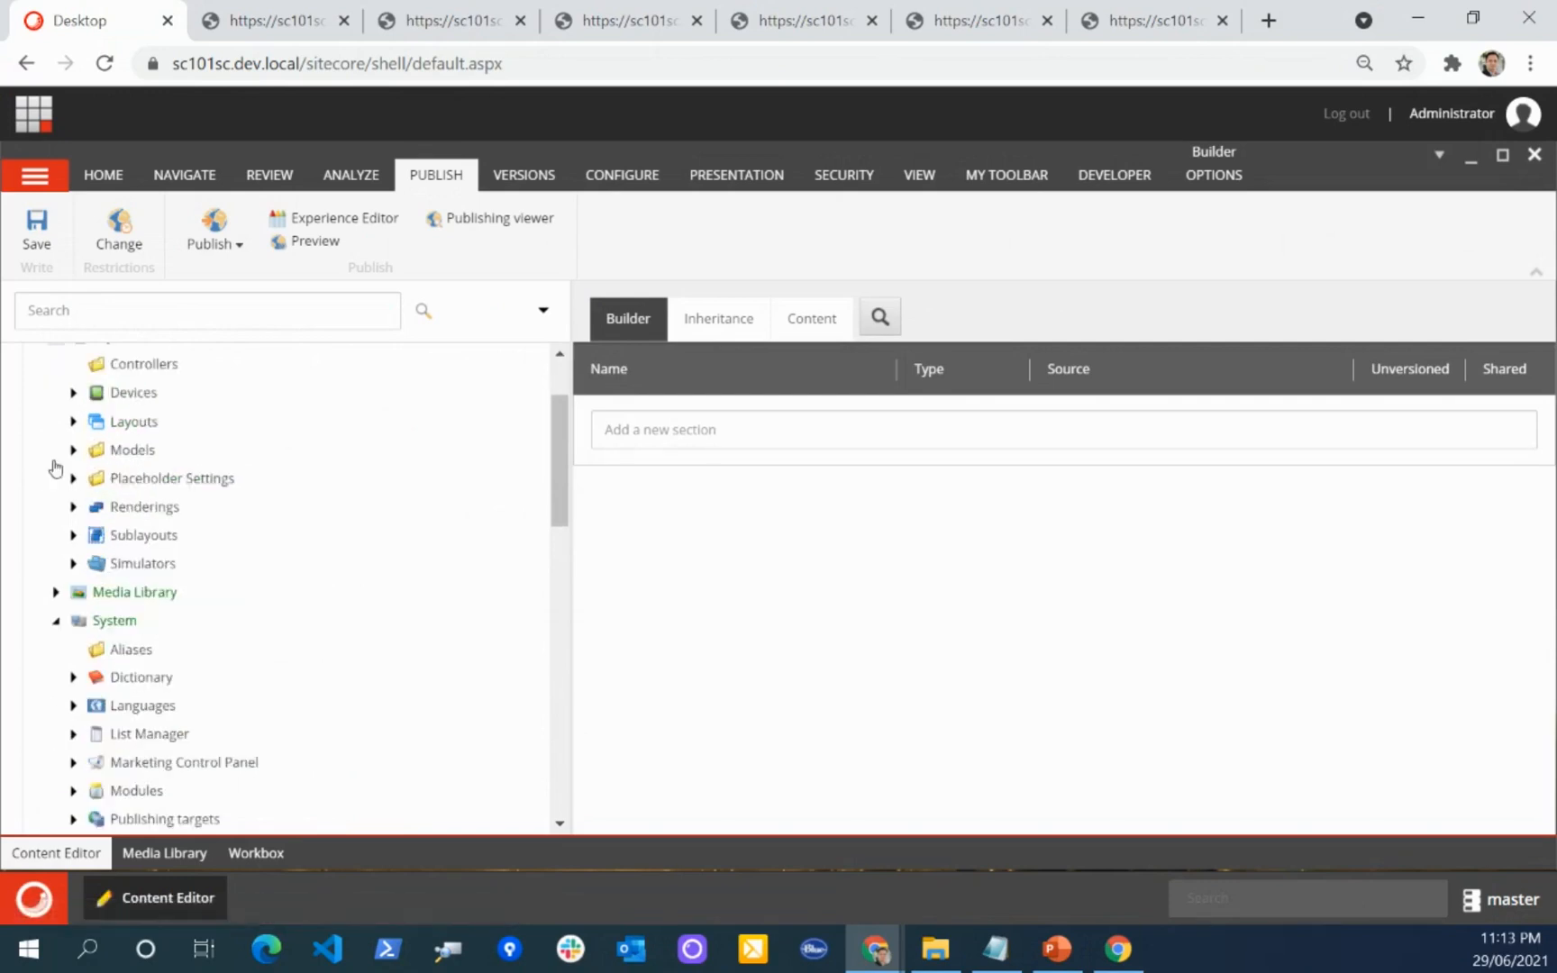
left_click(72, 504)
scroll(62, 530, "down", 2)
left_click(90, 441)
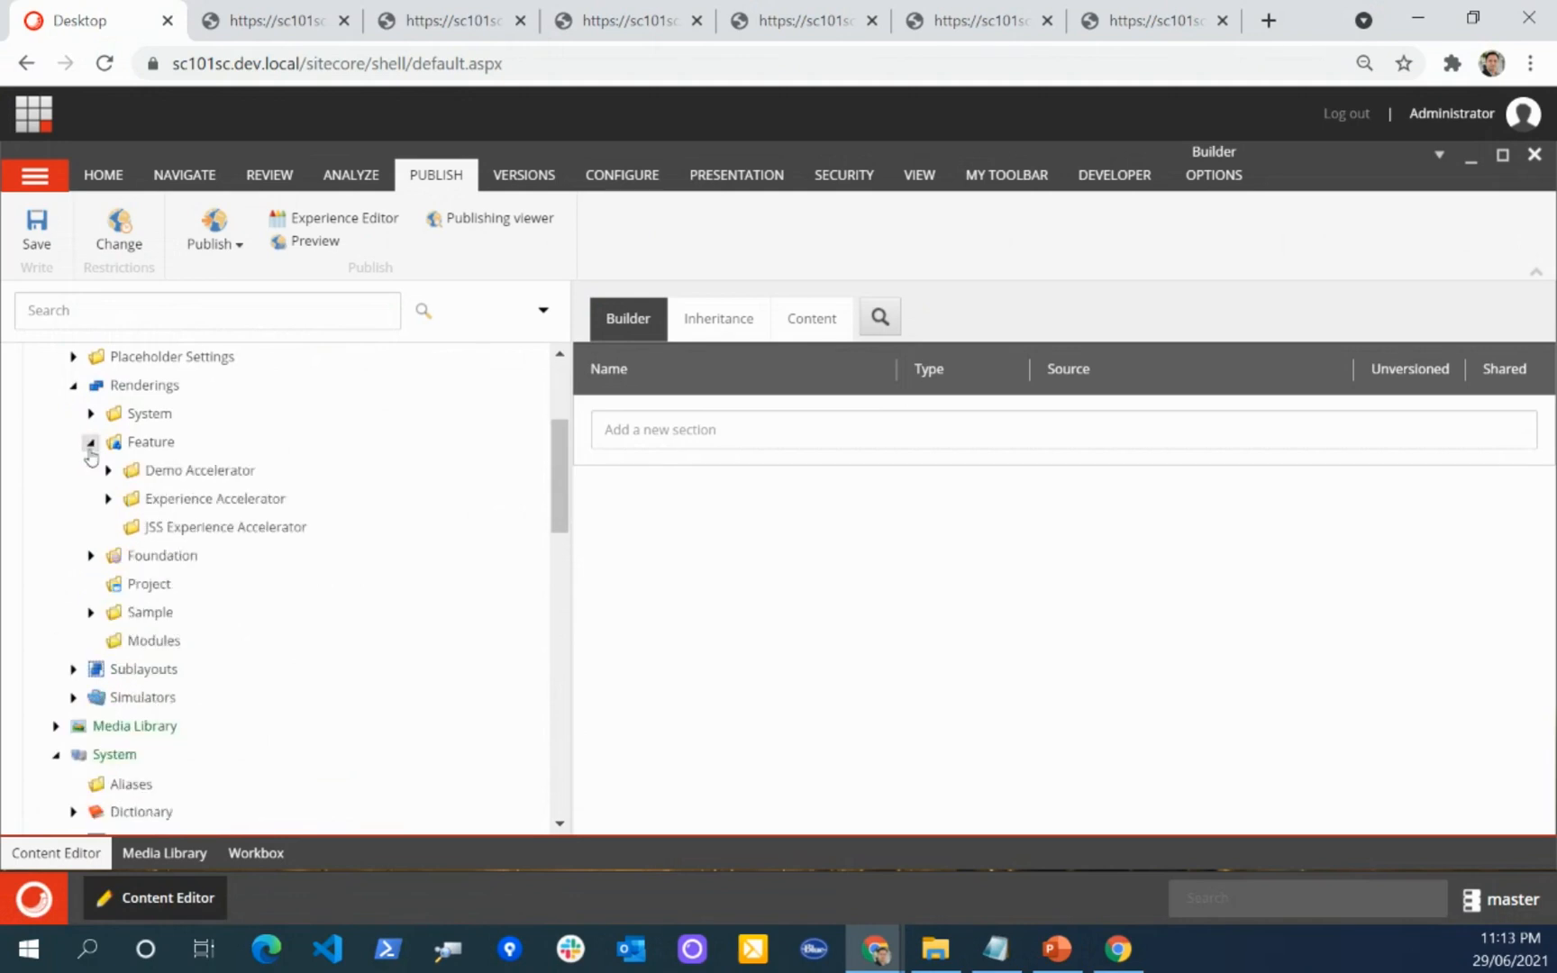
Step: Expand the Experience Accelerator renderings and look through the renderings in the Page Content folder
left_click(108, 498)
scroll(94, 525, "down", 5)
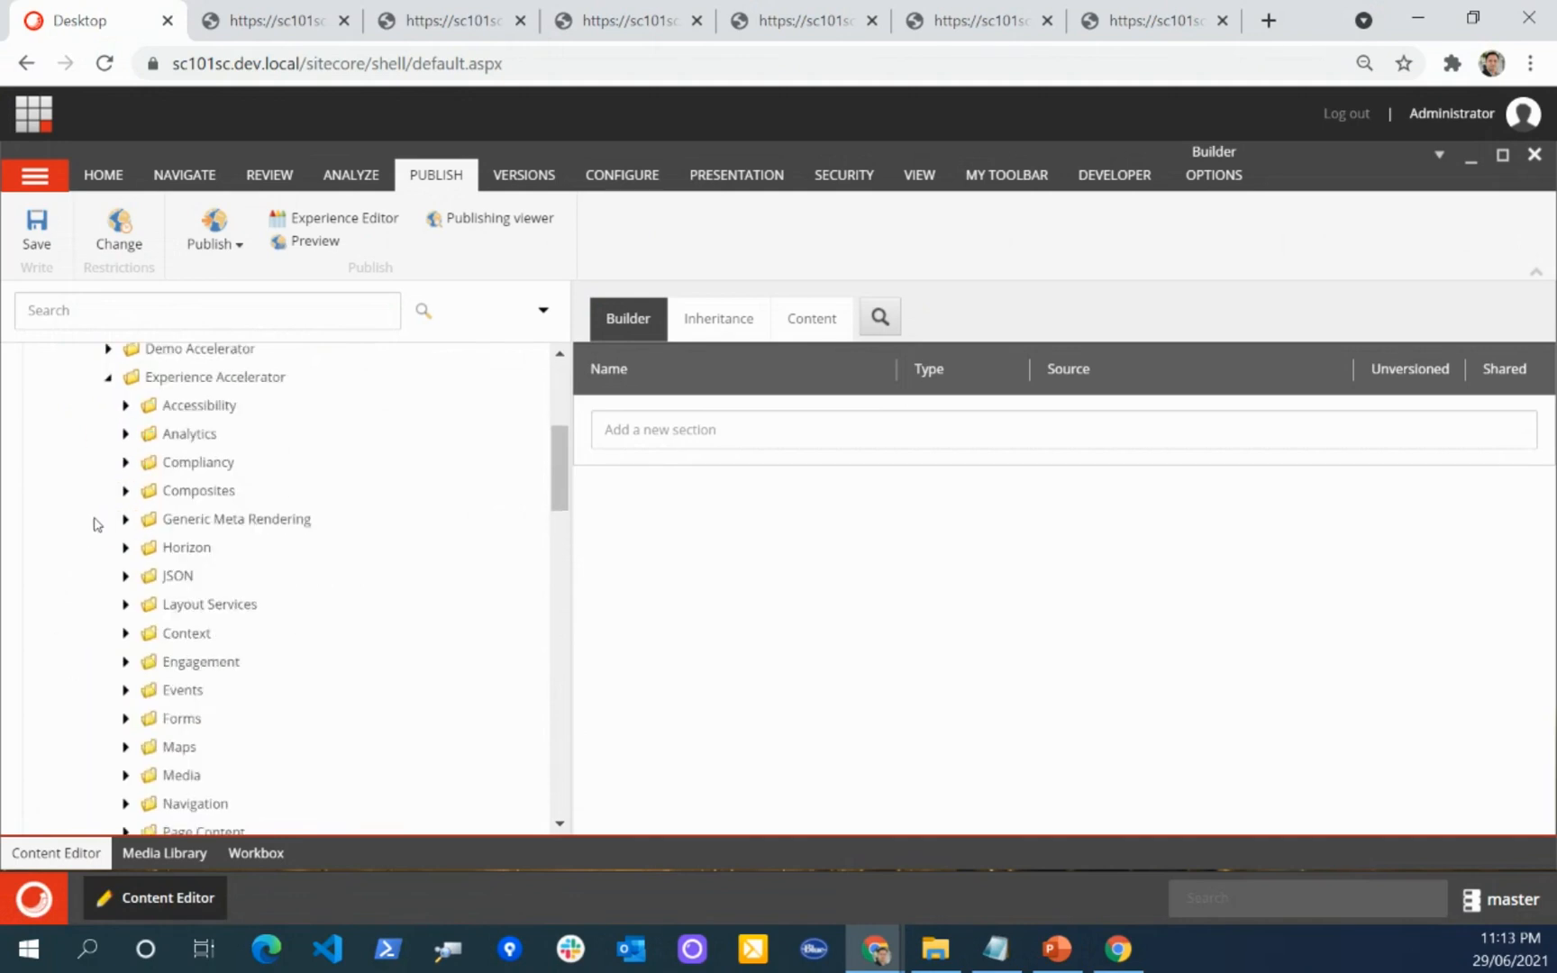
scroll(98, 522, "down", 3)
scroll(99, 521, "down", 5)
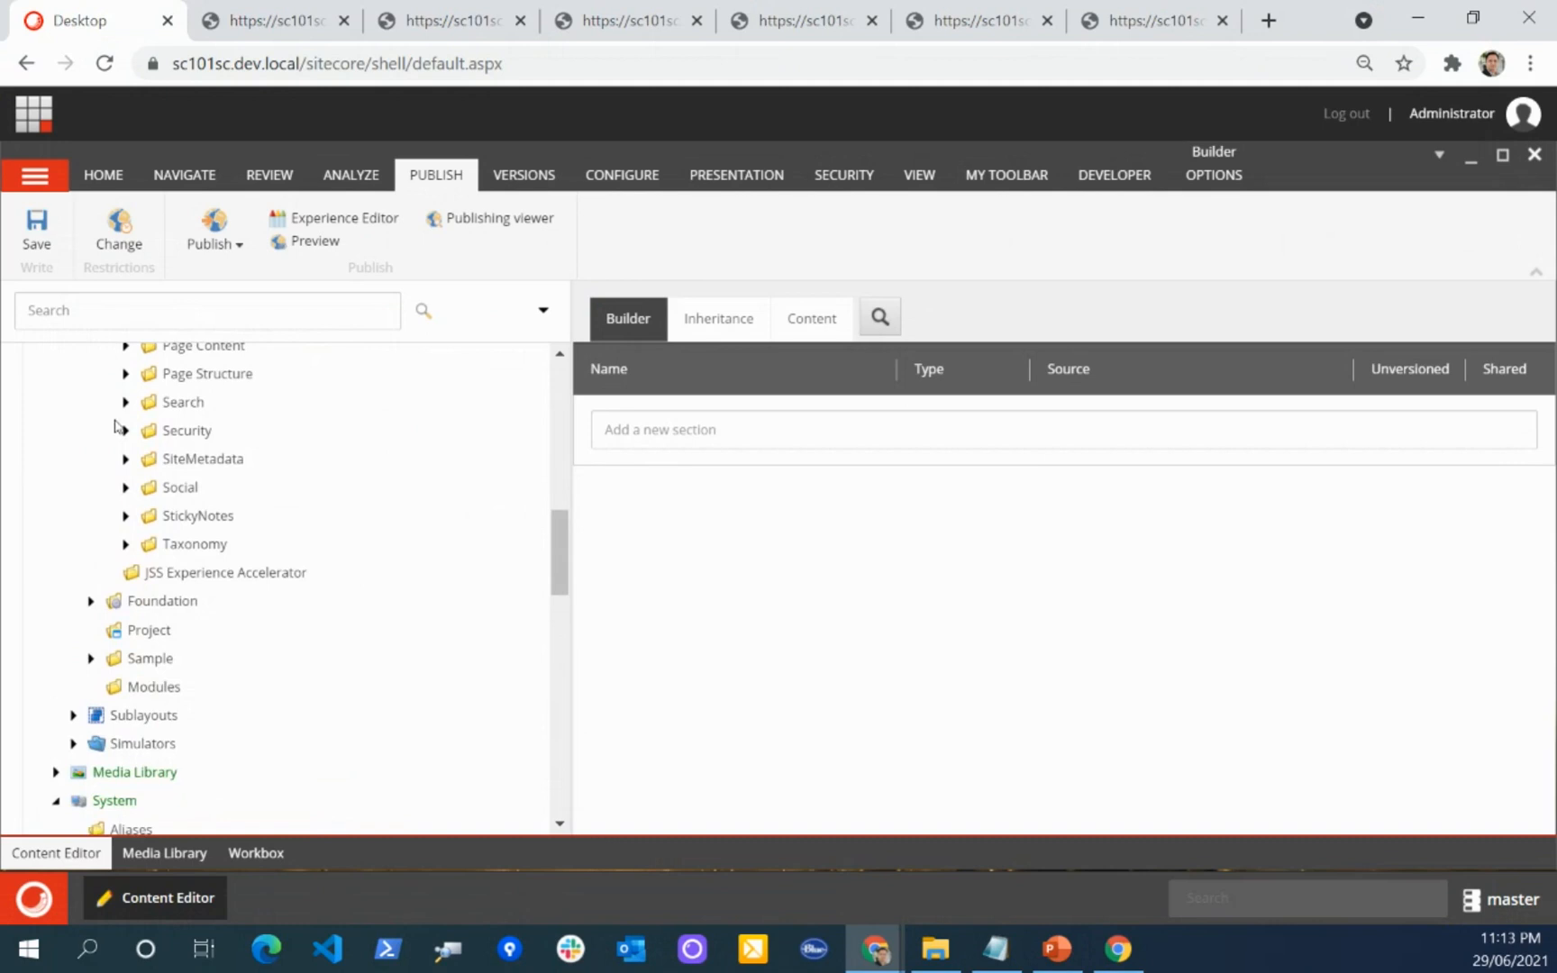
scroll(162, 446, "up", 2)
left_click(125, 467)
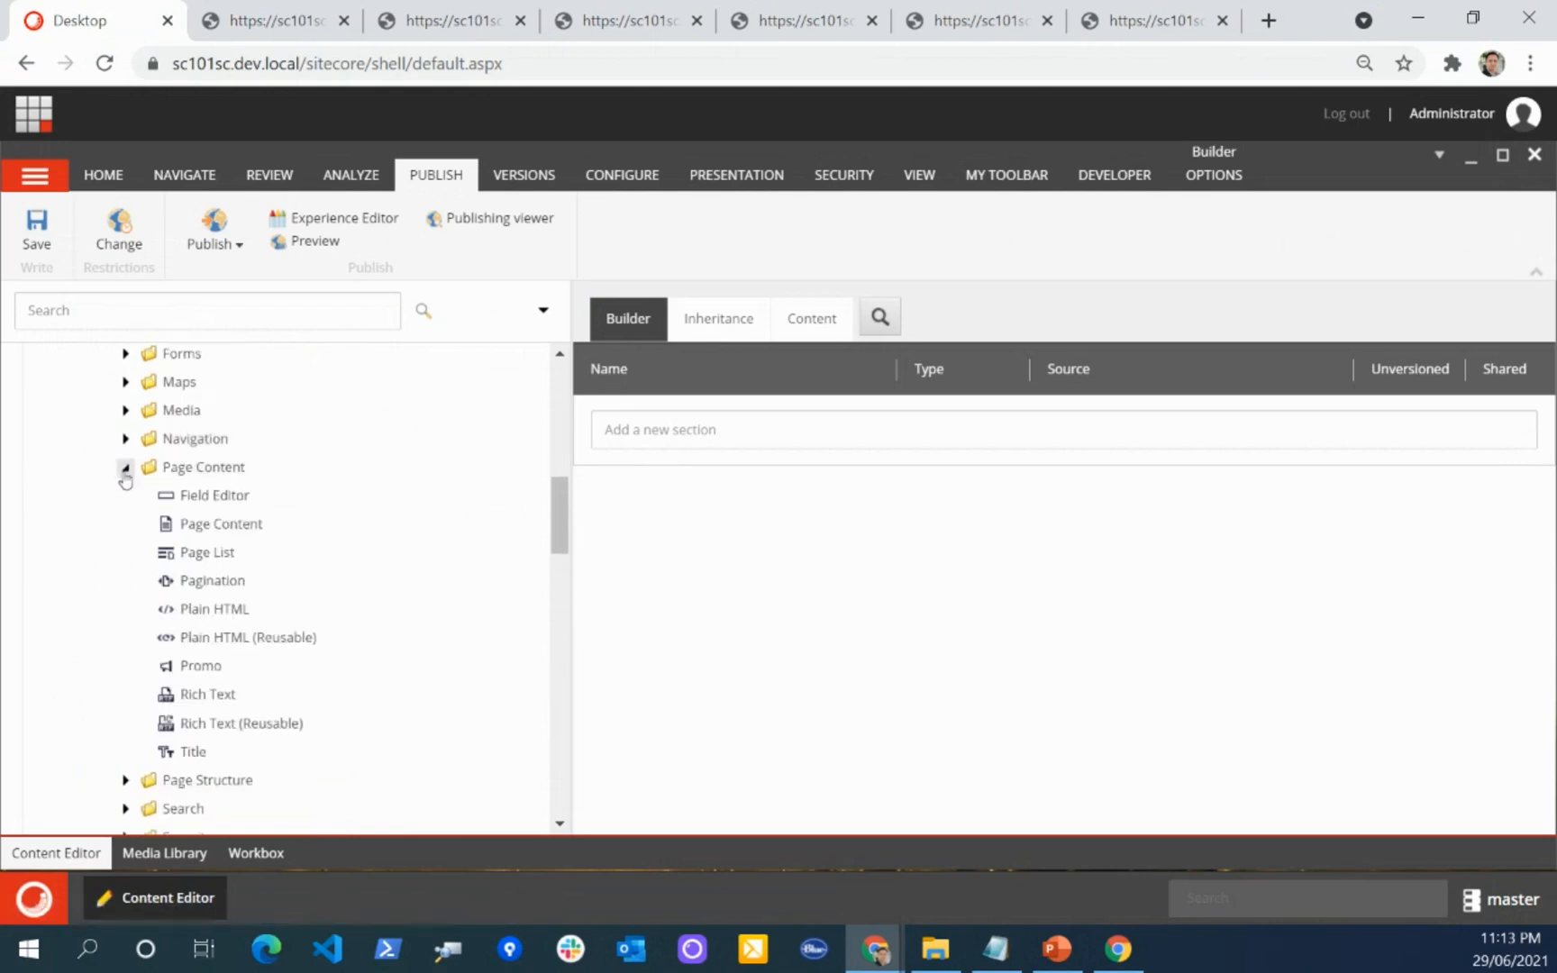
scroll(313, 577, "down", 2)
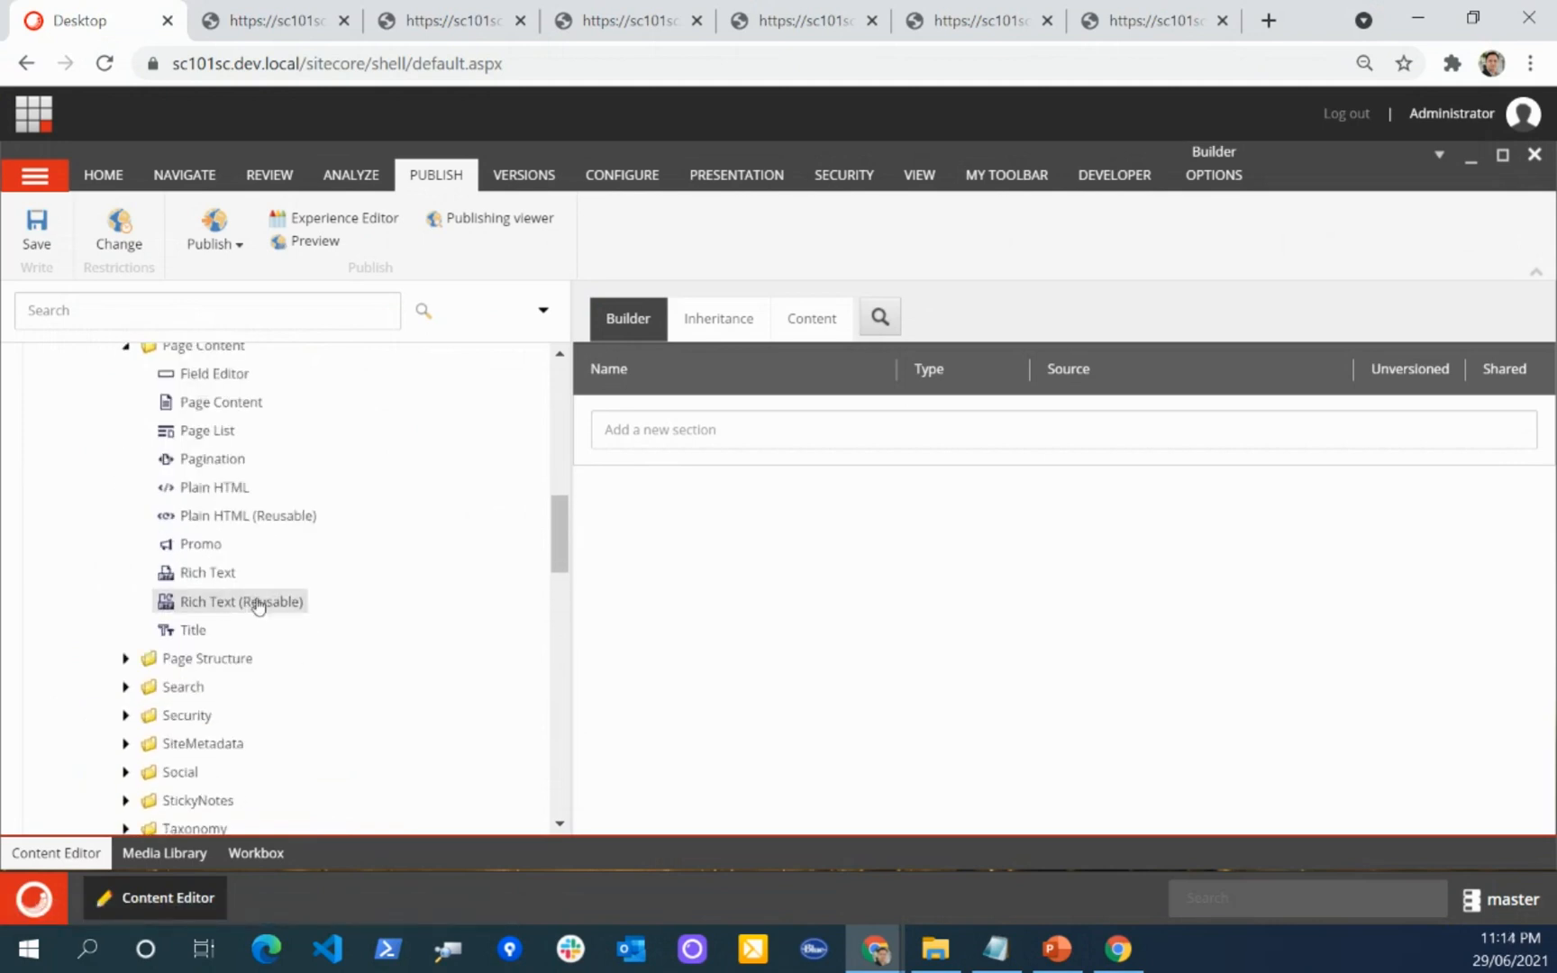
Step: Start cloning the Promo rendering with the Clone Rendering script and name the new rendering "Test Component"
right_click(191, 545)
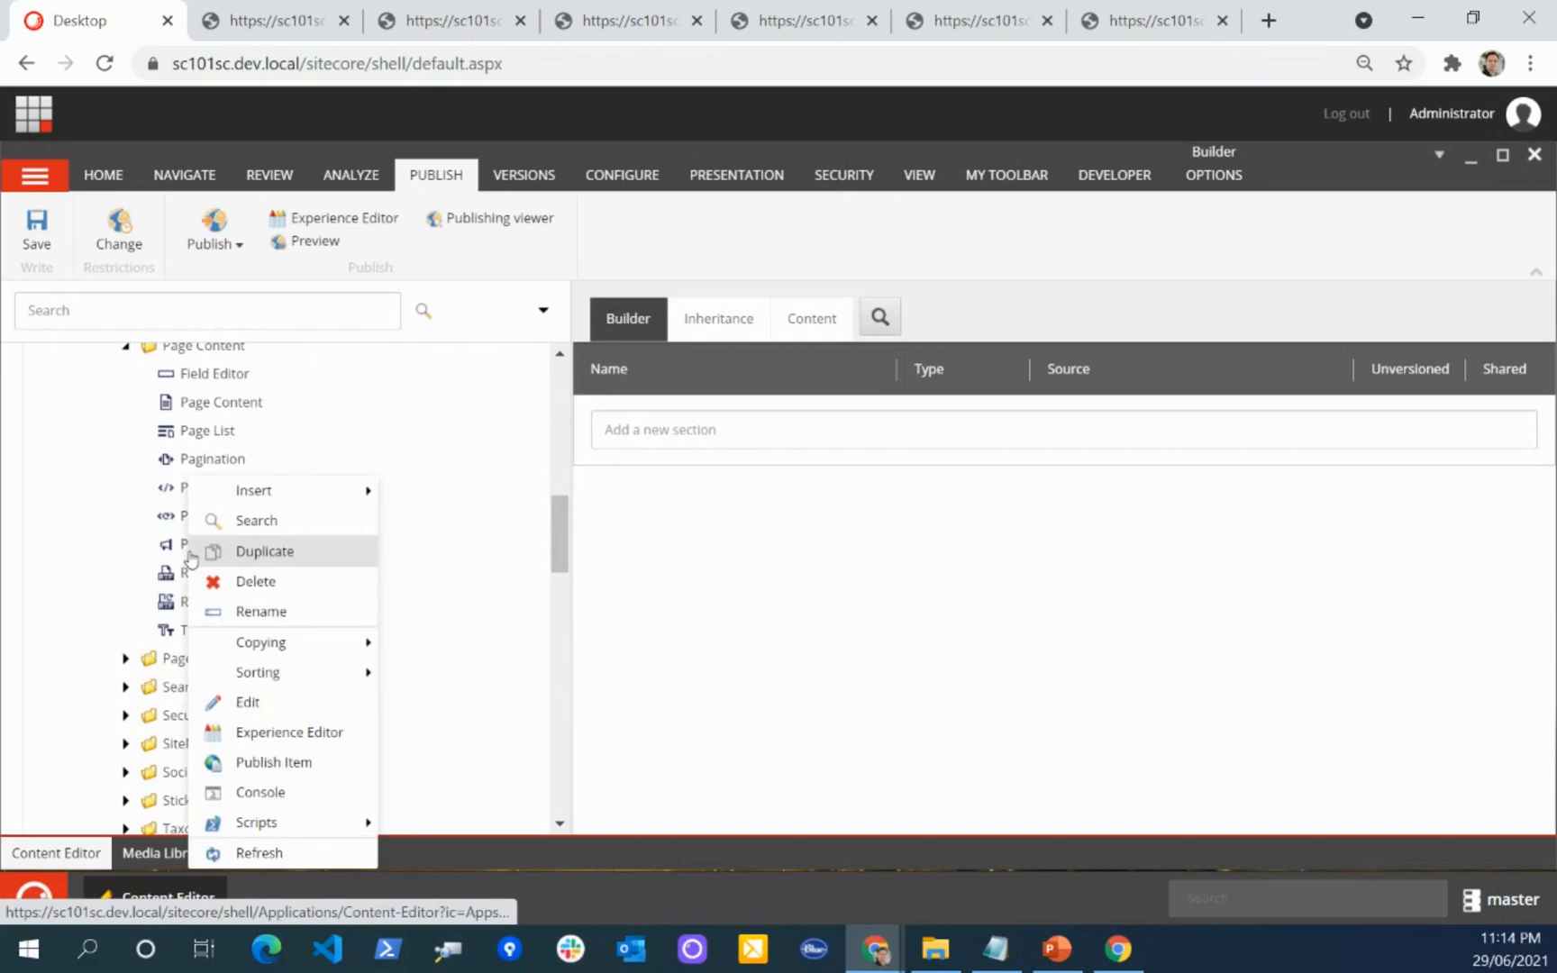
mouse_move(305, 823)
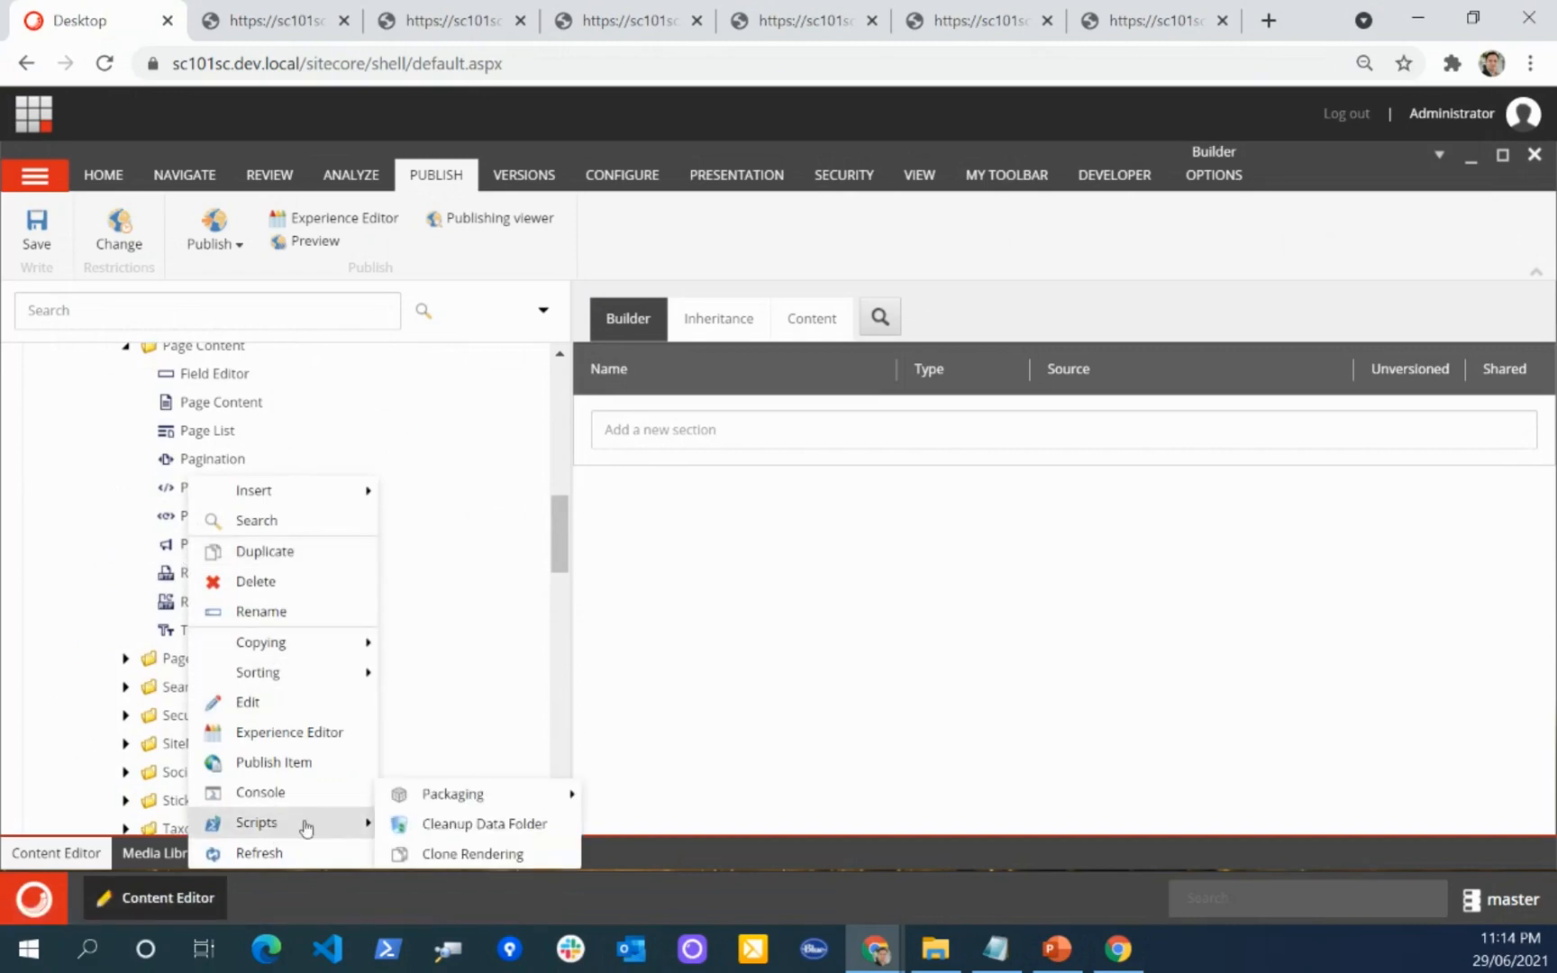
left_click(476, 861)
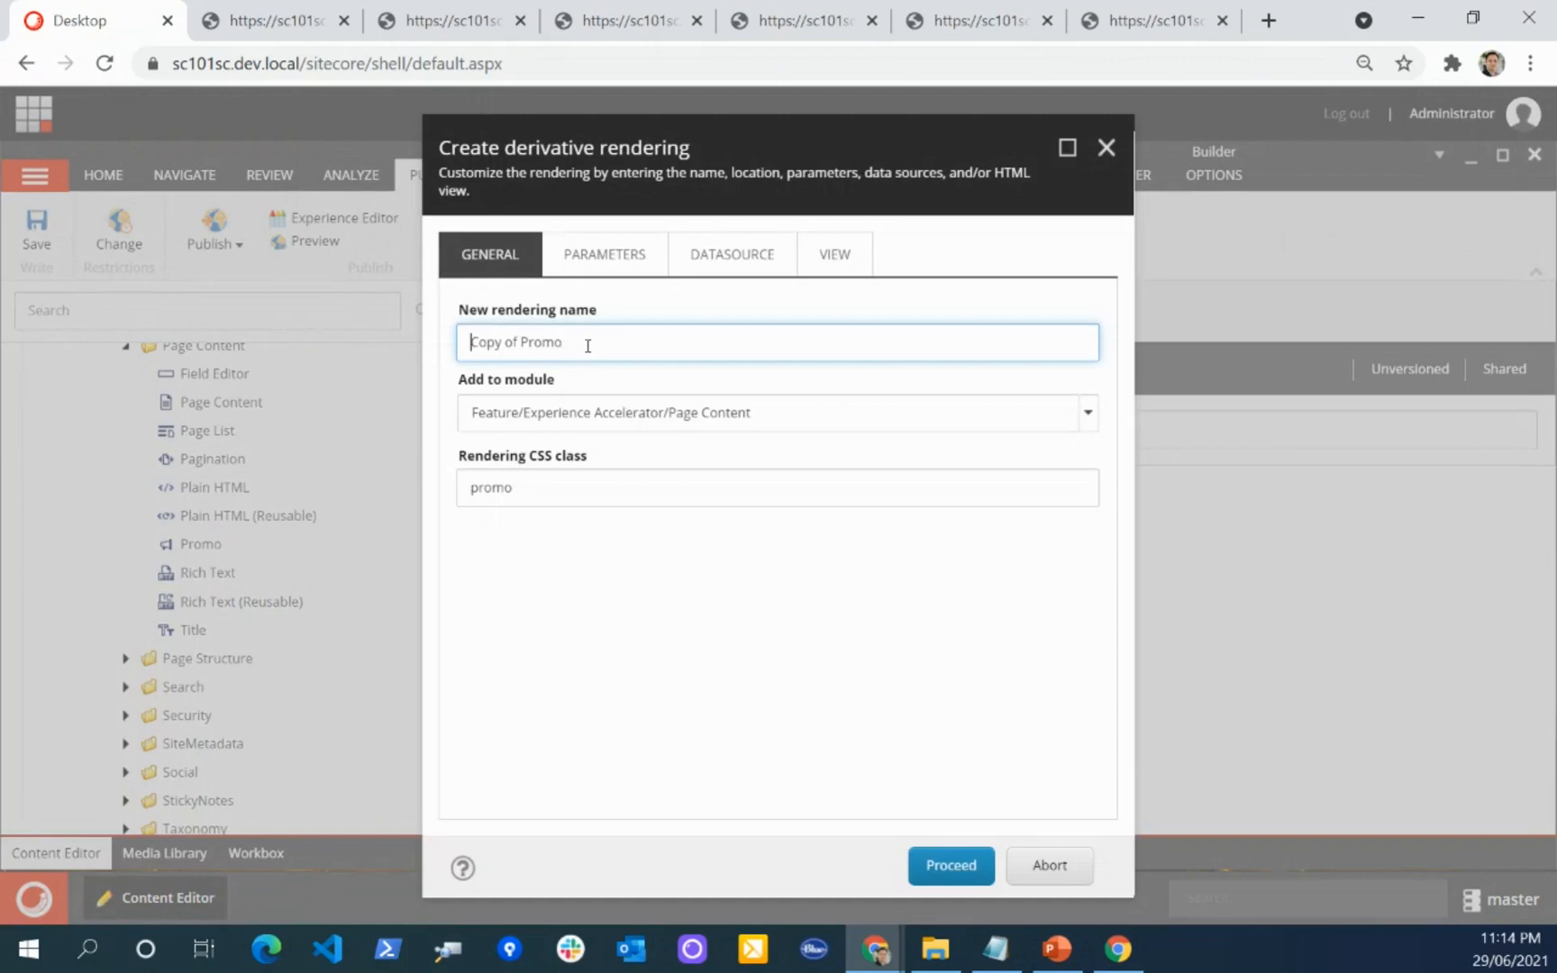
triple_click(604, 349)
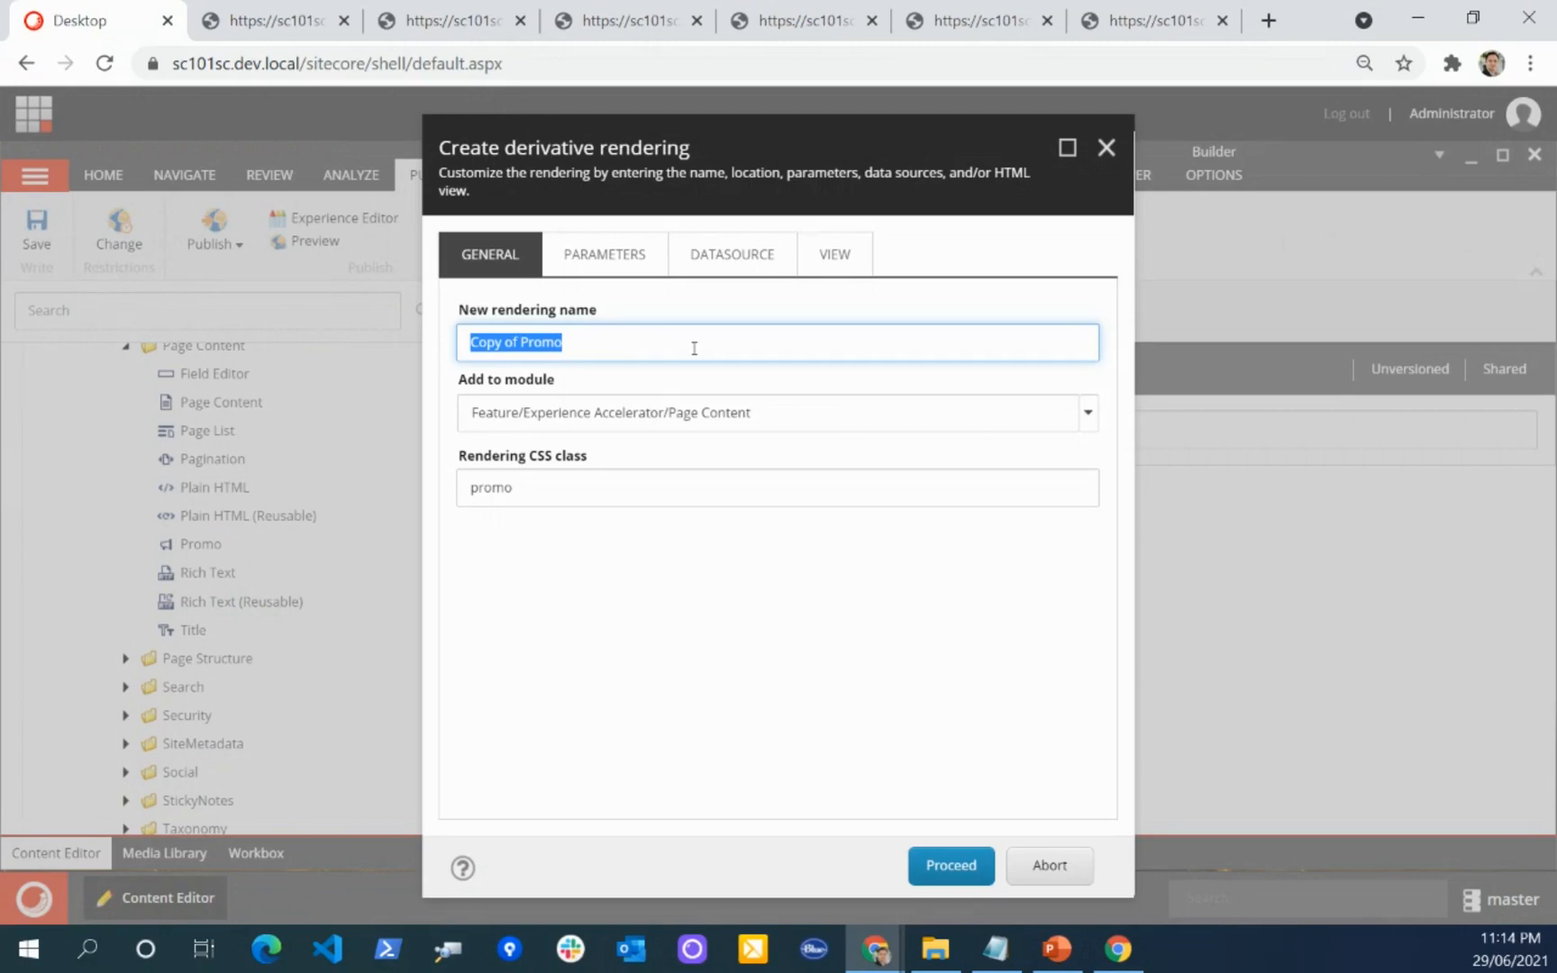
type("P")
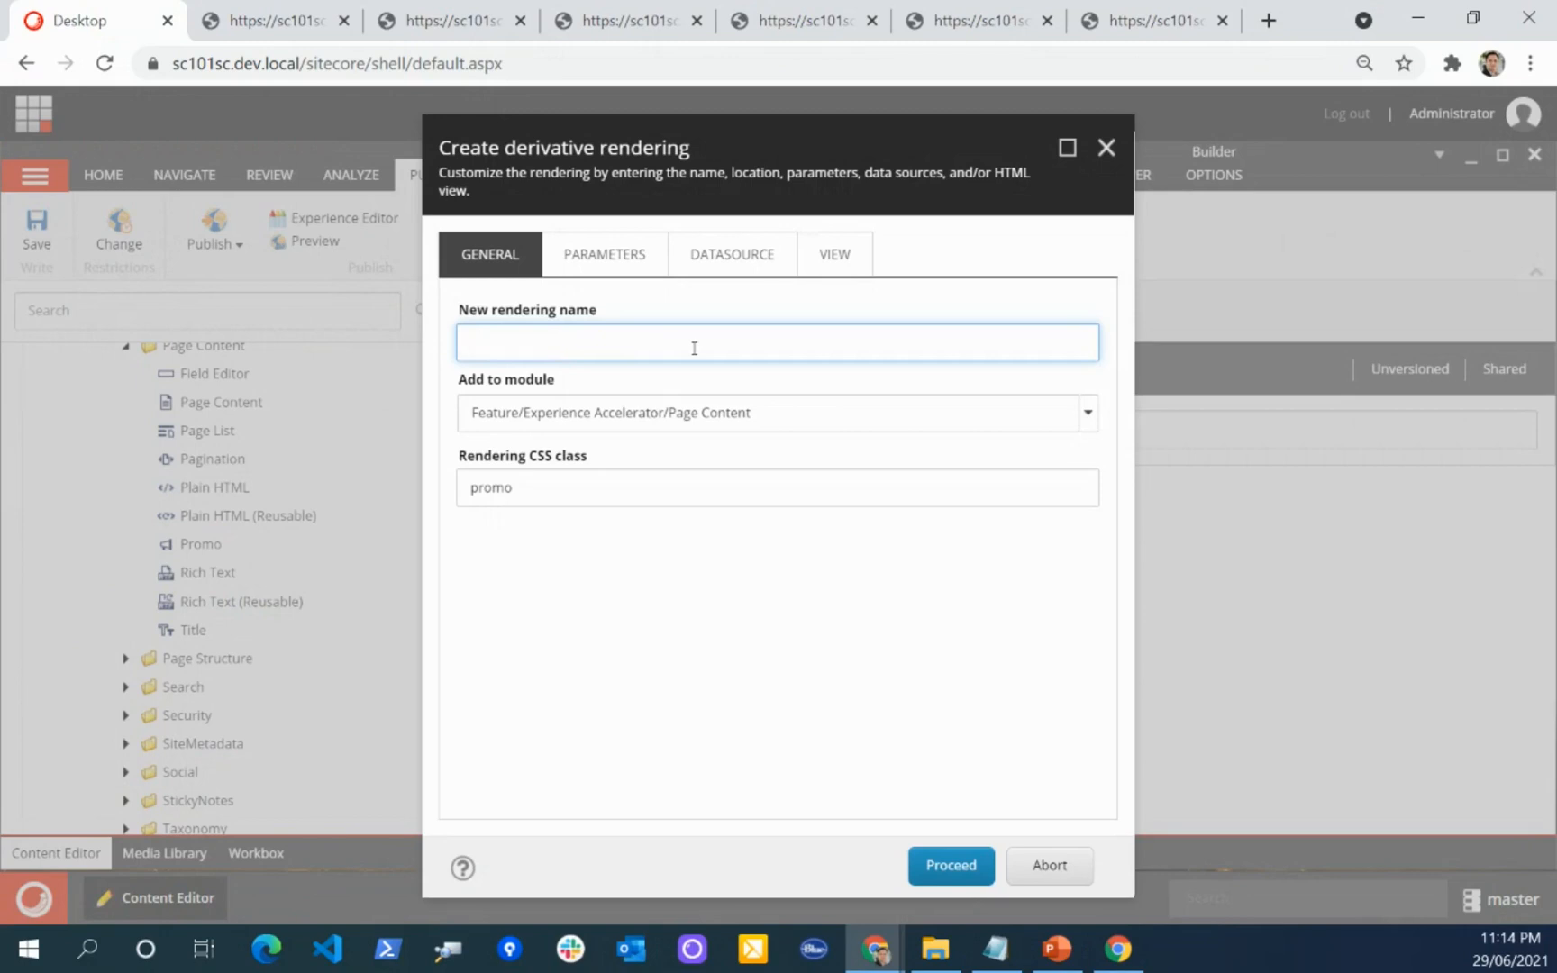
type("est ")
type("Comp")
type("one")
type("ent")
Step: Set the module for the new rendering to Feature/Demo Accelerator/CustomContent
left_click(1087, 411)
scroll(991, 594, "down", 3)
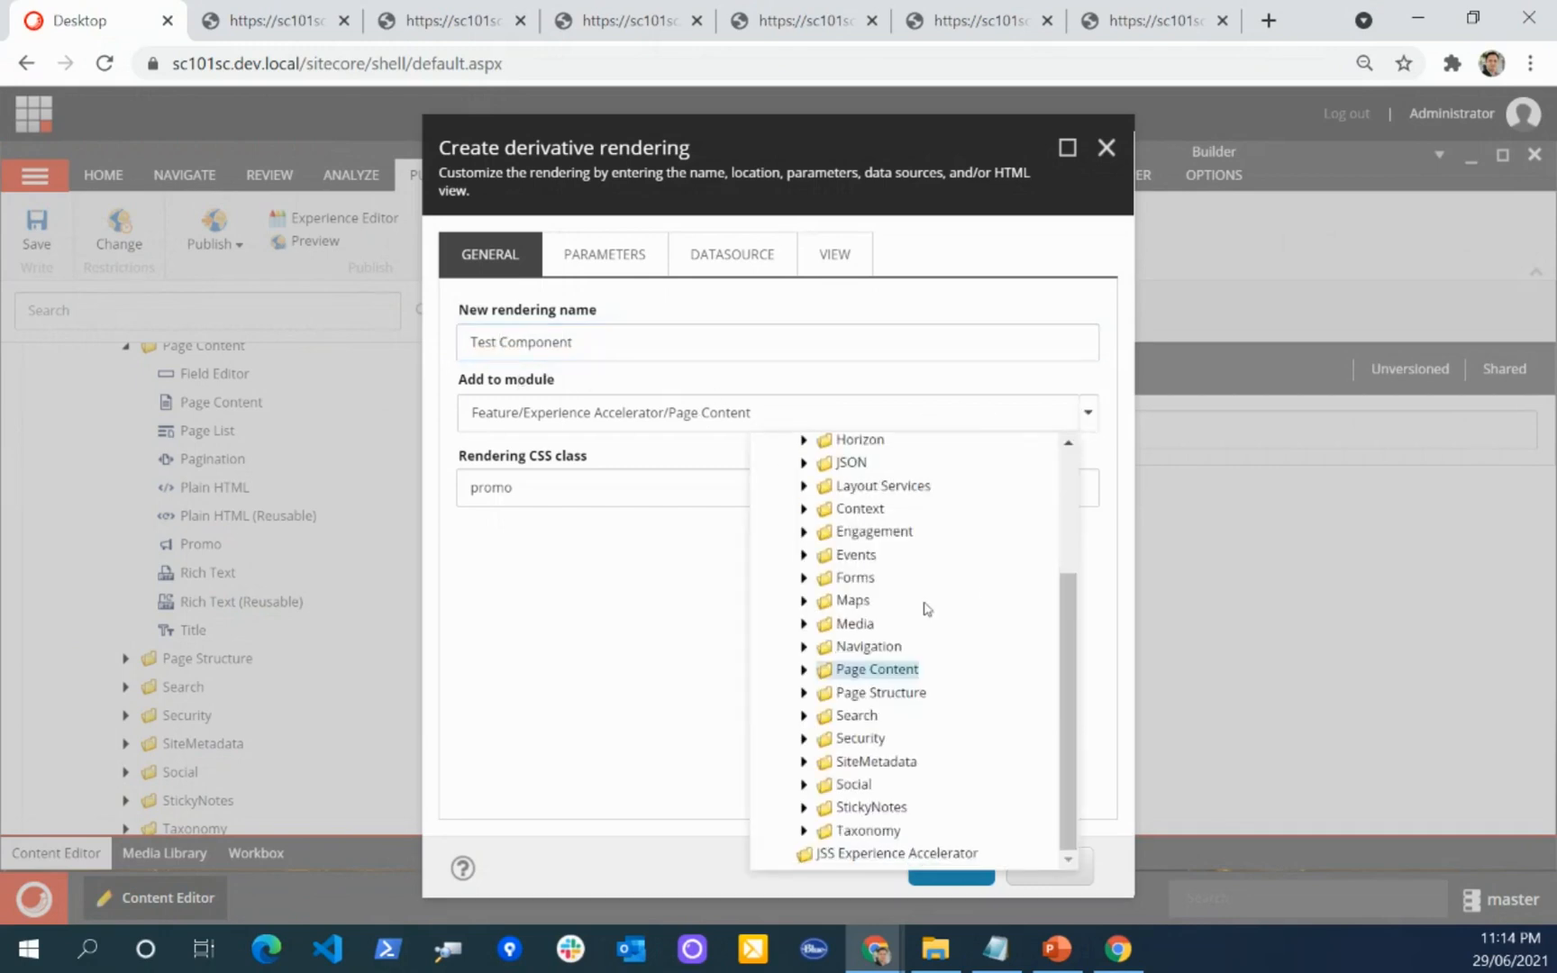
scroll(844, 583, "up", 3)
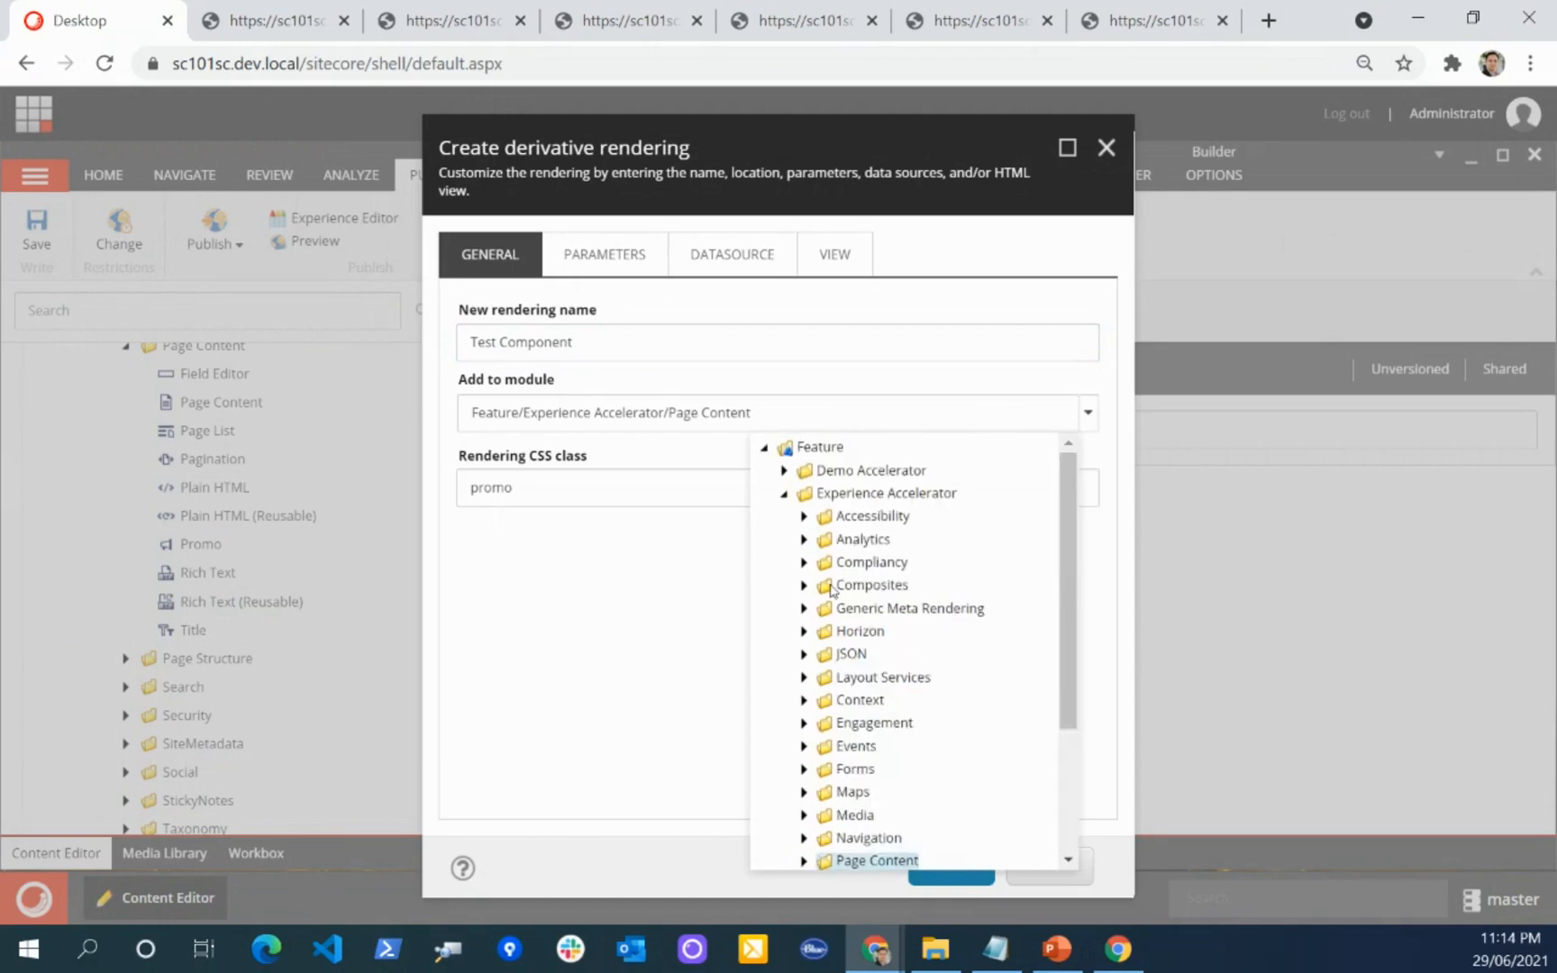
left_click(784, 470)
left_click(804, 493)
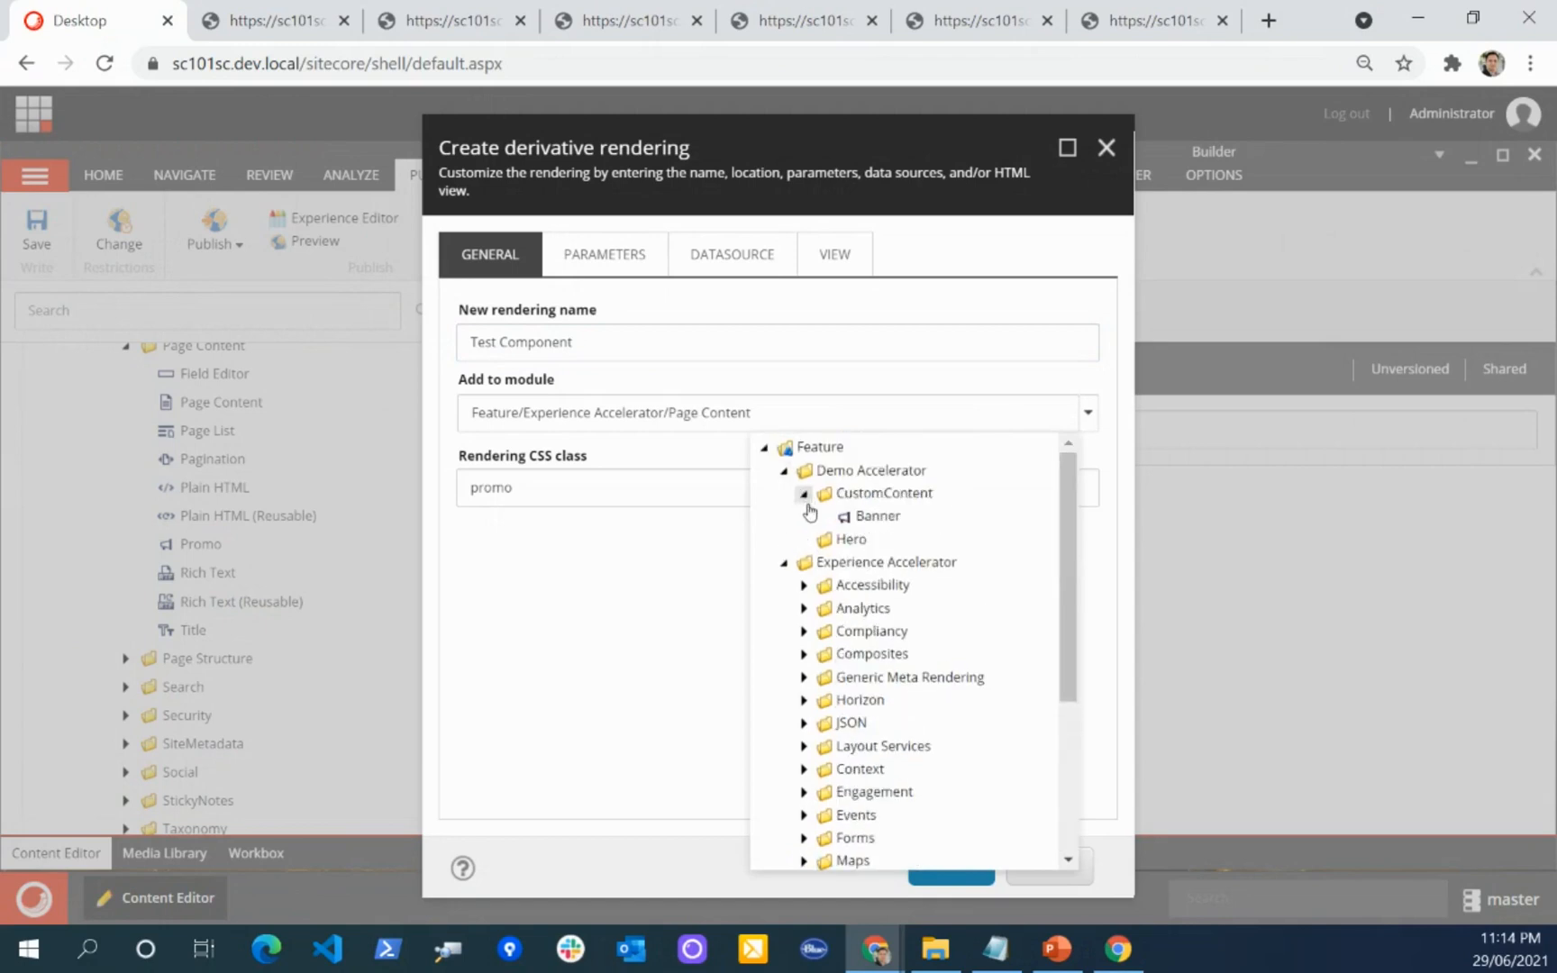
left_click(869, 494)
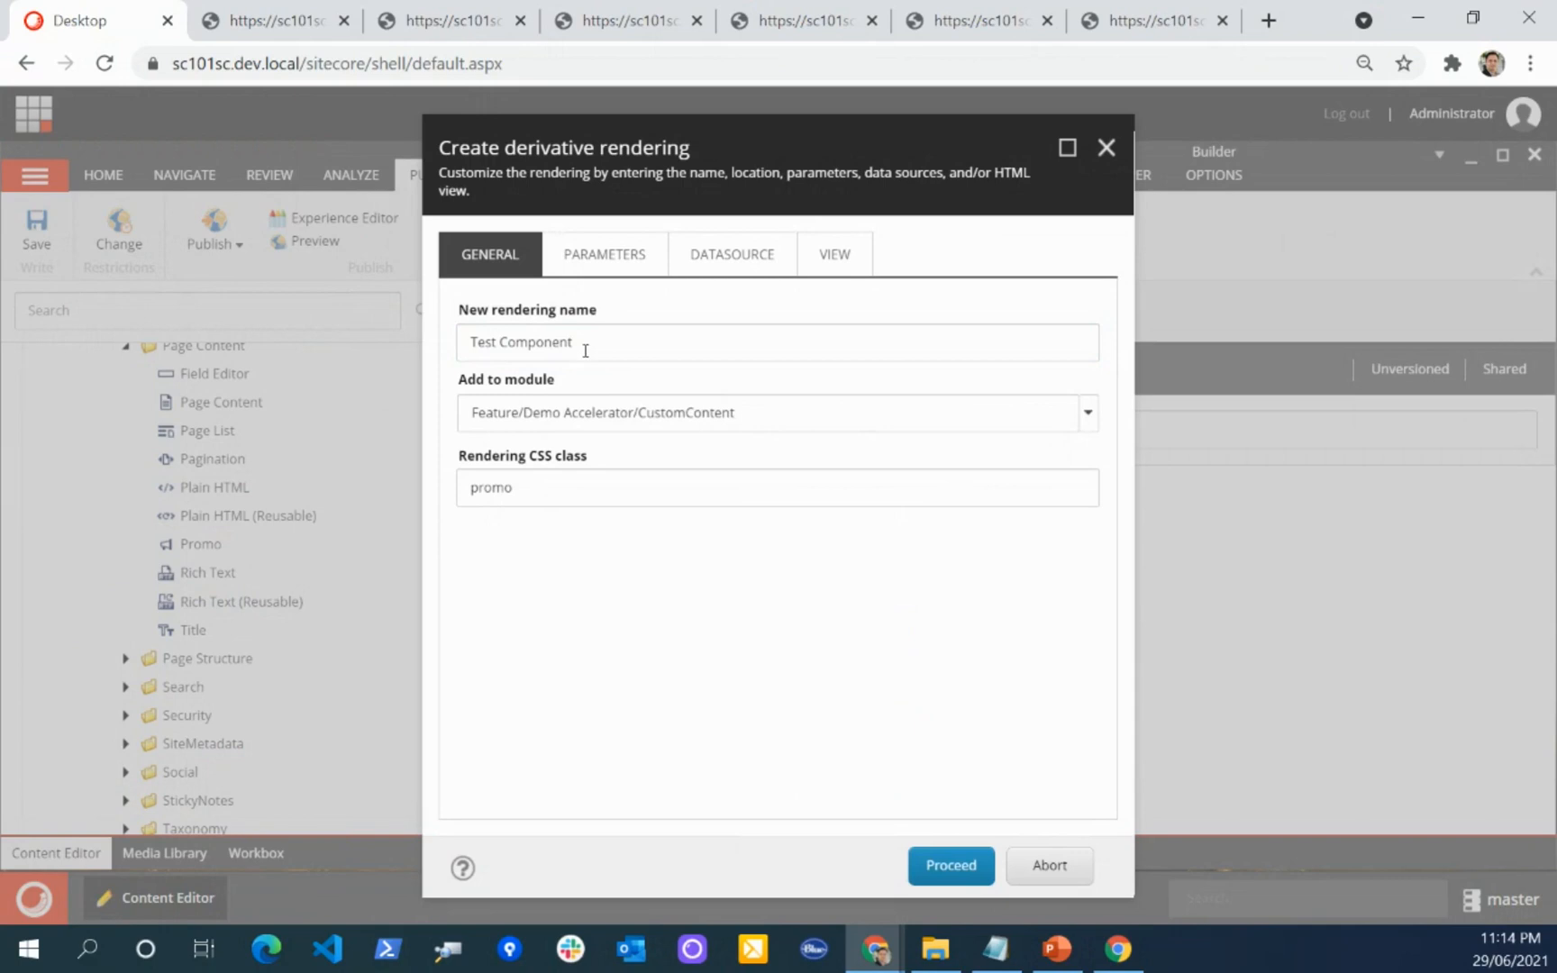
Step: Set the rendering CSS class to "test-component", based on the new rendering's name
double_click(591, 493)
left_click(560, 576)
left_click(545, 501)
double_click(533, 491)
left_click(566, 563)
triple_click(591, 335)
key("ctrl+c")
double_click(541, 491)
key("ctrl+v")
key("Home")
key("Delete")
type("t")
key("BackSpace")
type("-")
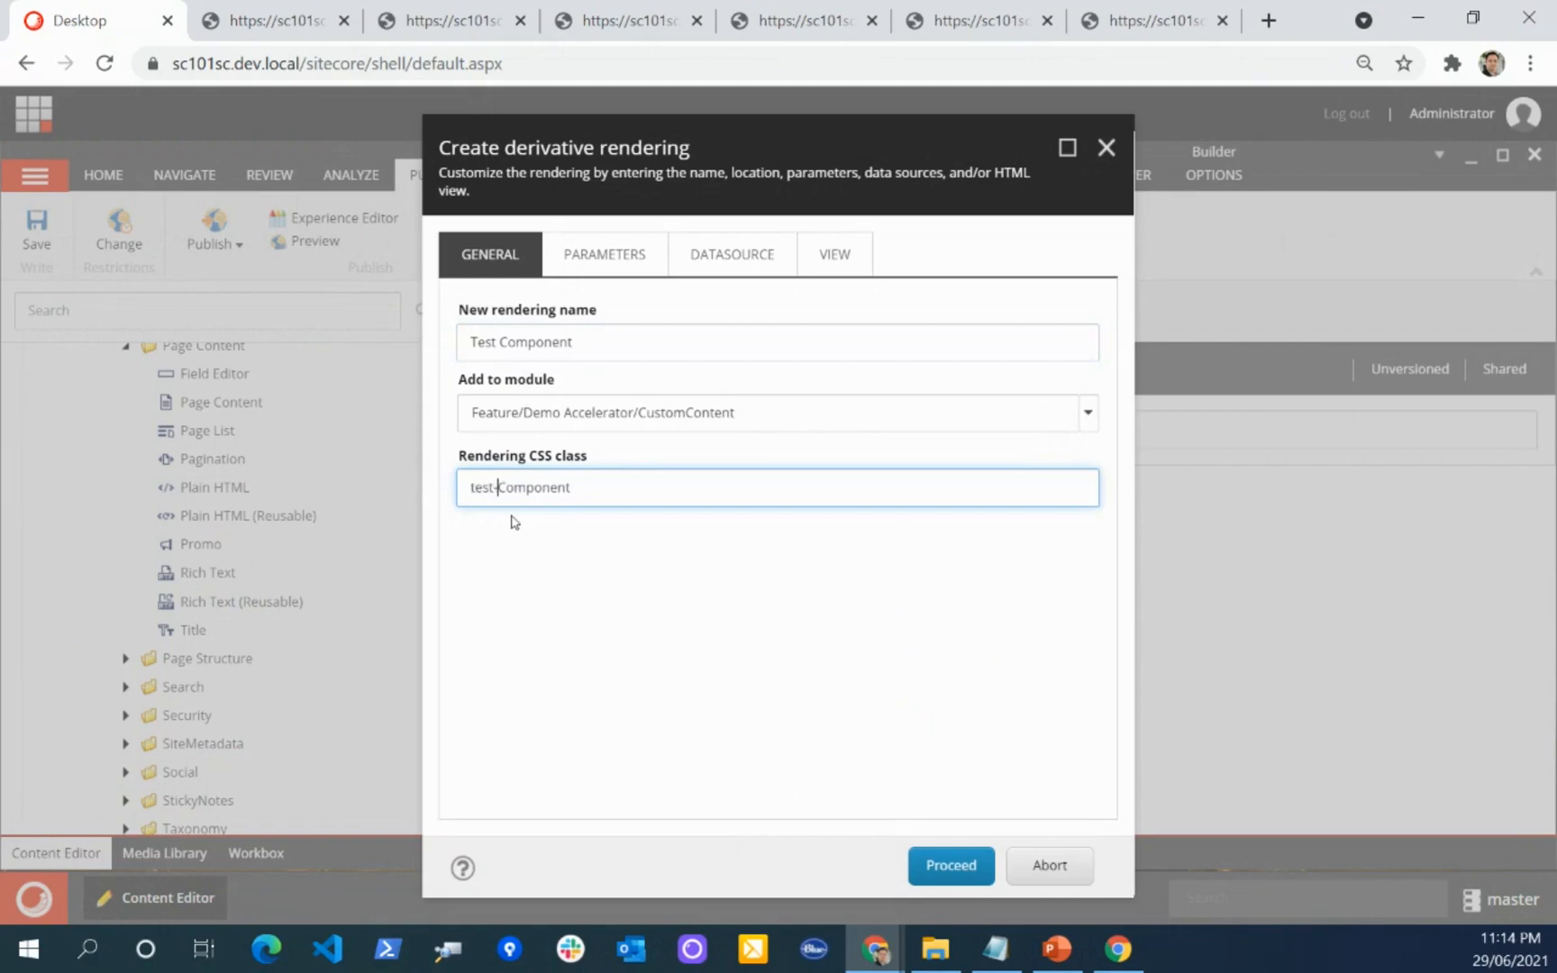
key("Delete")
type("c")
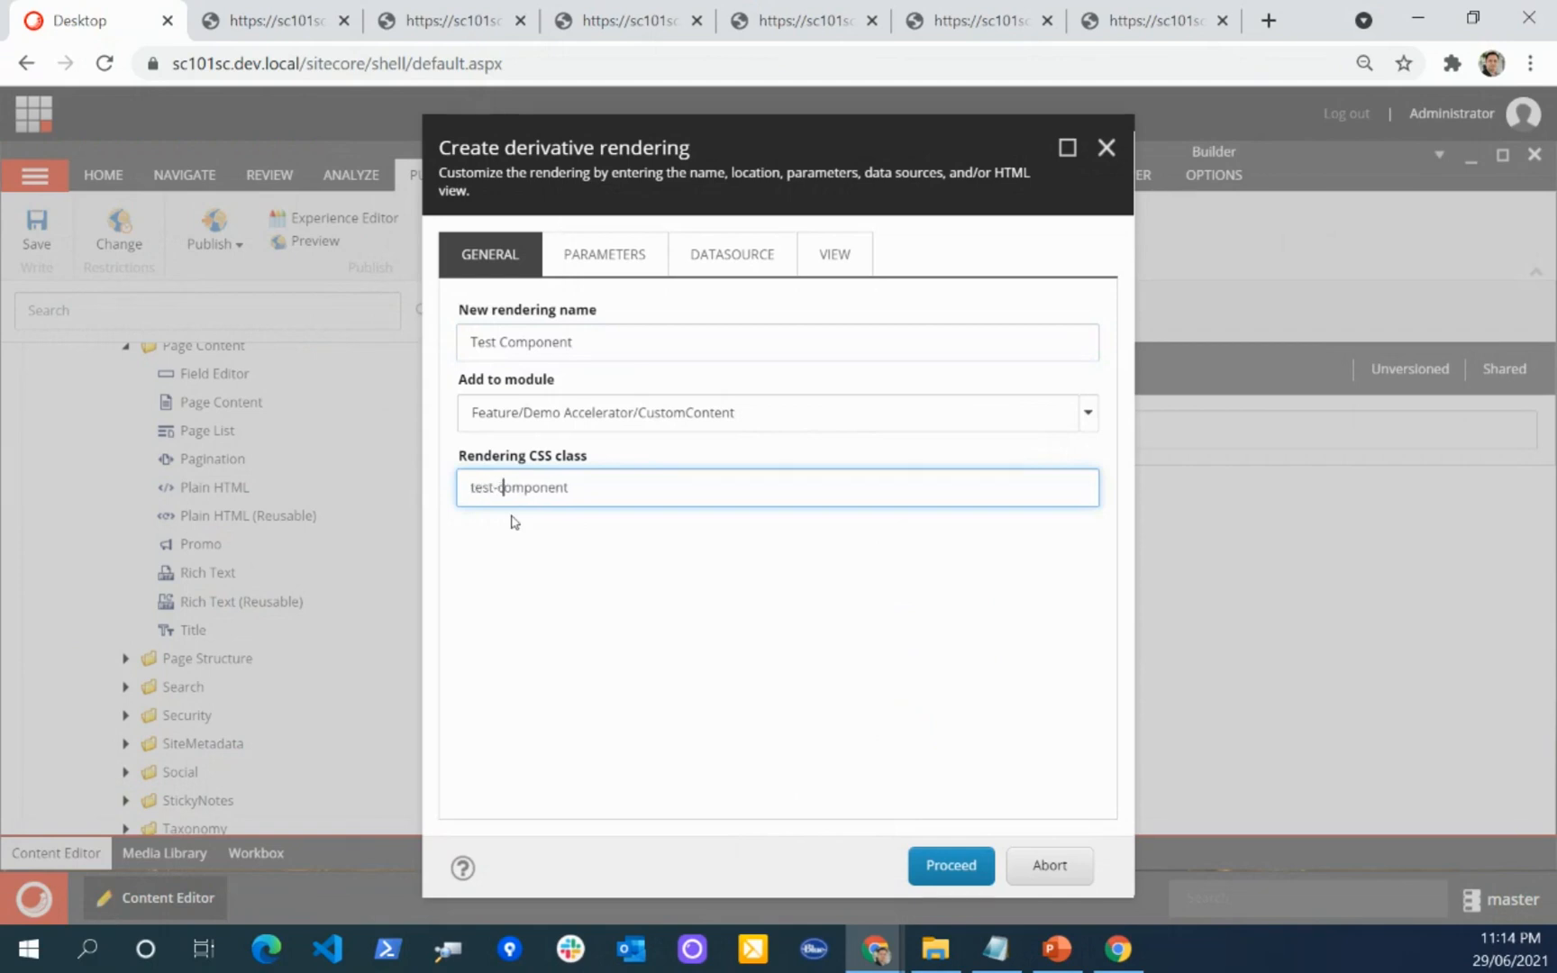
Step: Make the clone use copies of the original rendering parameters and the original datasource
left_click(594, 259)
left_click(610, 341)
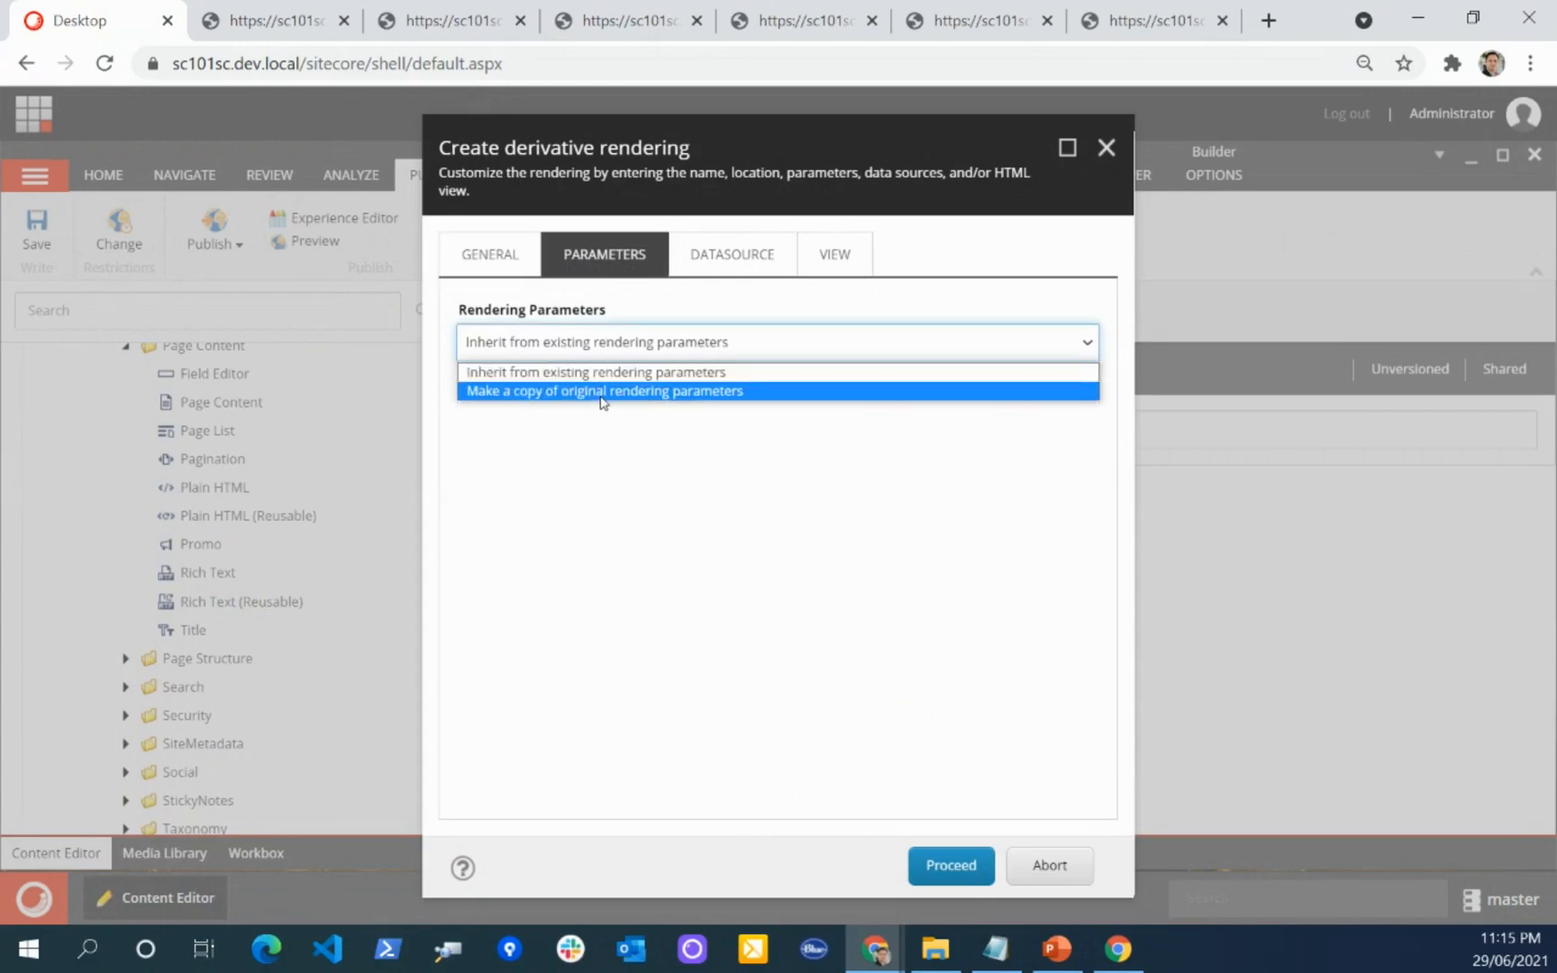
left_click(600, 392)
left_click(732, 254)
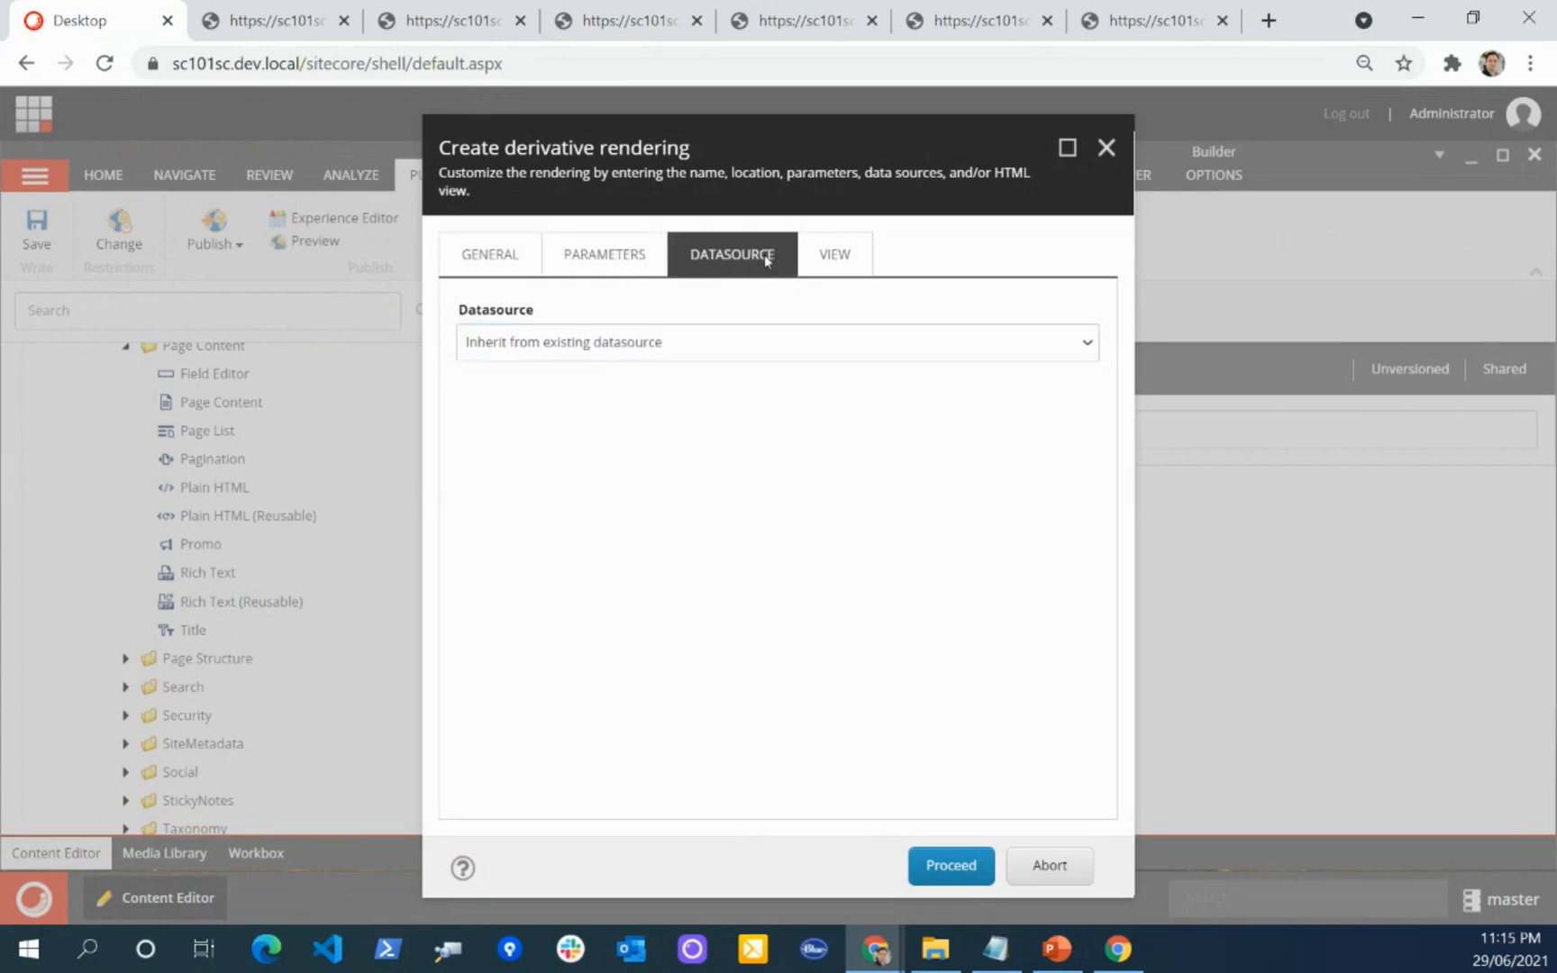
left_click(652, 341)
left_click(630, 390)
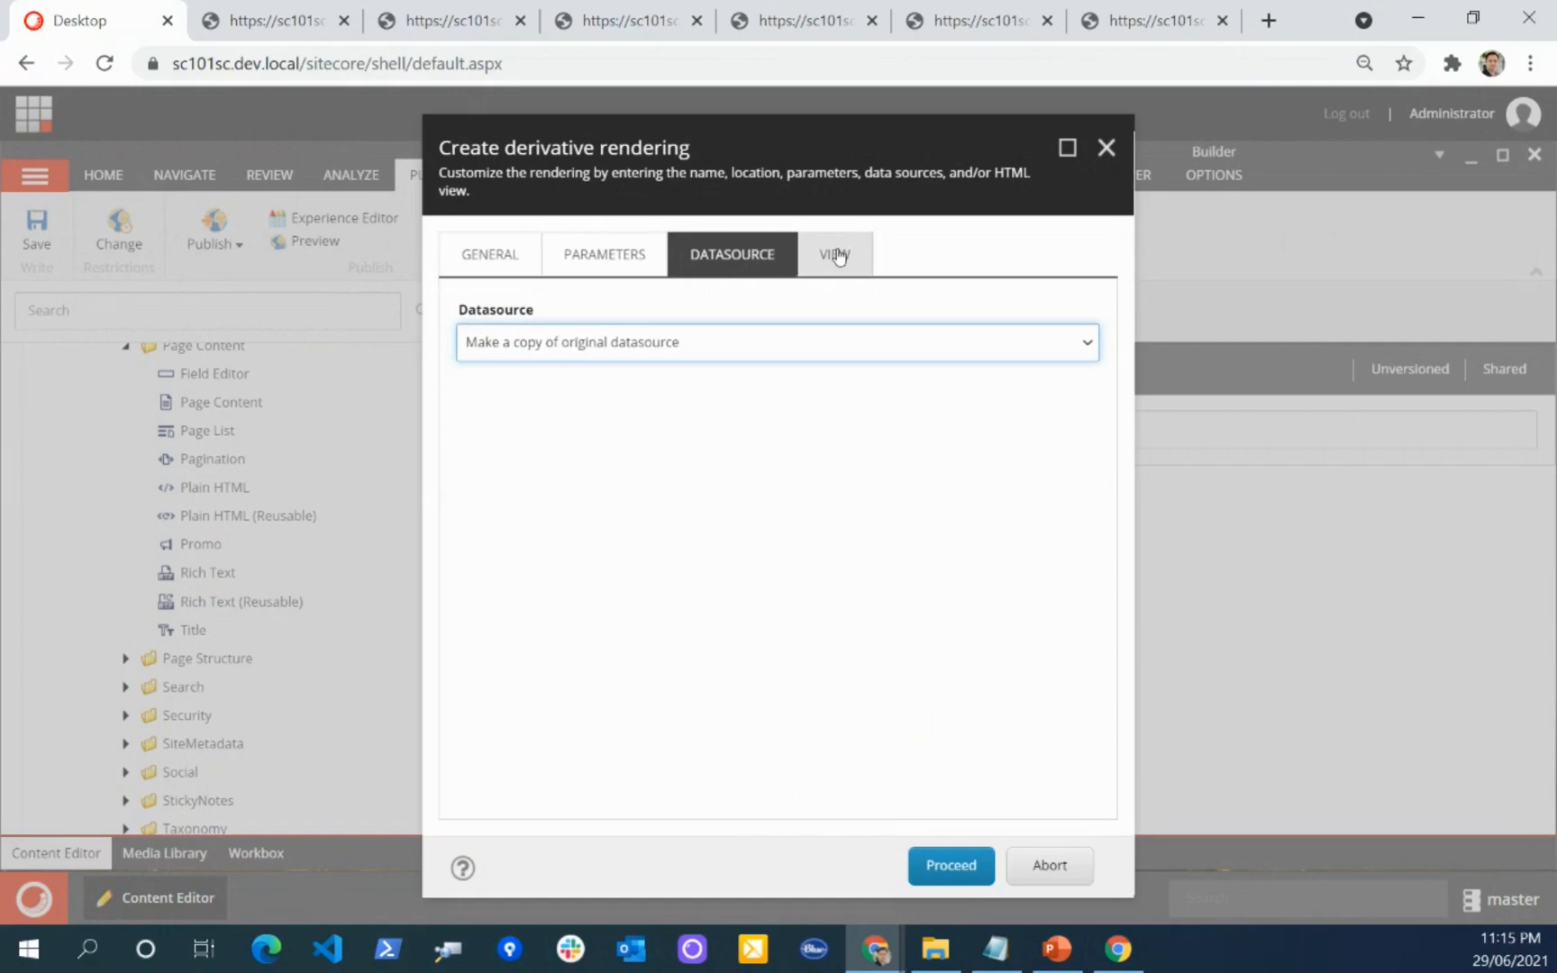
Step: Keep the original MVC view file, run the rendering clone and close the finished dialog
left_click(834, 254)
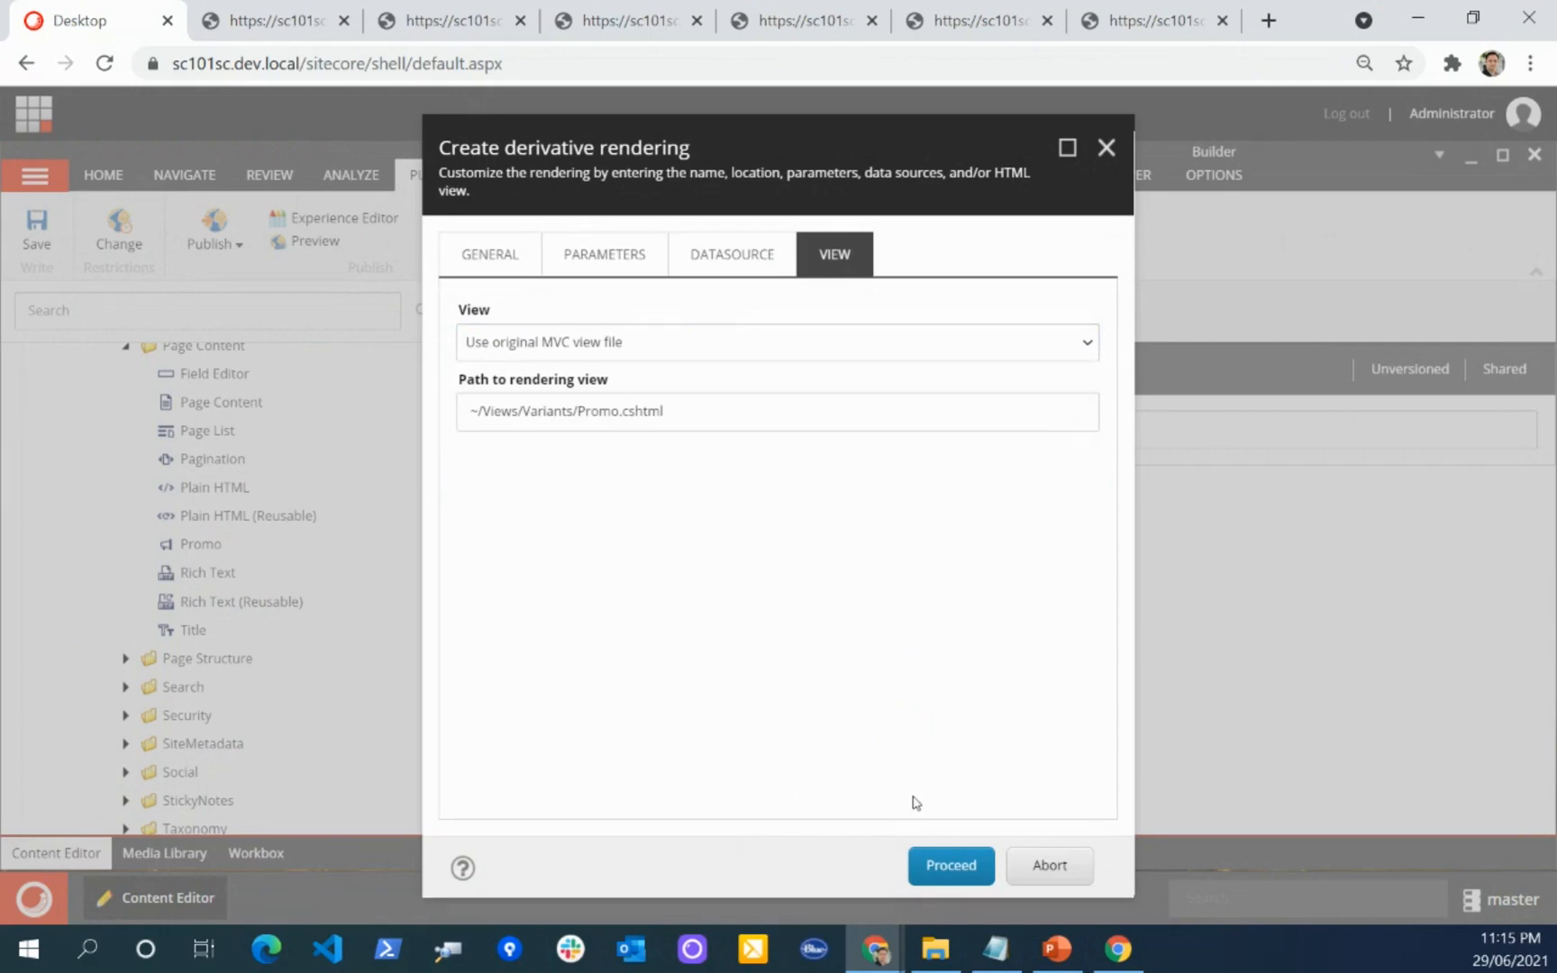
left_click(951, 865)
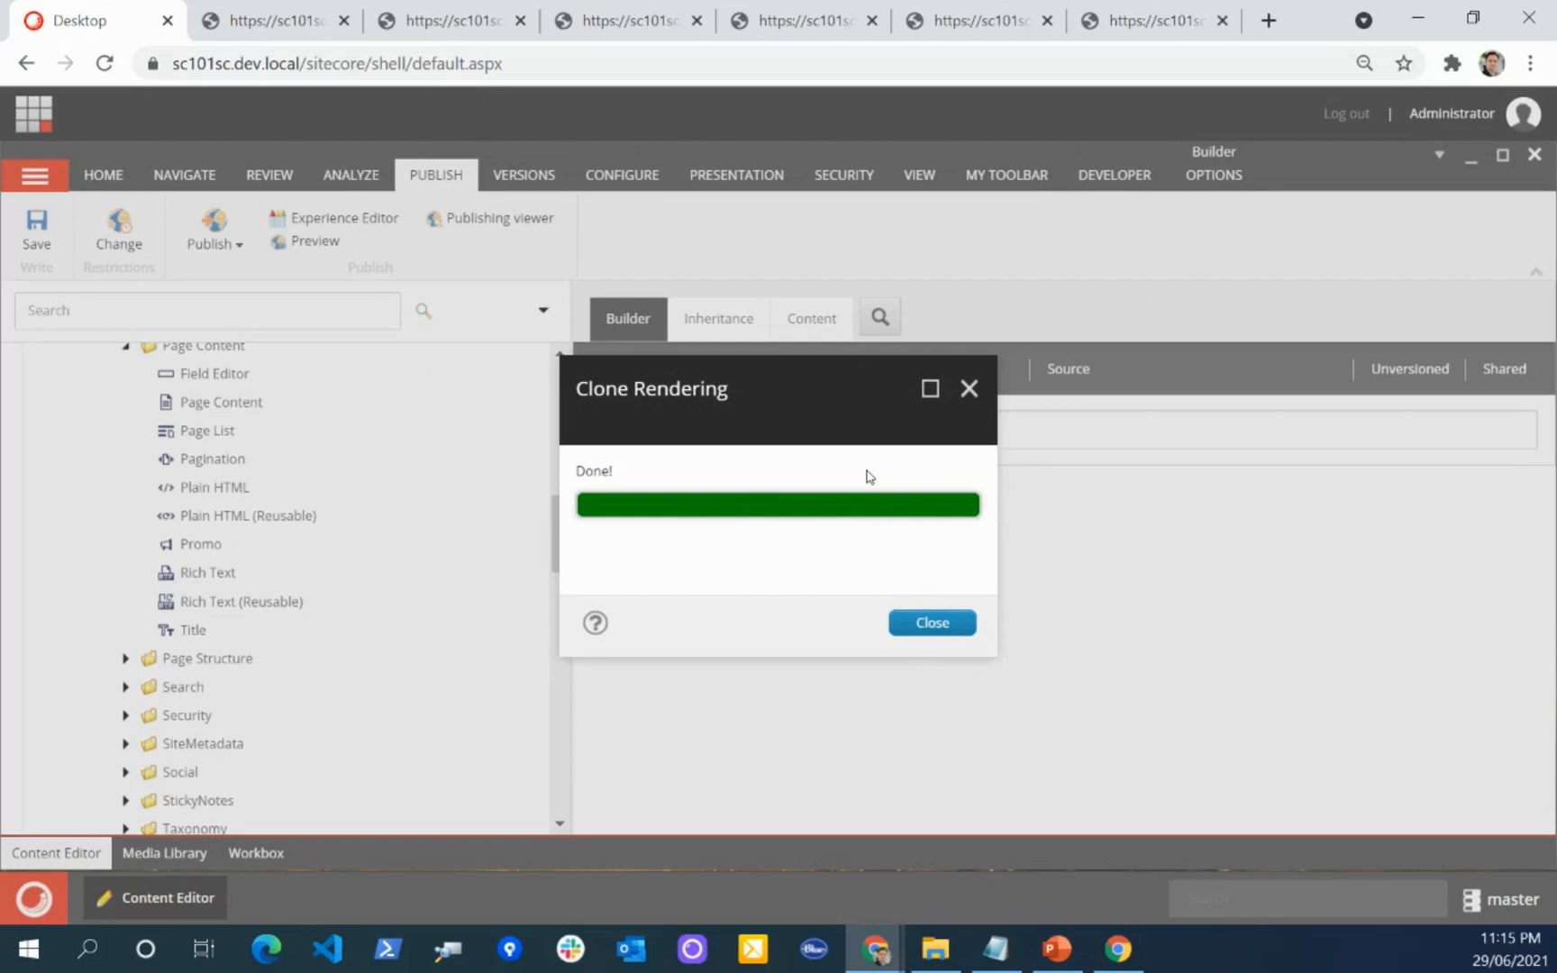
left_click(930, 632)
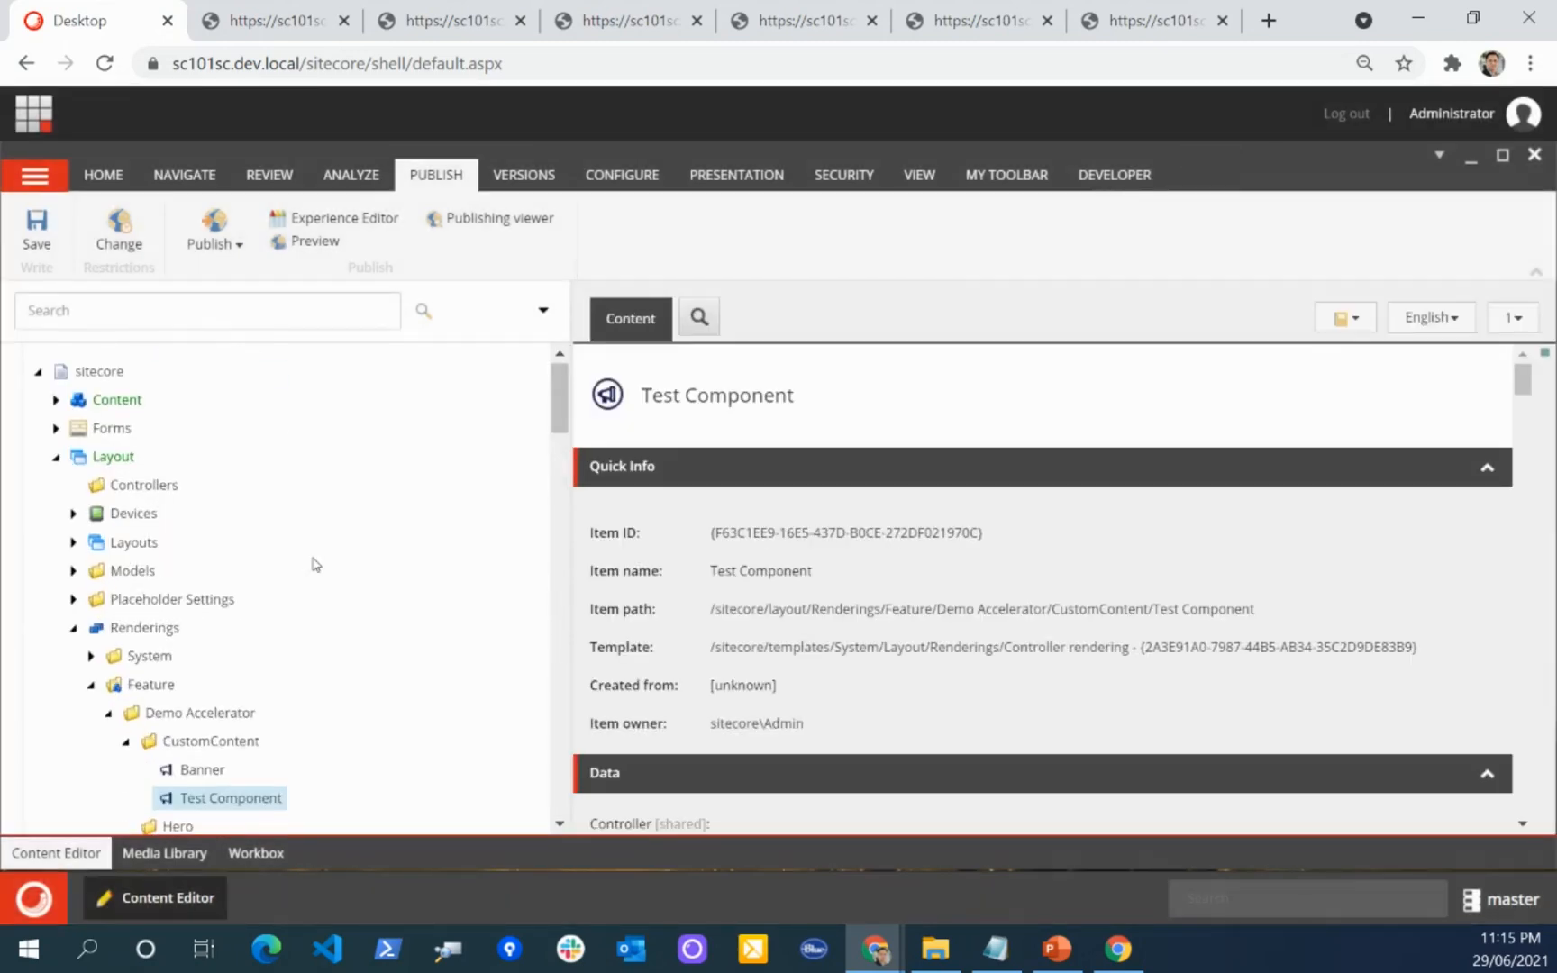
Step: Locate the cloned Test Component rendering under Demo Accelerator's CustomContent folder and save the item
scroll(313, 564, "down", 4)
scroll(99, 487, "up", 4)
scroll(261, 523, "down", 3)
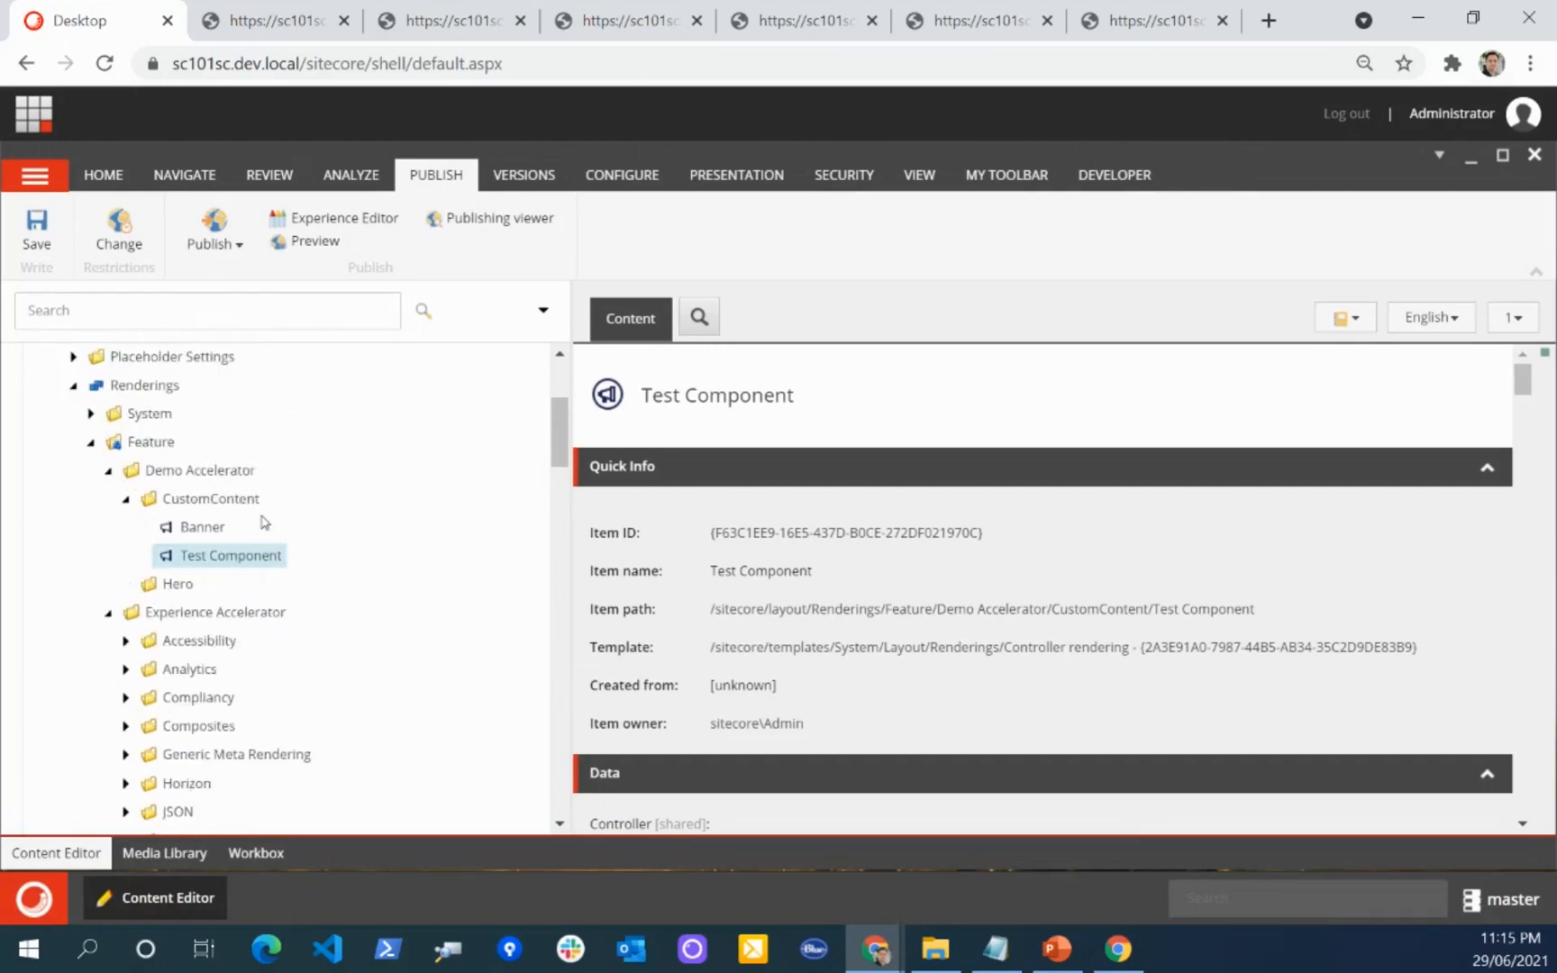
left_click(36, 230)
scroll(397, 489, "up", 1)
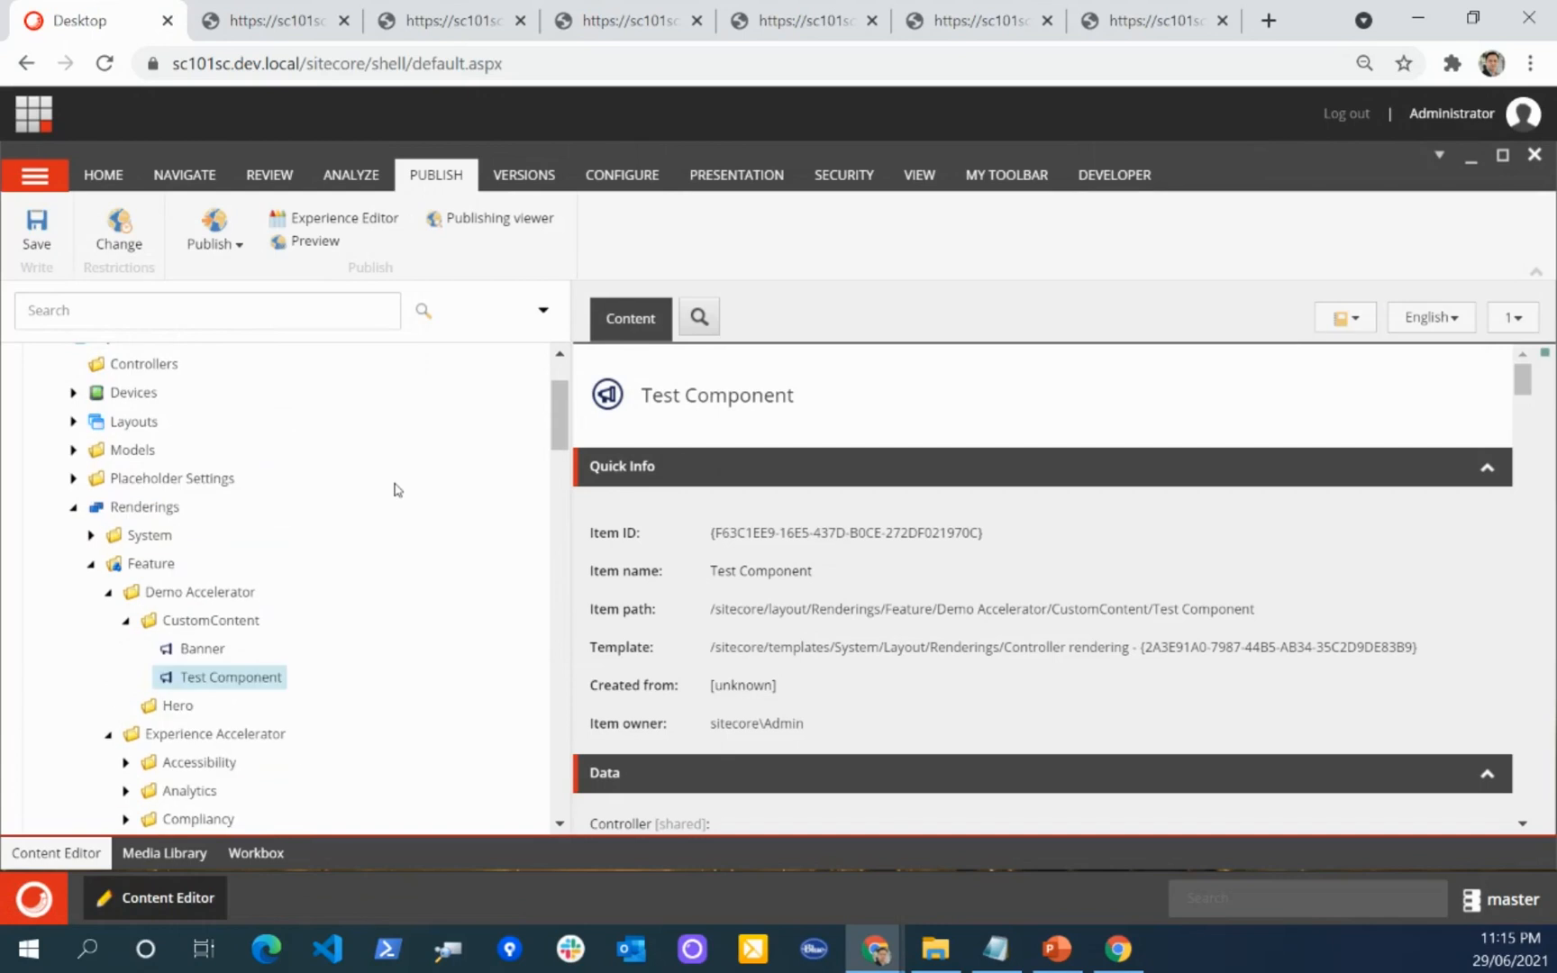
scroll(394, 495, "down", 1)
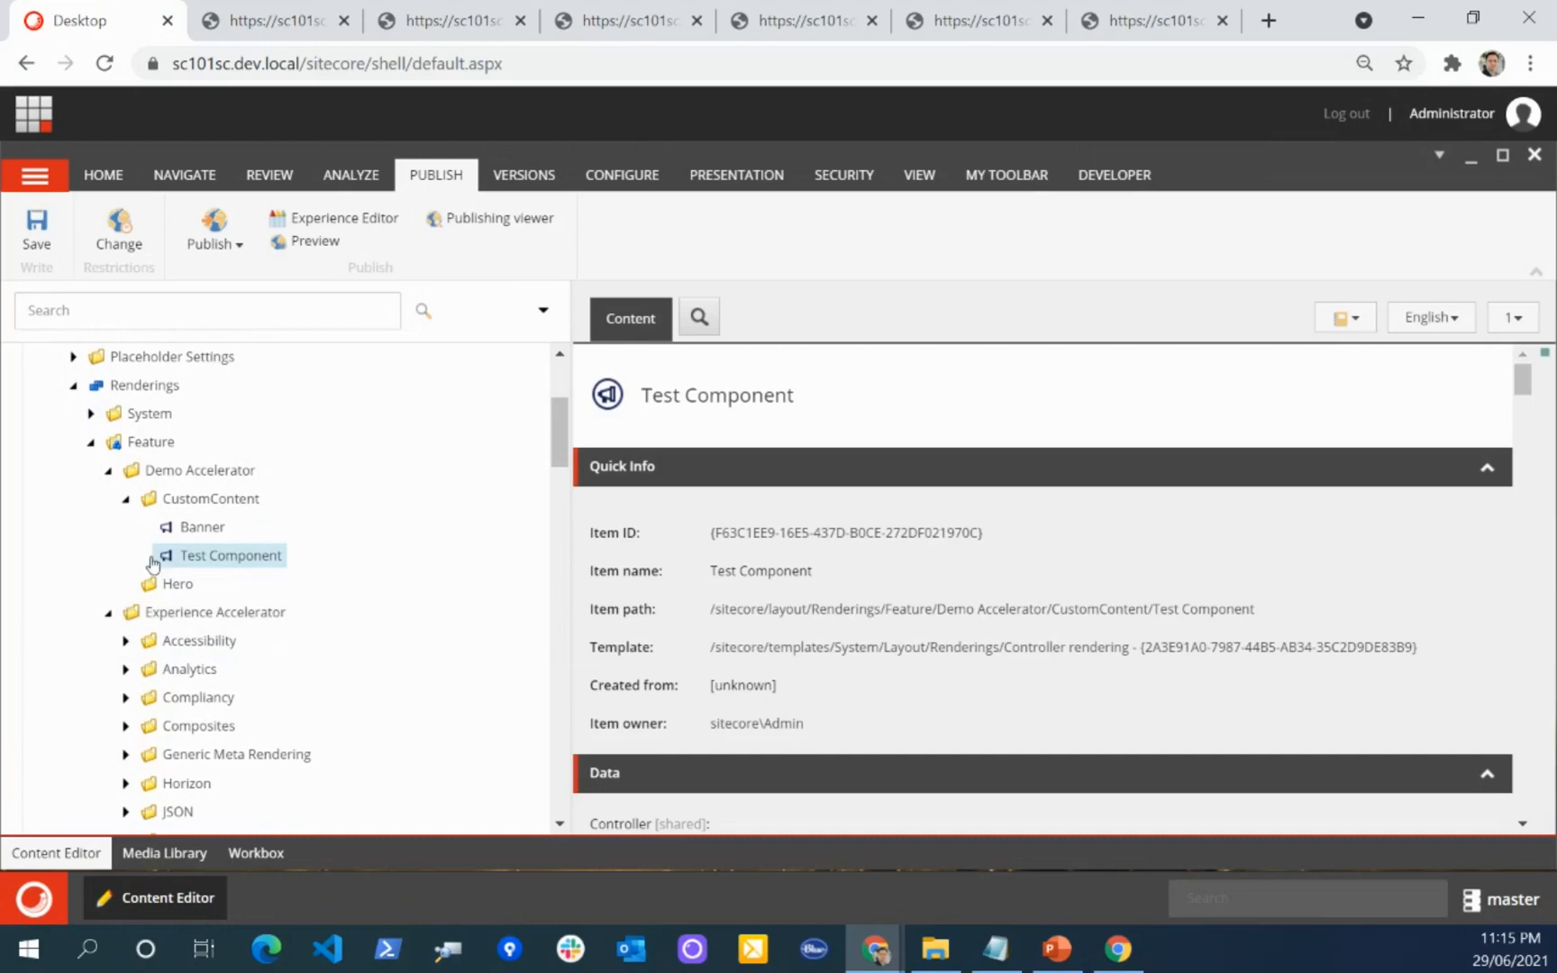
Step: Examine the Controller value in the Data section of the Test Component rendering
scroll(765, 602, "down", 2)
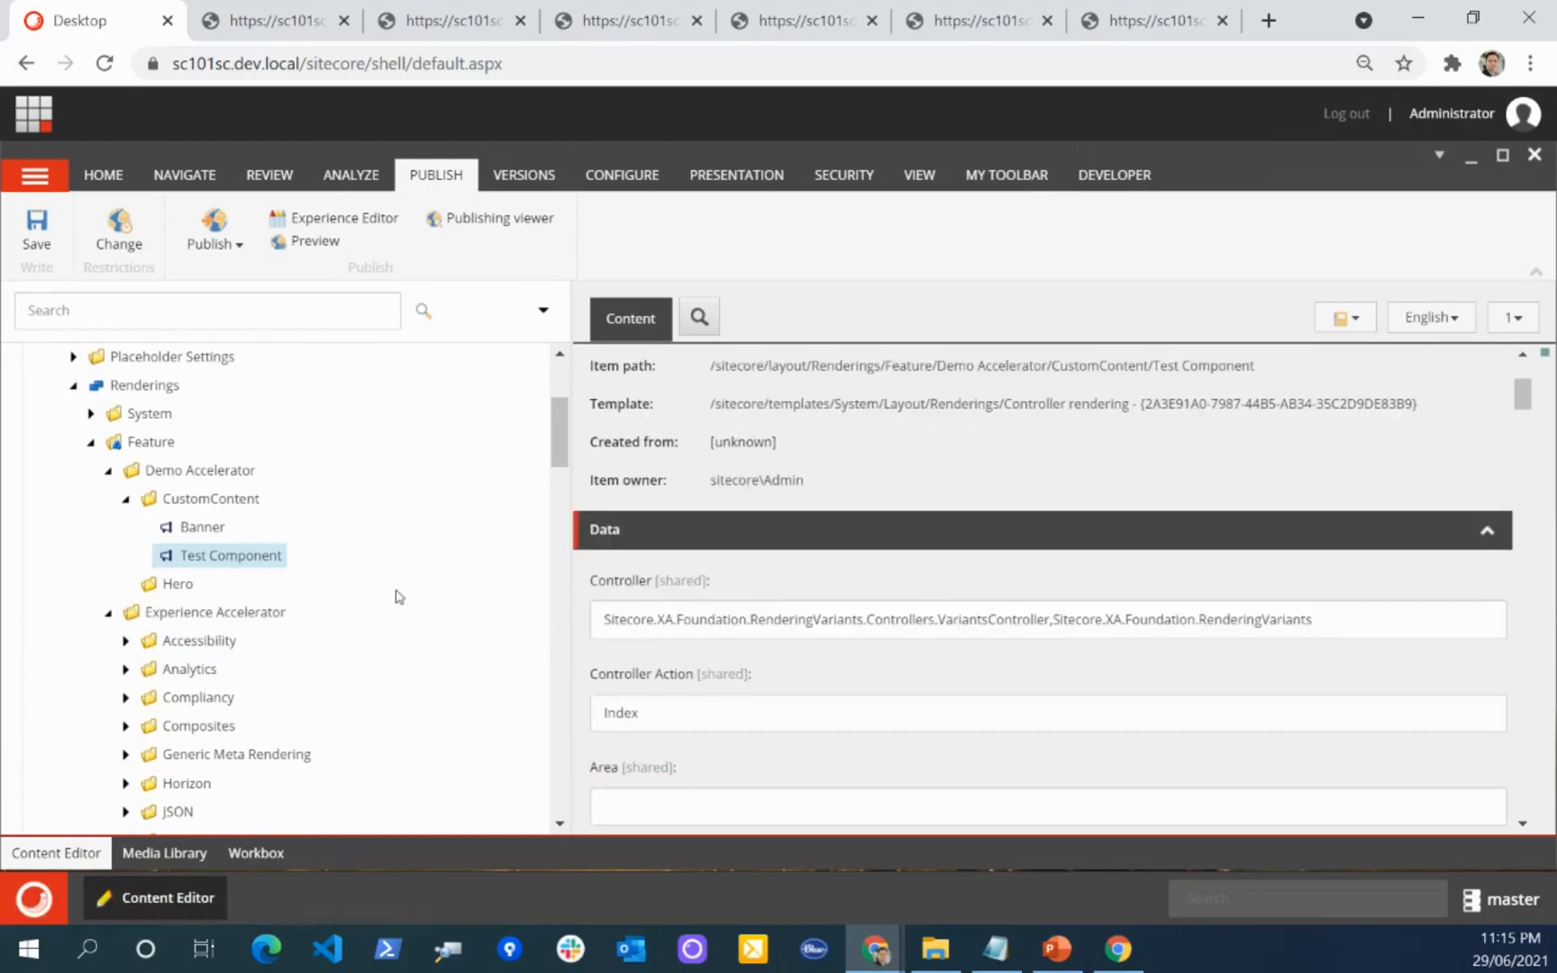
scroll(851, 598, "down", 1)
left_click_drag(613, 498, 1375, 497)
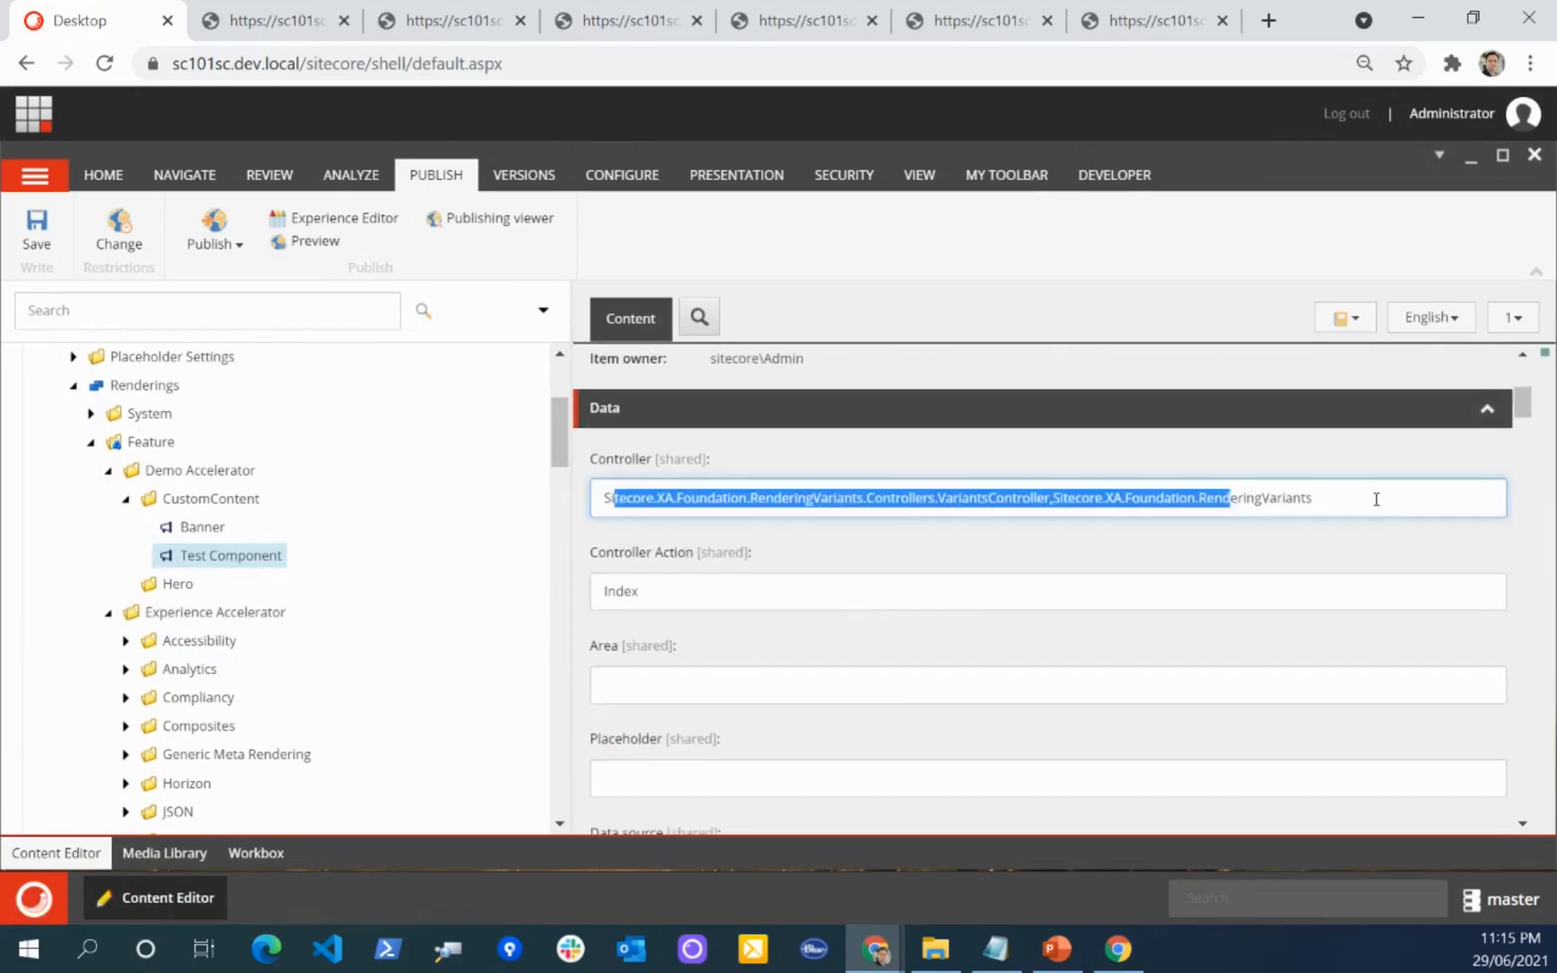
left_click(649, 505)
left_click_drag(619, 506, 910, 567)
Step: Examine the Datasource Location query of Test Component, including its Data item and Test Component Folder template name
scroll(906, 567, "down", 4)
scroll(906, 563, "down", 10)
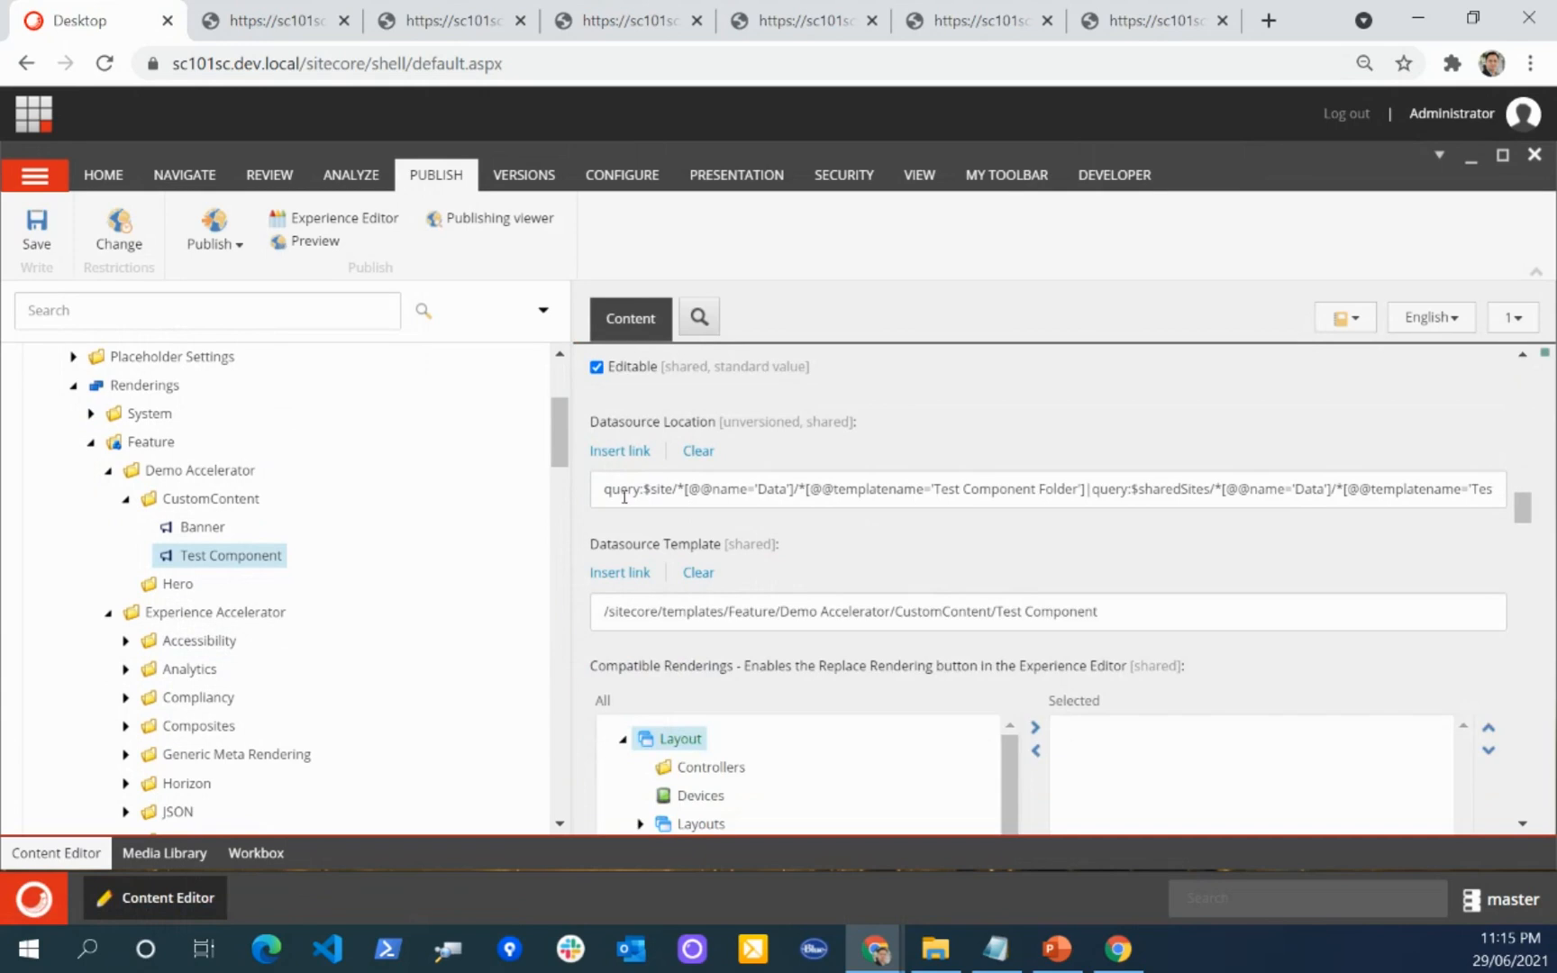
left_click_drag(602, 494, 1423, 484)
left_click(726, 530)
double_click(726, 494)
double_click(772, 490)
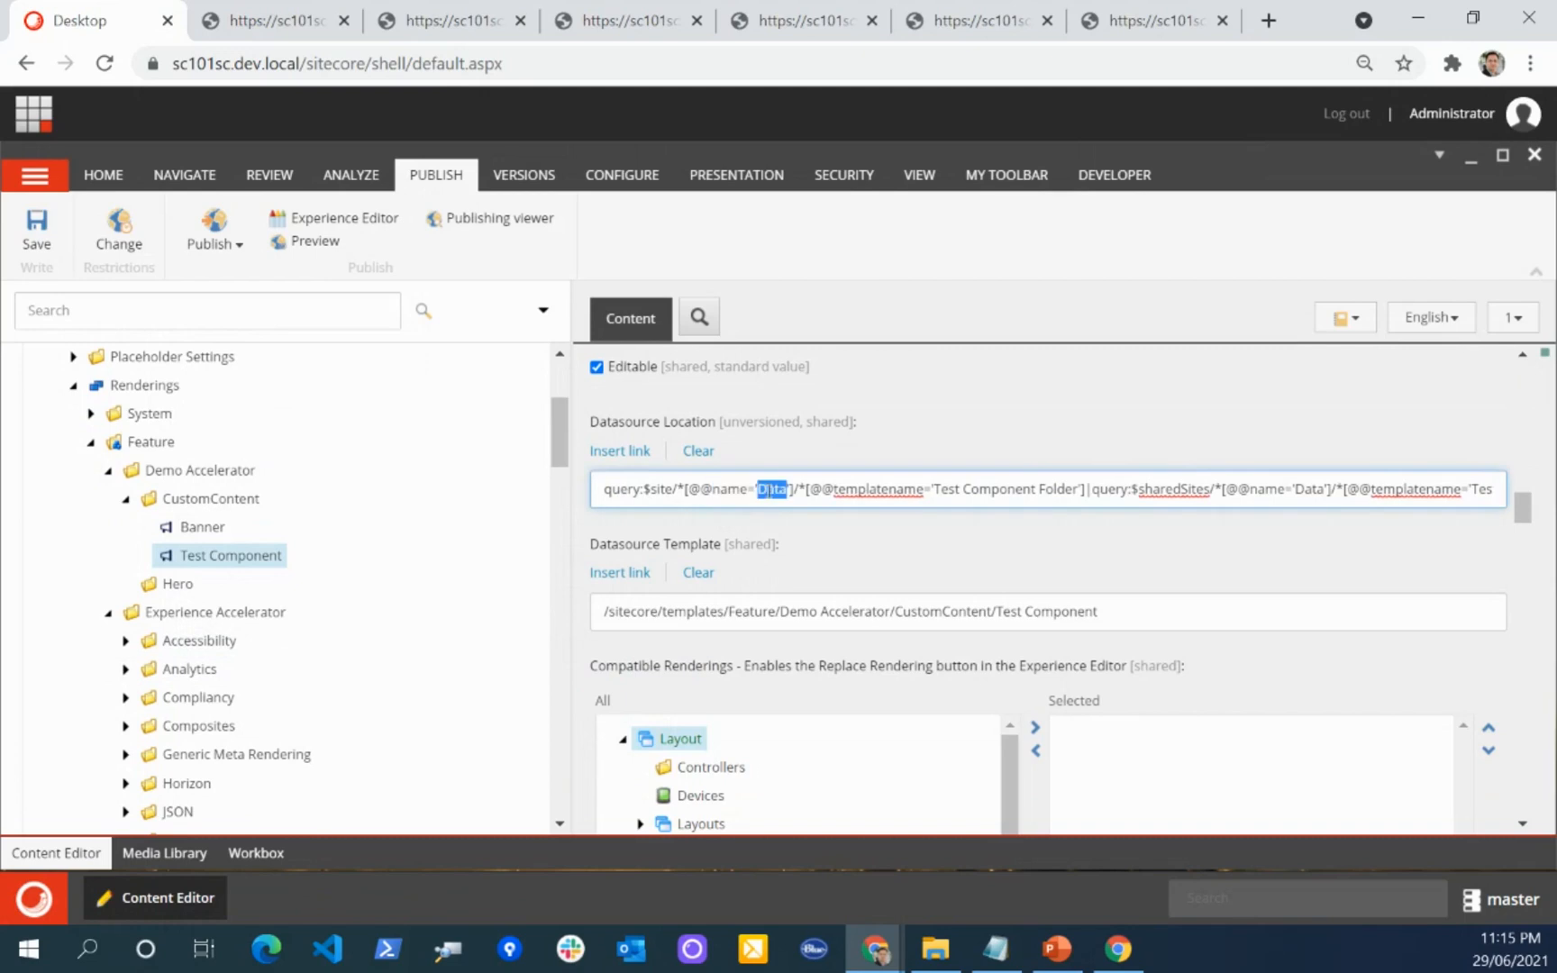
left_click_drag(935, 489, 1087, 489)
Step: Inspect the CustomContent templates under Feature/Demo Accelerator and expand the Test Component Folder template
scroll(273, 579, "down", 15)
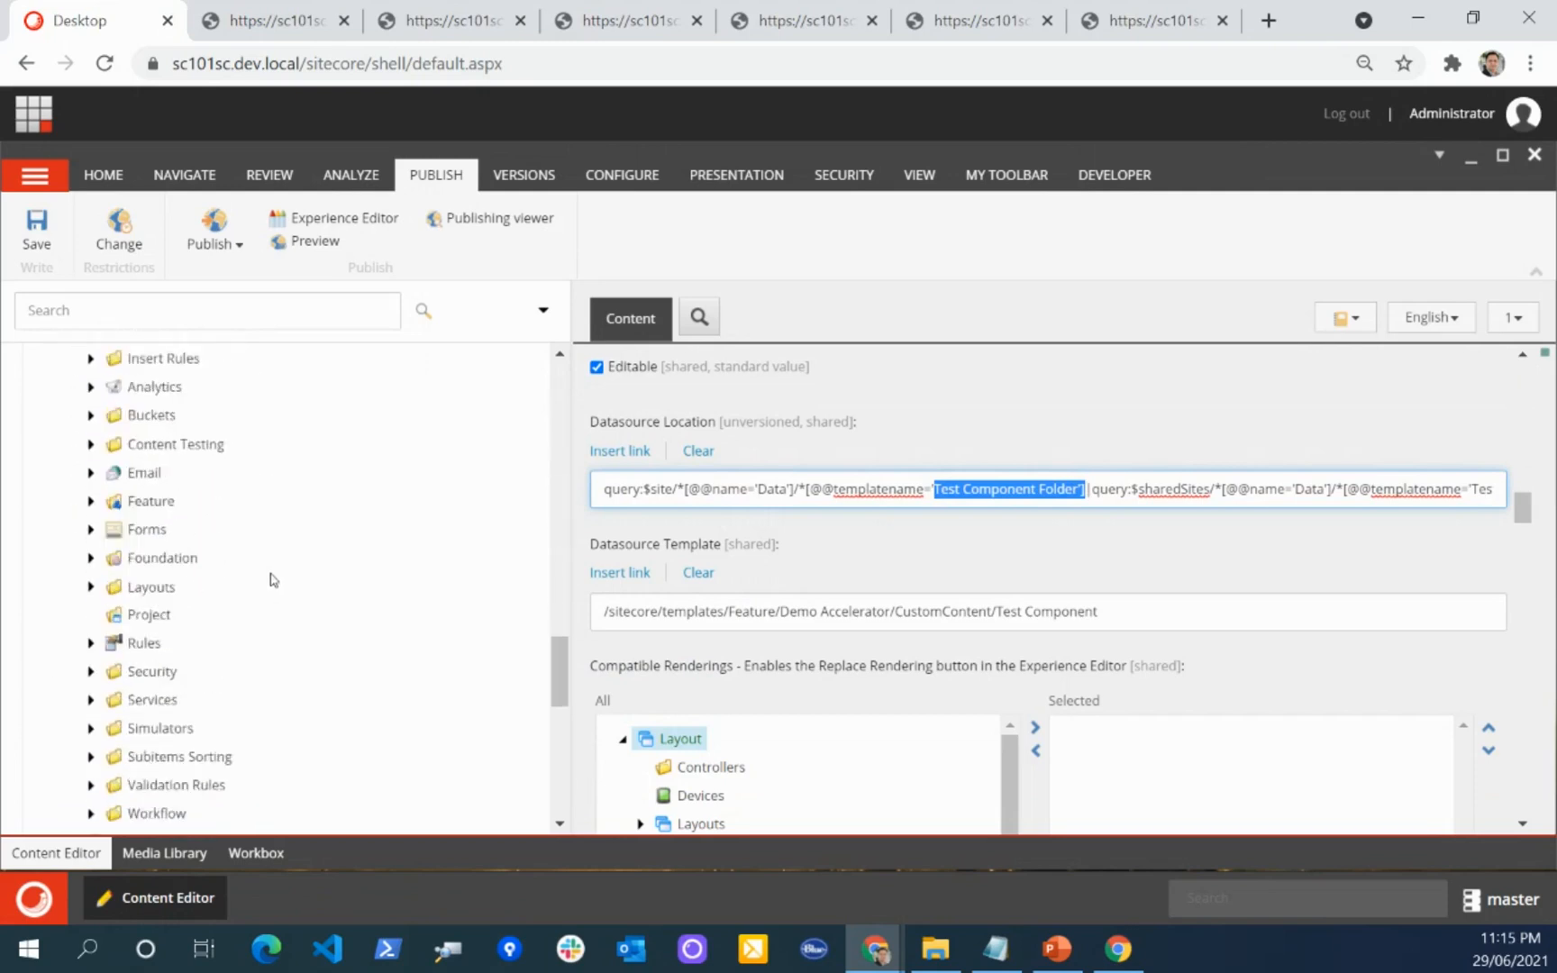
scroll(273, 579, "down", 7)
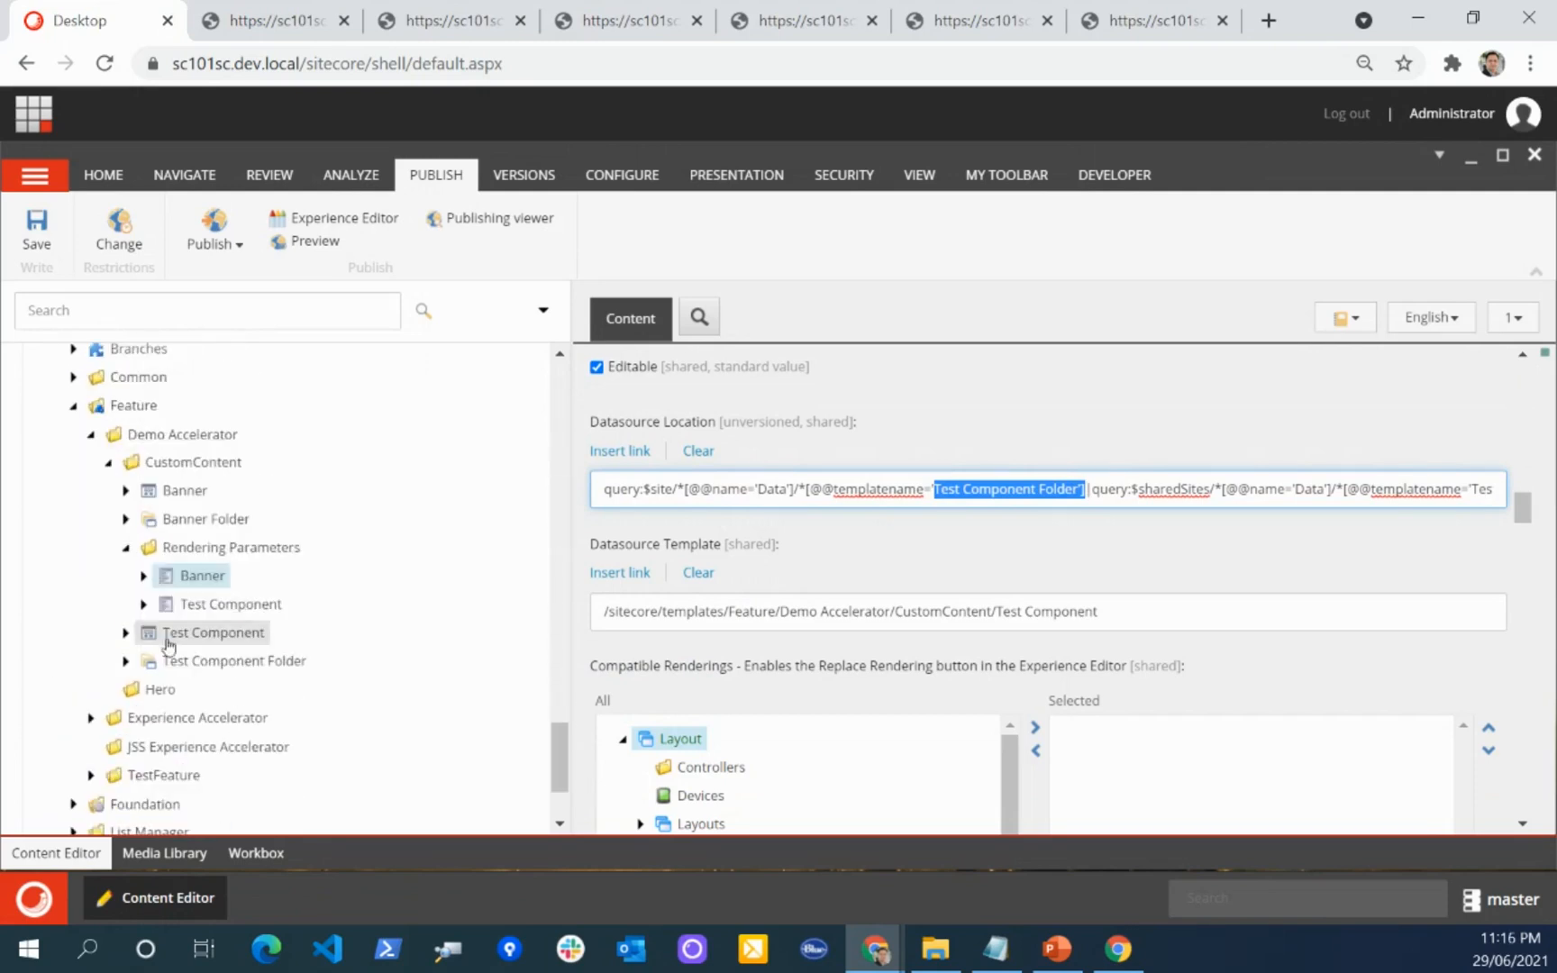
left_click(143, 604)
left_click(144, 605)
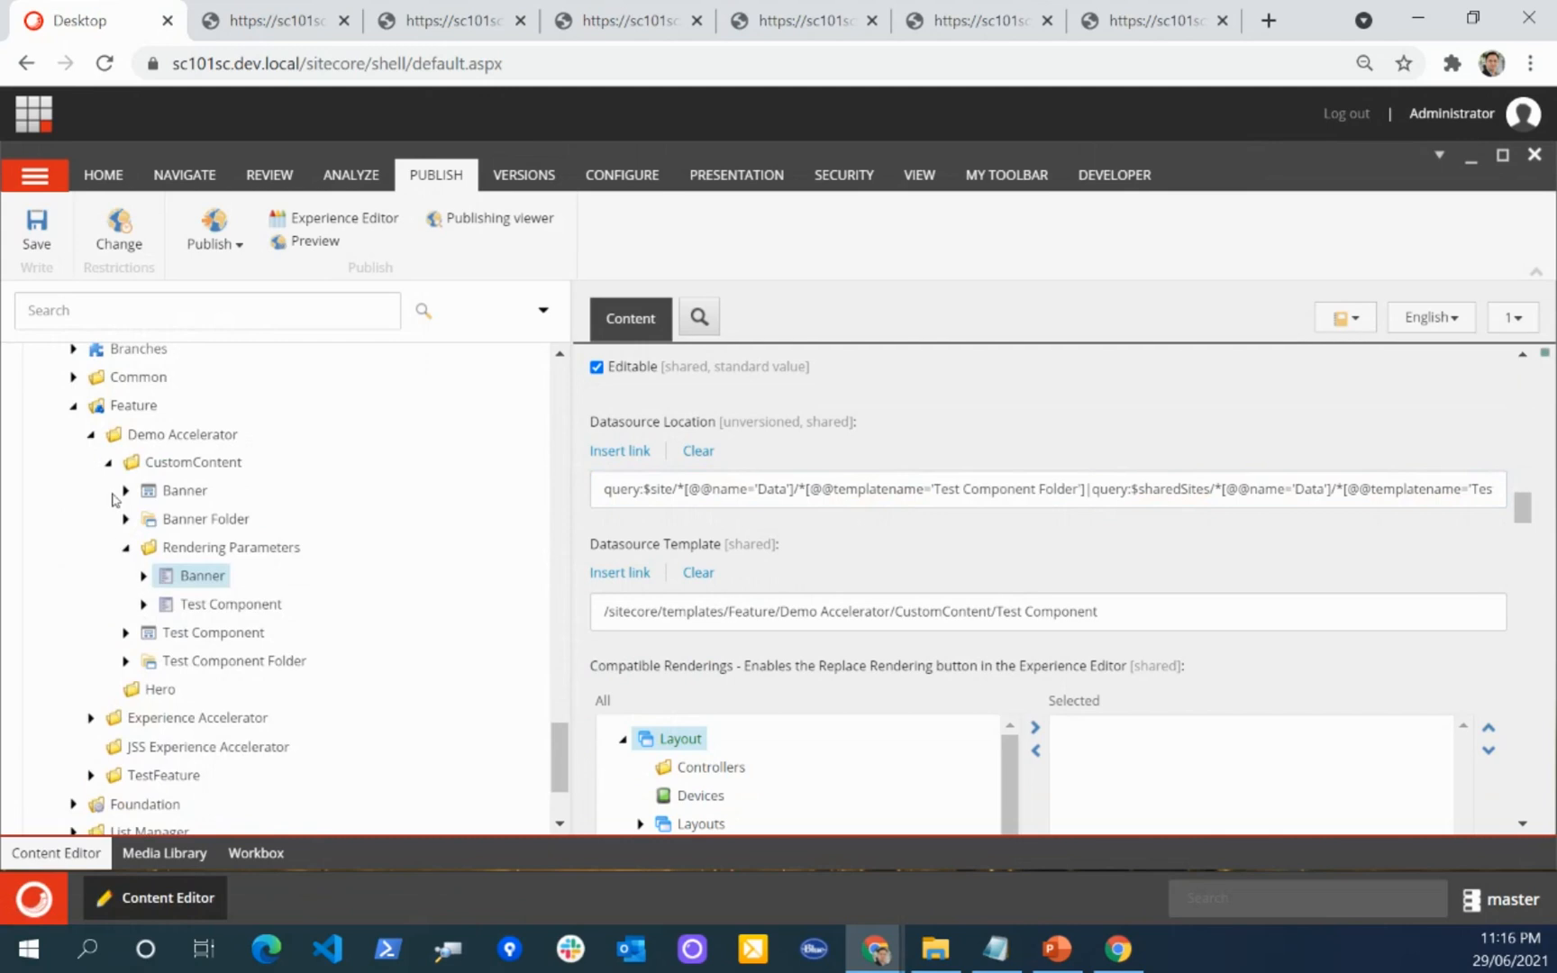
left_click(108, 462)
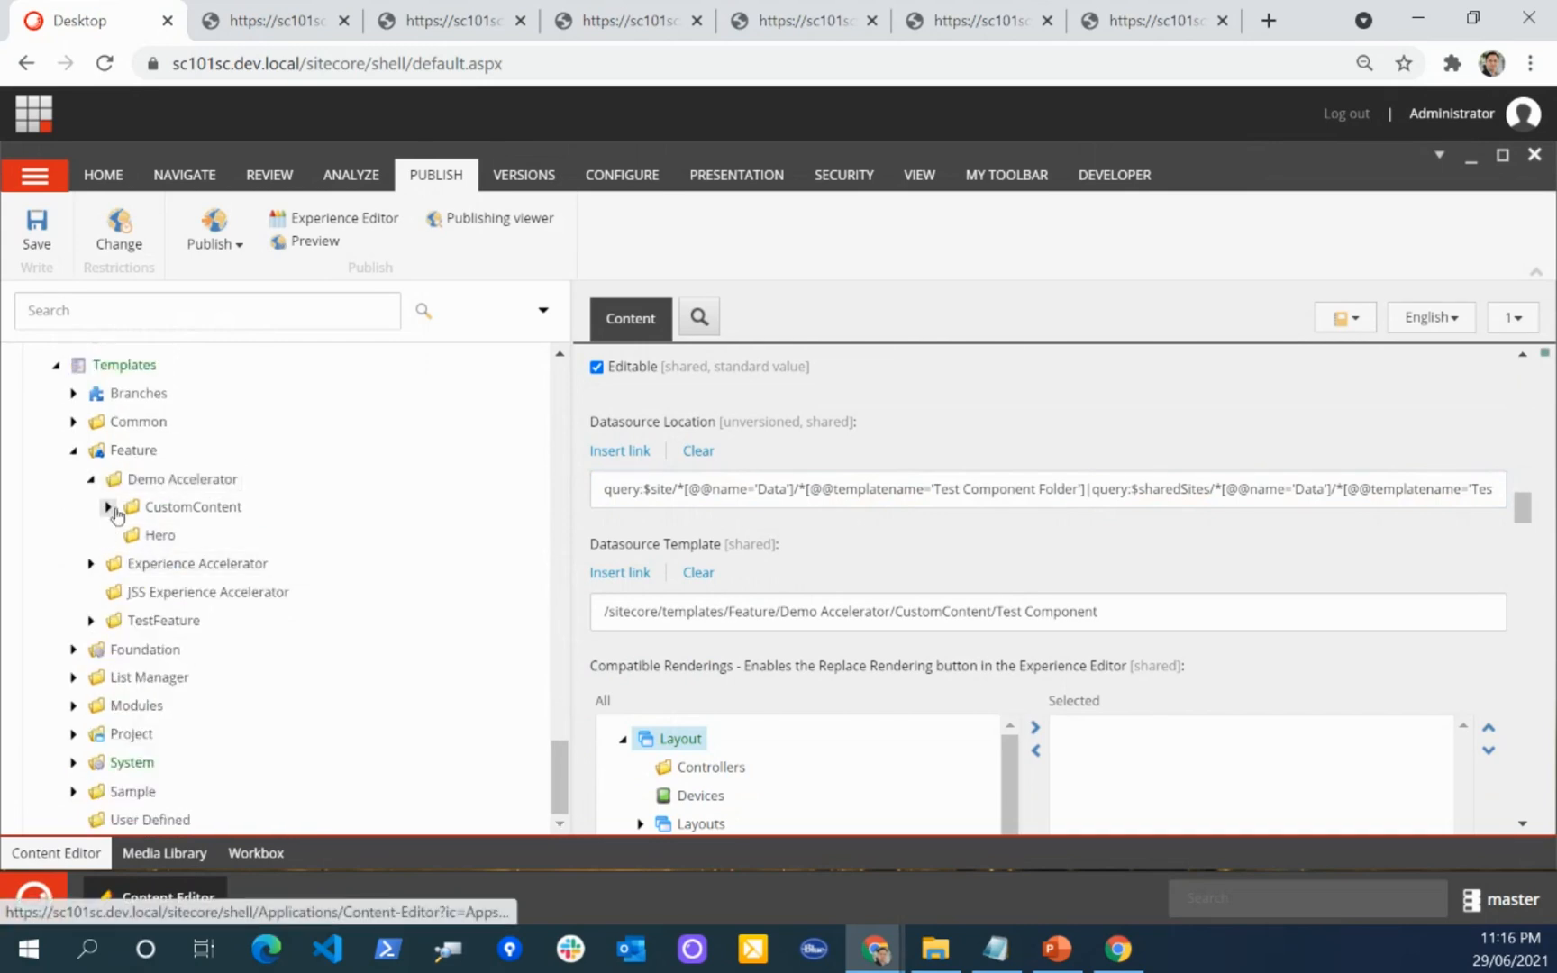
left_click(109, 507)
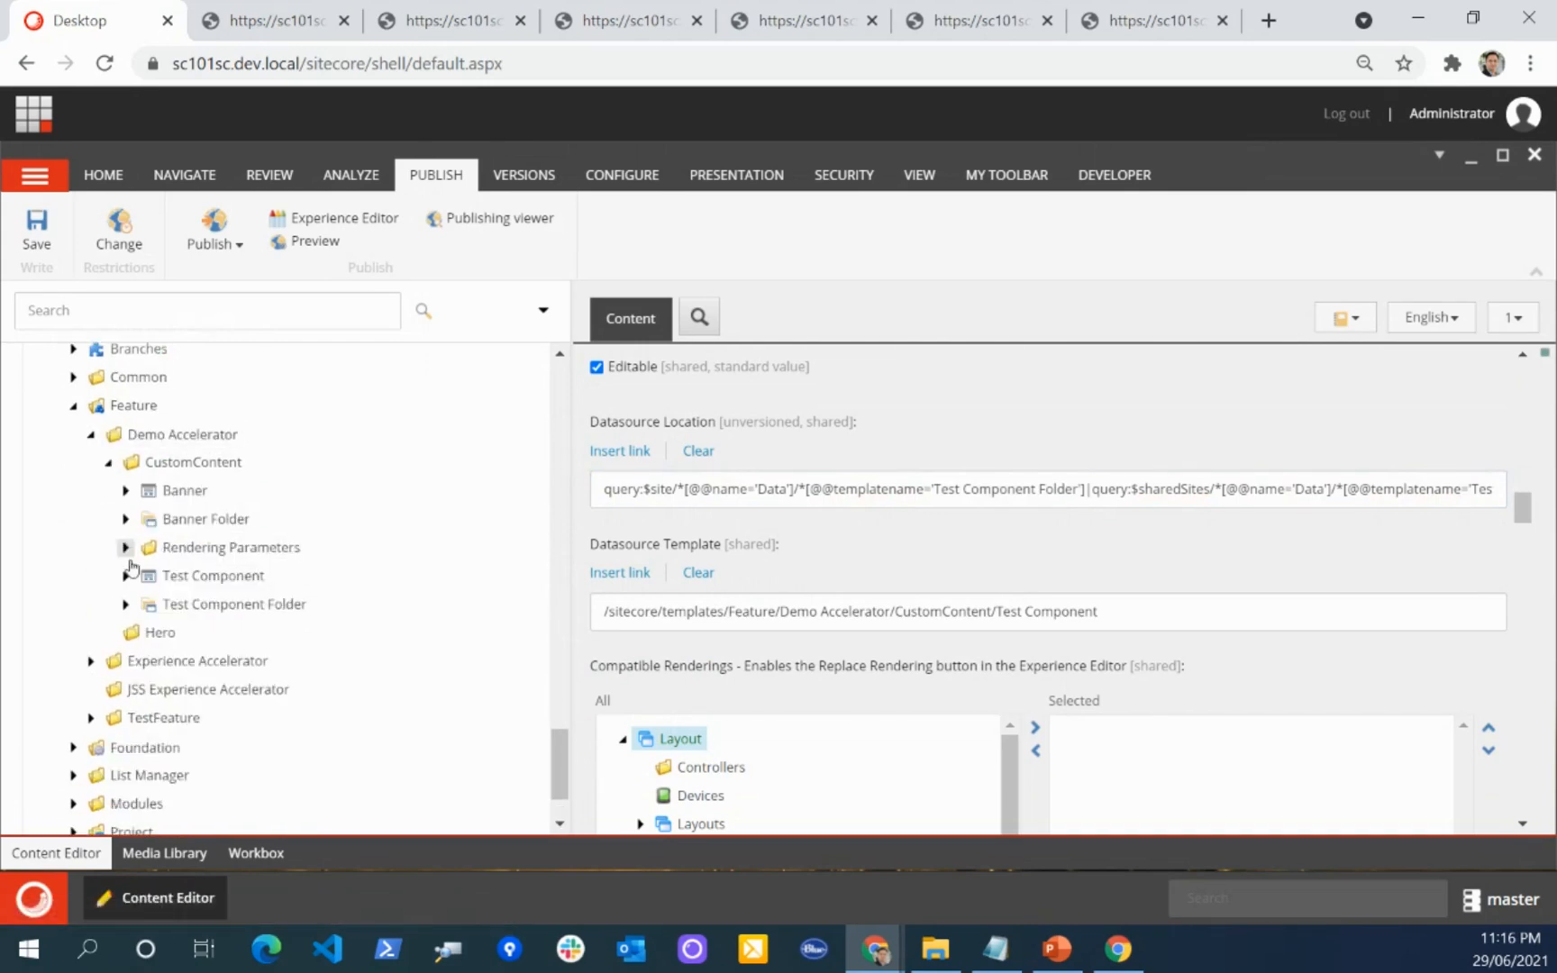
left_click(126, 604)
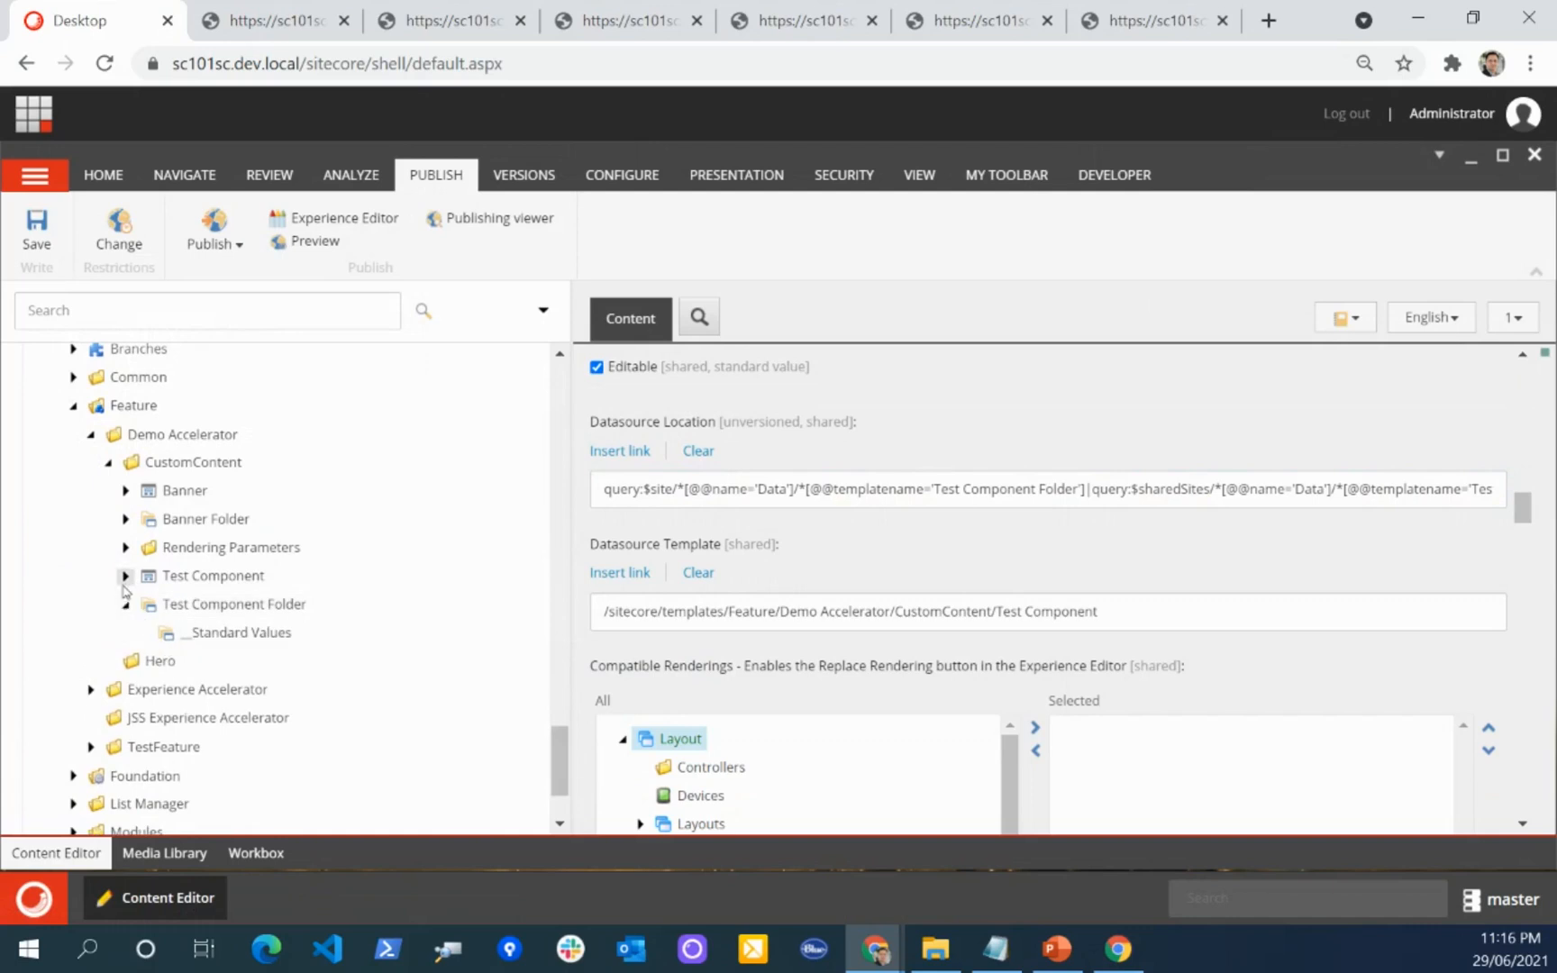
Step: Review Test Component's Datasource Template path and rendering CSS class, and return to its rendering in the content tree
scroll(928, 551, "down", 1)
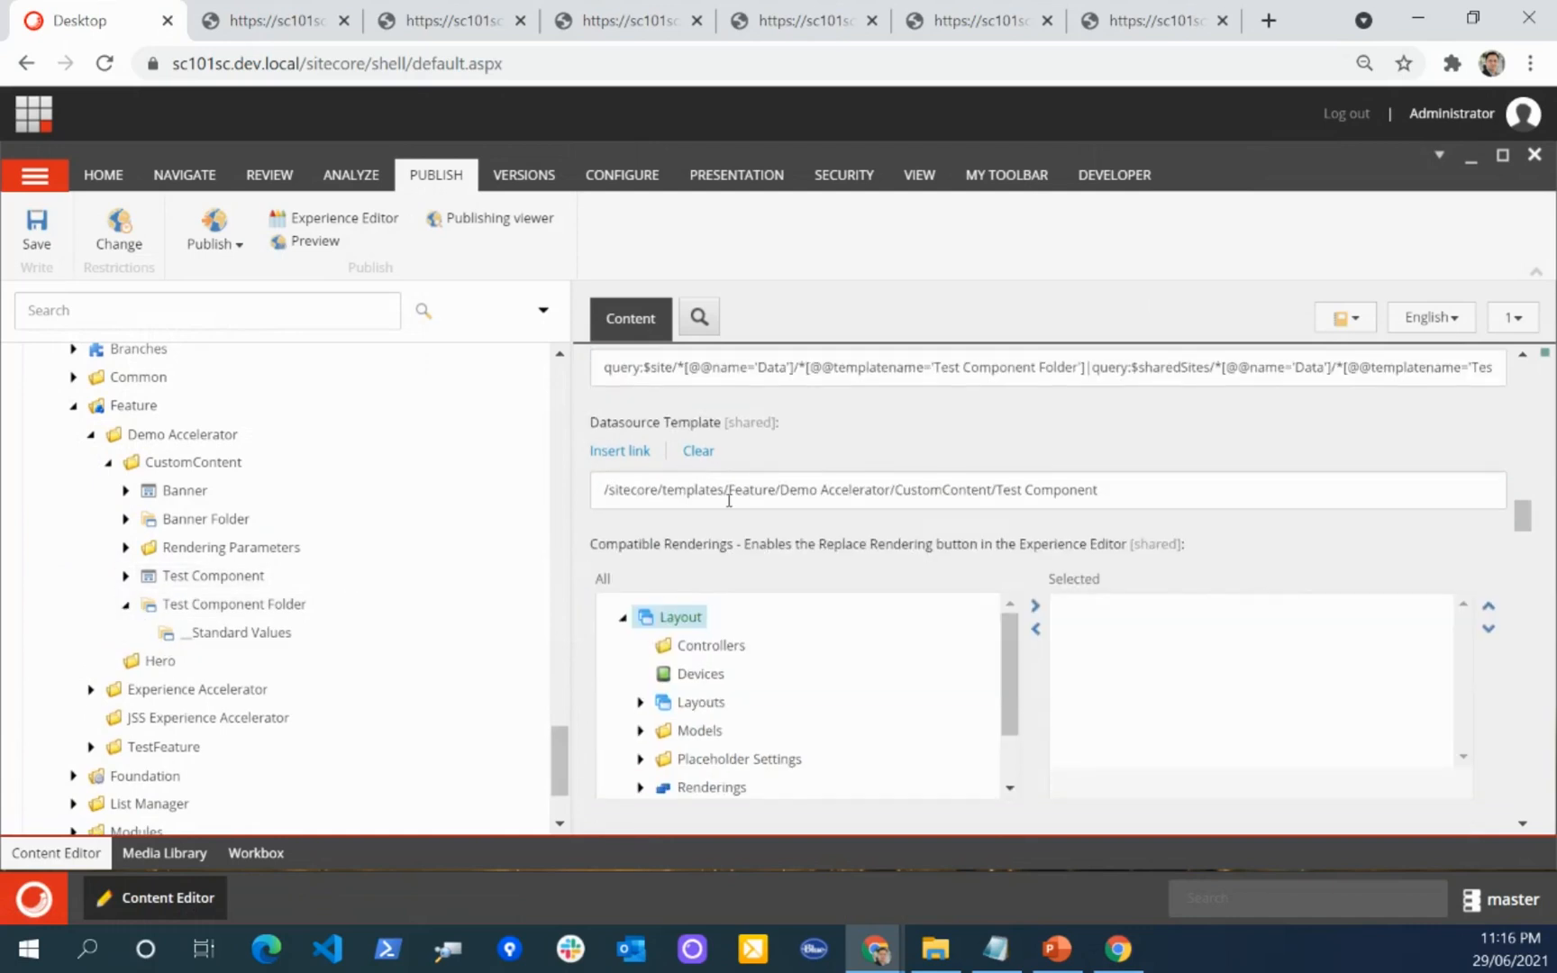
left_click_drag(739, 494, 1241, 487)
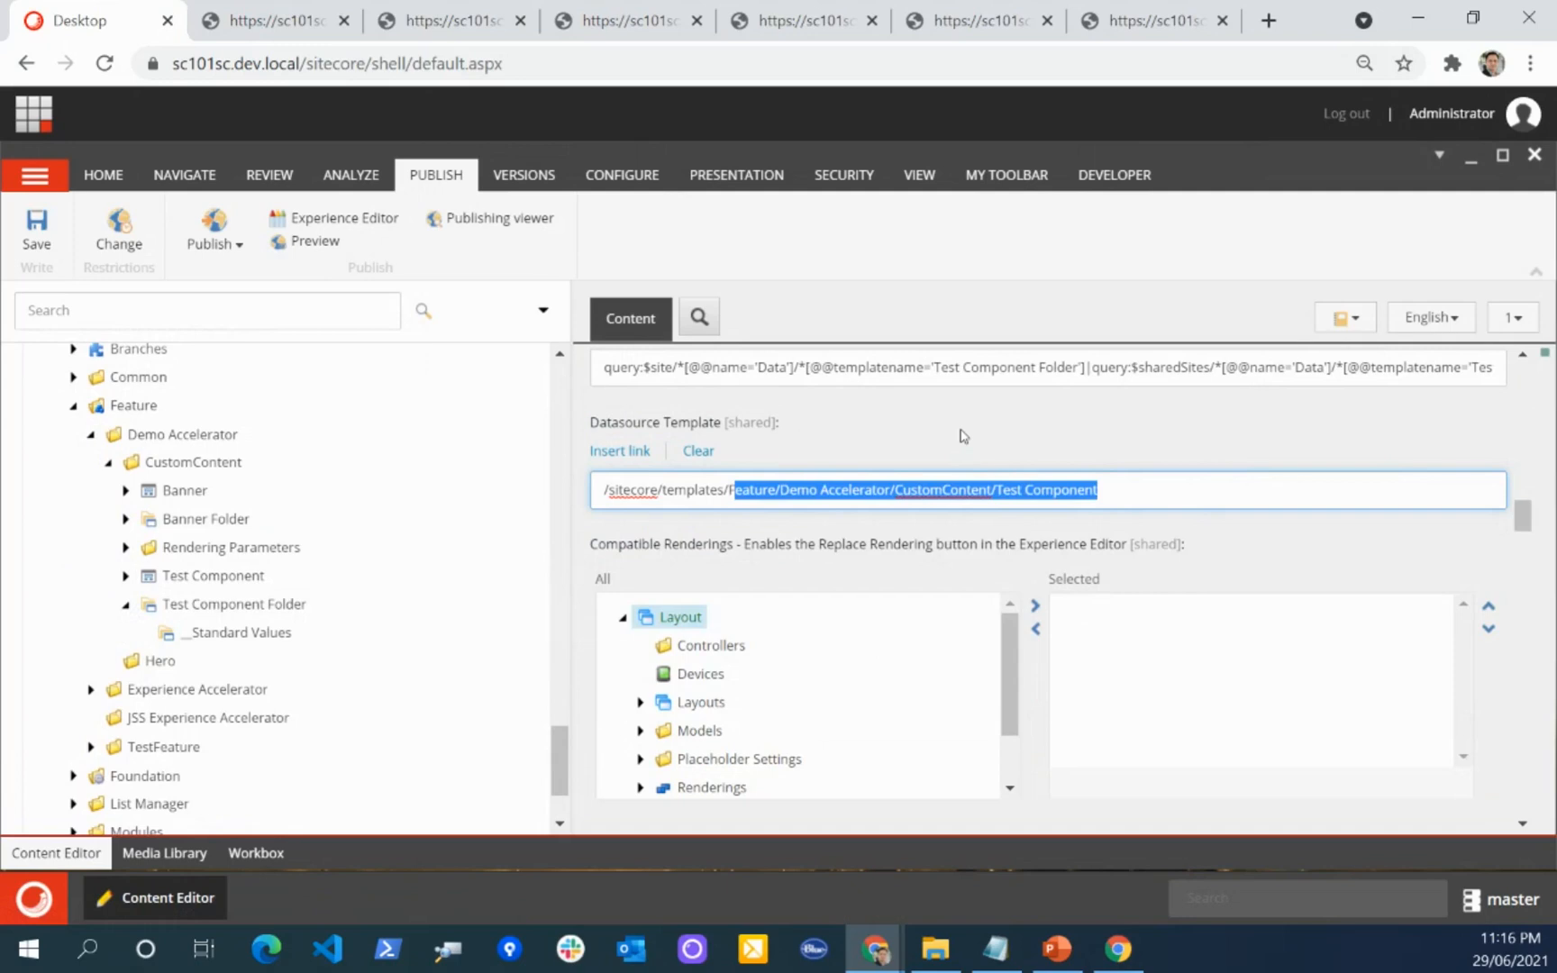
scroll(1000, 471, "down", 8)
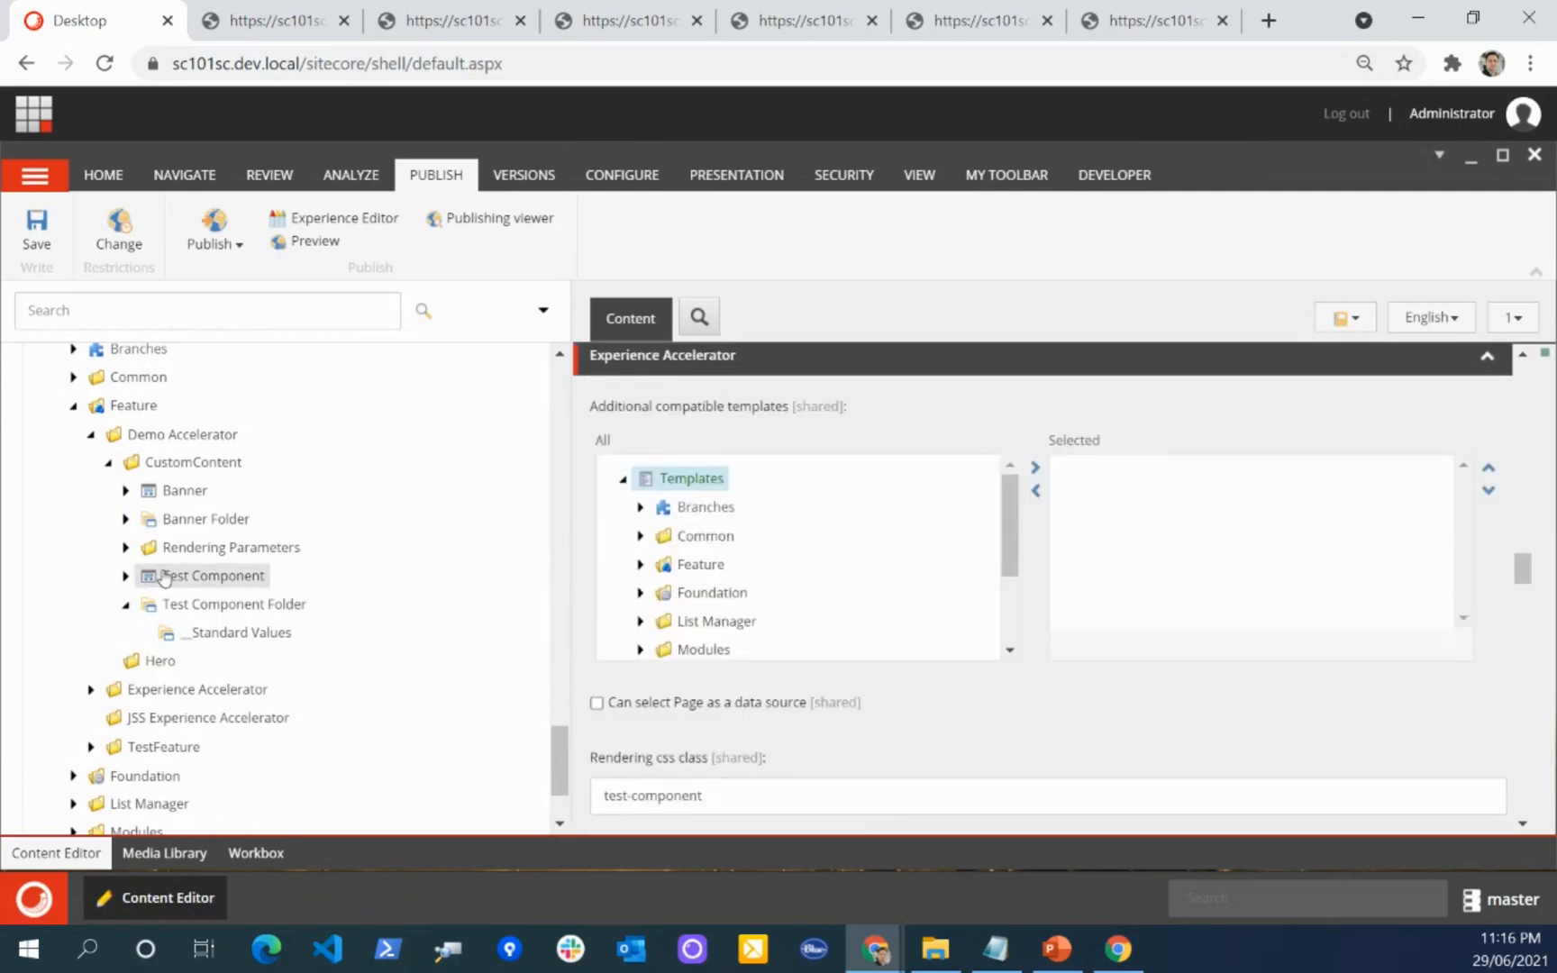
scroll(185, 563, "down", 15)
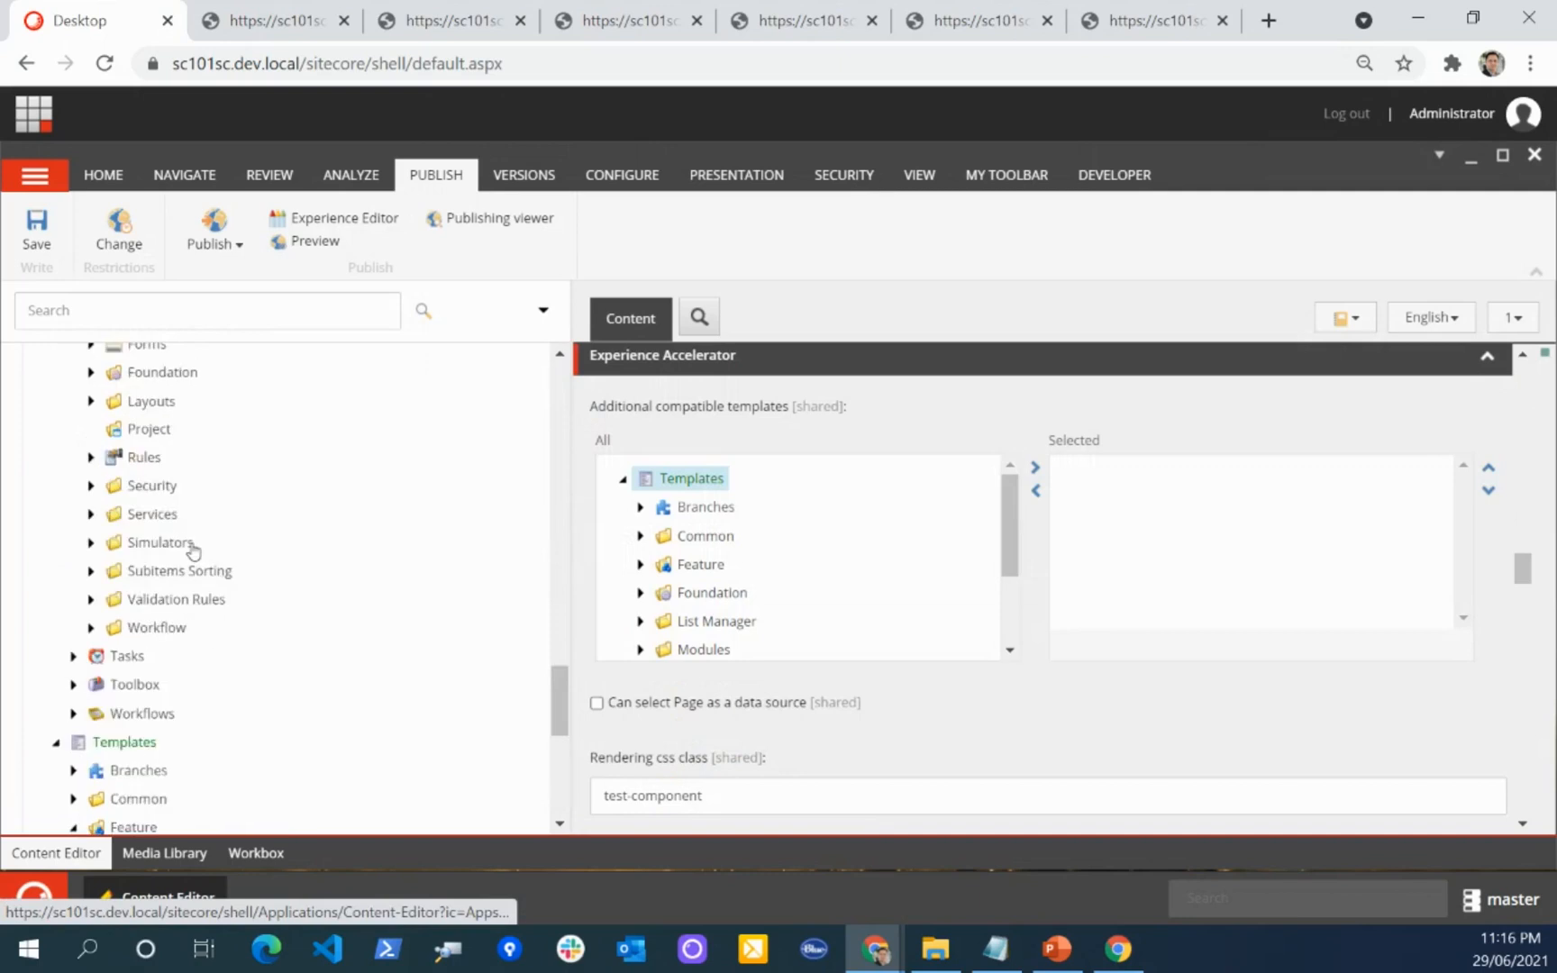
scroll(191, 552, "up", 15)
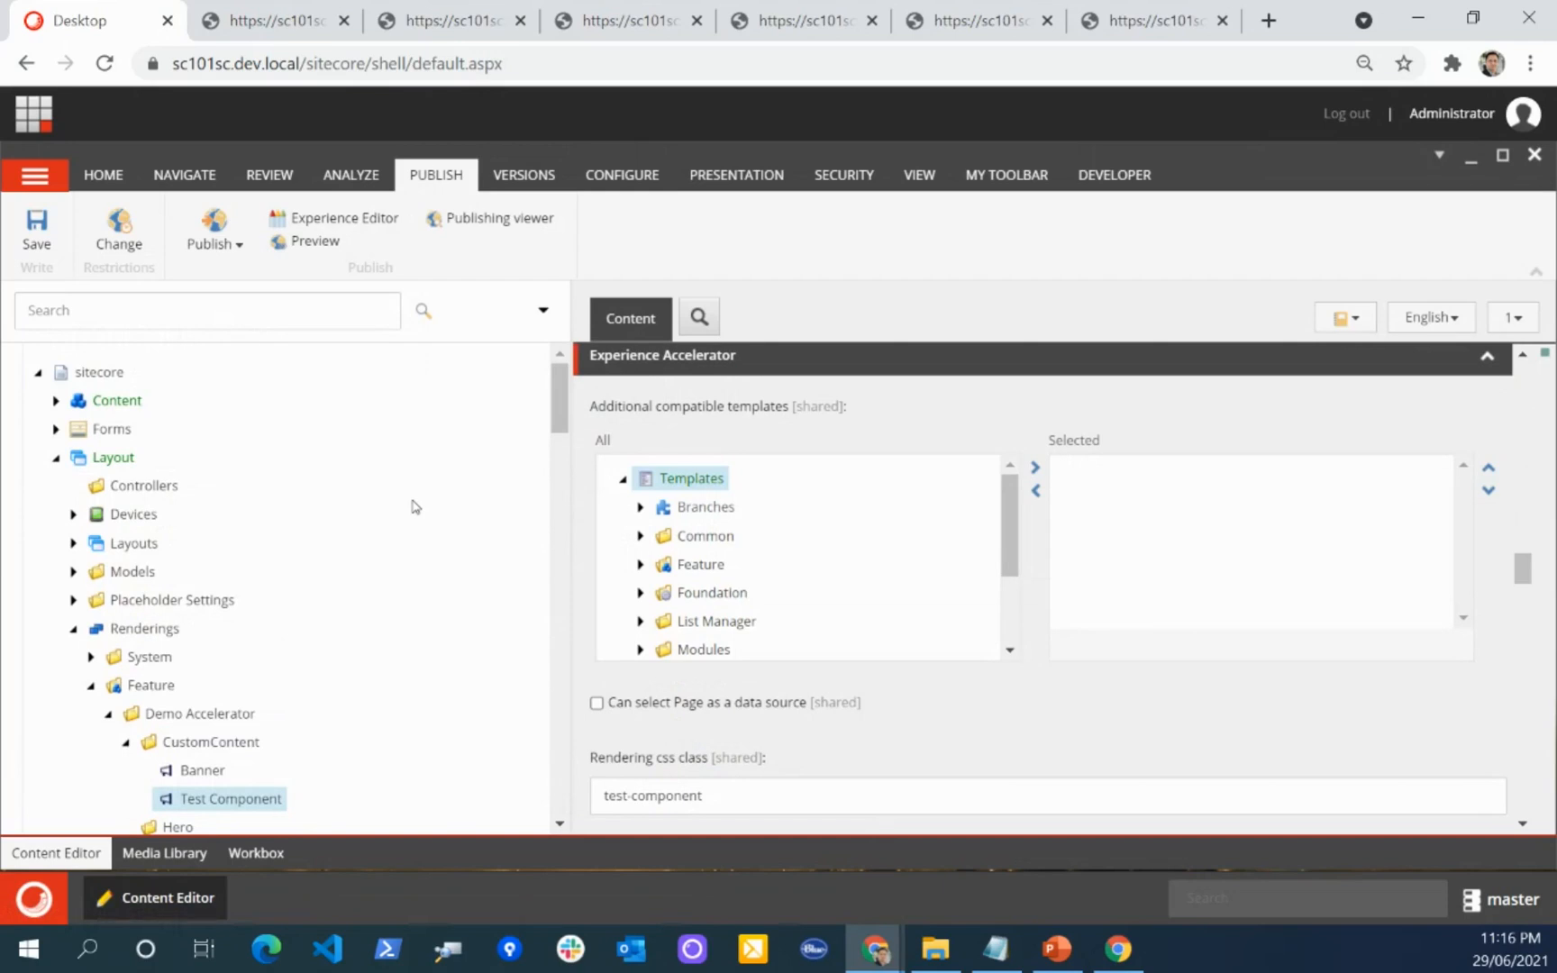
Step: Inspect the field definitions of the Test Component template under CustomContent, and collapse the Layout branch of the content tree
scroll(400, 593, "down", 15)
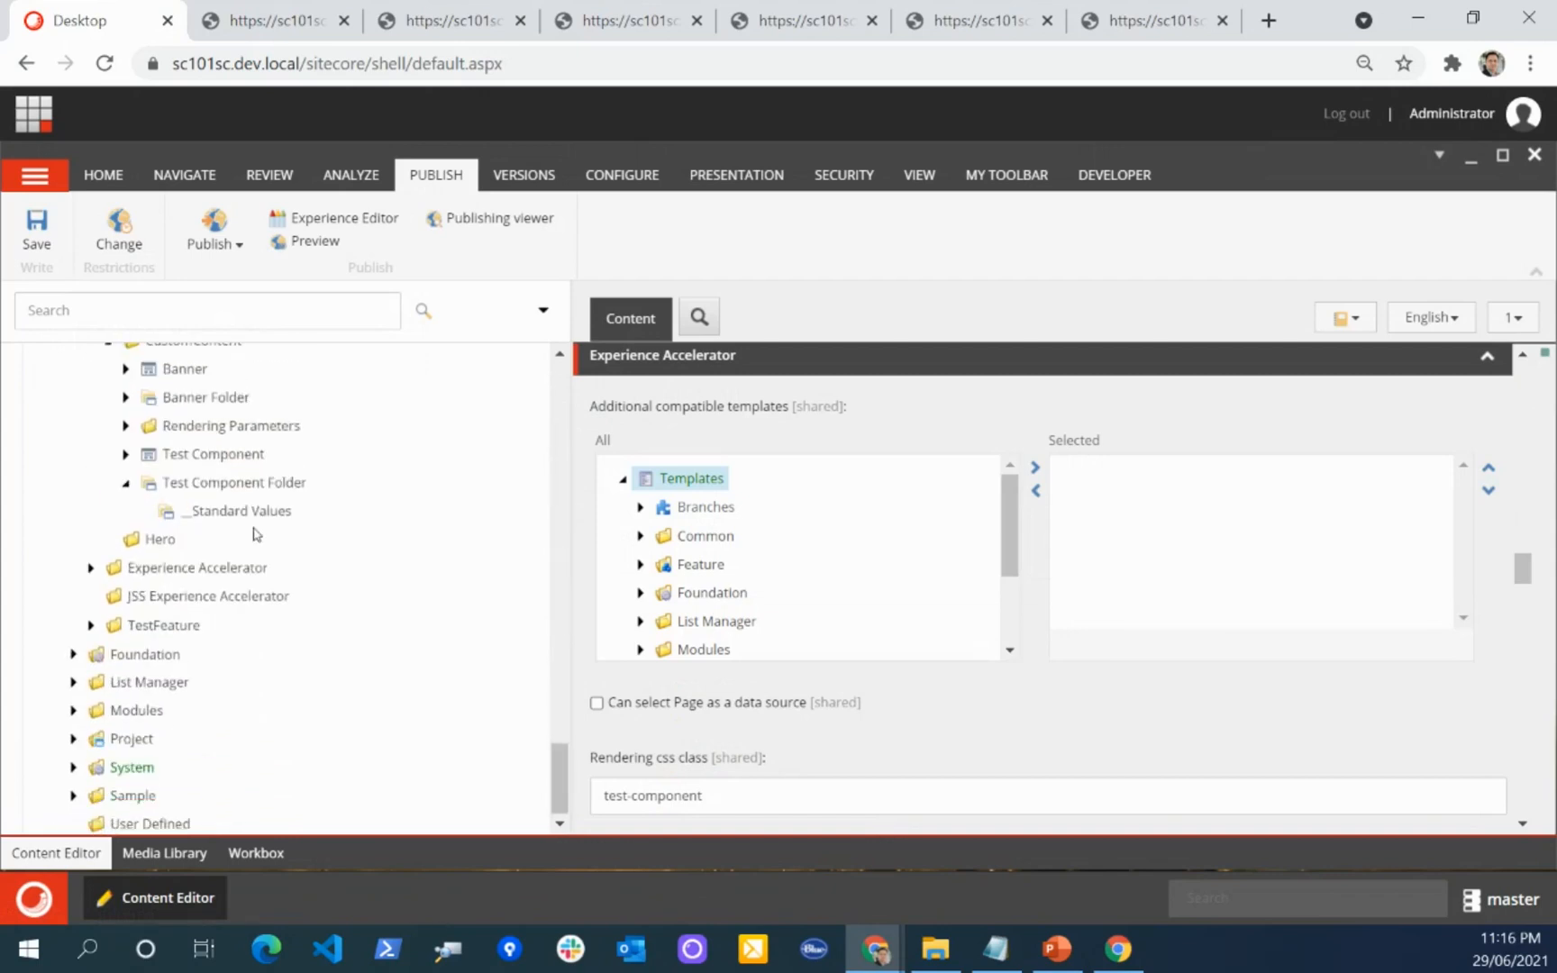
scroll(255, 533, "up", 1)
left_click(209, 577)
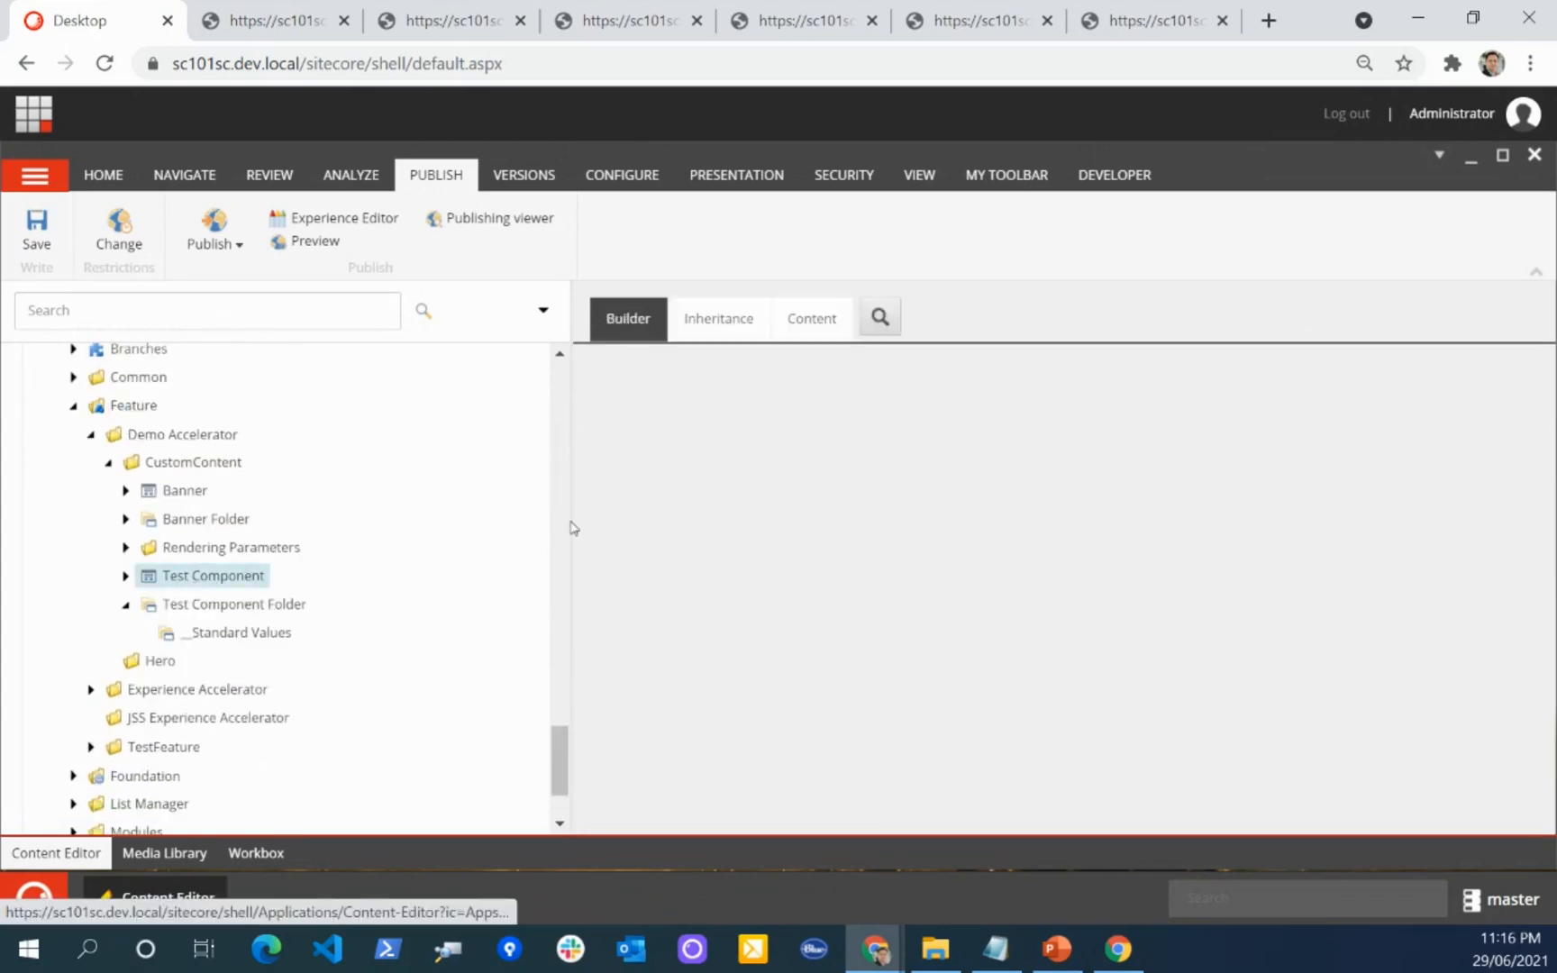
scroll(747, 685, "down", 3)
scroll(242, 554, "up", 5)
scroll(241, 554, "up", 15)
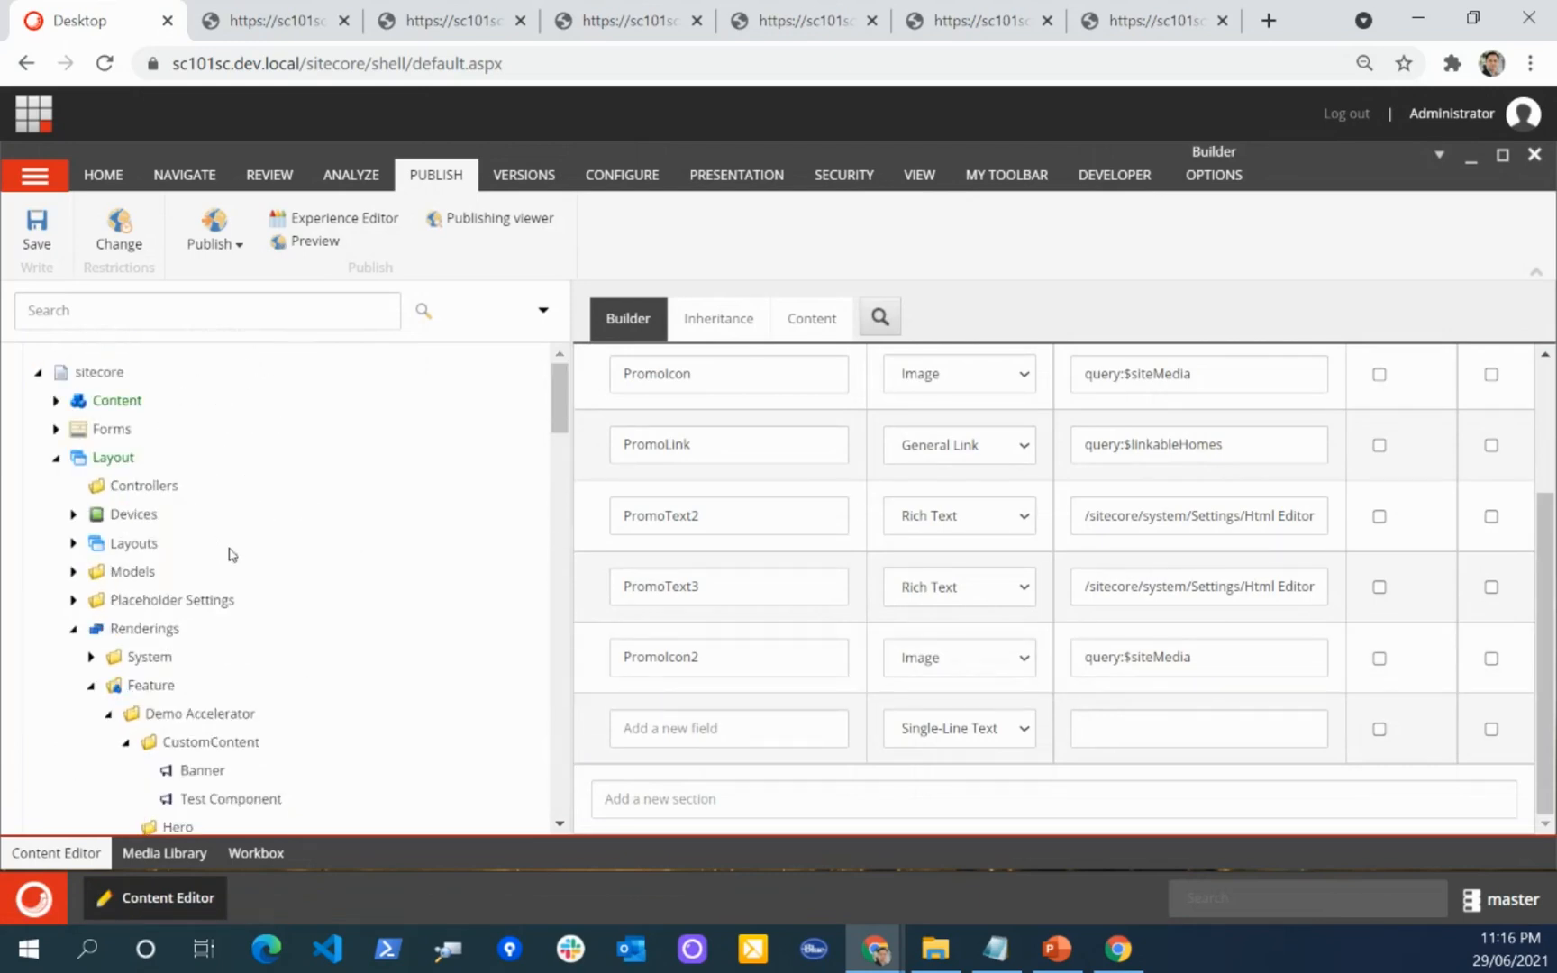
left_click(55, 459)
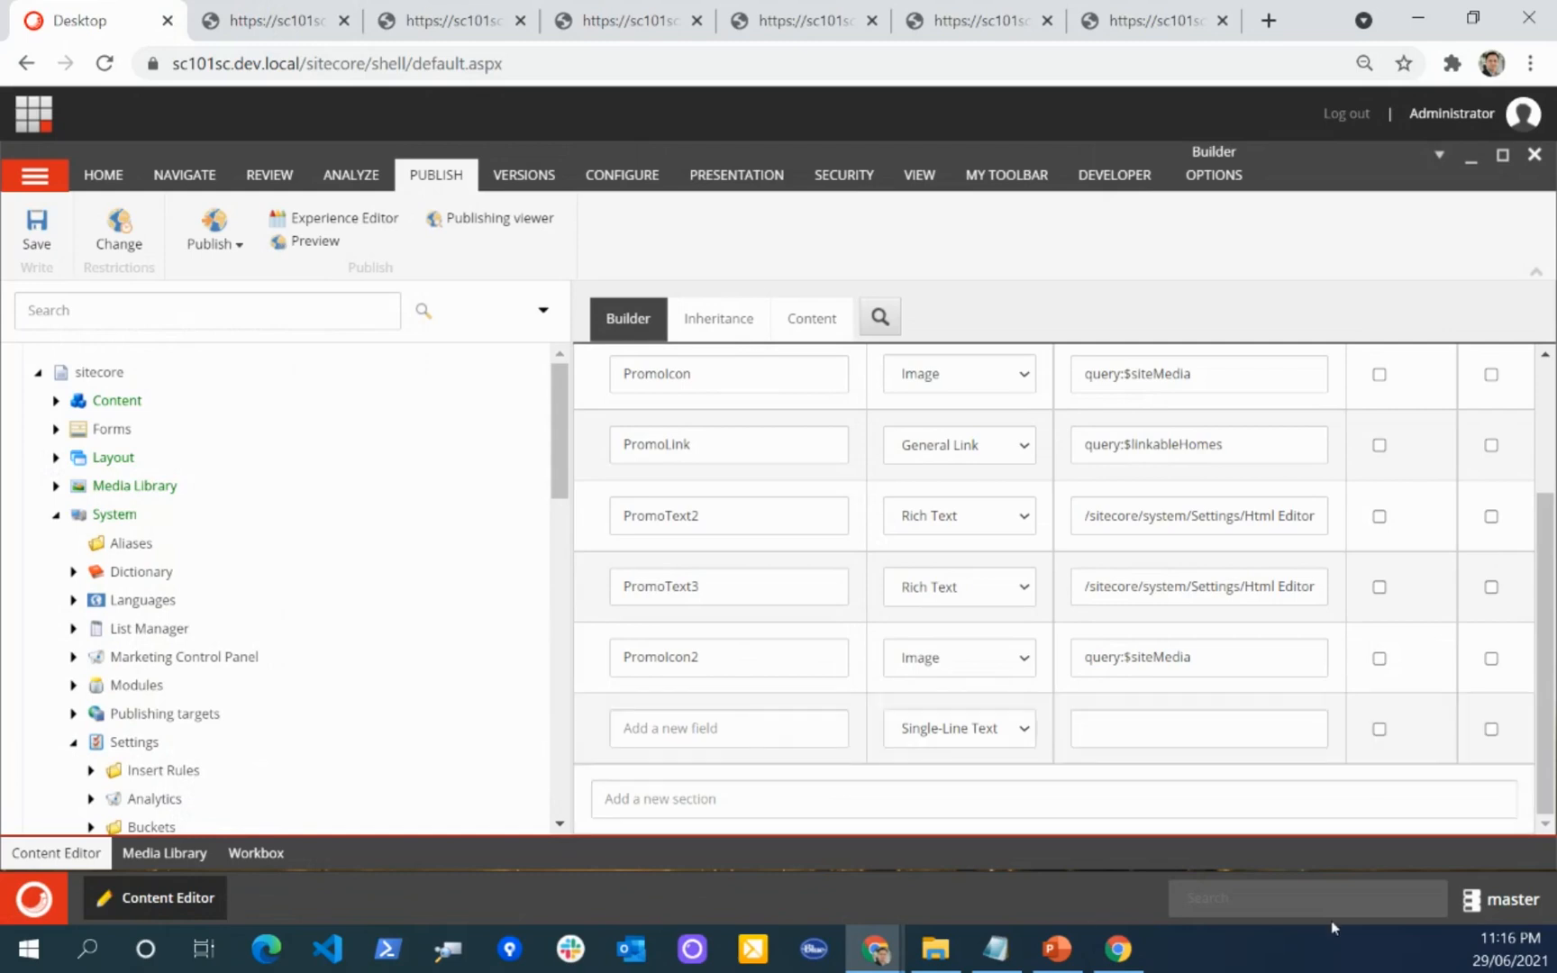
Step: Switch to PowerPoint, present slides 25 through 28 on simple SXA renderings and Scriban, and end the slide show
left_click(1063, 960)
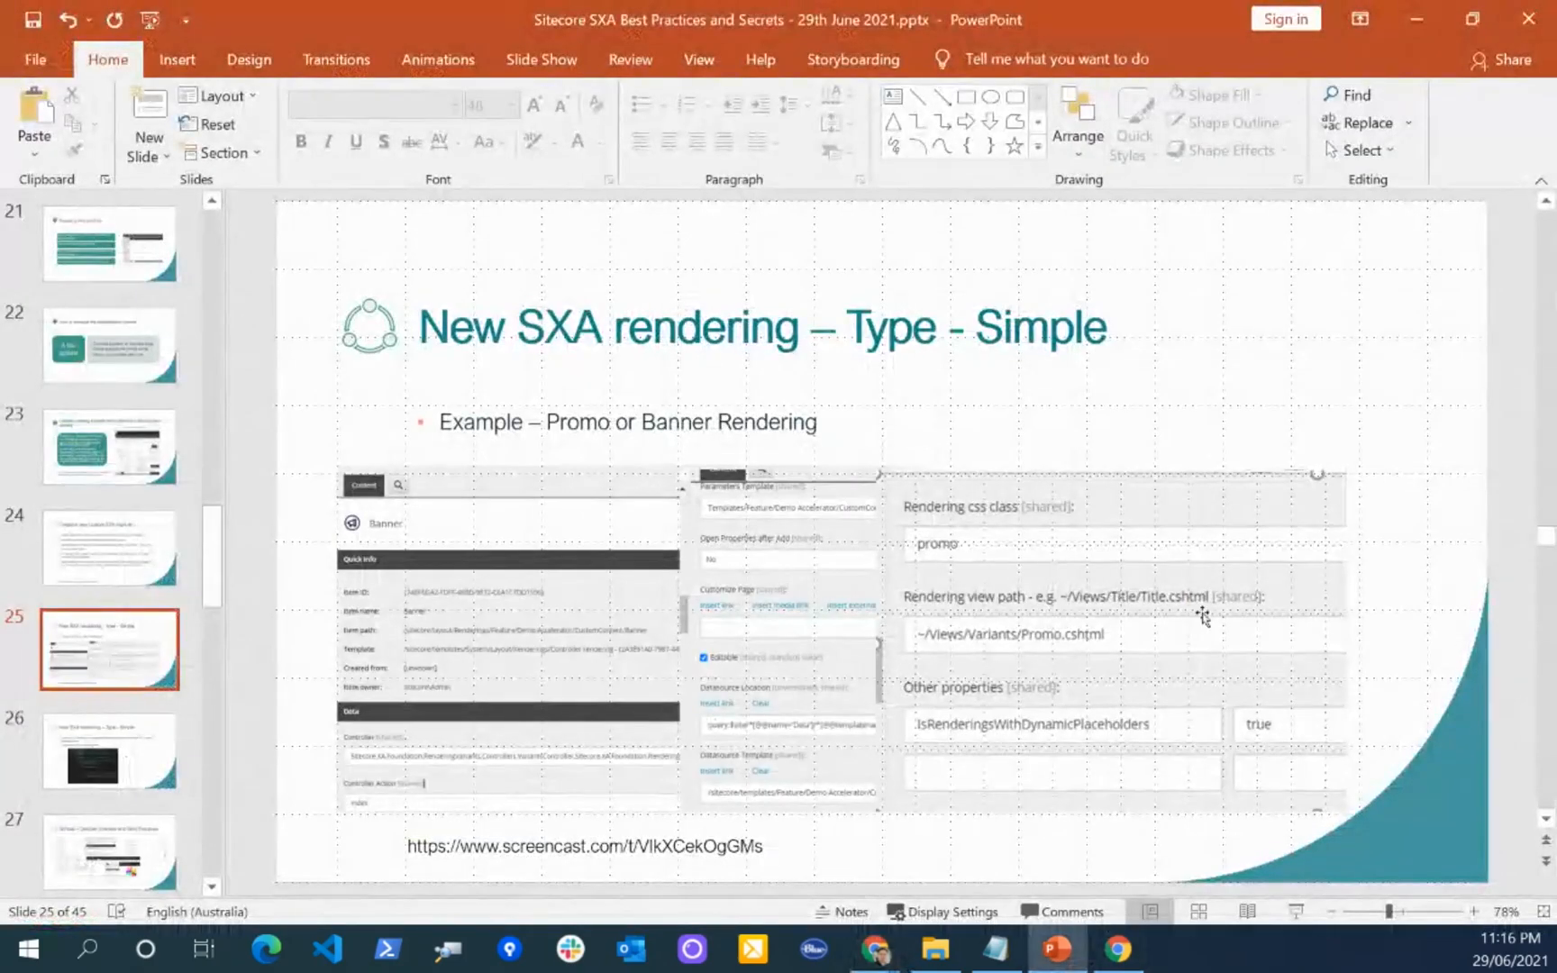
left_click(1295, 912)
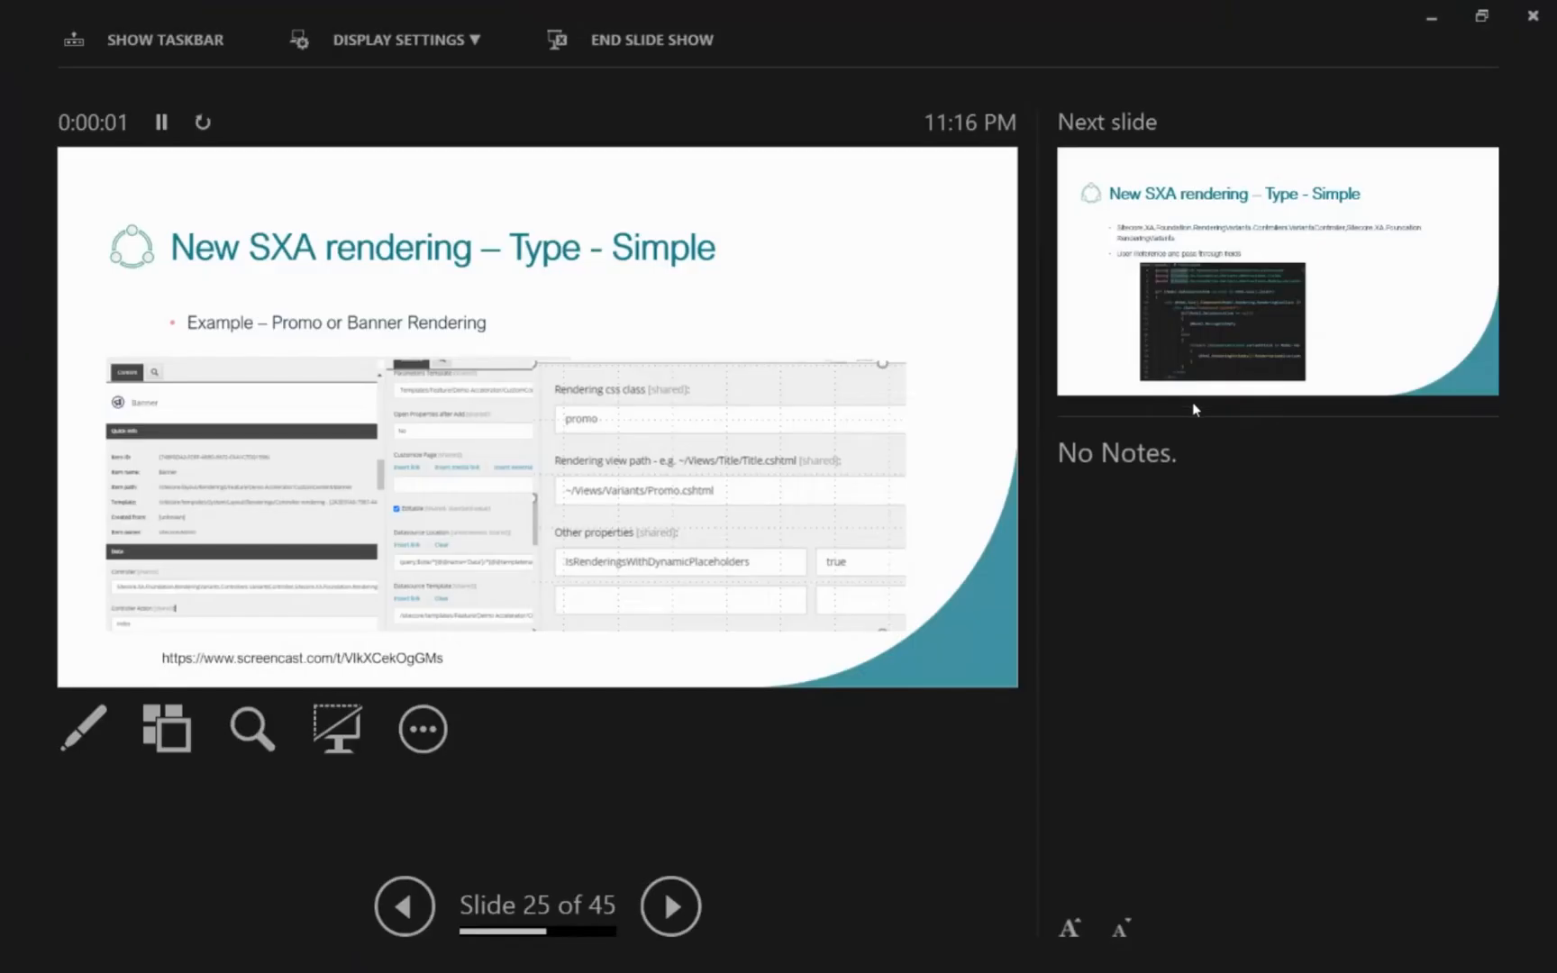
key("Right")
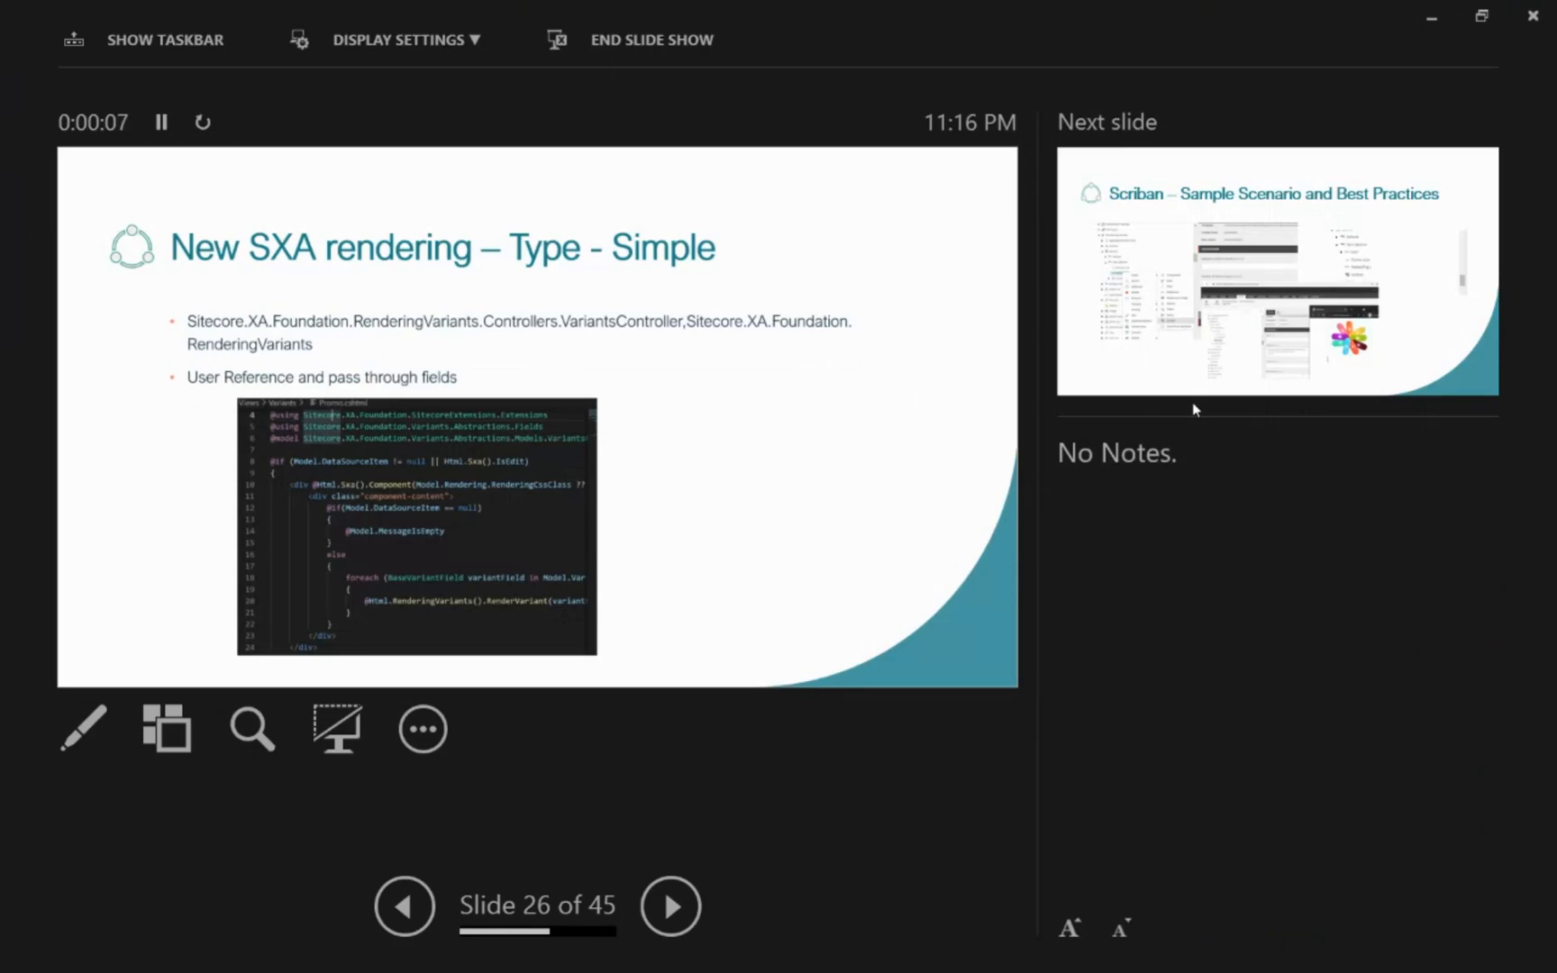
key("Right")
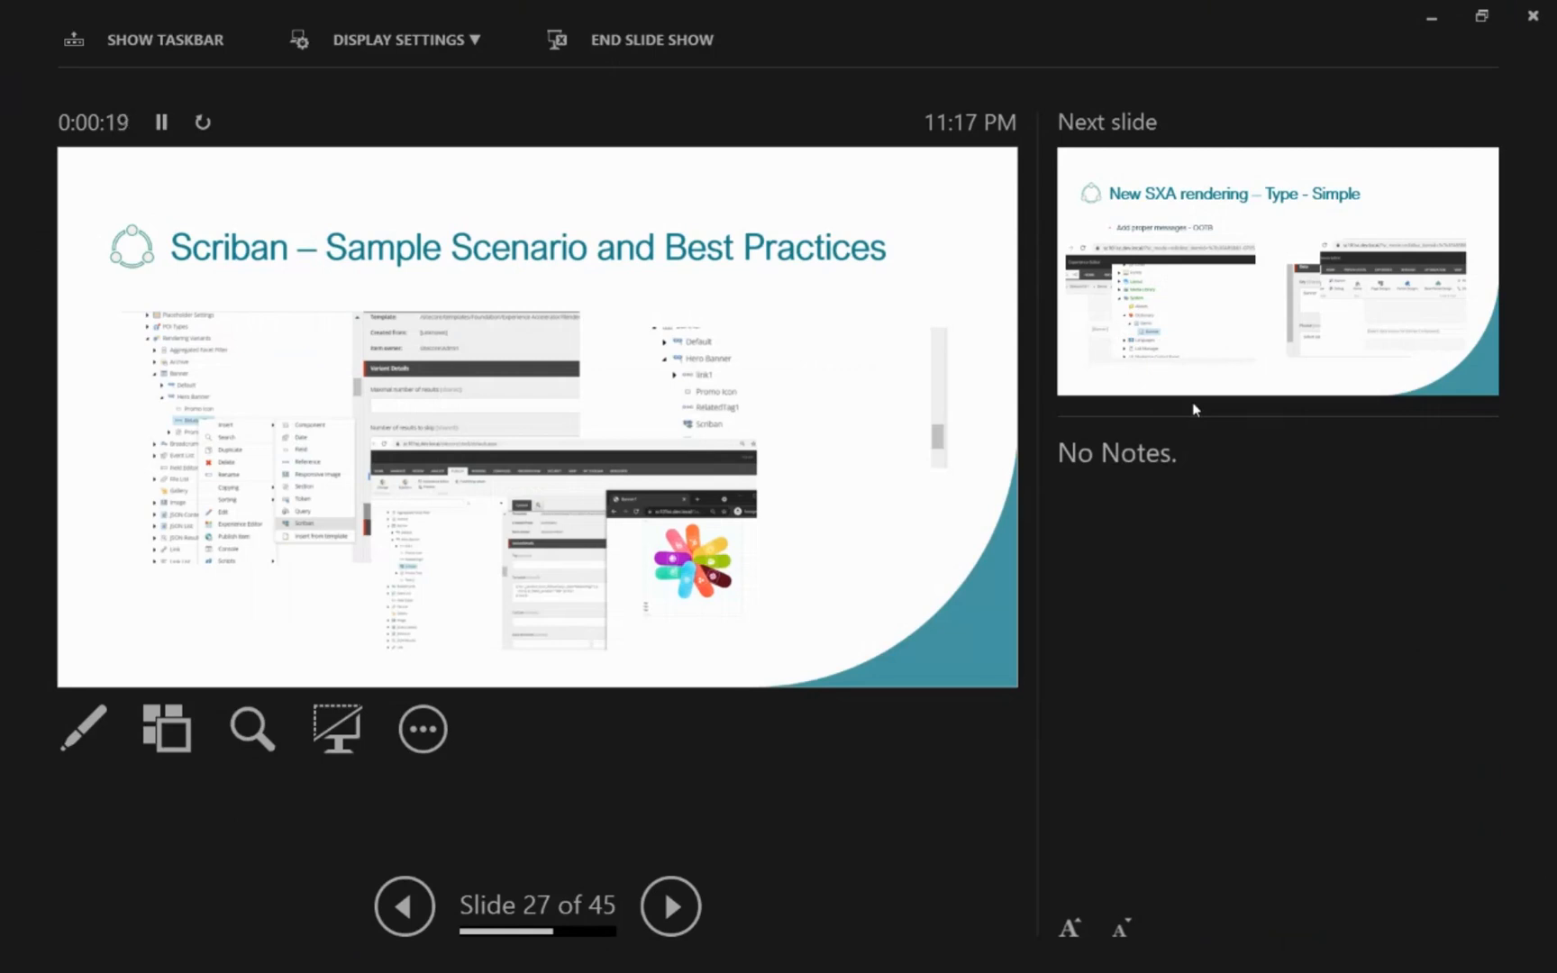
key("Right")
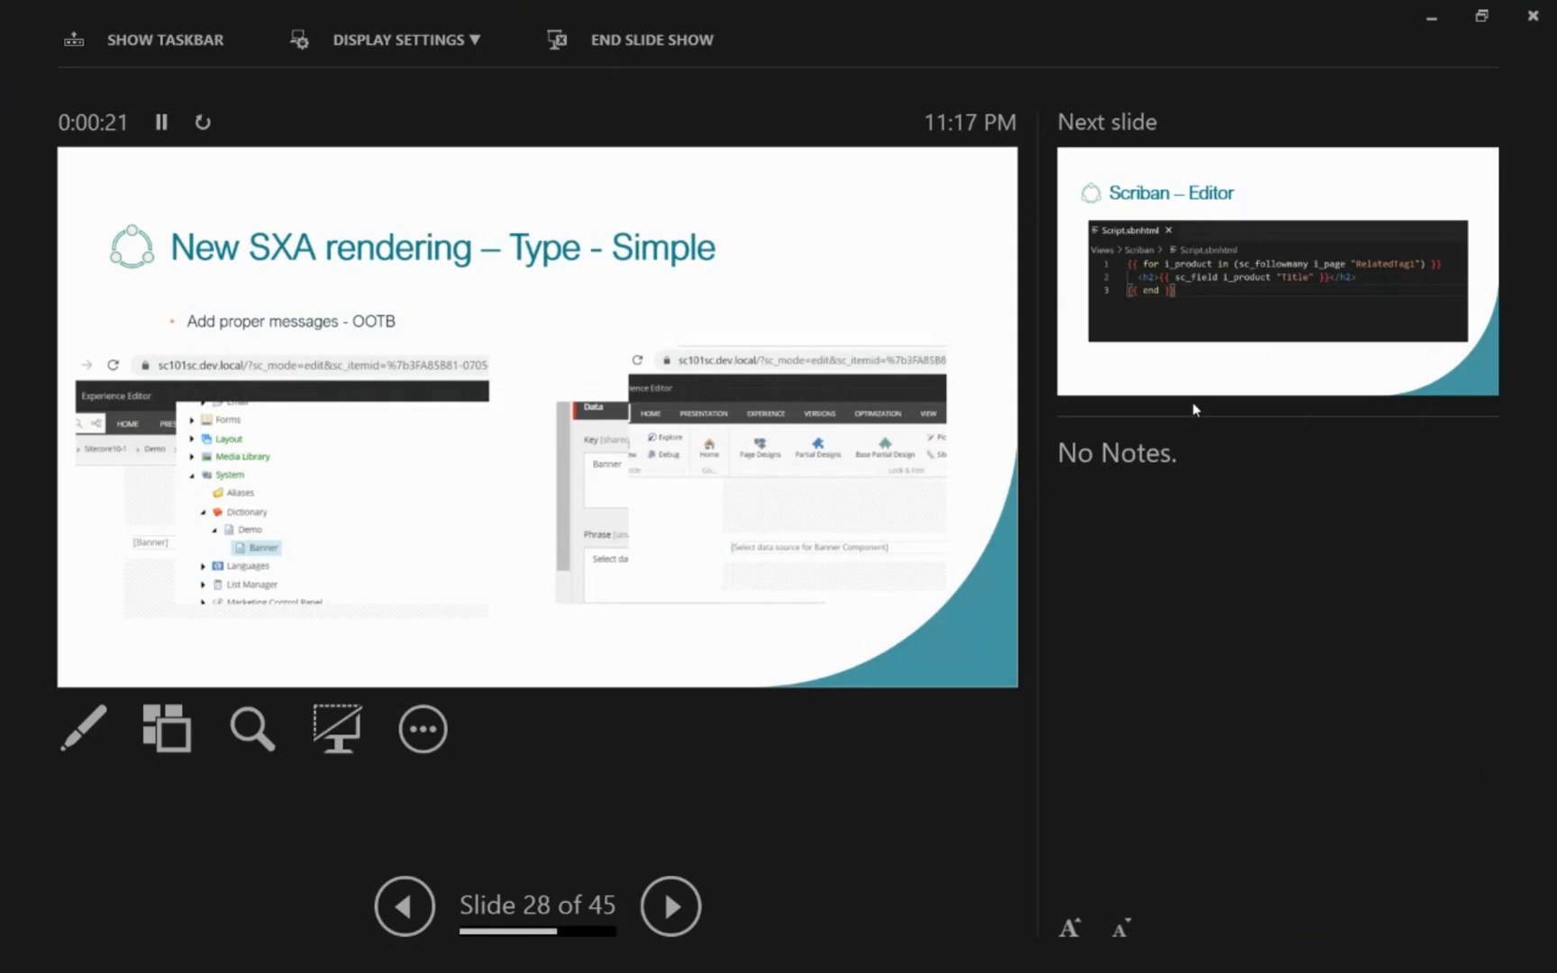
key("Escape")
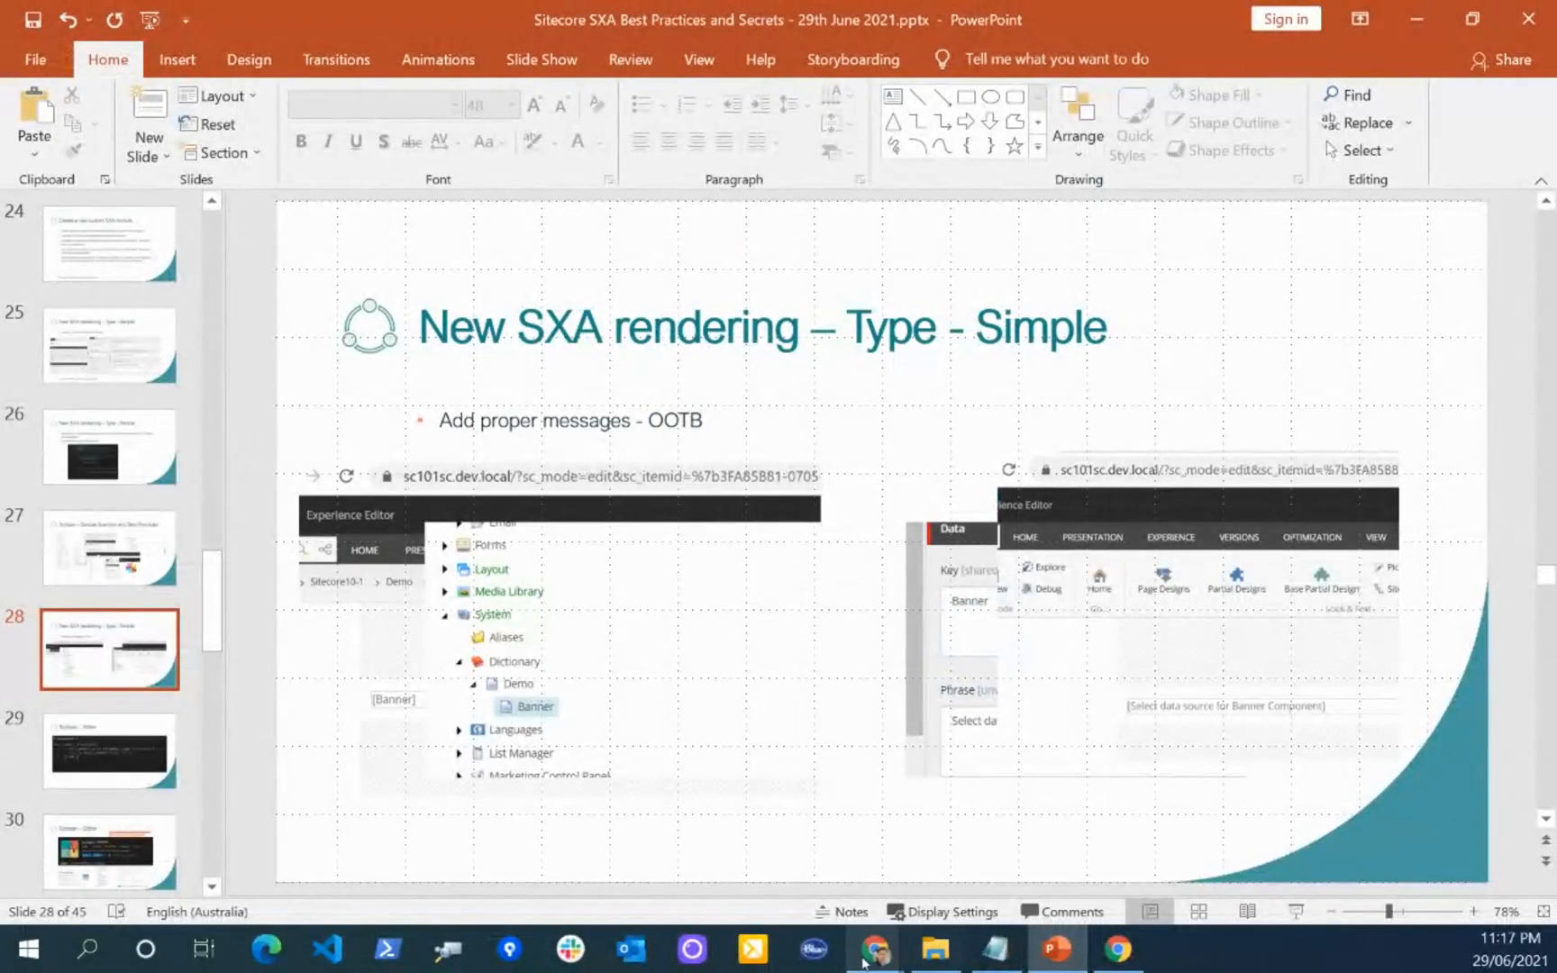
Step: Switch to the incognito Chrome window, return to the site's page listing, and view the Sample Banner page in a new tab
mouse_move(900, 956)
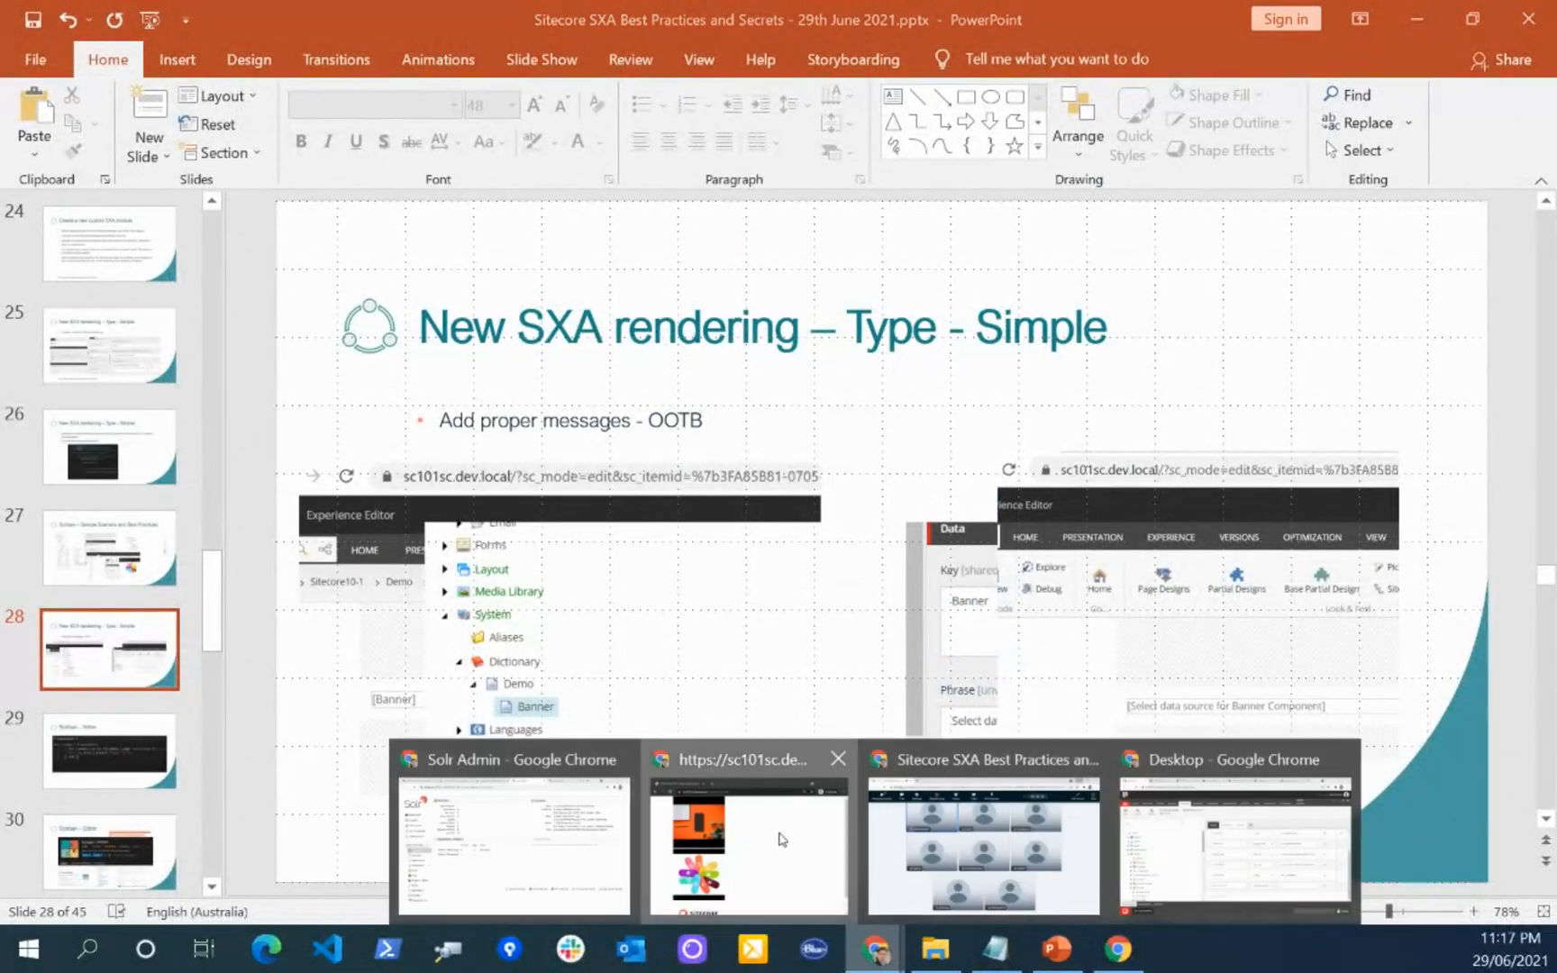
left_click(748, 856)
left_click(272, 169)
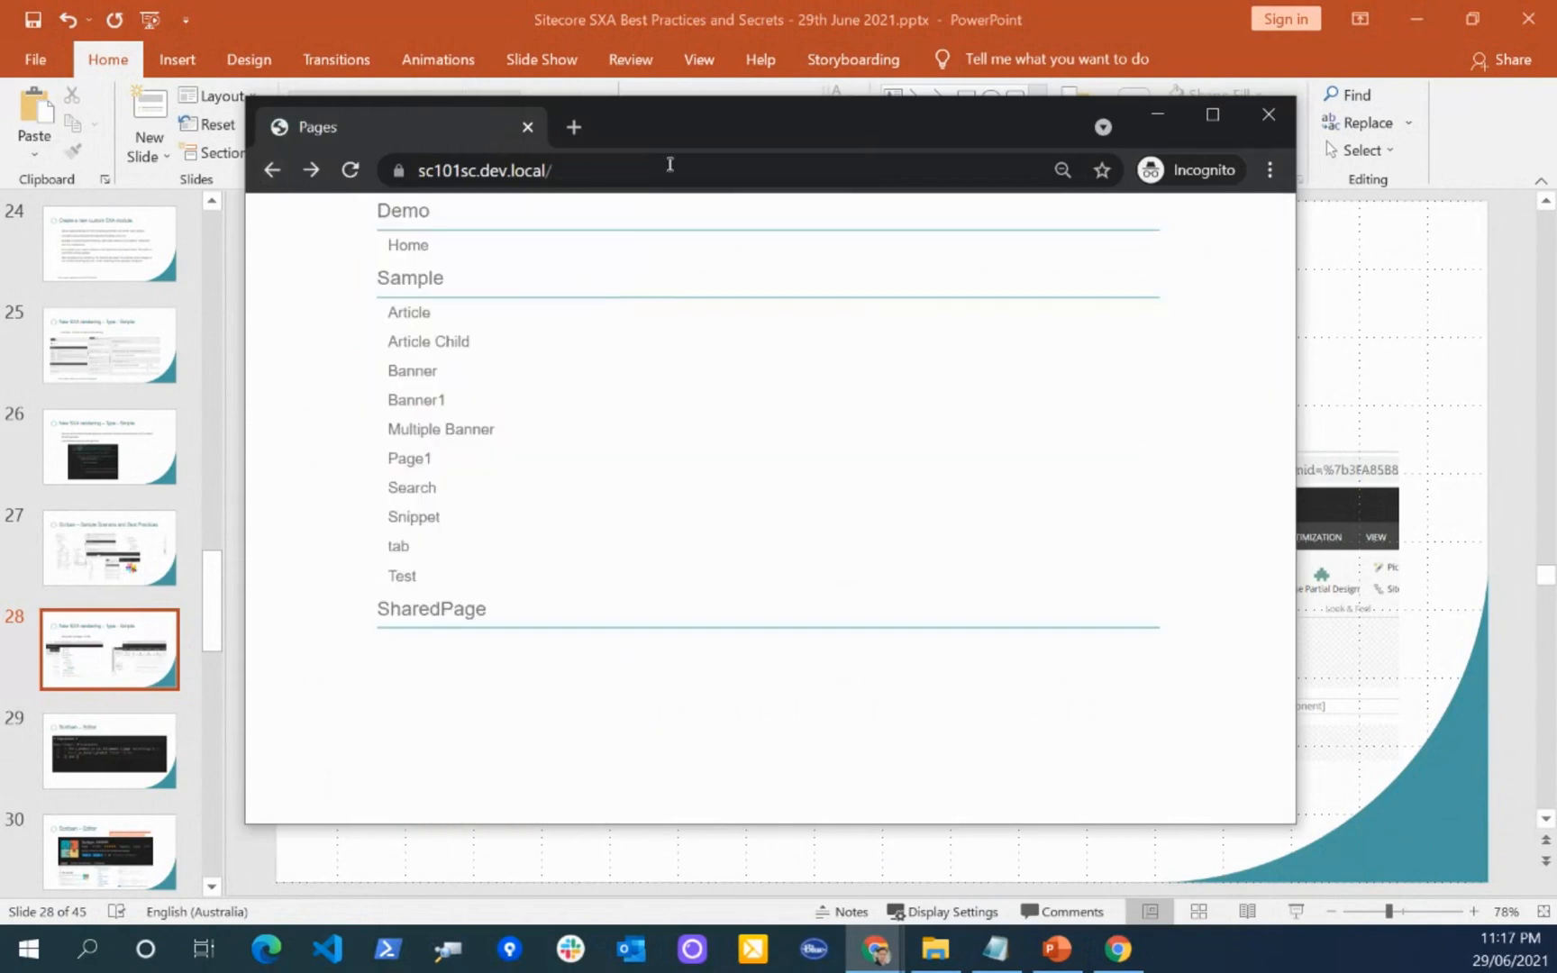
left_click(428, 343)
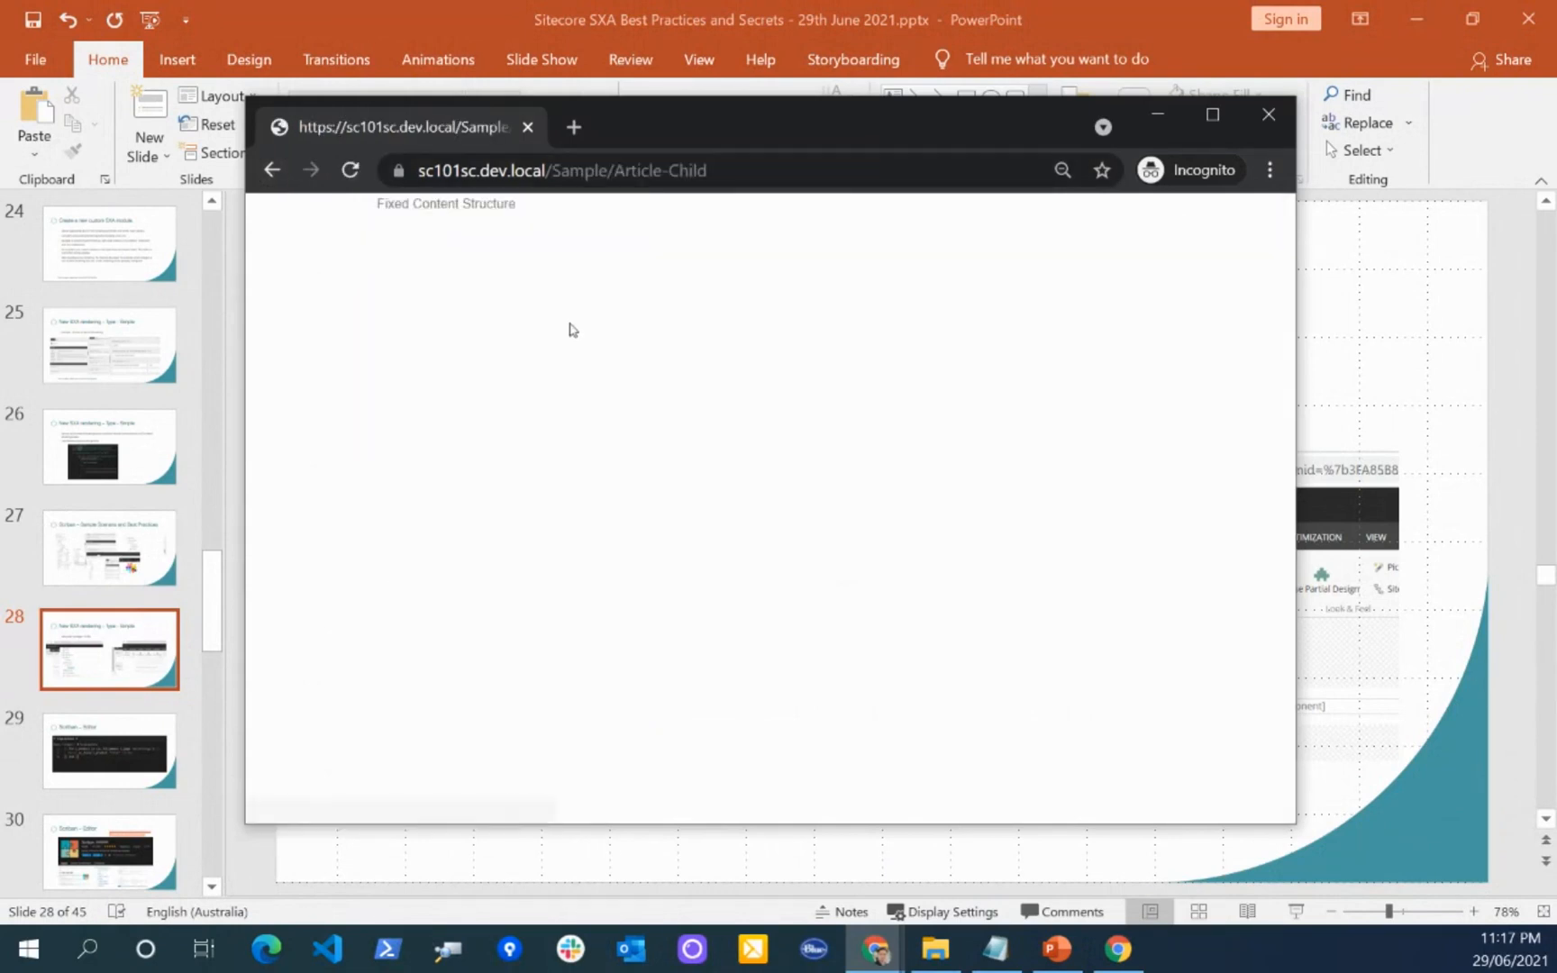
left_click(271, 169)
middle_click(432, 383)
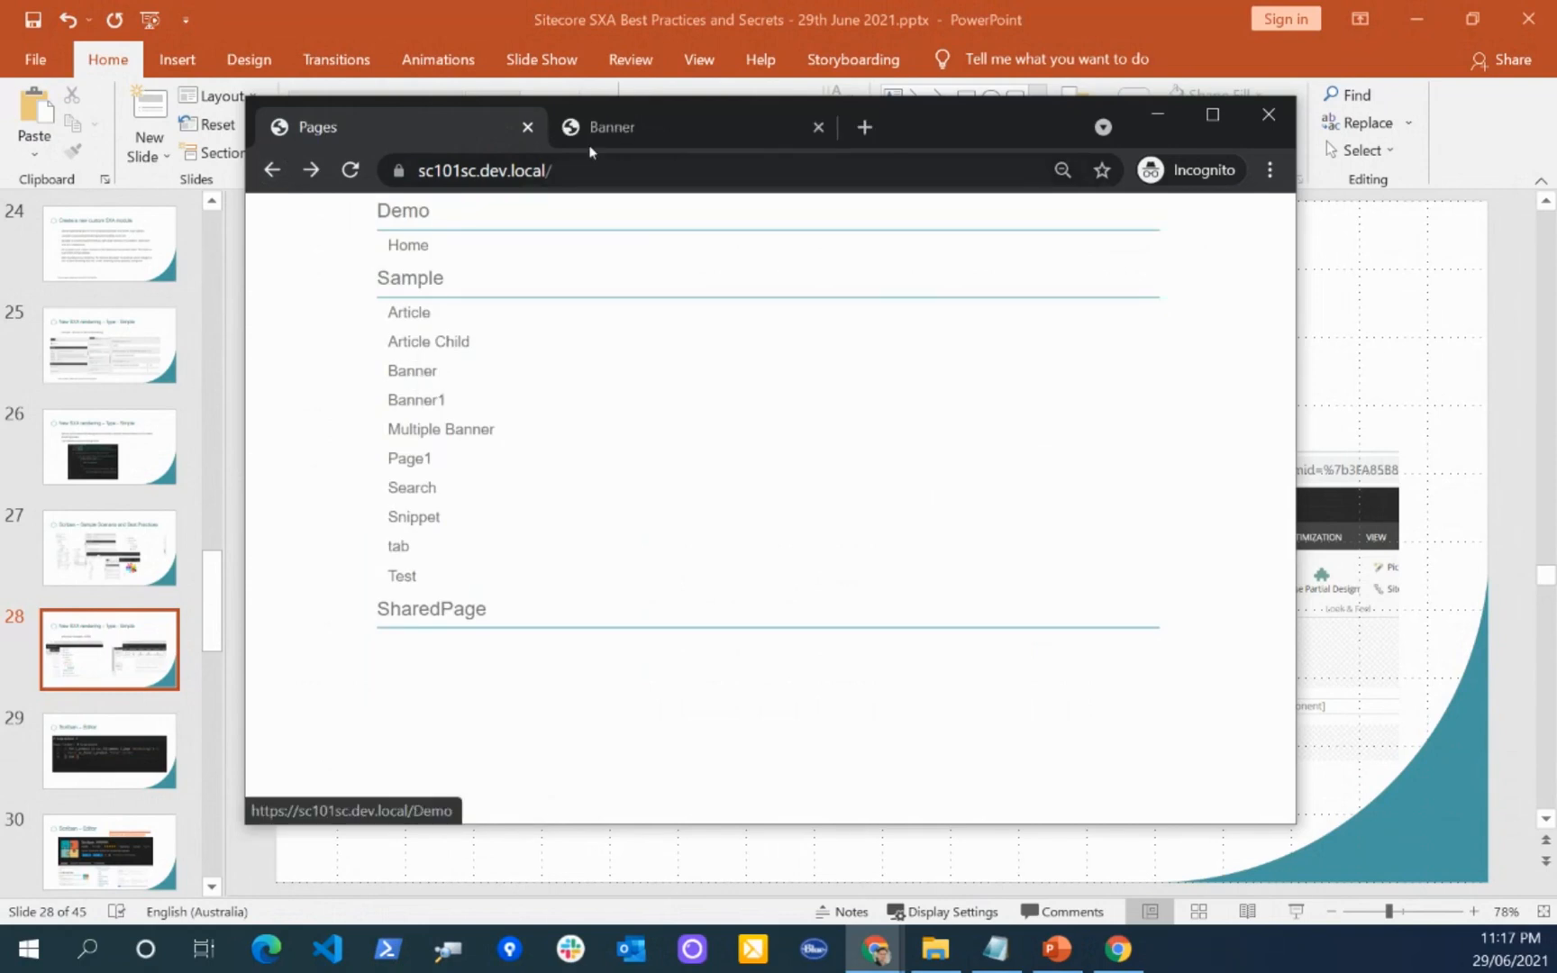
left_click(600, 136)
scroll(615, 506, "down", 3)
scroll(614, 506, "up", 5)
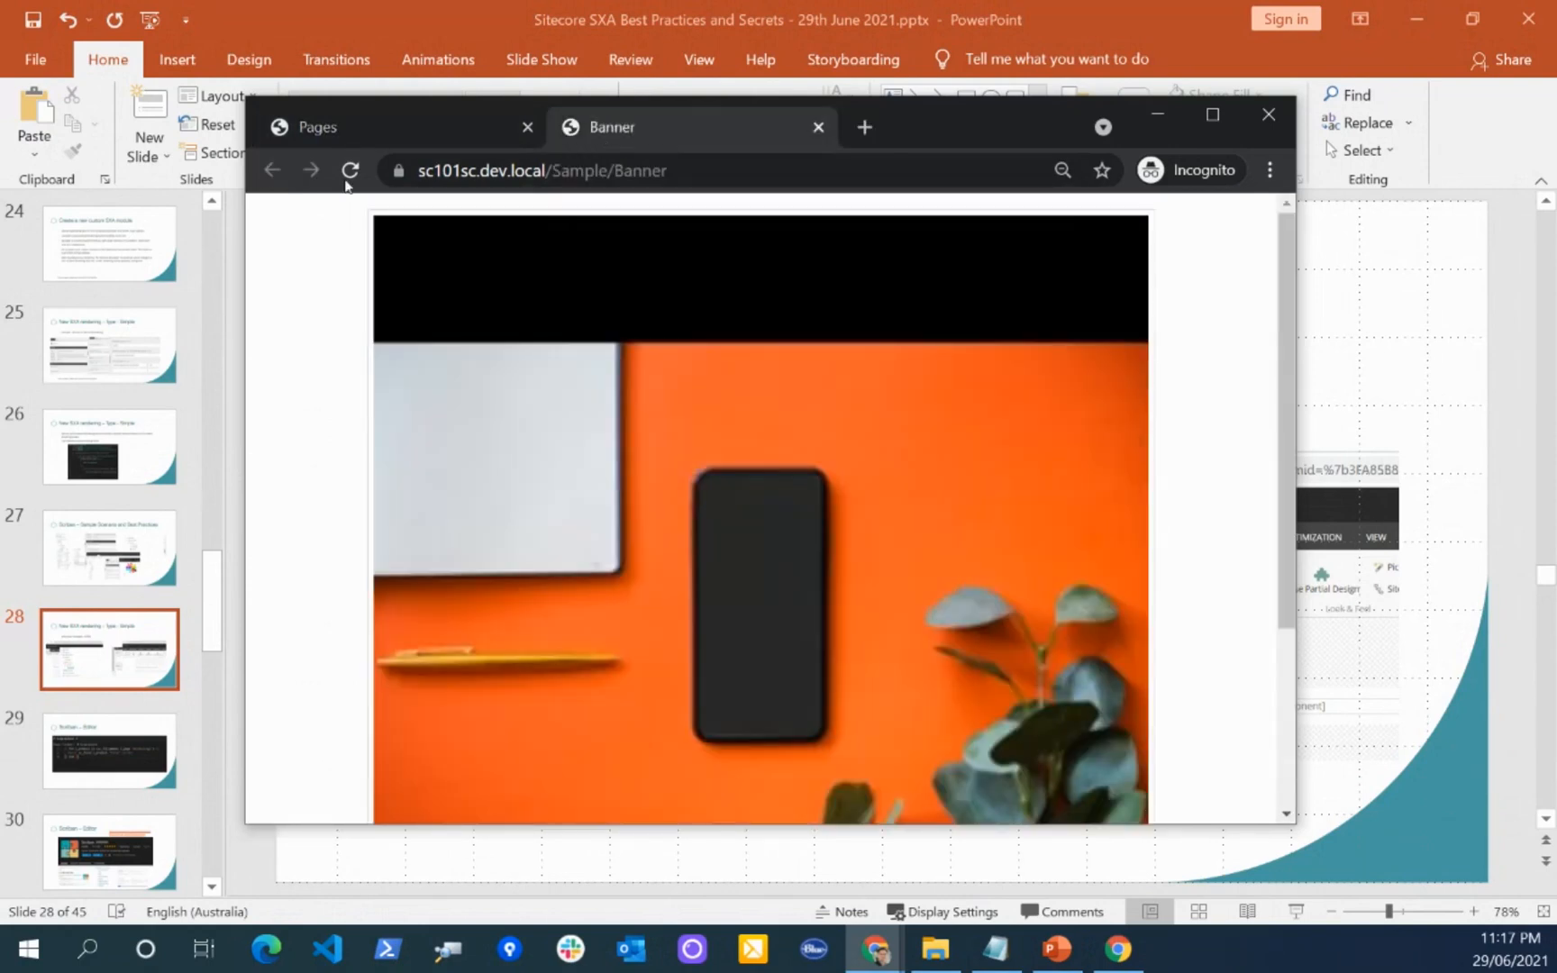
Step: Open the Banner1 page from the page listing in another new tab and look over its content
left_click(347, 126)
middle_click(437, 408)
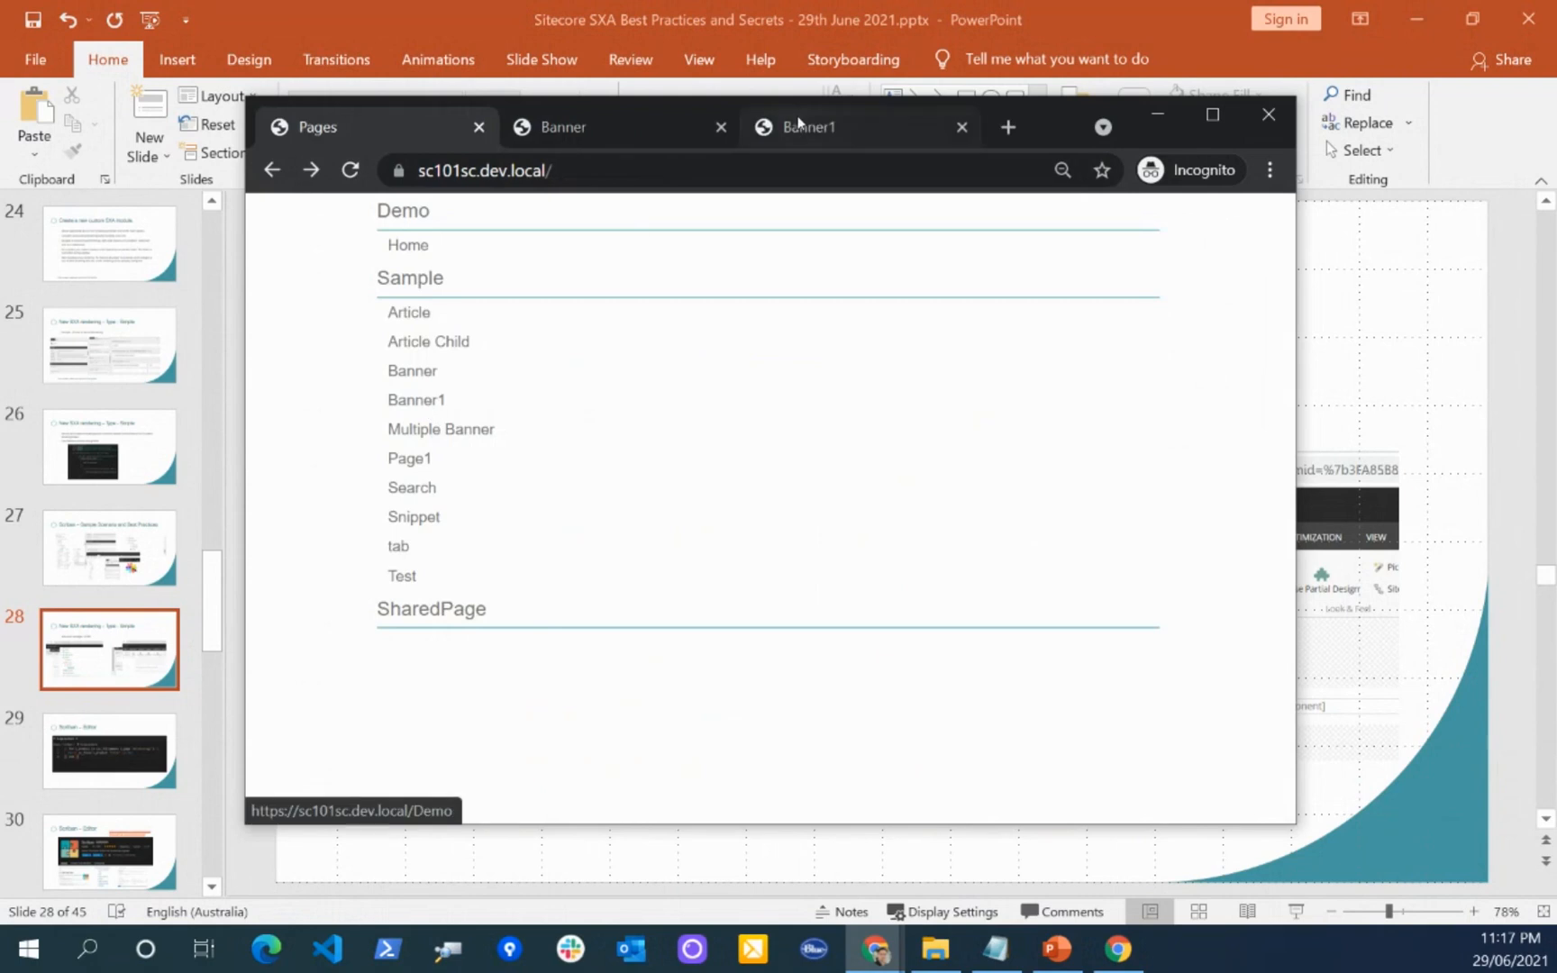
left_click(793, 126)
scroll(602, 377, "down", 5)
scroll(603, 376, "up", 5)
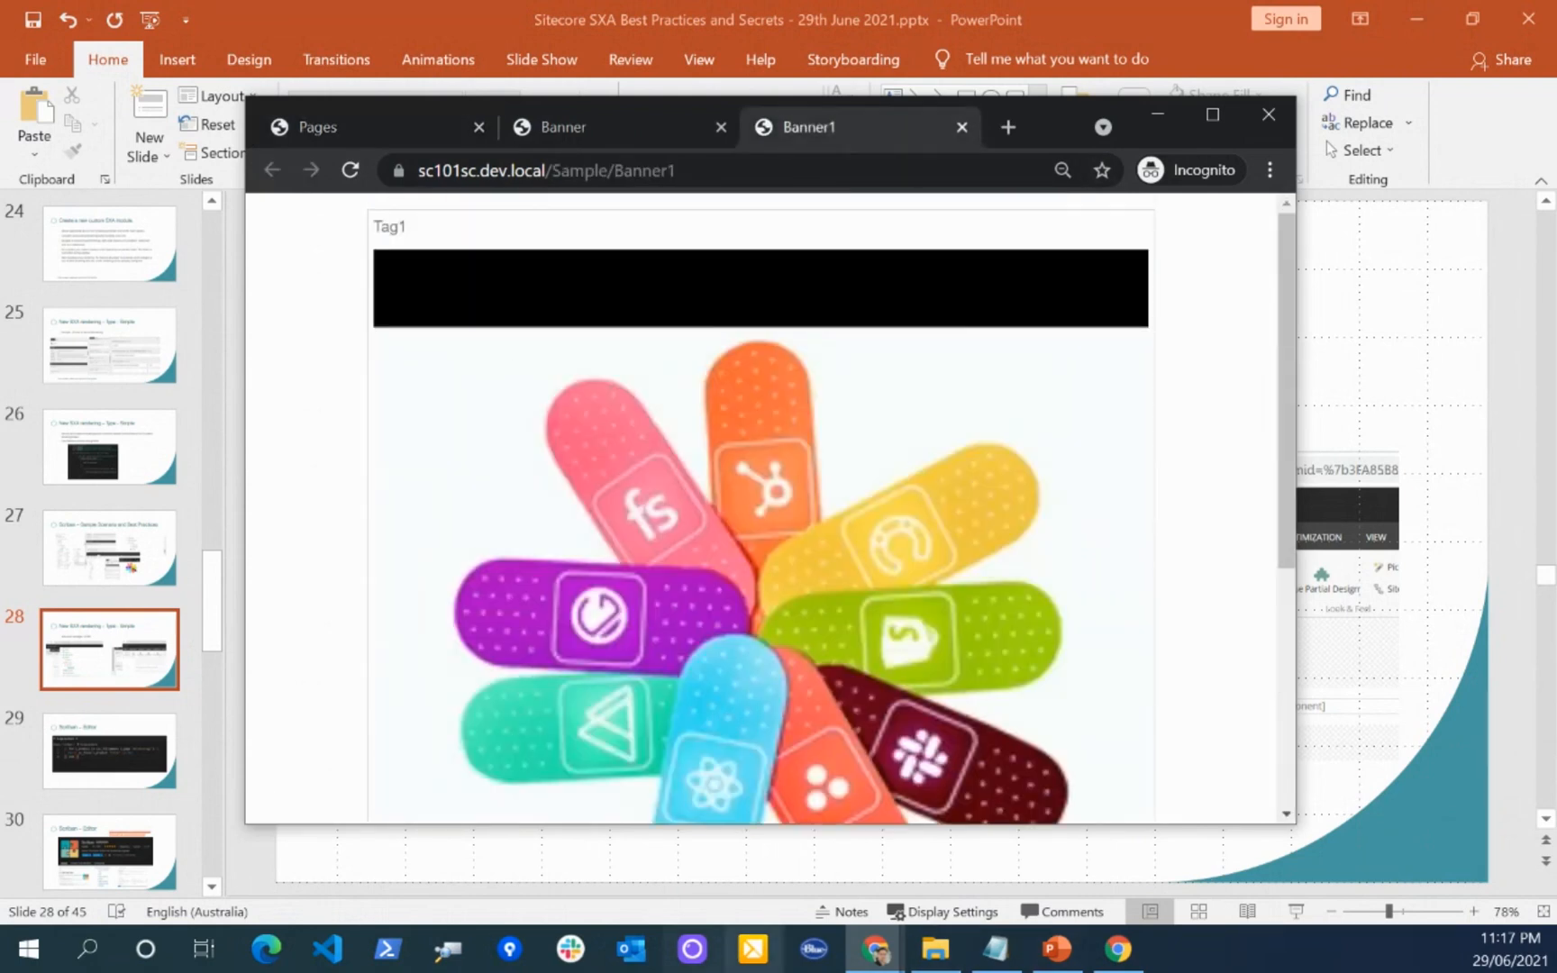
Step: Switch to the Sitecore Desktop window in Chrome and open the Banner1 item under Content/Sitecore10-1/Demo/Home/Pages/Sample
left_click(876, 949)
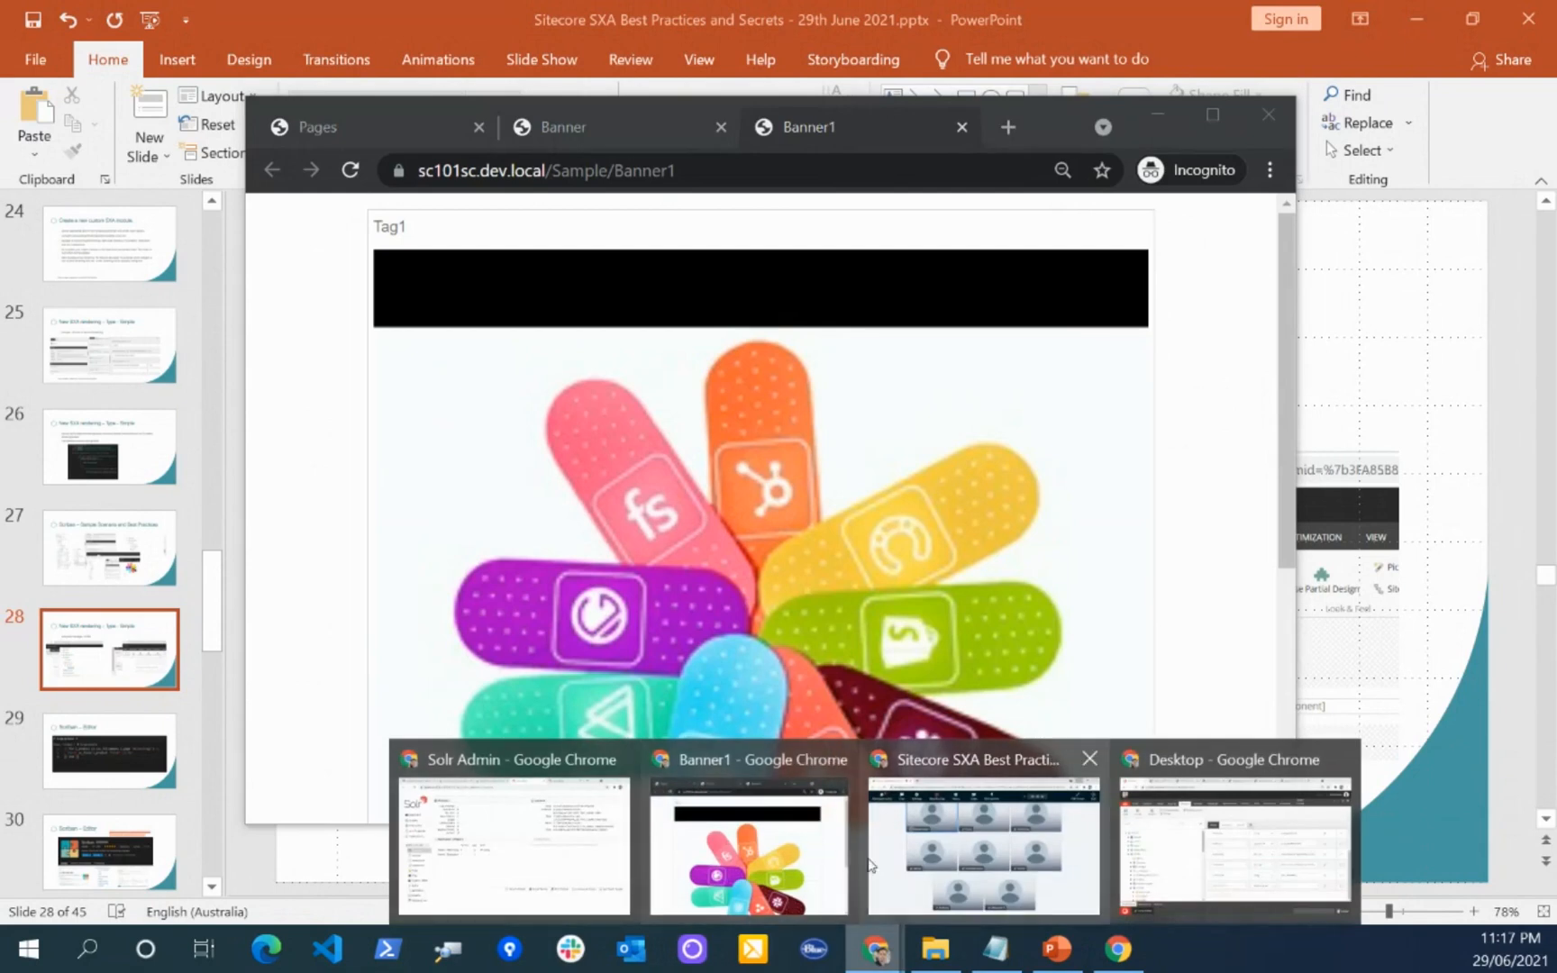
left_click(792, 860)
mouse_move(876, 948)
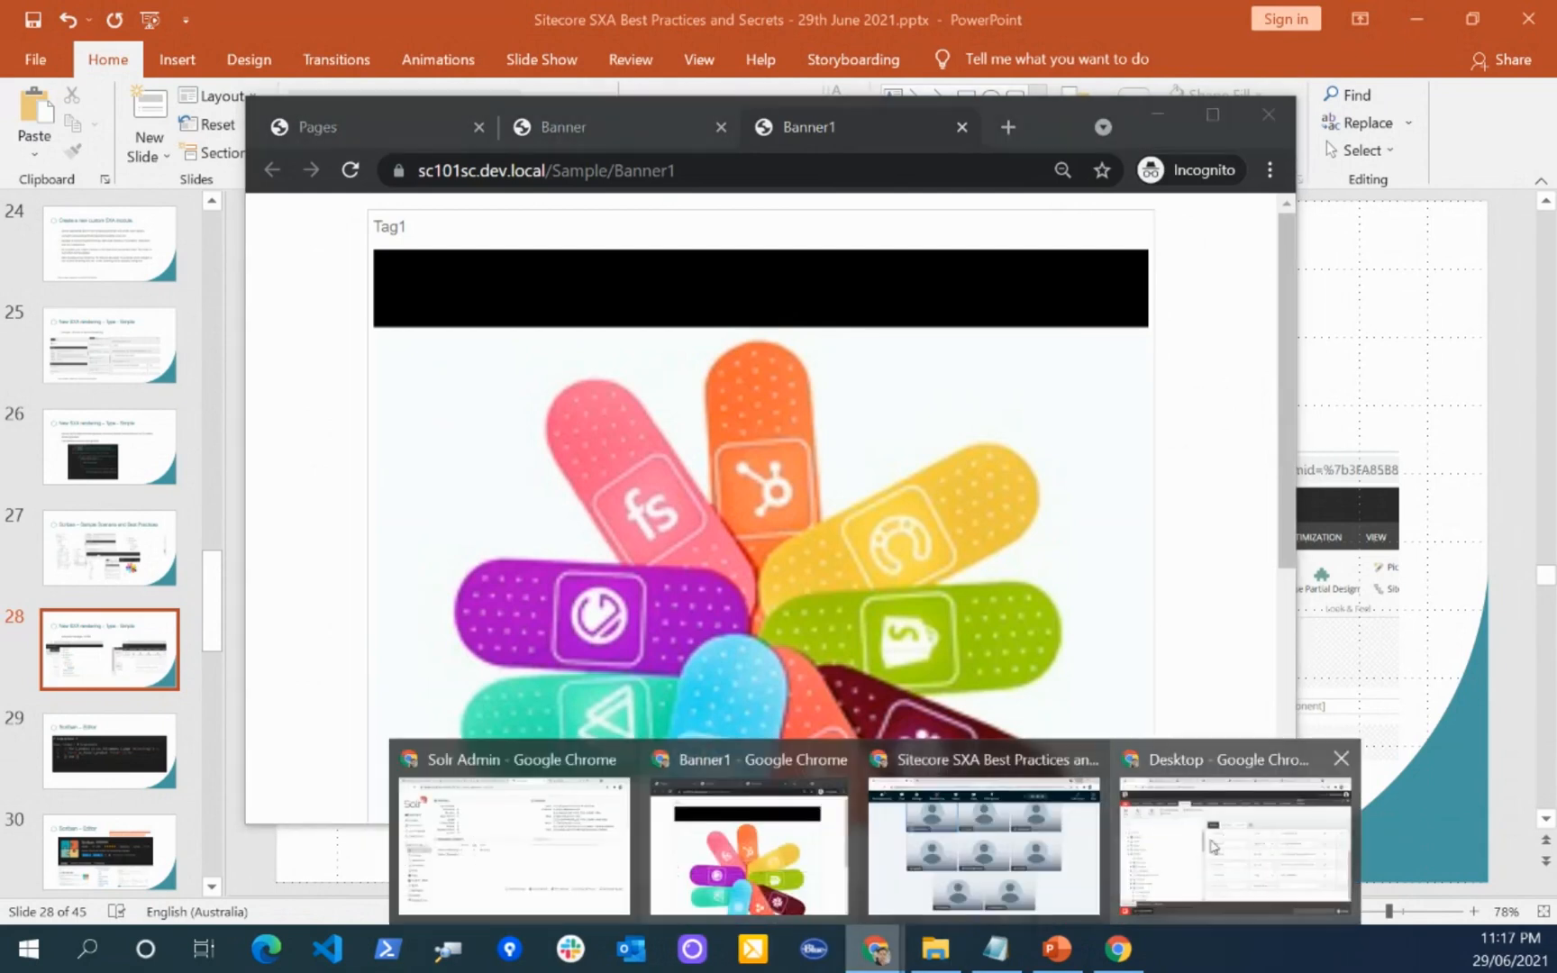
left_click(1237, 831)
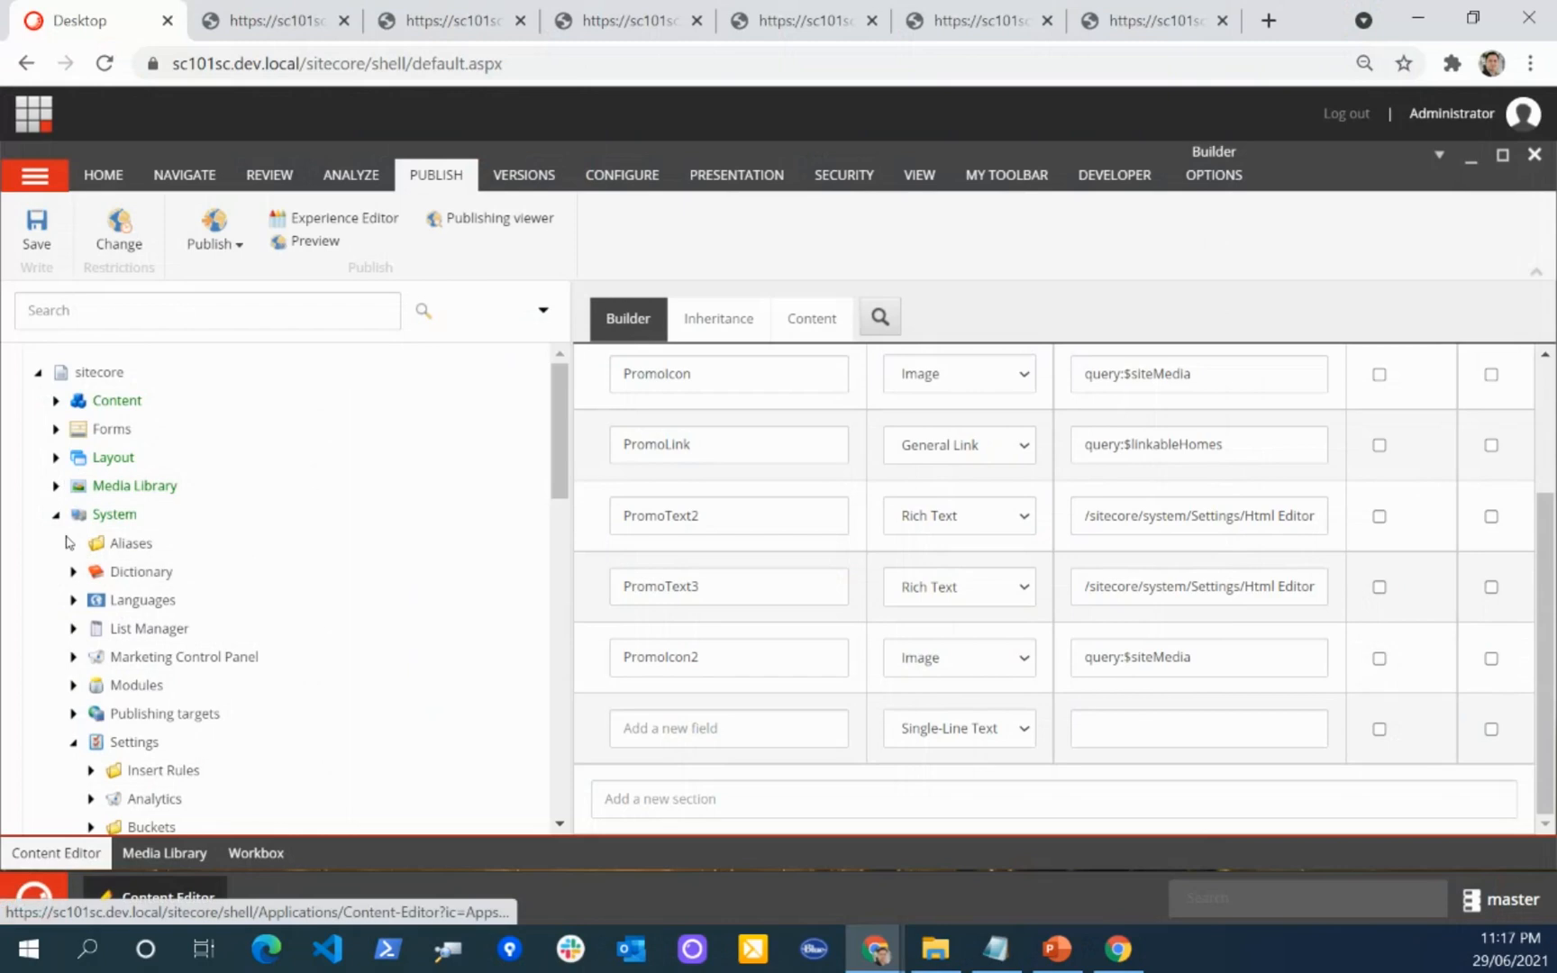
left_click(56, 400)
left_click(73, 456)
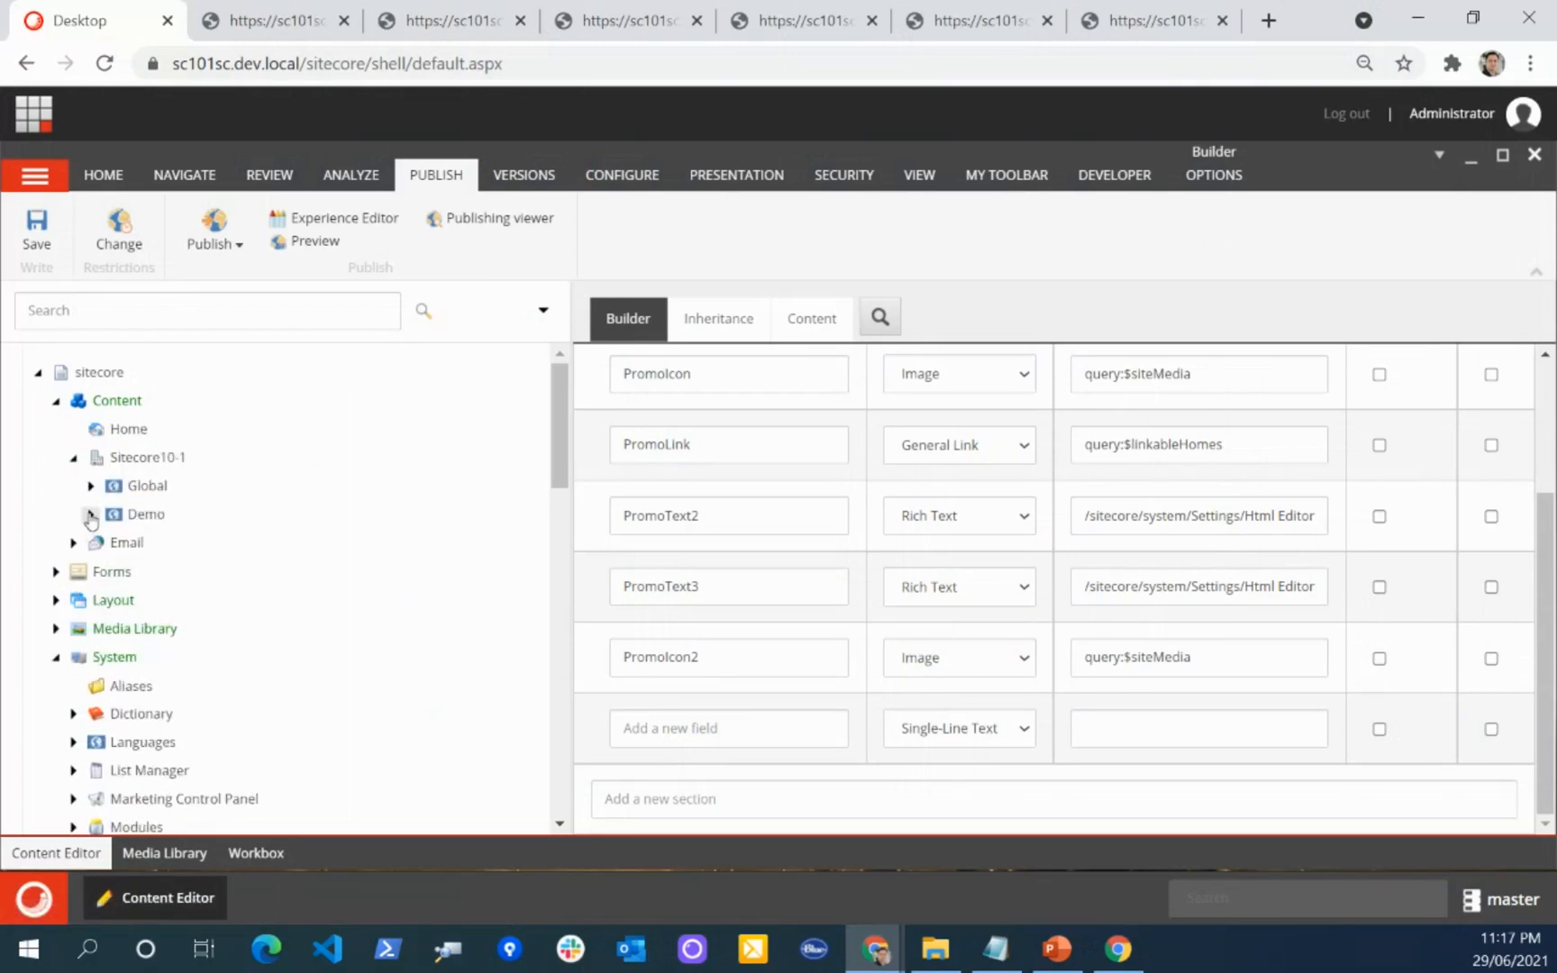
left_click(91, 514)
left_click(108, 543)
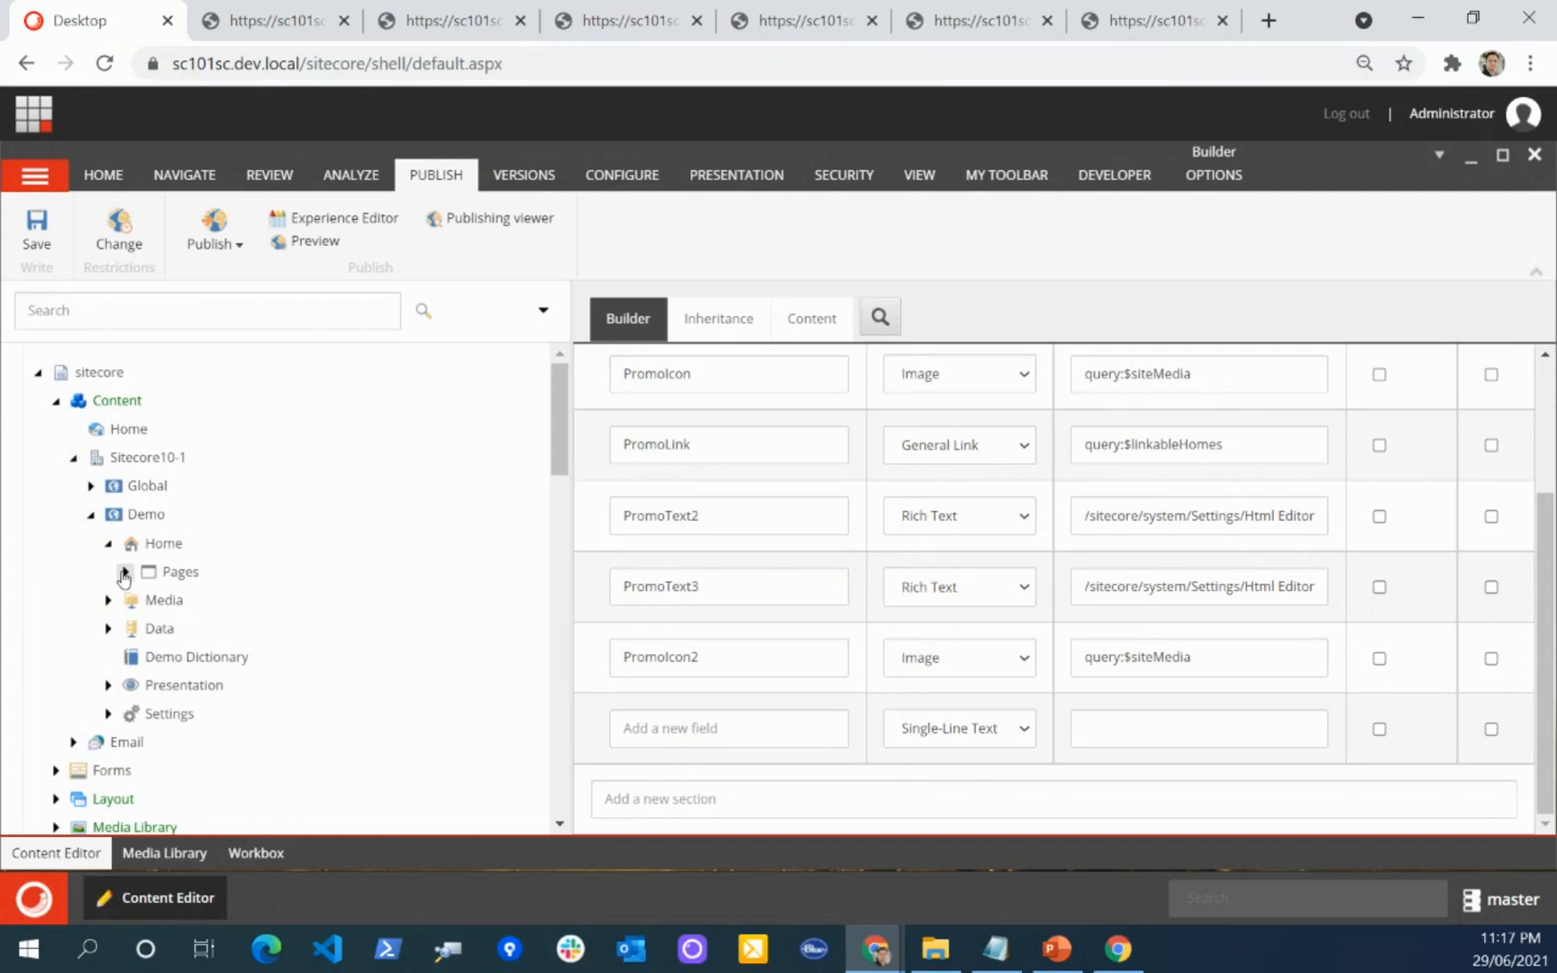
left_click(124, 572)
scroll(126, 577, "down", 1)
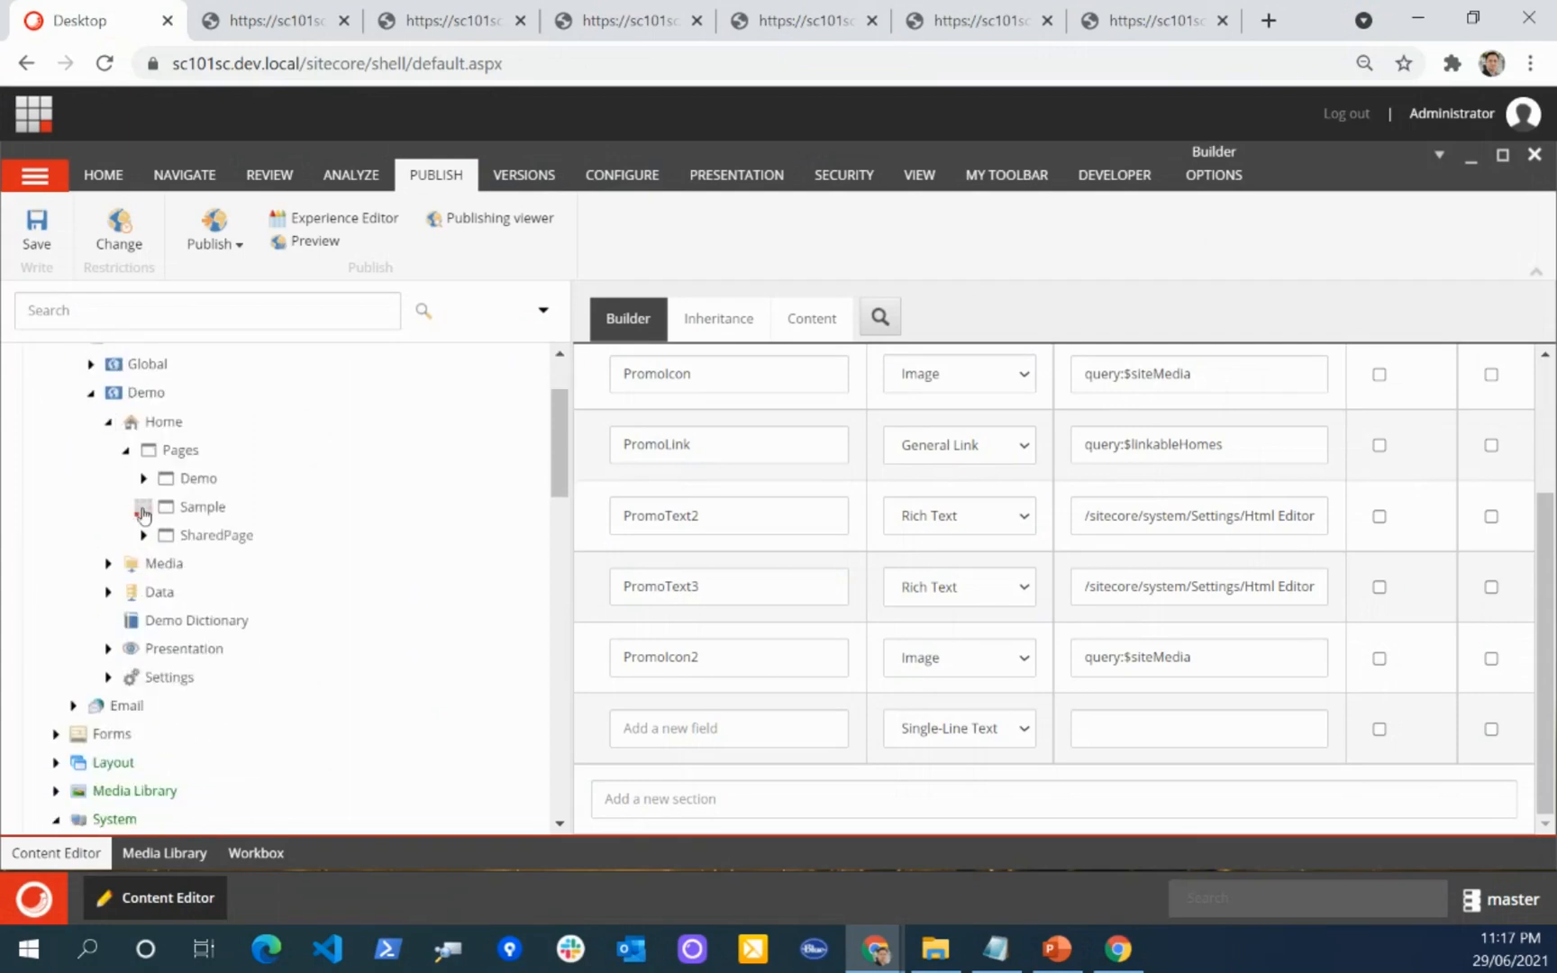
left_click(143, 507)
left_click(203, 621)
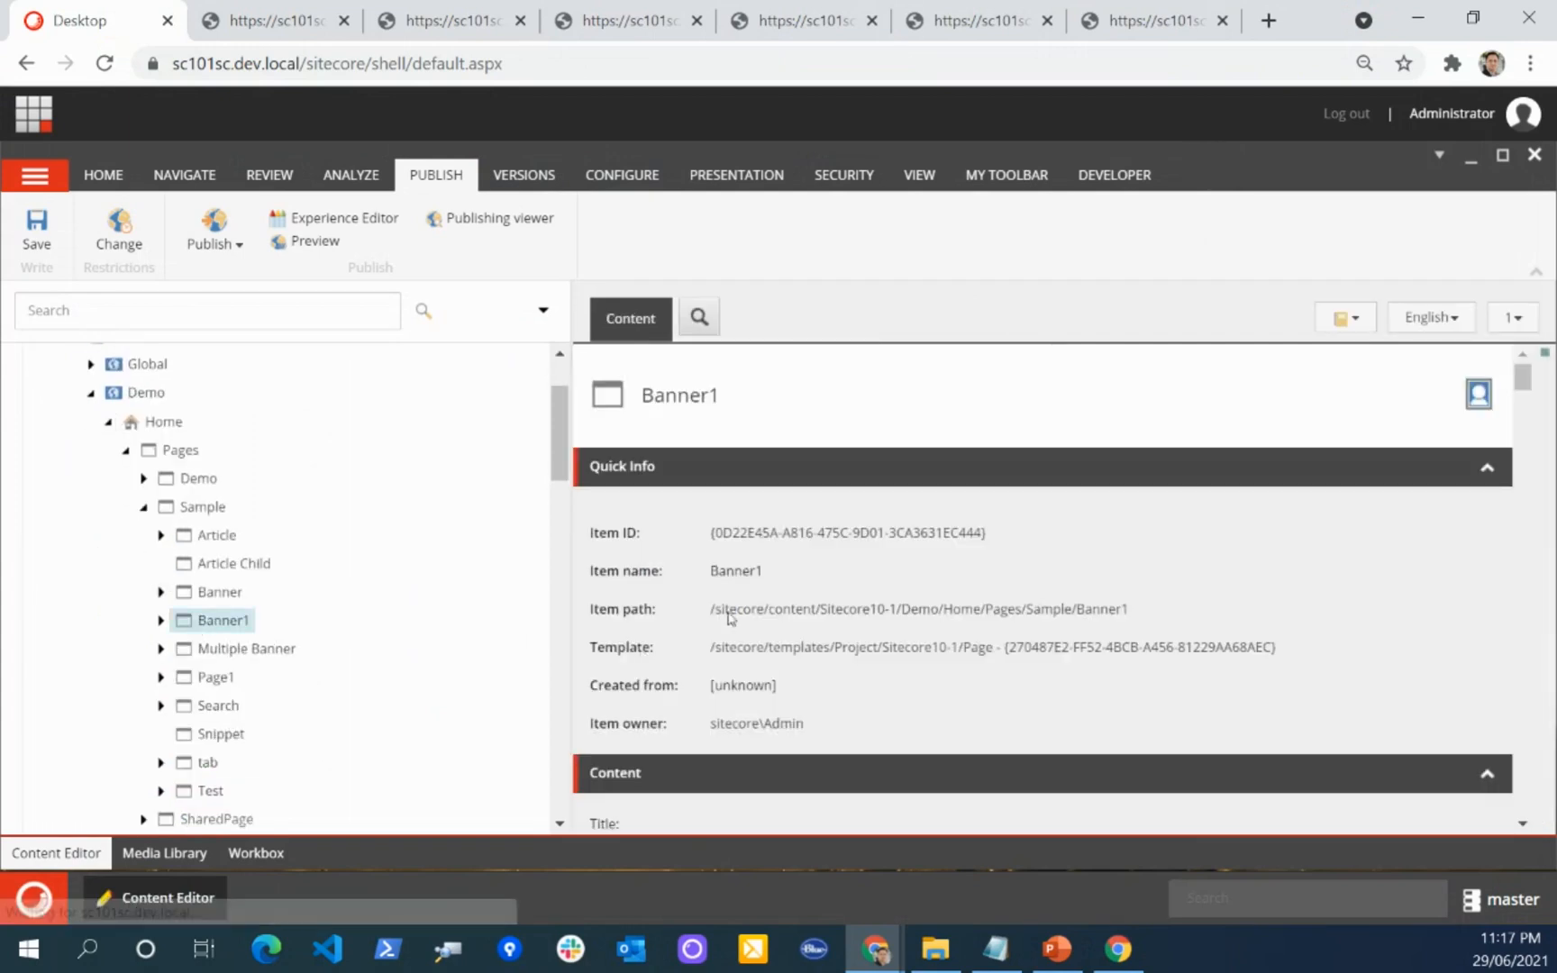
Step: Examine Banner1's fields from the Content title through Designing, Navigation and OpenGraph to the Publishing section
scroll(738, 498, "down", 1)
double_click(712, 506)
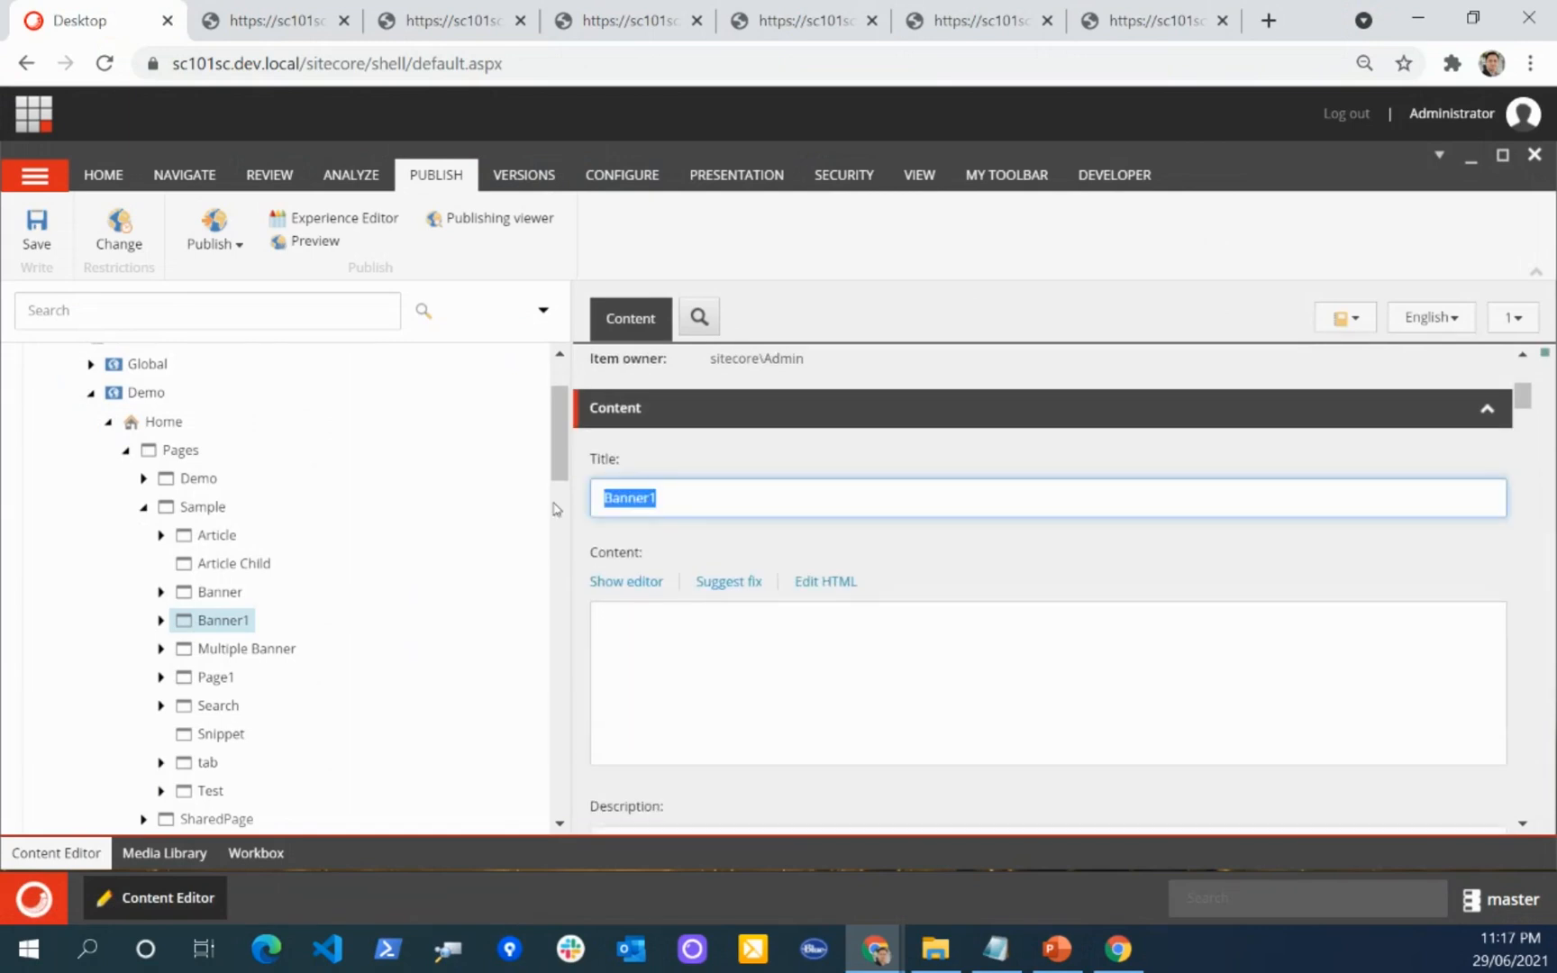
scroll(861, 581, "down", 3)
scroll(805, 588, "down", 7)
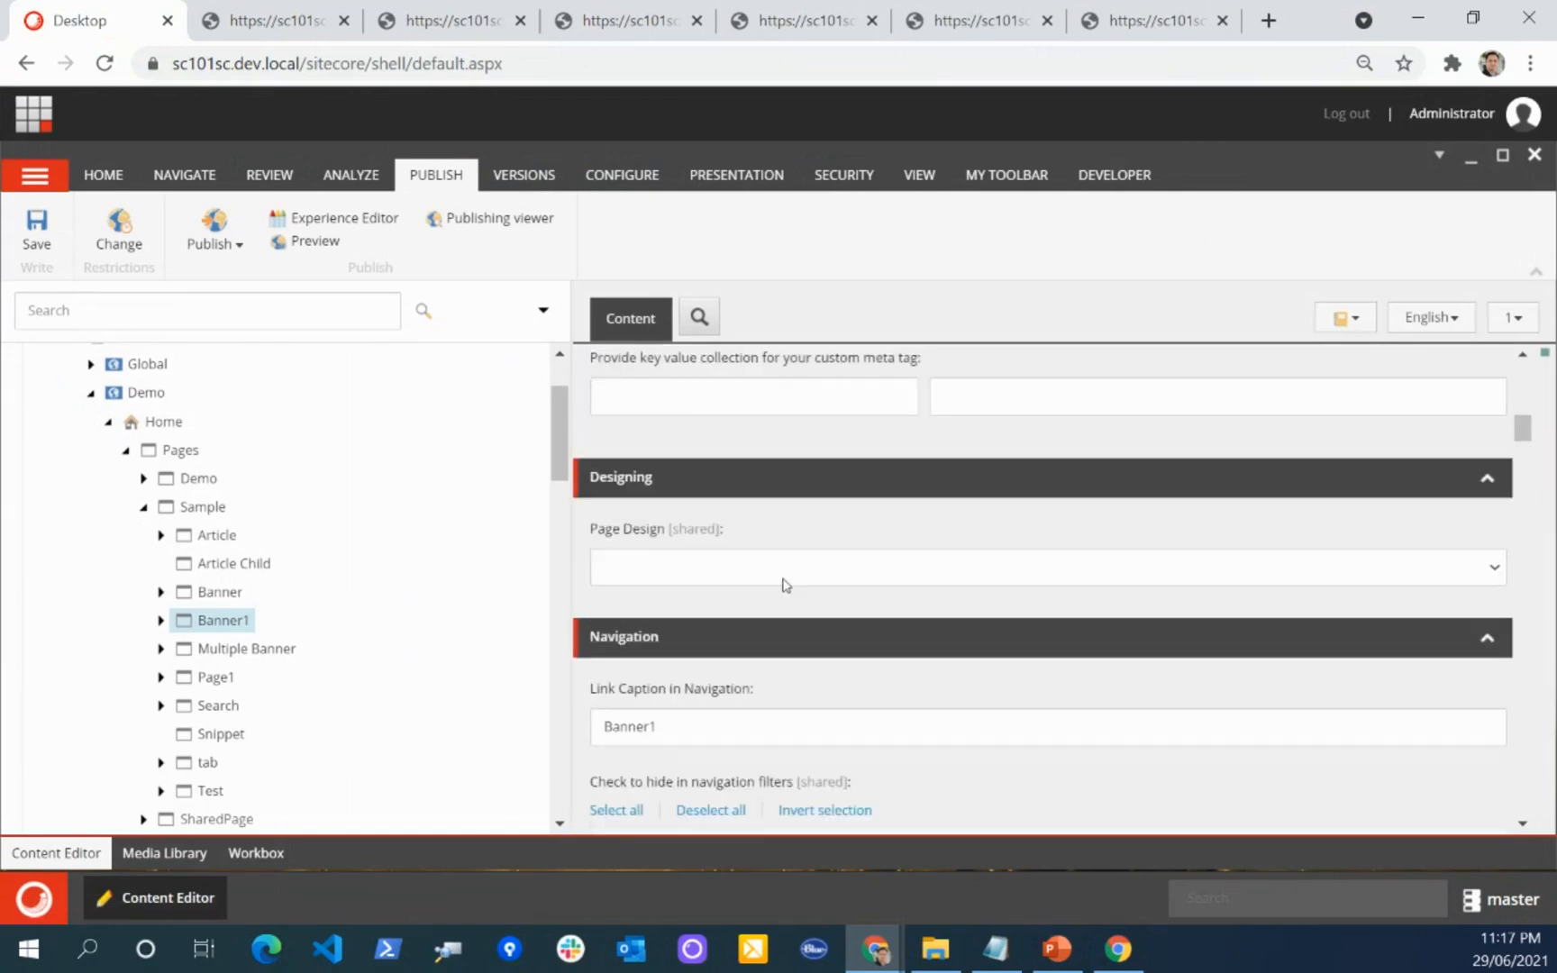
scroll(782, 586, "down", 3)
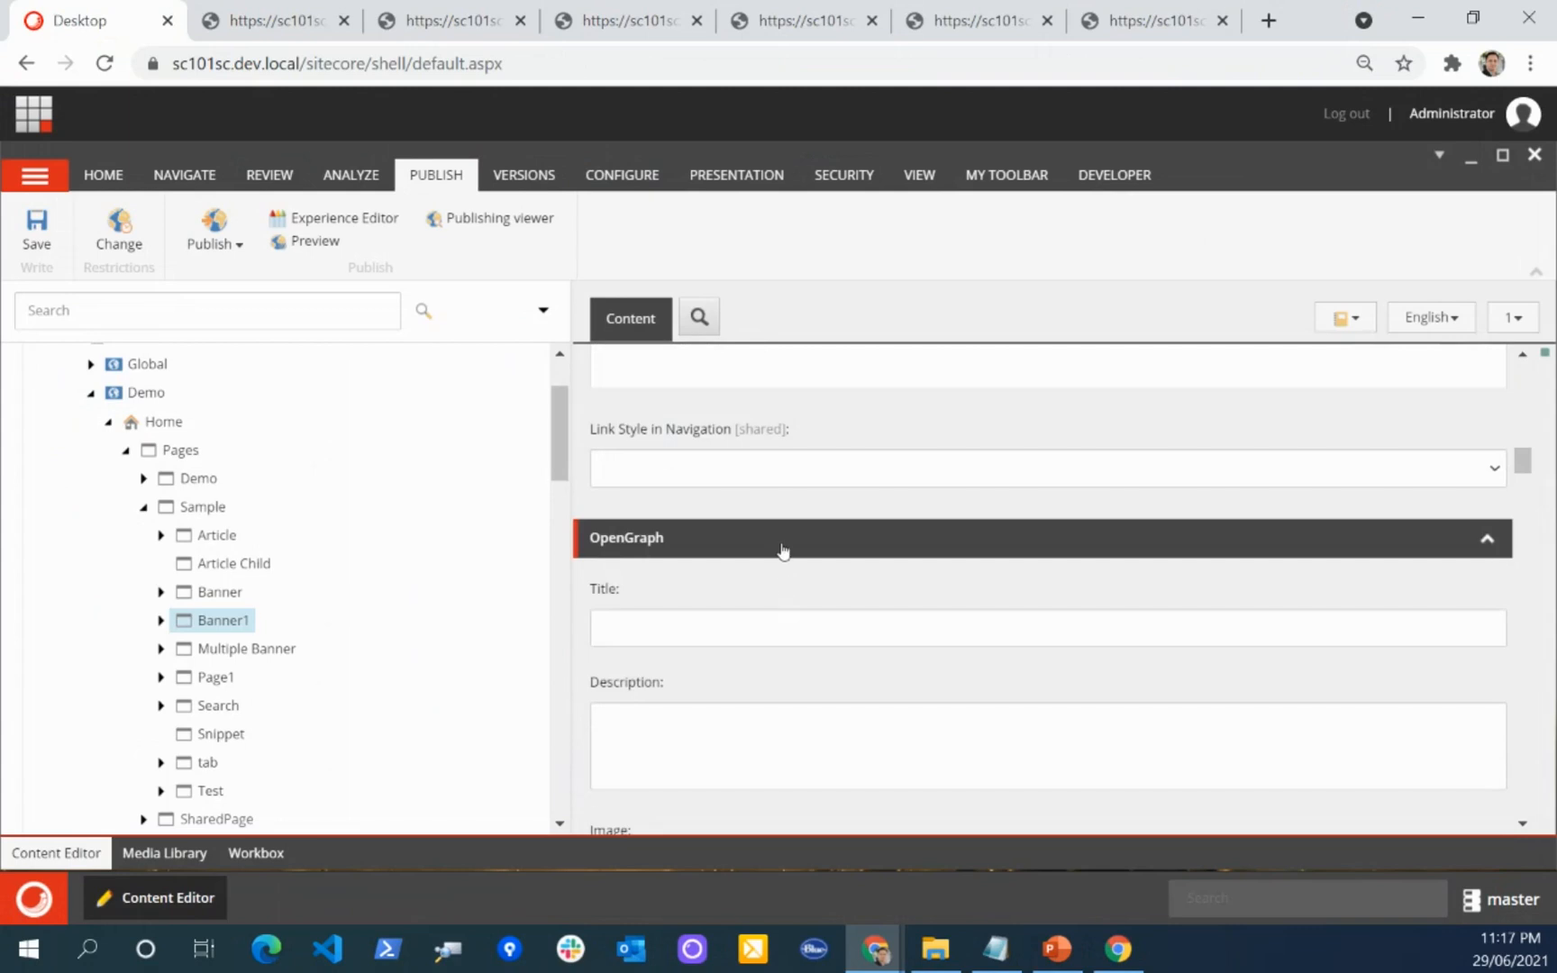
scroll(782, 551, "down", 6)
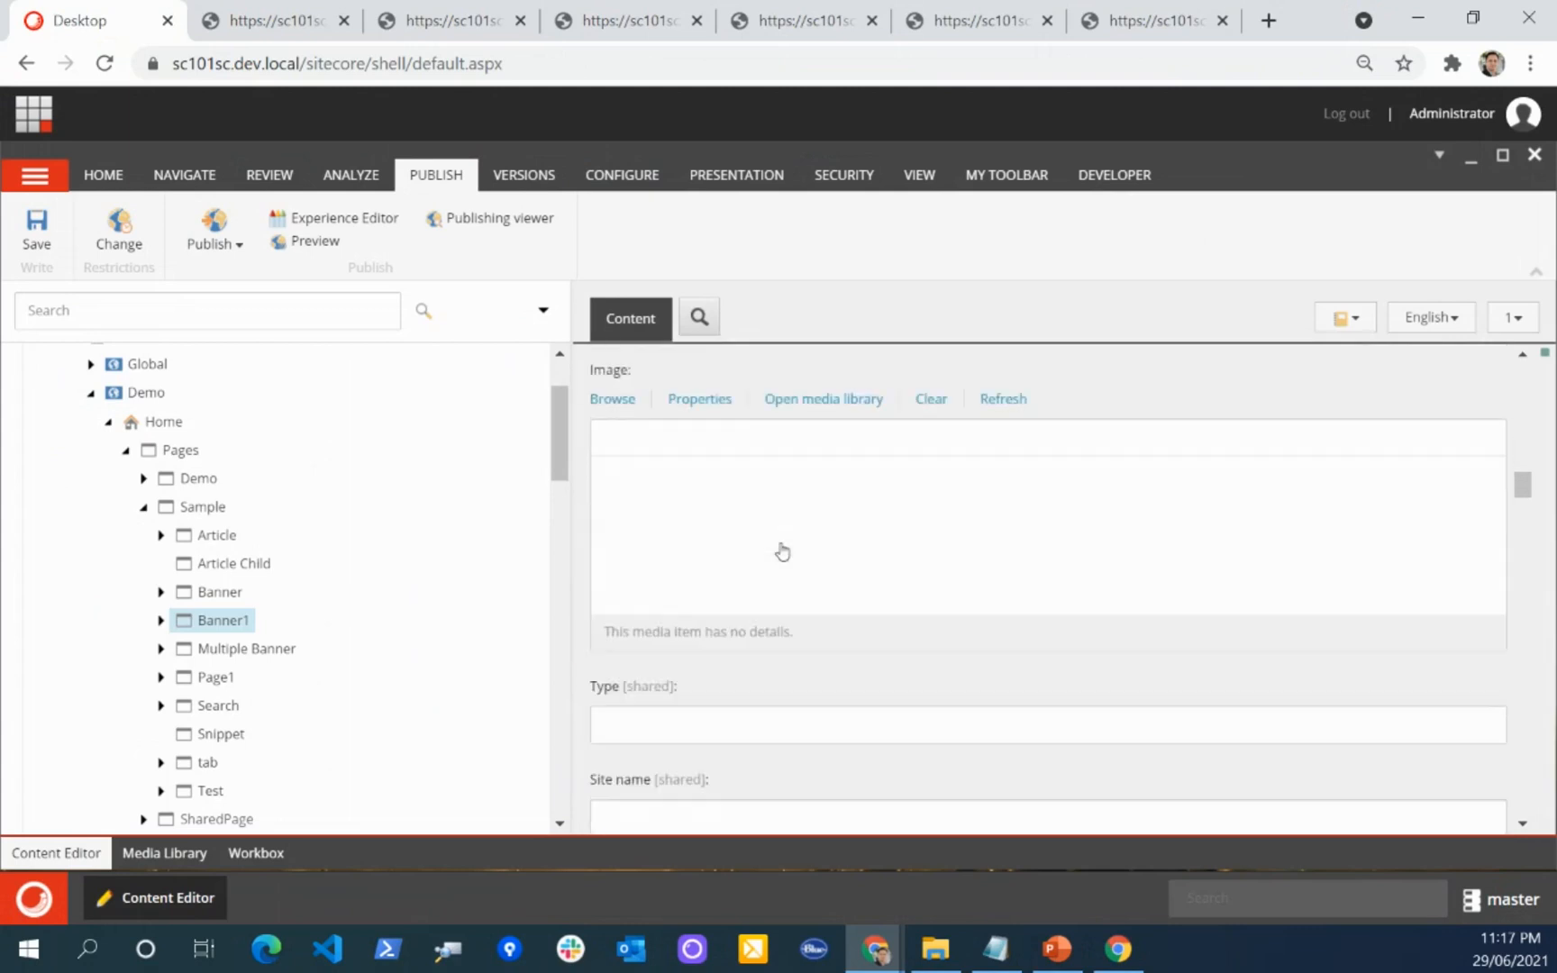
scroll(782, 551, "down", 3)
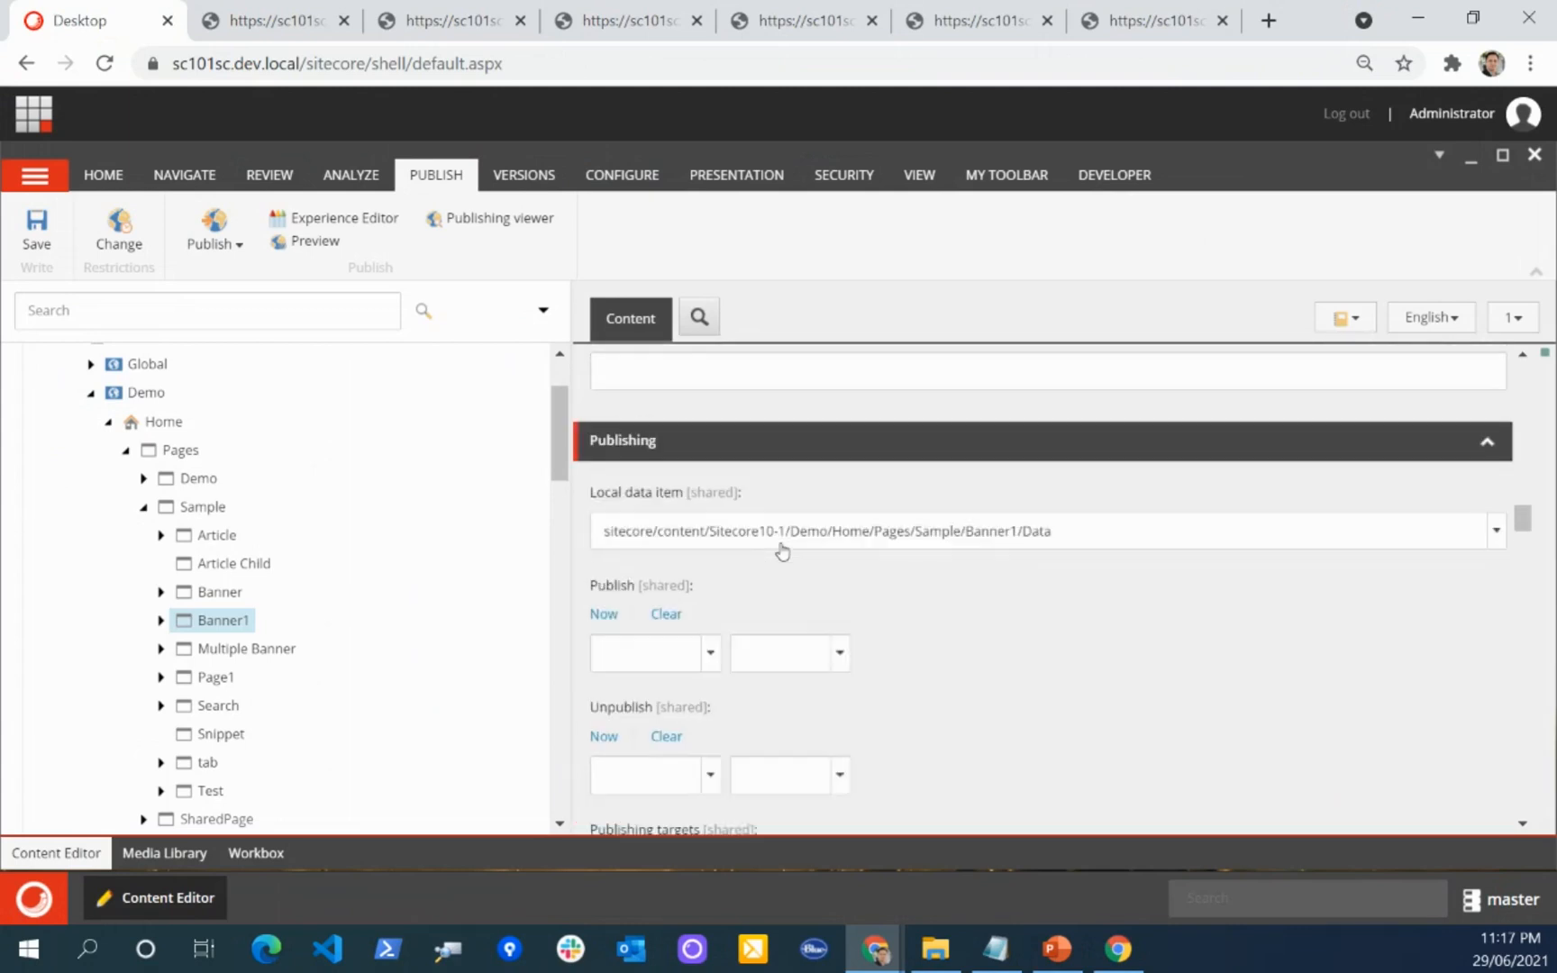
Step: Hide the standard fields in the Content Editor and review Banner1's remaining field sections
left_click(917, 175)
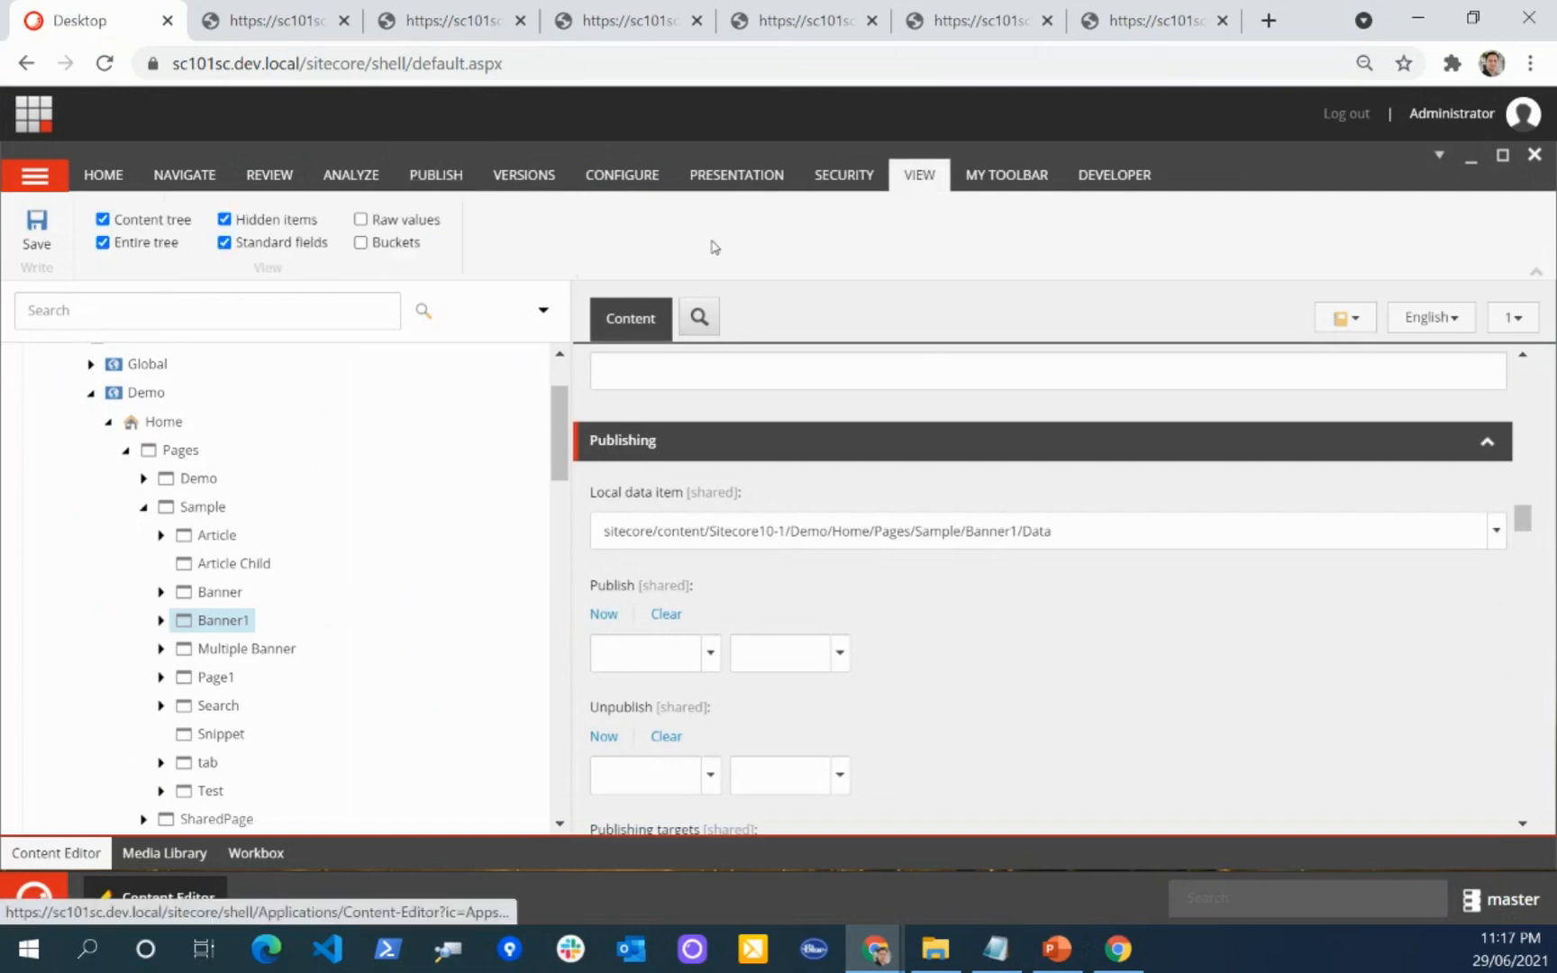
left_click(225, 243)
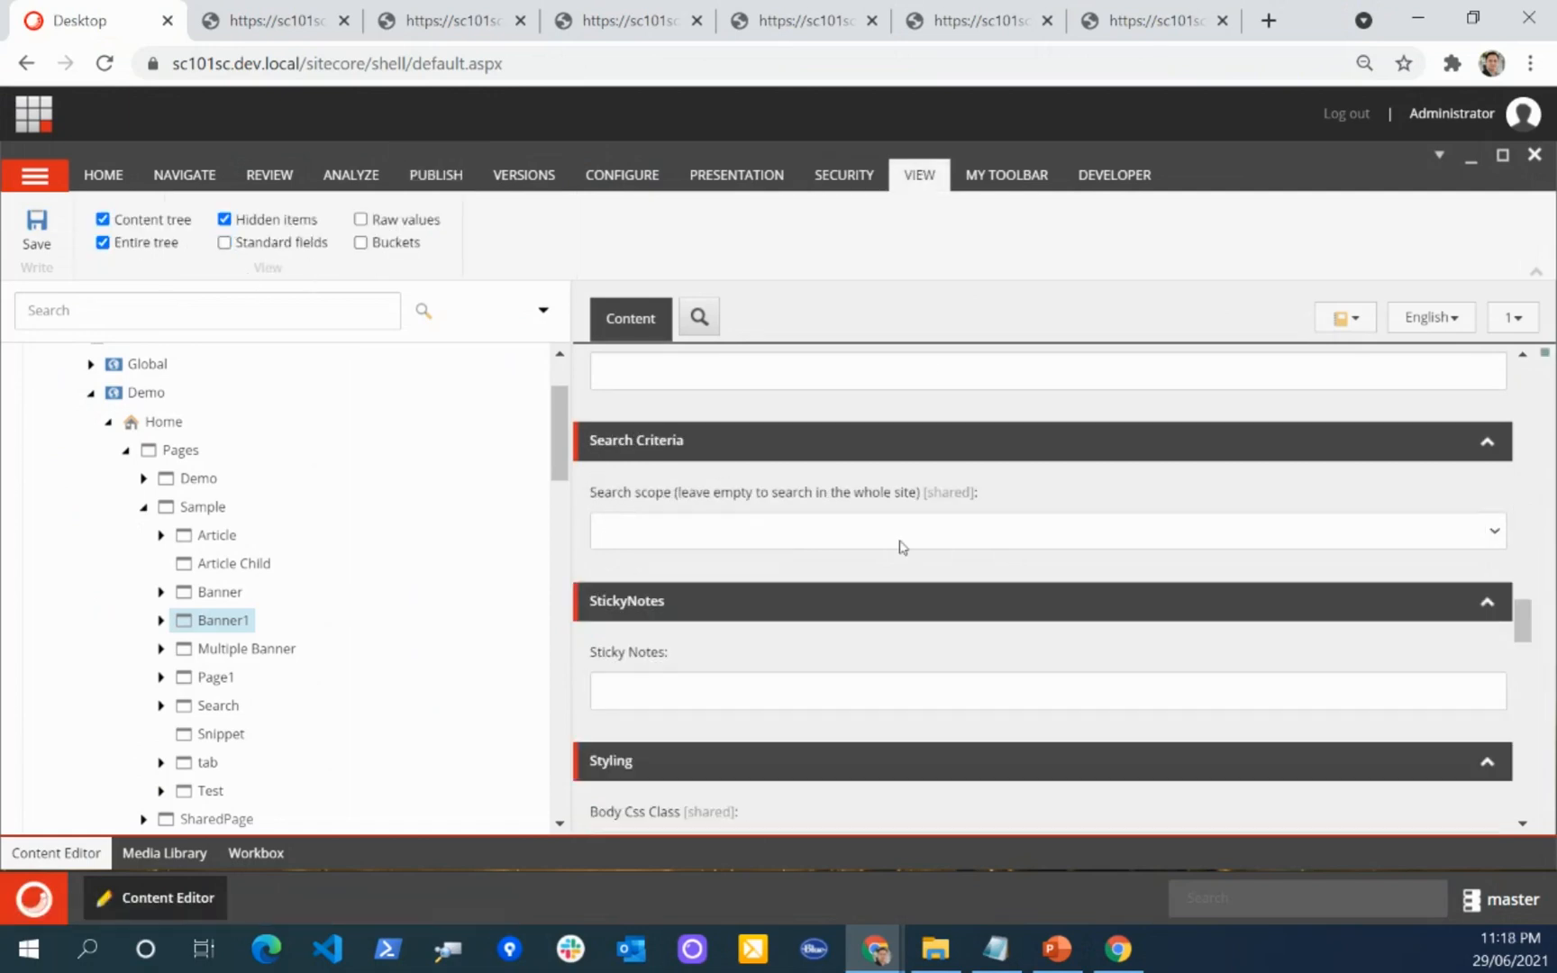
scroll(901, 548, "up", 4)
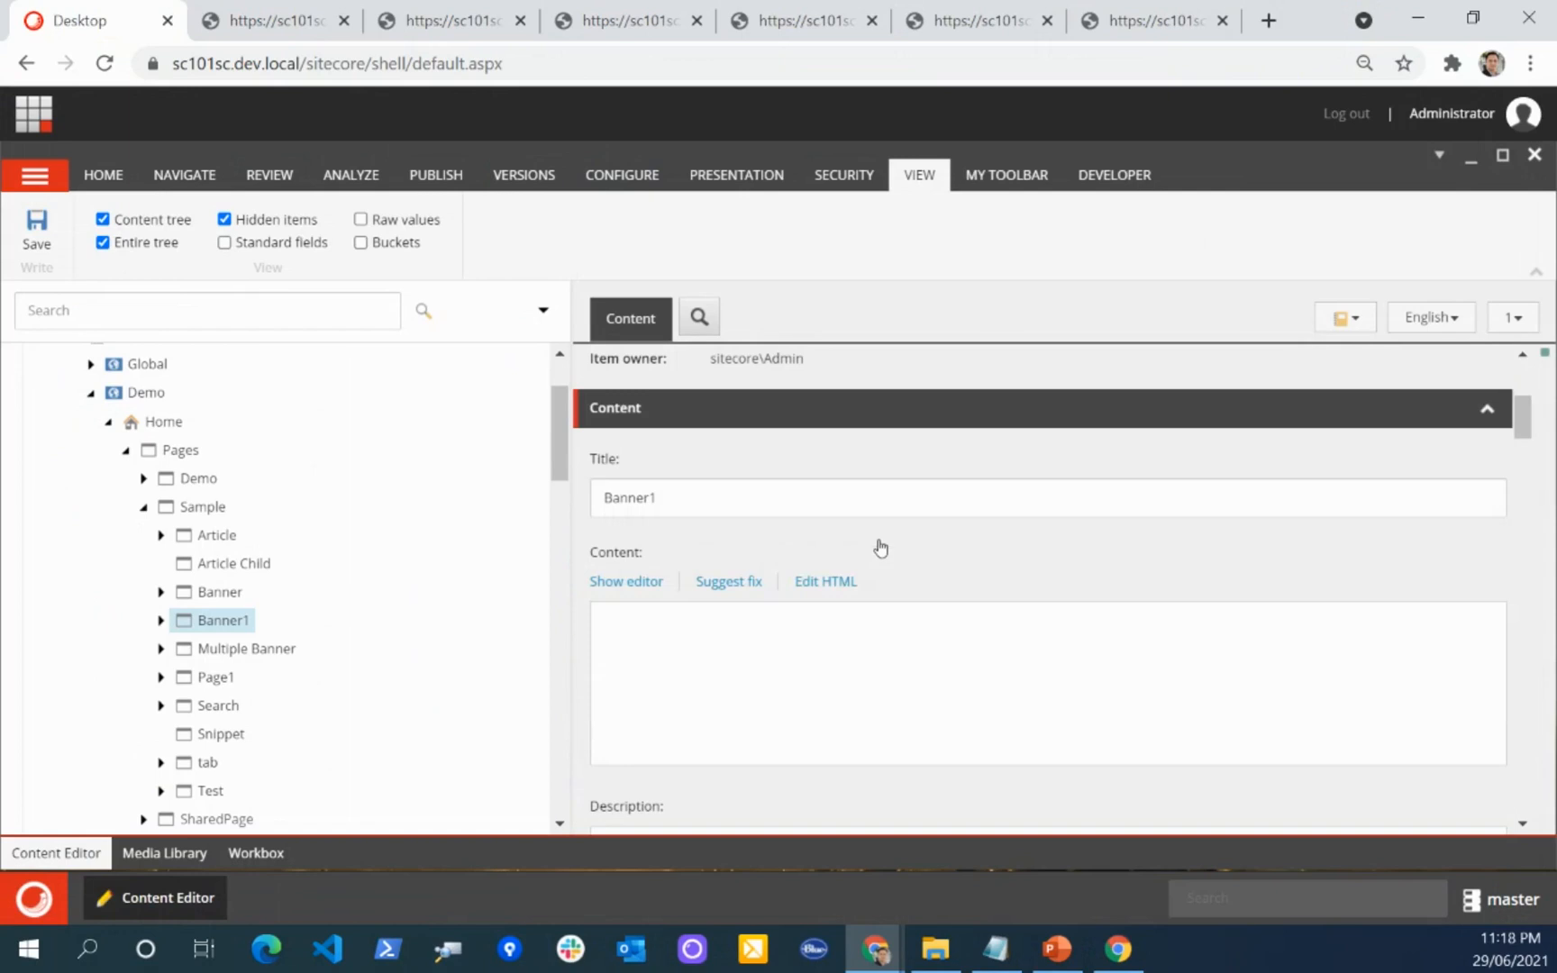
scroll(881, 546, "down", 6)
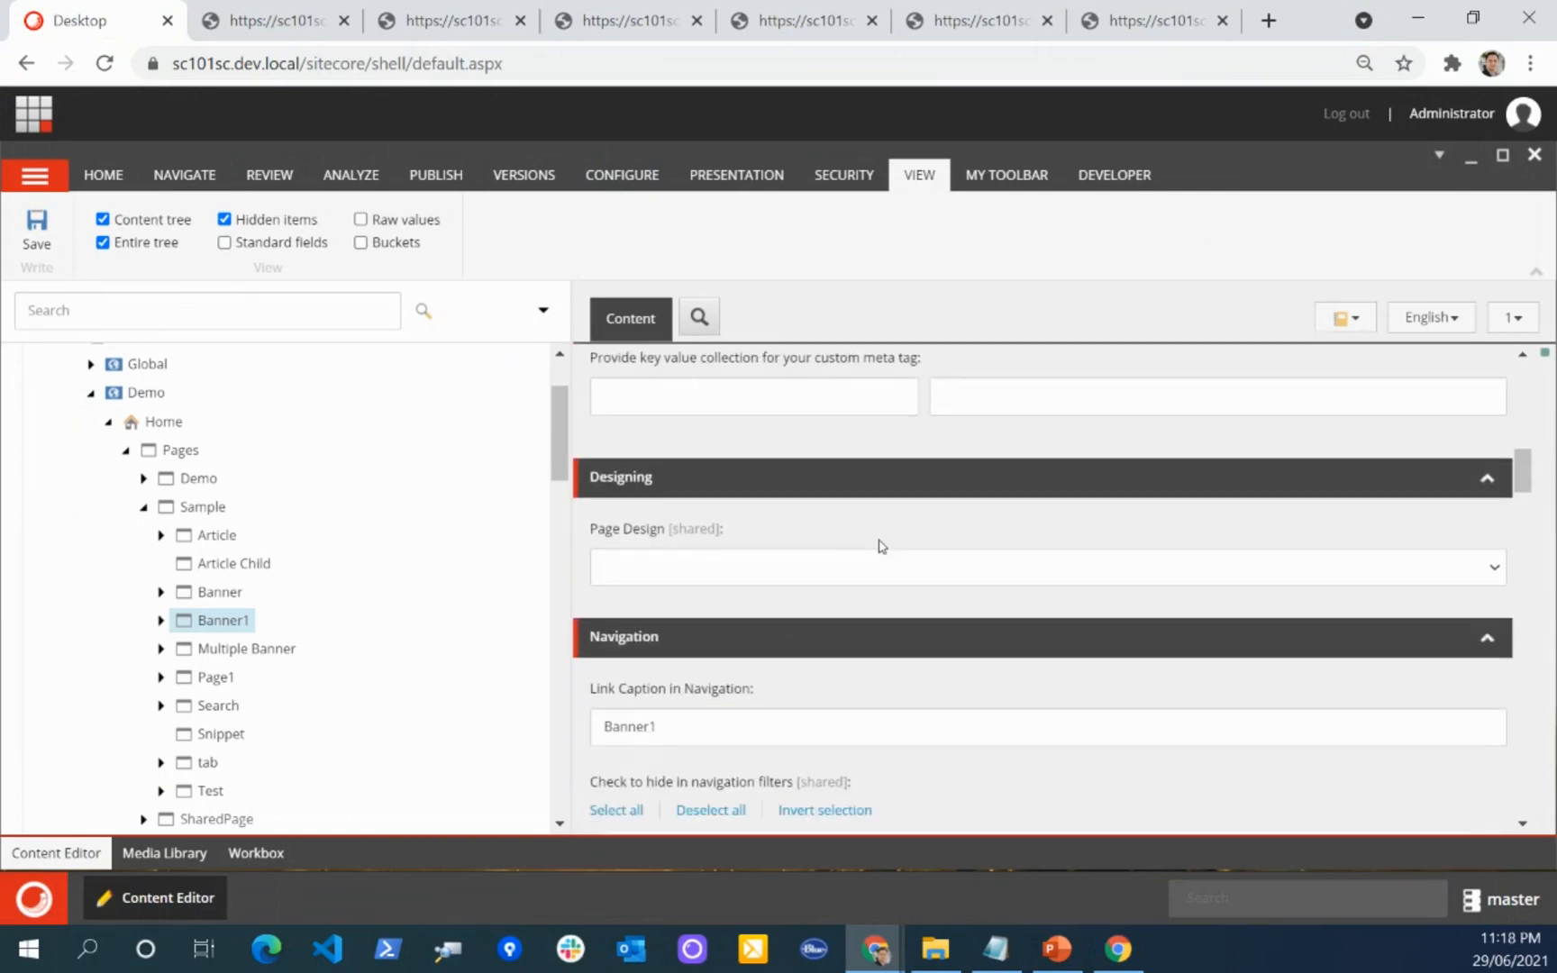
scroll(881, 546, "down", 10)
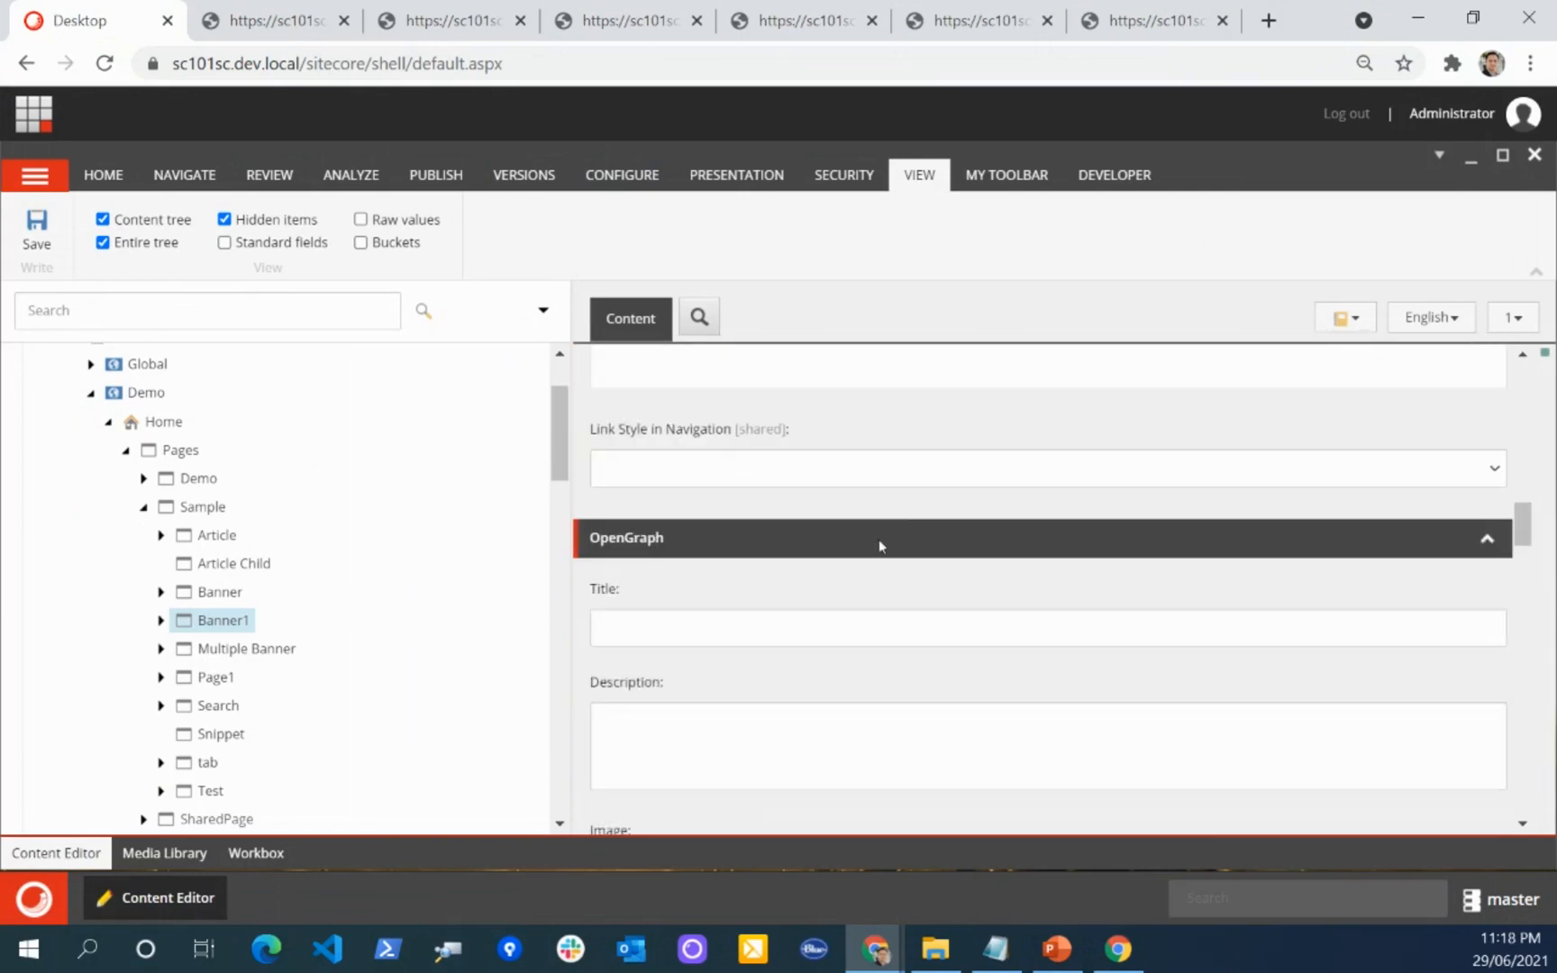
scroll(881, 546, "down", 8)
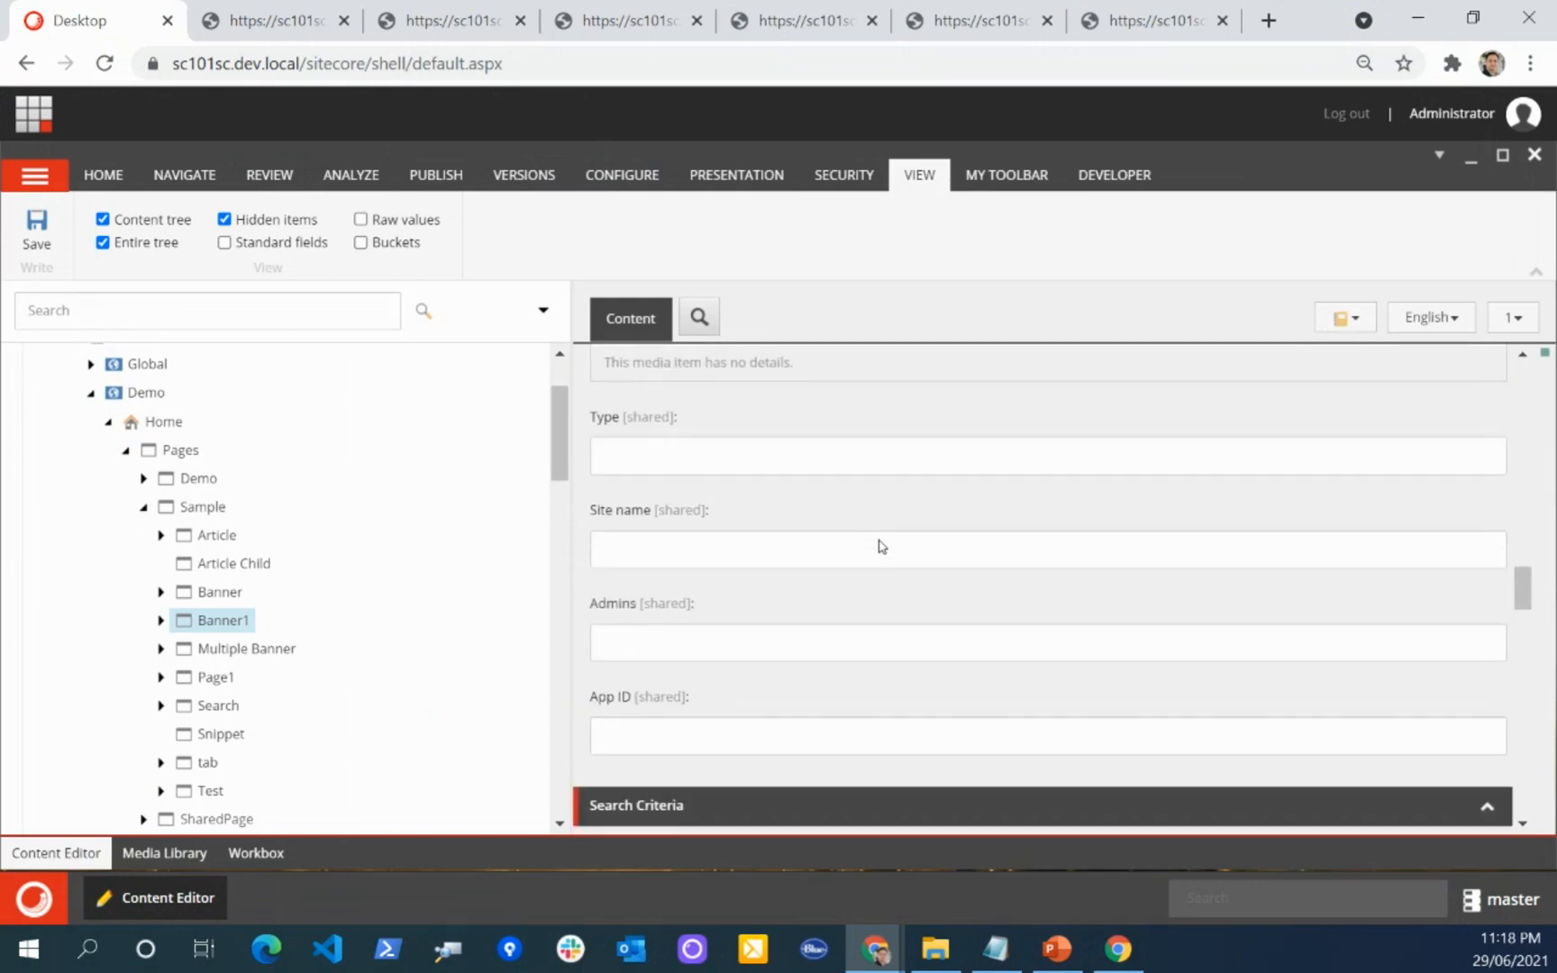
Step: Examine Banner1's Styling, Tagging and Sitemap Settings sections and review its Navigation and OpenGraph fields again
scroll(881, 546, "down", 5)
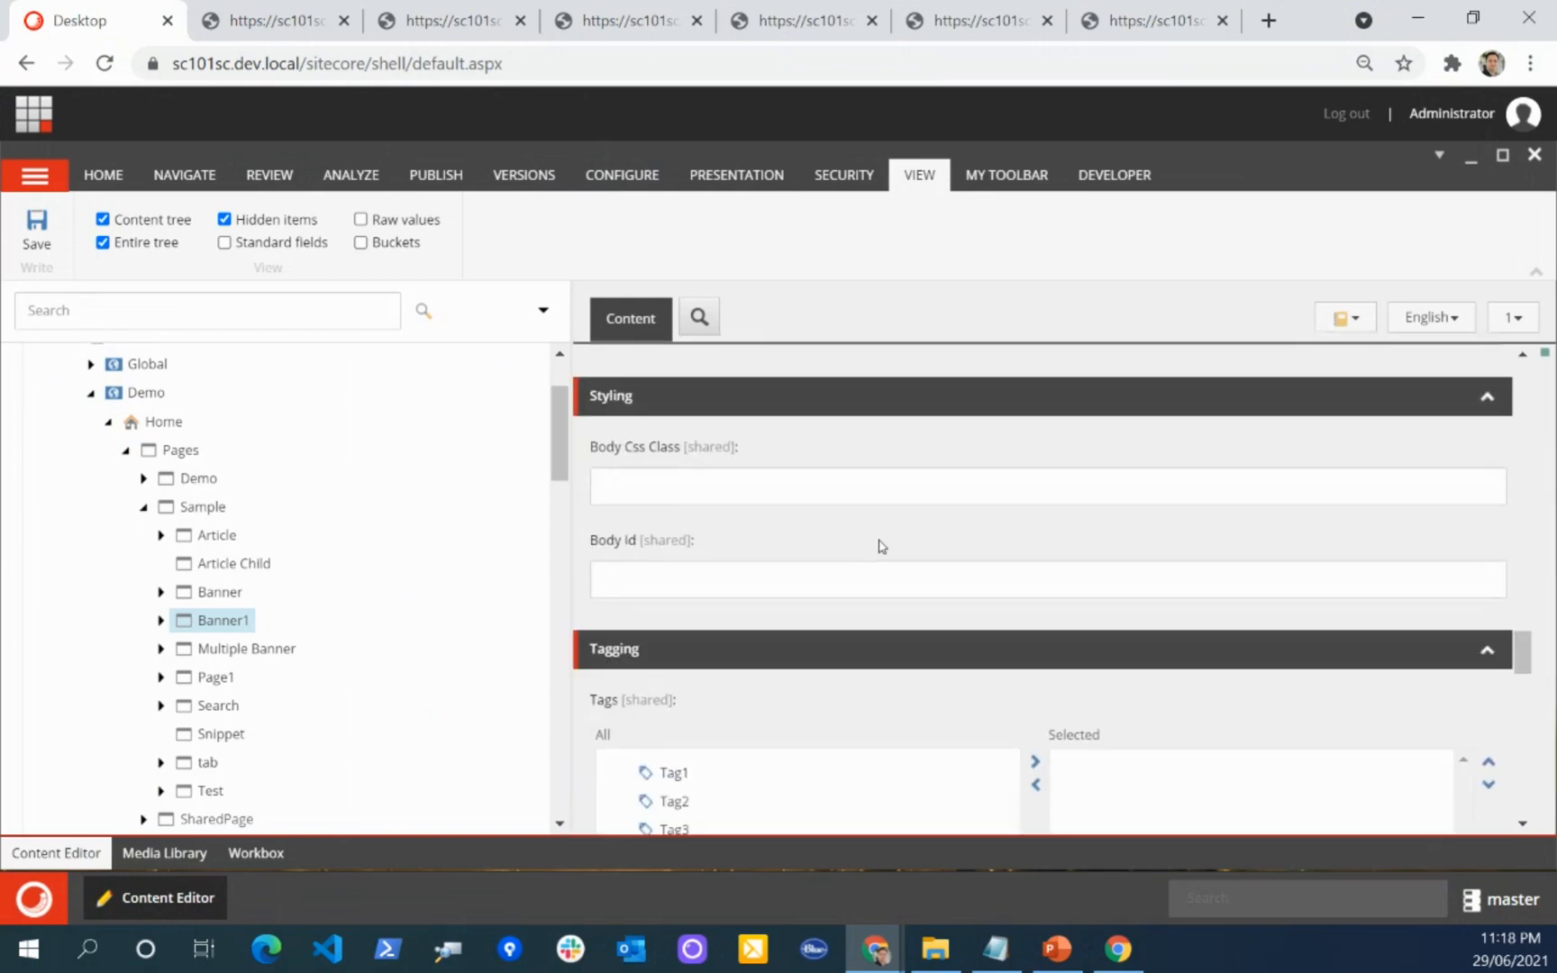
scroll(881, 546, "down", 3)
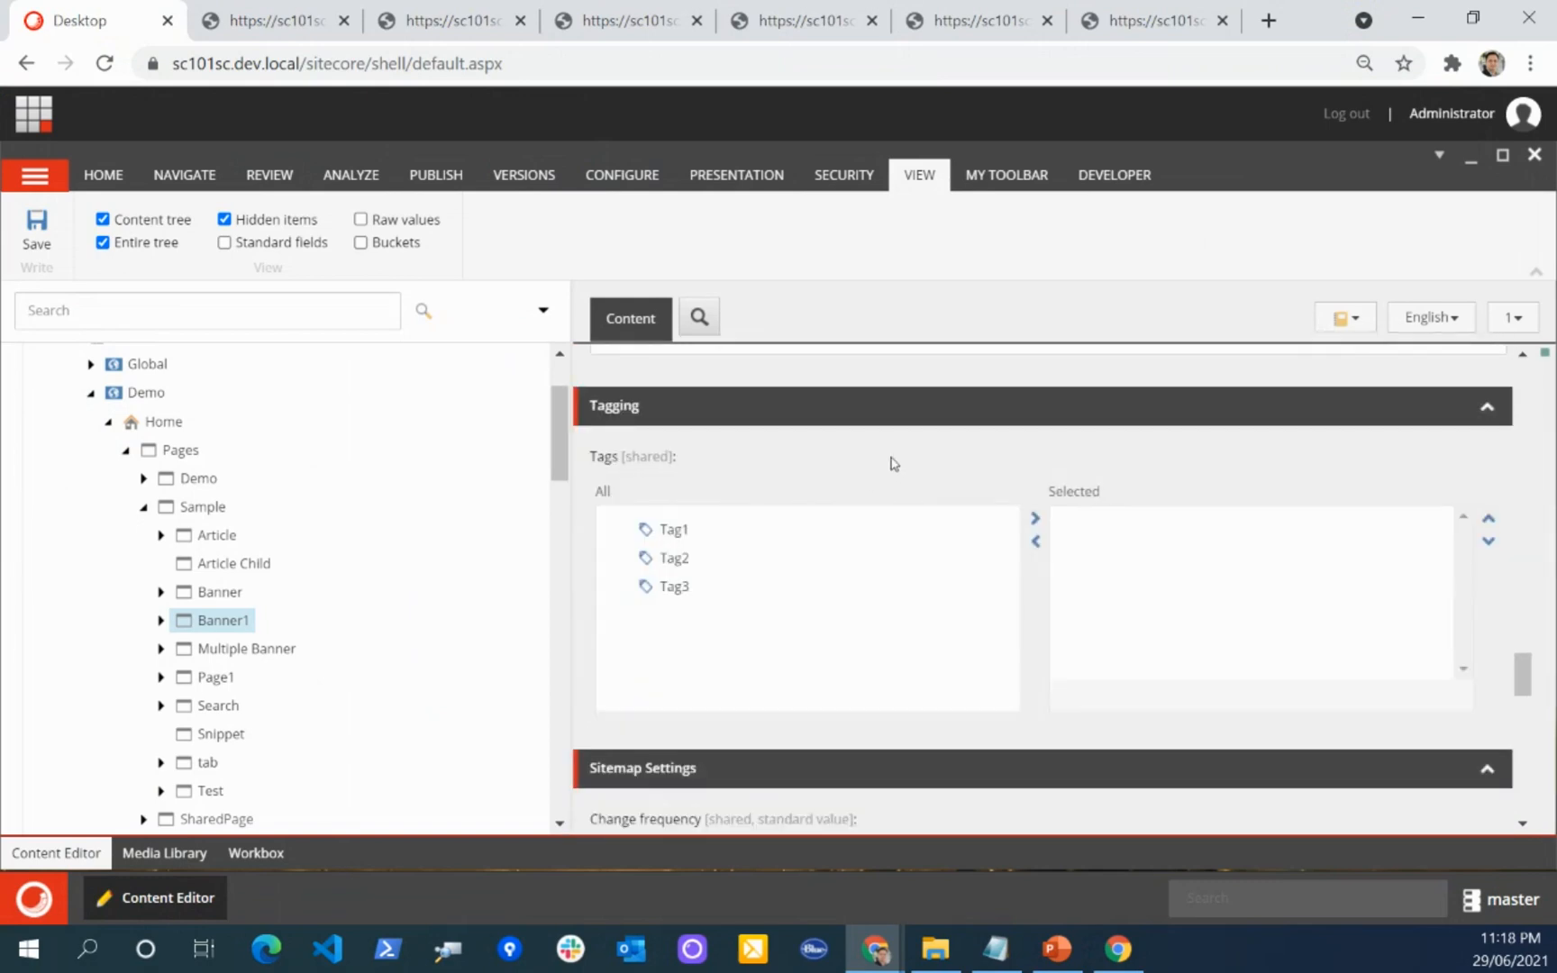
scroll(892, 463, "down", 3)
scroll(802, 495, "up", 3)
scroll(967, 509, "up", 15)
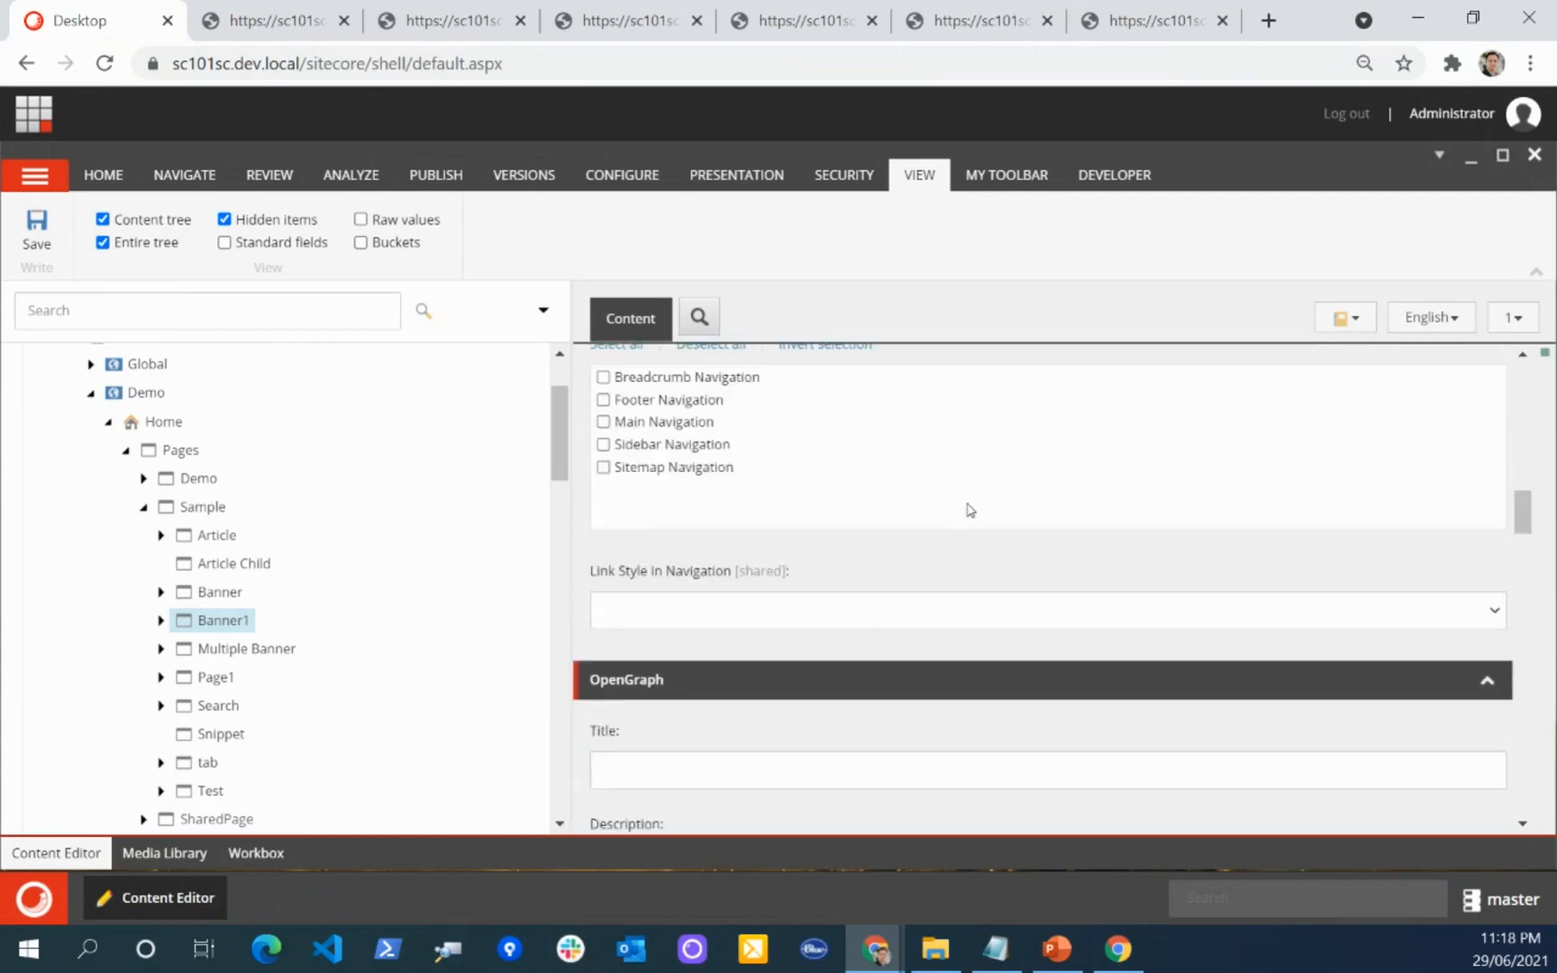
scroll(969, 504, "down", 2)
Step: Open Banner1's template in the Template Manager, then select the Page template under Project/Sitecore10-1/Pages
left_click(867, 529)
left_click(1114, 157)
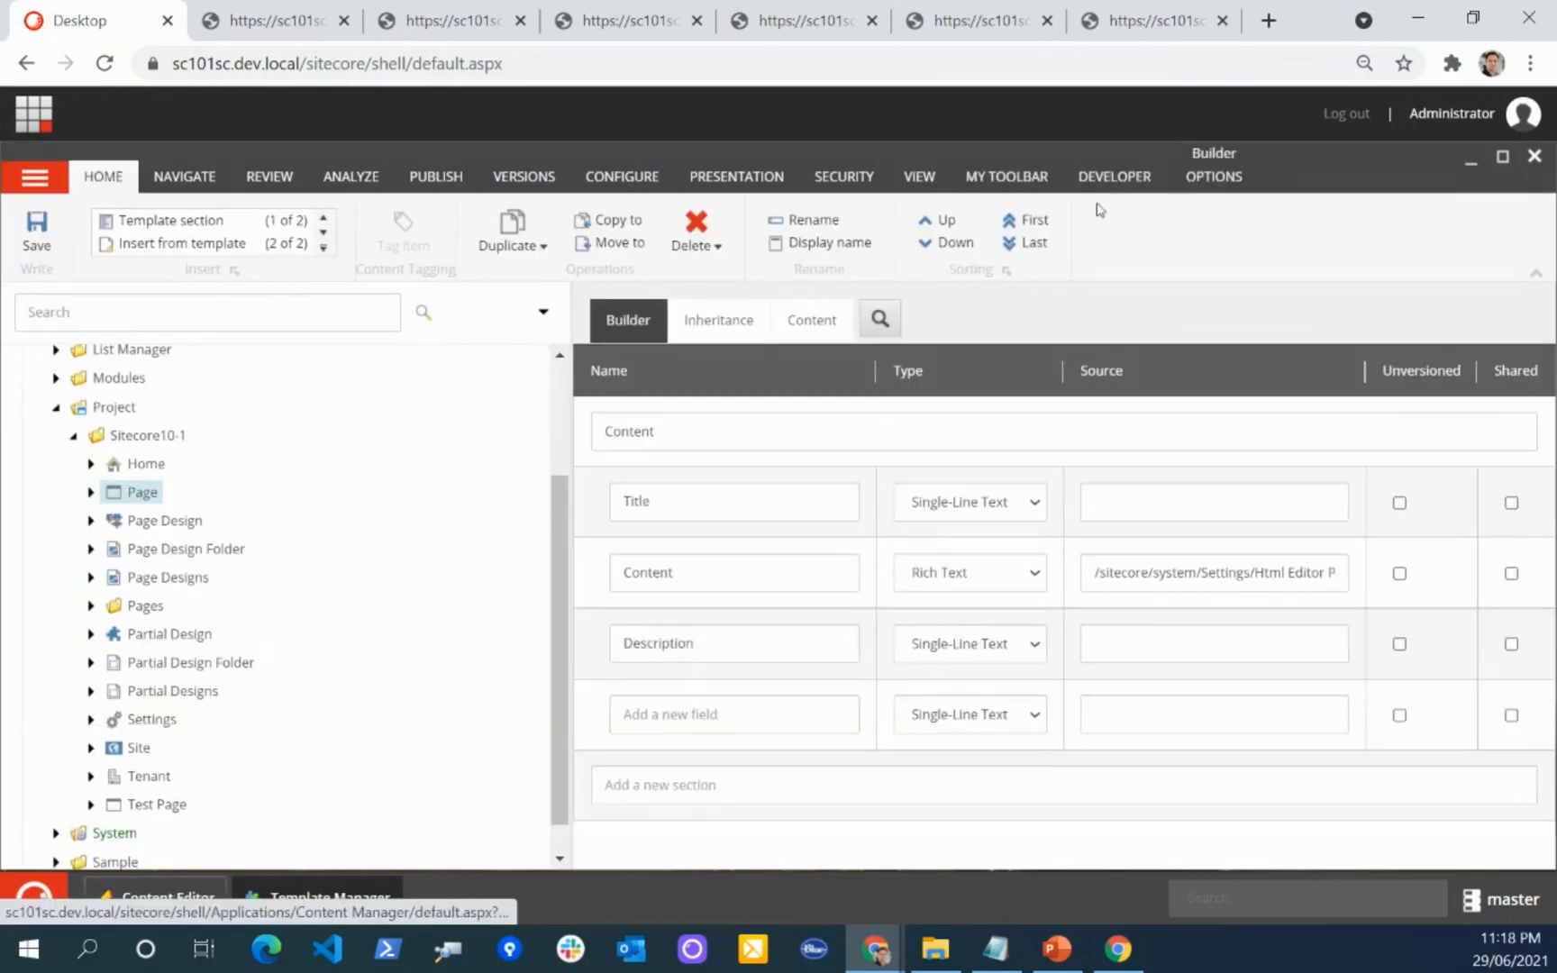
scroll(225, 540, "down", 1)
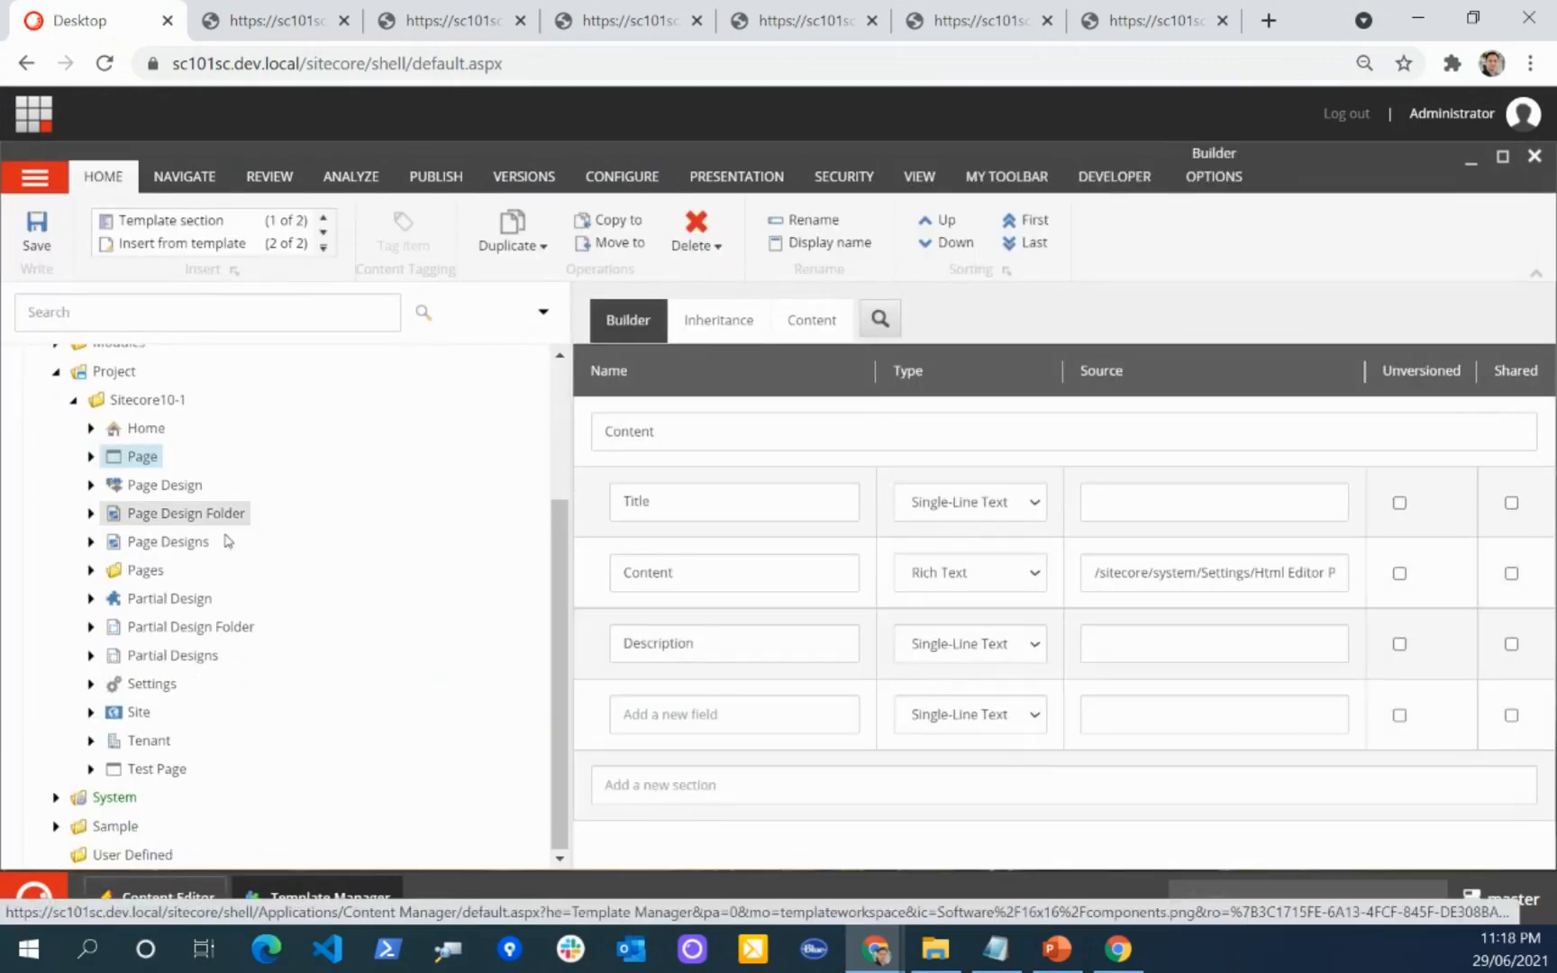
left_click(91, 570)
left_click(135, 598)
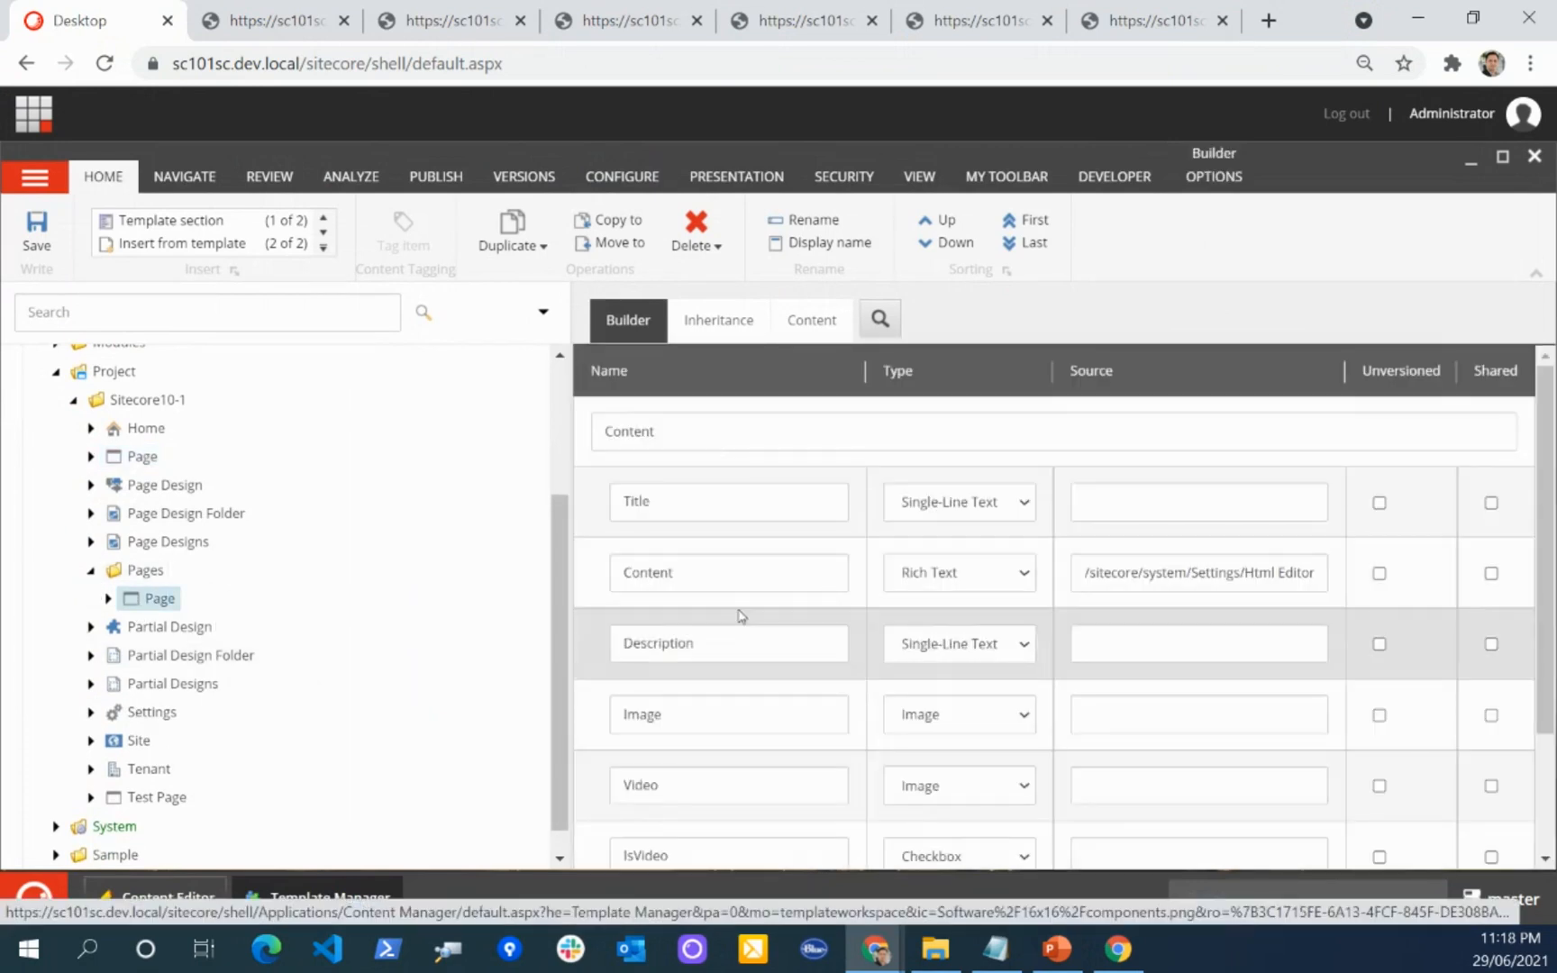
Step: Examine the field definitions of the Page template in the Pages folder, highlighting the Image and IsVideo fields
scroll(736, 651, "down", 2)
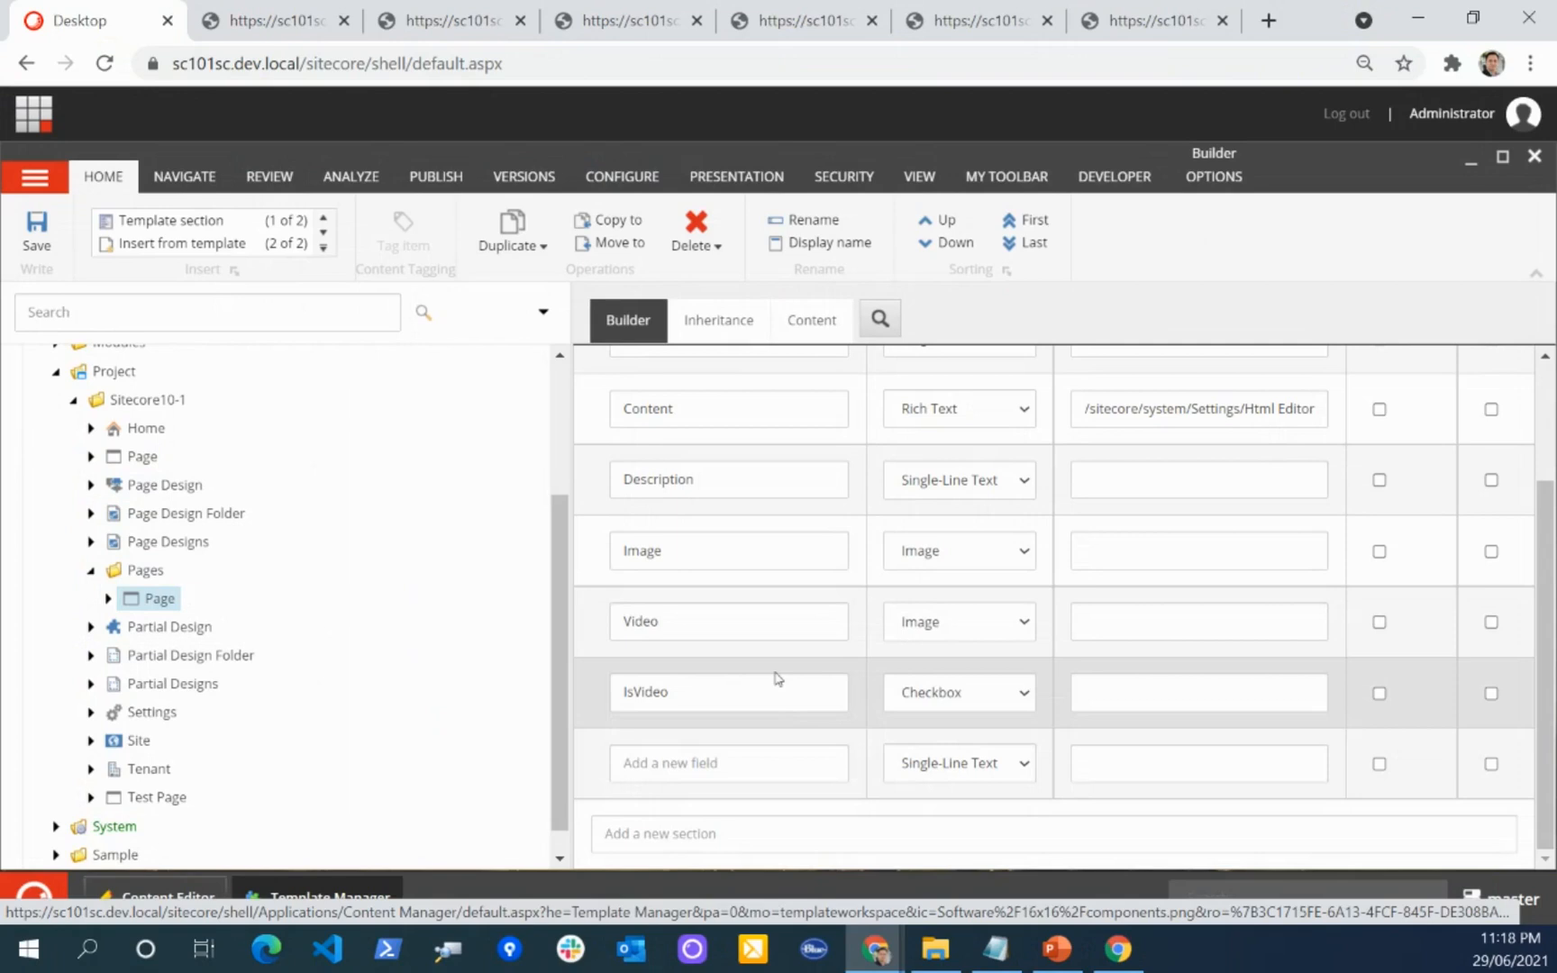
double_click(643, 549)
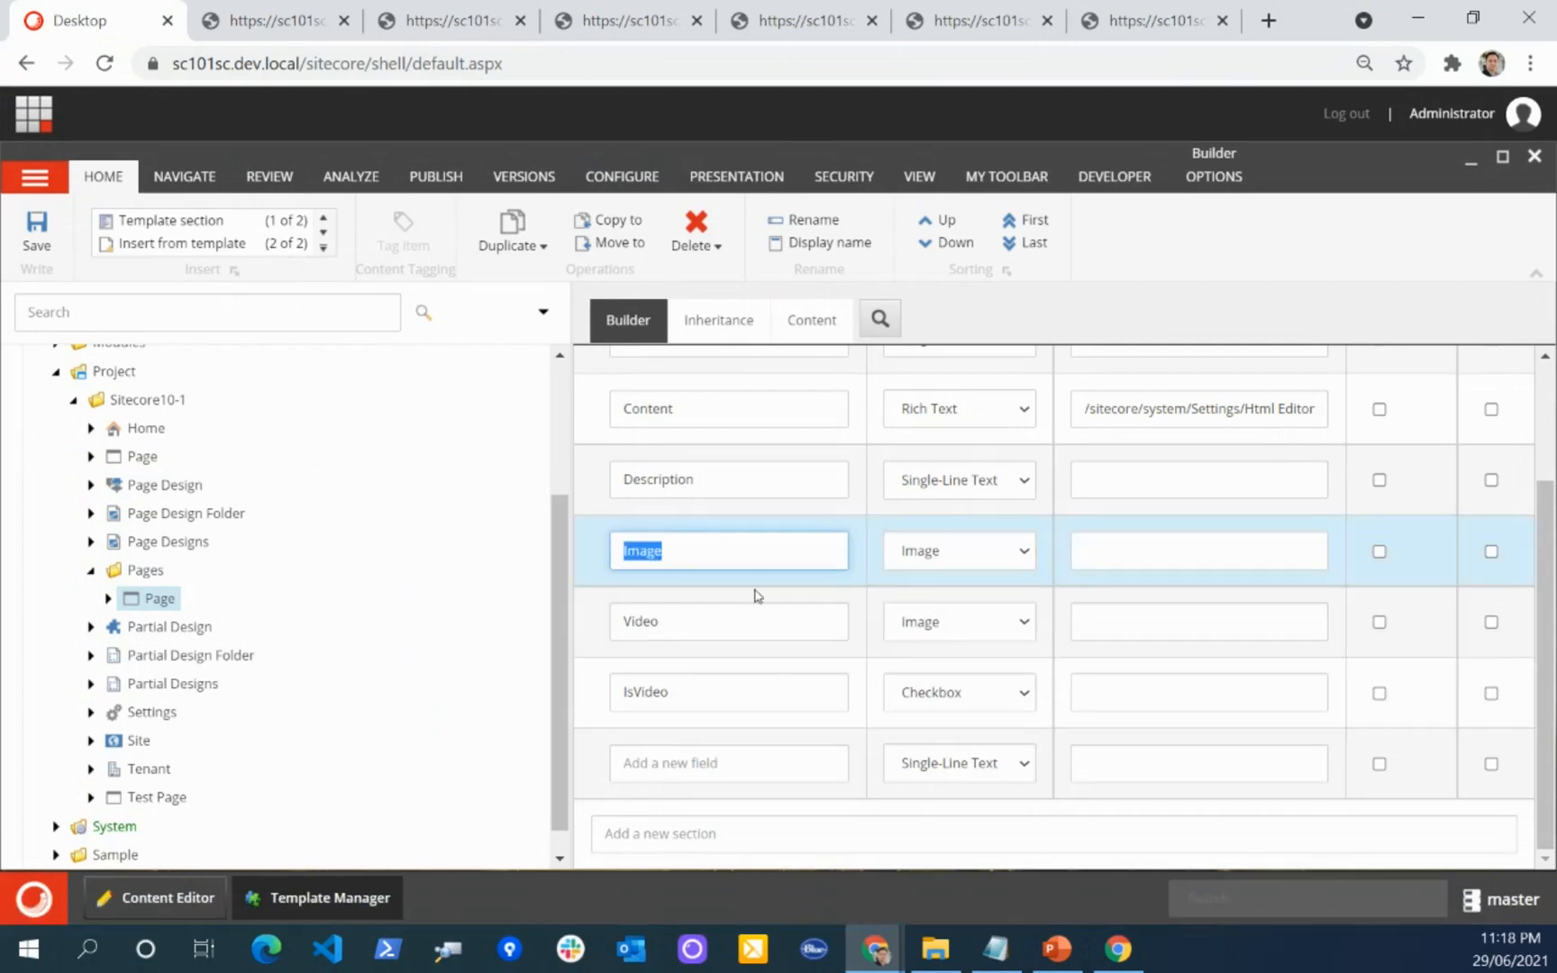
double_click(720, 689)
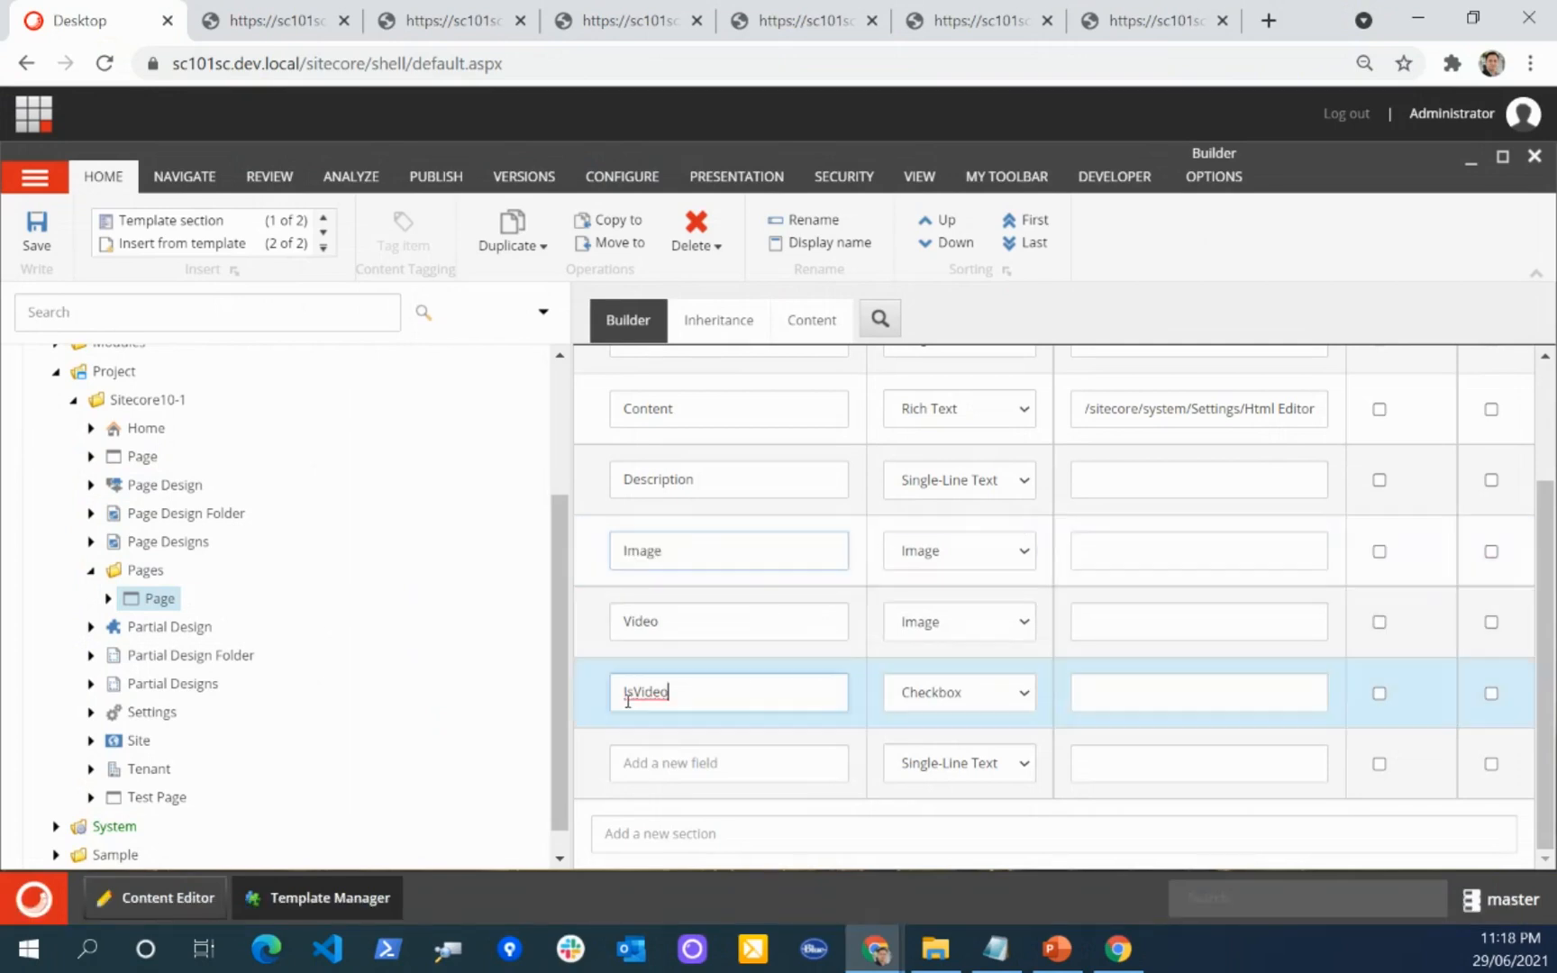
scroll(783, 657, "up", 1)
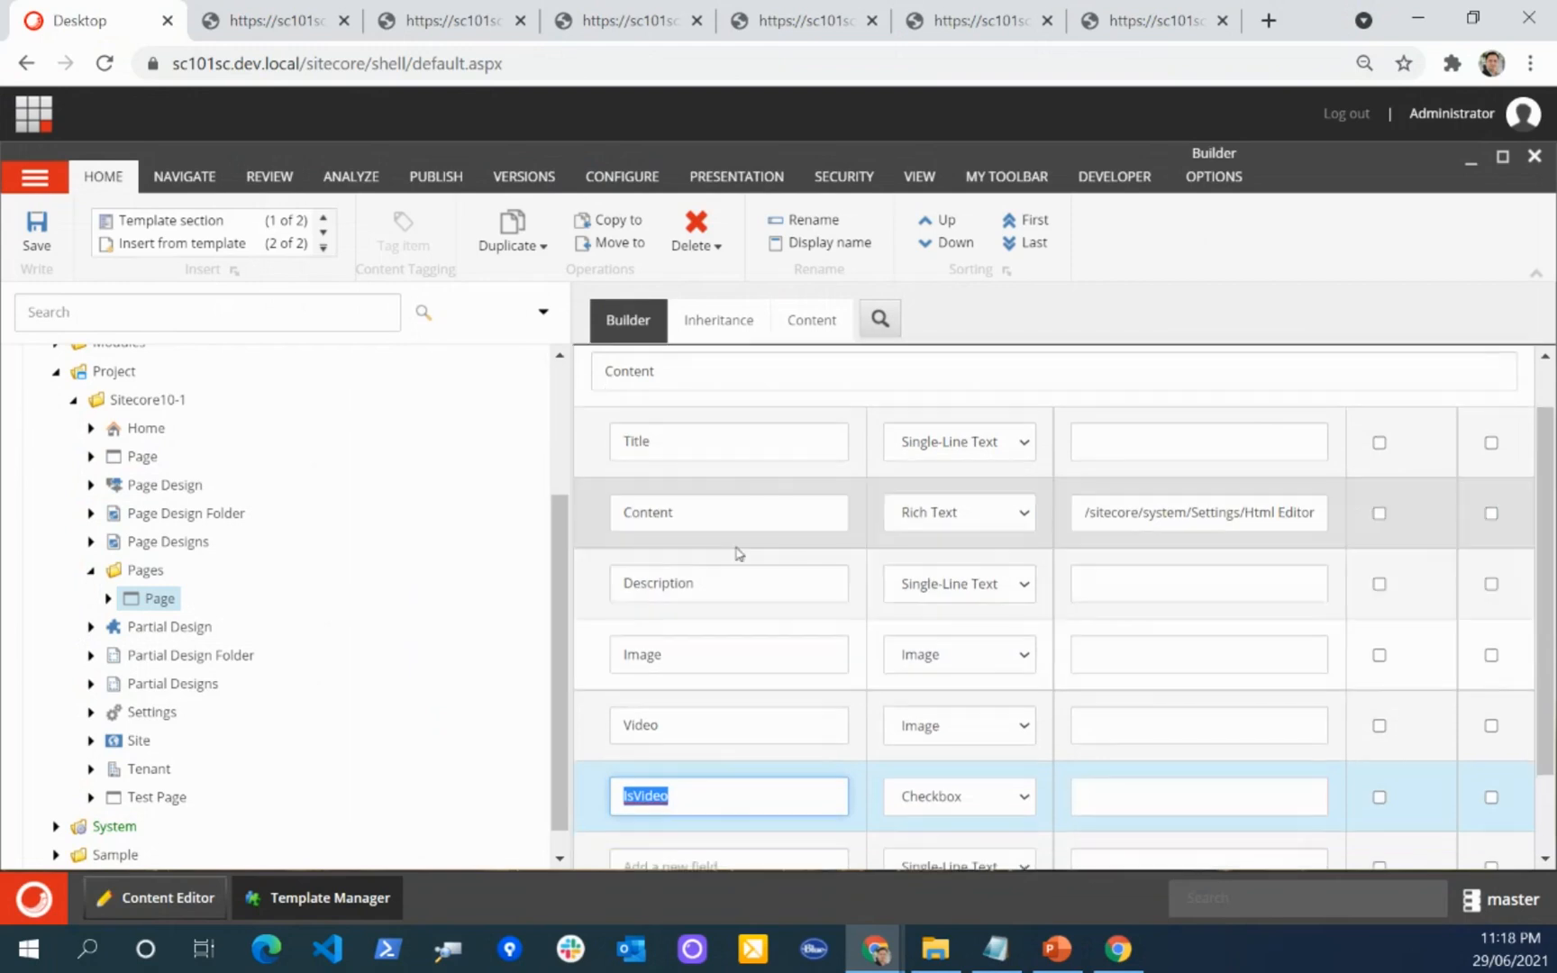
scroll(752, 586, "down", 1)
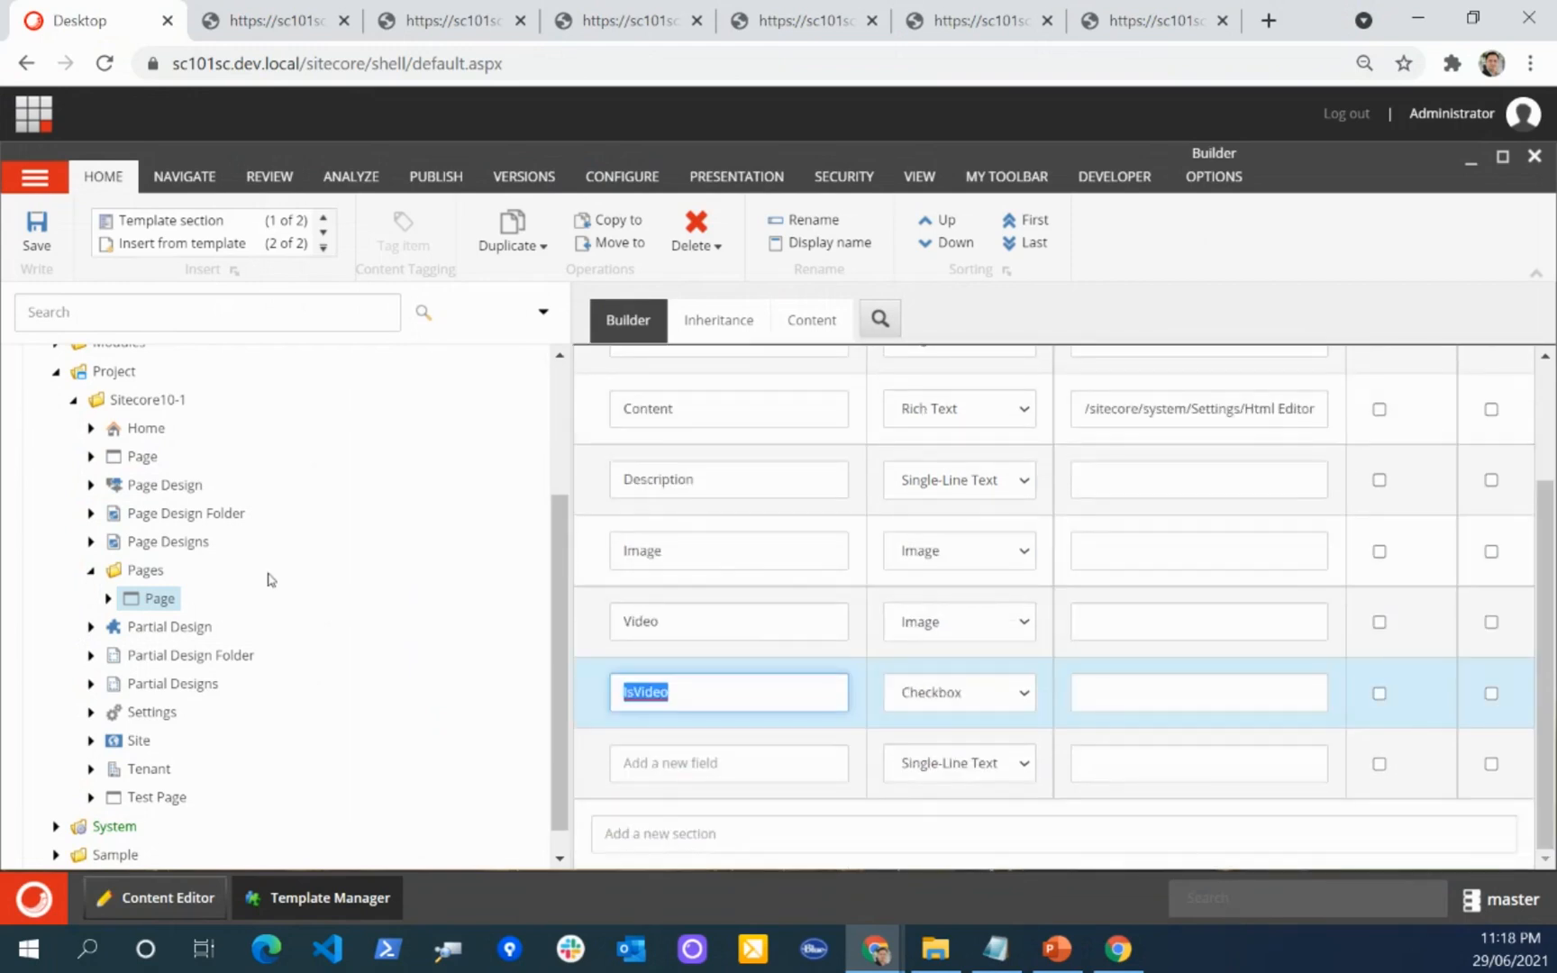
scroll(468, 595, "up", 2)
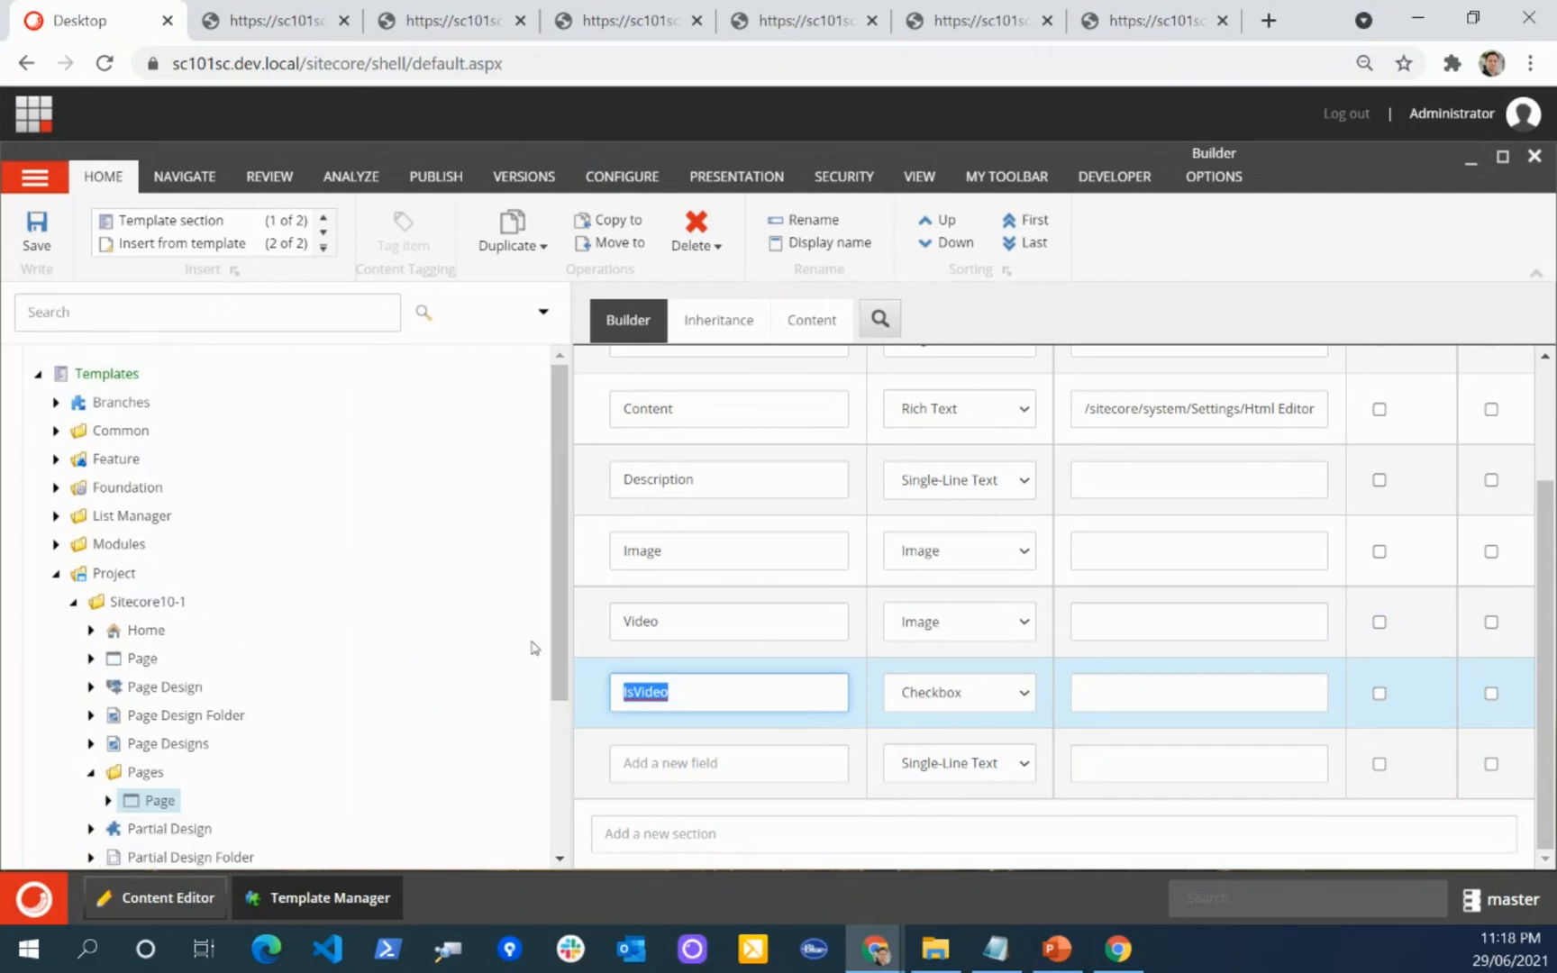
Step: Switch to the incognito Chrome window, examine the tags above and below the image on the Banner1 page, and return to the Sitecore Desktop window
key("alt+Tab")
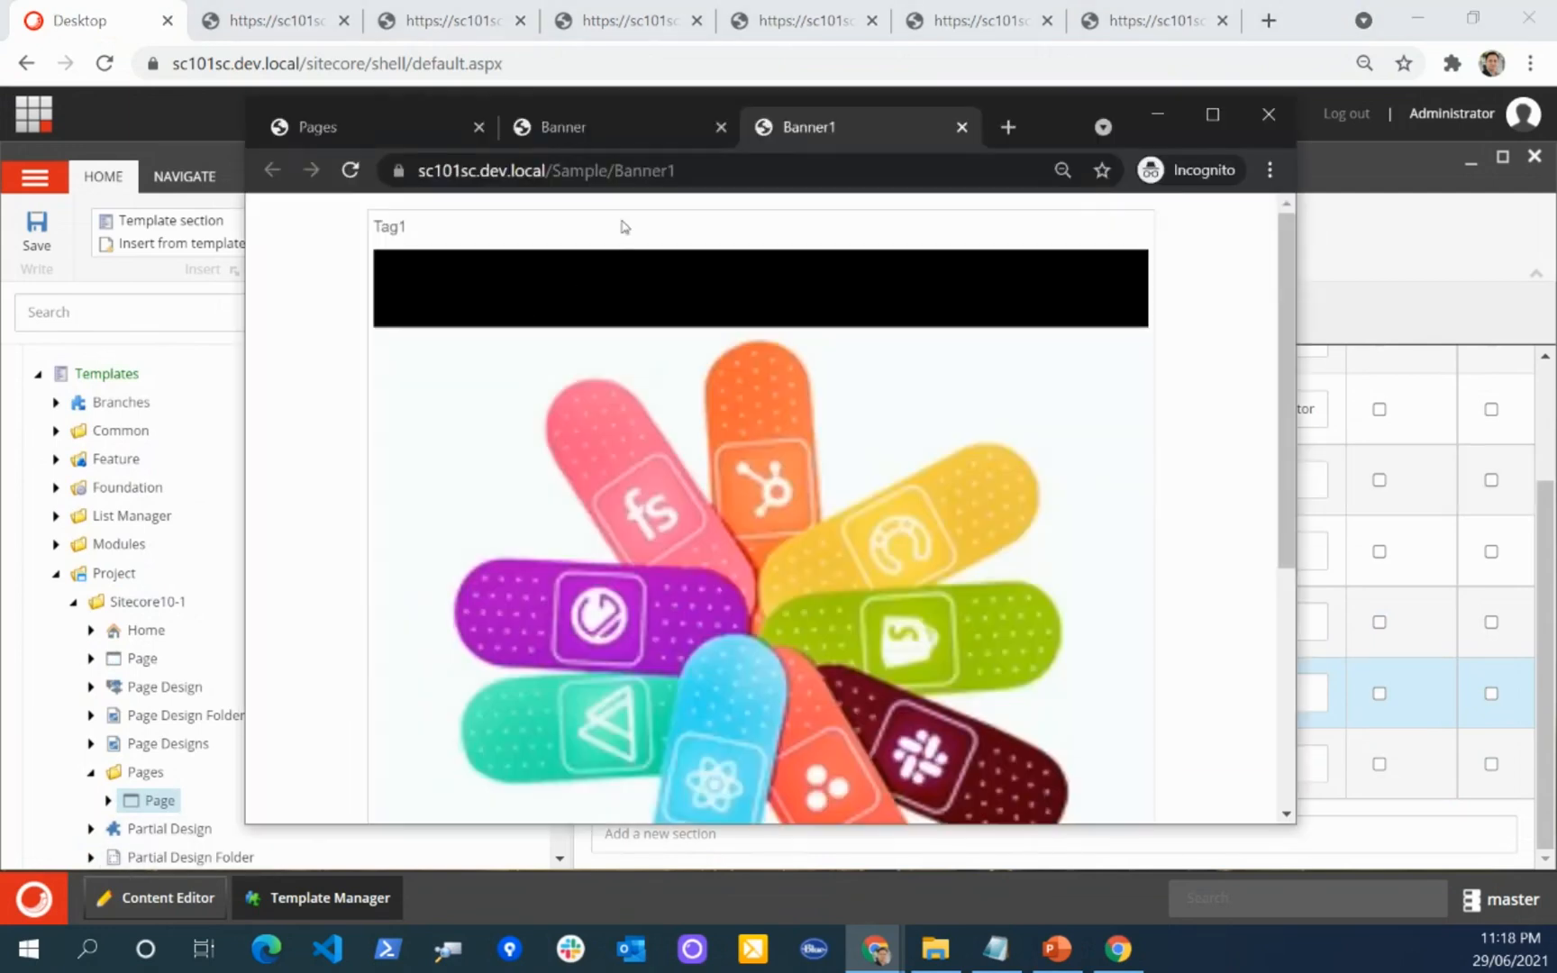
double_click(389, 229)
scroll(693, 533, "down", 5)
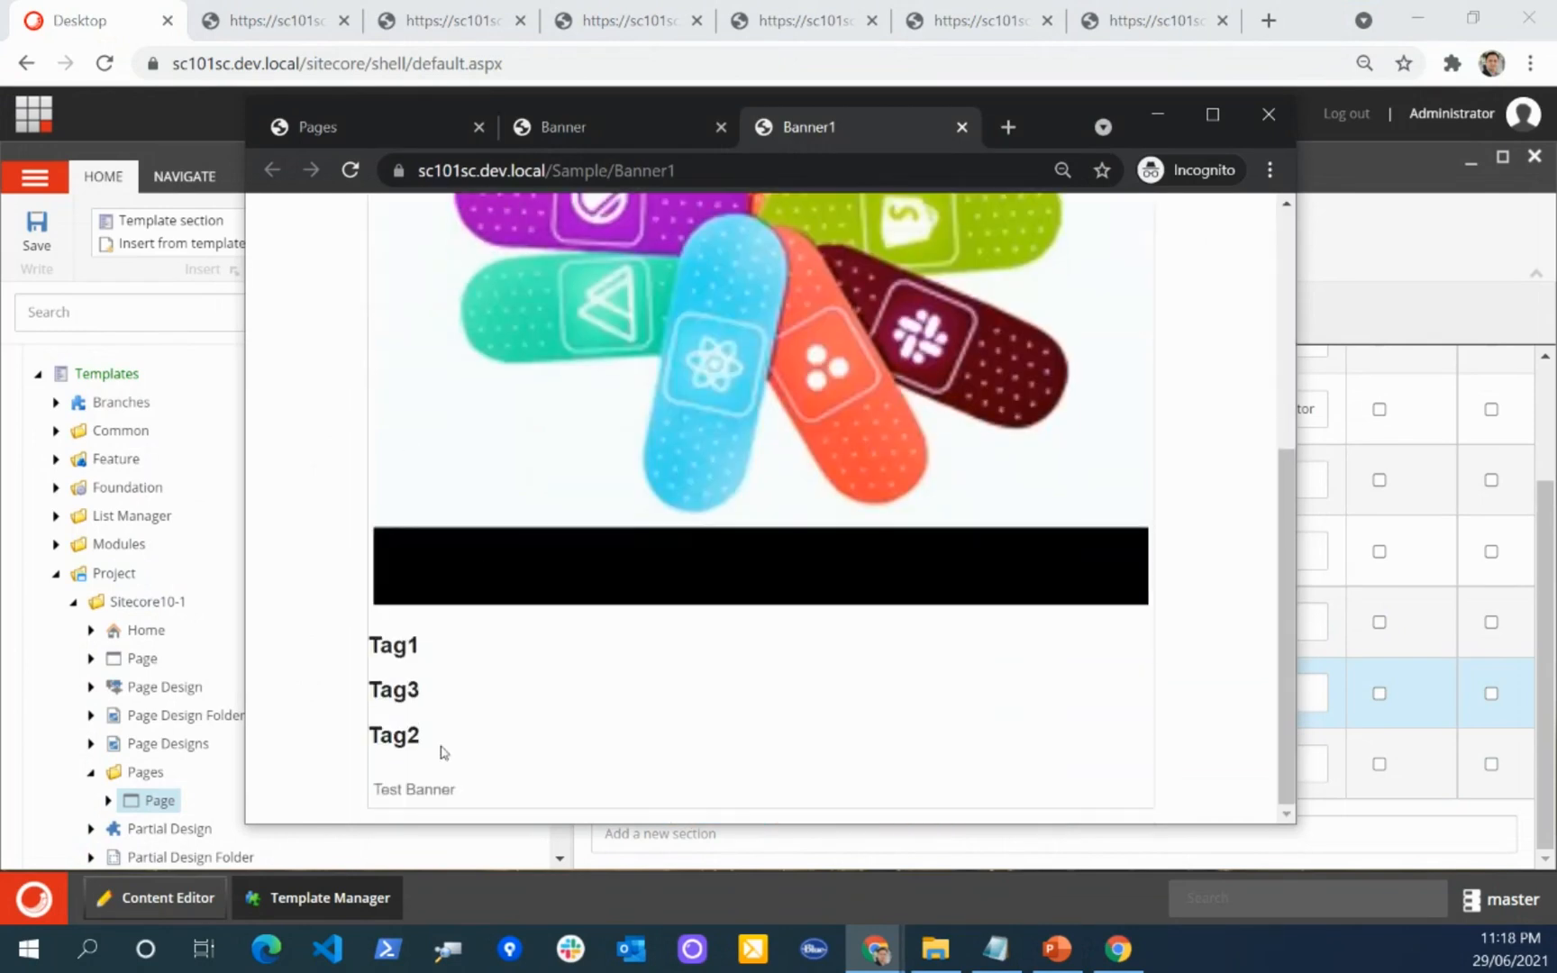
left_click_drag(434, 749, 385, 648)
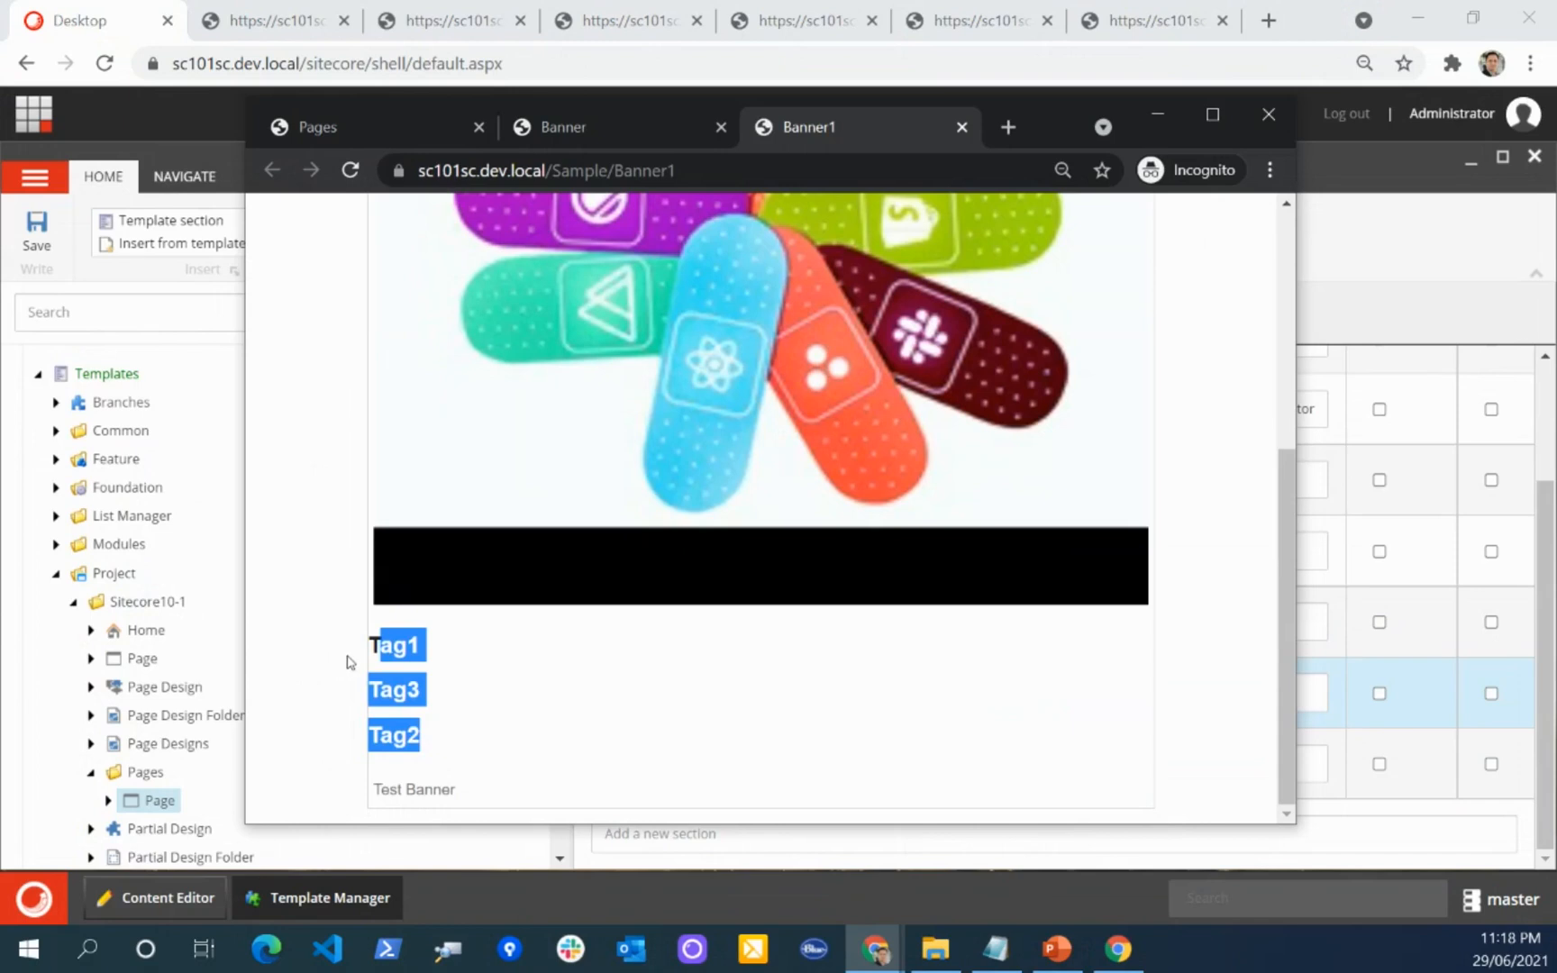
left_click_drag(380, 647, 449, 733)
left_click(1420, 314)
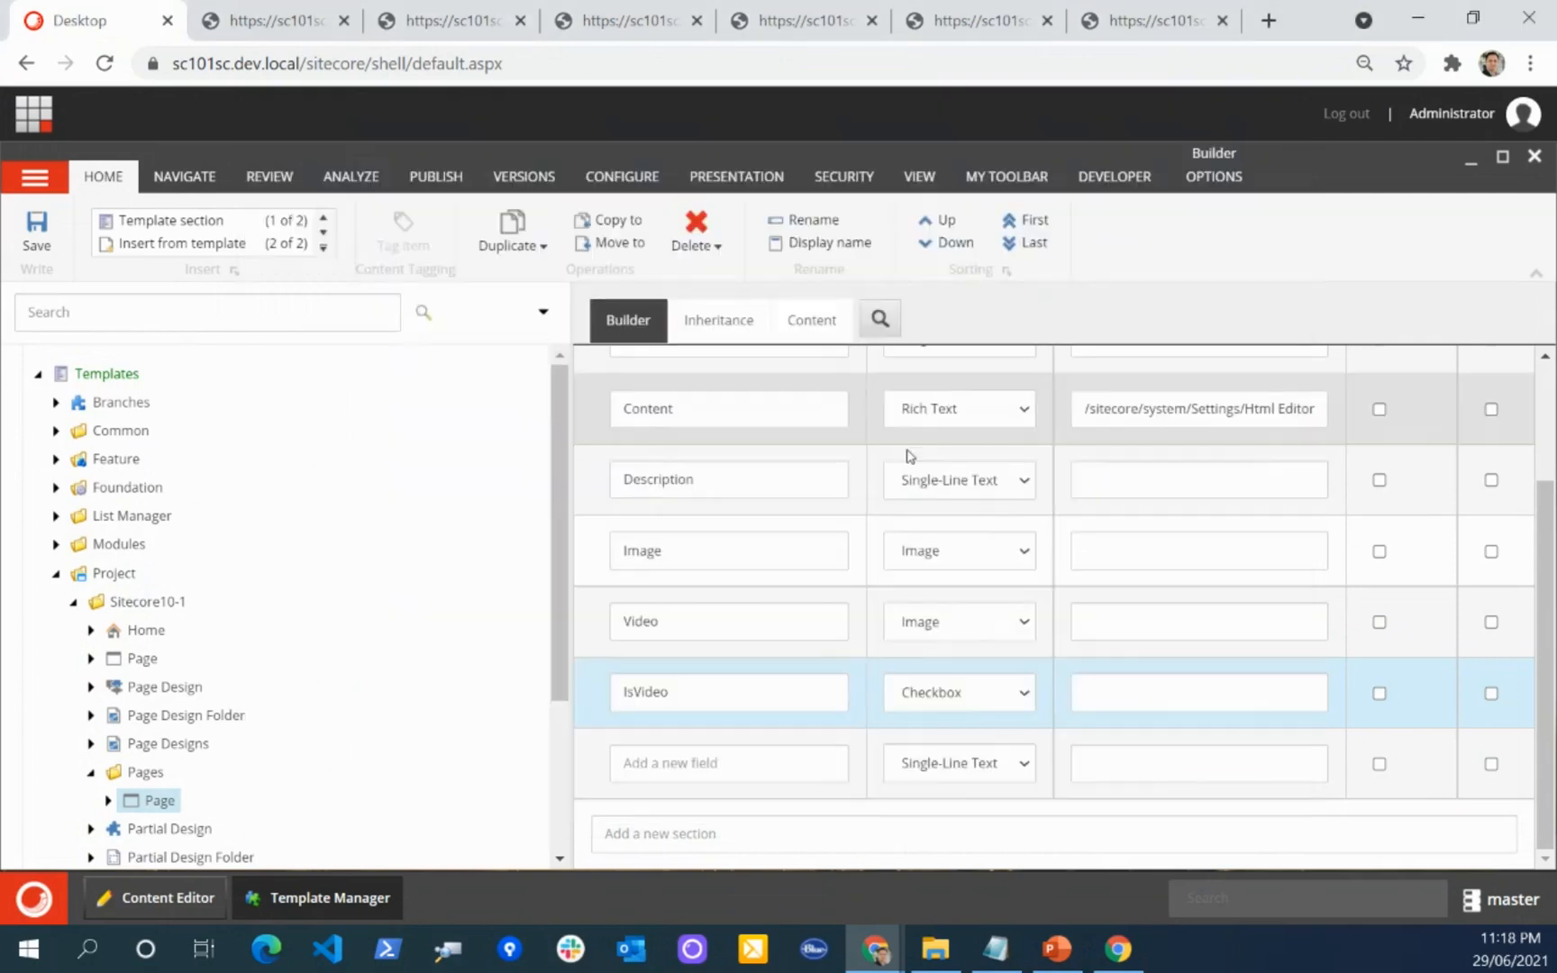
Step: Return to the Content Editor and expand Rendering Variants under the Global site's Presentation node
left_click(187, 895)
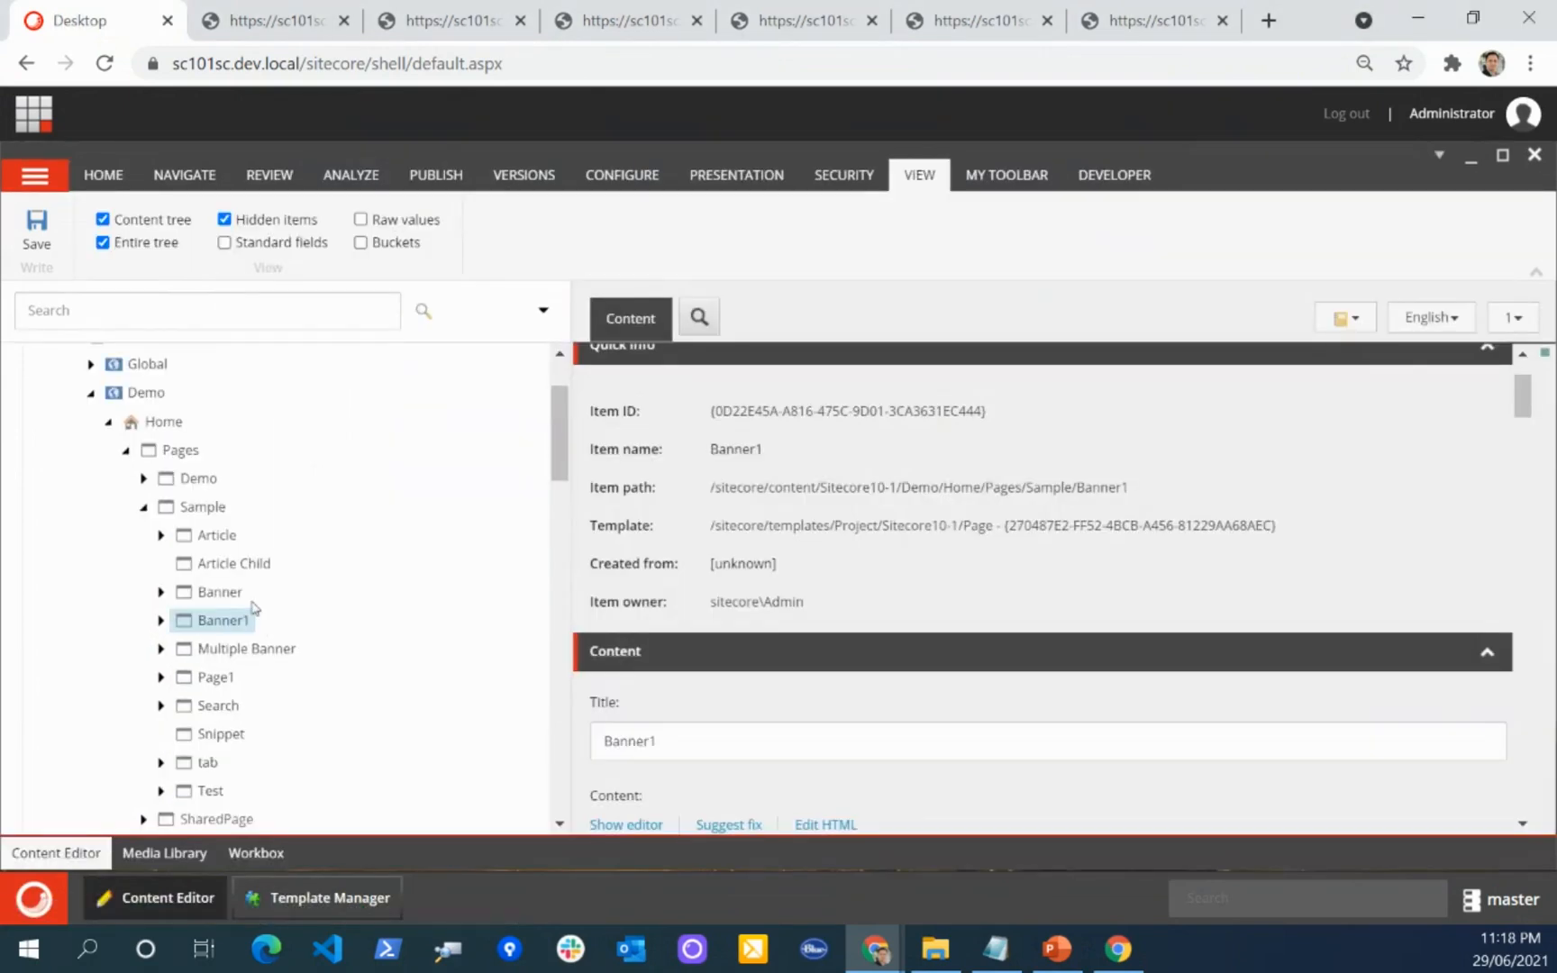
scroll(112, 564, "up", 2)
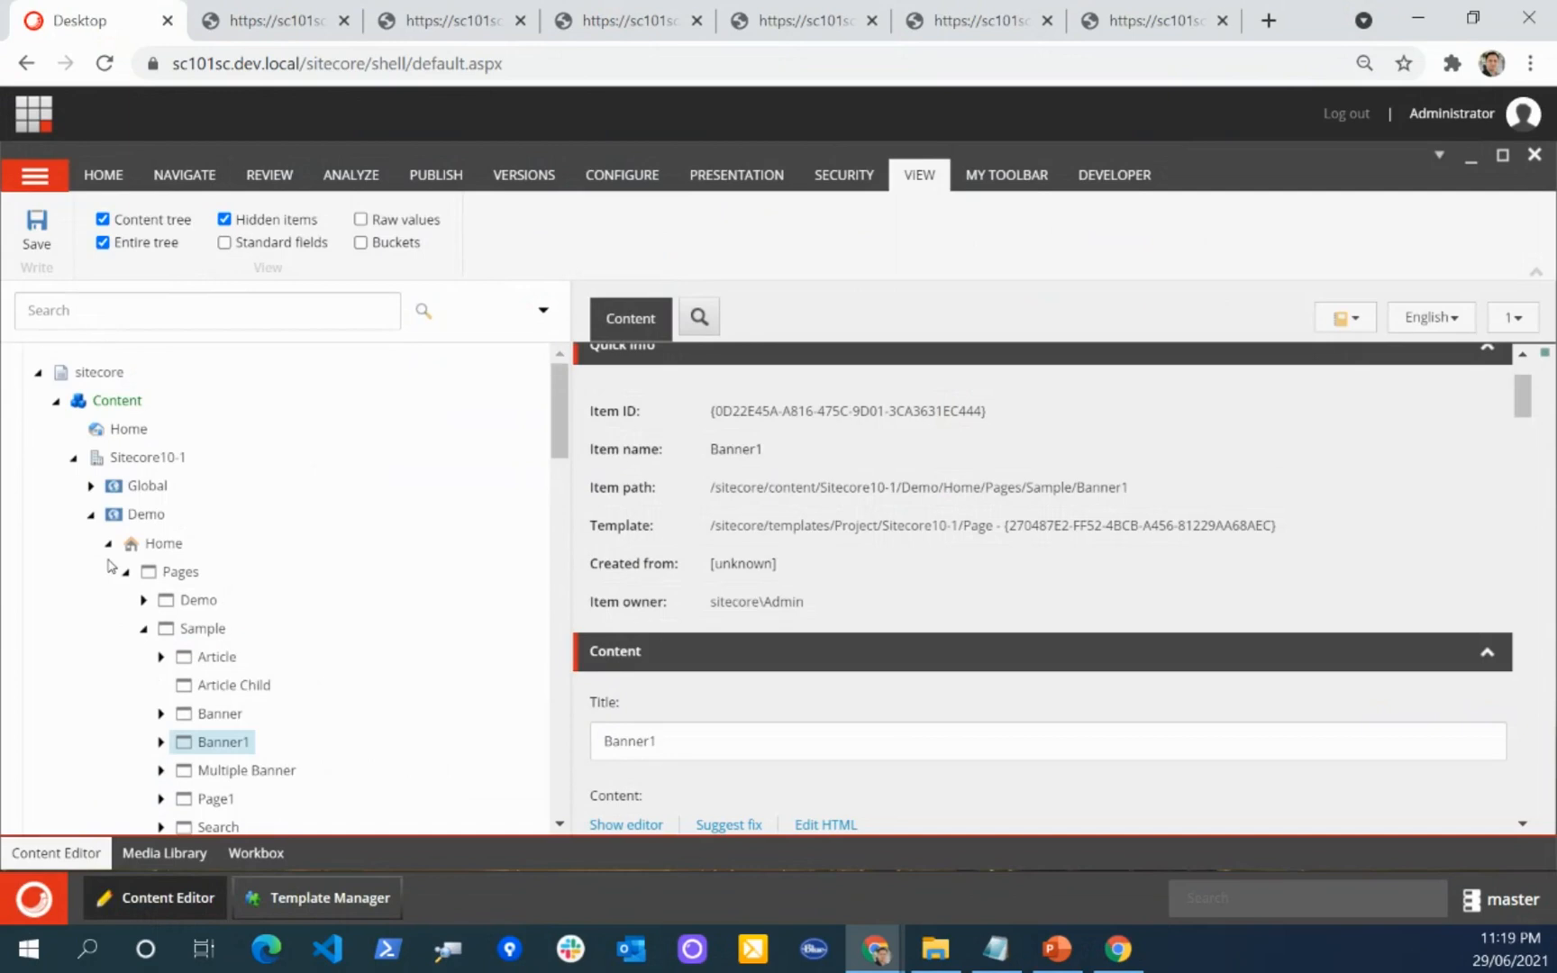
left_click(90, 486)
scroll(64, 566, "down", 5)
scroll(65, 566, "up", 2)
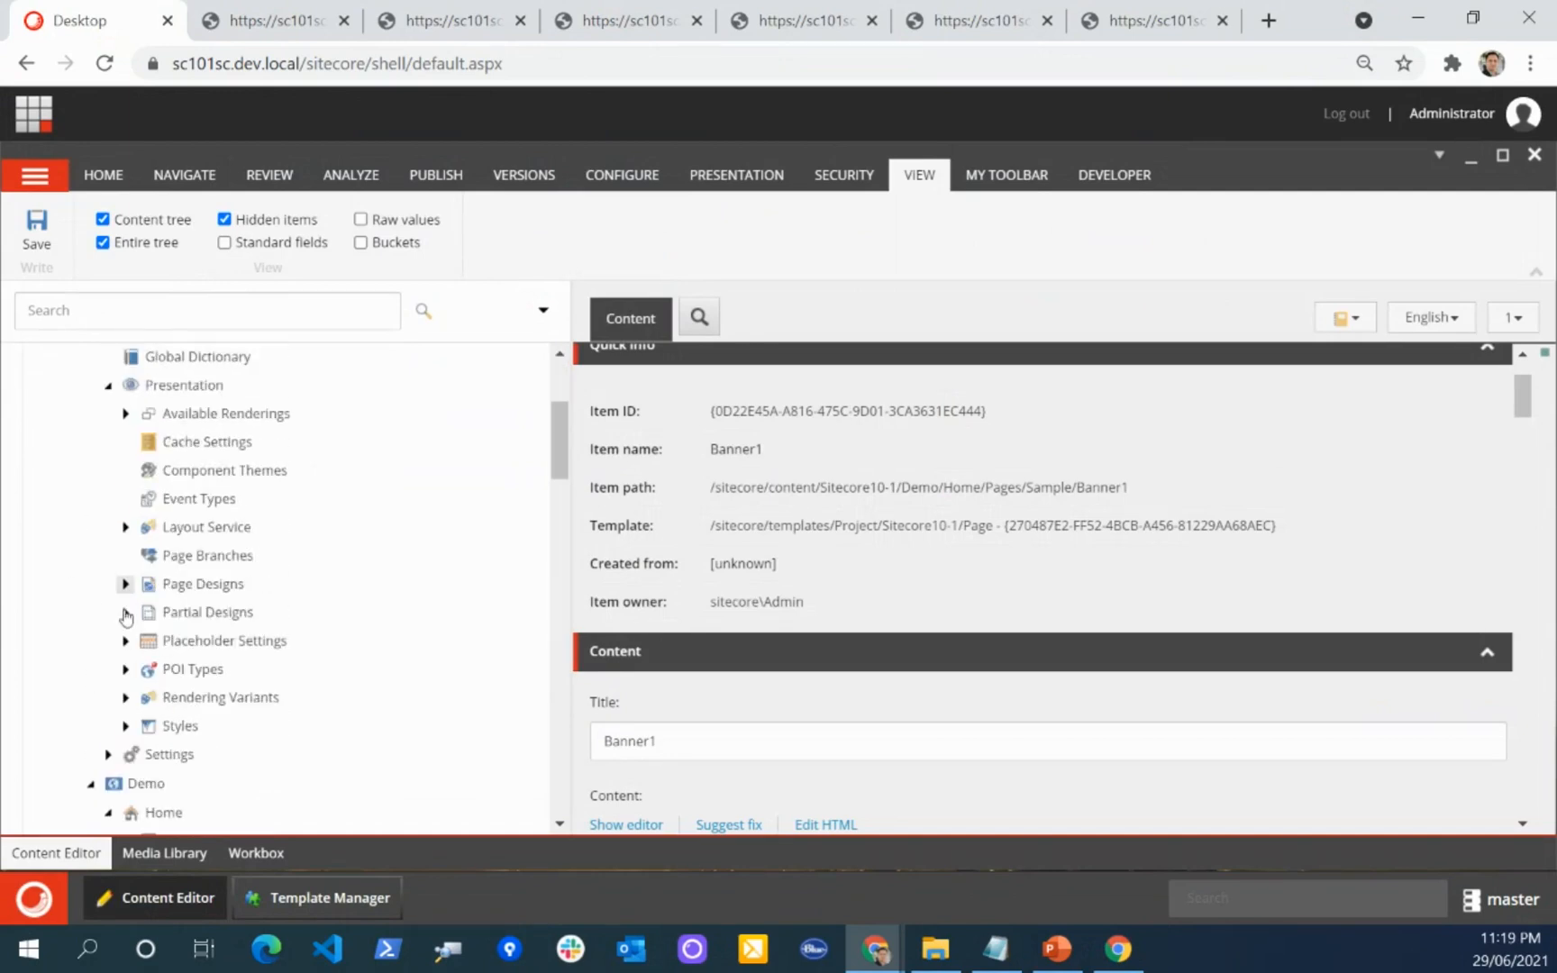
left_click(125, 696)
Step: Look through the Global site's rendering variants and expand the Default variant under Promo
scroll(71, 599, "down", 5)
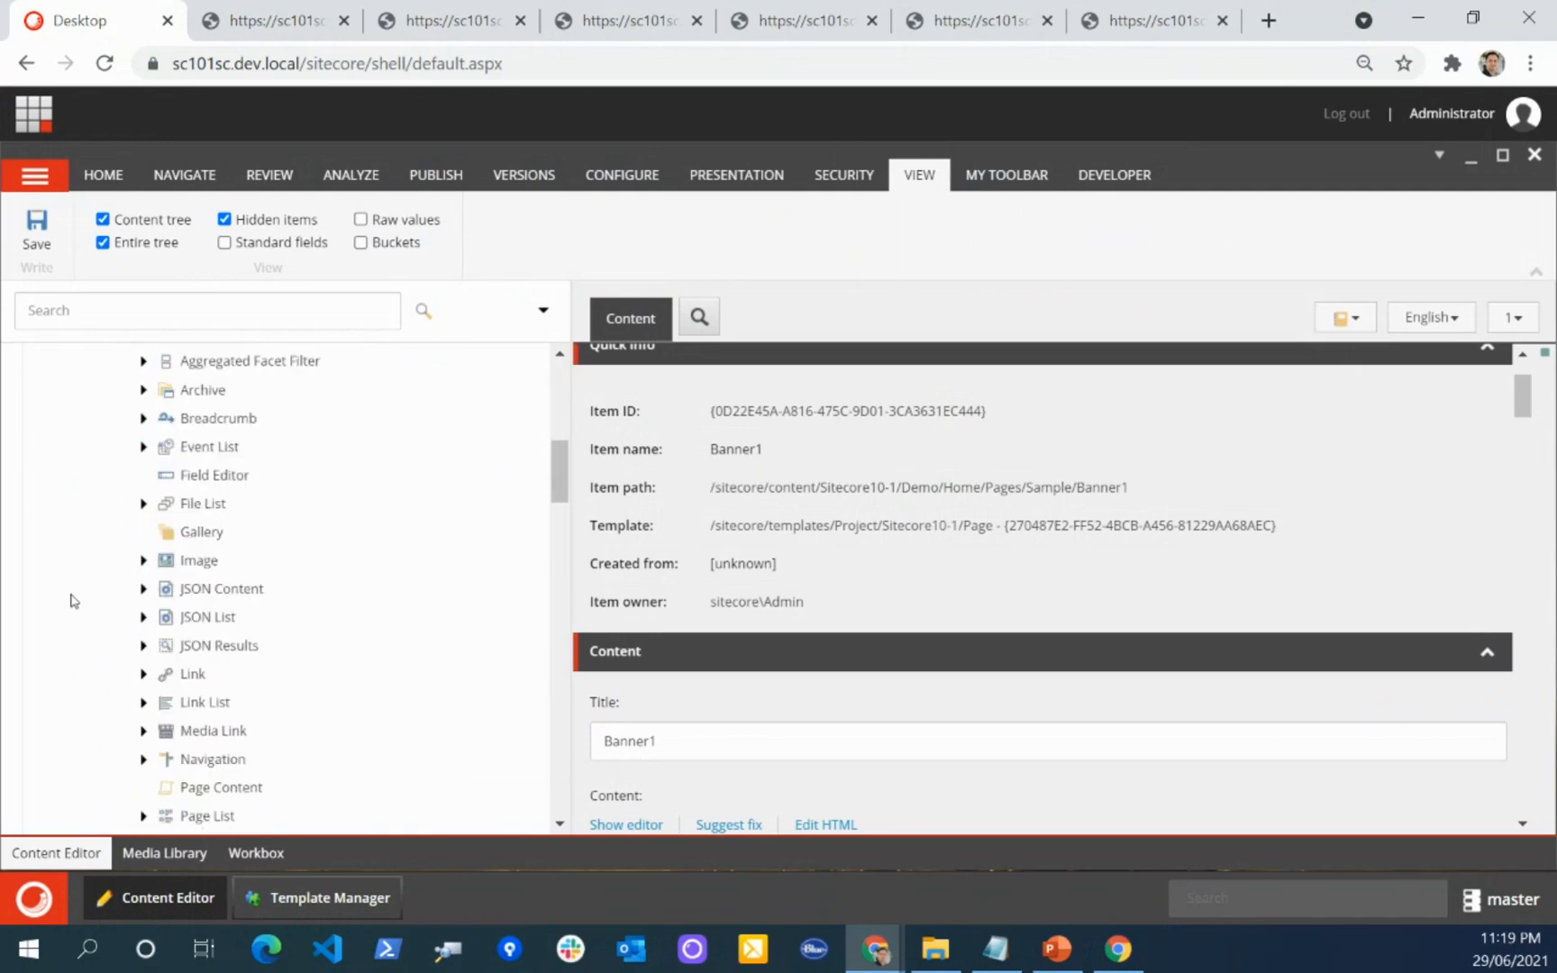
scroll(74, 601, "down", 2)
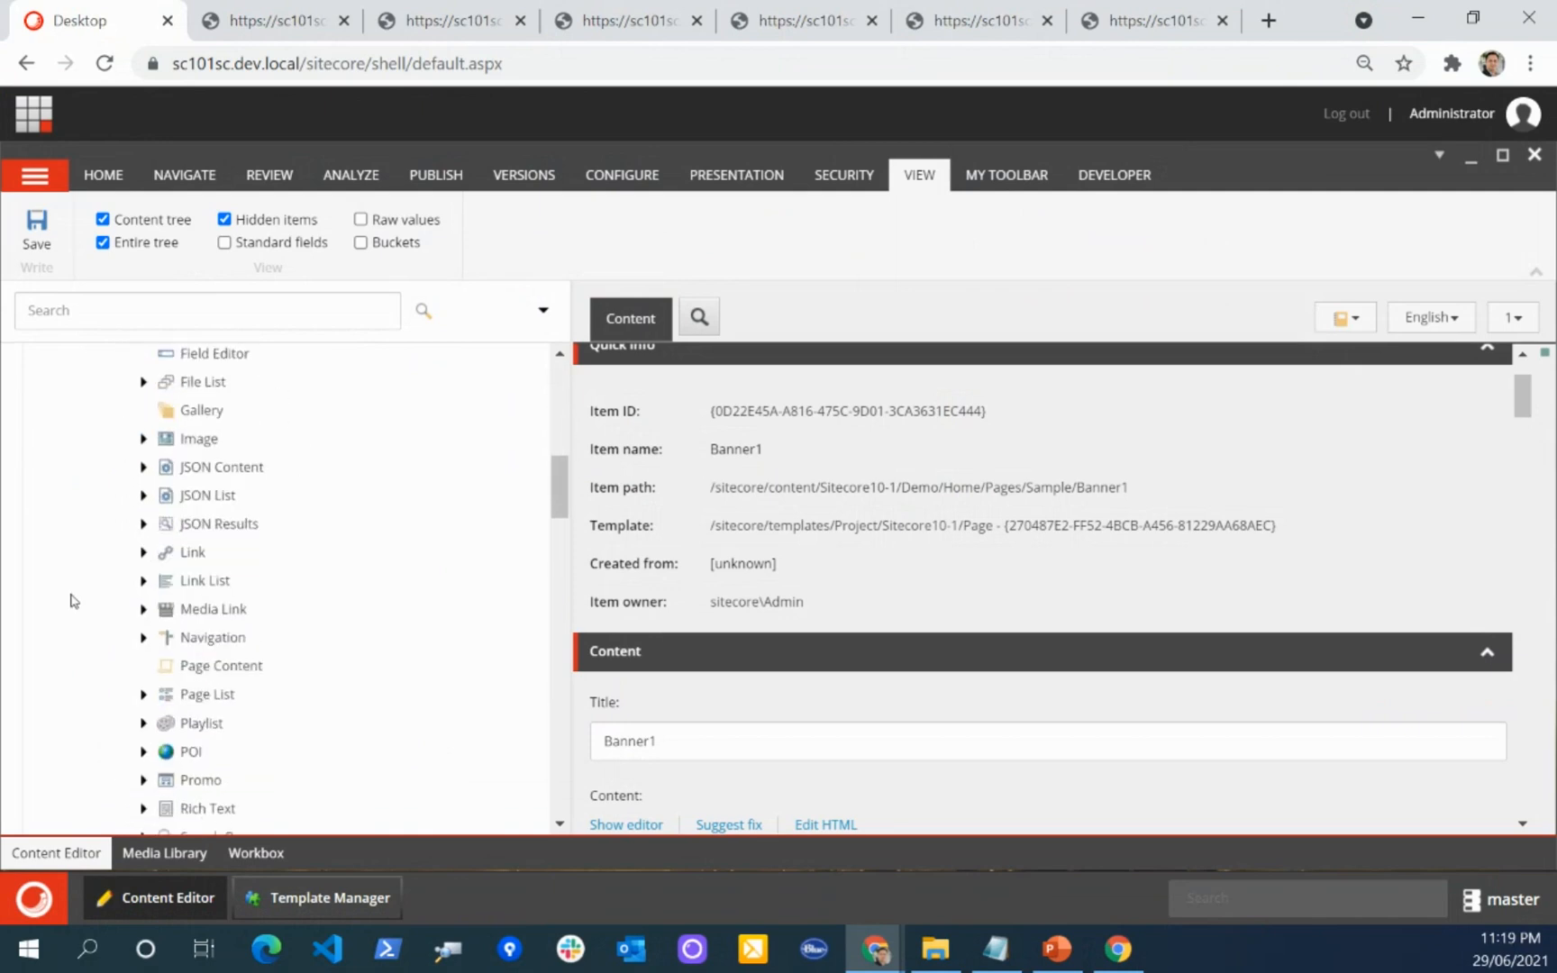
scroll(81, 581, "up", 3)
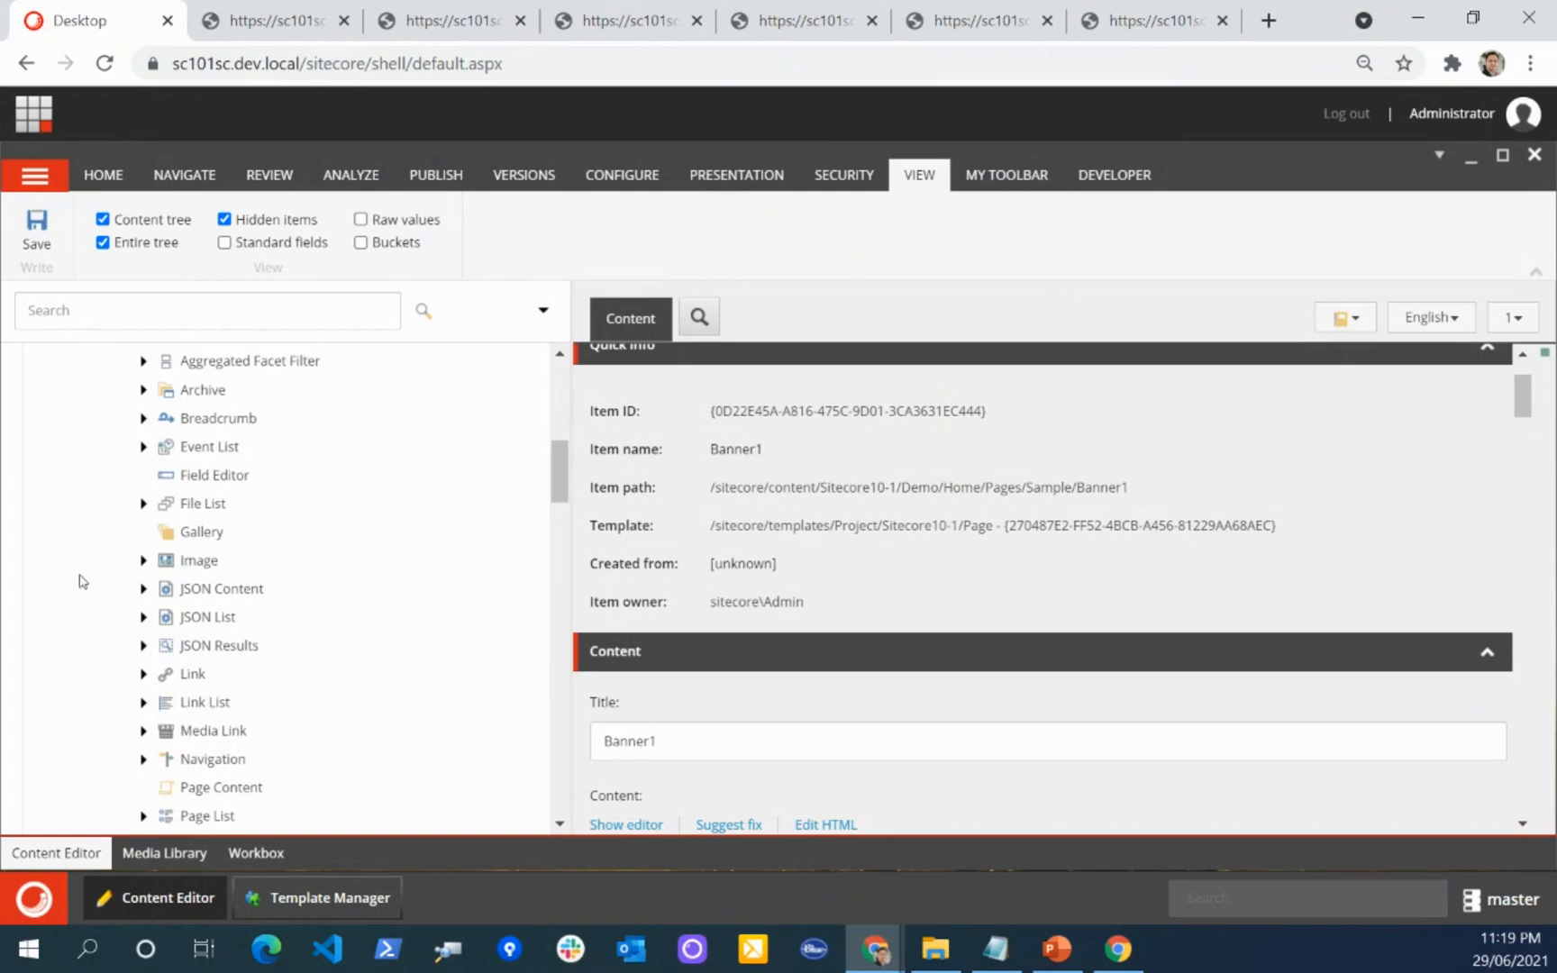
scroll(93, 568, "down", 3)
scroll(124, 461, "up", 1)
scroll(105, 566, "down", 3)
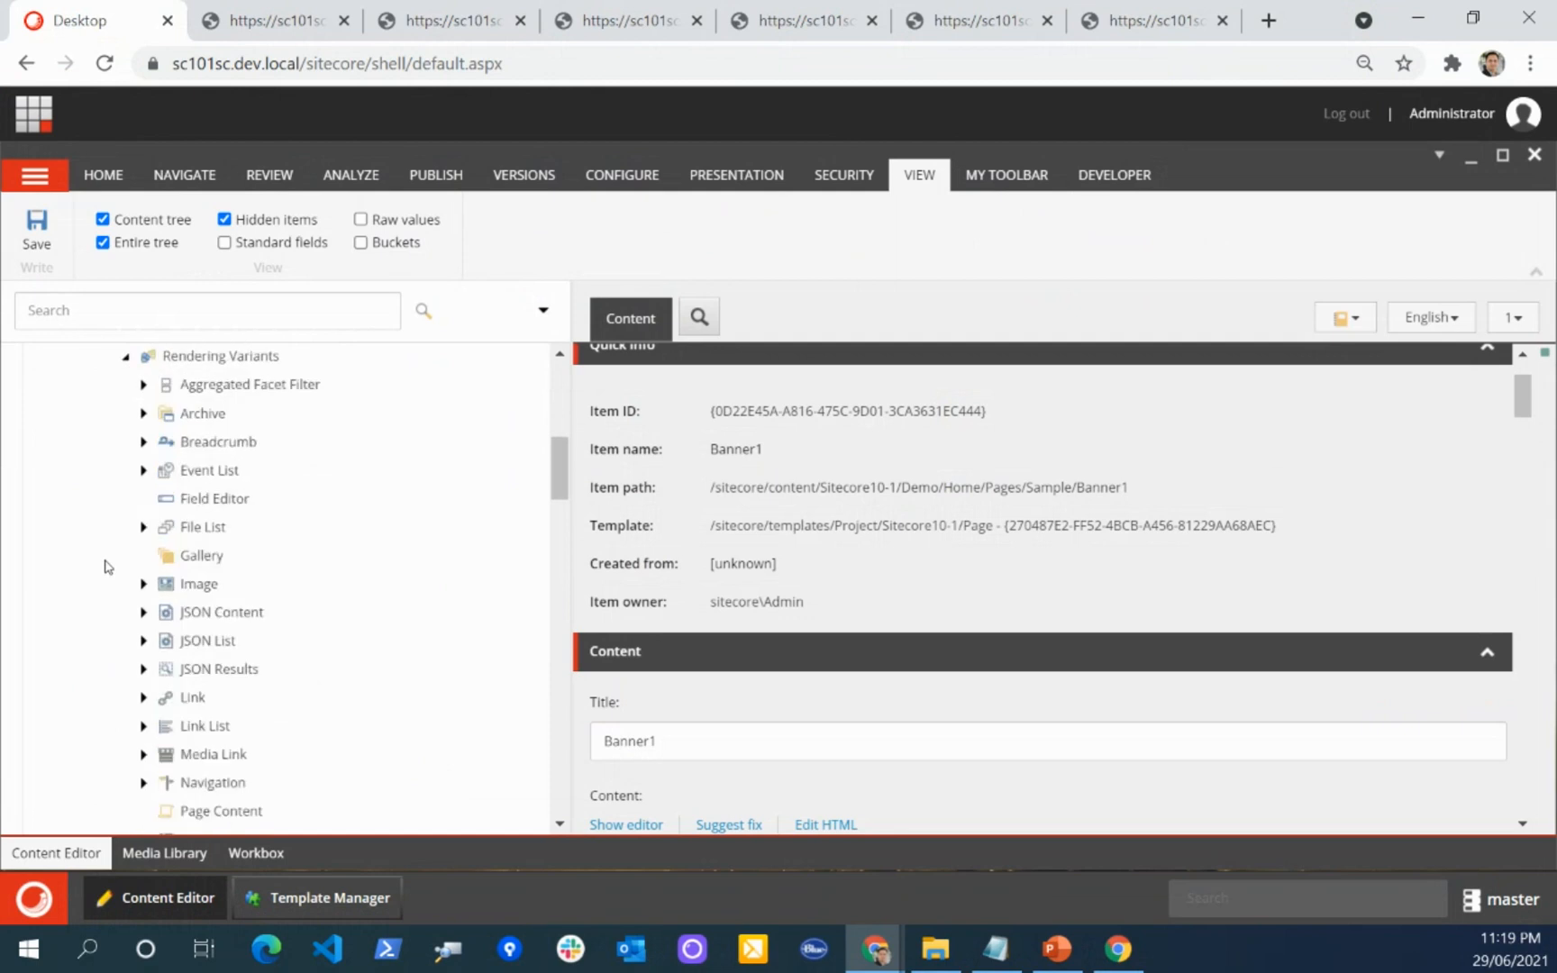
scroll(104, 566, "down", 1)
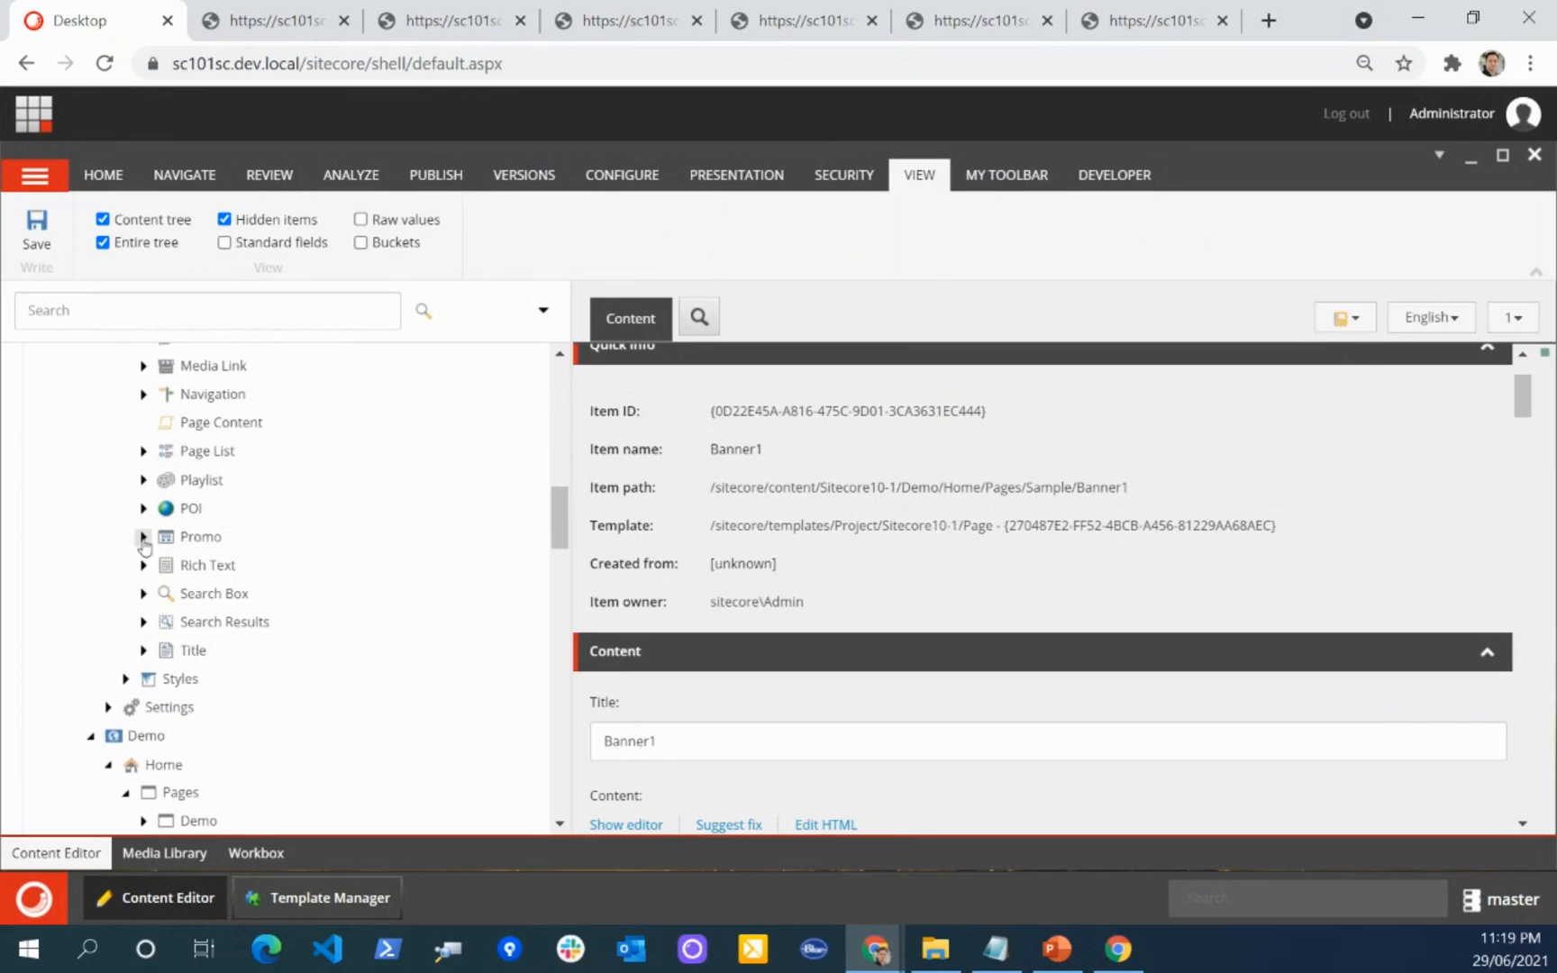
left_click(143, 537)
left_click(160, 564)
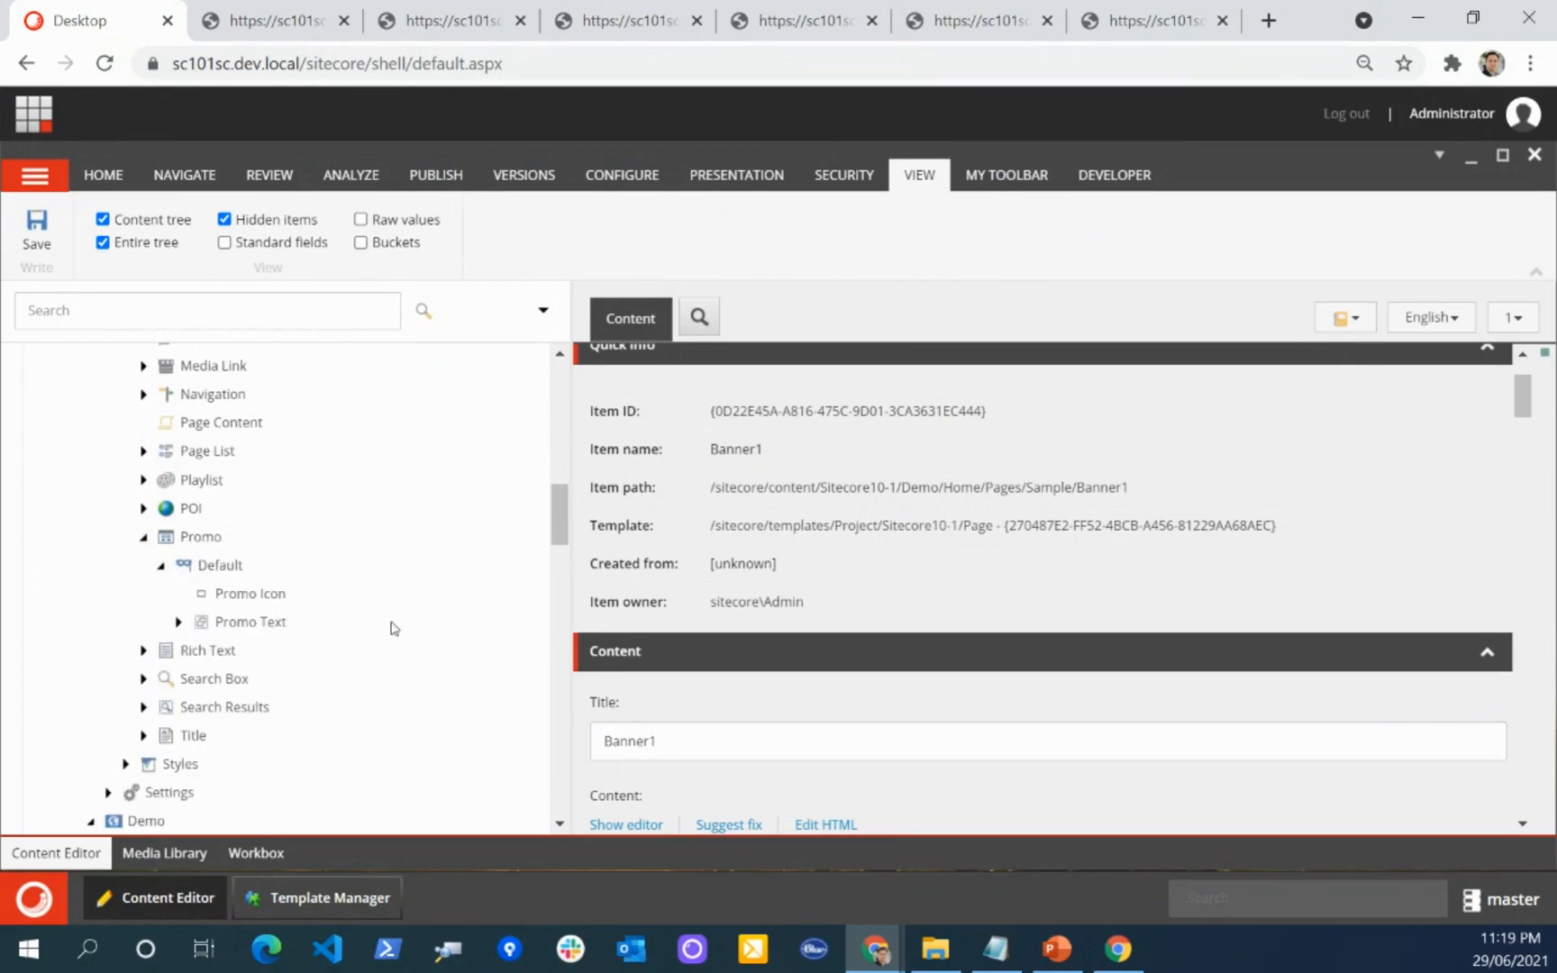
Step: Expand the Hero Banner variant under the Demo site's Presentation/Rendering Variants/Banner
scroll(171, 512, "down", 7)
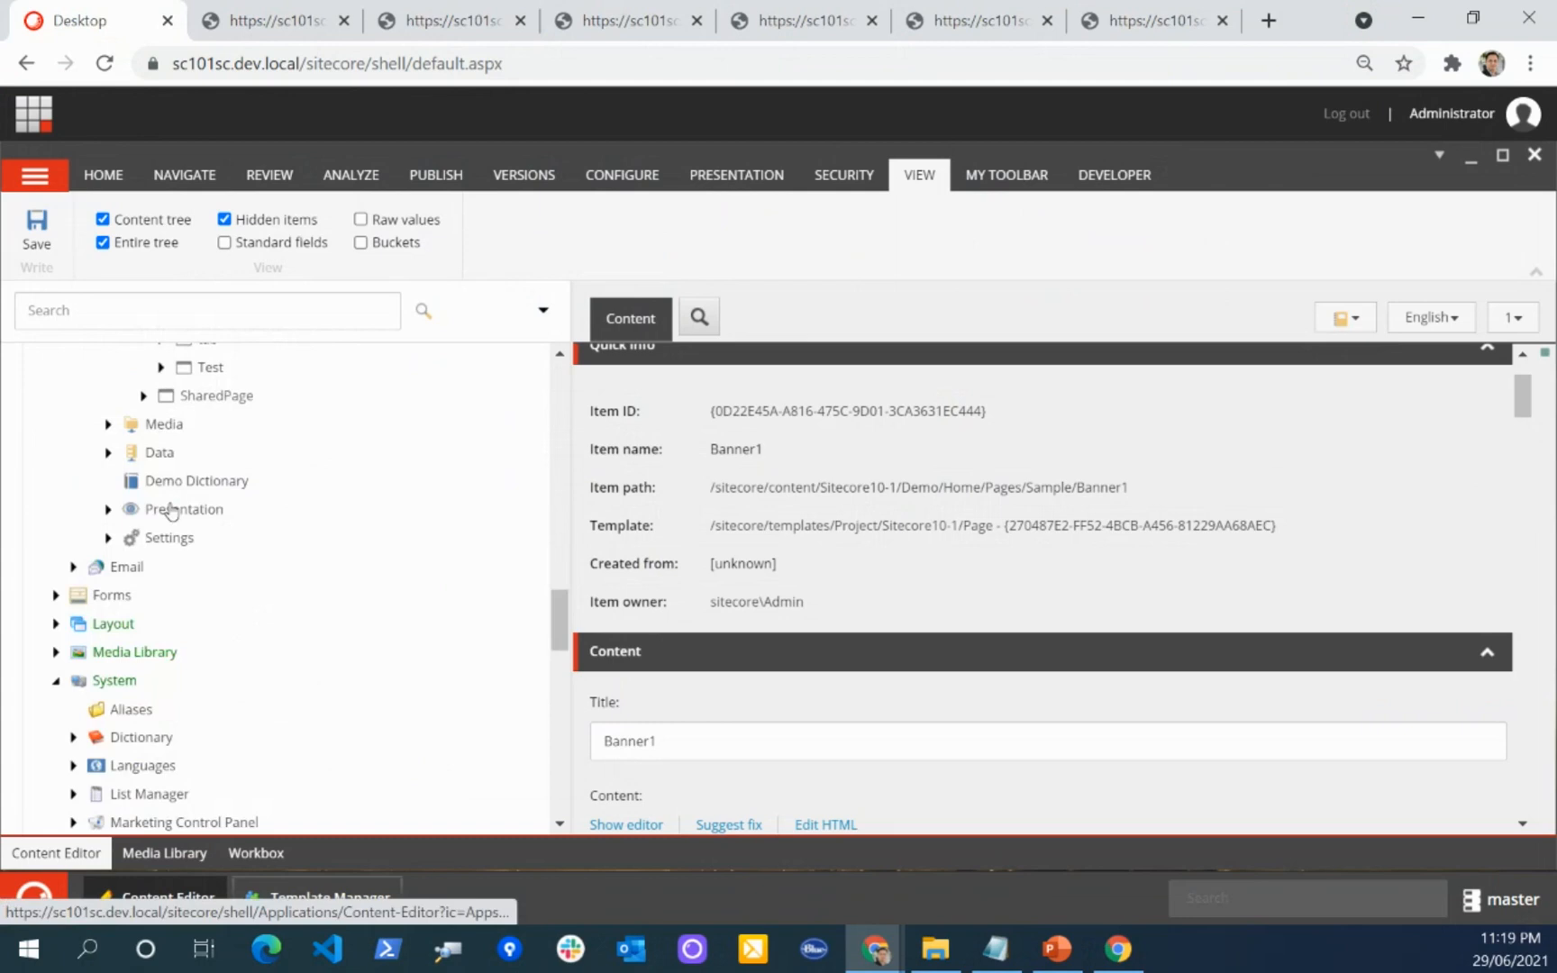
left_click(108, 509)
scroll(116, 631, "down", 2)
left_click(125, 700)
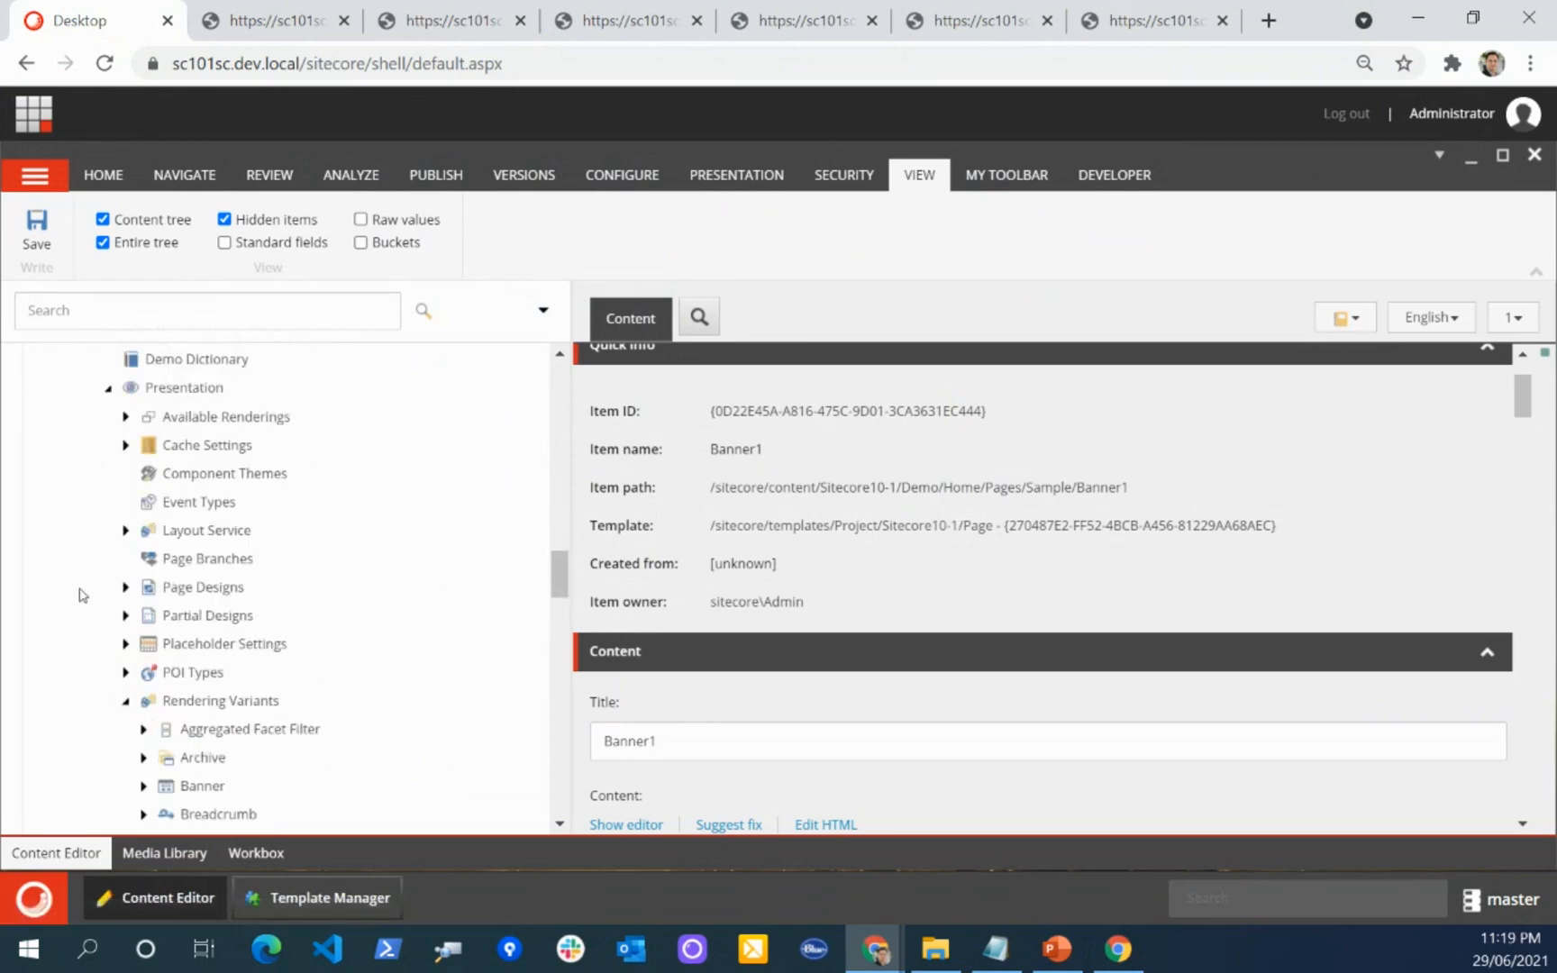
scroll(140, 540, "down", 5)
left_click(143, 421)
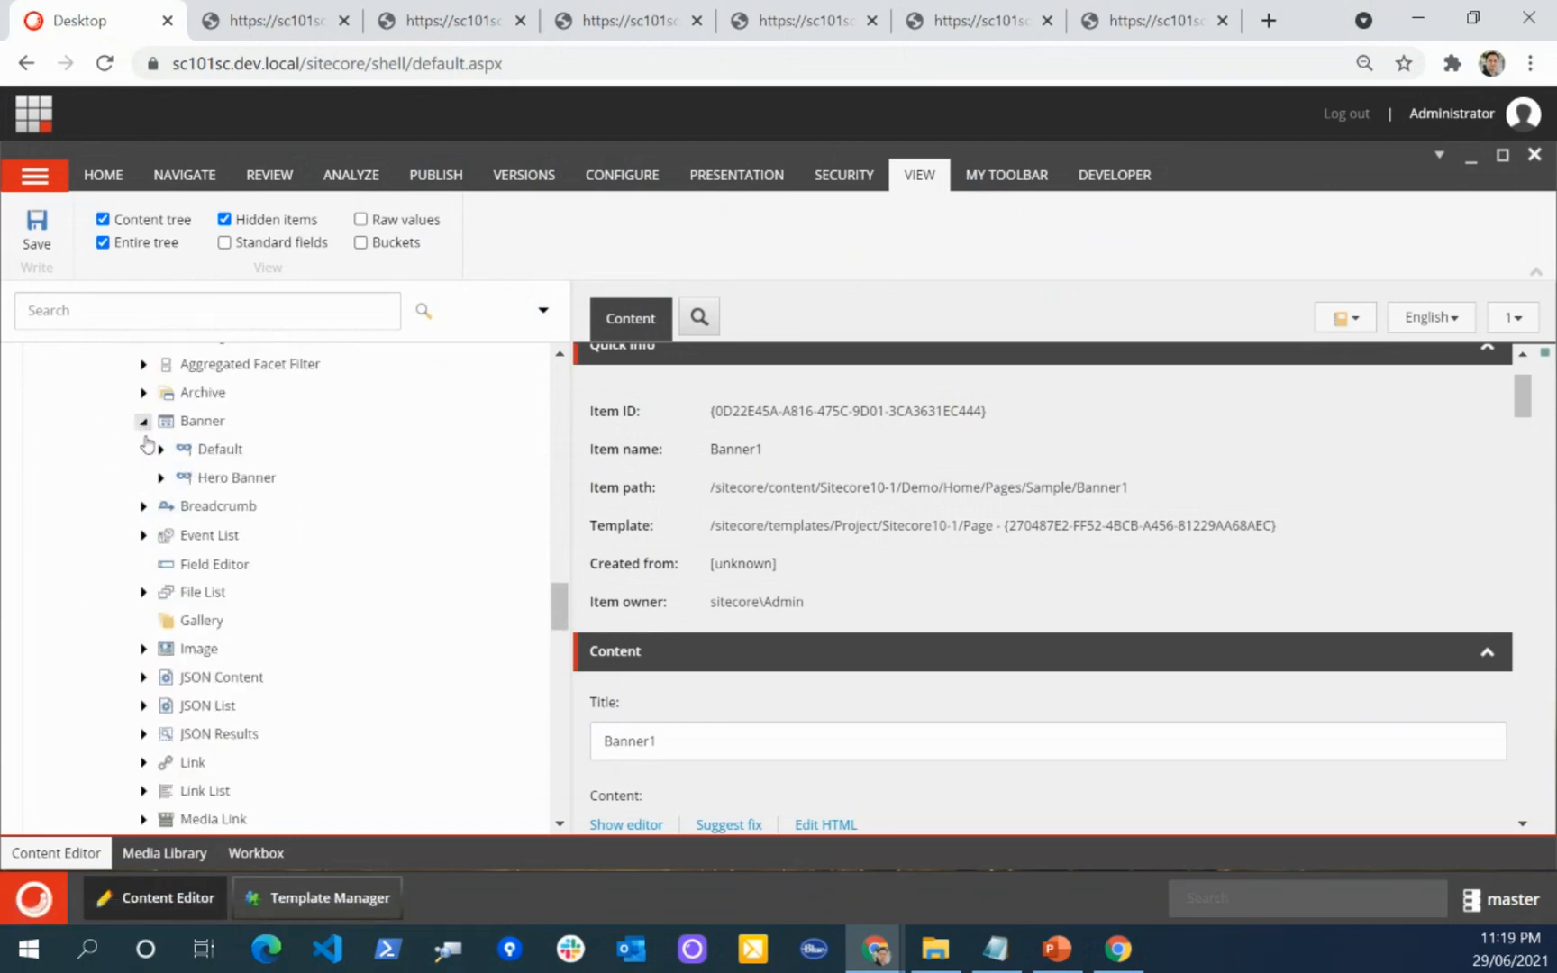
left_click(161, 477)
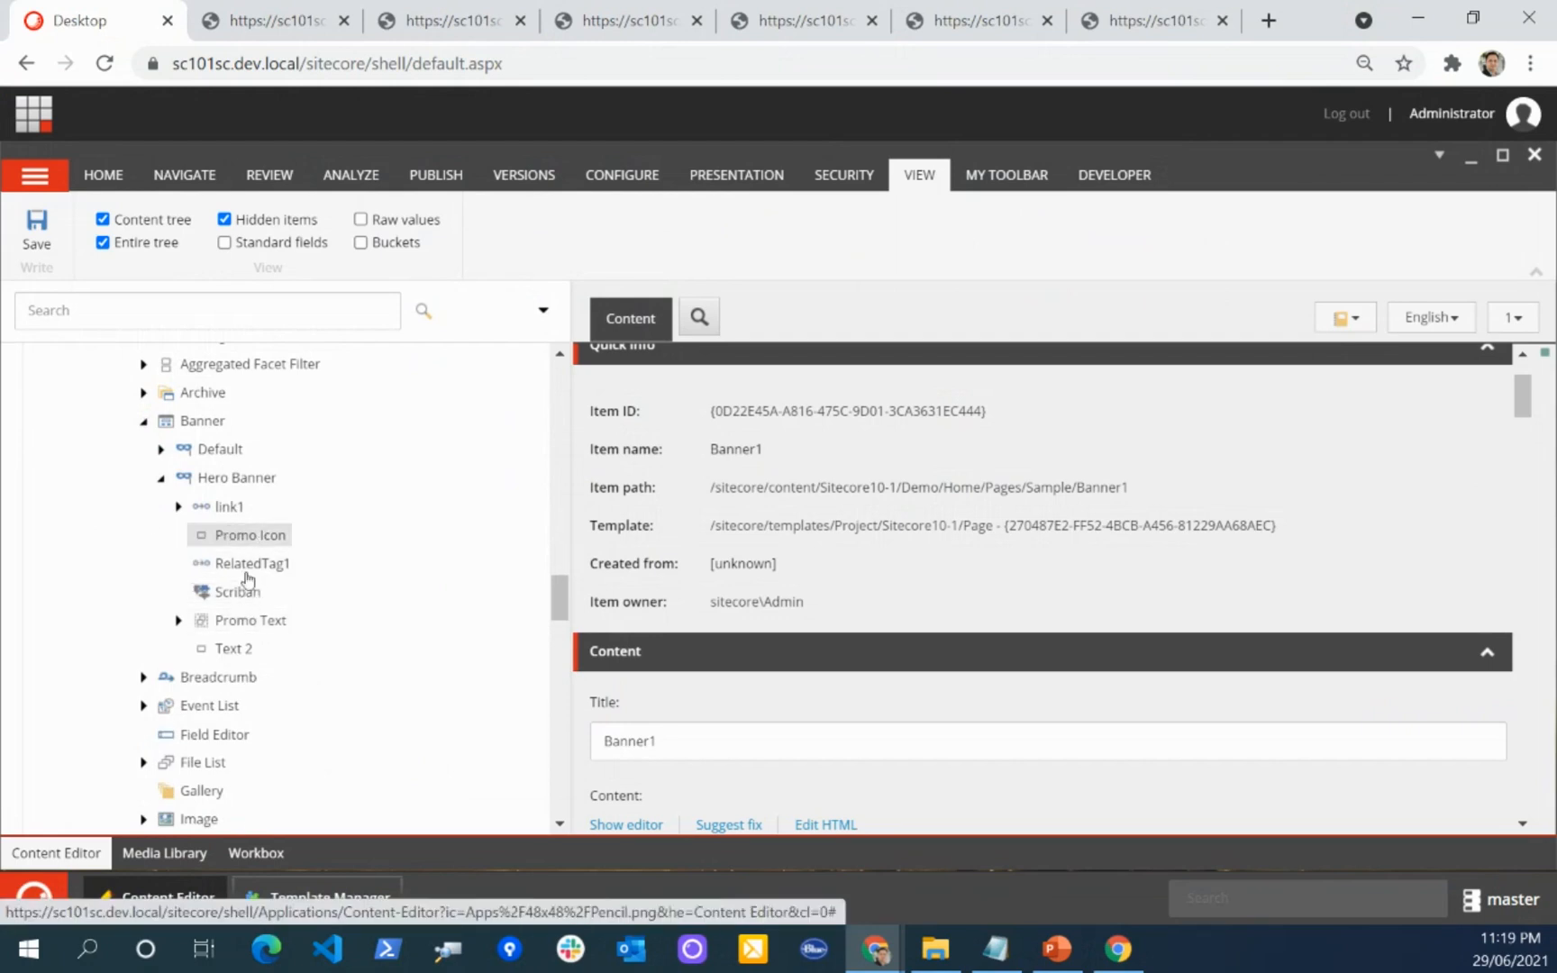
Step: Open Hero Banner's Scriban item and examine its template code, highlighting the RelatedTag1 loop and the Title output line
left_click(232, 593)
scroll(765, 539, "down", 2)
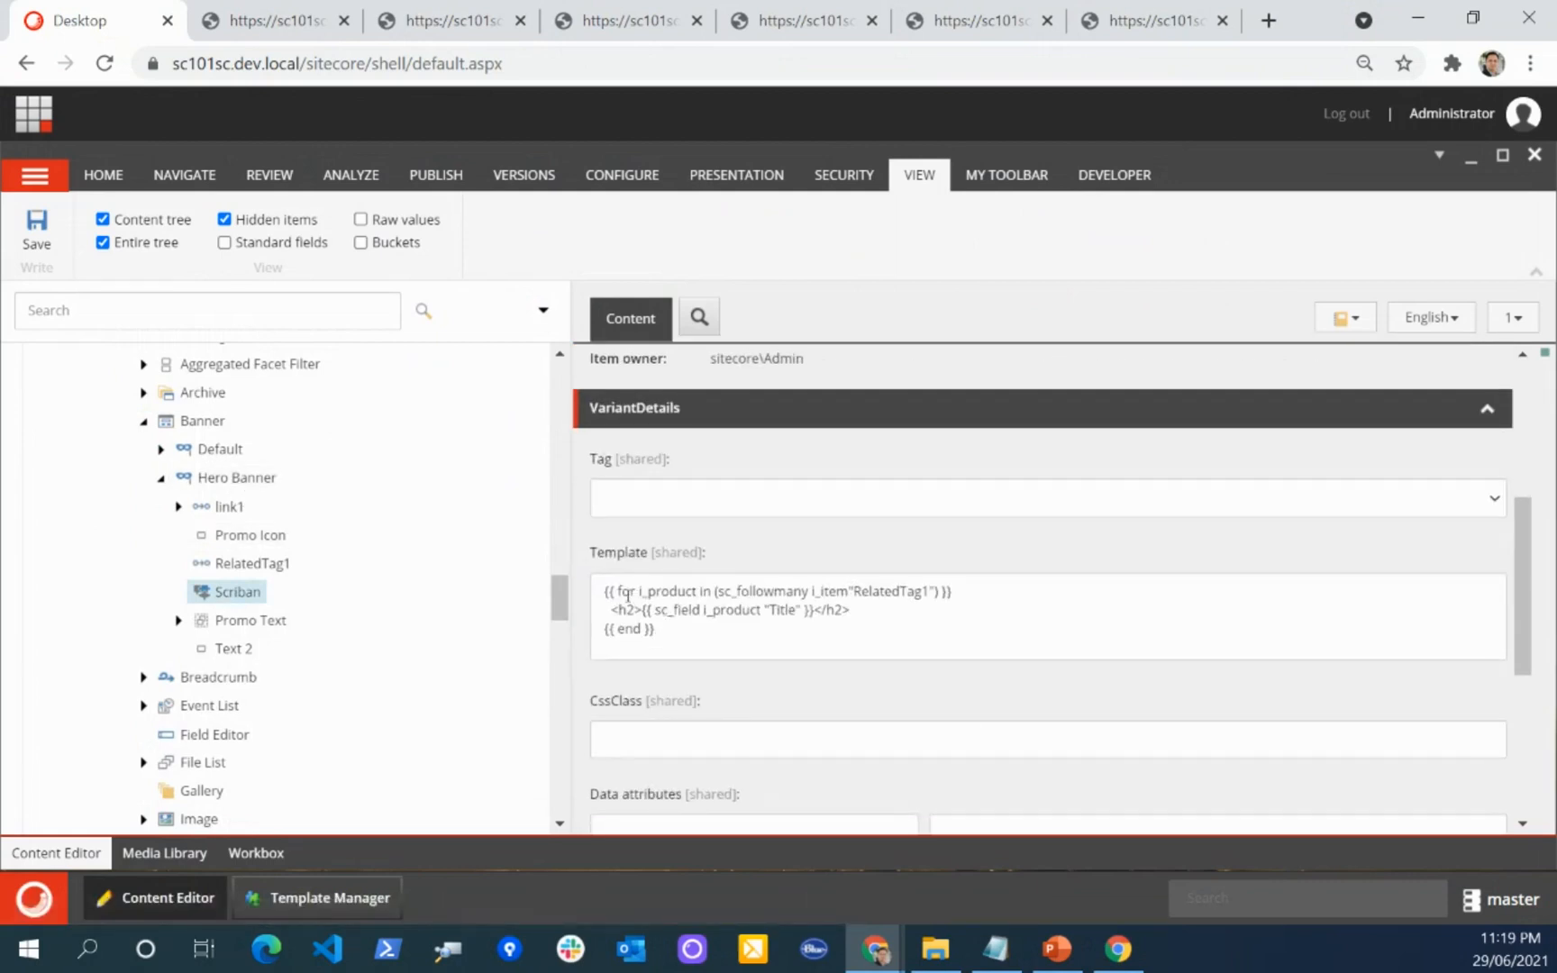
left_click_drag(618, 593, 749, 594)
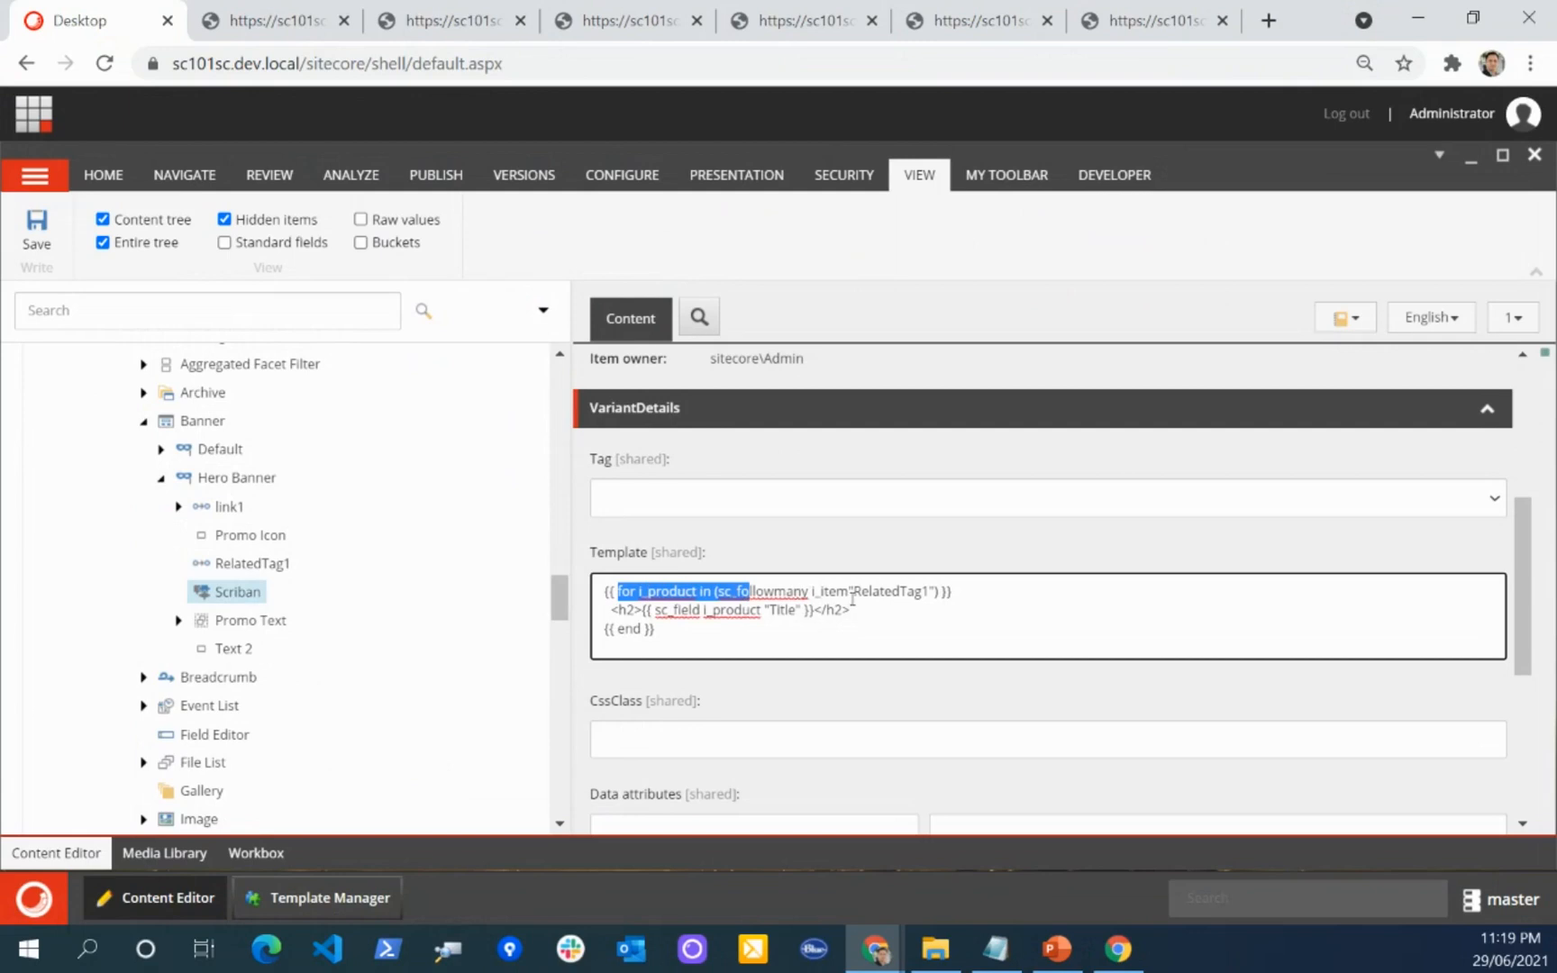
left_click_drag(921, 592, 836, 592)
left_click(857, 592)
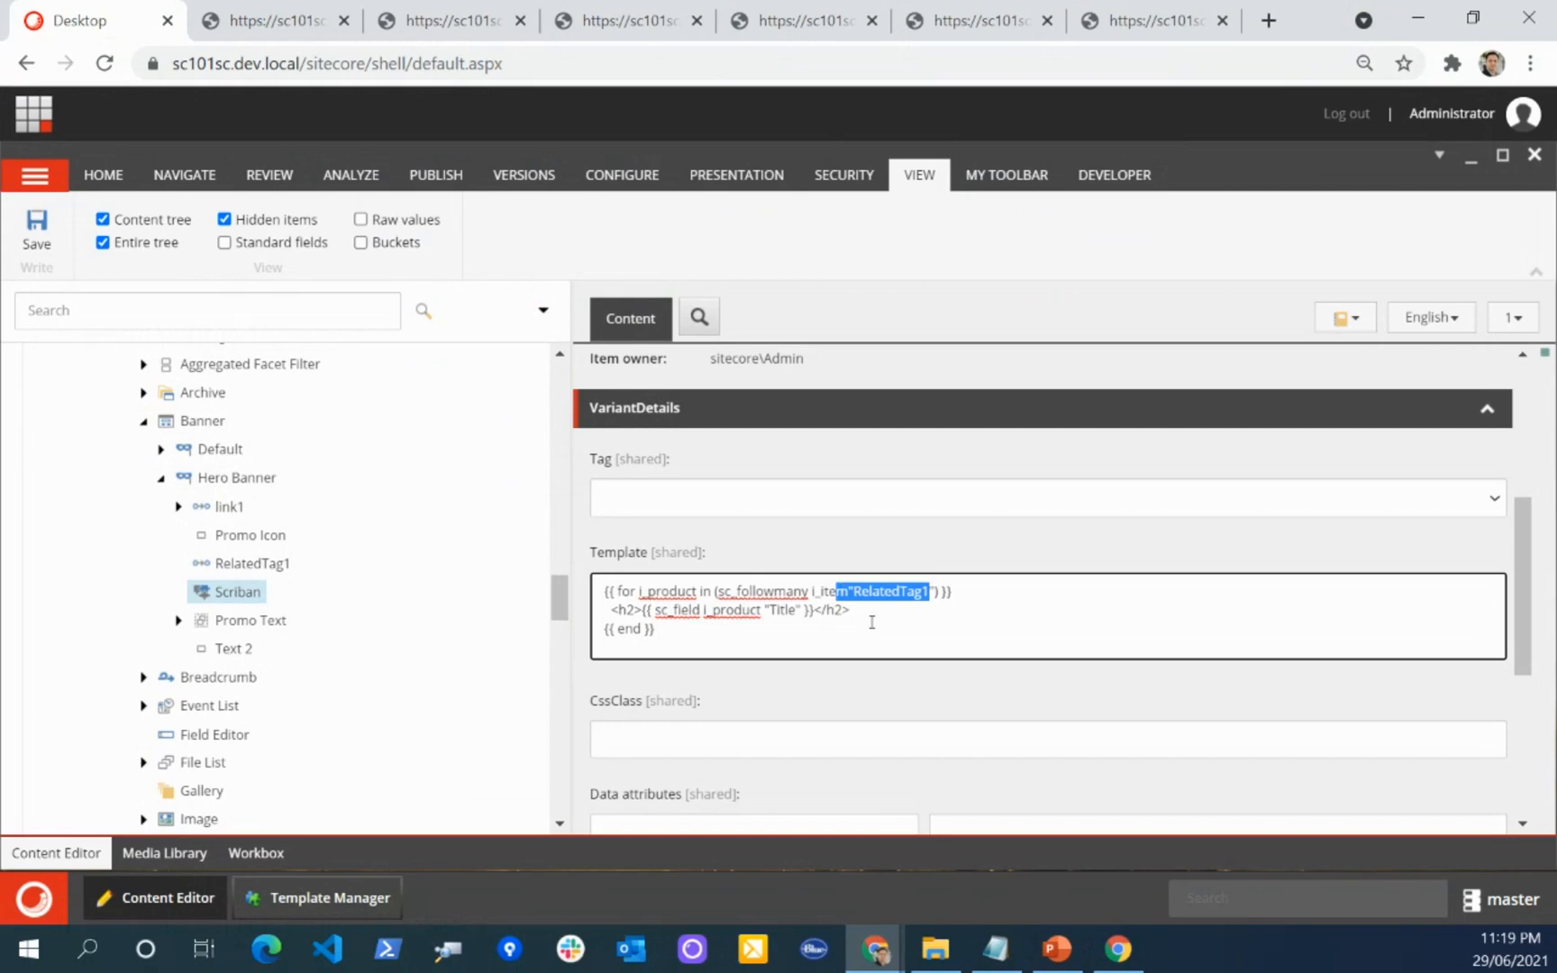
left_click_drag(878, 615, 609, 627)
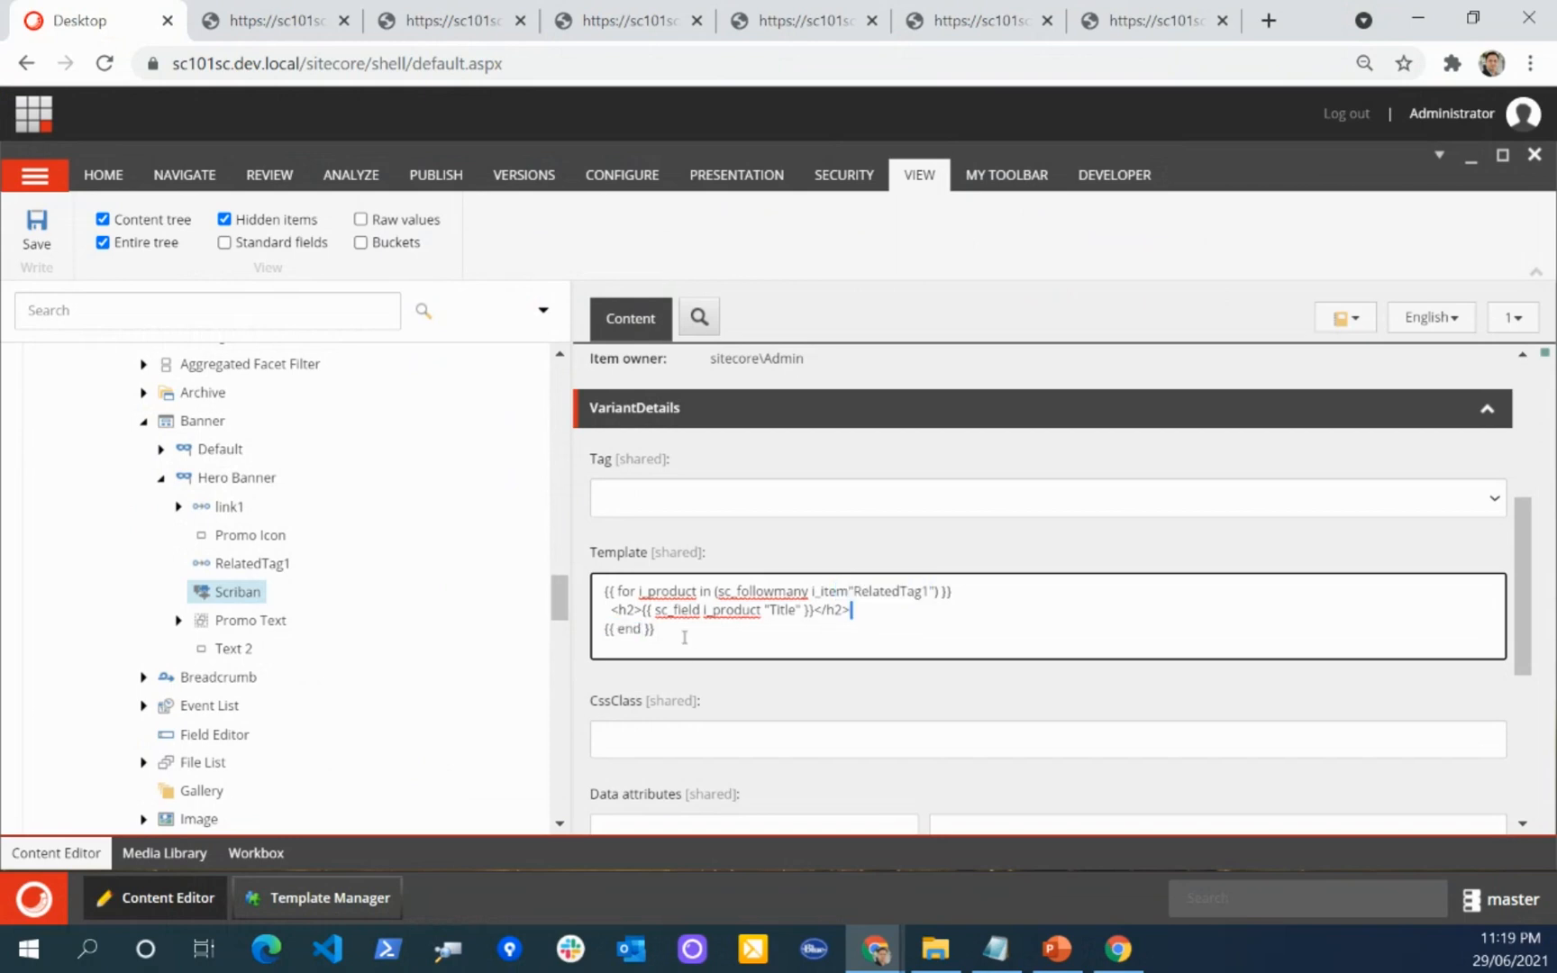
key("ctrl+a")
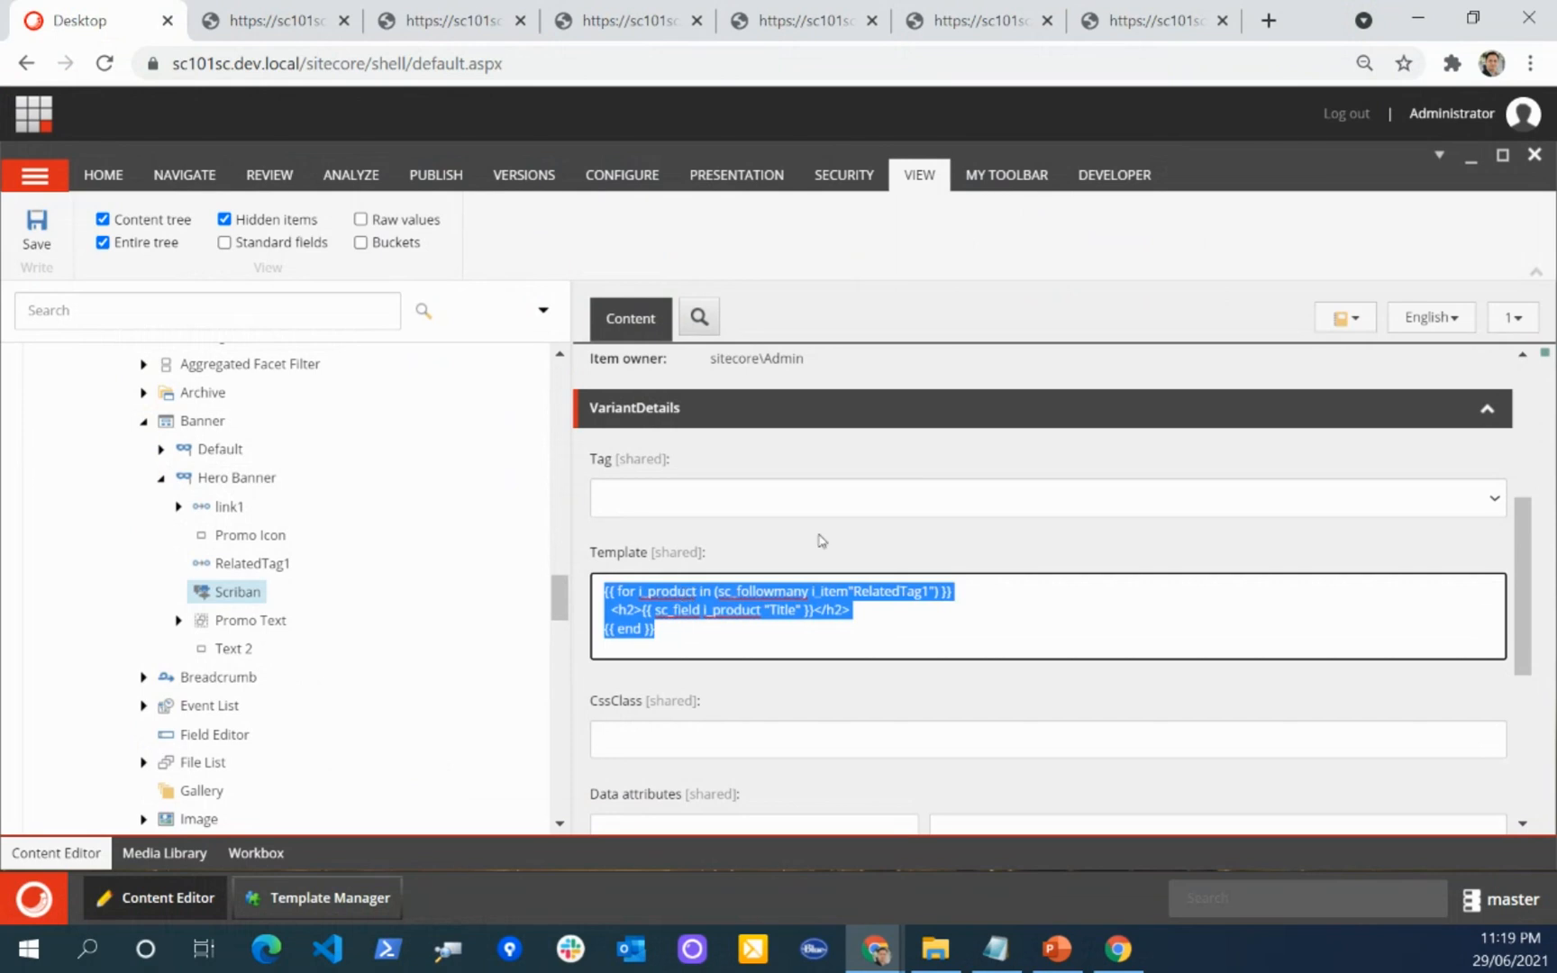
left_click(850, 556)
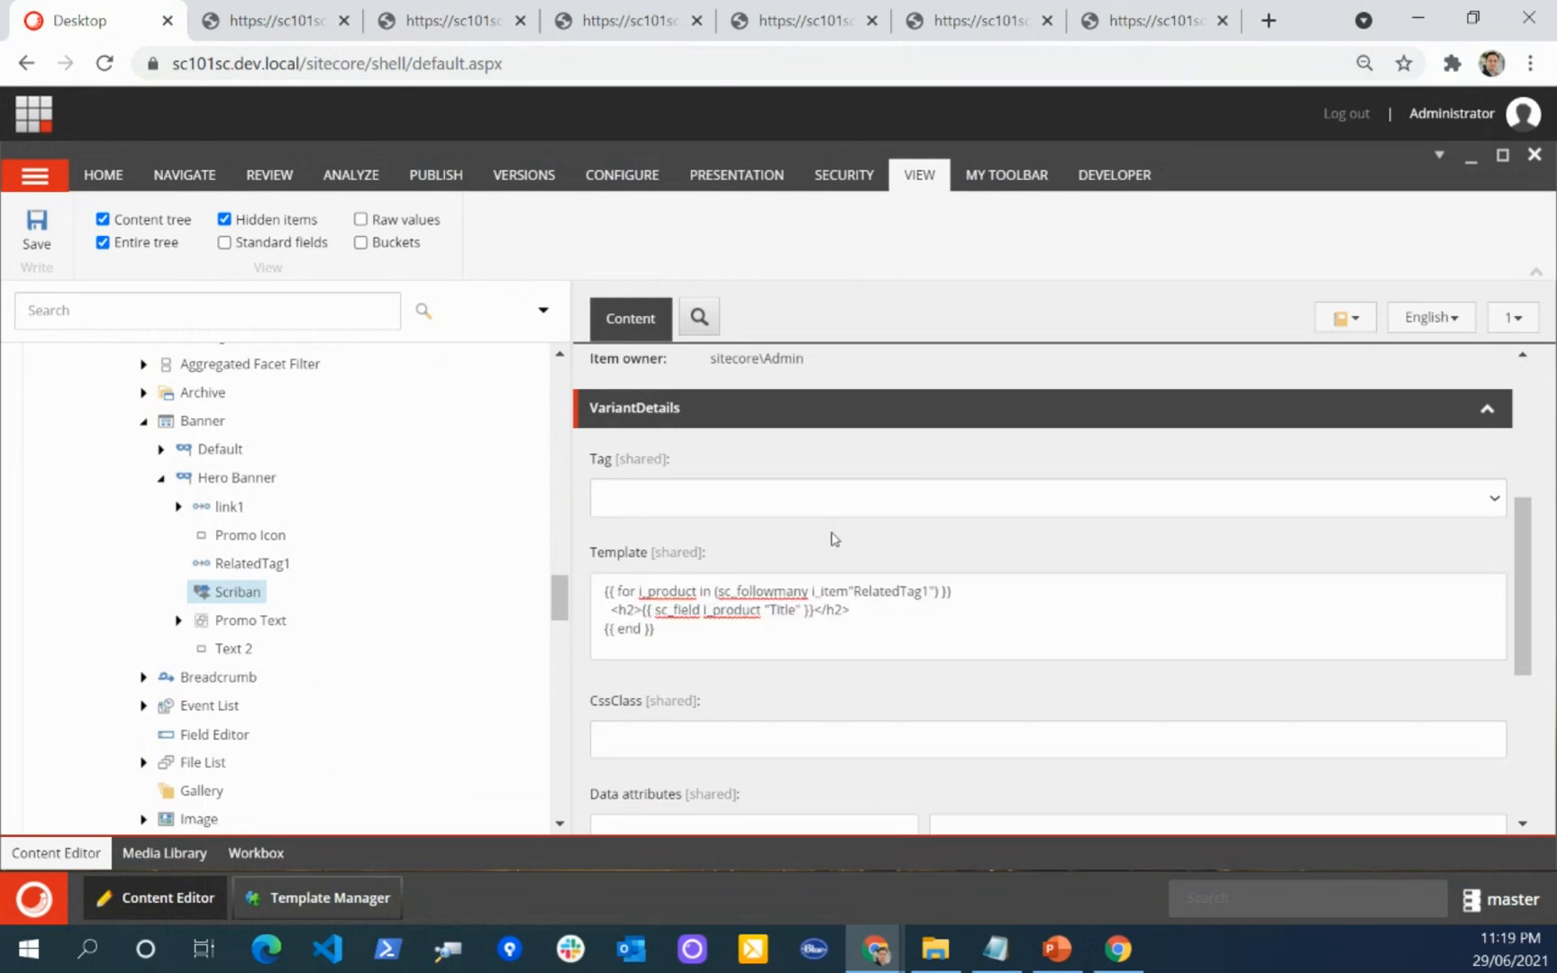
Step: Expand the link1 reference under the Hero Banner variant and examine its pass-through field setting
left_click(178, 507)
left_click(231, 508)
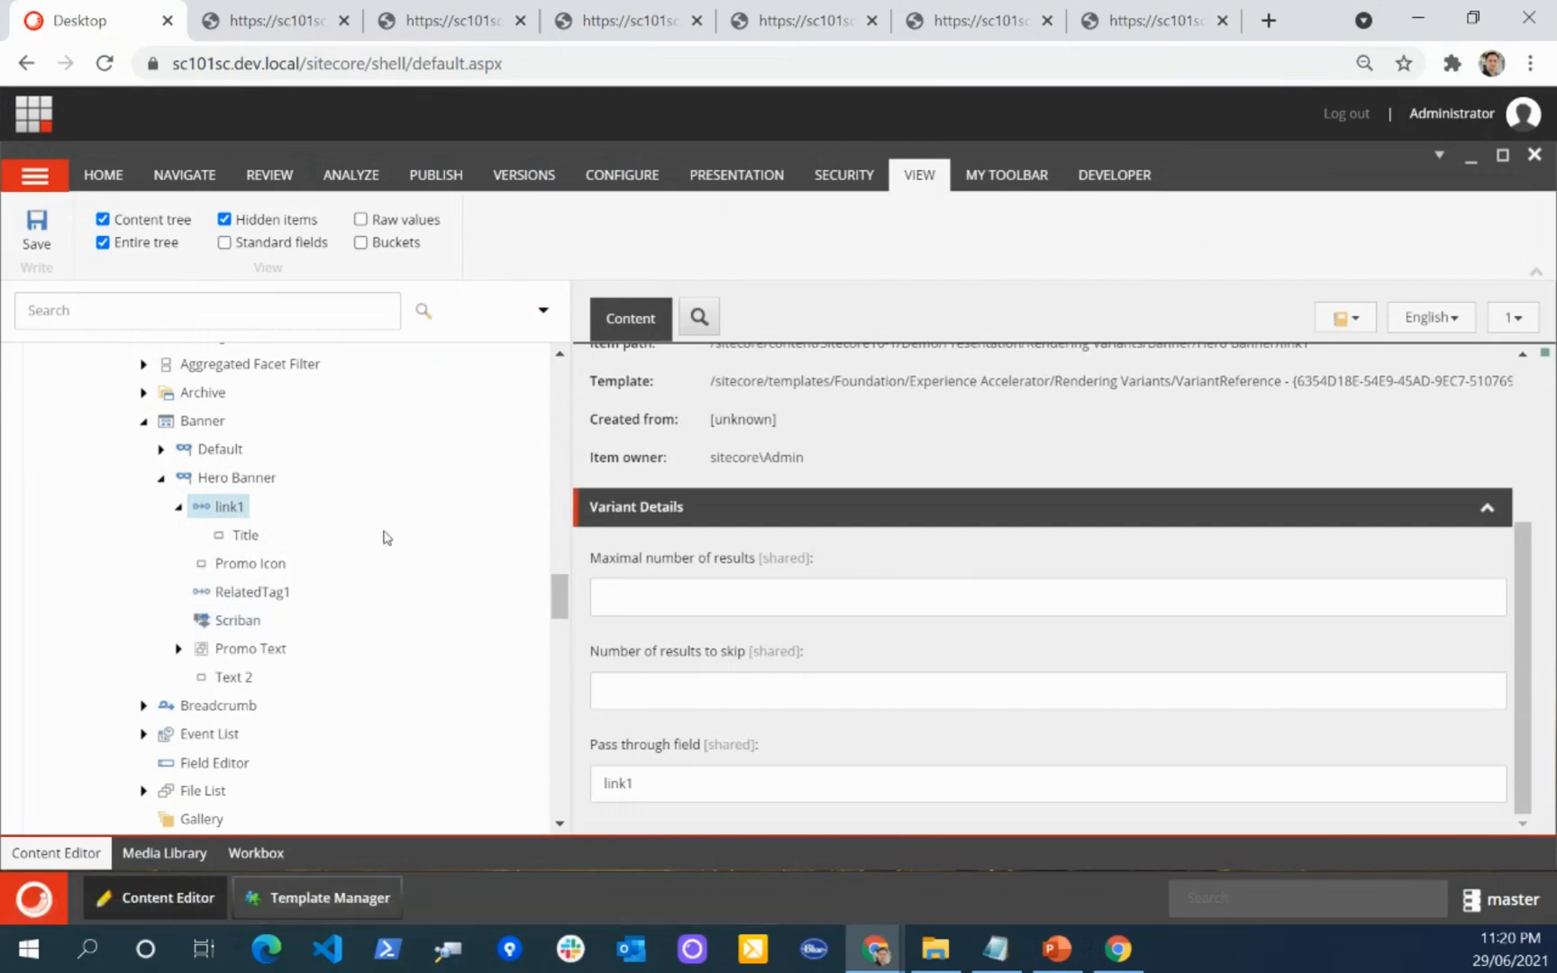
scroll(360, 537, "up", 1)
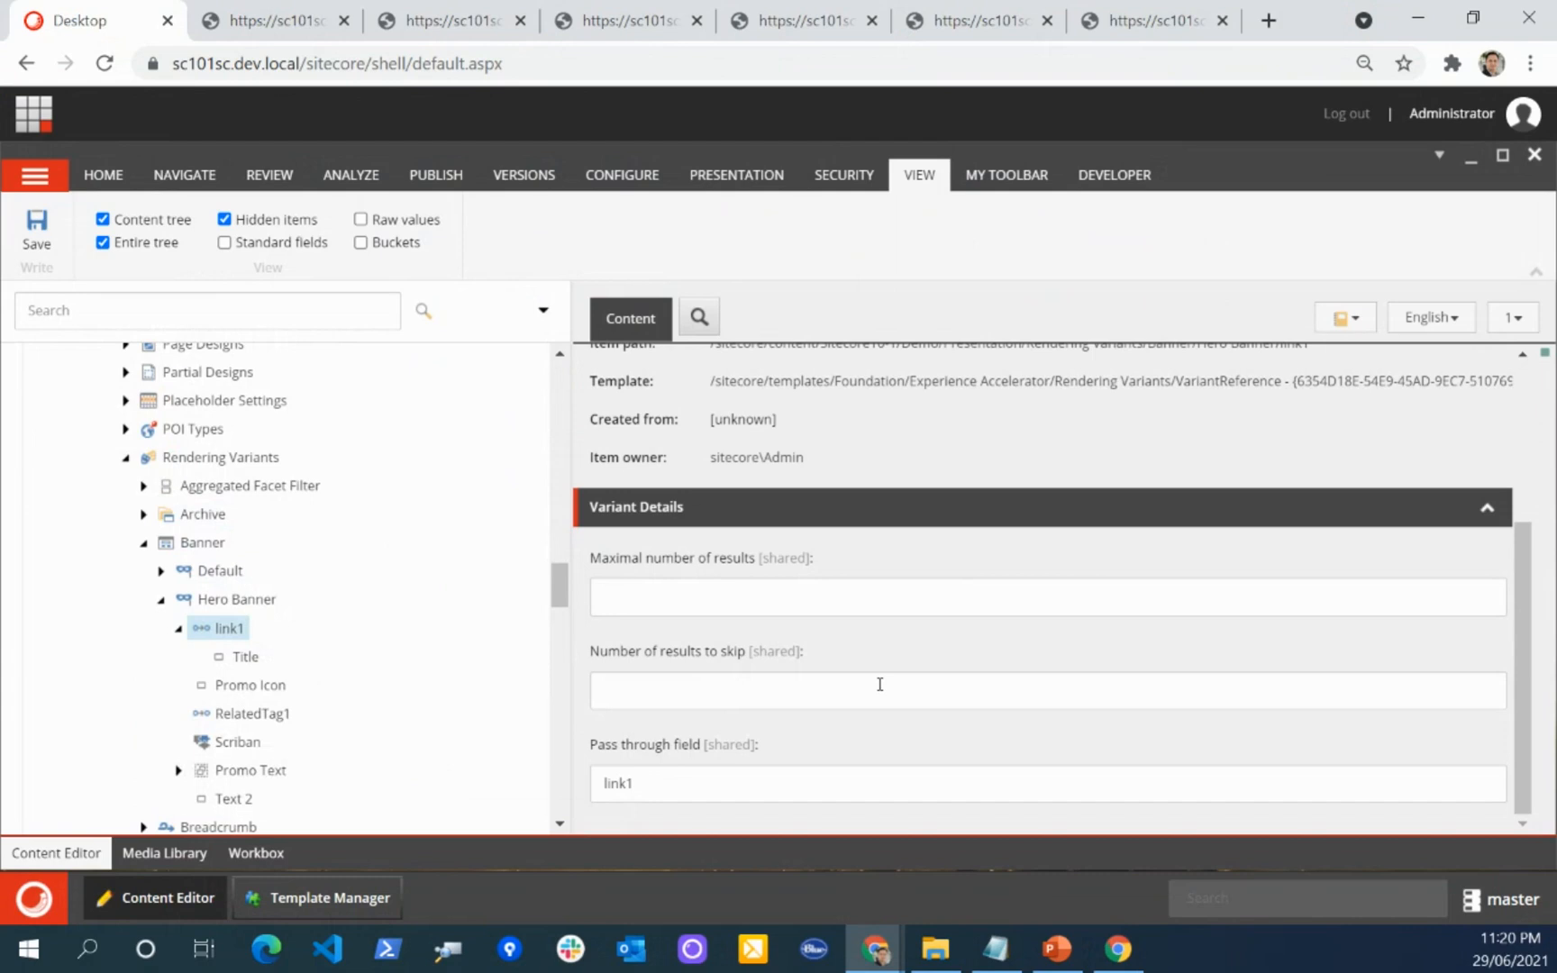
Step: Switch to the Banner1 page in Chrome, highlight the Tag1 text above the banner and review the tag headings below the image
key("alt+Tab")
scroll(523, 622, "up", 10)
double_click(390, 232)
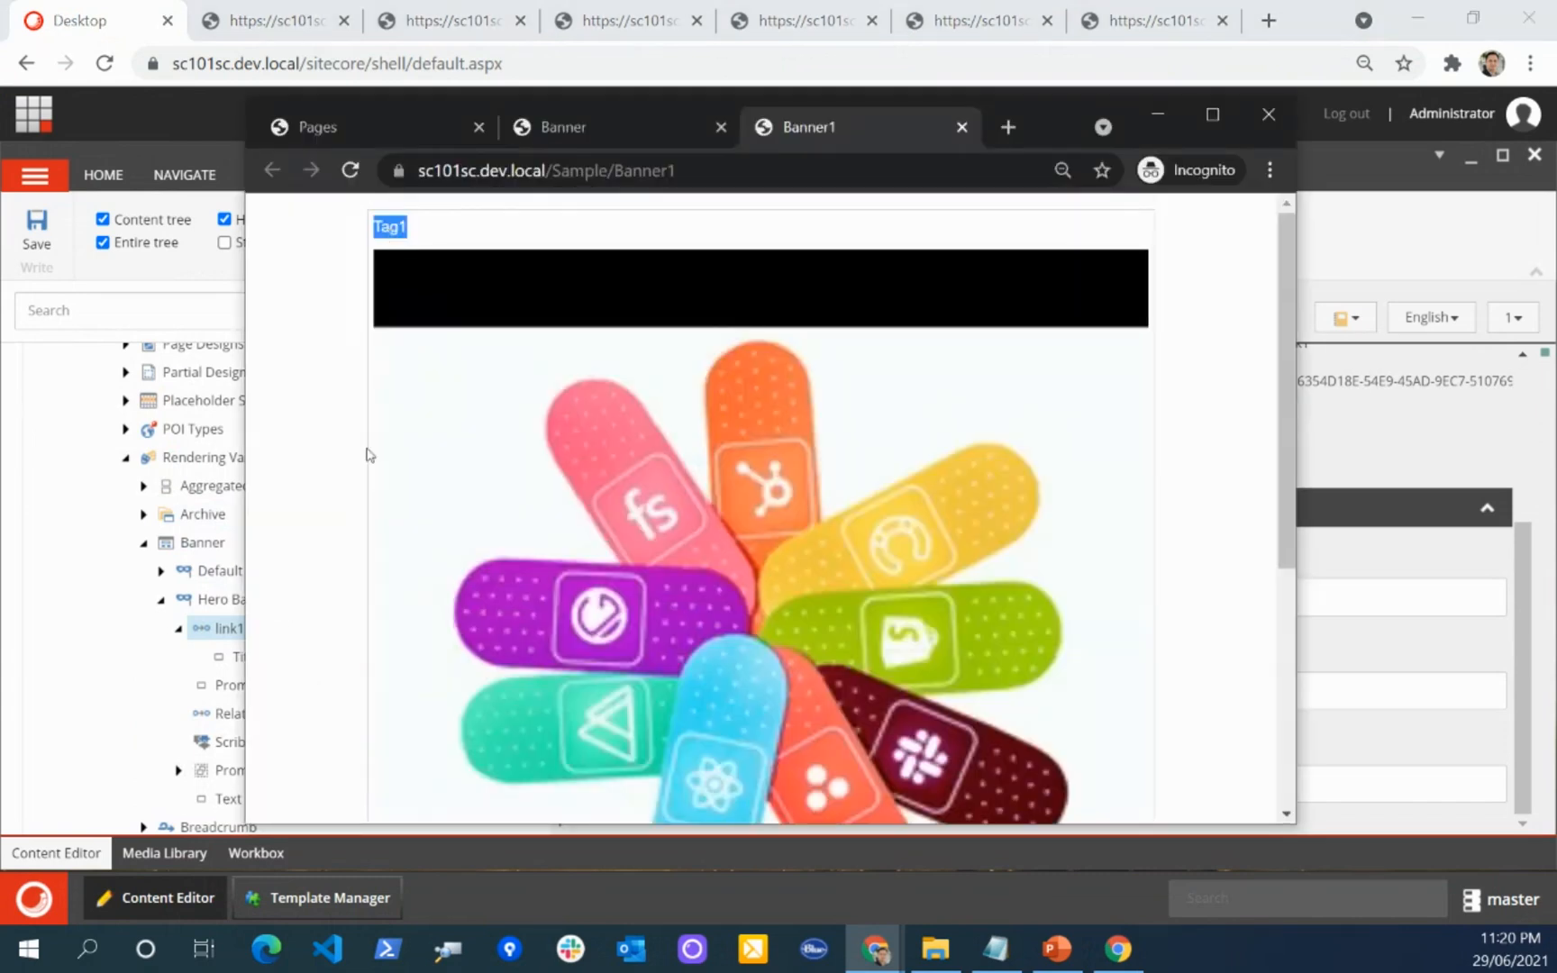
scroll(365, 453, "down", 5)
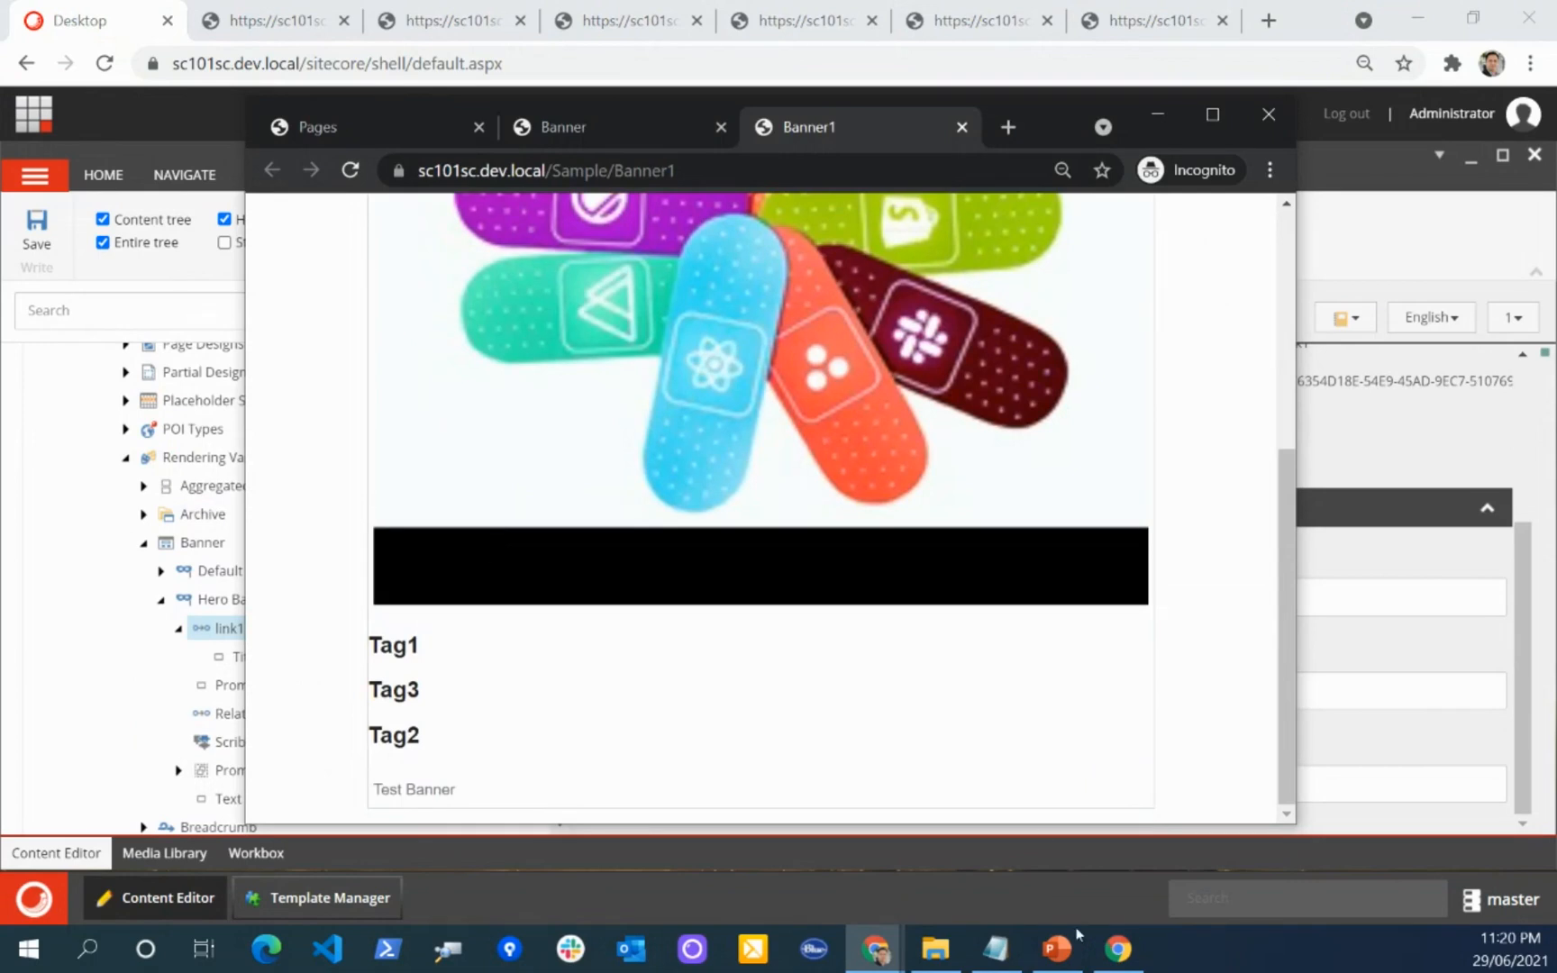
Step: Switch to PowerPoint and present the Scriban Editor and Composite (Tab) slides up to slide 33, ending the slide show there
left_click(1056, 949)
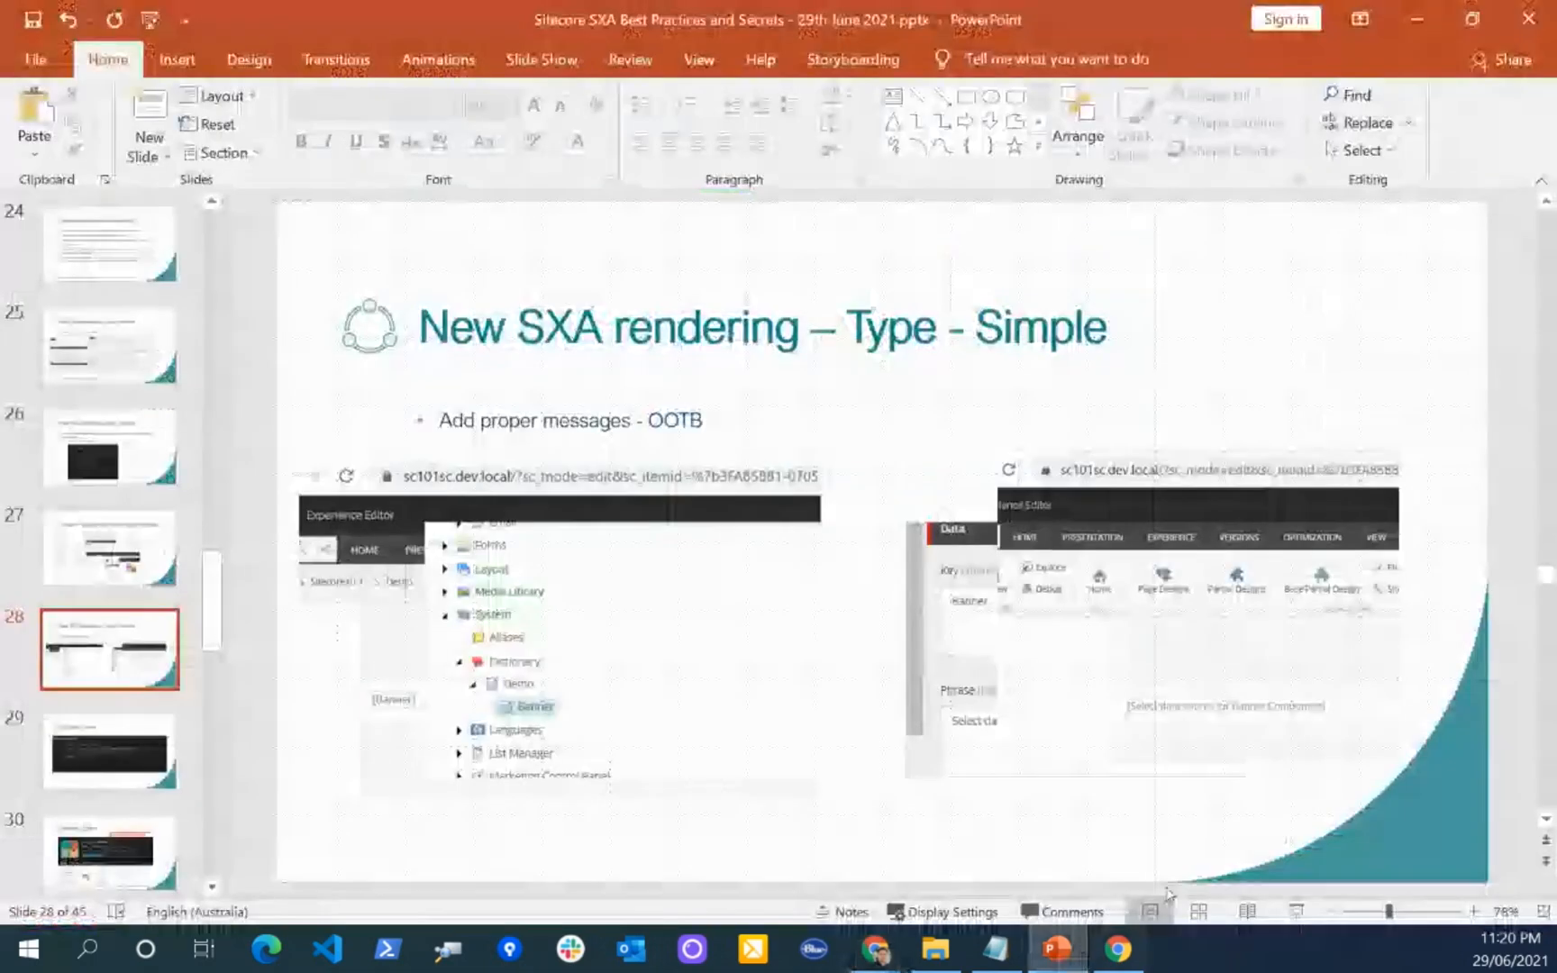
left_click(1296, 911)
key("Right")
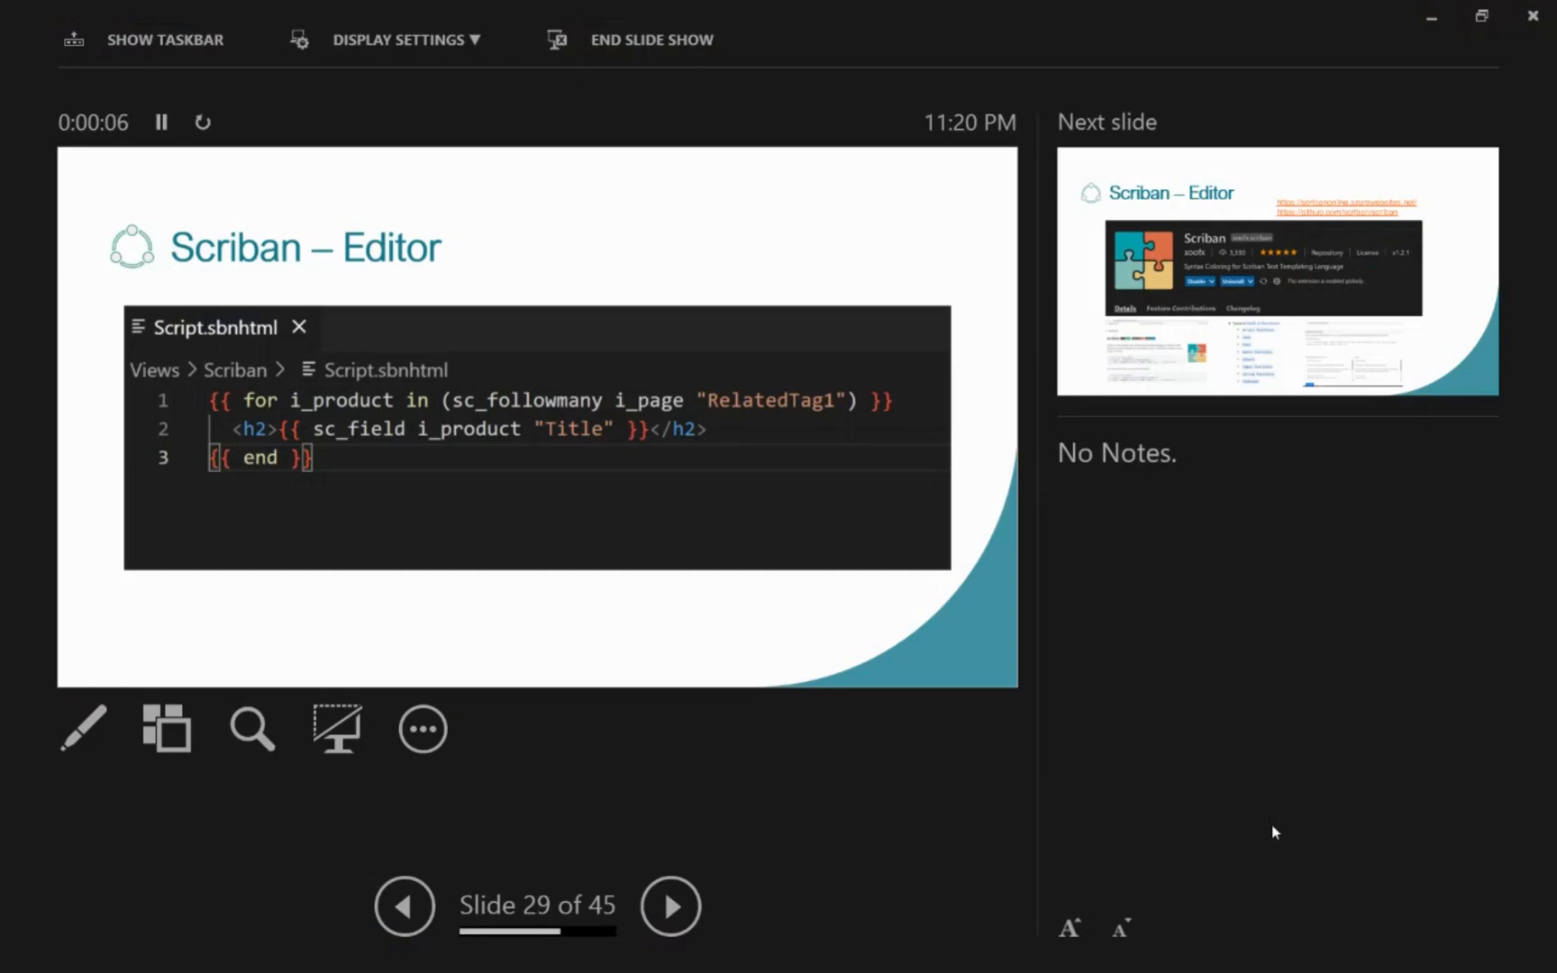
key("Right")
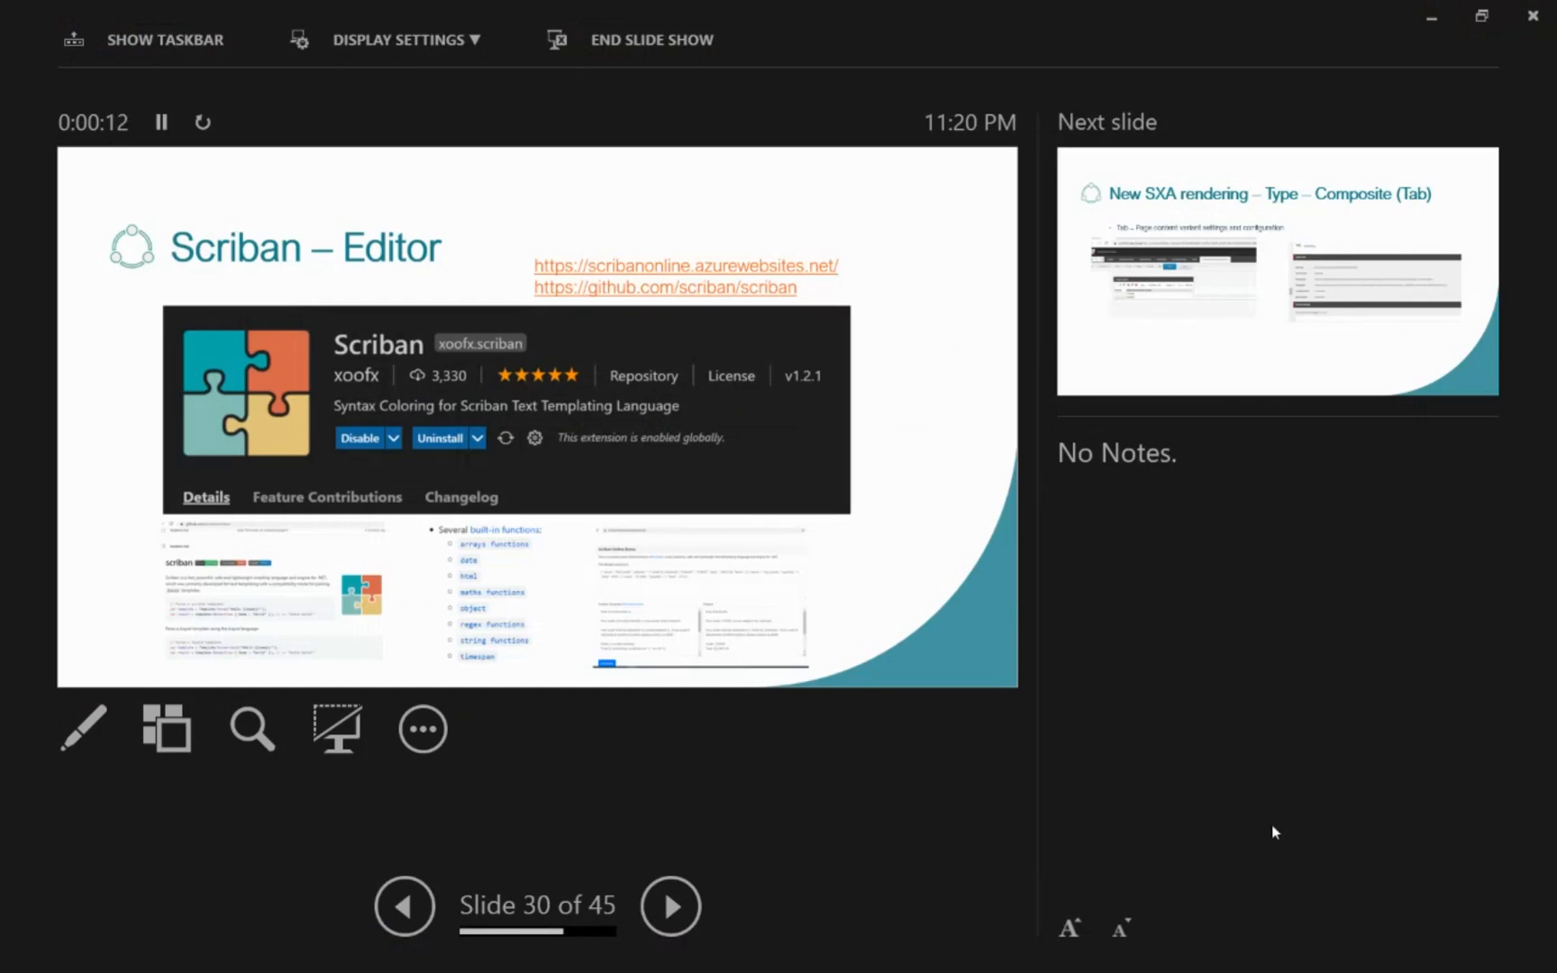
key("Right")
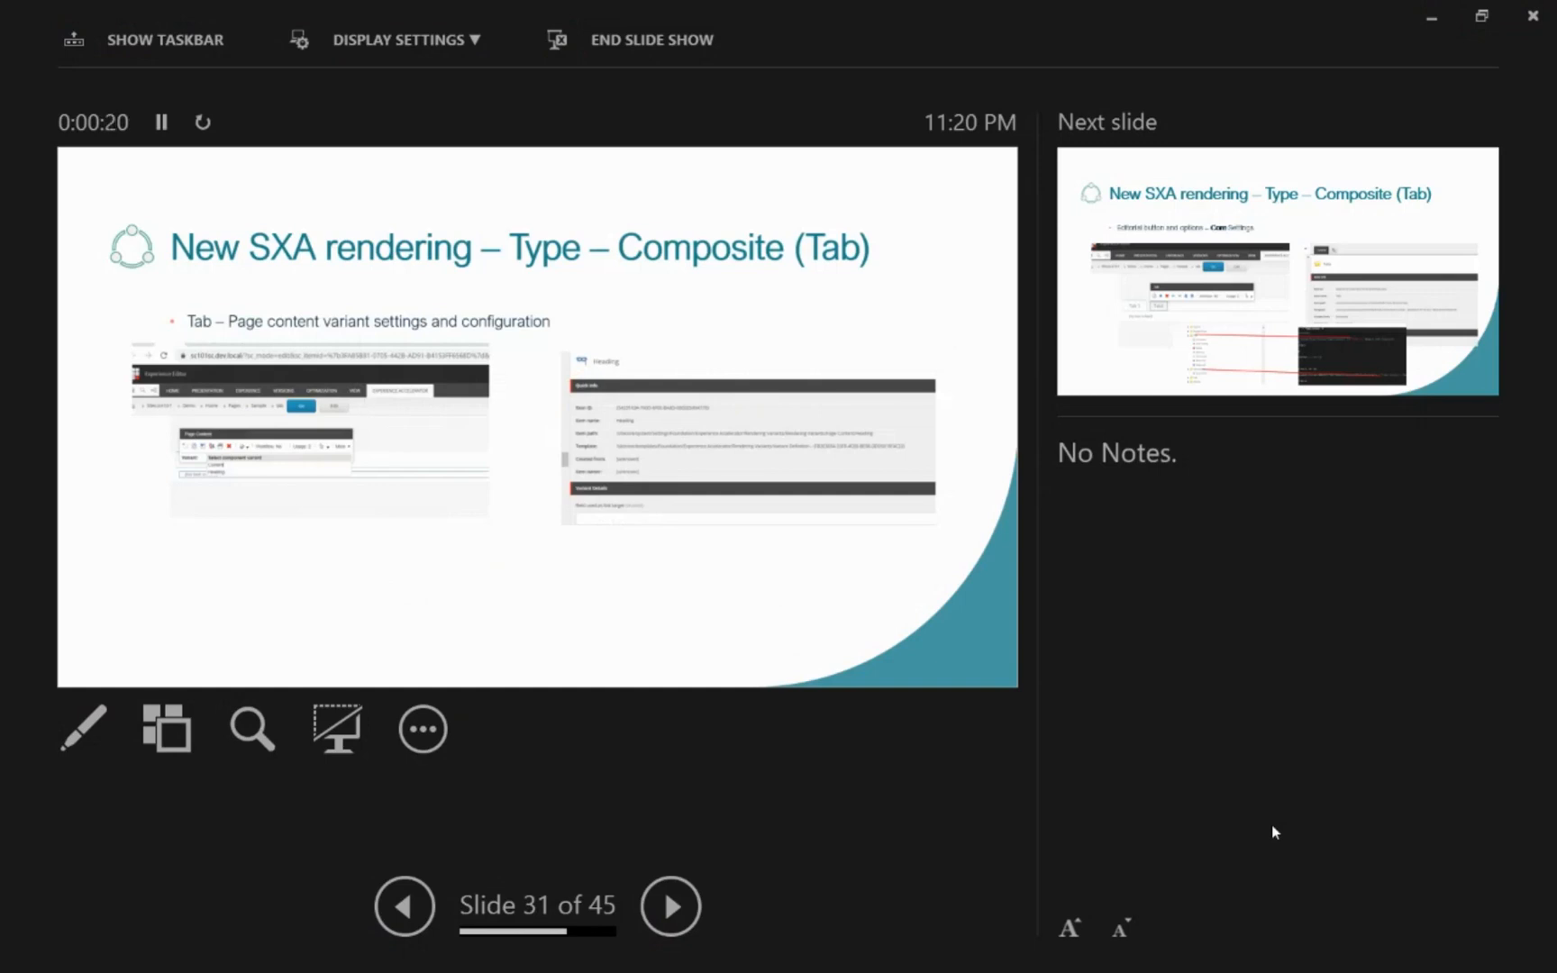
key("Right")
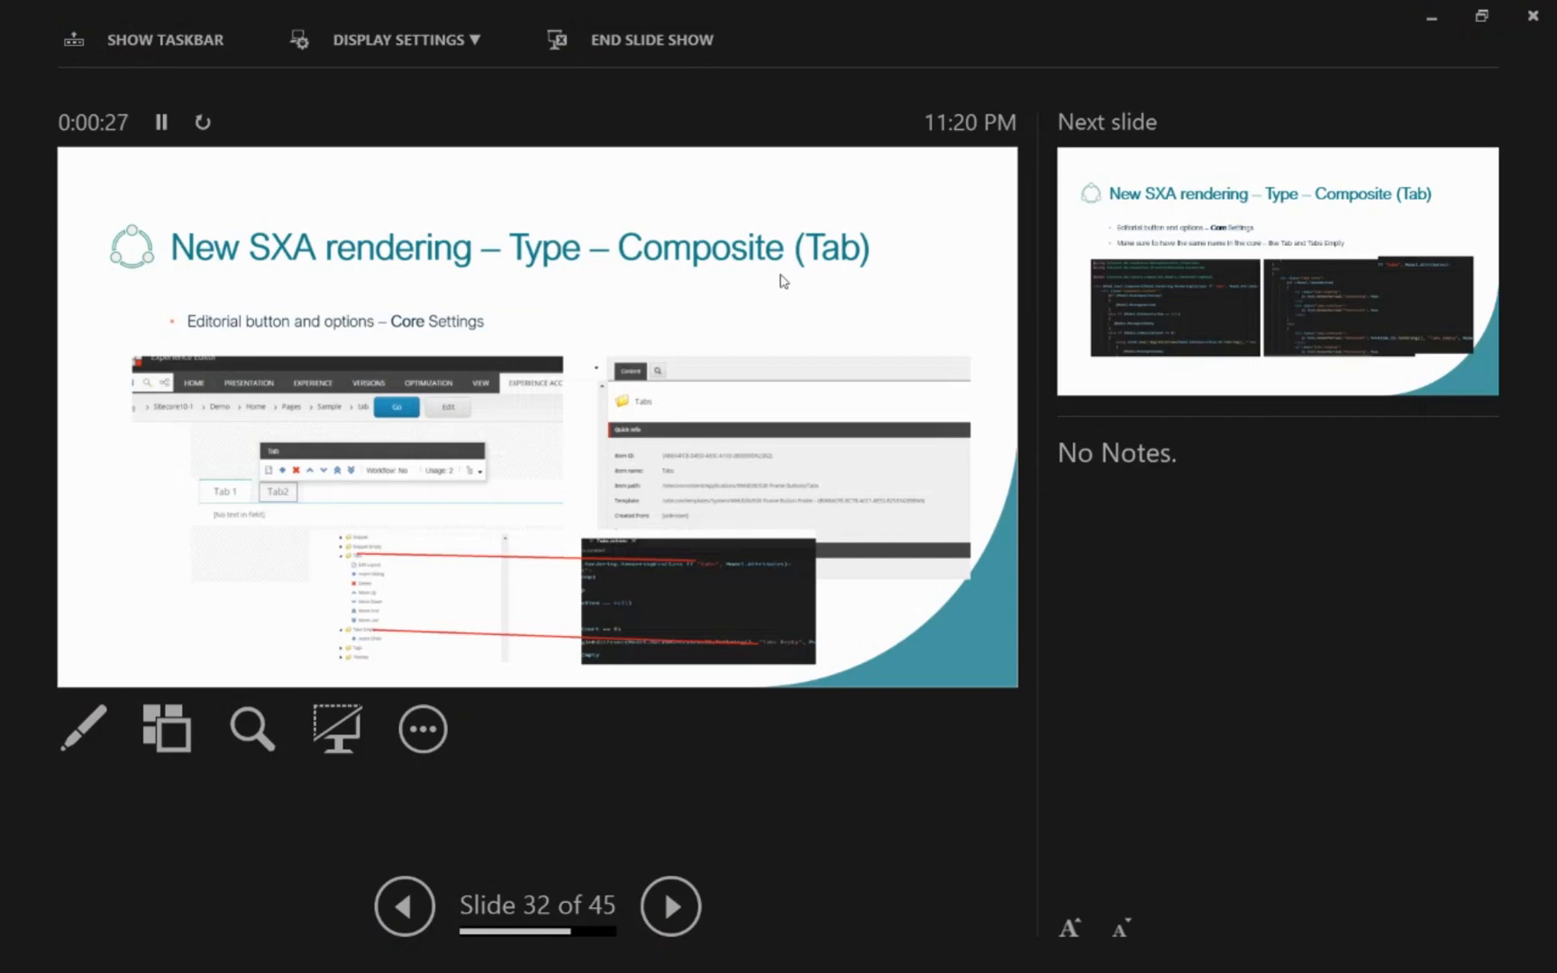
left_click(678, 595)
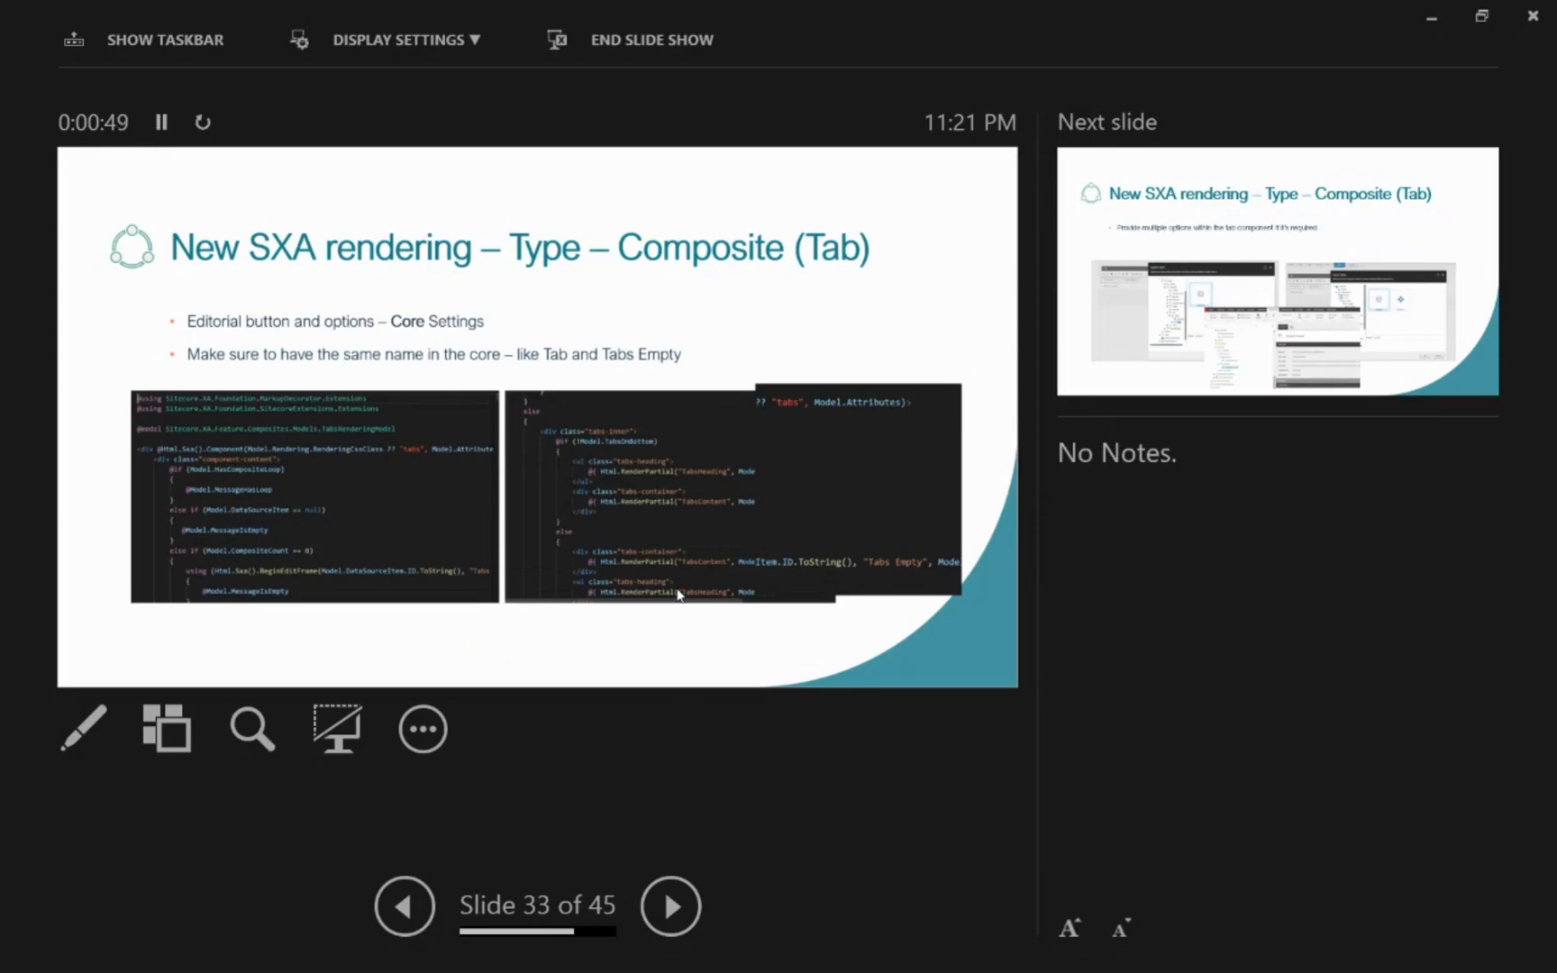
key("Escape")
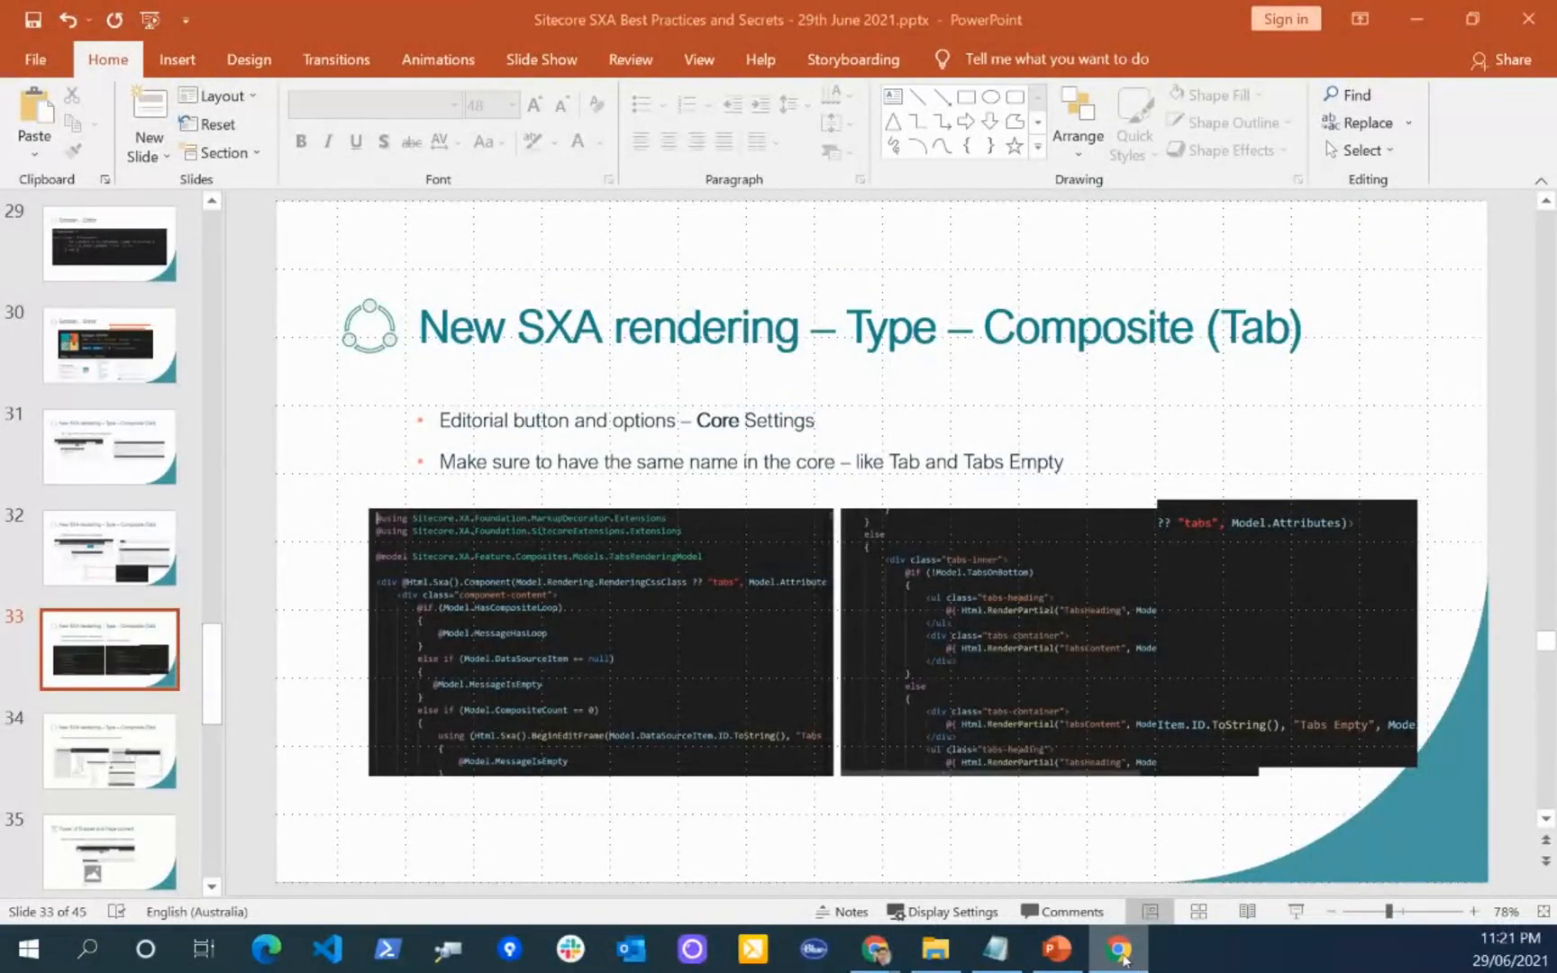
Step: Return to the Sitecore Desktop in Chrome, switch to the core database and open its Content Editor
mouse_move(895, 953)
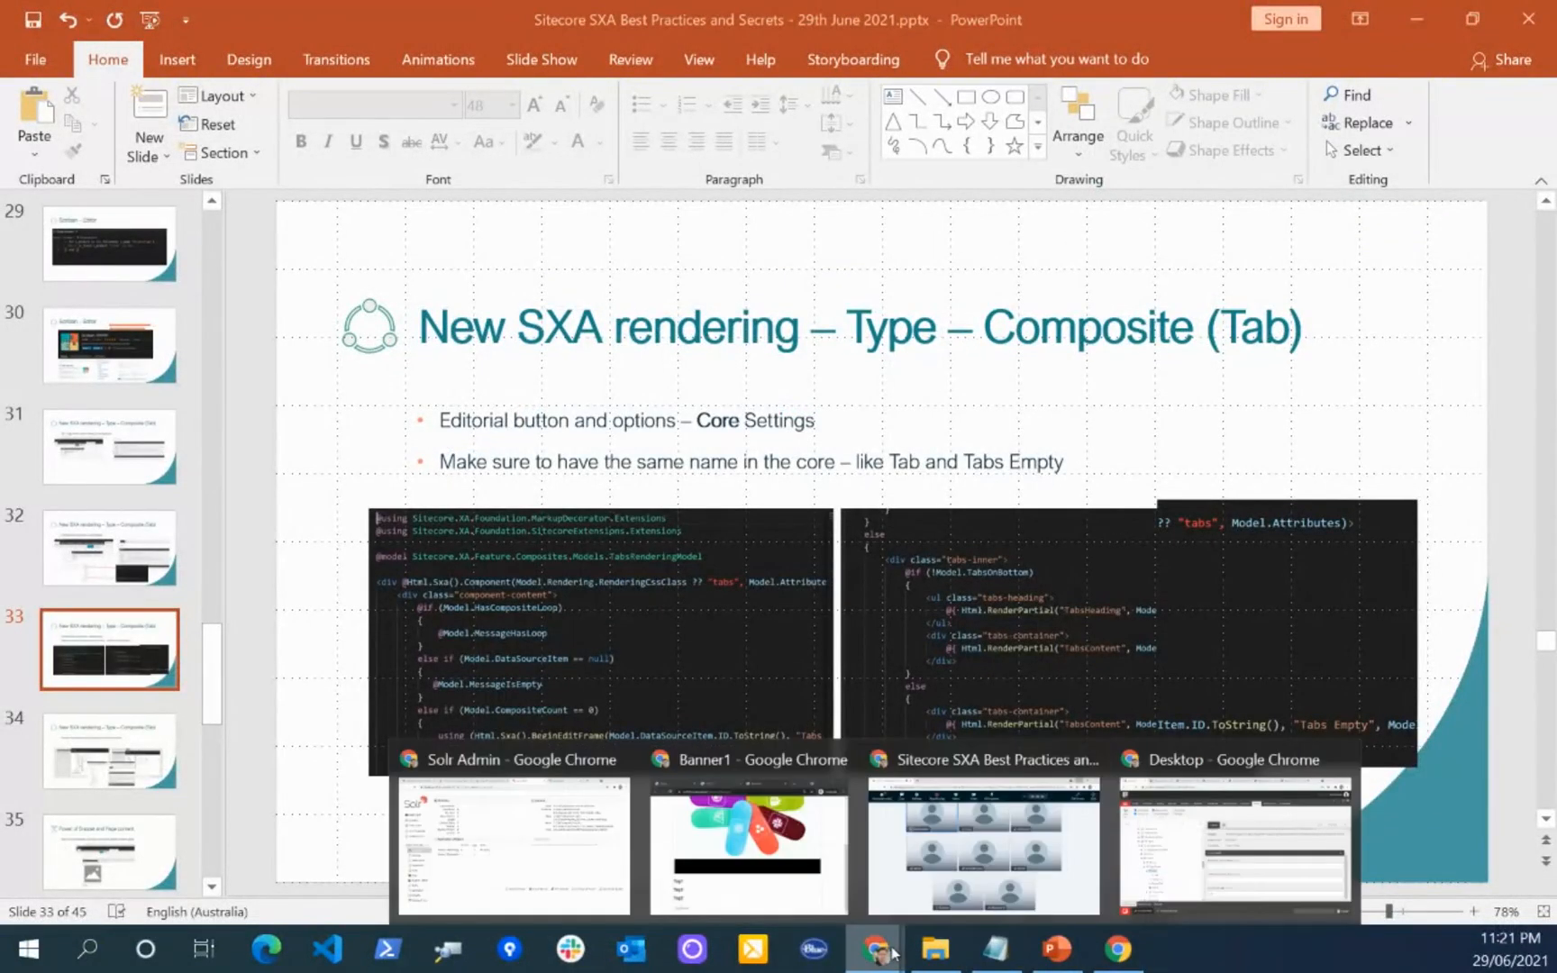
left_click(1175, 848)
left_click(1500, 901)
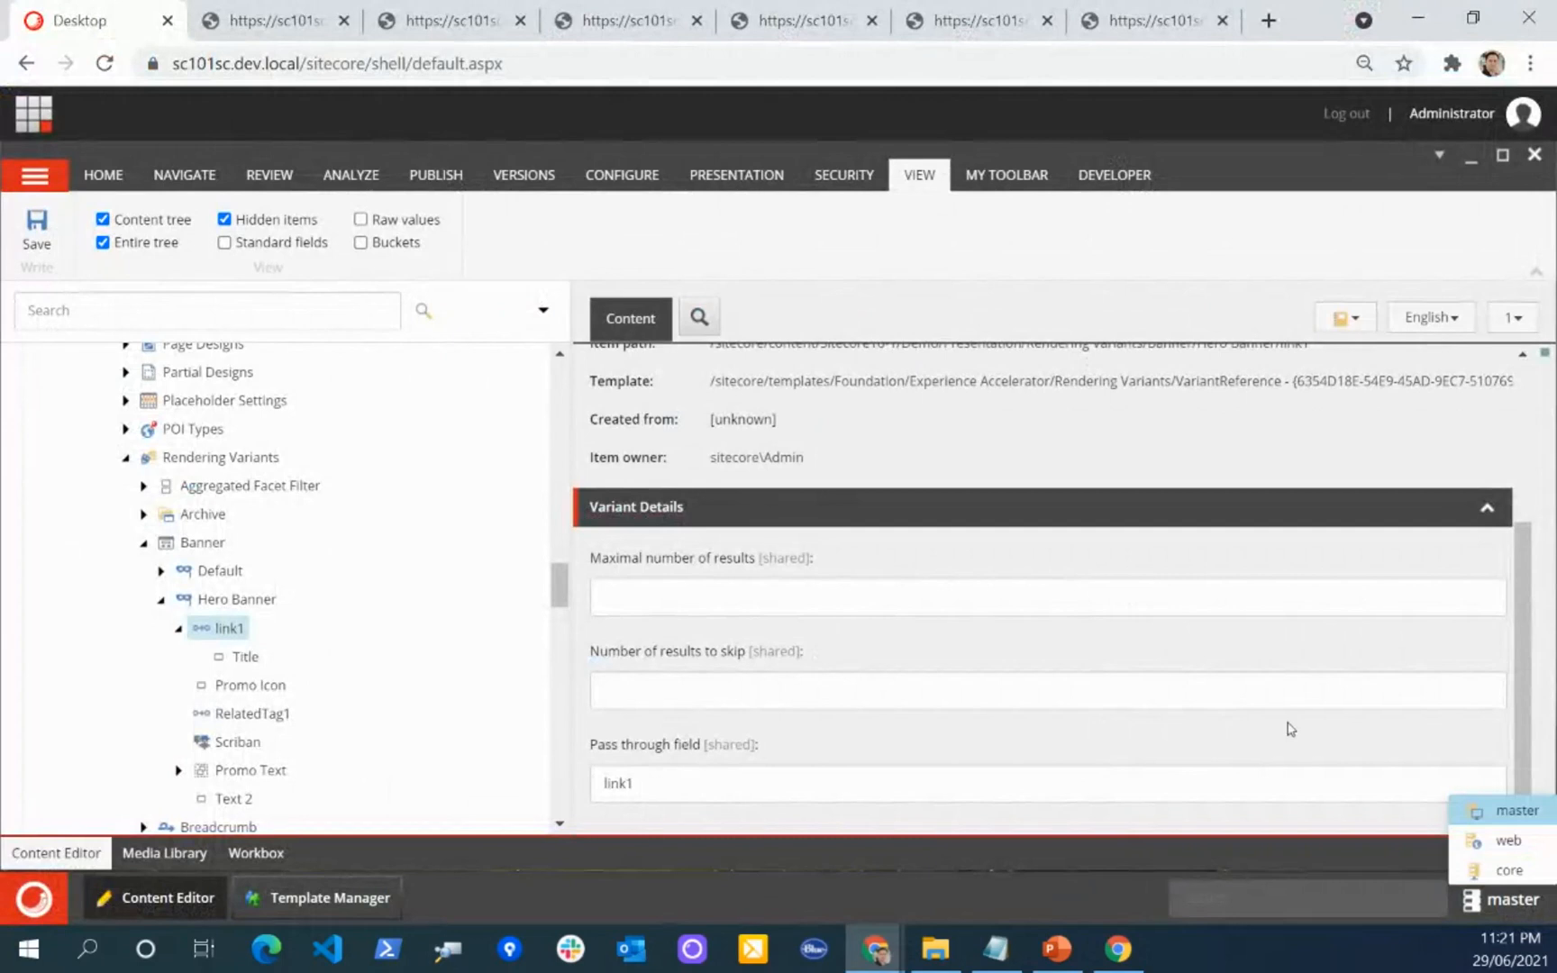
left_click(1512, 867)
left_click(35, 899)
left_click(108, 241)
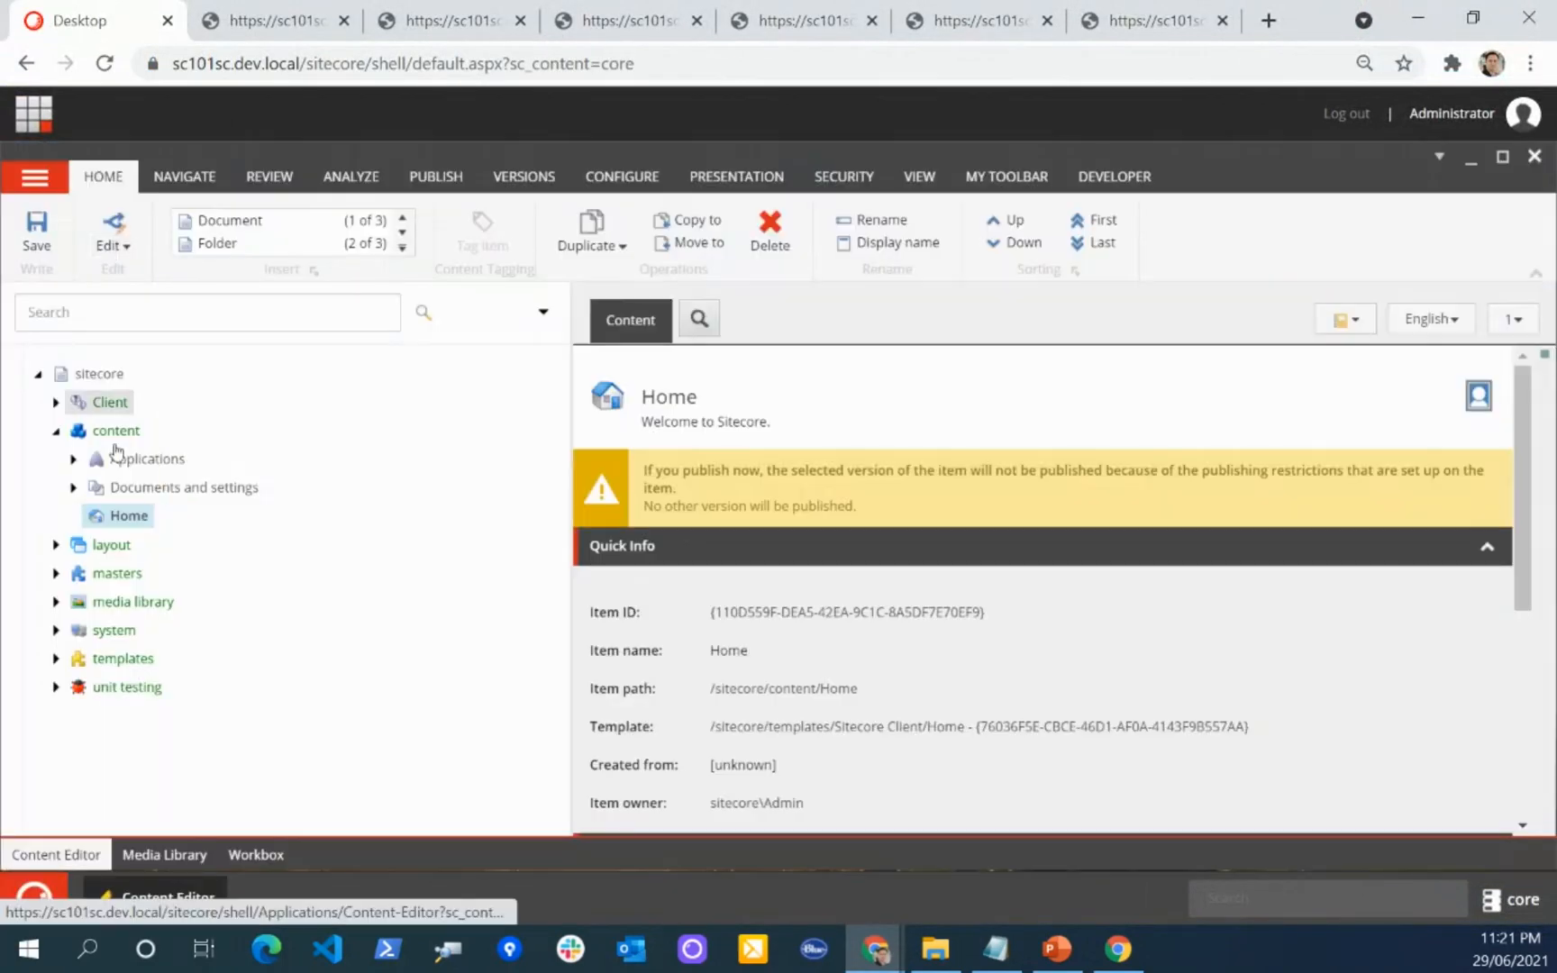
Step: Expand Applications, WebEdit and Edit Frame Buttons under the content node of the core database
left_click(73, 460)
scroll(79, 480, "down", 4)
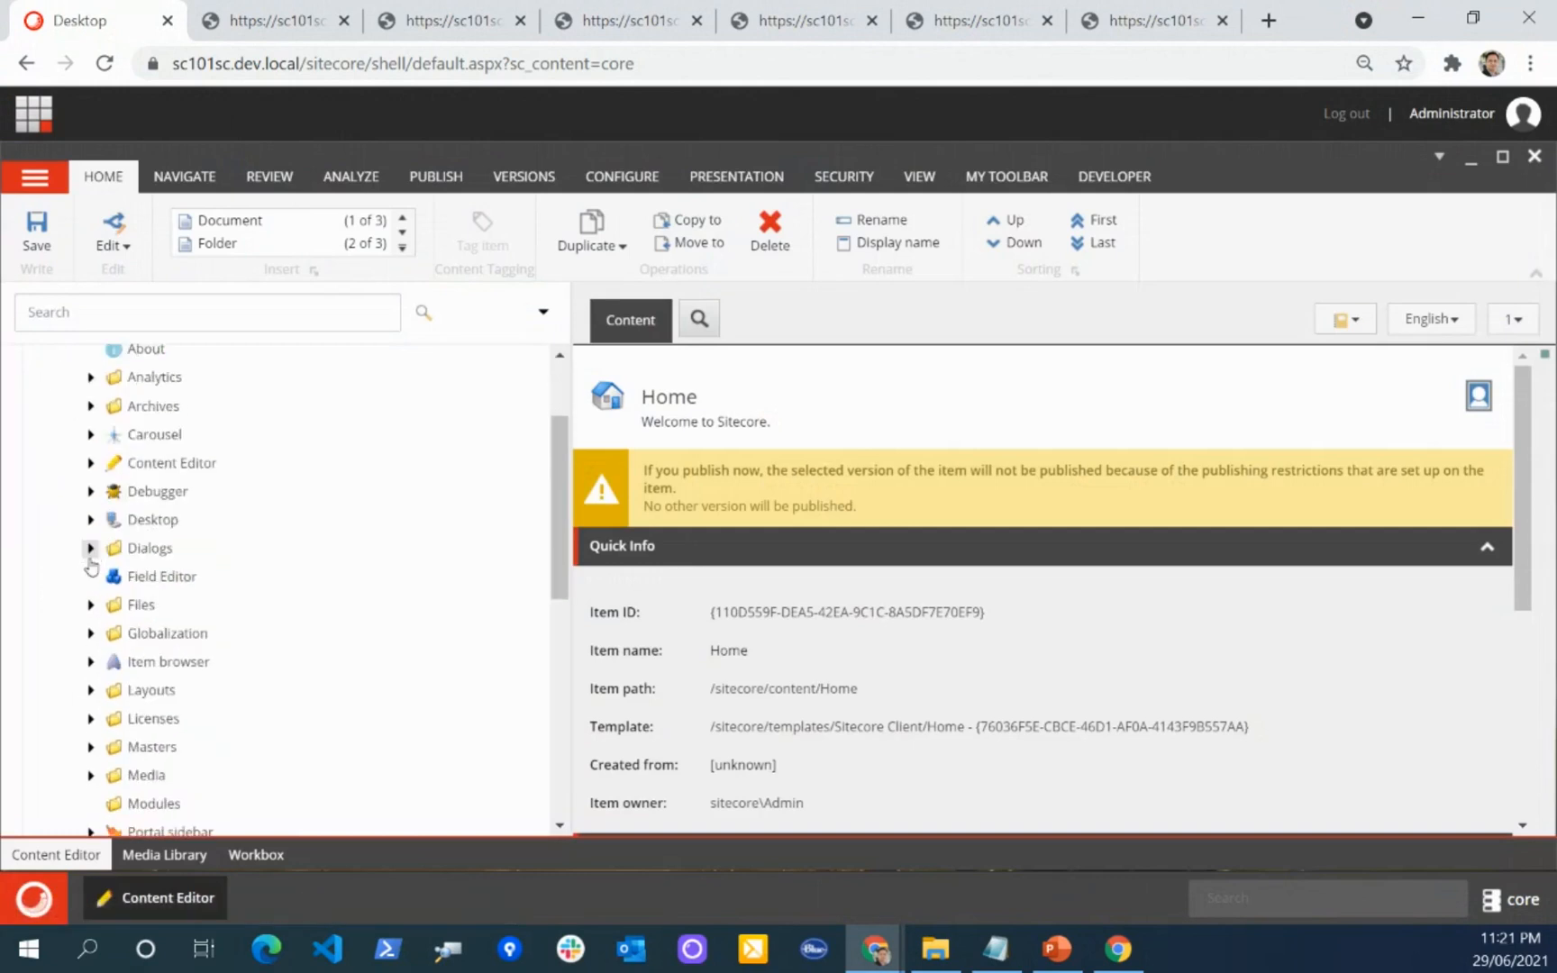
scroll(86, 619, "down", 4)
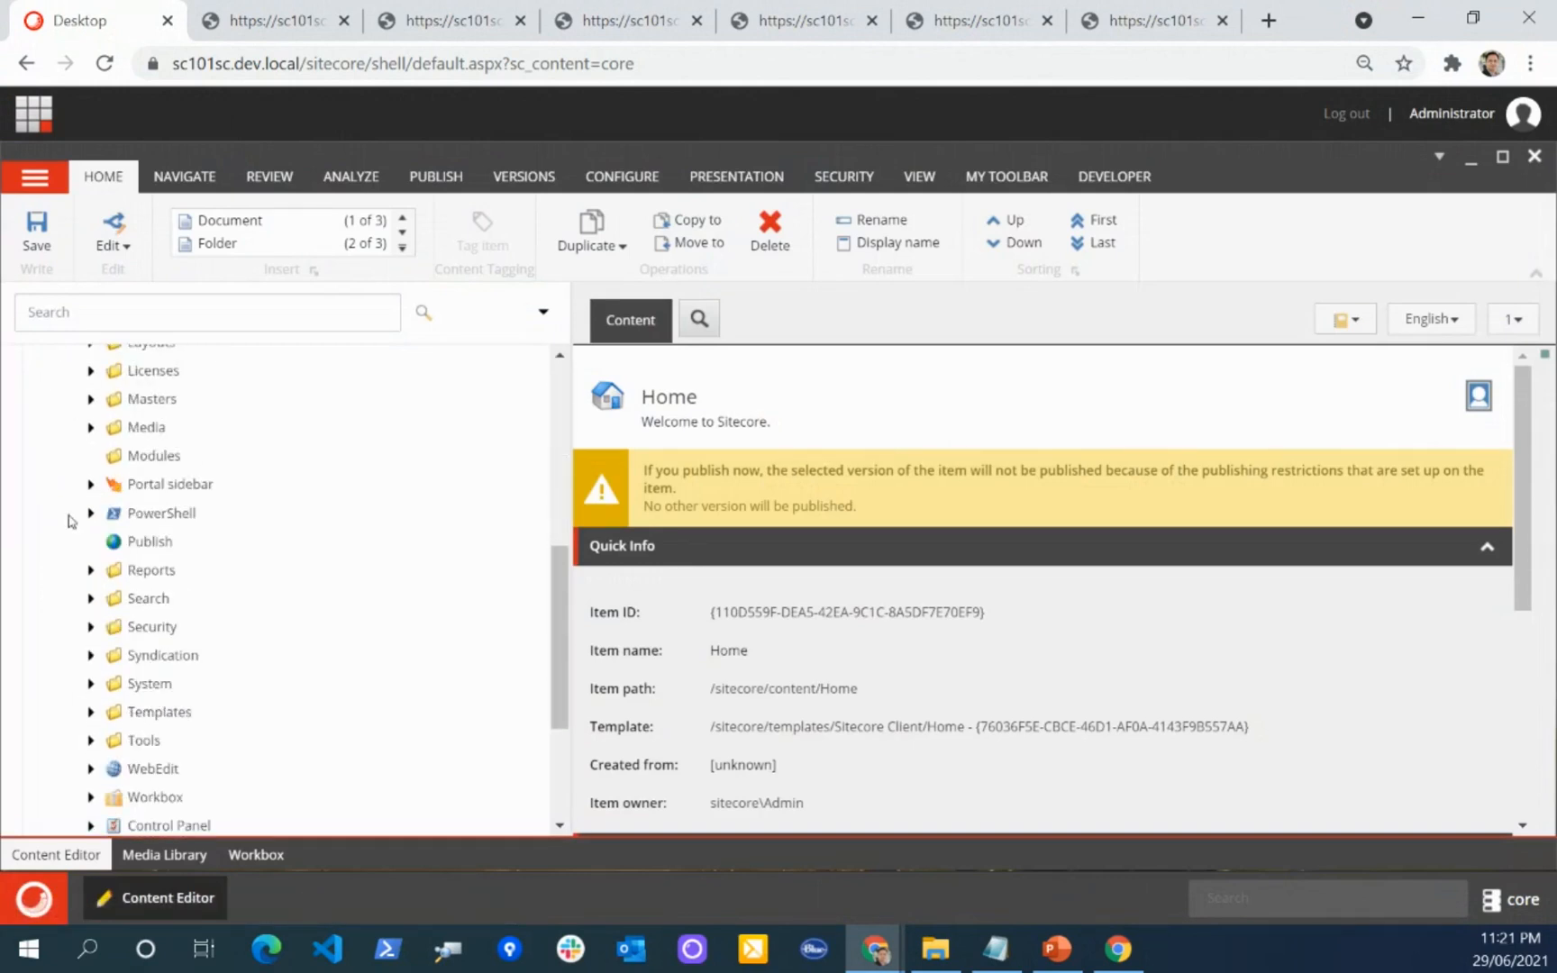
left_click(91, 647)
scroll(81, 558, "down", 4)
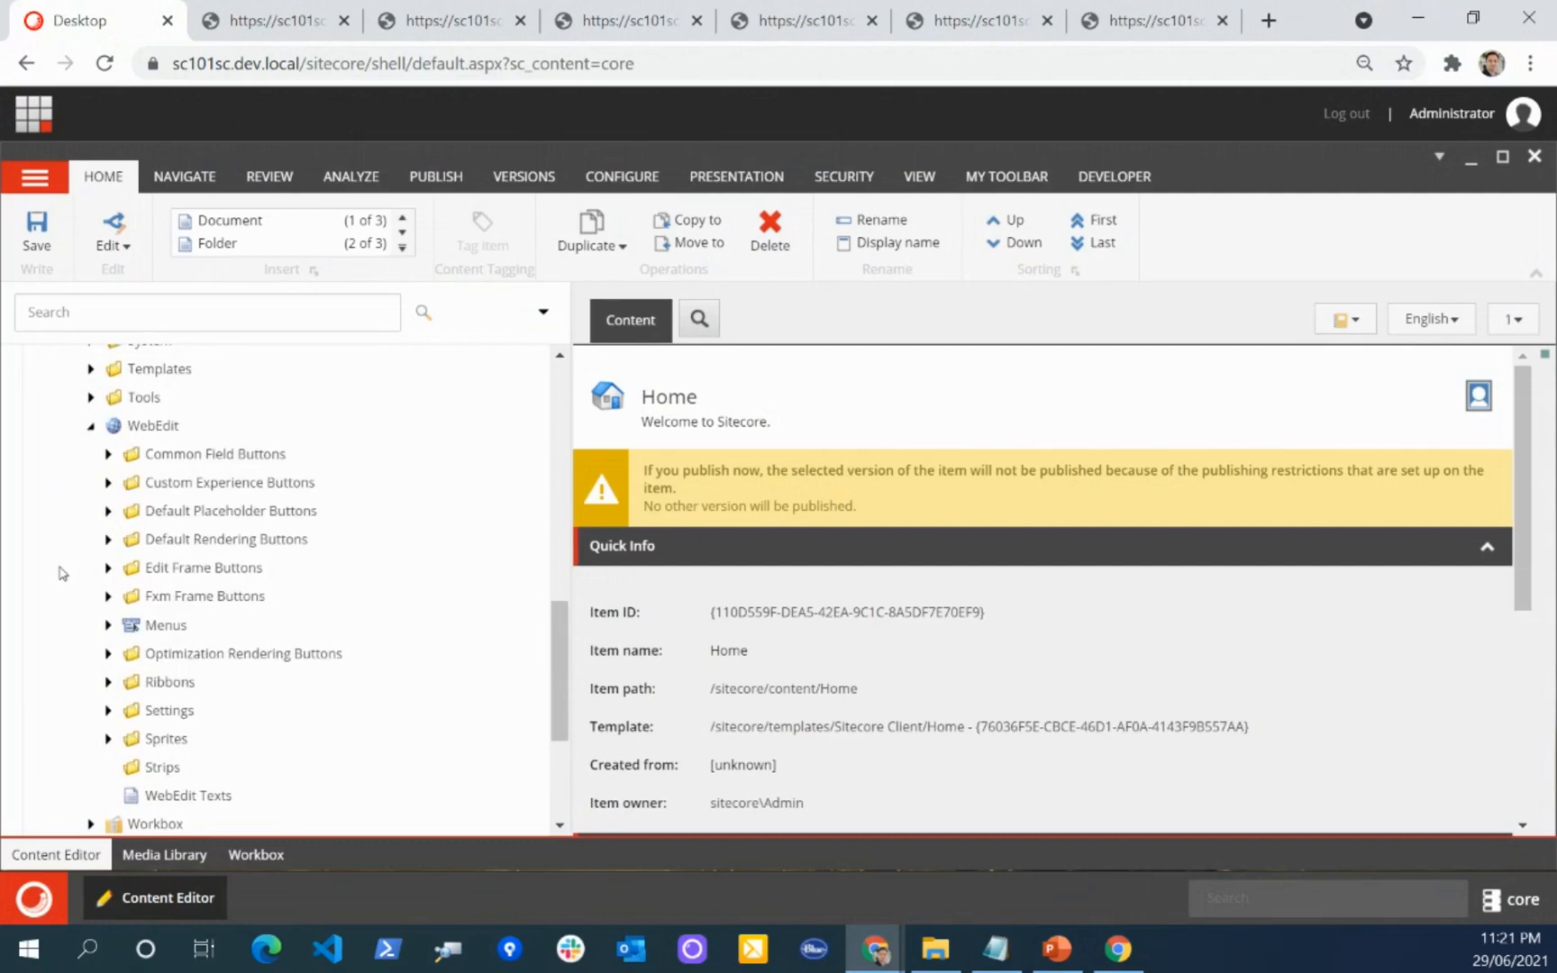
scroll(104, 558, "up", 2)
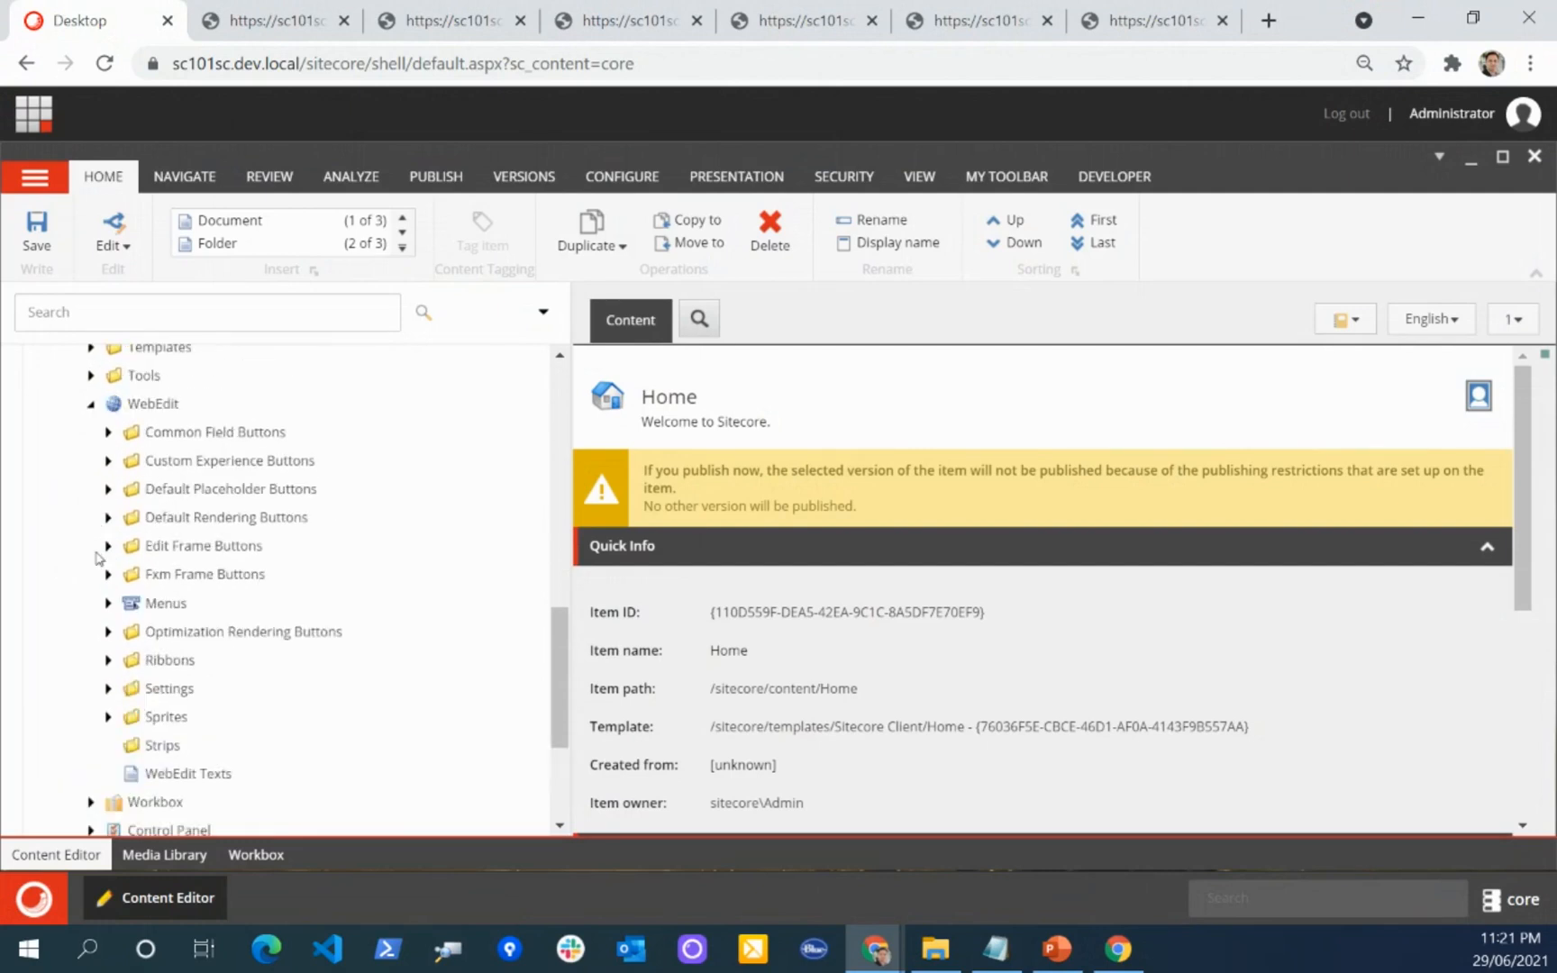
left_click(108, 545)
Step: Find the Tabs and Tabs Empty folders within Edit Frame Buttons and expand both to show their editing buttons
scroll(109, 550, "down", 5)
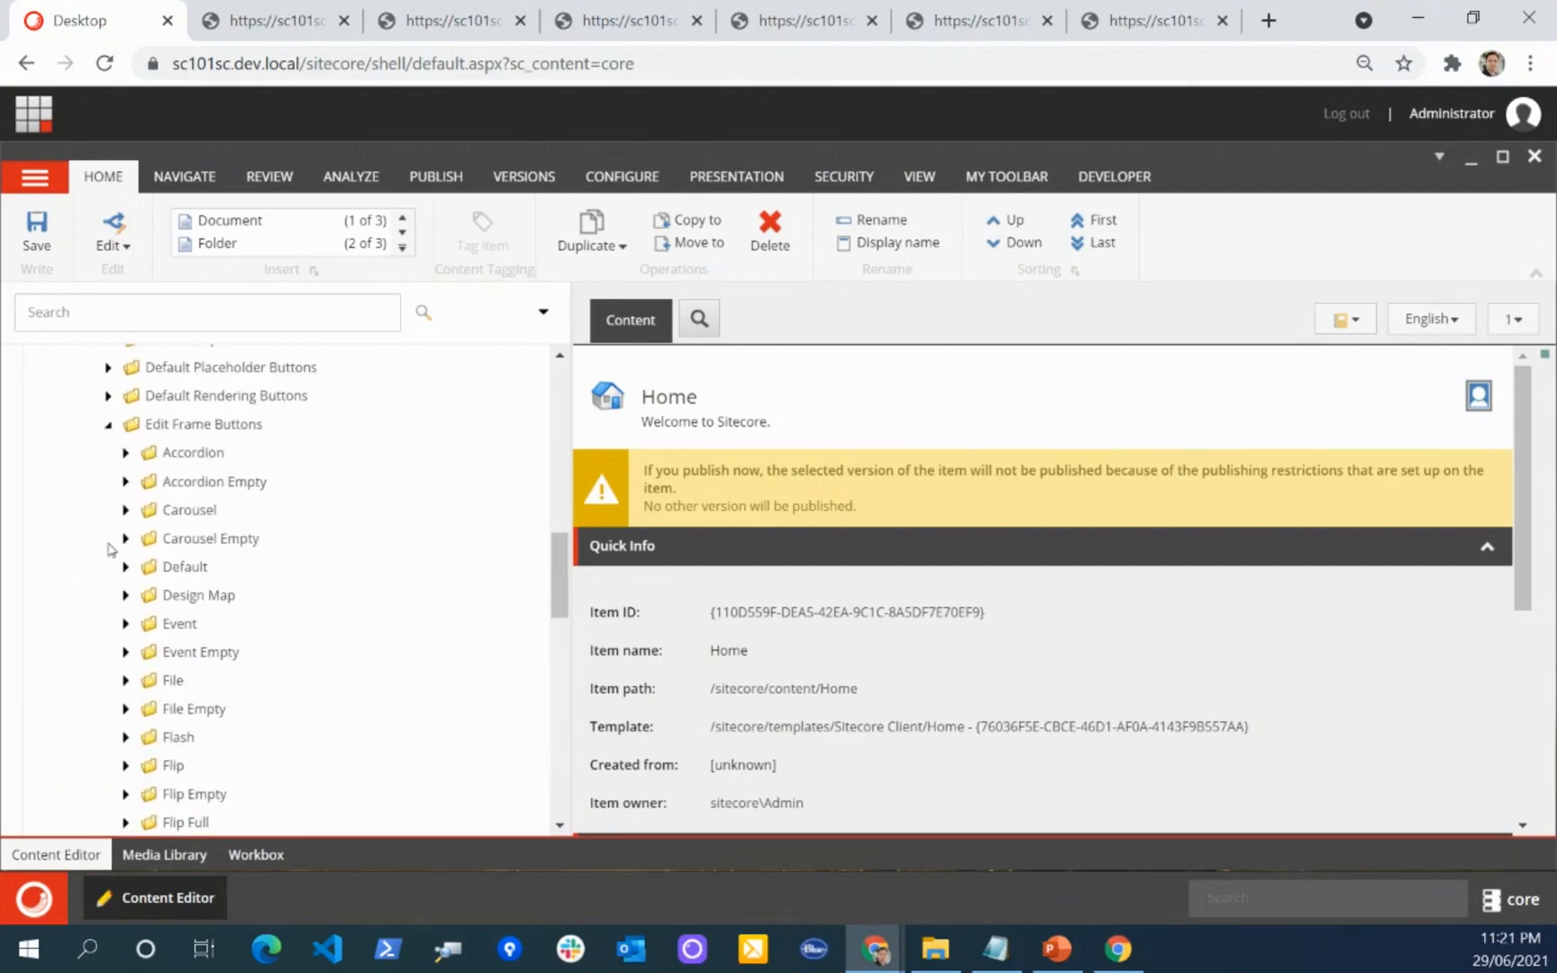
scroll(112, 595, "down", 4)
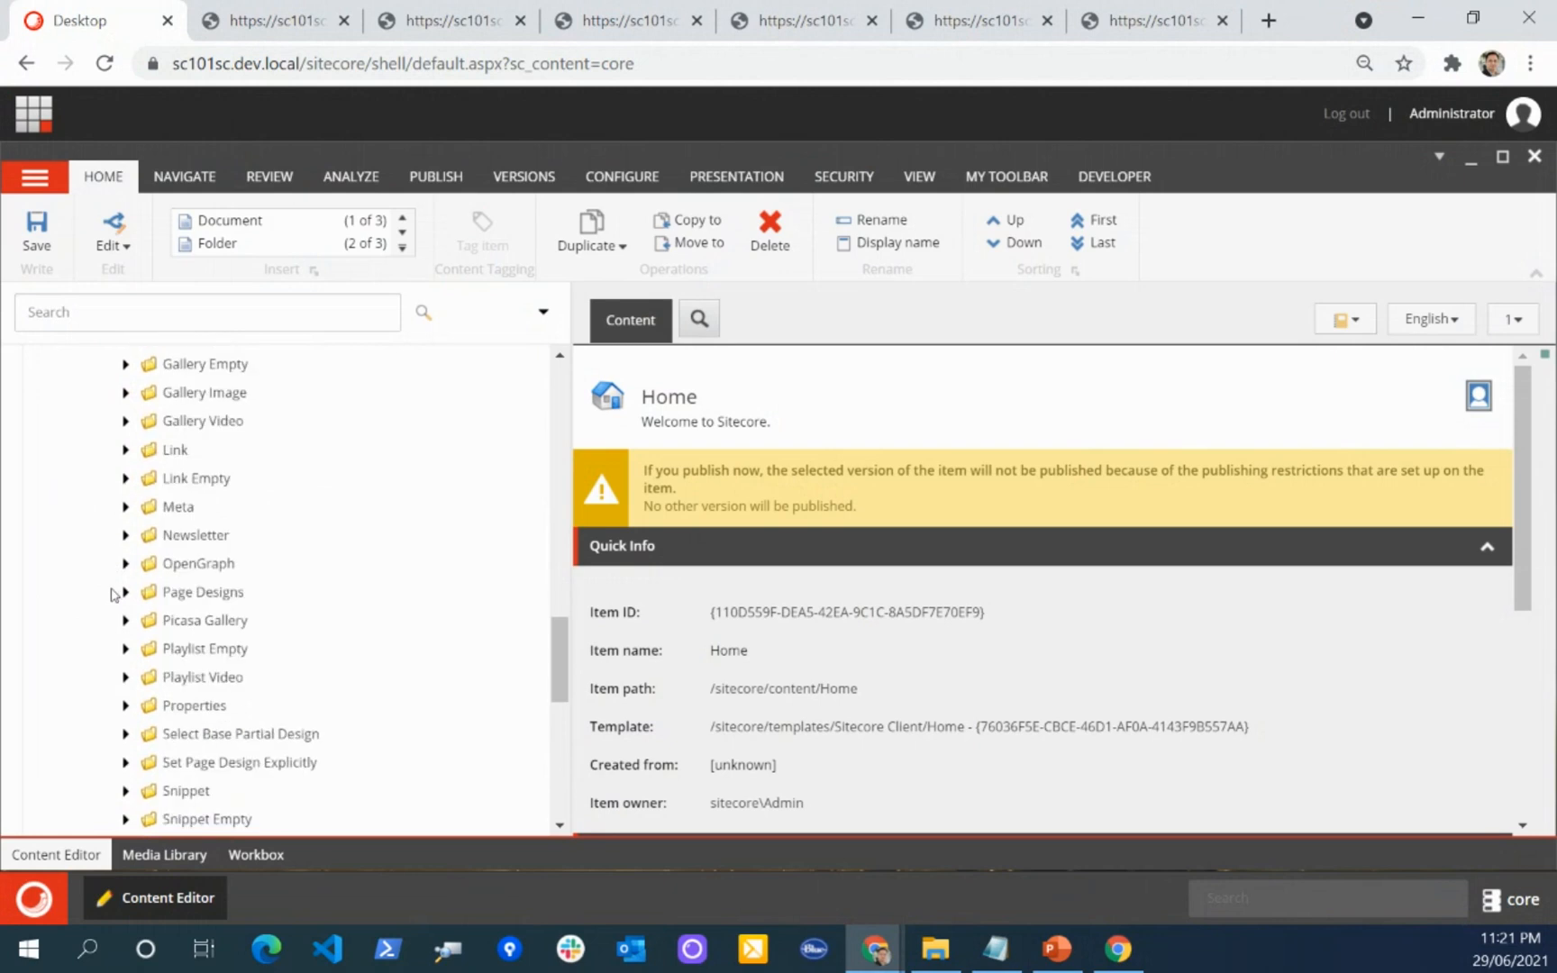
scroll(112, 631, "down", 3)
left_click(125, 598)
scroll(121, 595, "down", 2)
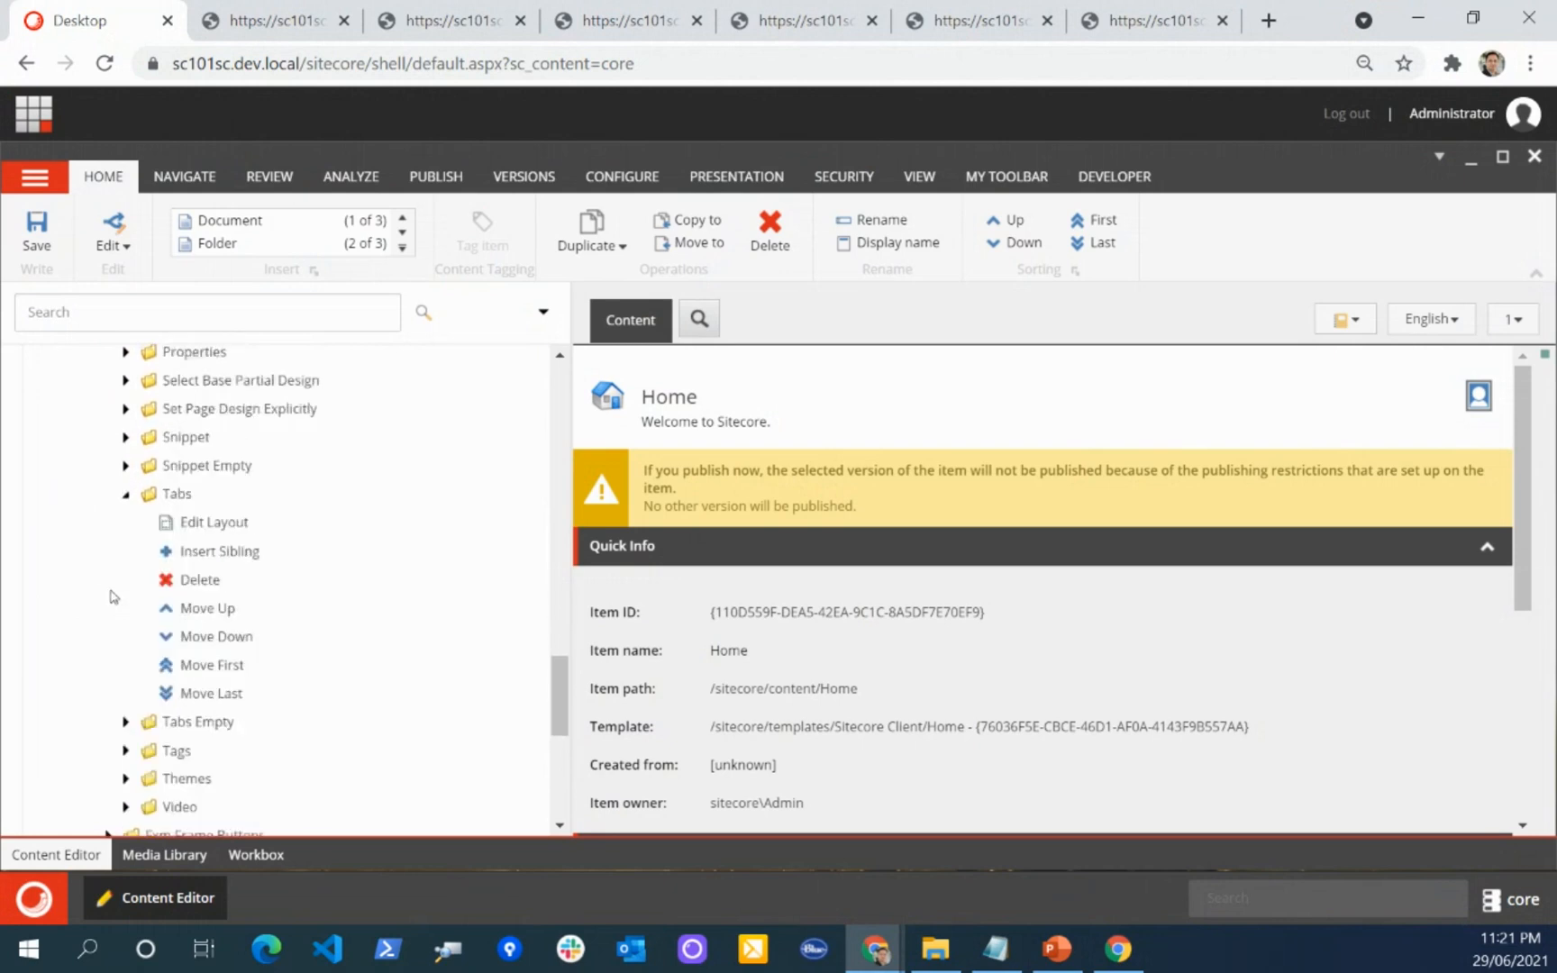
left_click(125, 710)
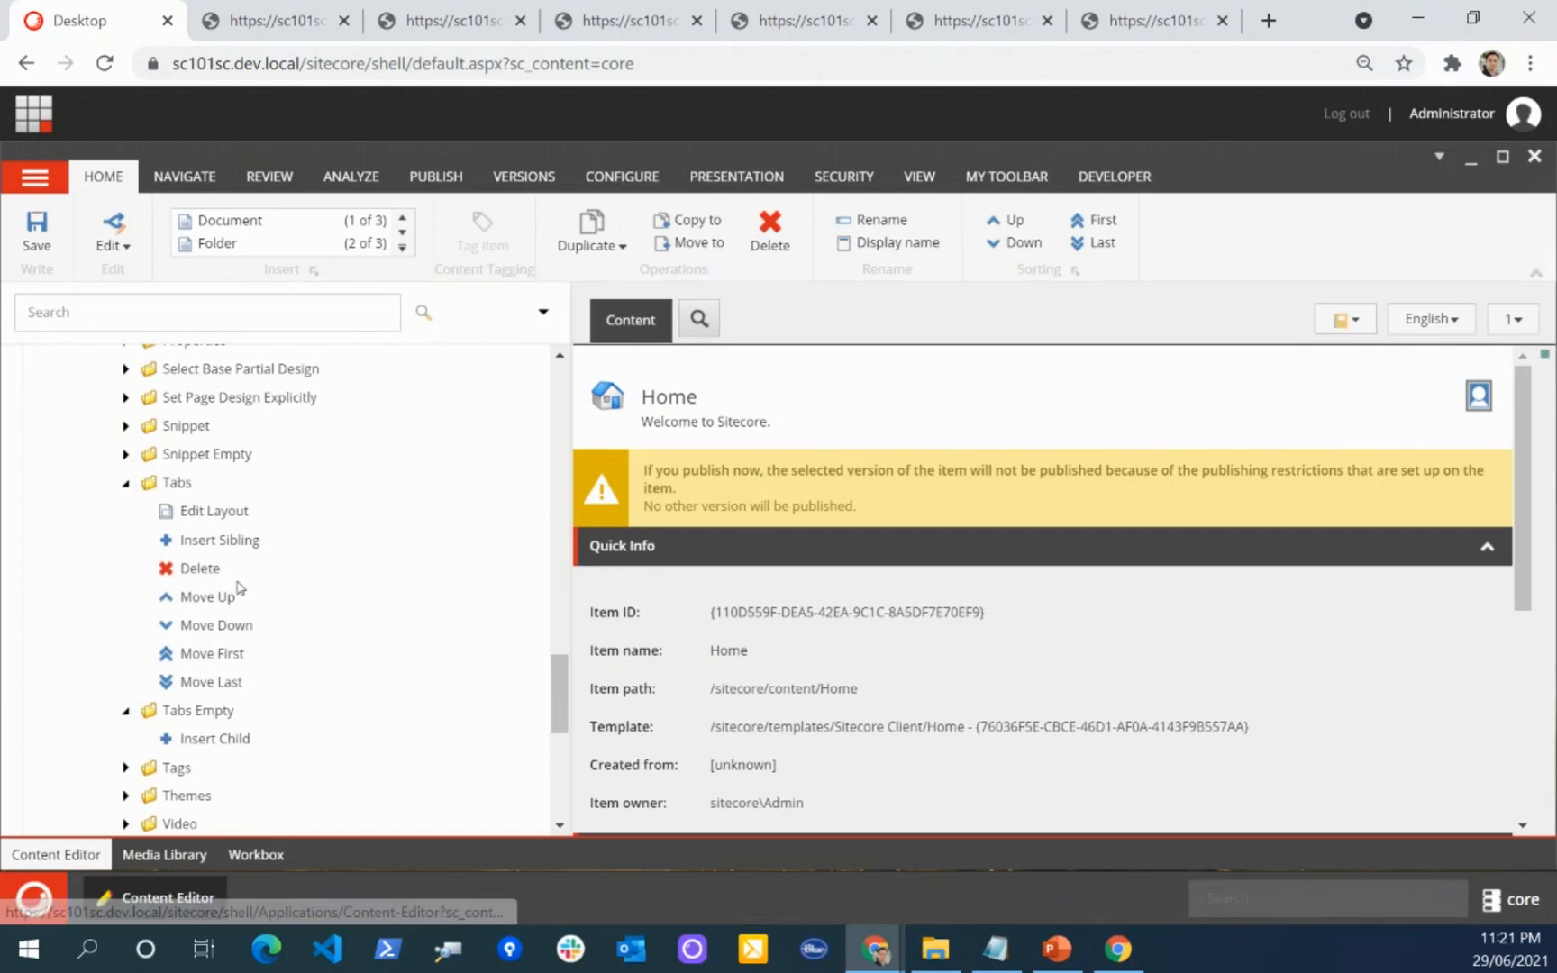
Step: Switch to PowerPoint and resume the slide show, presenting the tab component options, Snippet and Page content slides up to slide 36
left_click(1055, 948)
left_click(1296, 911)
key("Right")
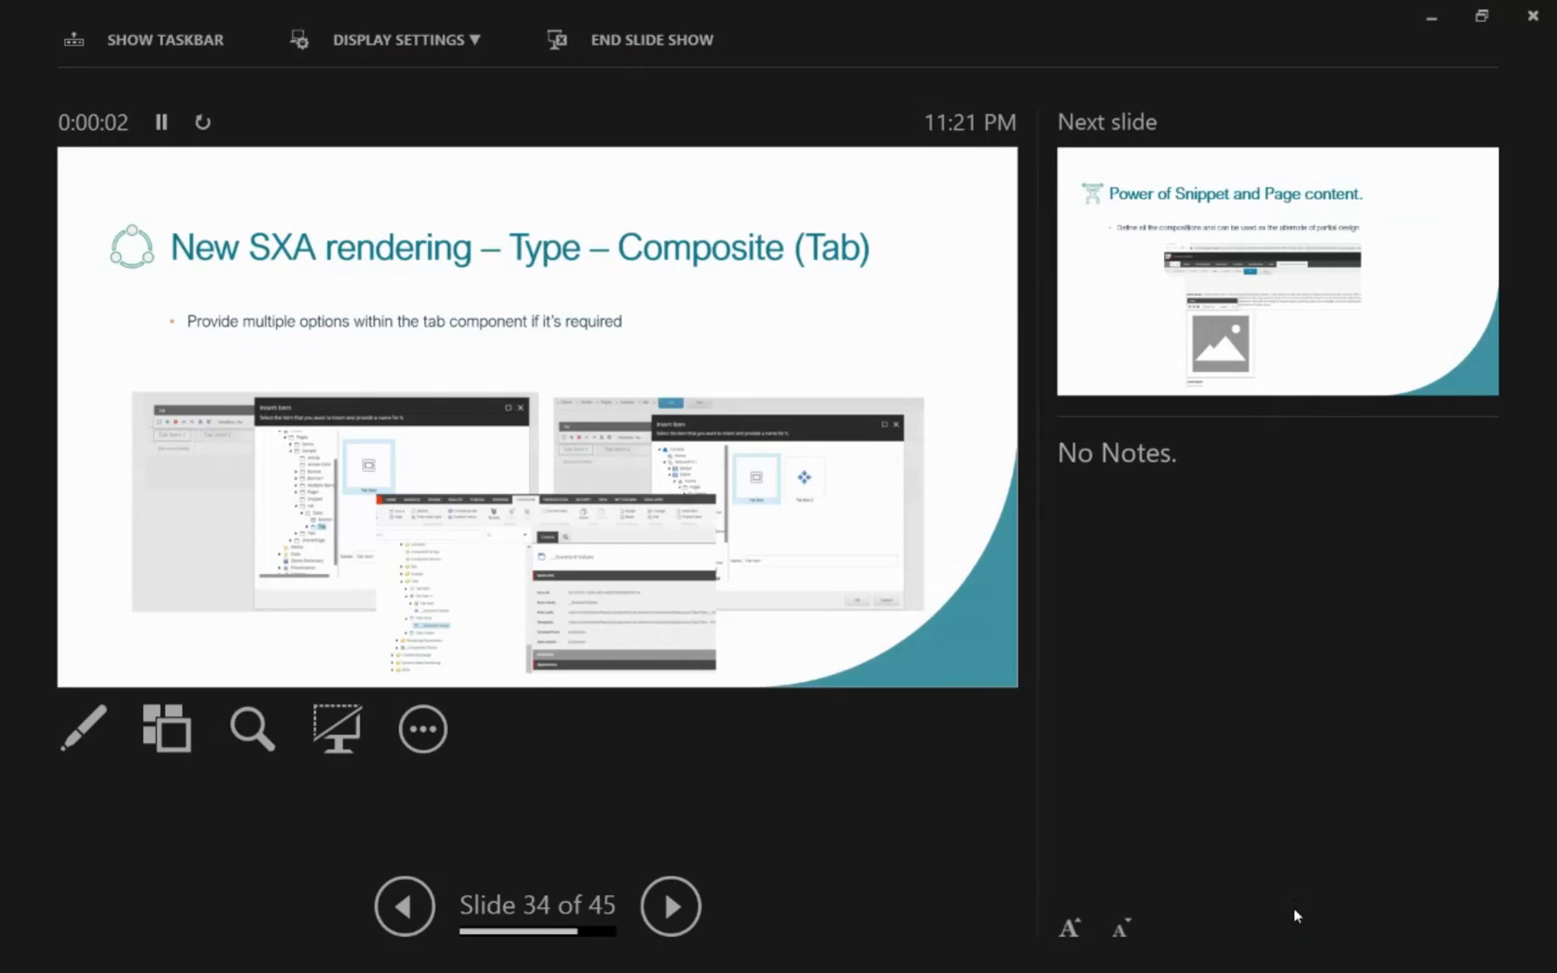
key("Right")
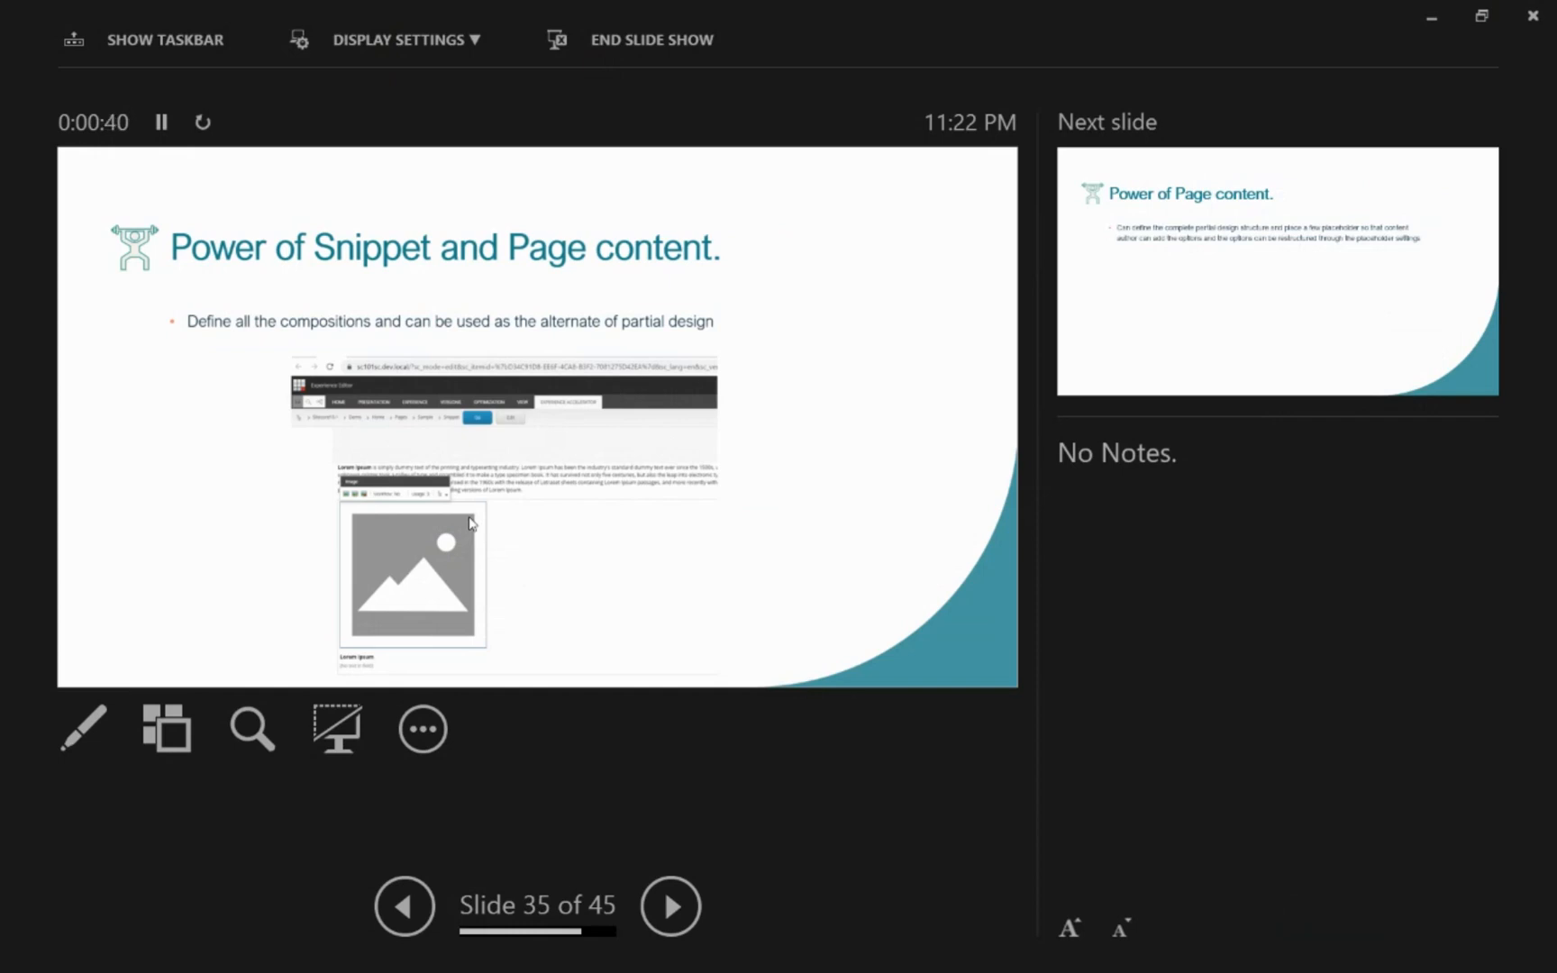
left_click(469, 518)
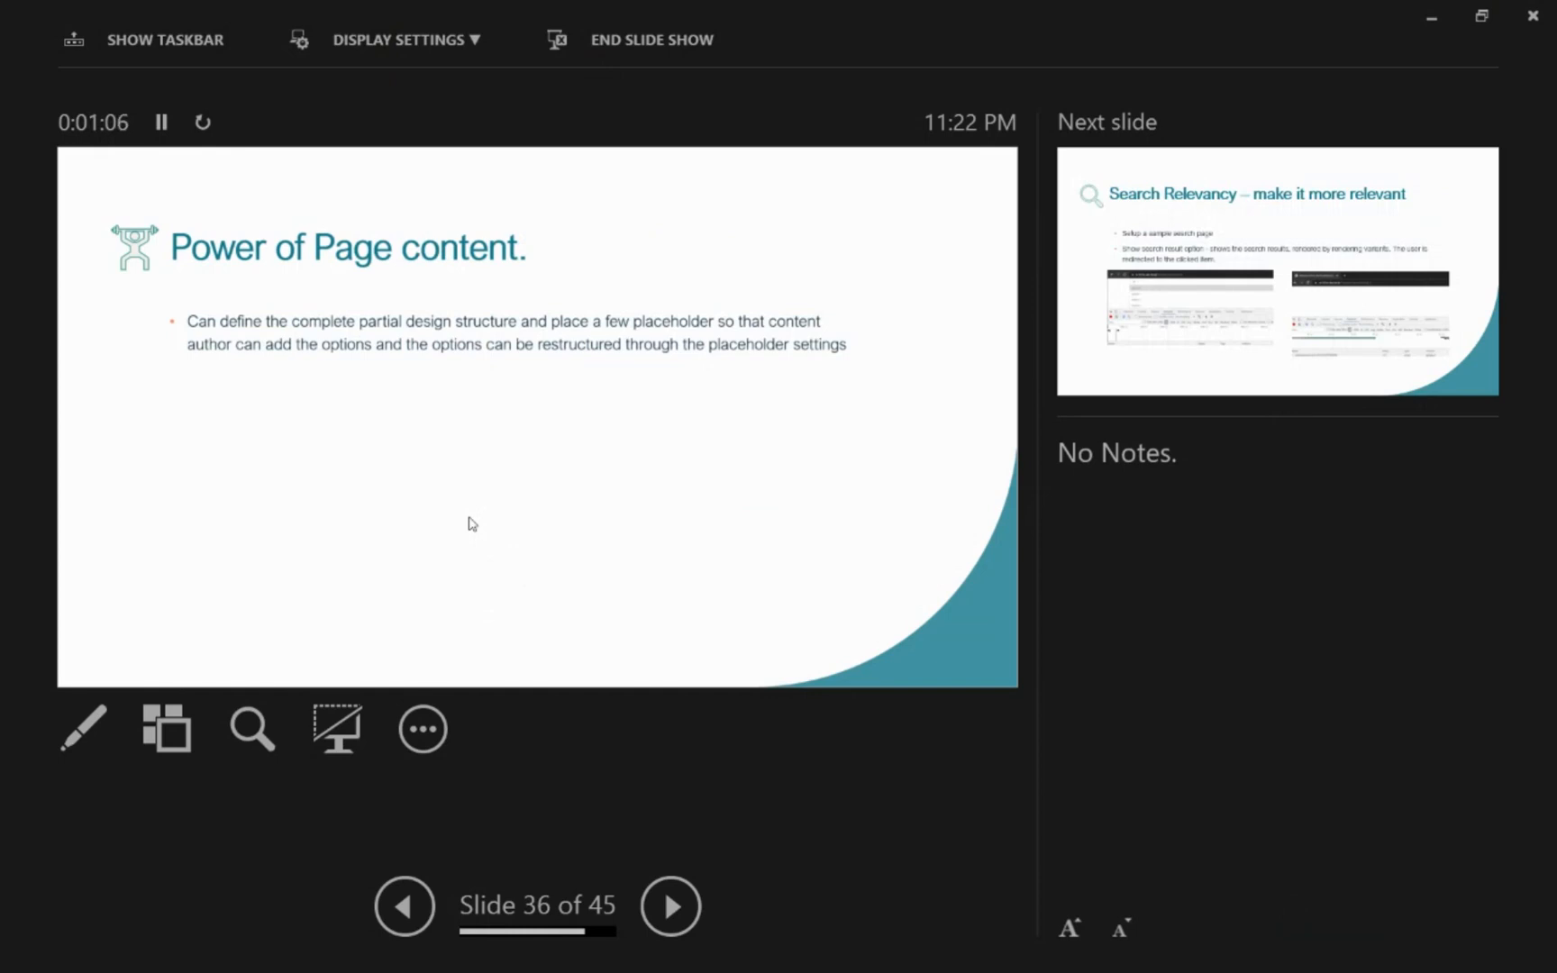
Step: Advance through the Search Relevancy slides to slide 40 with the Solr suggest request handler configuration
left_click(469, 518)
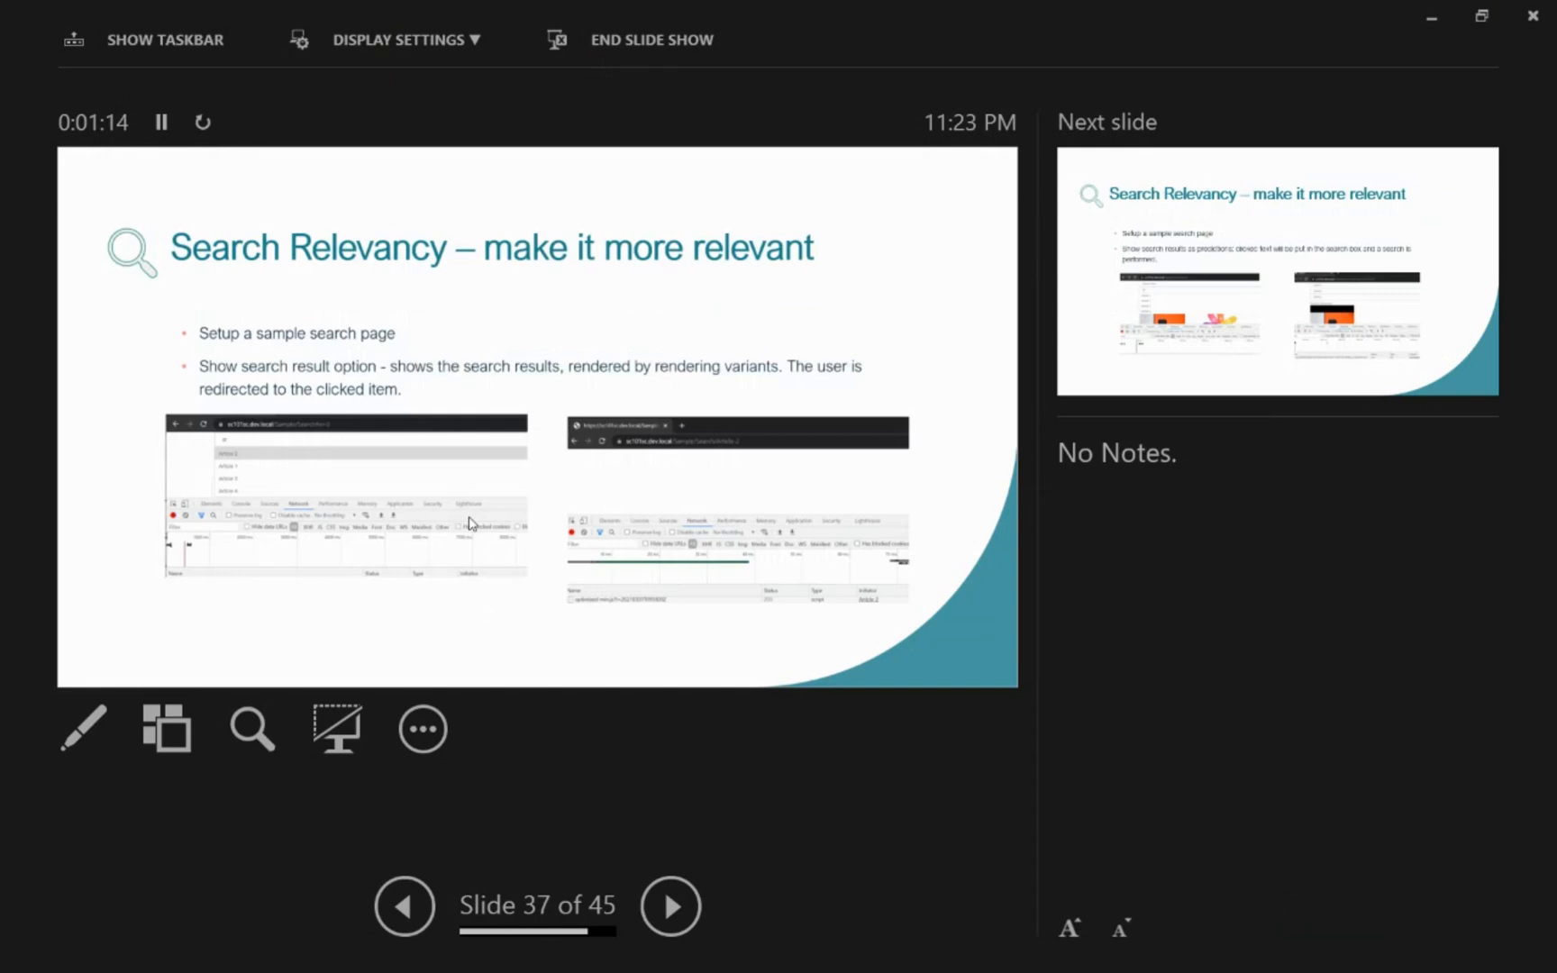
key("Right")
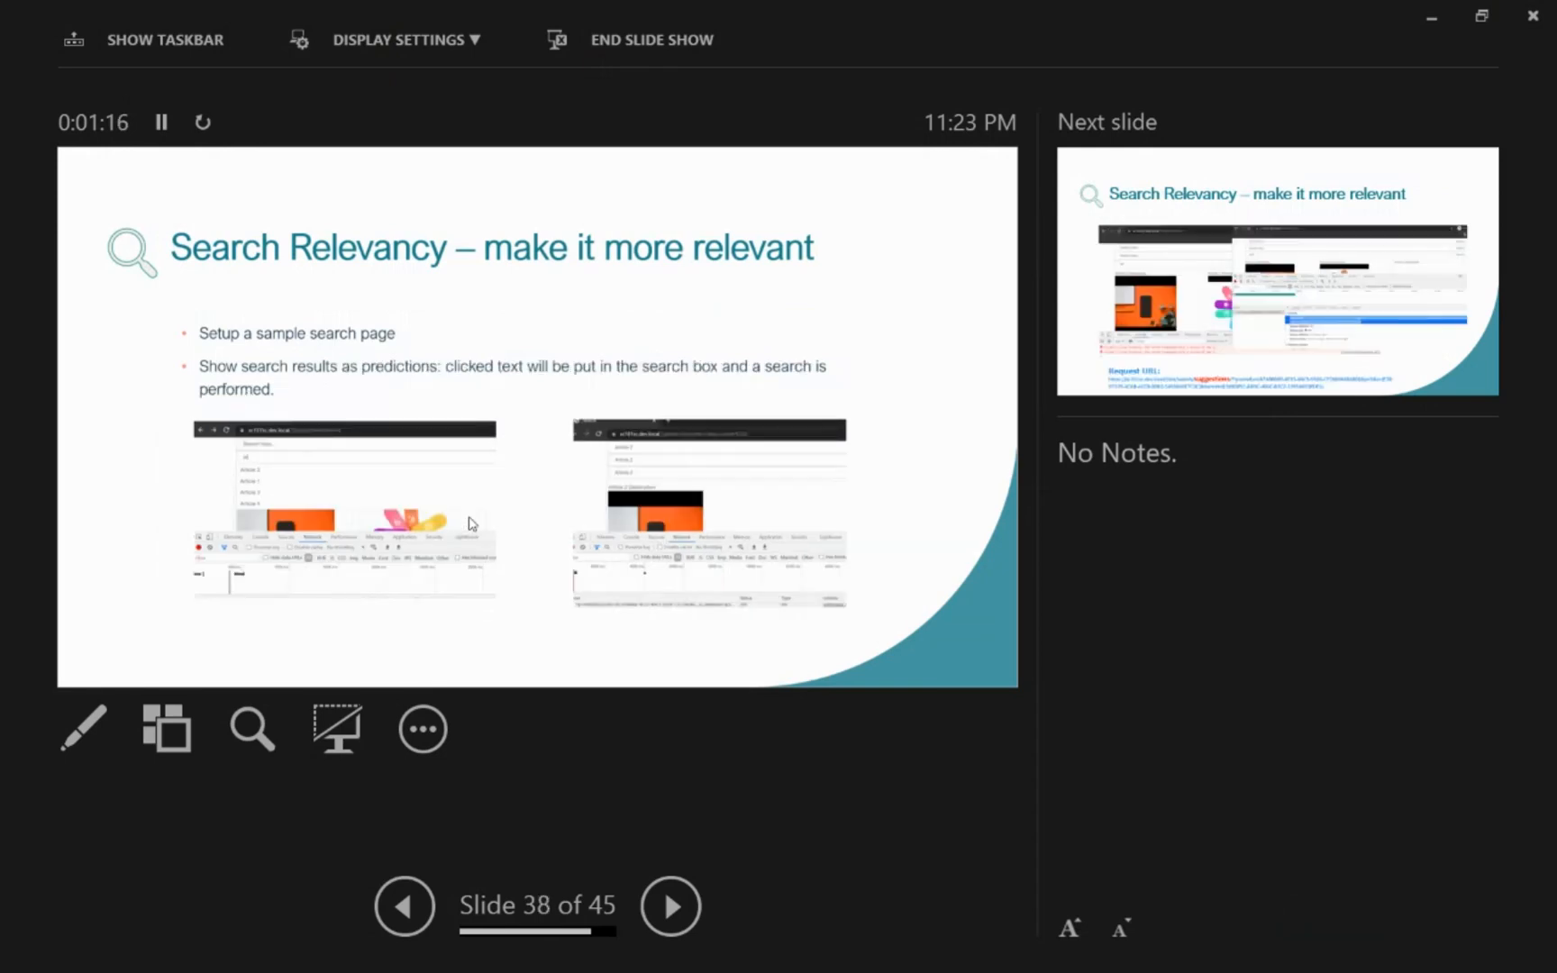
key("Right")
key("Right")
key("Right")
Step: Switch to the incognito Chrome window and show the Demo site's Pages listing of sample pages
key("alt+Tab")
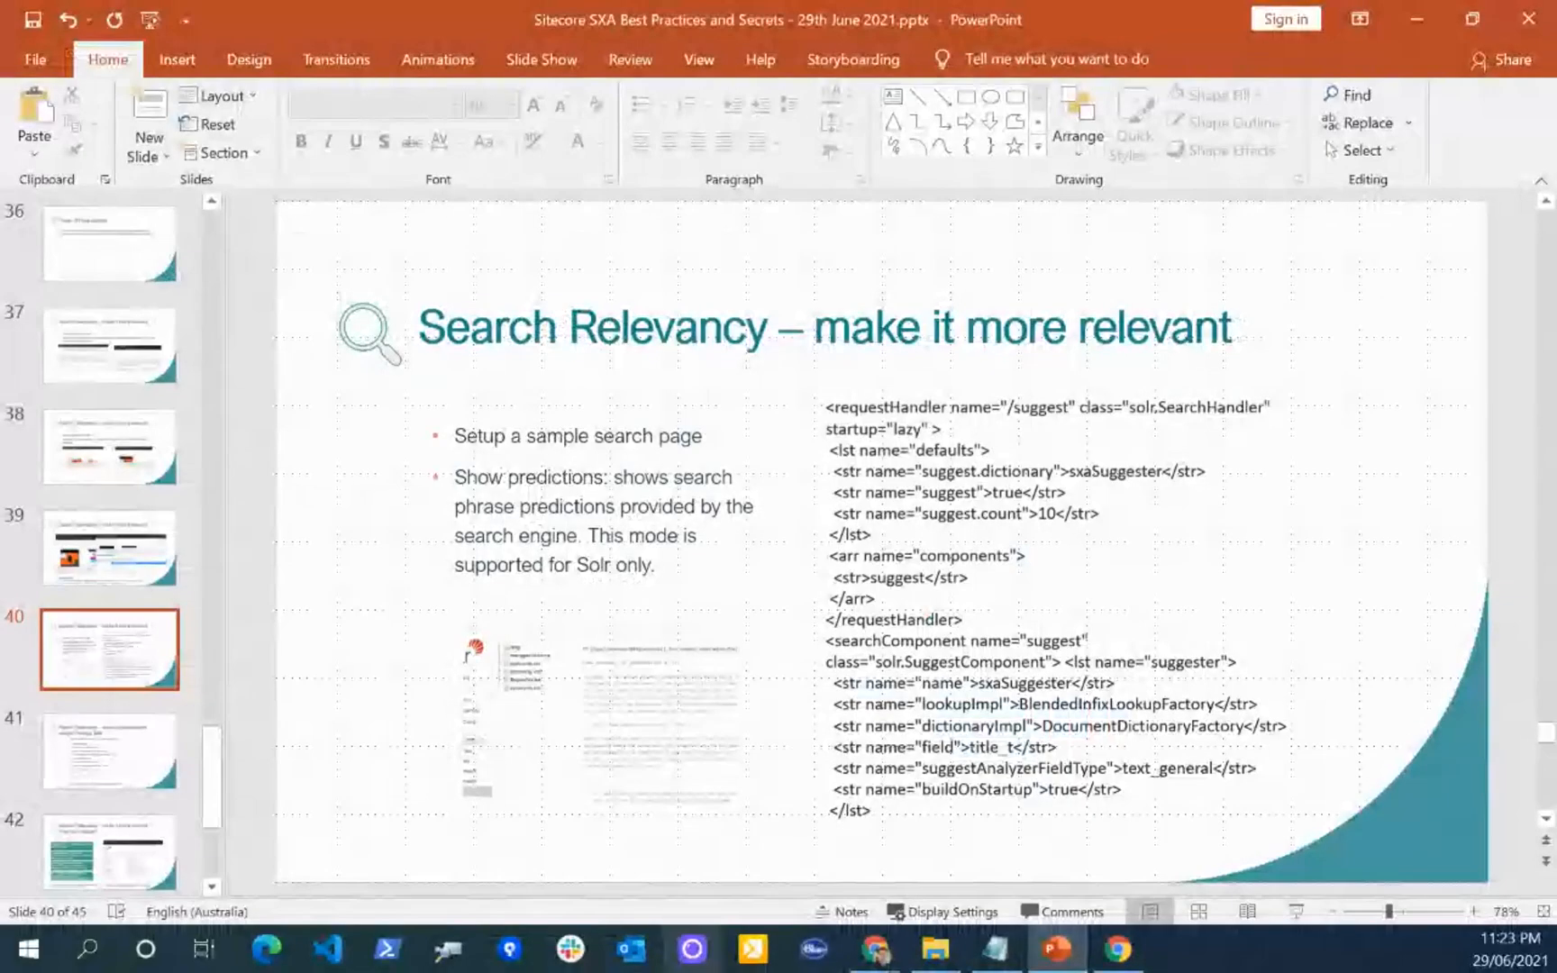
mouse_move(870, 959)
left_click(840, 860)
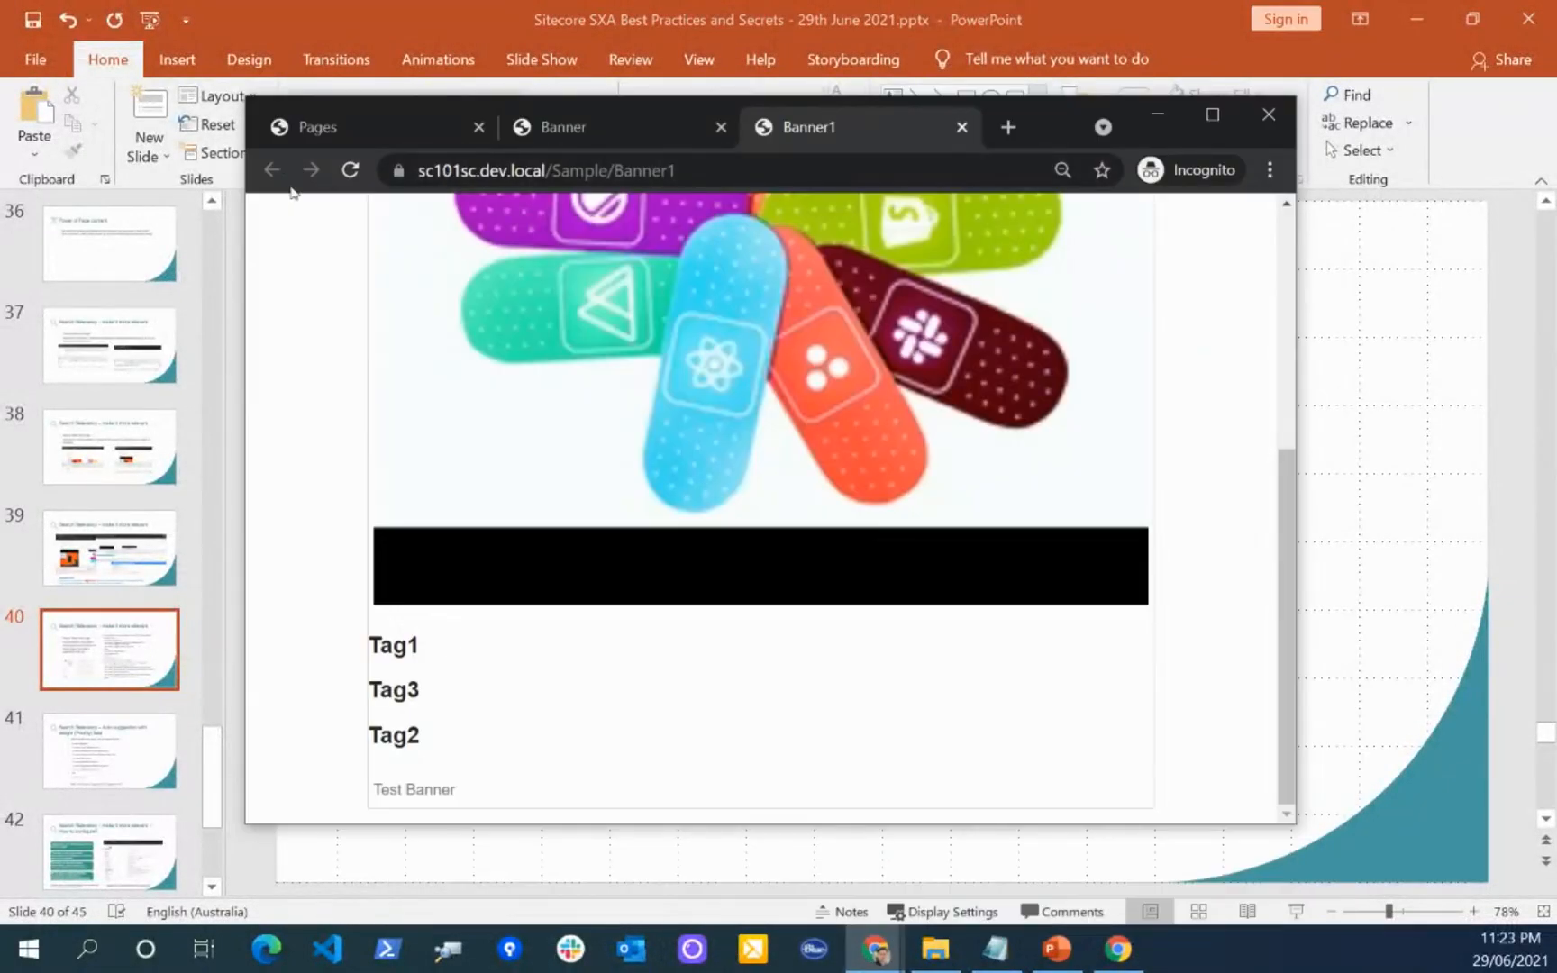
left_click(556, 144)
left_click(350, 131)
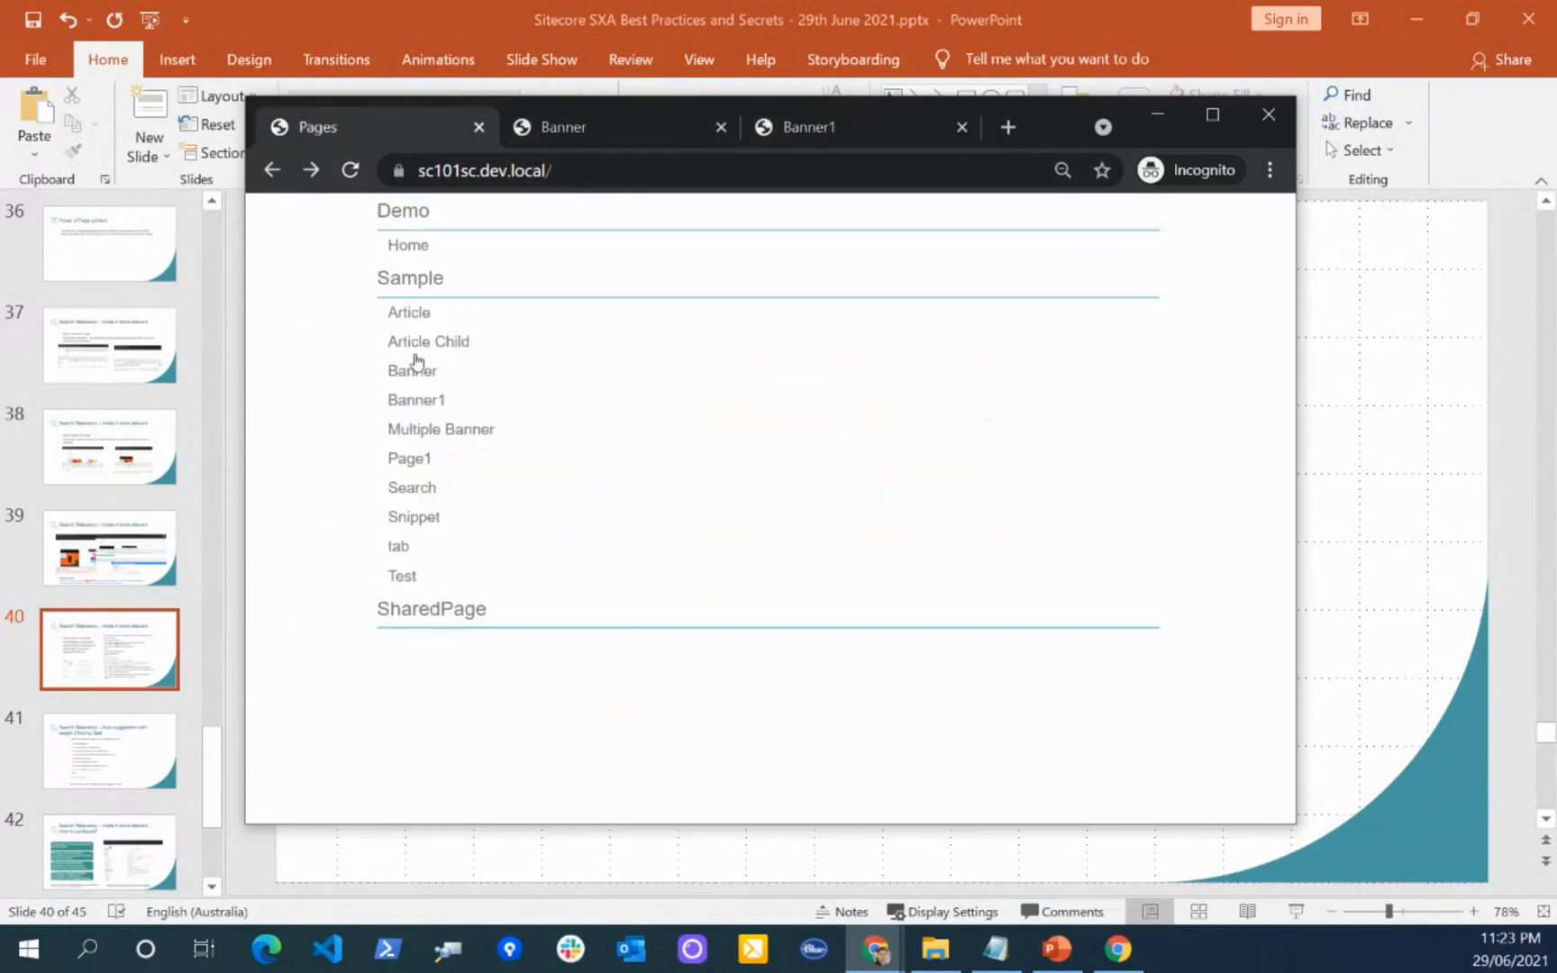
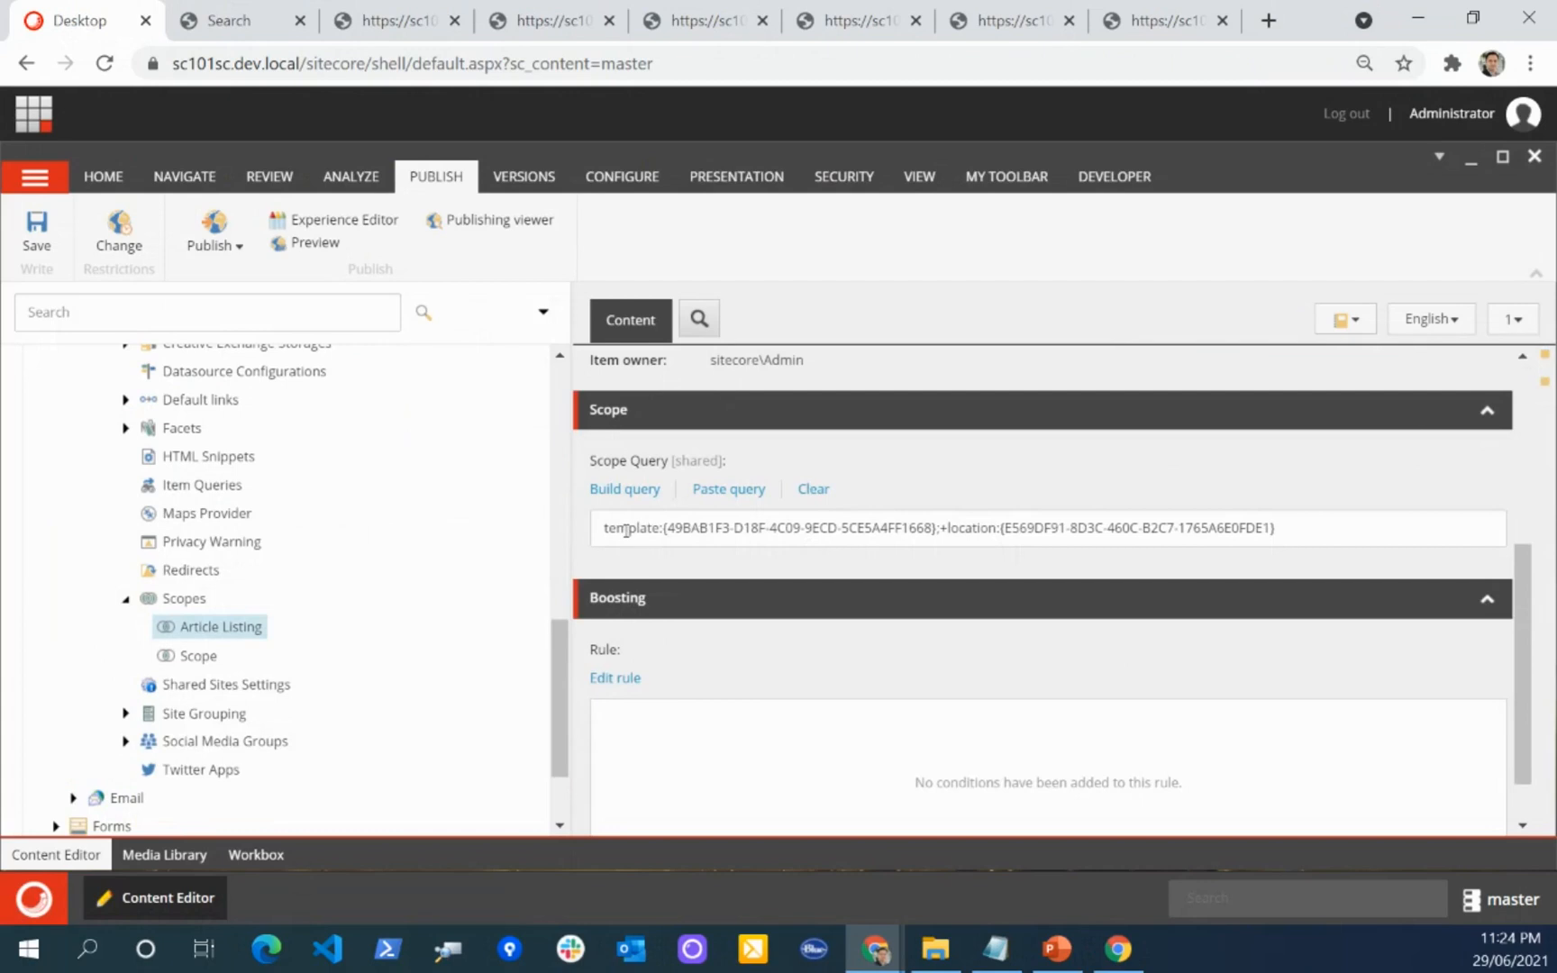
Step: Review the Article Listing scope query in the query builder, cancel, and highlight its template condition and separator in the Scope Query field
left_click(633, 491)
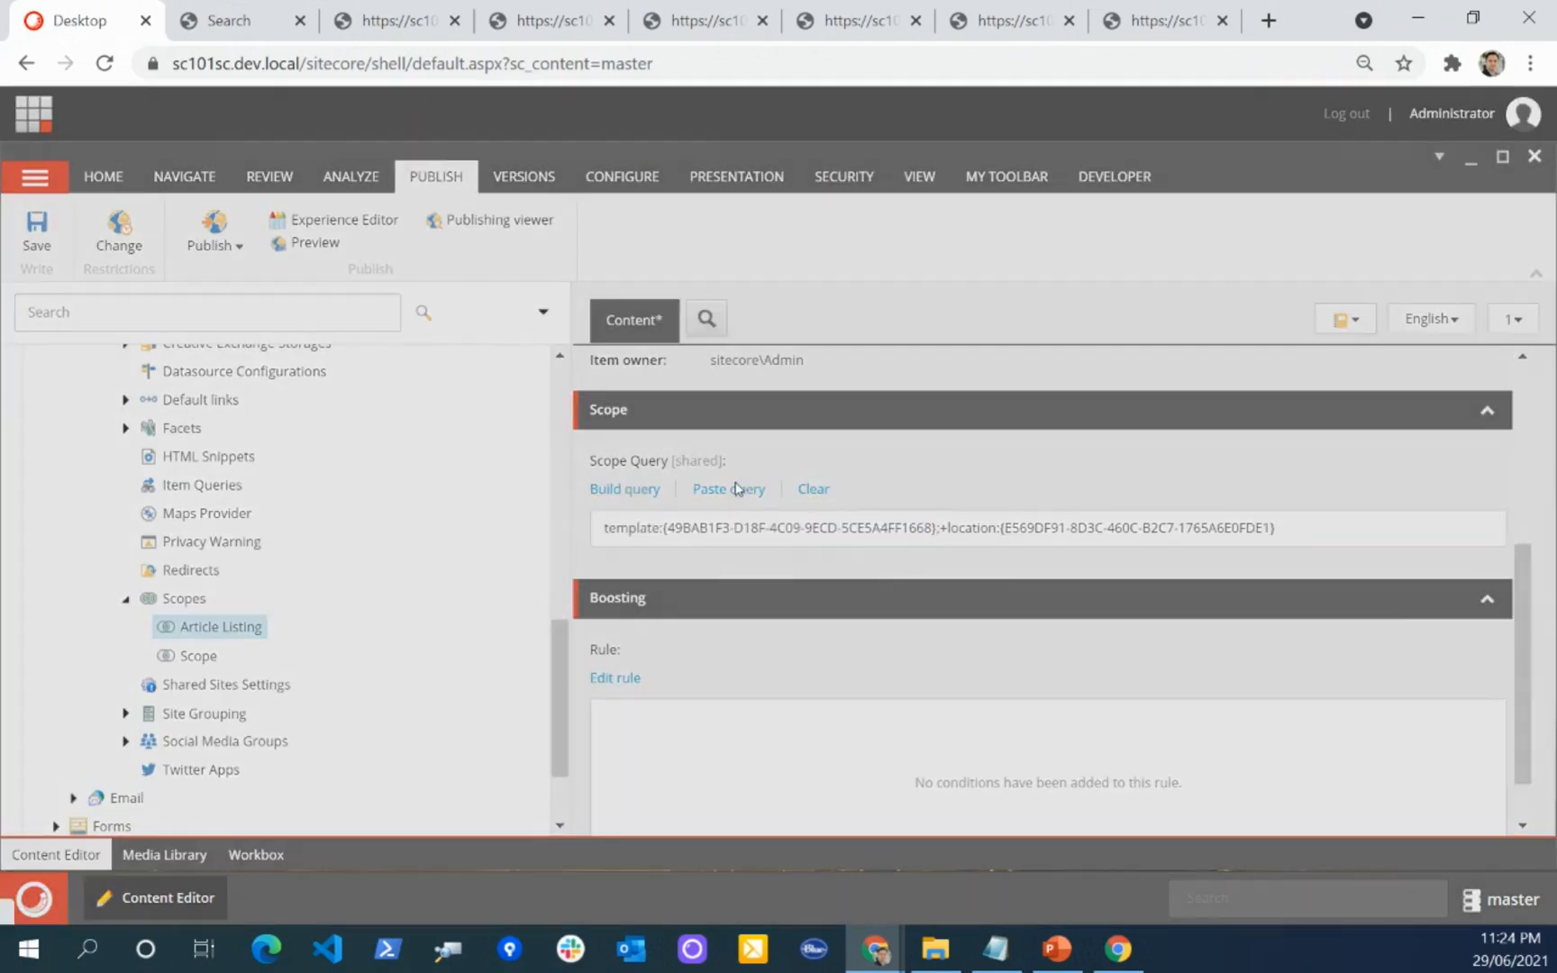
scroll(518, 477, "down", 2)
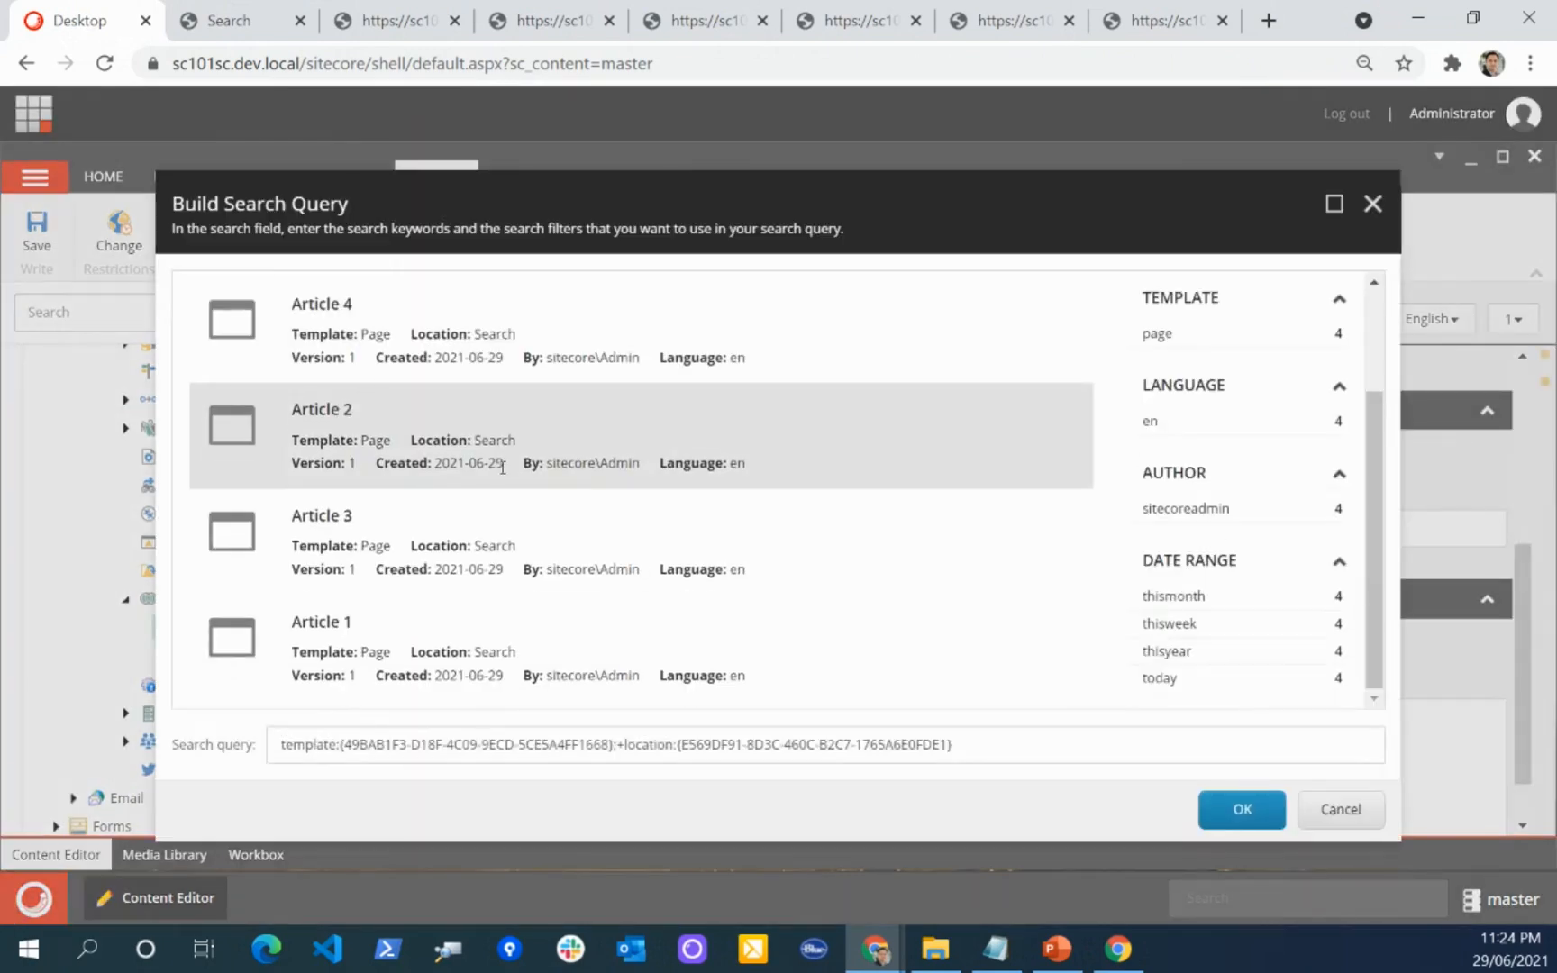
scroll(556, 482, "up", 2)
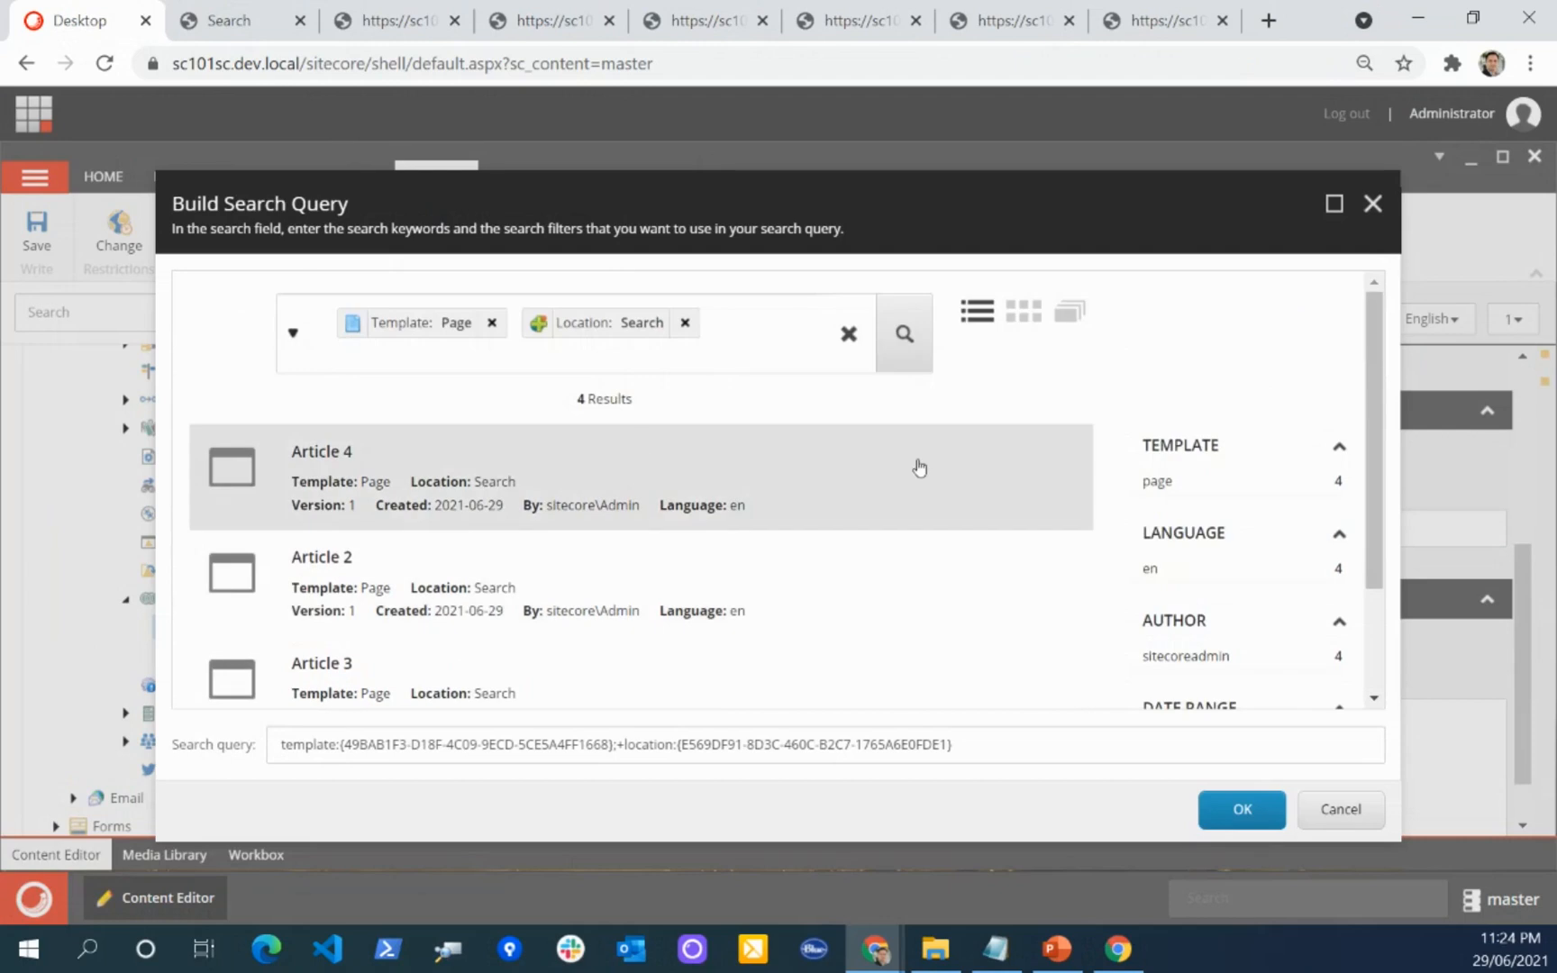
left_click(1336, 809)
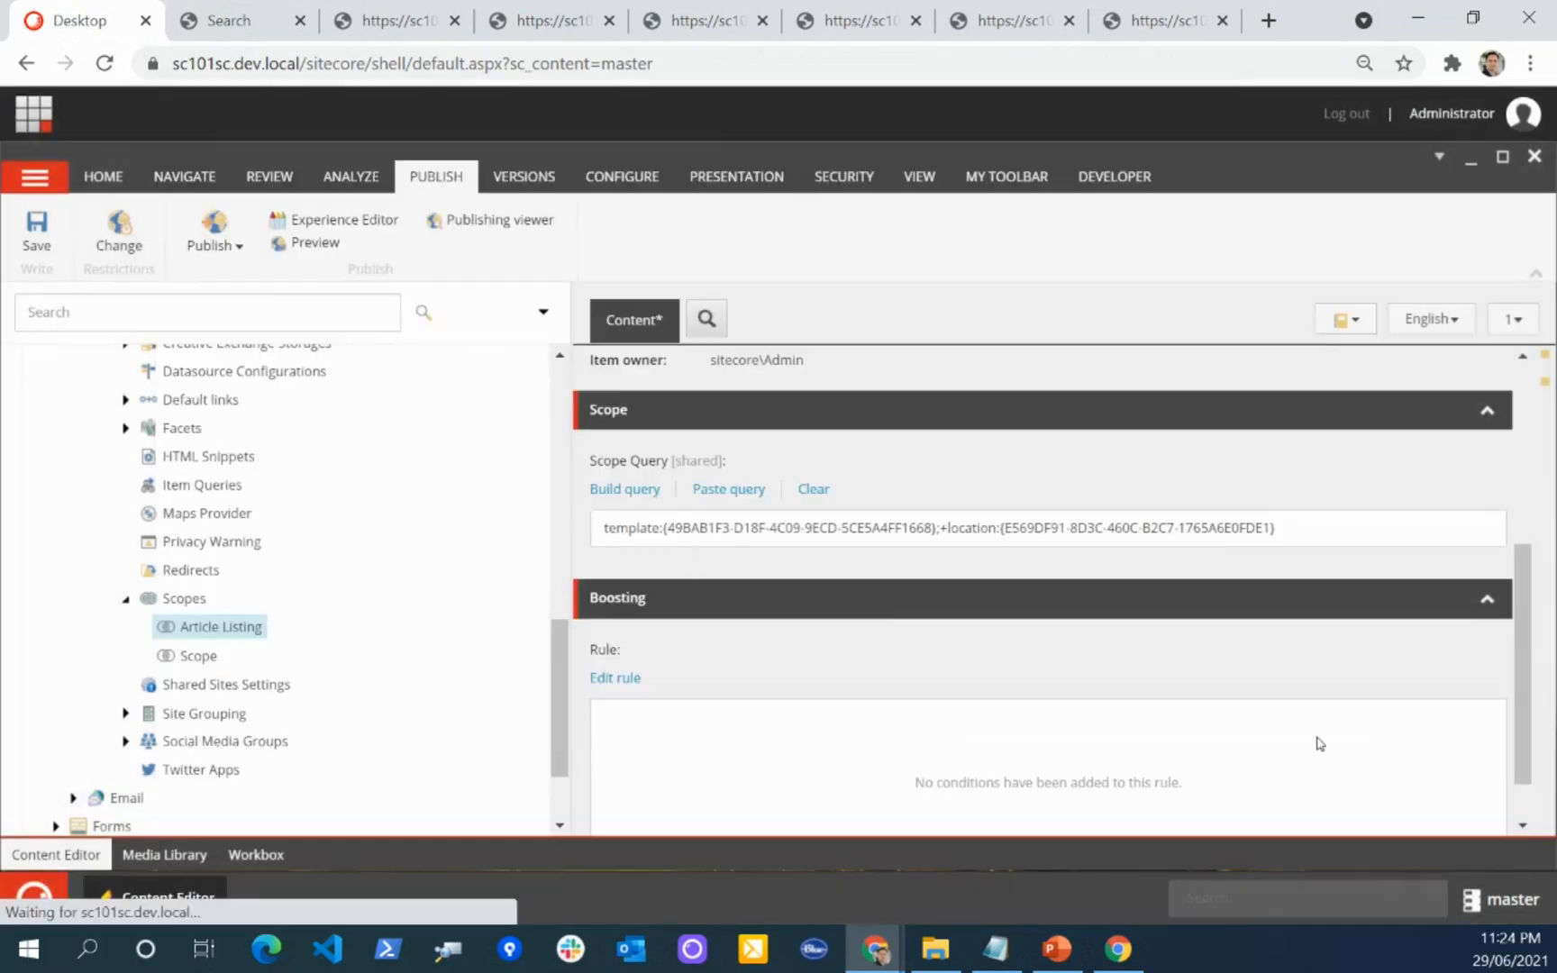
left_click_drag(944, 533, 563, 533)
left_click(933, 539)
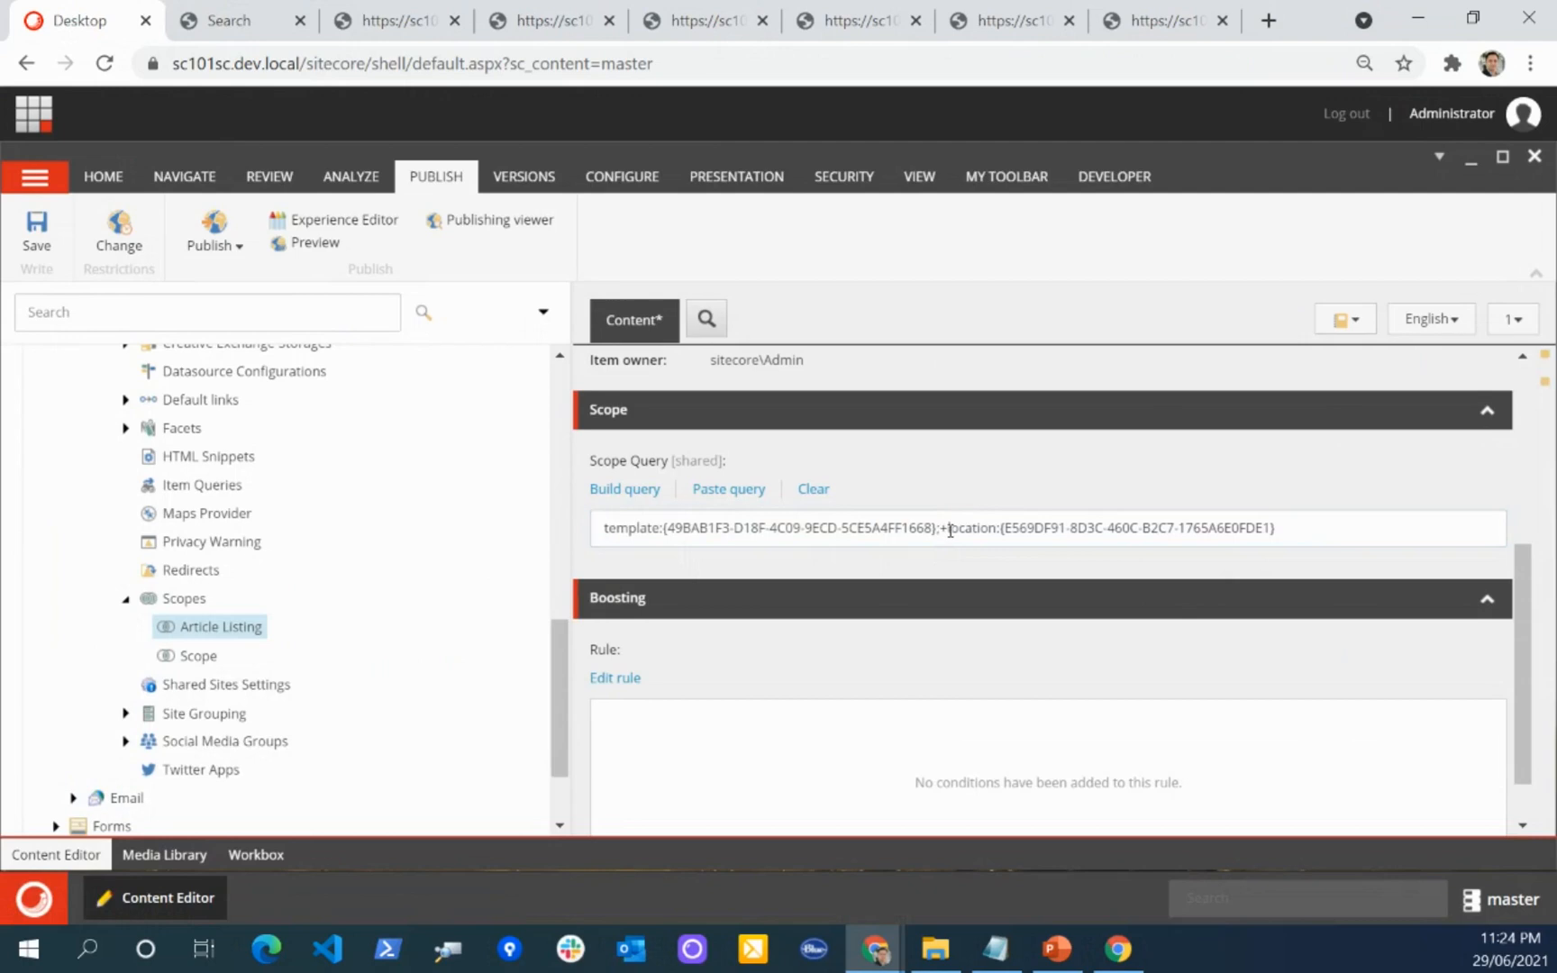
left_click_drag(940, 528, 948, 528)
left_click(951, 557)
Step: Switch to the Search page in Experience Editor, close the Search Results properties, and select the Search Box components one after another
left_click(257, 23)
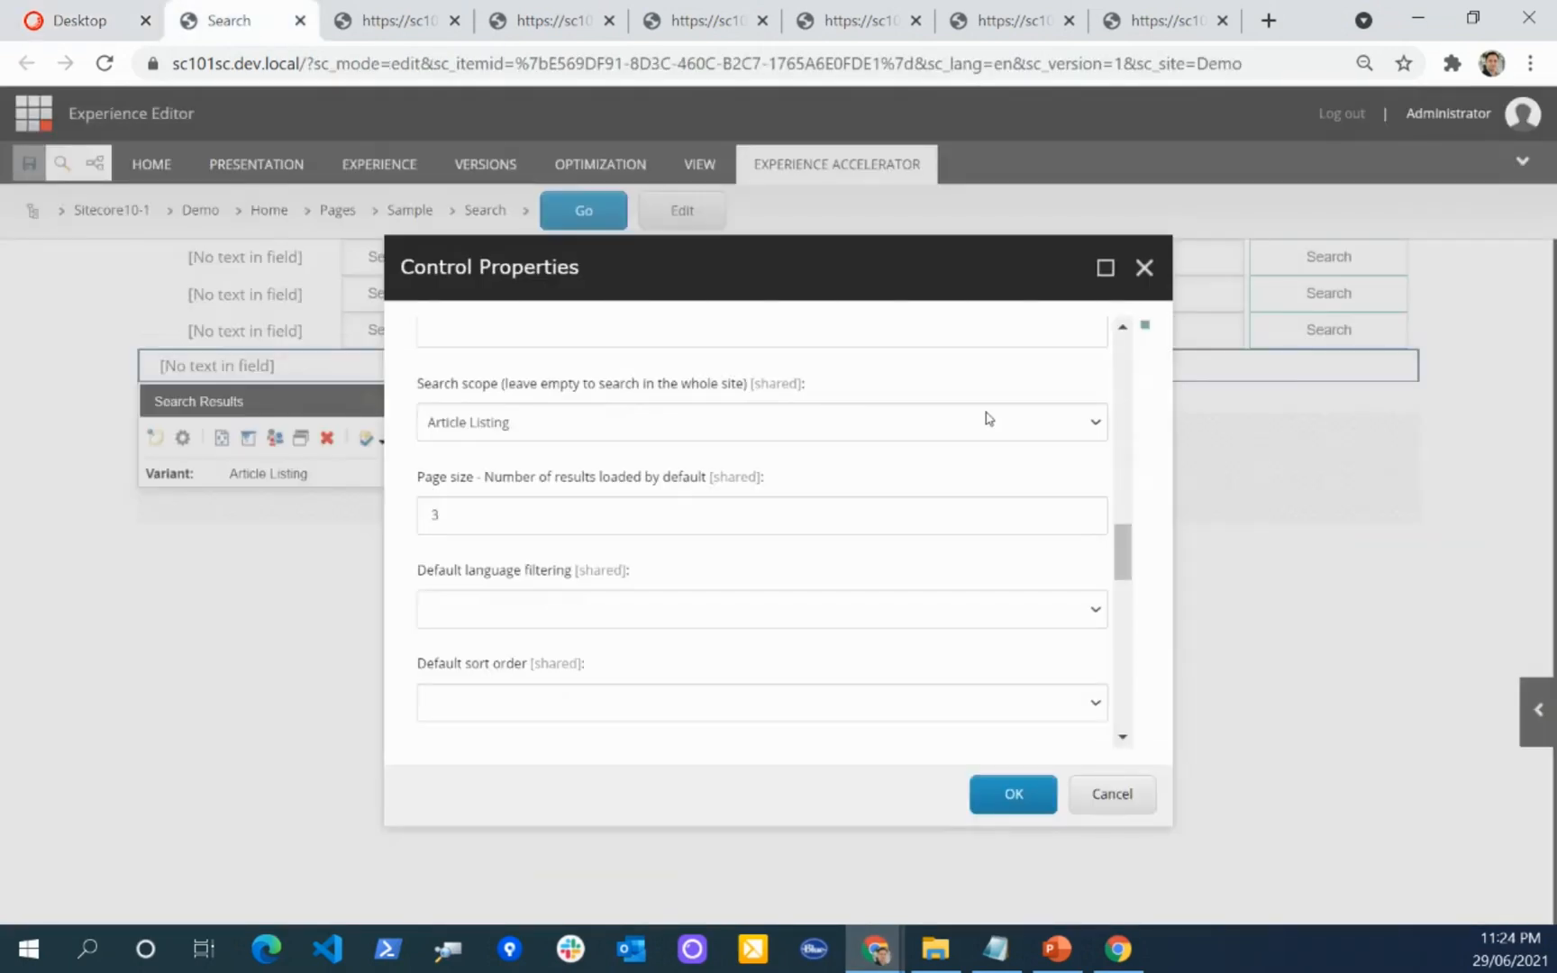
left_click(1143, 269)
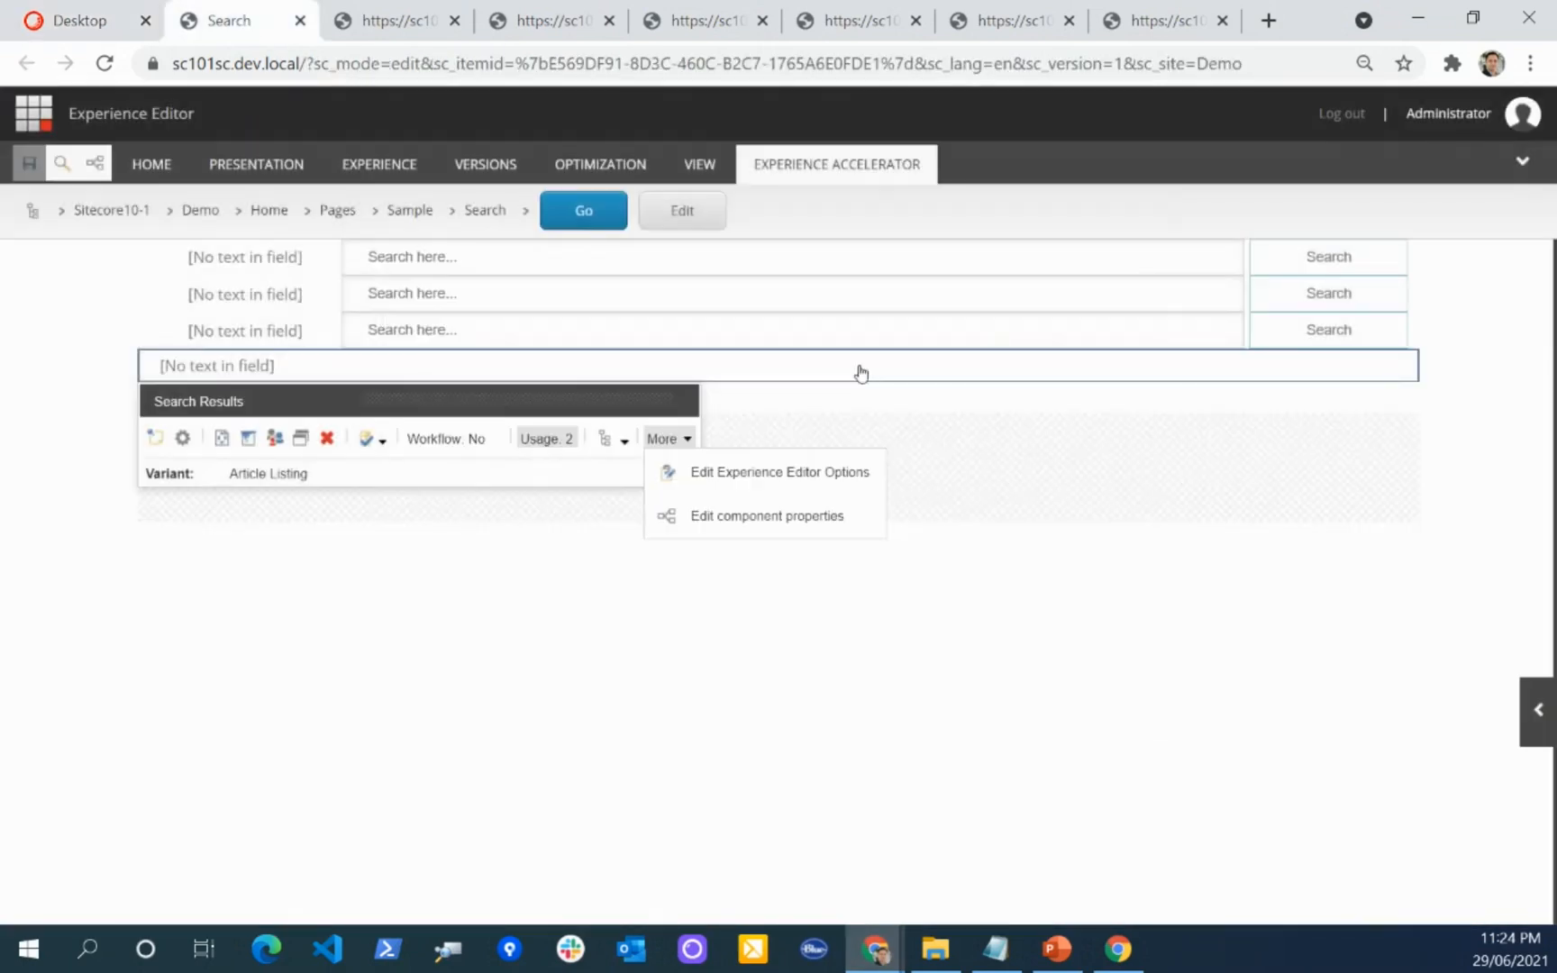
left_click(468, 329)
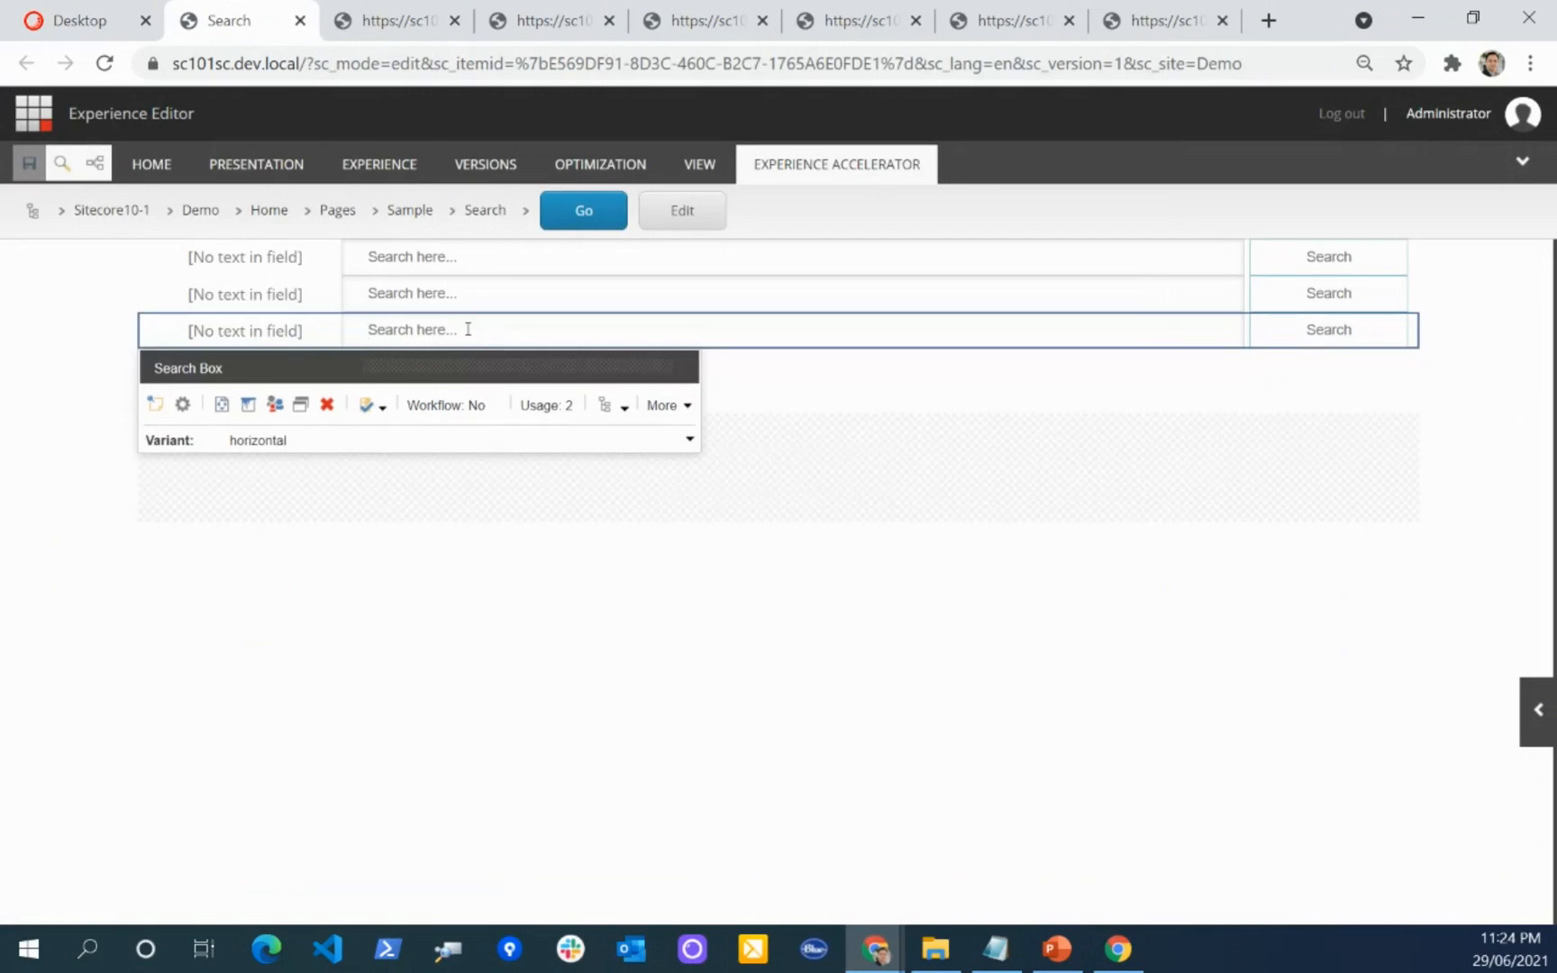
left_click(436, 280)
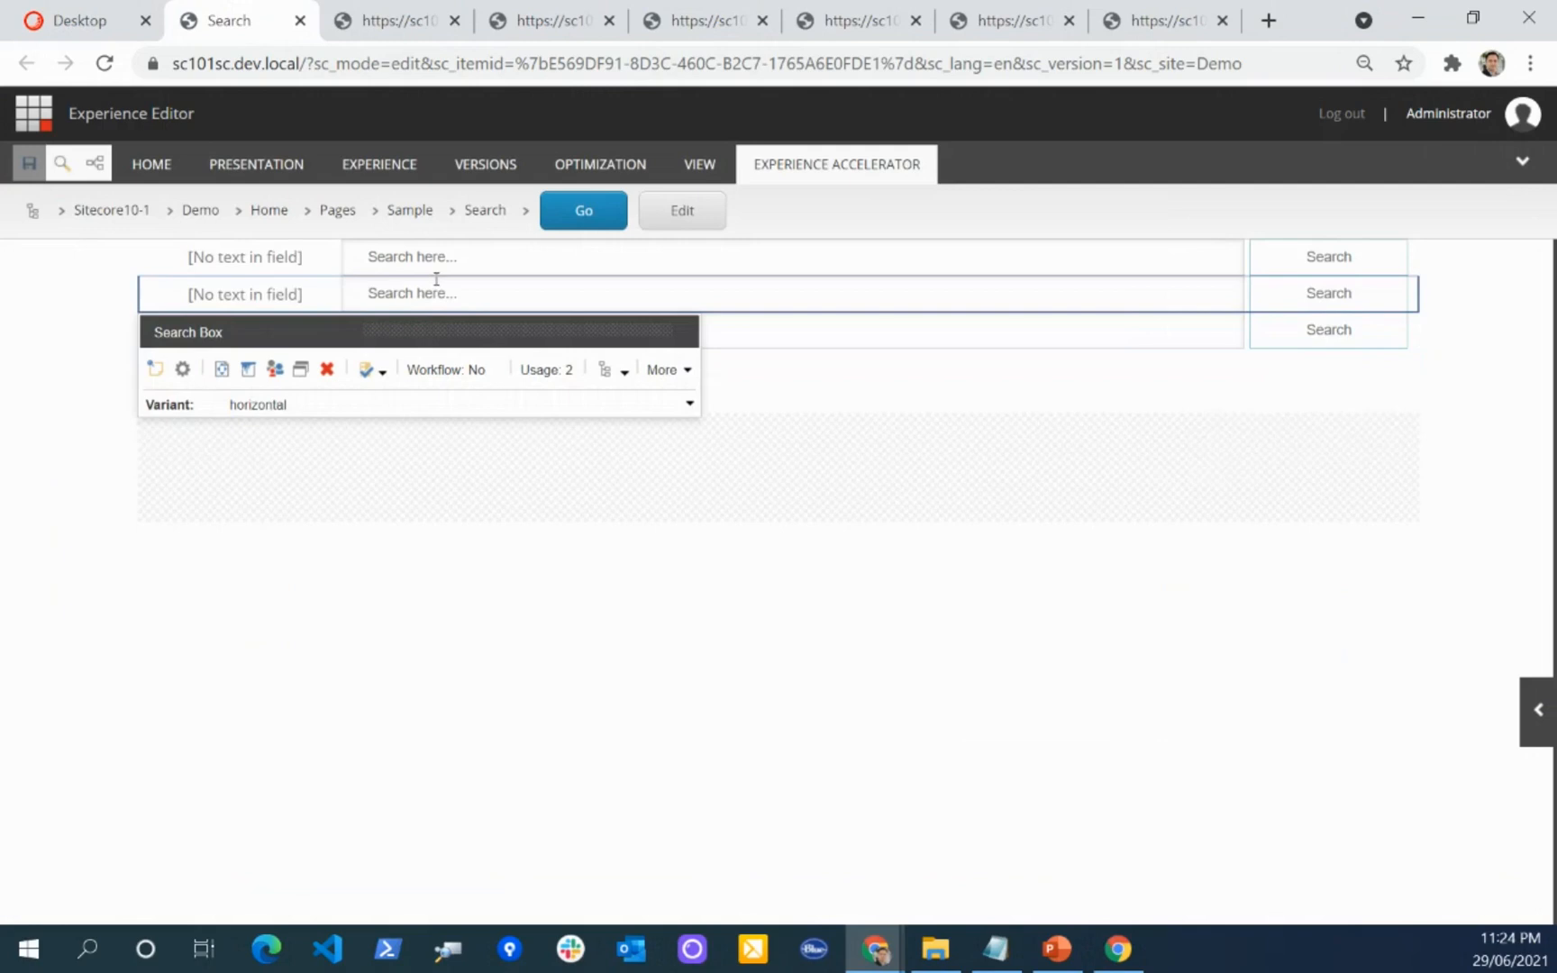
left_click(311, 259)
left_click(708, 261)
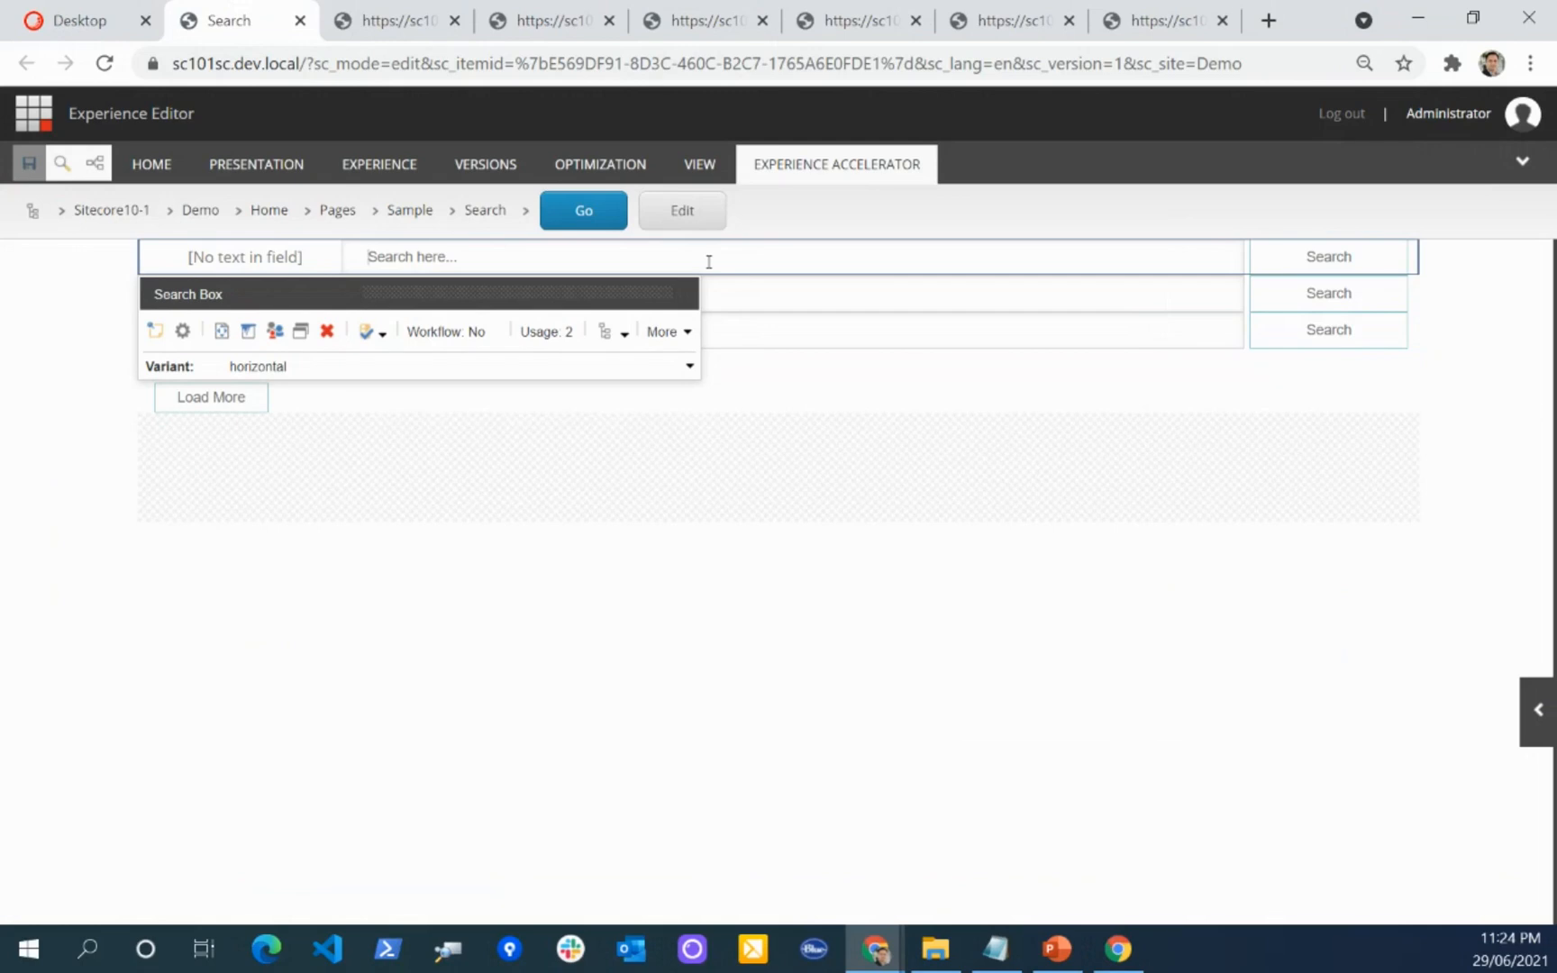
Step: Open the third Search Box's component properties and examine its SearchCriteria signature and scope settings
left_click(765, 334)
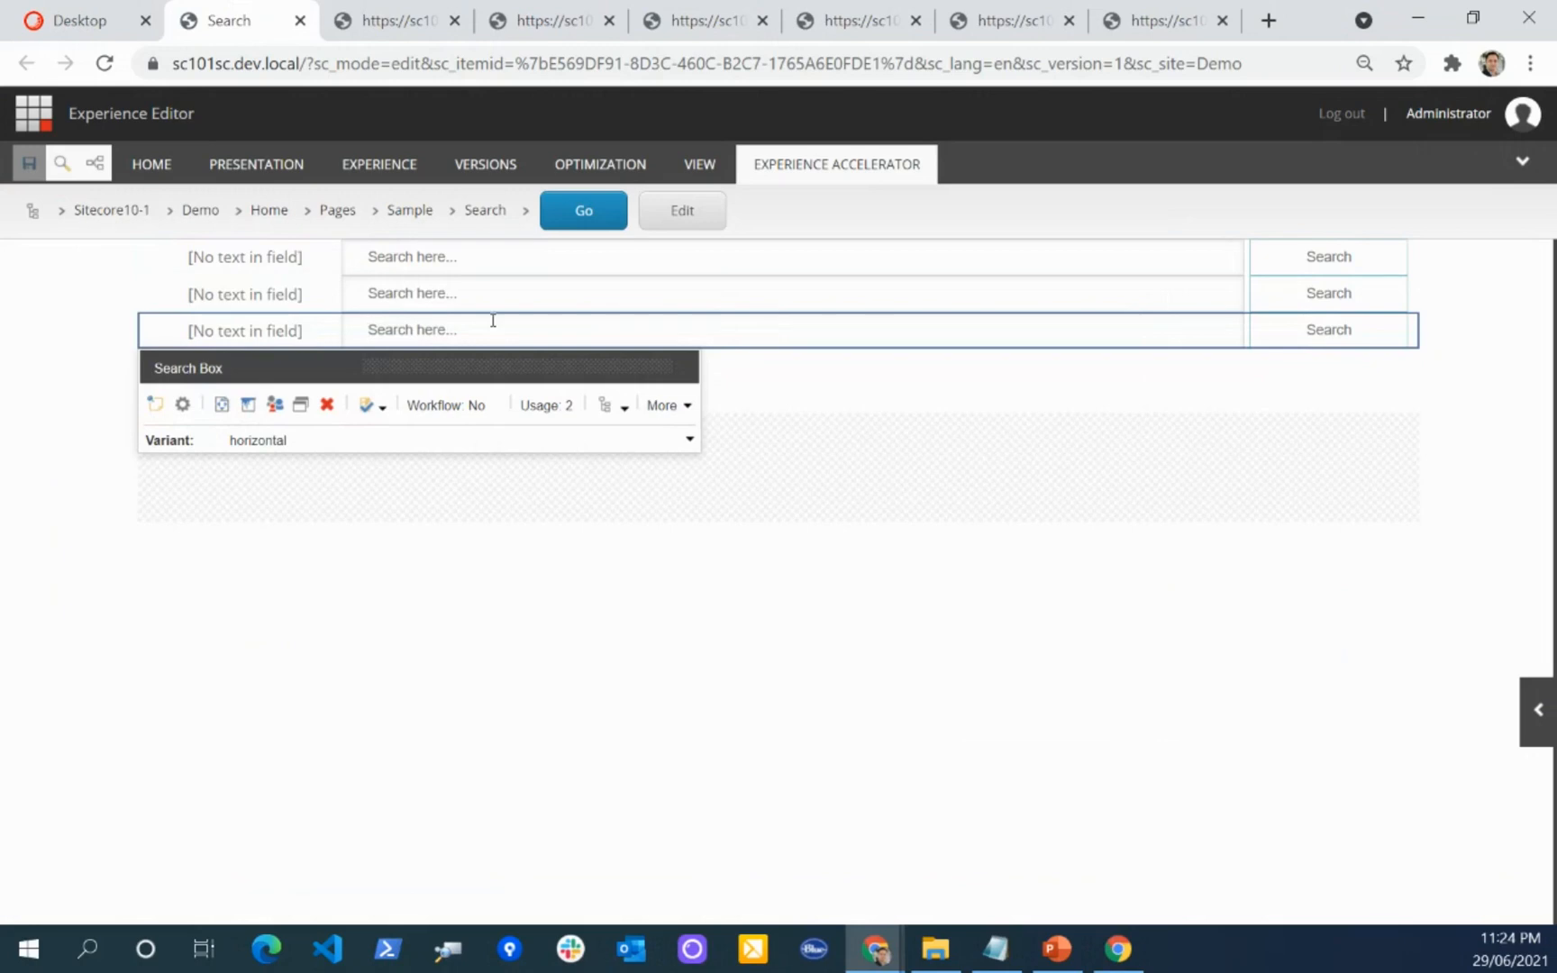
left_click(687, 405)
left_click(751, 486)
scroll(711, 500, "down", 5)
scroll(667, 502, "down", 15)
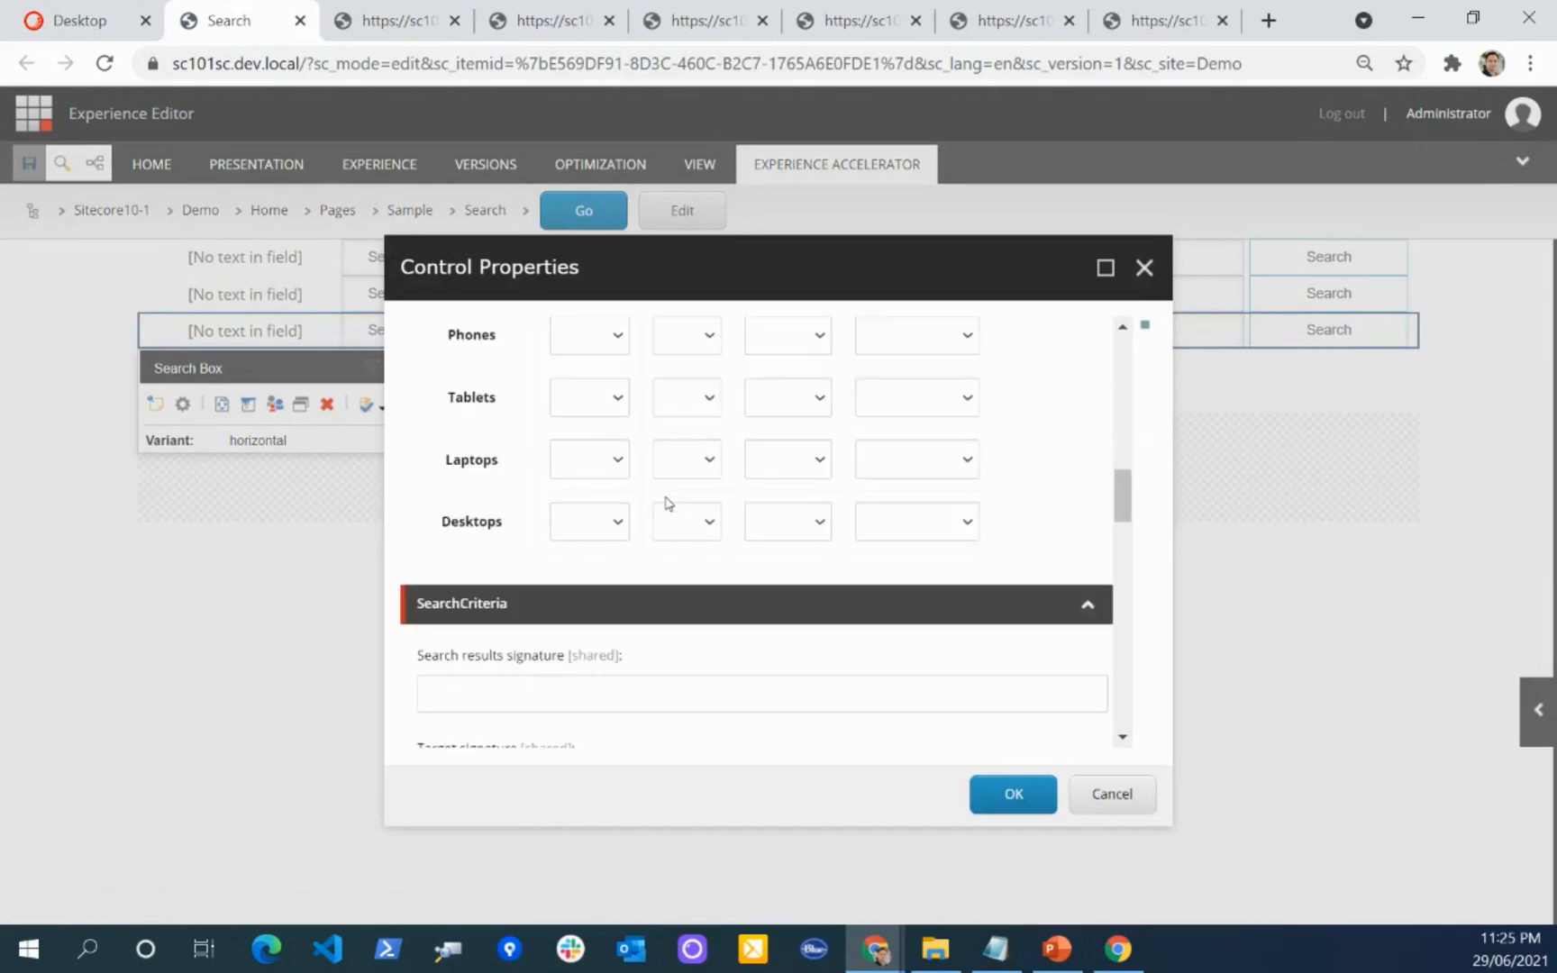
left_click(519, 541)
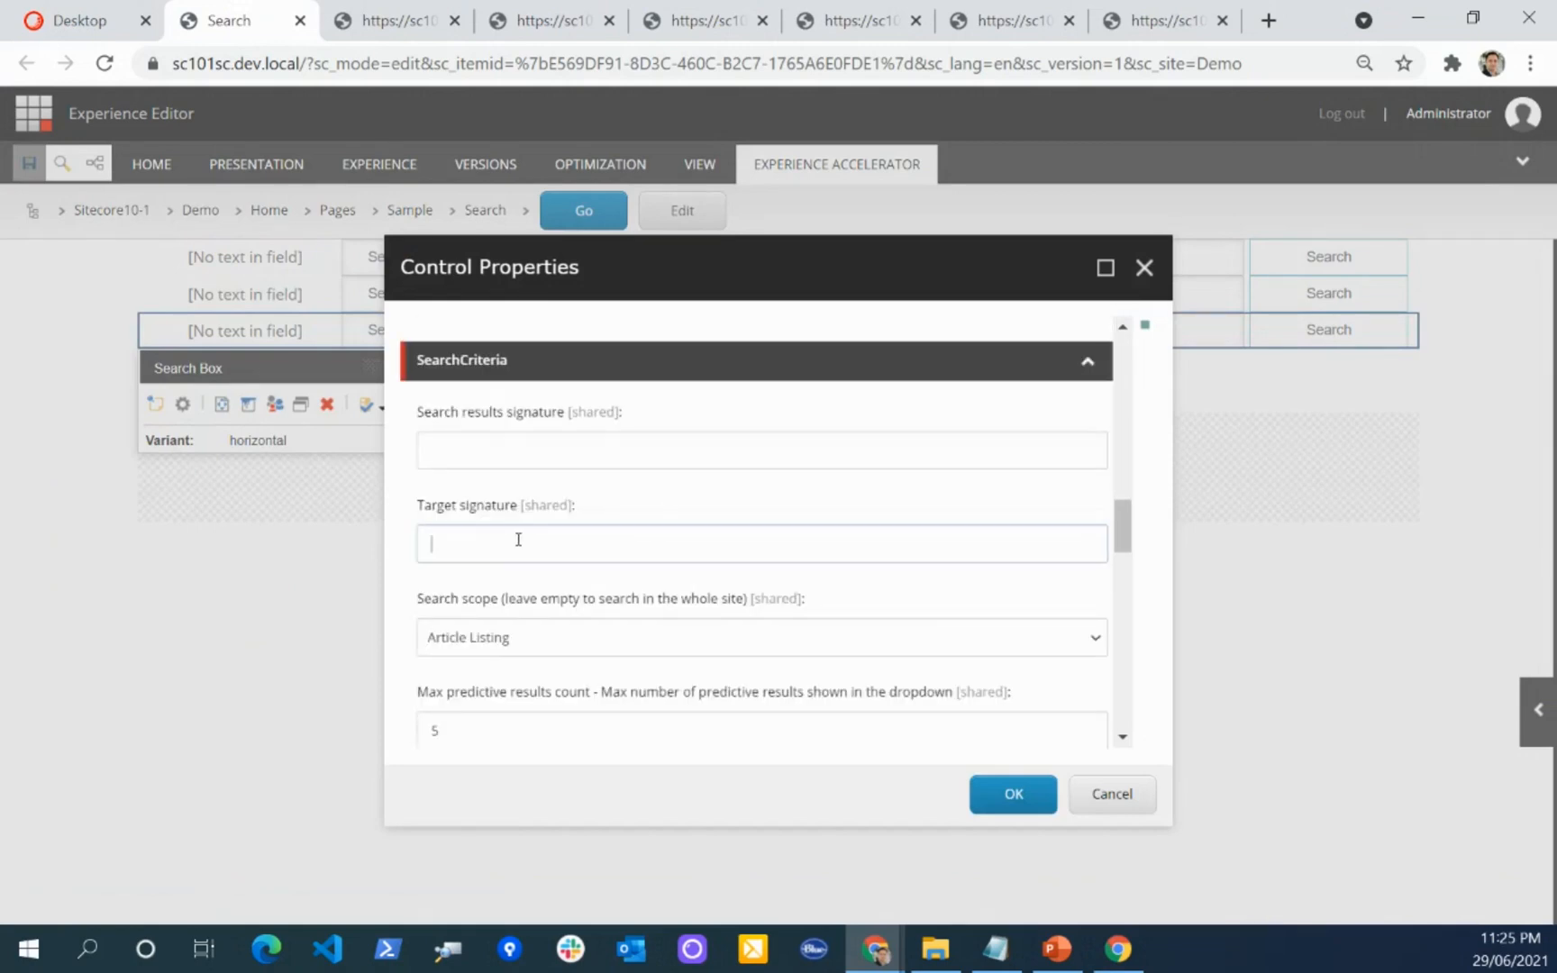
left_click(667, 494)
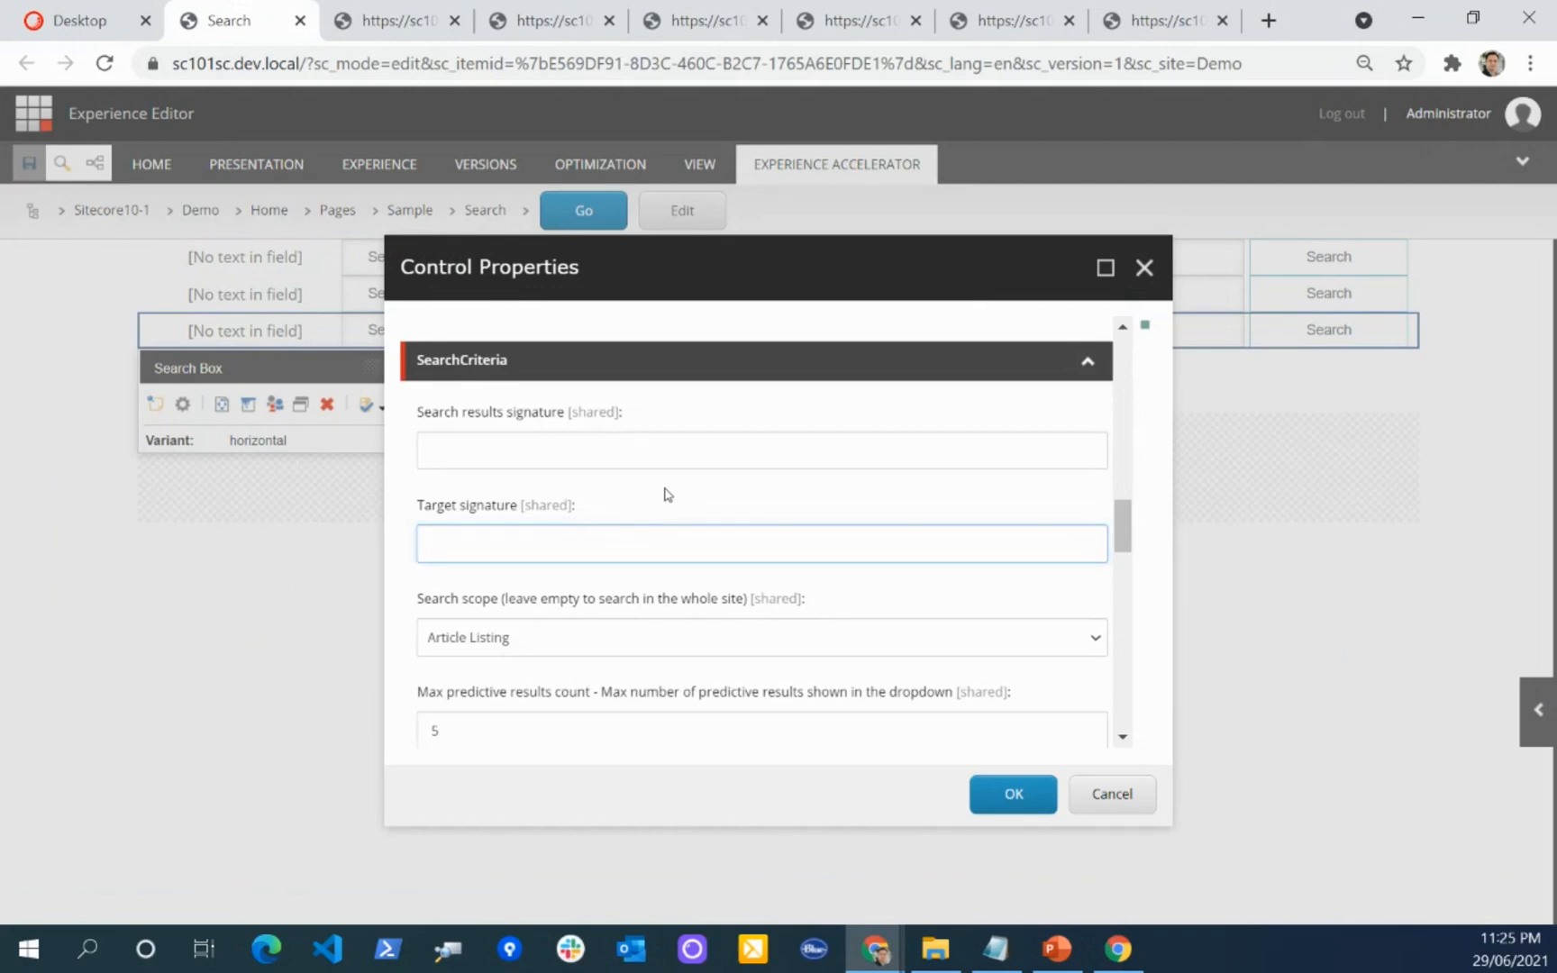
Step: Show the available Suggestions mode options for the third Search Box, and cancel the properties without changes
scroll(667, 493, "down", 1)
scroll(667, 493, "down", 4)
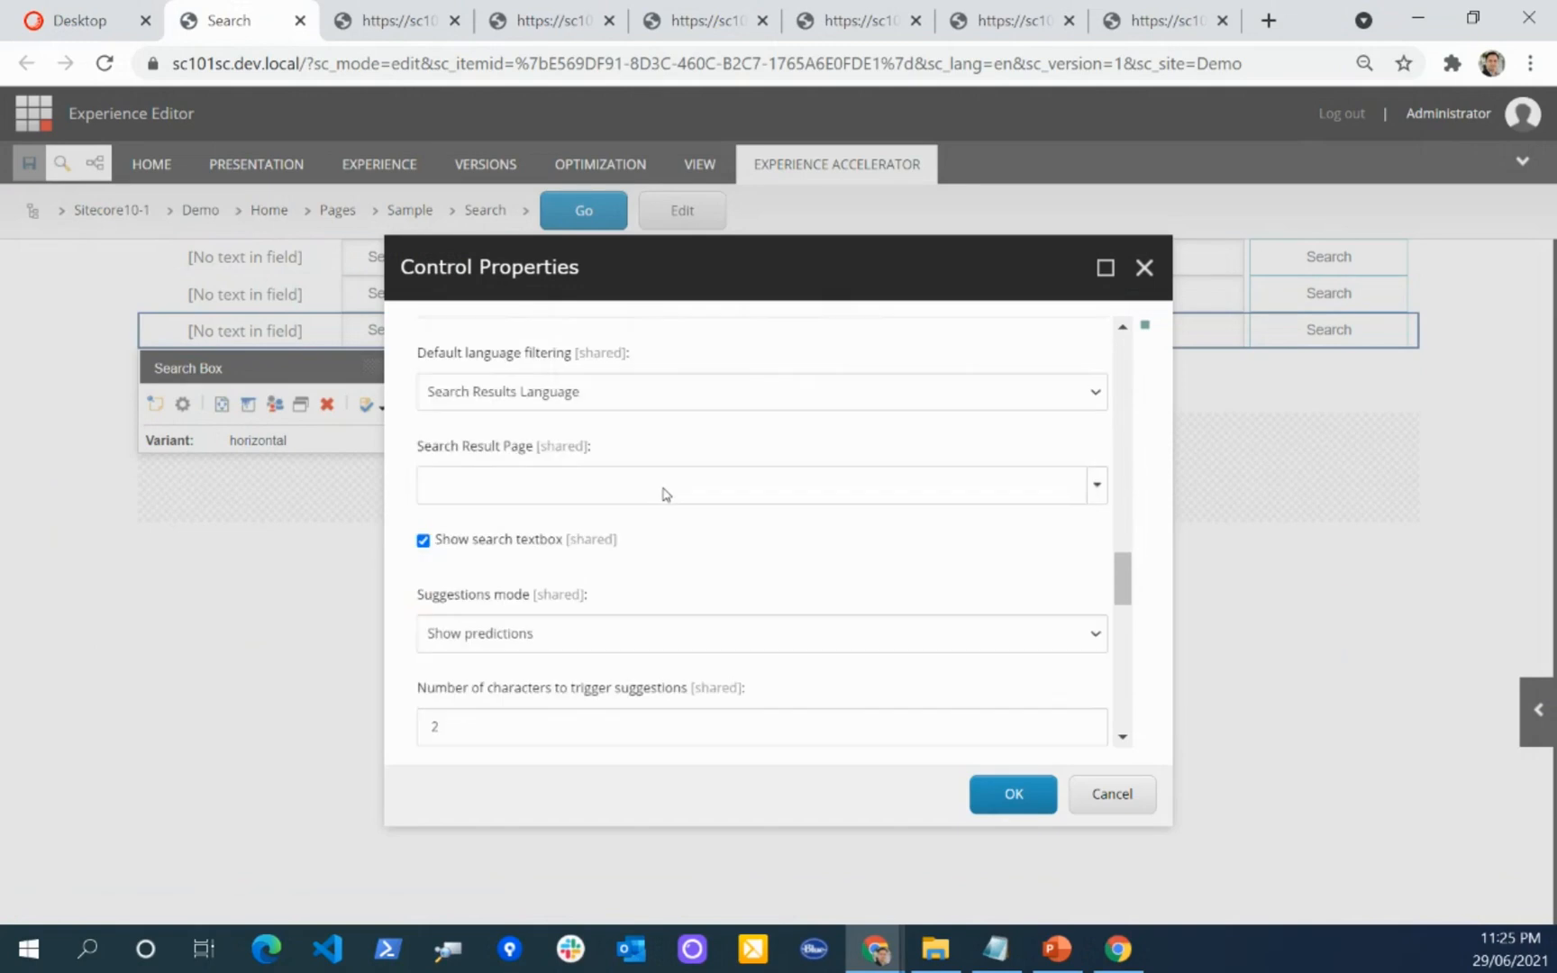
left_click(589, 464)
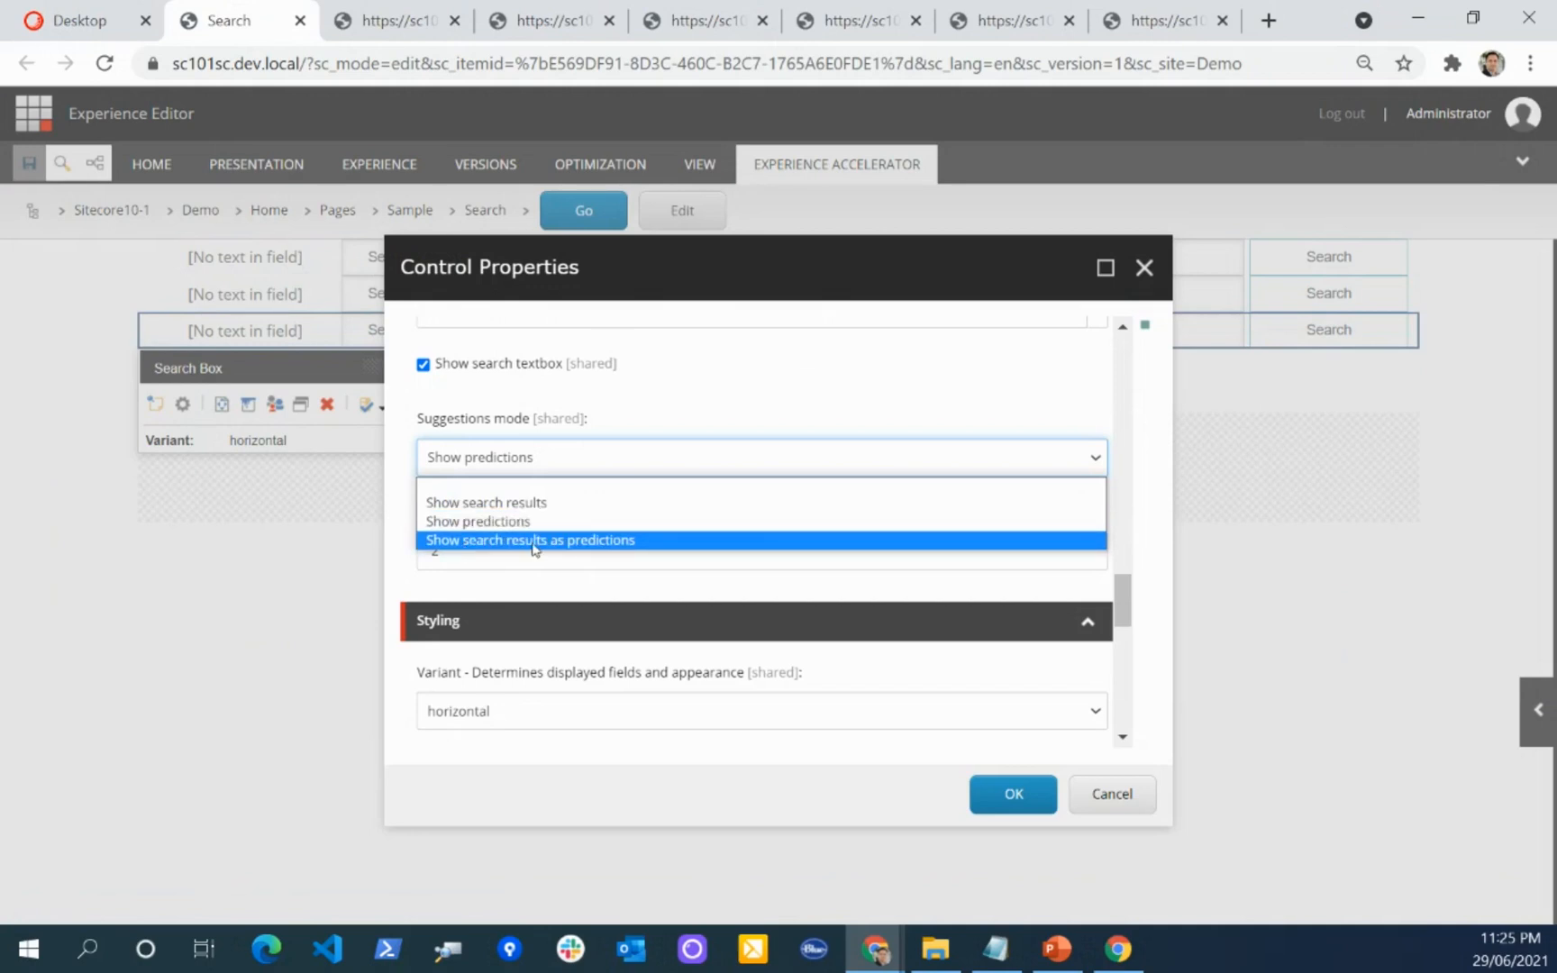
left_click(674, 397)
left_click(1112, 794)
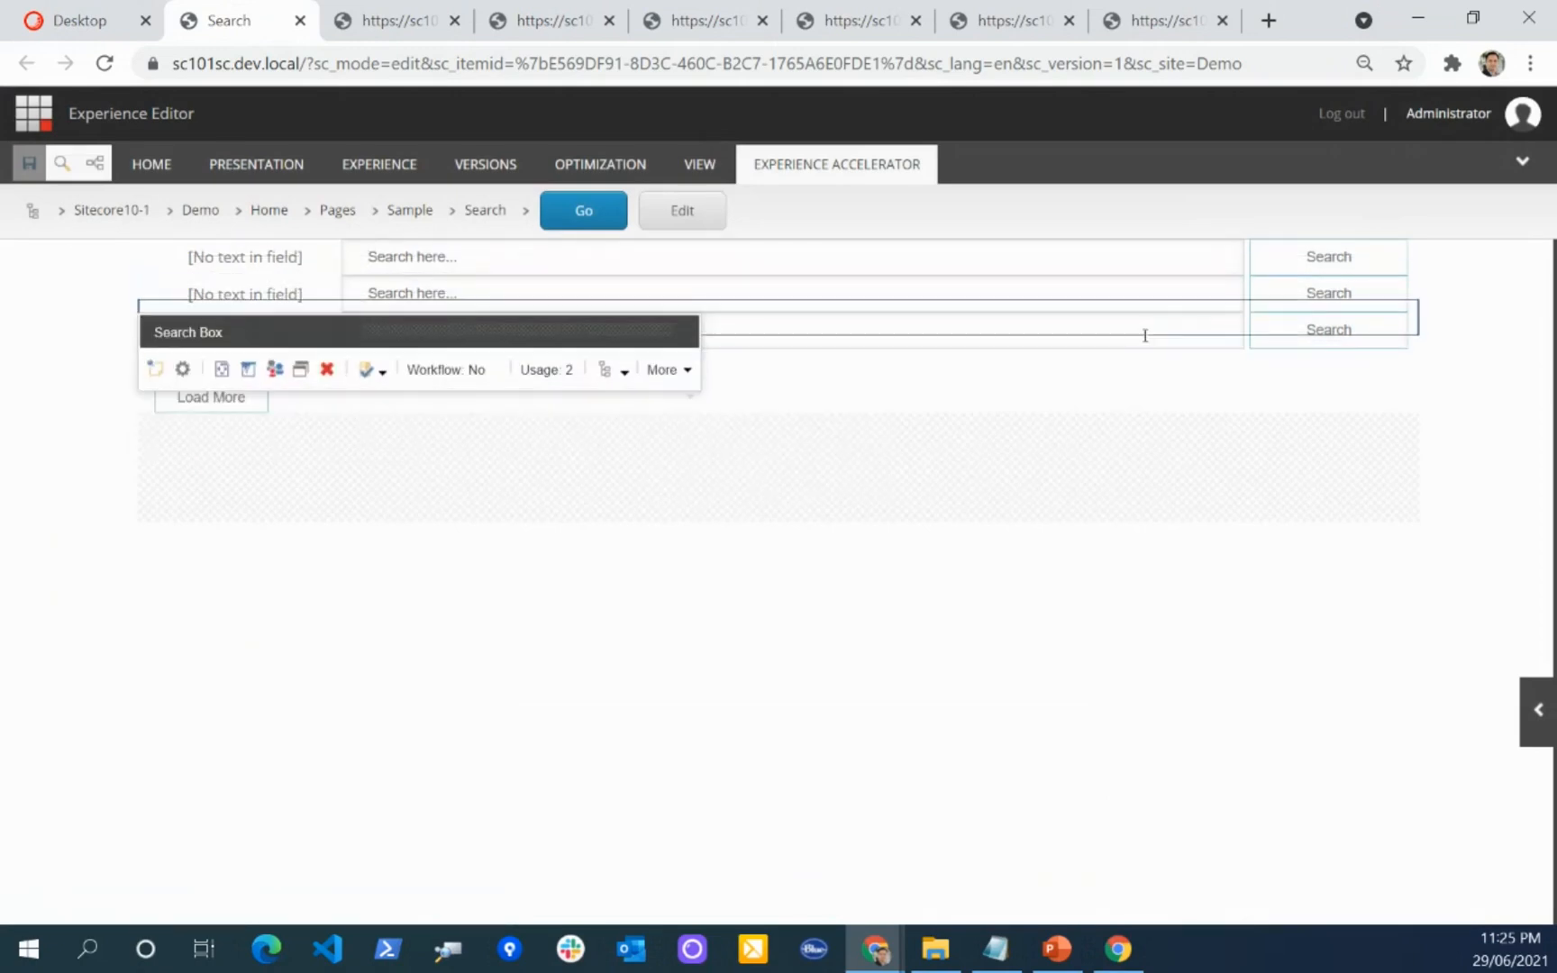
Step: Switch to the incognito Chrome window, enter "ar" in the first search box, open the Article 4 suggestion and return to the Search page
mouse_move(890, 963)
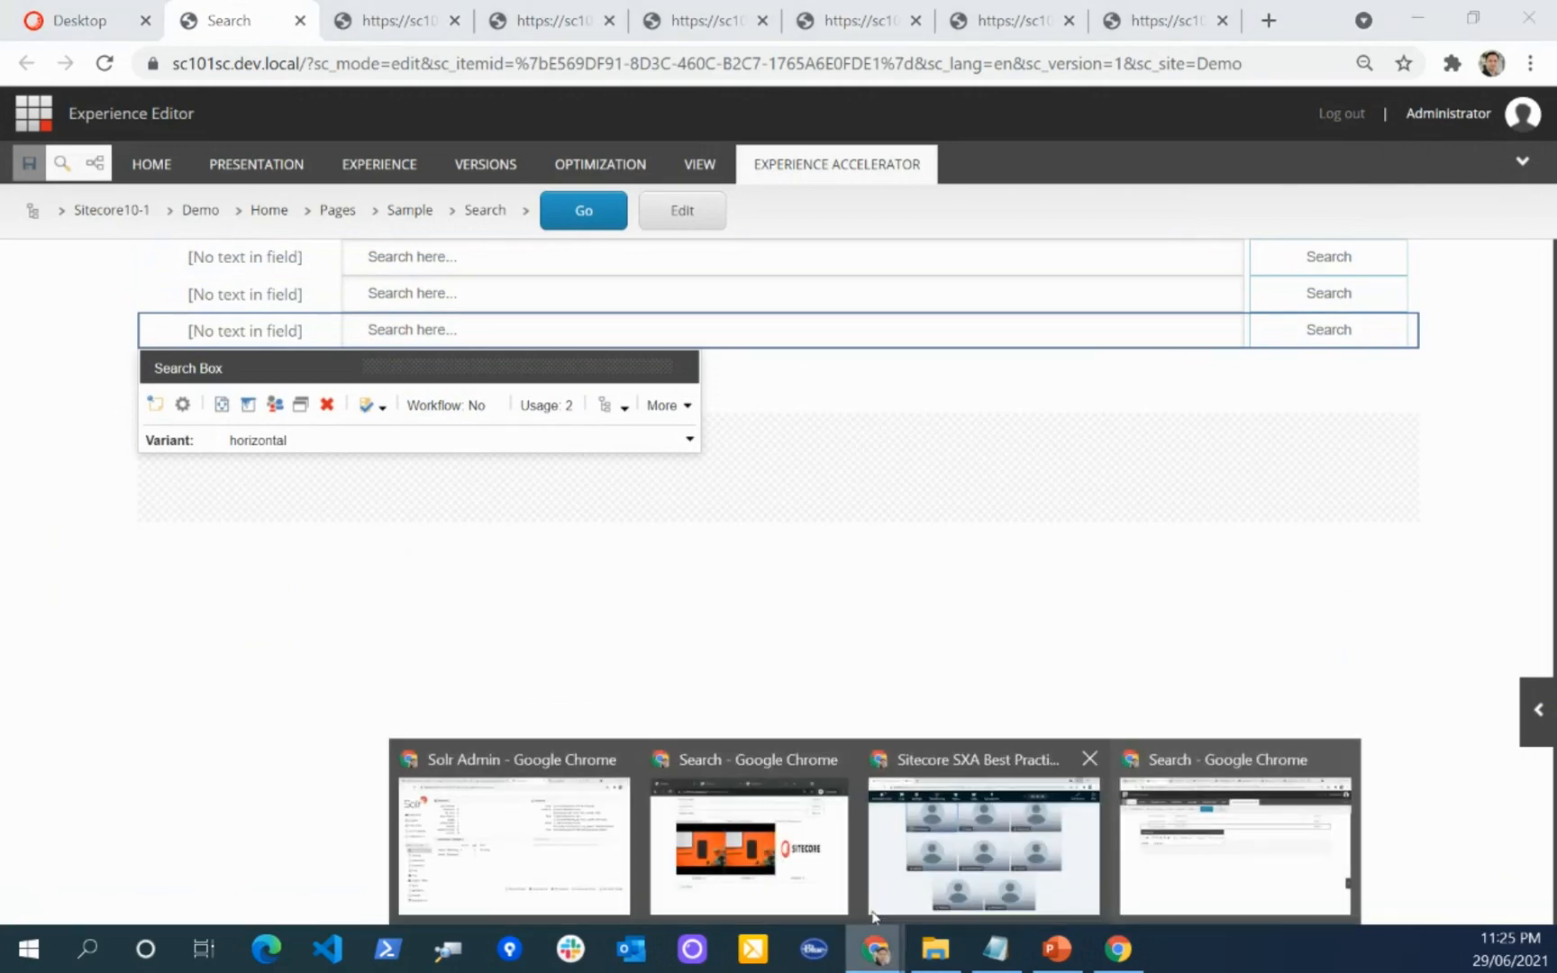
left_click(793, 865)
left_click(510, 217)
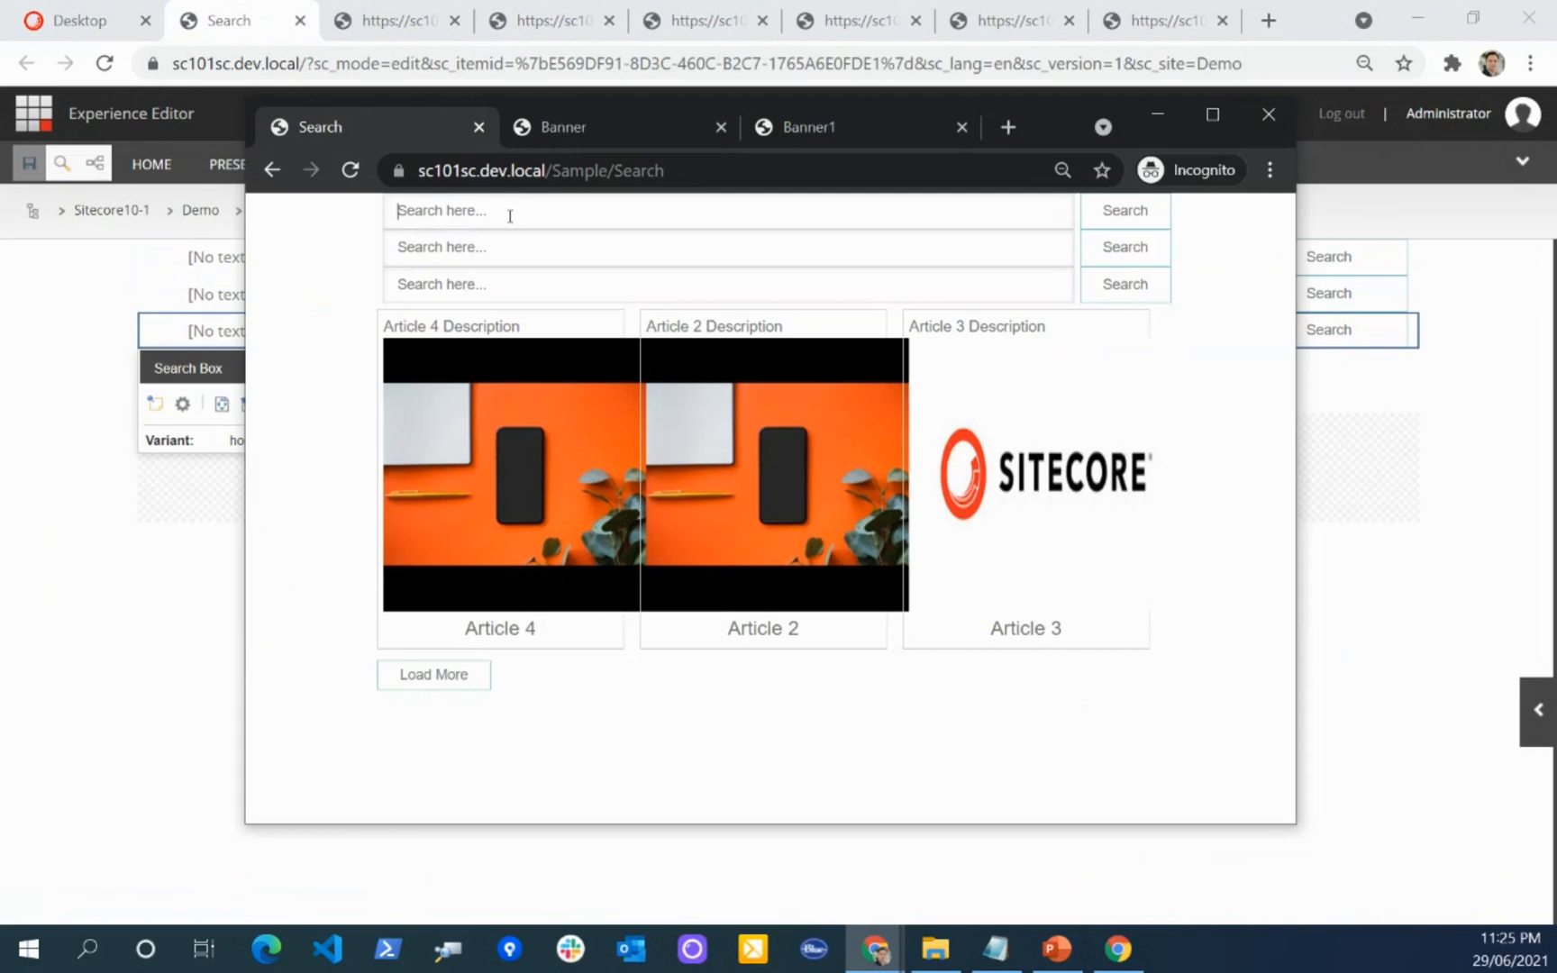
type("ar")
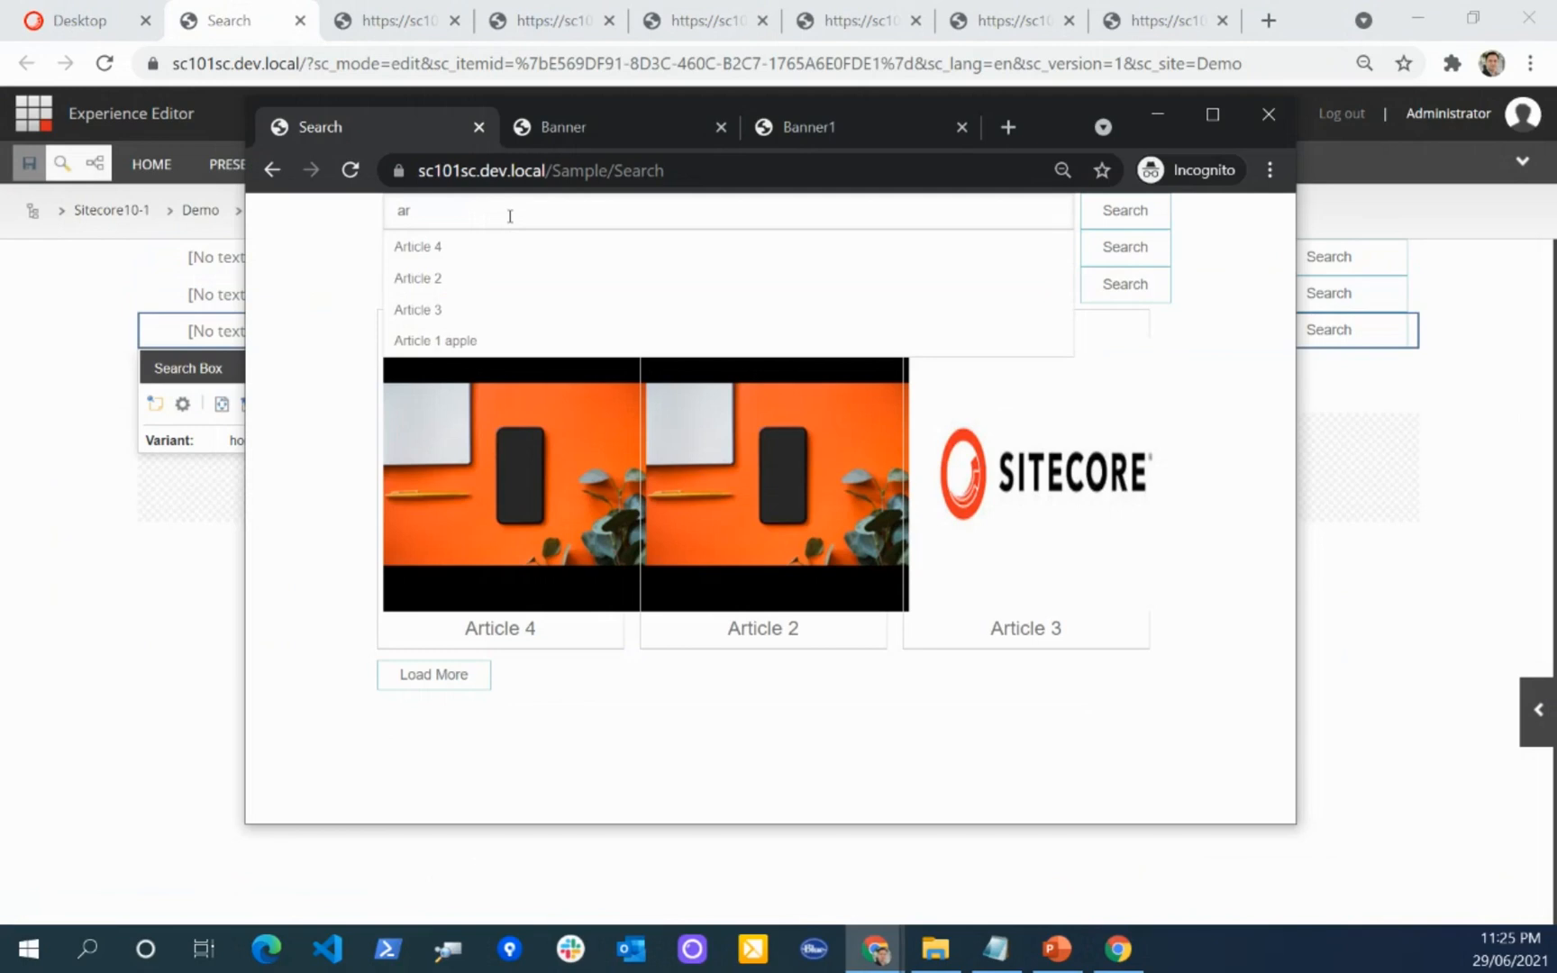
left_click(418, 254)
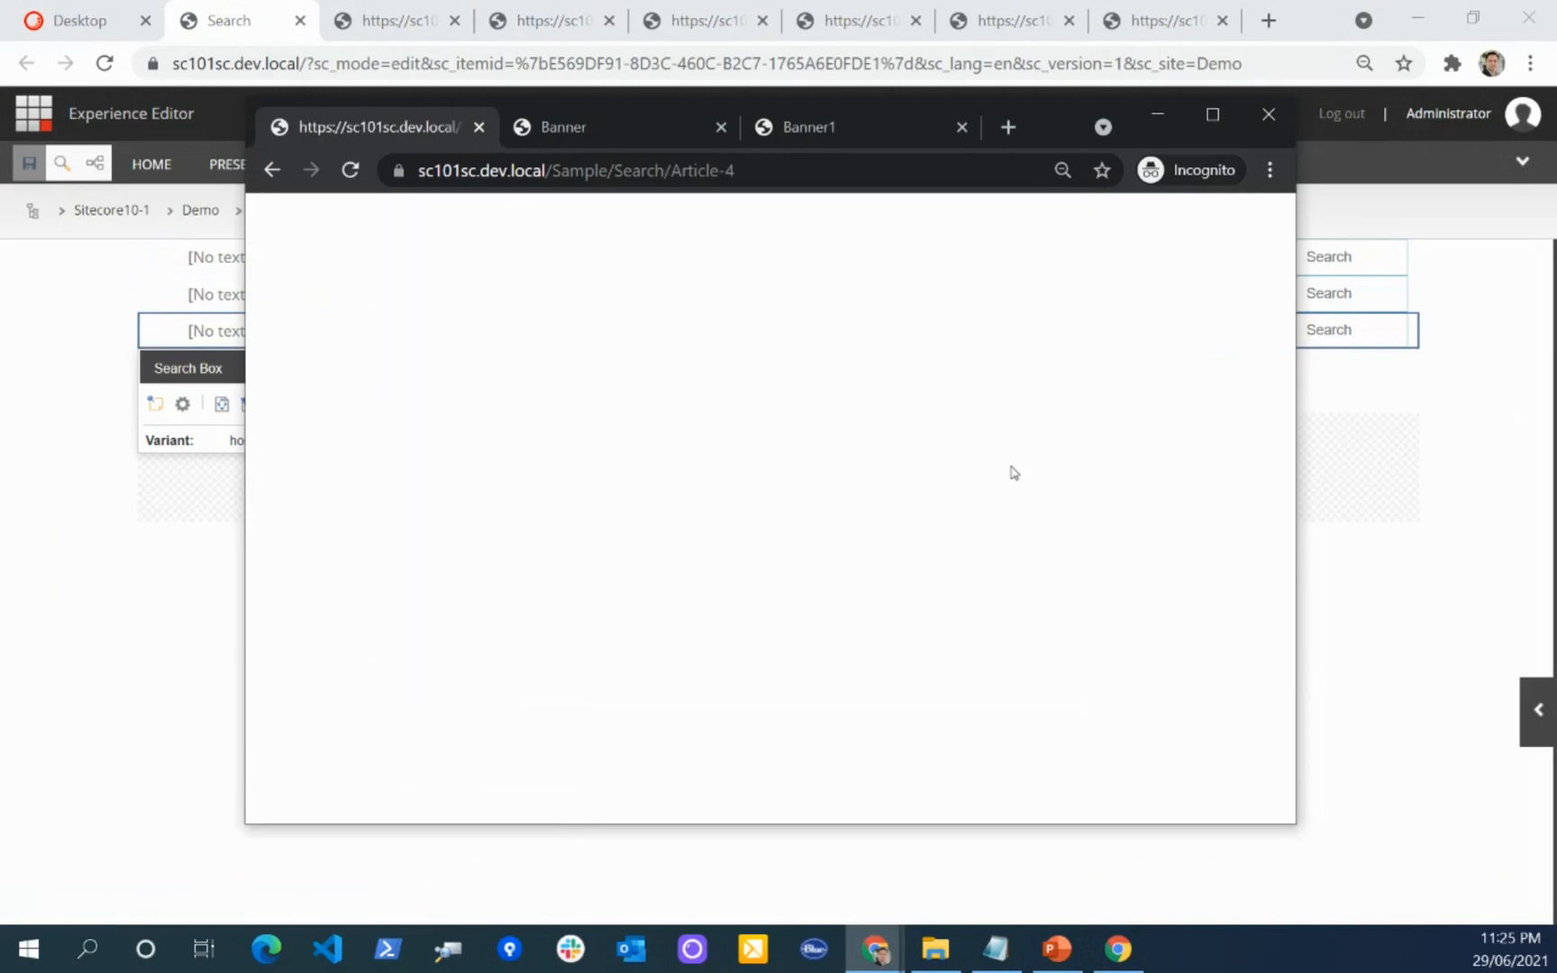
left_click(278, 181)
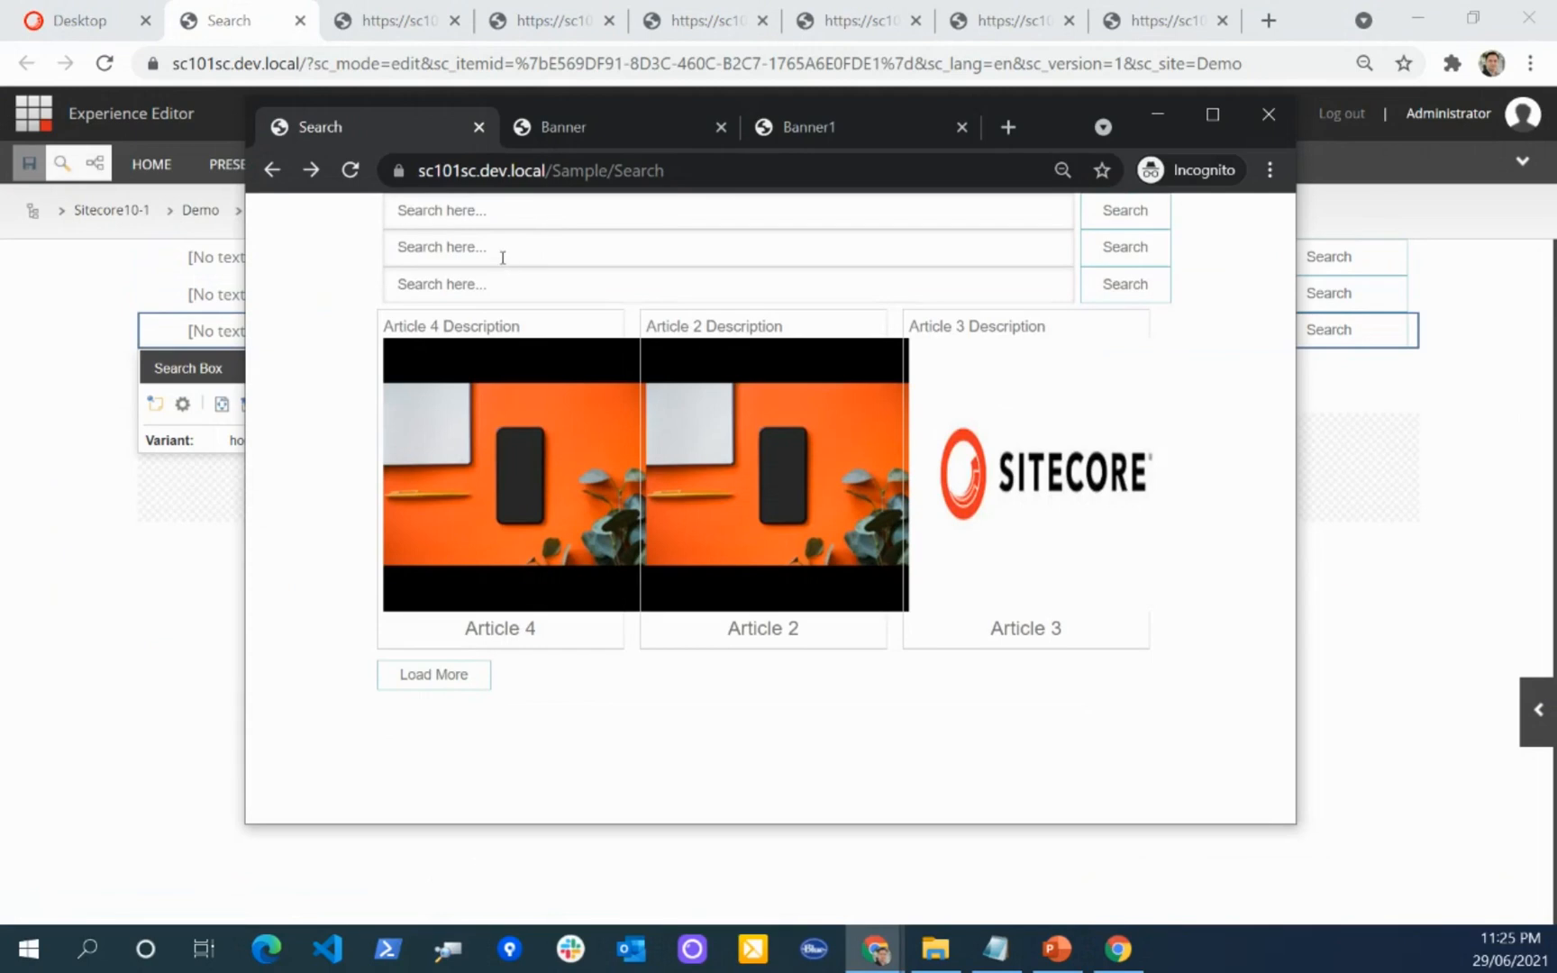
Step: In the second search box, search "art" and pick Article 4, then search "ar" and pick Article 1 apple
type("art")
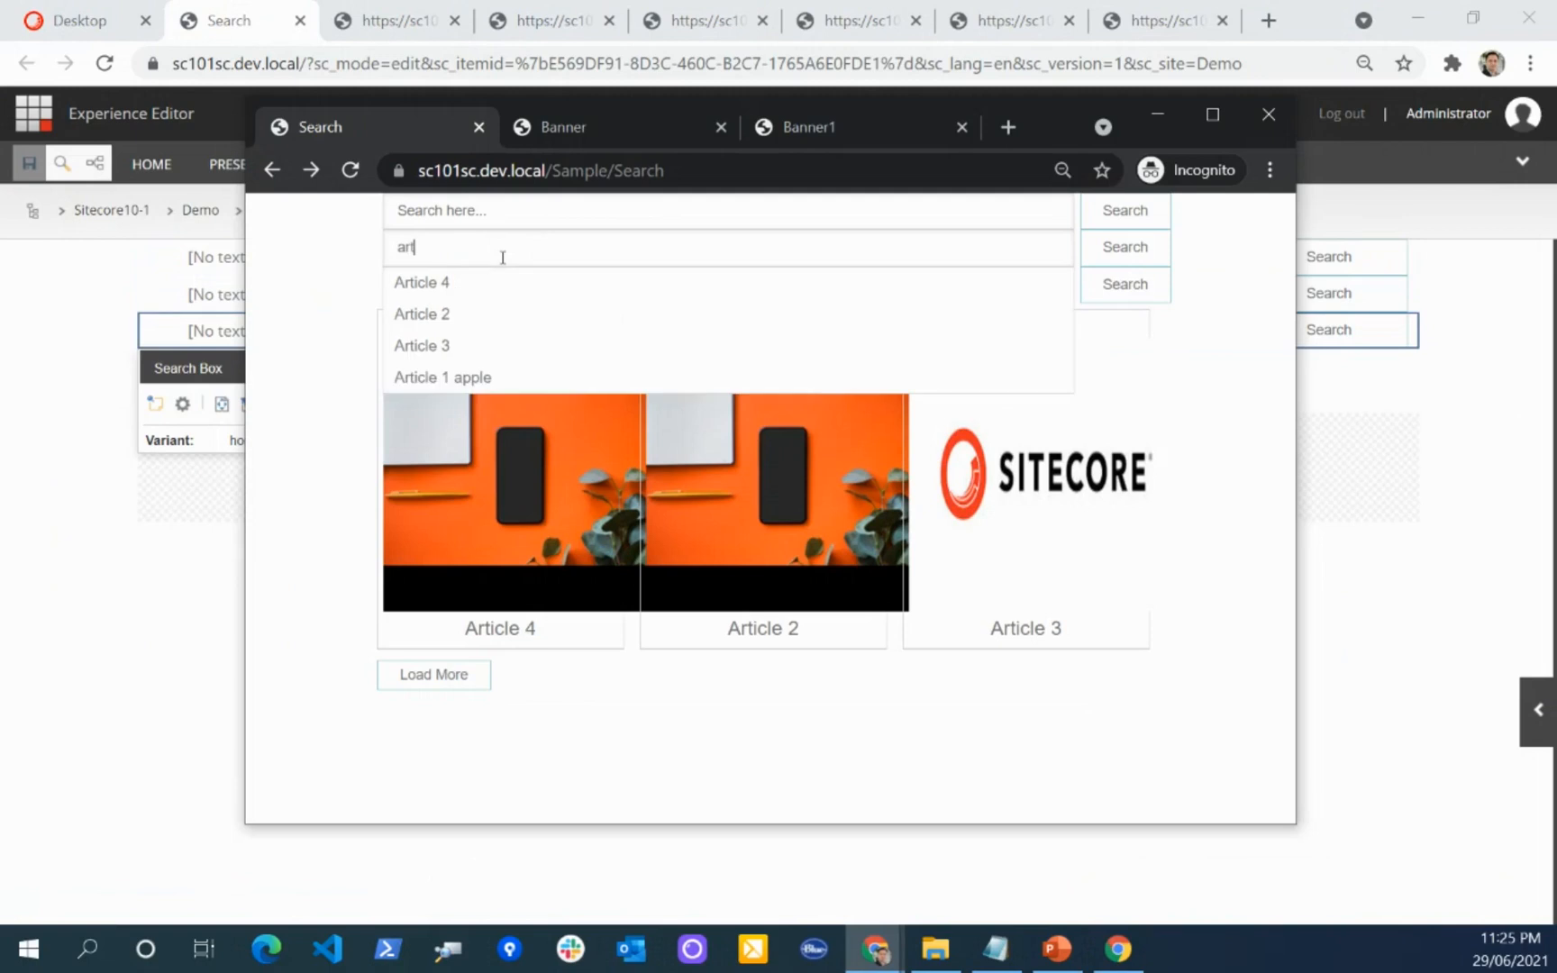
left_click(441, 285)
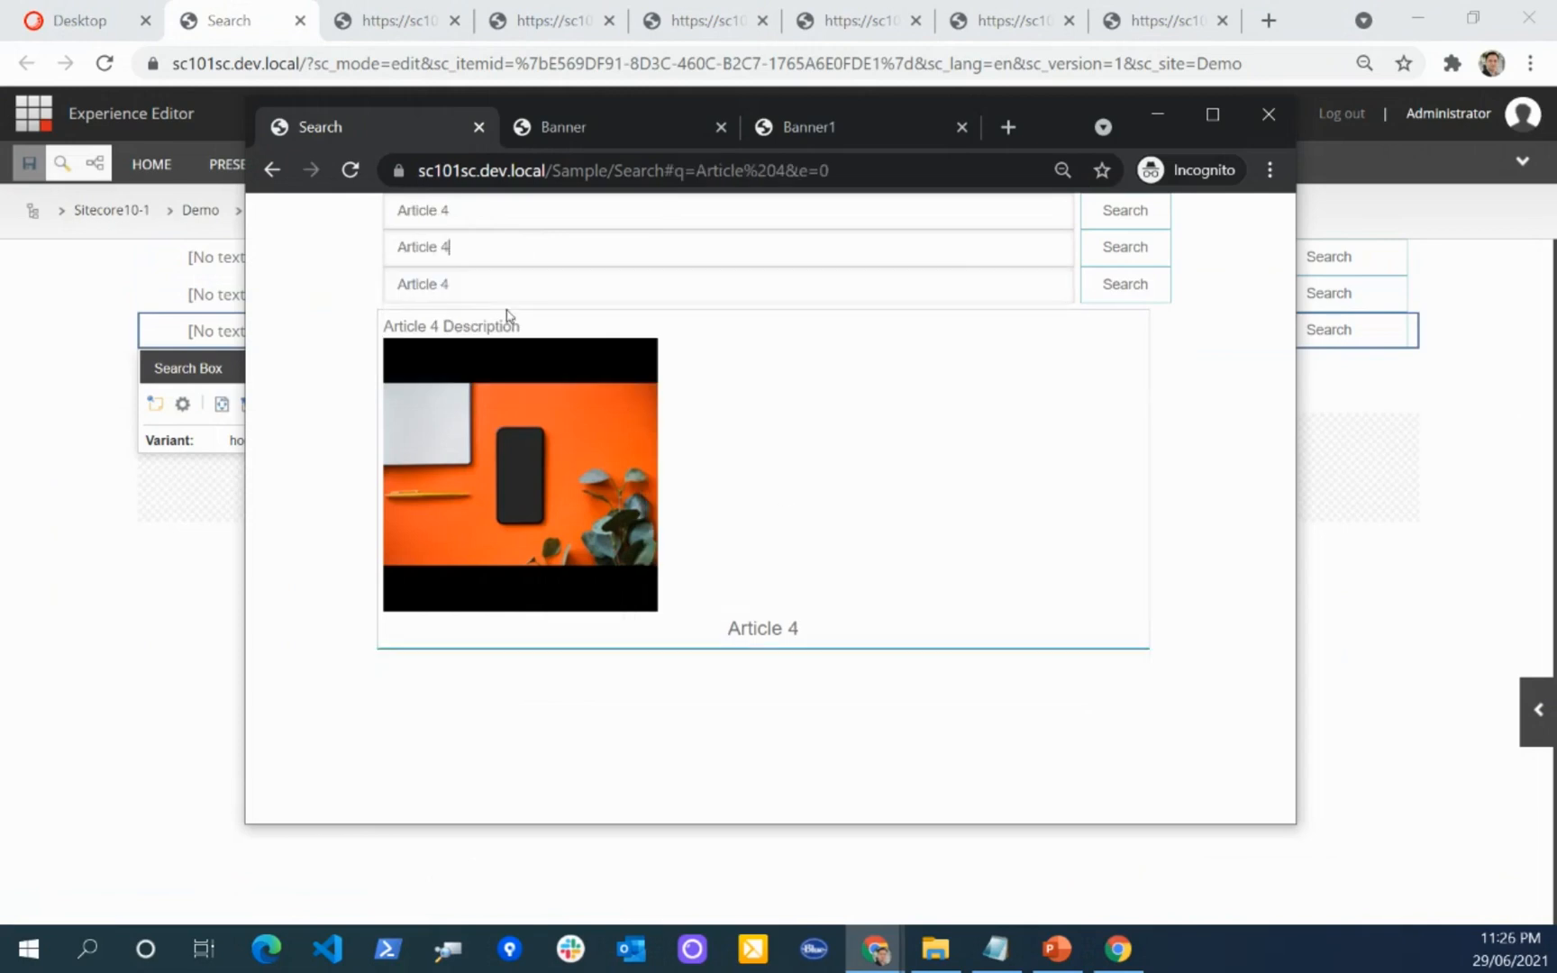
triple_click(486, 259)
type("ar")
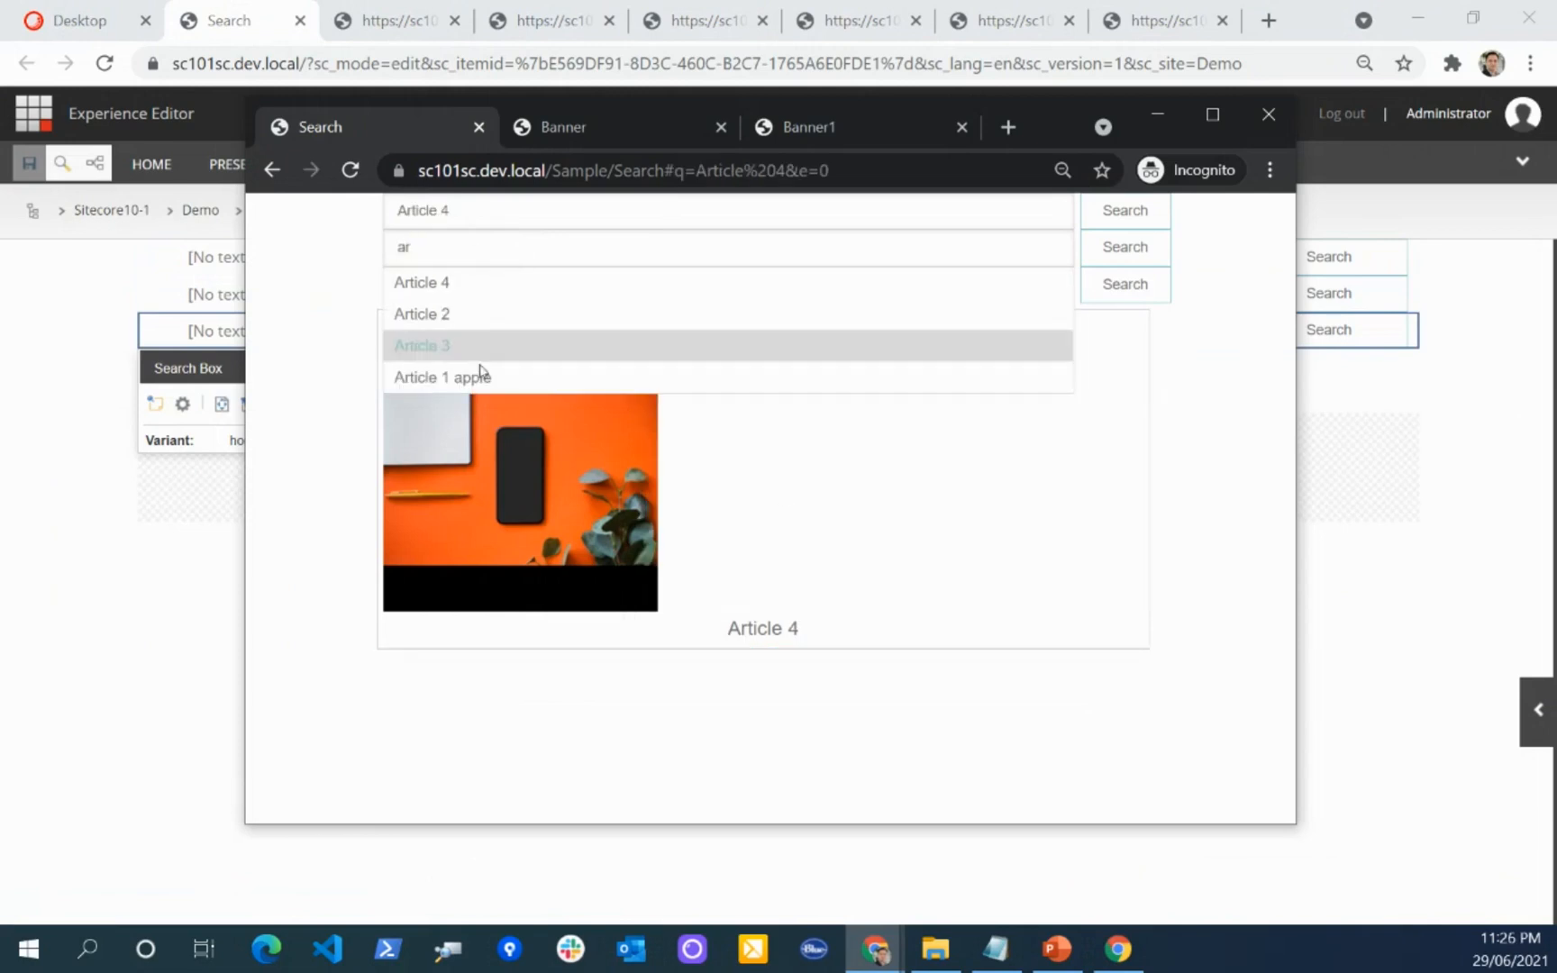
left_click(457, 382)
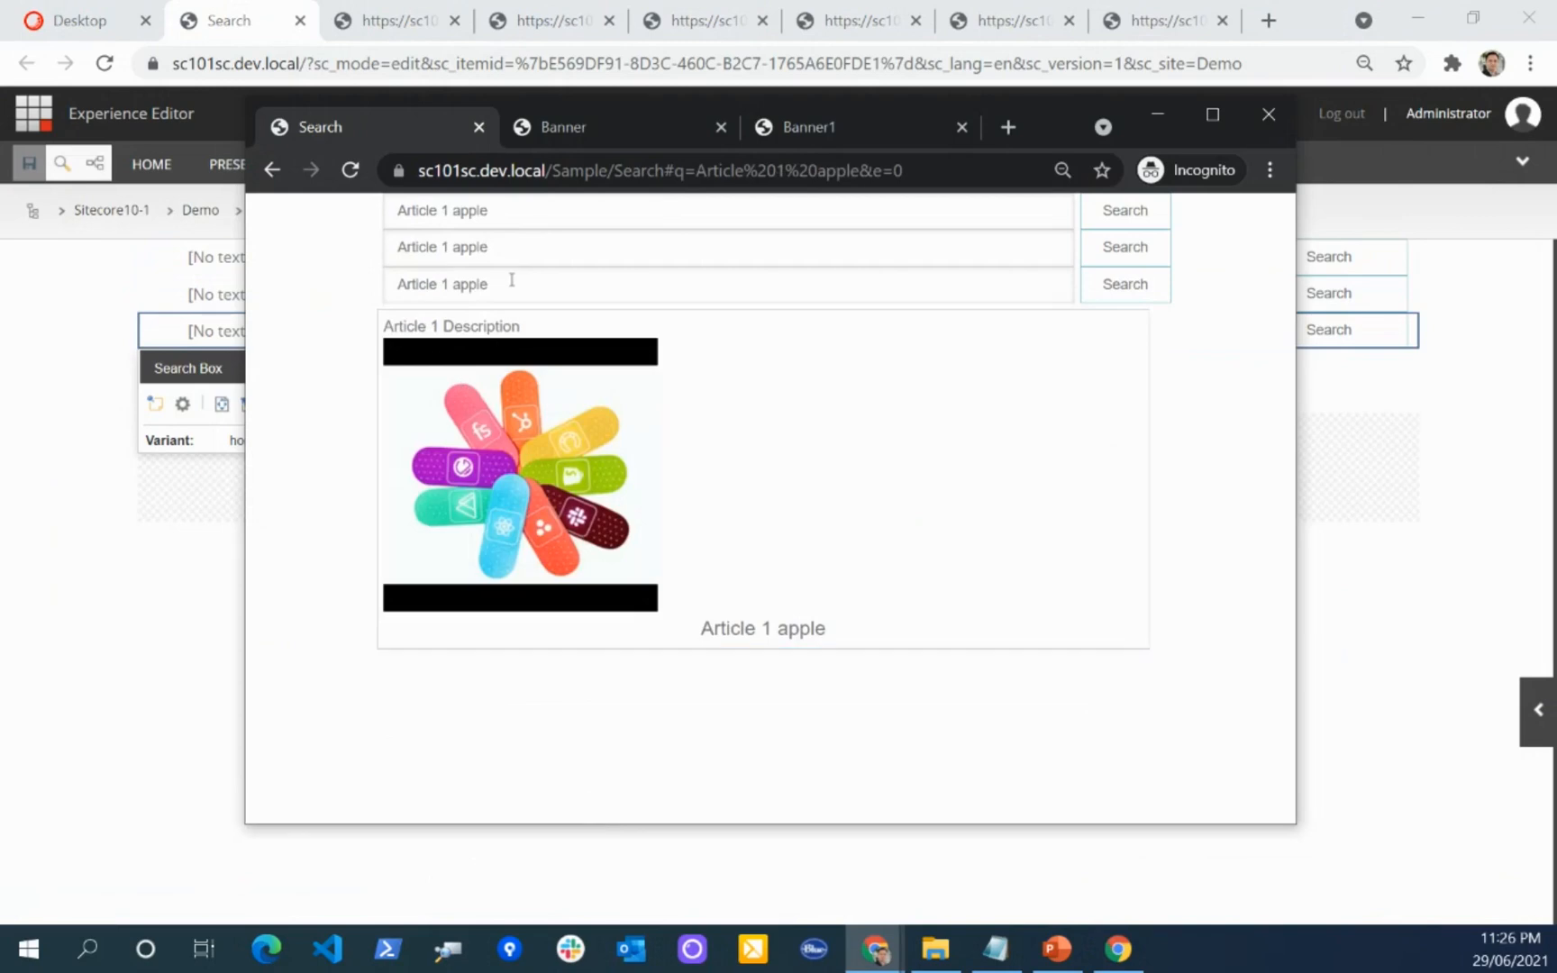
Step: Clear the second and third search boxes and run an empty search to reset the article listing
left_click_drag(517, 255, 335, 252)
key("BackSpace")
left_click_drag(508, 280, 344, 289)
key("BackSpace")
left_click(1131, 293)
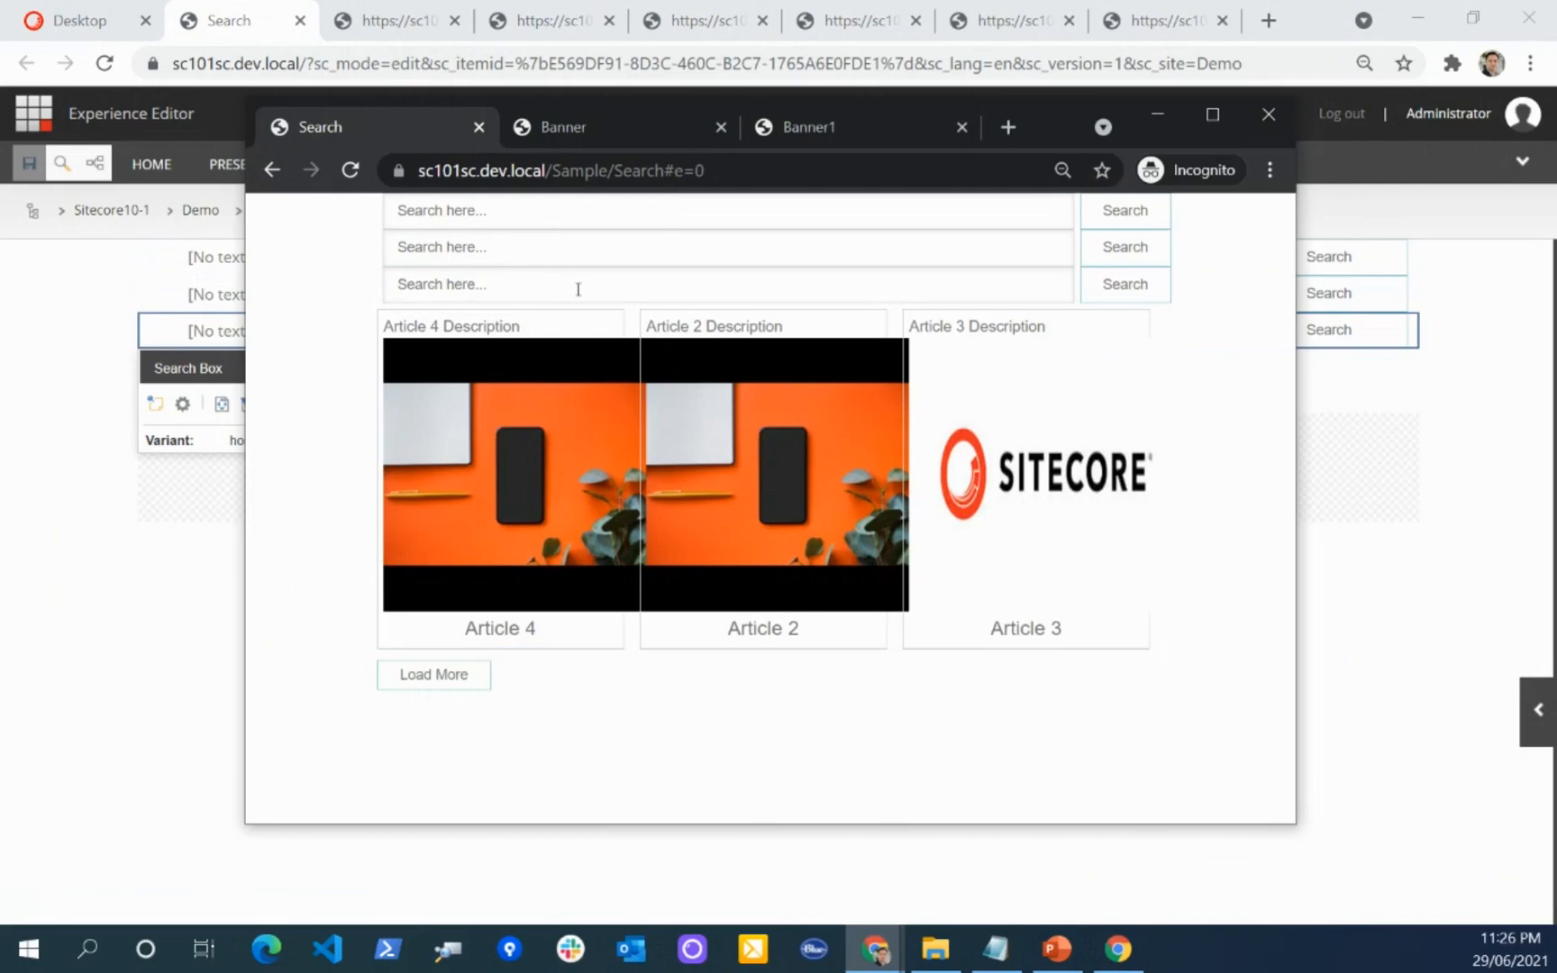
Step: Switch to PowerPoint, present the Search Relevancy slides from 40 through the lookup configuration on slide 42, and end the show
left_click(1053, 941)
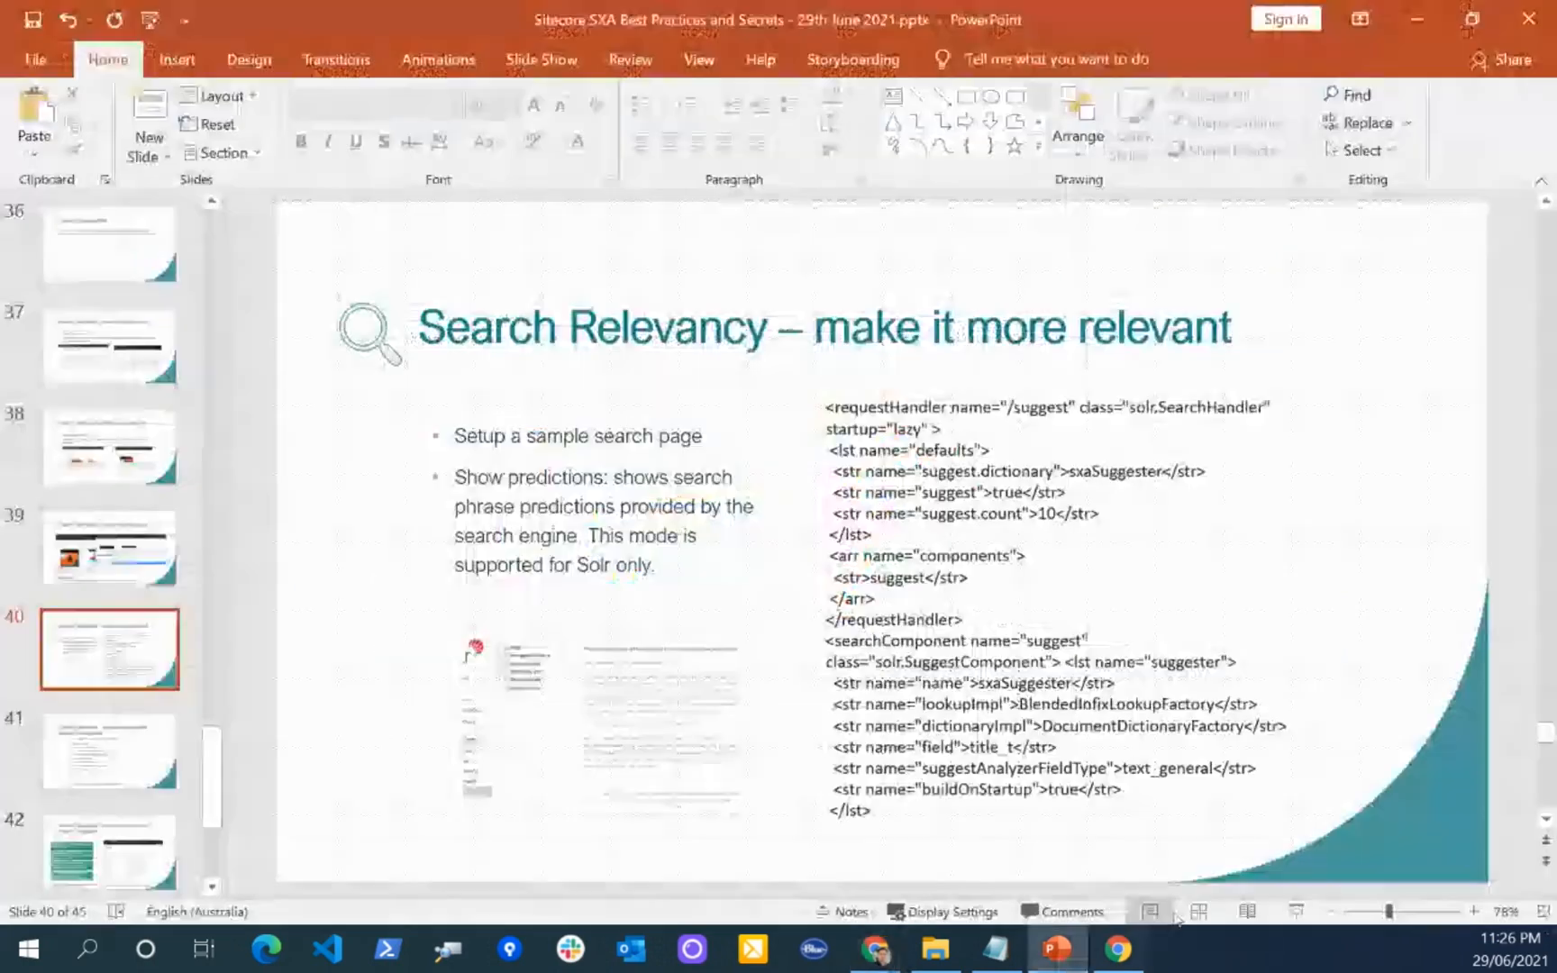
left_click(1294, 912)
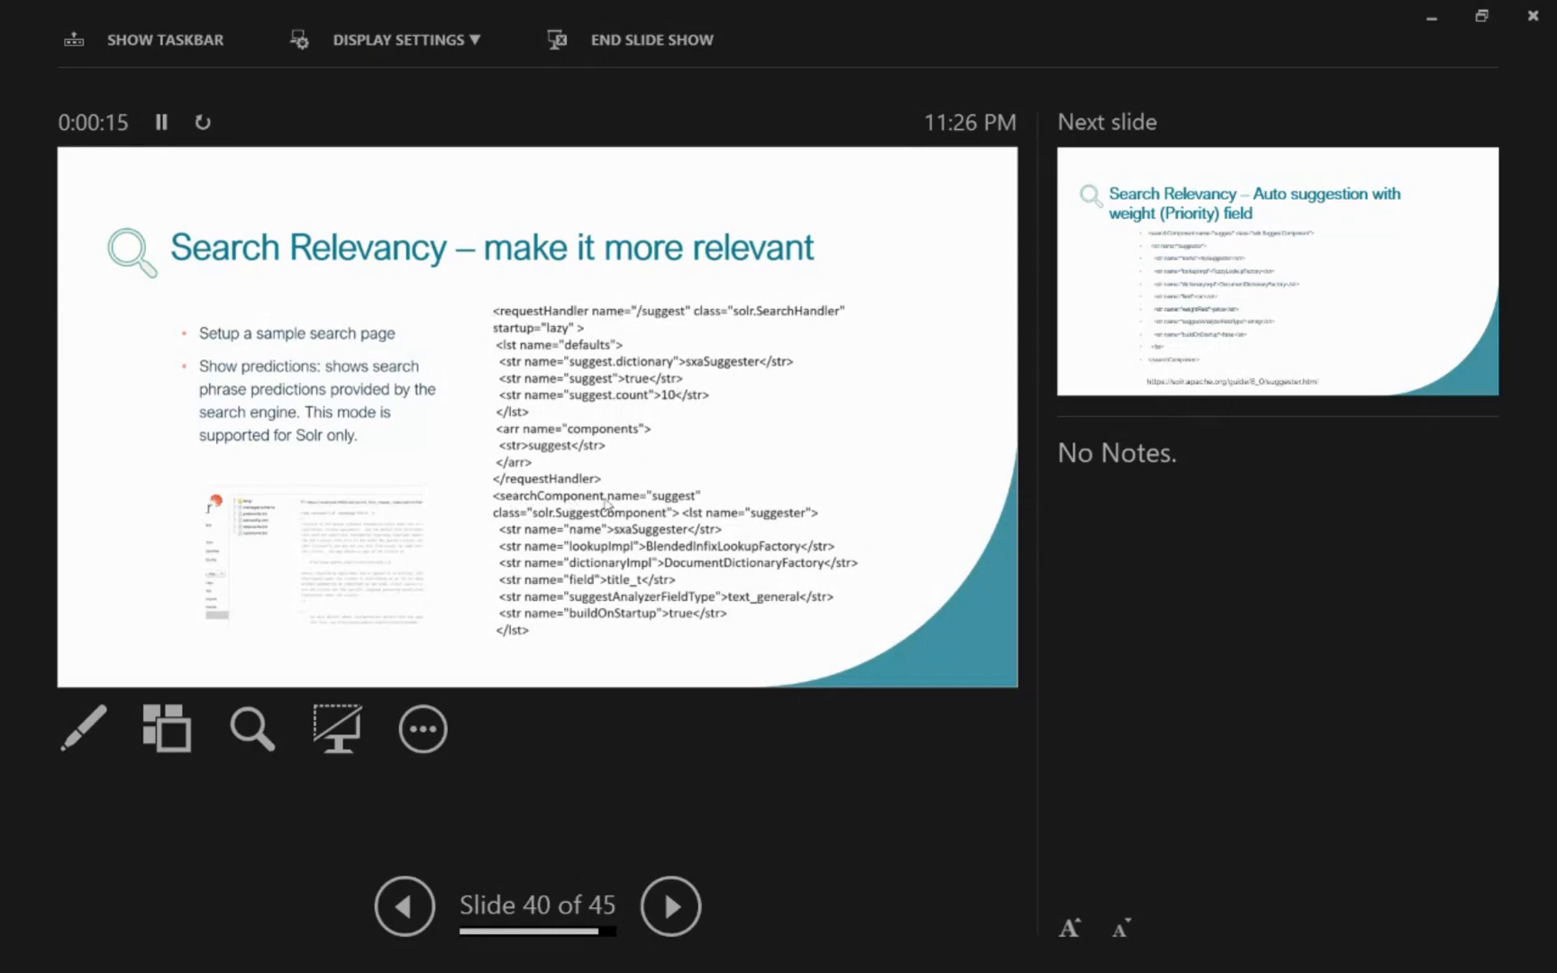
left_click(664, 502)
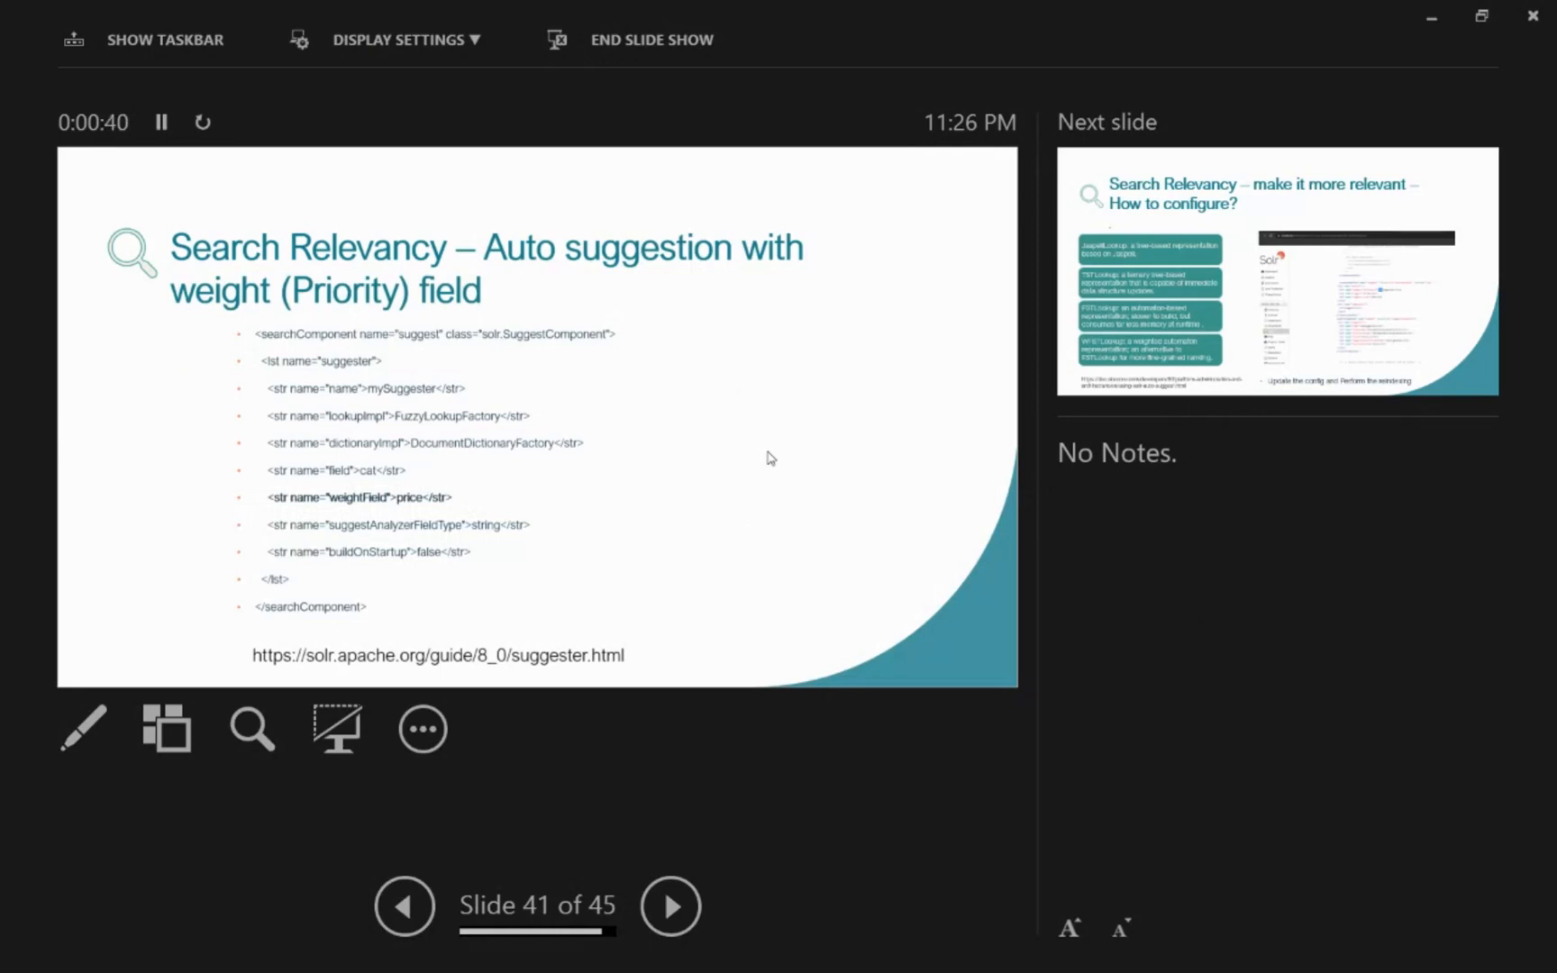
key("Right")
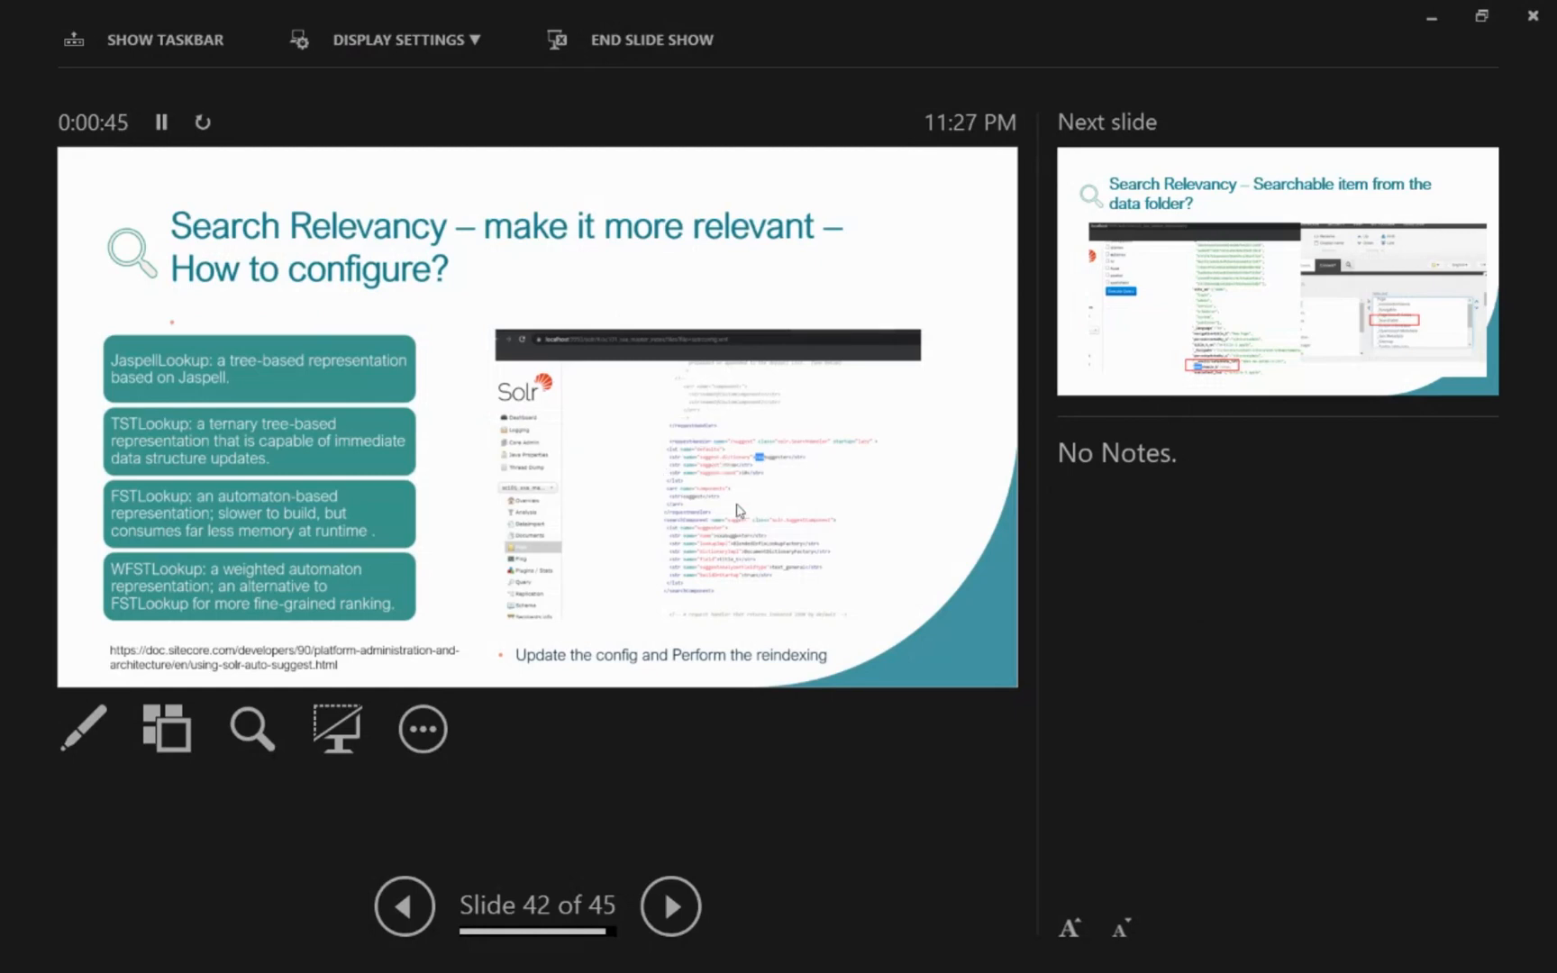
key("Right")
key("Left")
key("Escape")
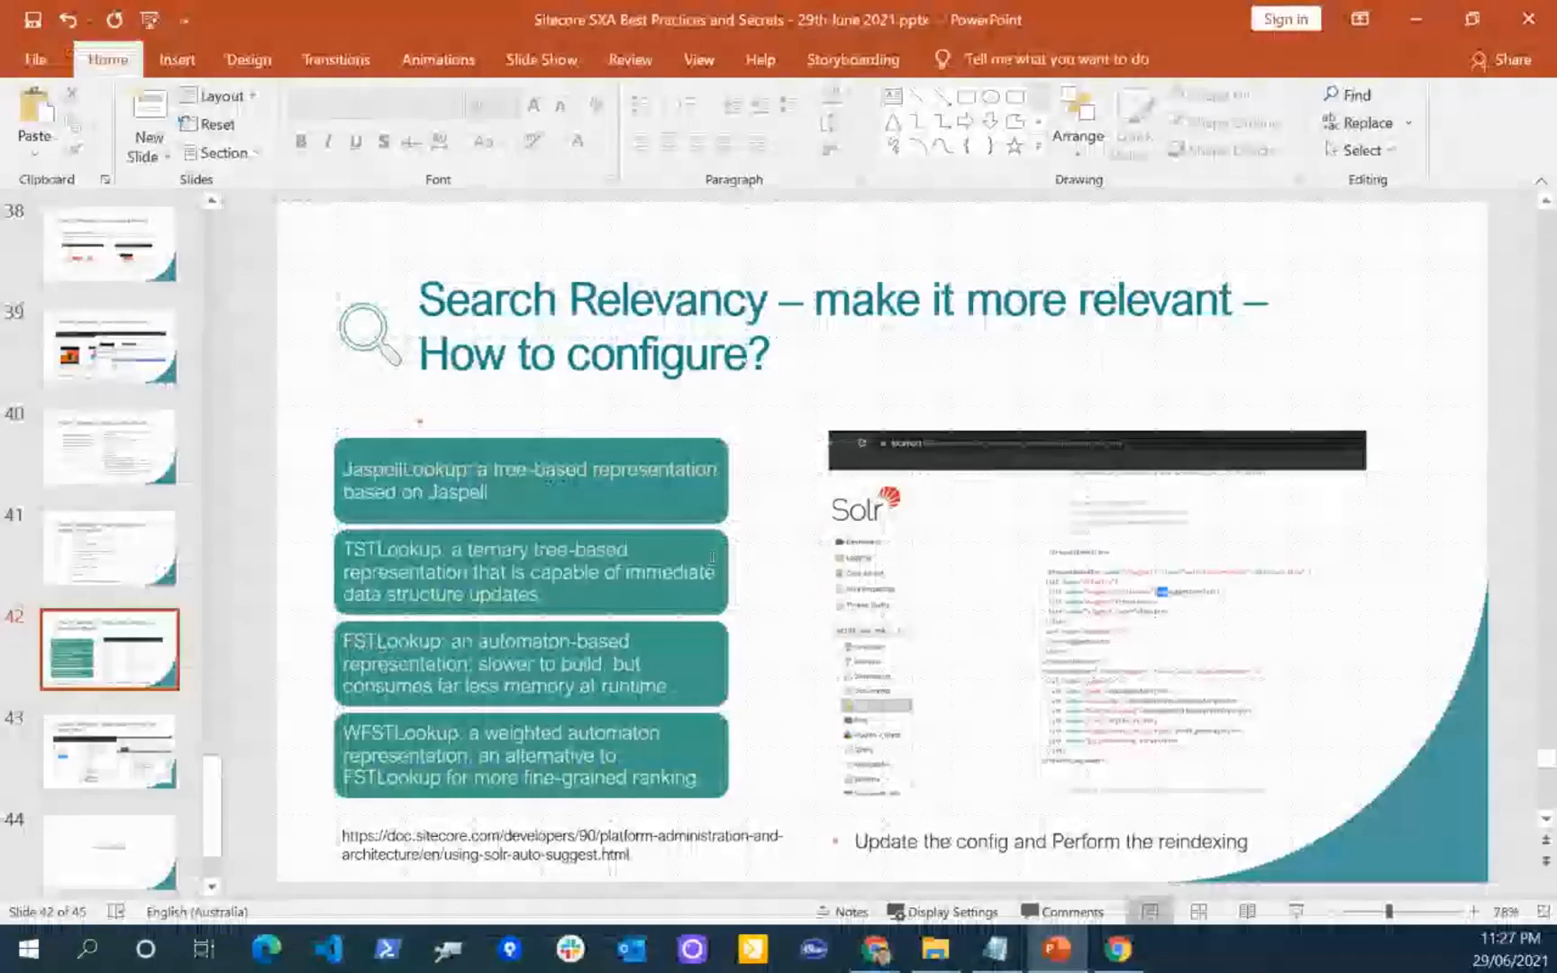
Step: Switch to the incognito Chrome window, enter "ar" in the third search box to show its predictions, and close the suggestion list
mouse_move(878, 950)
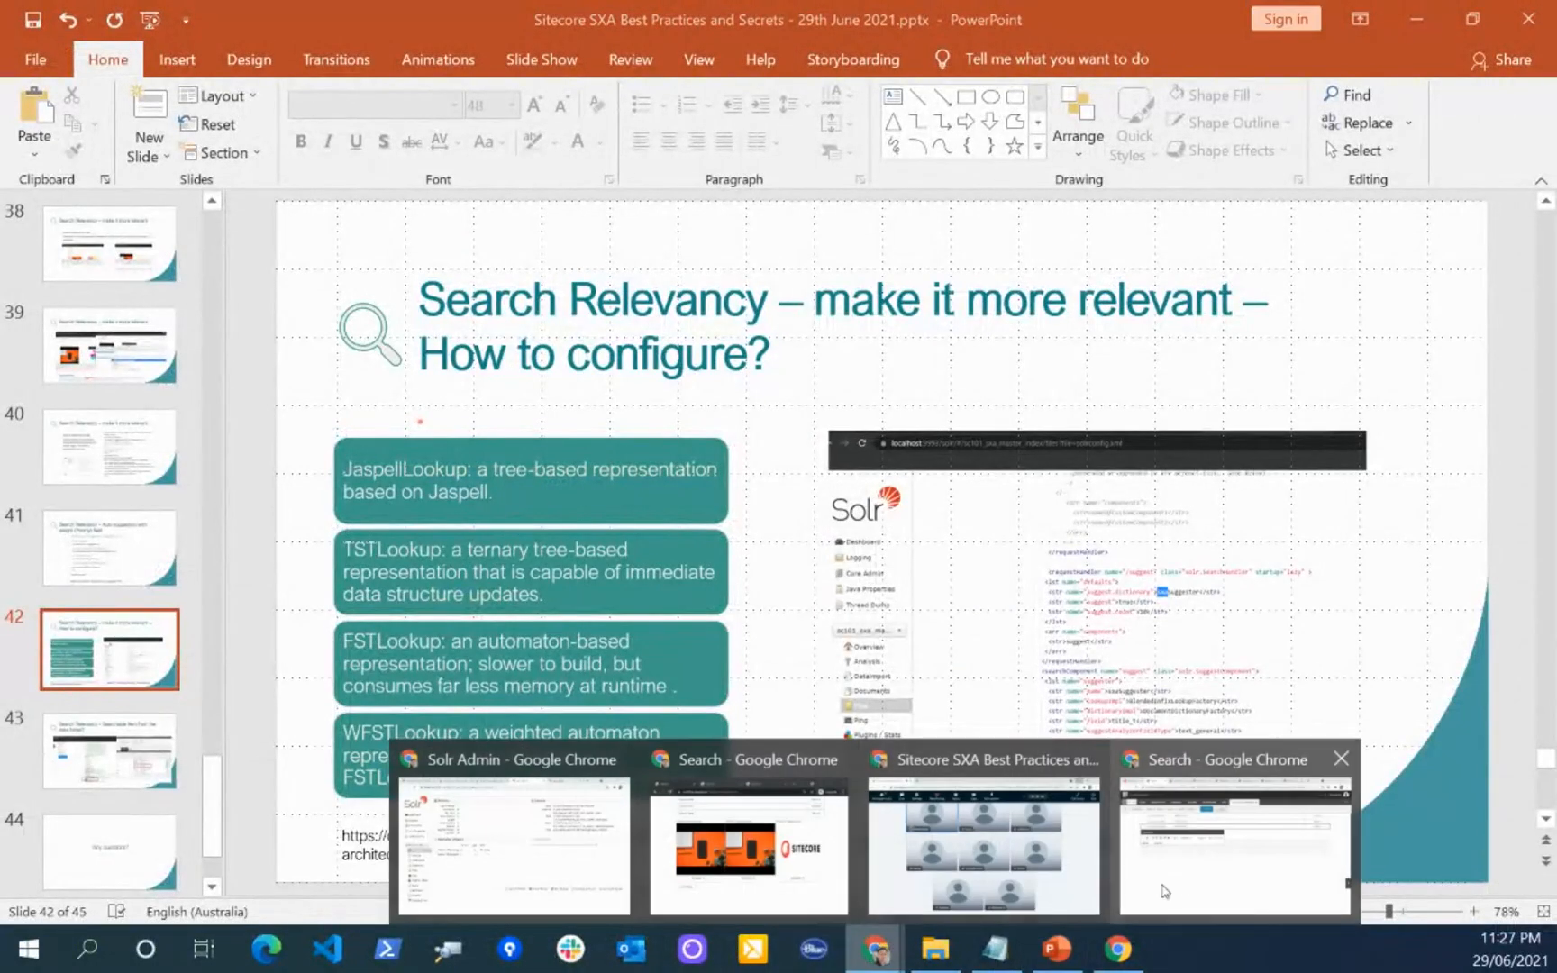
left_click(801, 901)
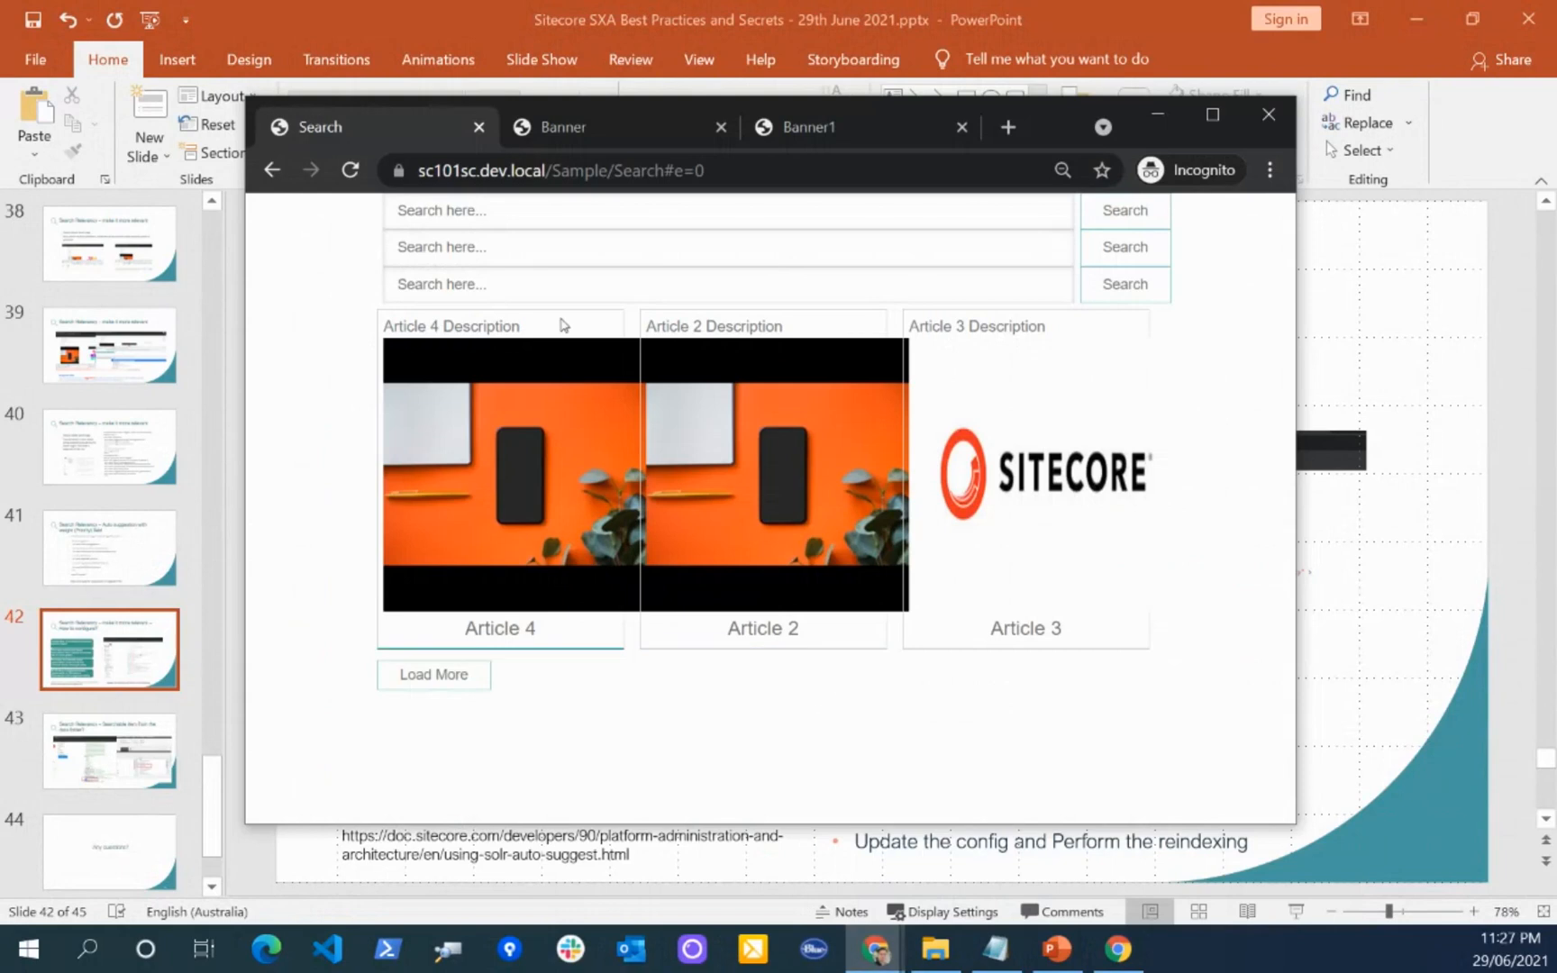
left_click(528, 290)
type("ar")
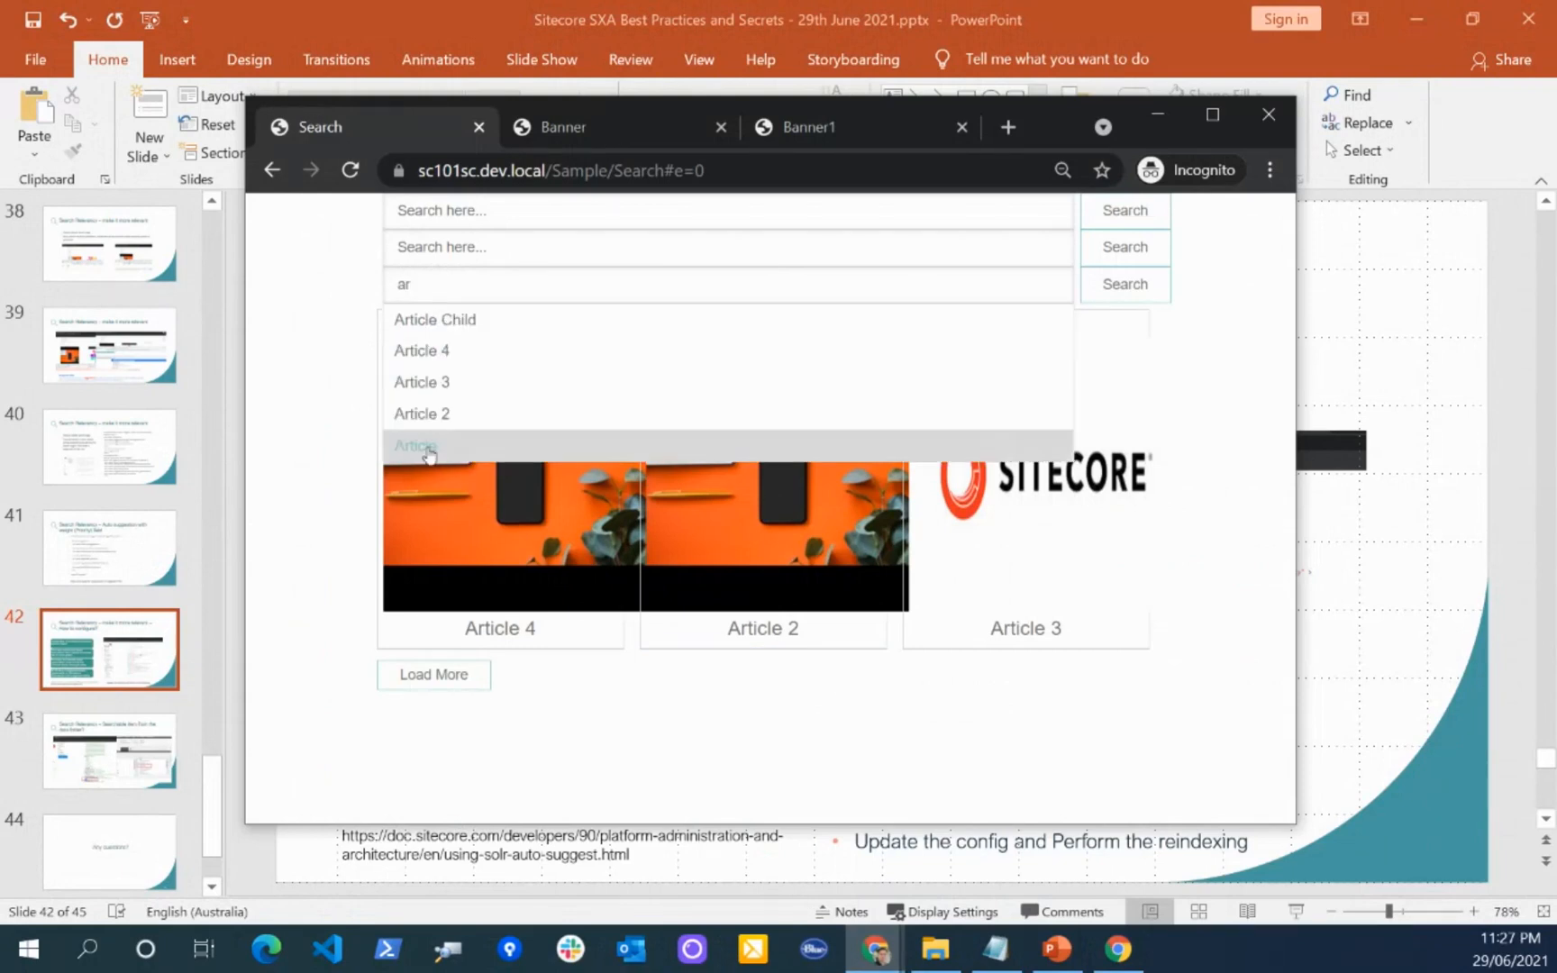
left_click(427, 246)
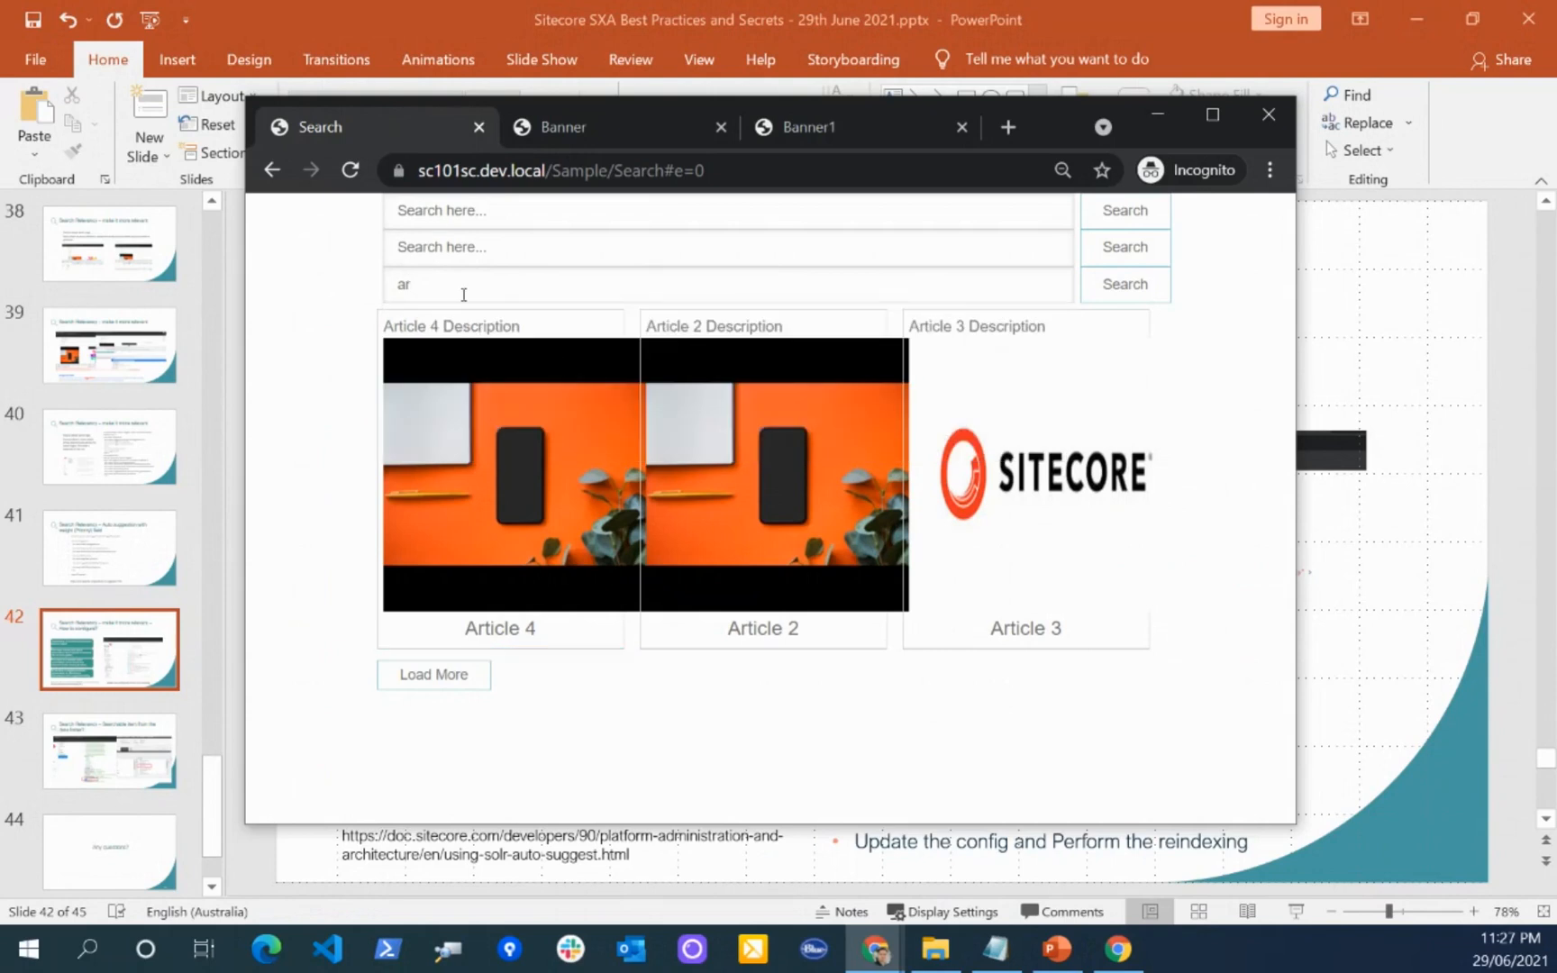
Step: Clear the third search box, load more articles into the listing, and enter "ar" in that box again to show its predictions
left_click_drag(434, 287, 369, 297)
key("BackSpace")
left_click(444, 675)
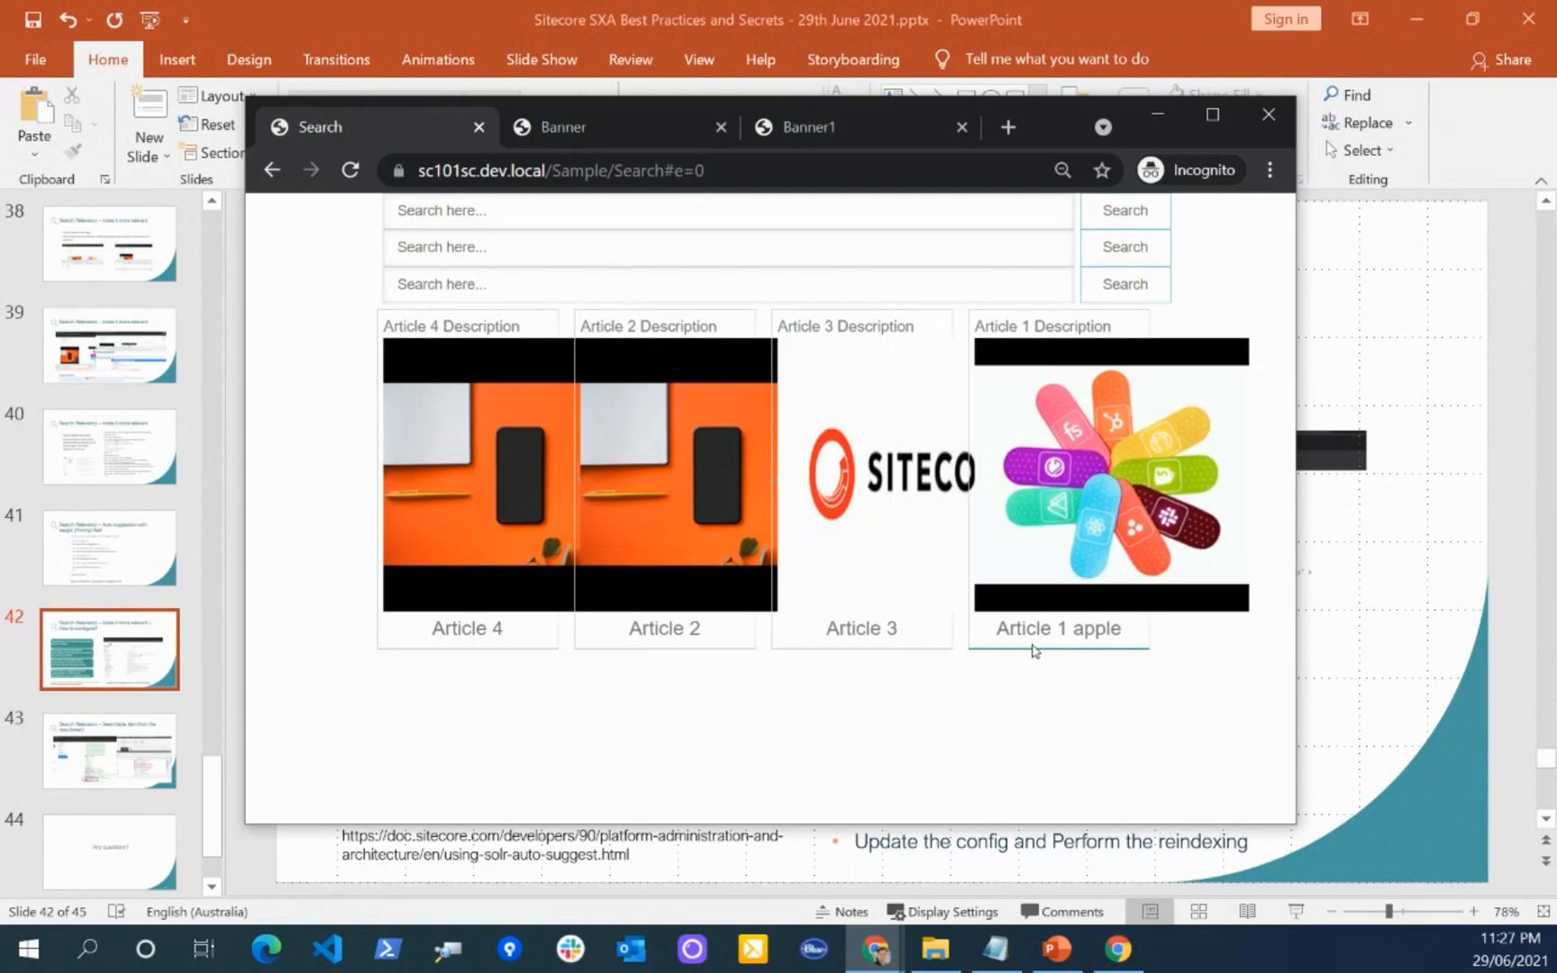
left_click(483, 284)
type("ar")
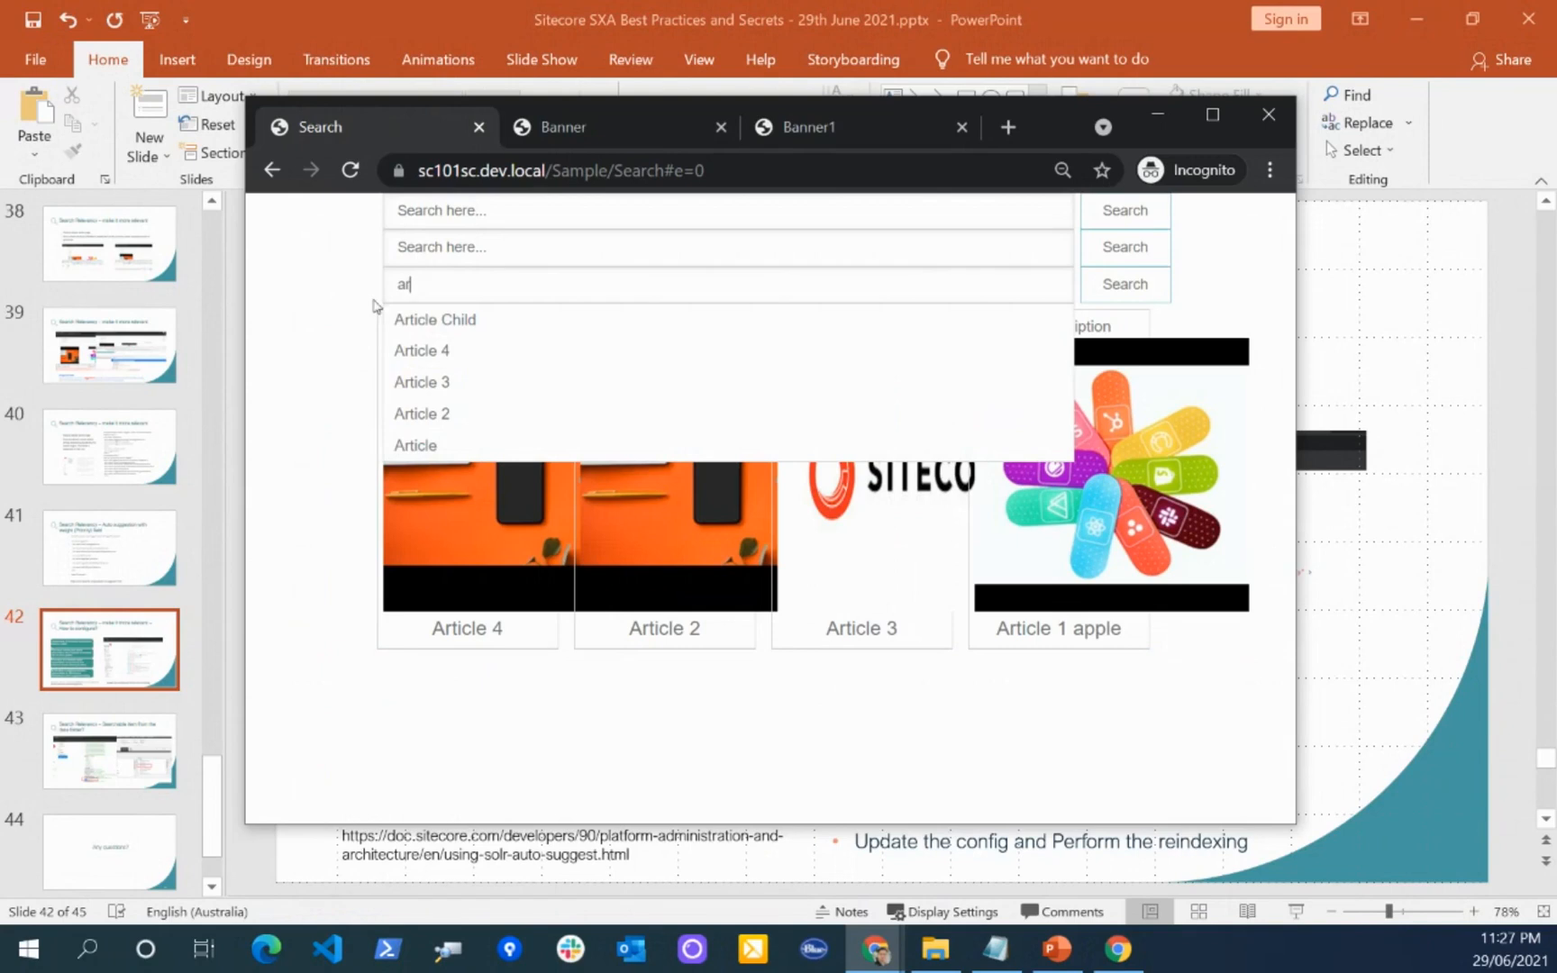
Step: Switch to the Solr Admin Chrome window, maximize it, and open solrconfig.xml from the files of the sc101_fxm_master_index core
mouse_move(1121, 962)
left_click(872, 960)
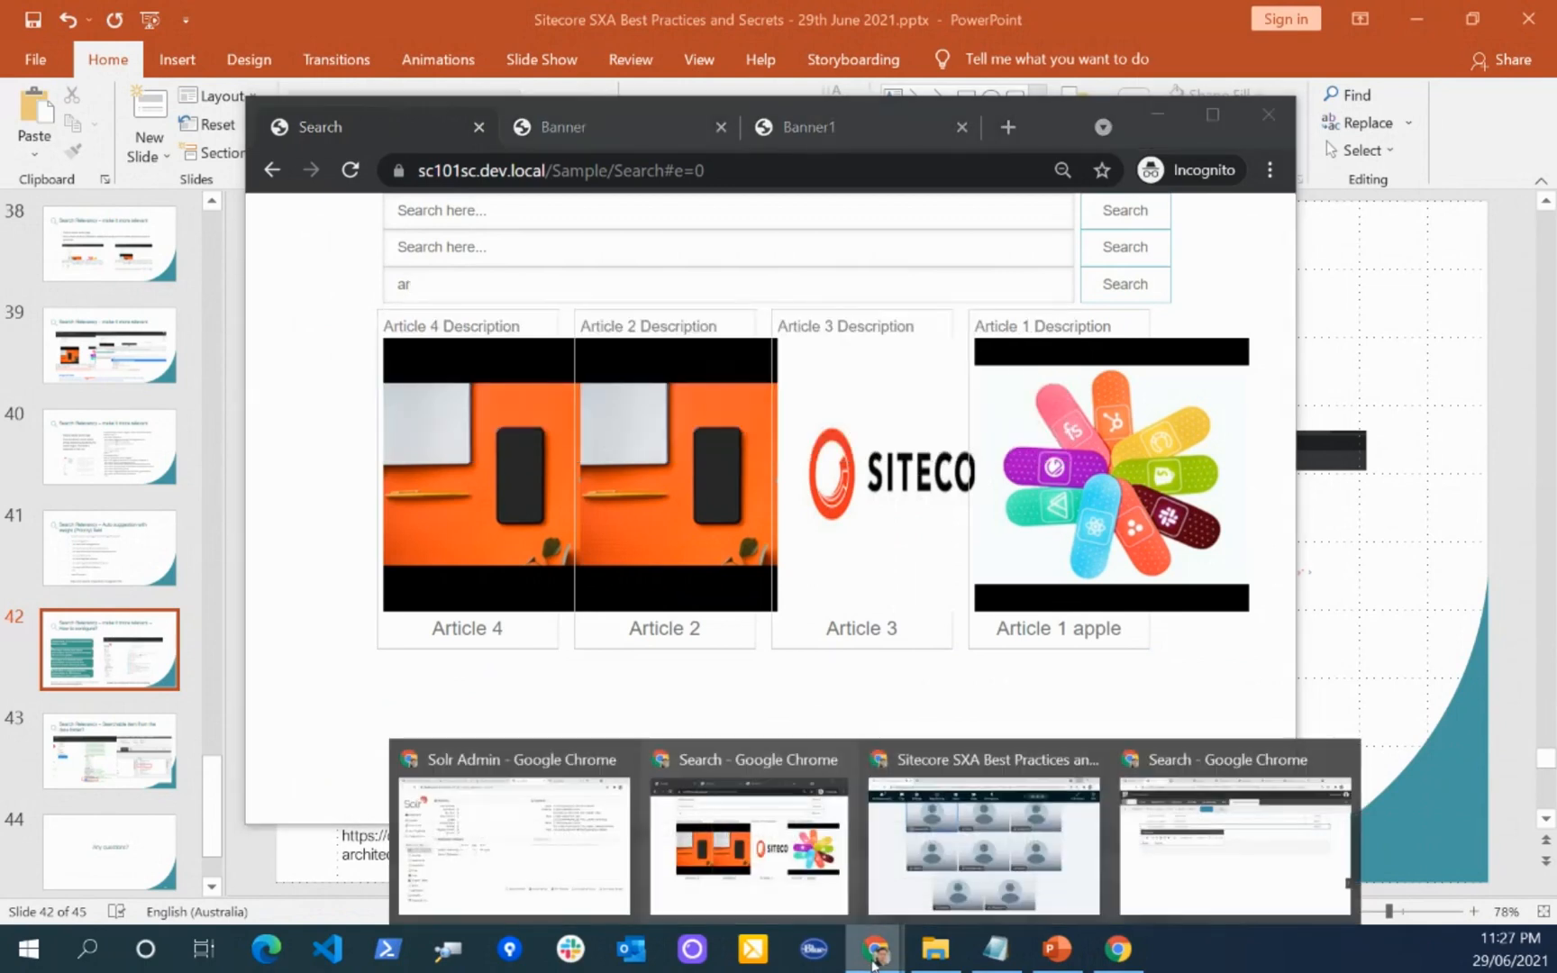
left_click(539, 866)
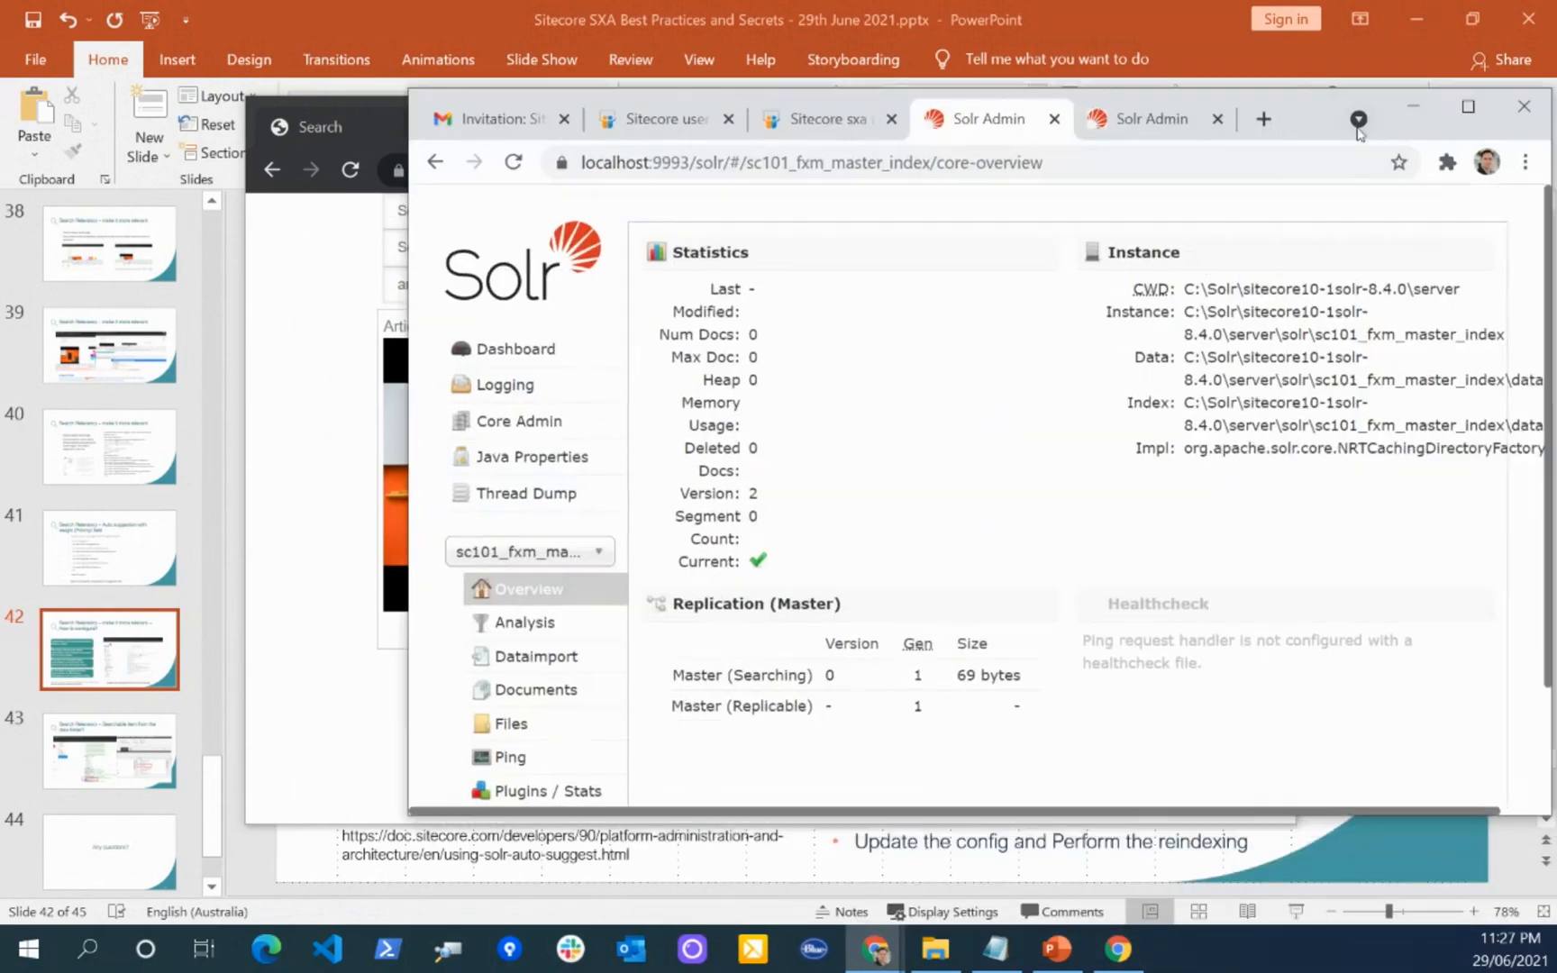
double_click(1301, 104)
left_click(101, 625)
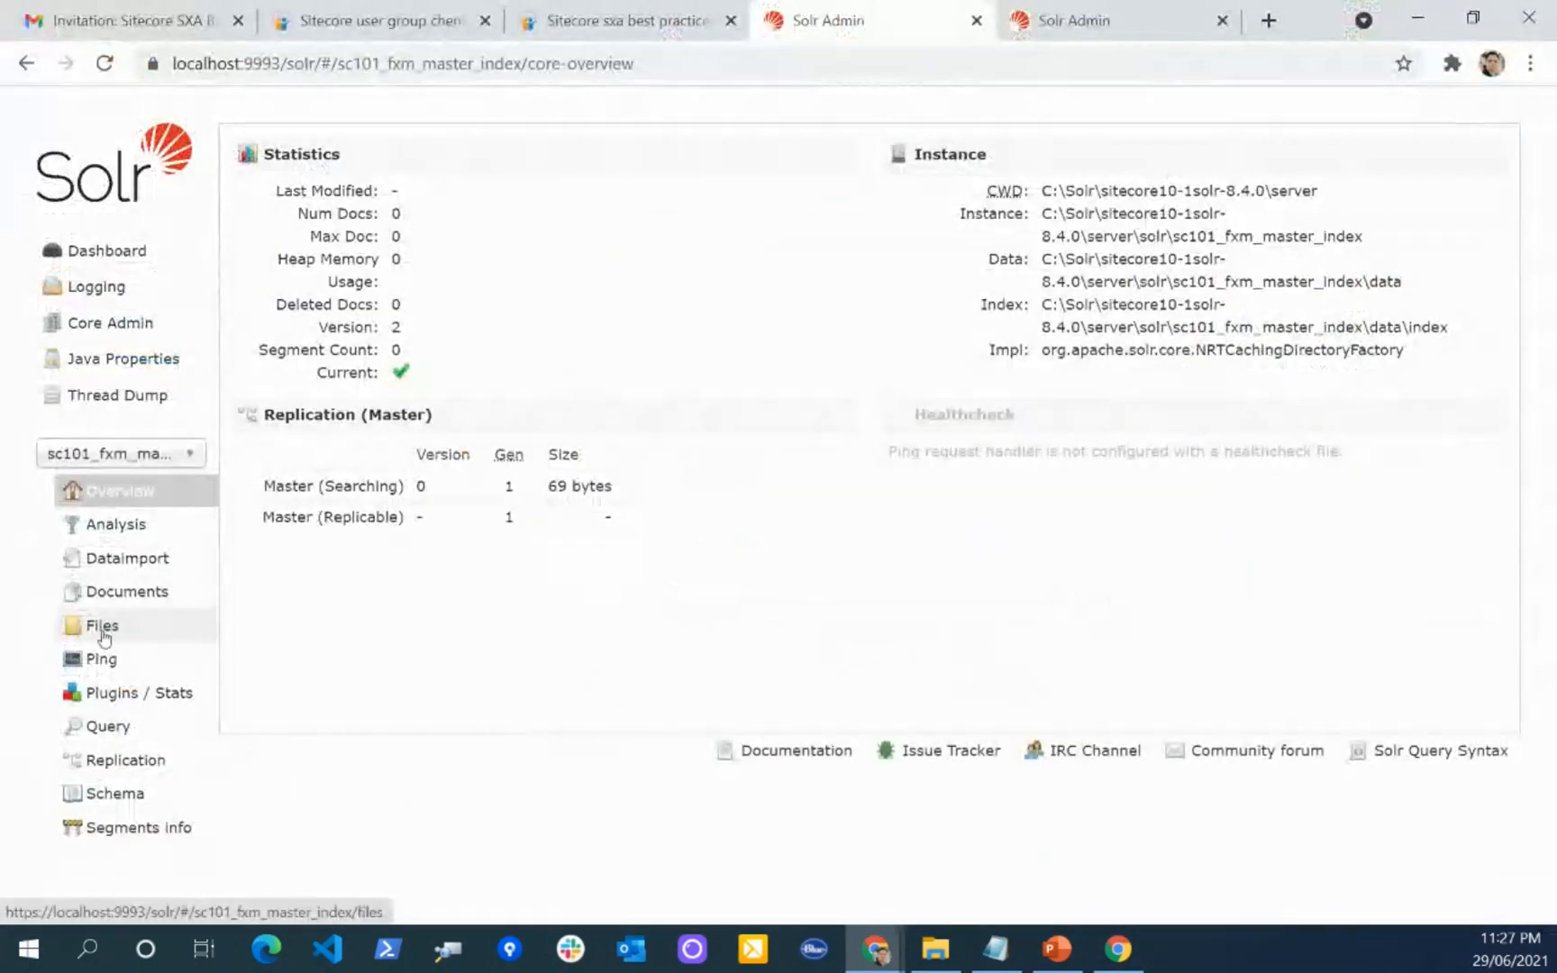
left_click(241, 148)
left_click(330, 230)
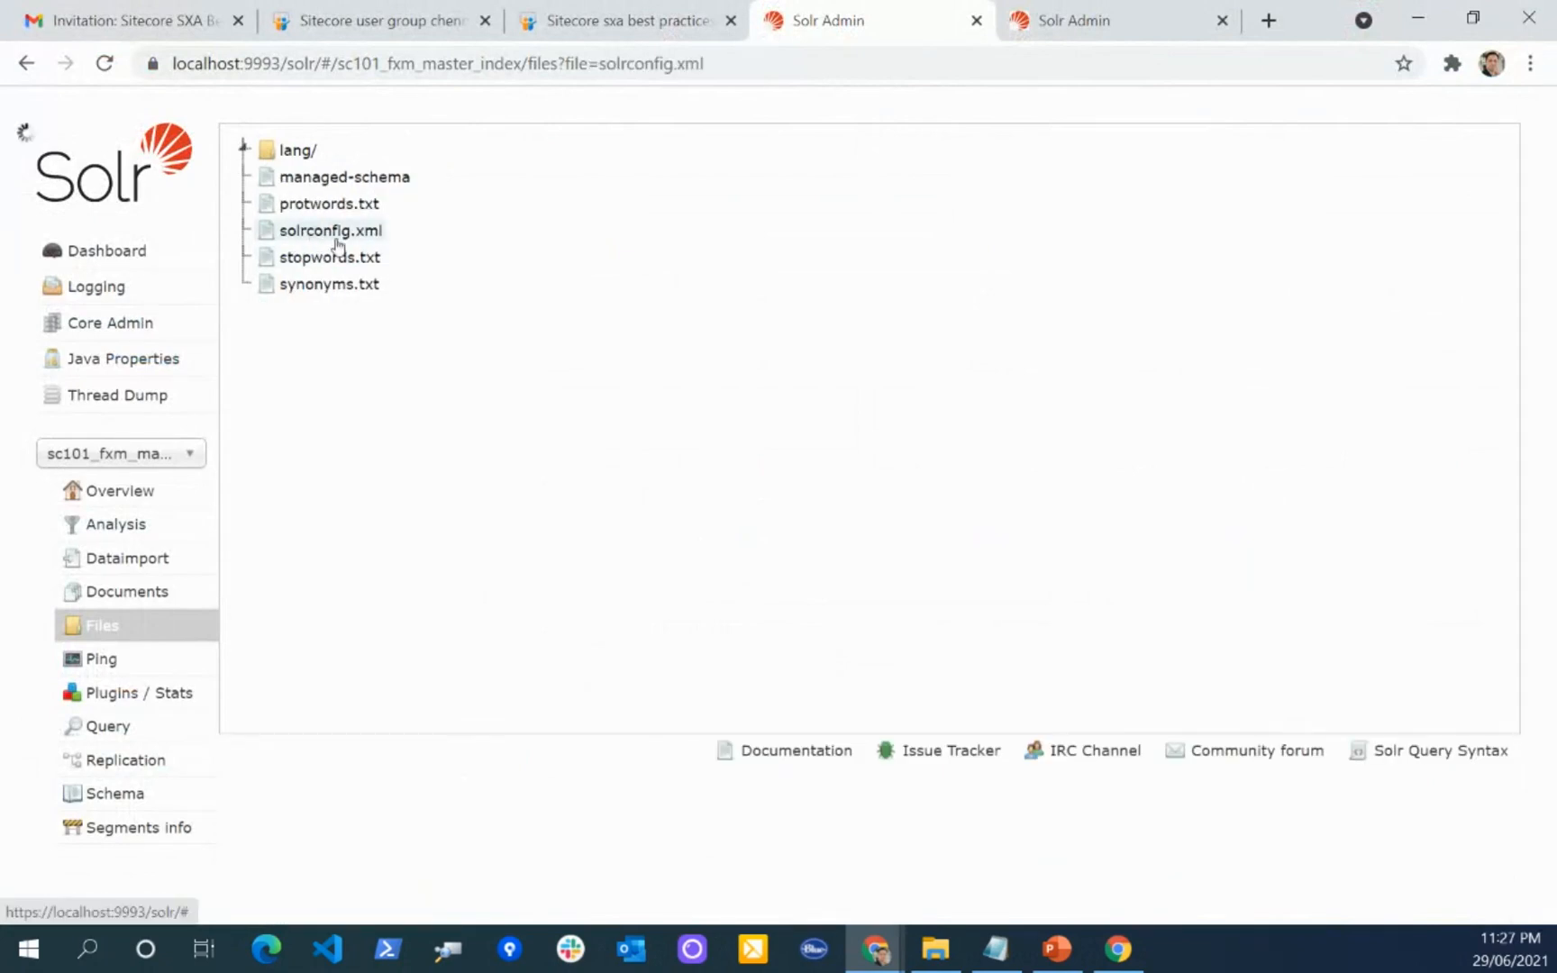
Step: Search the fxm core's solrconfig.xml for "sugg" and "sxa", and close the page search
key("ctrl+f")
type("s")
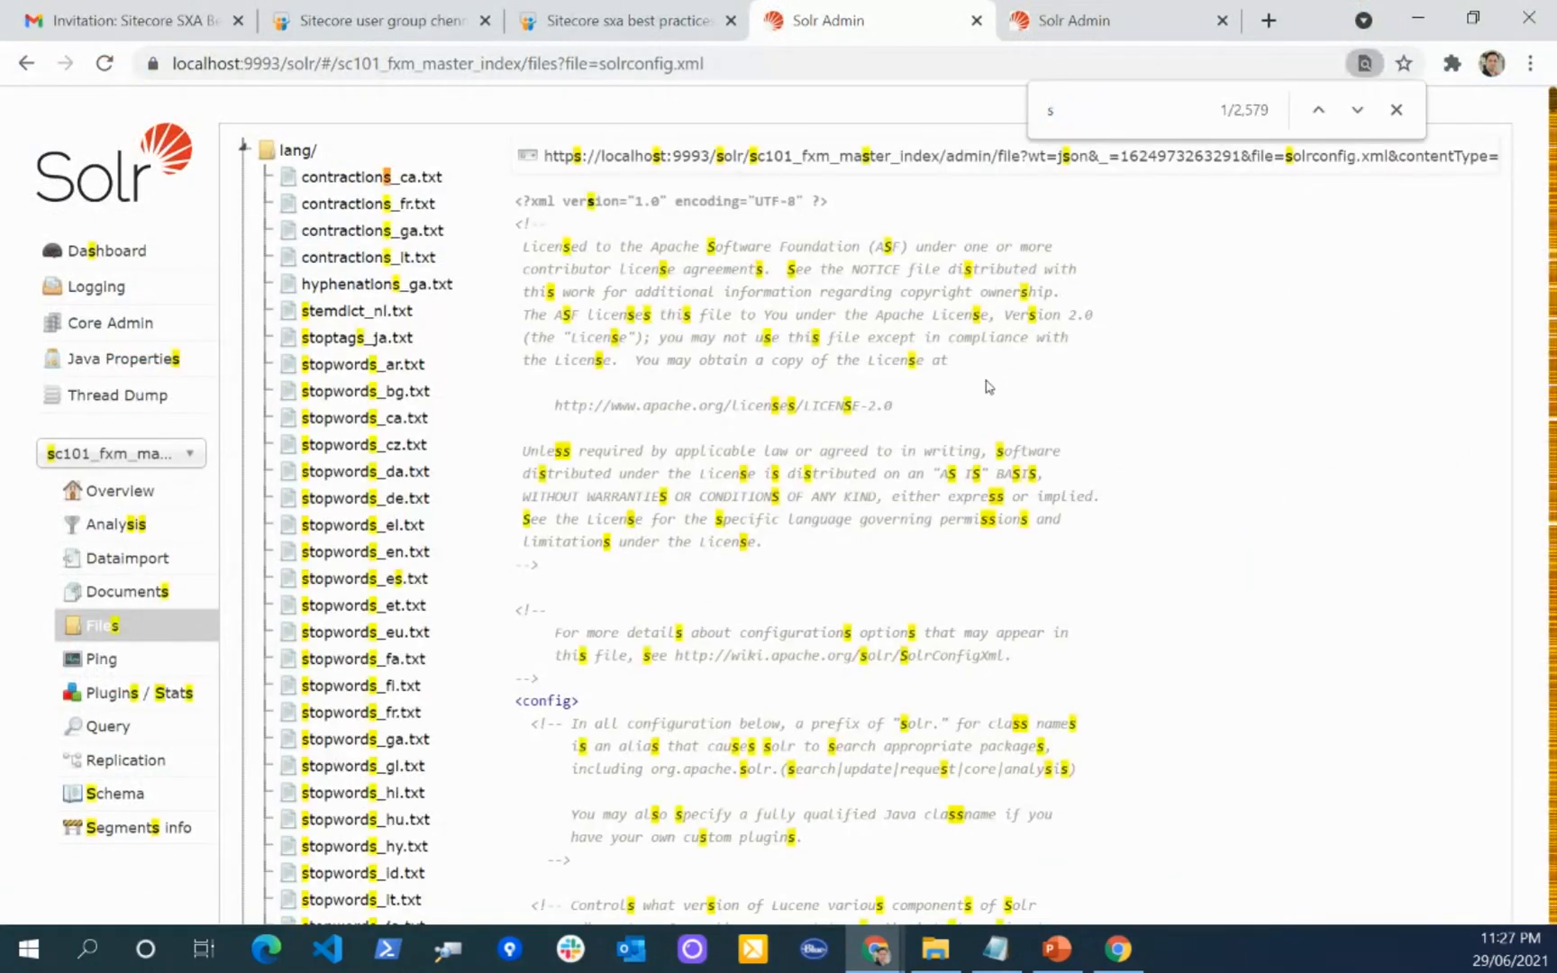
type("ugg")
key("Return")
key("Return")
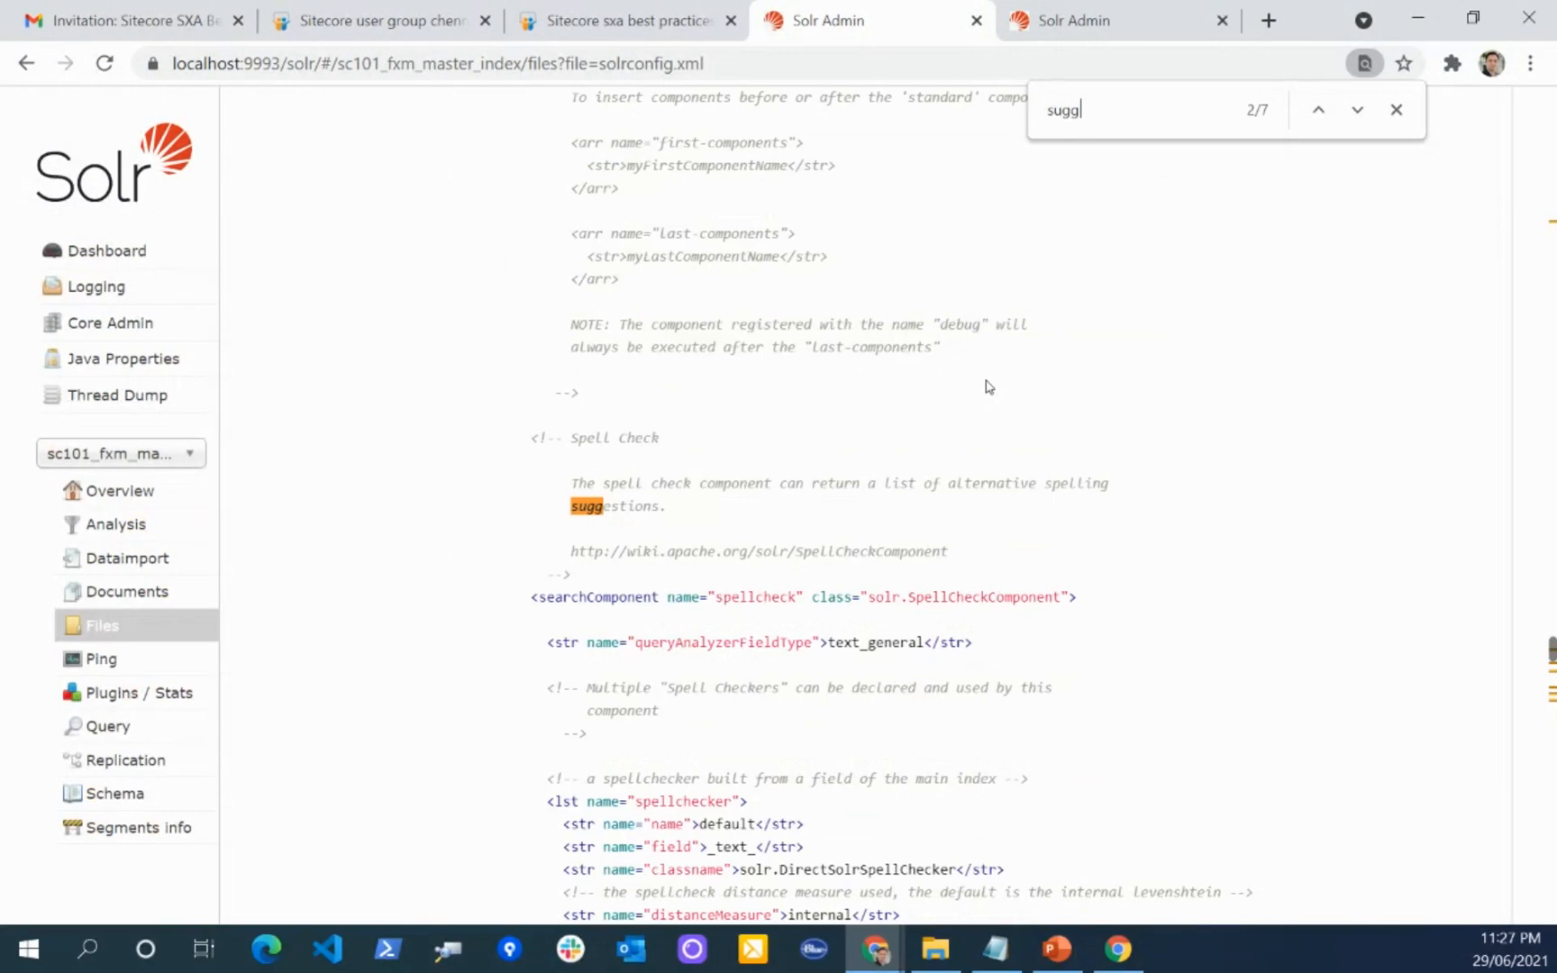
key("BackSpace")
key("BackSpace")
key("BackSpace")
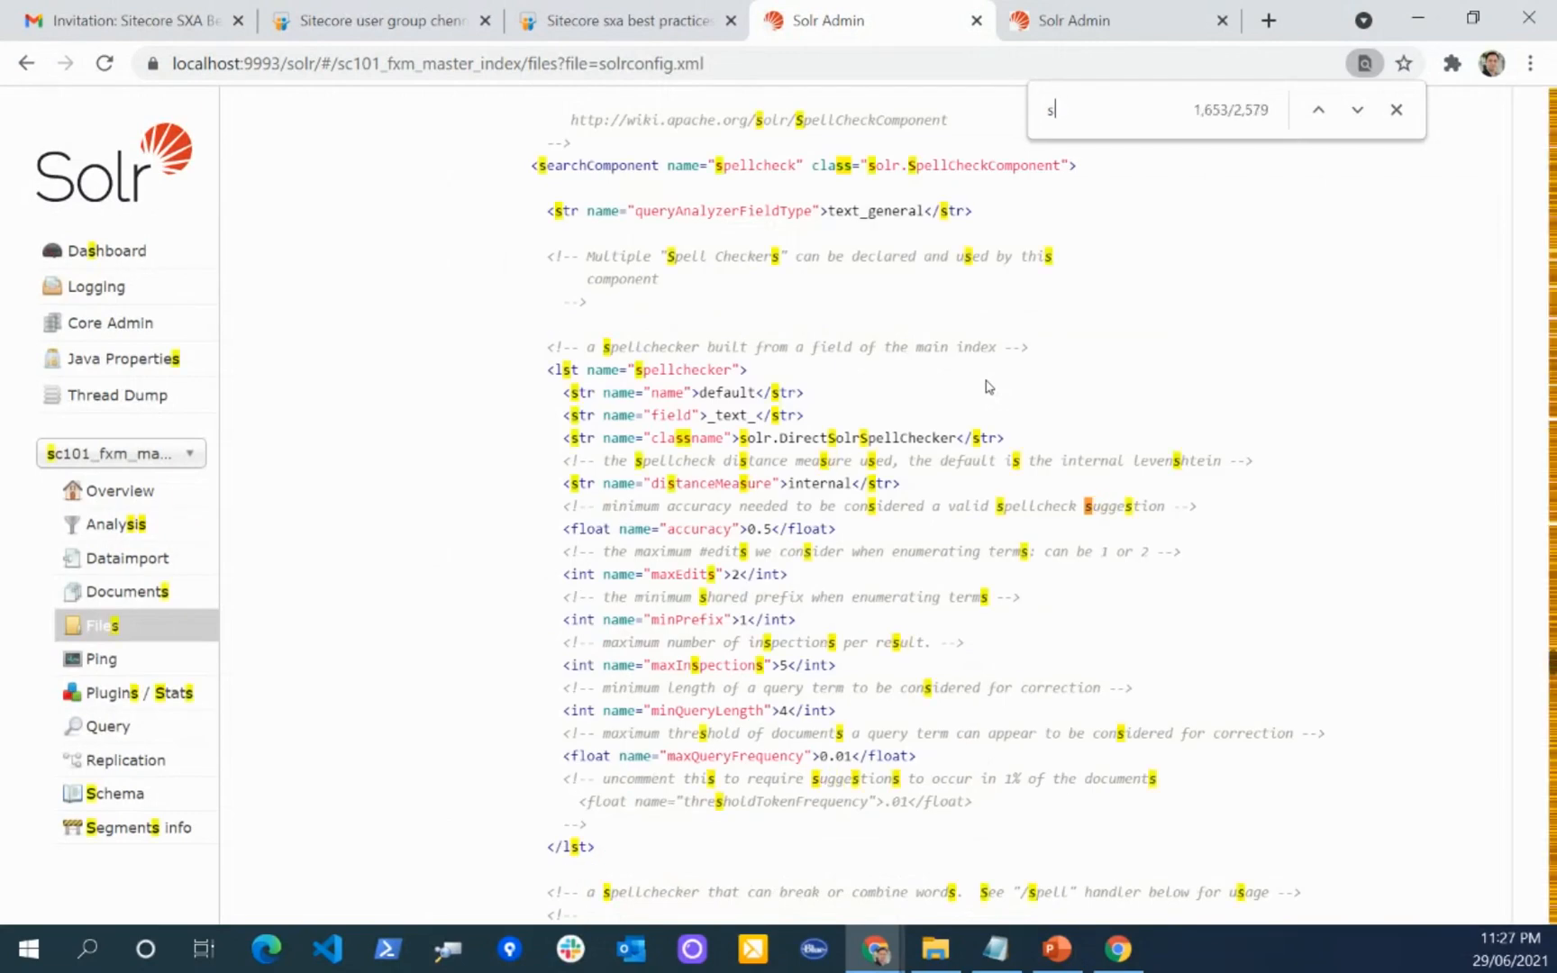
type("xa")
key("Escape")
scroll(344, 643, "up", 10)
Step: Select the sc101_sxa_master_index core and open its solrconfig.xml file
left_click(144, 452)
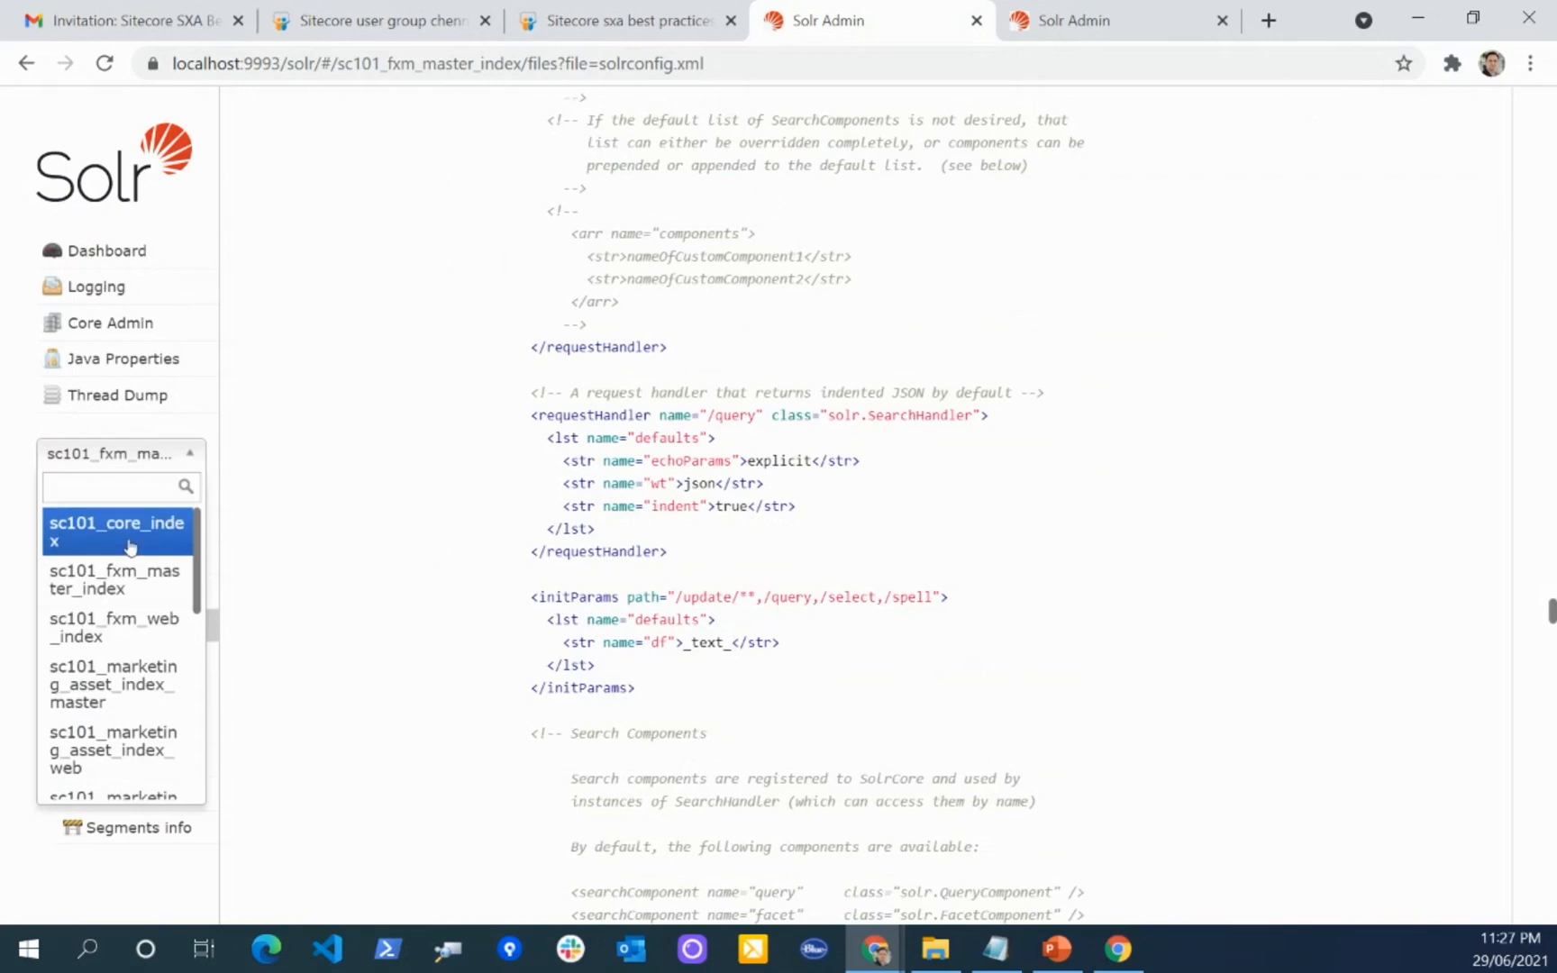
left_click_drag(198, 587, 196, 721)
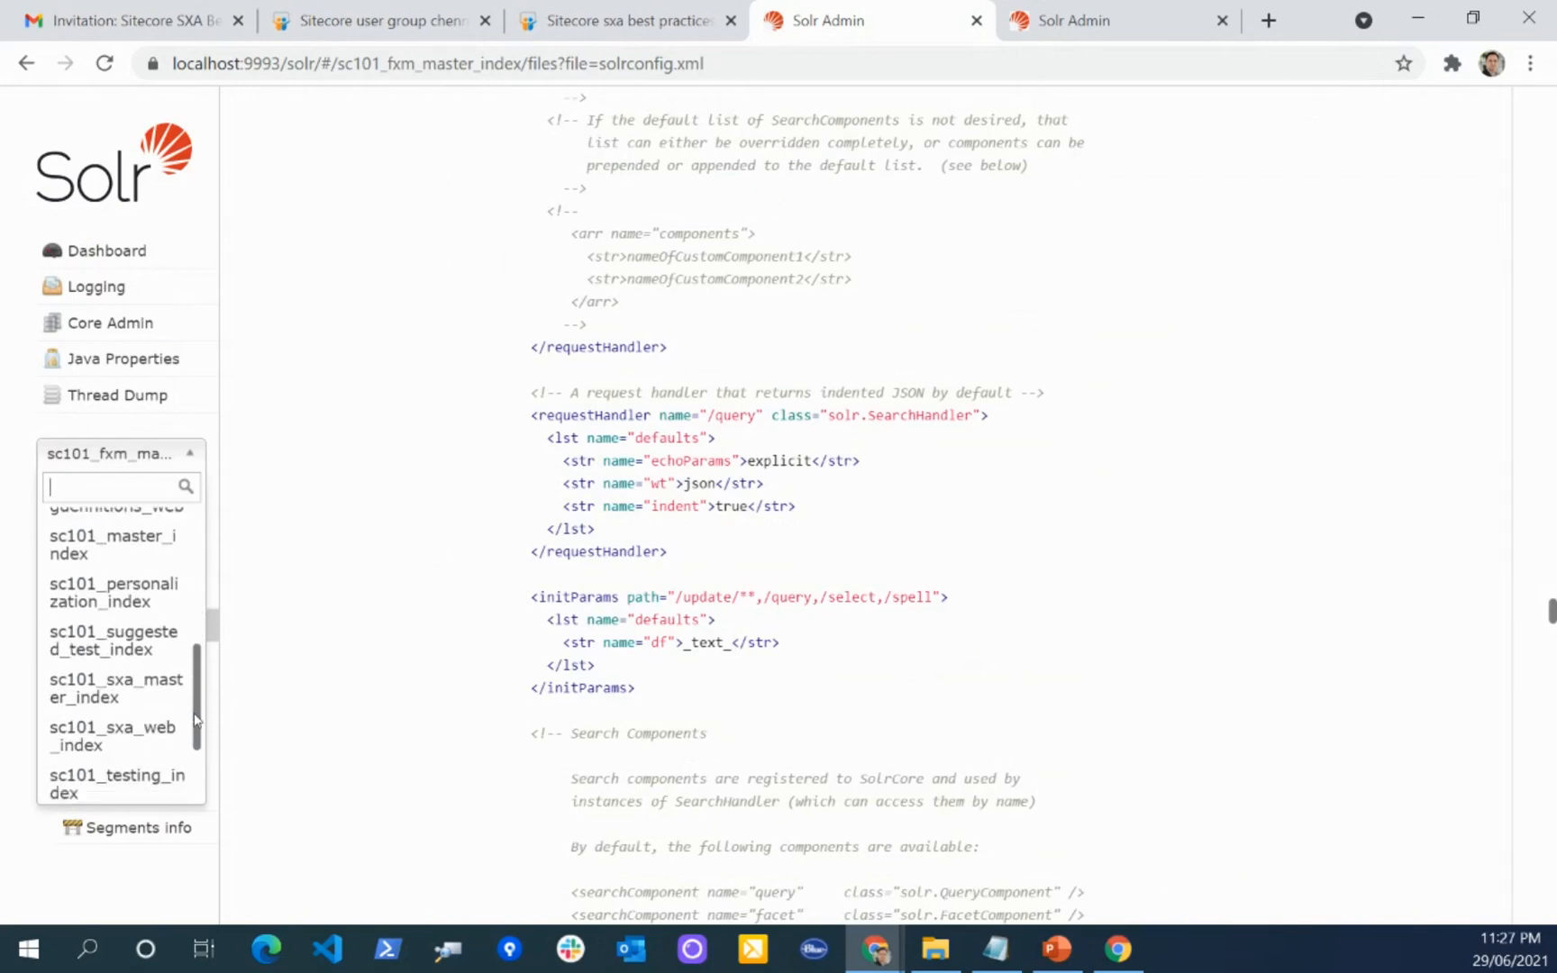
left_click(144, 692)
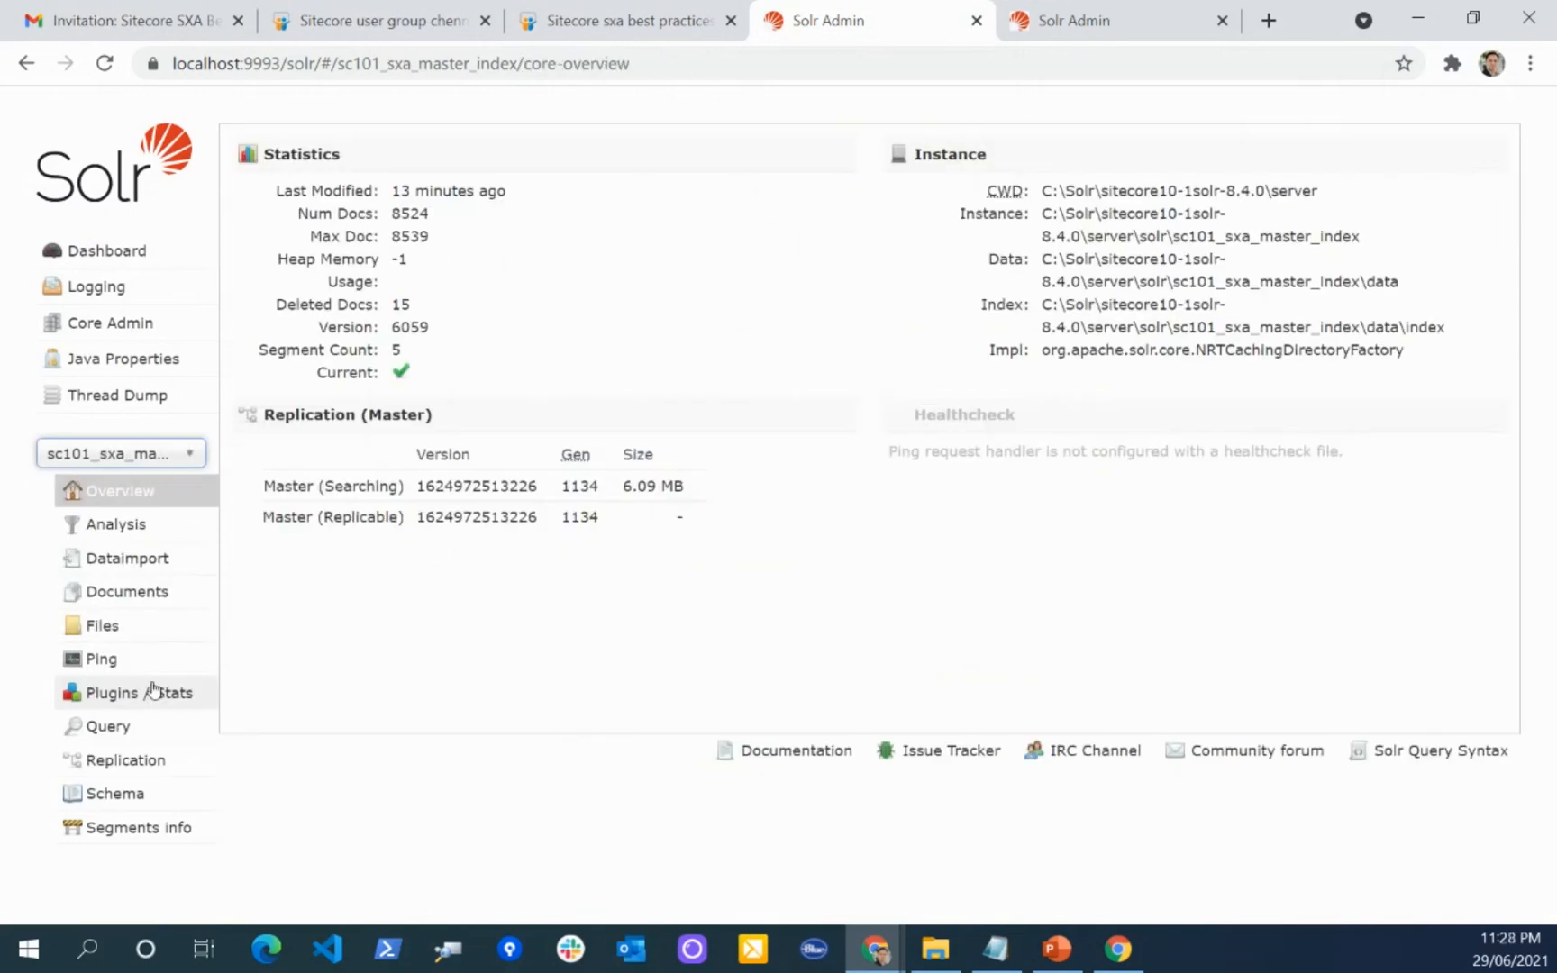
left_click(108, 625)
left_click(243, 149)
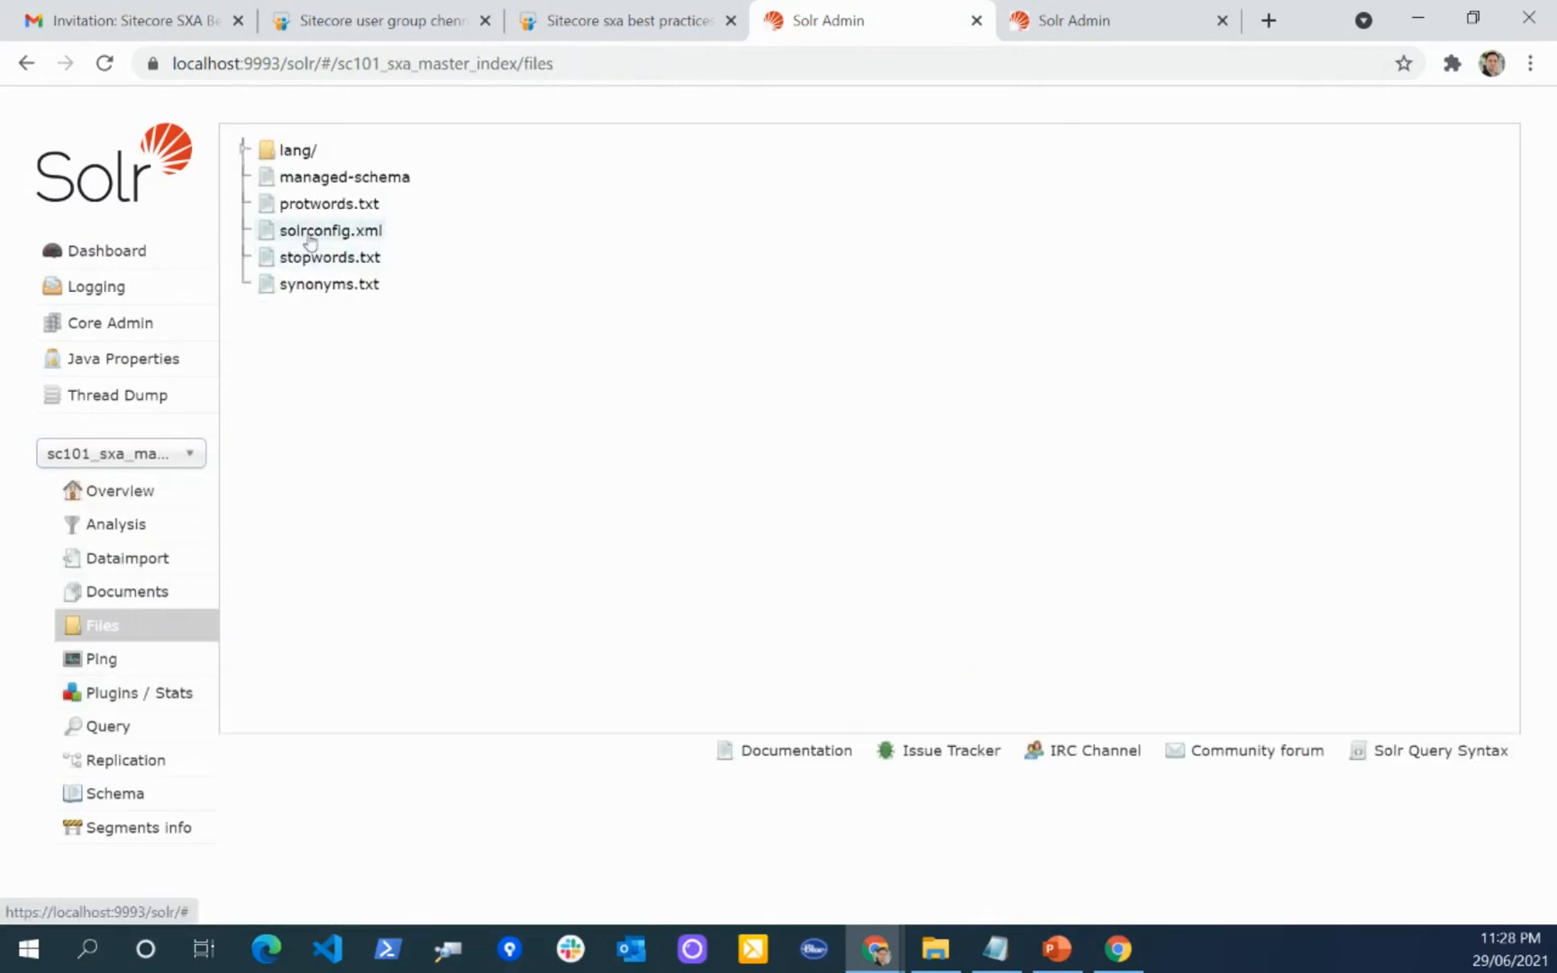
left_click(309, 236)
Step: Find "sxa" in solrconfig.xml and highlight the /suggest request handler and the suggest search component blocks in turn
key("ctrl+f")
type("sxa")
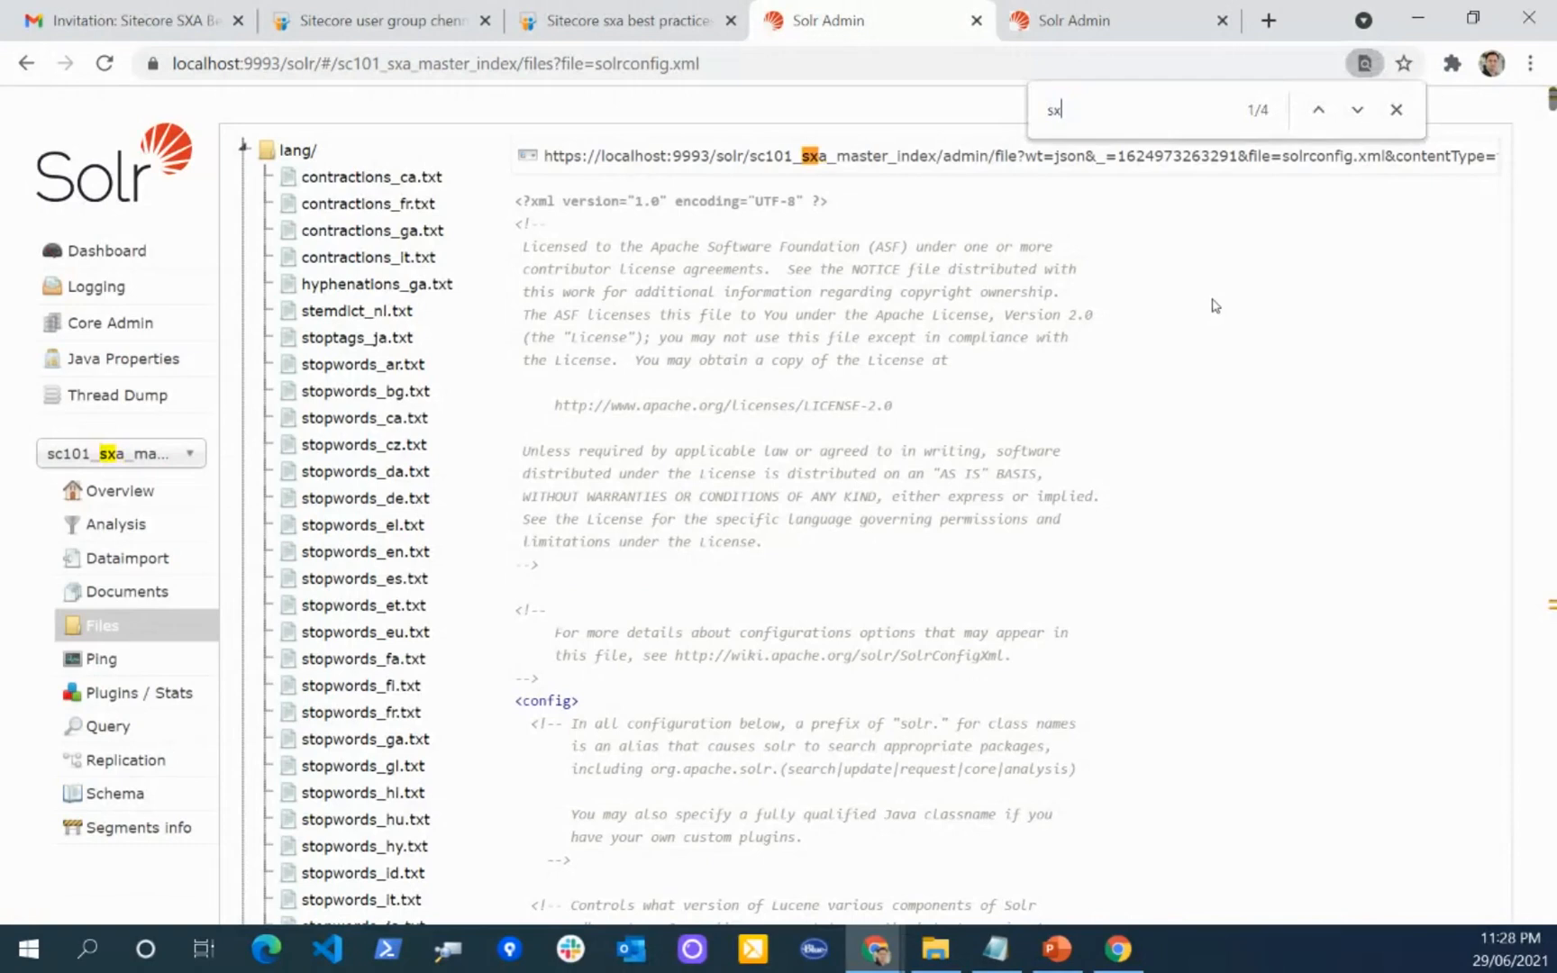
key("Return")
scroll(1213, 306, "down", 3)
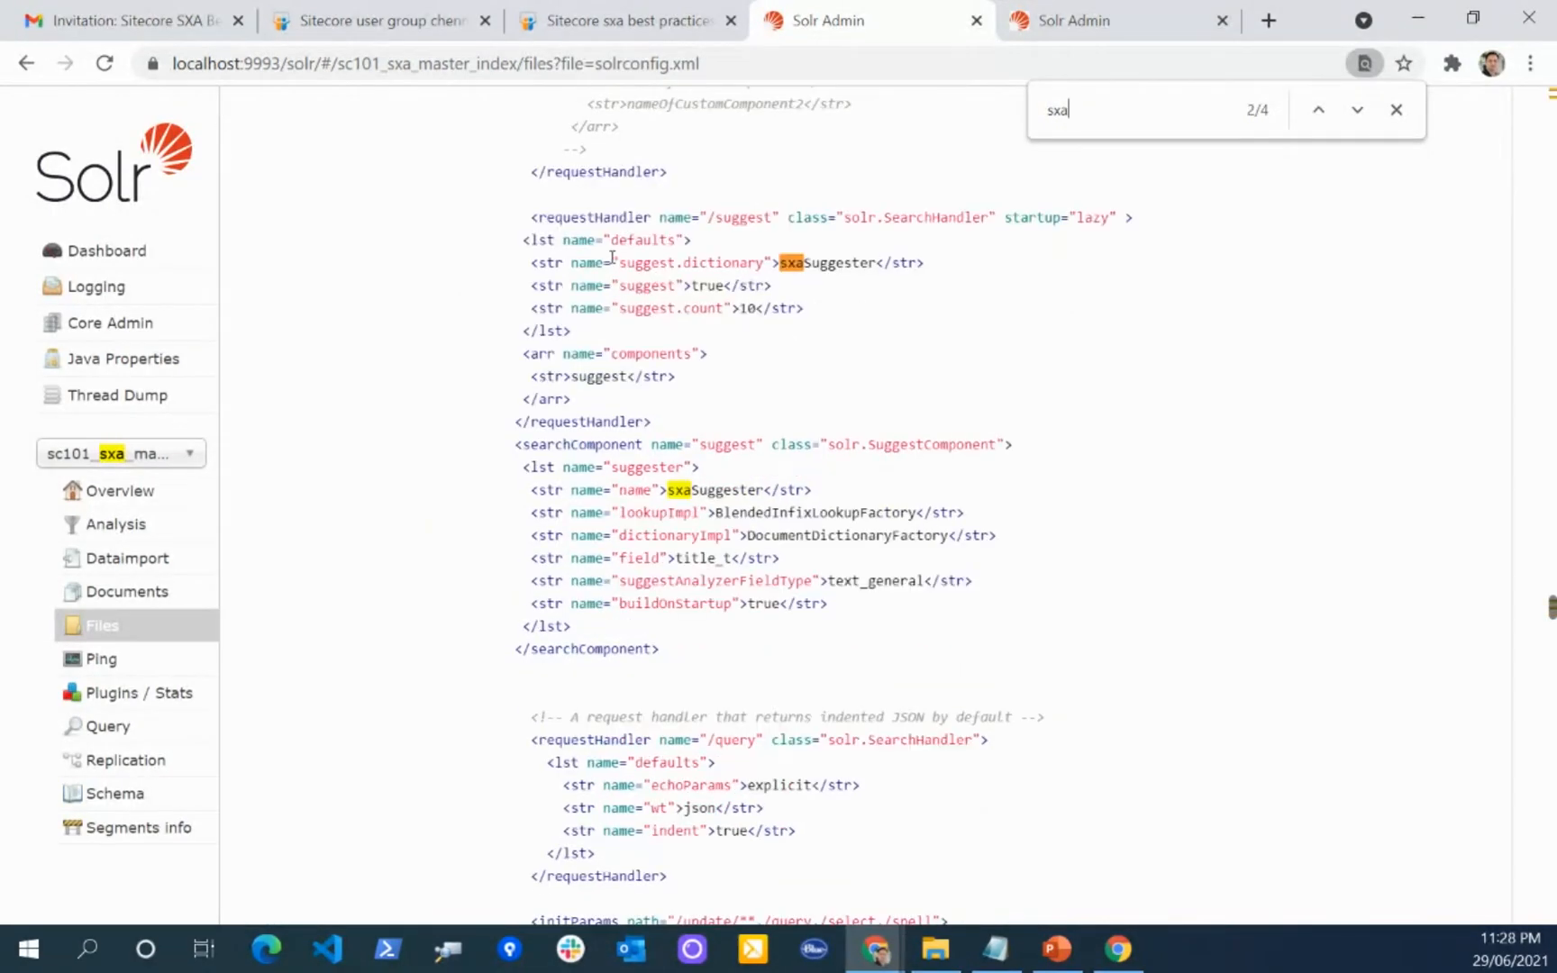
left_click_drag(523, 216, 649, 414)
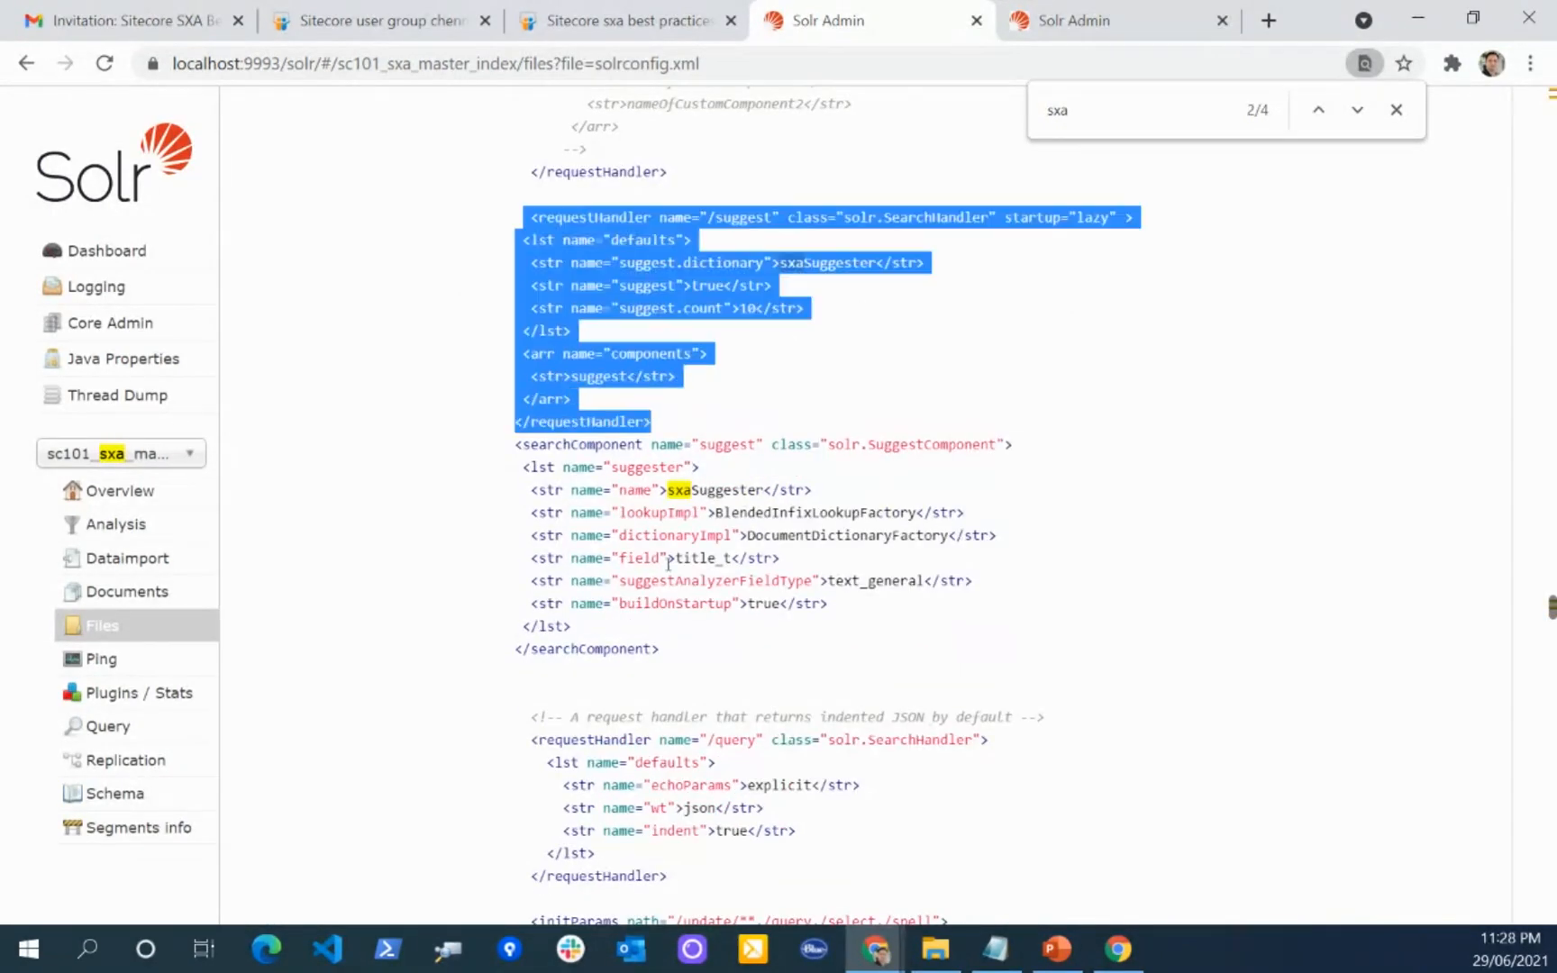
left_click_drag(685, 650, 515, 441)
left_click(707, 386)
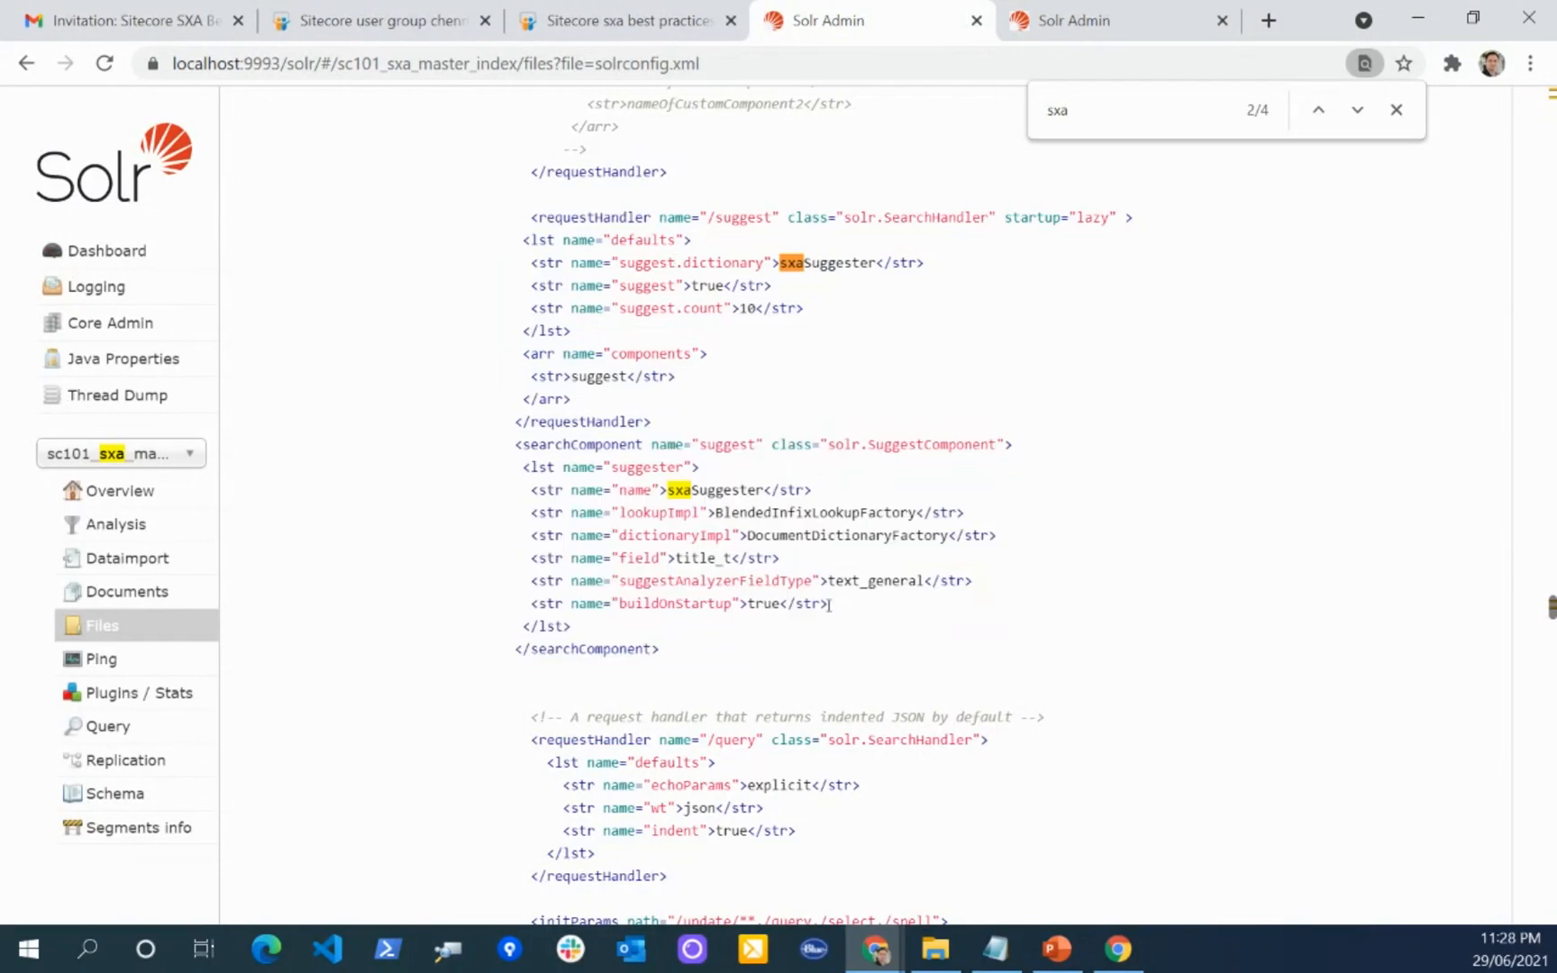
Step: In the sxaSuggester definition, highlight the analyzer field type setting, the field name and its title_t value
left_click_drag(653, 582, 820, 580)
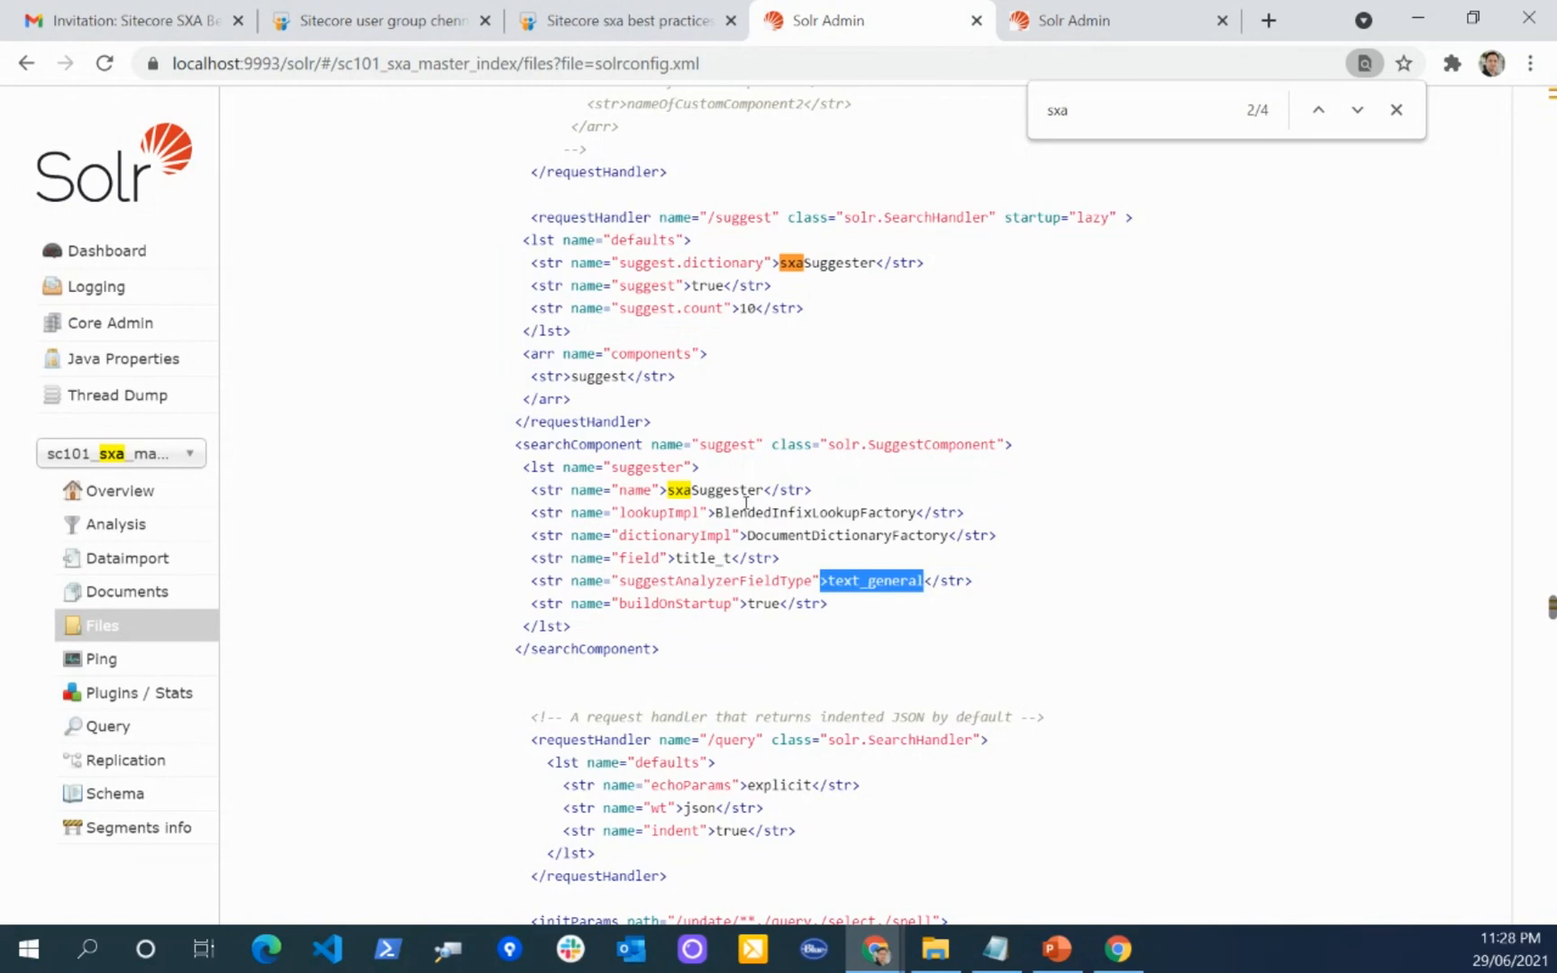
double_click(640, 558)
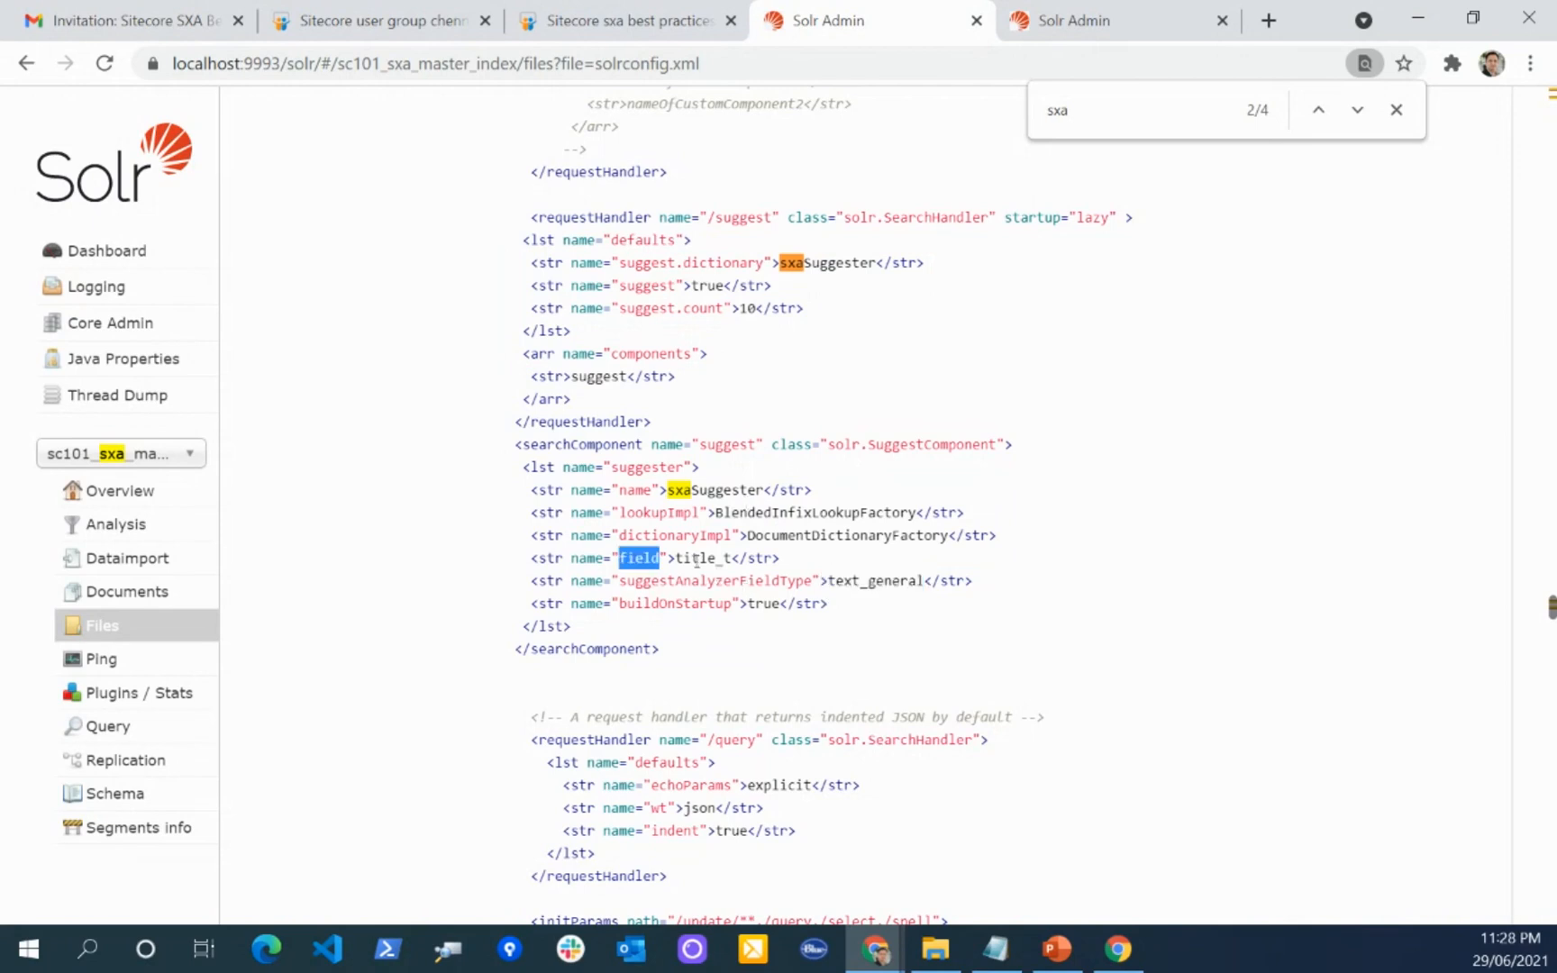
double_click(709, 557)
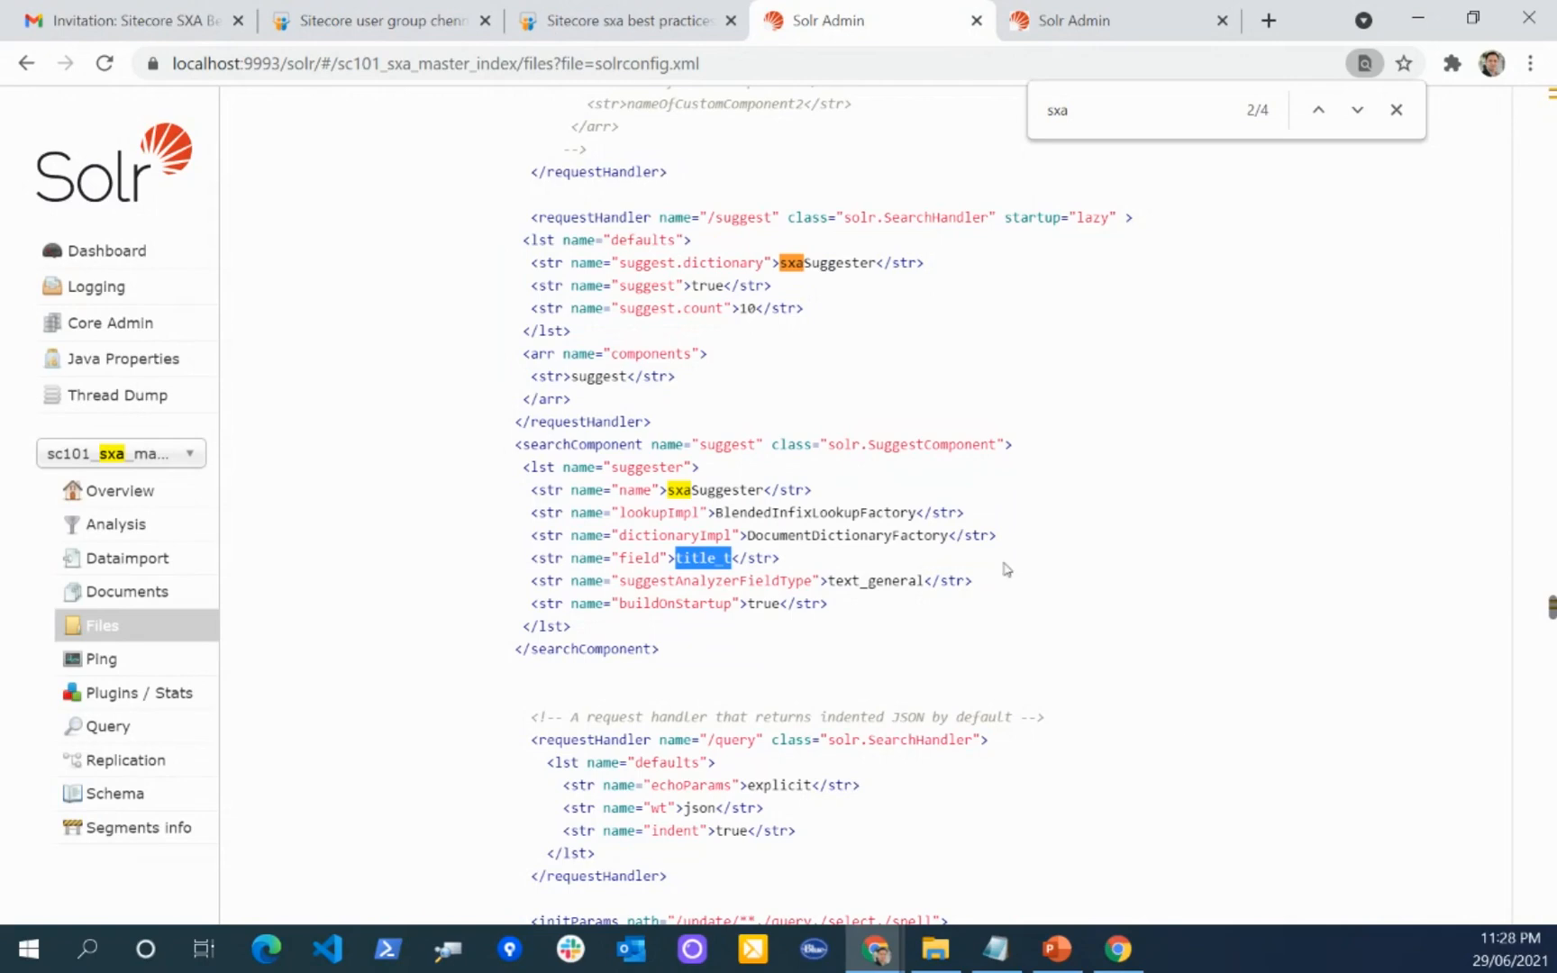
Step: Switch to PowerPoint, start the slide show from the current slide, and advance to slide 43 on searchable items from the data folder
left_click(1117, 948)
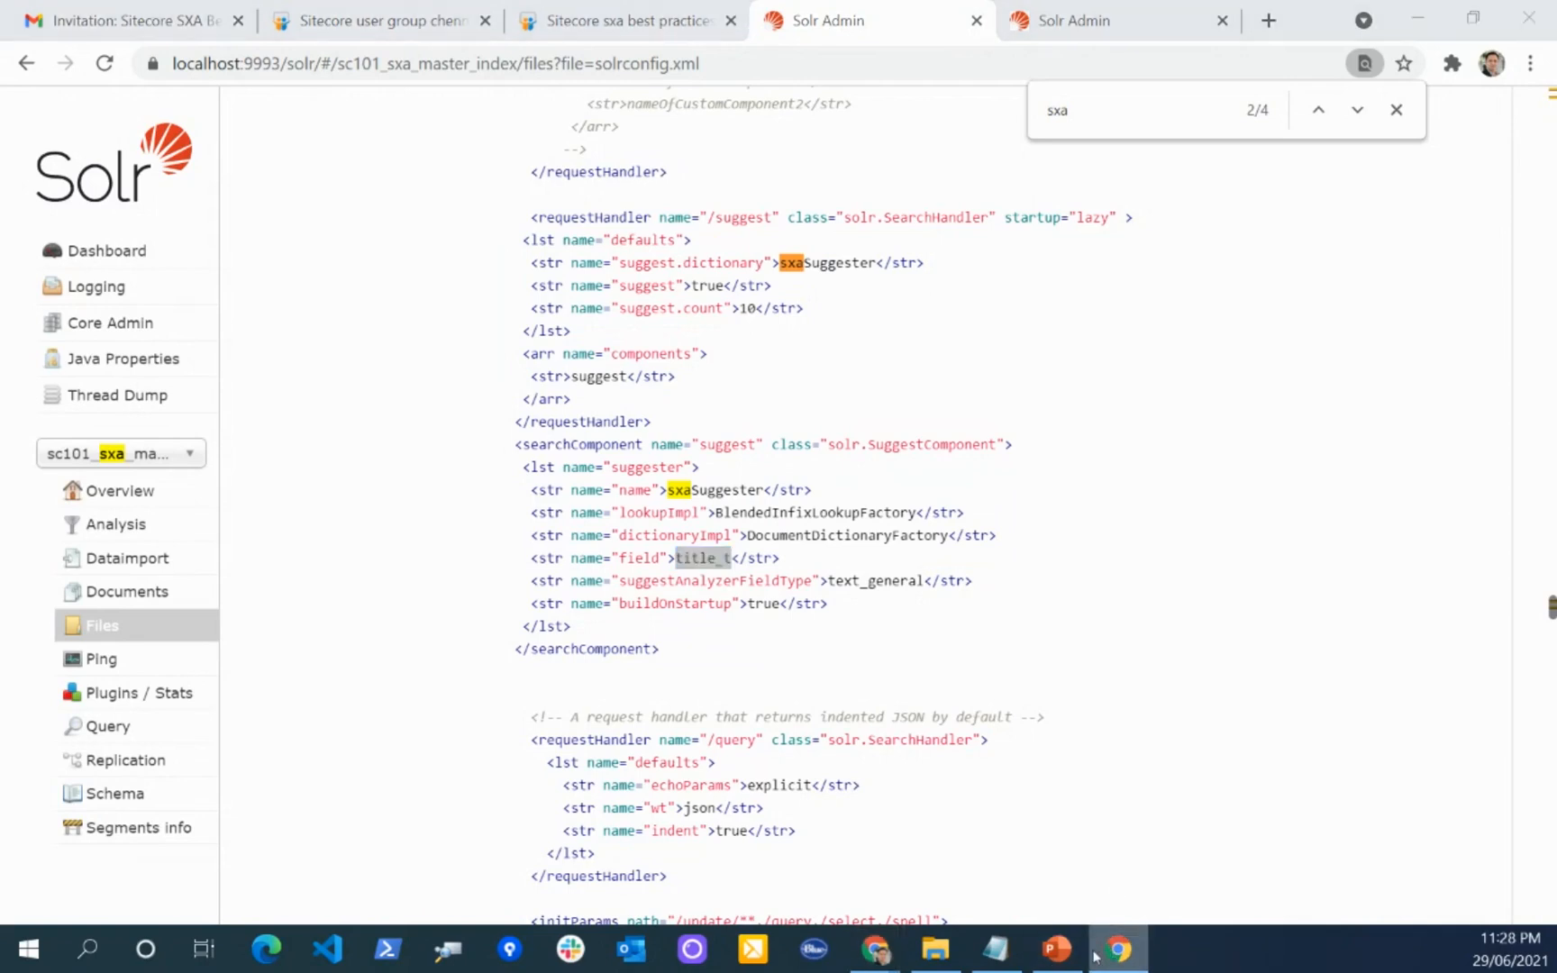
mouse_move(879, 959)
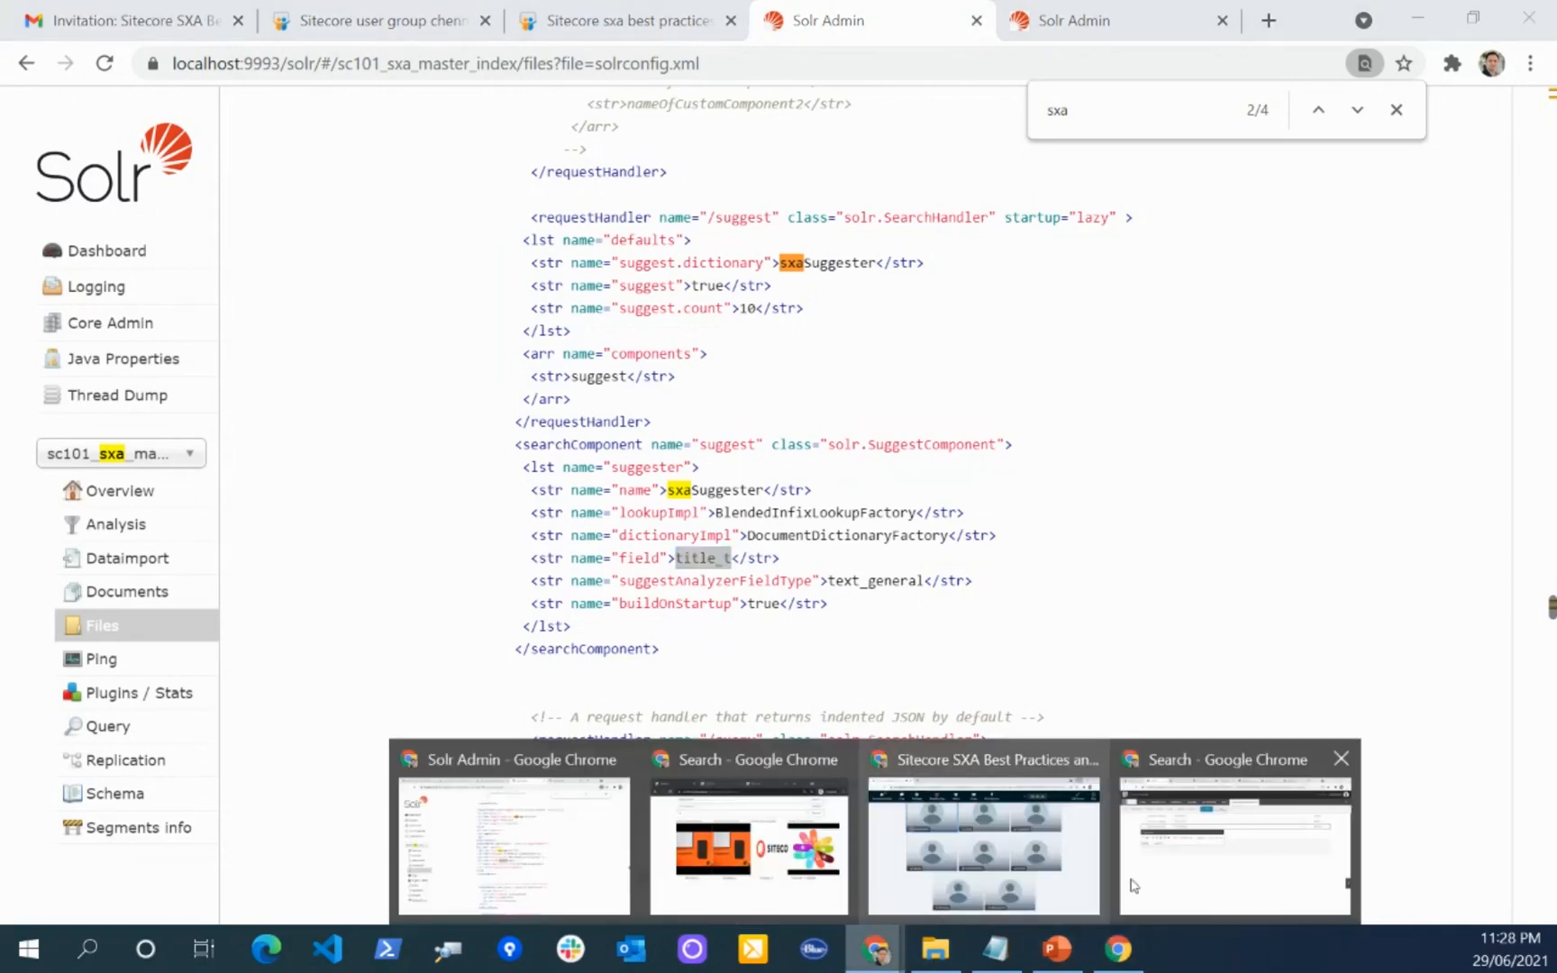
mouse_move(808, 884)
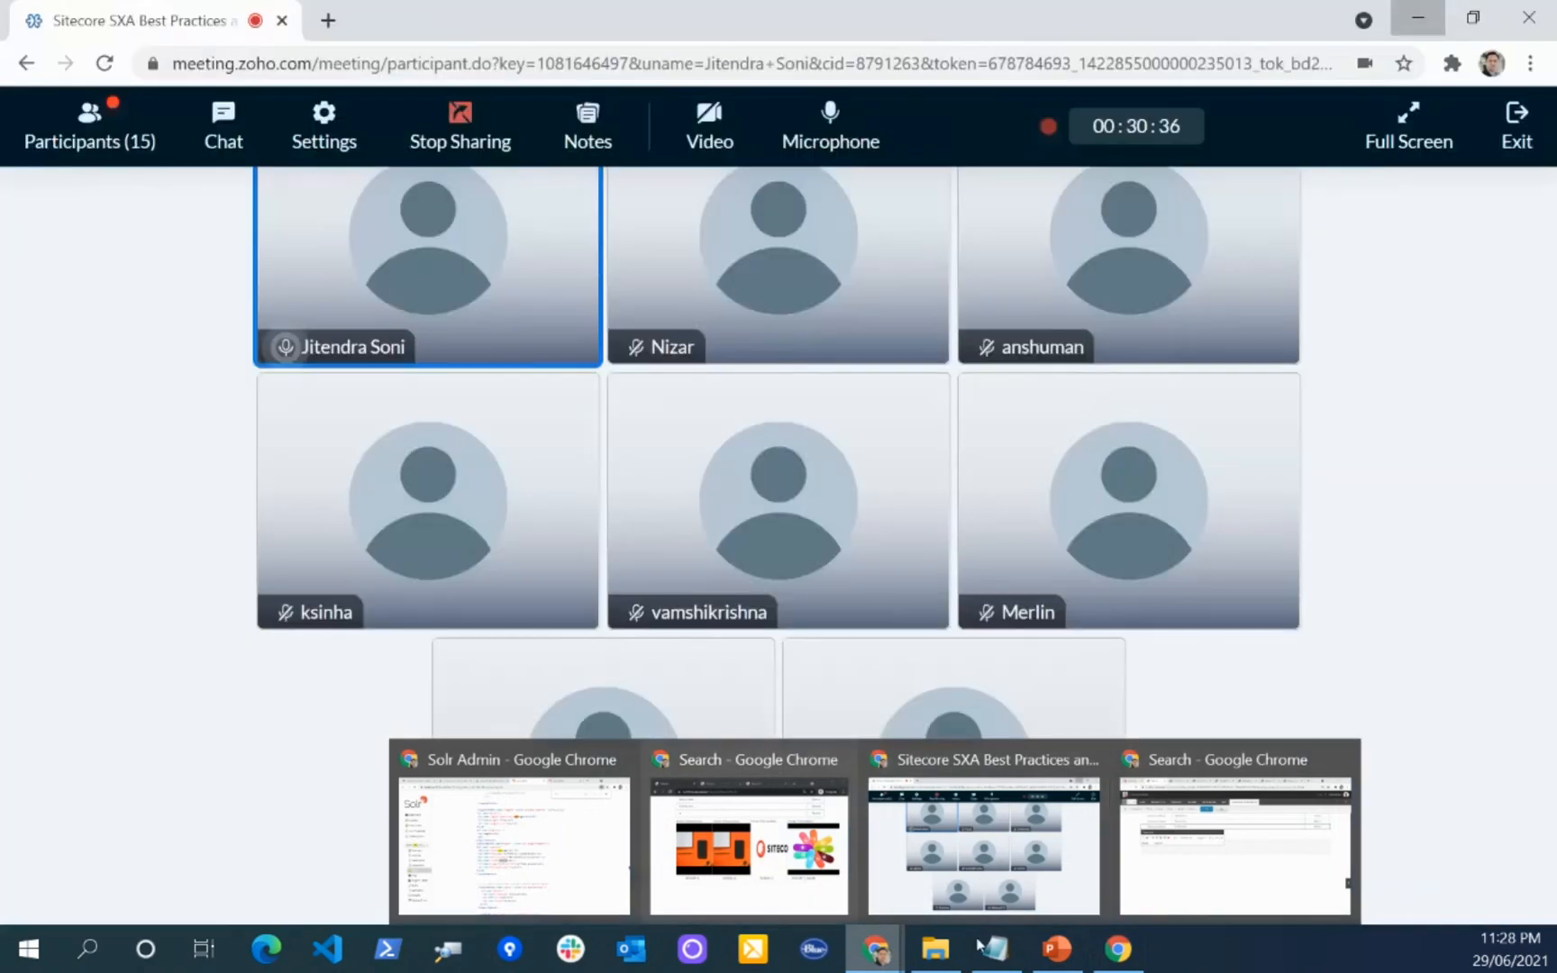
left_click(1055, 948)
left_click(1295, 910)
key("Right")
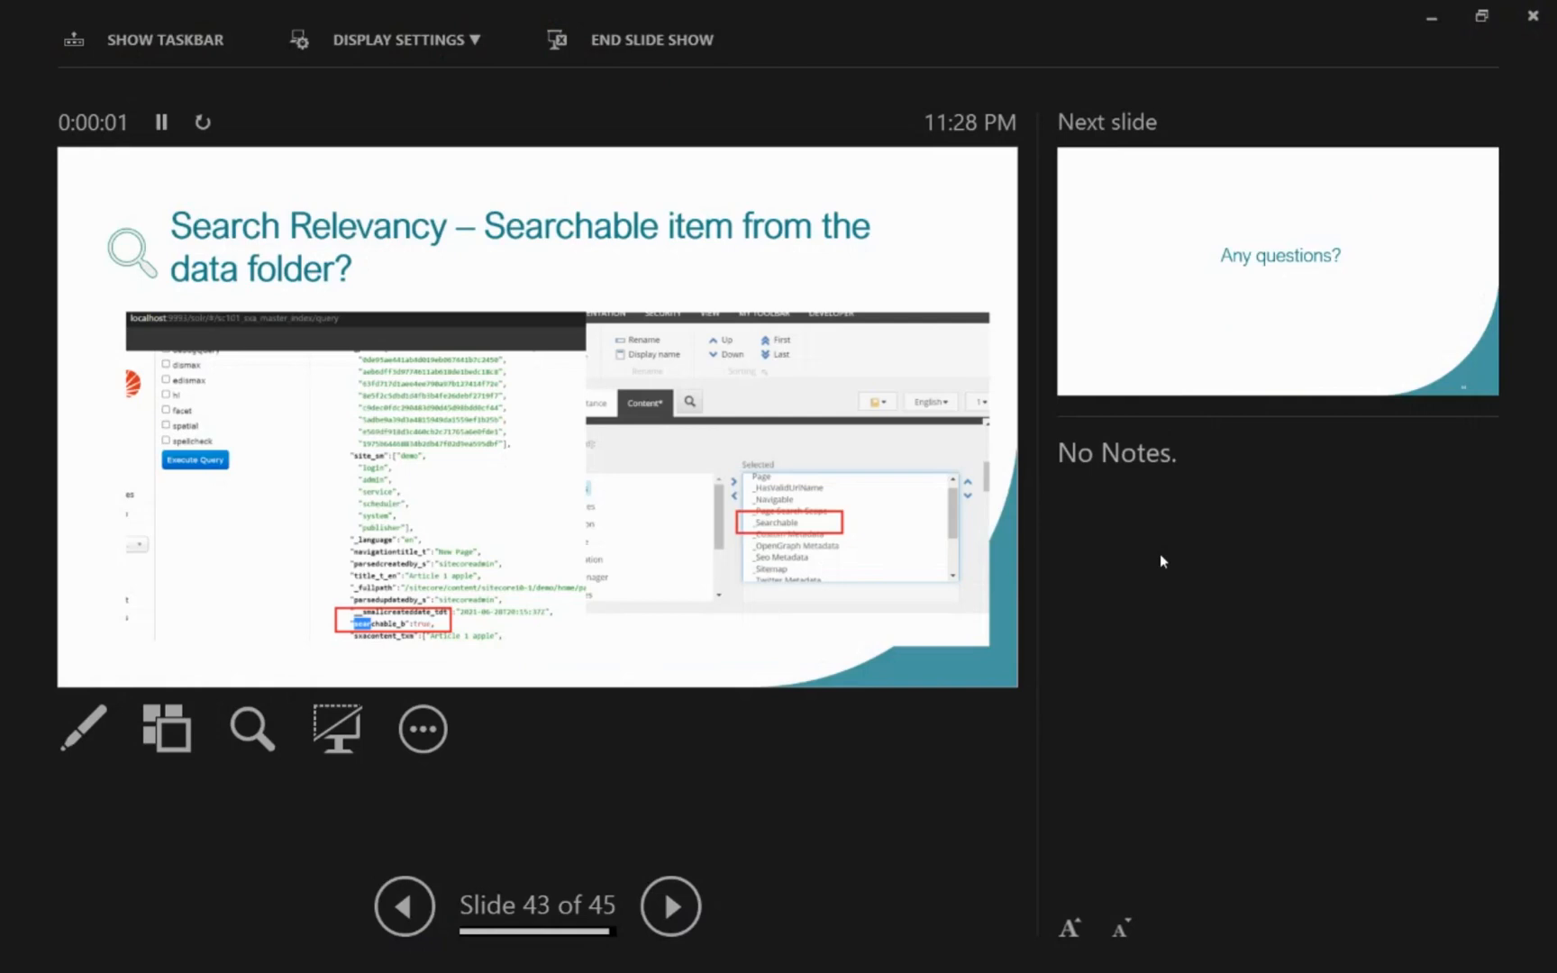